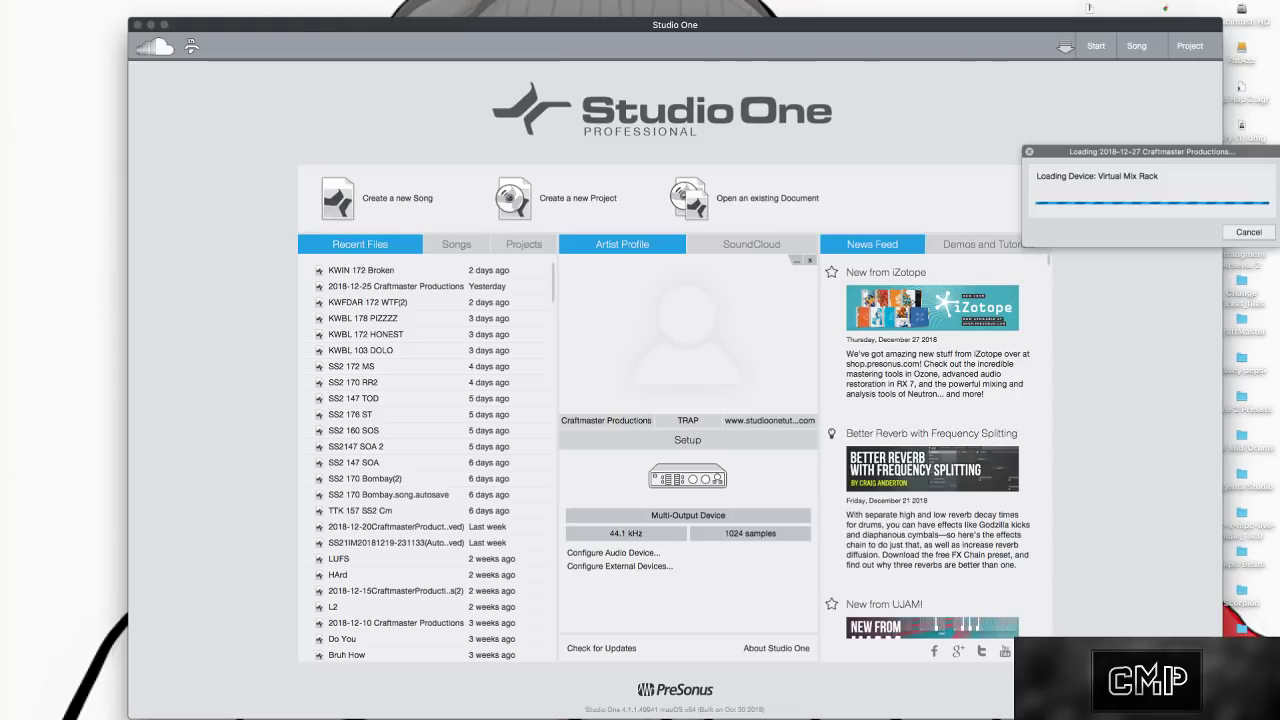
Place the YouTube chat pop-out as a narrow full-height column along the screen's left edge and show all messages with Live chat.
drag(1279, 204, 316, 5)
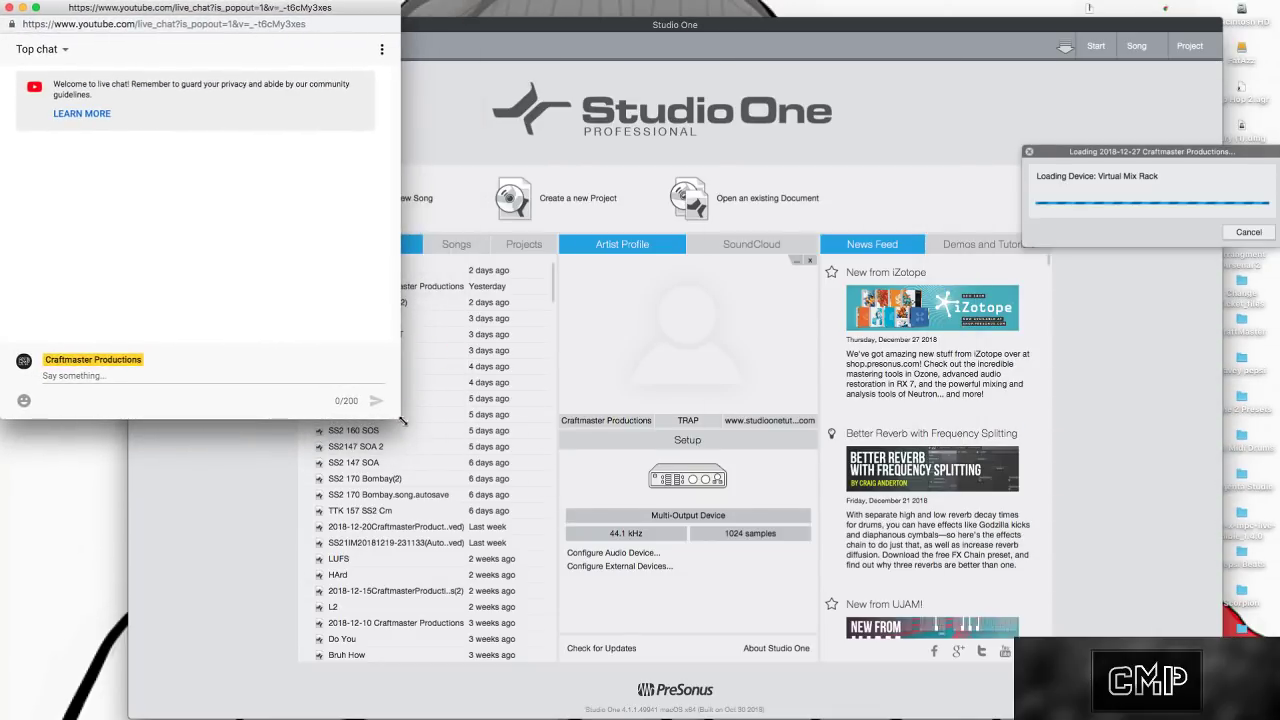
drag(400, 419, 393, 428)
drag(208, 558, 123, 718)
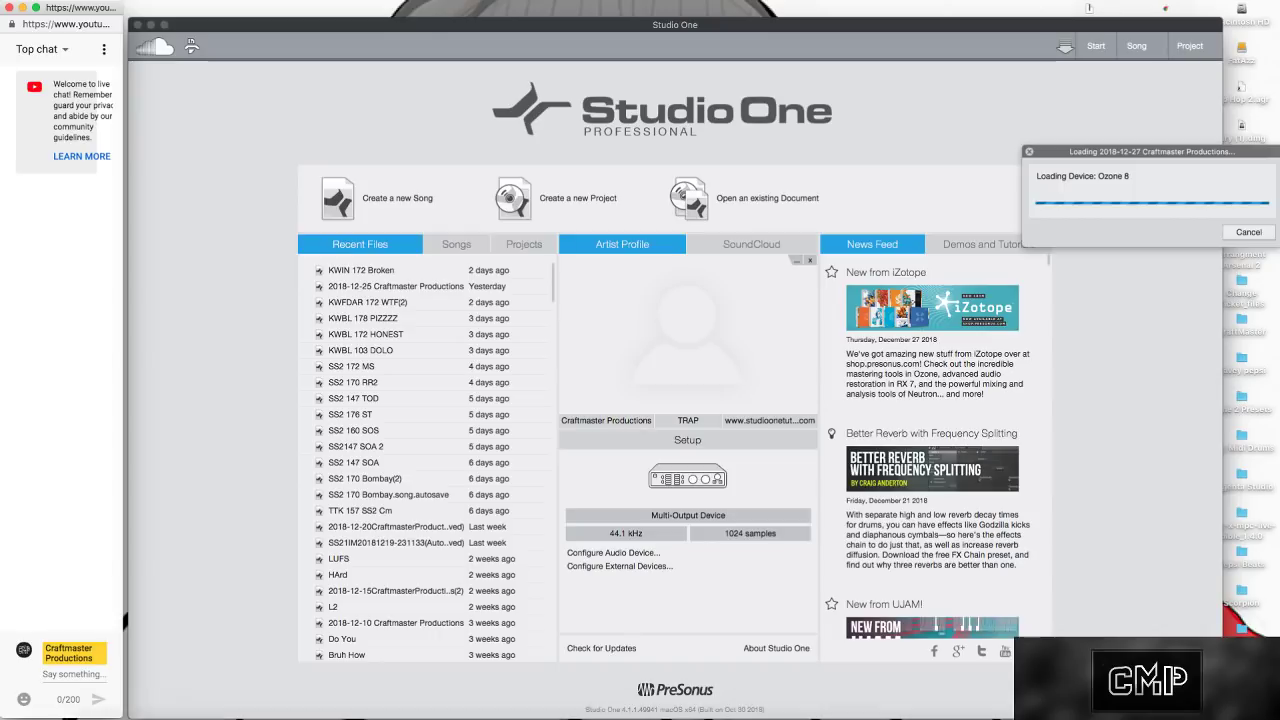
click(67, 50)
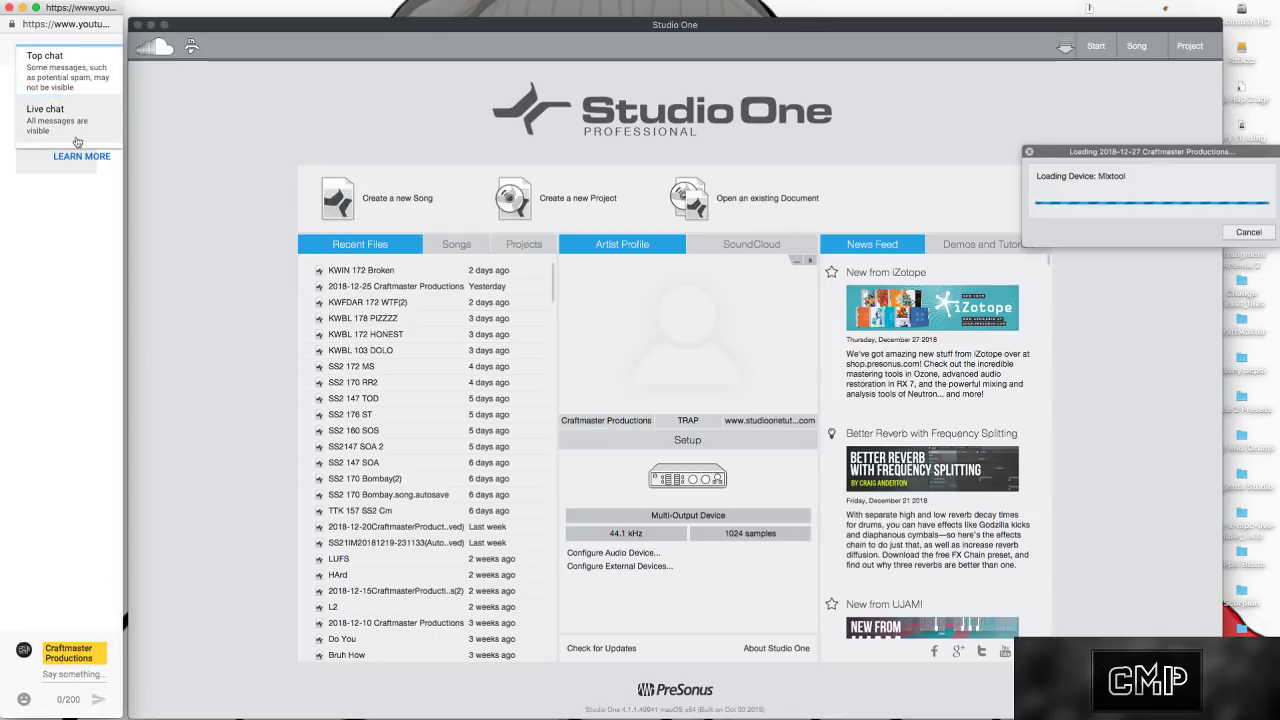
click(45, 110)
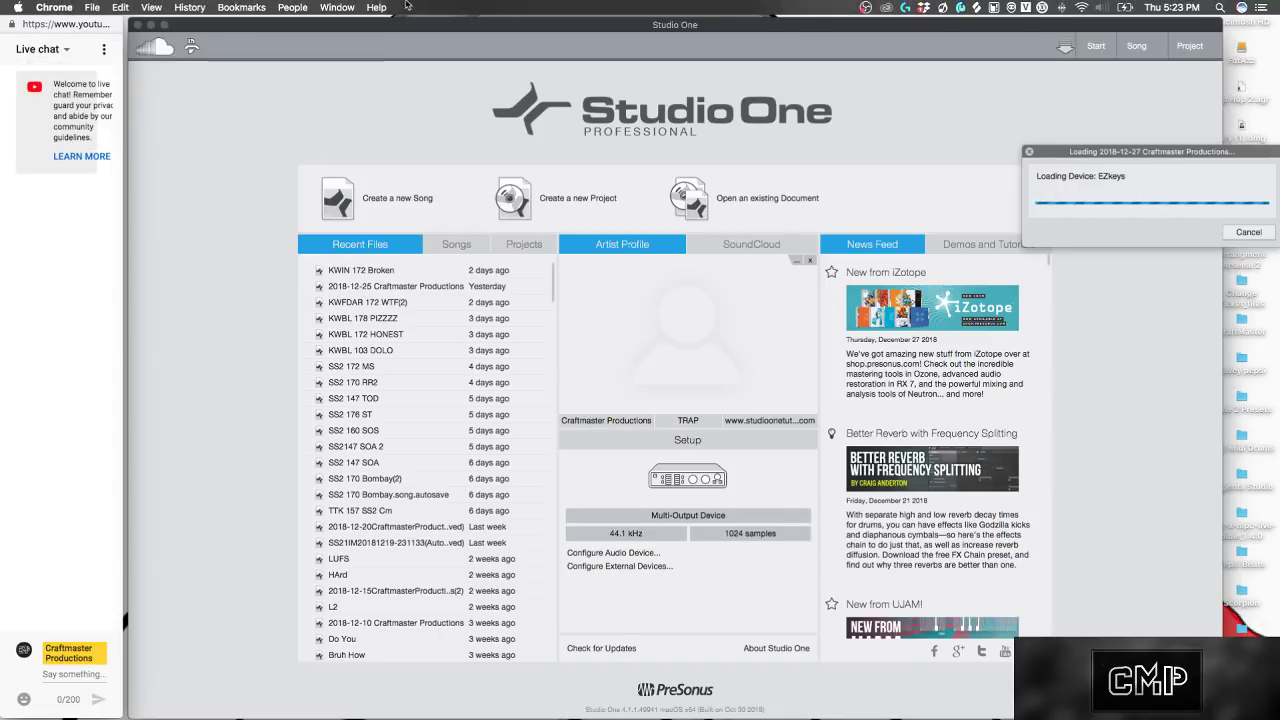
Widen the chat window slightly and arrange the Studio One window beside it so that the two do not overlap.
drag(412, 27, 467, 15)
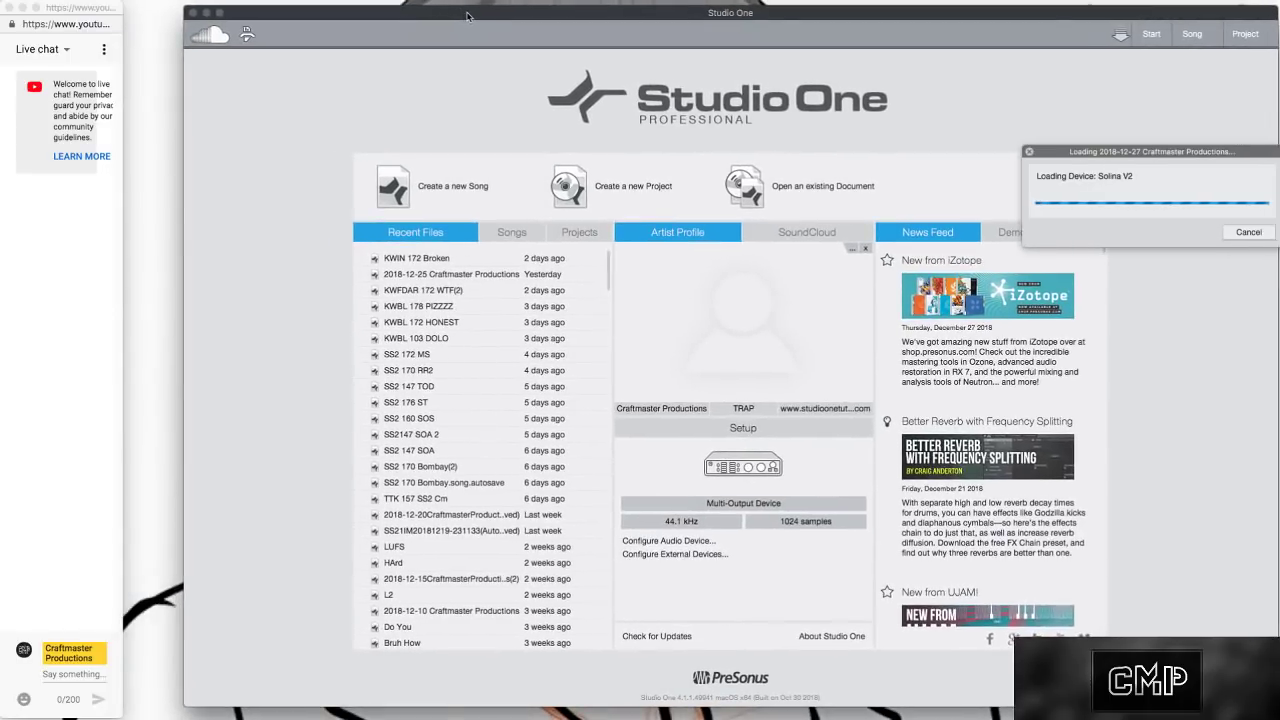
click(119, 221)
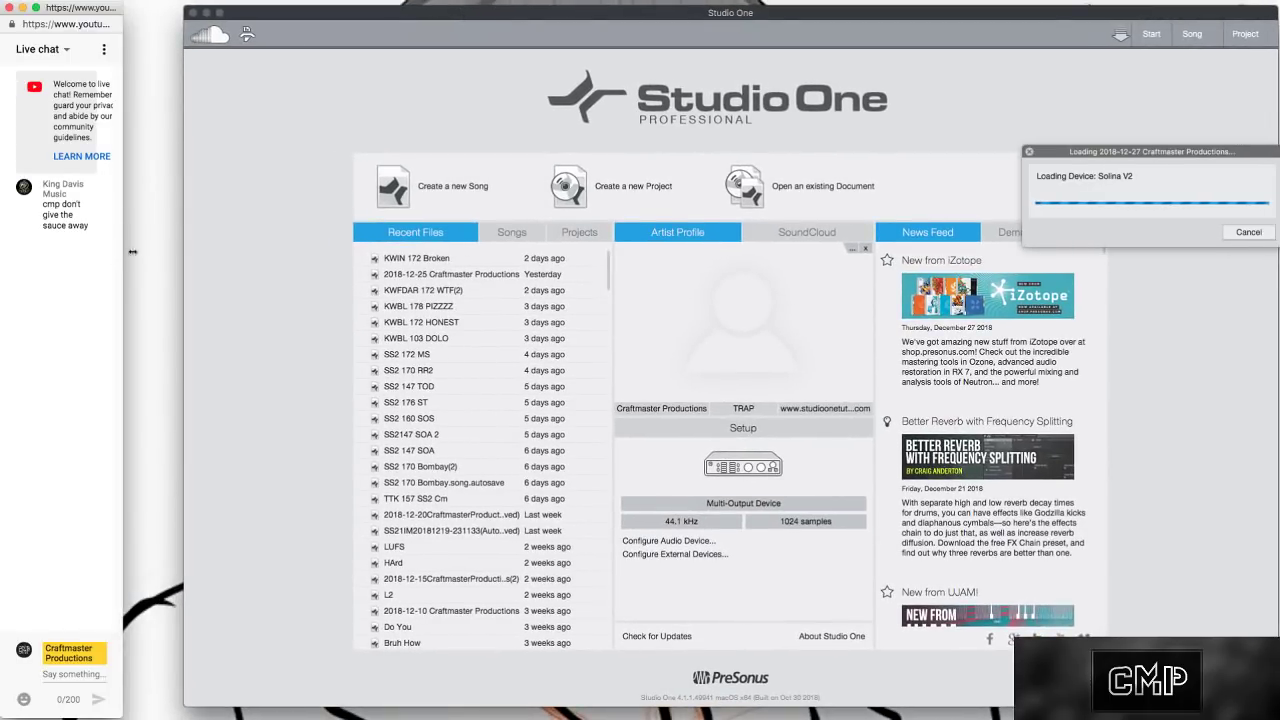
drag(121, 250, 166, 257)
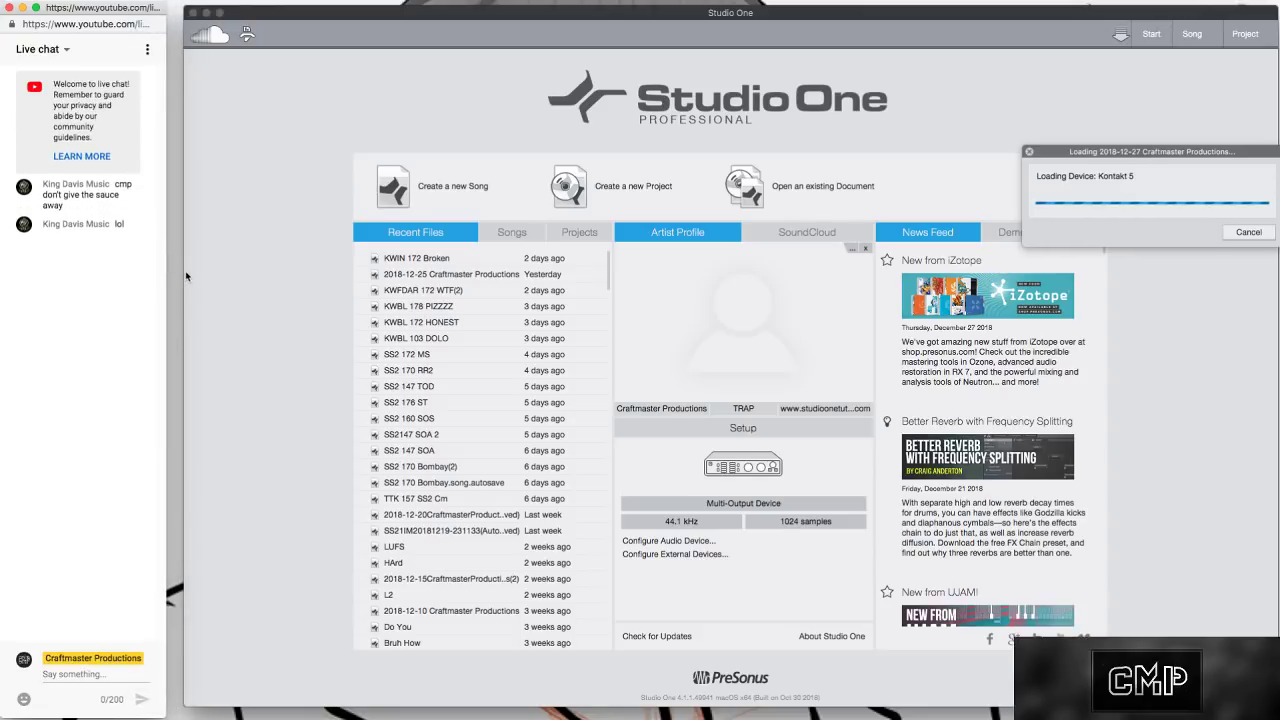
click(183, 278)
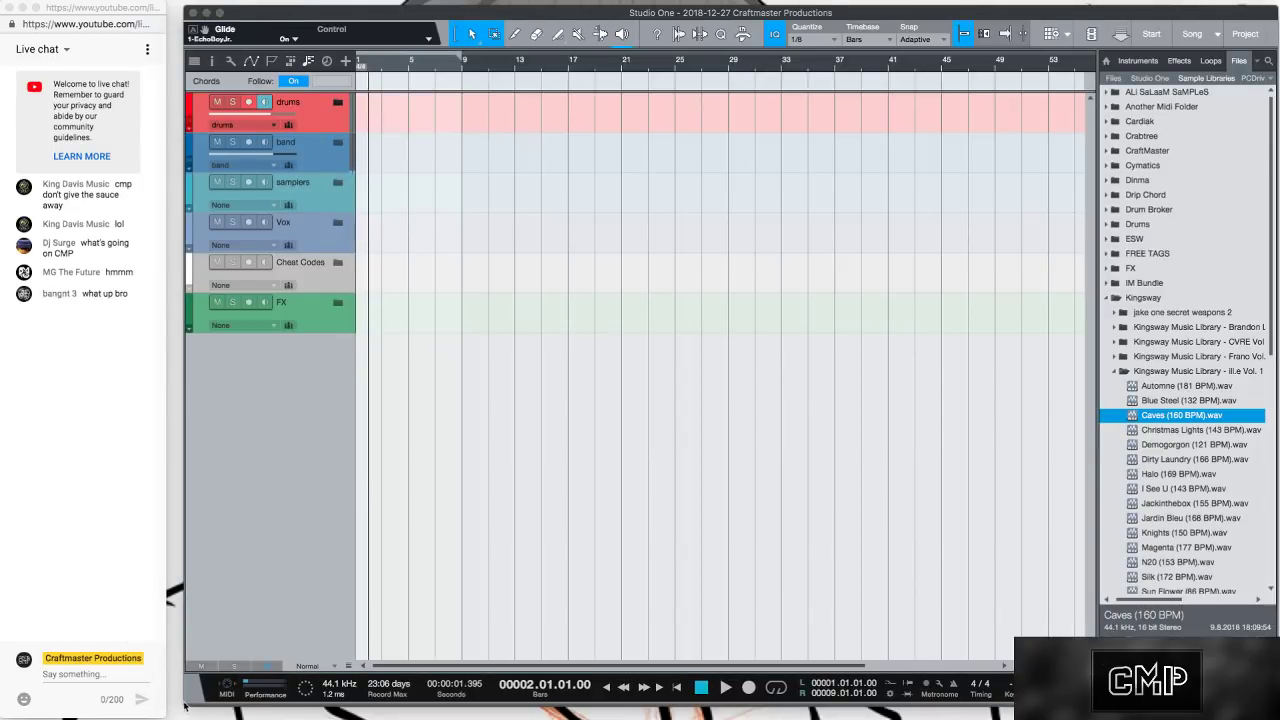
drag(184, 706, 176, 700)
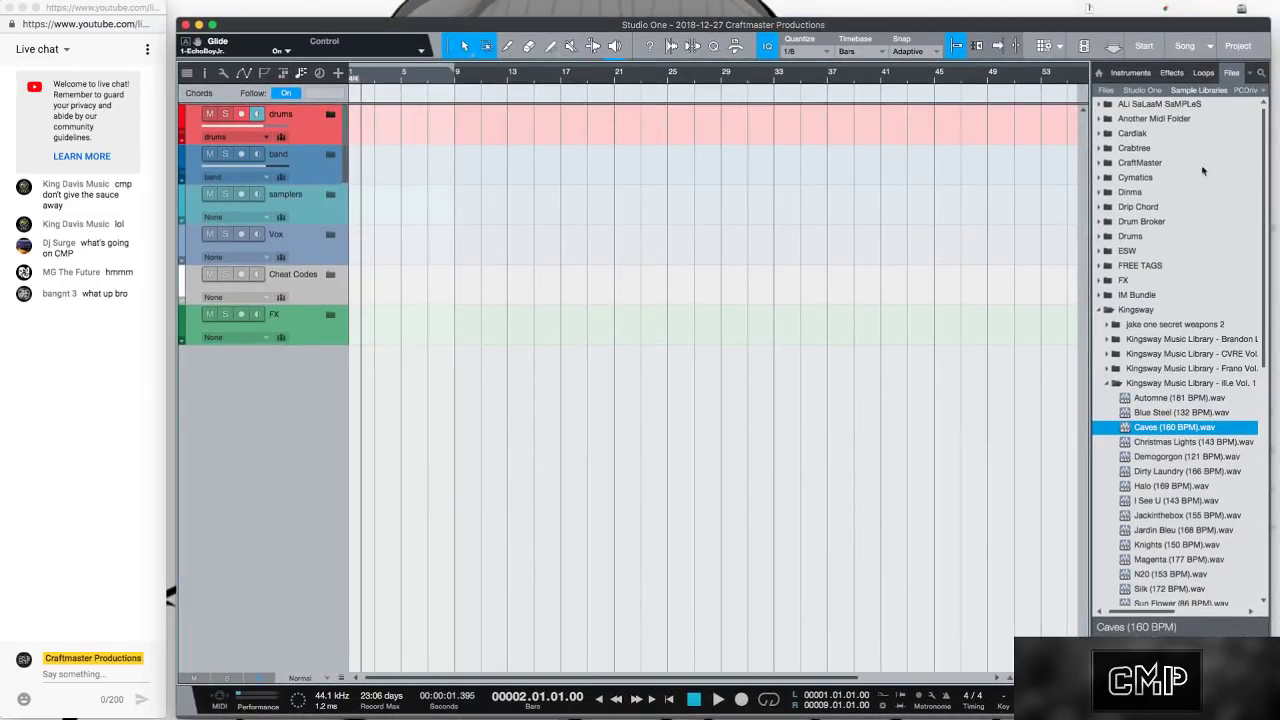
Browse to the Industry Music folder on the FatAzz drive and bring its audio files into view.
click(1250, 90)
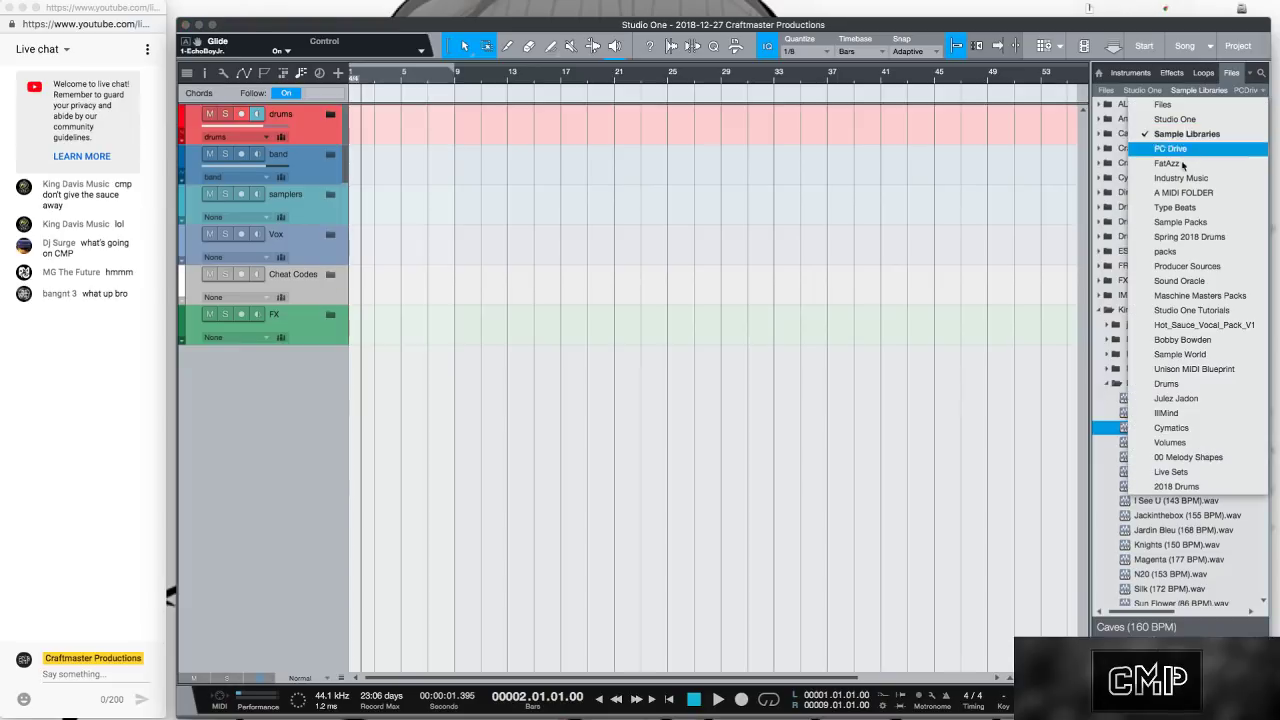
click(1176, 163)
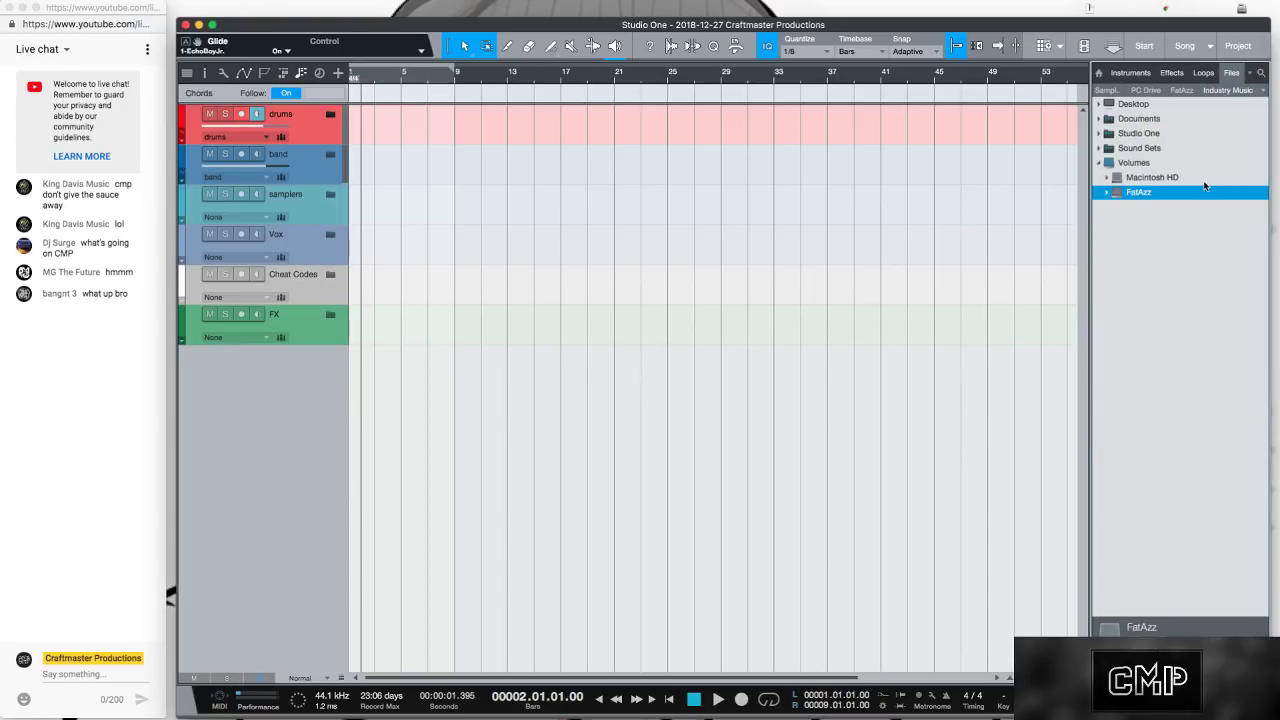
click(1107, 193)
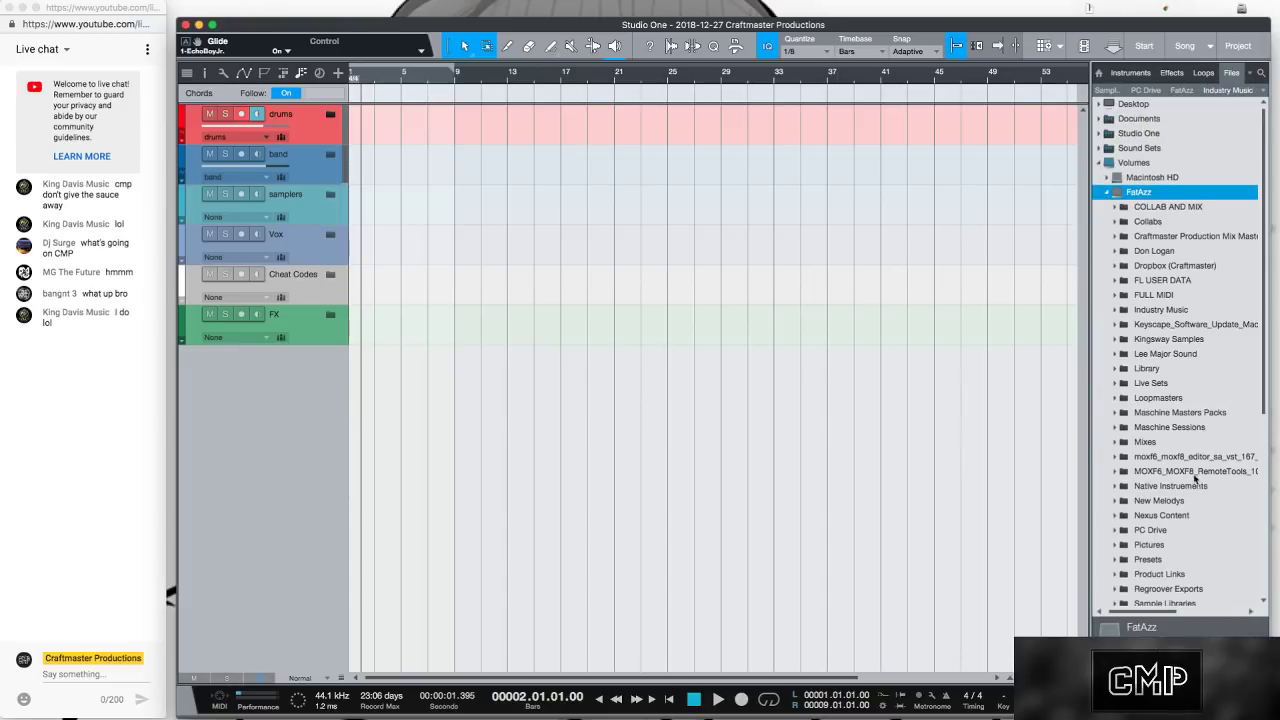
scroll(1140, 447, down, 1)
click(1113, 296)
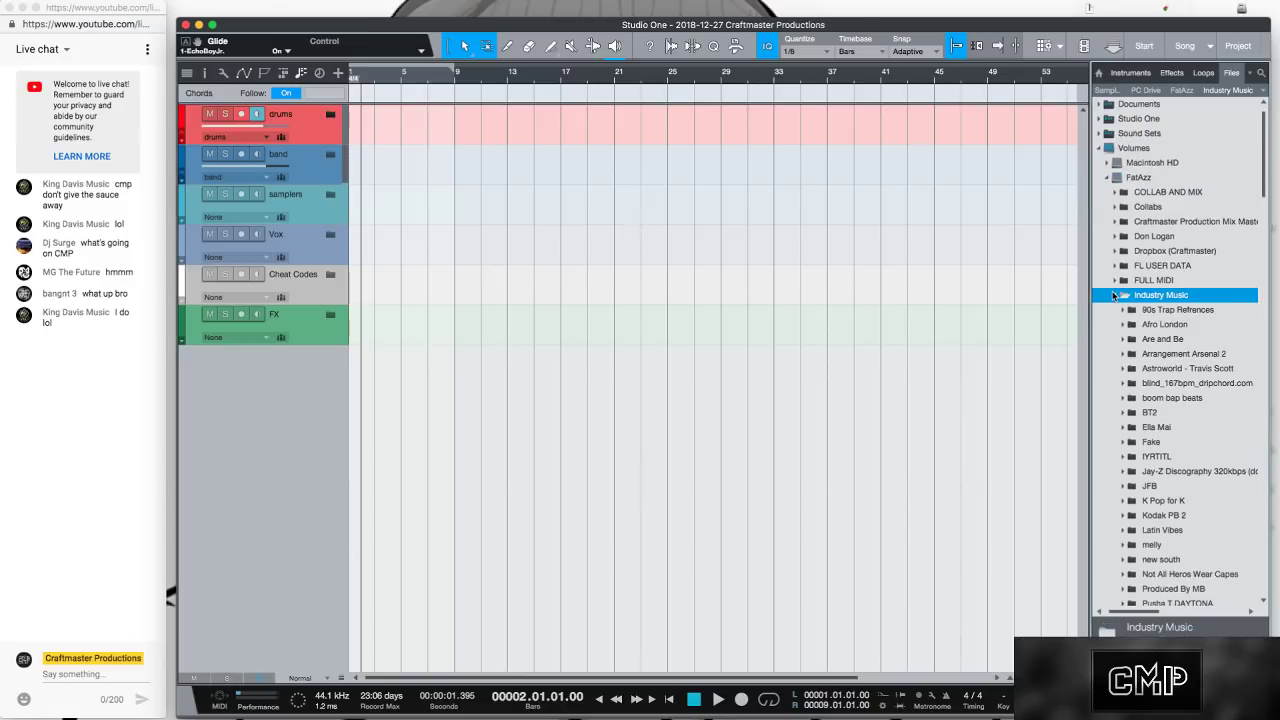
scroll(1115, 370, down, 10)
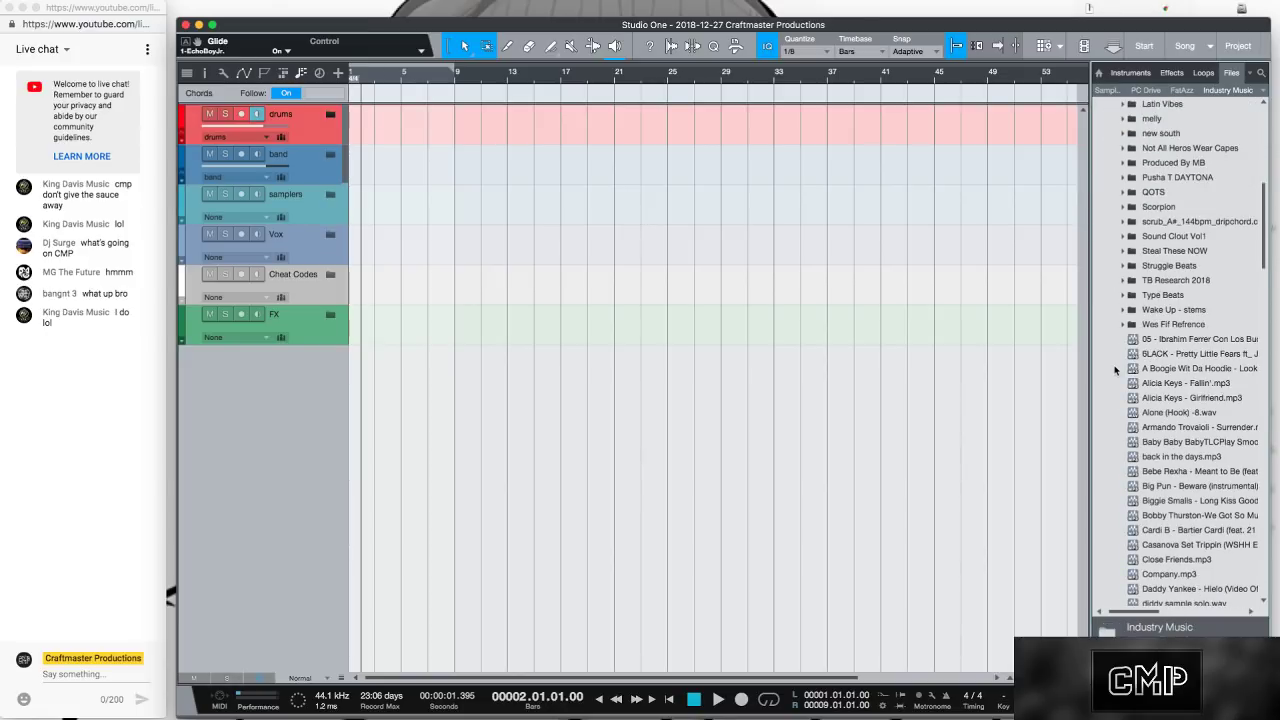
scroll(1115, 370, down, 2)
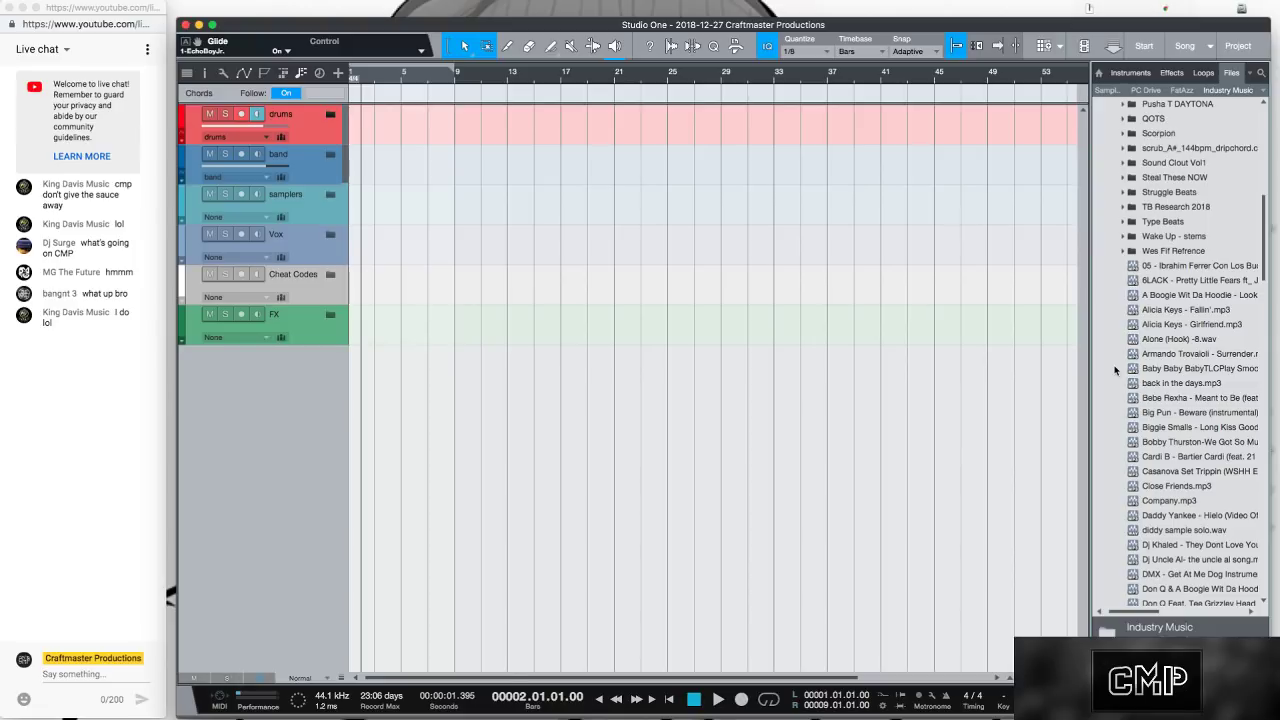
Import the "Armando Trovaioli - Surrender" audio file onto a new track at the song start, below the FX folder.
click(1184, 354)
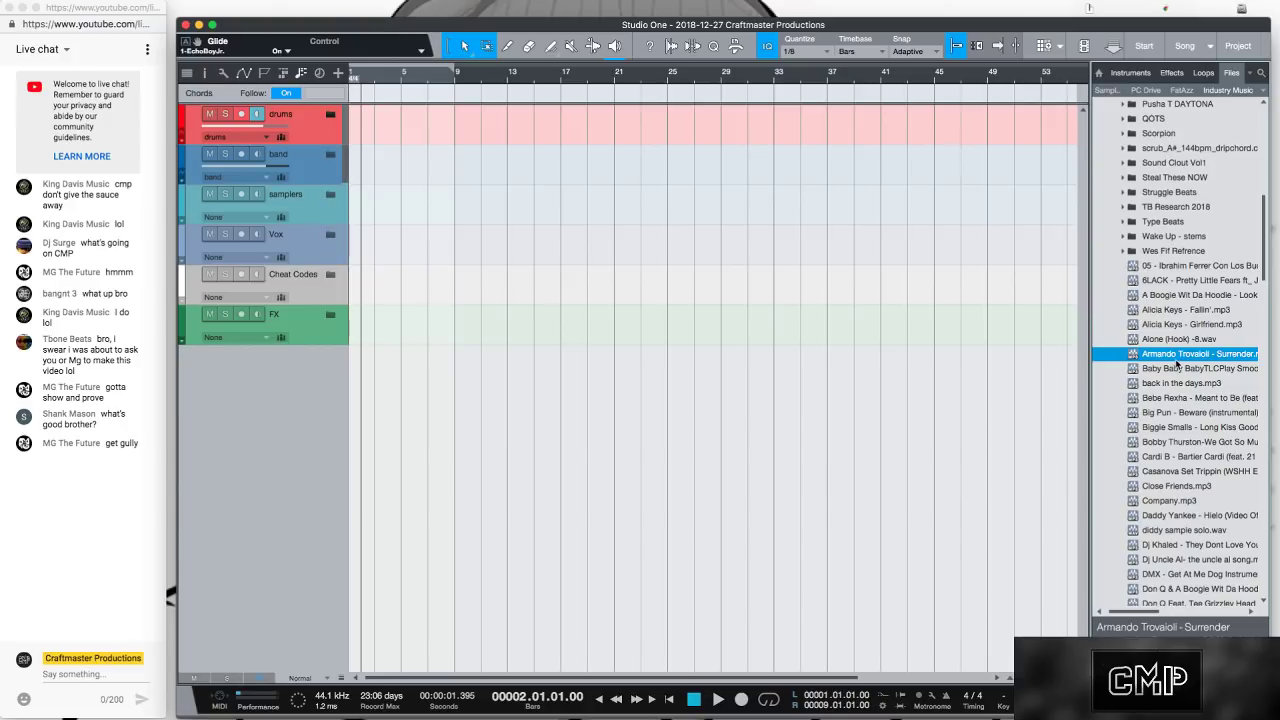
drag(1178, 358, 380, 451)
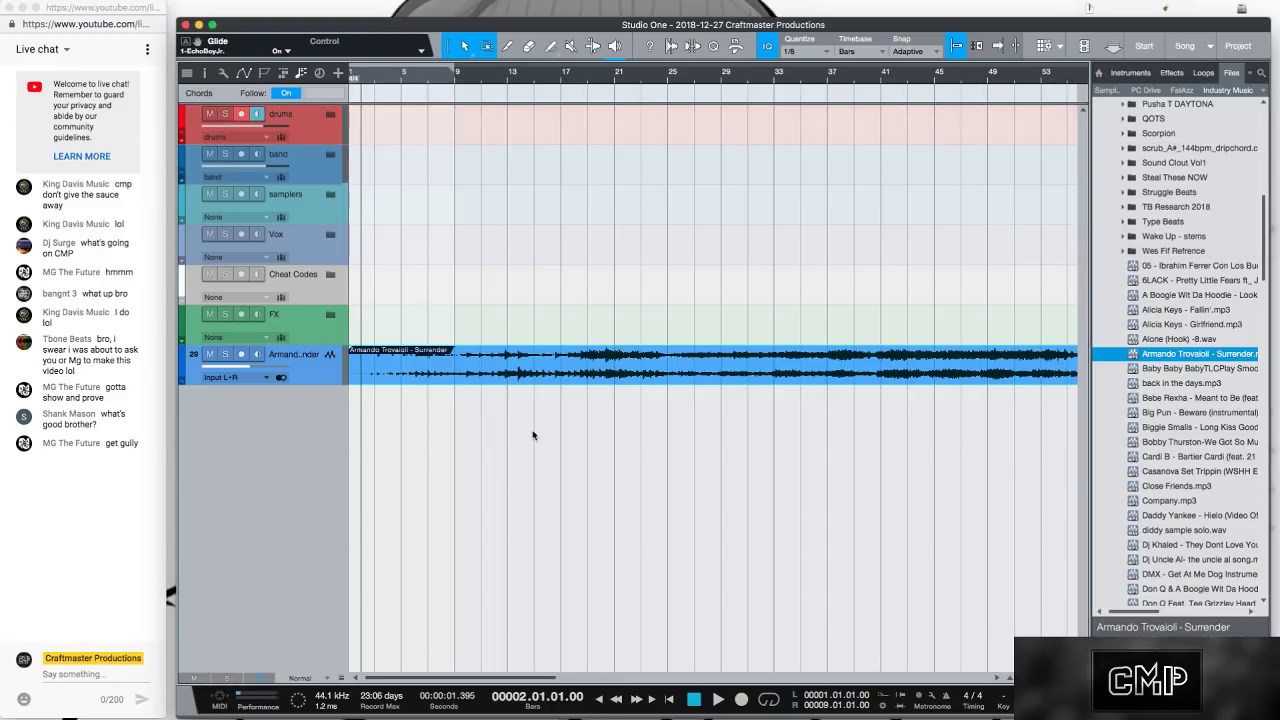
key(shift+e)
key(shift+e)
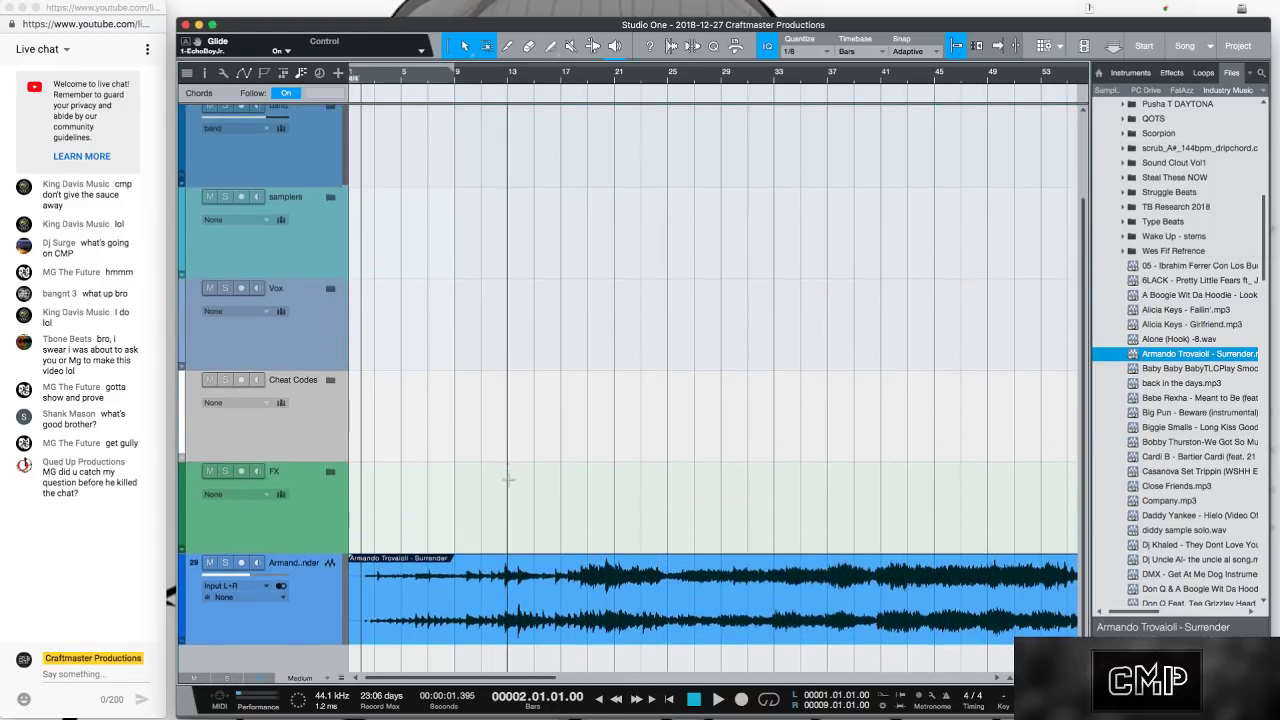
scroll(502, 488, down, 1)
key(e)
key(e)
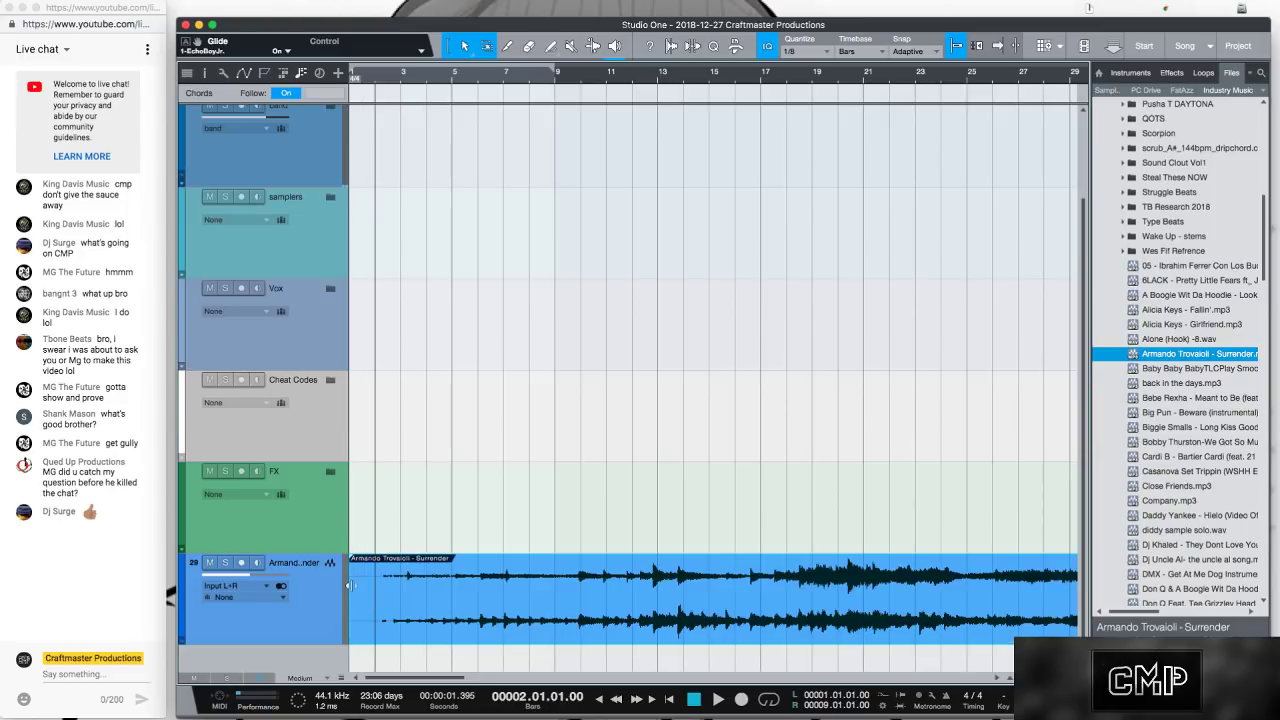
Play the imported song and trim the silent lead-in from the start of its audio event.
mouse_move(350, 588)
mouse_down()
mouse_move(384, 581)
mouse_move(350, 585)
mouse_up()
key(space)
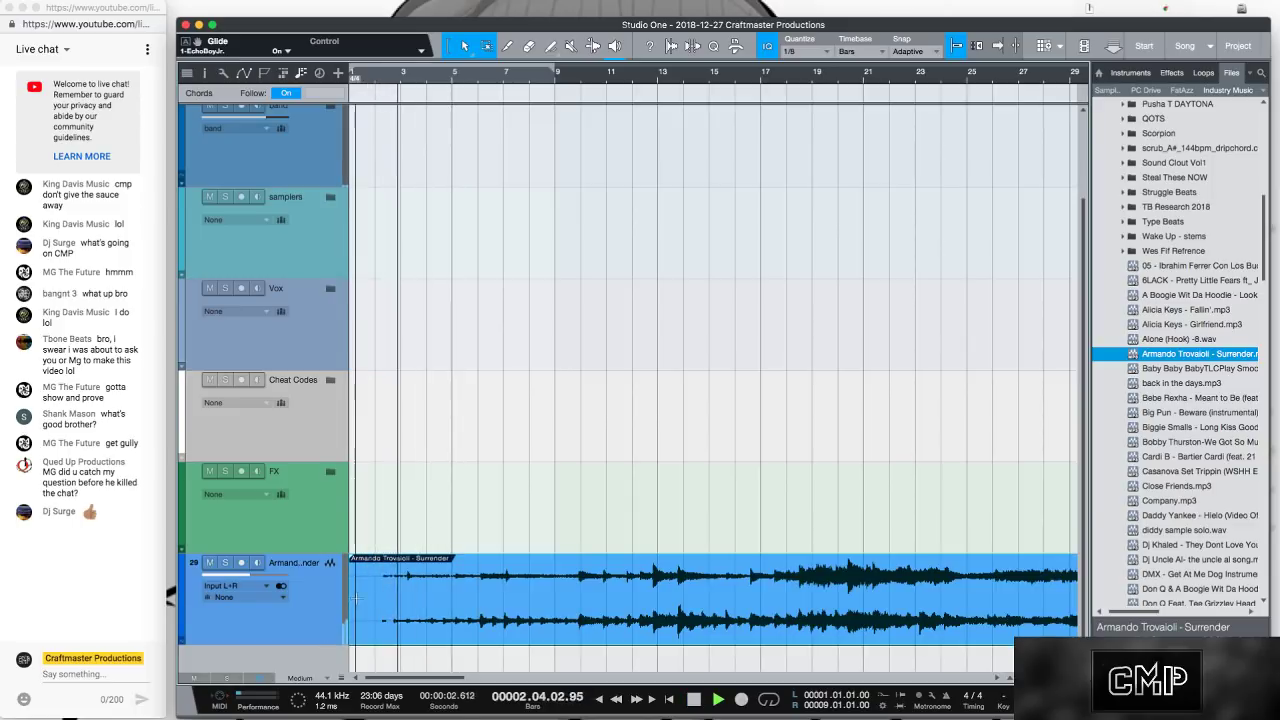
drag(355, 597, 383, 597)
scroll(382, 600, up, 5)
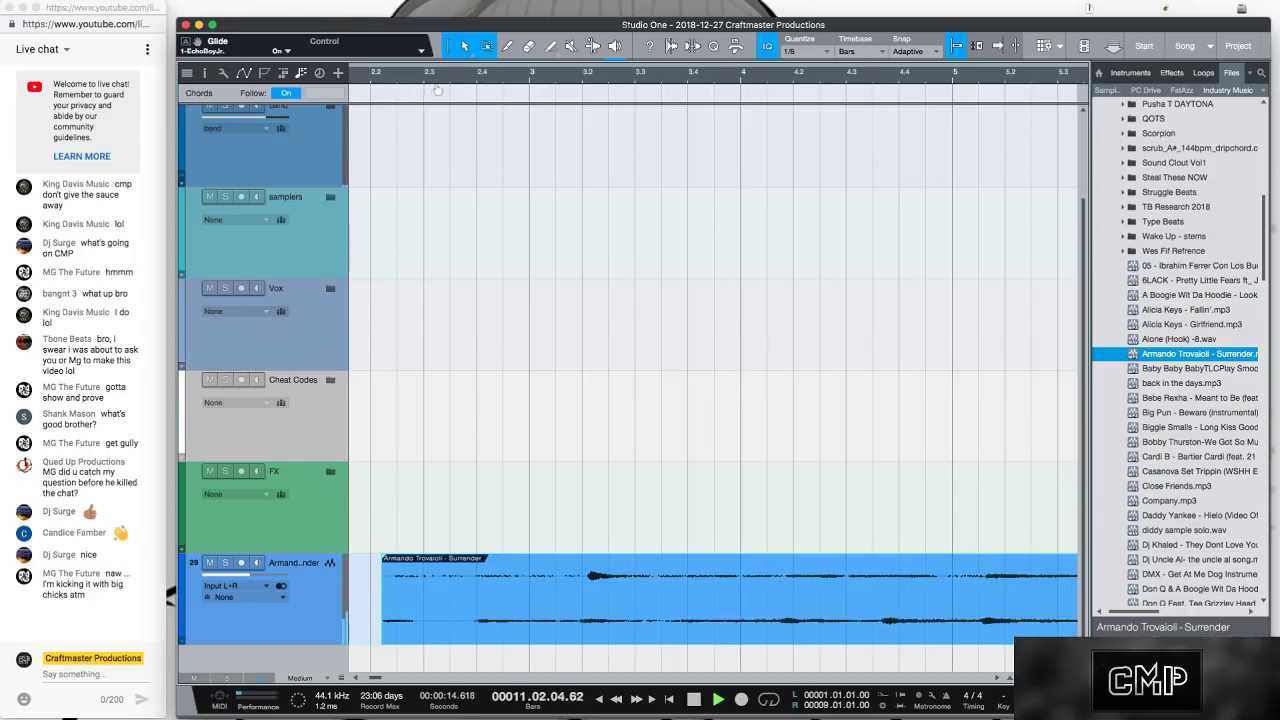
Move the trimmed Surrender event back to the very start of the song at bar 1.
key(w)
key(w)
key(w)
key(w)
key(shift+w)
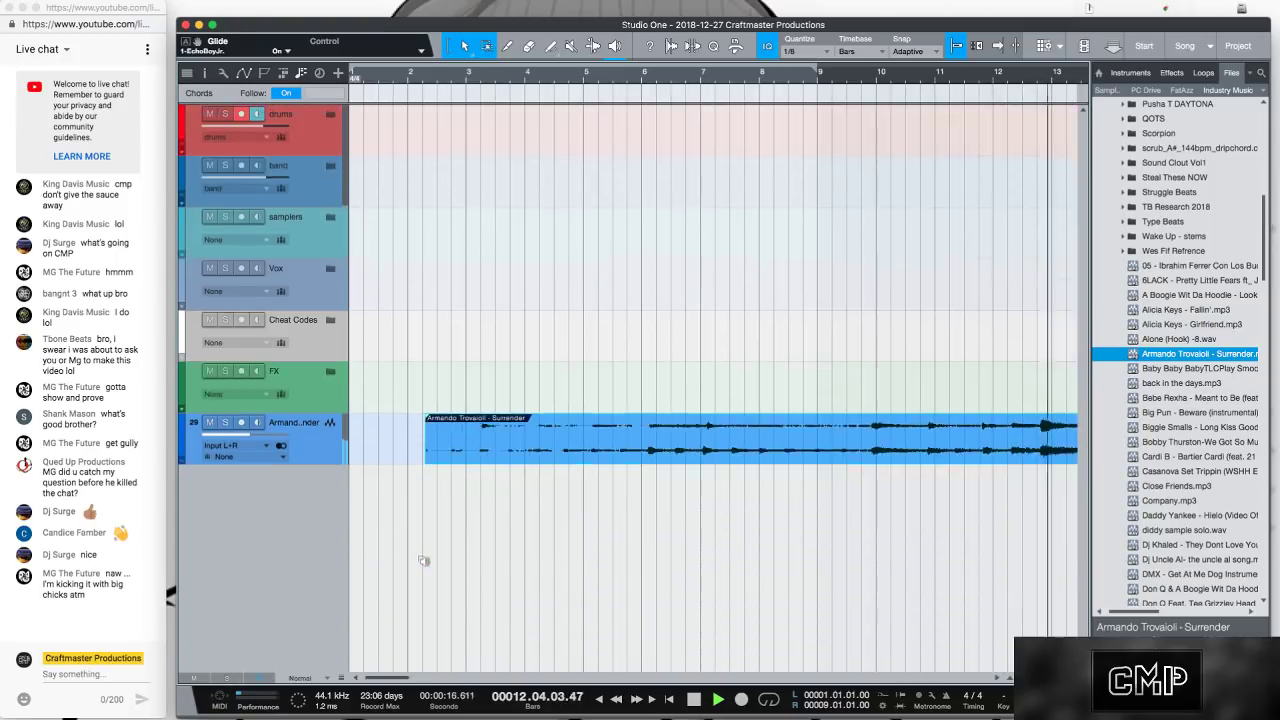
key(shift+e)
key(shift+e)
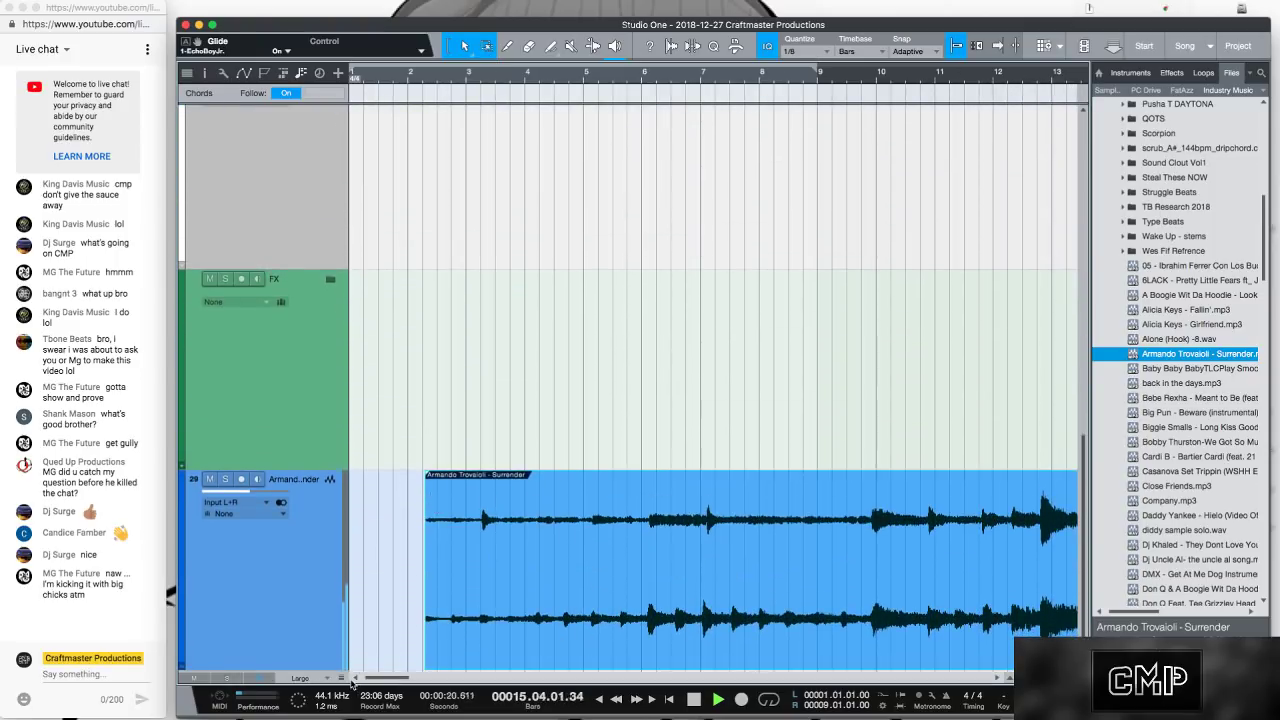
drag(493, 655, 416, 655)
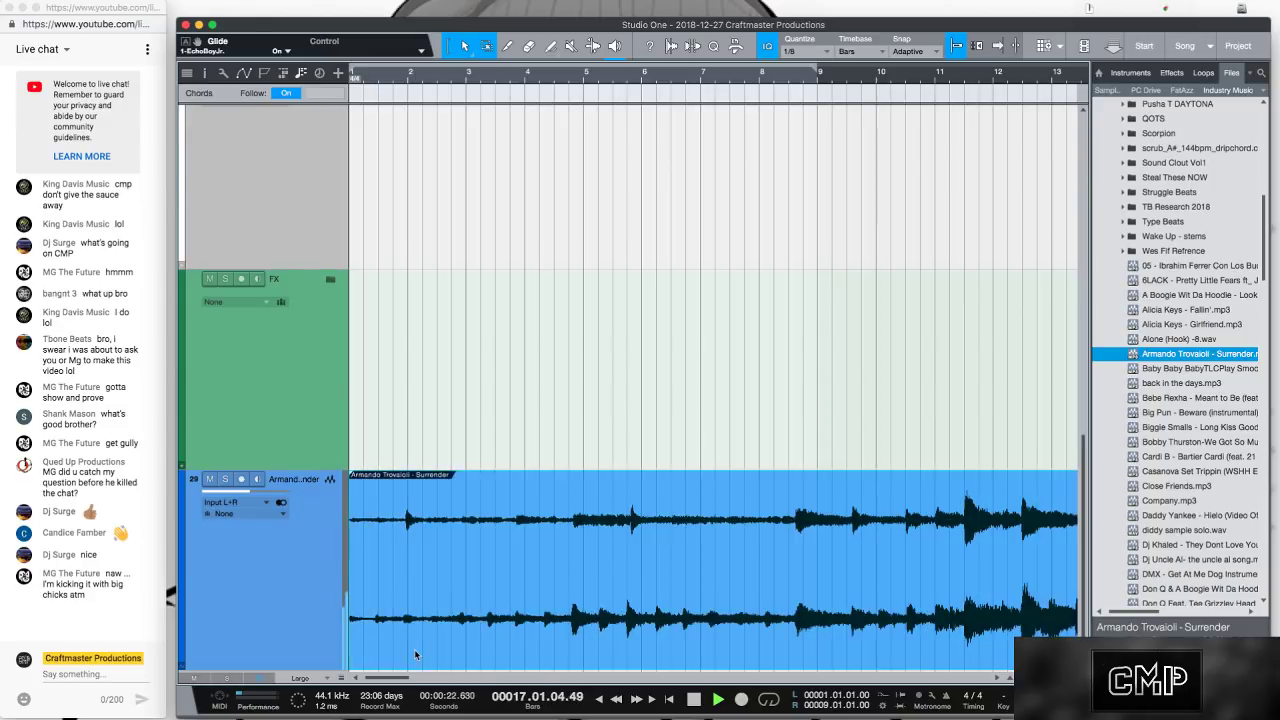
Audition the Surrender track from the song start, bar 17 and bar 25.
drag(620, 78, 630, 8)
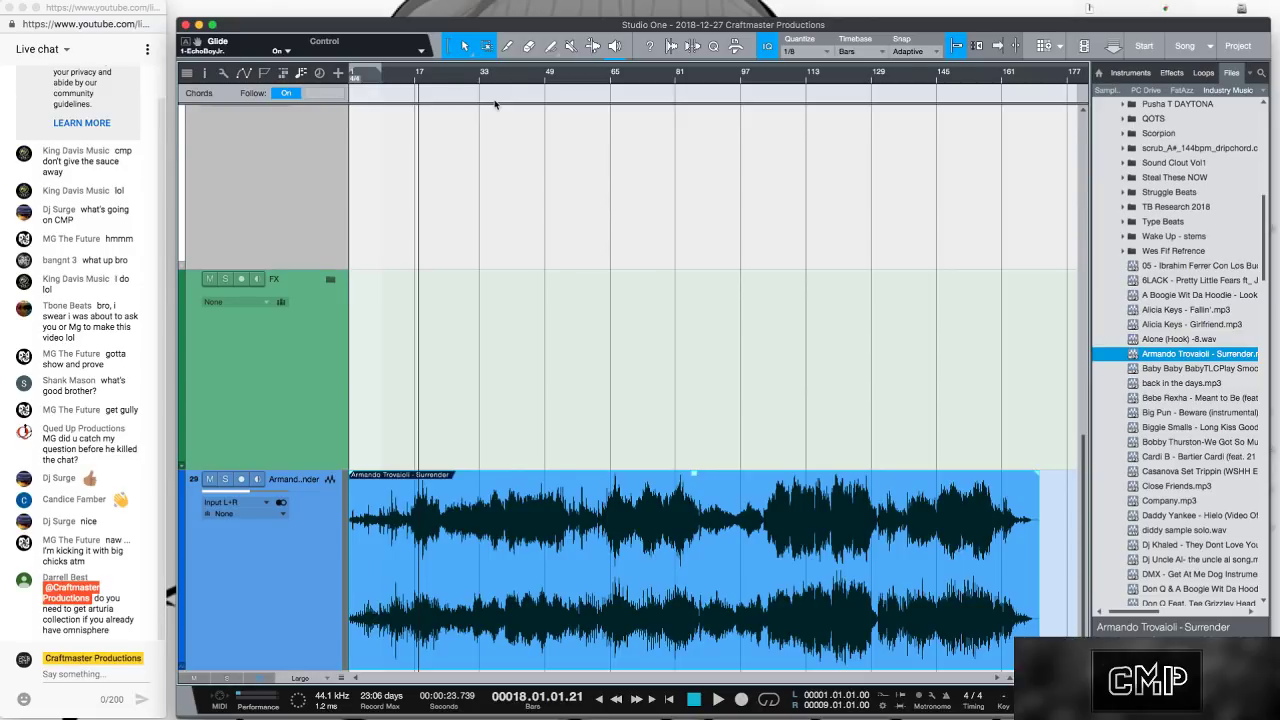
click(417, 84)
click(413, 84)
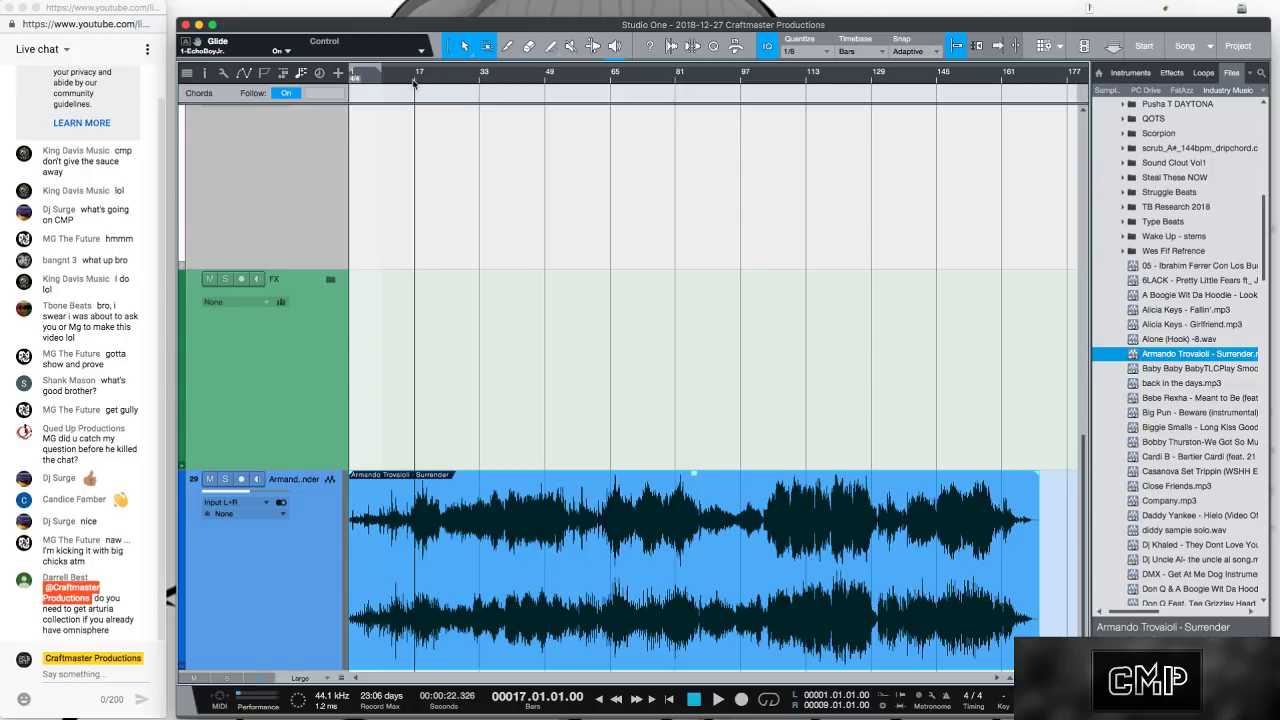
key(Home)
key(space)
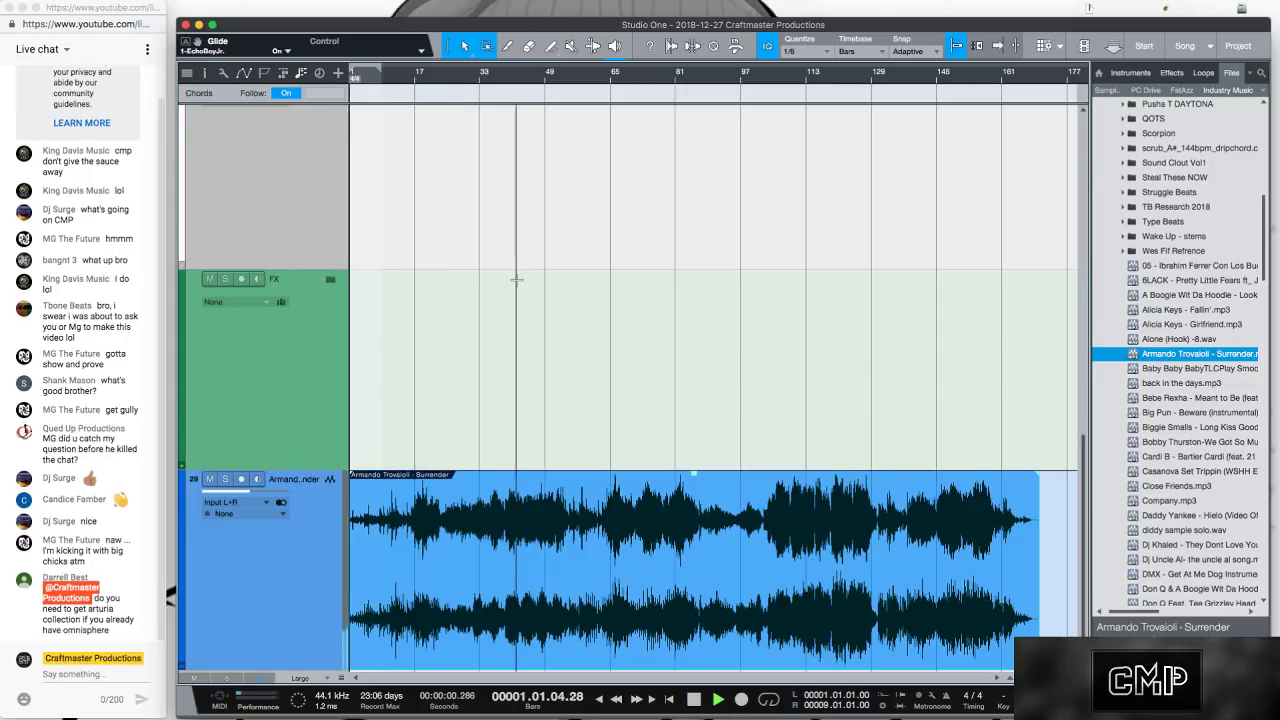
click(420, 82)
key(space)
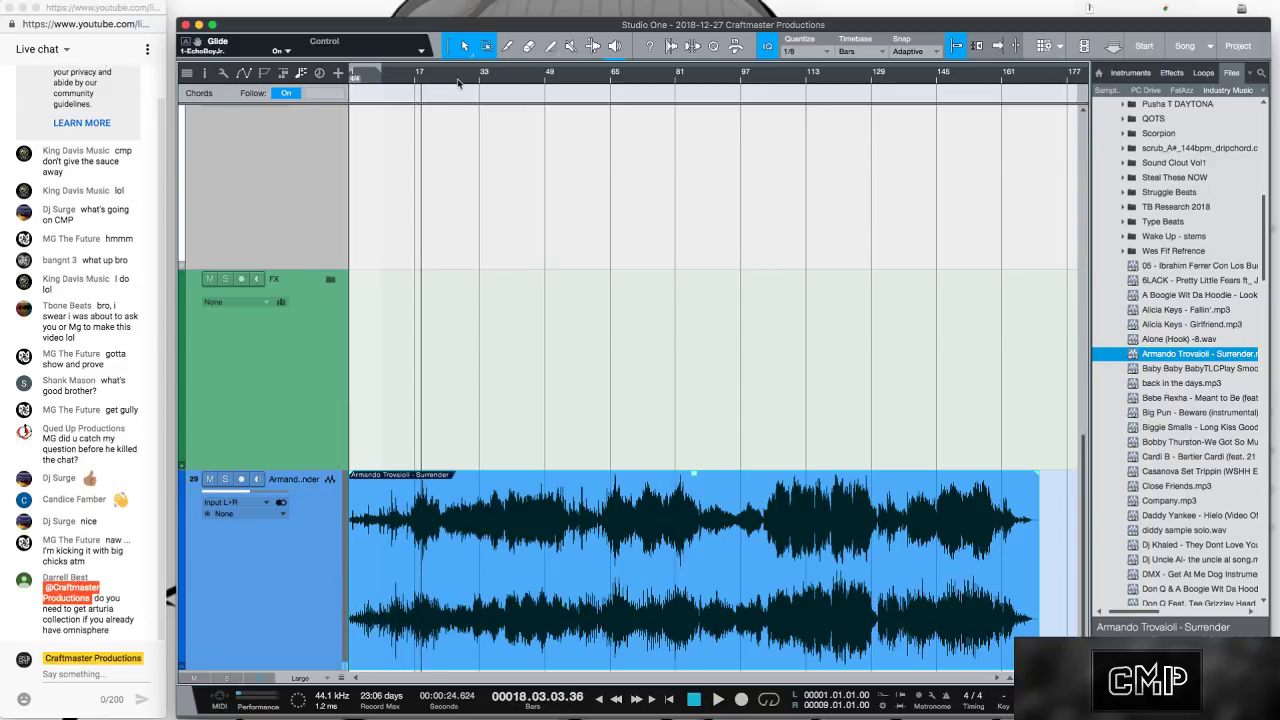
click(448, 84)
key(space)
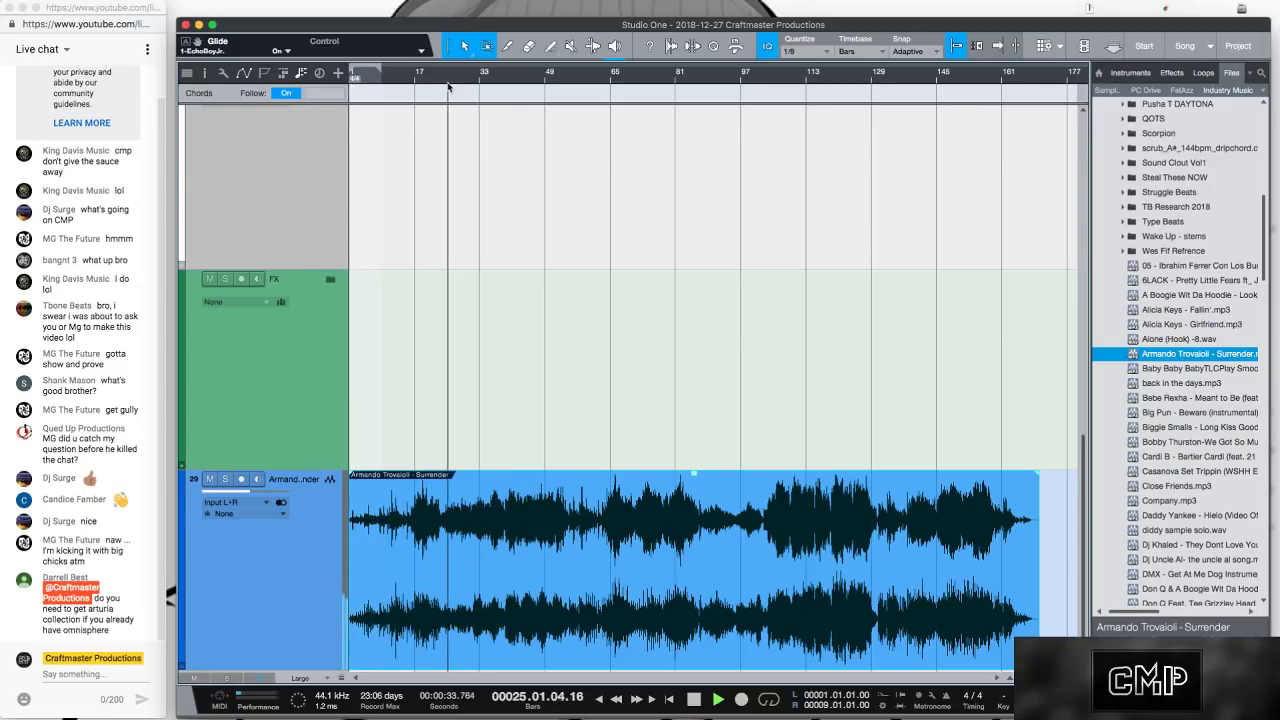
key(space)
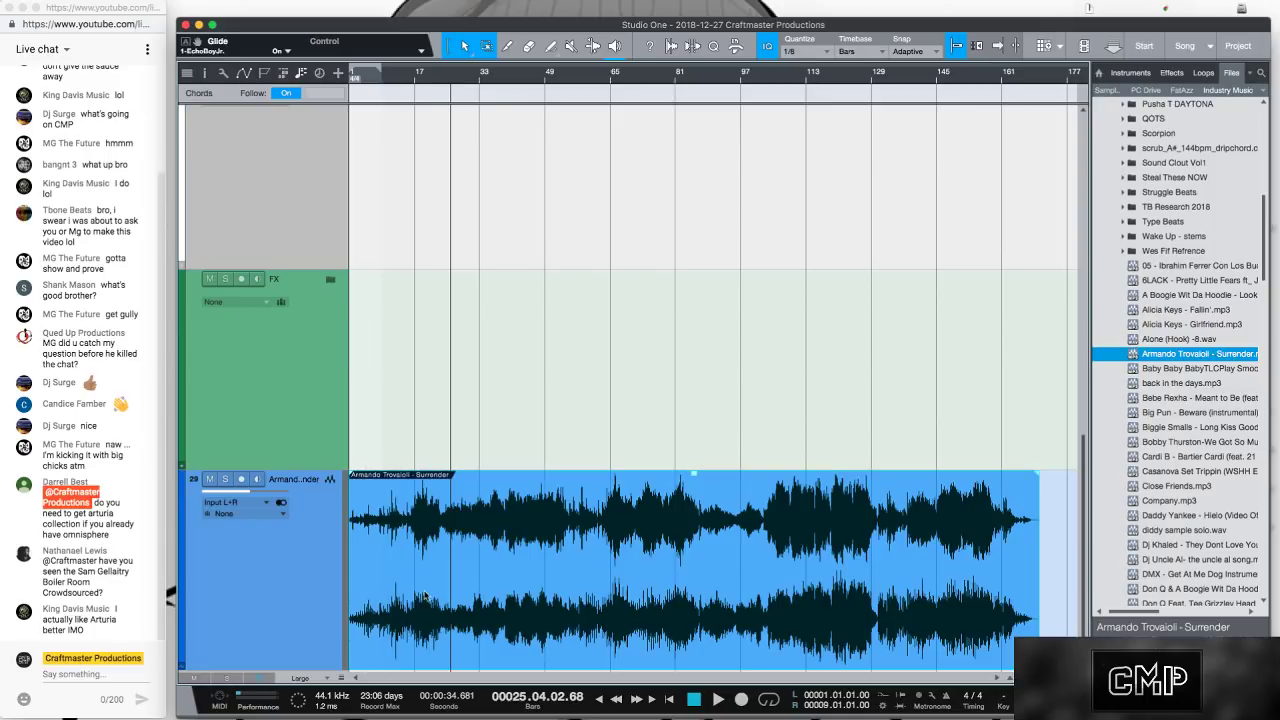
Listen from the song start, skip through passages around bars 25, 29 and 33, and return to the start.
key(comma)
key(space)
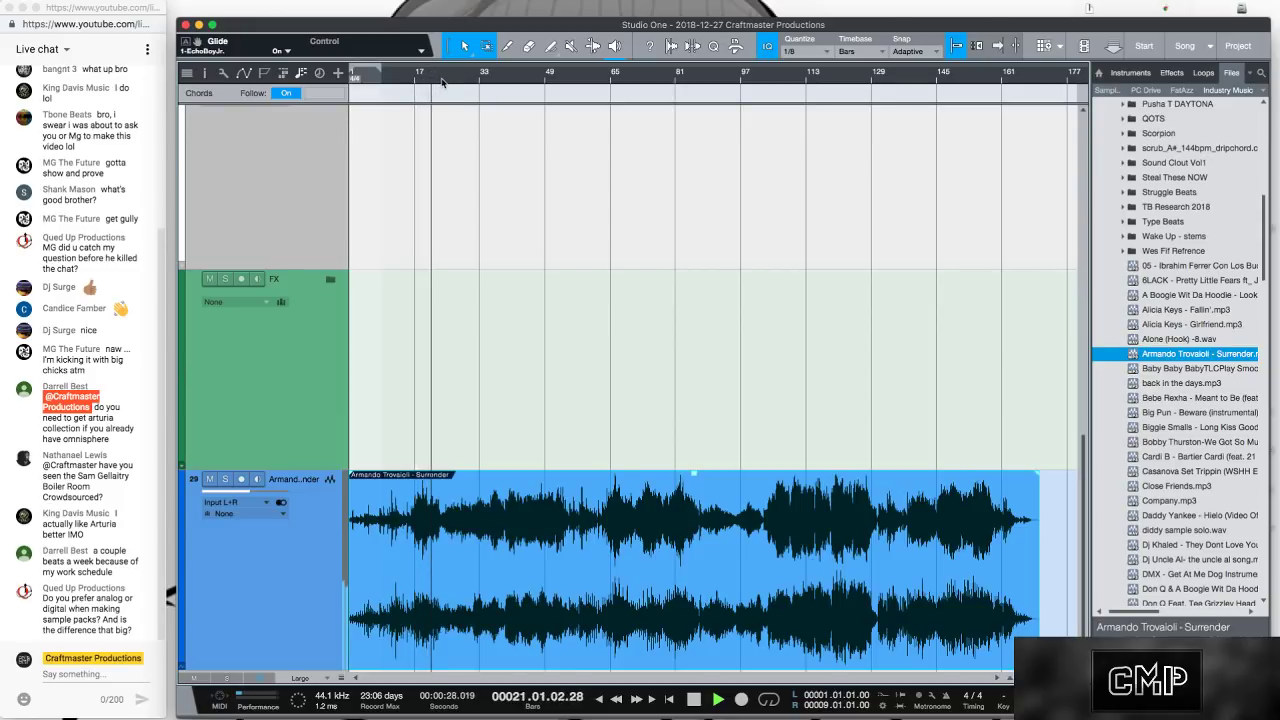
click(447, 81)
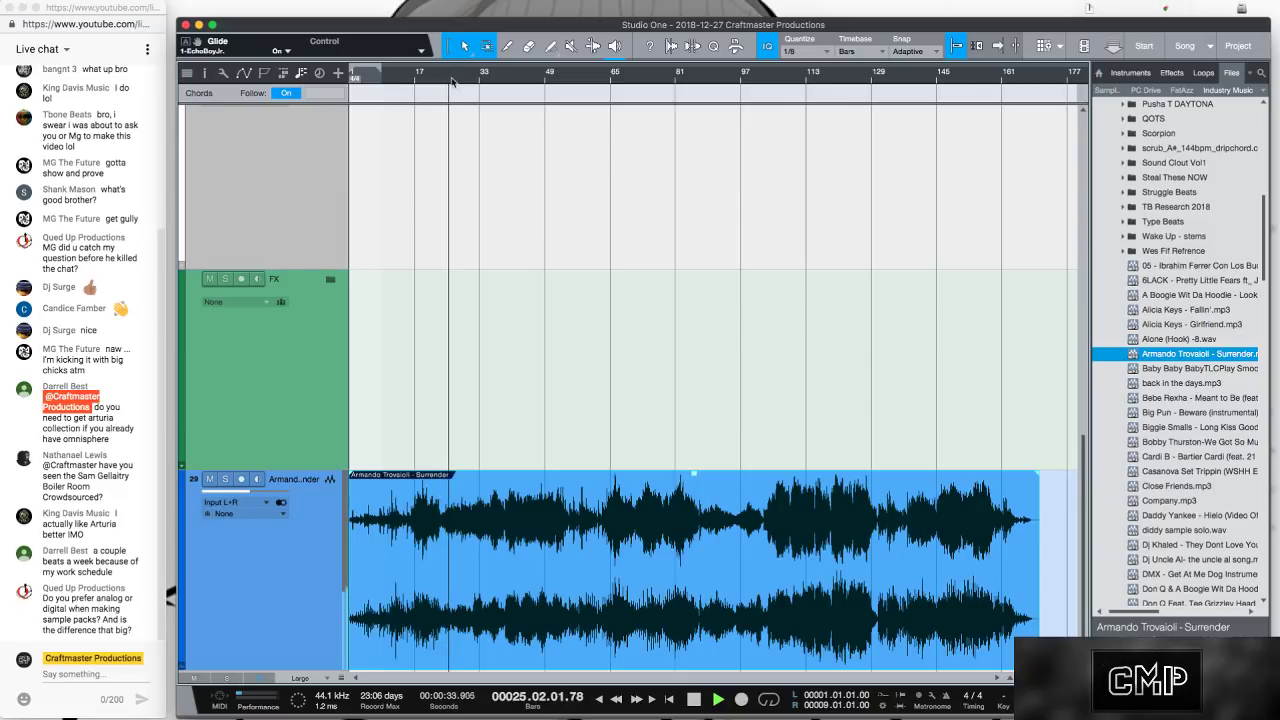
click(463, 81)
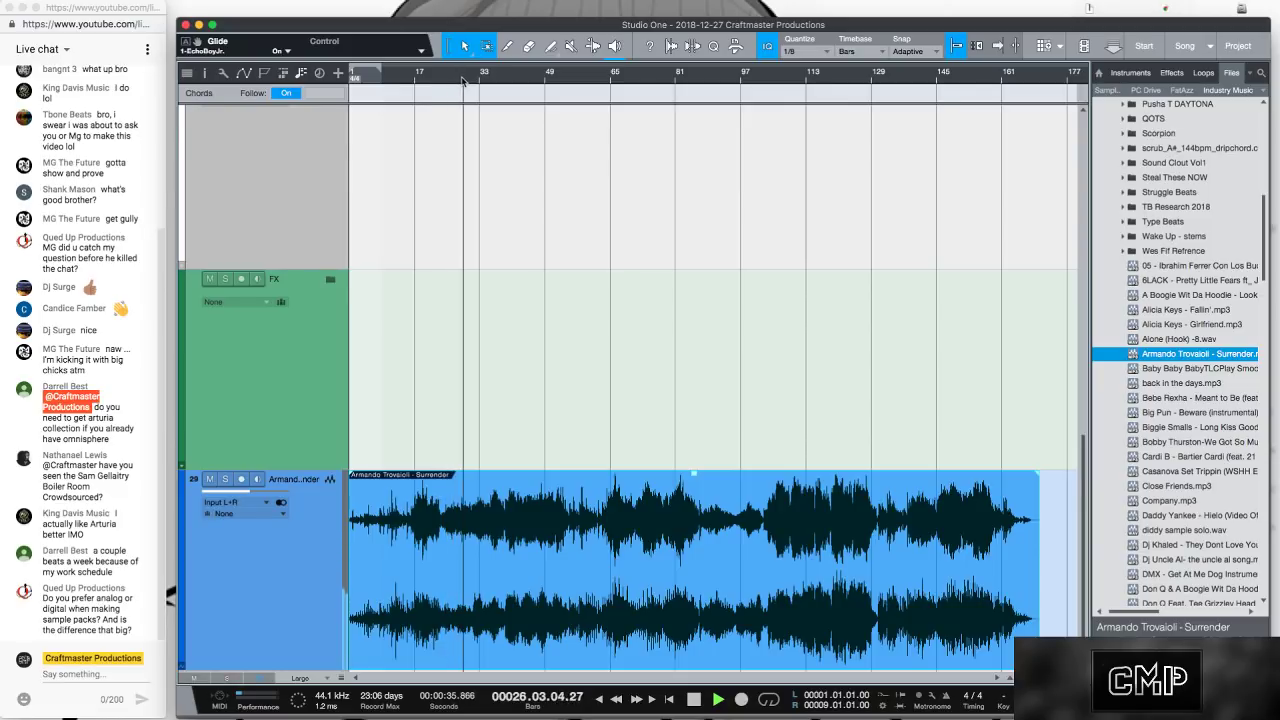
click(480, 81)
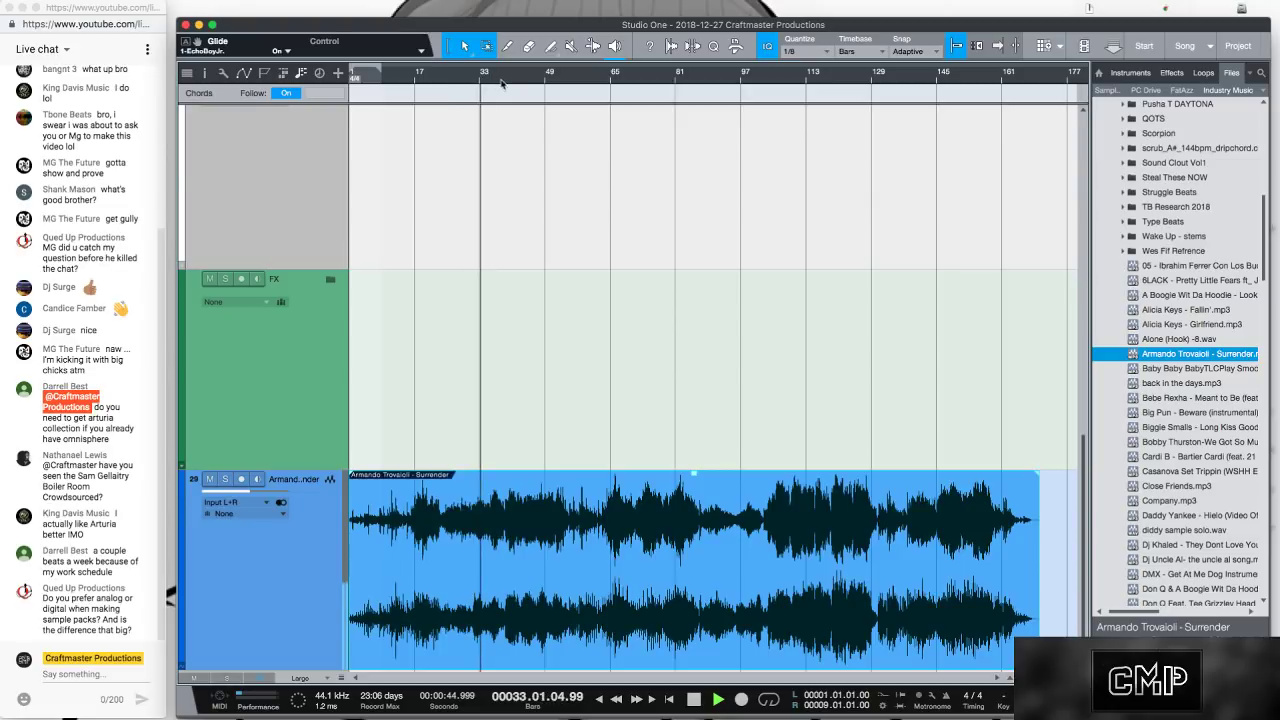
key(Home)
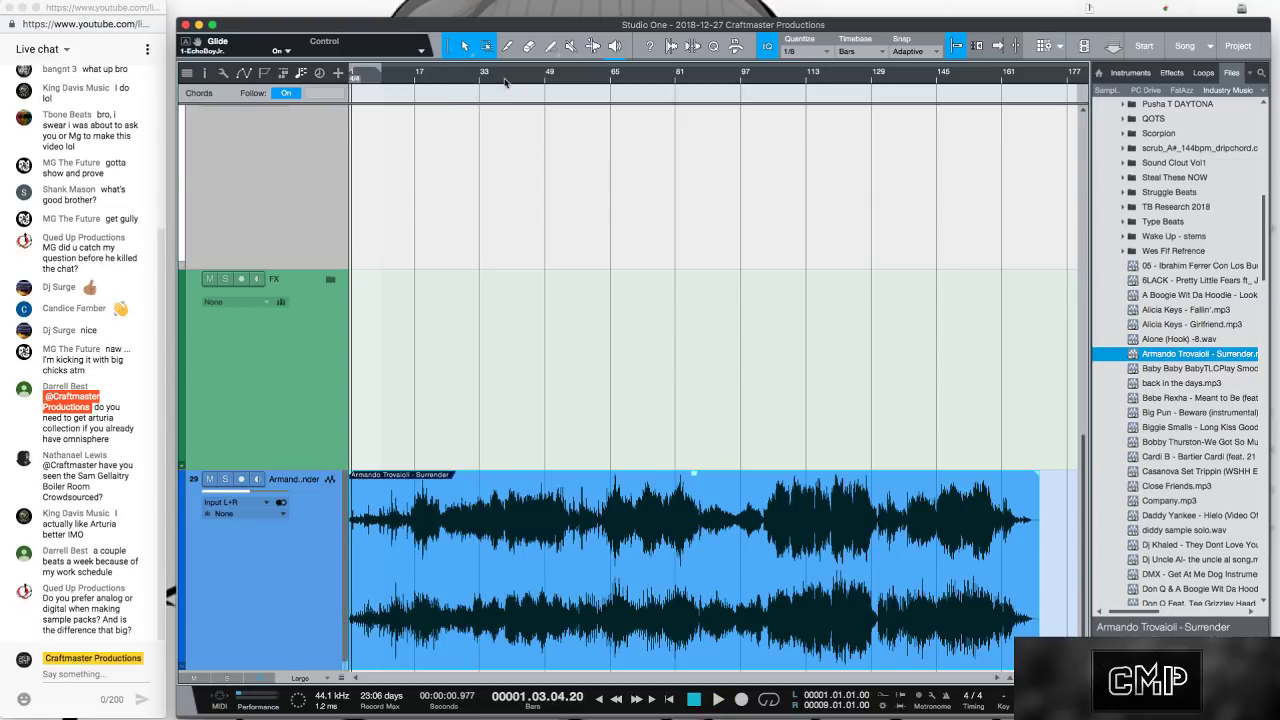
Audition the Surrender track for a couple of bars from bar 37.
click(505, 81)
click(495, 81)
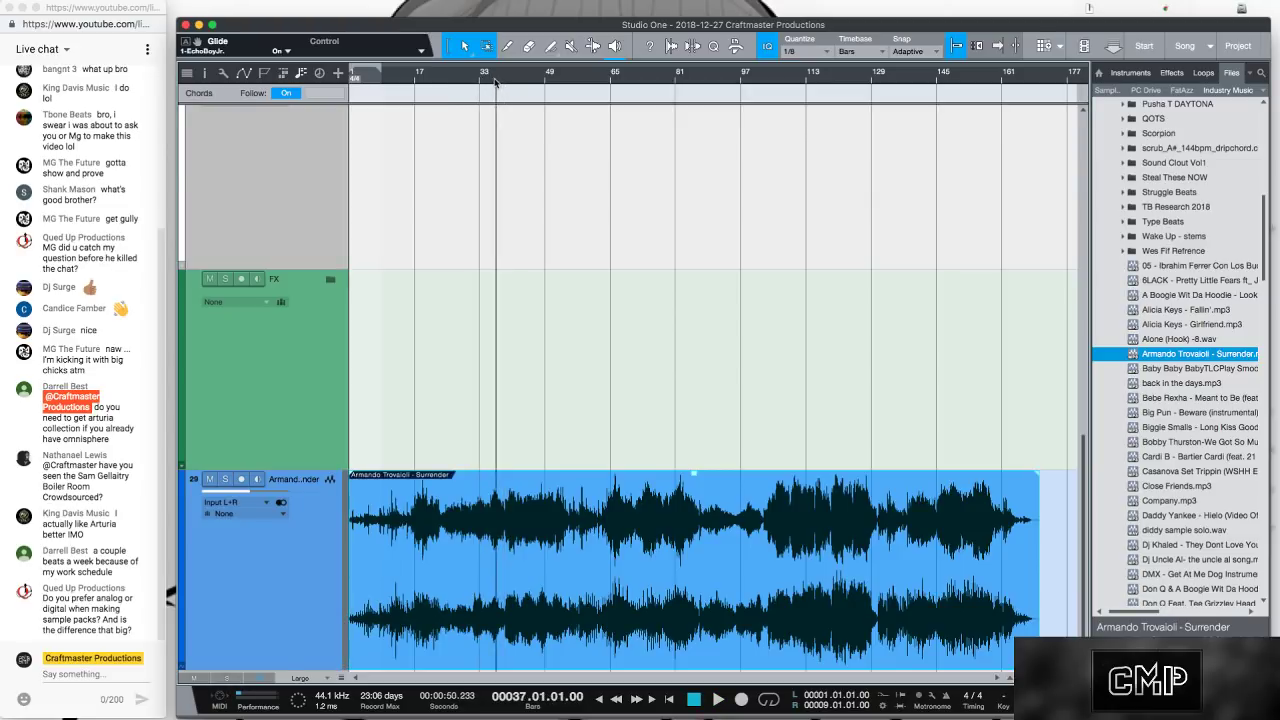
key(space)
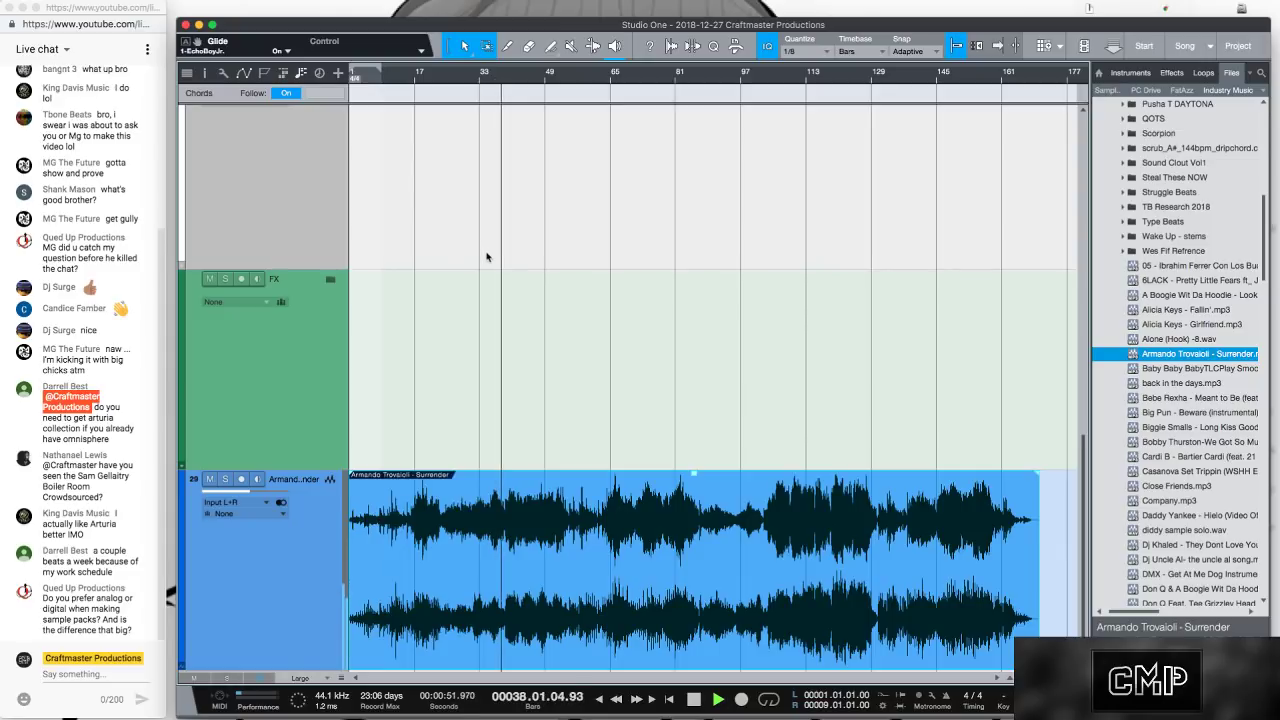
key(space)
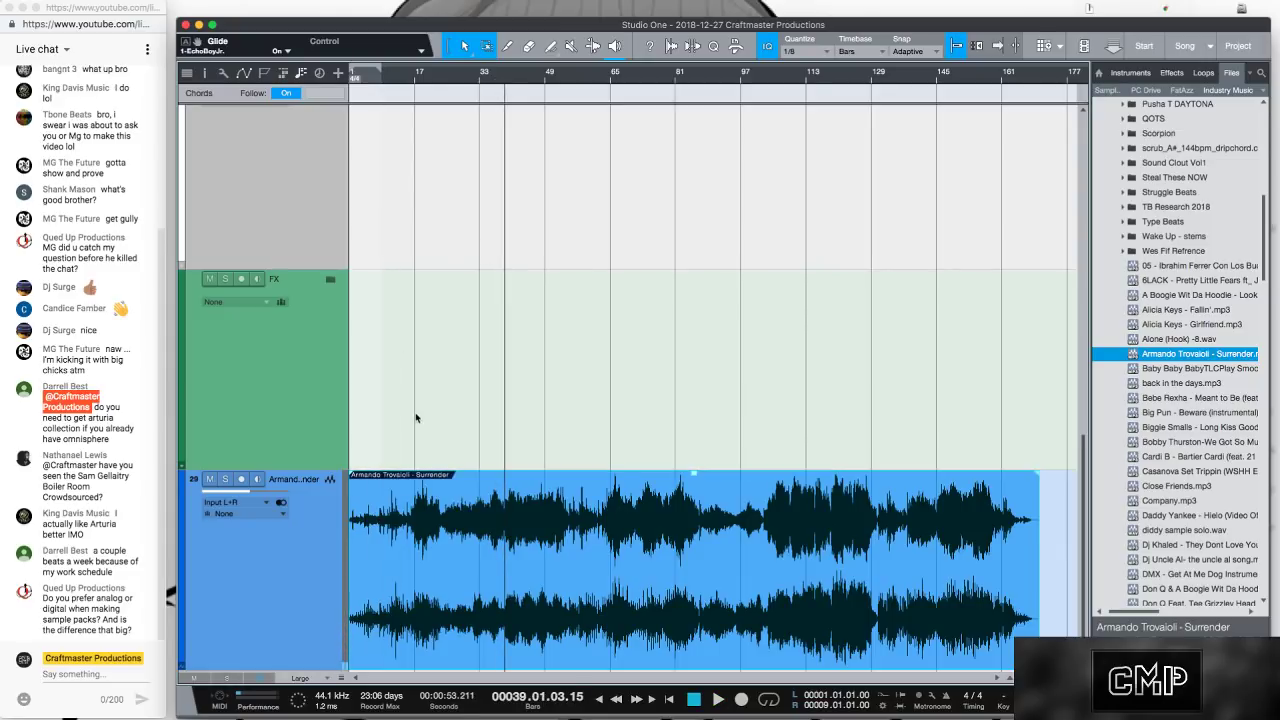
Expand the band folder track and its SoftSynth subfolder to show the soft synth tracks.
scroll(395, 308, down, 5)
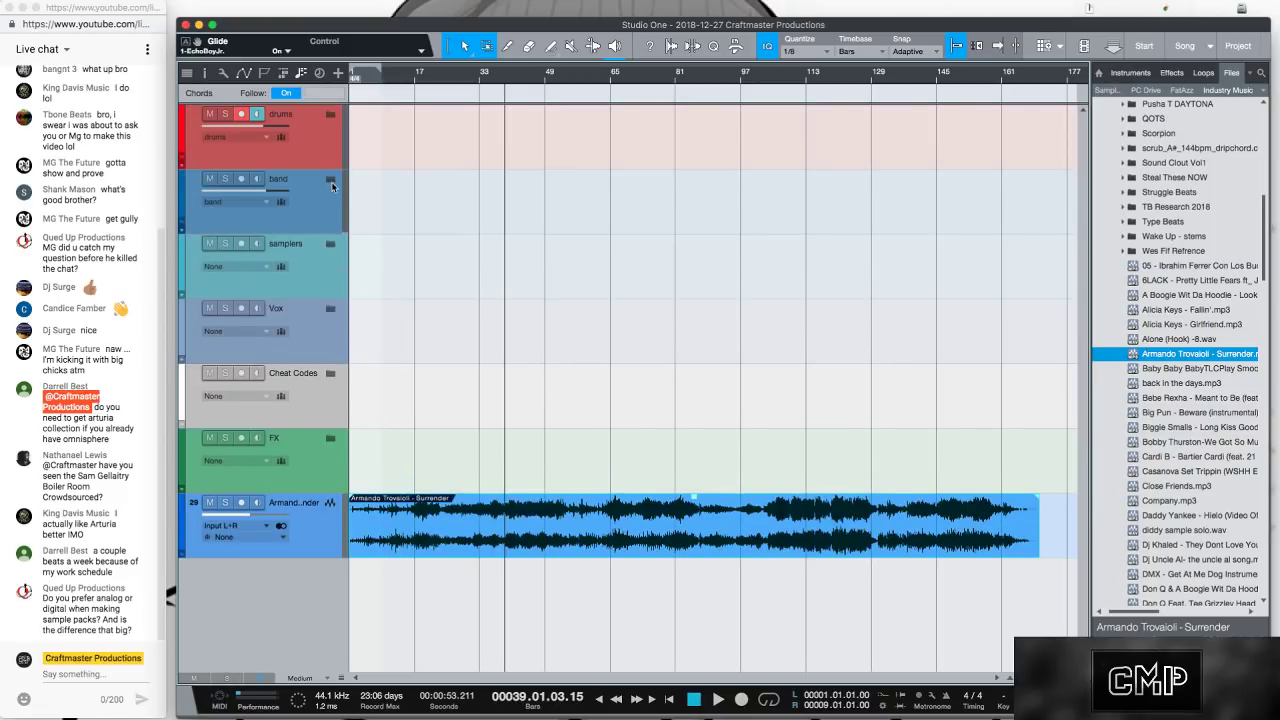
click(331, 178)
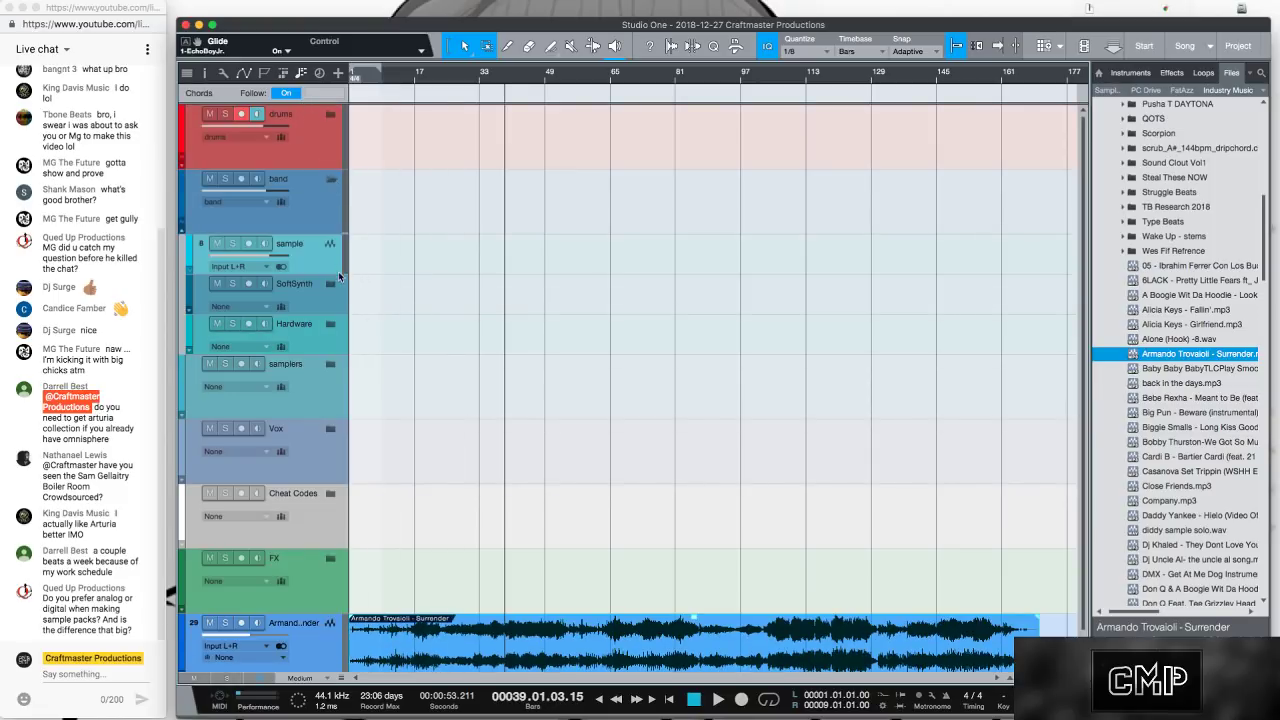
click(331, 284)
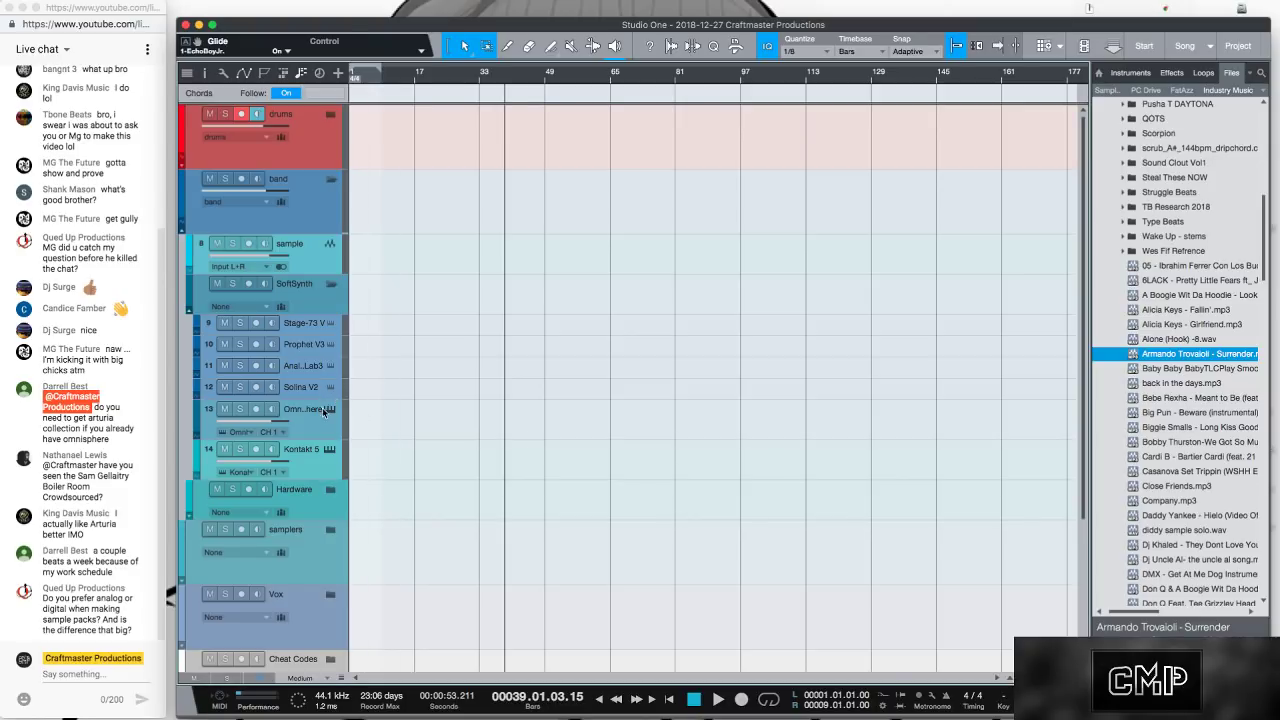
Check Omnisphere on track 13 without locating its STEAM folder, and remove that track together with its instrument.
click(329, 411)
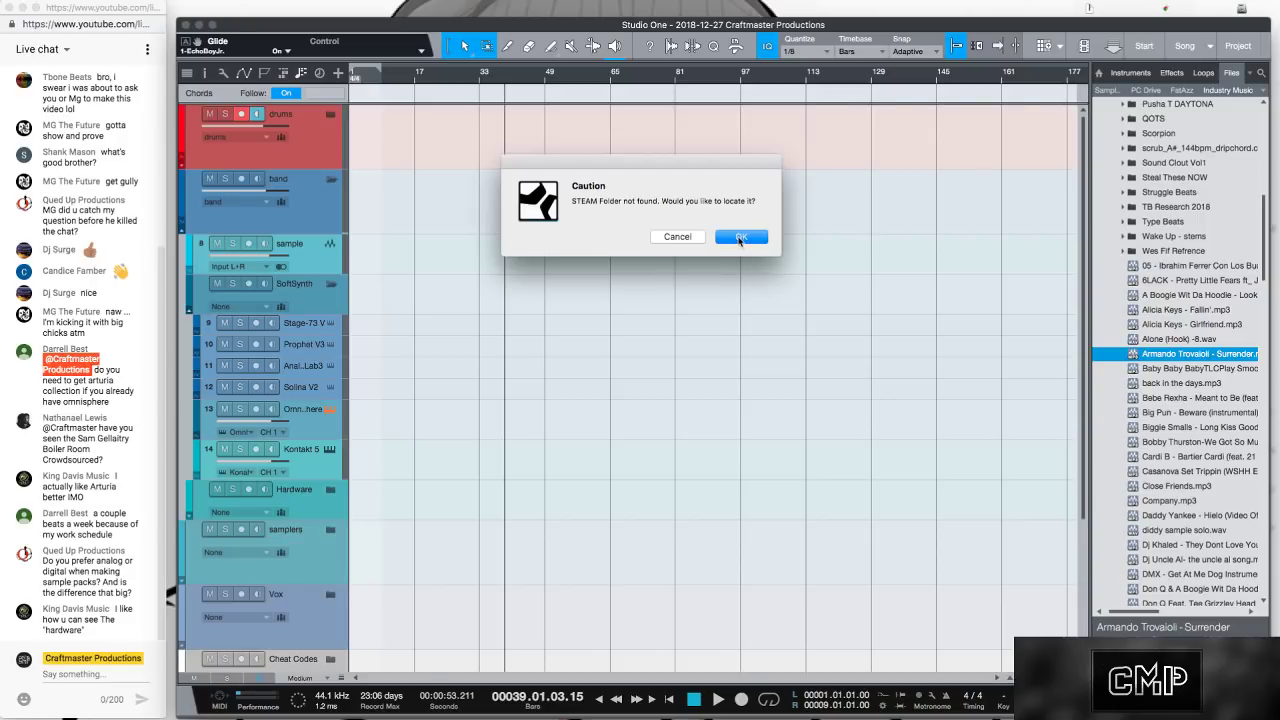
click(676, 238)
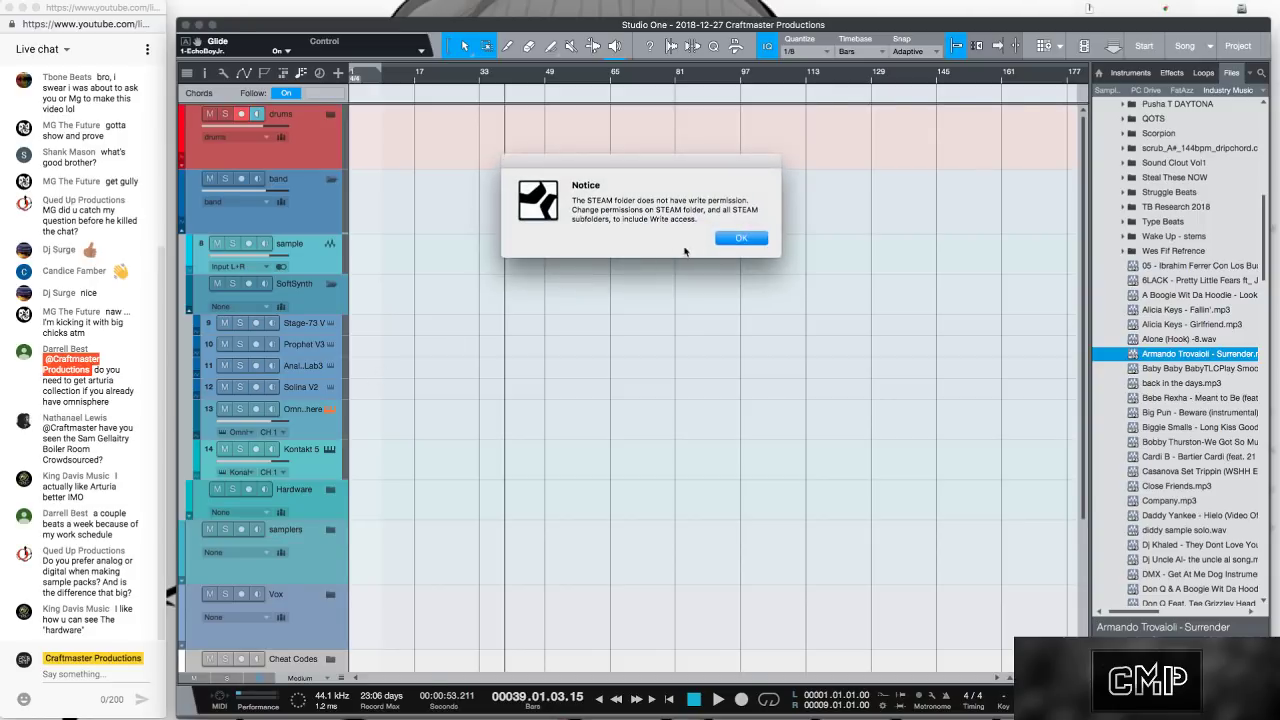
click(718, 240)
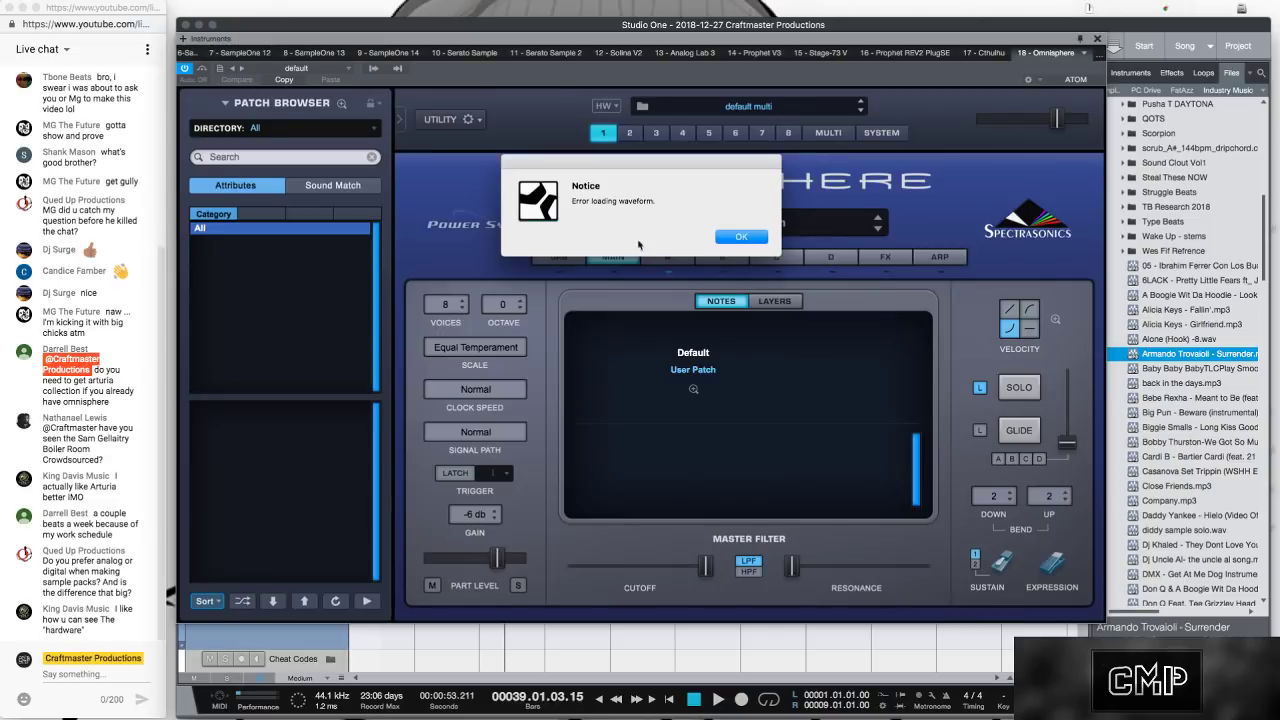
click(742, 238)
click(1097, 38)
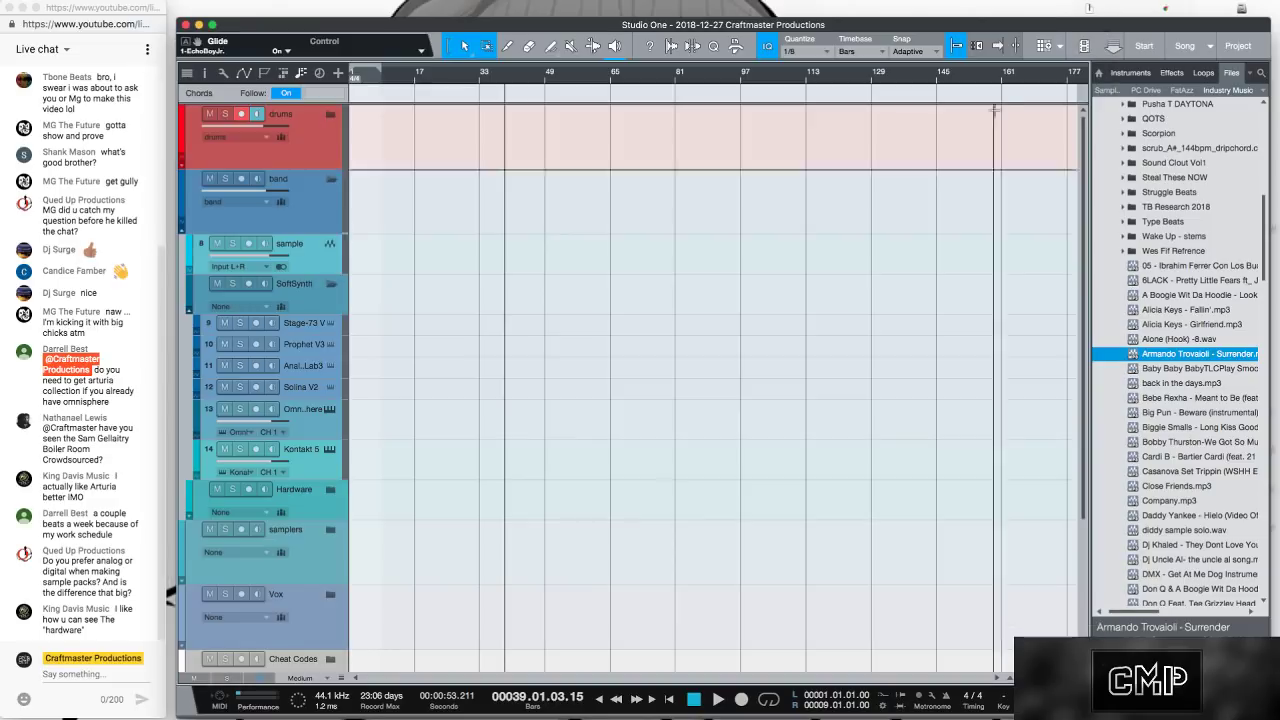
right_click(327, 432)
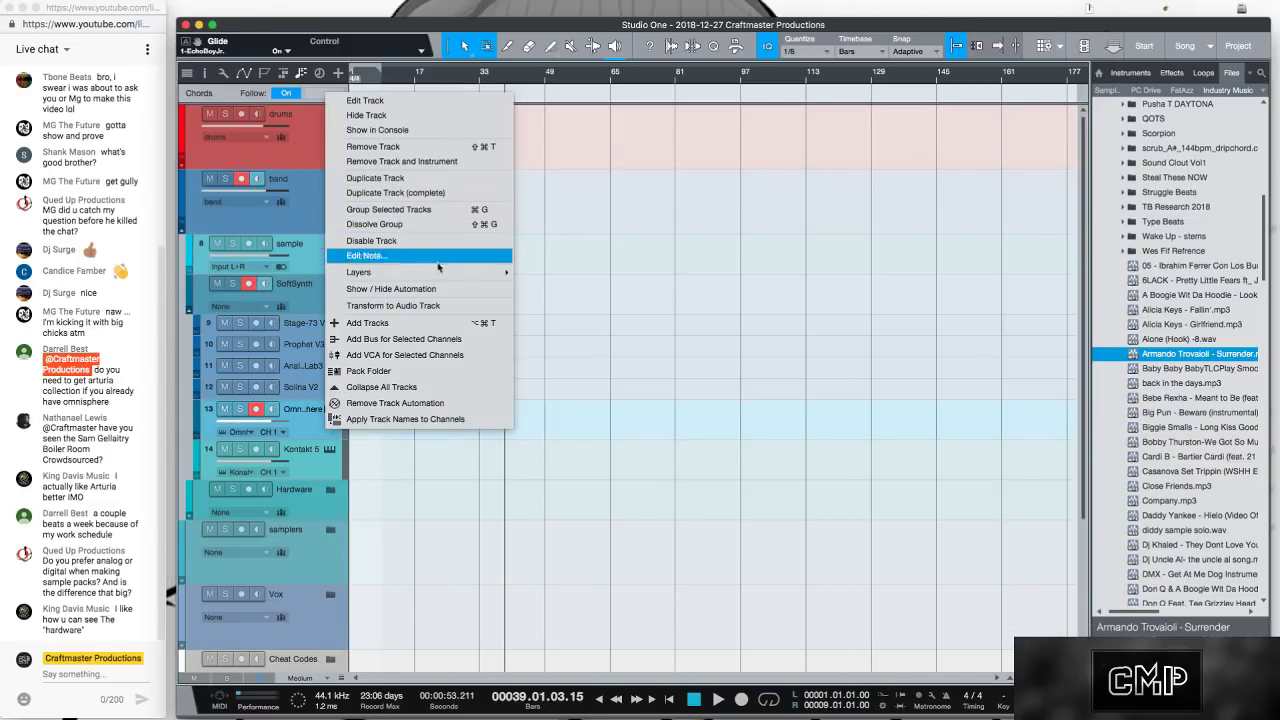
click(435, 162)
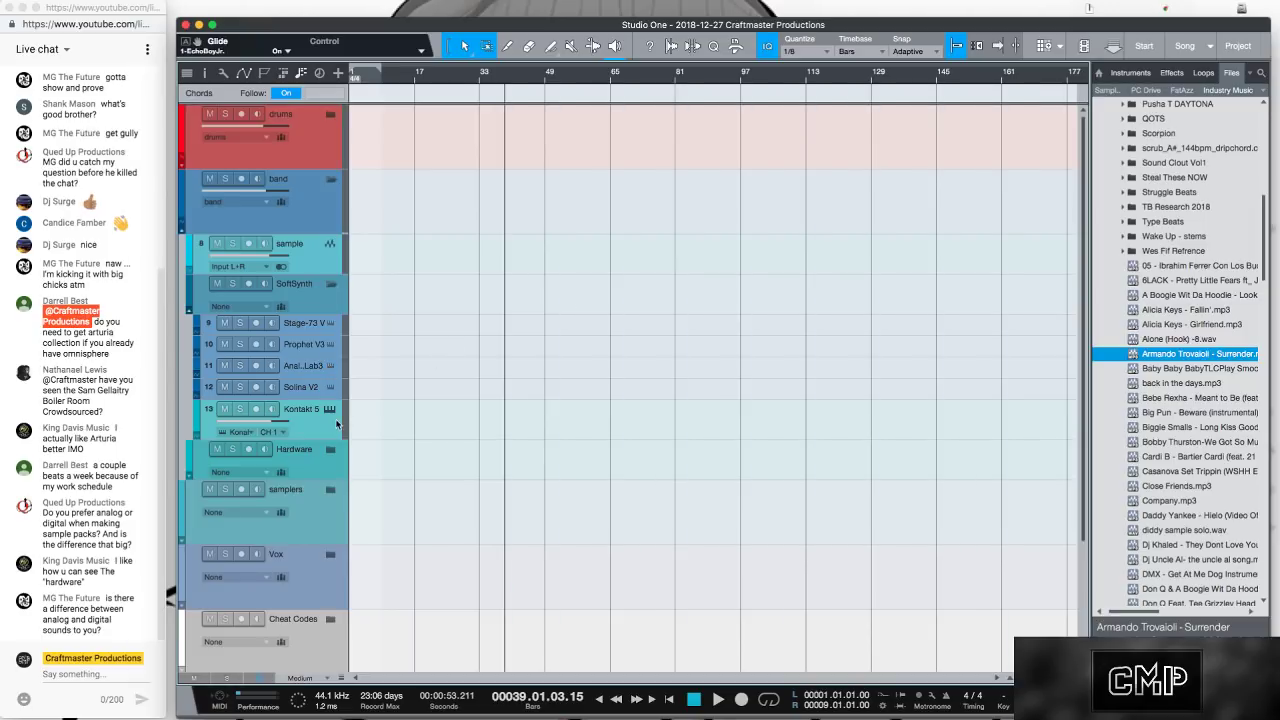
Open the Analog Lab 3 editor from its track, move it clear of the chat, and browse its presets.
click(330, 365)
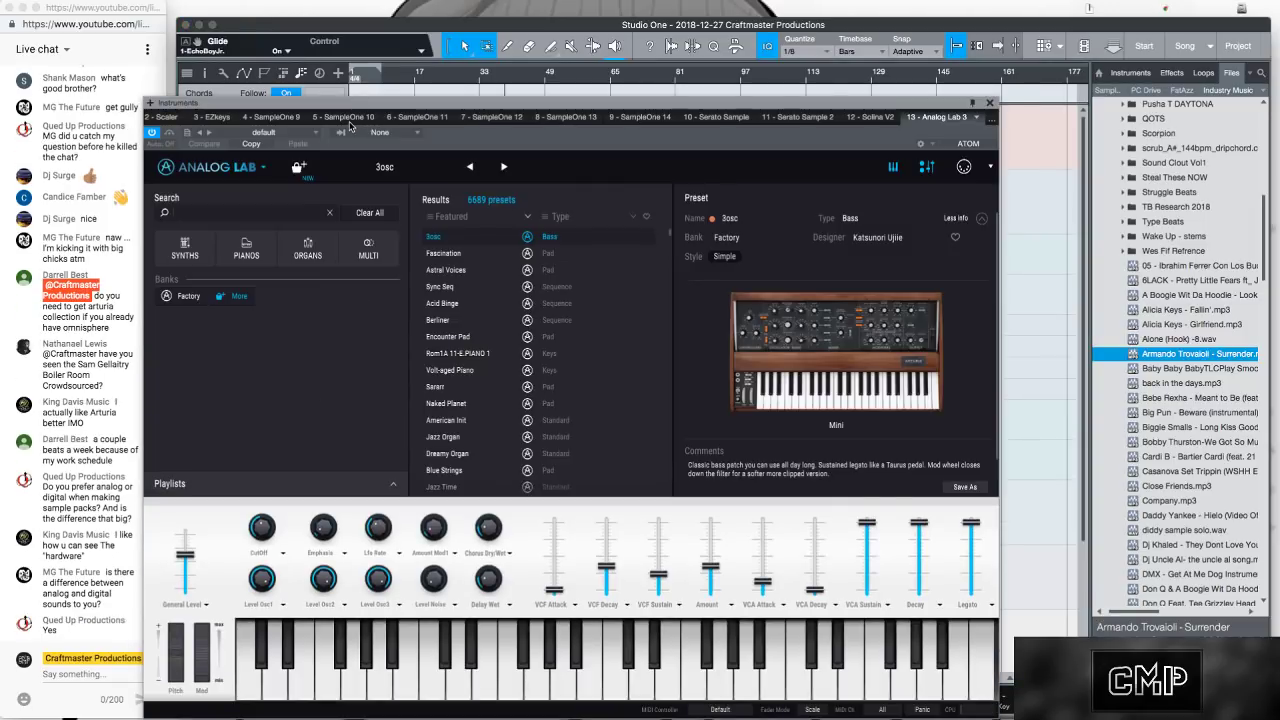
drag(351, 103, 434, 24)
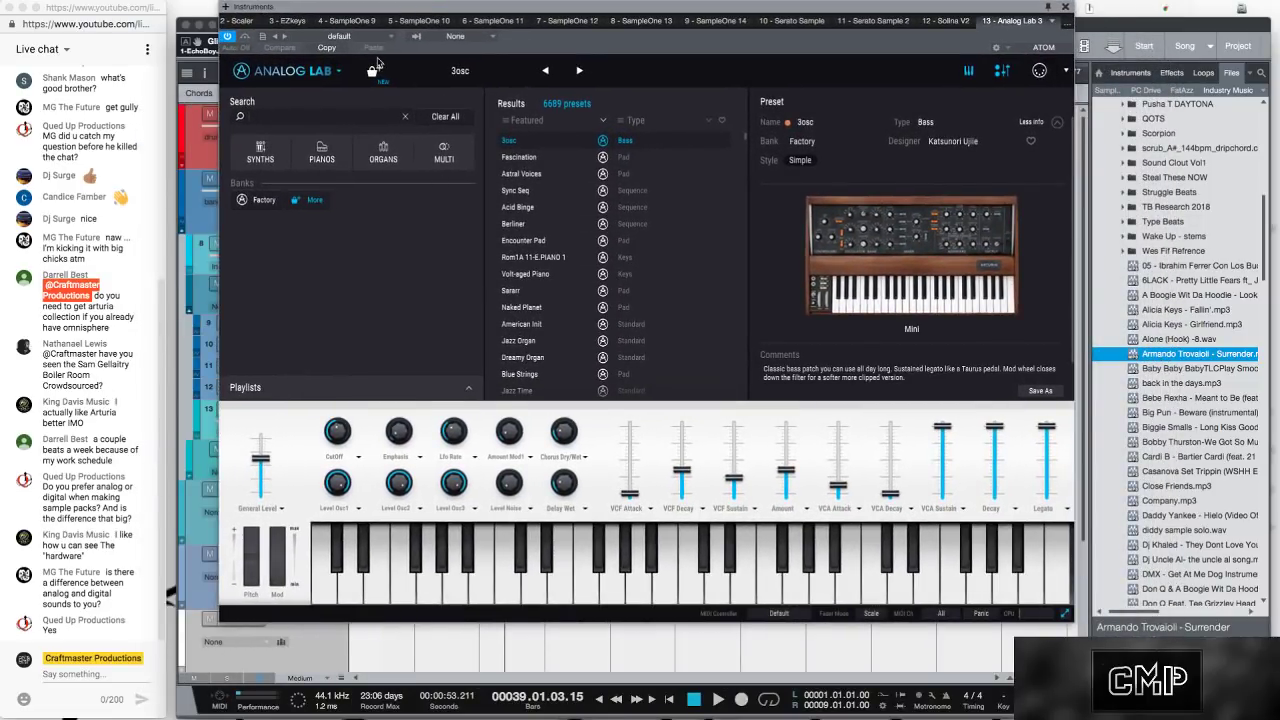
mouse_move(370, 7)
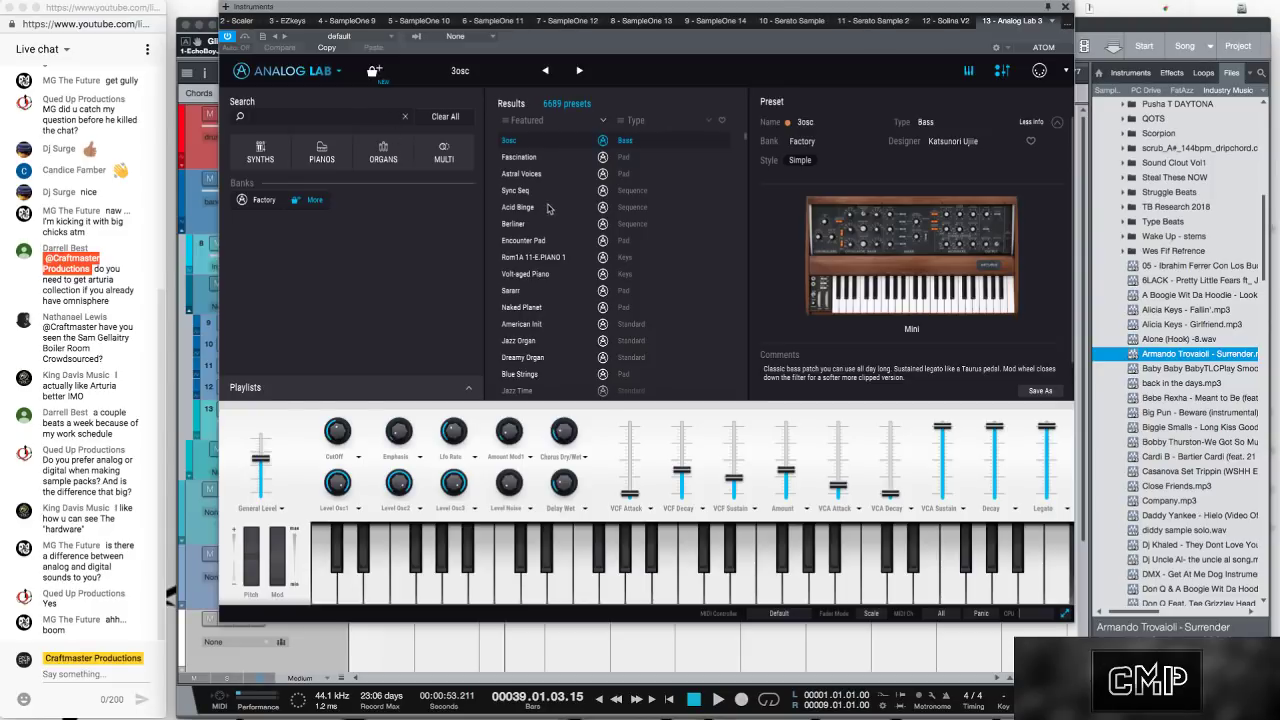
scroll(553, 255, down, 3)
scroll(576, 305, down, 1)
Filter the Analog Lab presets to Piano Grand, load American Large Studio, and close the editor.
click(322, 152)
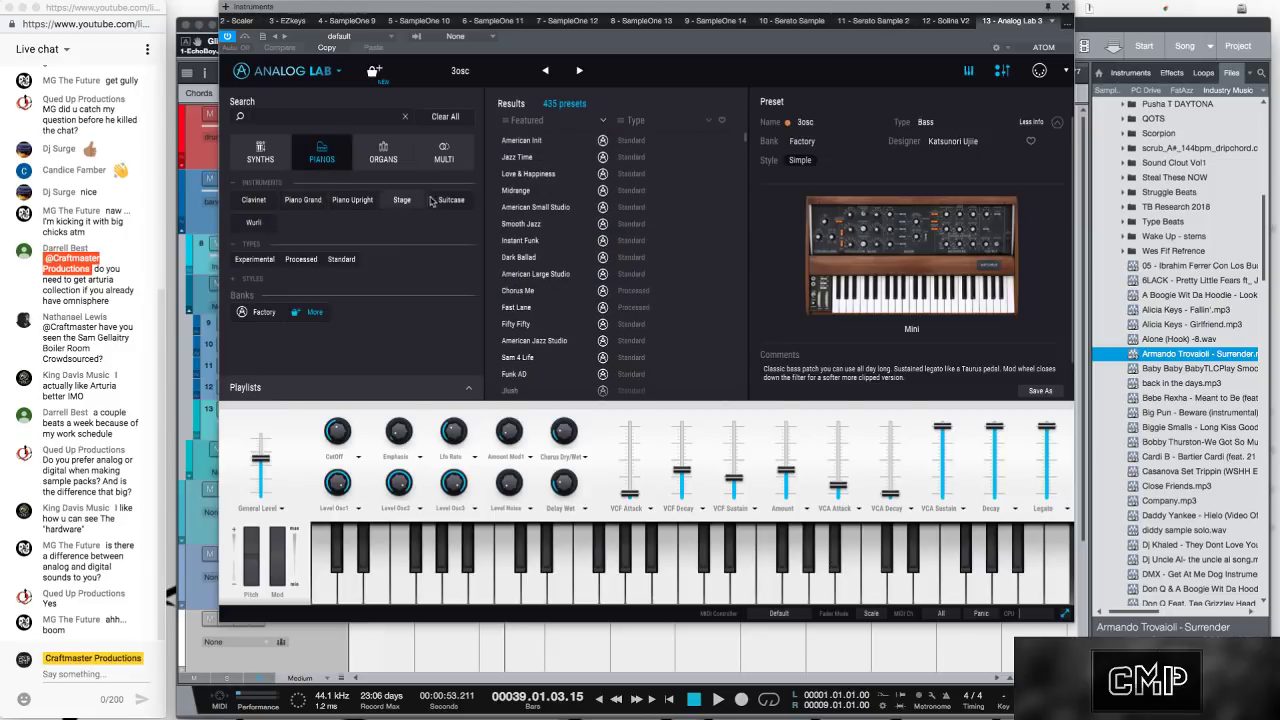
click(304, 200)
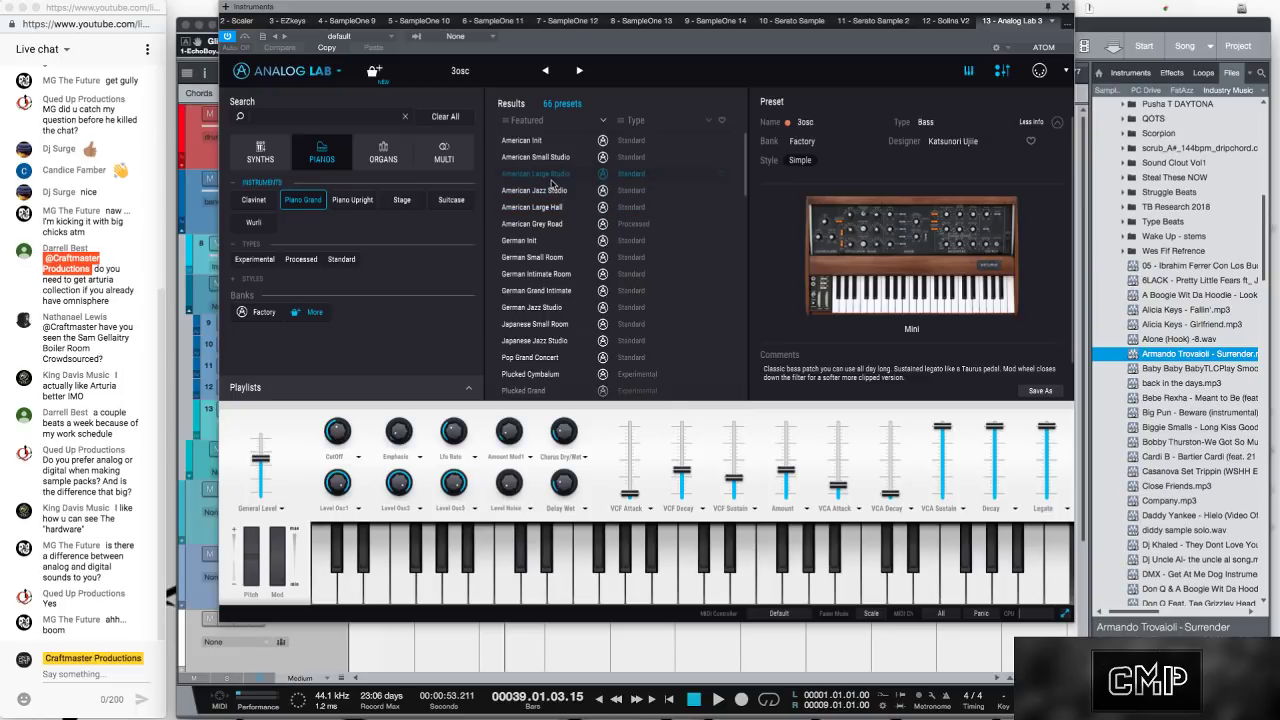
click(551, 177)
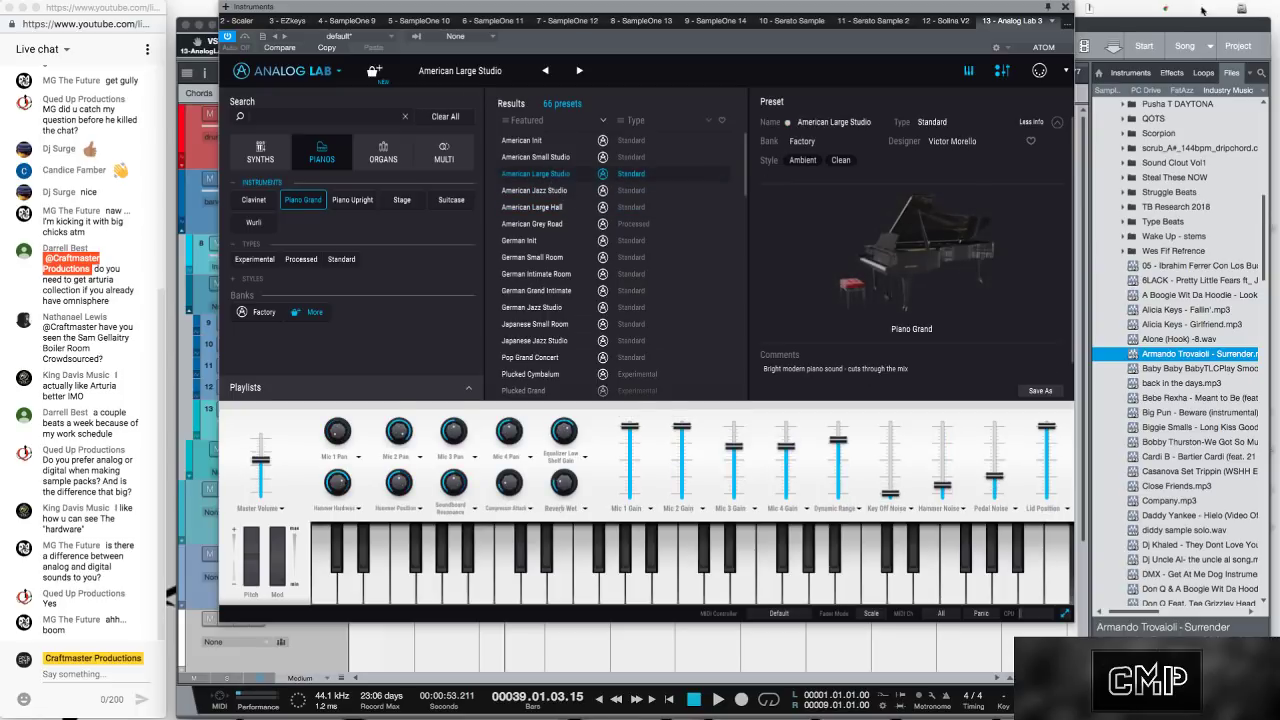
click(1065, 7)
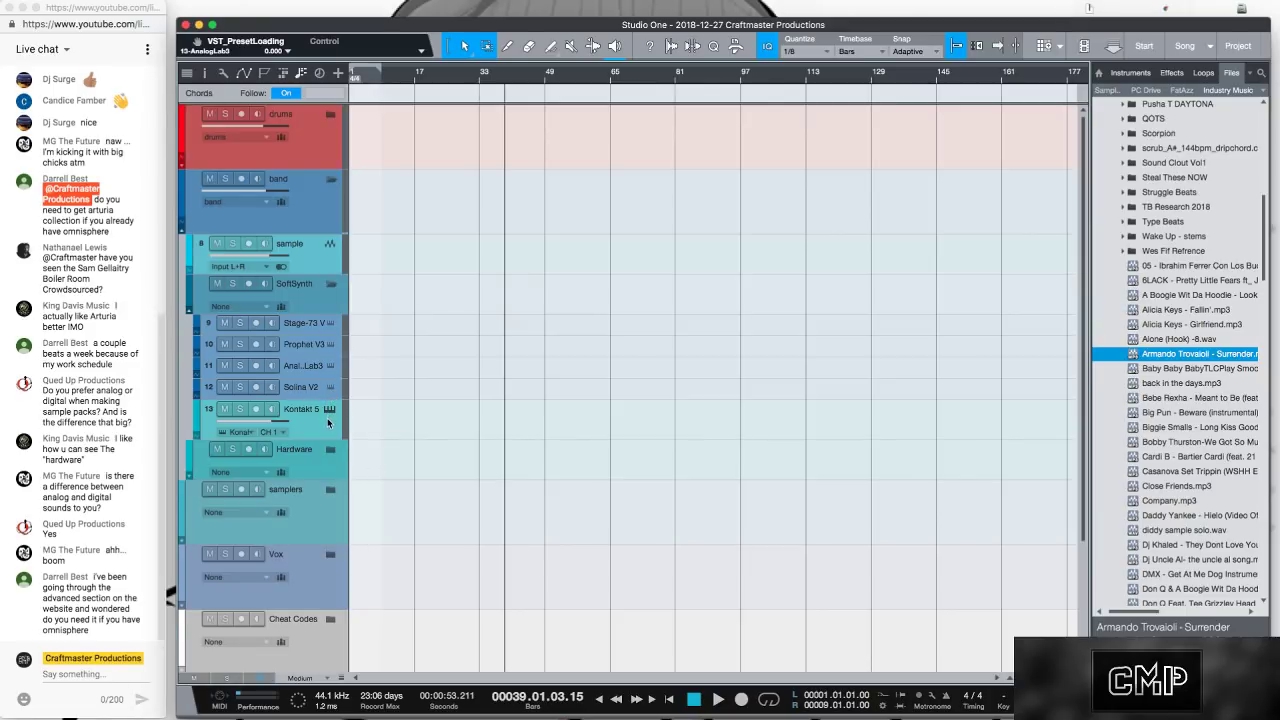
Collapse the FatAzz volume in the file browser and move the Prophet V3 track below Analog Lab 3.
scroll(1119, 213, up, 10)
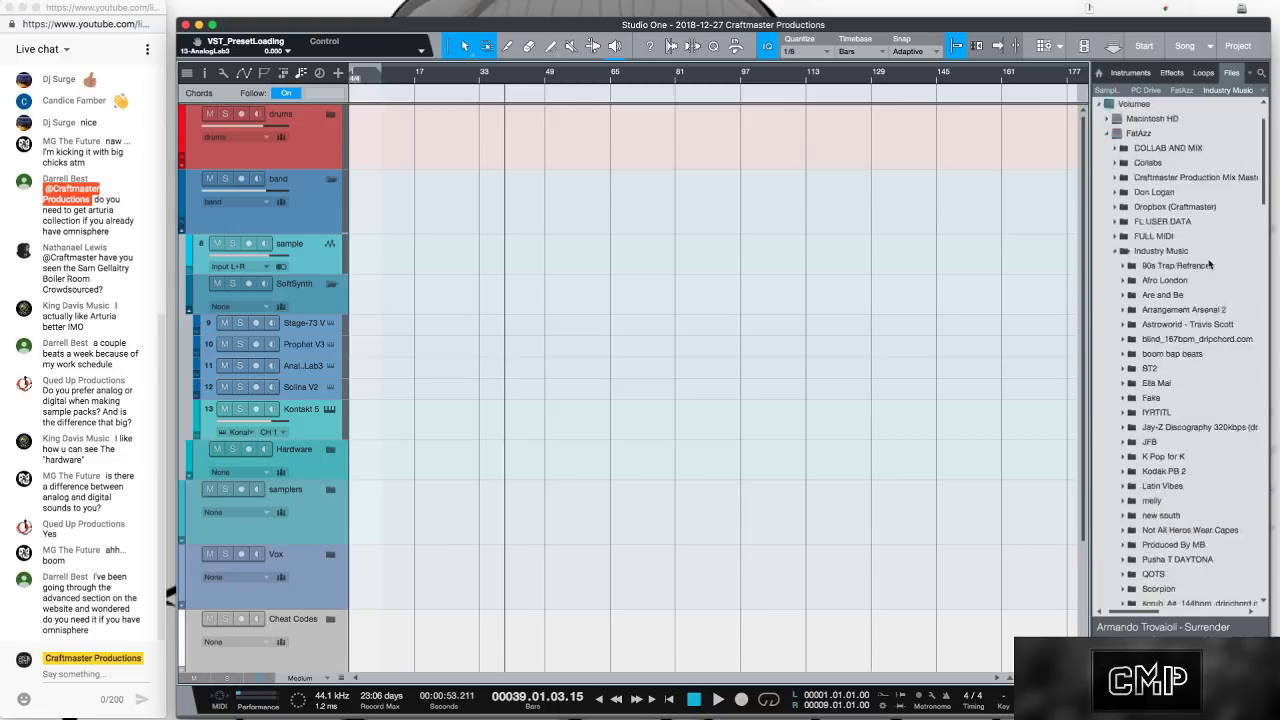
click(1106, 193)
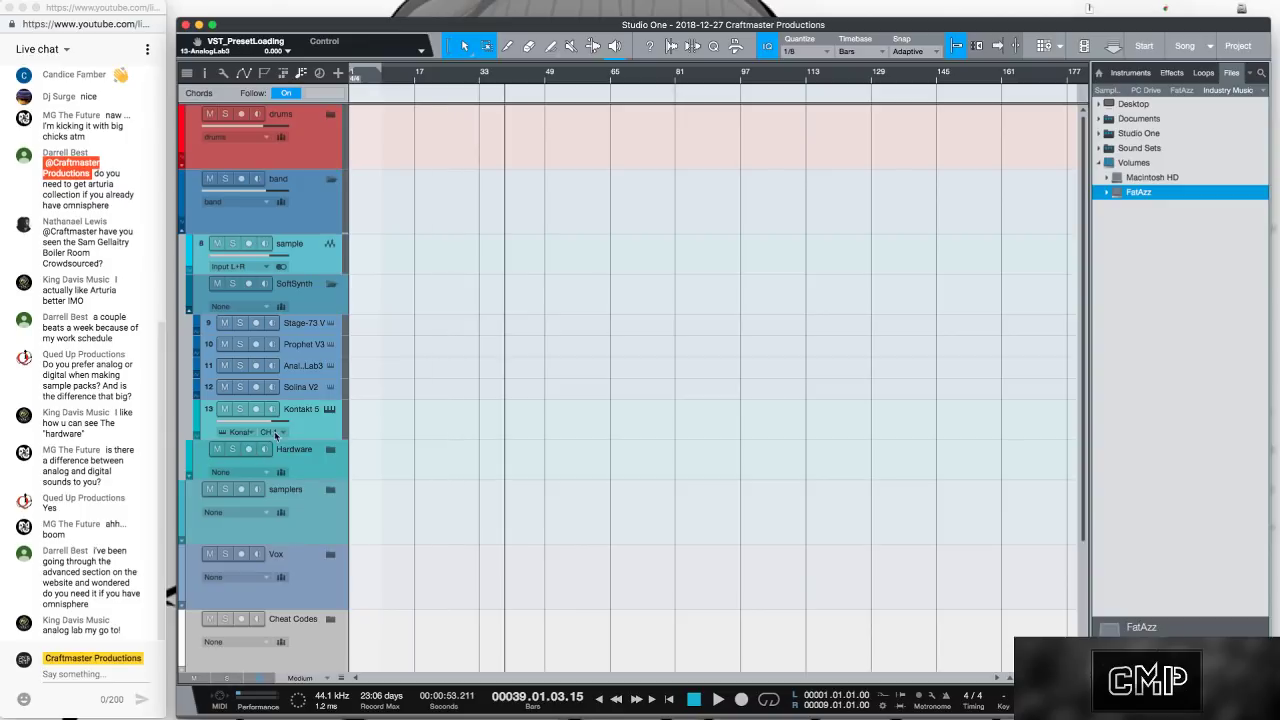
click(321, 391)
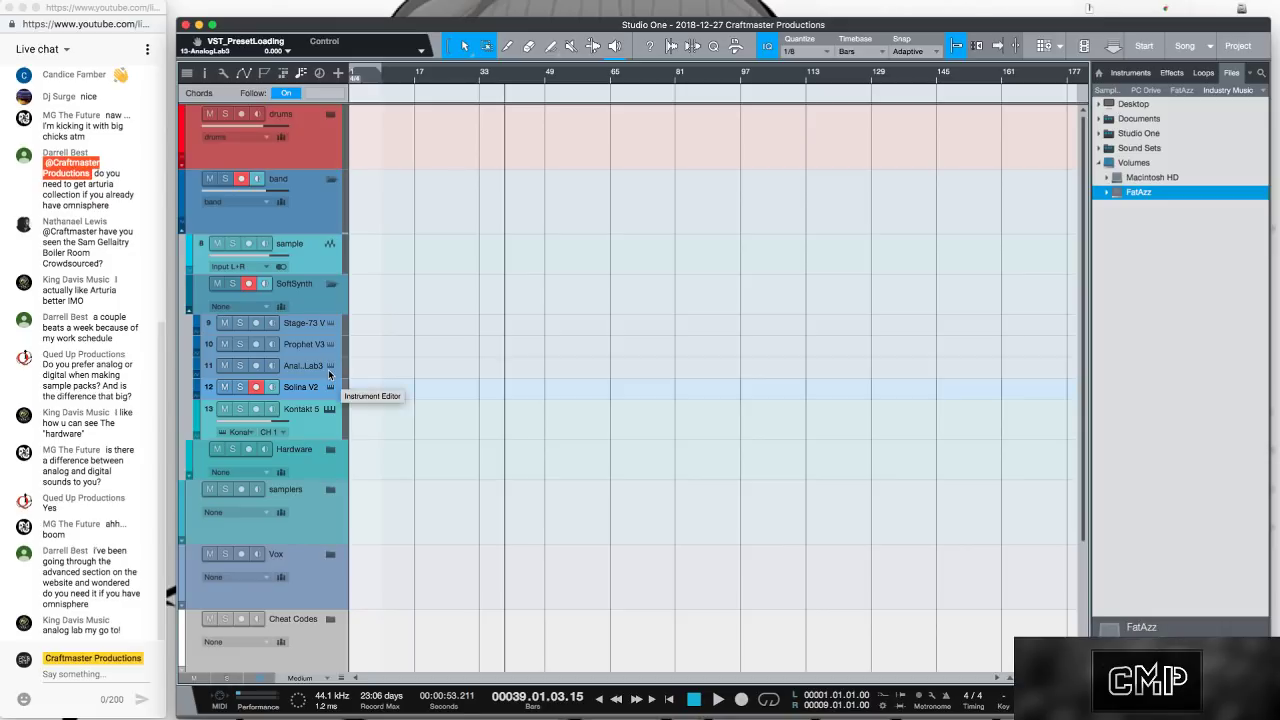
click(329, 352)
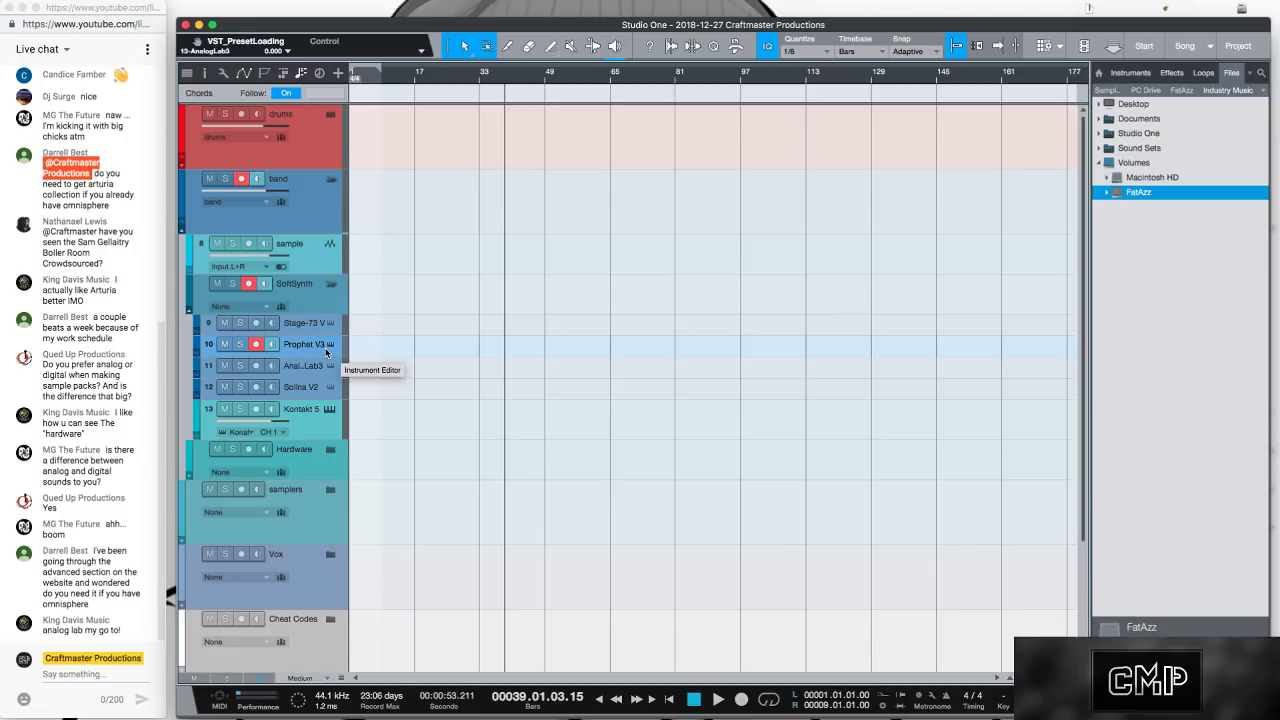
mouse_move(324, 349)
mouse_down()
mouse_move(322, 400)
mouse_move(324, 366)
mouse_up()
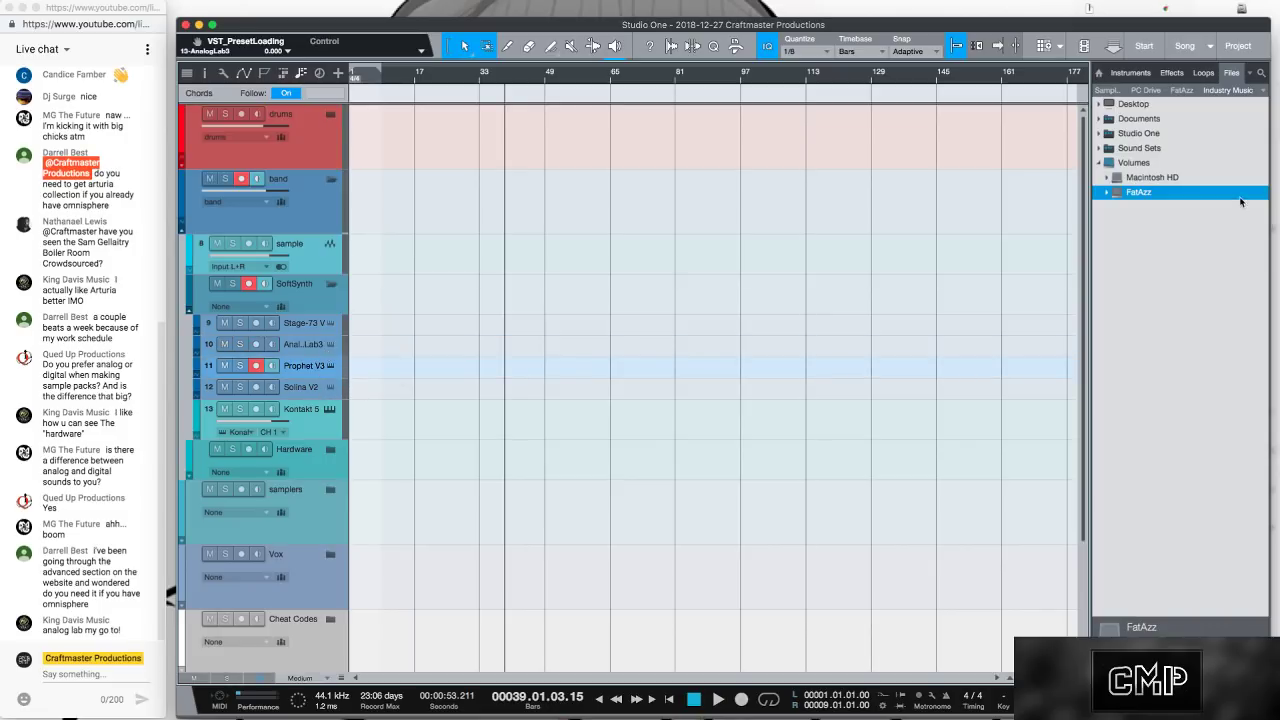
Try to add Spectrasonics Omnisphere from the instrument browser as a new track beneath Kontakt 5.
click(1140, 73)
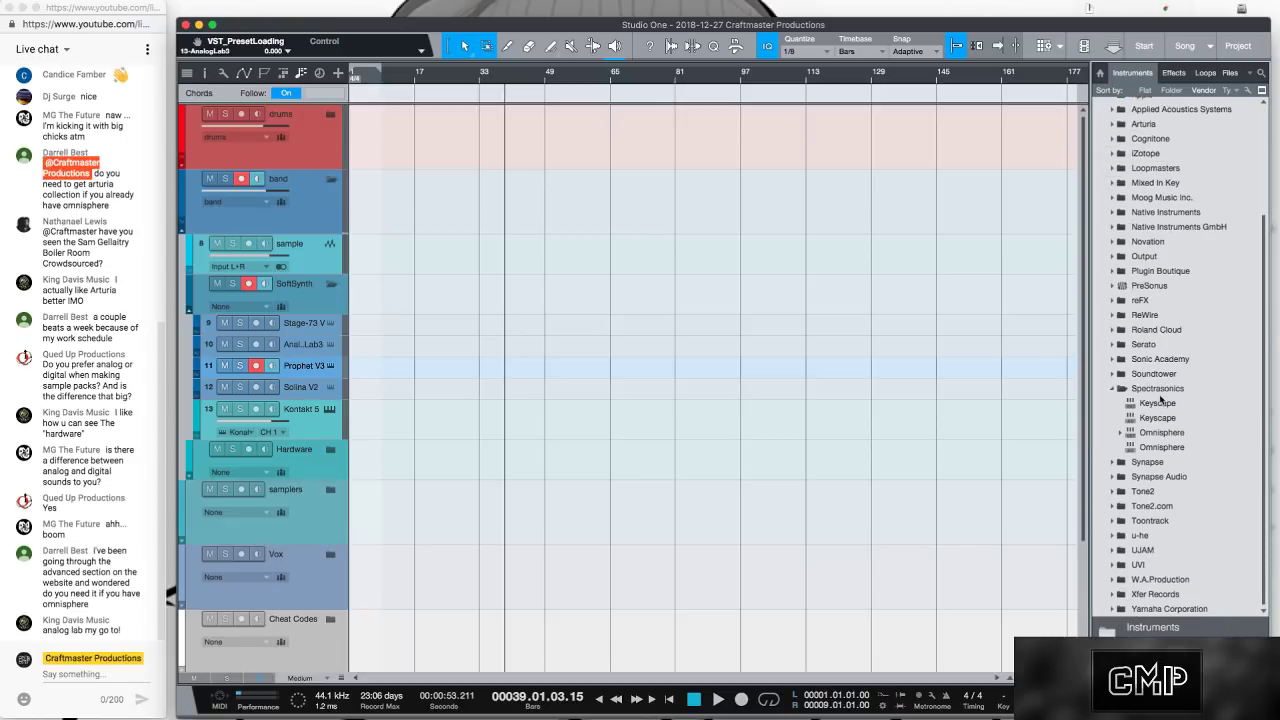
drag(1163, 432, 323, 440)
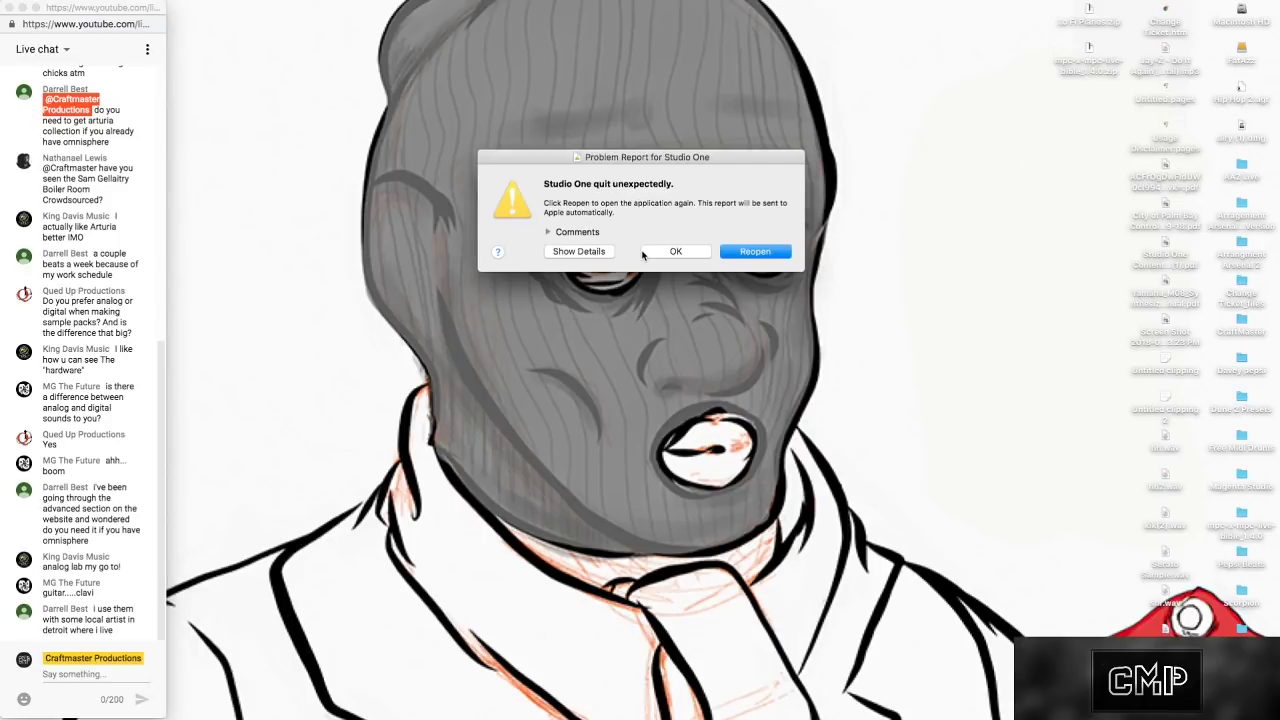
Reopen Studio One after the crash and fit its window beside the live chat.
click(749, 254)
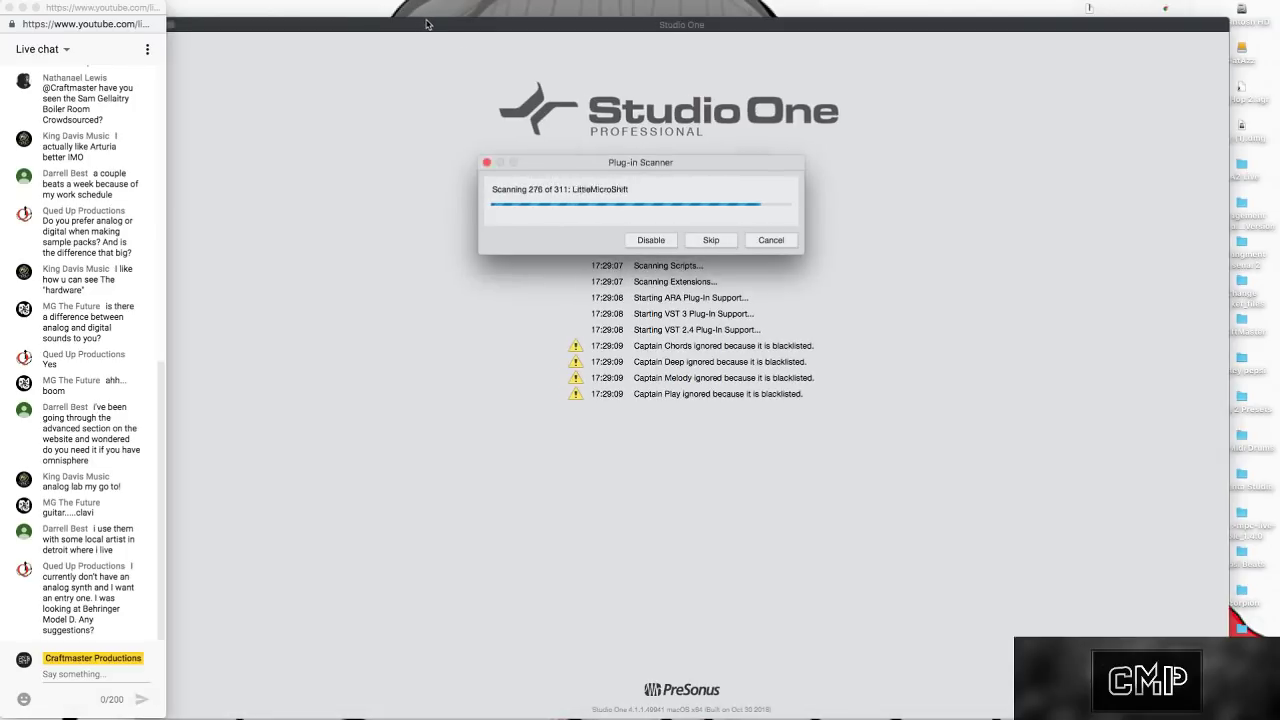
drag(453, 20, 479, 8)
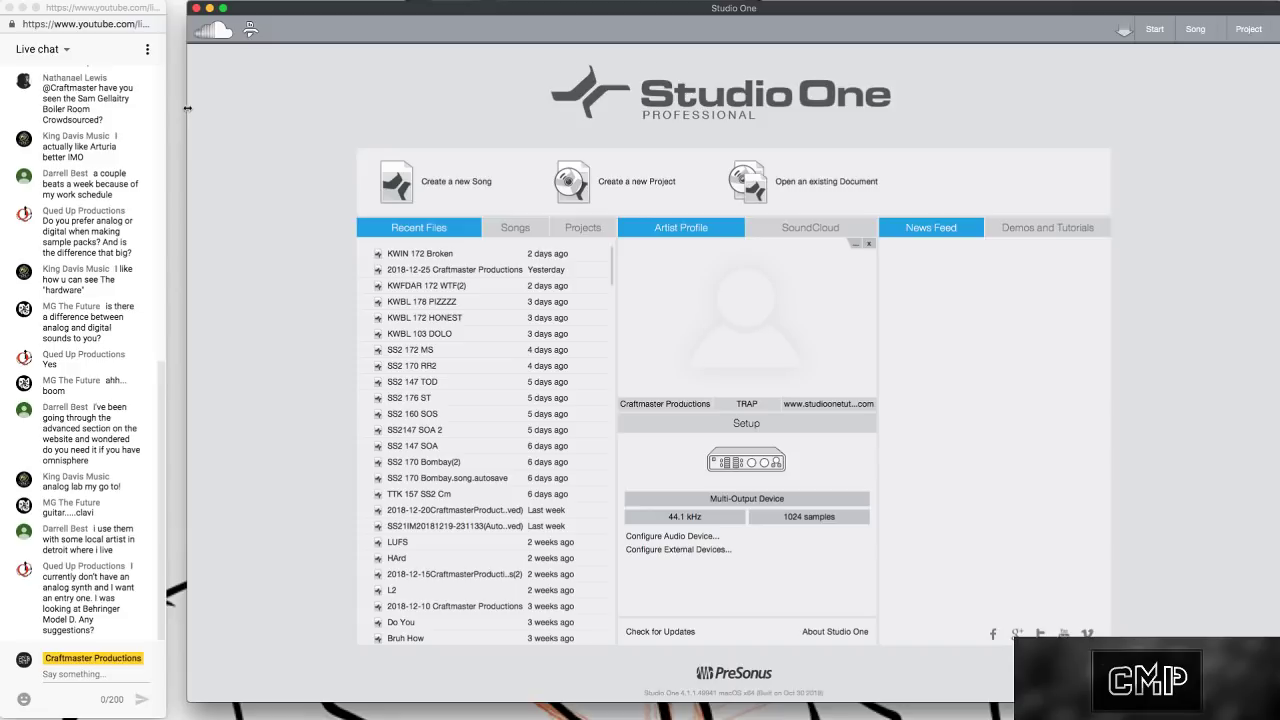
drag(187, 108, 167, 110)
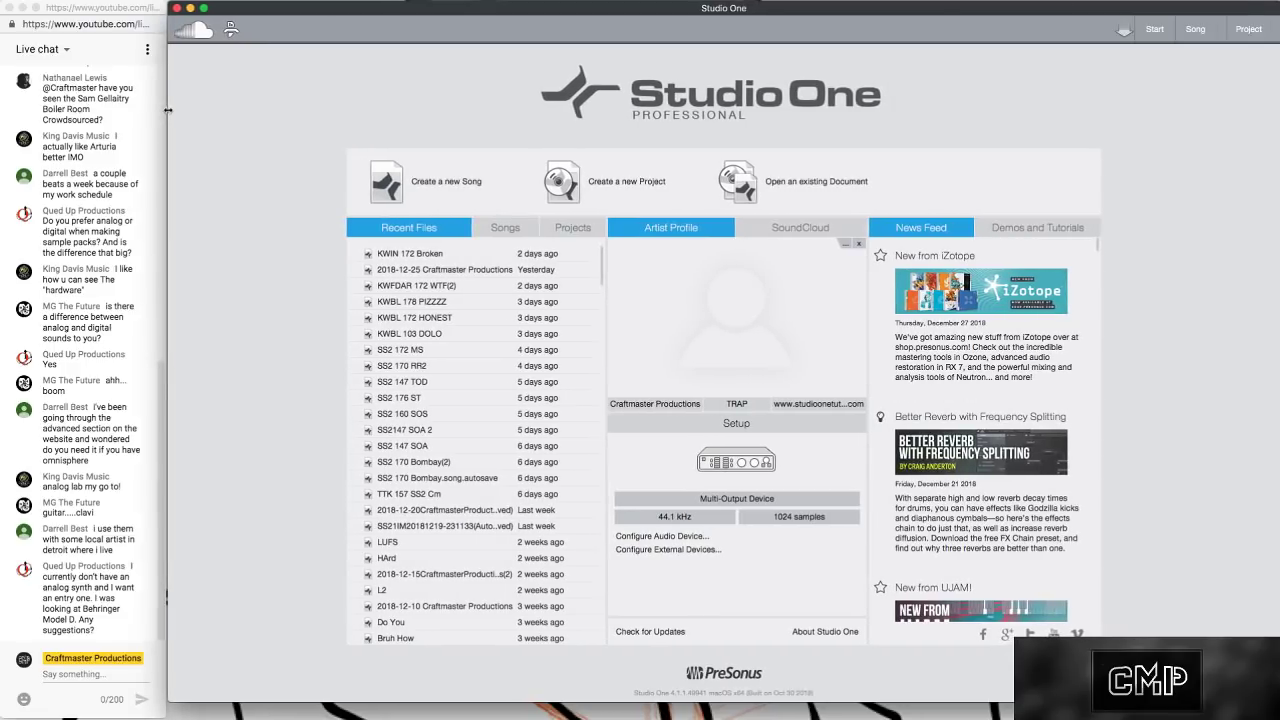
Try to create a new song from the MPC LIVE TEMPLATE user template at 172 BPM.
click(458, 184)
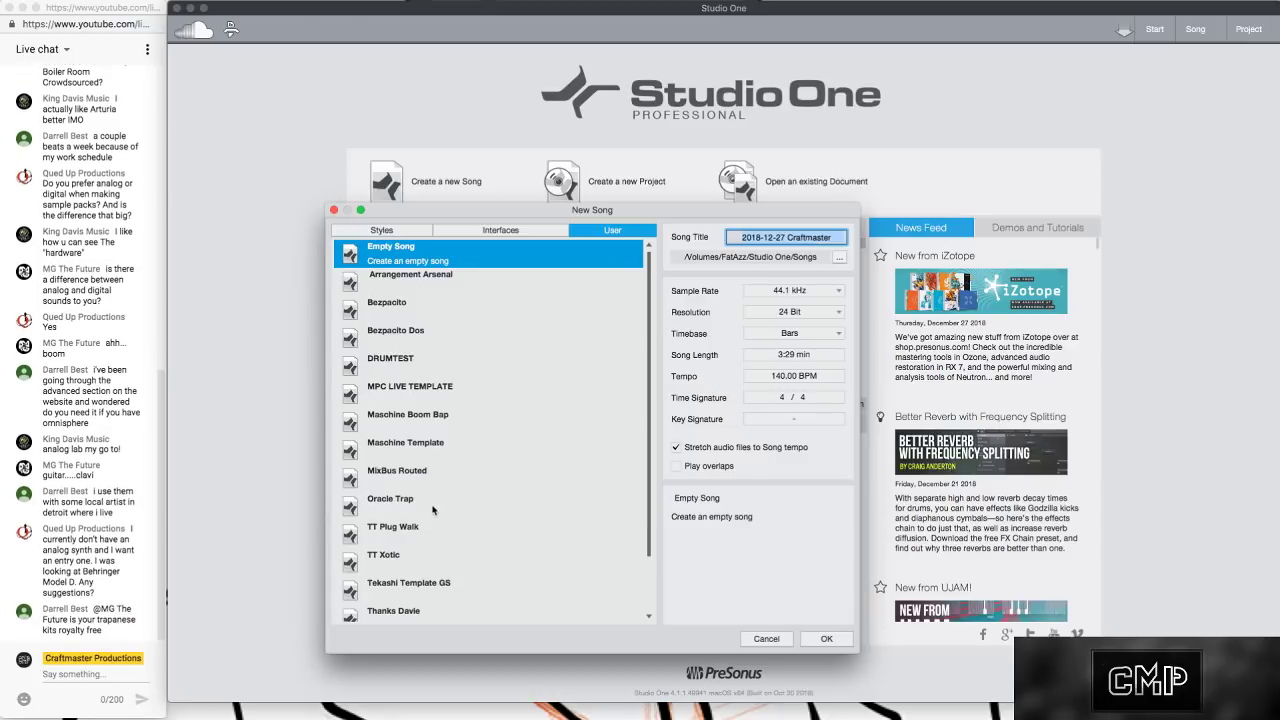
click(413, 388)
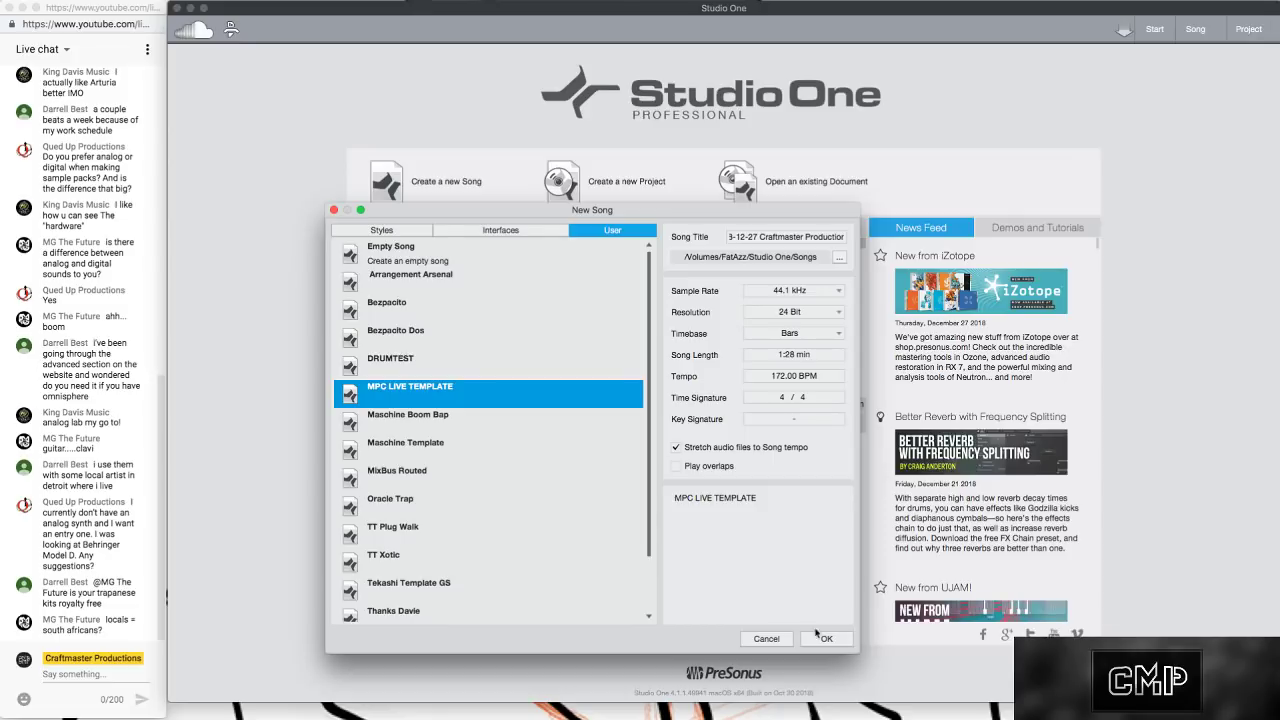
click(843, 640)
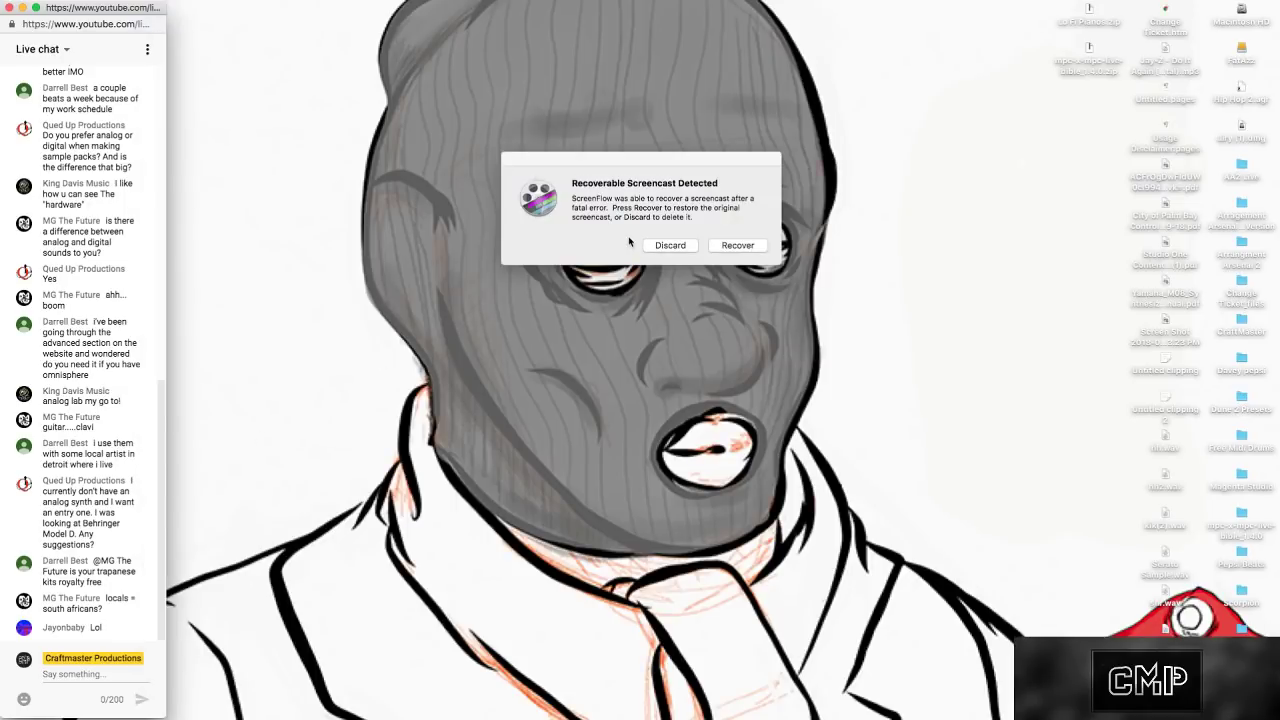
Discard the recoverable ScreenFlow screencast, dismiss the Studio One problem report, and close the ScreenFlow welcome window.
click(674, 249)
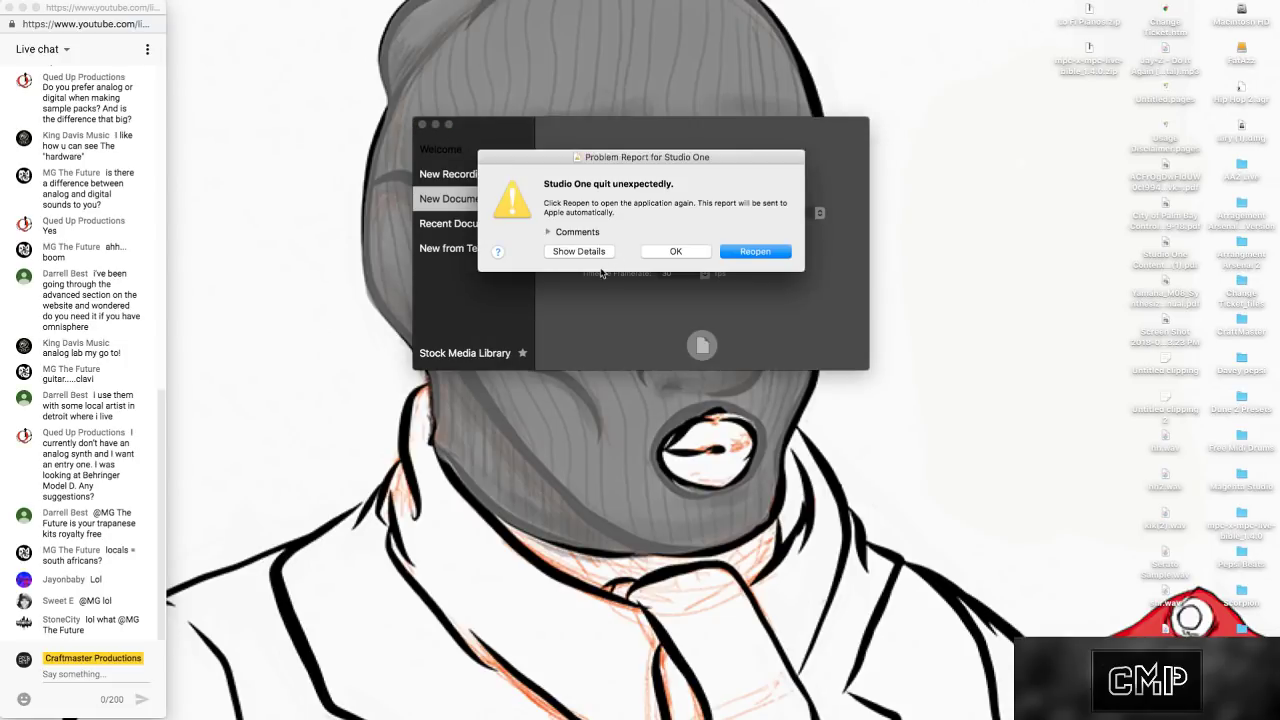
click(670, 251)
click(422, 125)
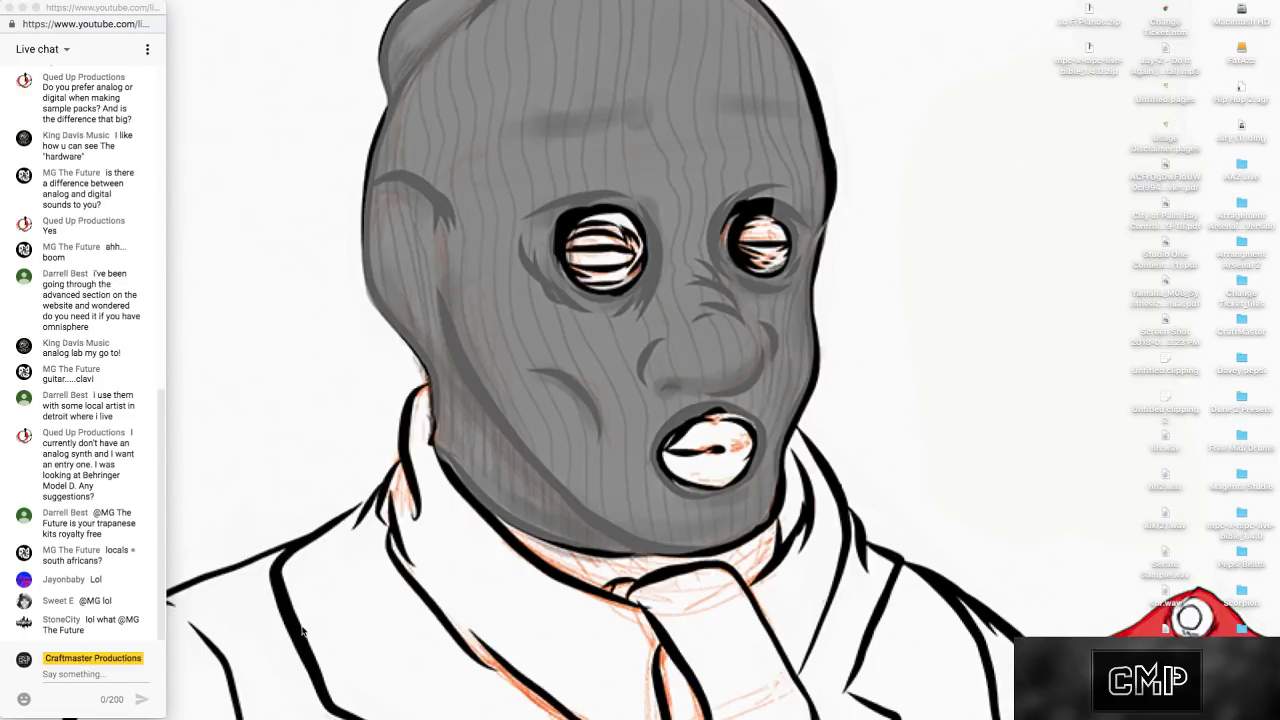
mouse_move(322, 700)
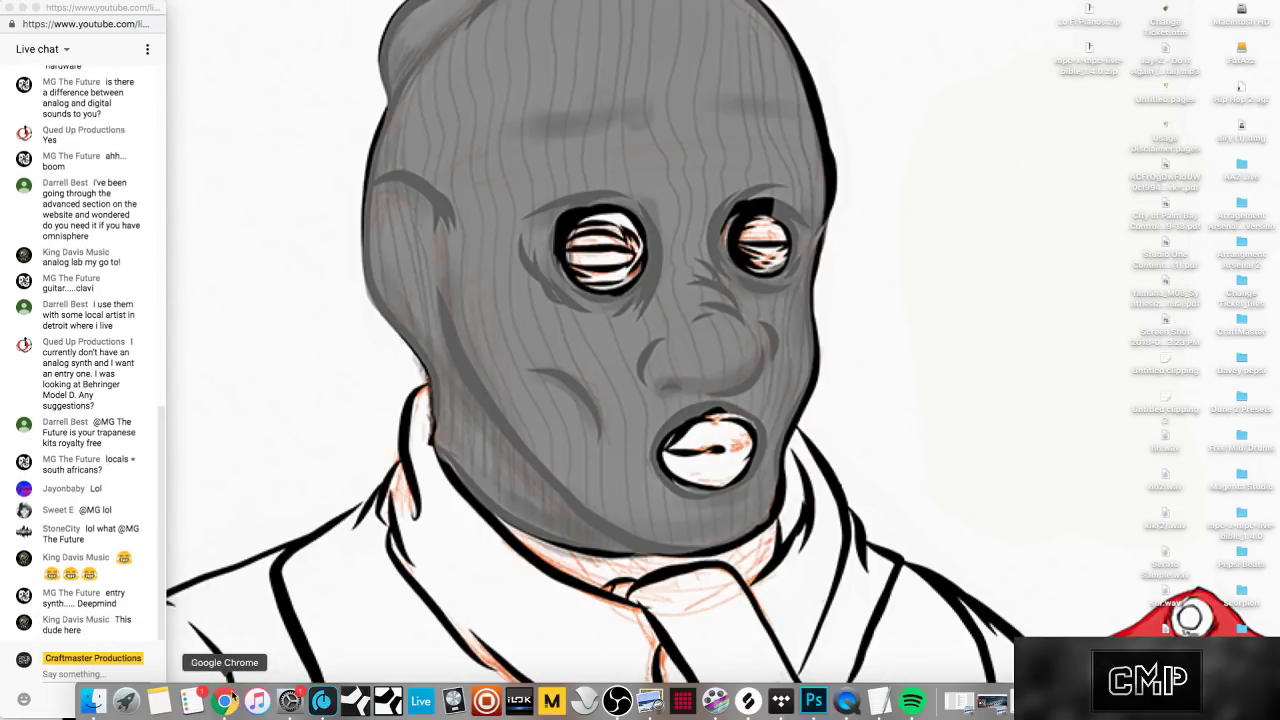
Reopen Studio One beside the live chat and create a new song from the Trap Template user template.
click(388, 700)
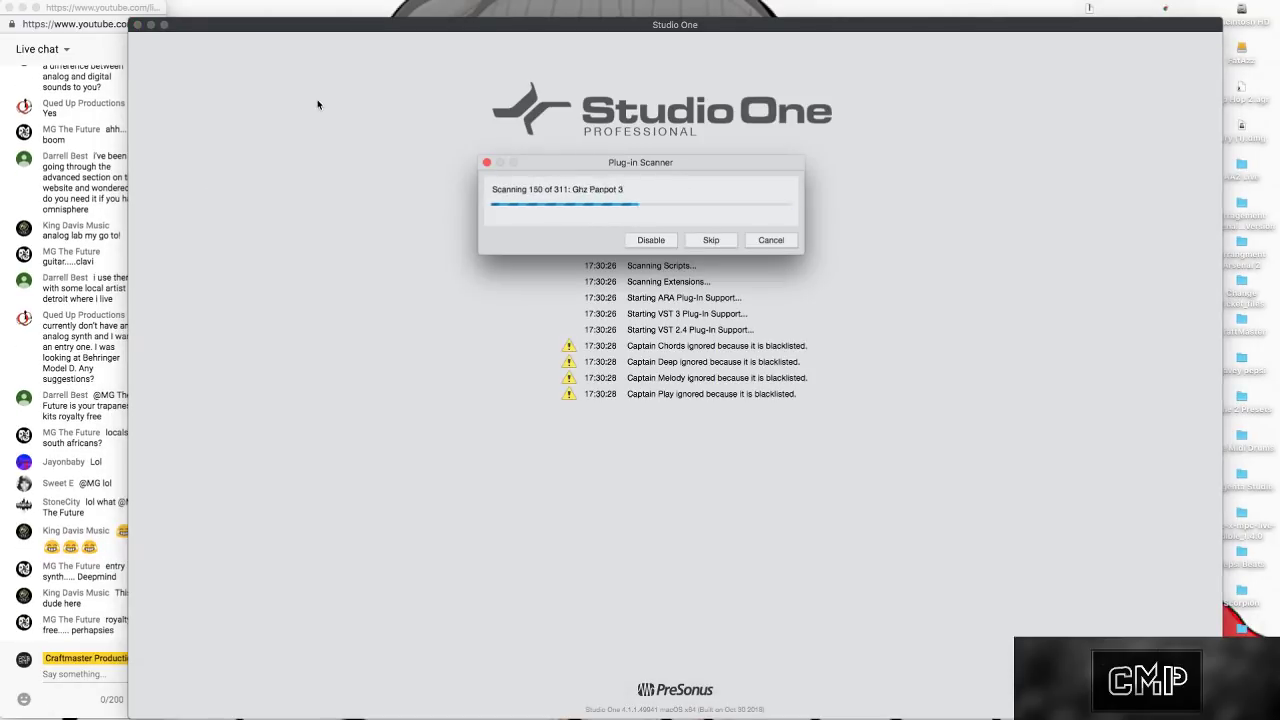
drag(333, 26, 393, 10)
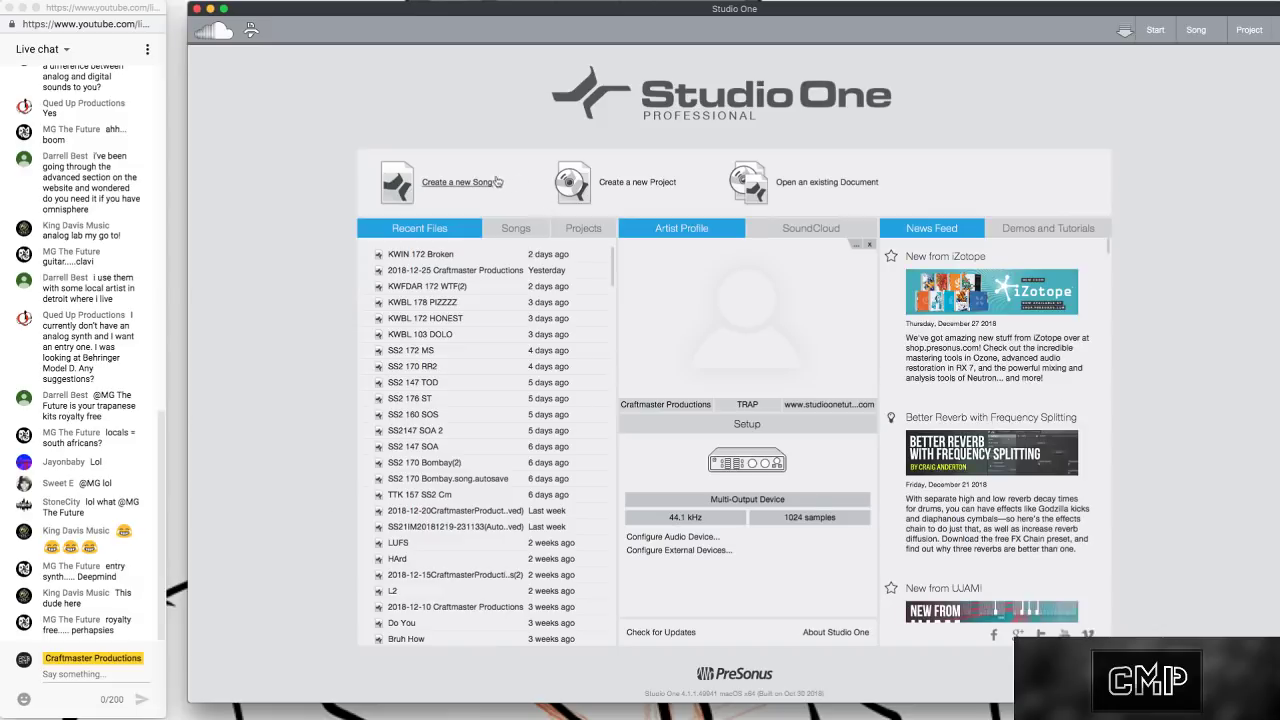
click(479, 182)
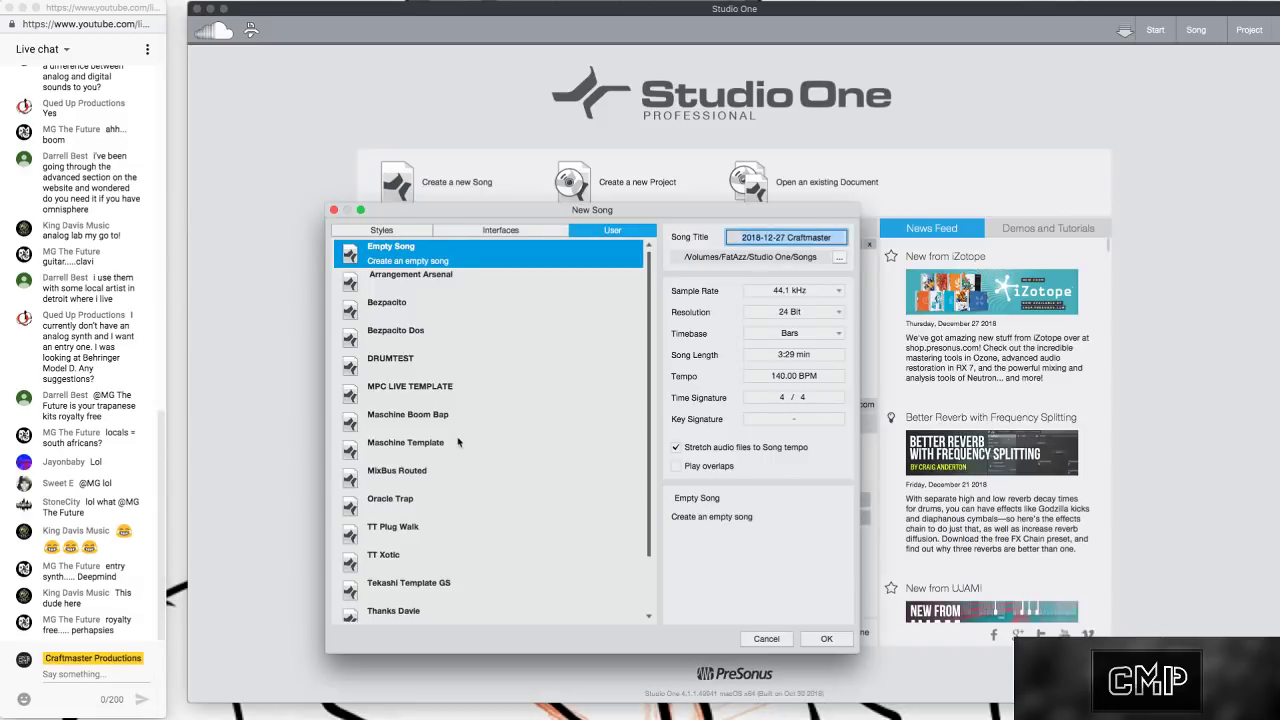
scroll(456, 506, down, 2)
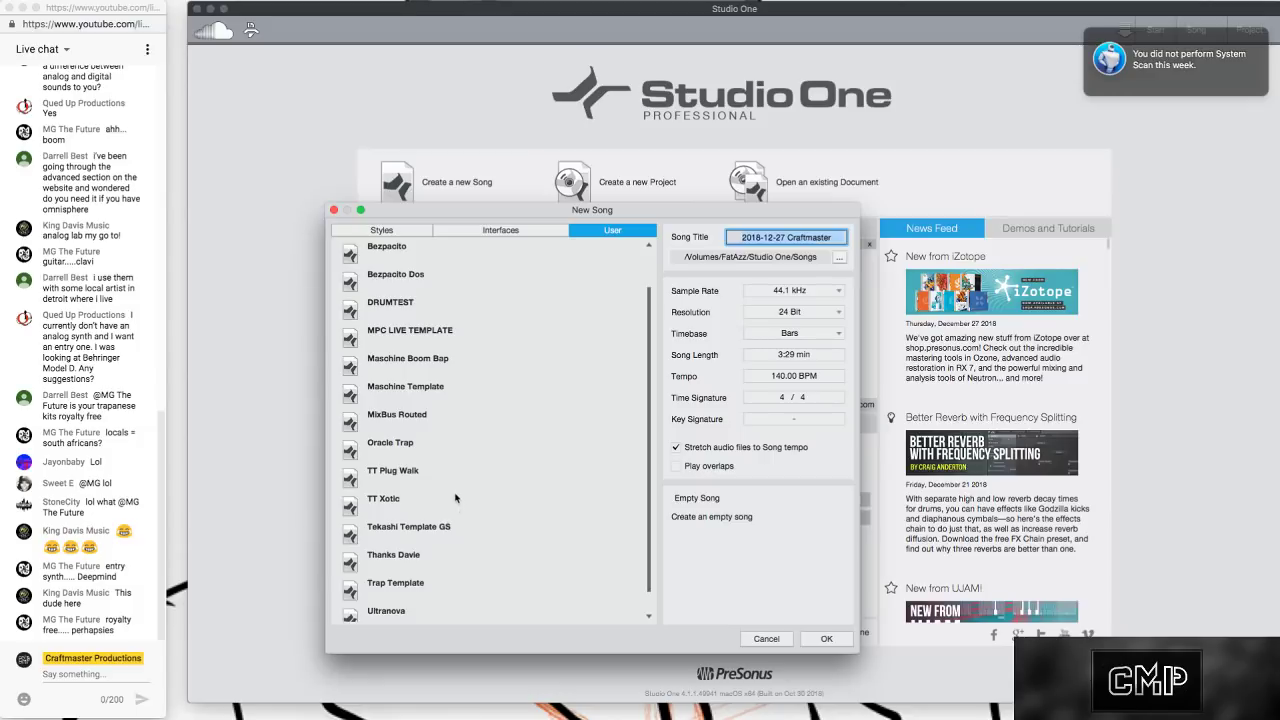
scroll(455, 497, down, 1)
click(390, 572)
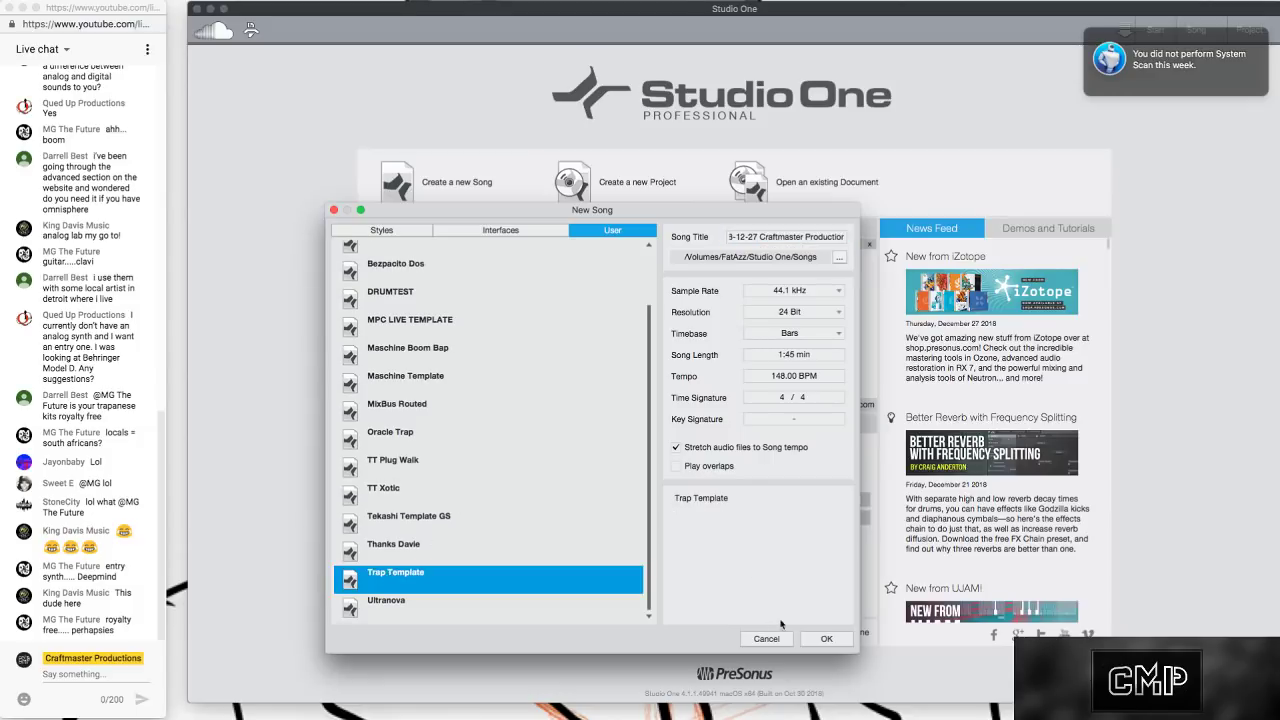
click(826, 638)
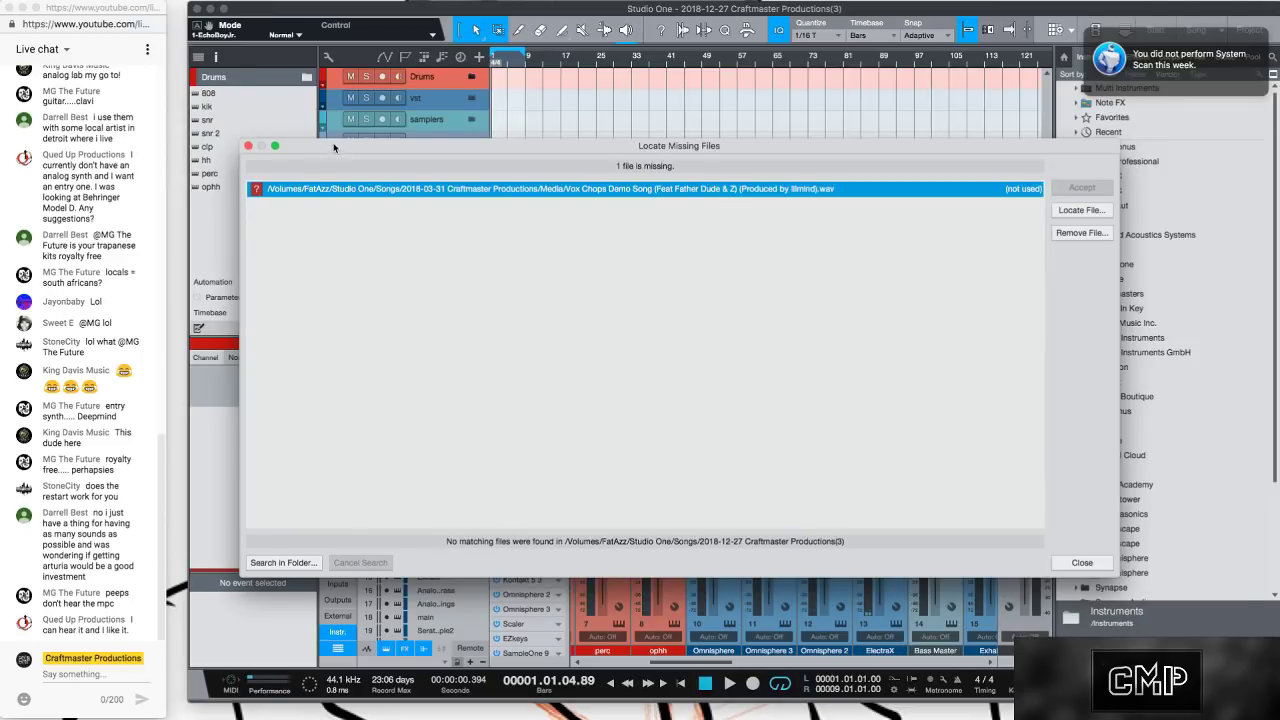
Close the Locate Missing Files dialog without locating the file and dismiss the system scan notification.
drag(333, 142, 316, 72)
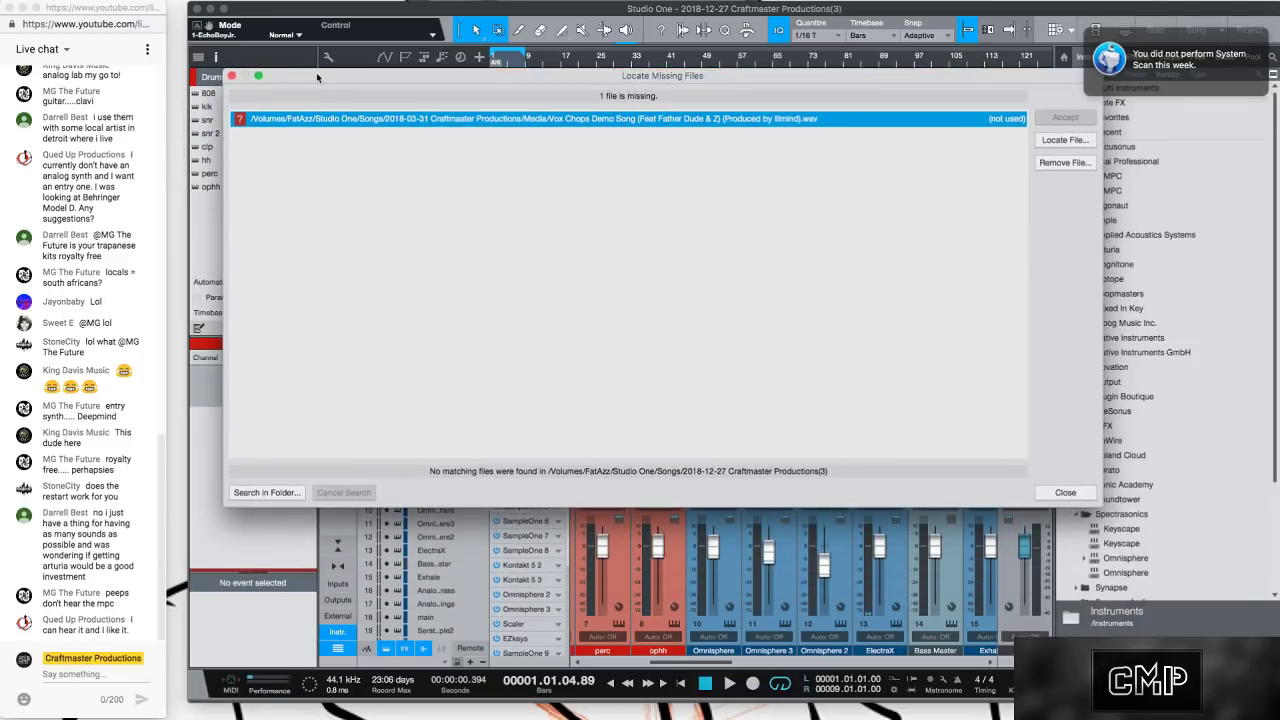
click(1062, 493)
mouse_move(1127, 62)
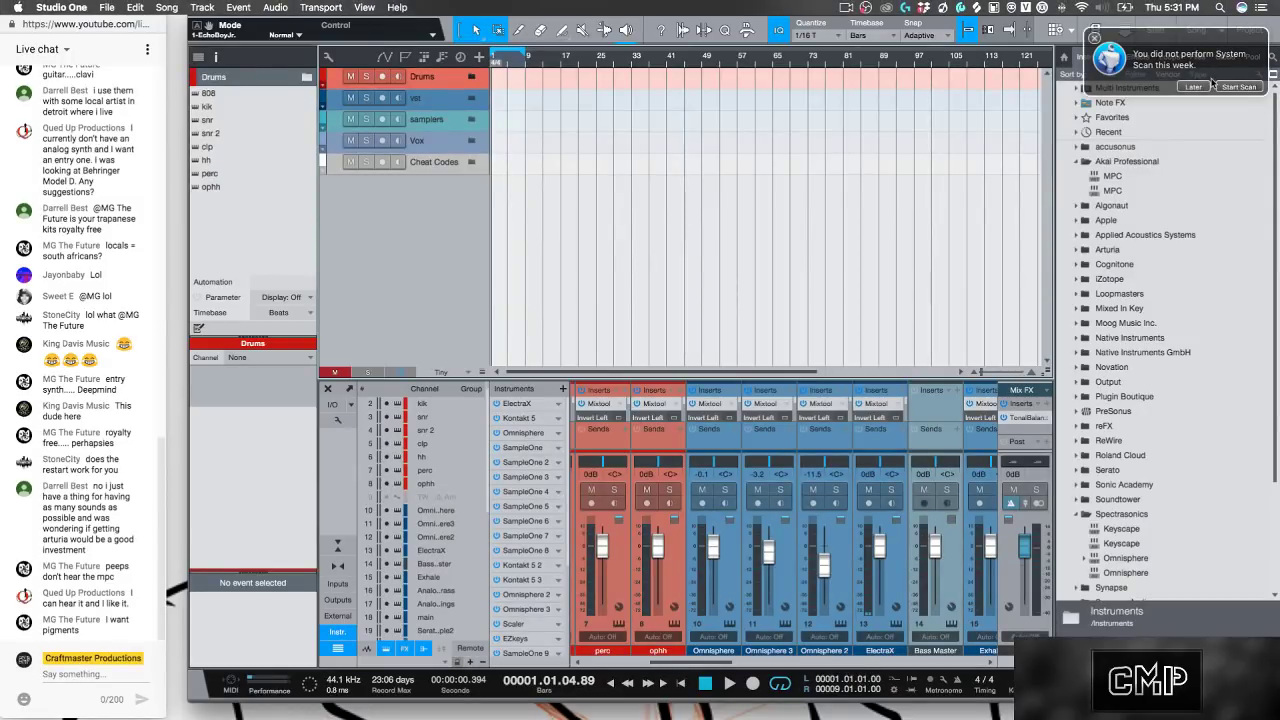
click(1096, 40)
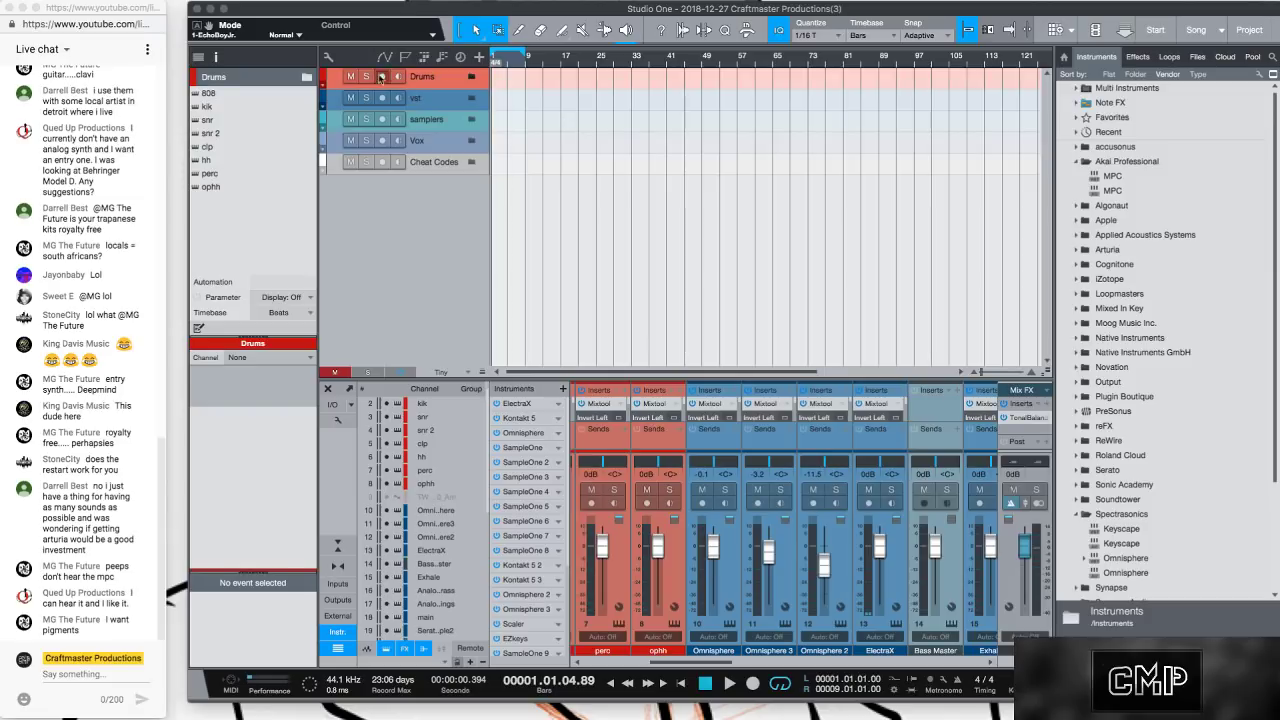
Expand the vst folder track, open the first Omnisphere instrument's editor, and agree to locate its STEAM folder.
click(474, 99)
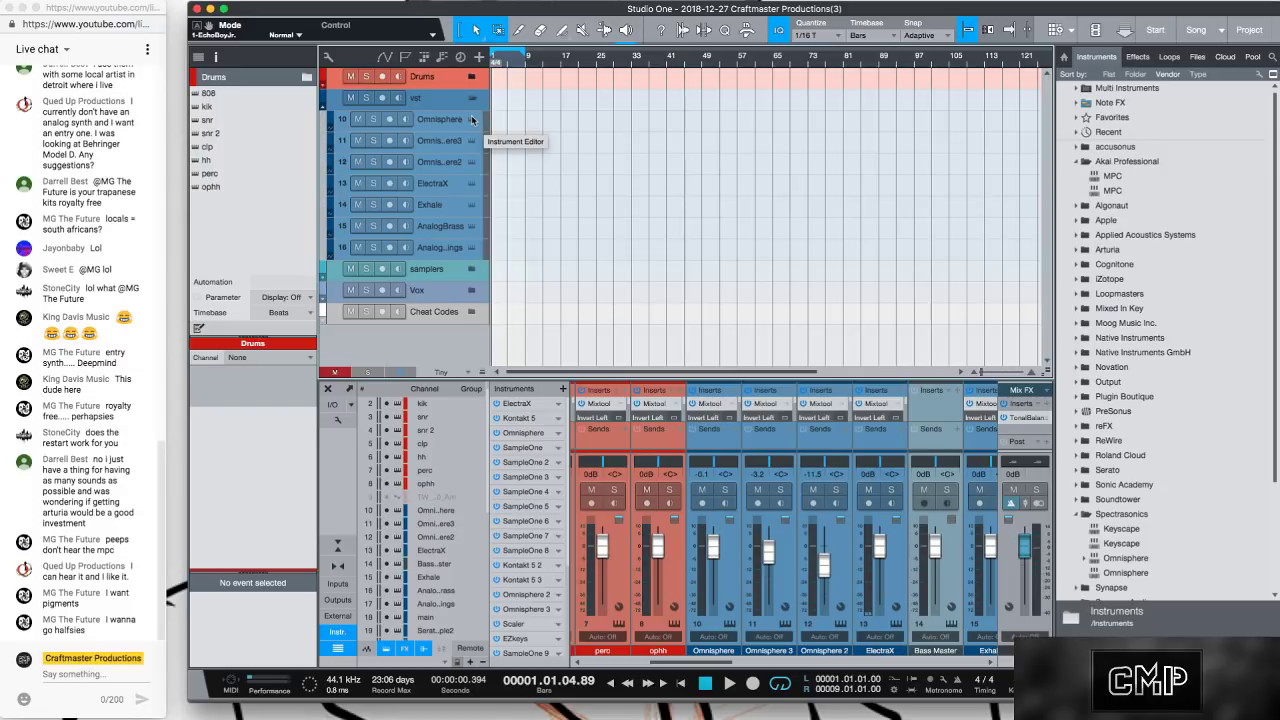
click(474, 119)
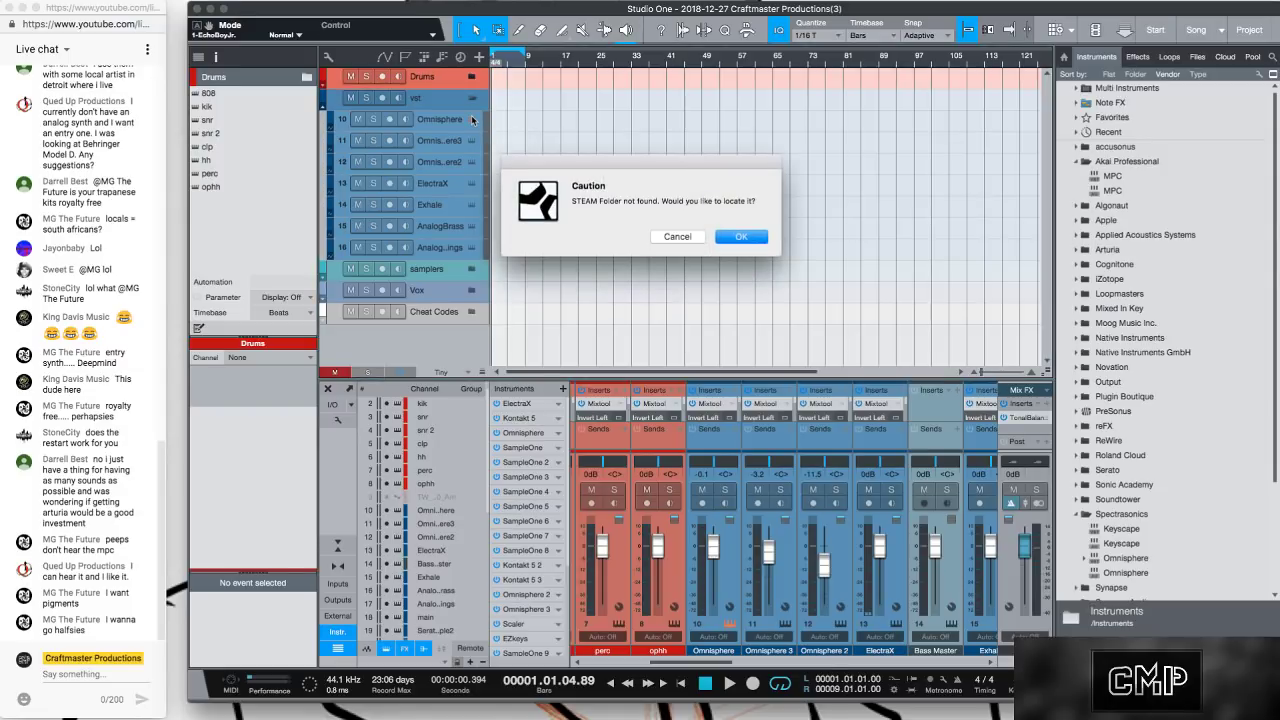
click(738, 240)
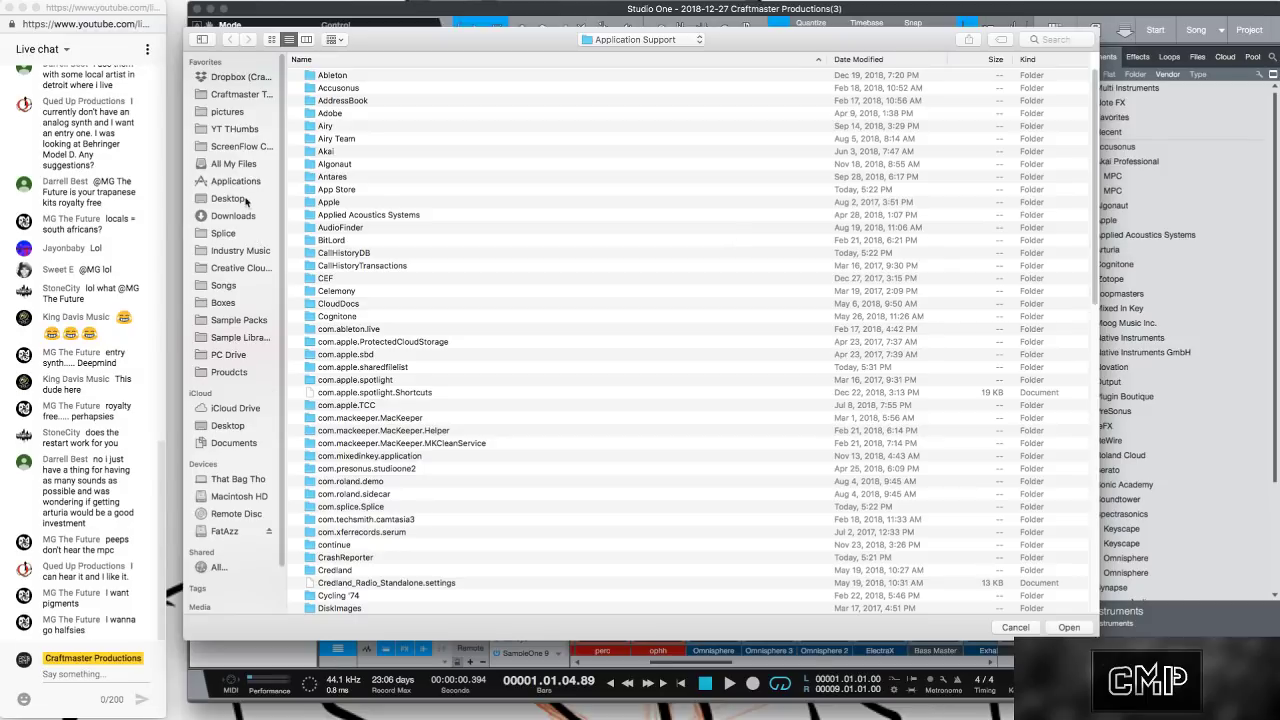
Link Omnisphere to the STEAM folder inside the Spectrasonics folder on the FatAzz drive.
click(227, 532)
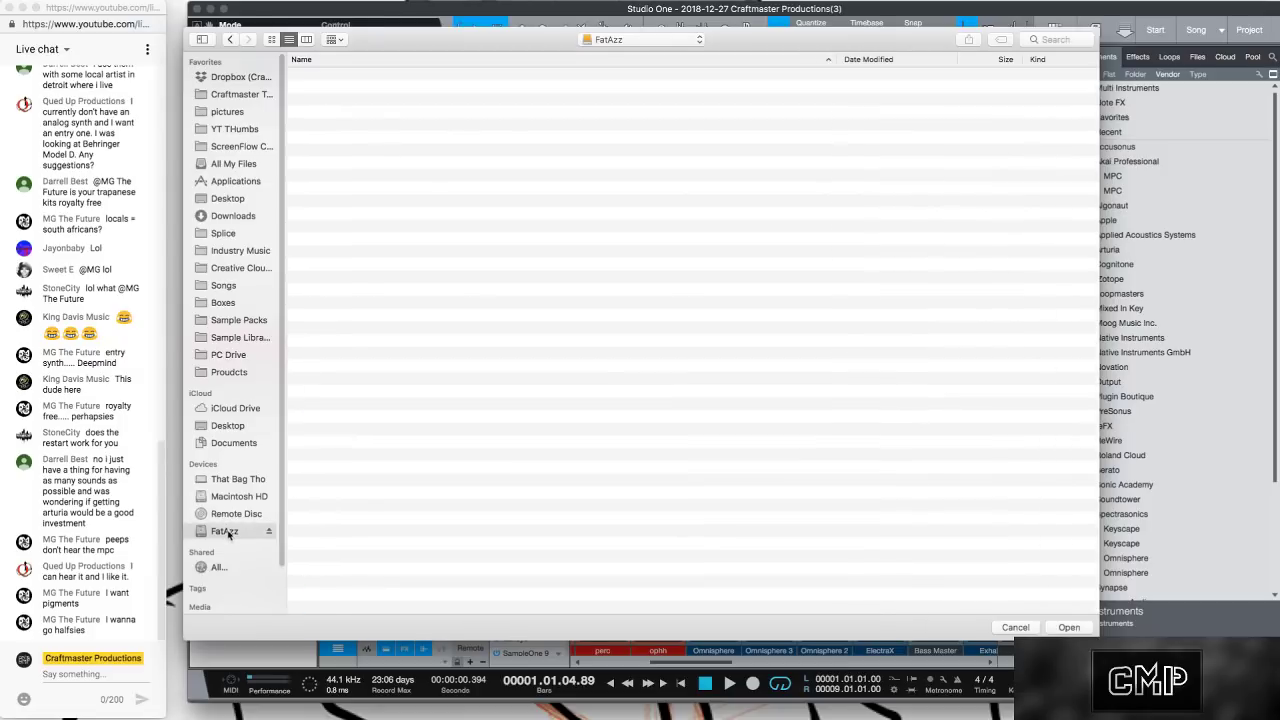
scroll(407, 366, down, 5)
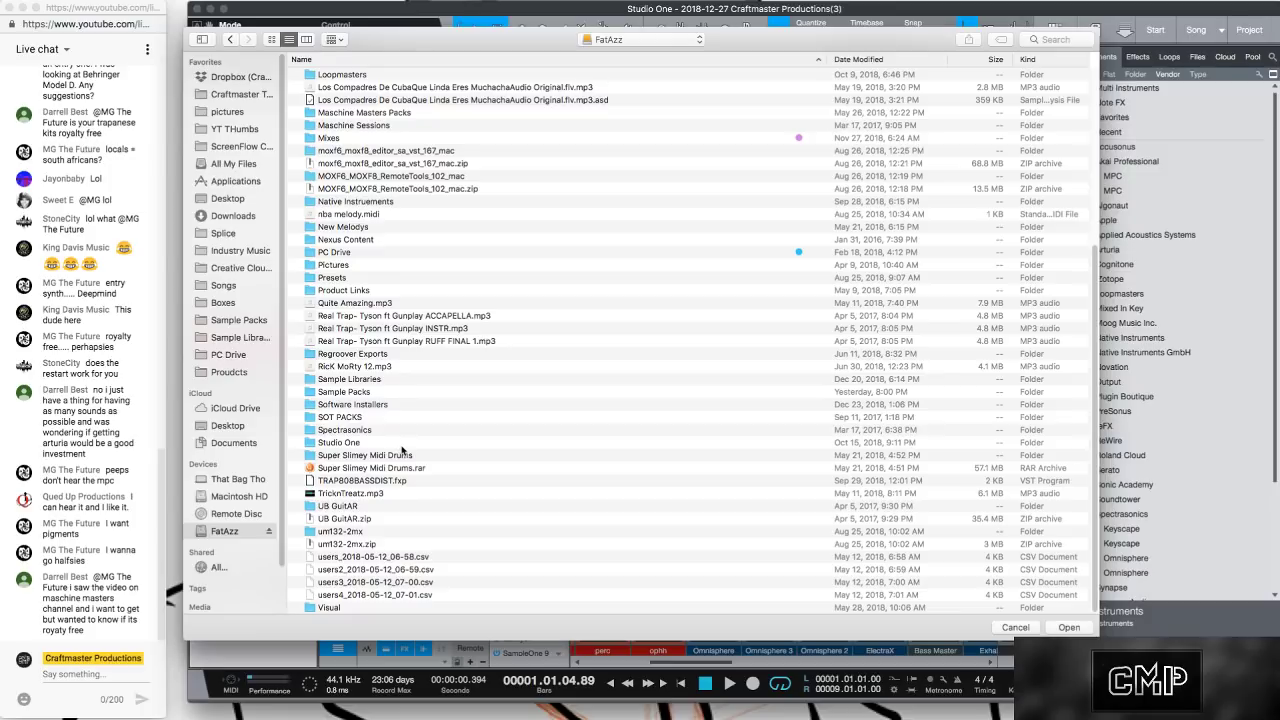
click(359, 431)
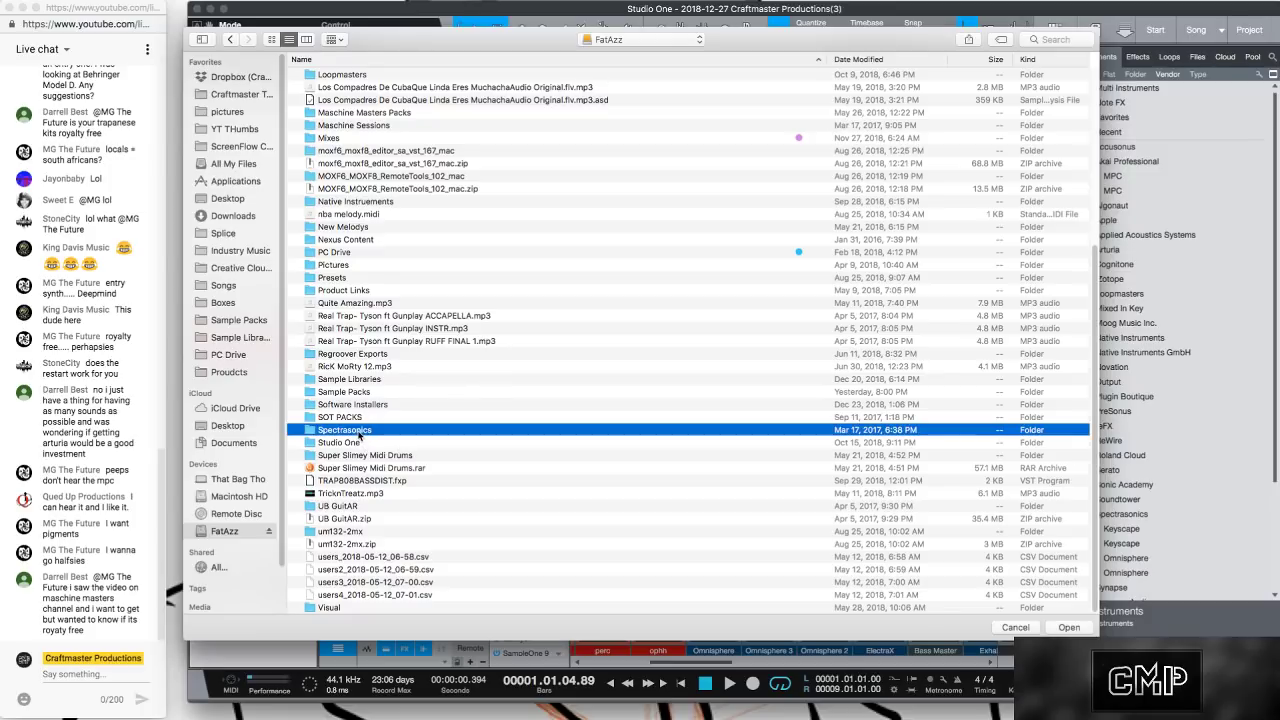
double_click(359, 431)
click(340, 191)
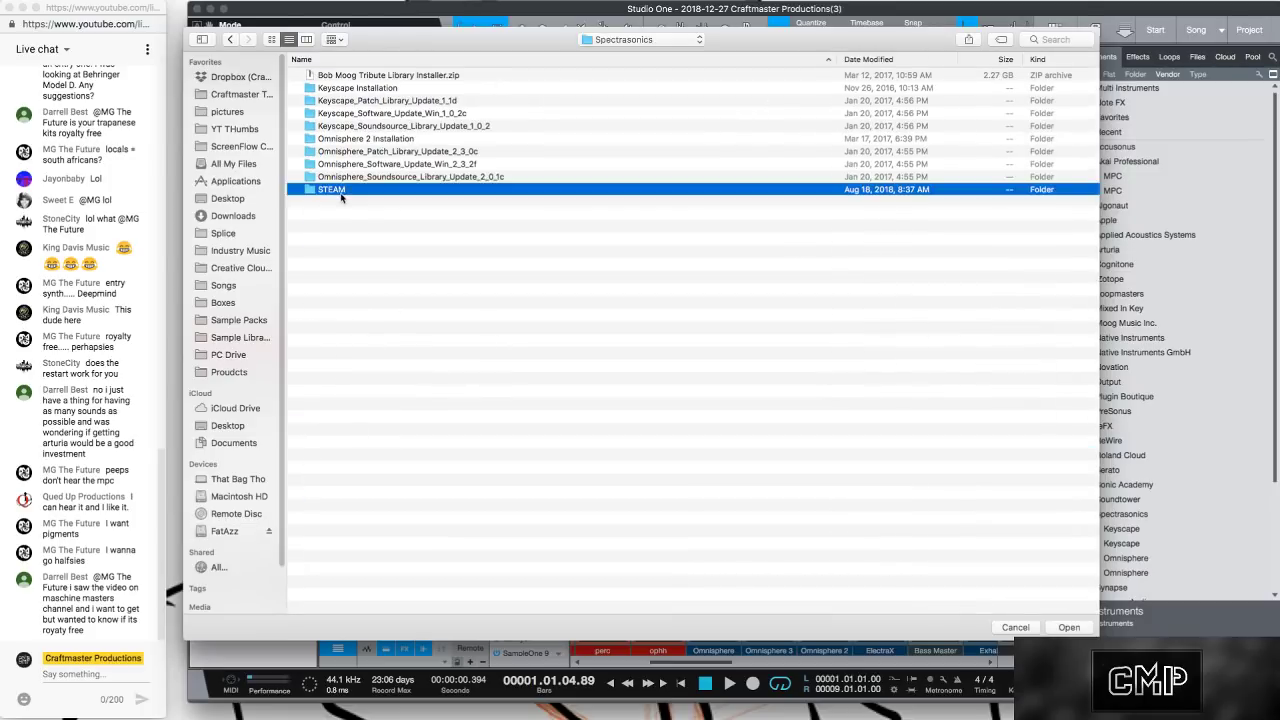
double_click(340, 191)
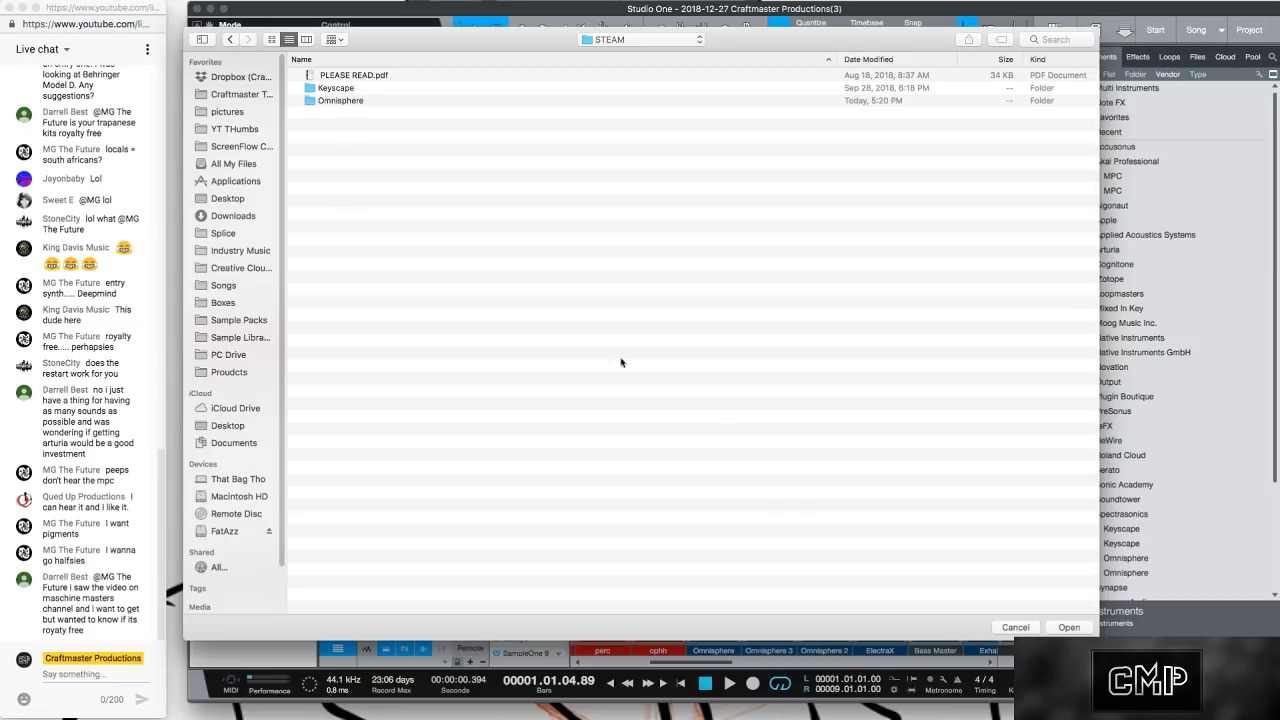
double_click(322, 102)
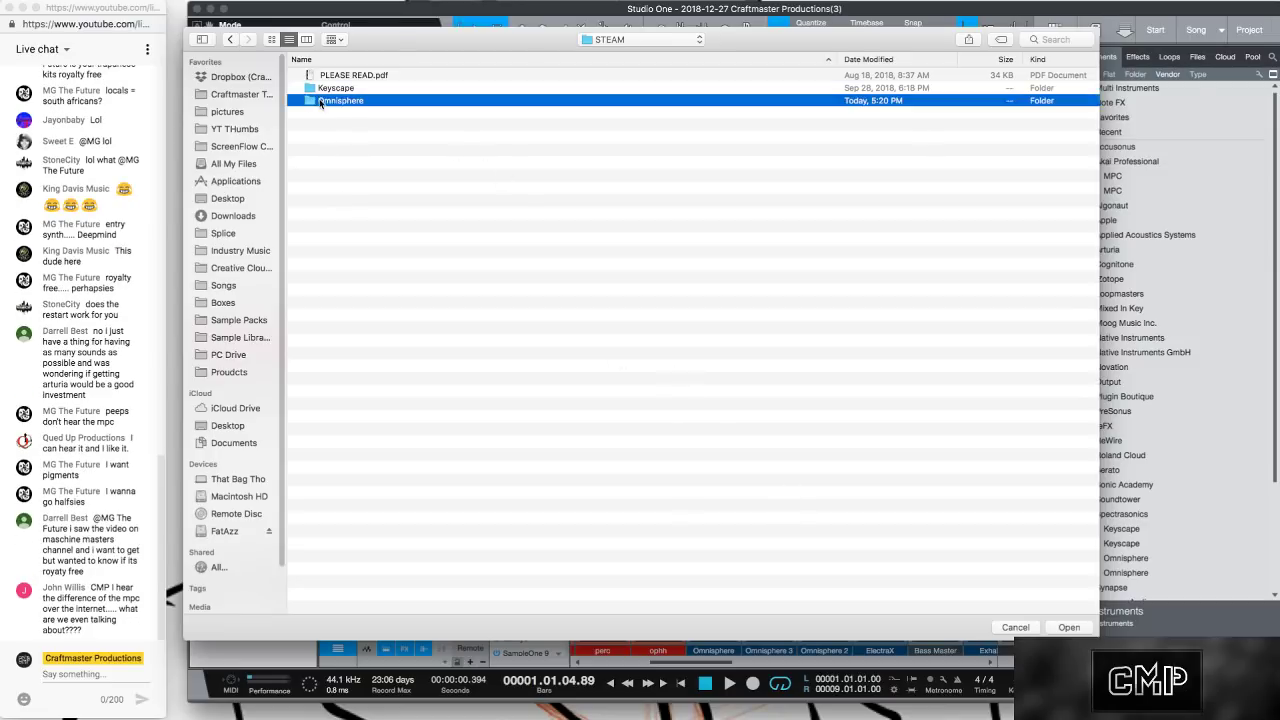
click(231, 39)
click(231, 39)
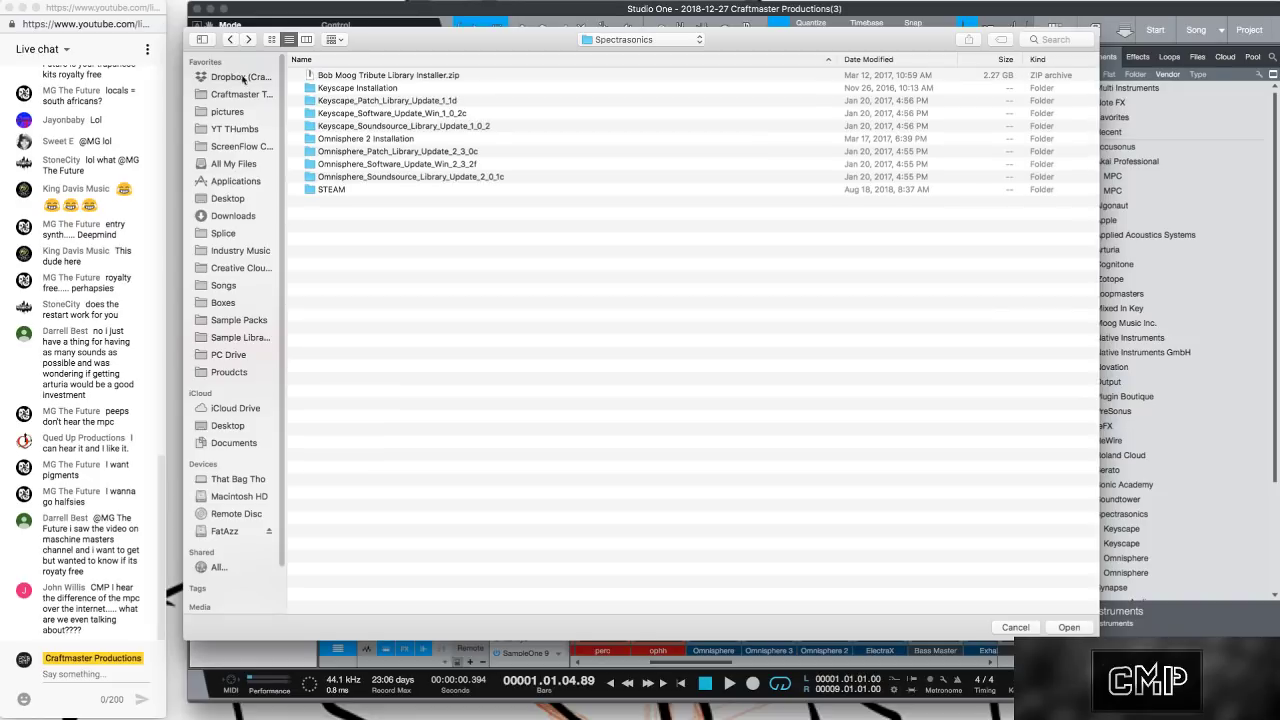
click(327, 191)
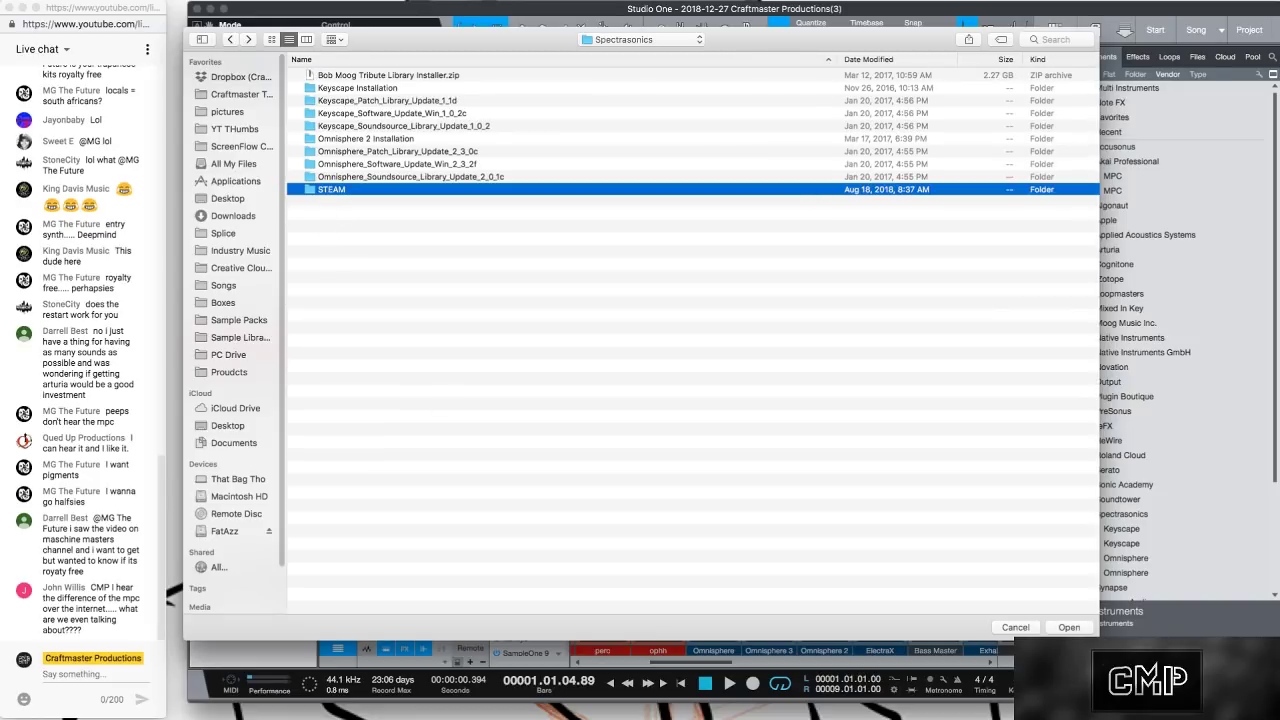
click(1066, 628)
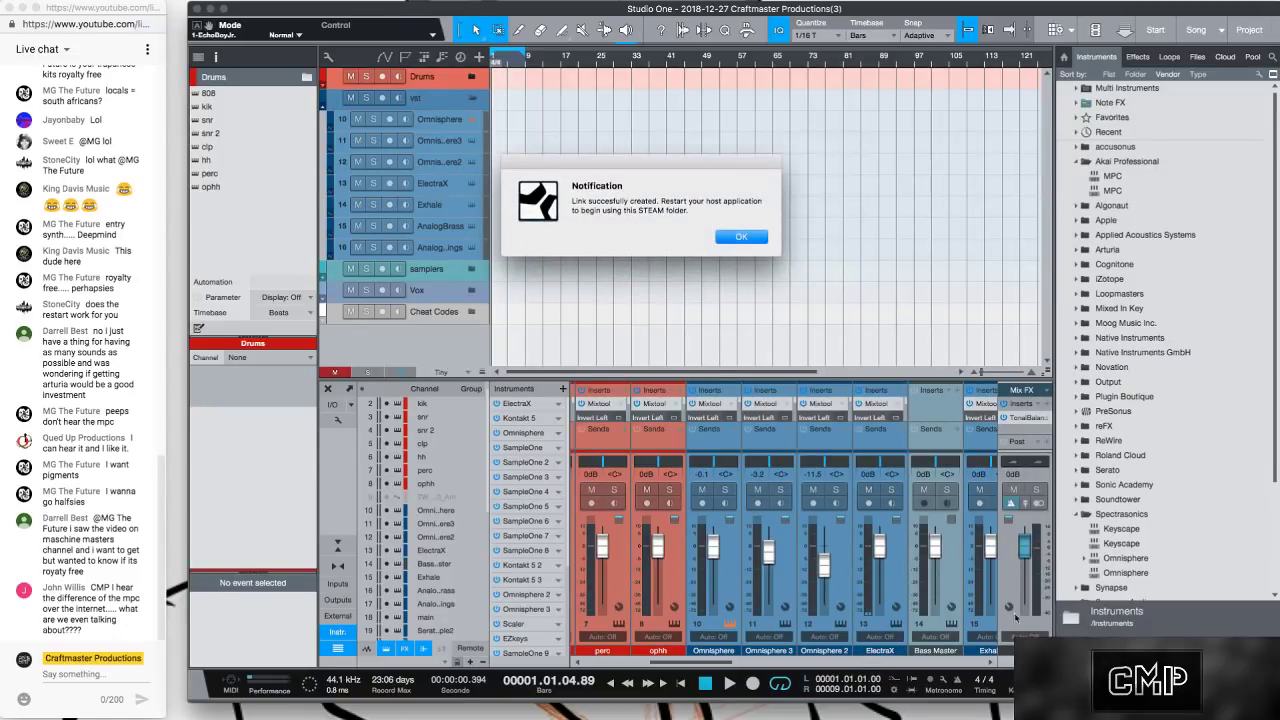
click(745, 245)
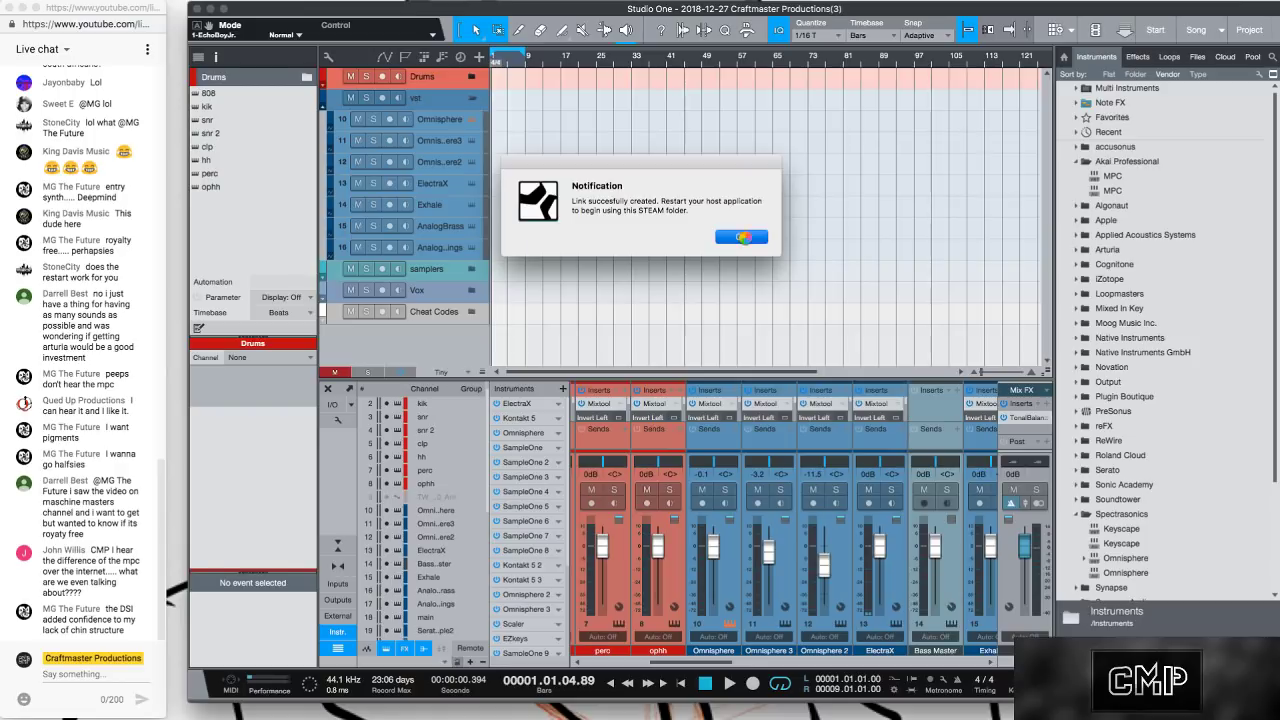
click(741, 237)
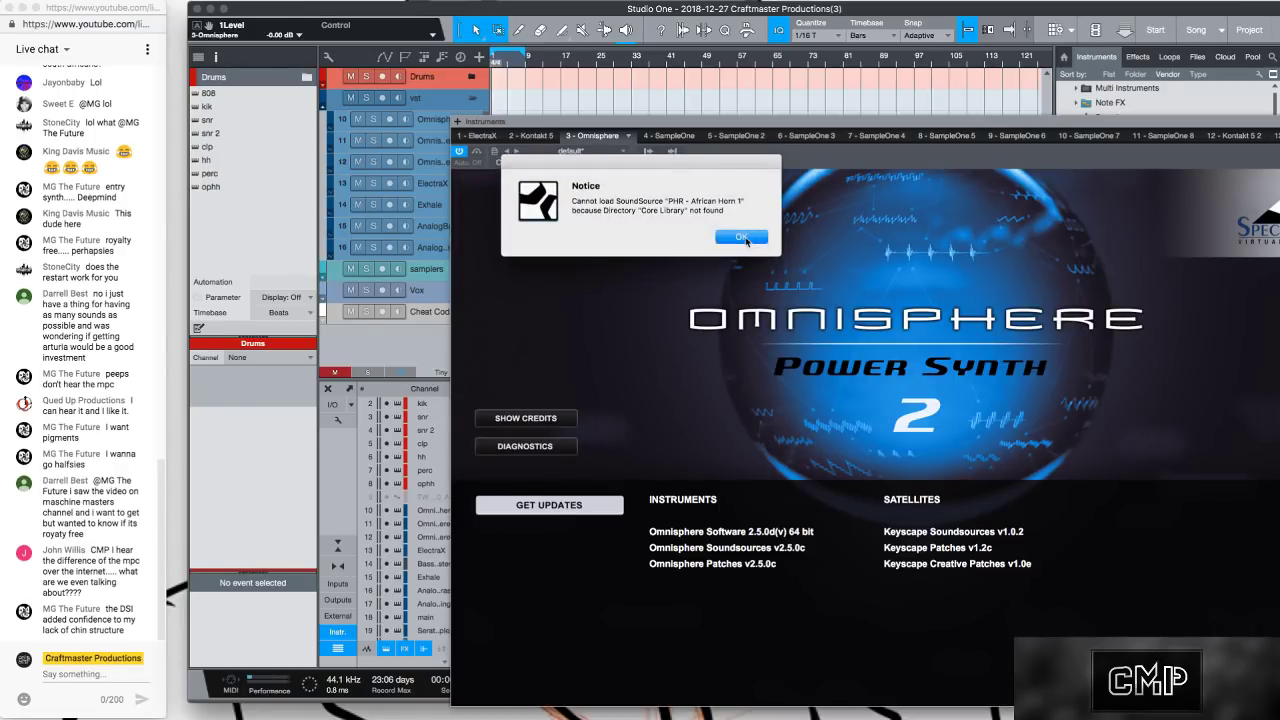
Dismiss the Omnisphere SoundSource notice and quit Studio One without saving the song.
click(743, 238)
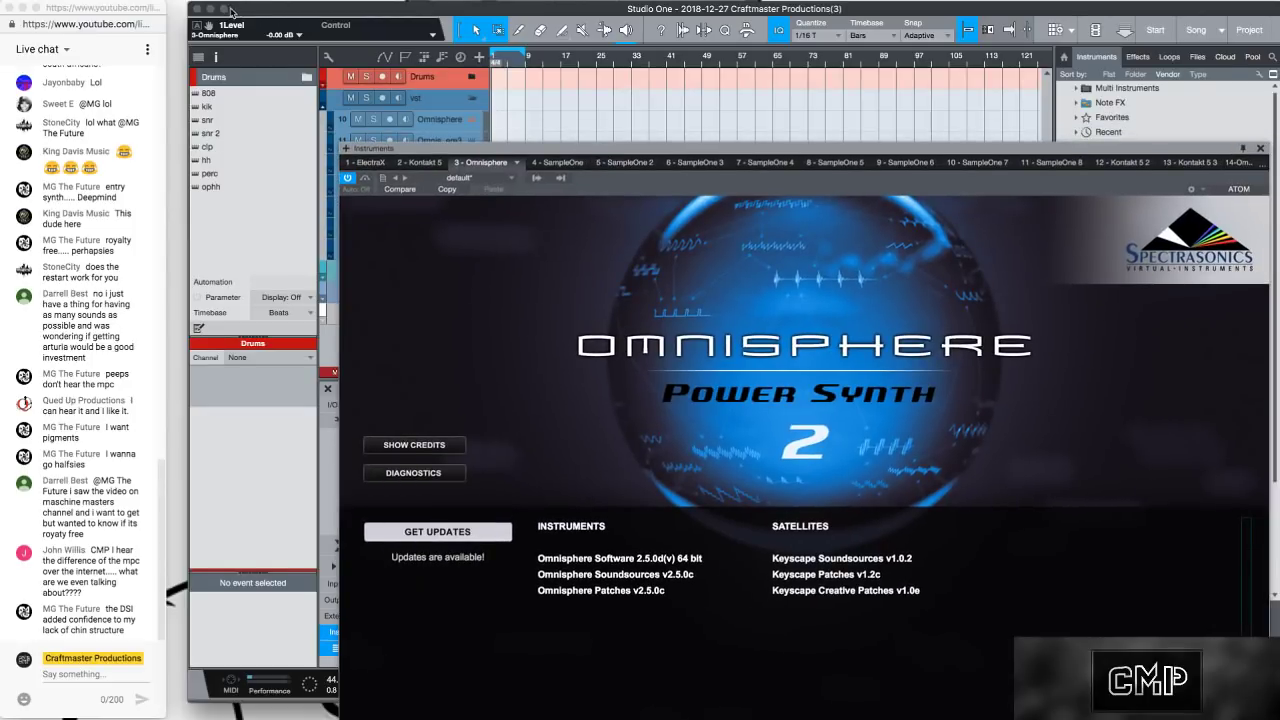
click(577, 141)
key(super+q)
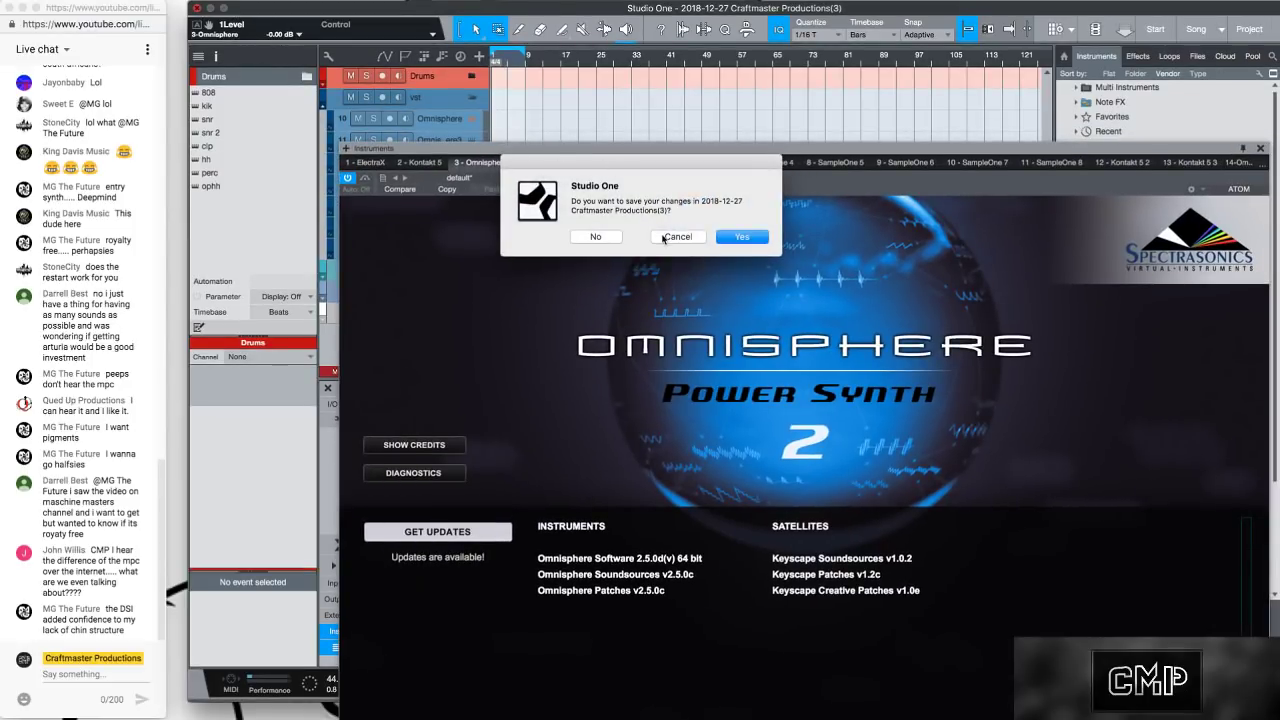
click(615, 240)
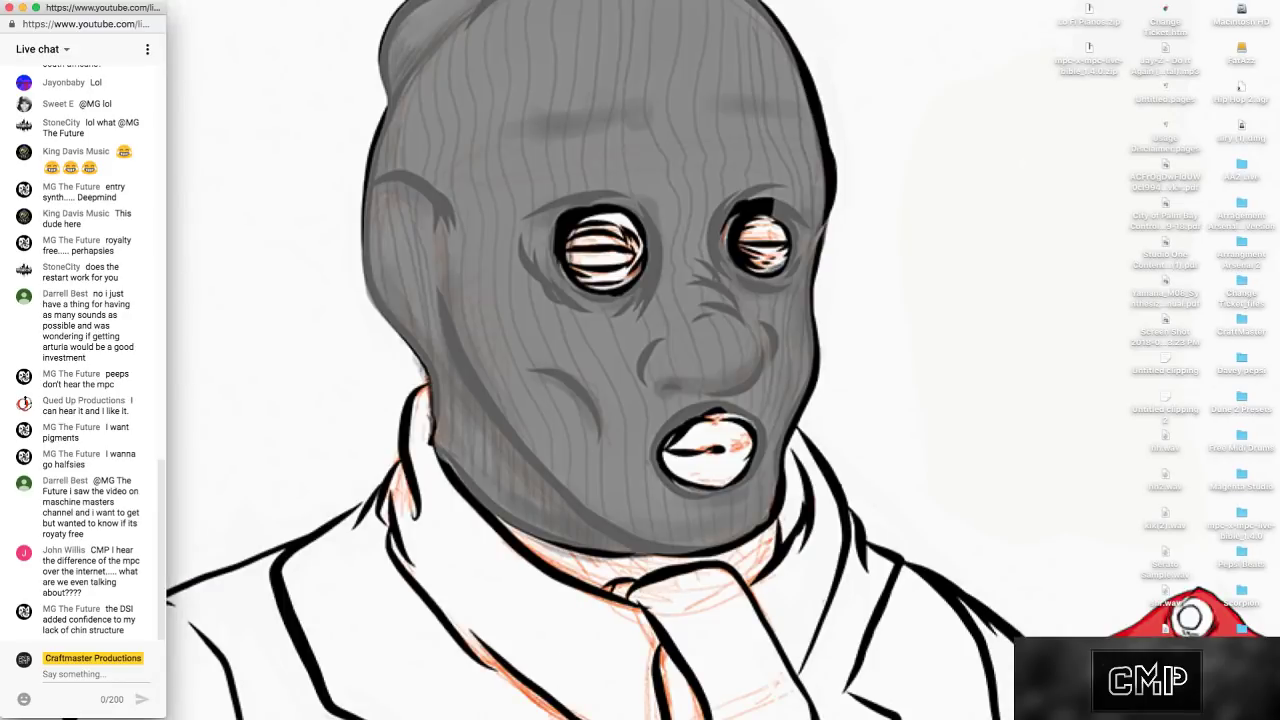
Relaunch Studio One and create a fresh song from the Trap Template user template.
mouse_move(551, 715)
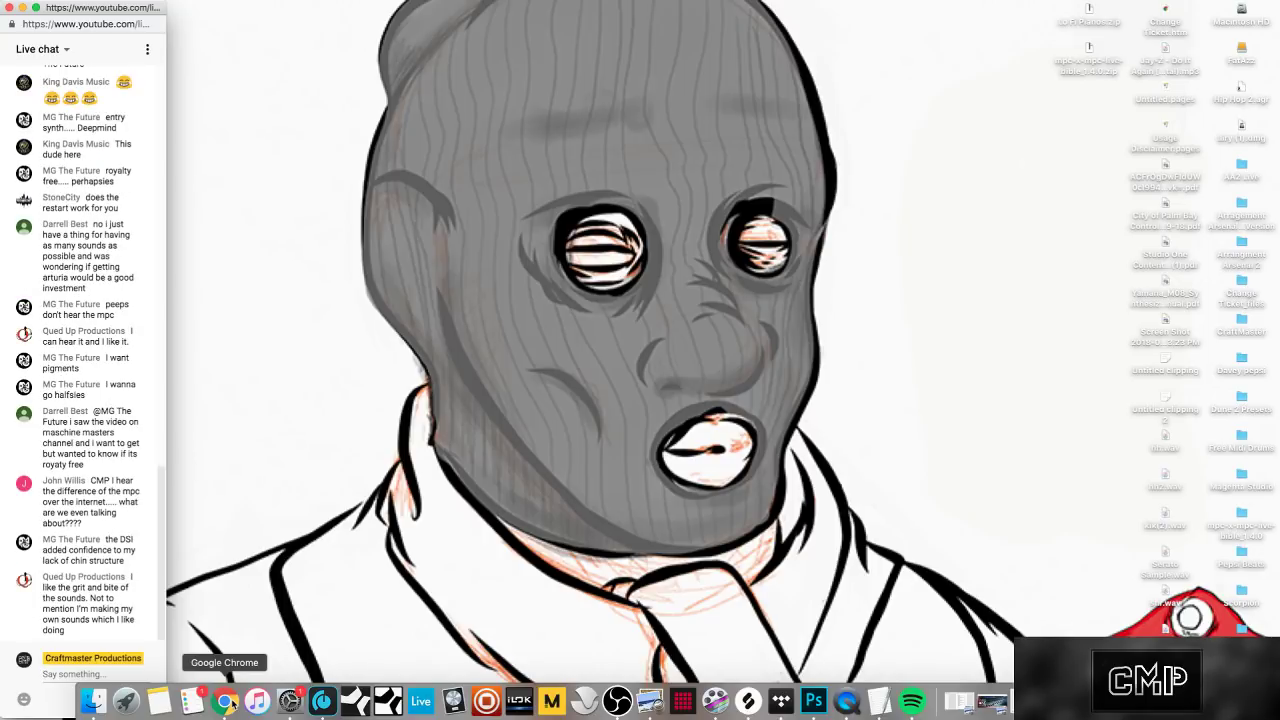
click(389, 701)
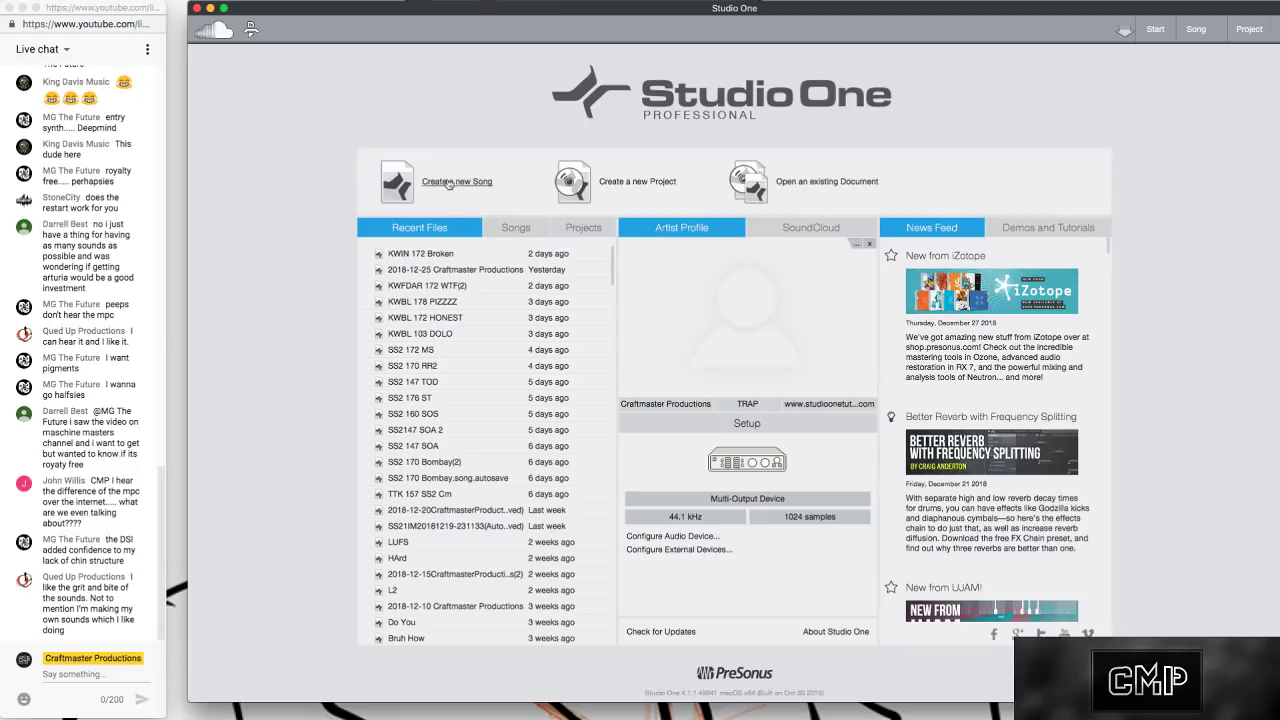
click(452, 188)
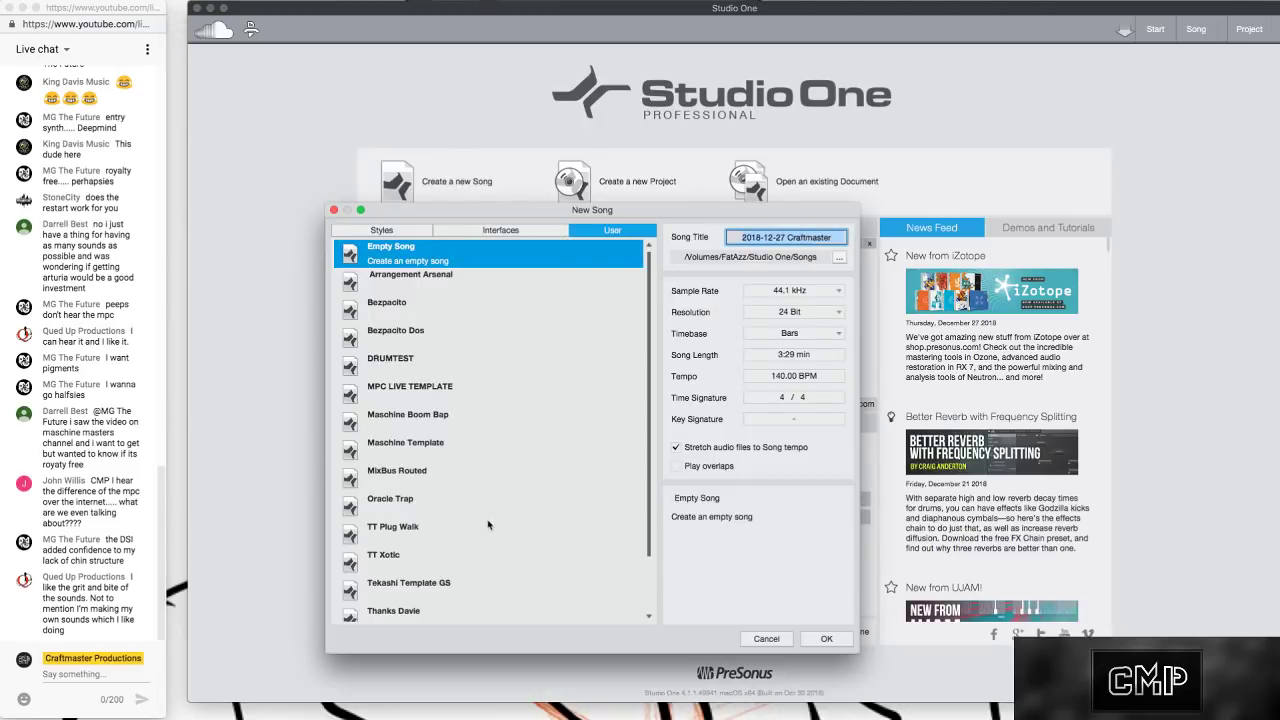
scroll(470, 538, down, 3)
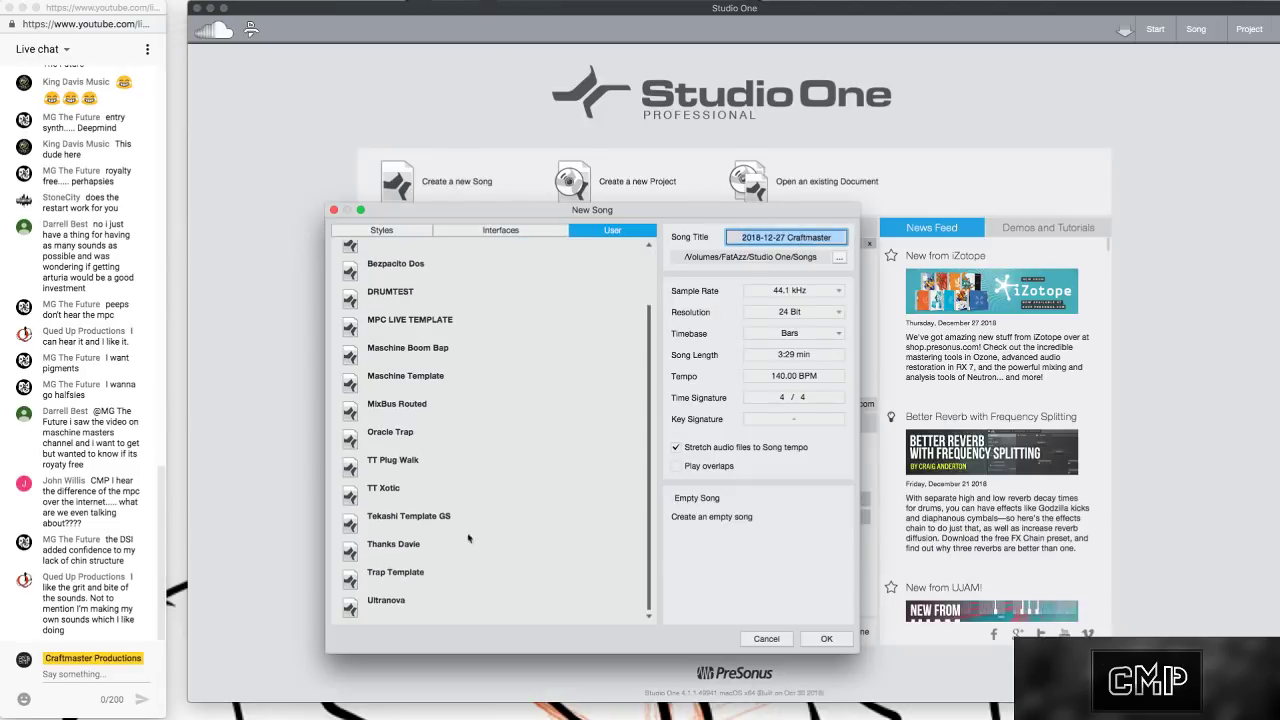
click(406, 575)
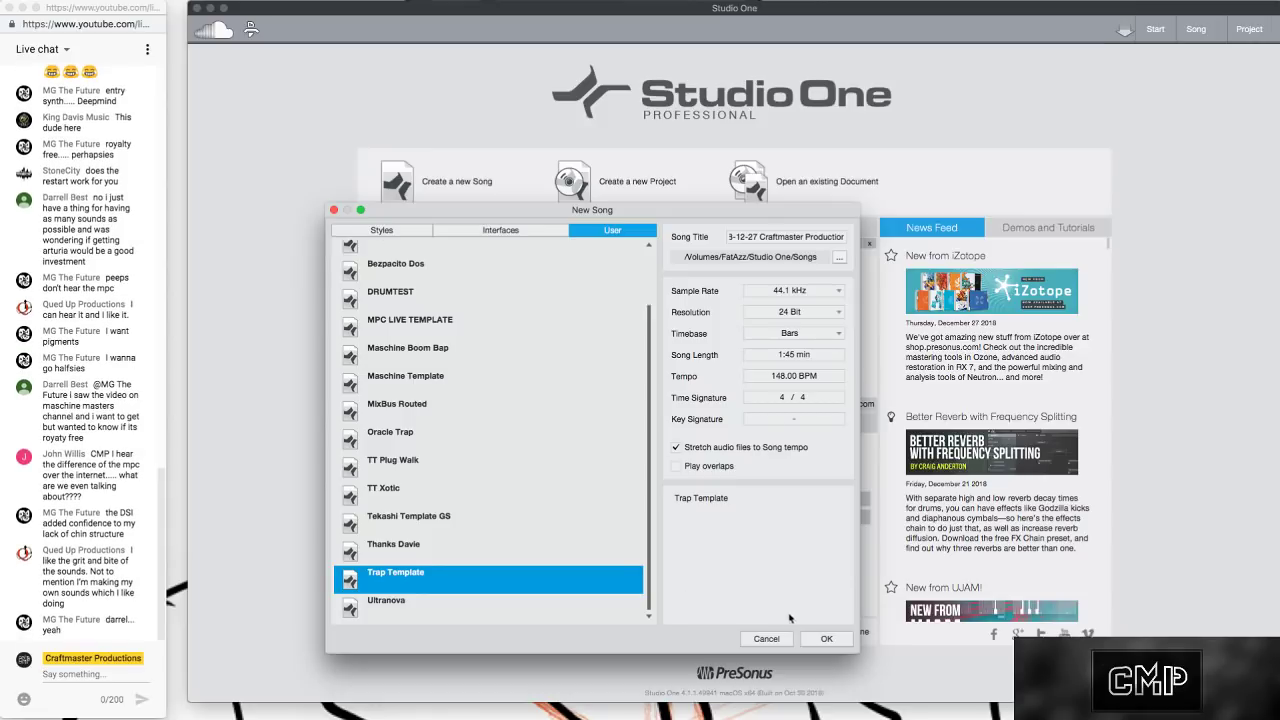
click(831, 643)
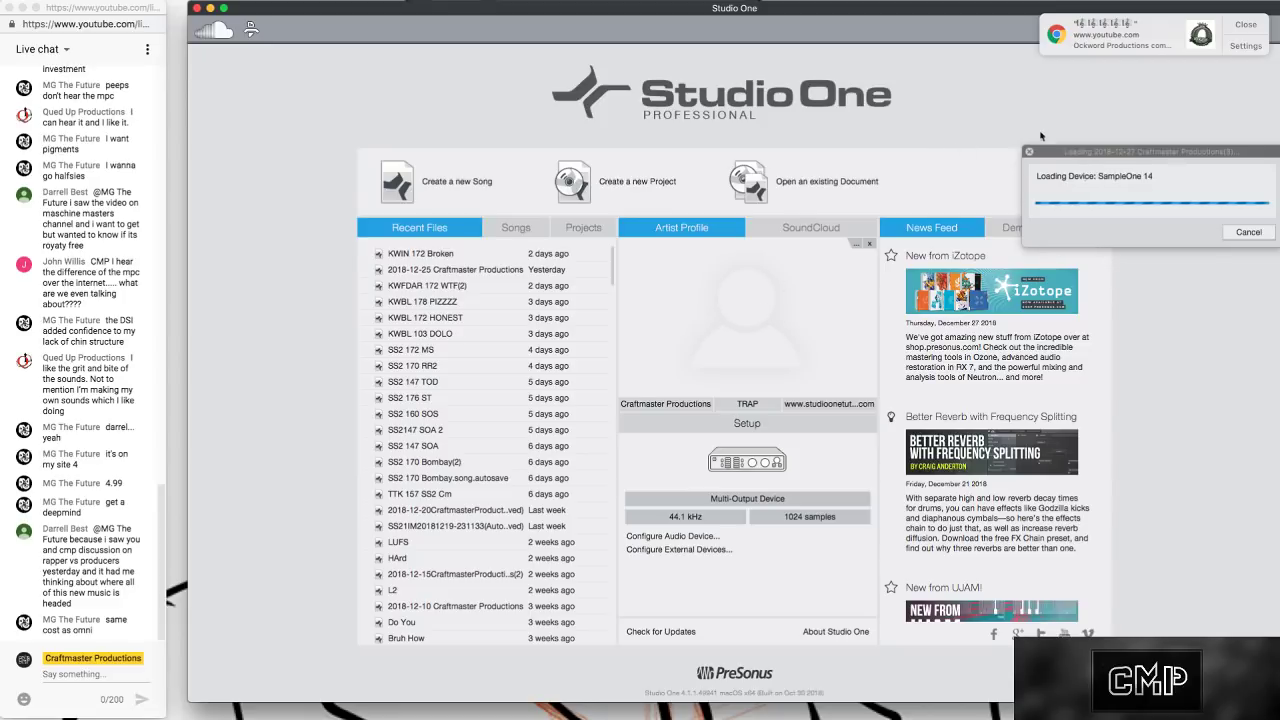
Dismiss the YouTube notification while the song loads, and close the Locate Missing Files dialog without locating the file.
click(1243, 25)
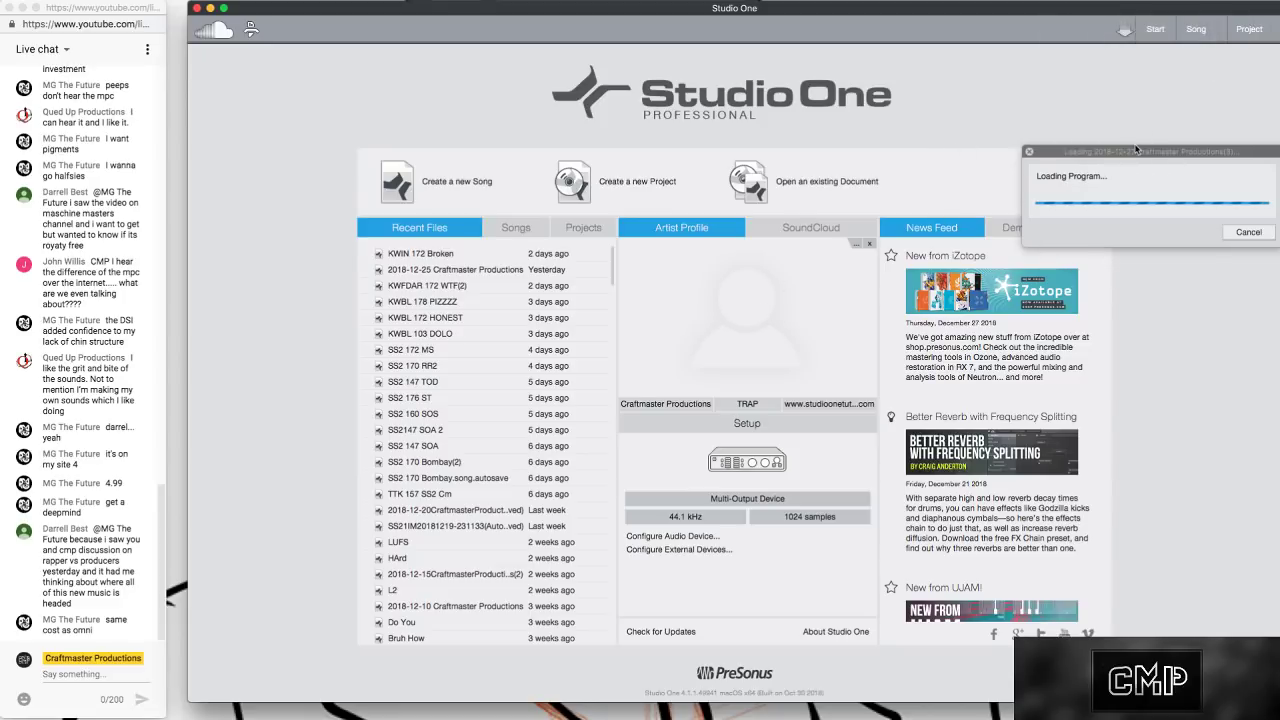
drag(1138, 150, 1134, 49)
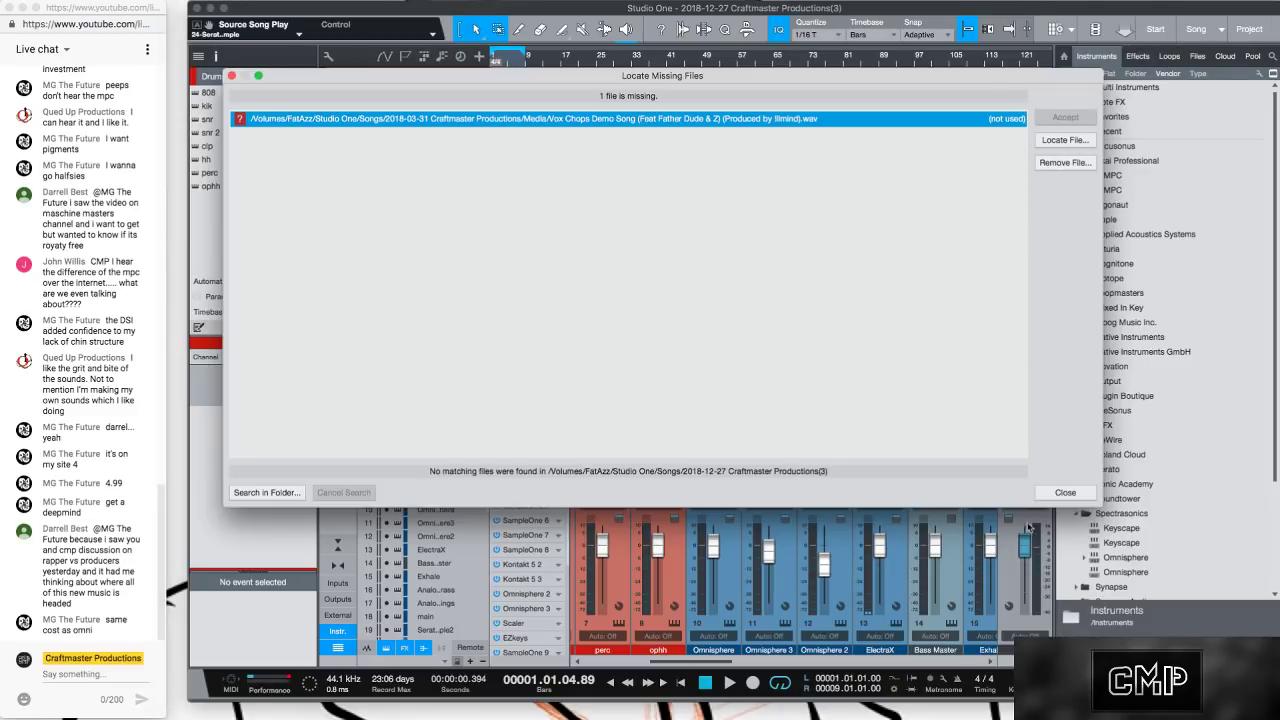
click(1074, 492)
mouse_move(358, 5)
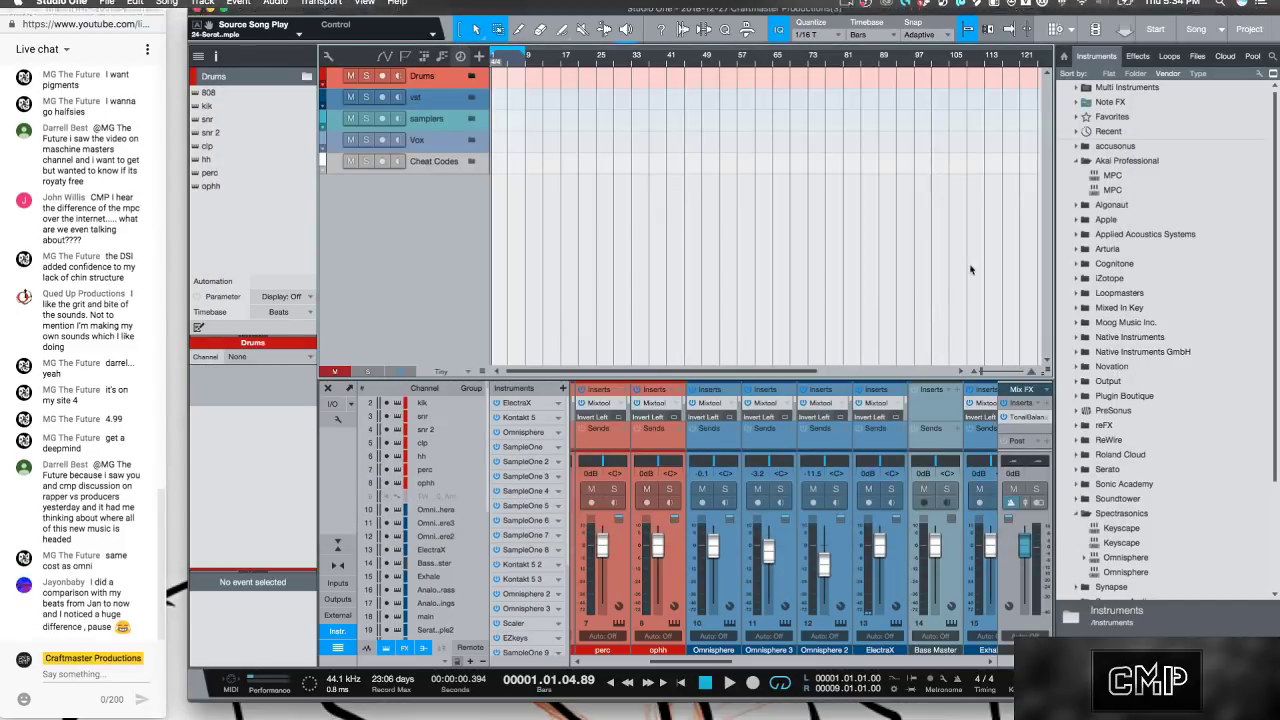
Collapse the Akai Professional instrument folder, expand the vst track folder, and open the Omnisphere instrument on track 10.
click(1077, 161)
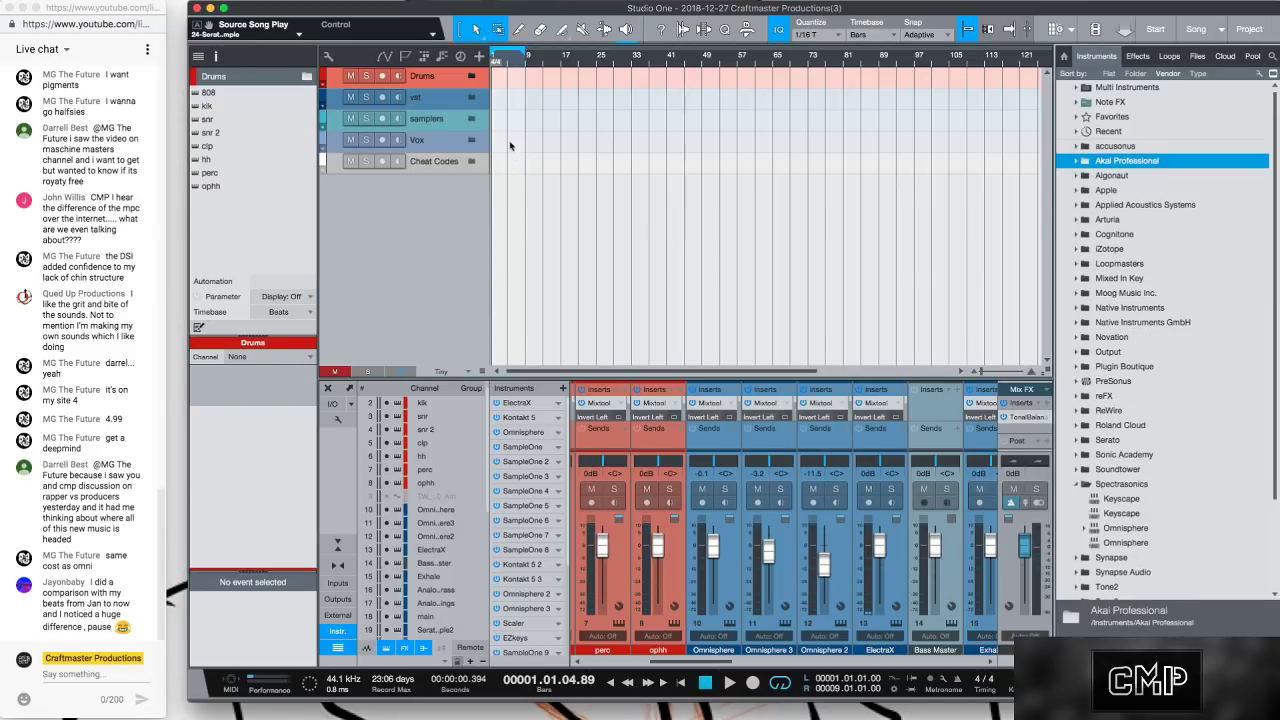
click(473, 99)
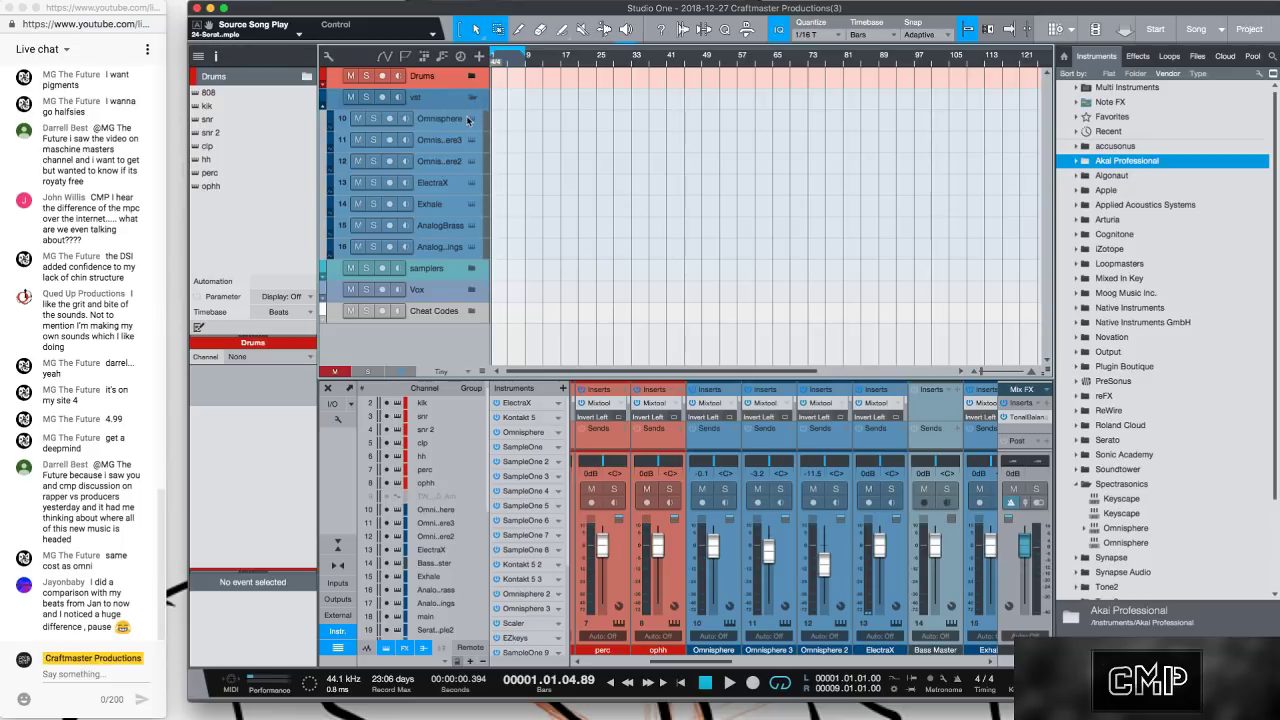
click(462, 125)
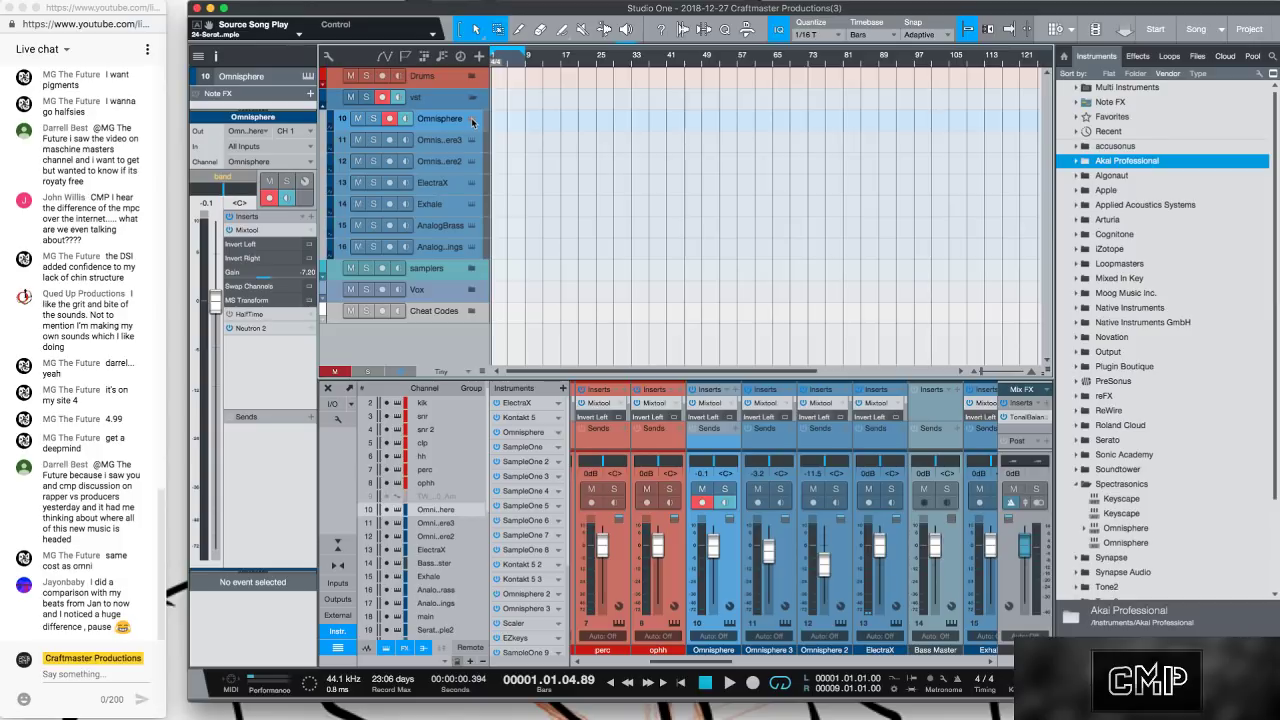
click(471, 122)
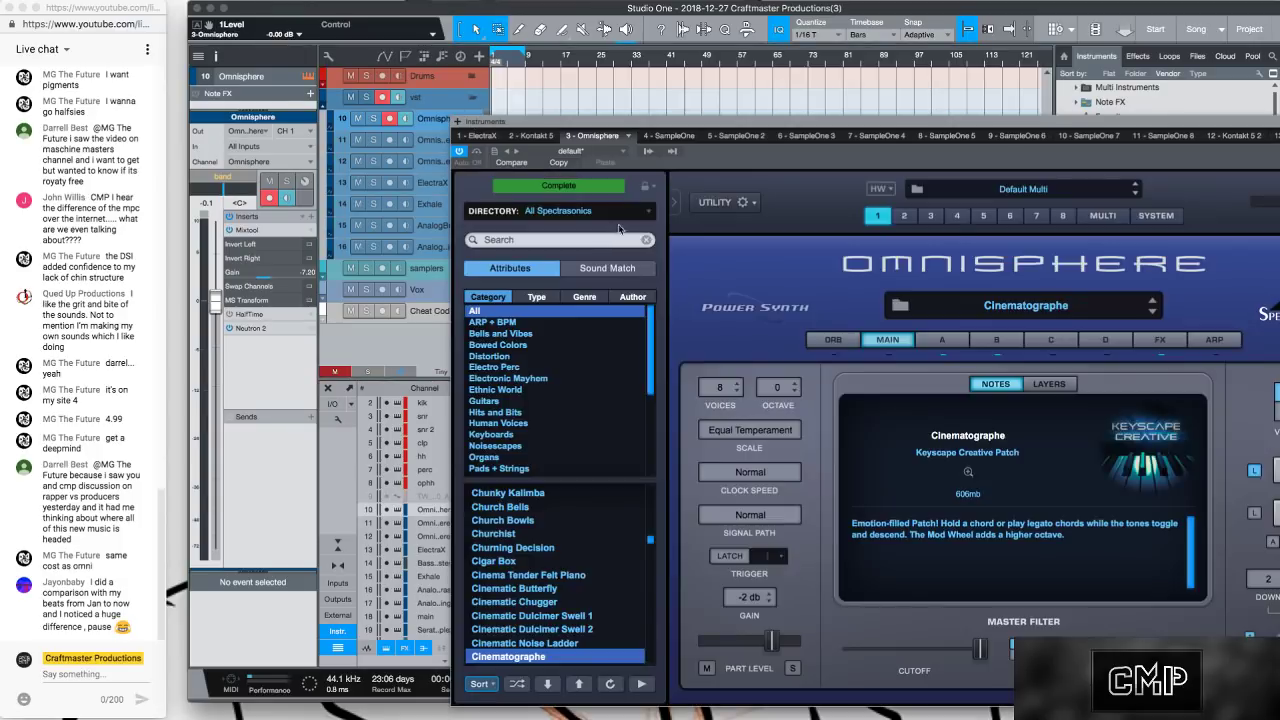
drag(710, 122, 591, 16)
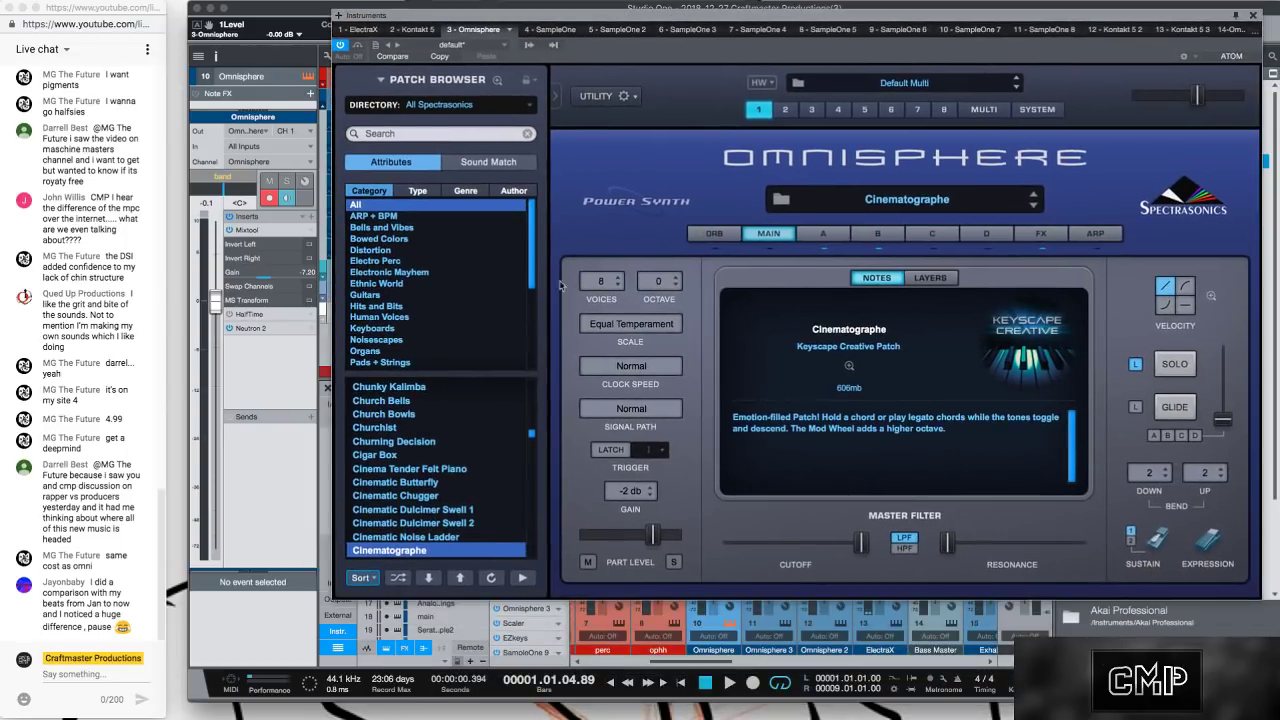
Load the LA Custom C7 - Wash patch from the Keyscape Library directory on the Omnisphere track, and close the instrument.
click(492, 105)
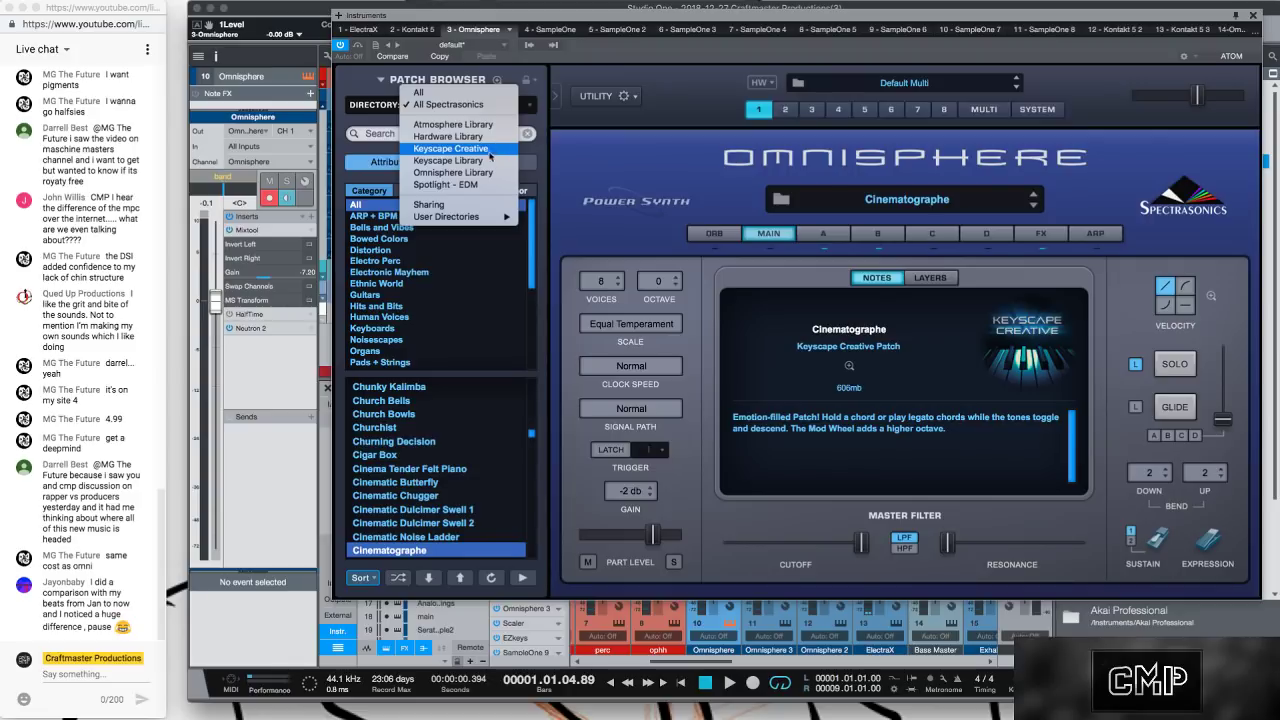
click(488, 161)
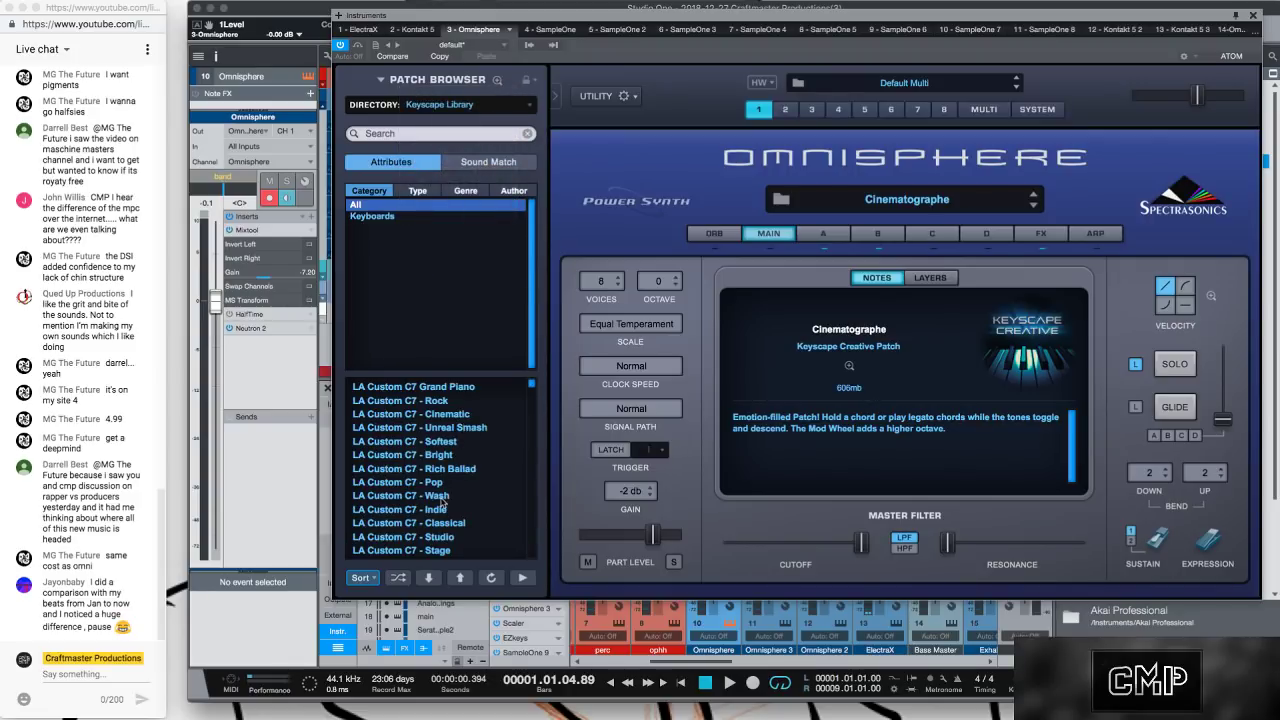
click(441, 497)
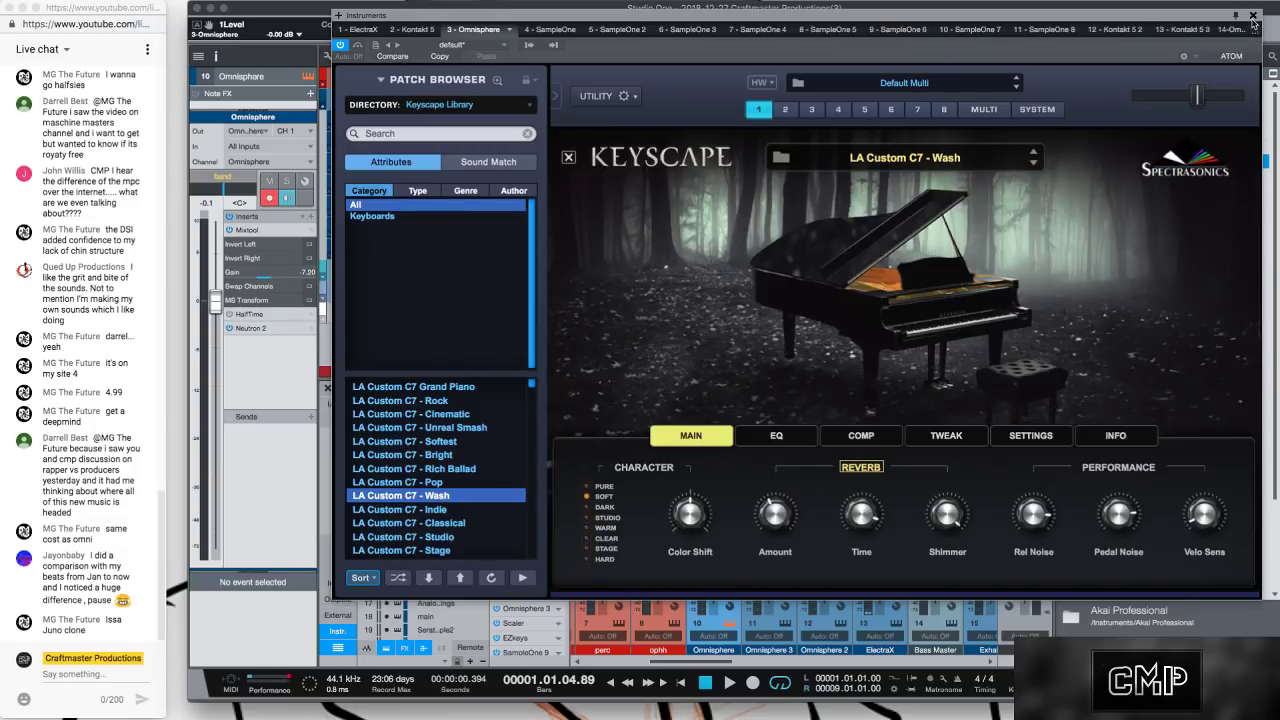
click(1253, 17)
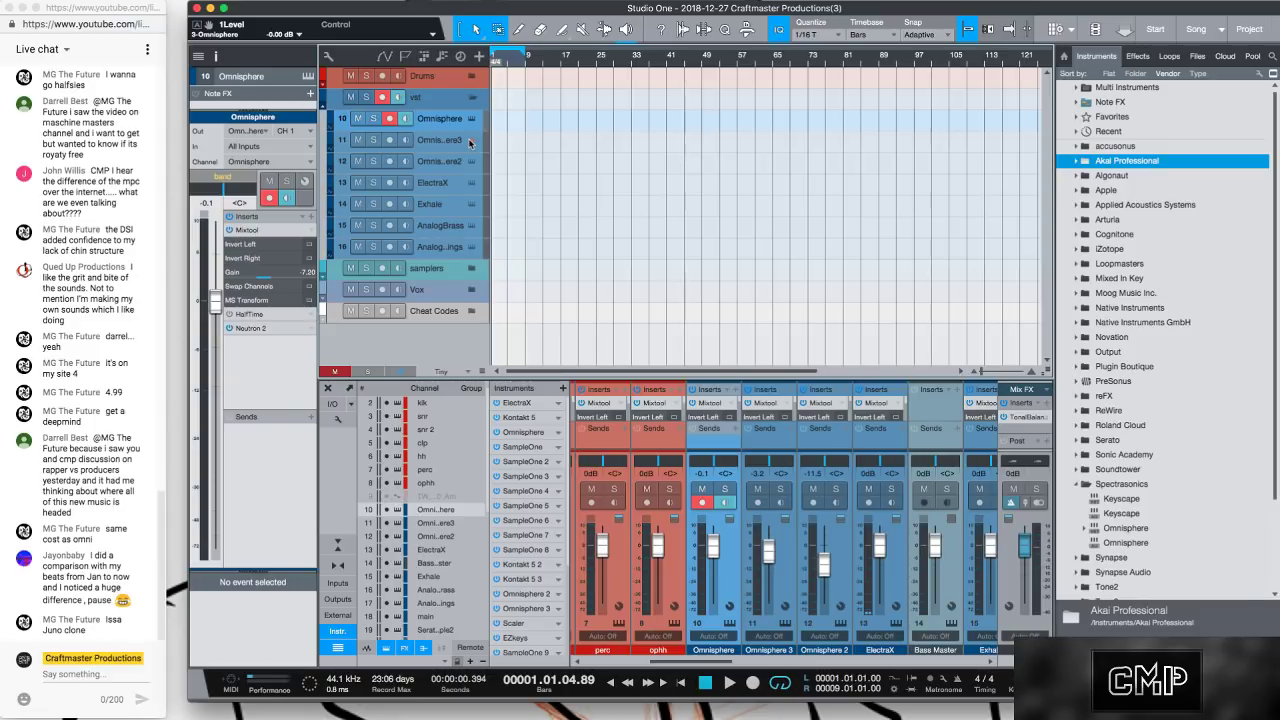
Open the Omnisphere 3 instrument on track 11 and look through its patch list and sound categories.
click(469, 141)
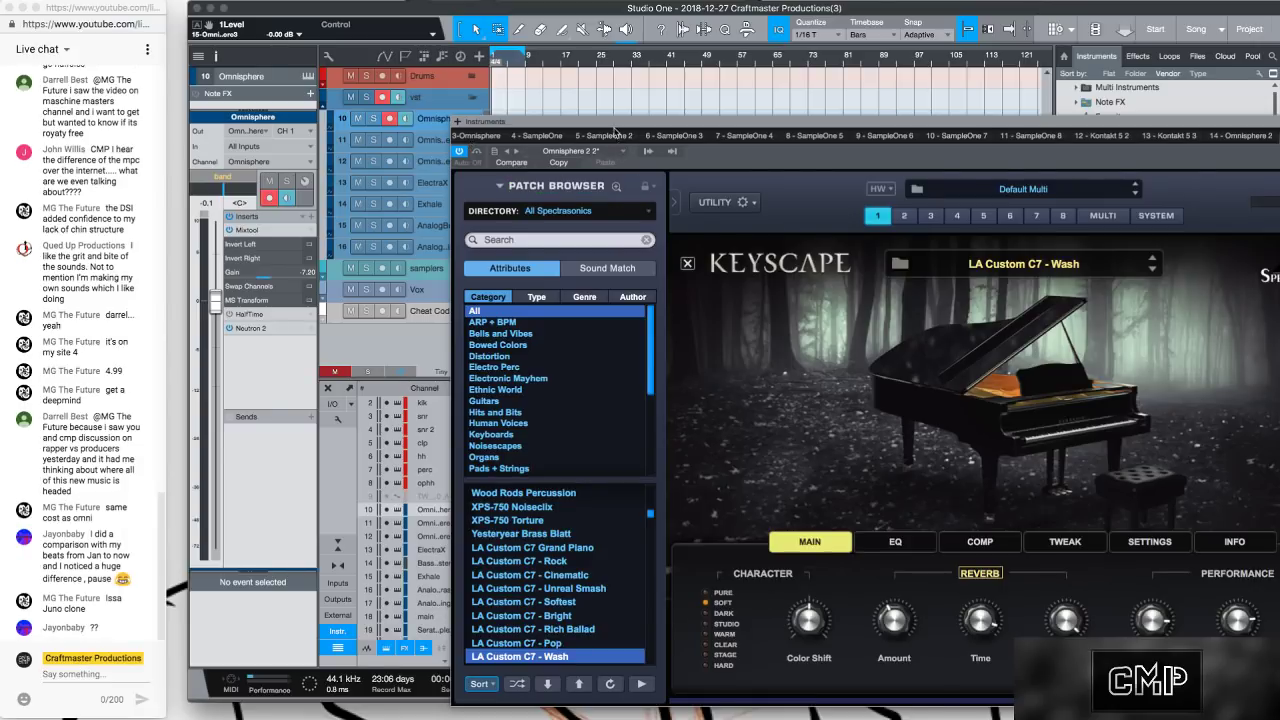
drag(614, 128, 517, 66)
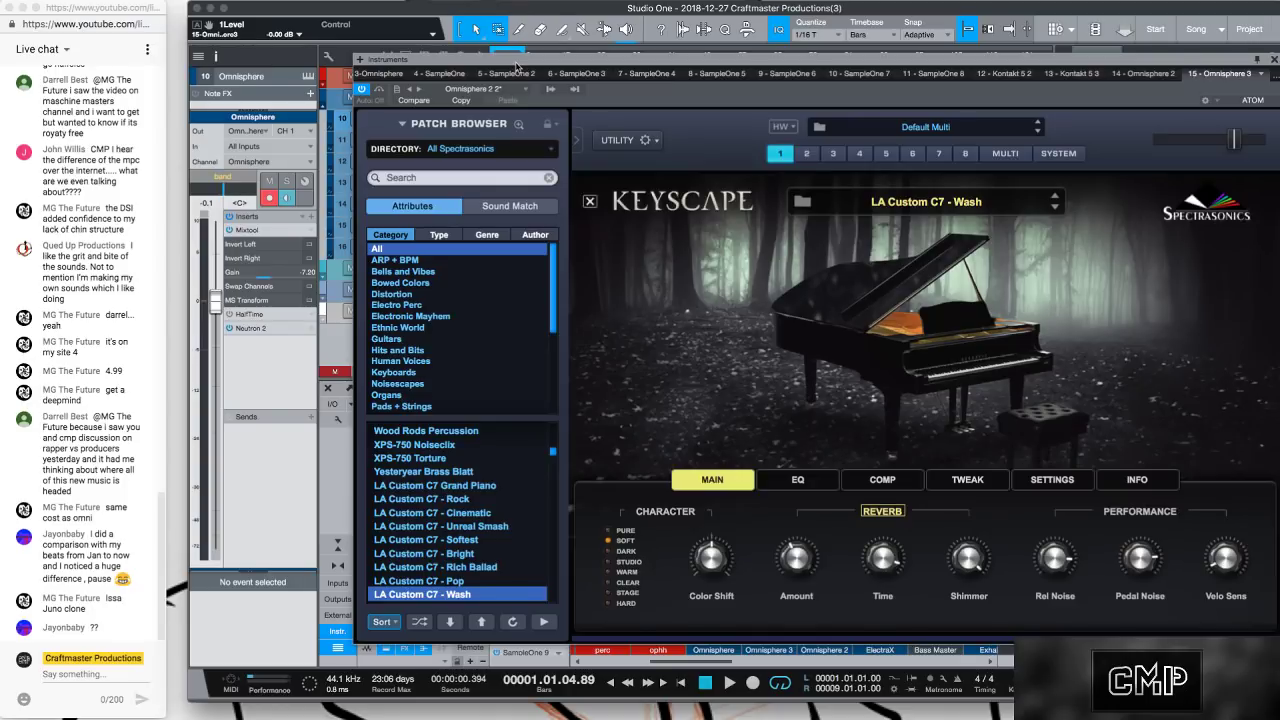
scroll(525, 514, up, 5)
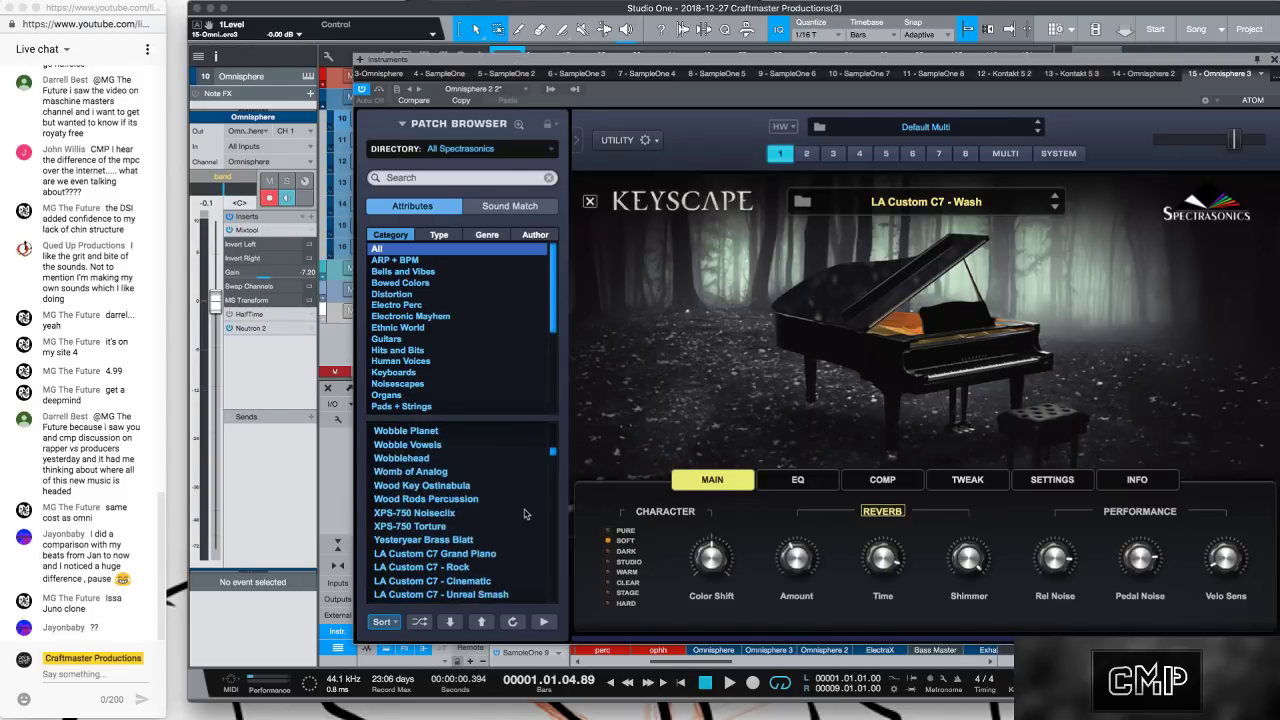
scroll(525, 514, down, 10)
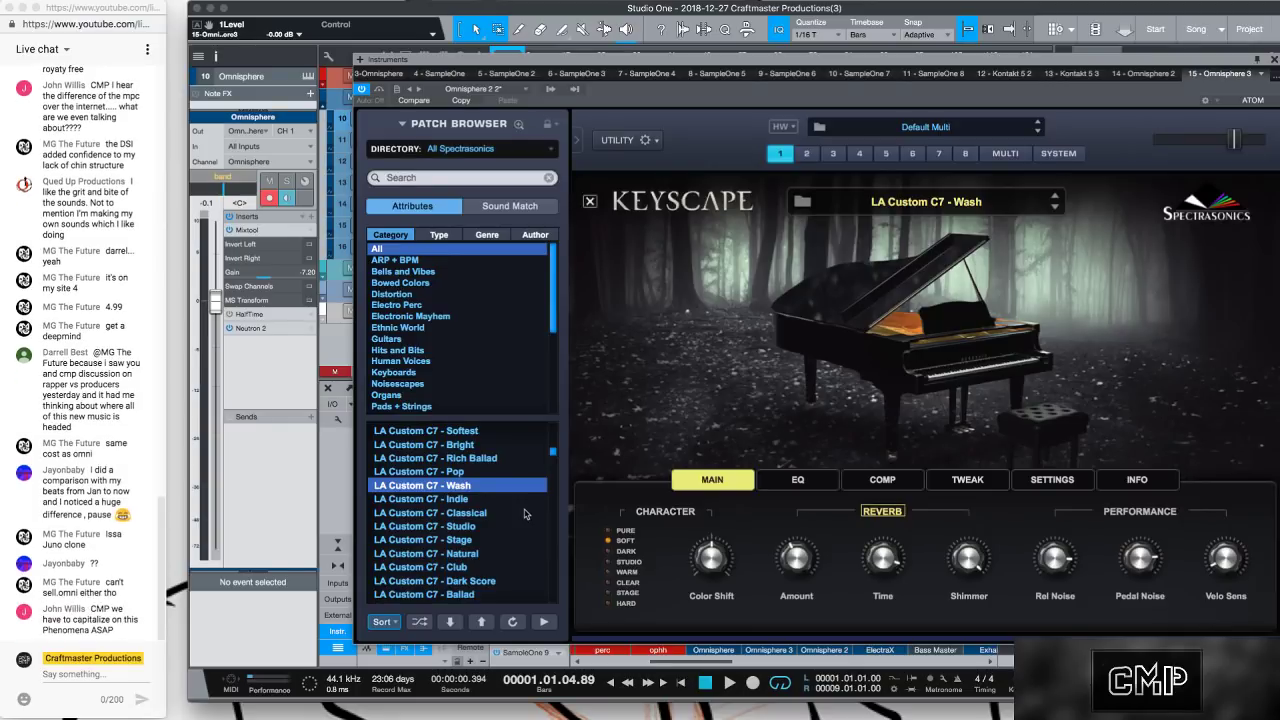
scroll(525, 514, up, 5)
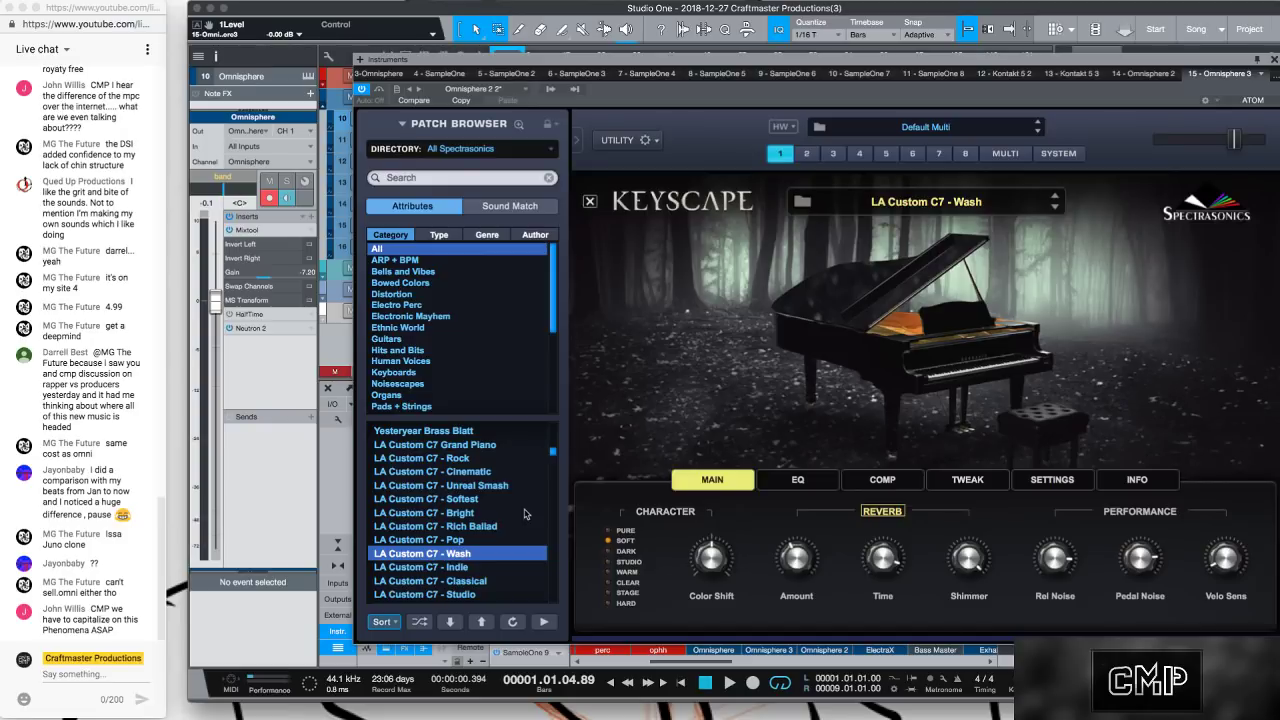
scroll(525, 514, up, 15)
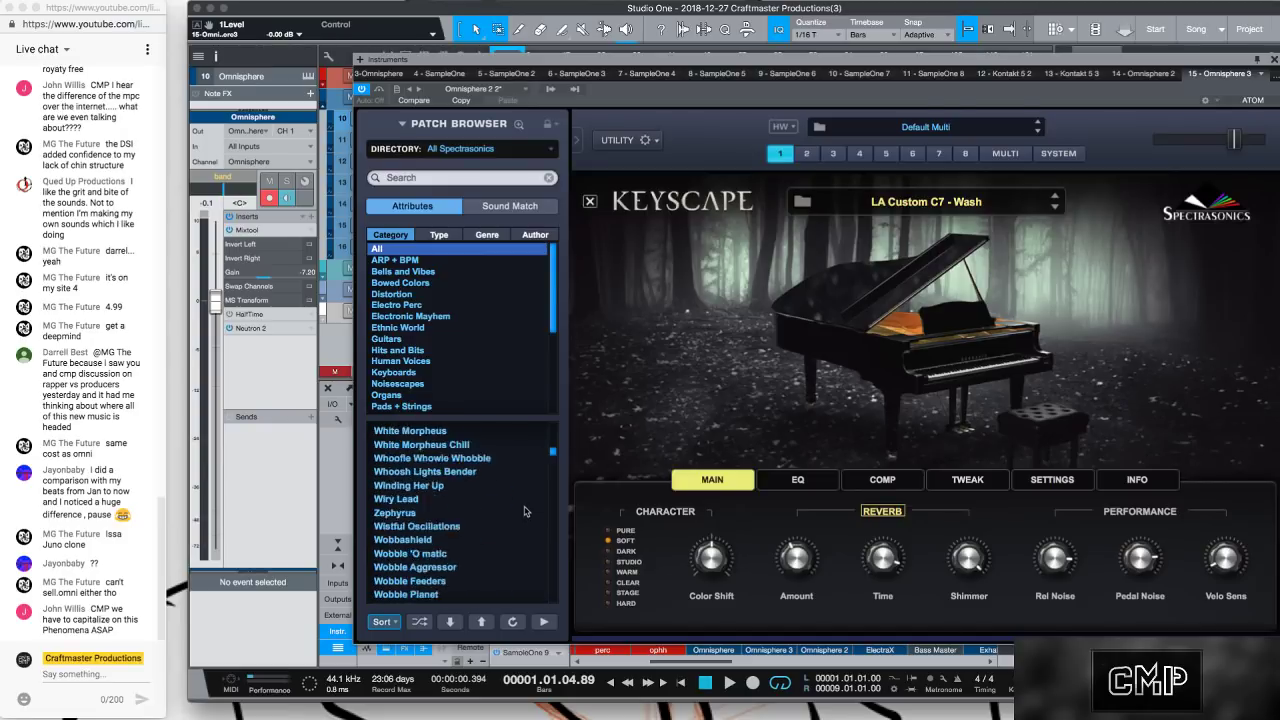
scroll(525, 512, up, 5)
scroll(464, 373, down, 5)
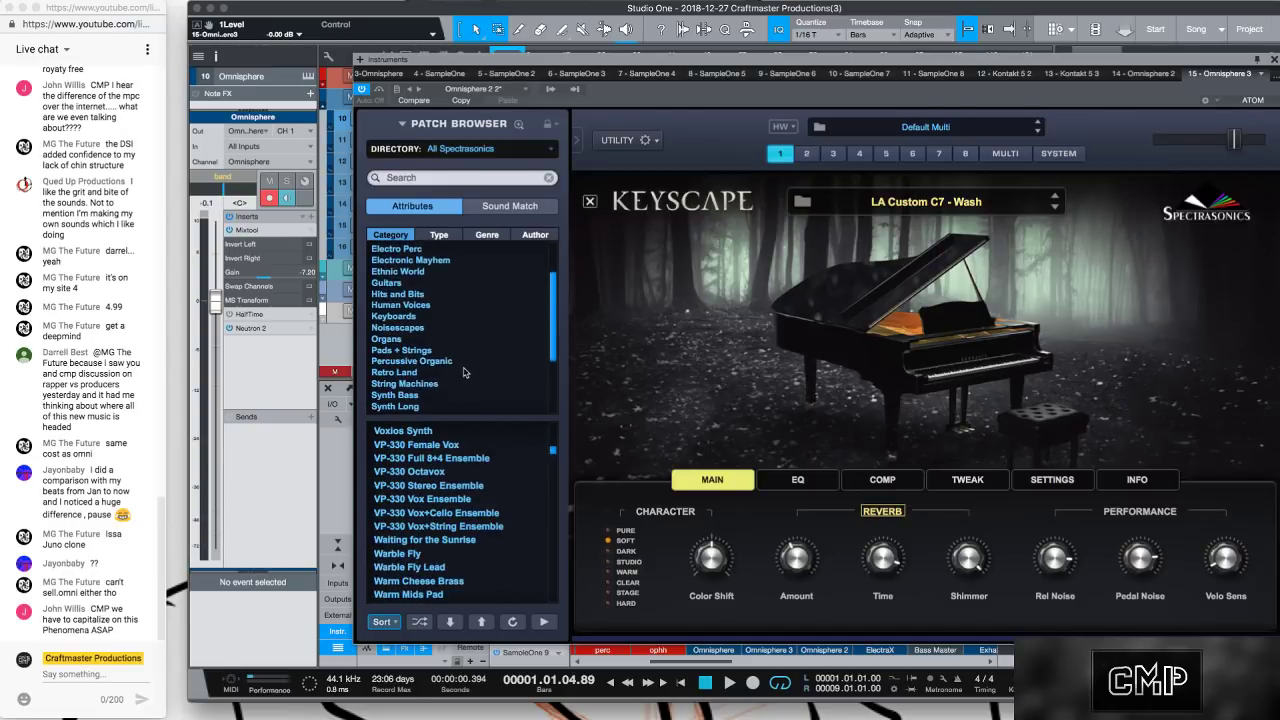
scroll(464, 373, down, 3)
scroll(464, 373, down, 5)
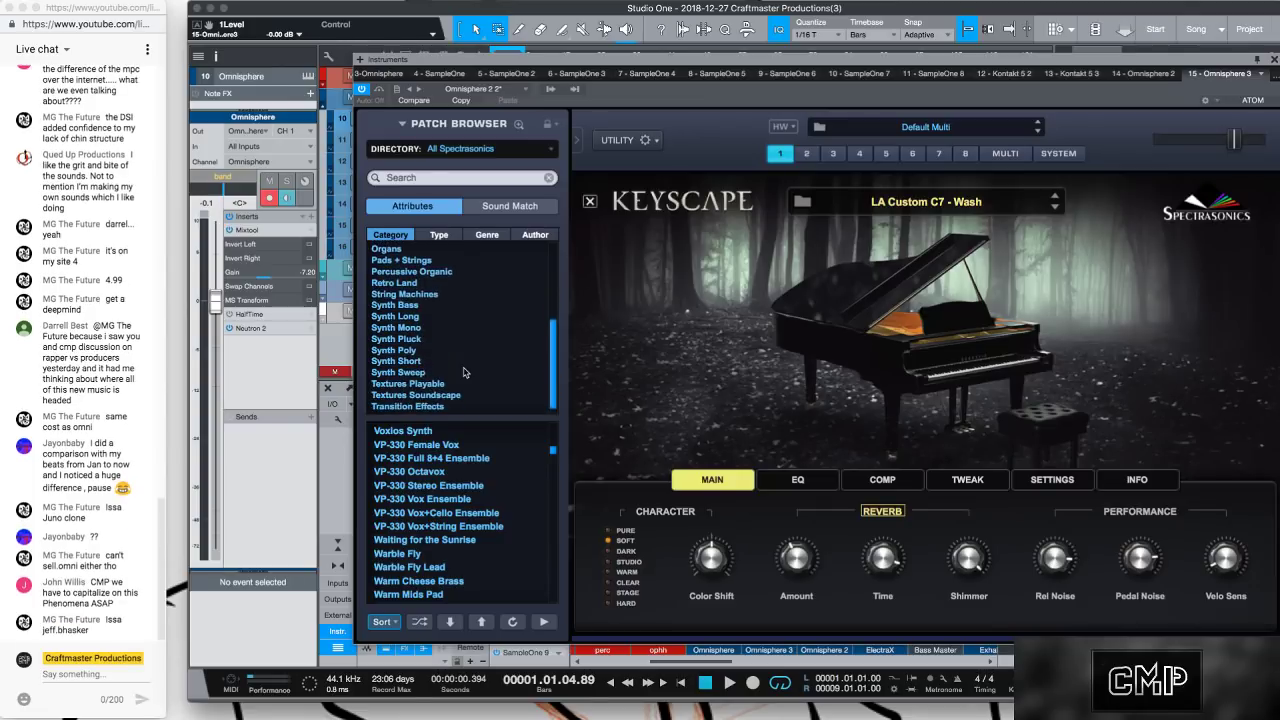
scroll(464, 373, up, 2)
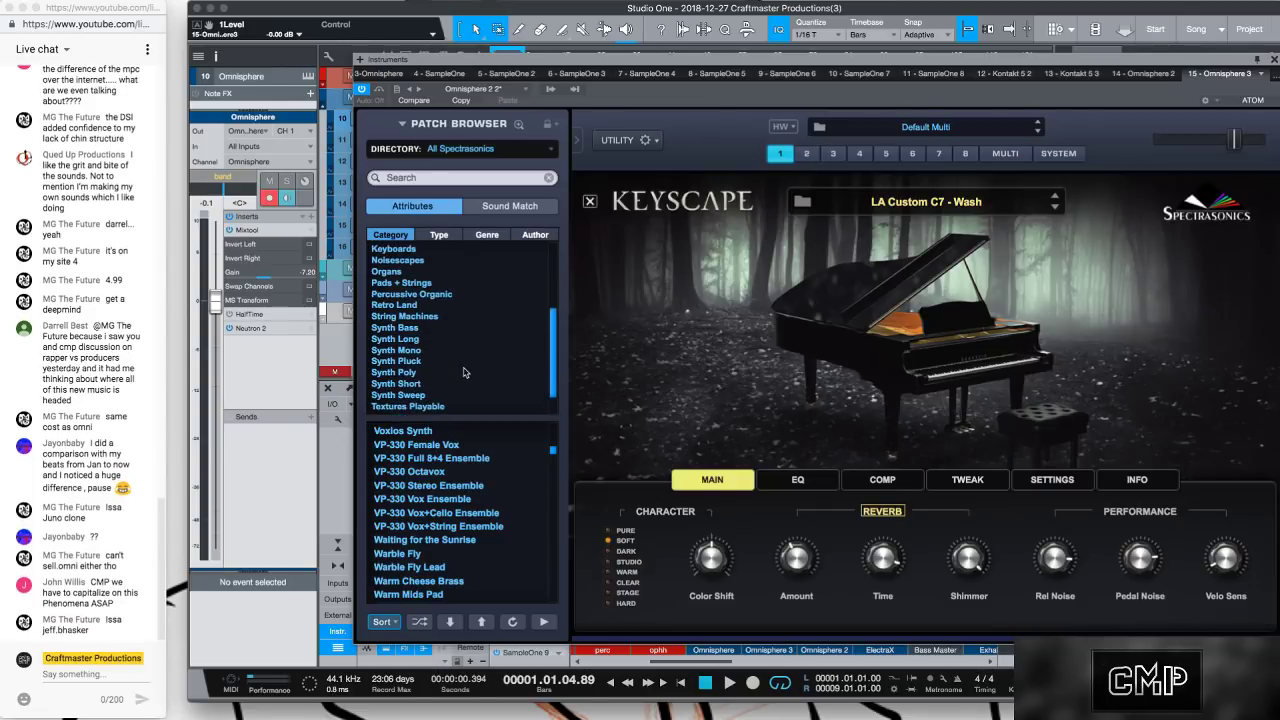
scroll(464, 373, up, 8)
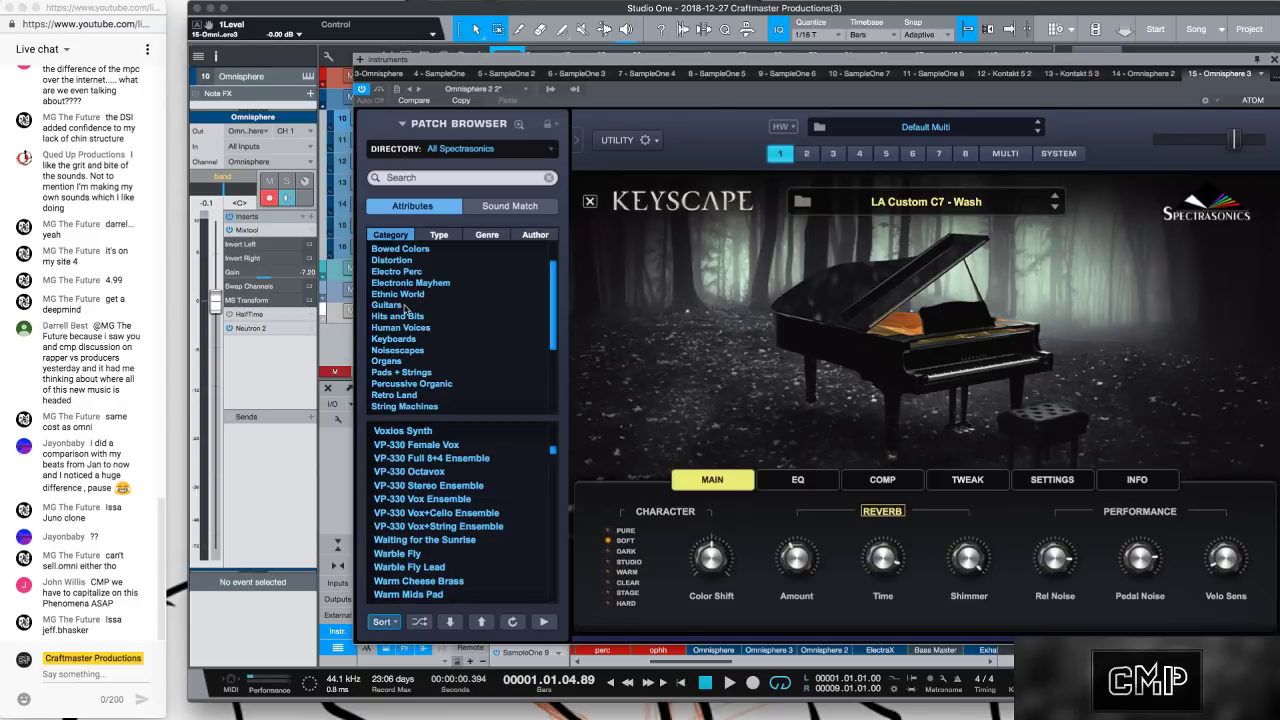
Filter the Omnisphere 3 patches to the Guitars category, load the Bluesy Lead patch, and close the instrument.
click(405, 306)
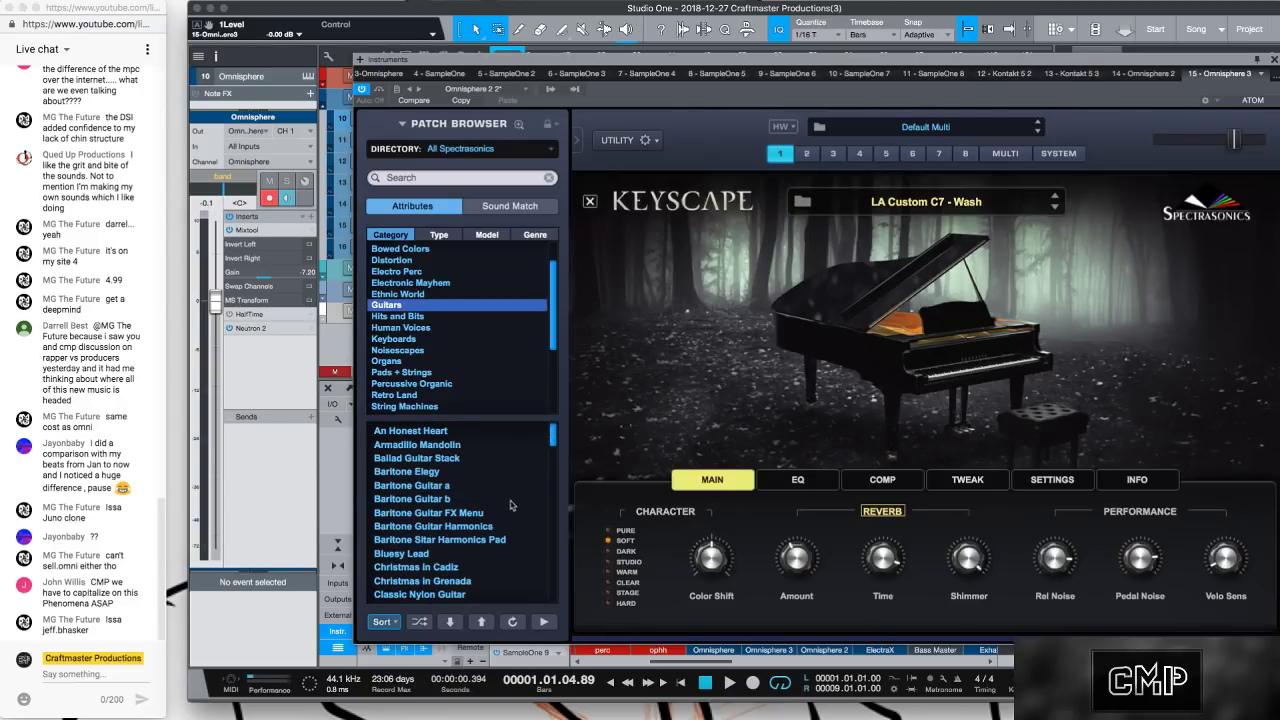
scroll(520, 506, down, 4)
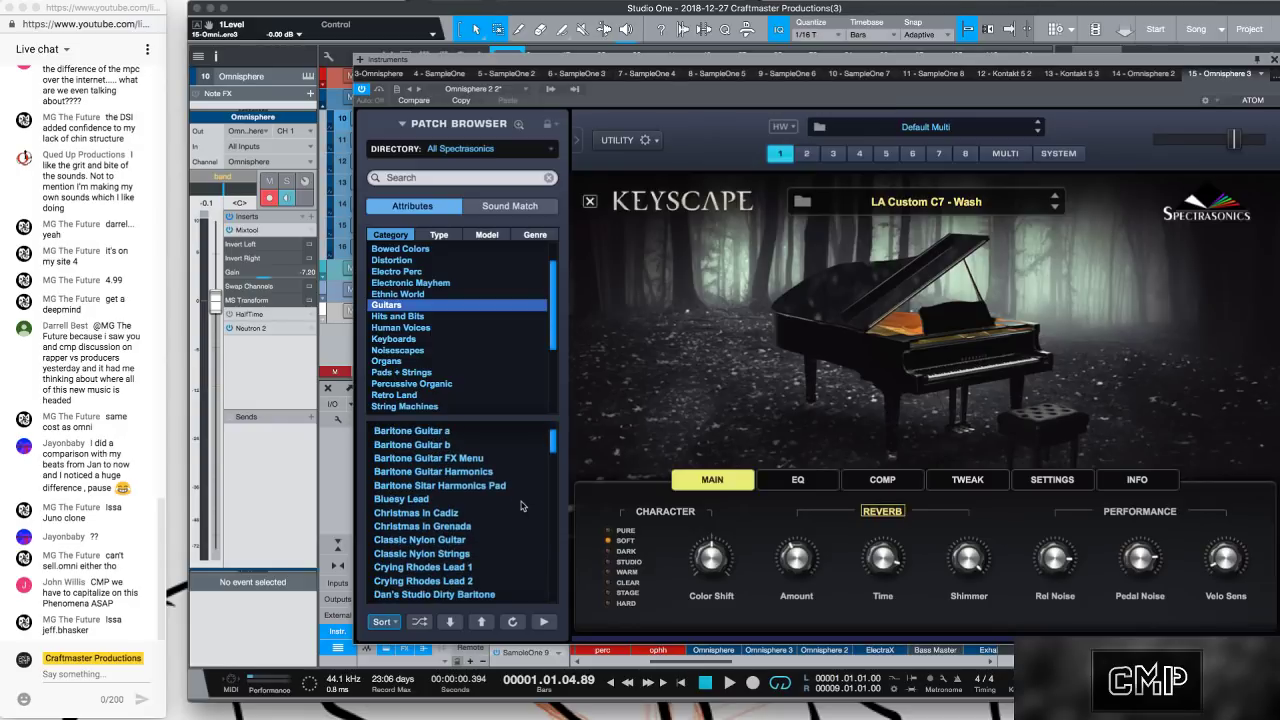
scroll(520, 506, down, 2)
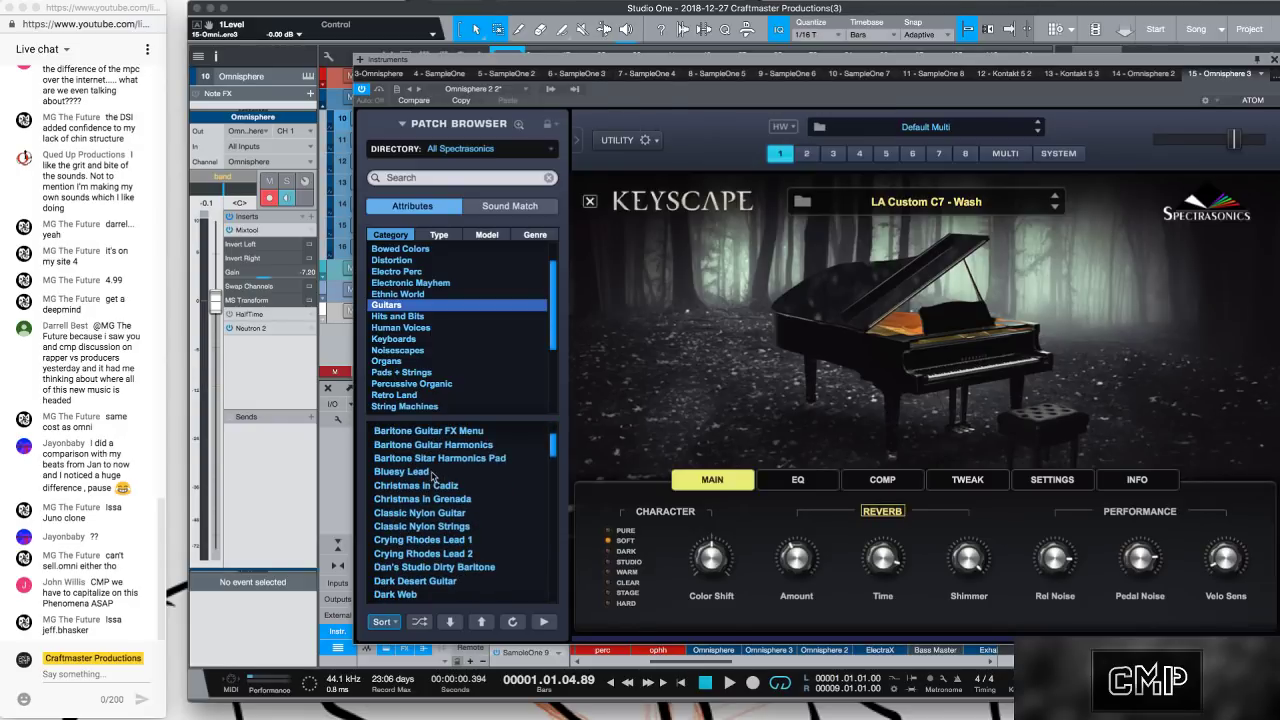
click(433, 474)
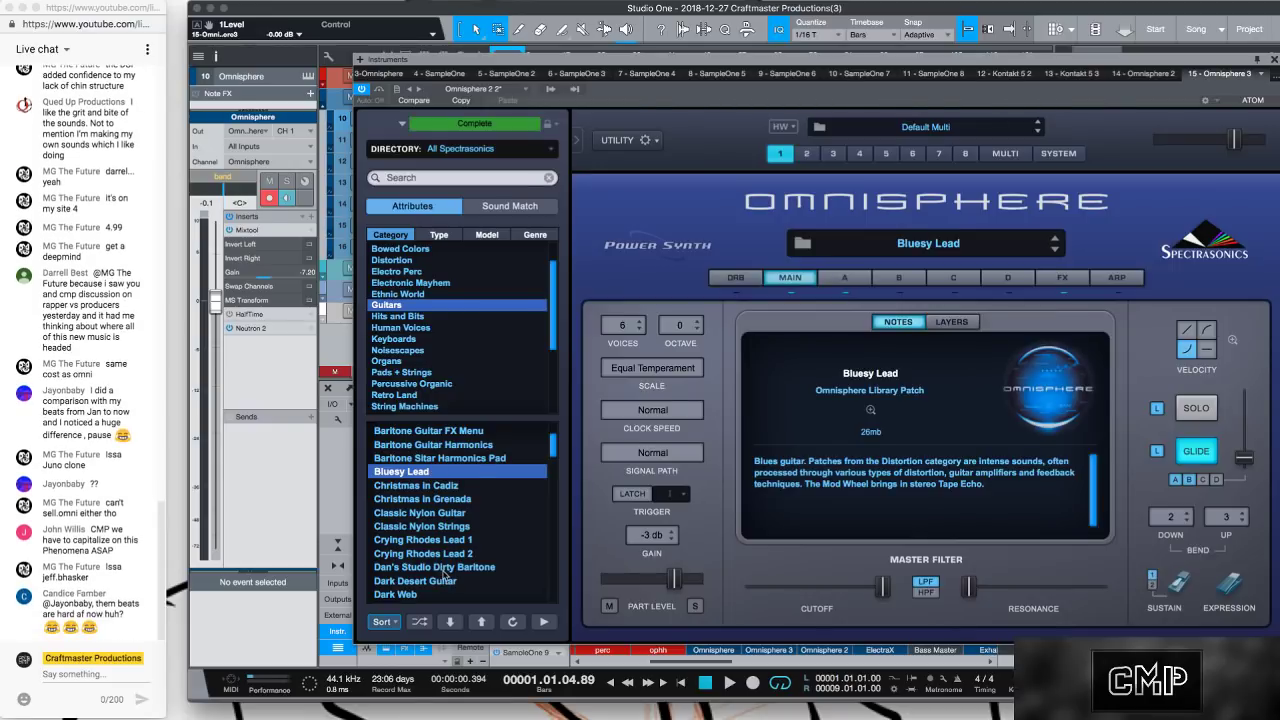
click(430, 474)
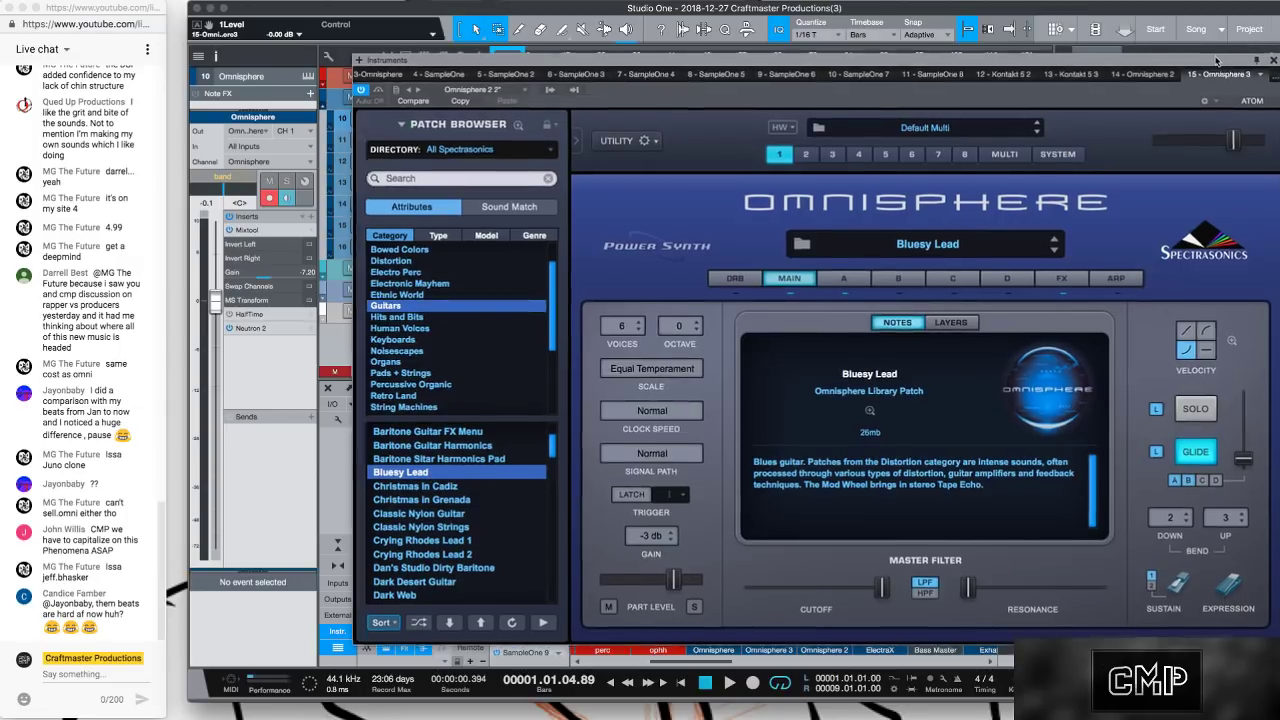
drag(1230, 60, 1127, 58)
click(1172, 58)
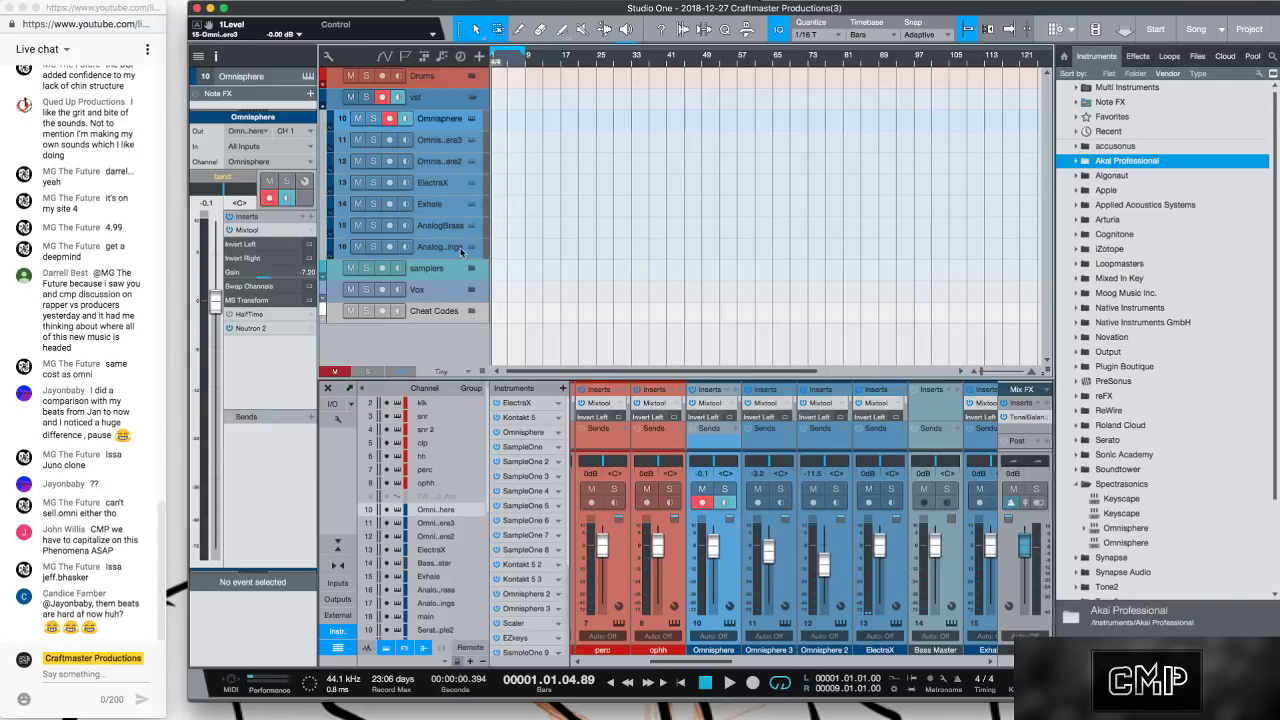
Open the Analog Strings track's Kontakt instrument, lower its shape macro to about 47%, and close the instrument.
click(463, 250)
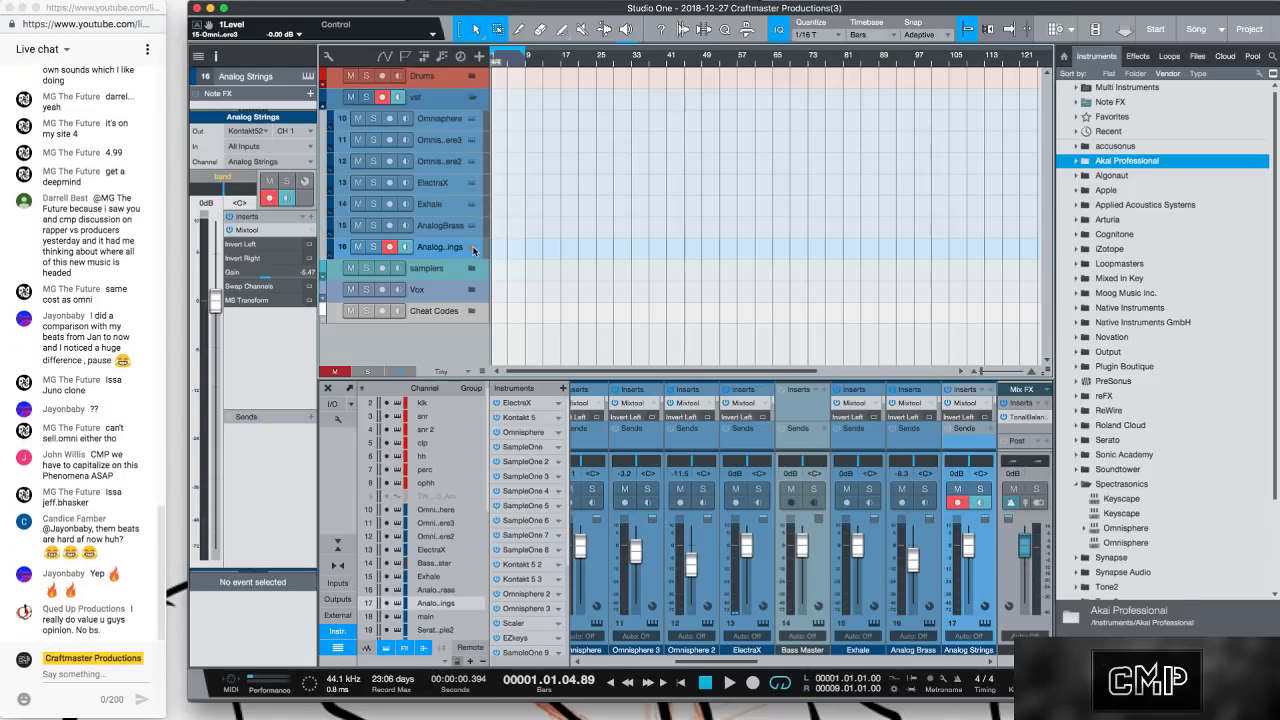
click(473, 248)
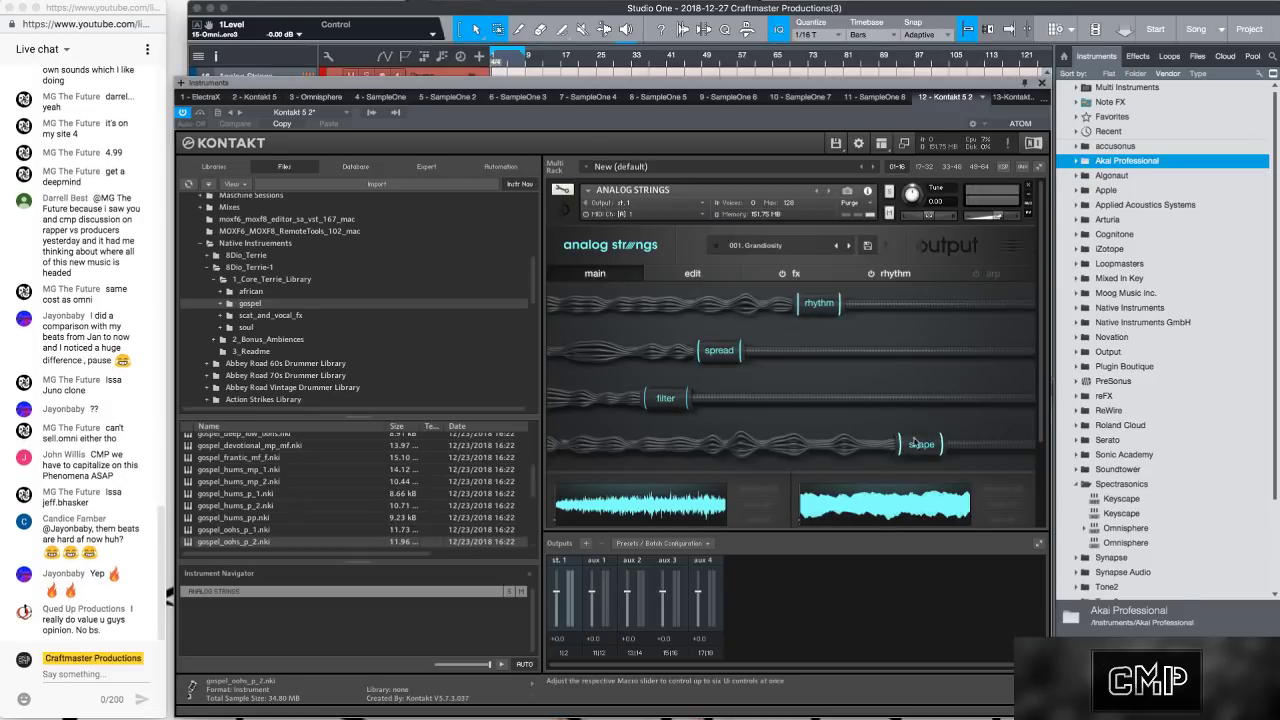
drag(918, 444, 756, 451)
drag(758, 449, 789, 455)
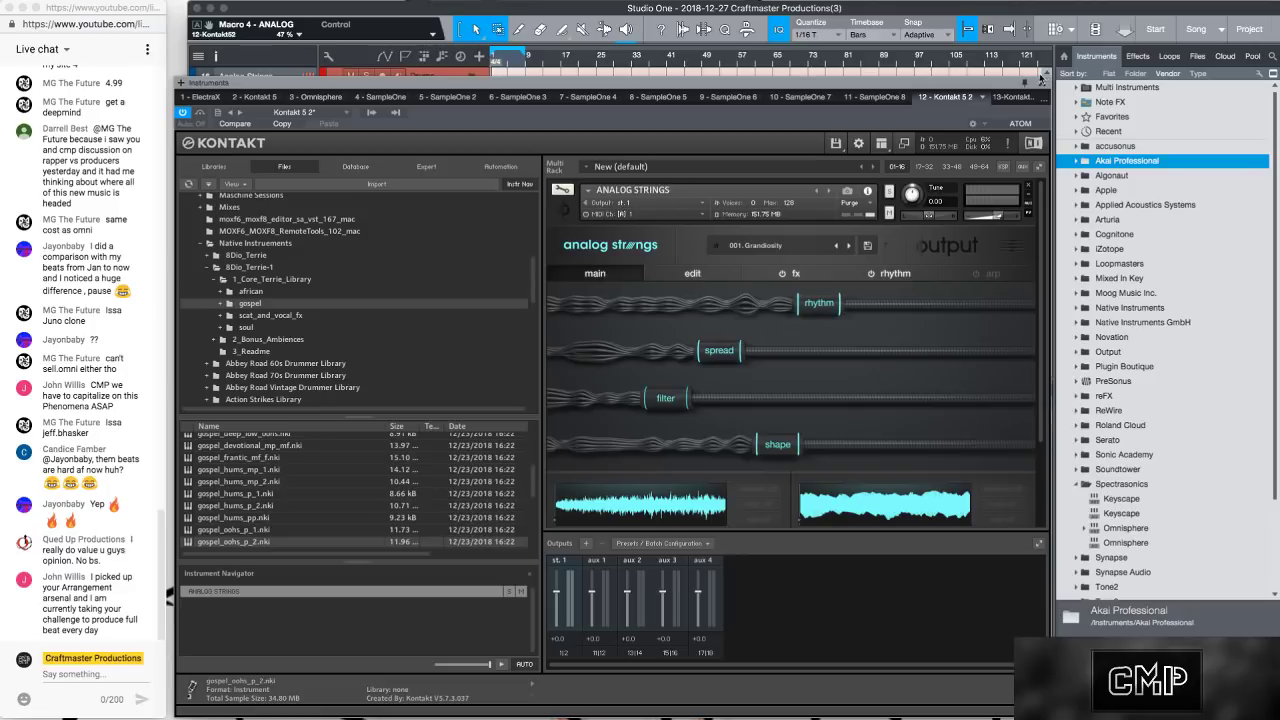
click(1041, 83)
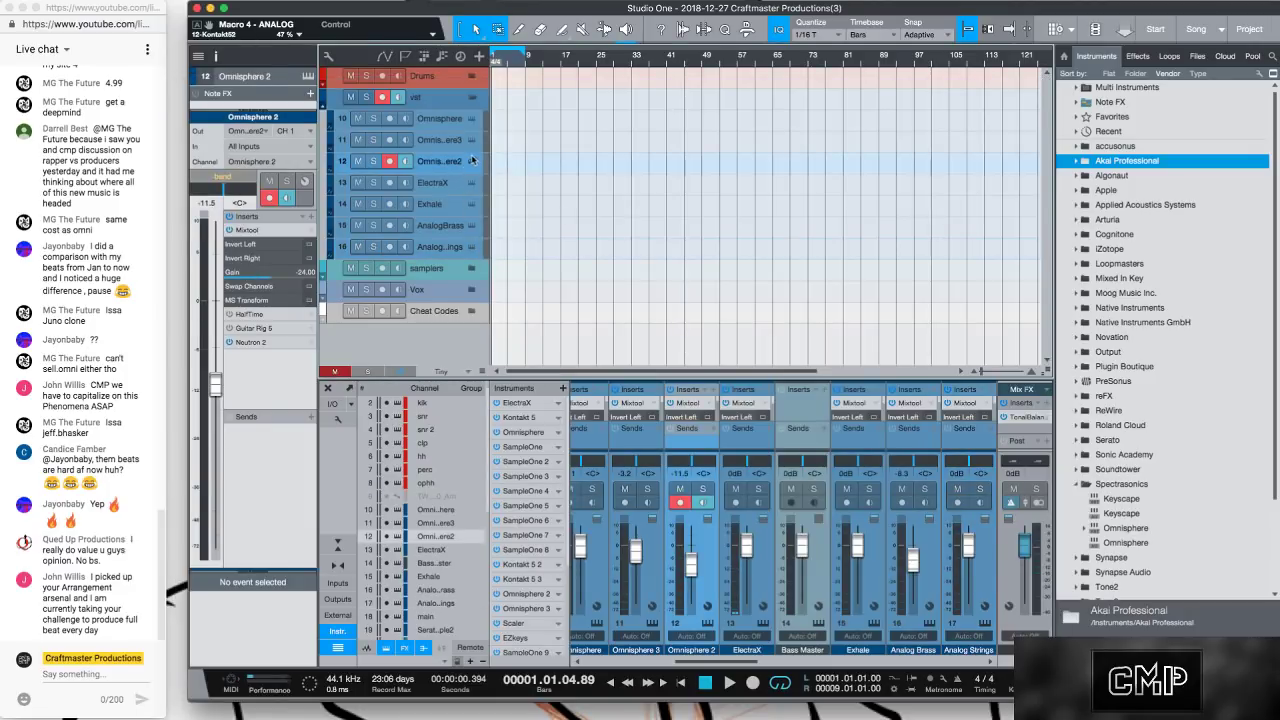
Open the Omnisphere 2 instrument on track 12 to check its loaded patch, and close it.
click(471, 161)
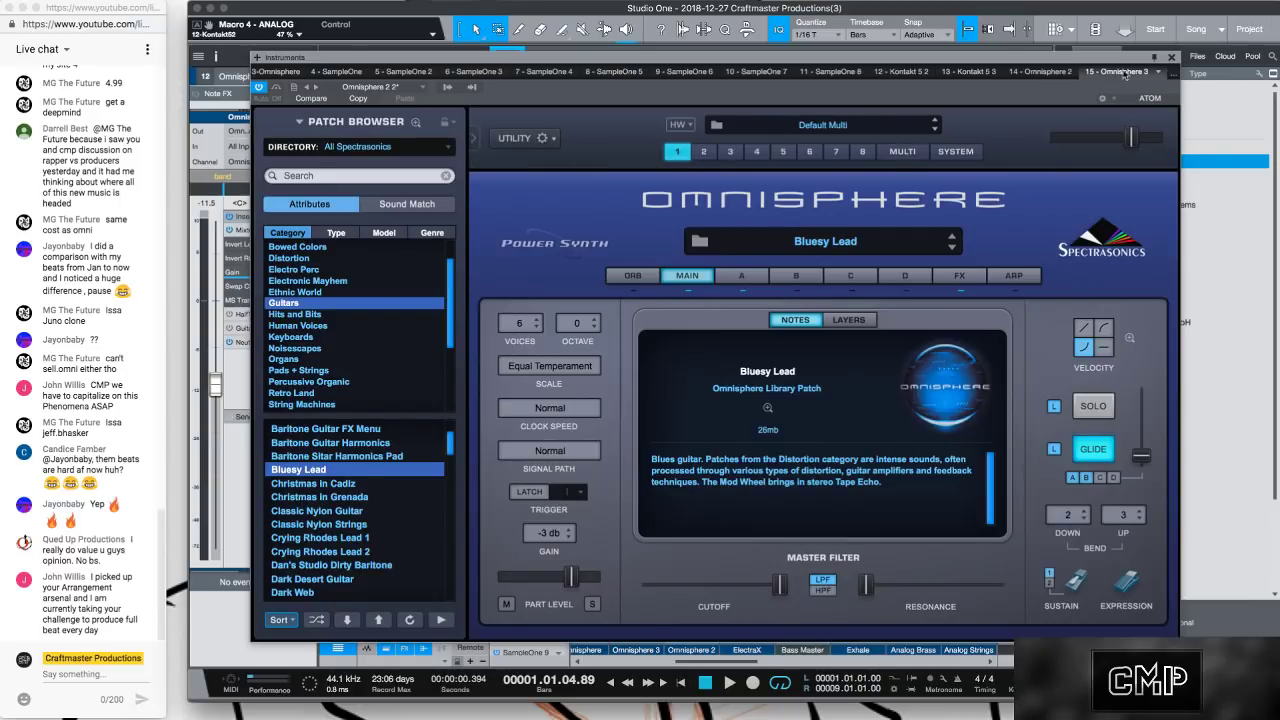
click(1172, 57)
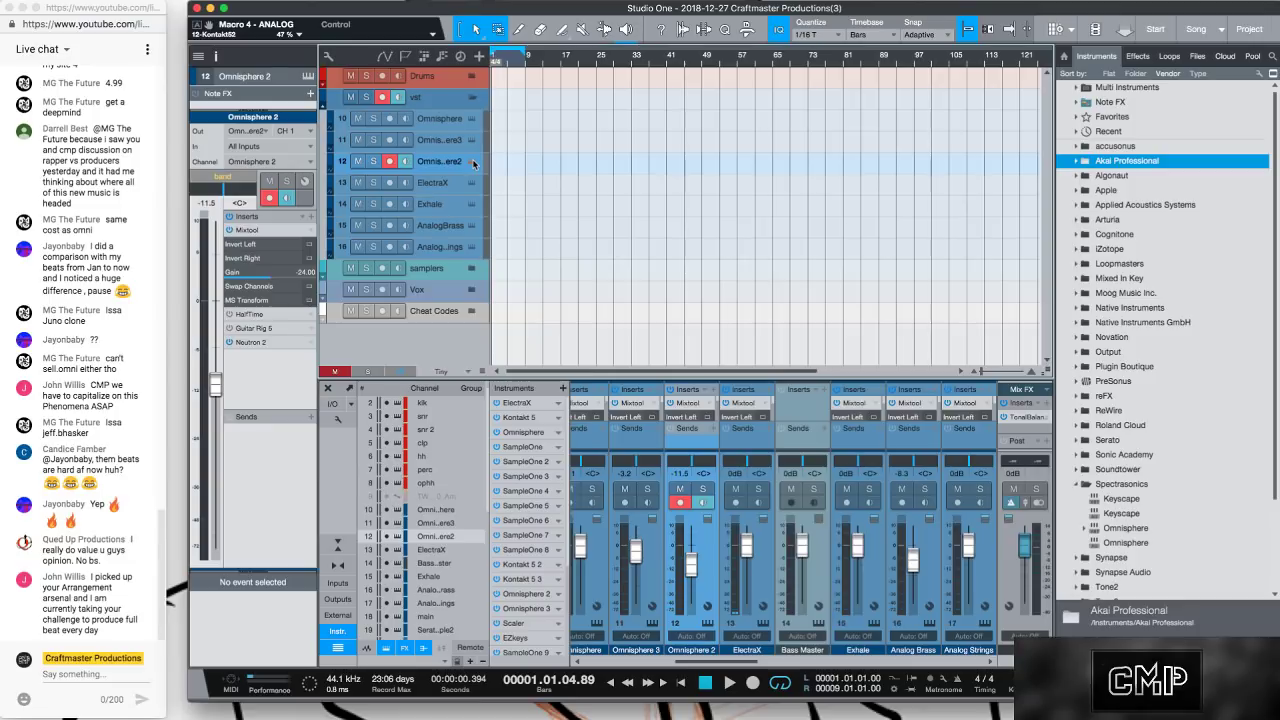
click(473, 163)
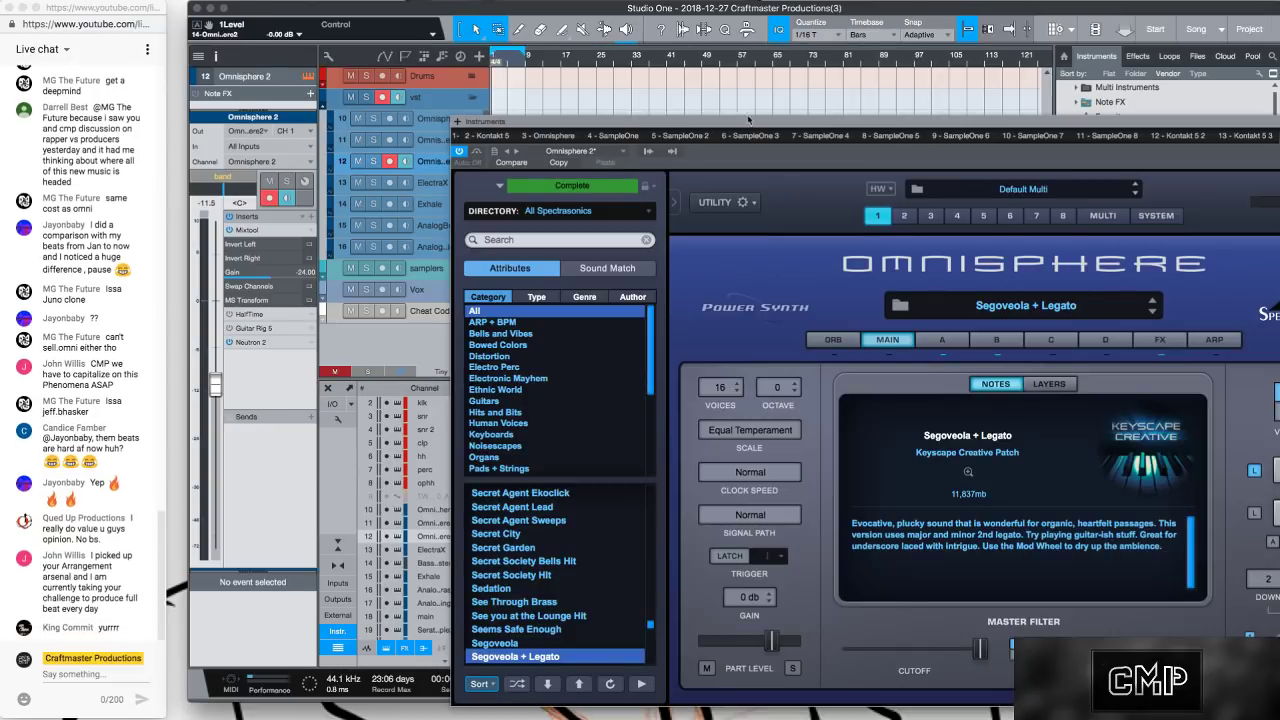
drag(838, 126, 578, 92)
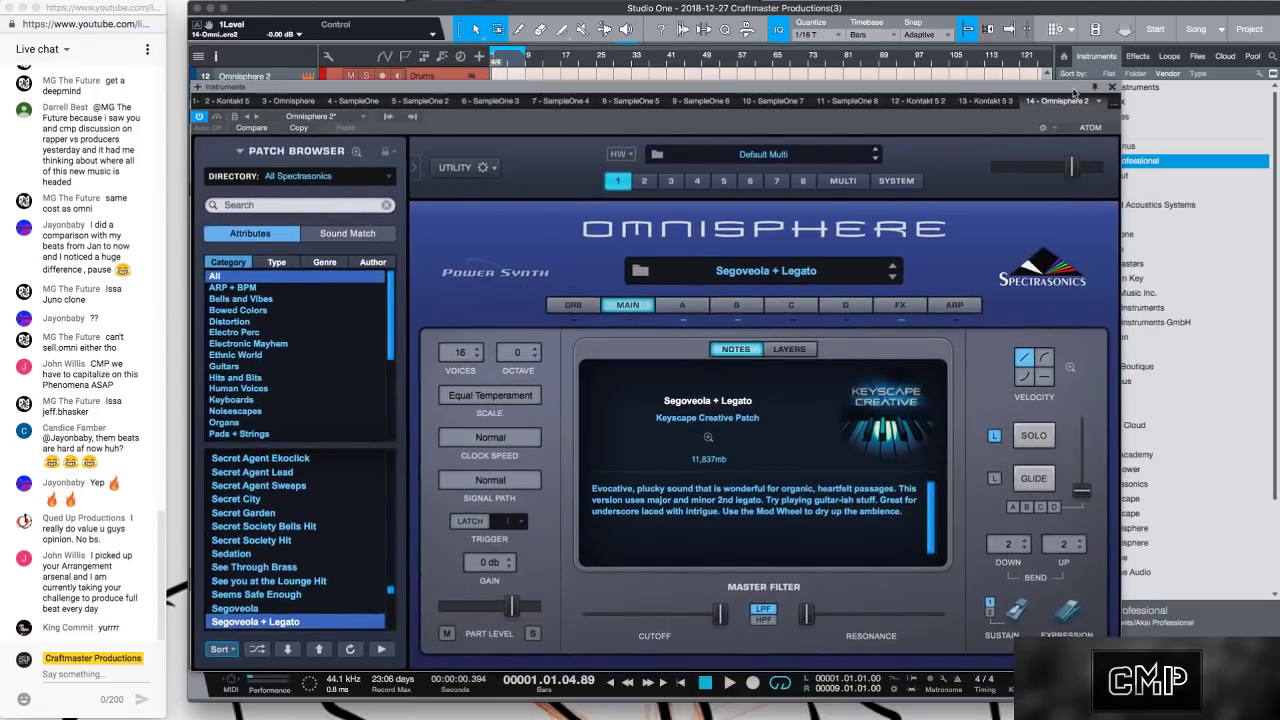
click(1113, 89)
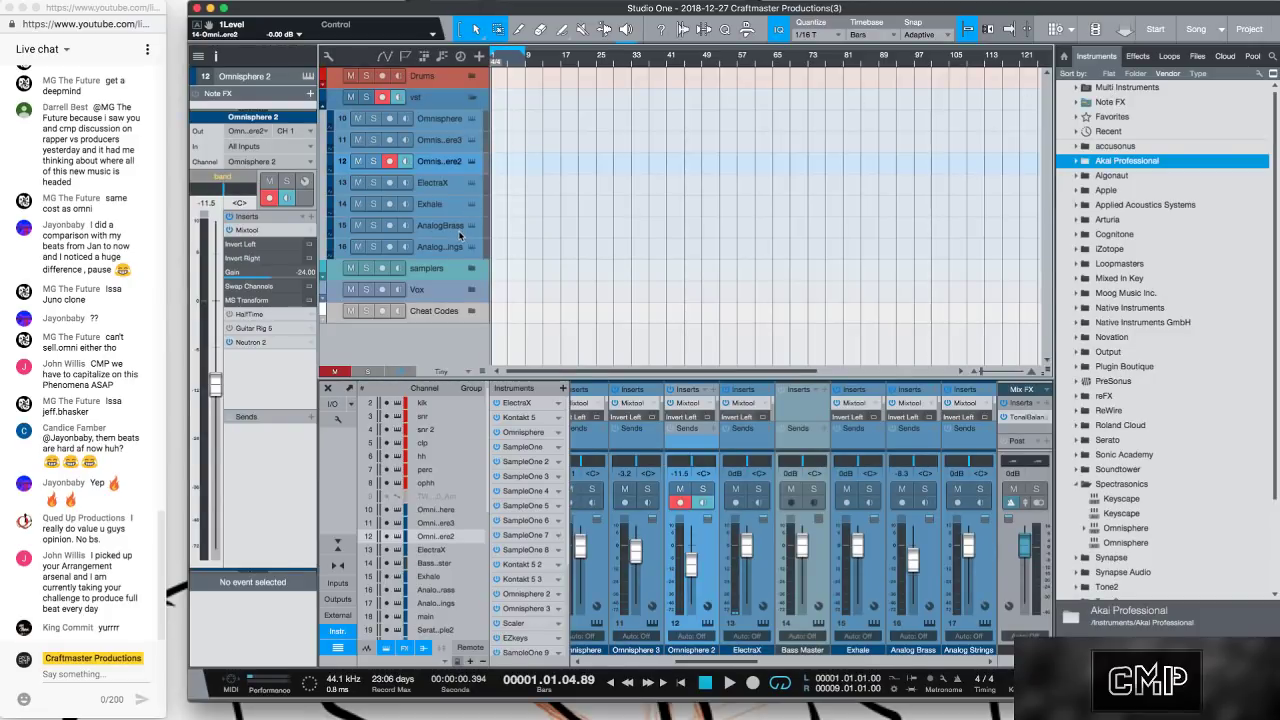
Move the Analog Strings track up to sit directly above the ElectraX track.
click(459, 228)
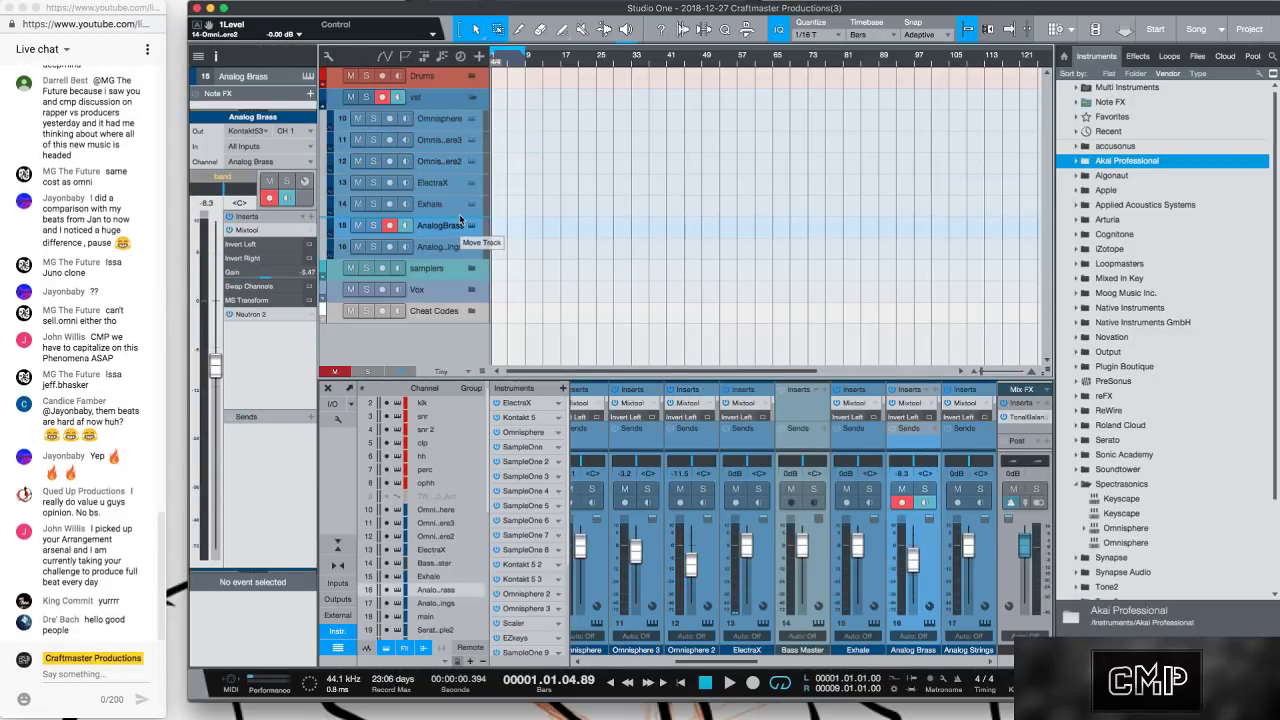
click(457, 250)
drag(457, 254, 465, 182)
Open and close the instruments on tracks 10 to 13 in turn to check their loaded patches.
click(471, 119)
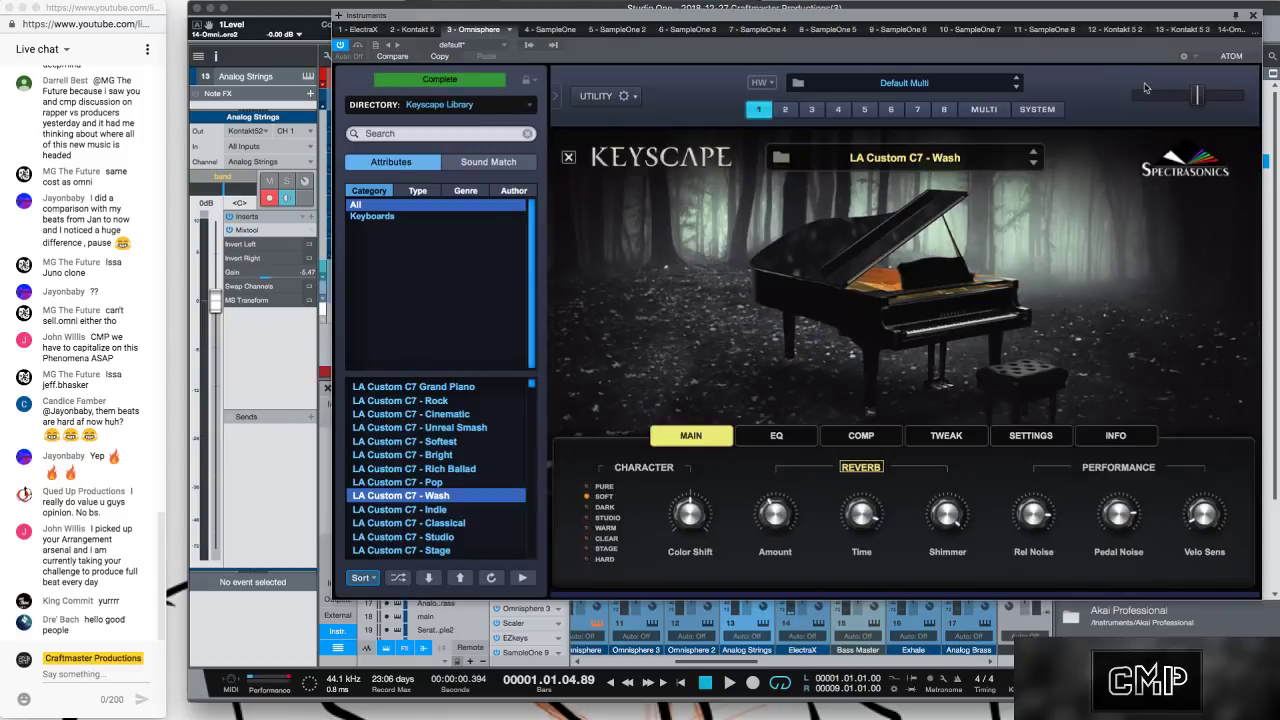
click(1250, 16)
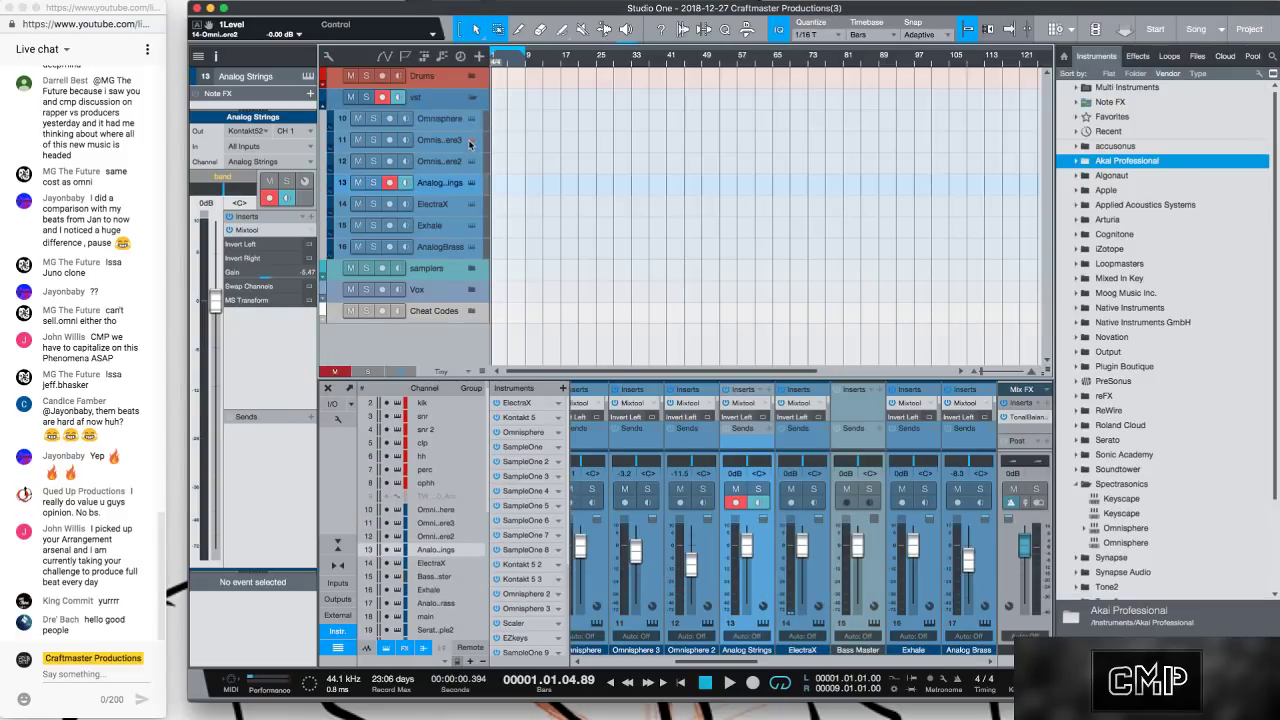
click(472, 145)
click(1172, 57)
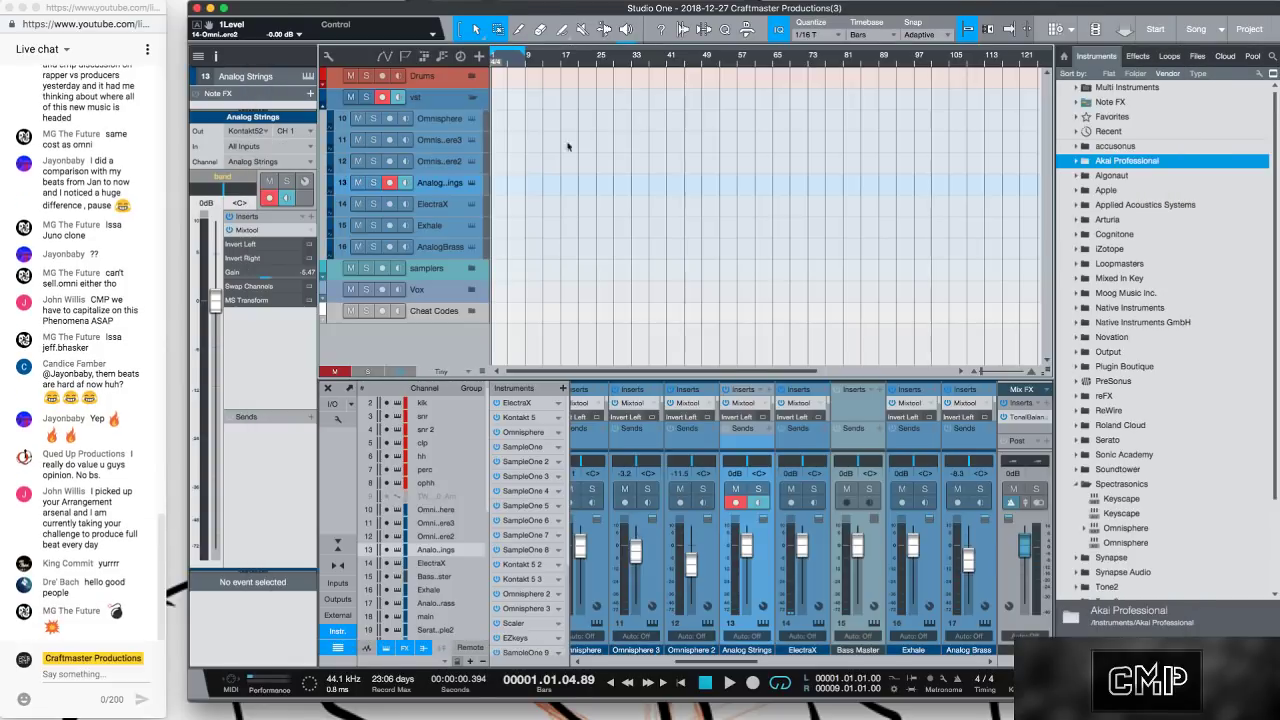
click(472, 162)
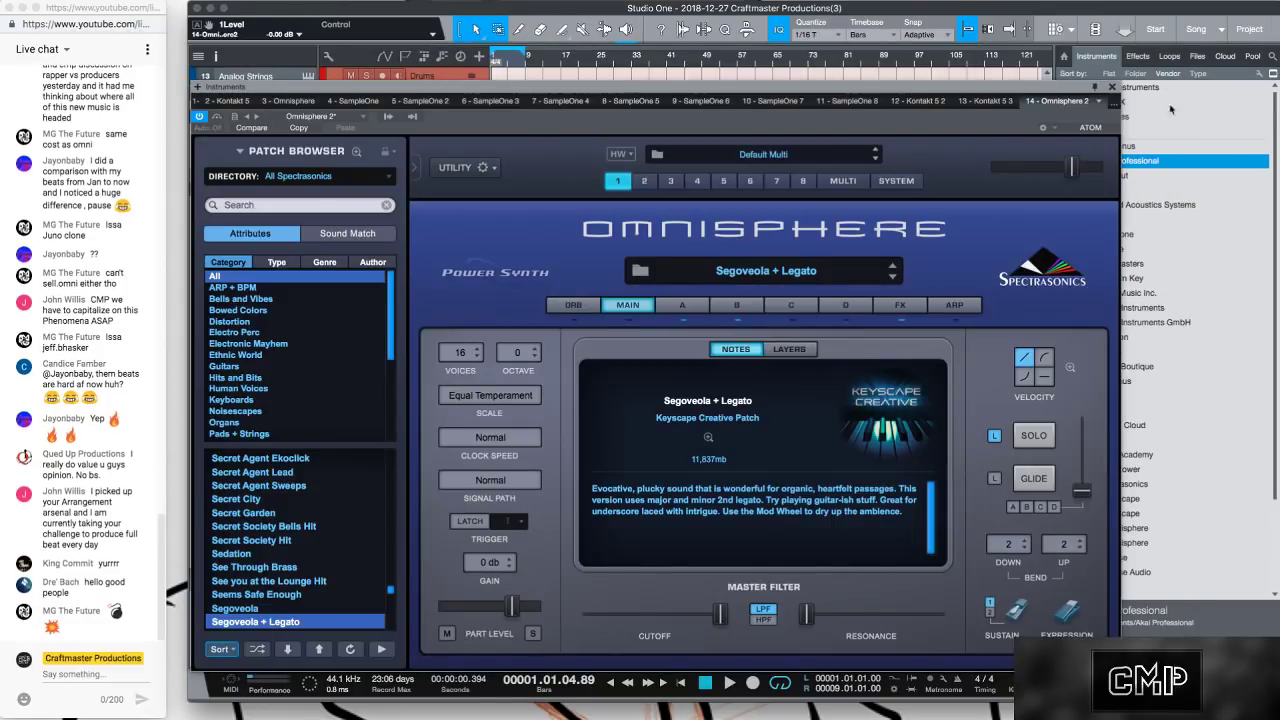
click(1112, 87)
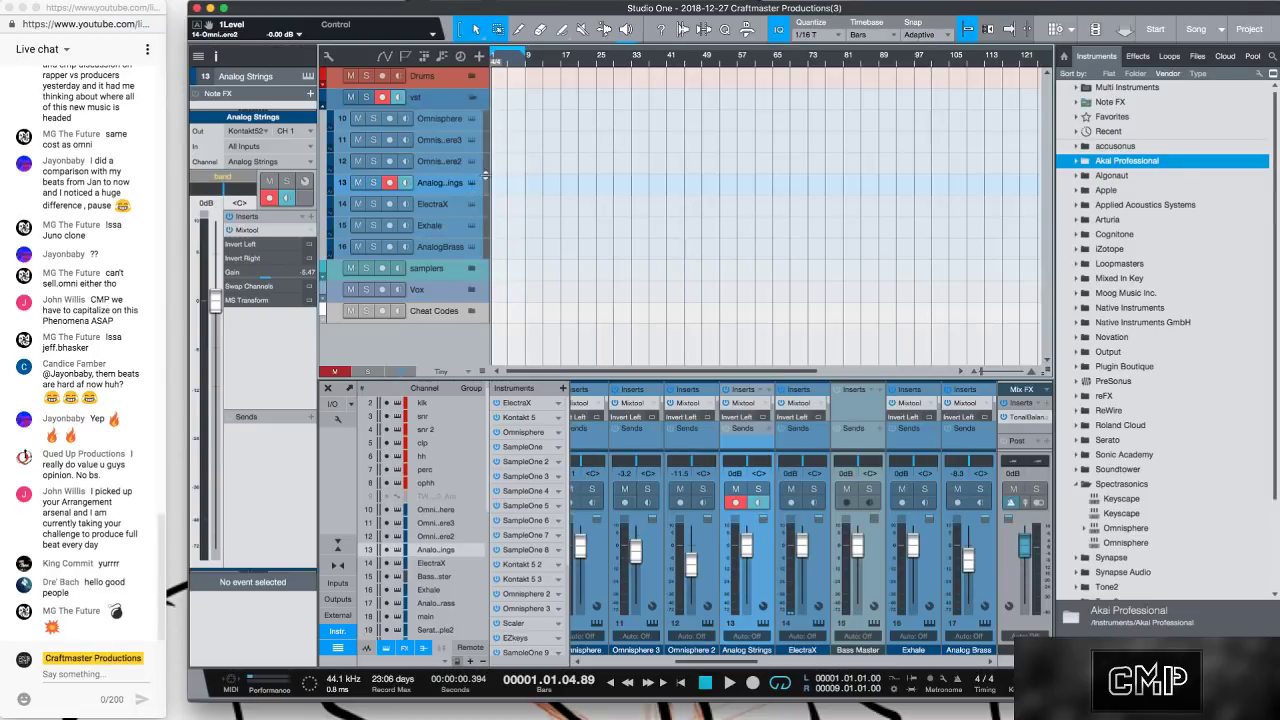
click(472, 186)
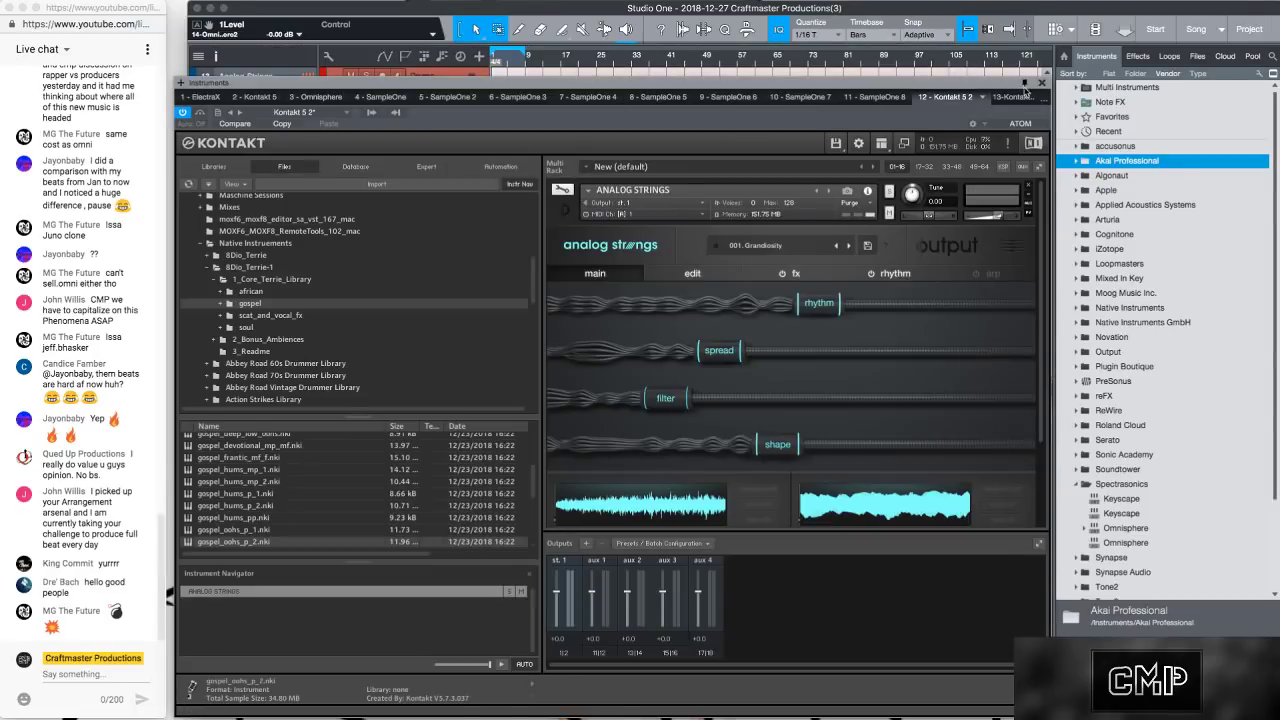
click(1043, 88)
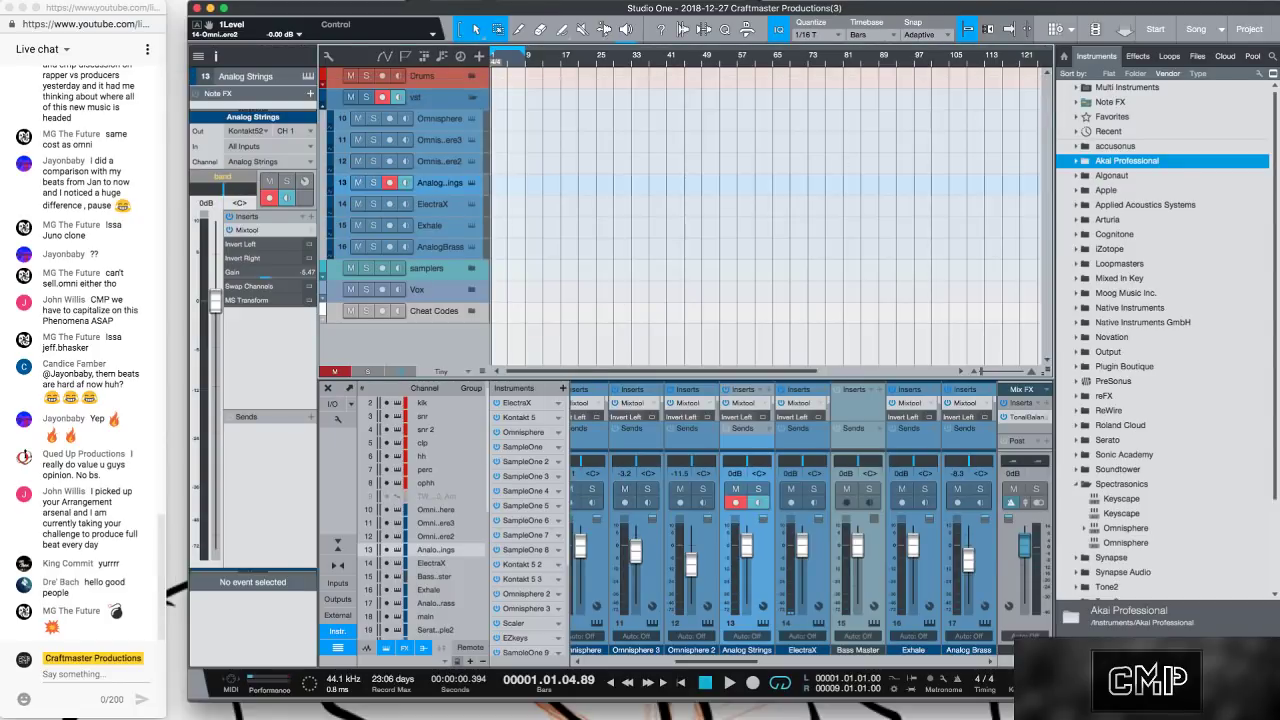
Browse the PC Drive location in the file browser, collapse its Drums folder, and dismiss the desktop notification.
click(1200, 60)
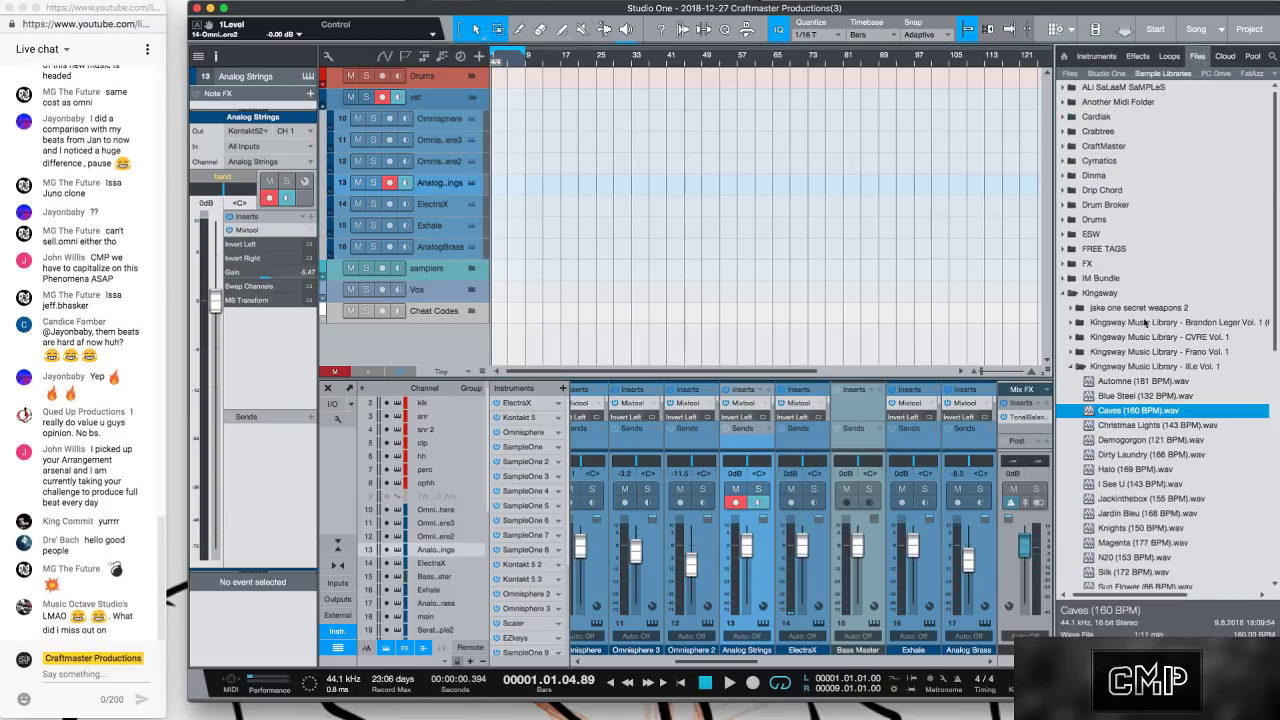
click(1276, 77)
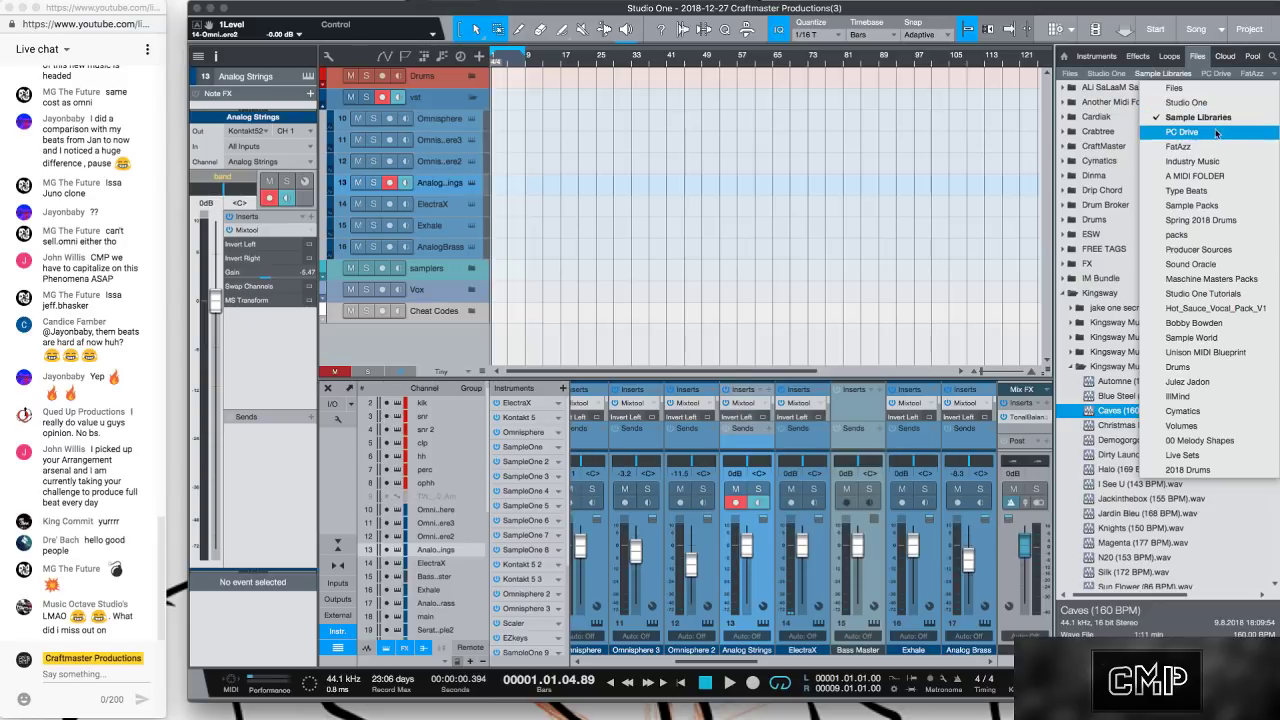
click(1160, 132)
click(1075, 264)
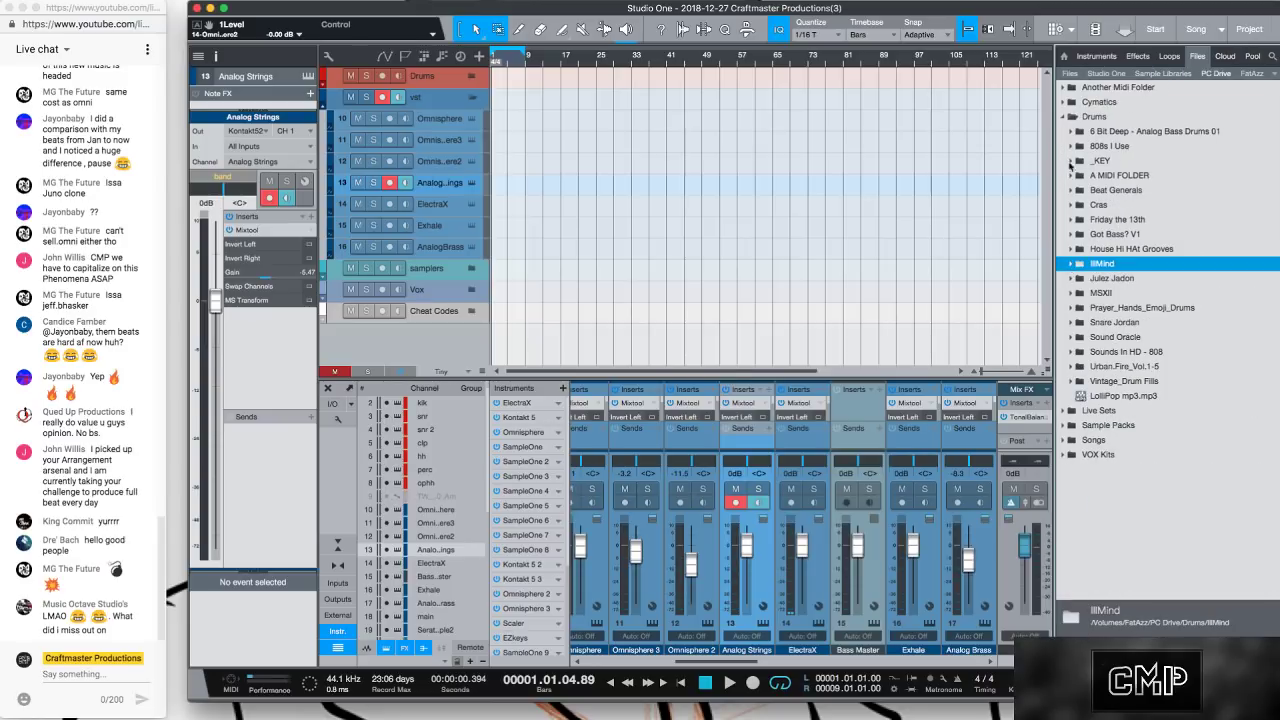
click(1064, 118)
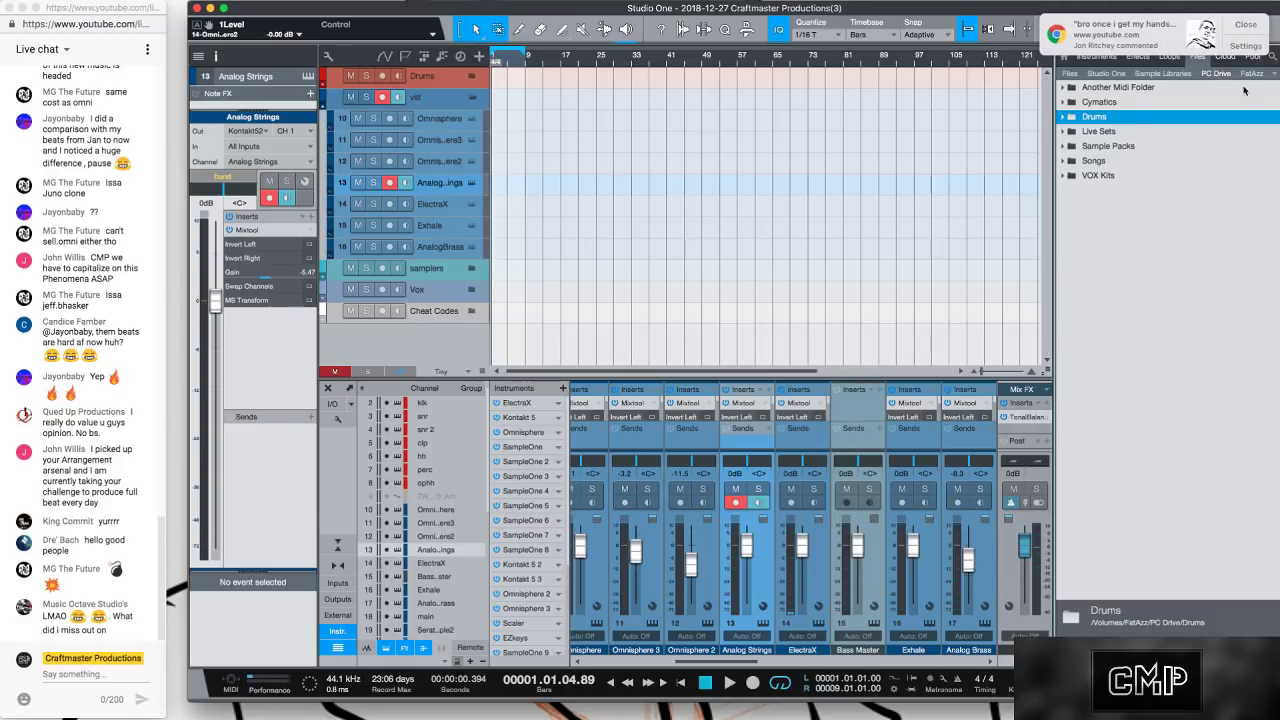
click(1239, 27)
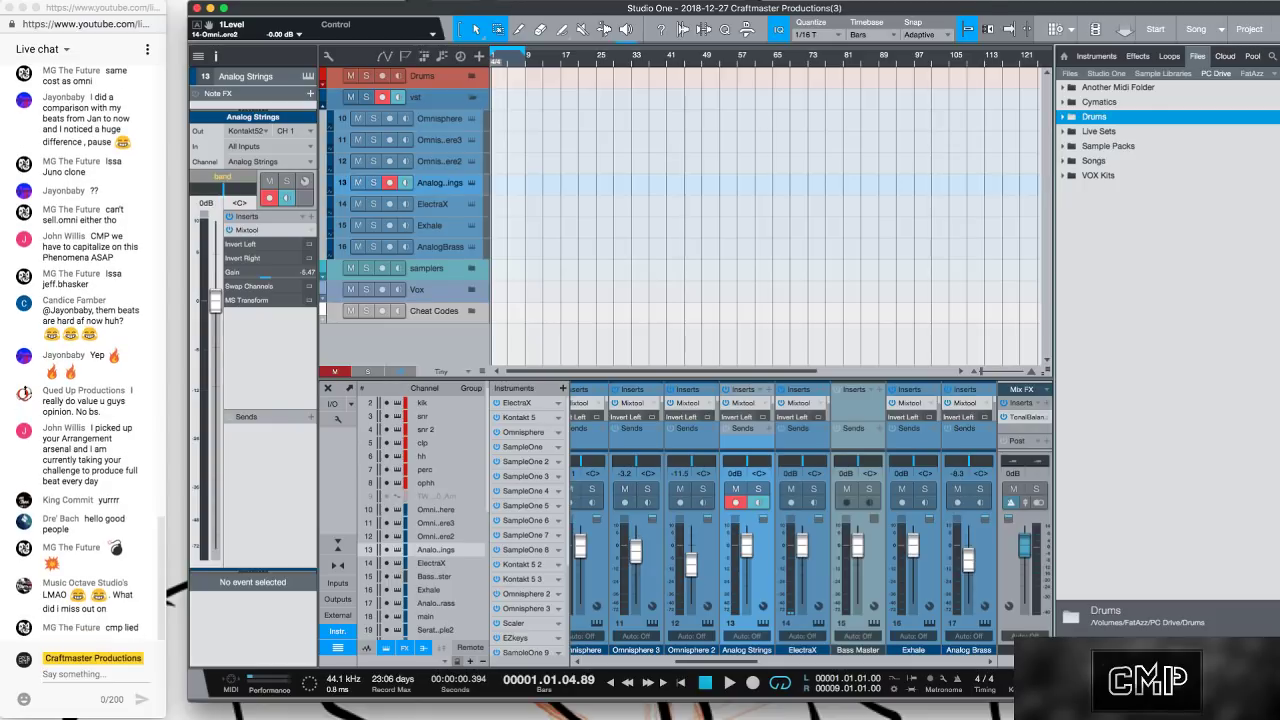
Open a new browser tab from the Industry Music folder on the FatAzz volume.
click(1275, 74)
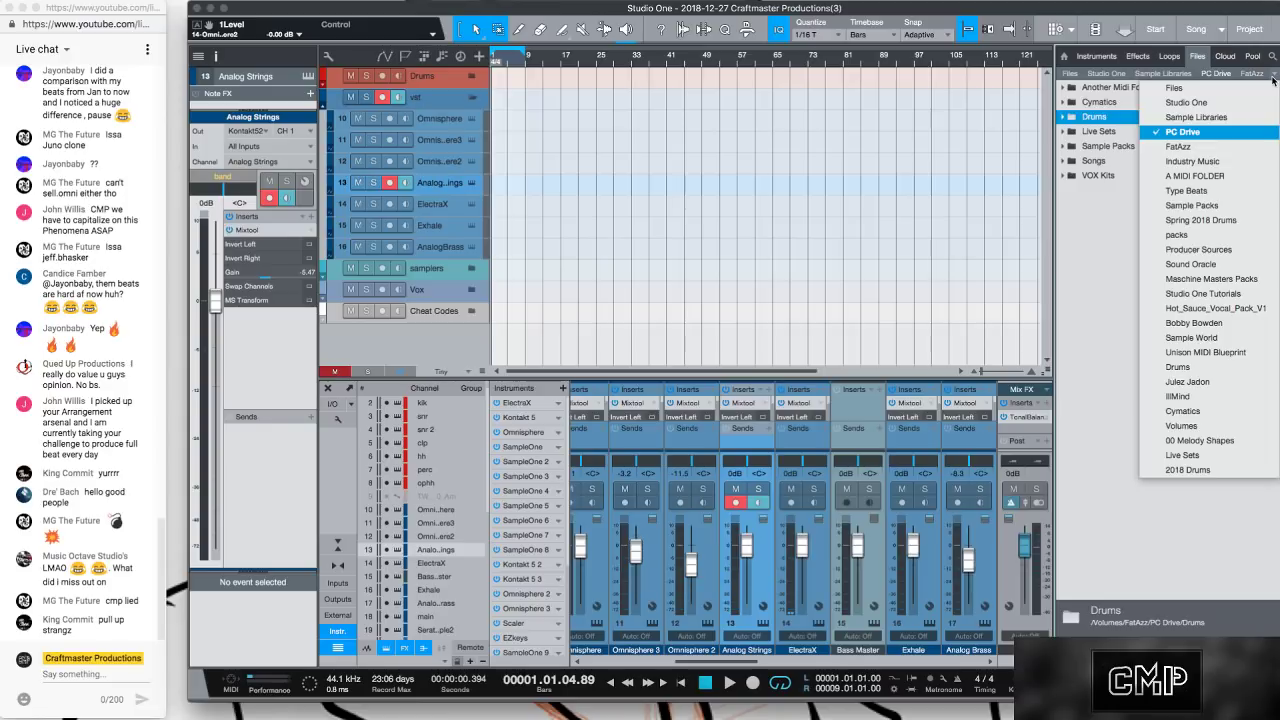
click(1230, 163)
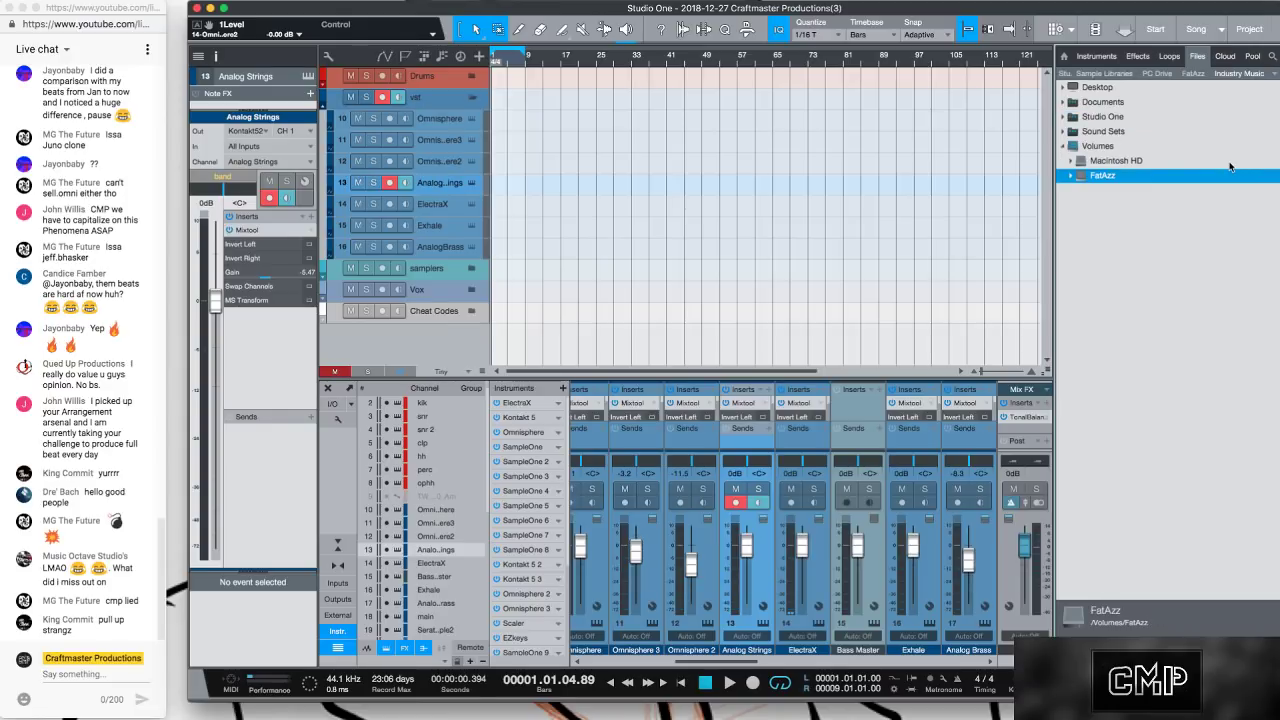
click(1071, 176)
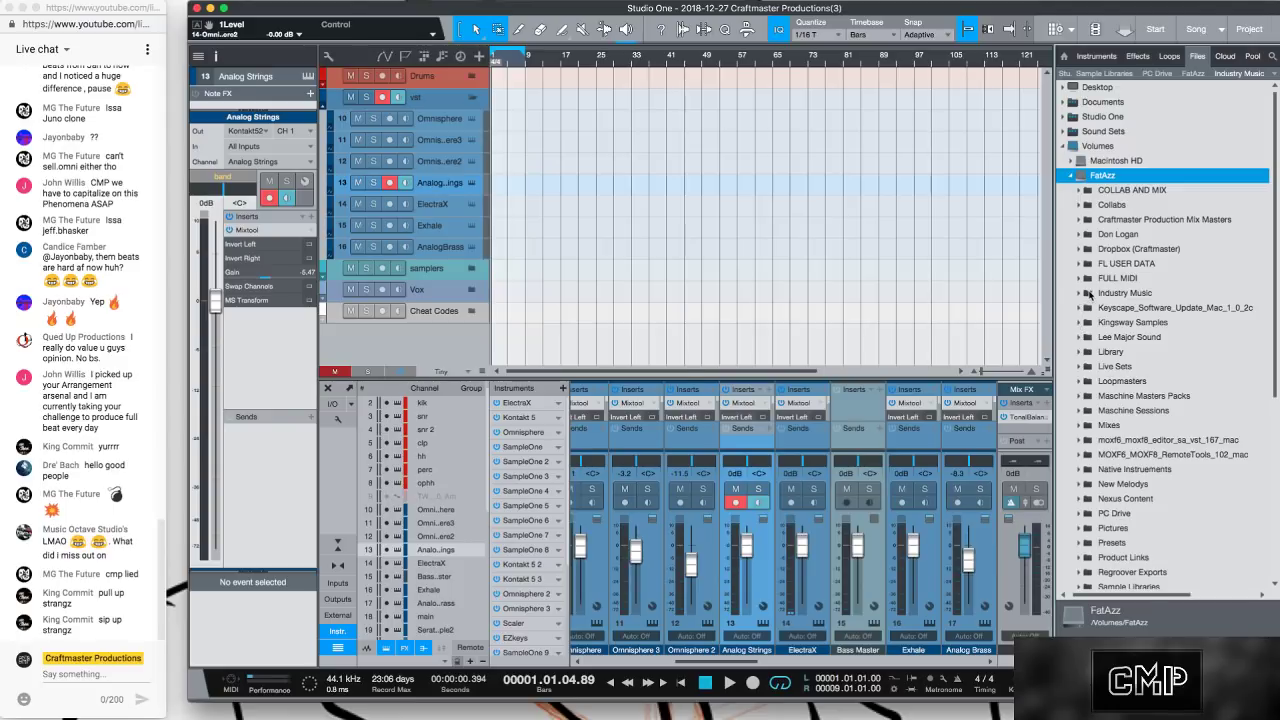
right_click(1088, 293)
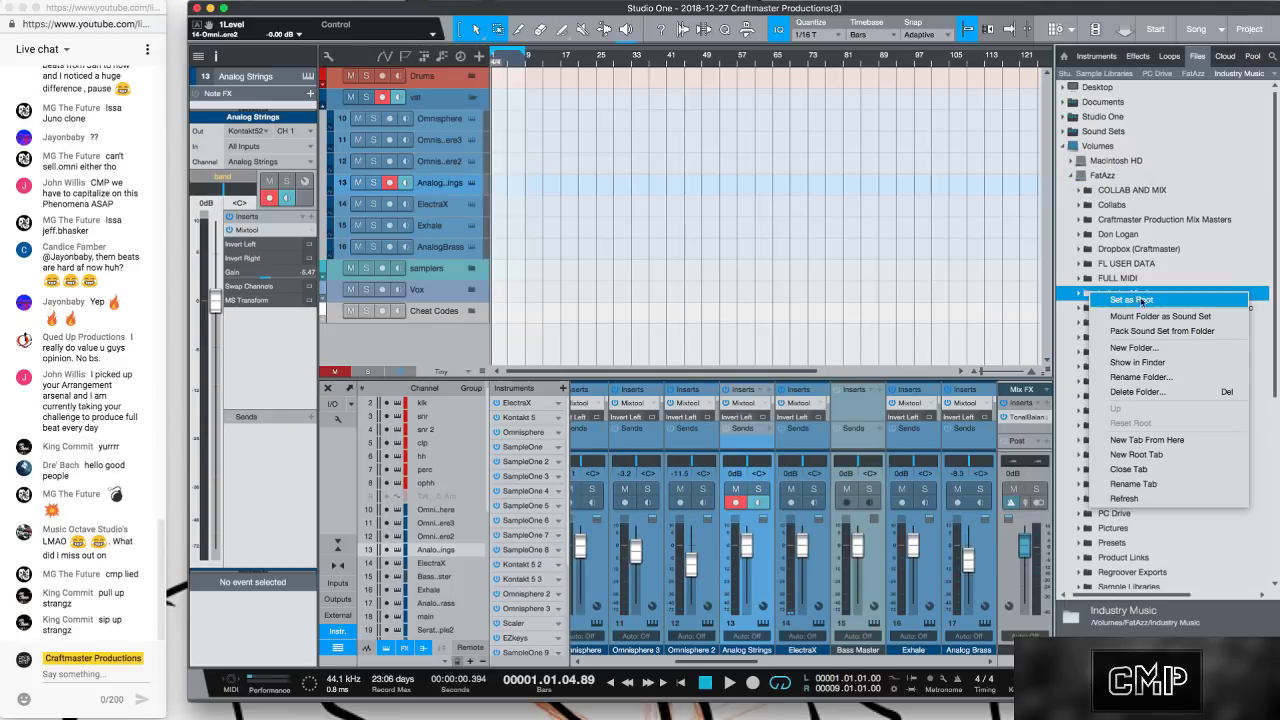
click(1176, 441)
scroll(1125, 368, down, 5)
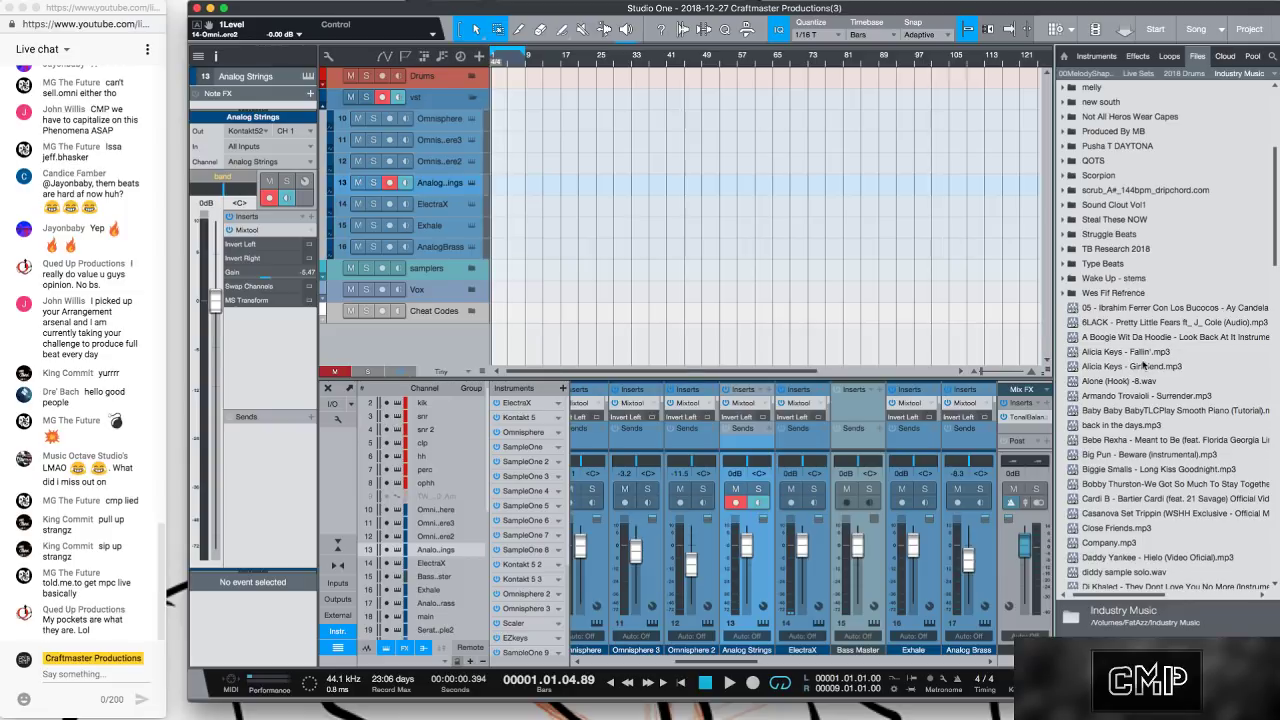
Add Armando Trovaioli - Surrender.mp3 as a new audio track starting at bar 1, and enlarge the track height to Large.
drag(1125, 396, 510, 342)
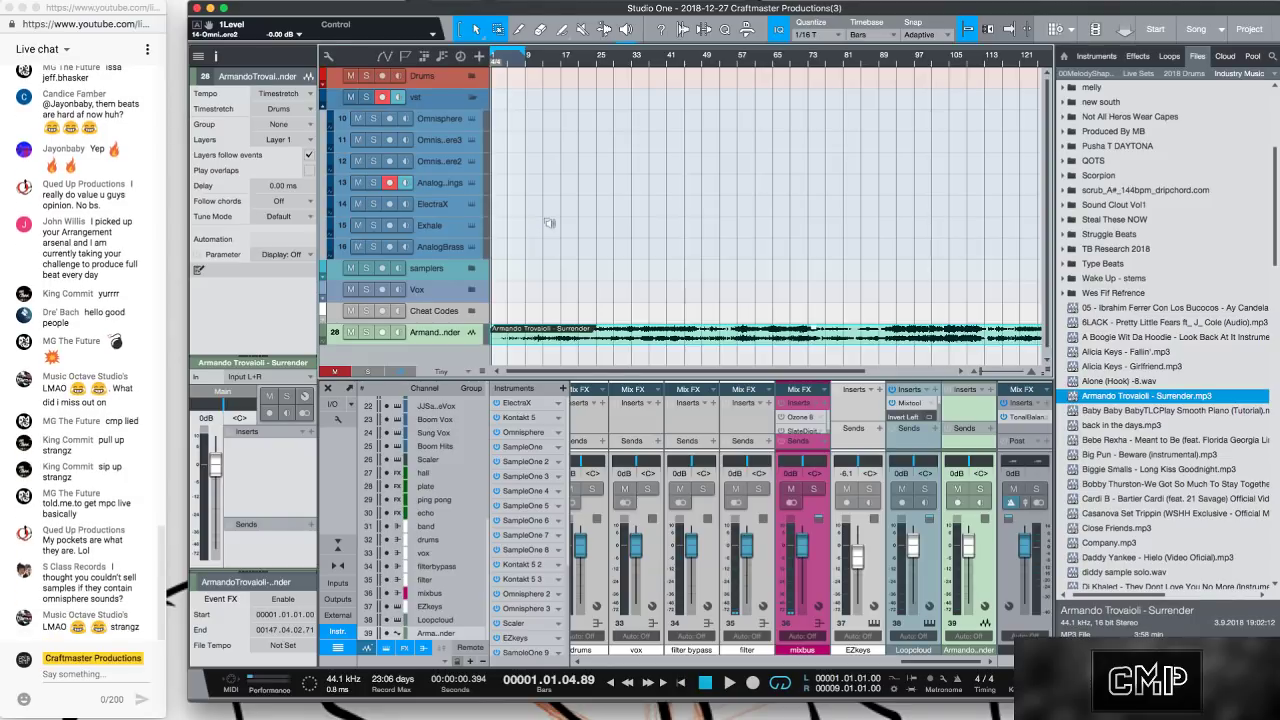
key(shift+e)
key(shift+e)
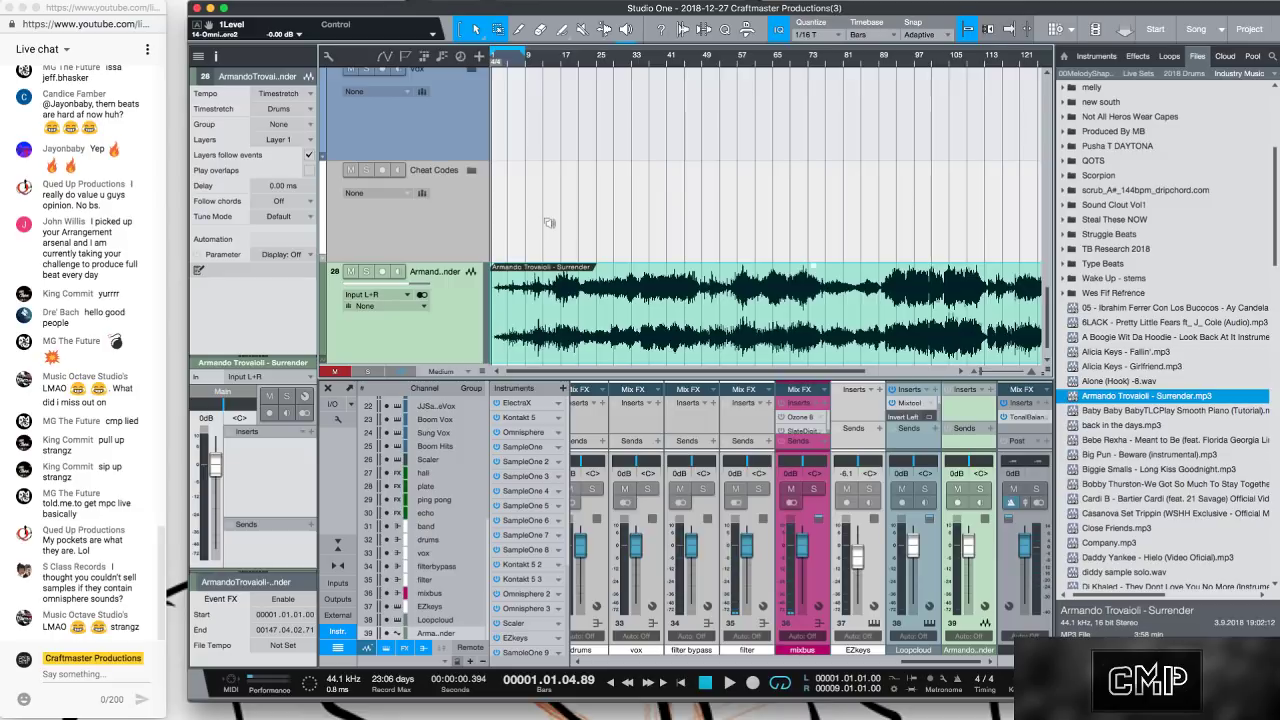
key(shift+e)
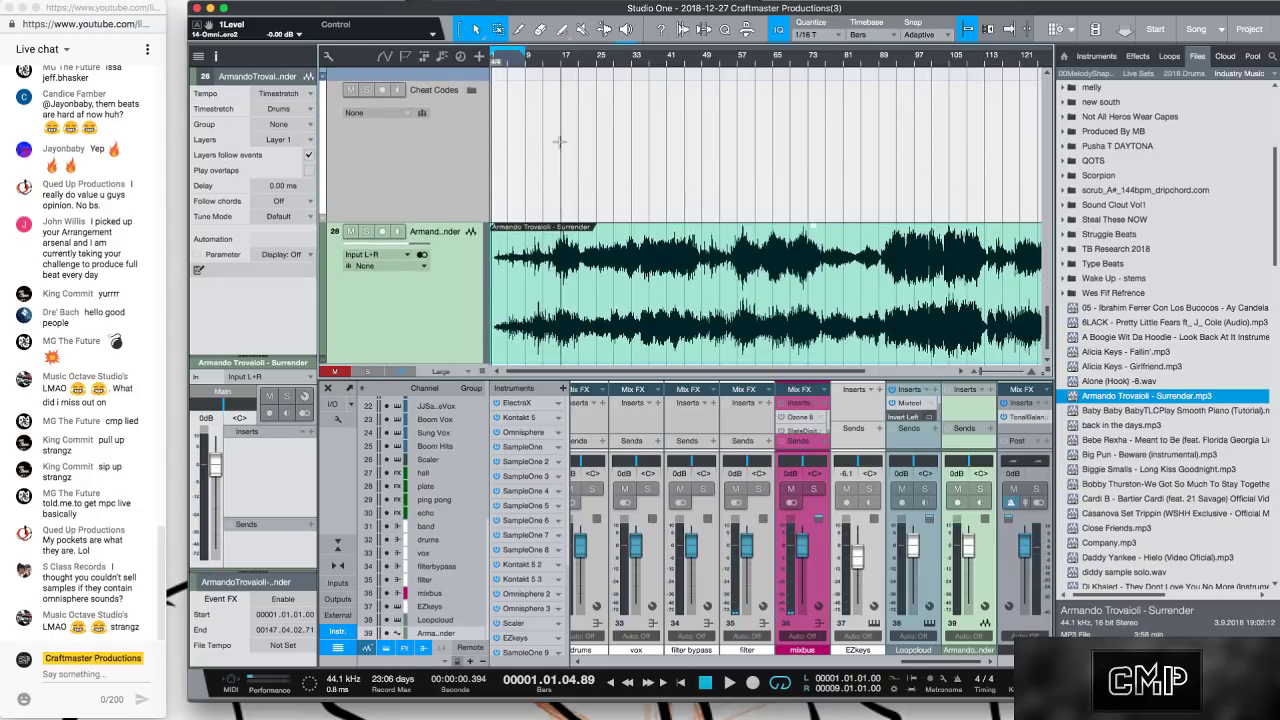
Trim the silence from the start of the Surrender audio event and move the event back to bar 1.
drag(515, 67, 512, 375)
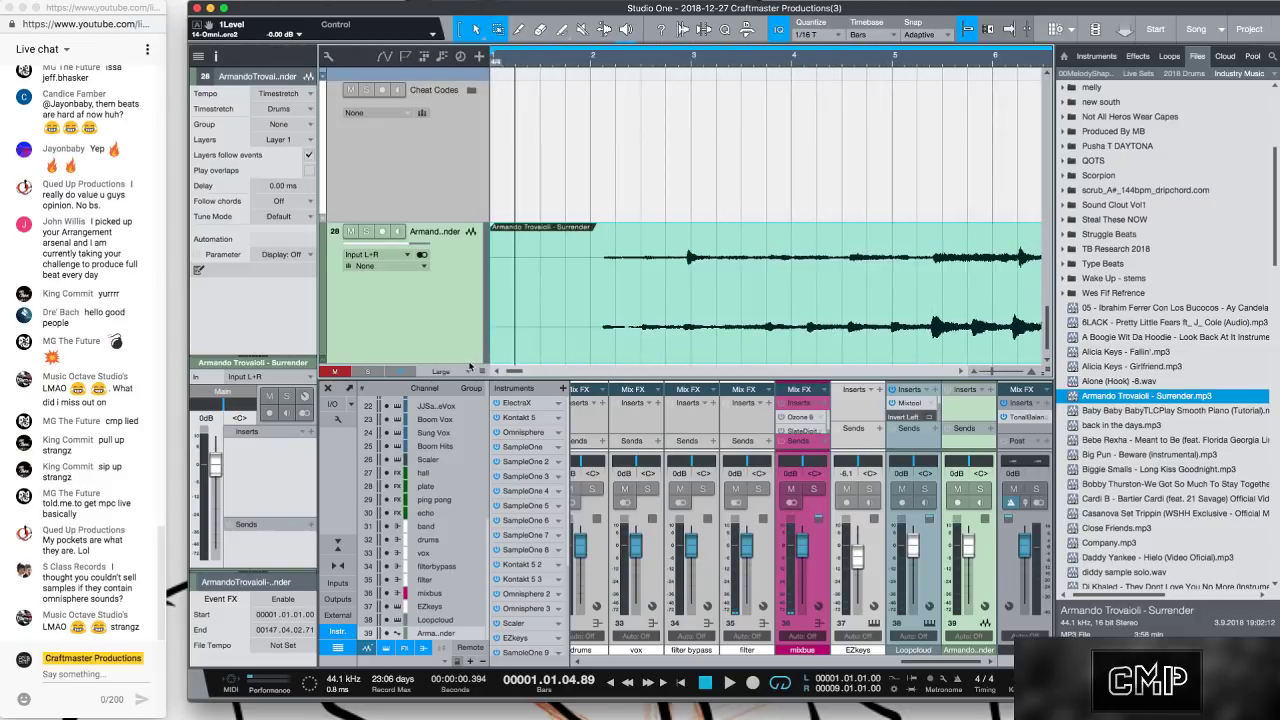
drag(547, 281, 599, 266)
drag(612, 66, 614, 101)
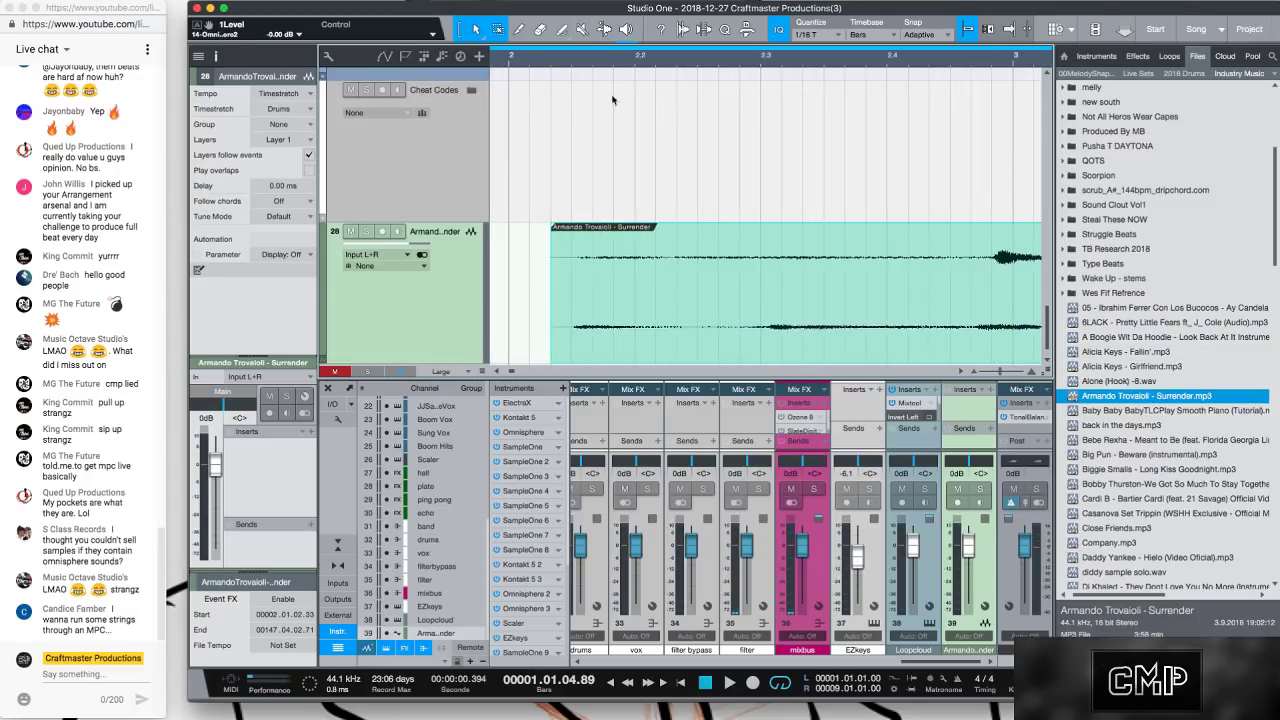
drag(545, 300, 573, 302)
drag(585, 76, 585, 105)
drag(568, 291, 629, 284)
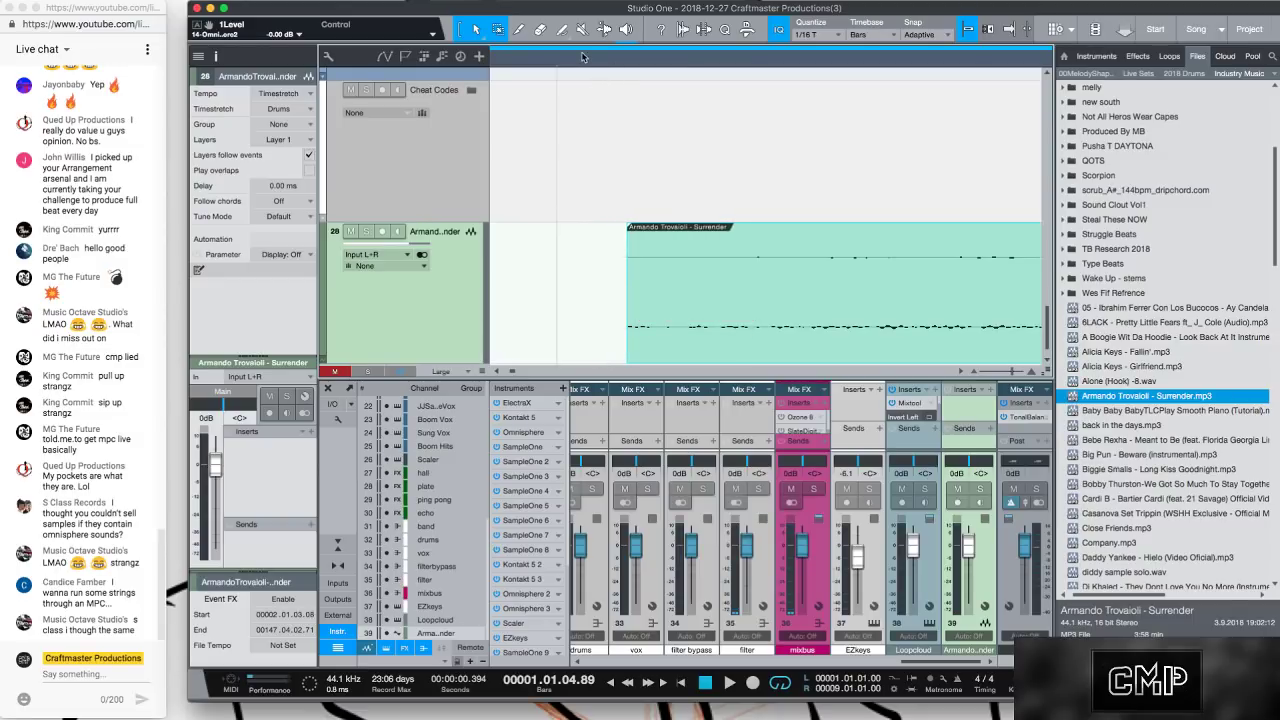
drag(585, 62, 588, 95)
drag(660, 70, 604, 32)
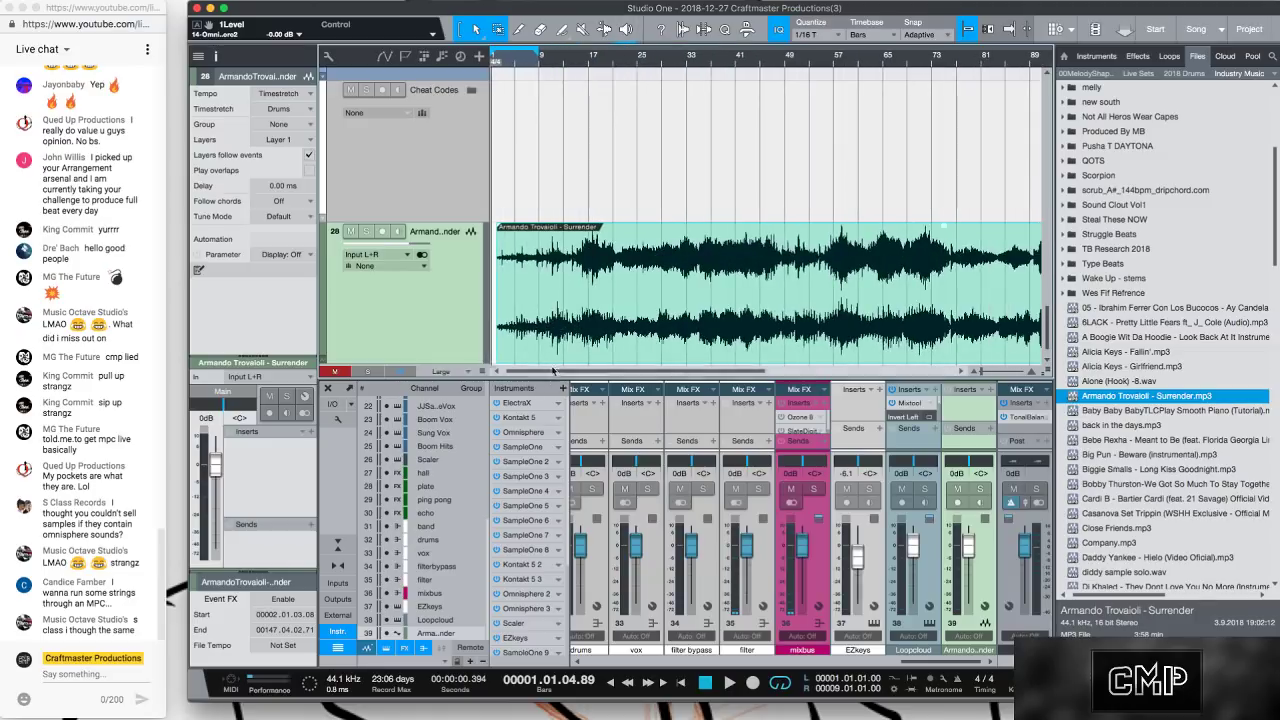
drag(560, 318, 552, 319)
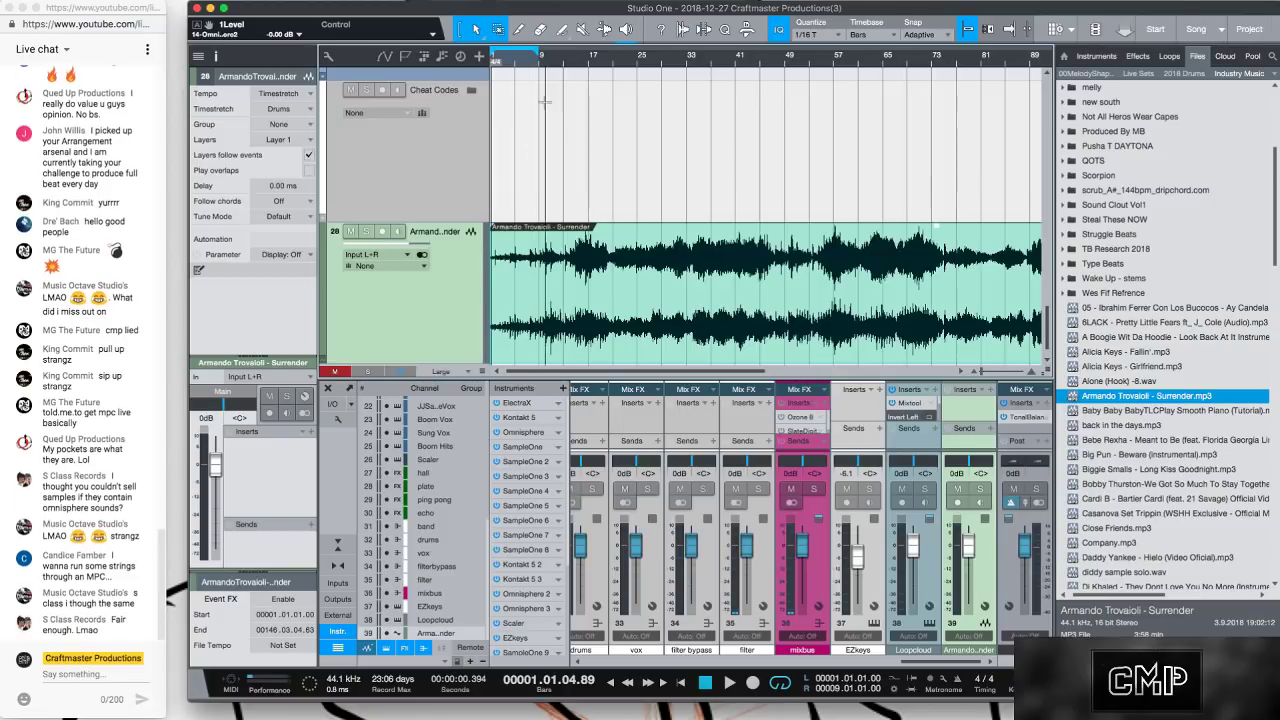
Reduce the track height to Medium, extend the loop range to bar 35, and audition the Surrender sample.
key(w)
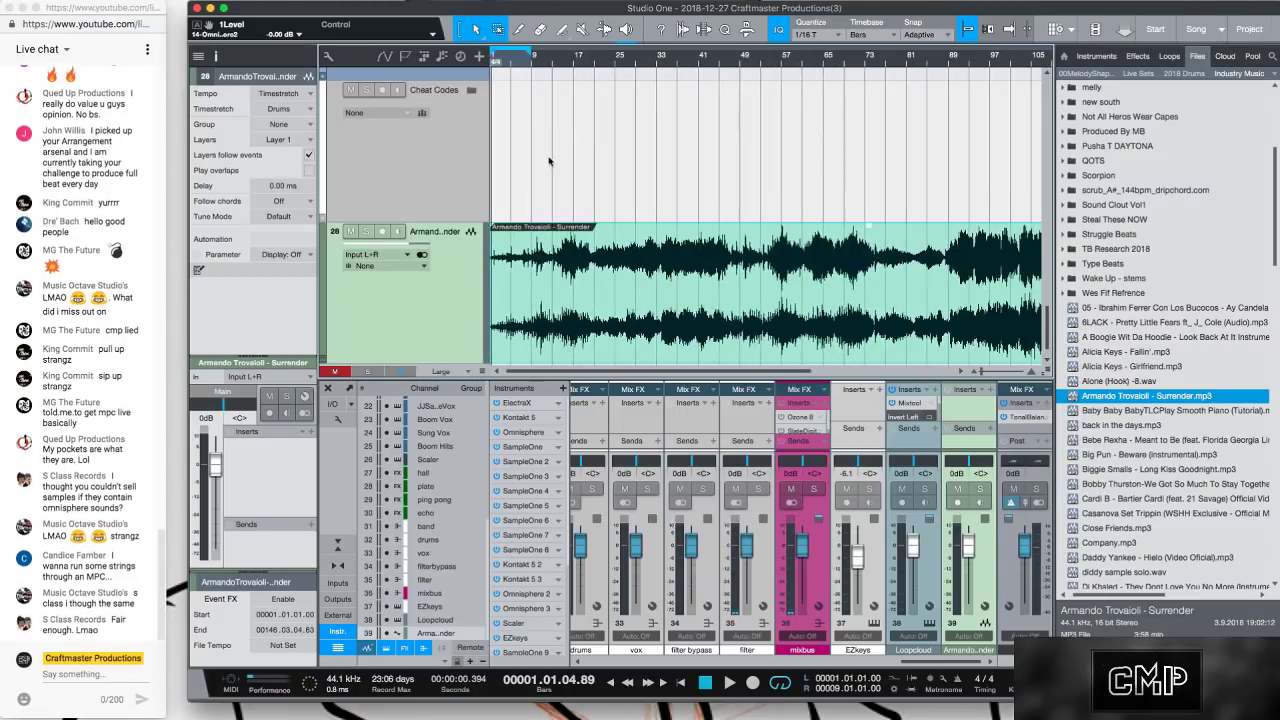
key(shift+w)
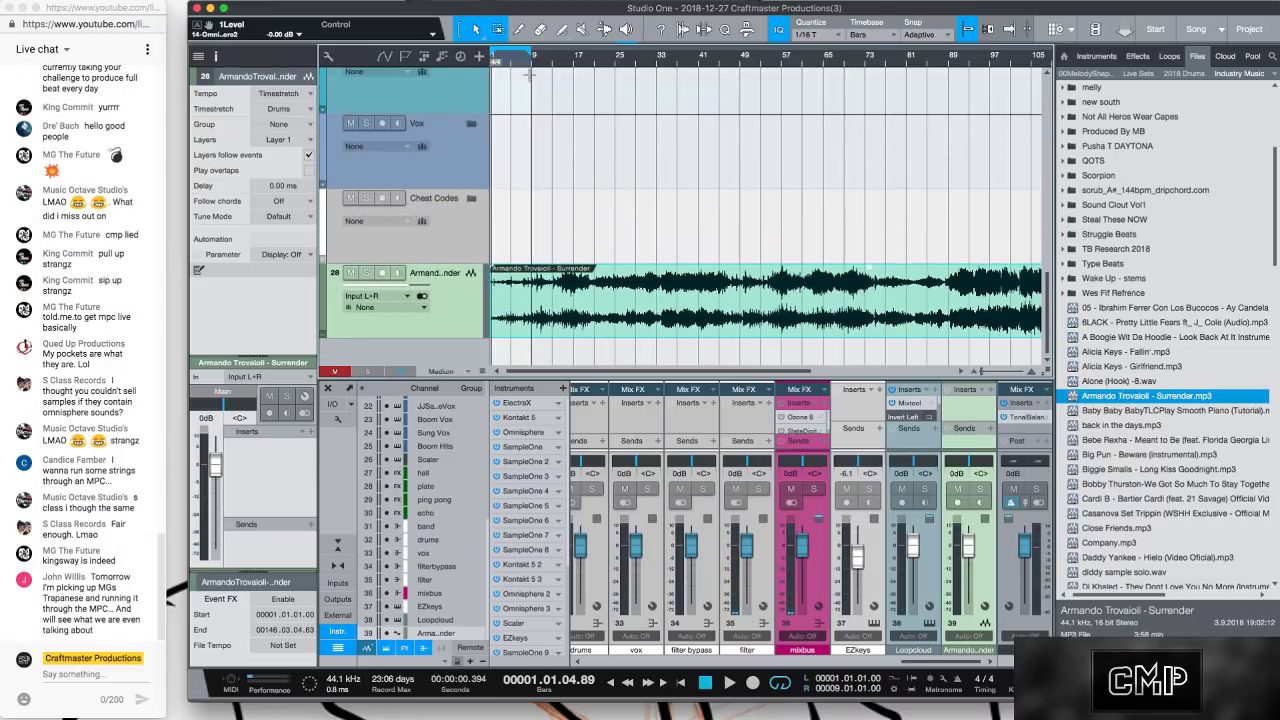
drag(531, 58, 662, 58)
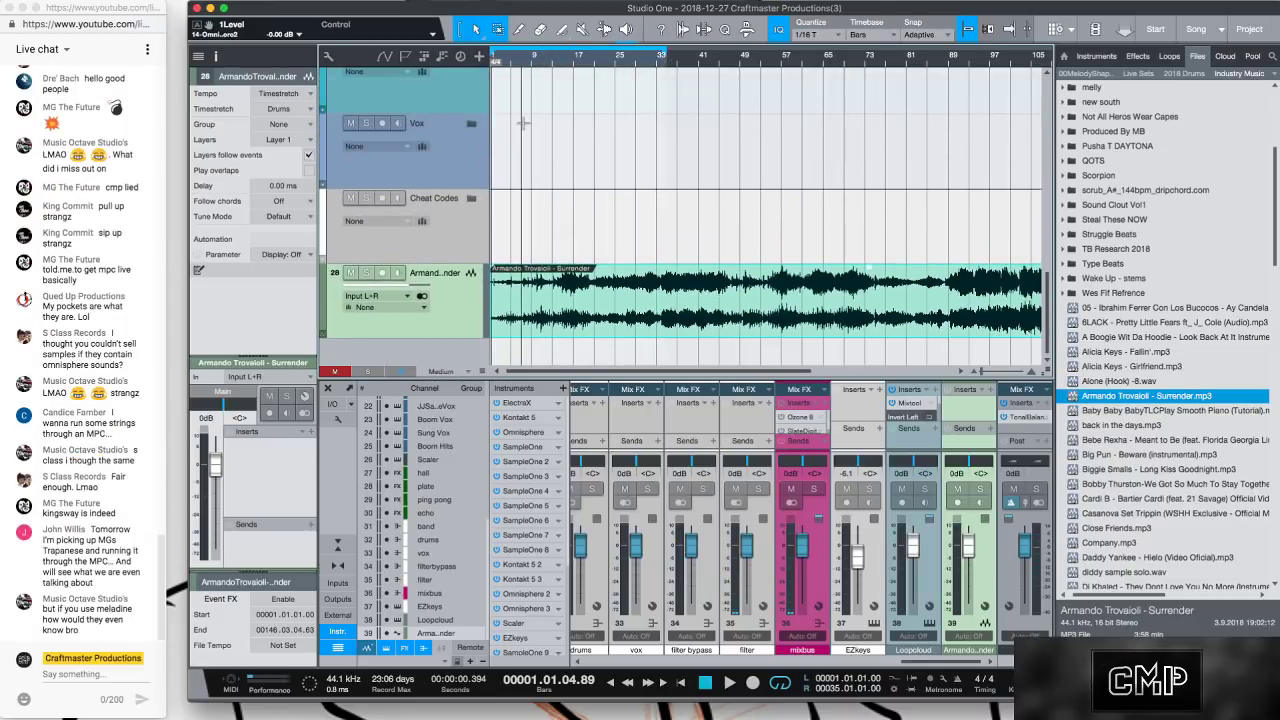
key(space)
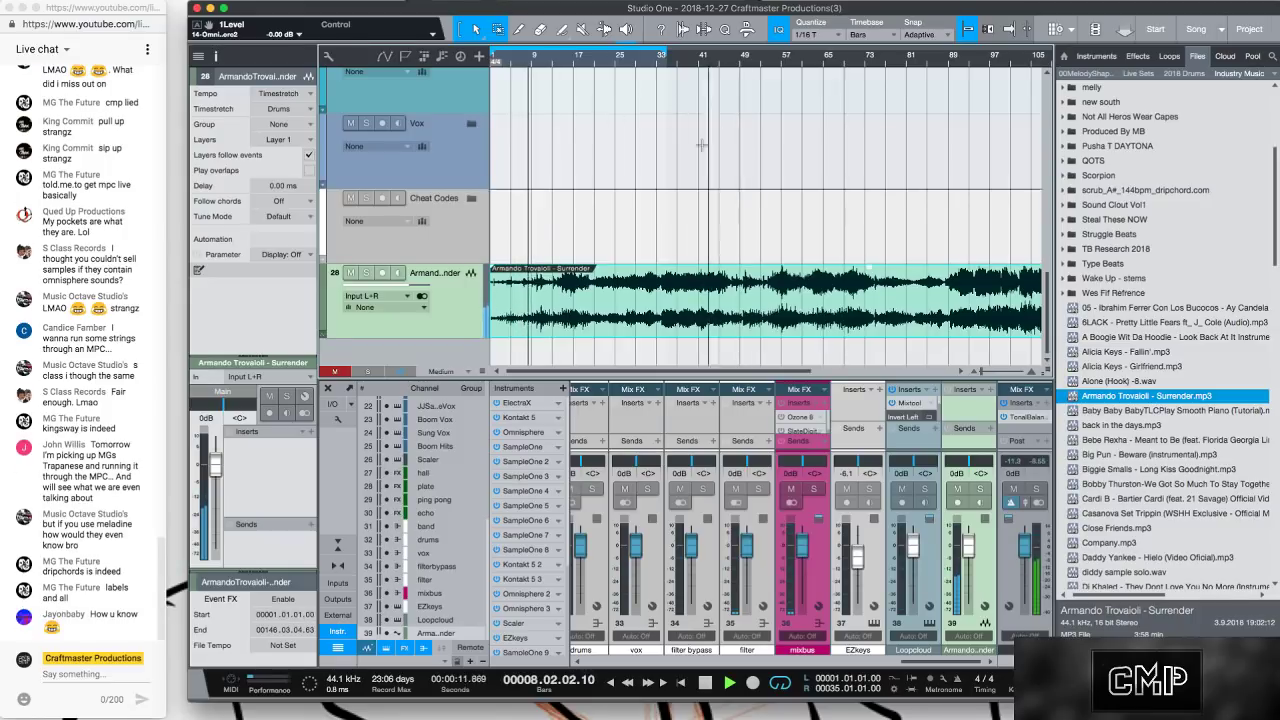
key(space)
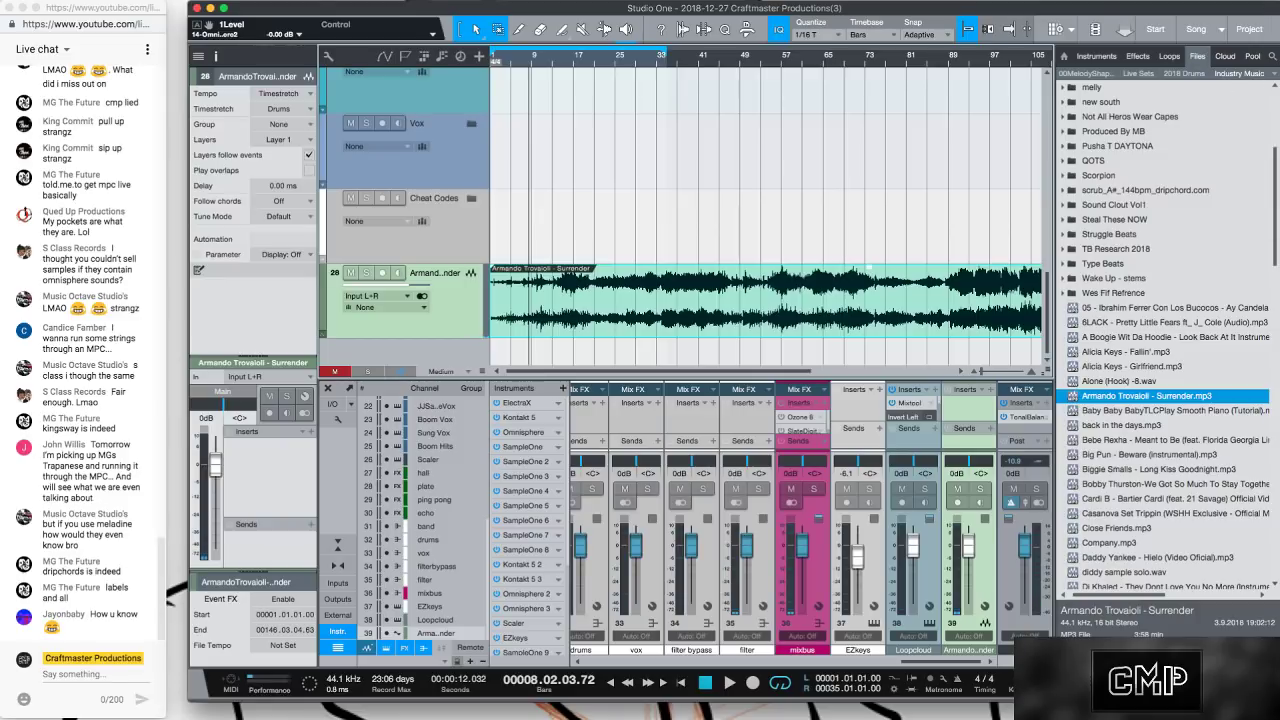
Browse the Kingsway folder in Sample Libraries, collapsing the ill.e Vol. 1 library and expanding Kingsway Music Presents Nahum Vol. 1.
click(1272, 73)
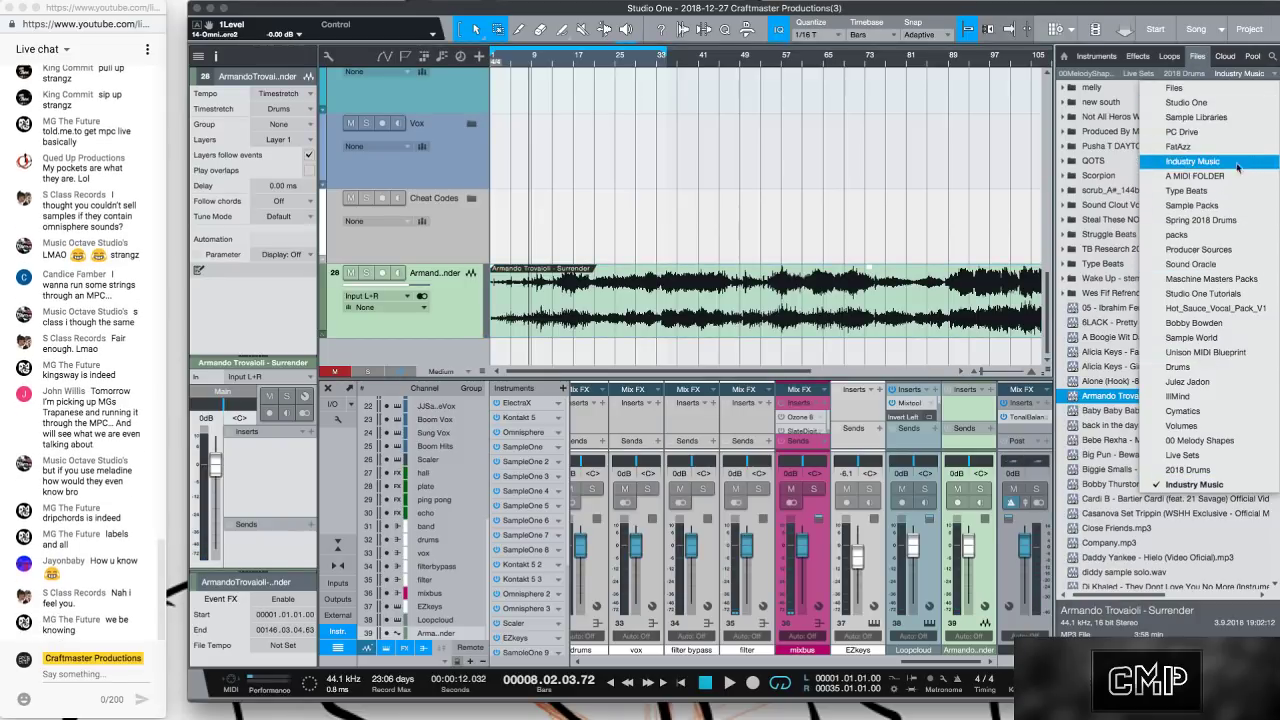
click(1205, 118)
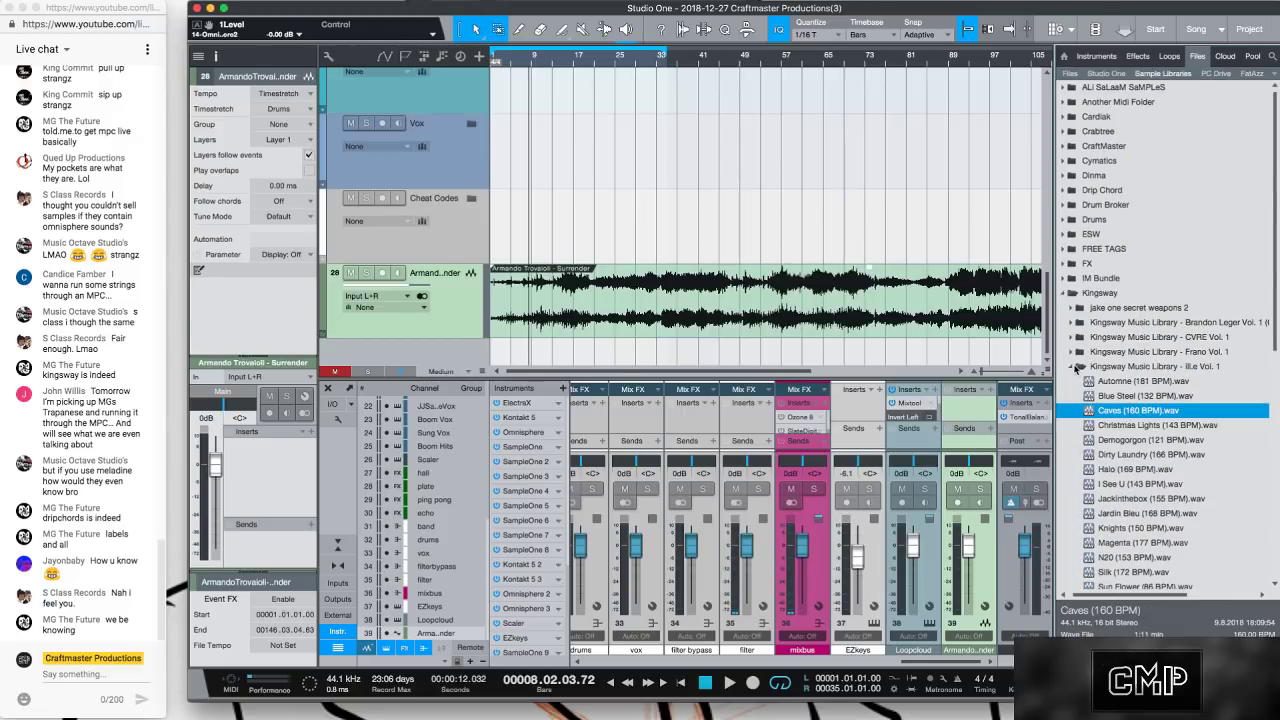
click(1076, 366)
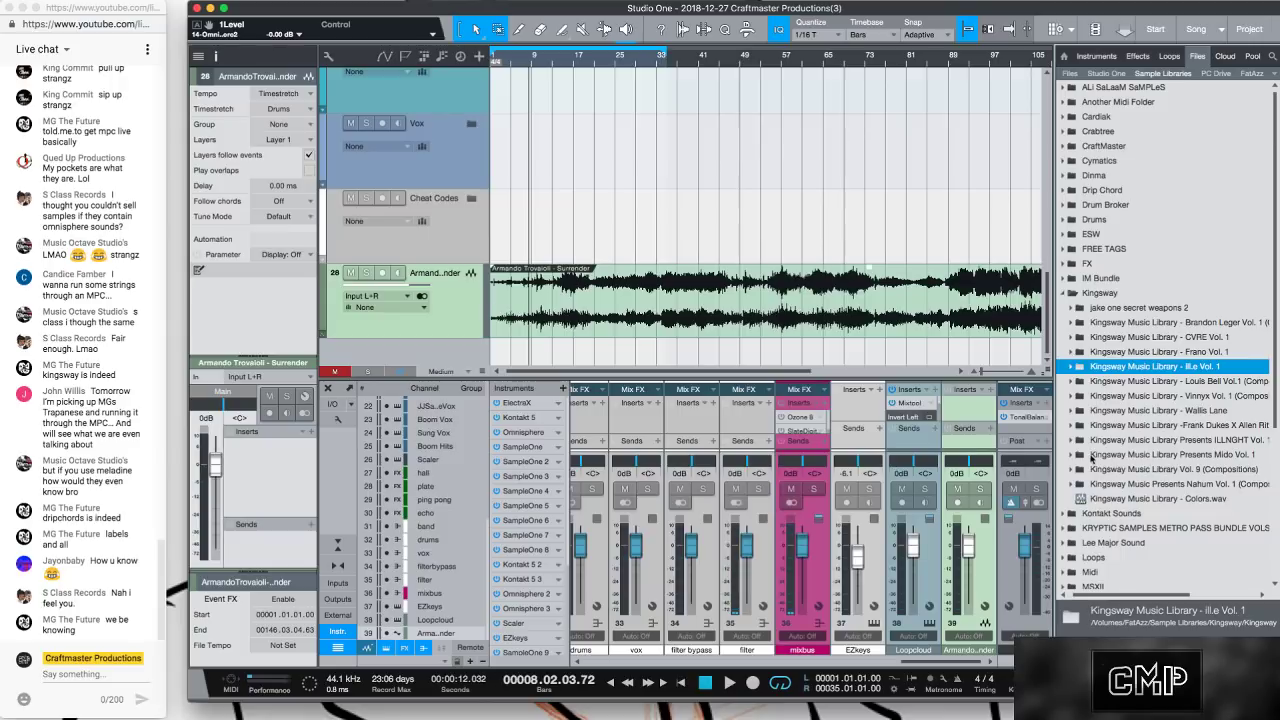
click(1070, 484)
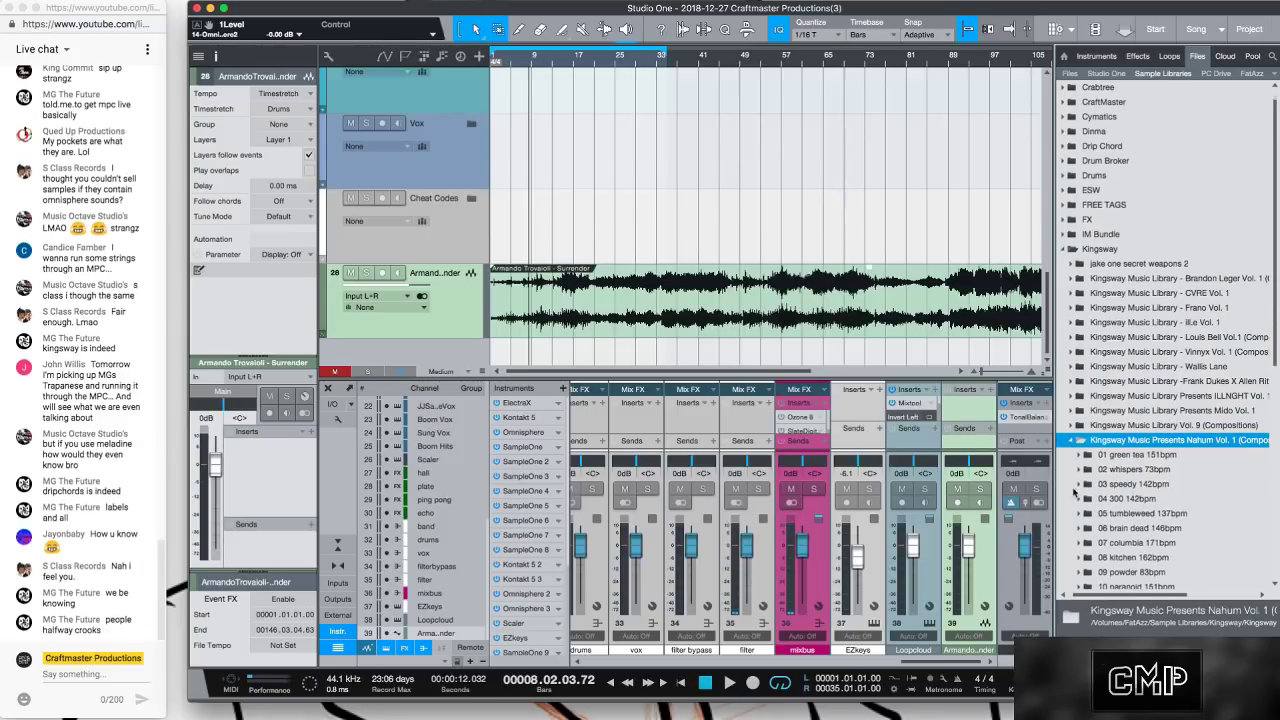
Check the green tea stems in Nahum Vol. 1, and browse the Attic, Broken, Dream Walk and LOla stems in the ILLNGHT library.
click(1082, 293)
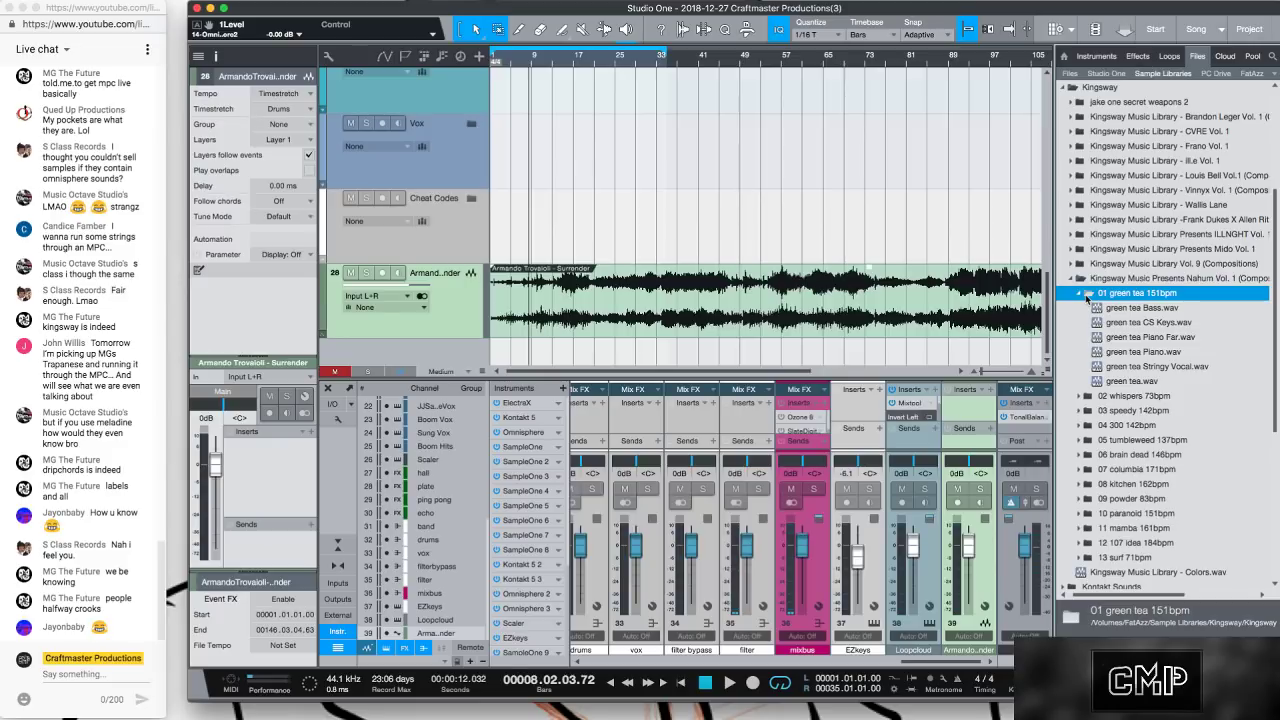
click(1072, 278)
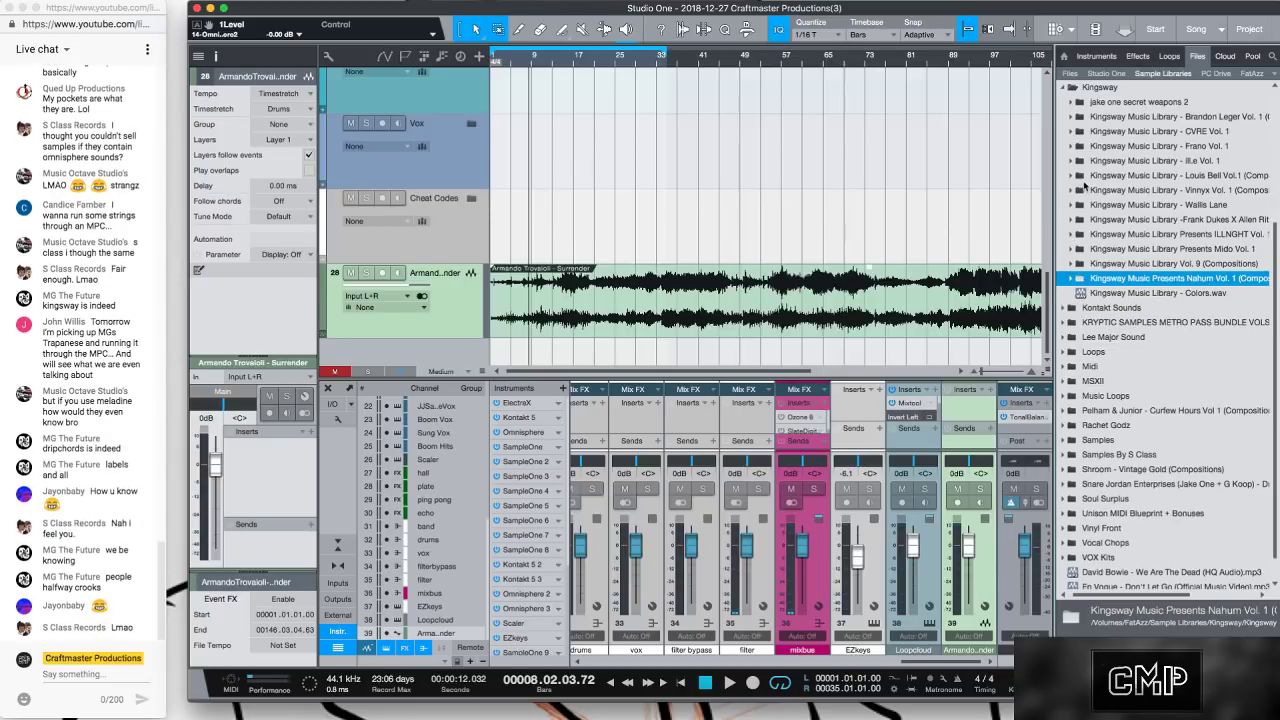
click(1073, 236)
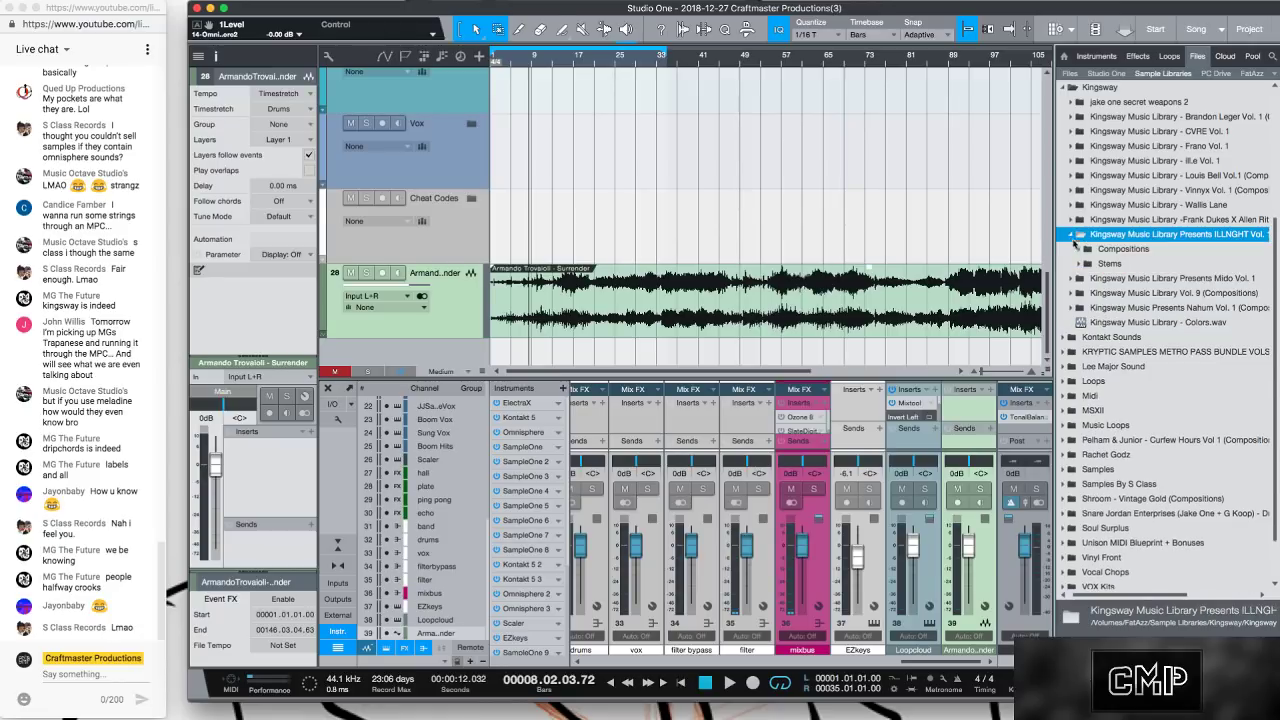
click(1080, 263)
click(1085, 279)
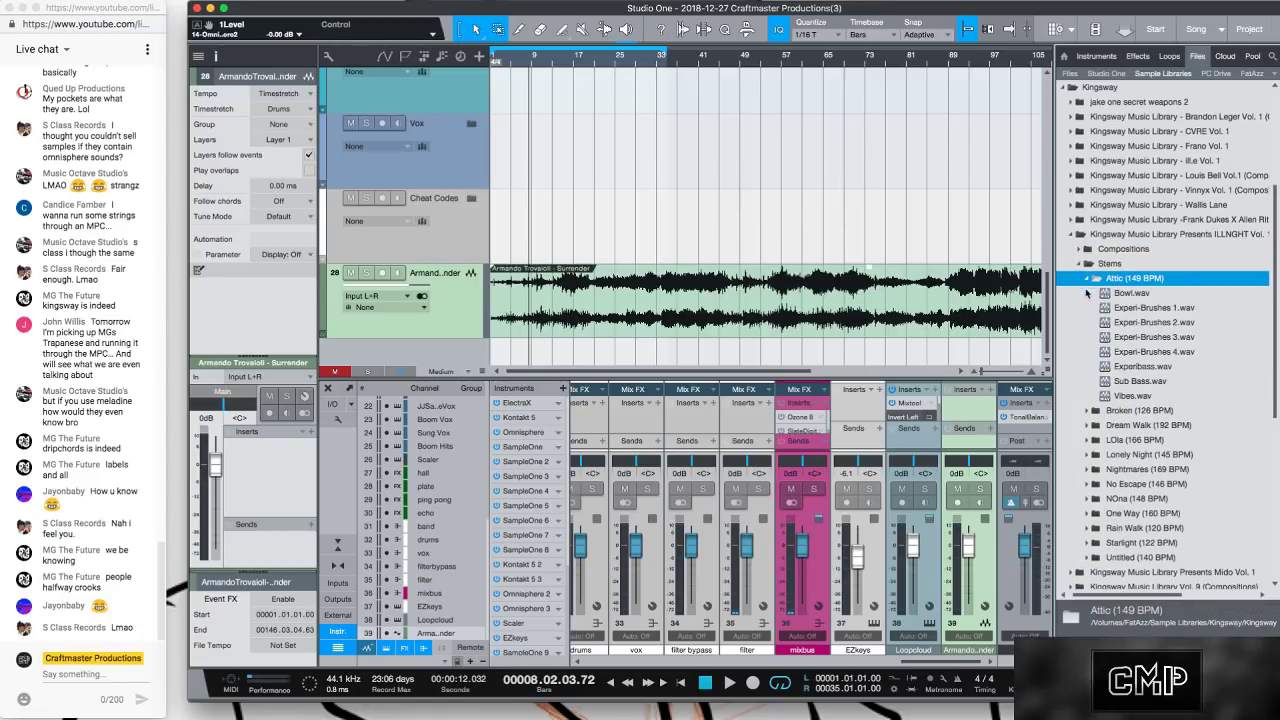
click(1091, 411)
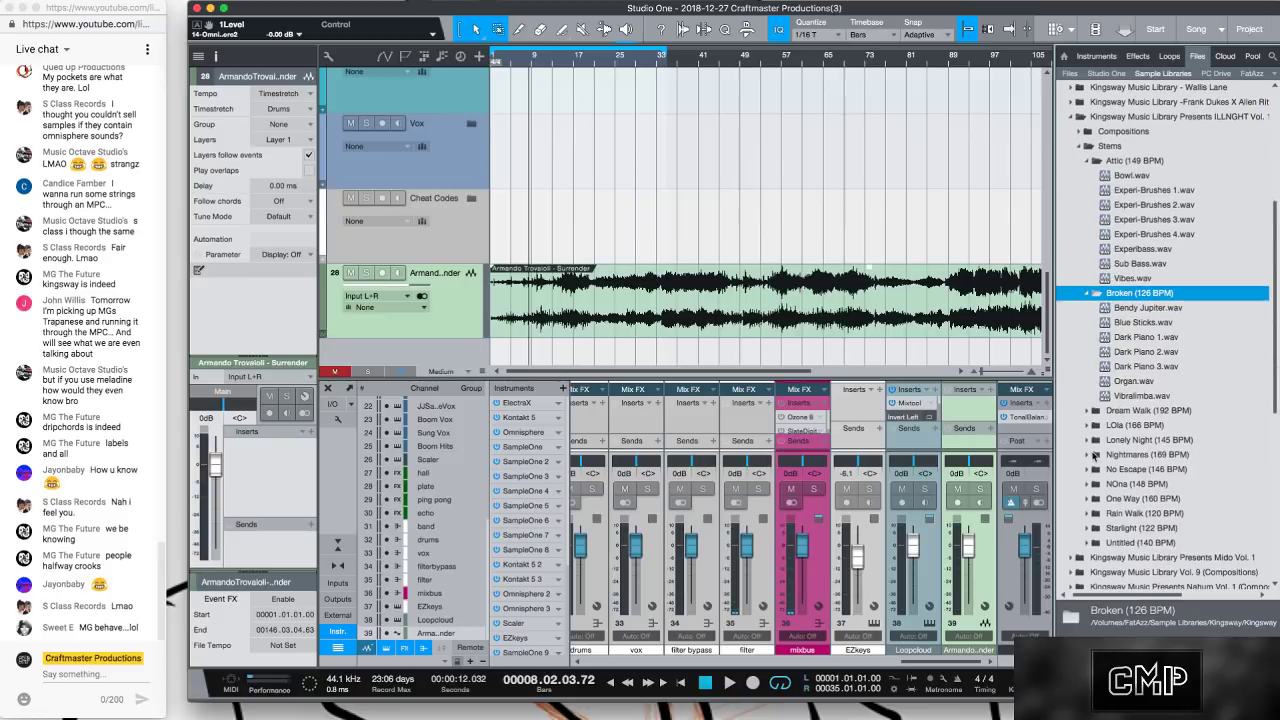
click(1087, 412)
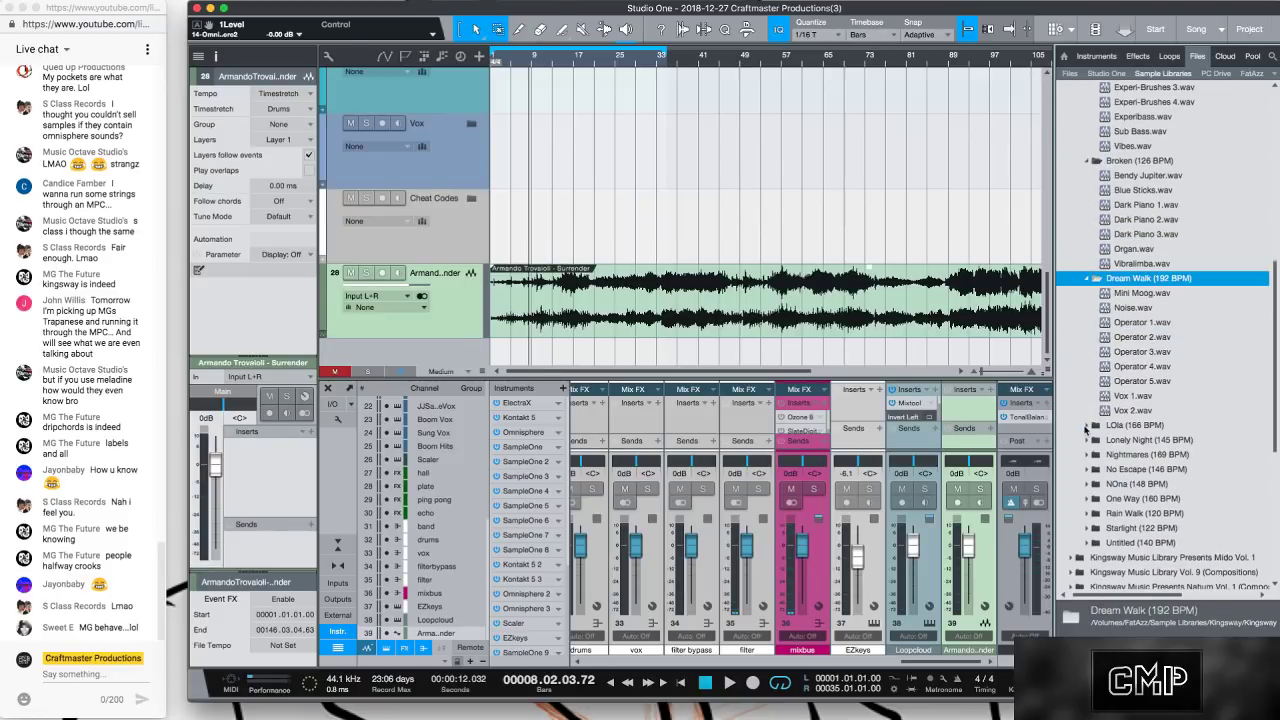
click(1090, 426)
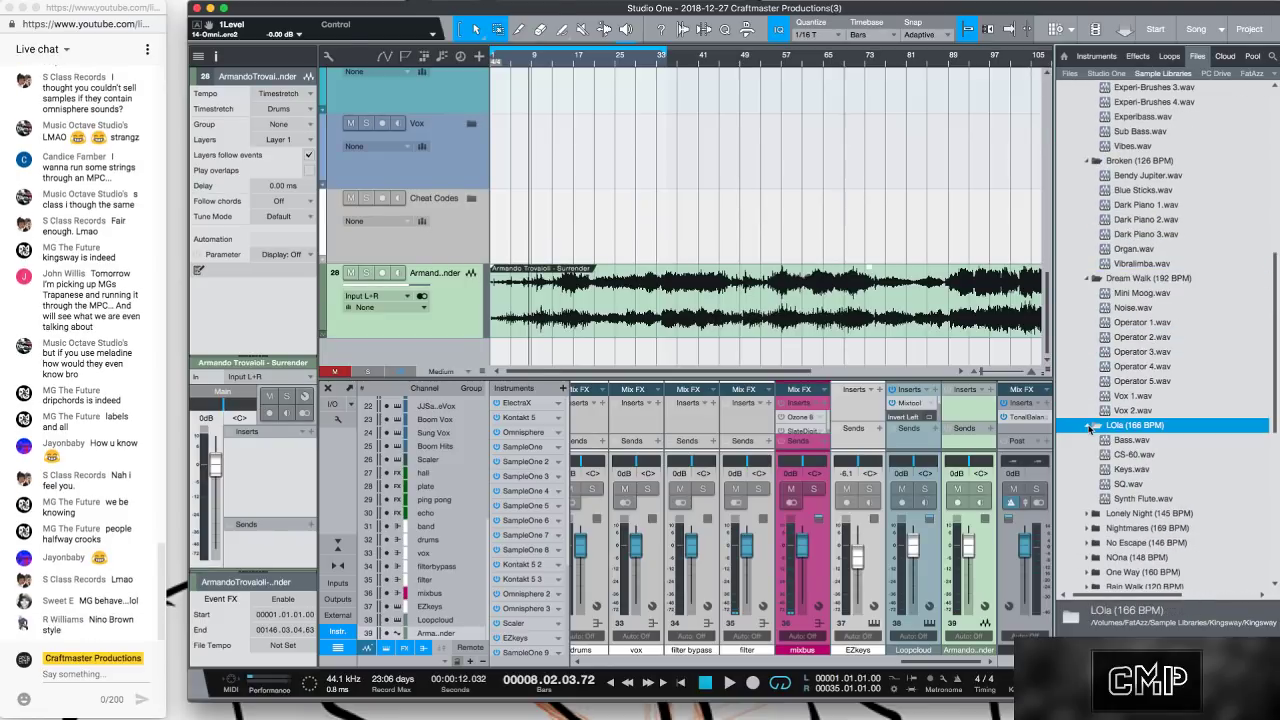
Collapse the Dream Walk, Broken, Attic and Stems folders along with the whole ILLNGHT library.
click(1088, 279)
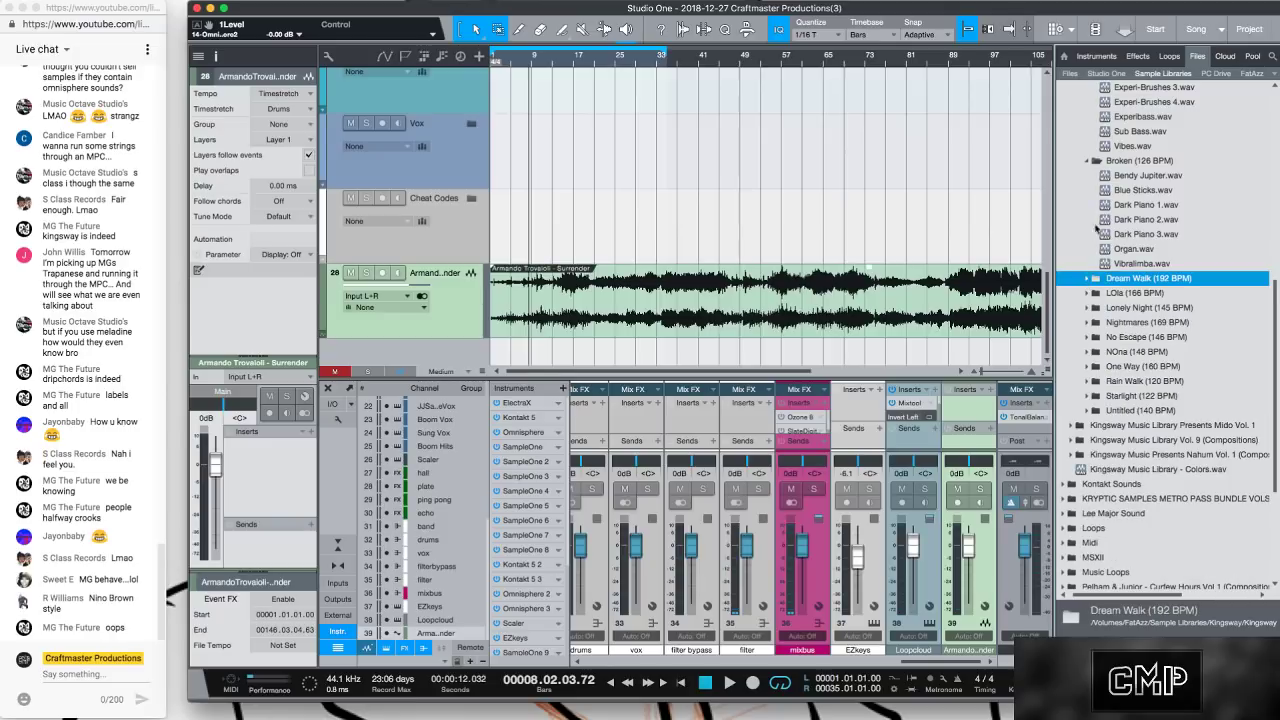
click(1089, 163)
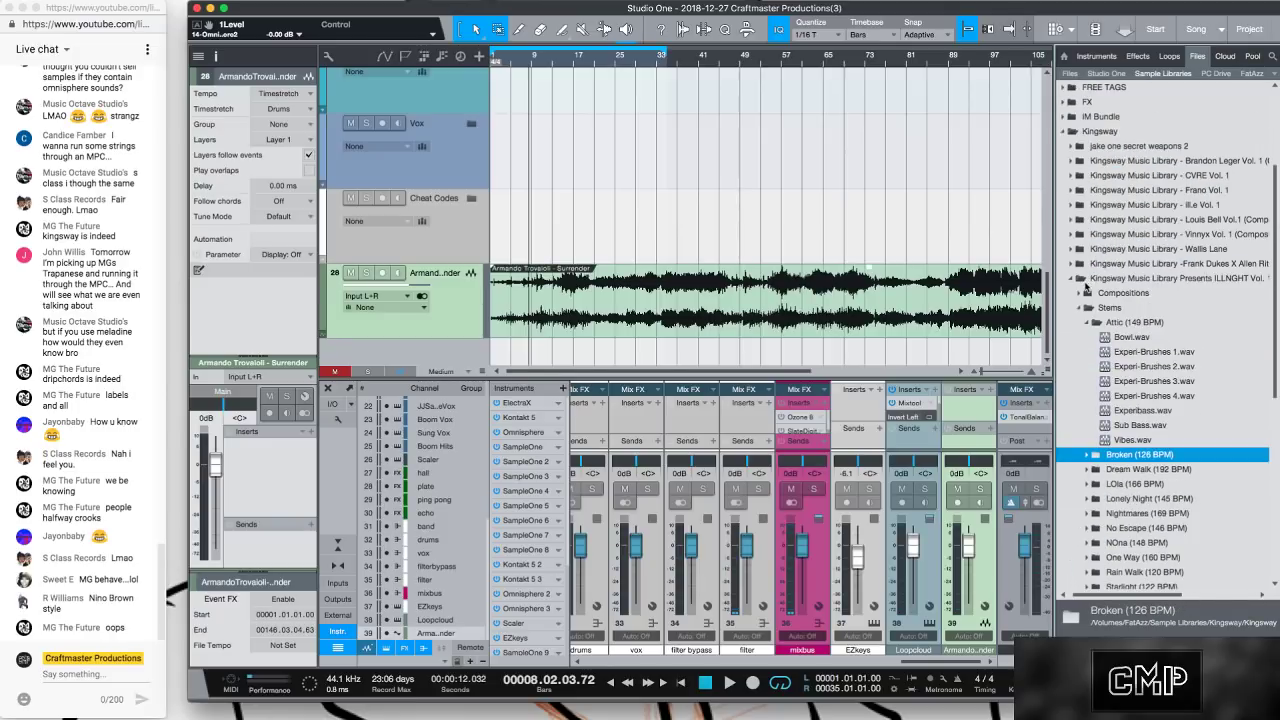
click(1087, 323)
click(1083, 307)
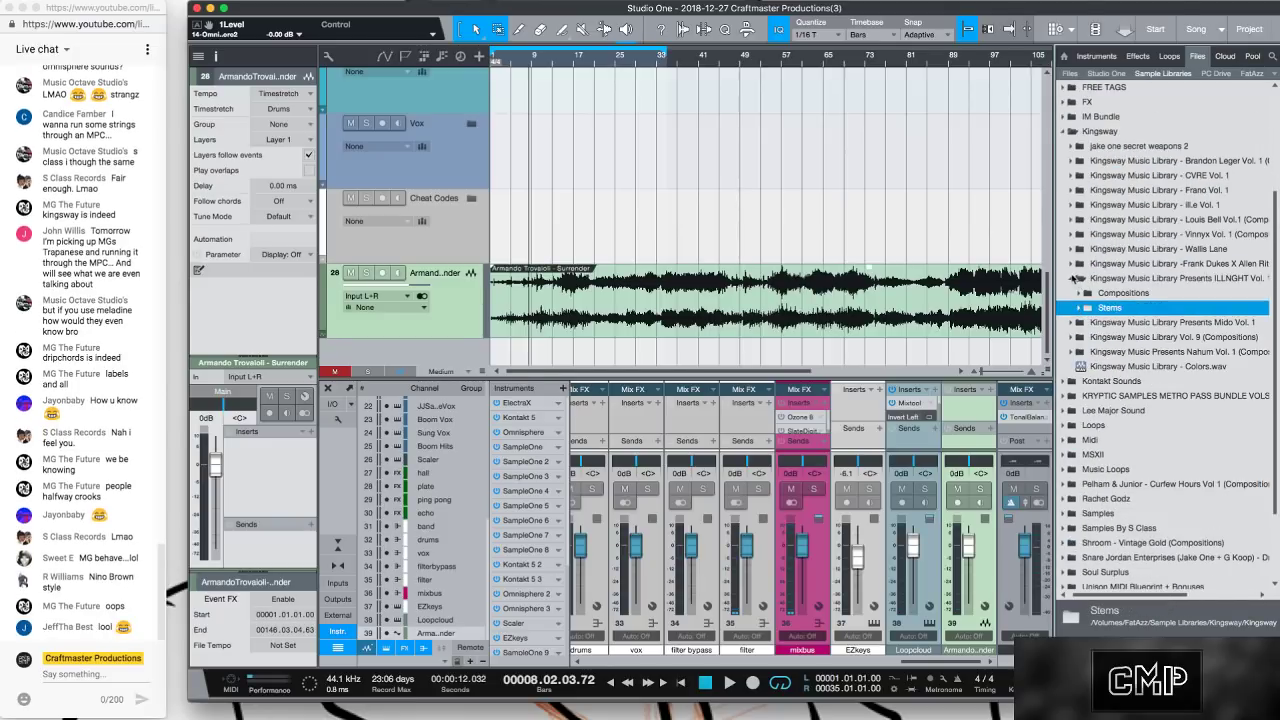
click(1074, 278)
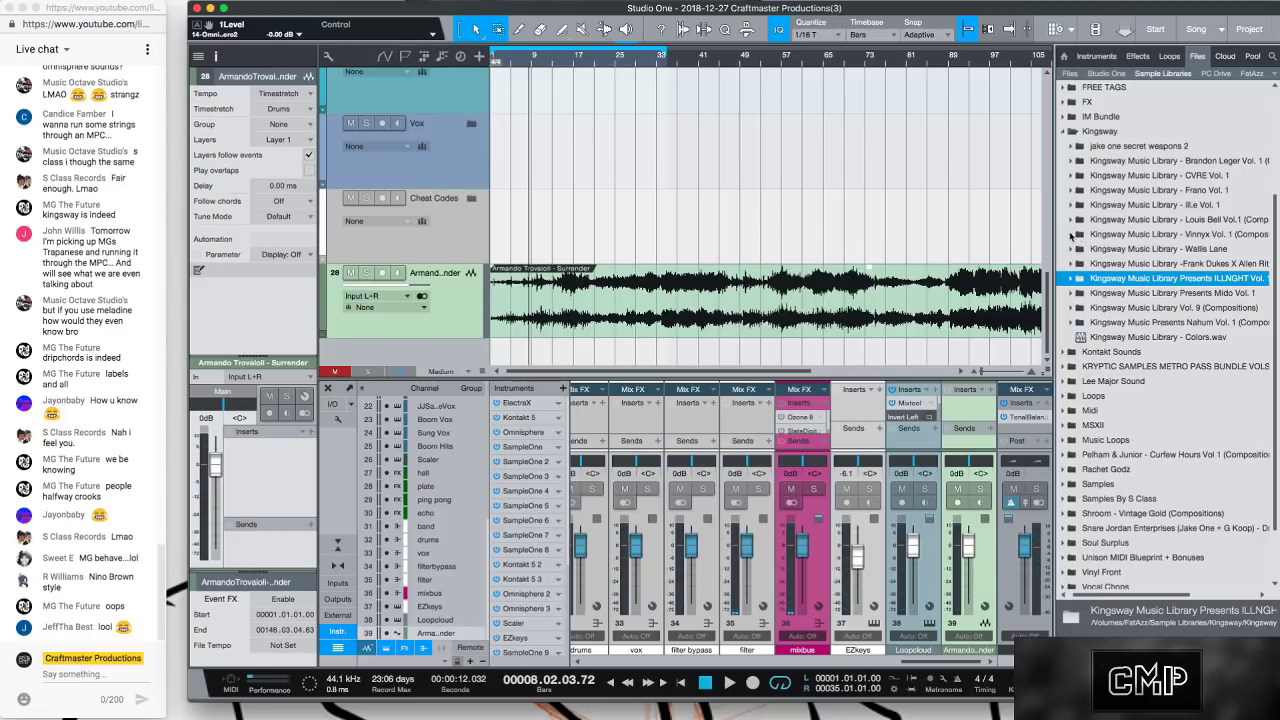
Expand the Championship and Fantasy folders in Kingsway Music Library - Vinnyx Vol. 1, and select Fantasy 1-Prophet V3.wav.
click(1072, 234)
click(1083, 248)
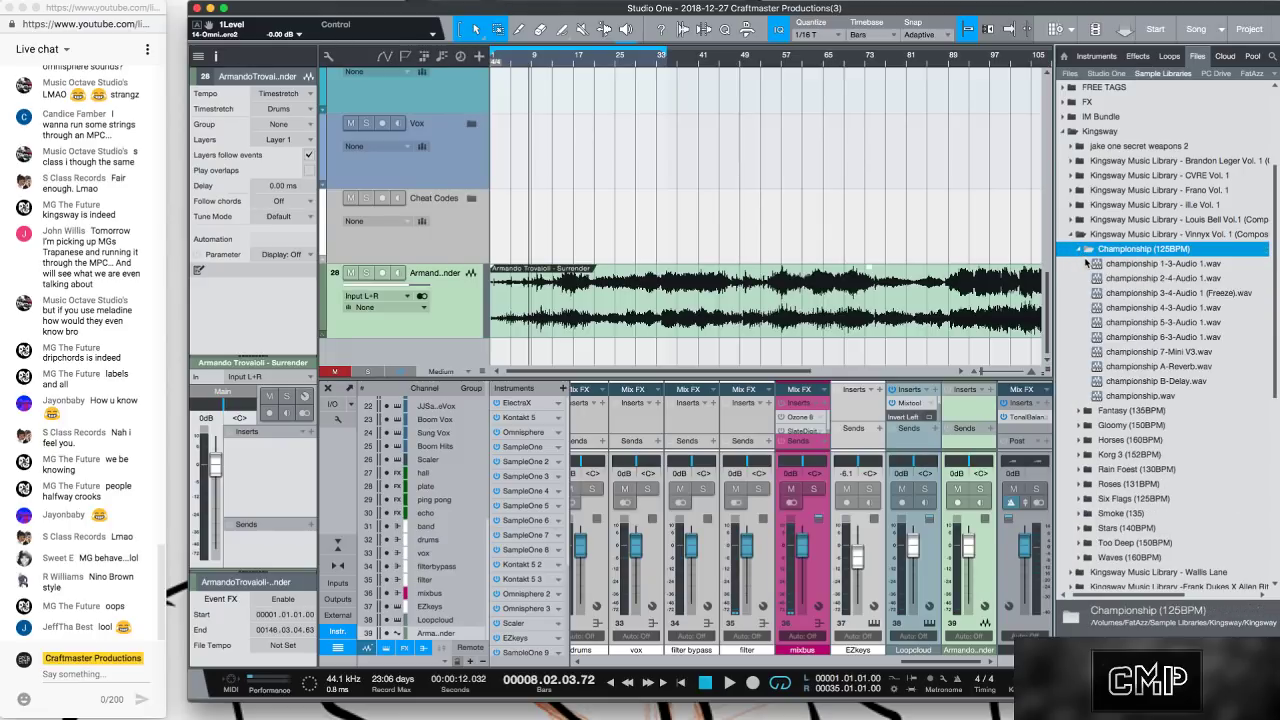
click(1077, 411)
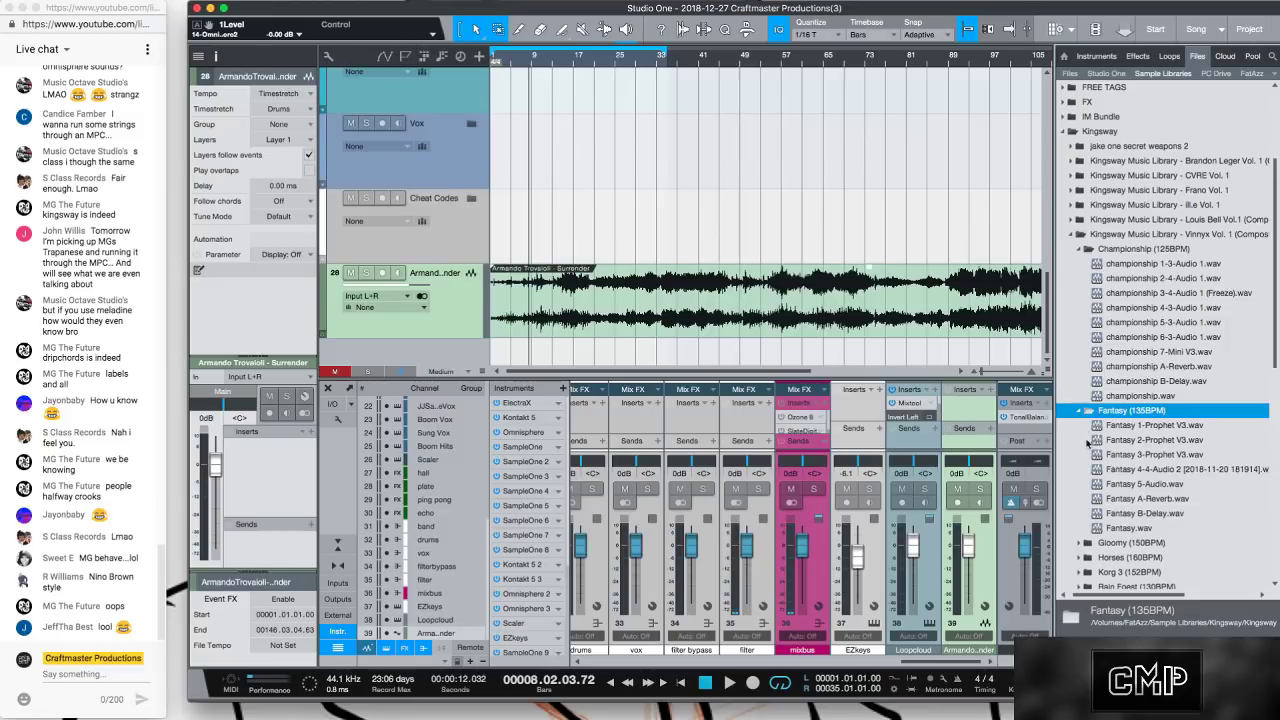
scroll(1090, 445, down, 3)
click(1190, 308)
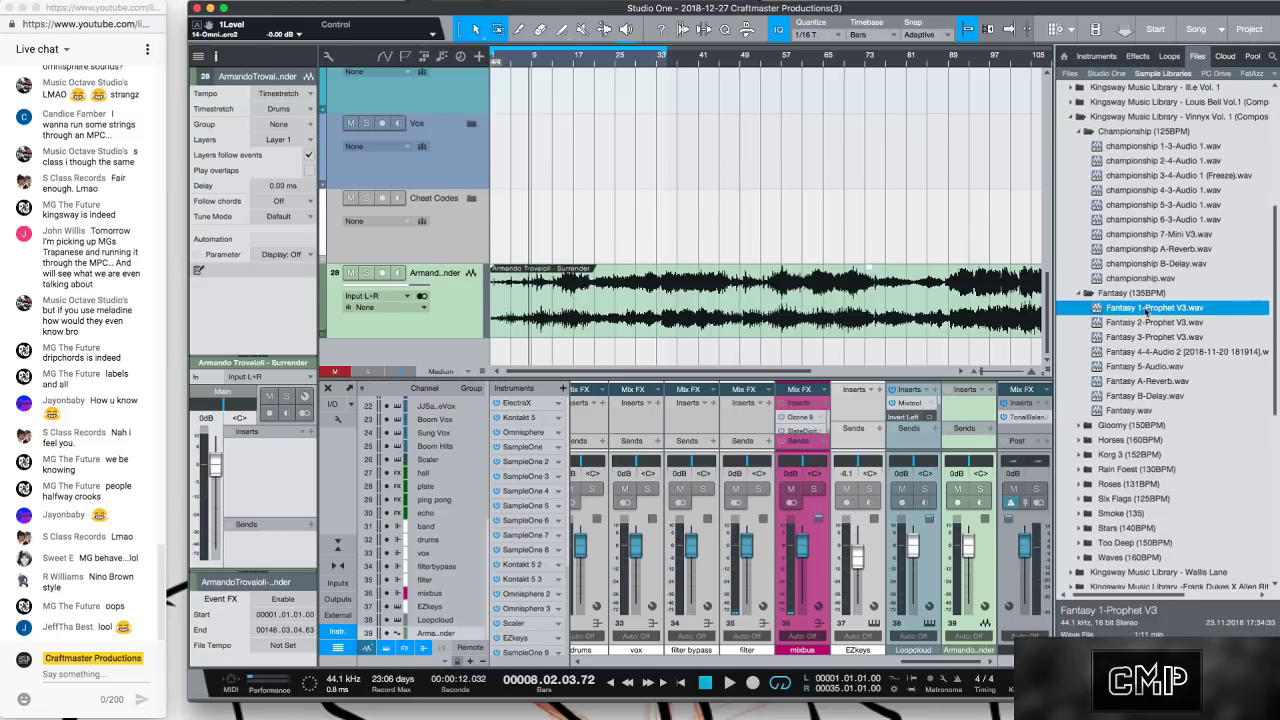
Expand the Gloomy (150BPM) folder and select the _untitled_Kontakt [64bit] #2.wav stem.
click(1115, 426)
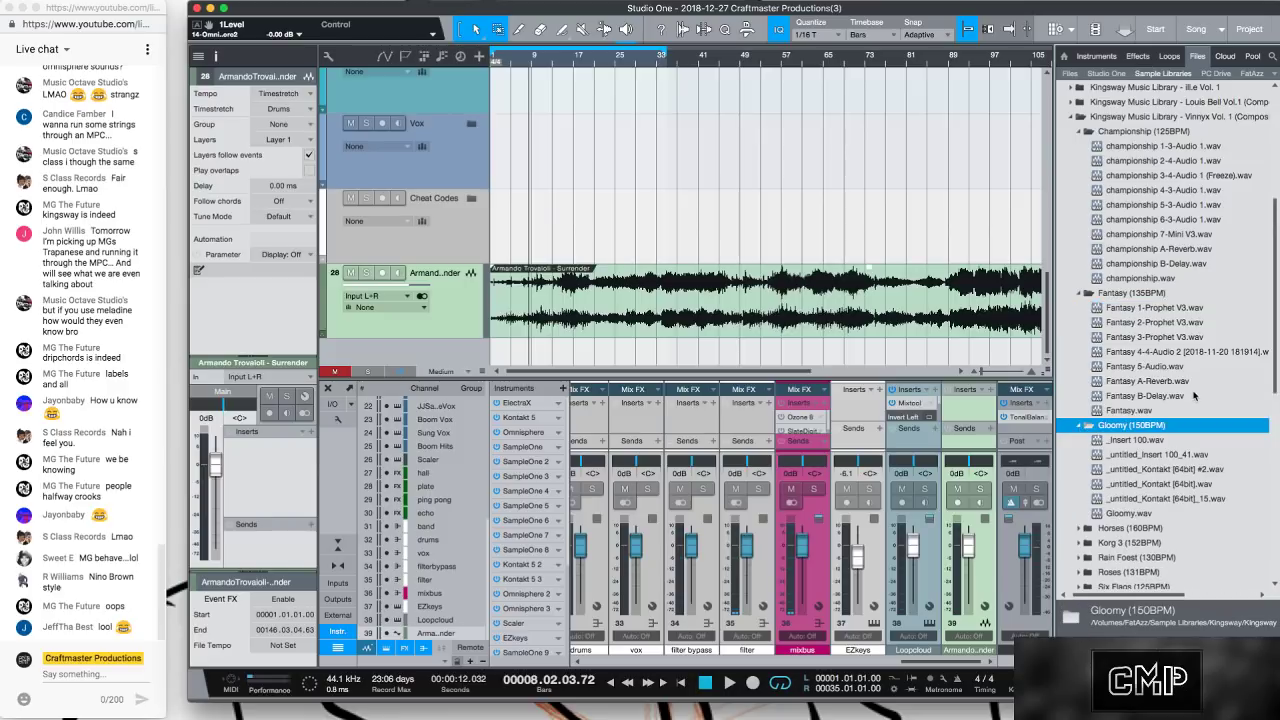
scroll(1196, 400, down, 3)
scroll(1176, 432, down, 2)
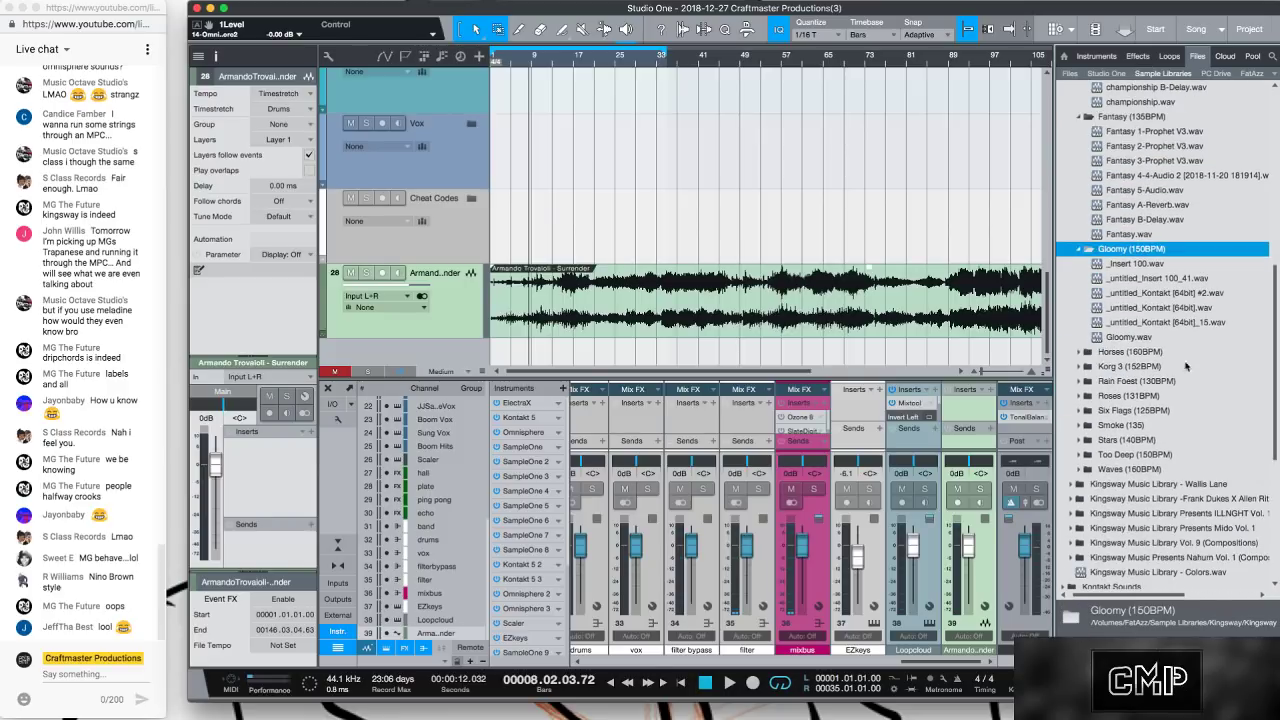
click(1162, 294)
scroll(1194, 375, down, 3)
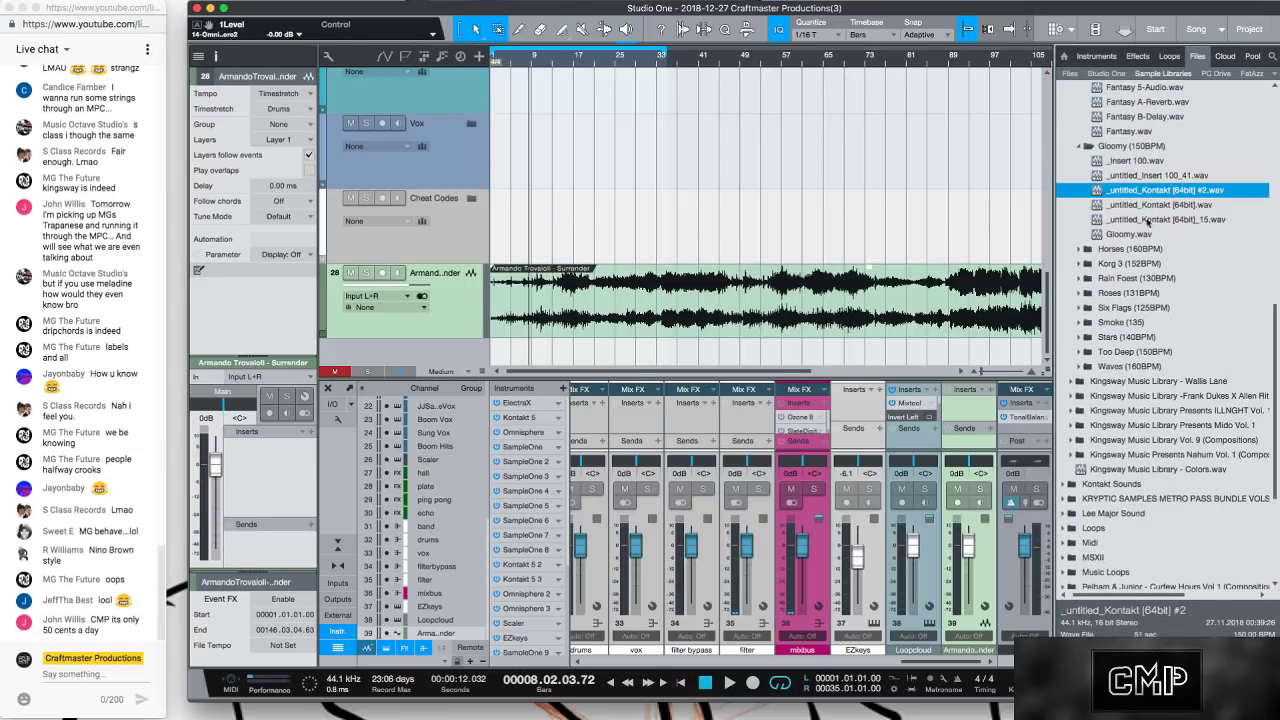
Browse the stems in the Horses (160BPM) and Korg 3 (152BPM) folders.
click(1090, 250)
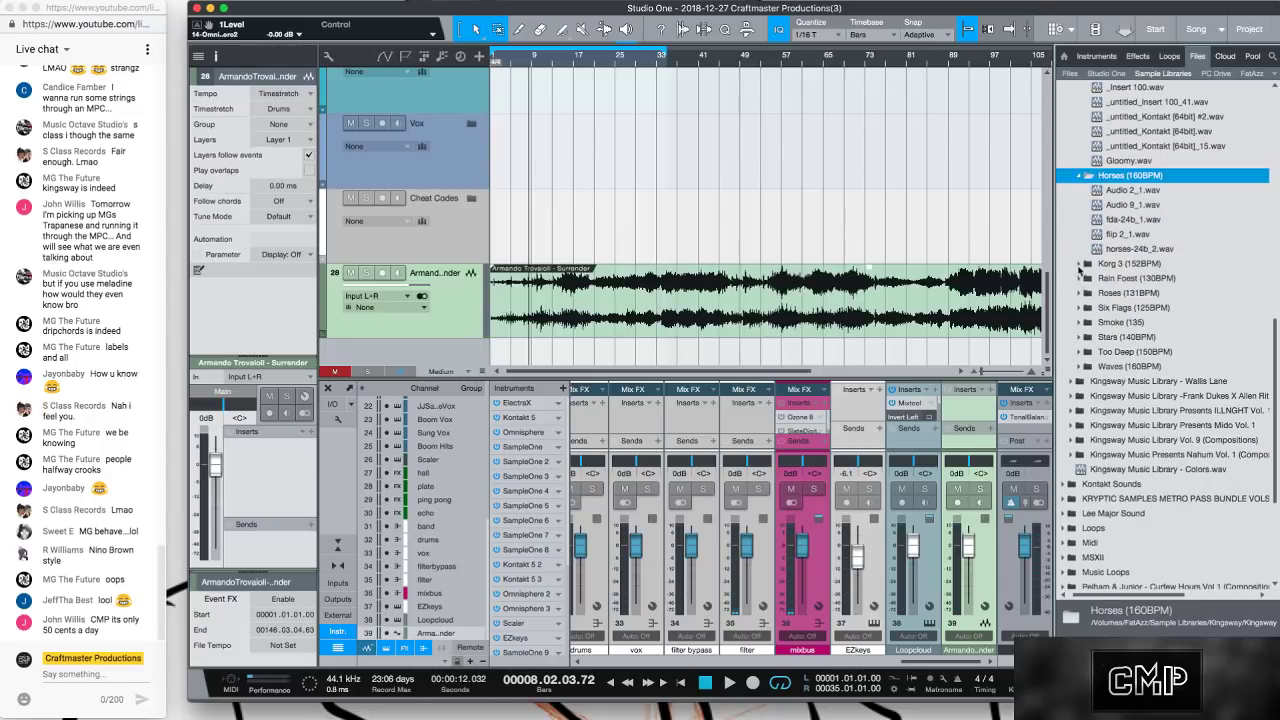
click(1081, 264)
scroll(1193, 338, down, 2)
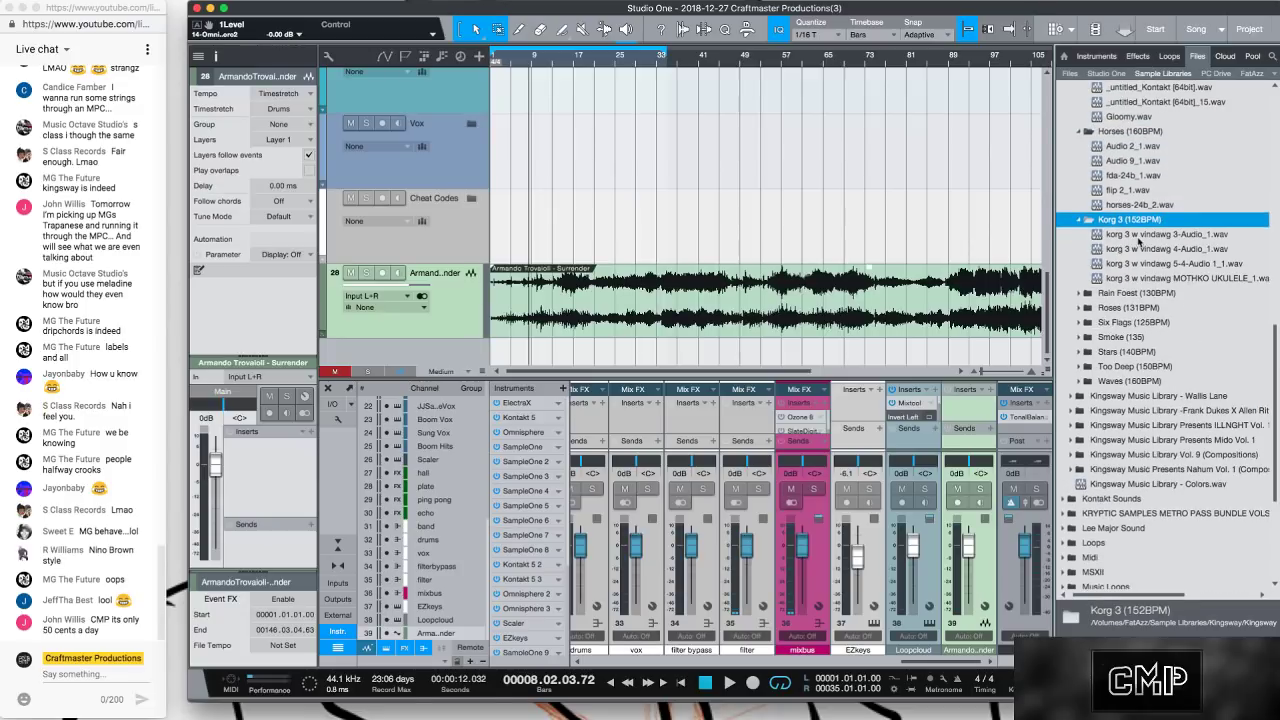
Expand the Rain Foest (130BPM) folder and go through its three Omnisphere stems.
click(1083, 294)
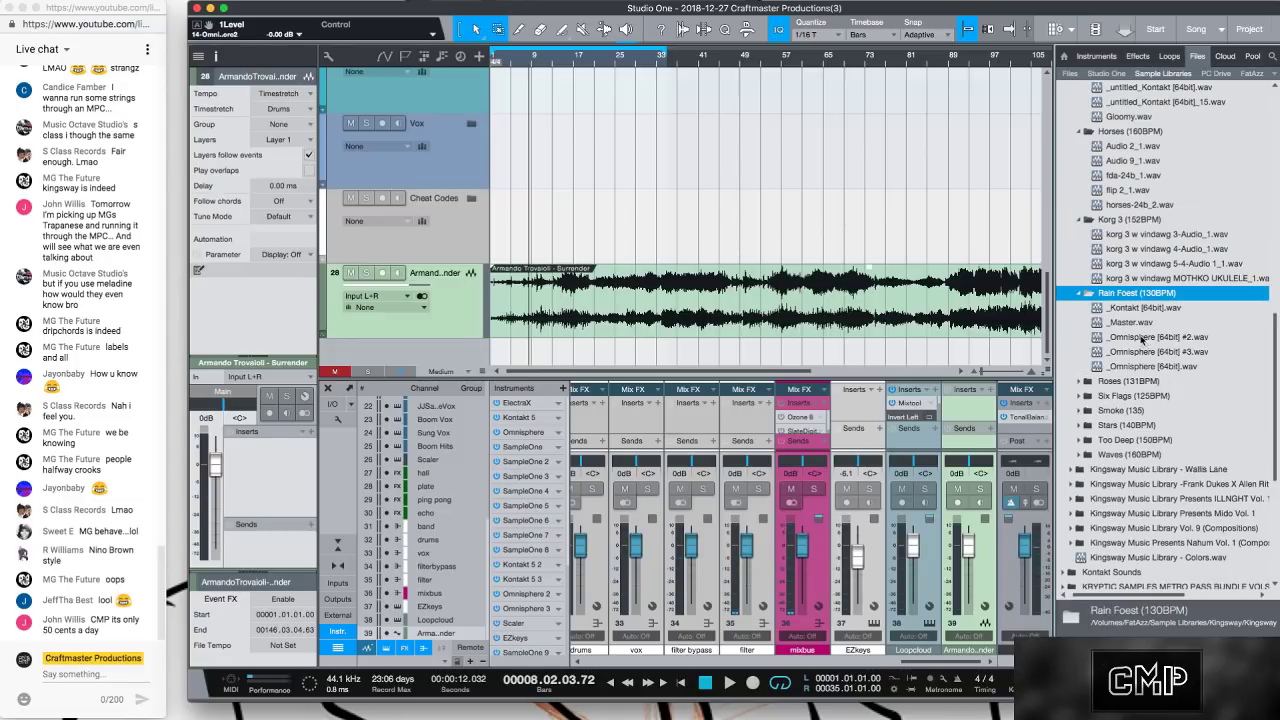
click(1141, 339)
click(1141, 352)
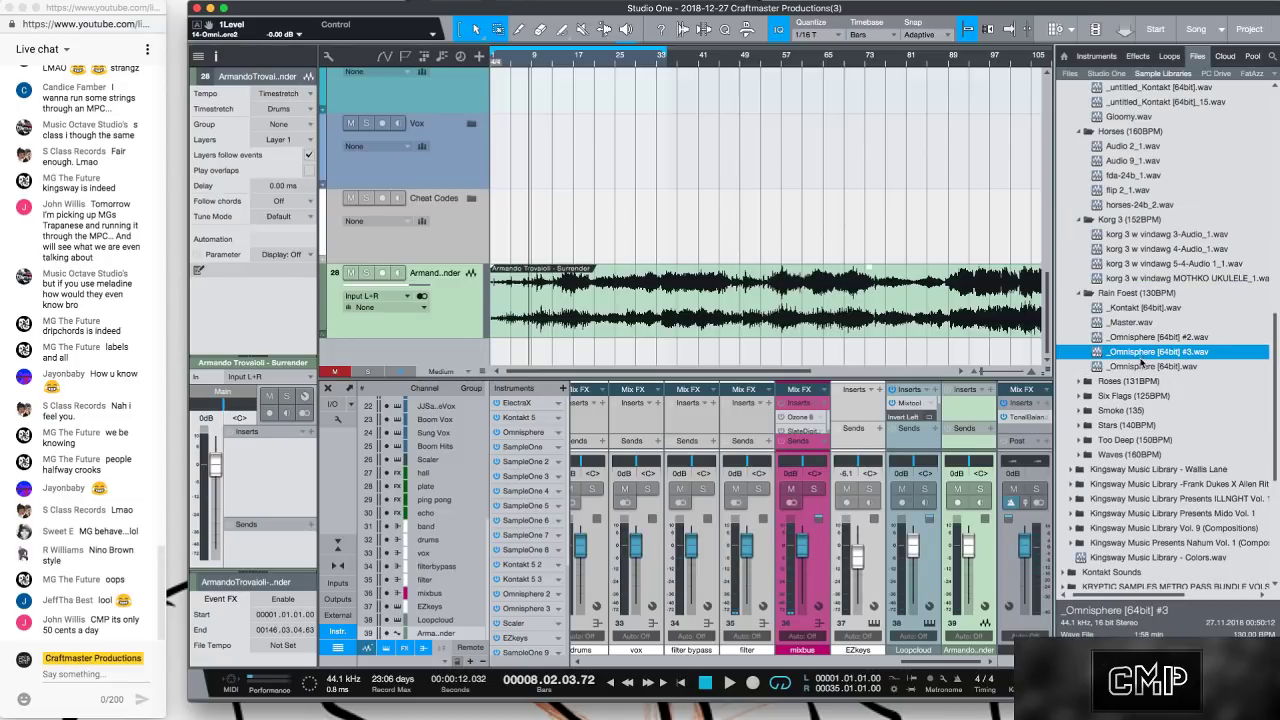
click(1143, 367)
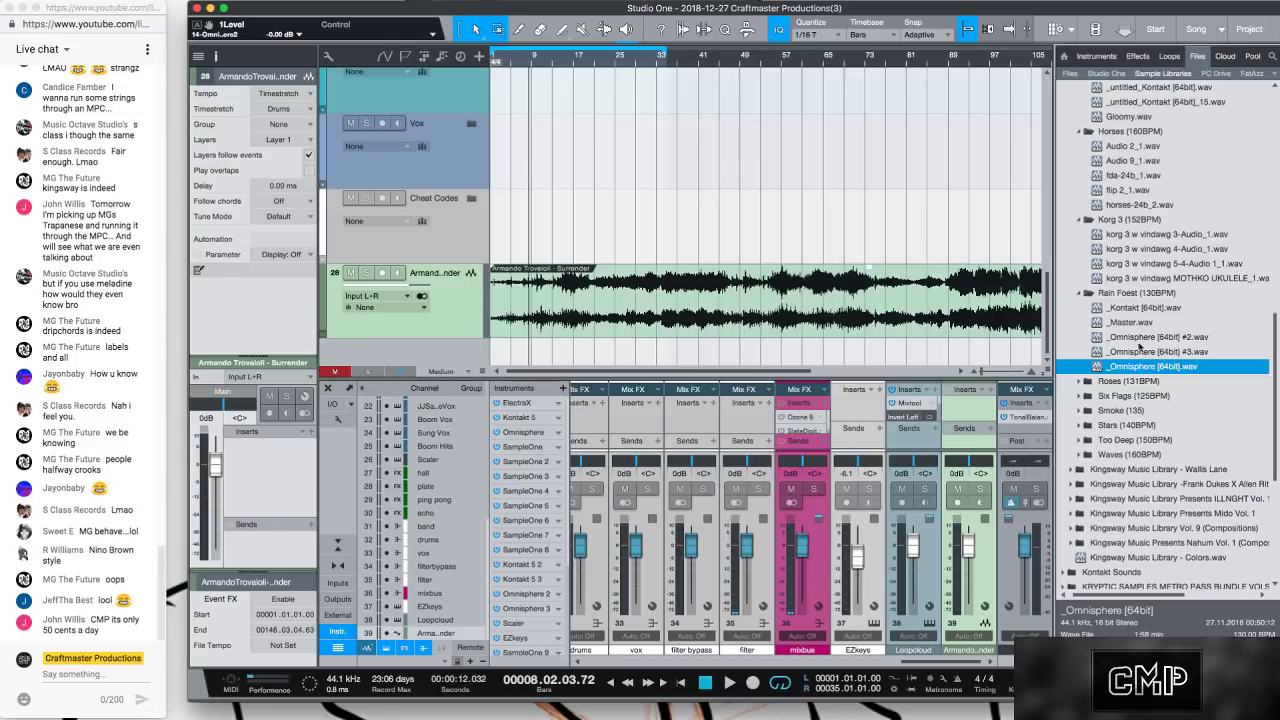
click(1141, 339)
Browse the stems in the Roses (131BPM), Six Flags (125BPM) and Smoke (135) folders.
double_click(1086, 382)
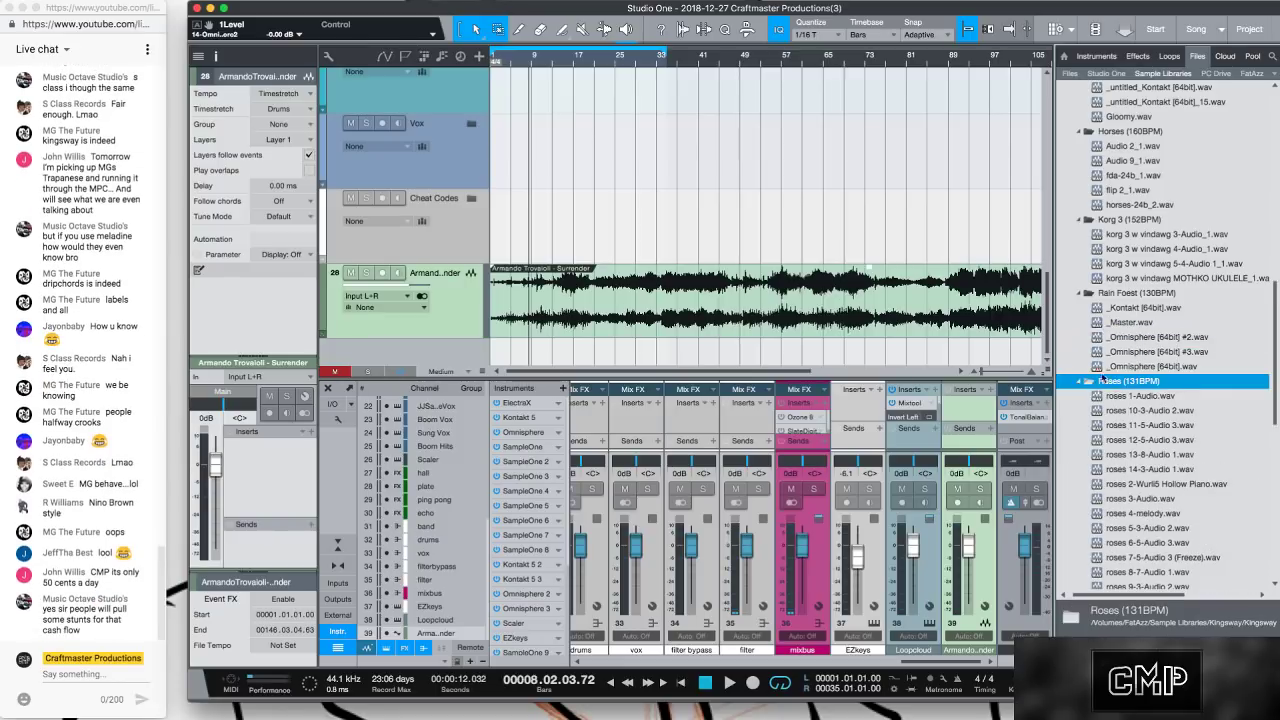
scroll(1098, 370, down, 4)
scroll(1098, 368, down, 2)
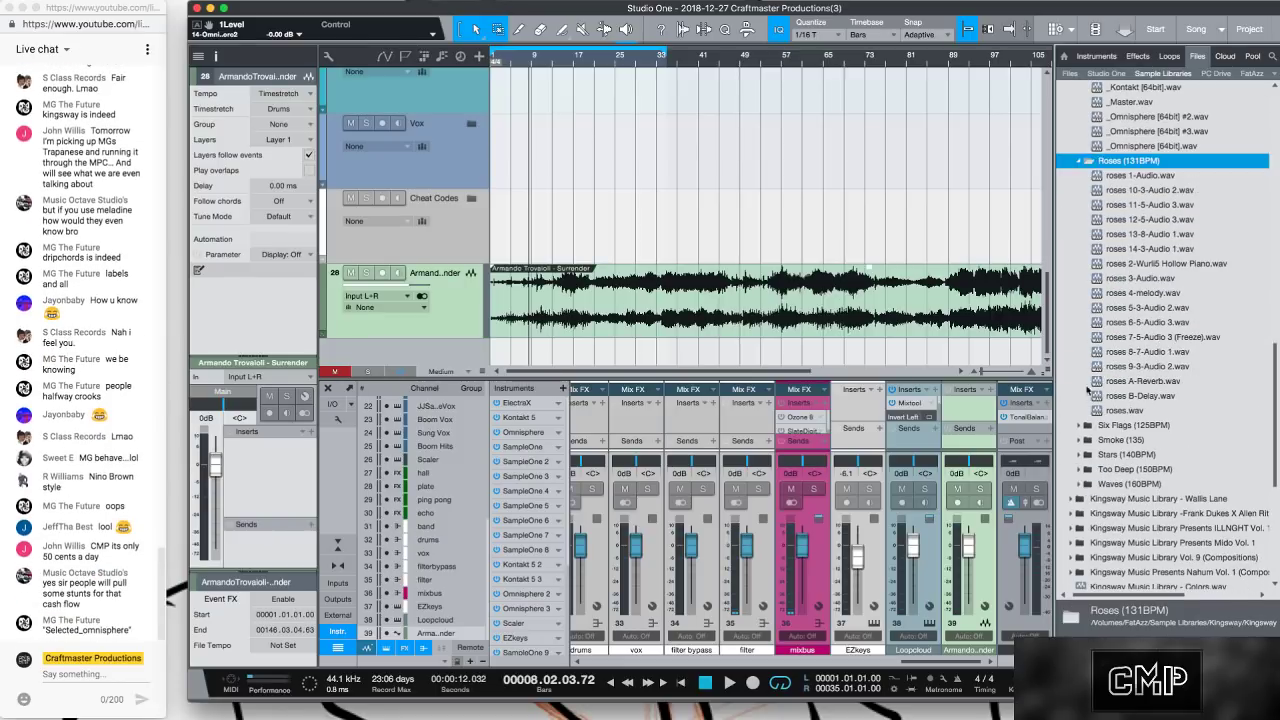
double_click(1078, 425)
scroll(1086, 400, down, 8)
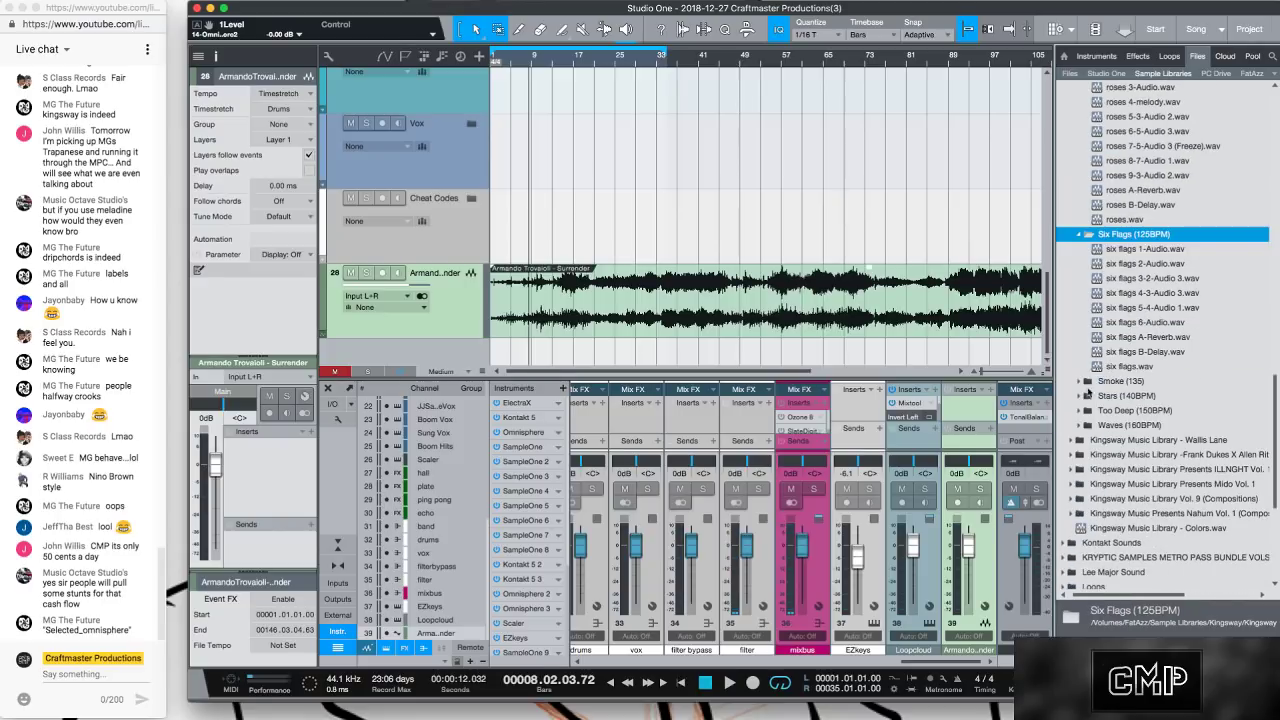
double_click(1084, 381)
scroll(1084, 340, down, 3)
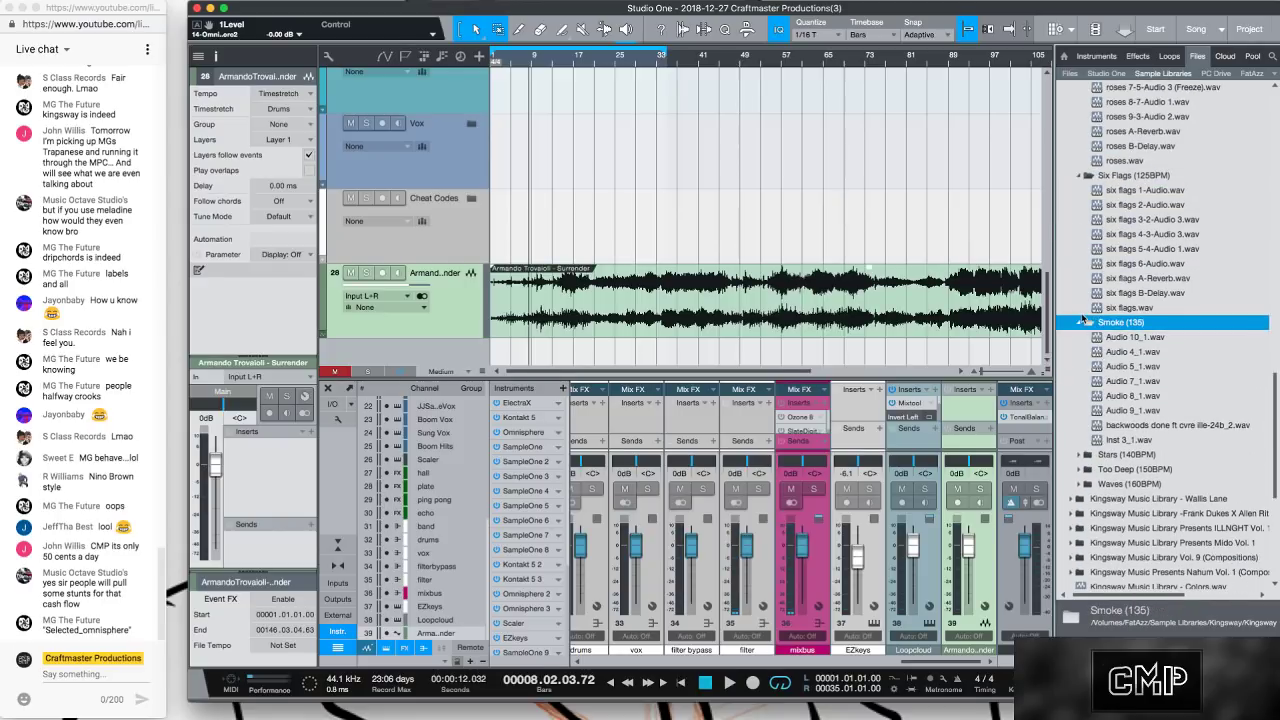
Collapse the Smoke, Six Flags, Roses, Rain Foest, Korg 3 and Horses folders in the Vinnyx library.
click(1077, 324)
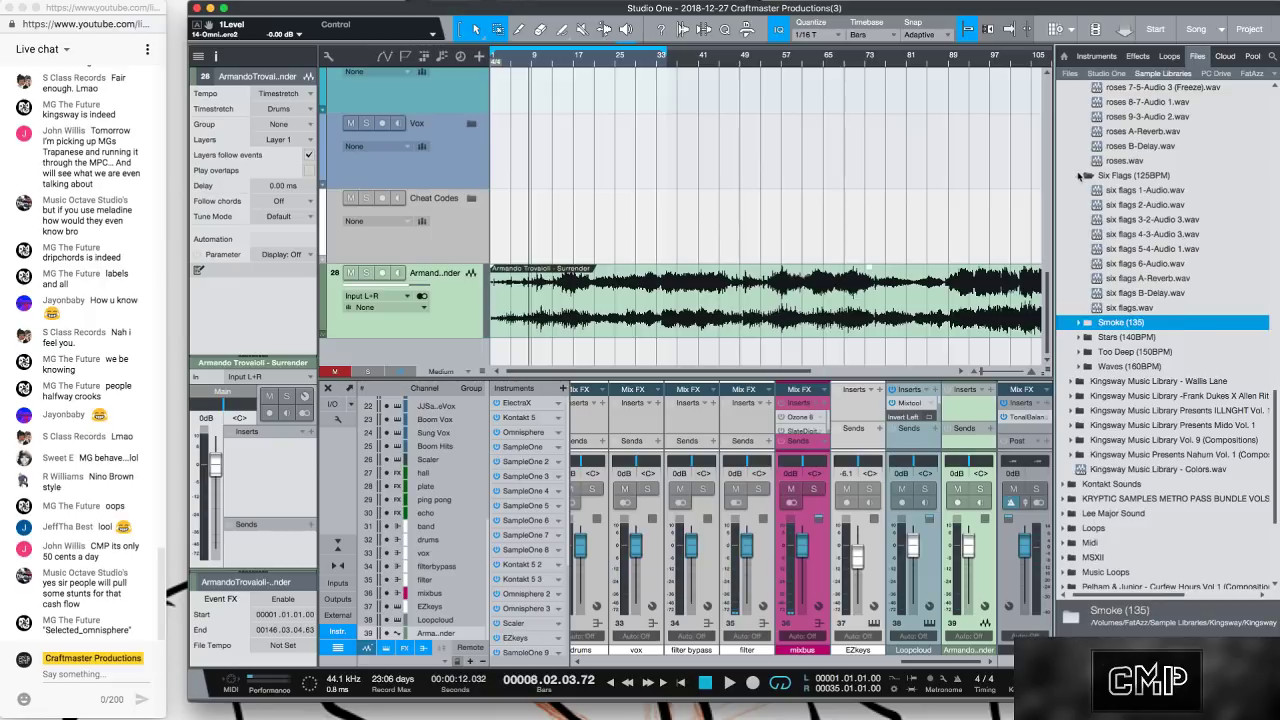
click(1080, 176)
click(1080, 165)
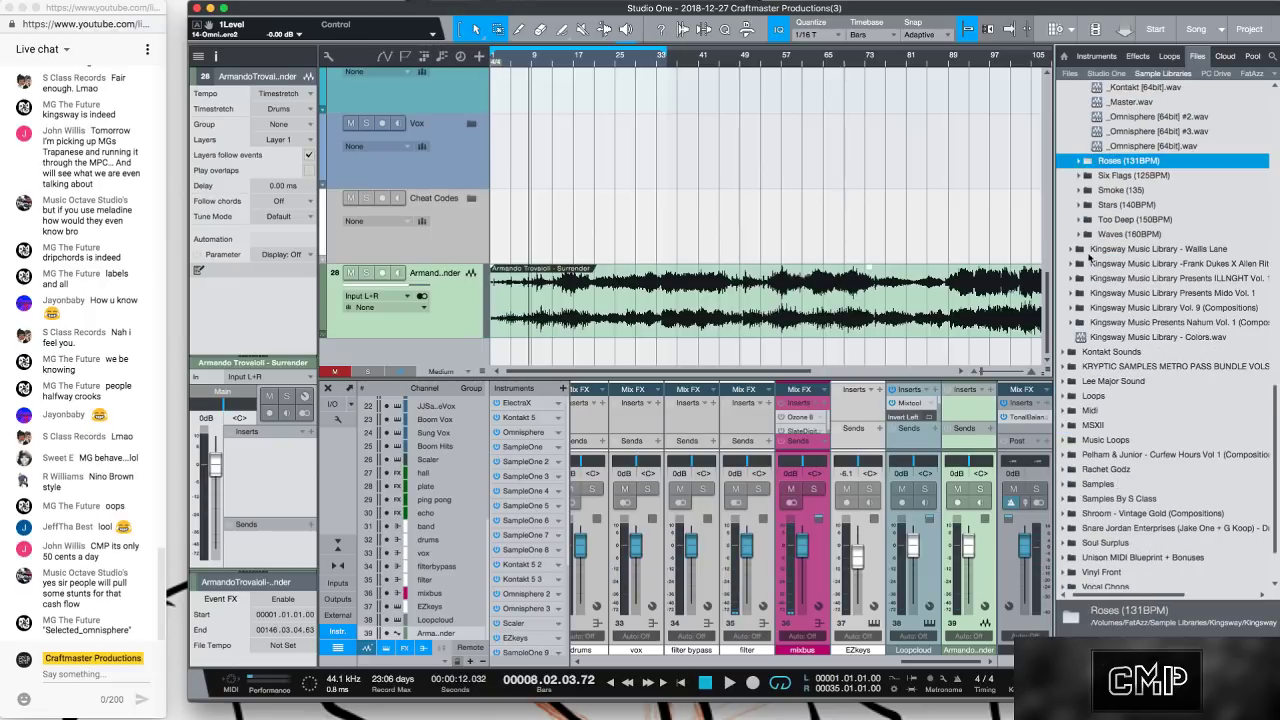
scroll(1090, 258, up, 4)
click(1083, 293)
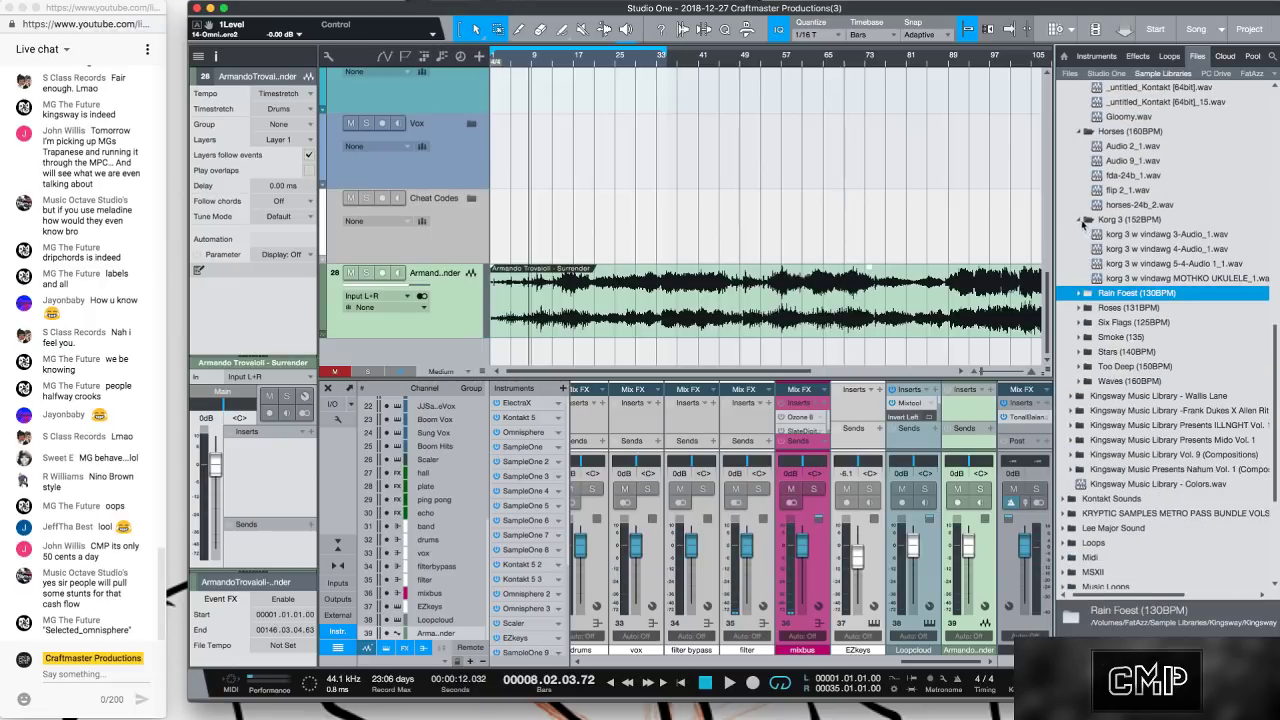
click(1083, 219)
scroll(1083, 225, up, 3)
click(1083, 204)
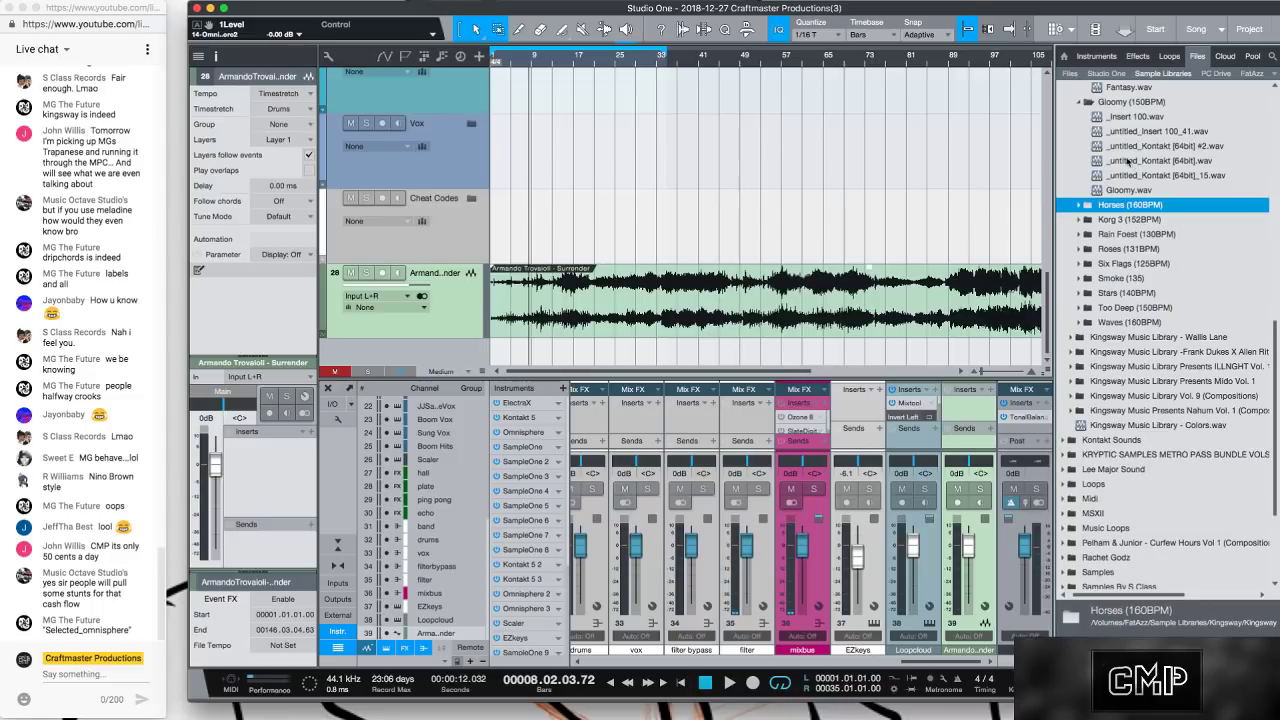
Collapse the Gloomy, Fantasy and Championship folders along with the Vinnyx Vol. 1 library.
scroll(1100, 210, up, 3)
click(1081, 249)
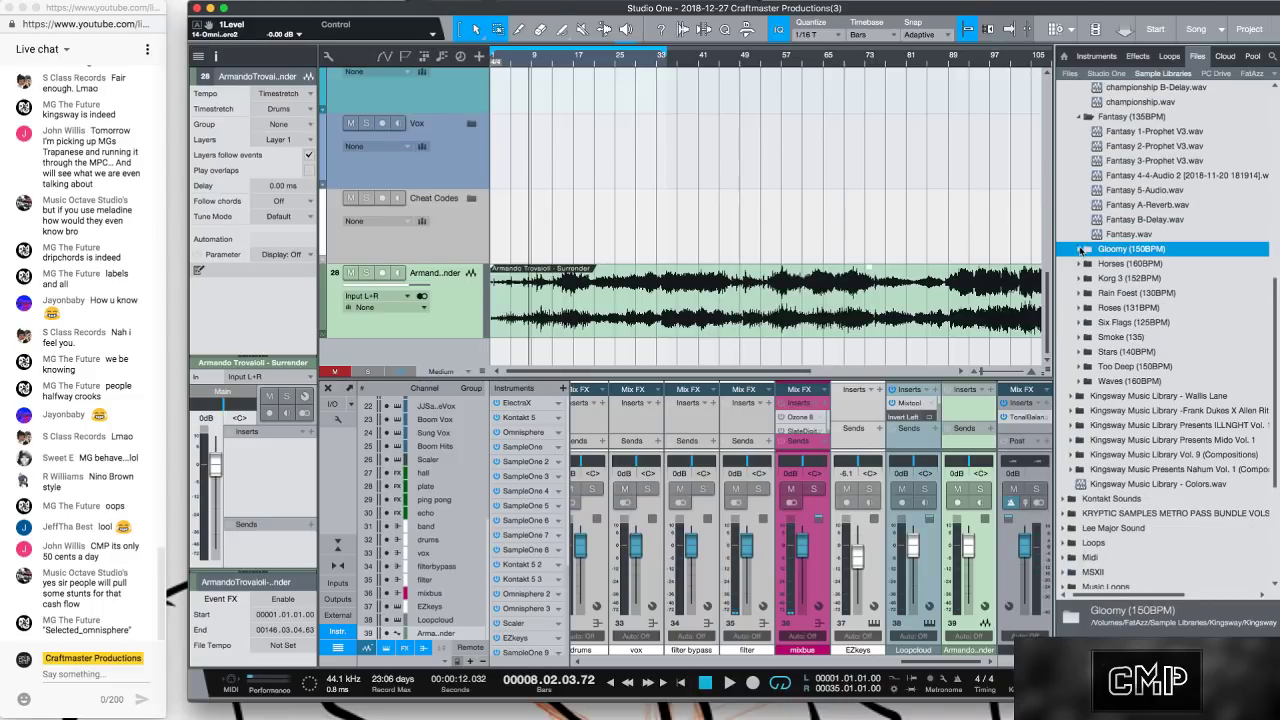
click(1078, 116)
scroll(1079, 150, up, 6)
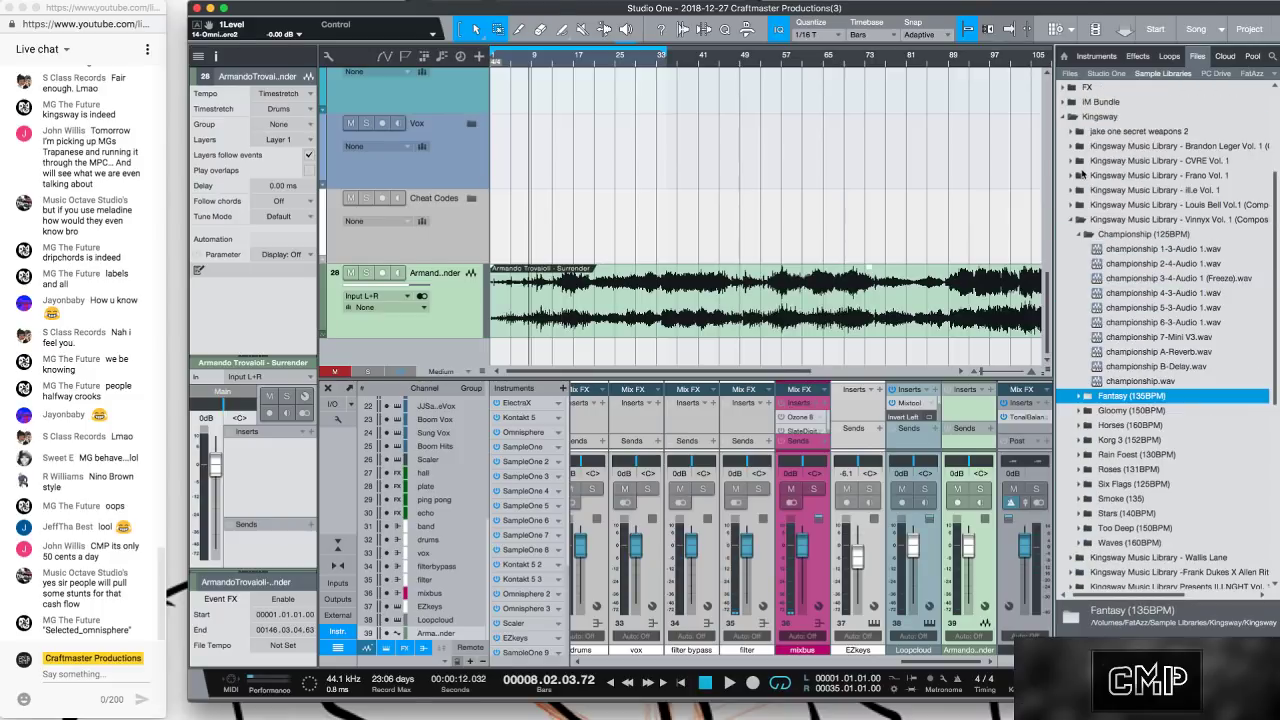
click(1082, 235)
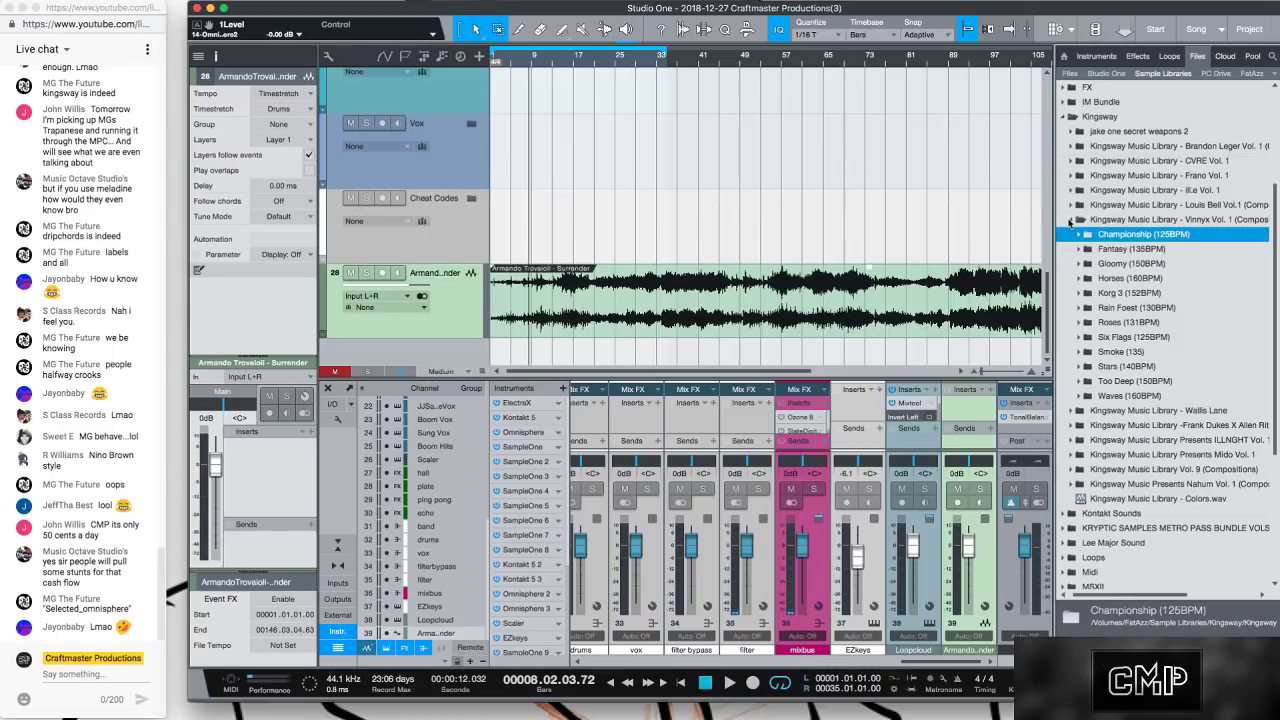
click(1070, 221)
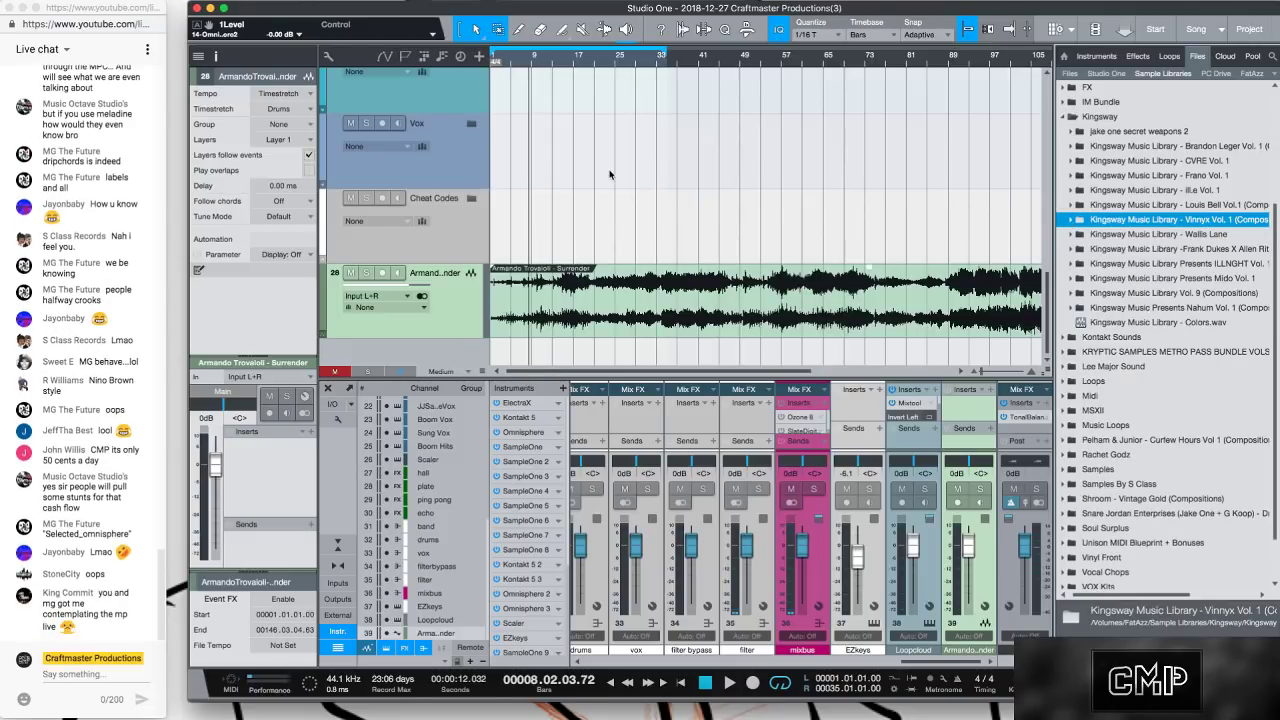
Play the song to audition the Surrender sample again.
key(space)
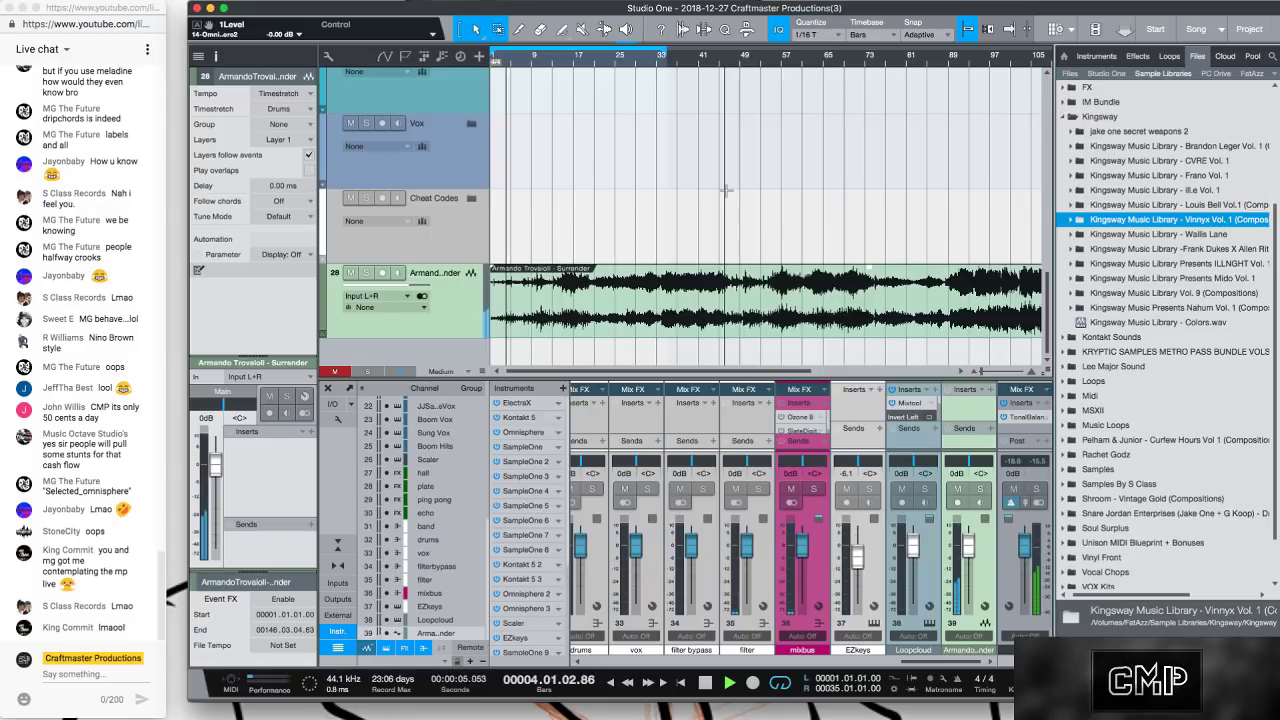
Audition the opening bars of the Surrender sample up close, stop playback and set the song tempo to 180.
key(e)
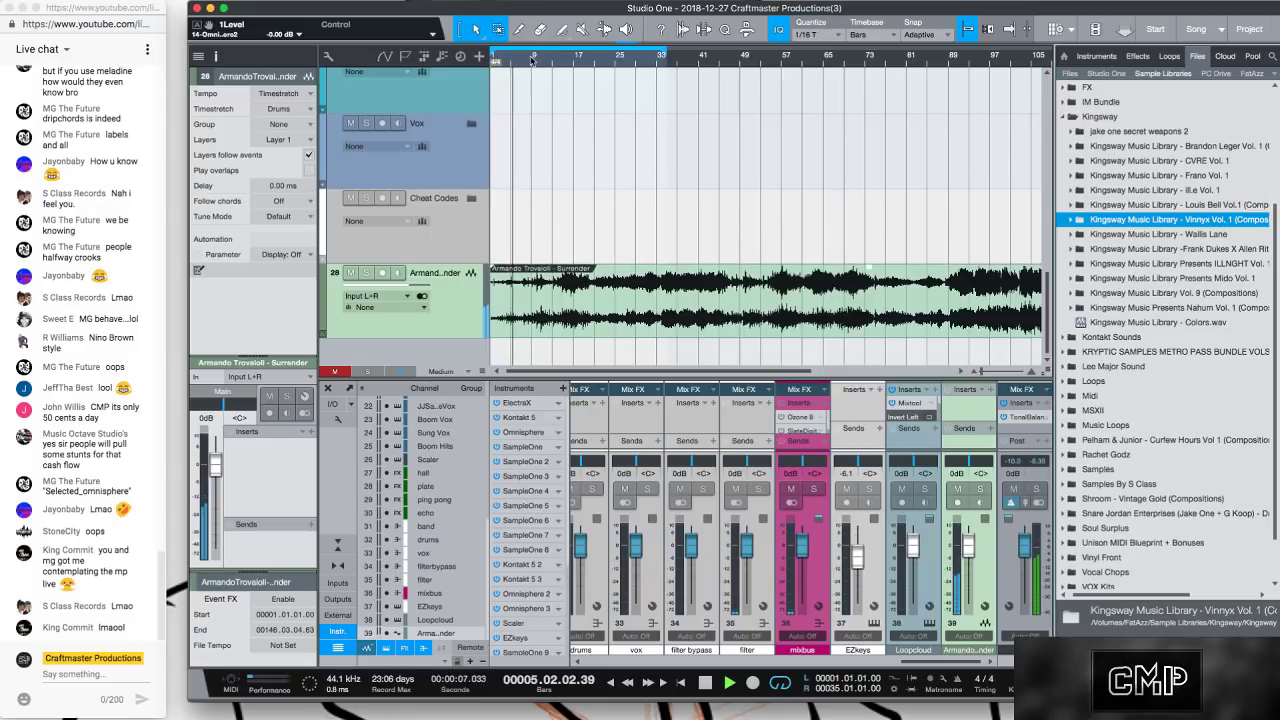
key(e)
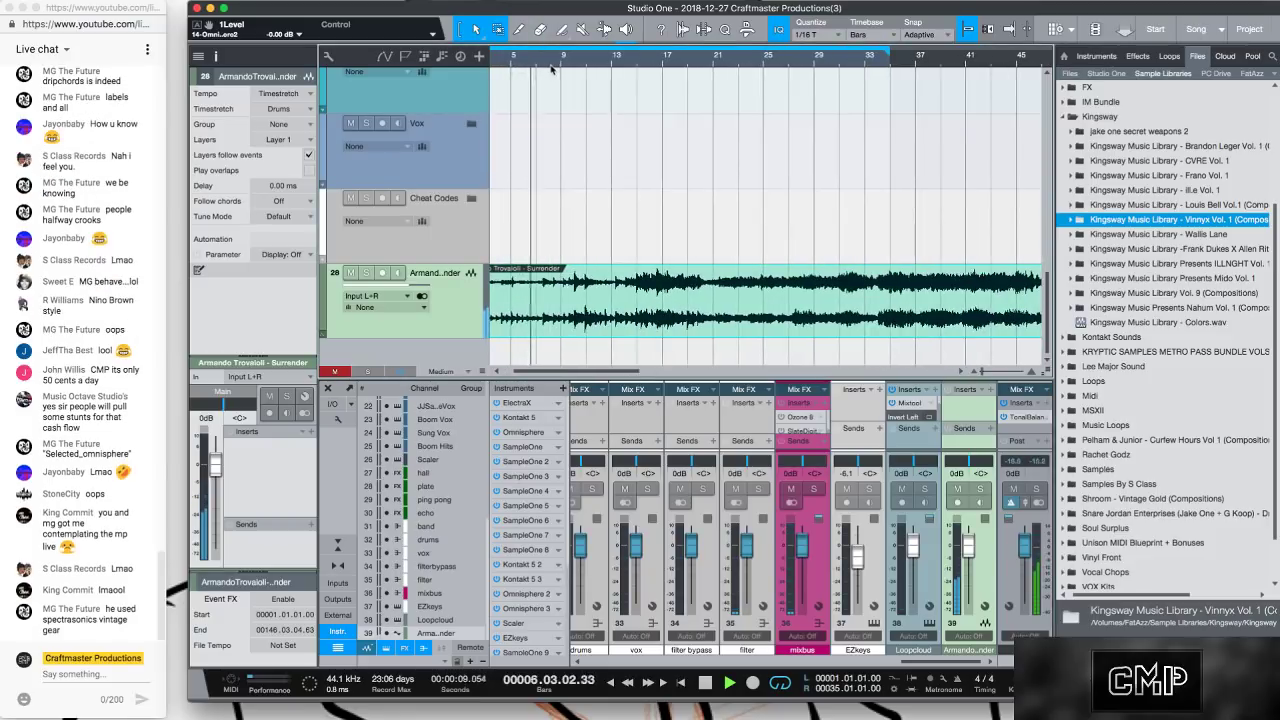
scroll(567, 78, left, 2)
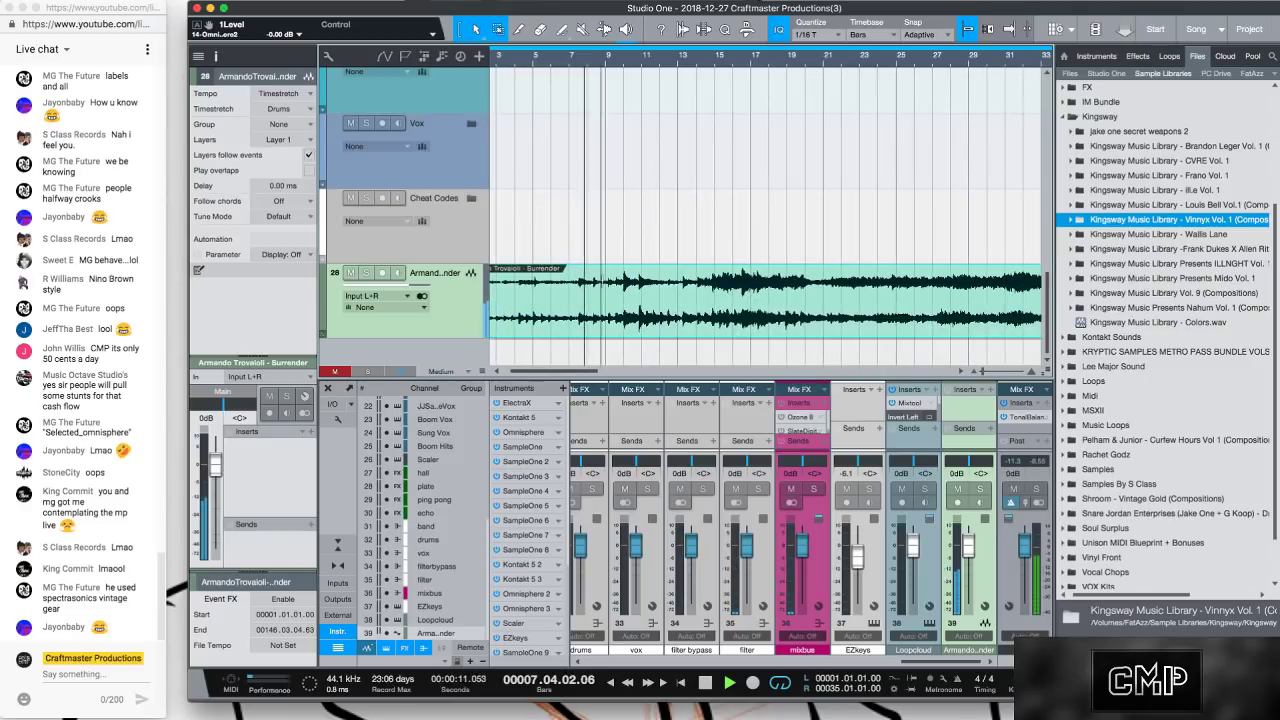
key(space)
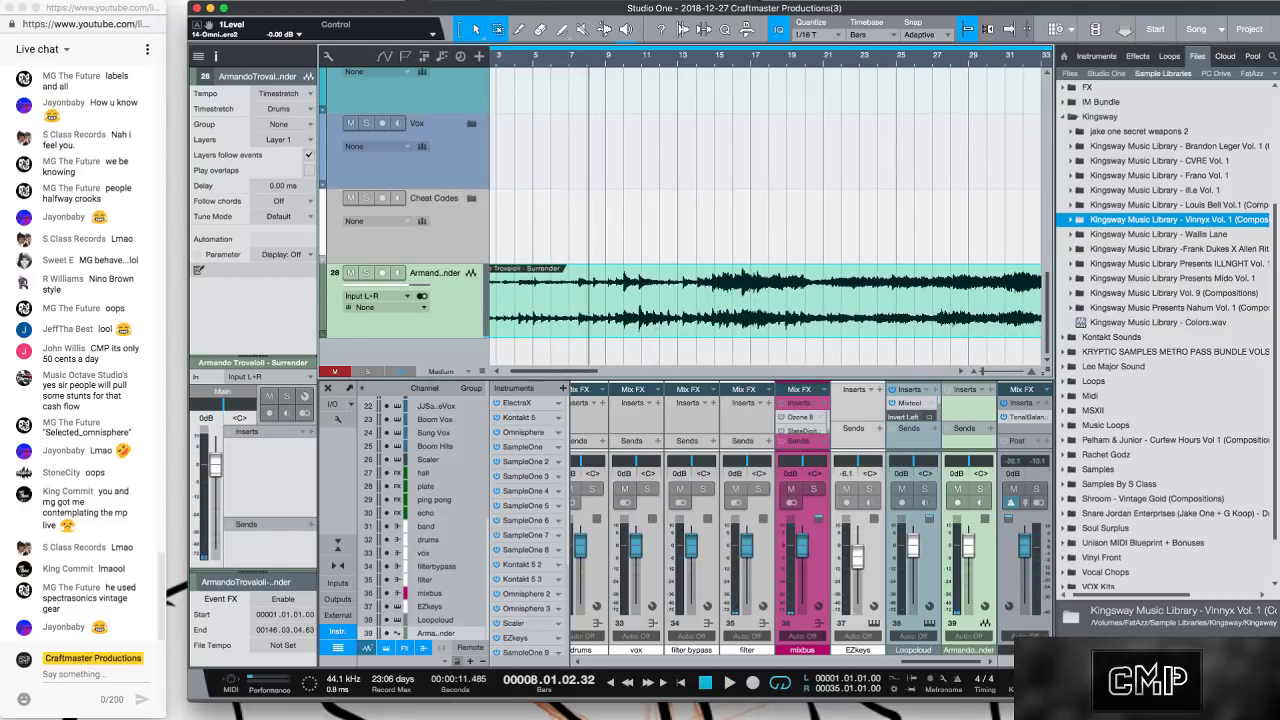
key(w)
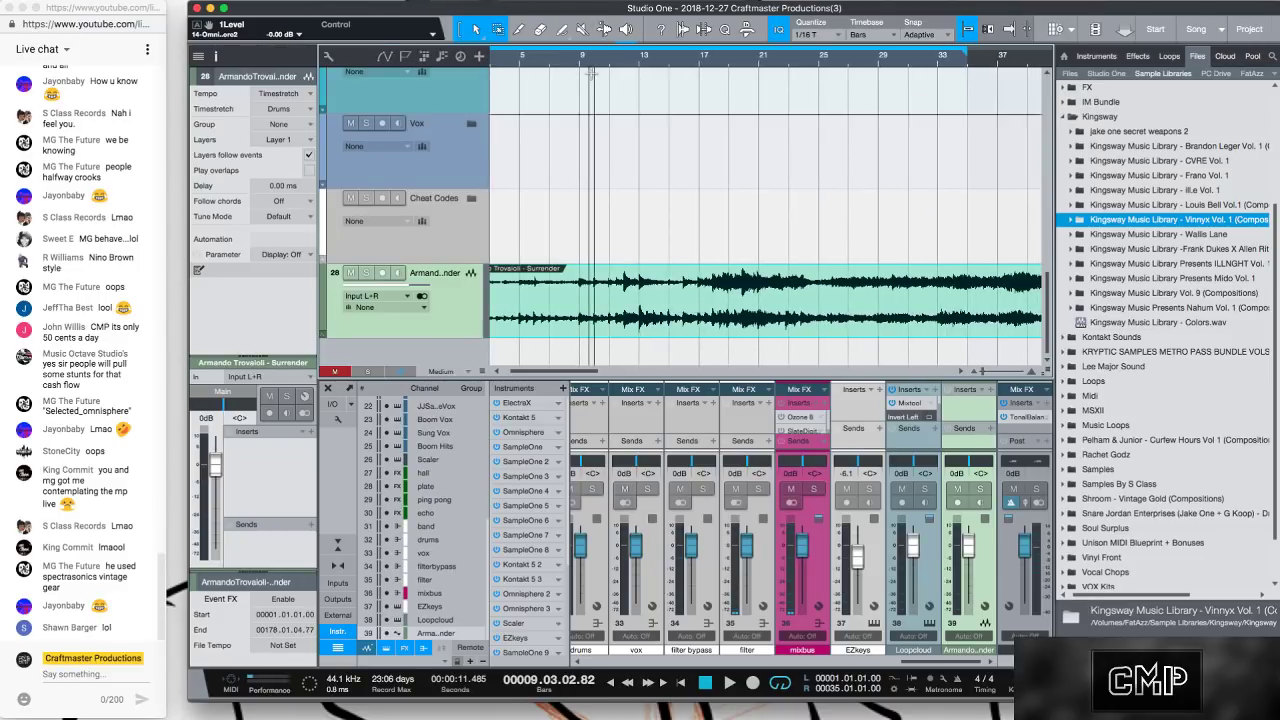
Play the Surrender sample from the start, and again from around bar 13 and bar 18.
key(space)
key(w)
key(w)
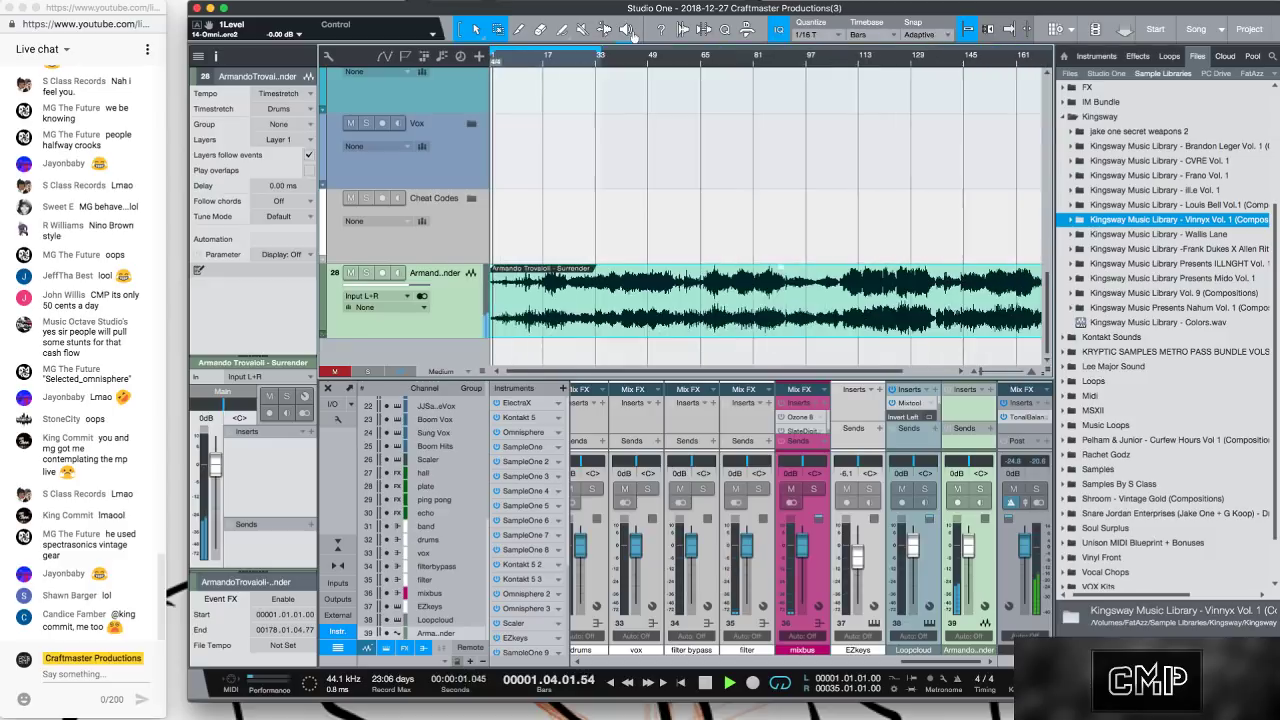
click(531, 72)
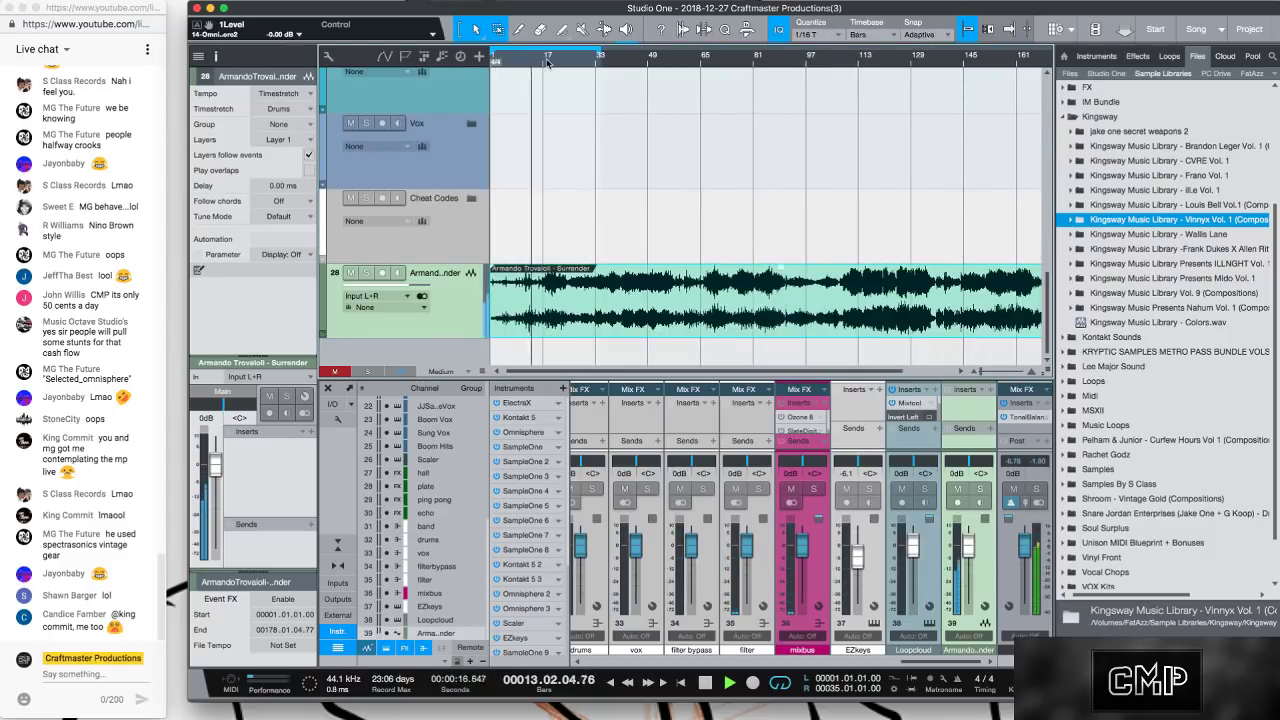
click(546, 70)
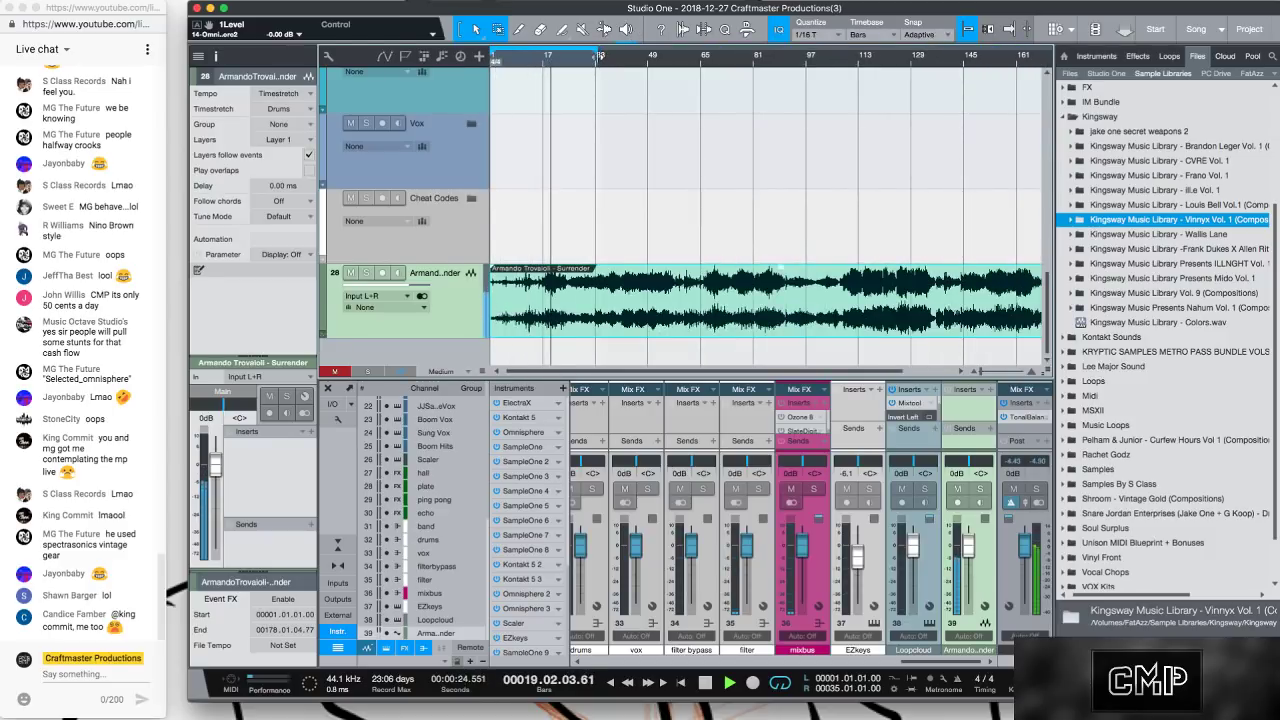
Stop playback, split the Surrender event at bar 33 and delete everything after the split.
key(space)
click(593, 282)
key(alt+x)
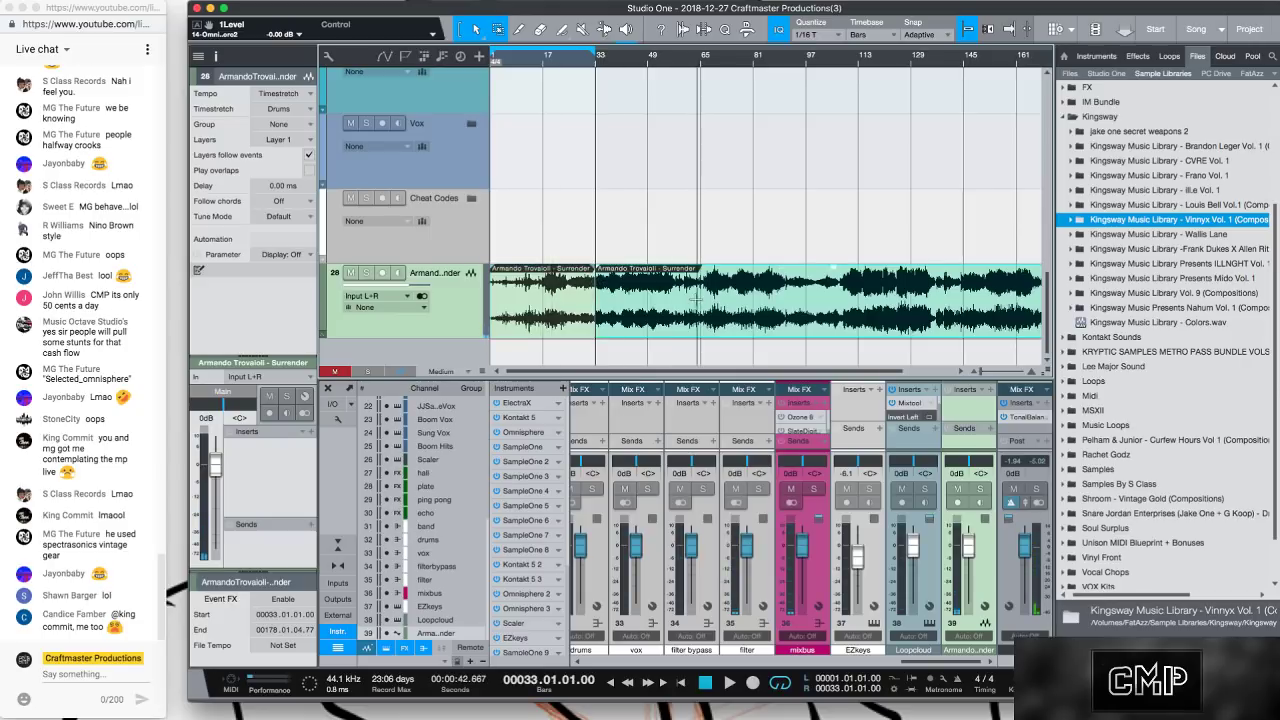
key(Delete)
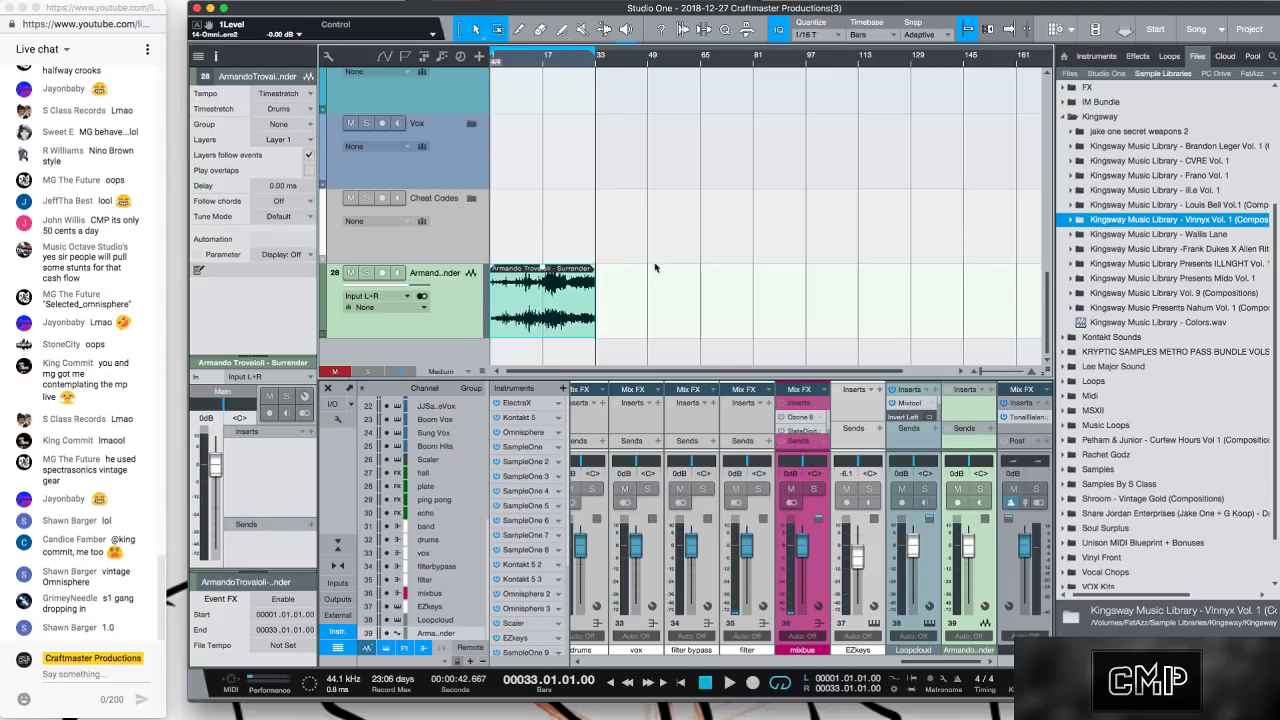
Open the trimmed Surrender event in Melodyne and dismiss the First Steps videos window.
key(shift+w)
key(shift+w)
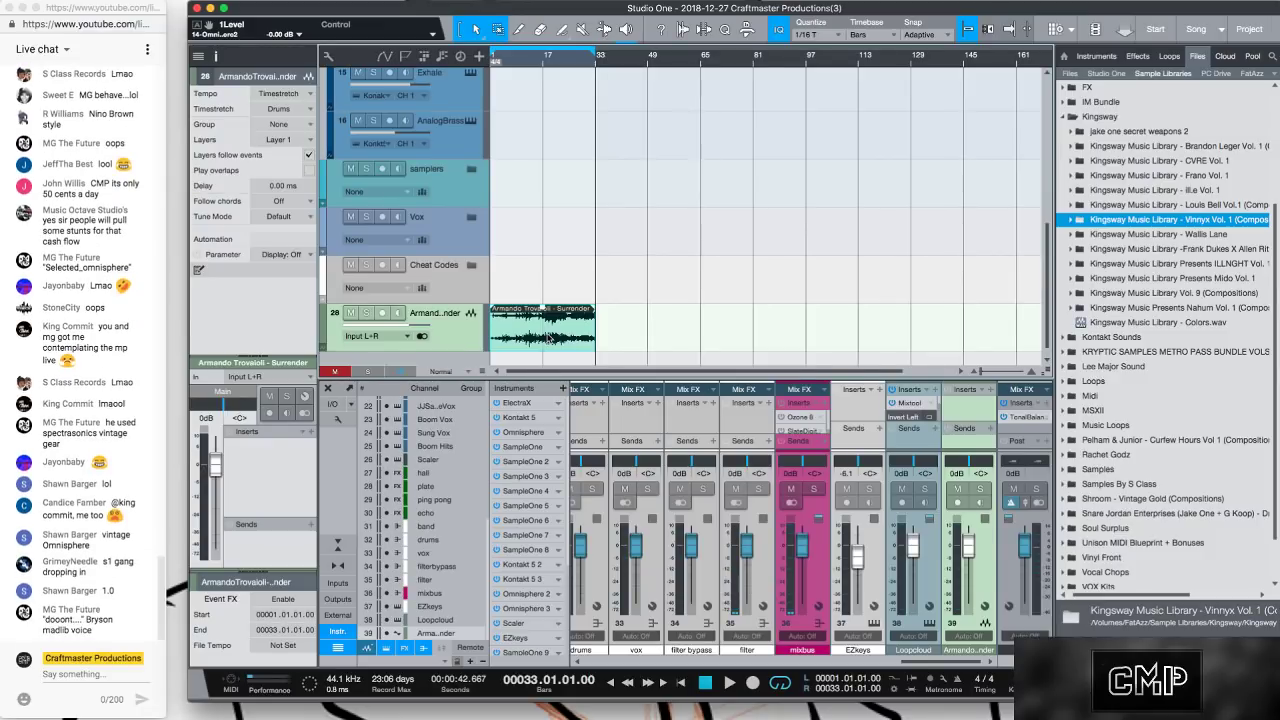
key(super+m)
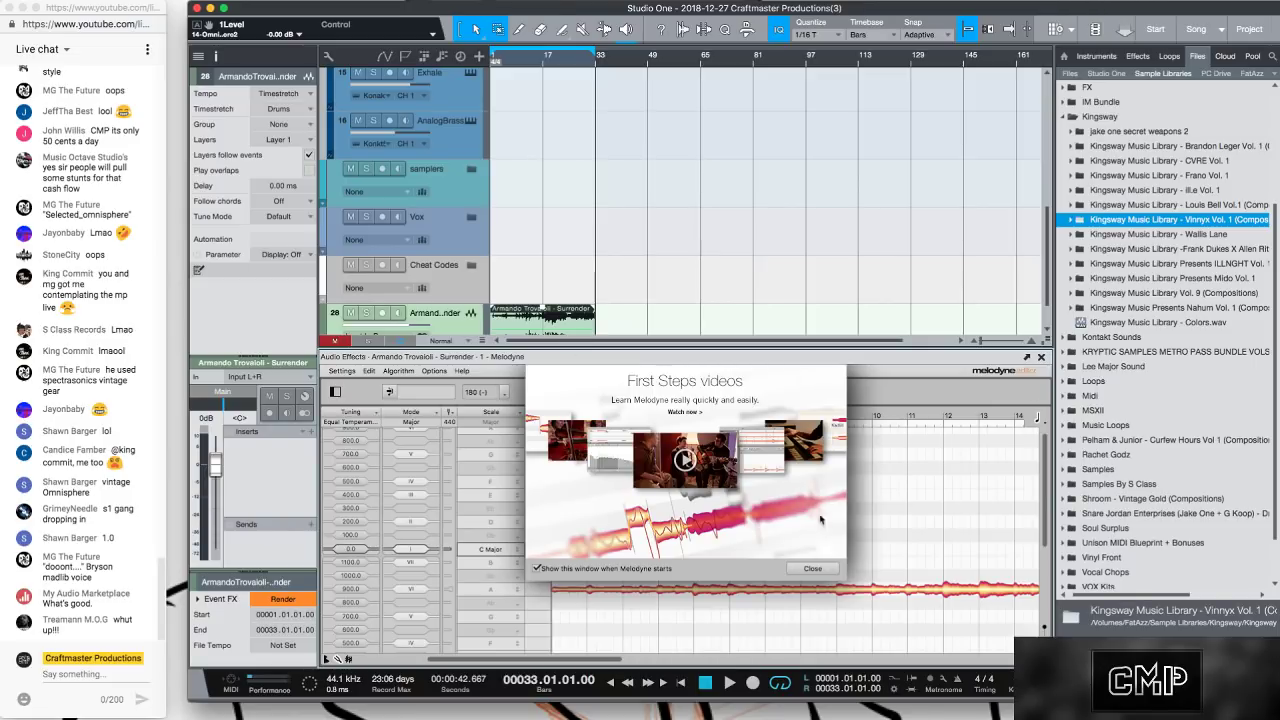
click(812, 569)
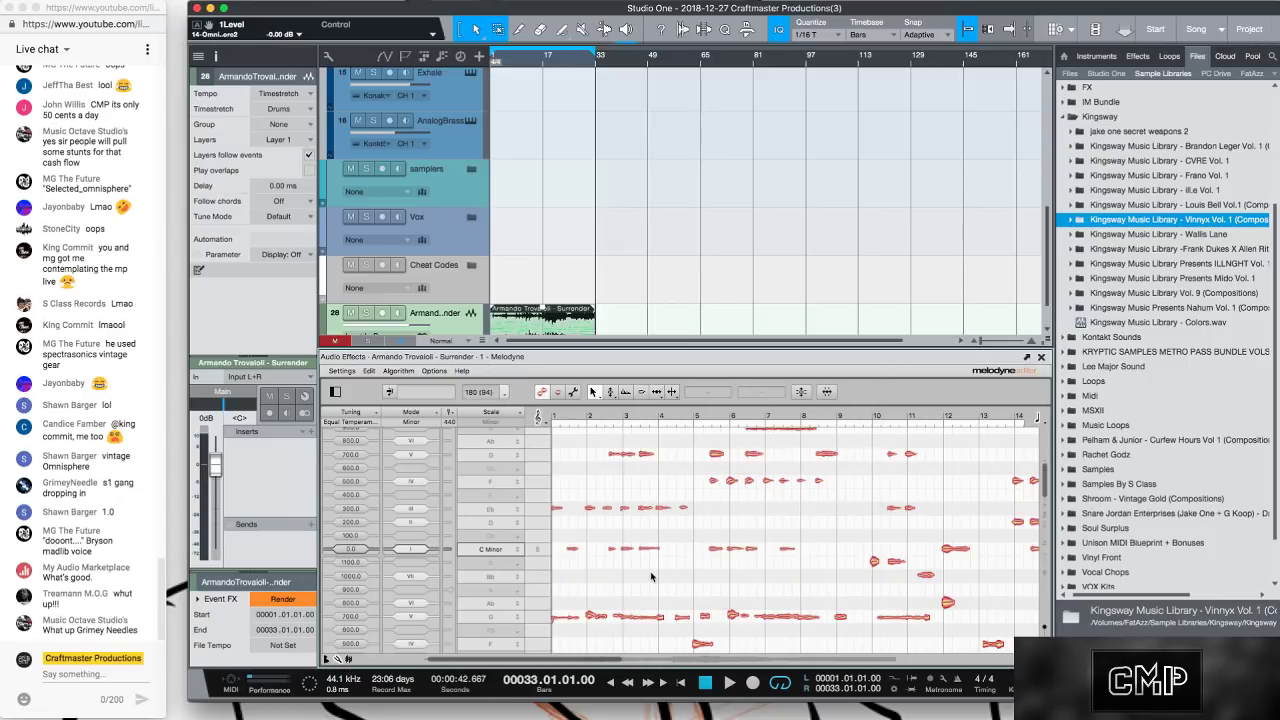
Extract the Melodyne-analysed Surrender audio as notes onto the ElectraX track and open the resulting part in the note editor.
scroll(651, 577, down, 3)
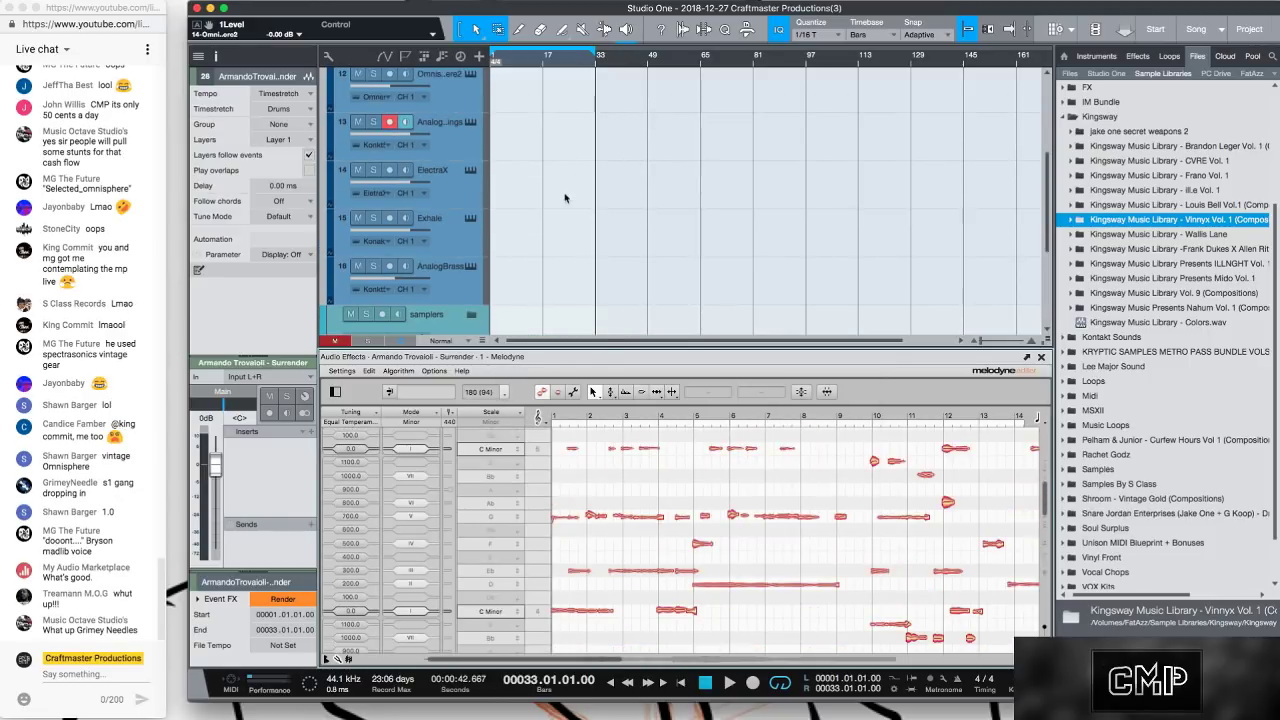
scroll(564, 198, down, 1)
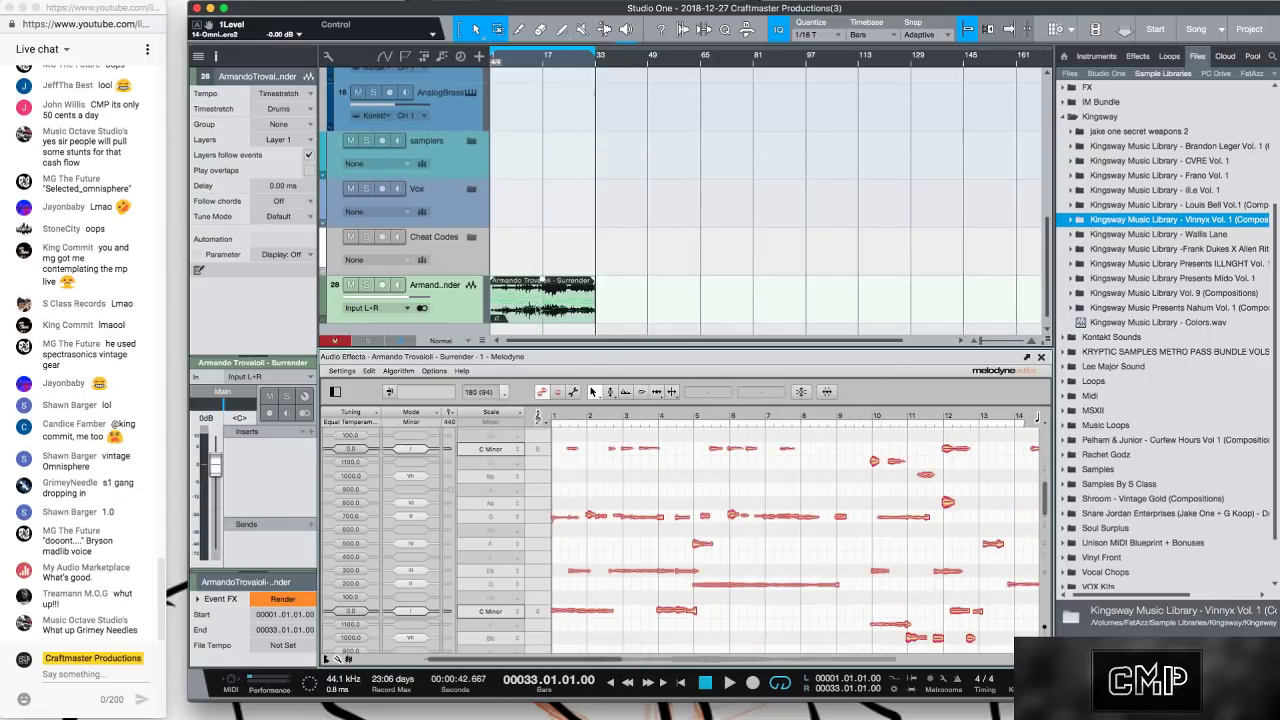
scroll(540, 100, up, 1)
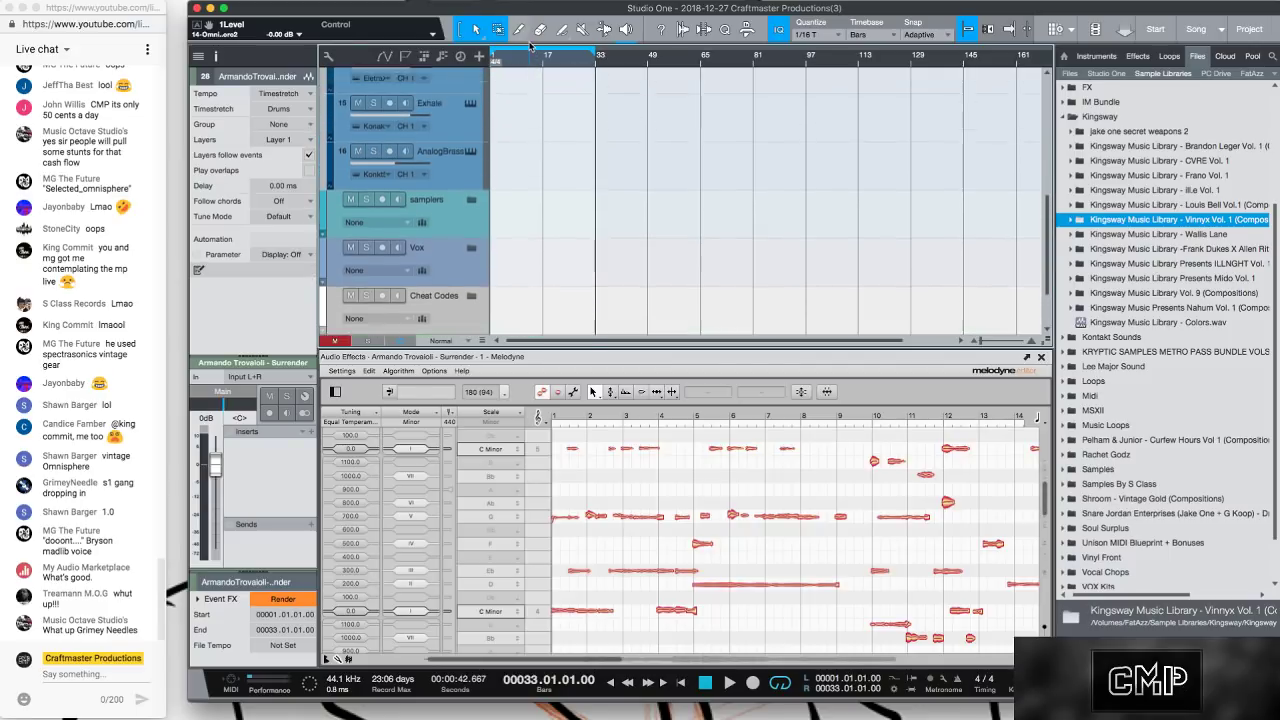
scroll(535, 100, up, 1)
double_click(540, 100)
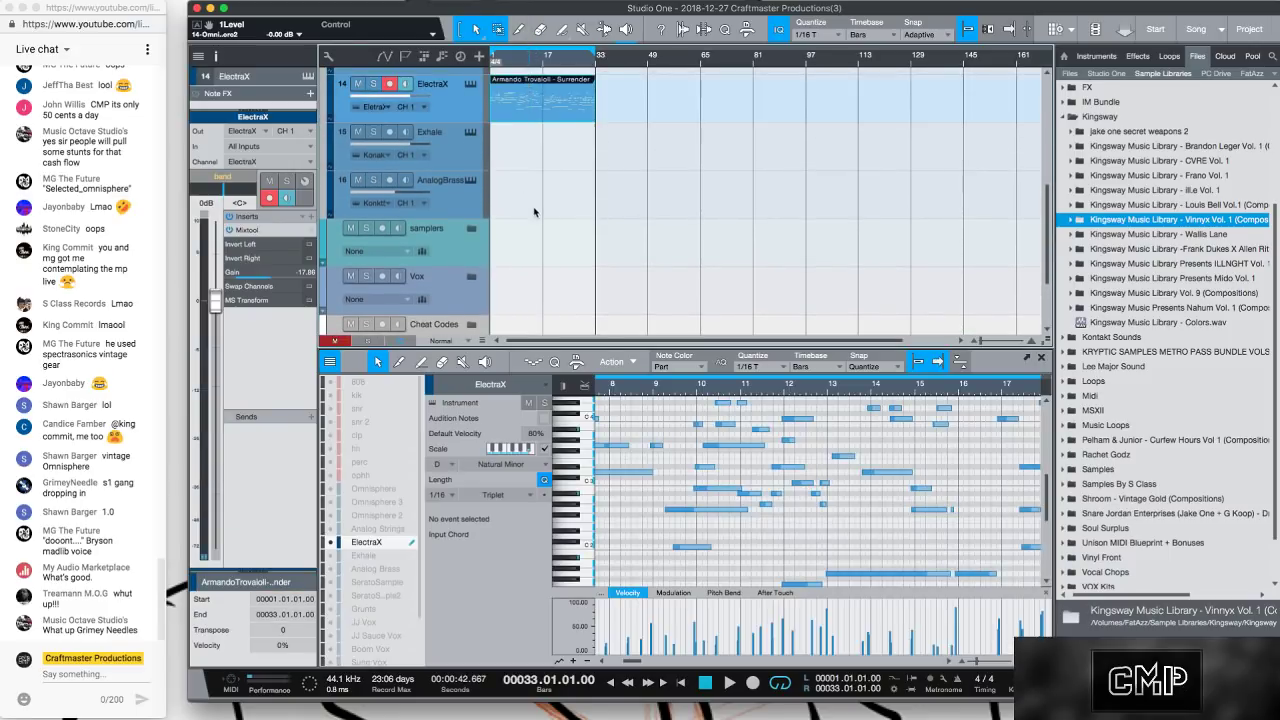
Check the ElectraX instrument window, close it and set the ElectraX track's instrument output to None.
scroll(534, 212, up, 1)
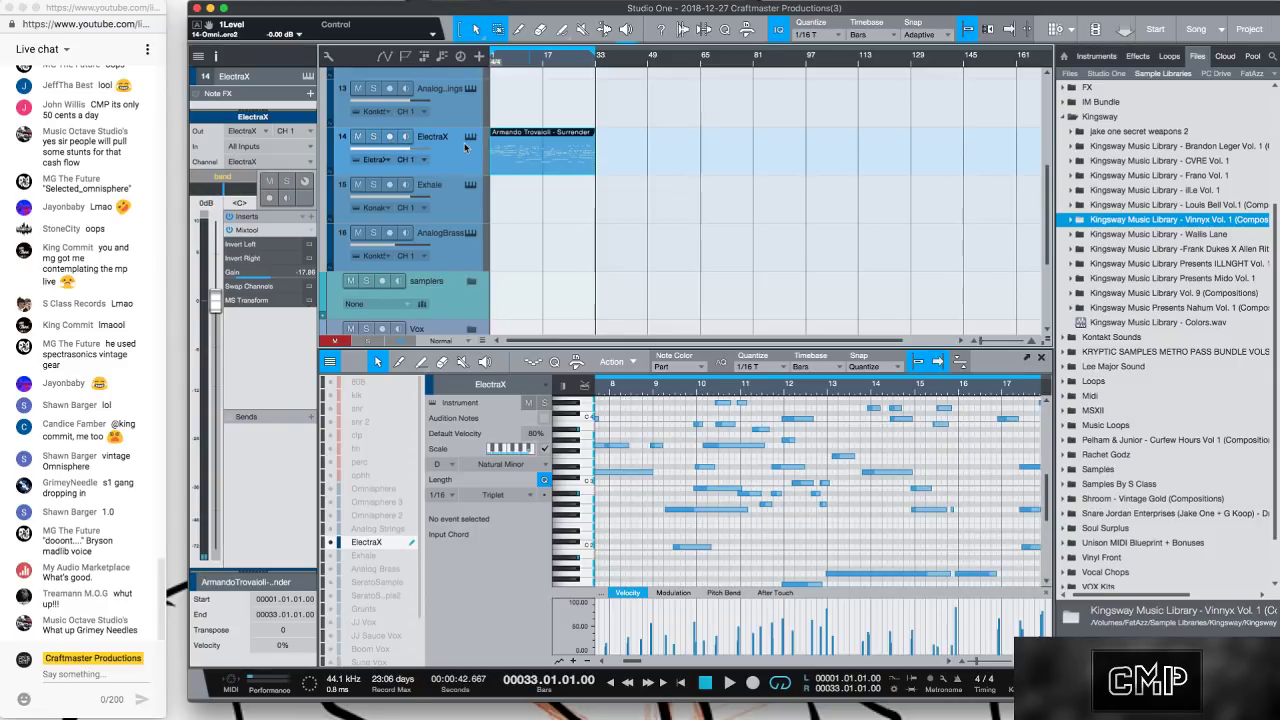
click(470, 137)
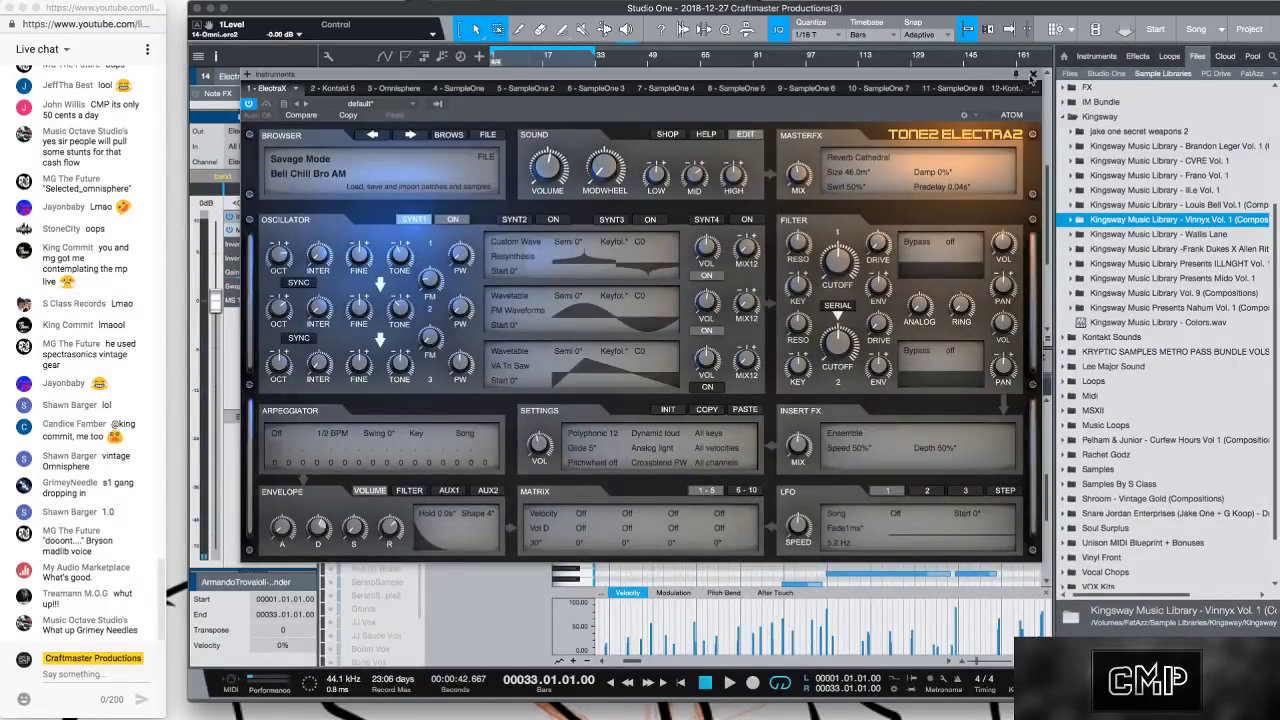
click(1033, 74)
click(397, 161)
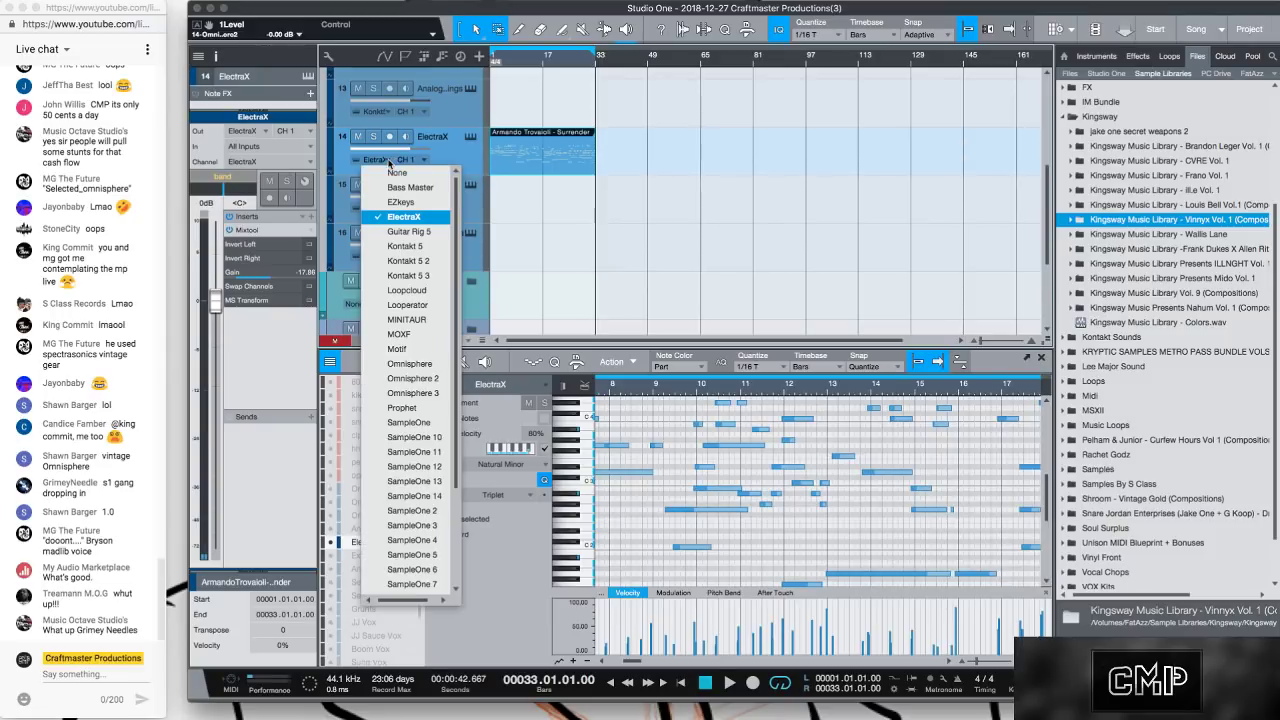
click(392, 167)
scroll(540, 200, up, 1)
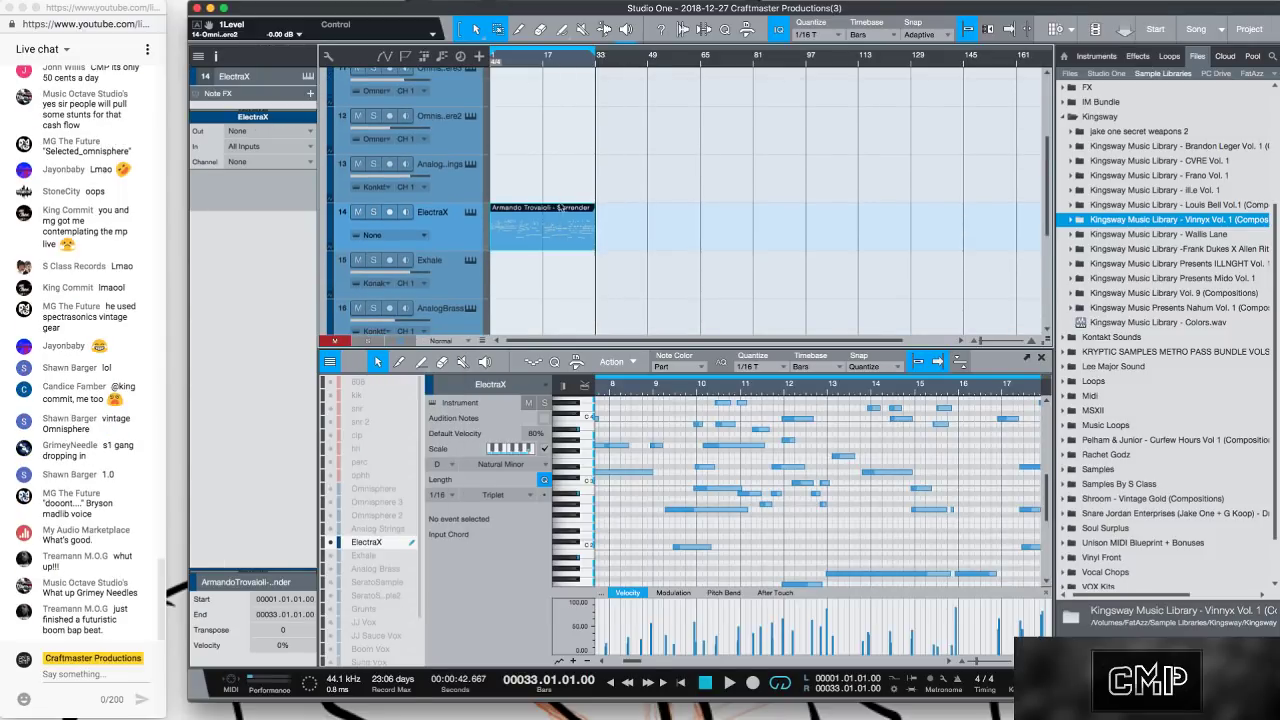
Play and stop the opening bars repeatedly while following the extracted notes in the note editor.
key(shift+w)
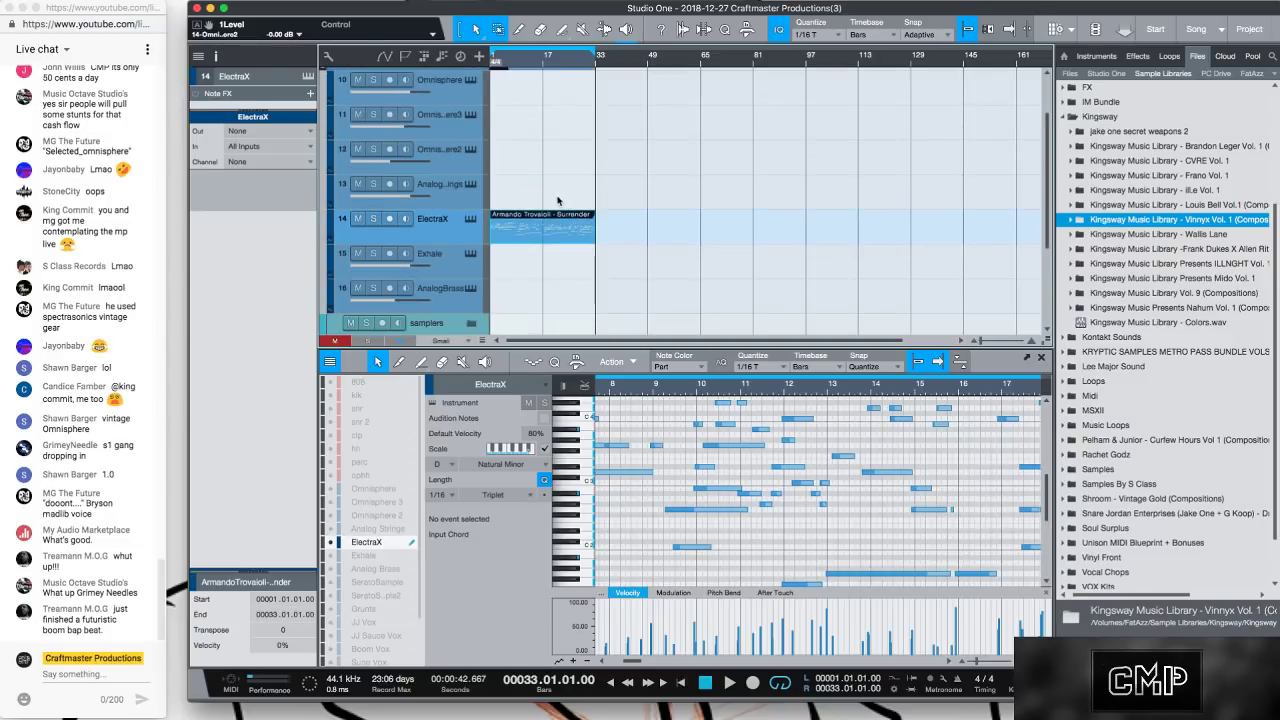
key(space)
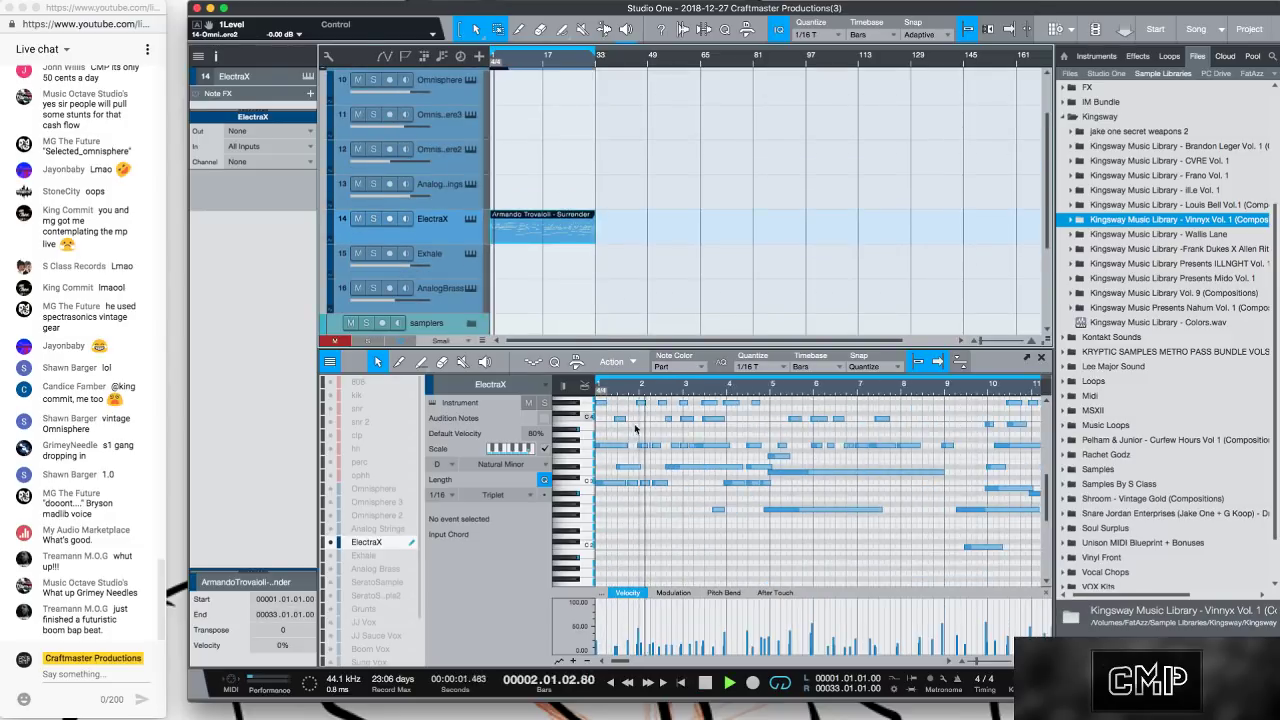
scroll(693, 467, up, 3)
key(space)
key(space)
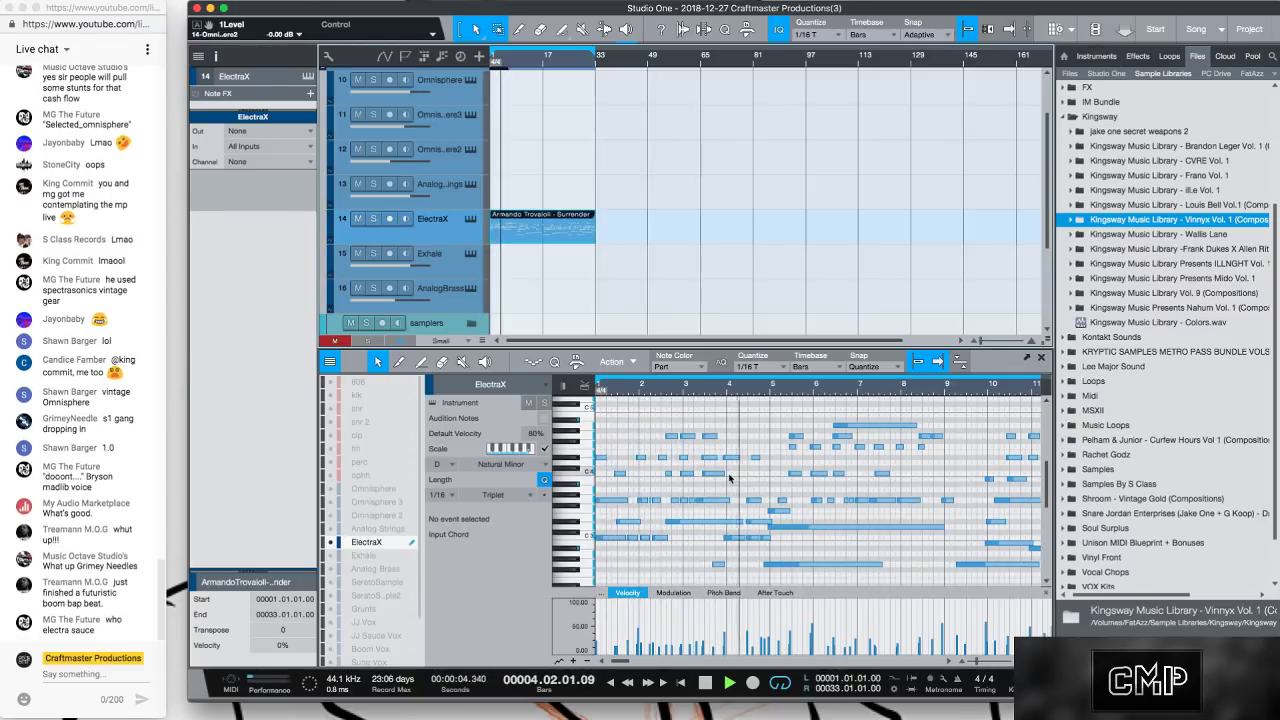
key(space)
key(space)
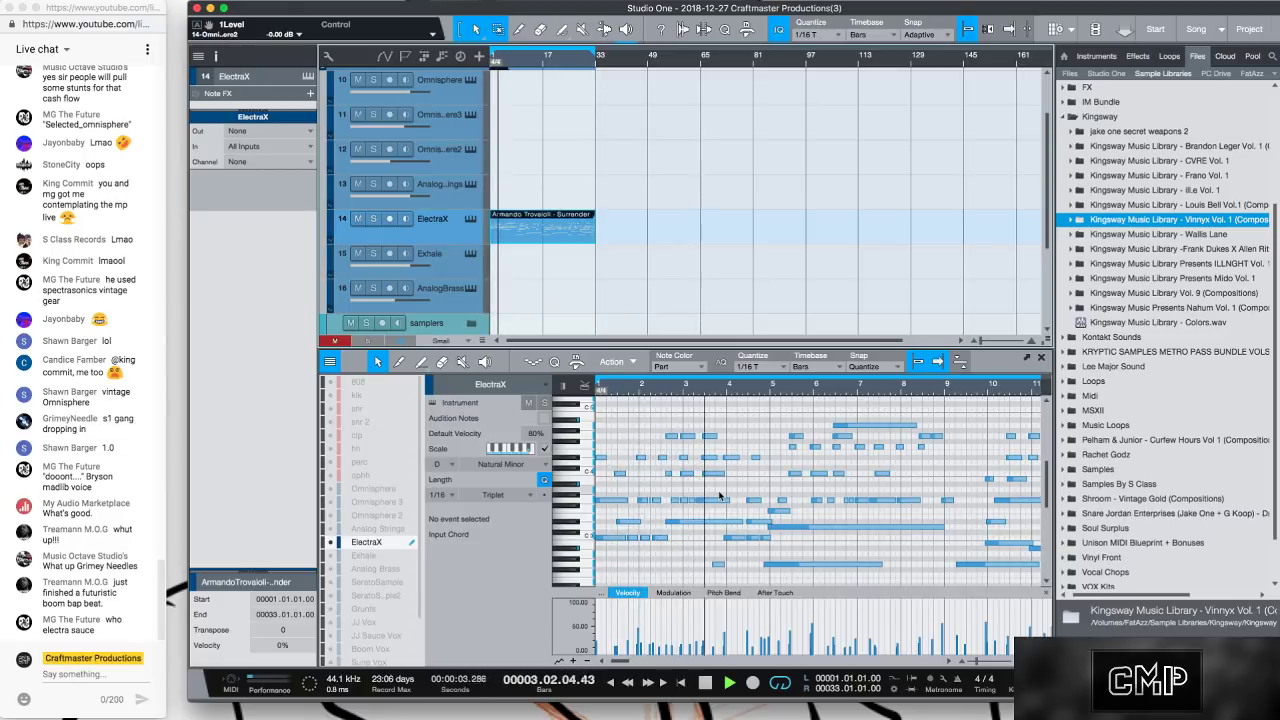
key(space)
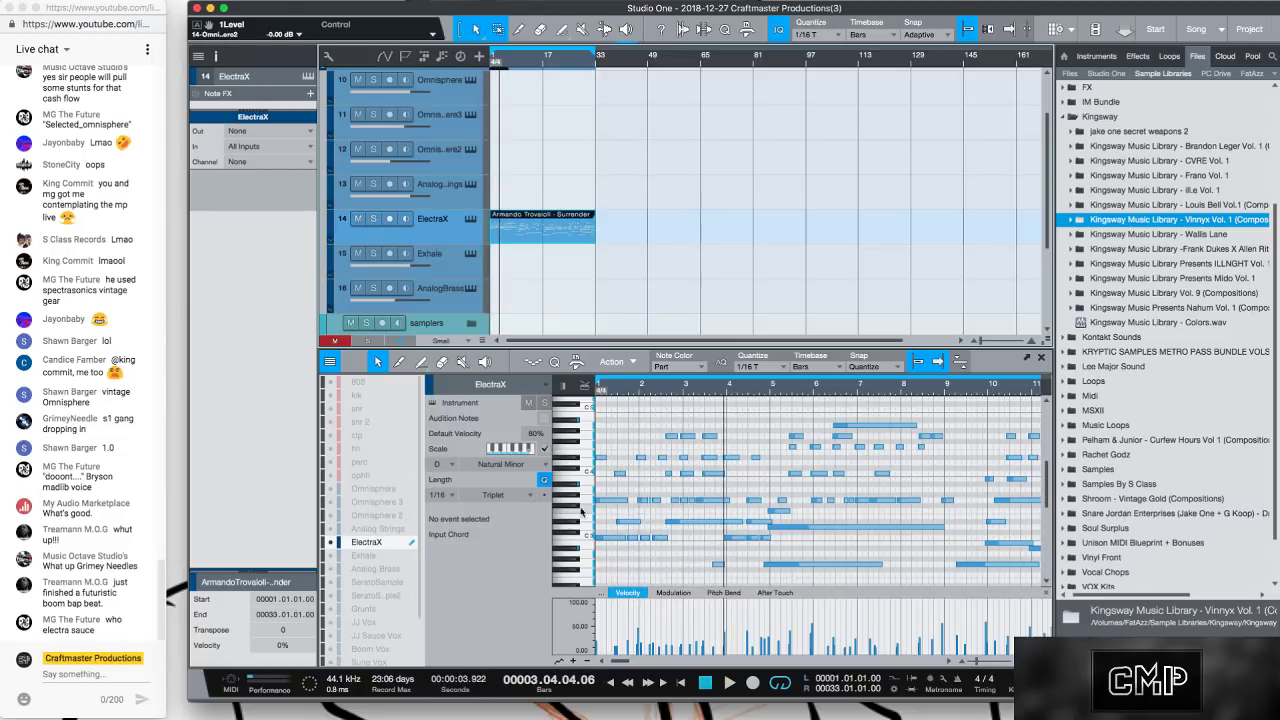
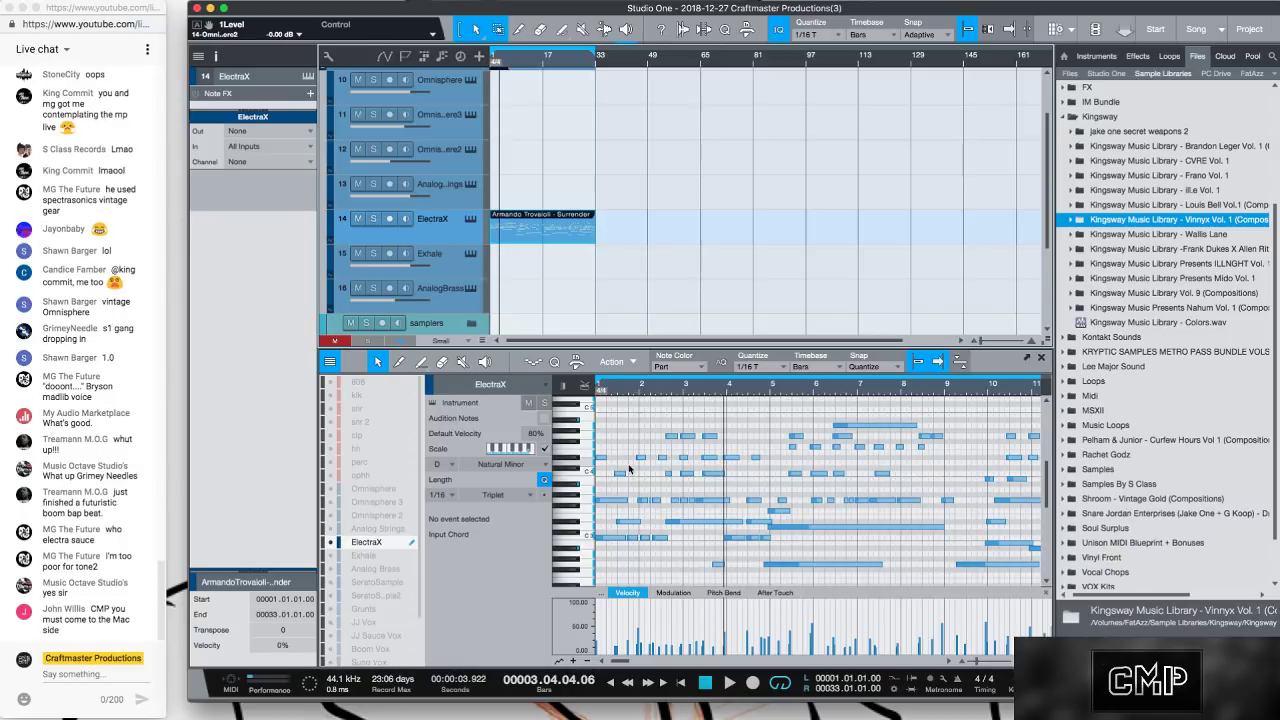
key(space)
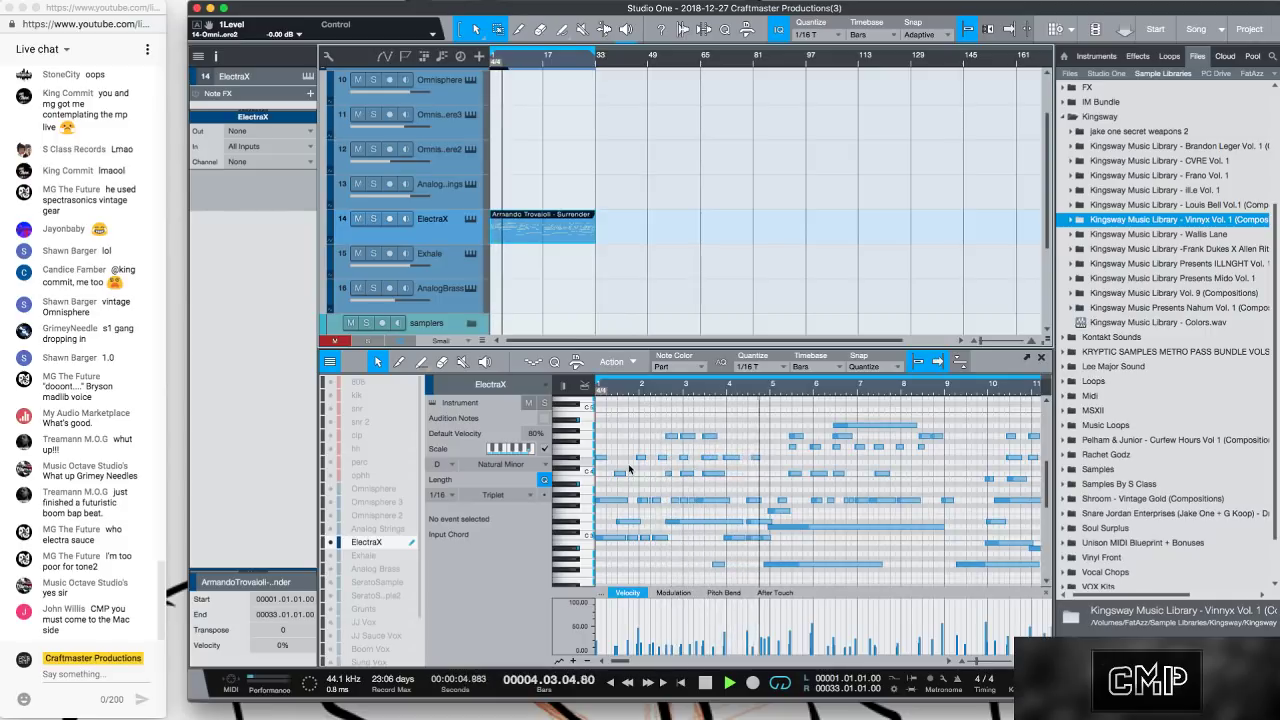
key(space)
key(space)
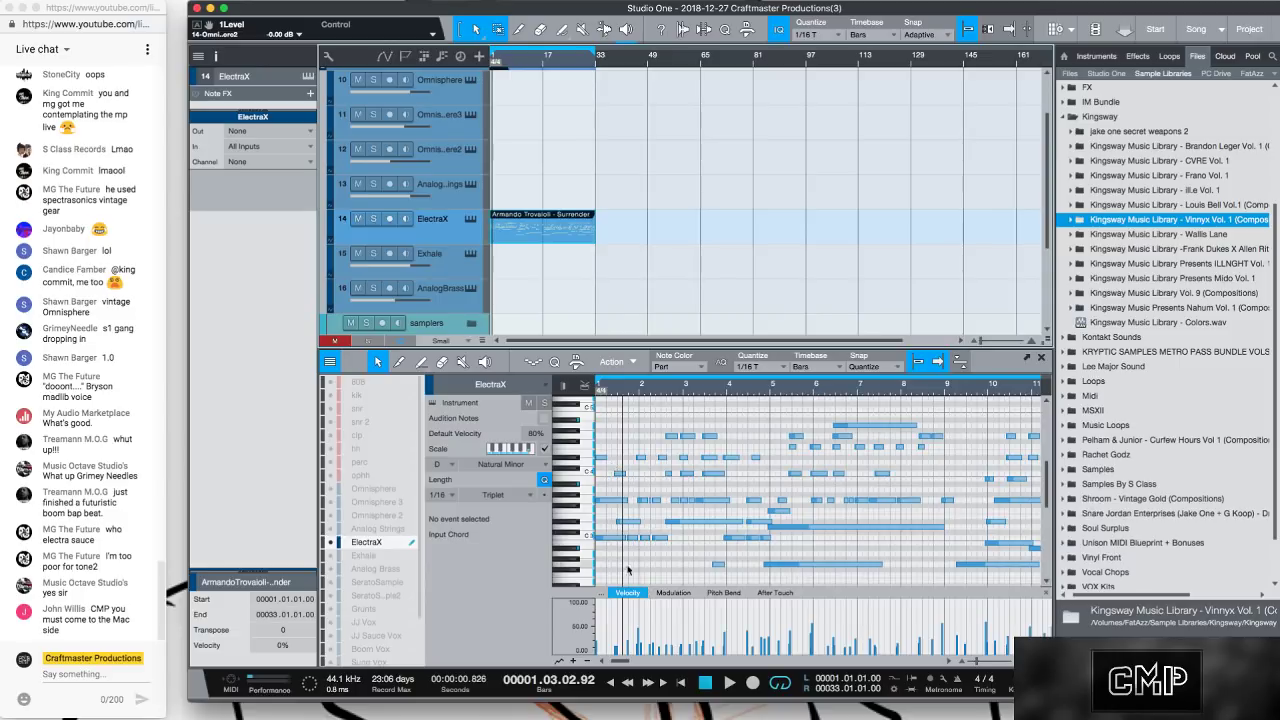
Set the scale root of the extracted Surrender part to C in the note editor.
scroll(641, 537, down, 2)
scroll(641, 537, up, 1)
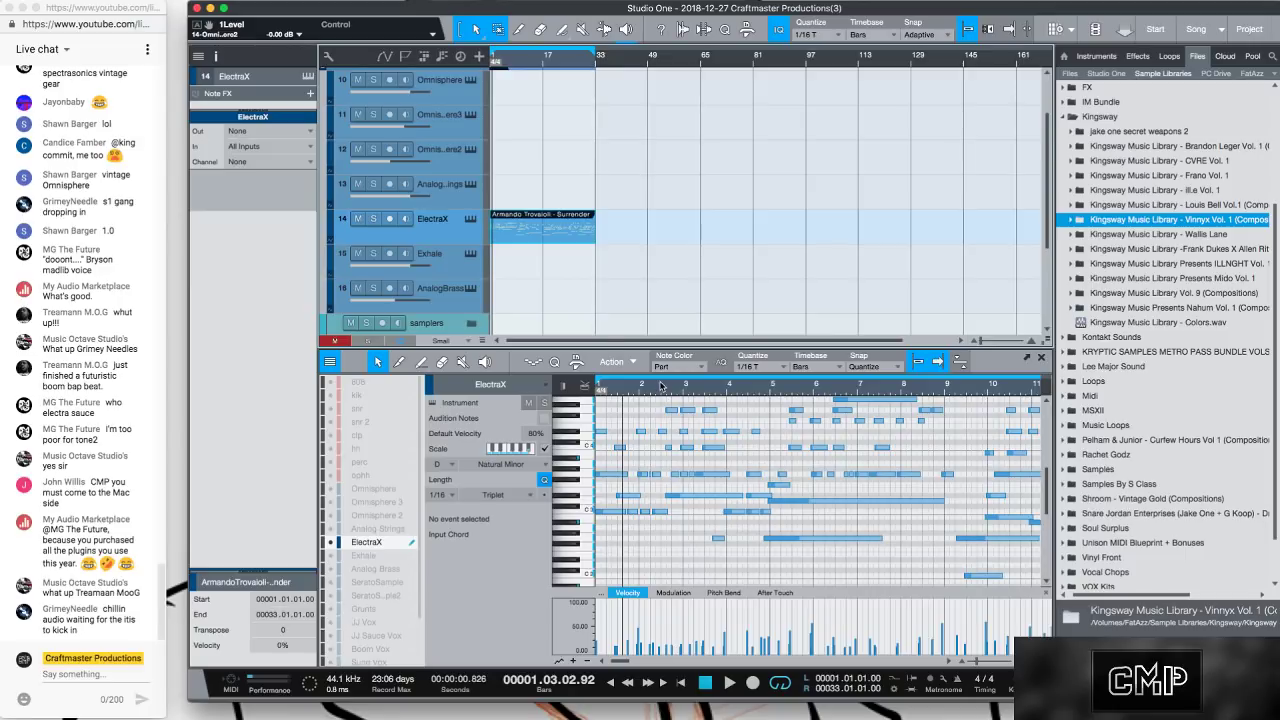
click(455, 465)
click(463, 481)
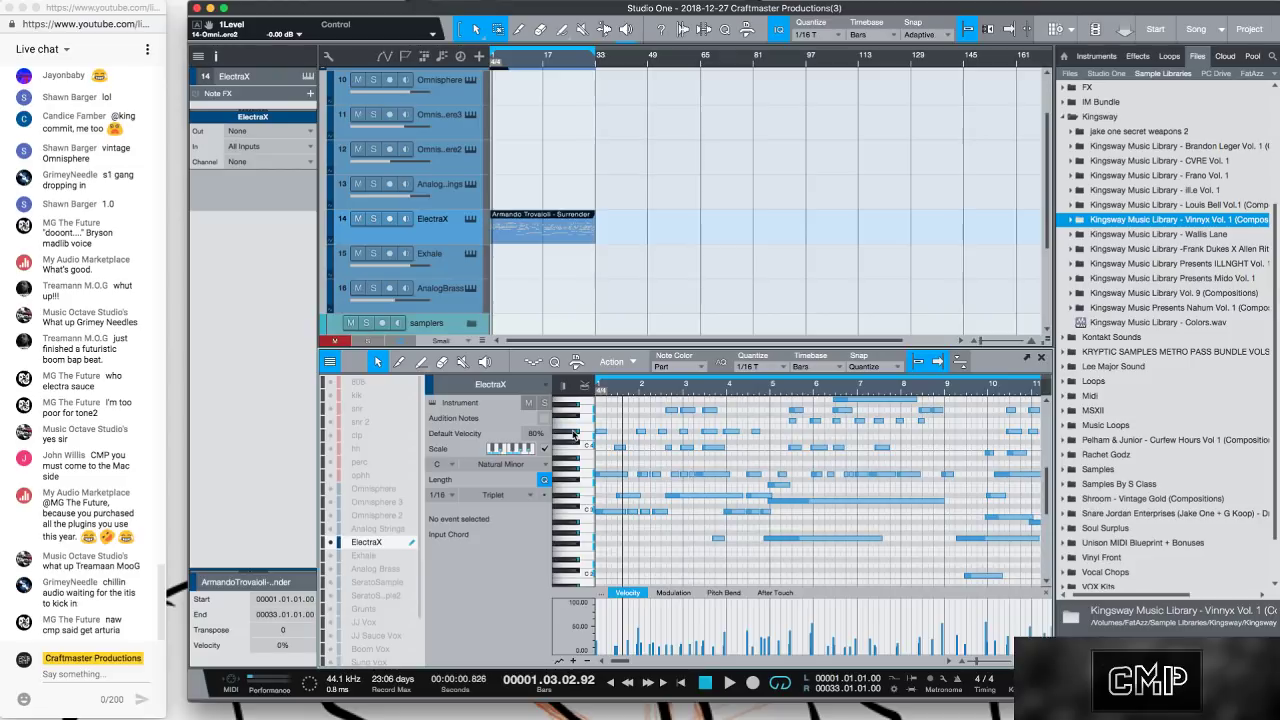
Move the opening D#3 note to start at about beat 3 of bar 1 and set the scale root to D#.
click(614, 497)
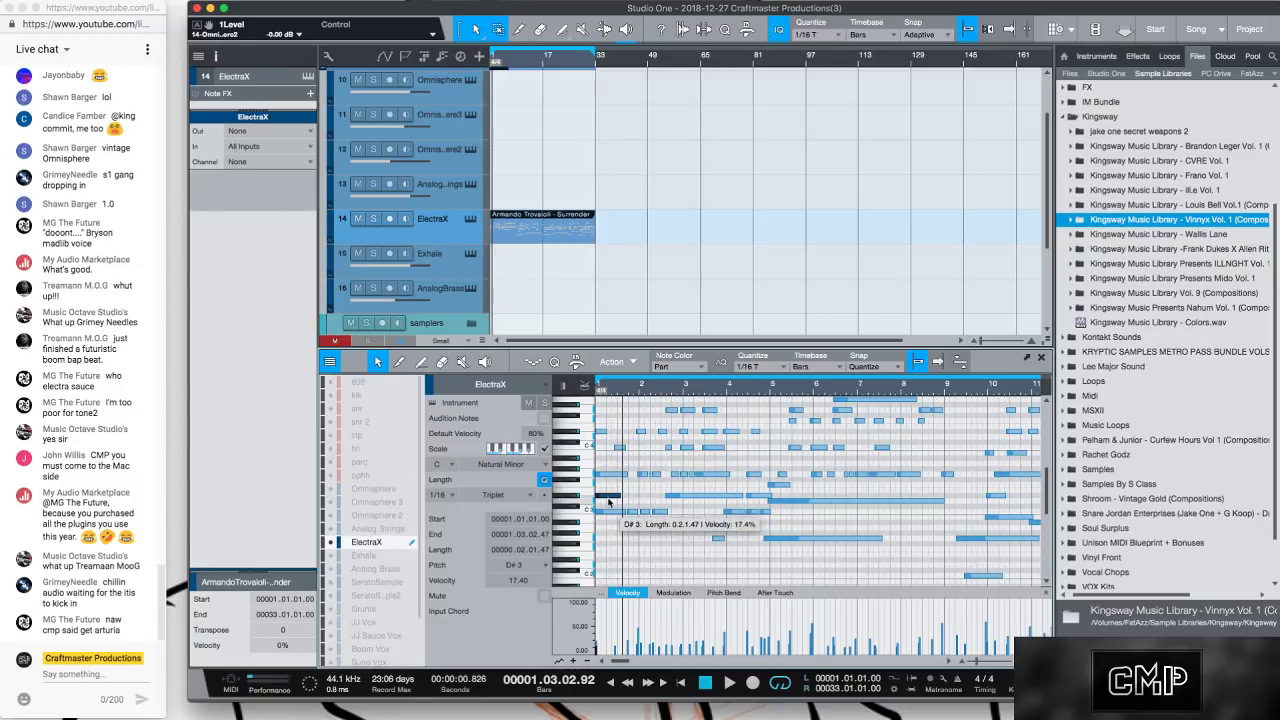
drag(622, 499, 631, 501)
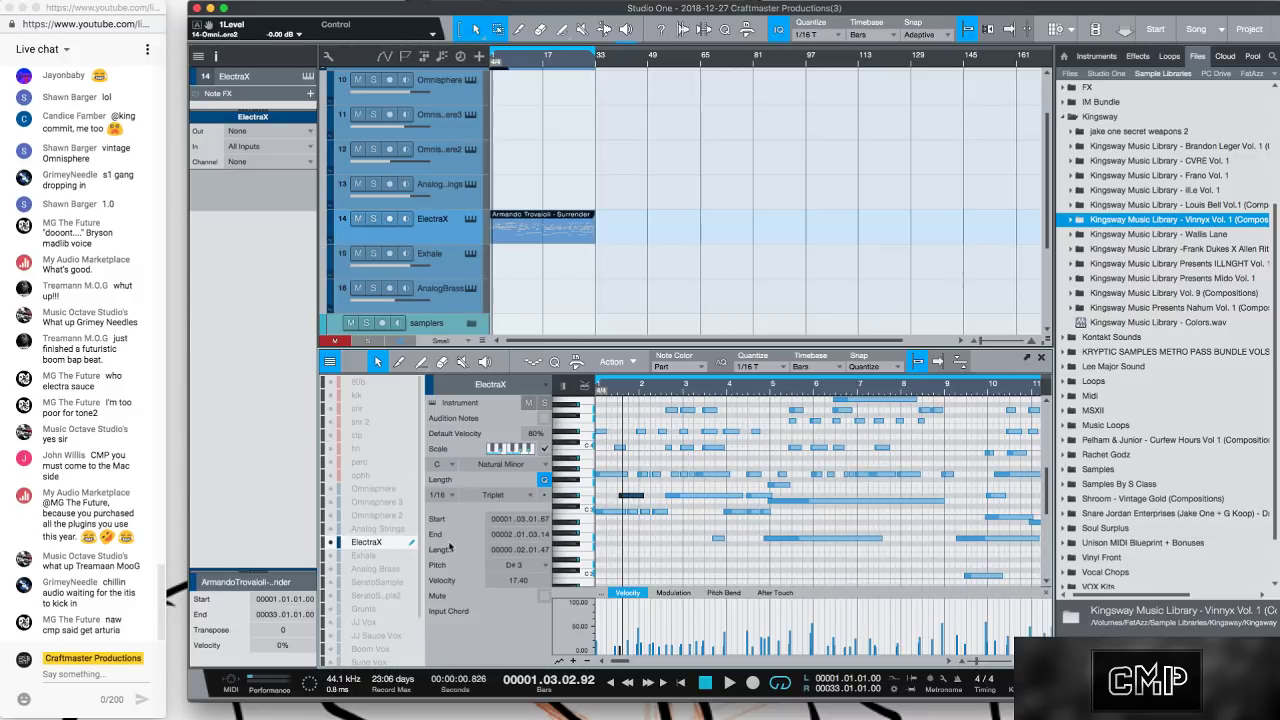
click(452, 464)
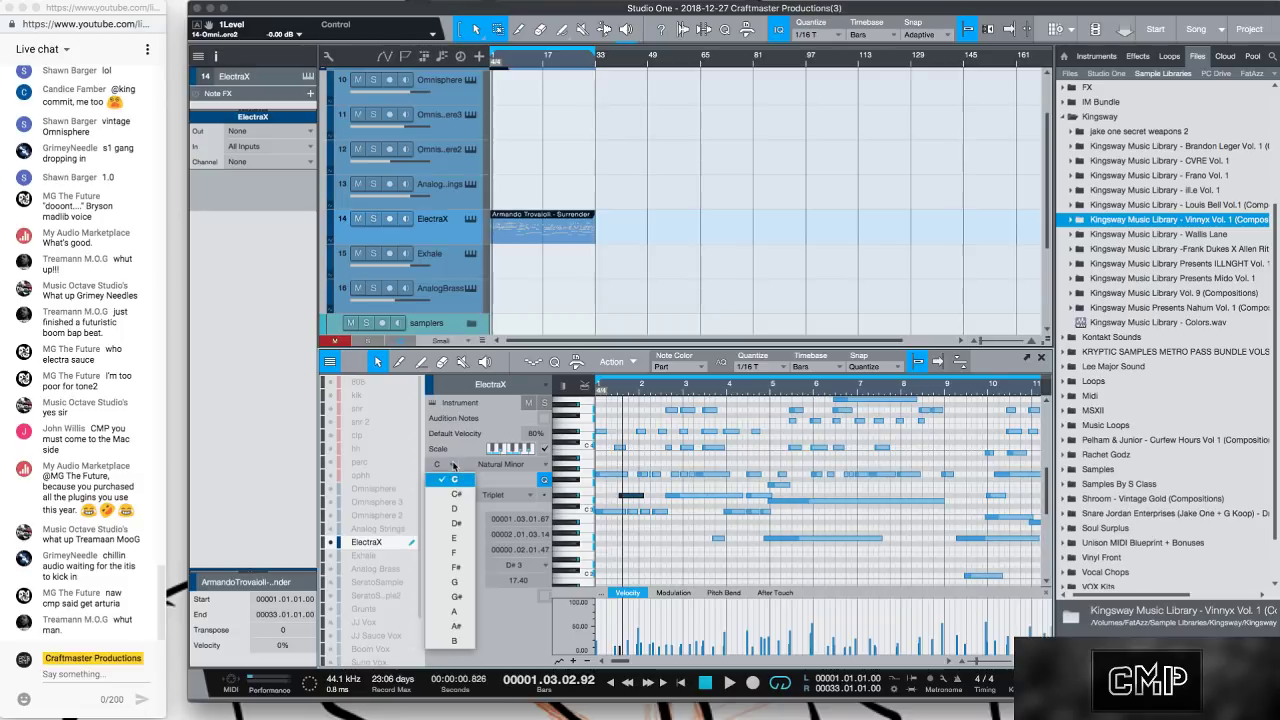
click(465, 523)
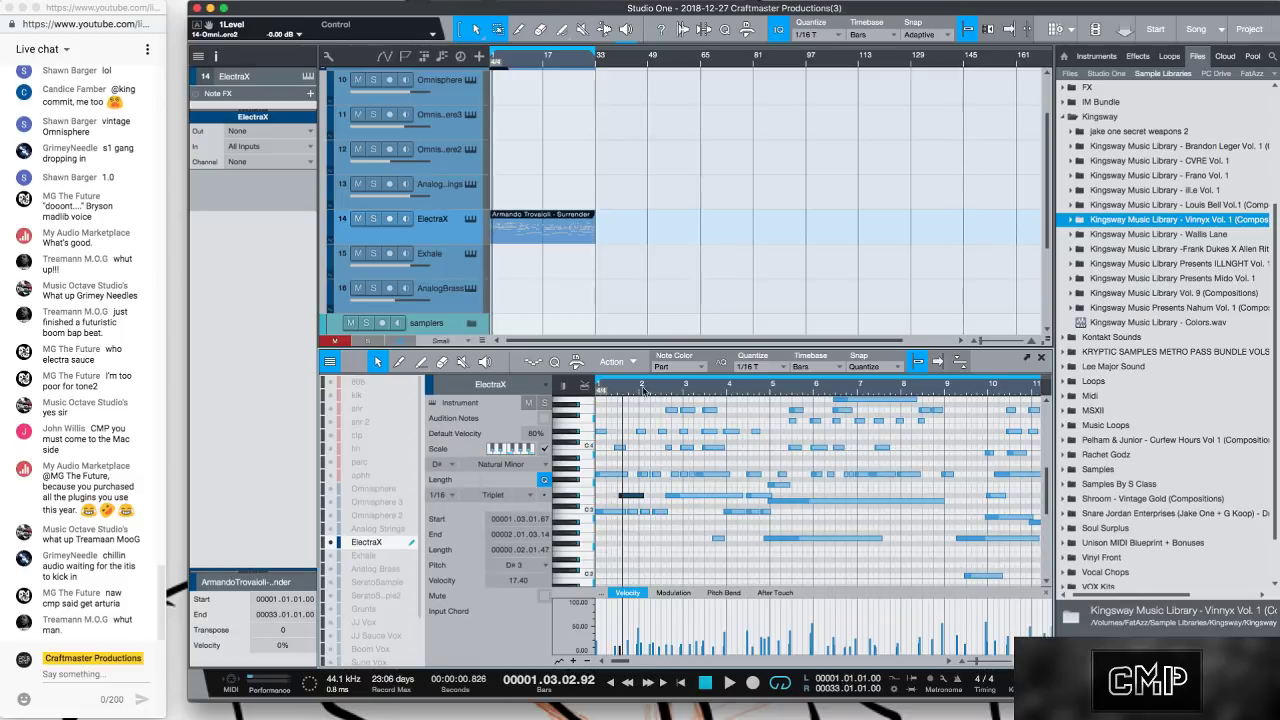
Create an empty instrument part spanning bars 1 to 33 on the first Omnisphere track and show it in the note editor.
scroll(559, 262, up, 2)
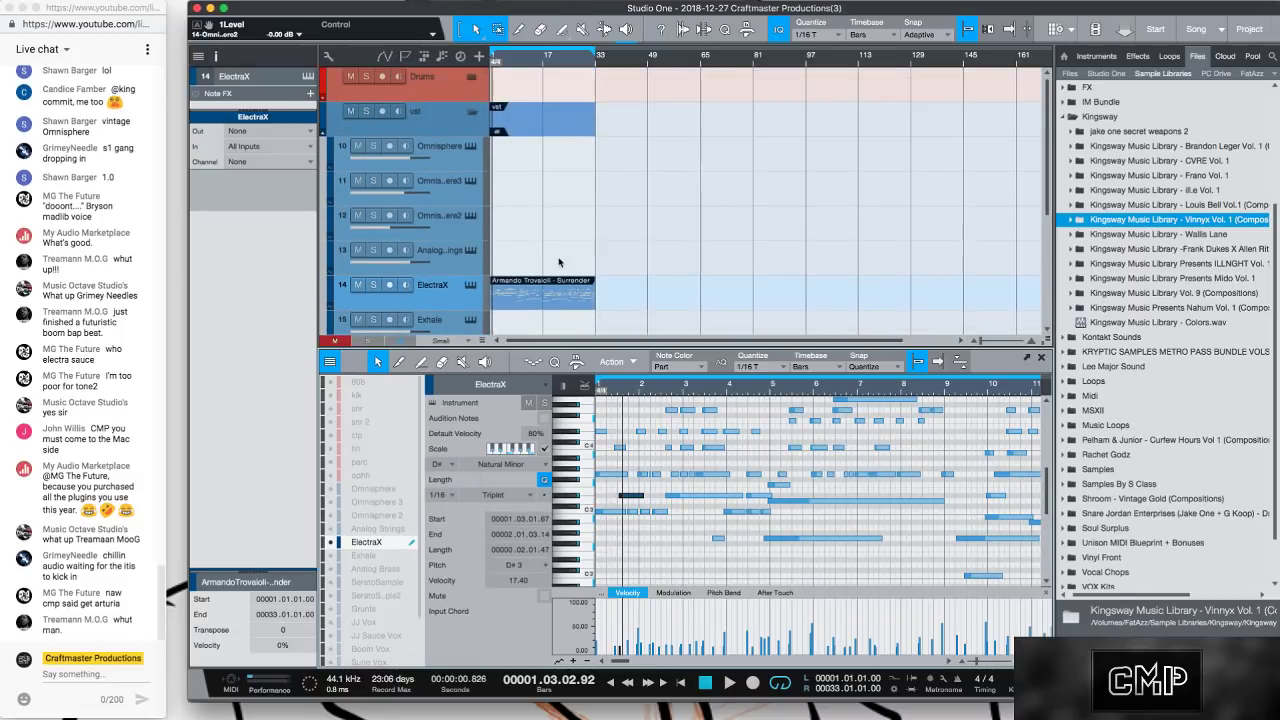
double_click(500, 155)
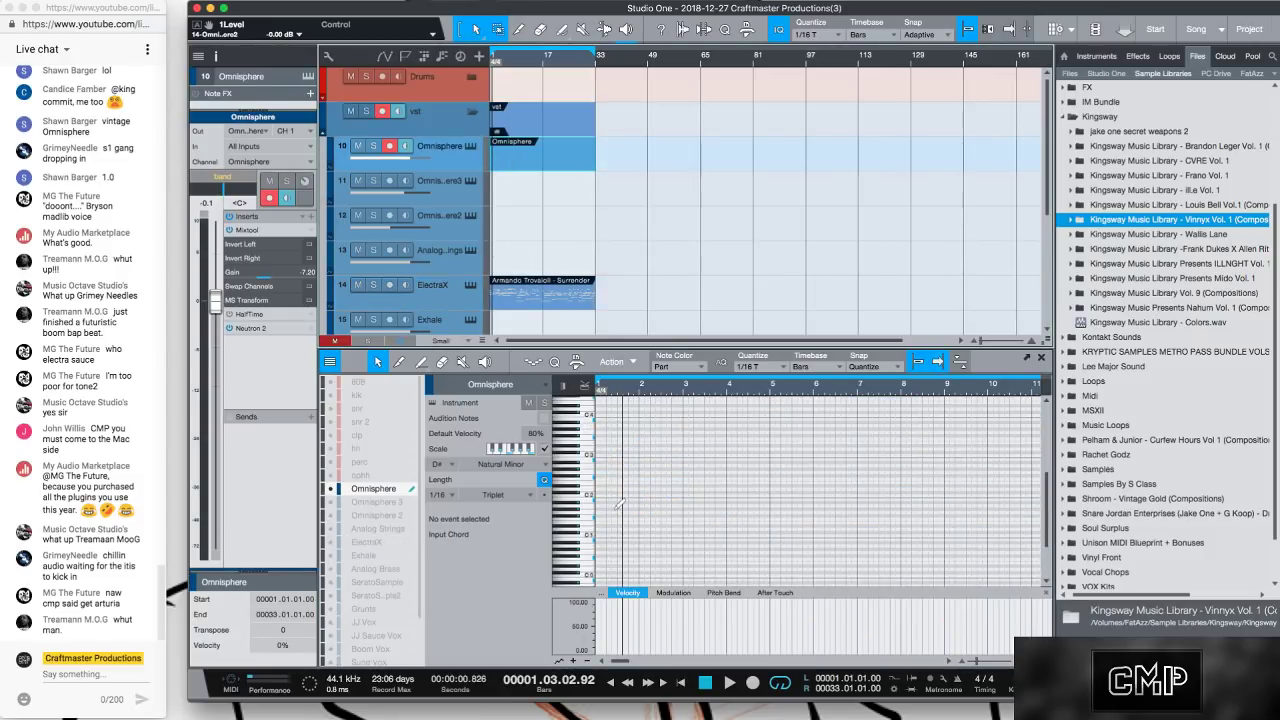
scroll(619, 503, up, 5)
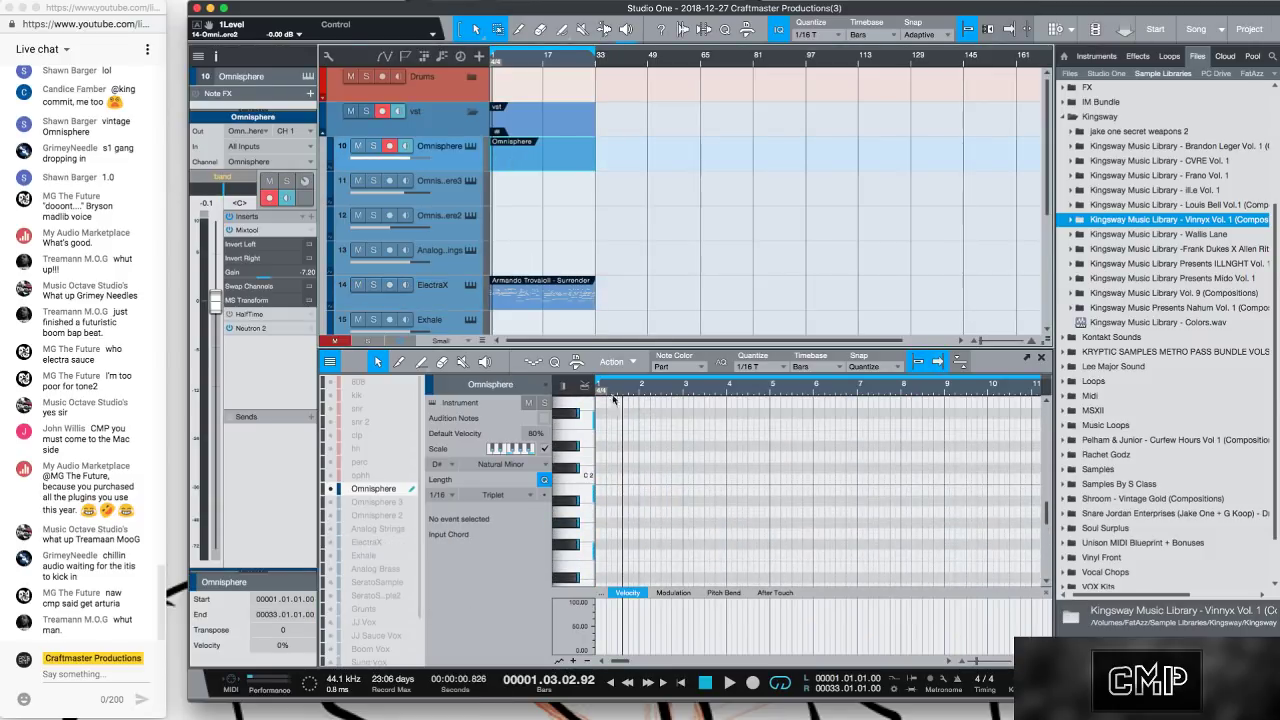
scroll(660, 525, down, 3)
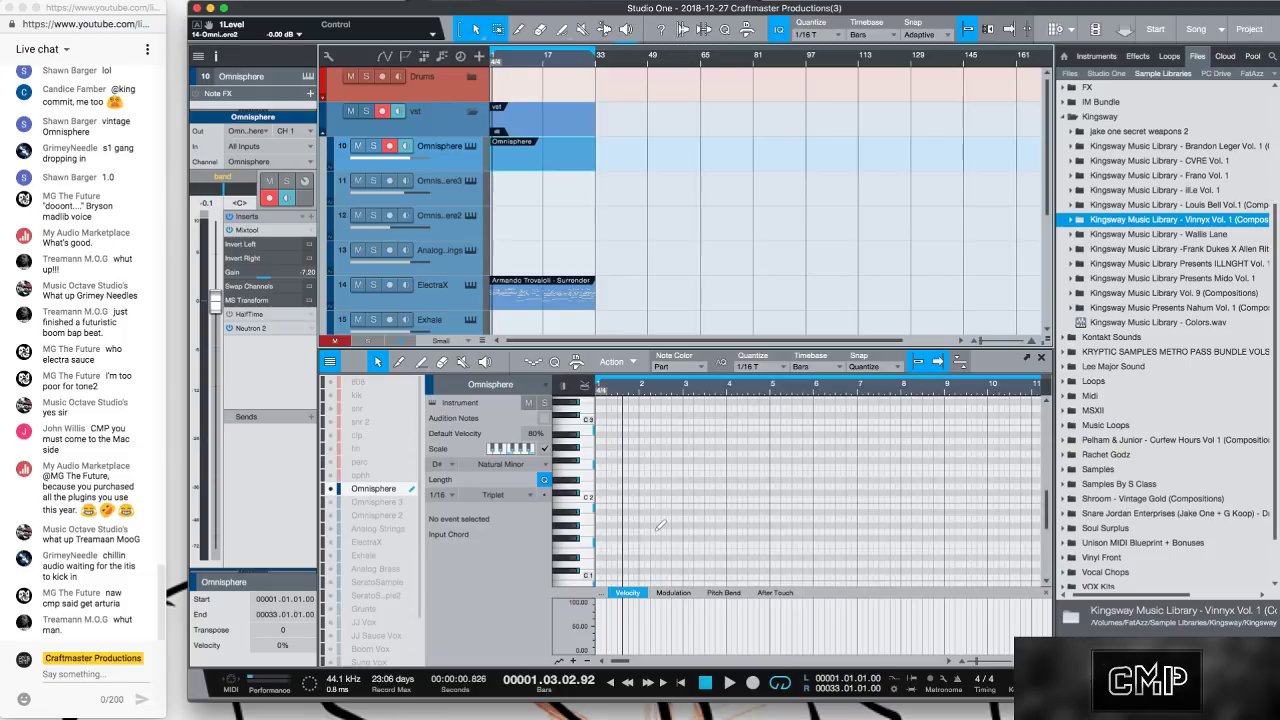
Set the note editor's quantize grid to 1/4 with straight timing for the Omnisphere part.
click(765, 366)
click(803, 396)
drag(621, 394, 689, 401)
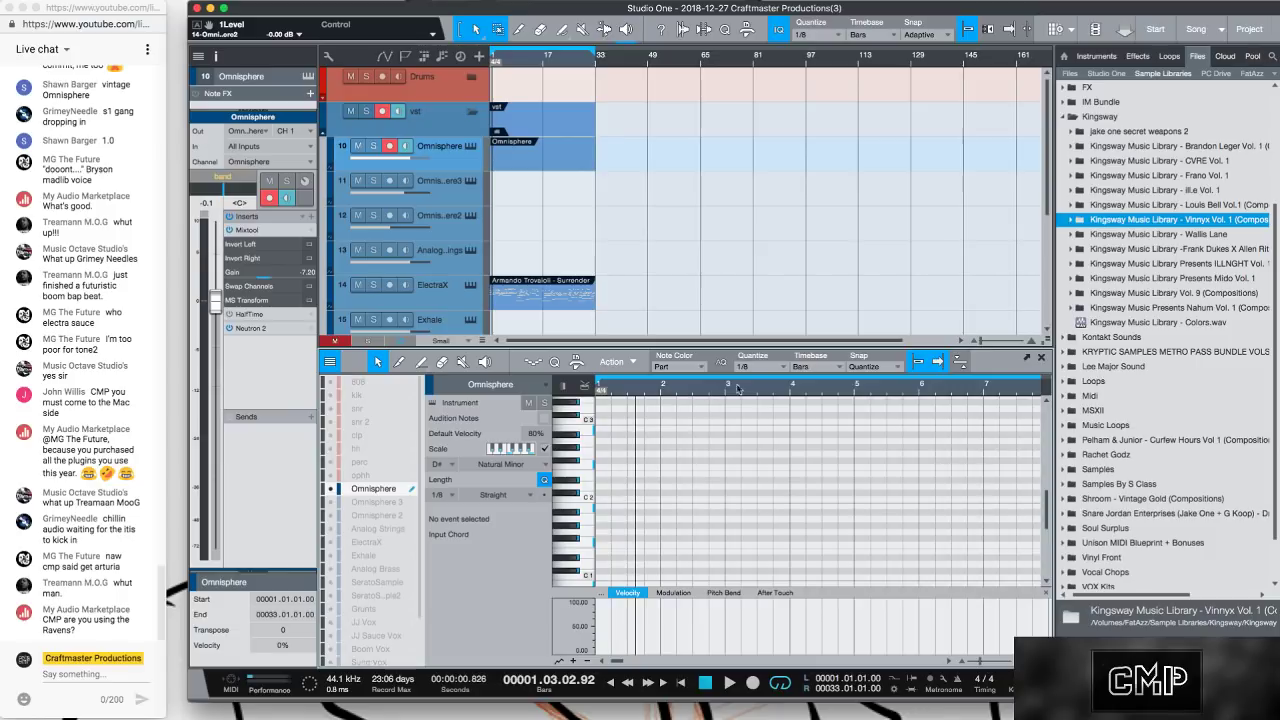
click(783, 368)
click(802, 387)
scroll(612, 500, up, 5)
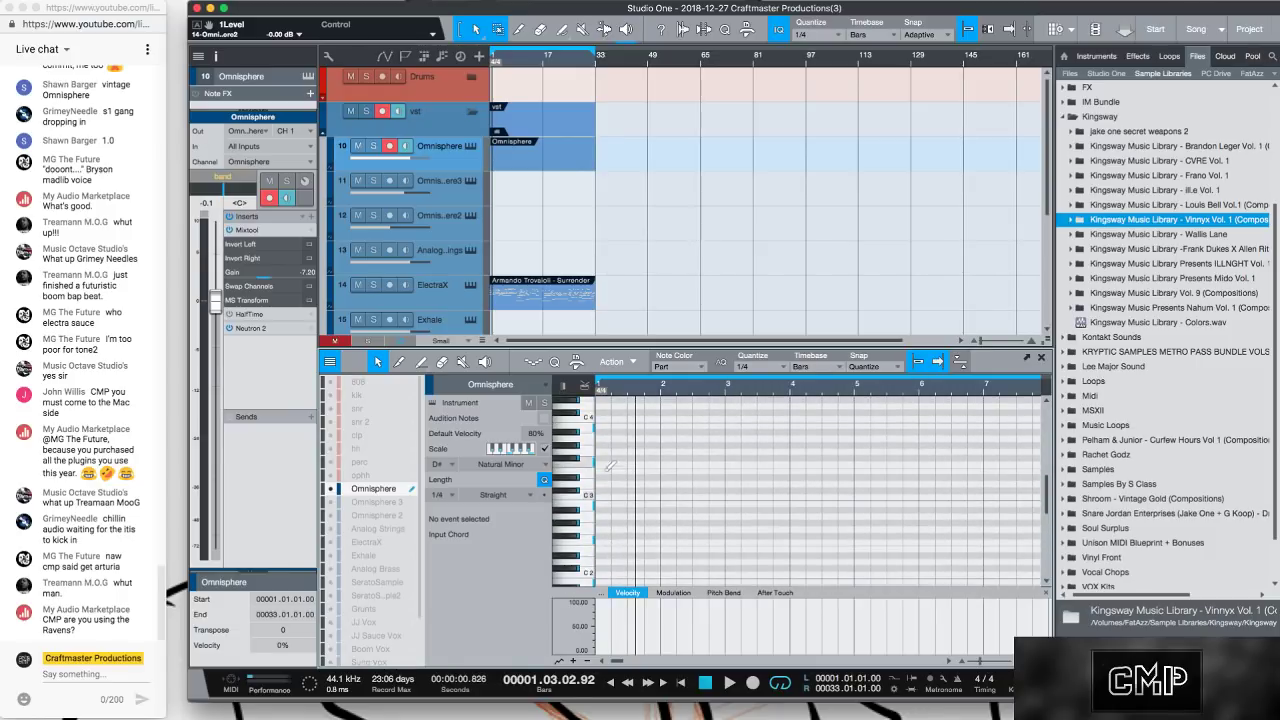
Enter a chord of quarter notes D#3, A#3 and F#4 at the start of bar 1, auditioning pitches on the piano keys.
click(606, 474)
scroll(616, 463, up, 2)
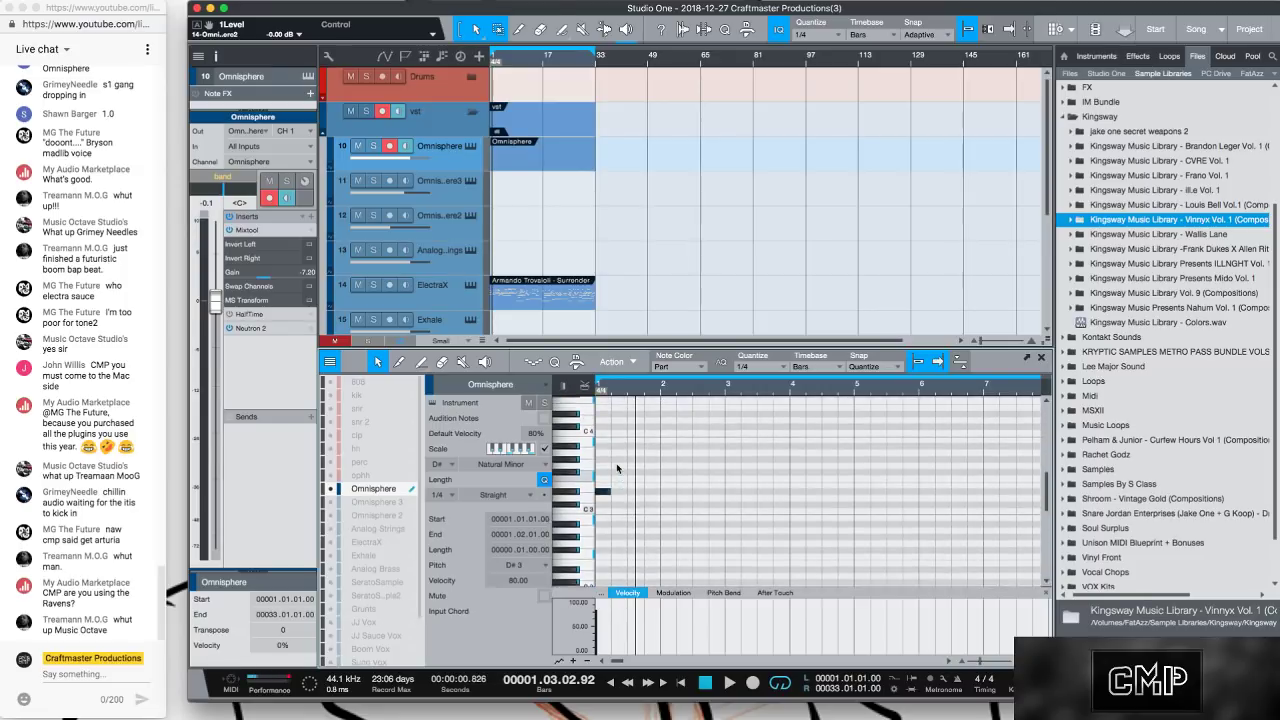
scroll(616, 468, up, 1)
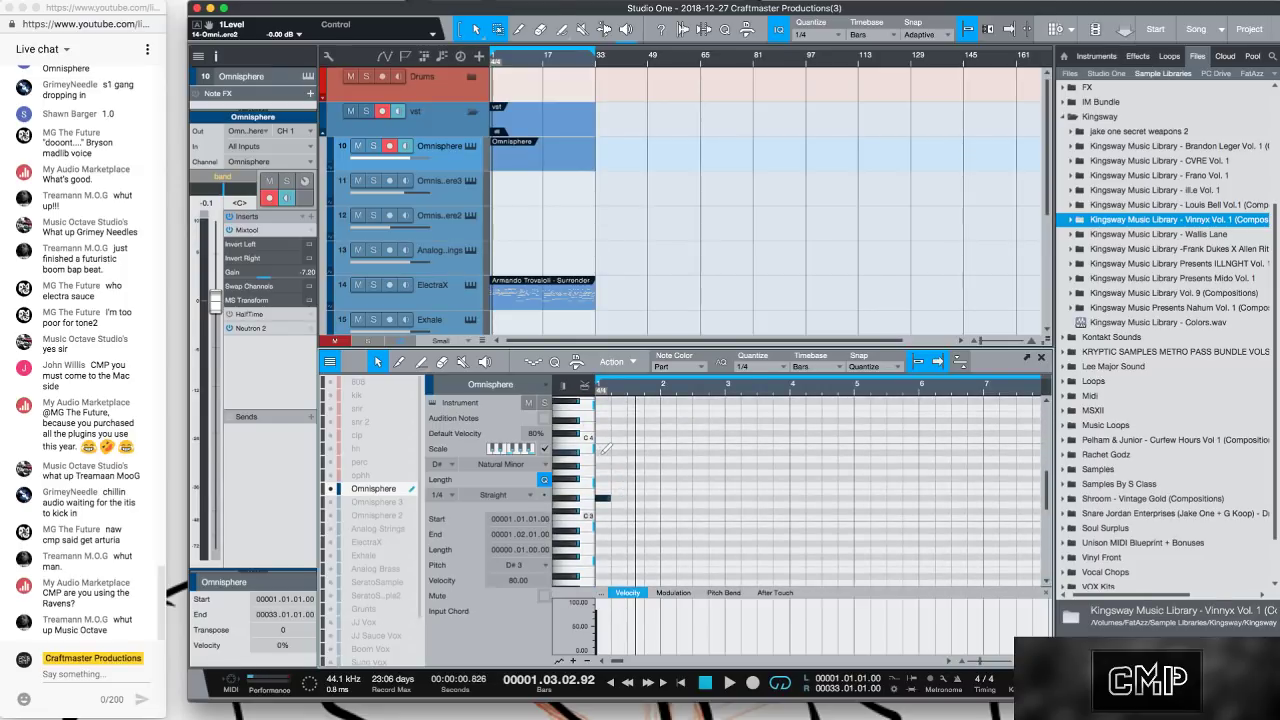
click(602, 452)
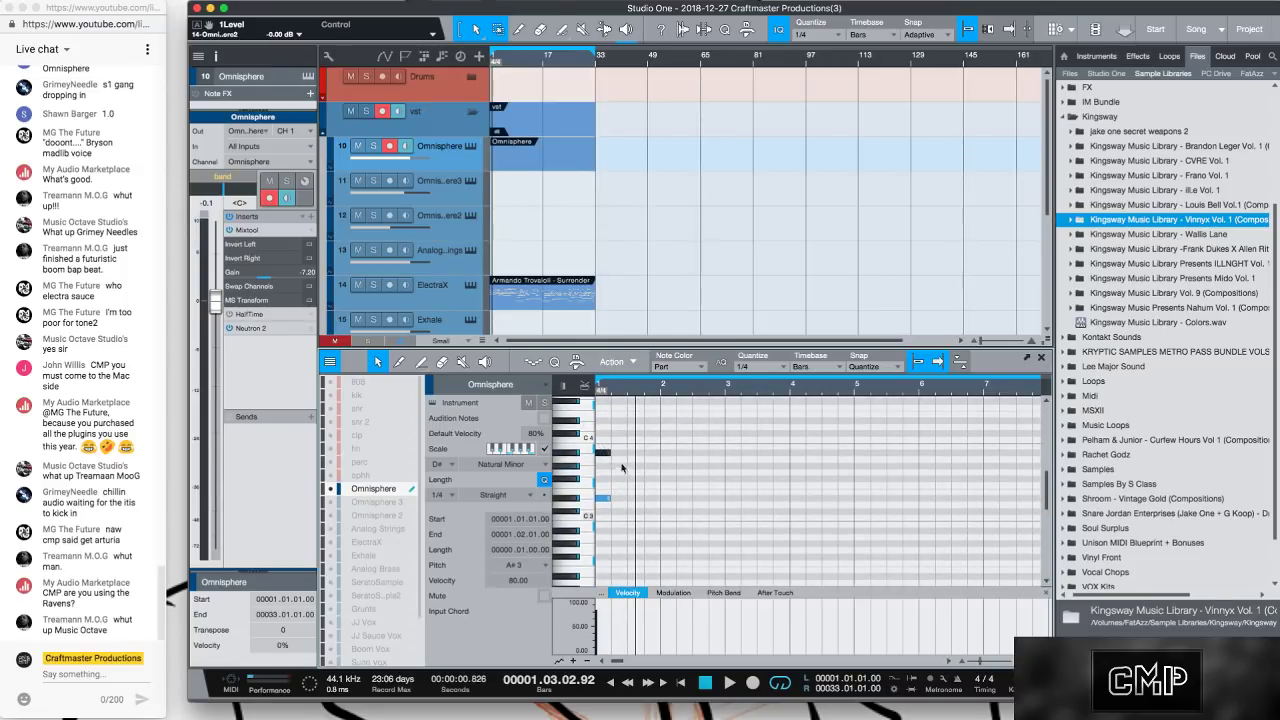
click(576, 500)
click(576, 490)
click(576, 486)
scroll(686, 501, up, 1)
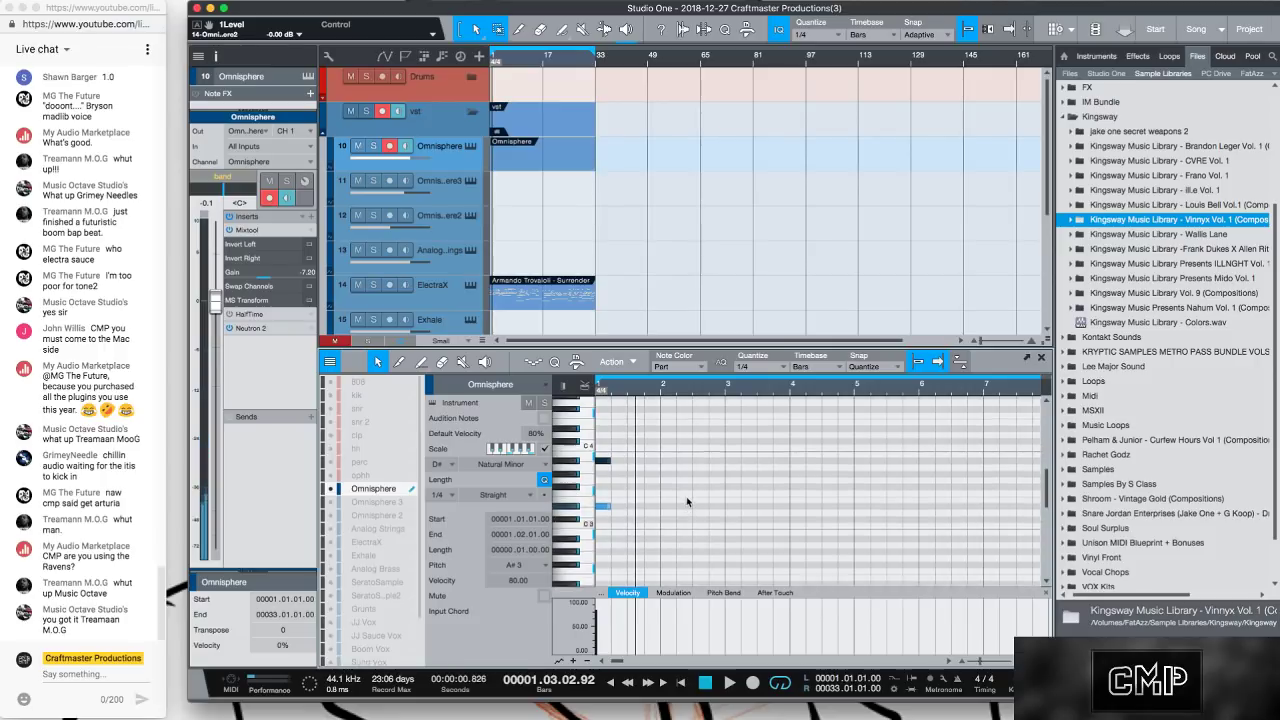
scroll(687, 500, up, 1)
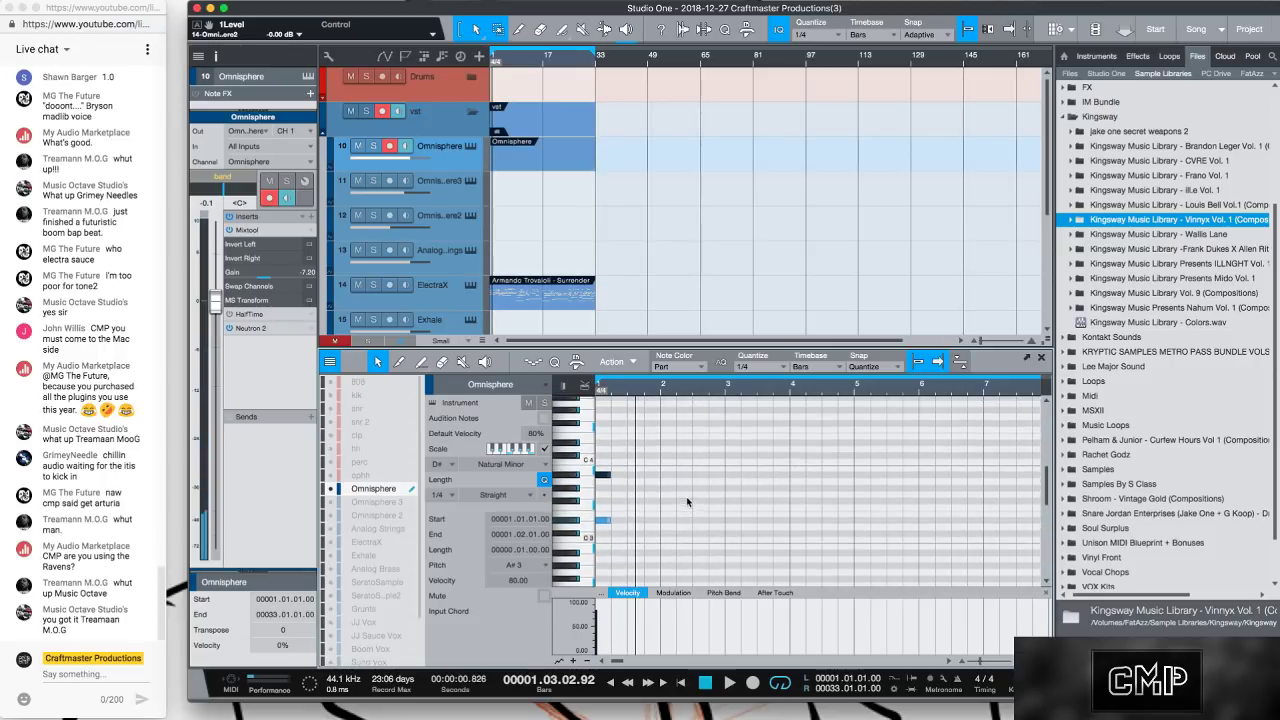
click(602, 423)
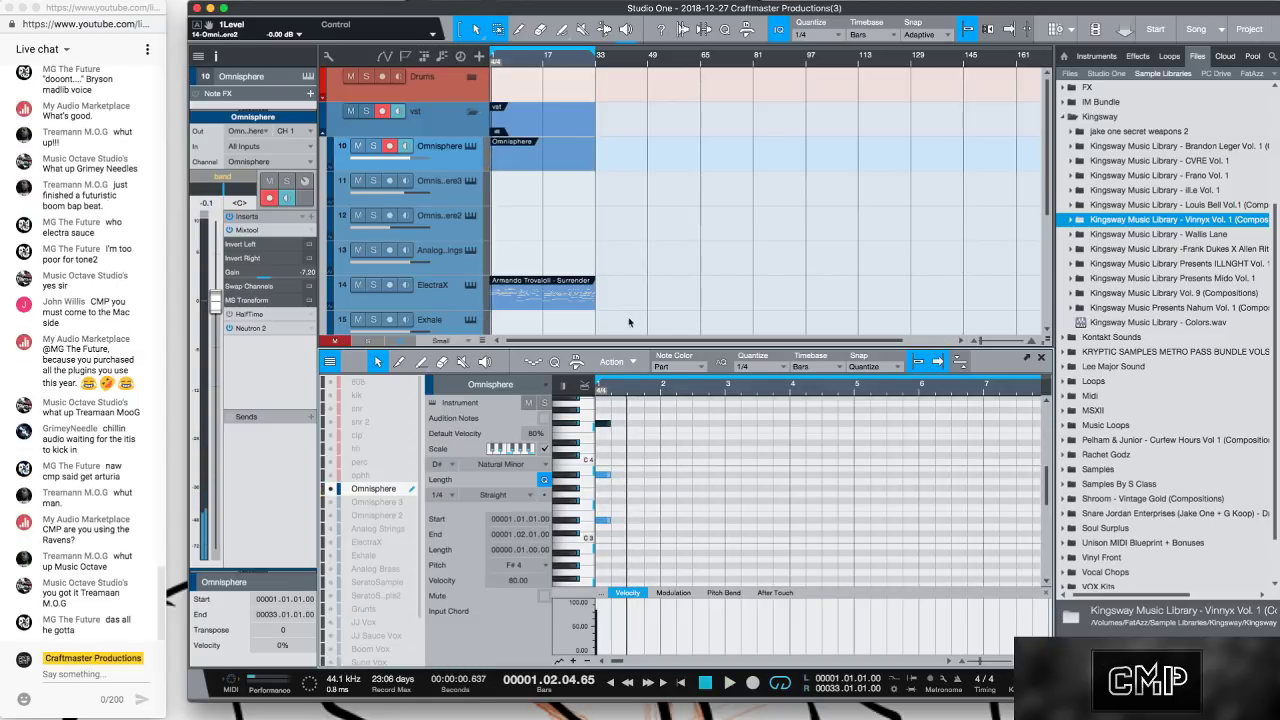
Mute the Surrender audio track and play back the Omnisphere chord on its own.
scroll(630, 322, down, 5)
click(352, 282)
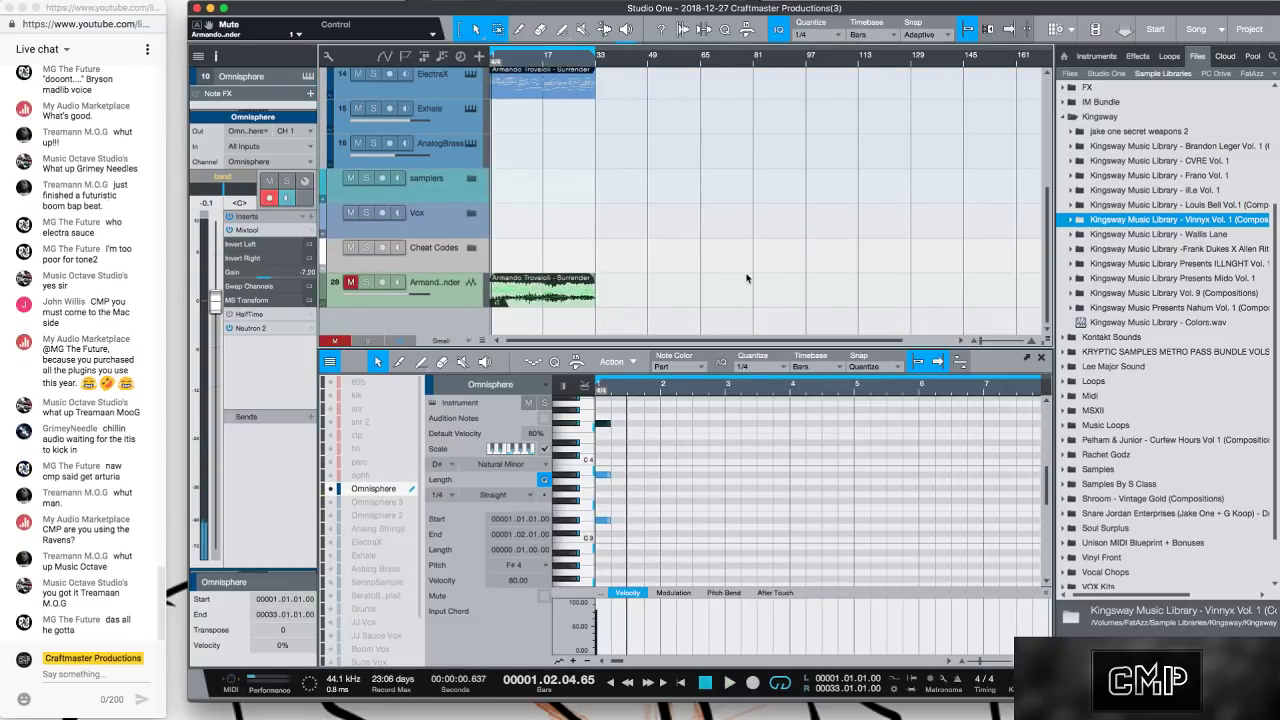
key(space)
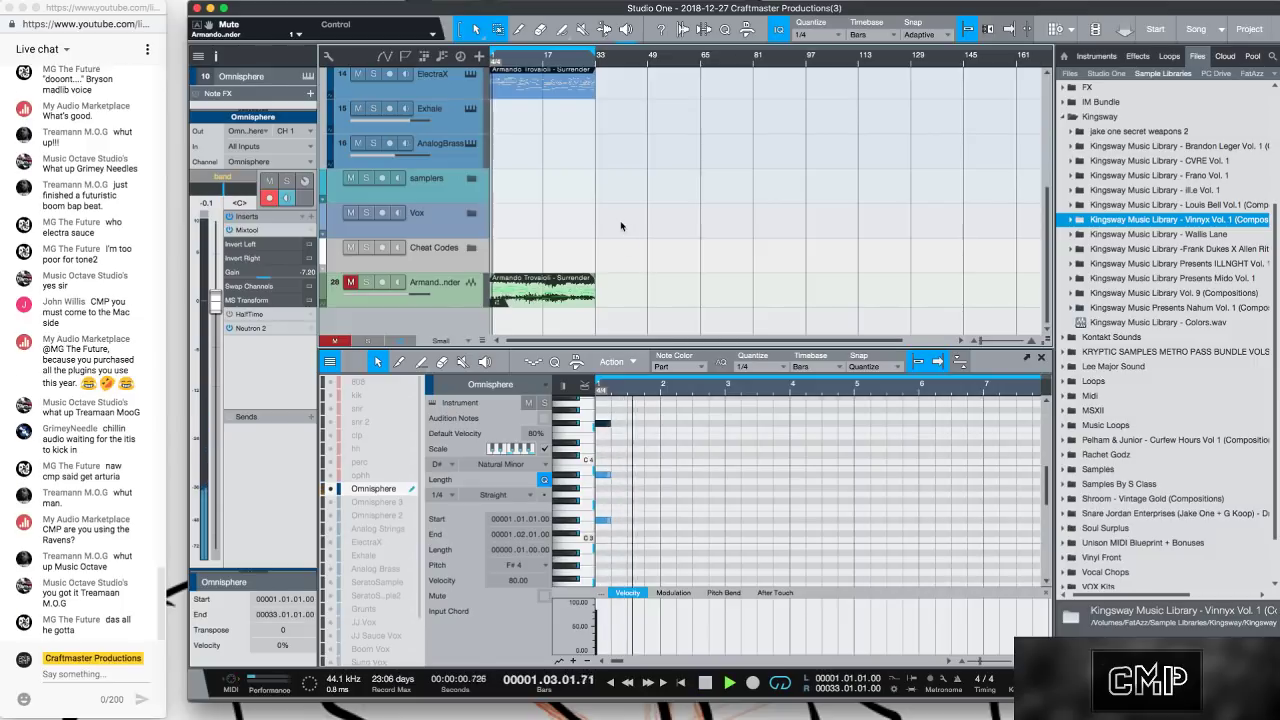
scroll(604, 249, up, 3)
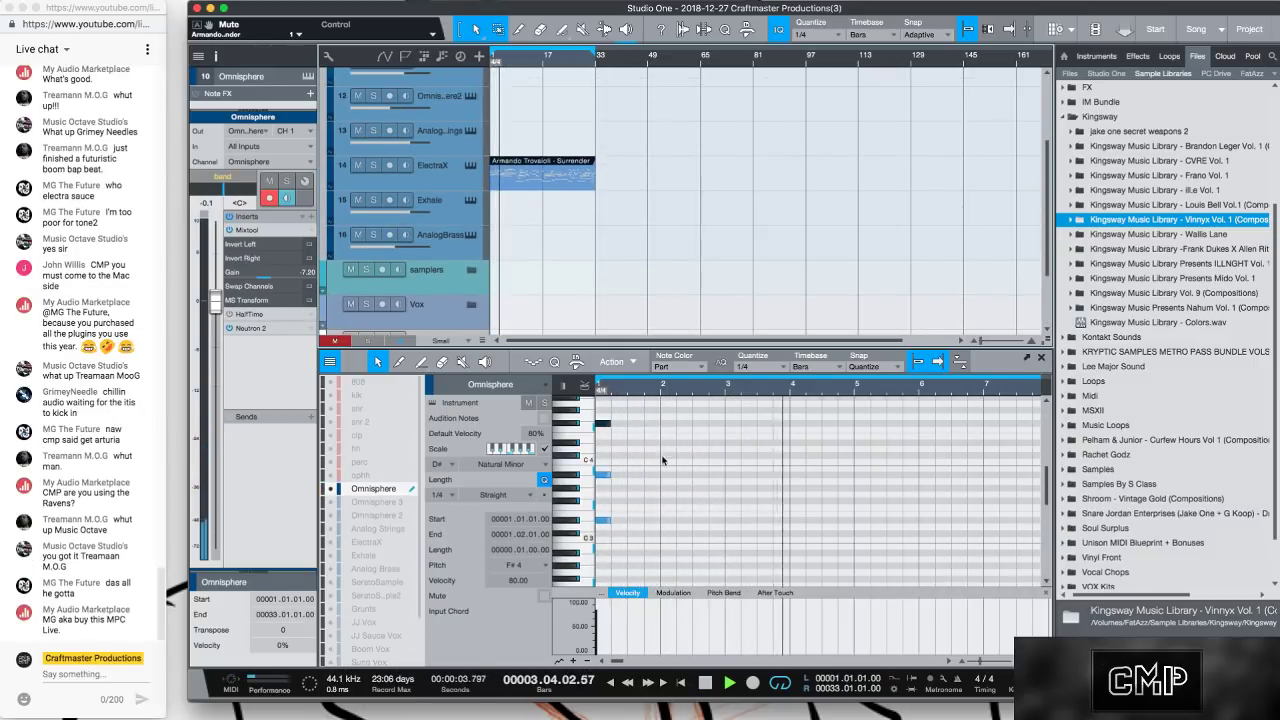
key(space)
key(space)
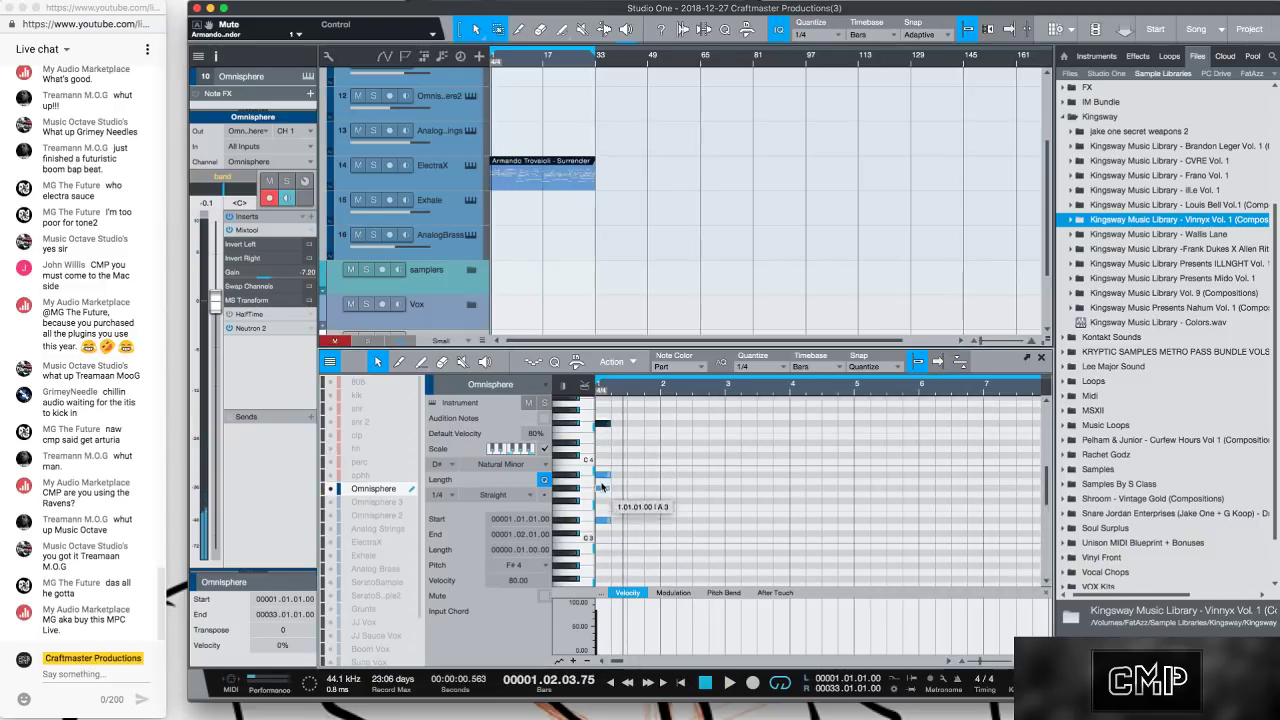
Try the opening chord's F#4 an octave lower at F#3, comparing both voicings in playback.
drag(604, 427, 604, 500)
key(space)
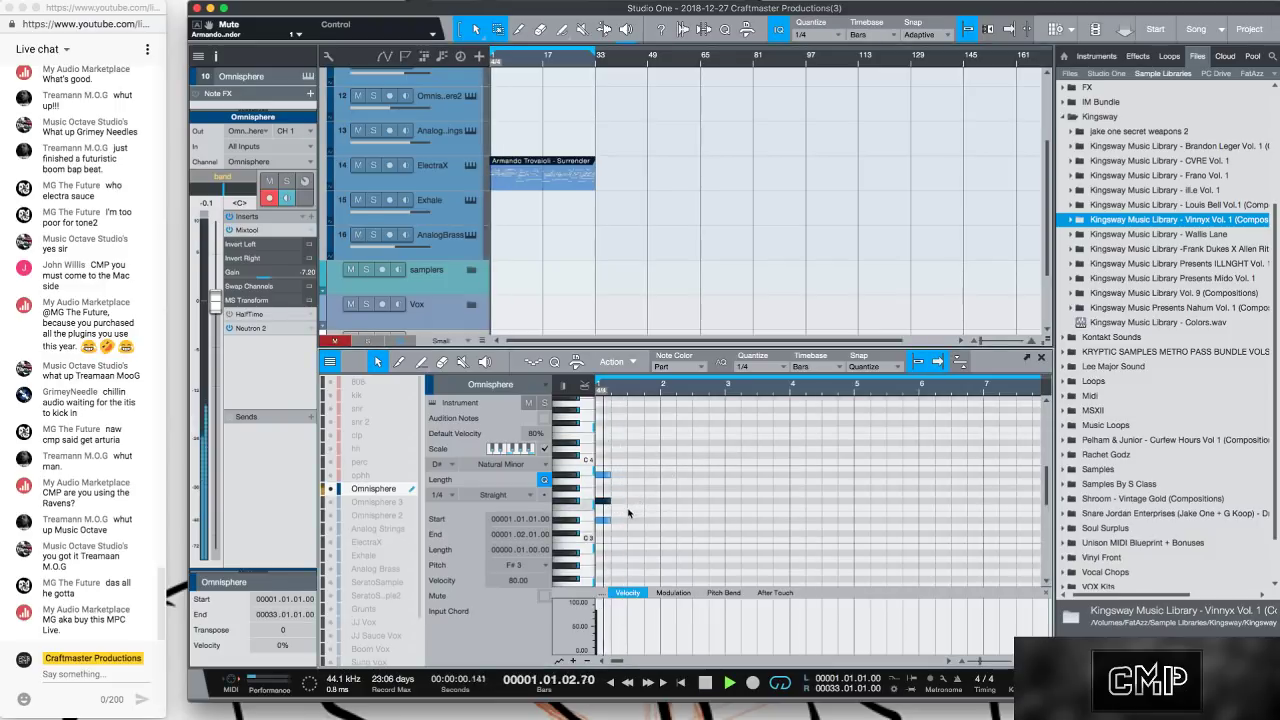
key(space)
key(space)
key(space)
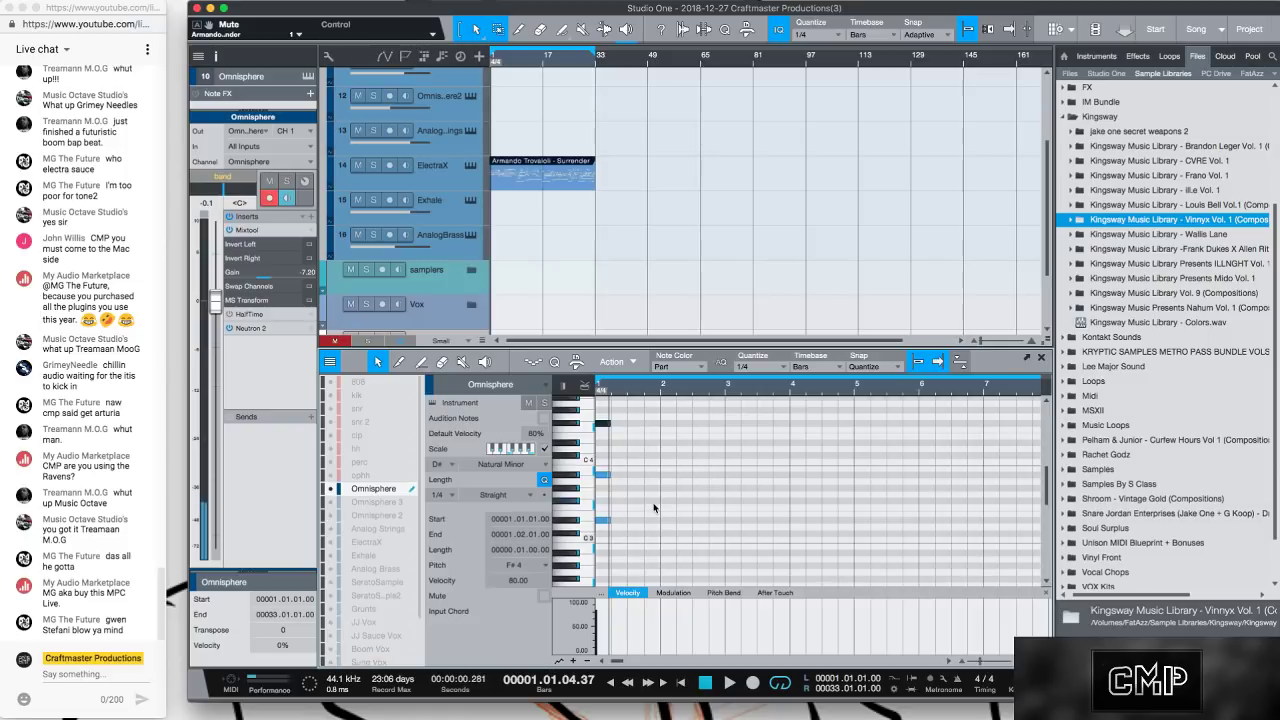
key(space)
key(space)
key(space)
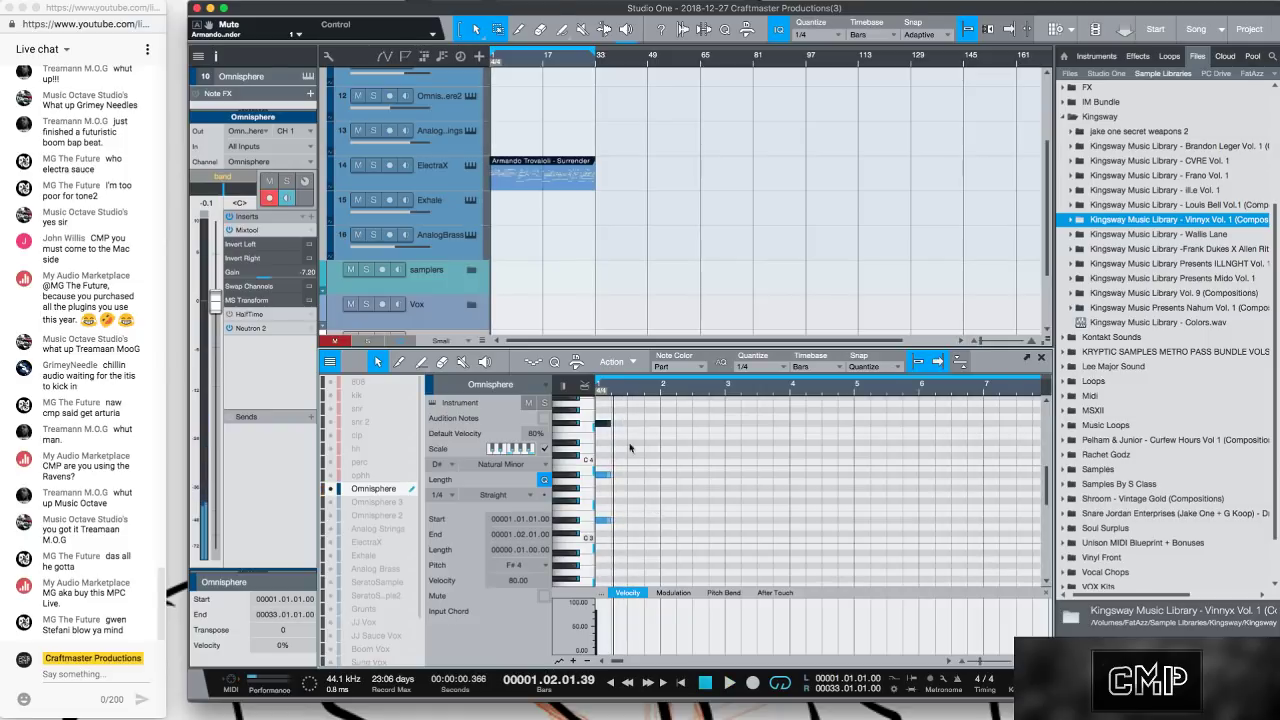
Lower the opening chord's F#4 to F#3, duplicate the whole chord and place the copy on beat 3 of bar 1.
drag(605, 430, 666, 508)
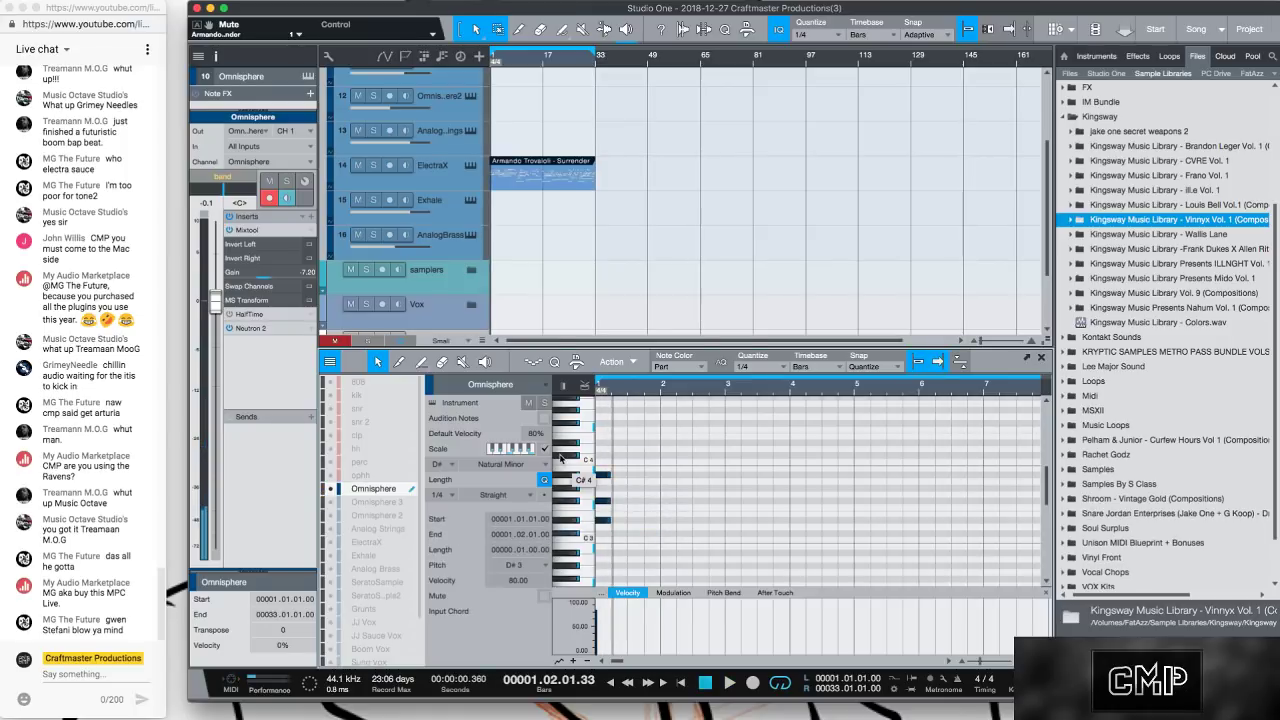
key(super+d)
click(600, 486)
click(620, 478)
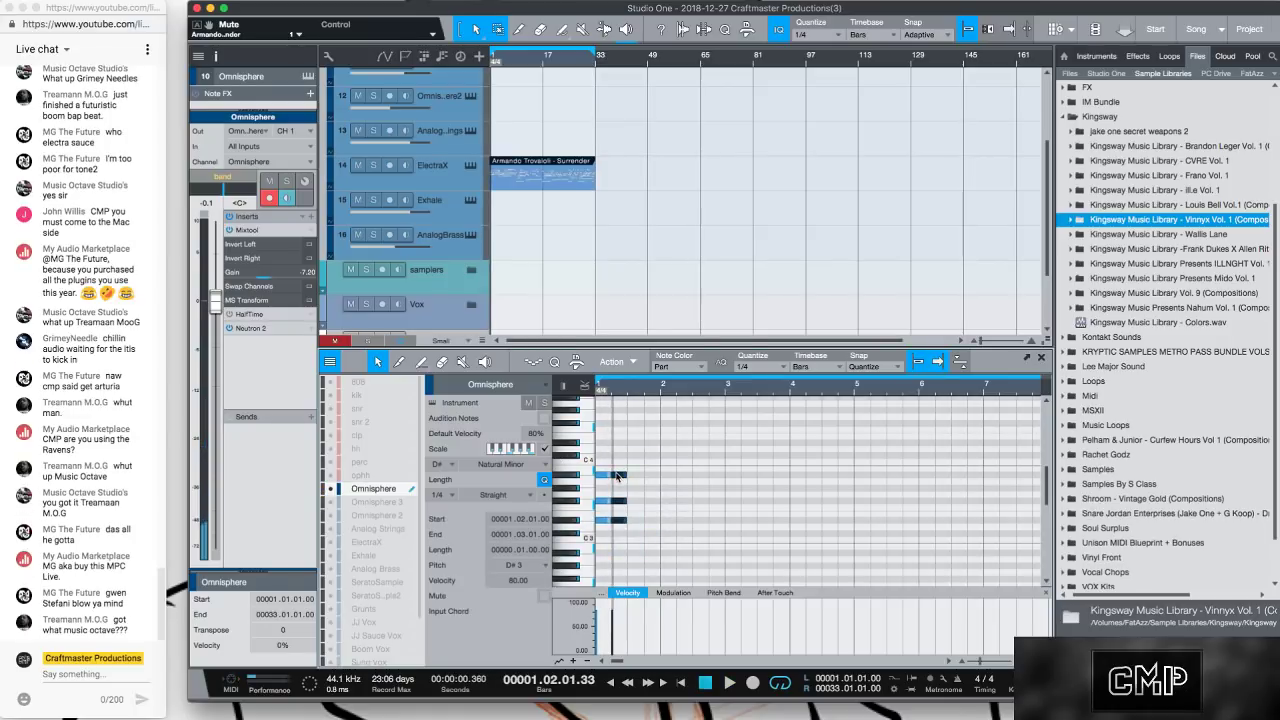
drag(620, 478, 636, 478)
click(614, 483)
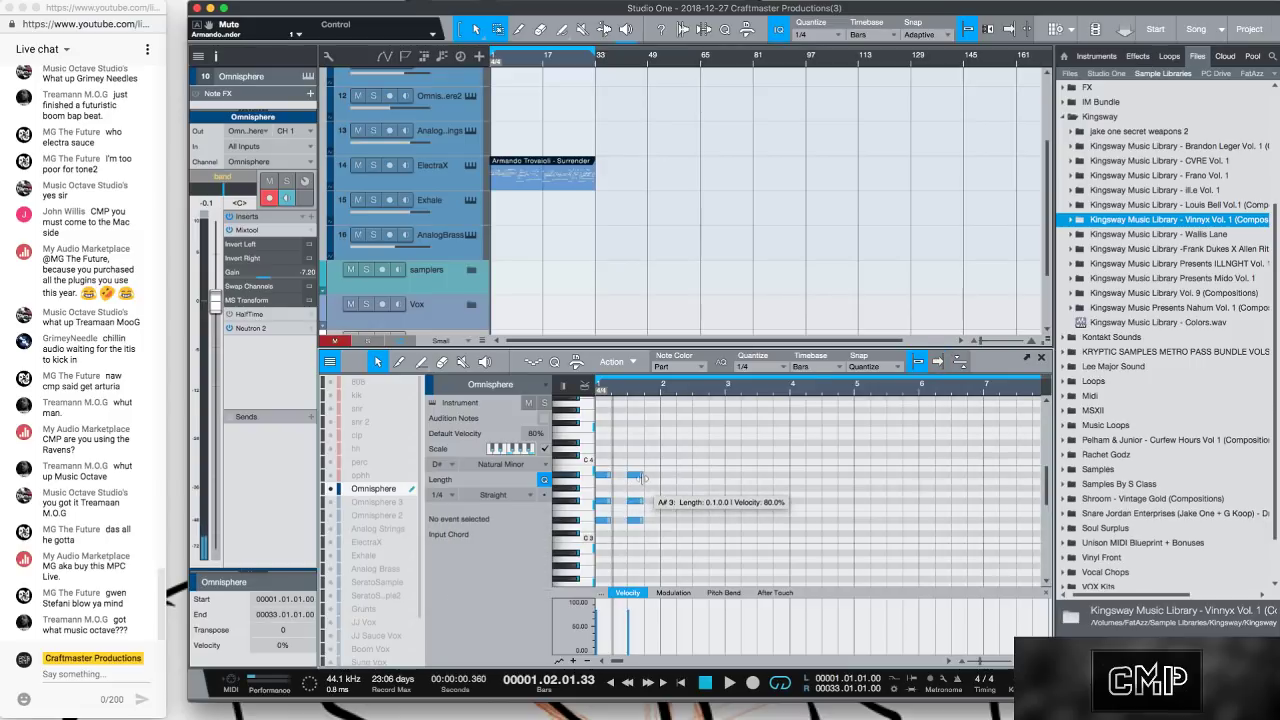
Raise the opening chord's F#3 to F#4 and delete the D#3 from the beat 3 chord.
click(604, 501)
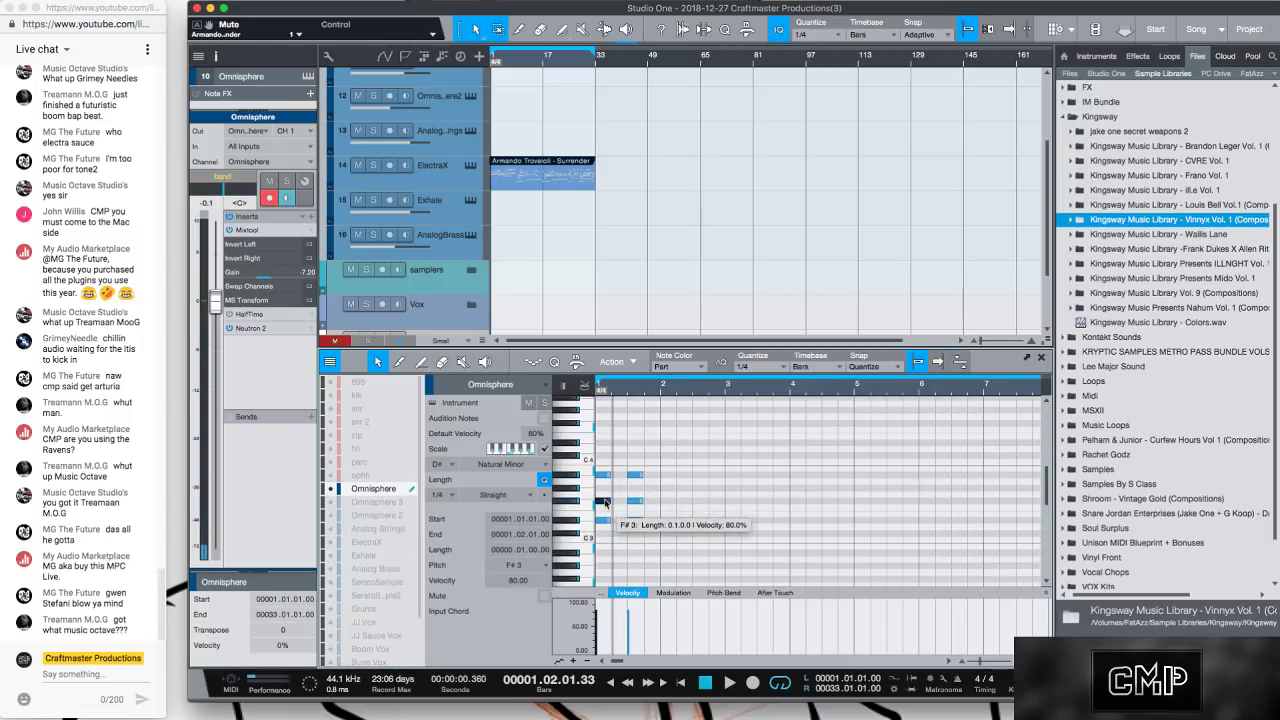
double_click(633, 520)
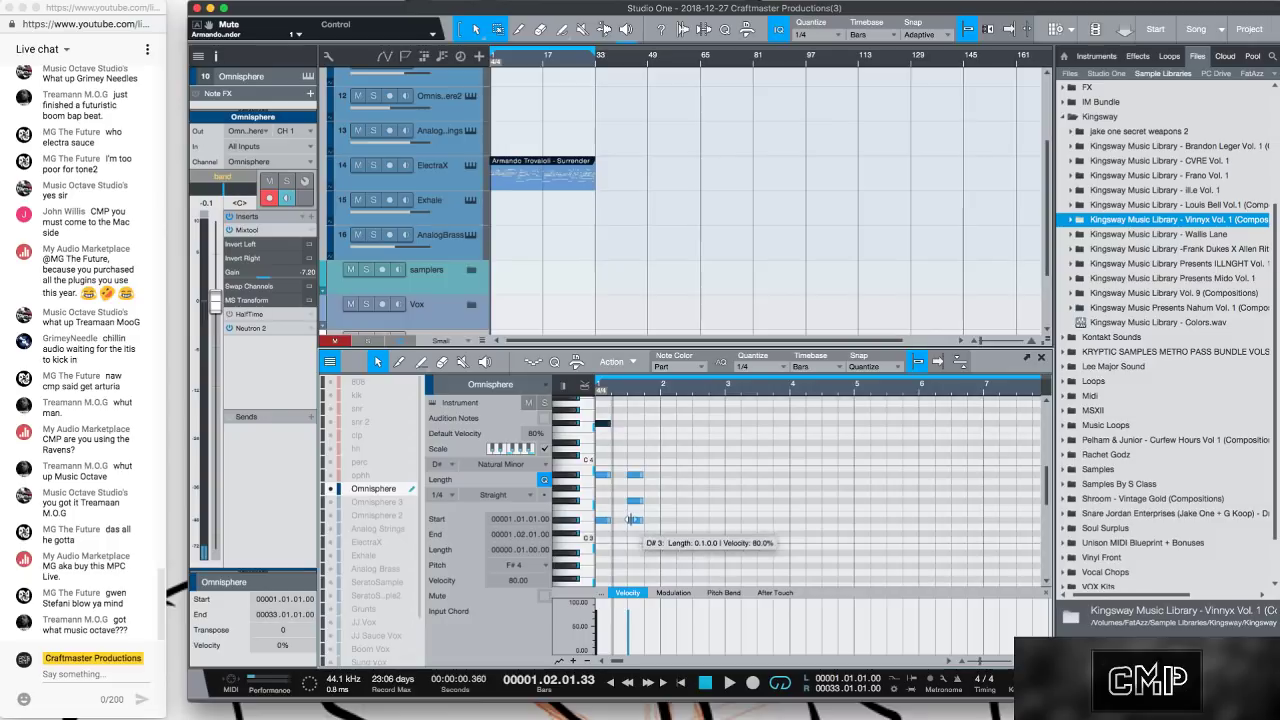
Try the beat 3 chord's A#3 an octave lower at A#2 and listen to it.
click(639, 476)
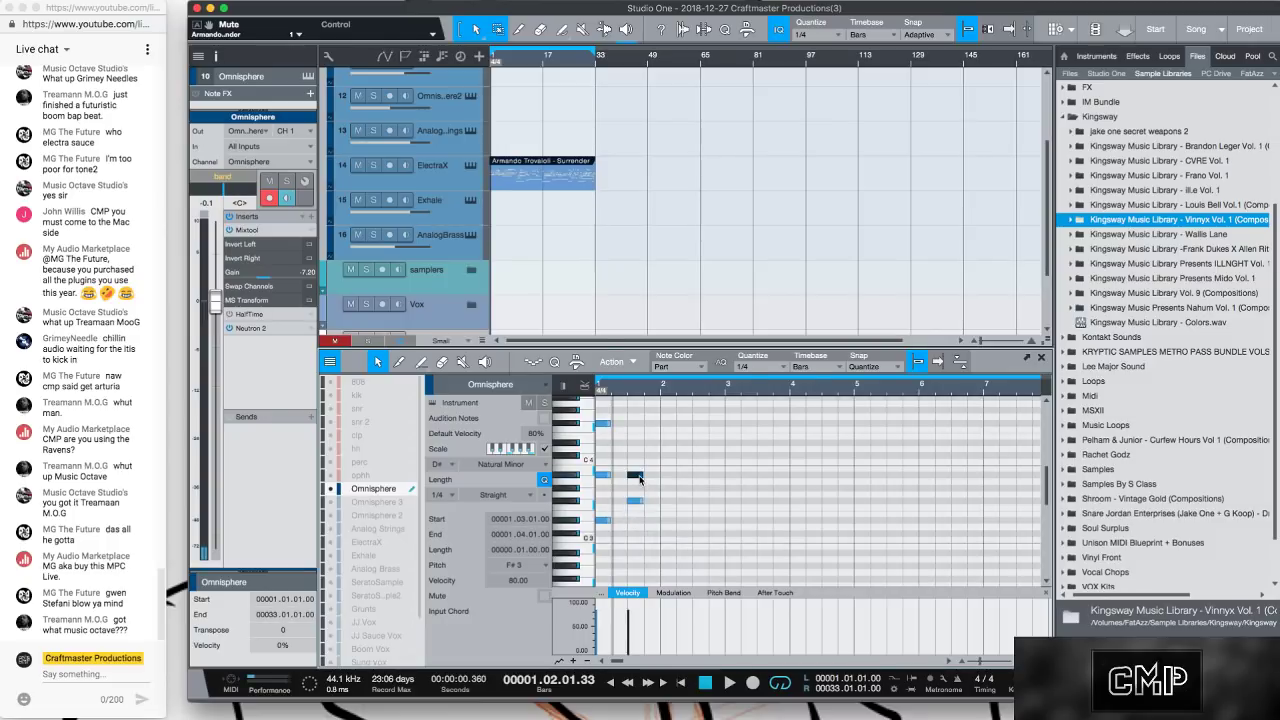
key(shift+Down)
key(space)
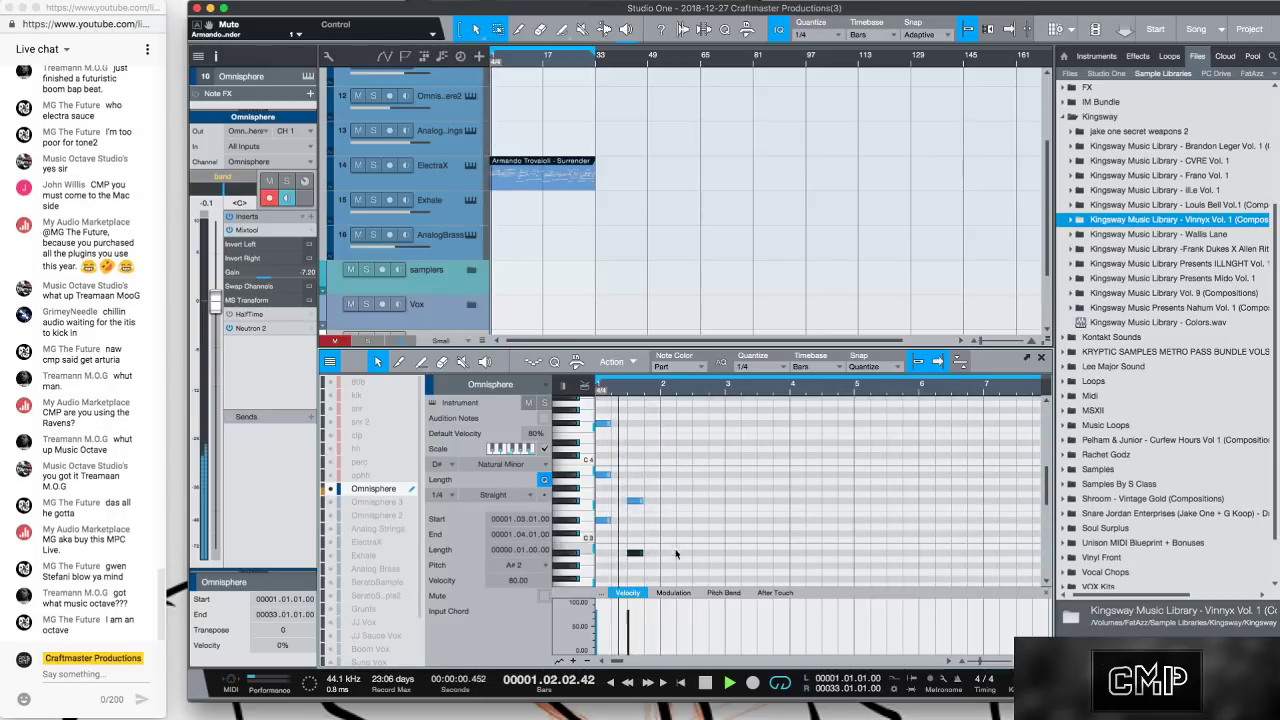
key(space)
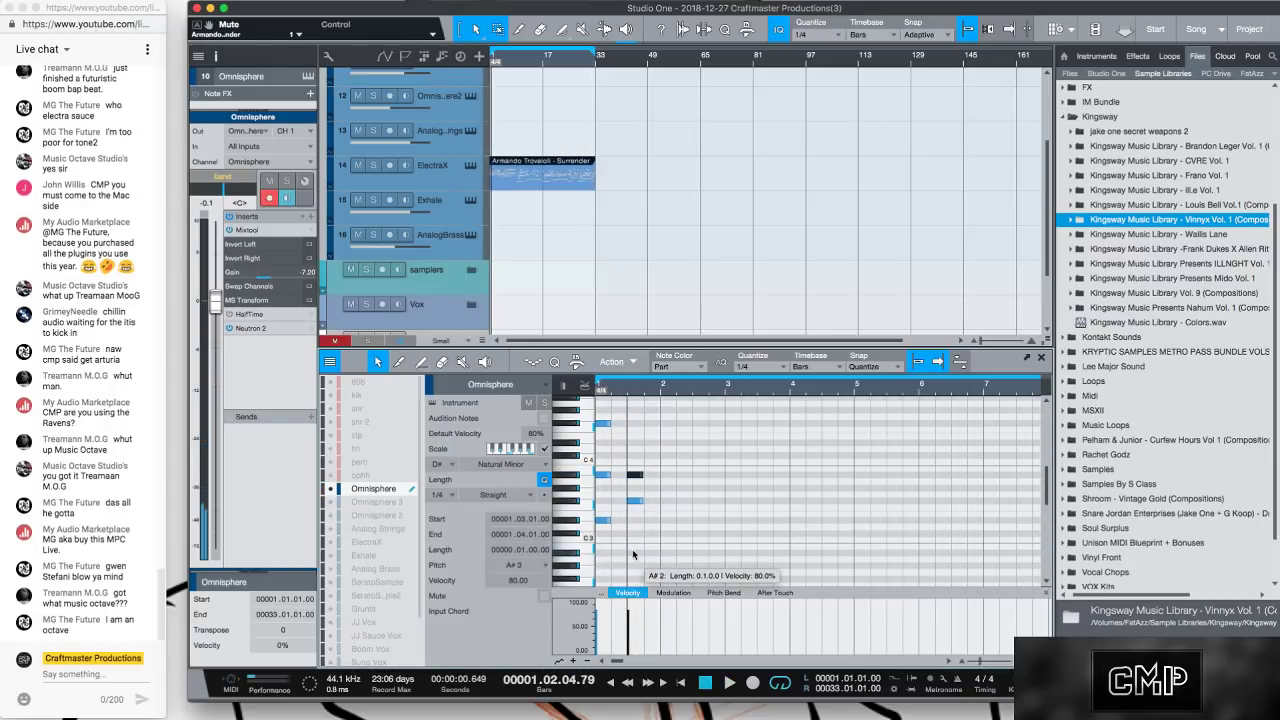
Add a quarter-note chord of G#3, B3 and D#3 at the start of bar 2 and play the progression.
key(space)
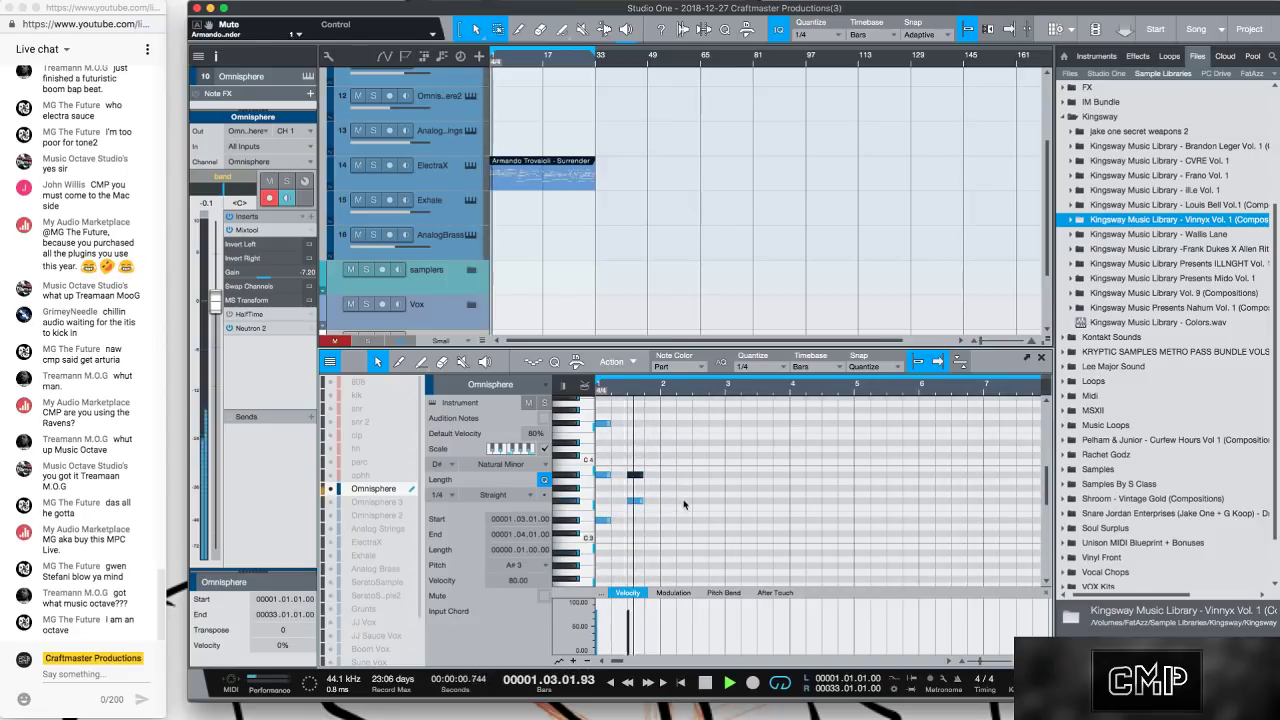
key(space)
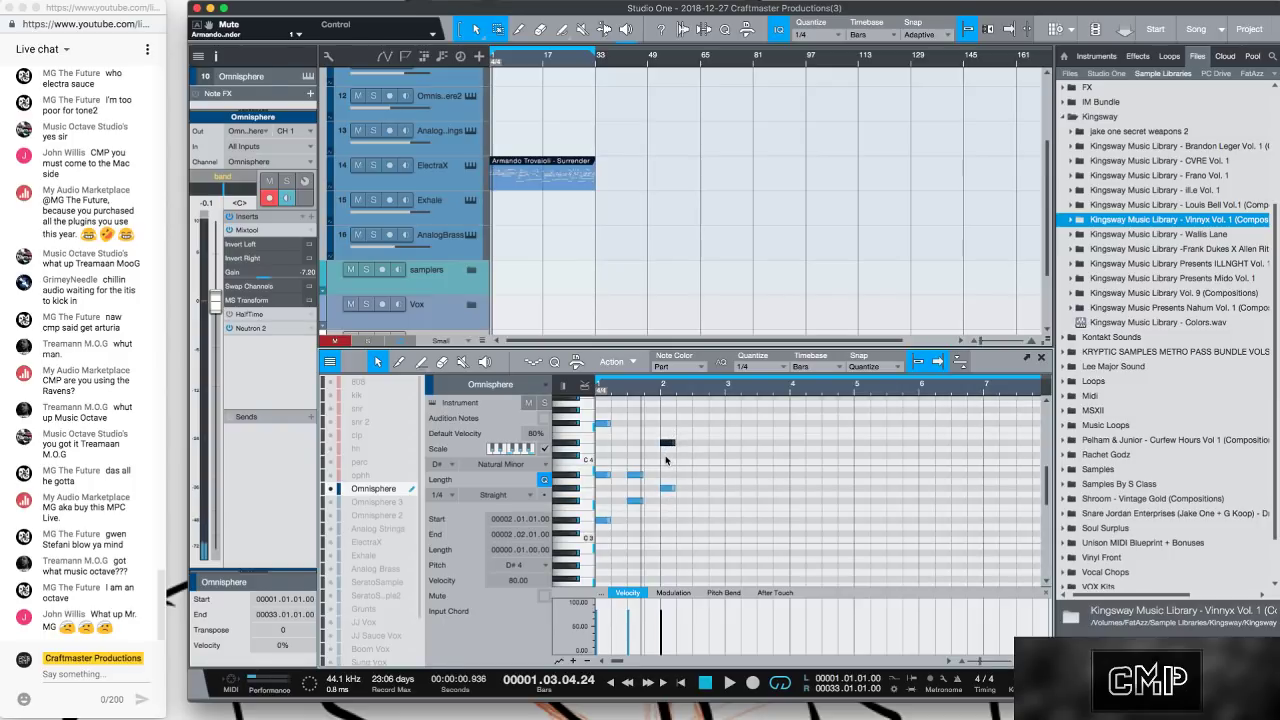
click(668, 465)
key(shift+Down)
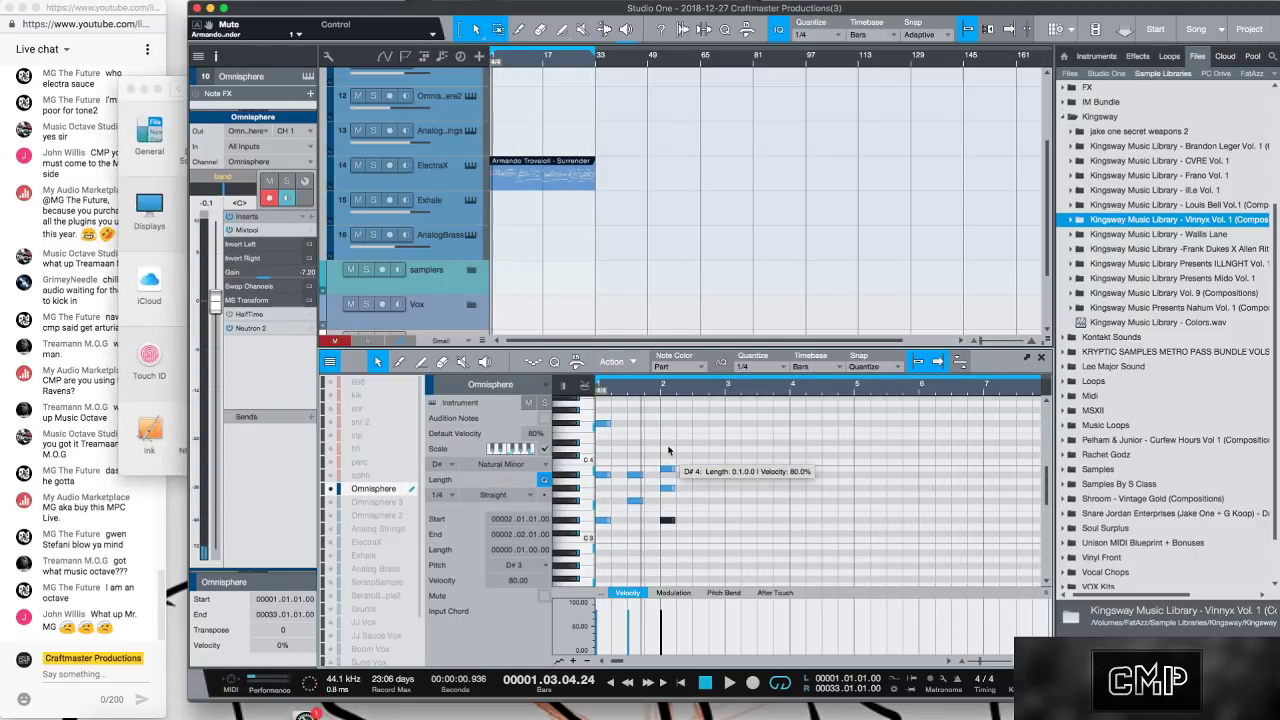
key(space)
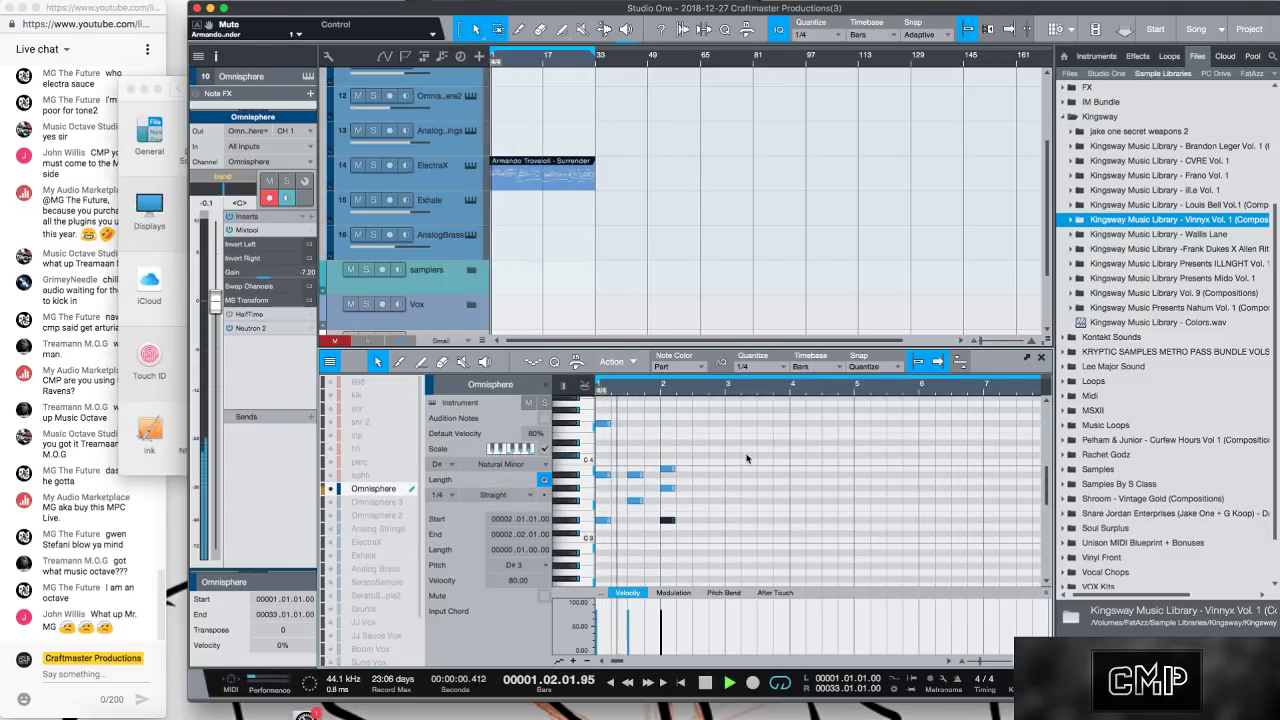
key(space)
key(space)
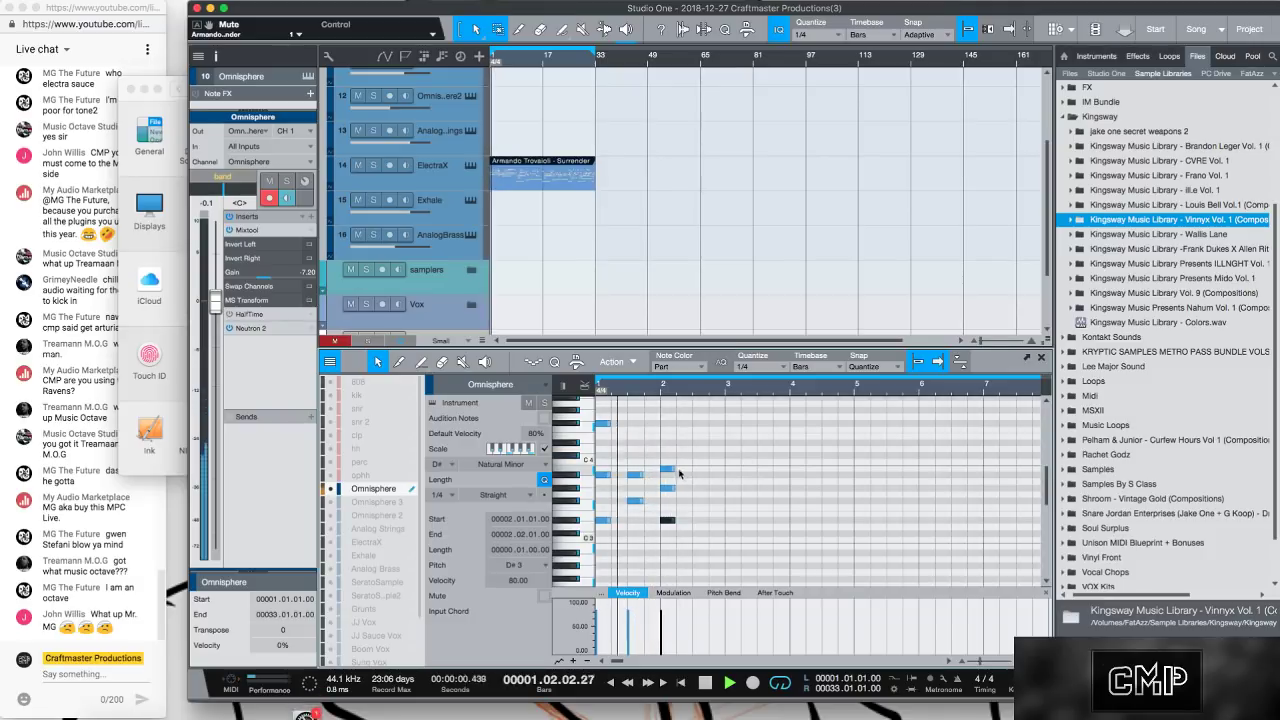
Raise the bar 2 chord's B3 an octave to B4 and play the progression again.
click(672, 469)
key(shift+Up)
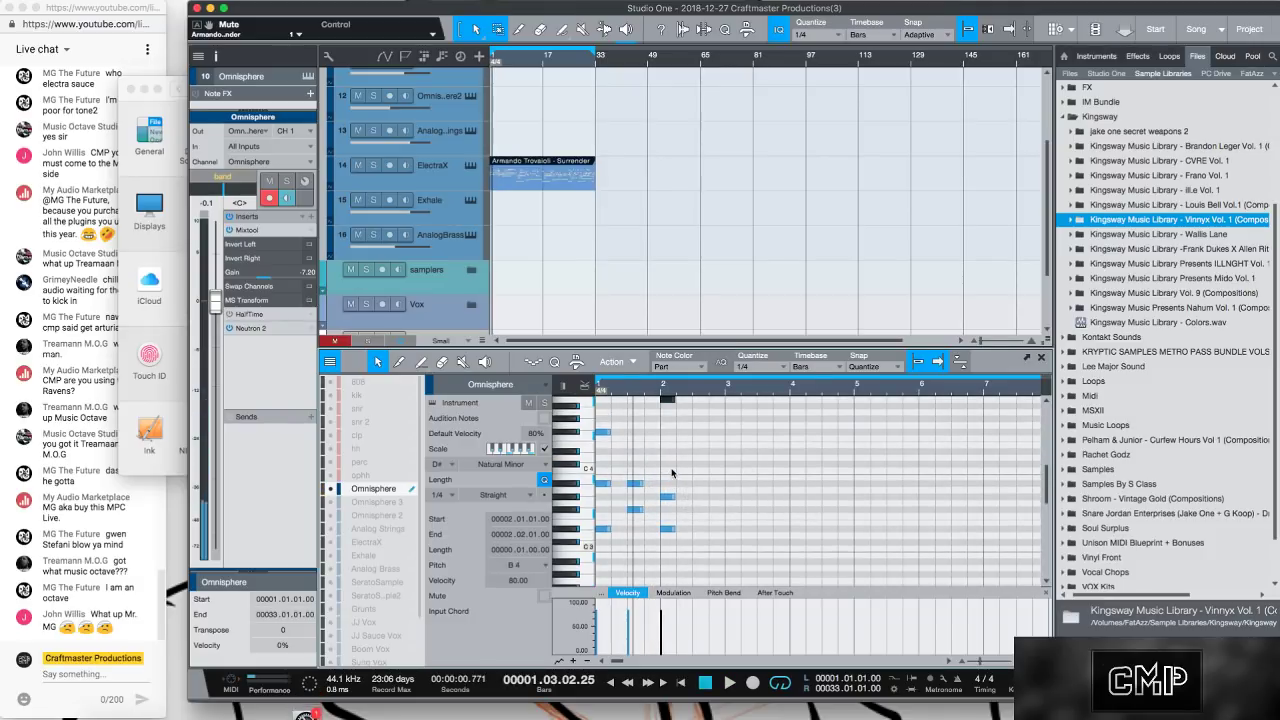
key(space)
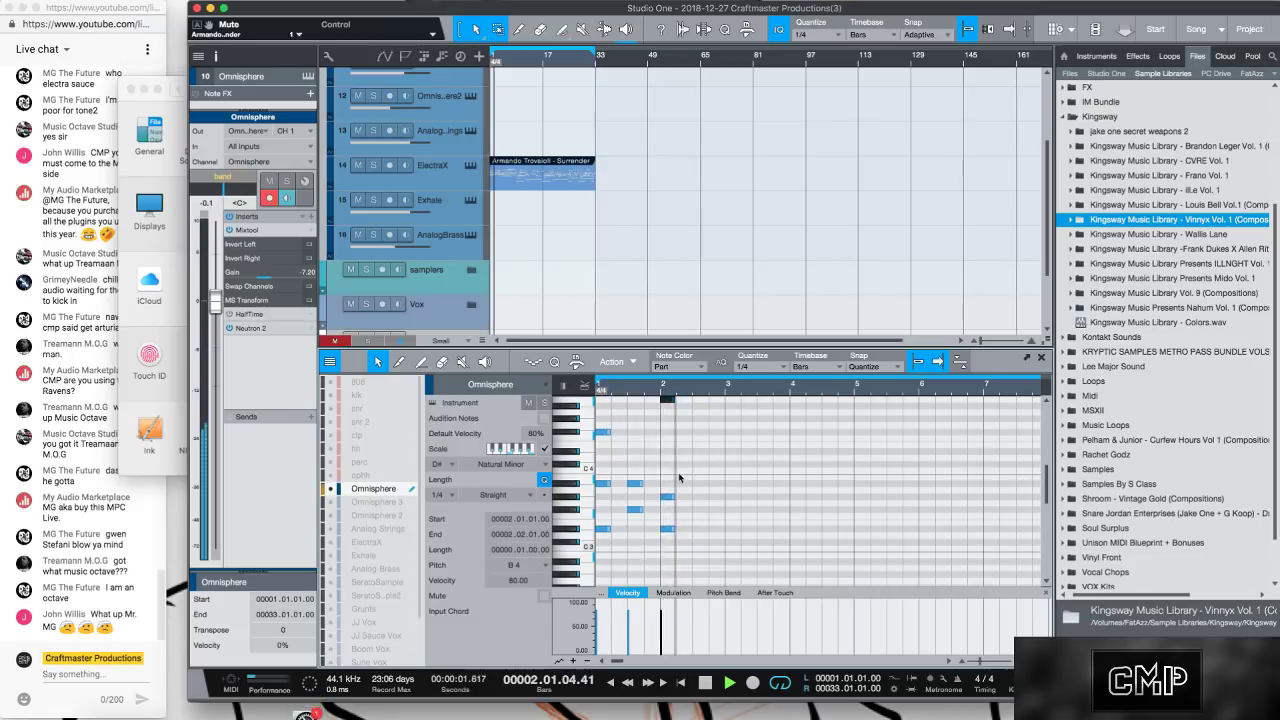
key(space)
key(space)
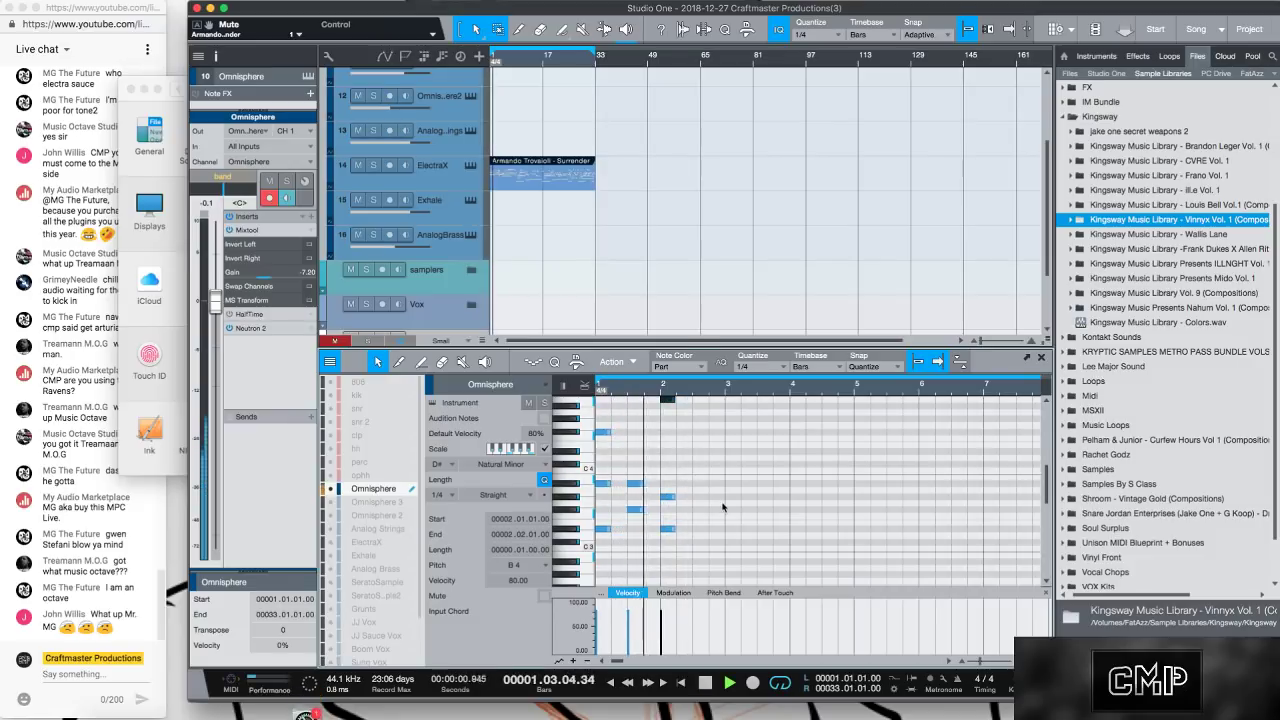
Play the progression through the bar 2 chord several times.
key(space)
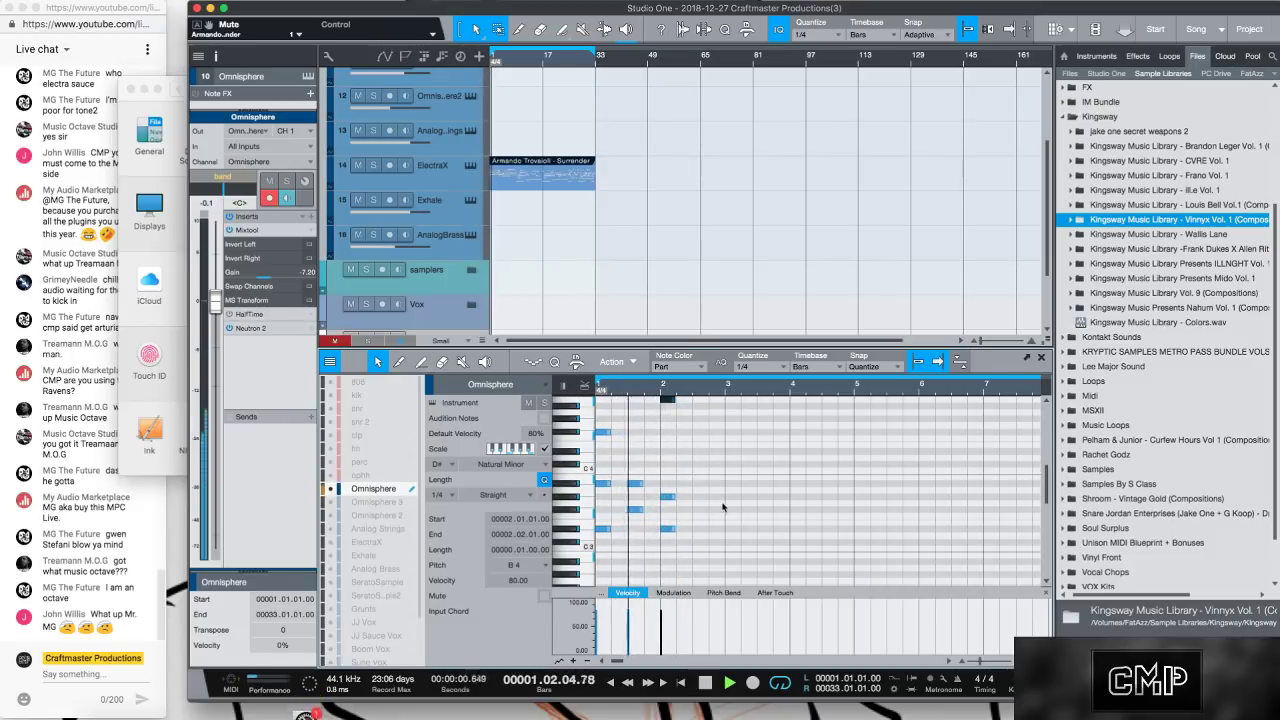
key(space)
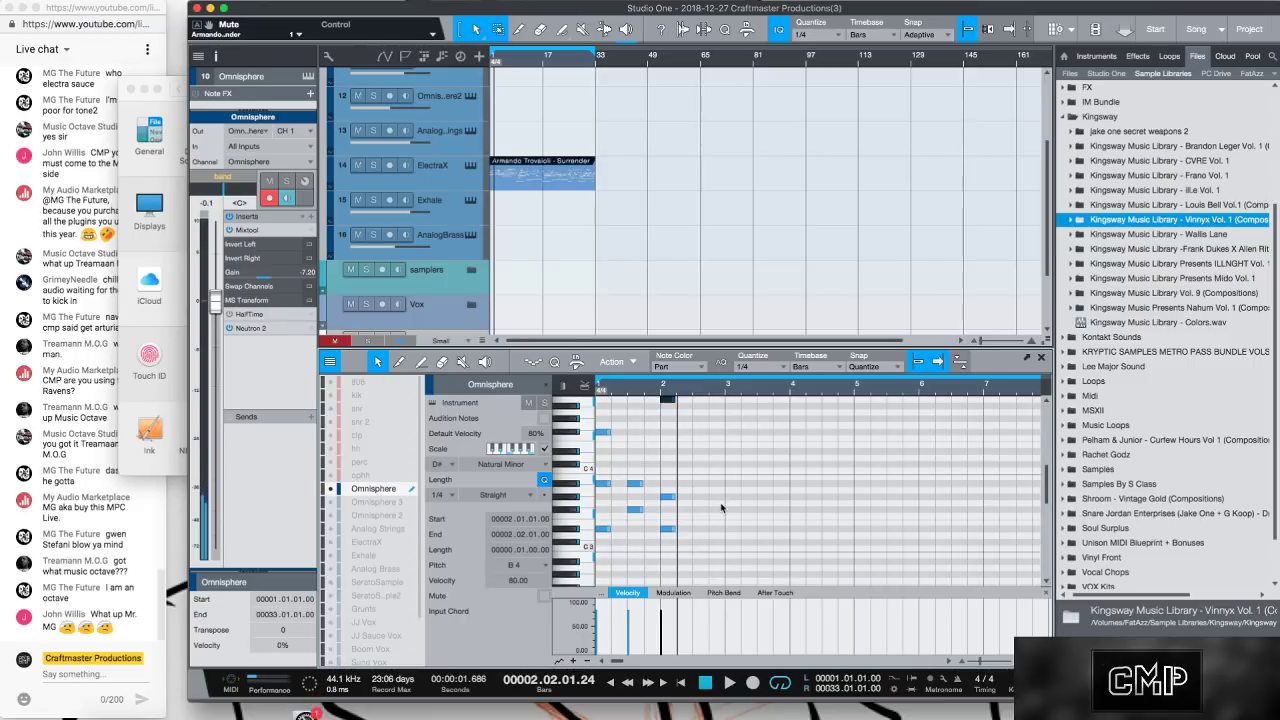
key(space)
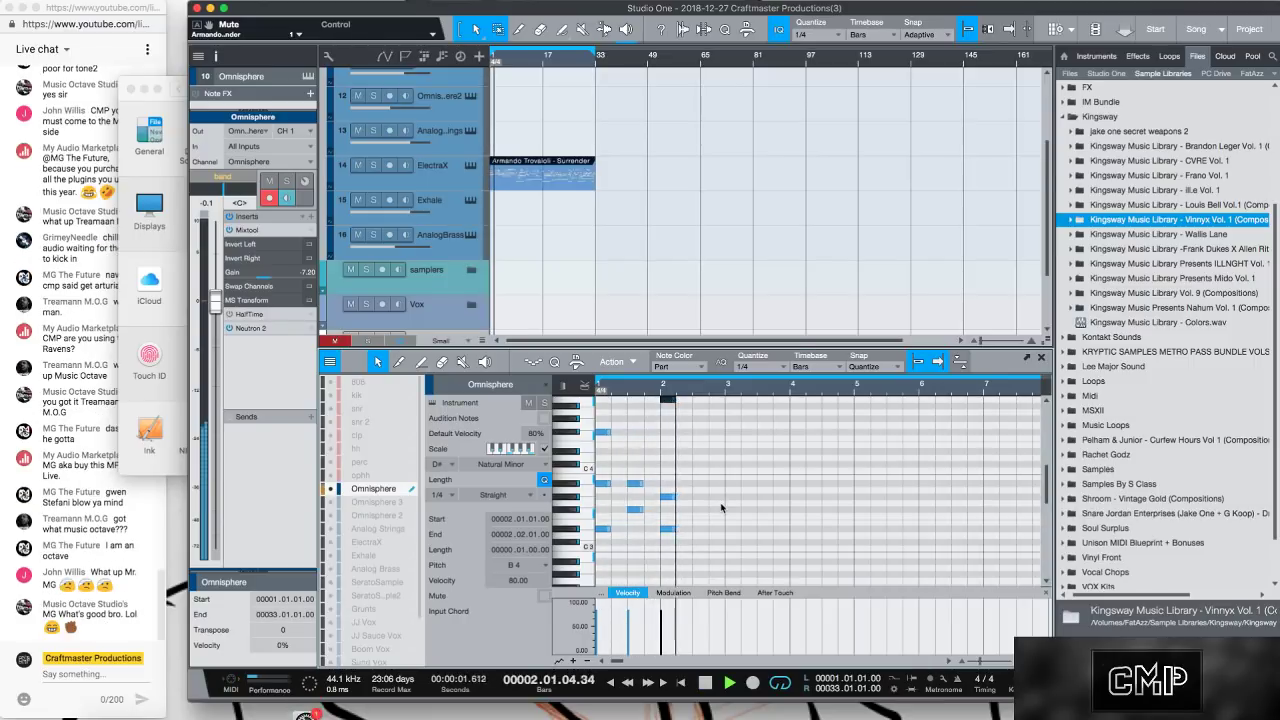
key(space)
key(space)
key(space)
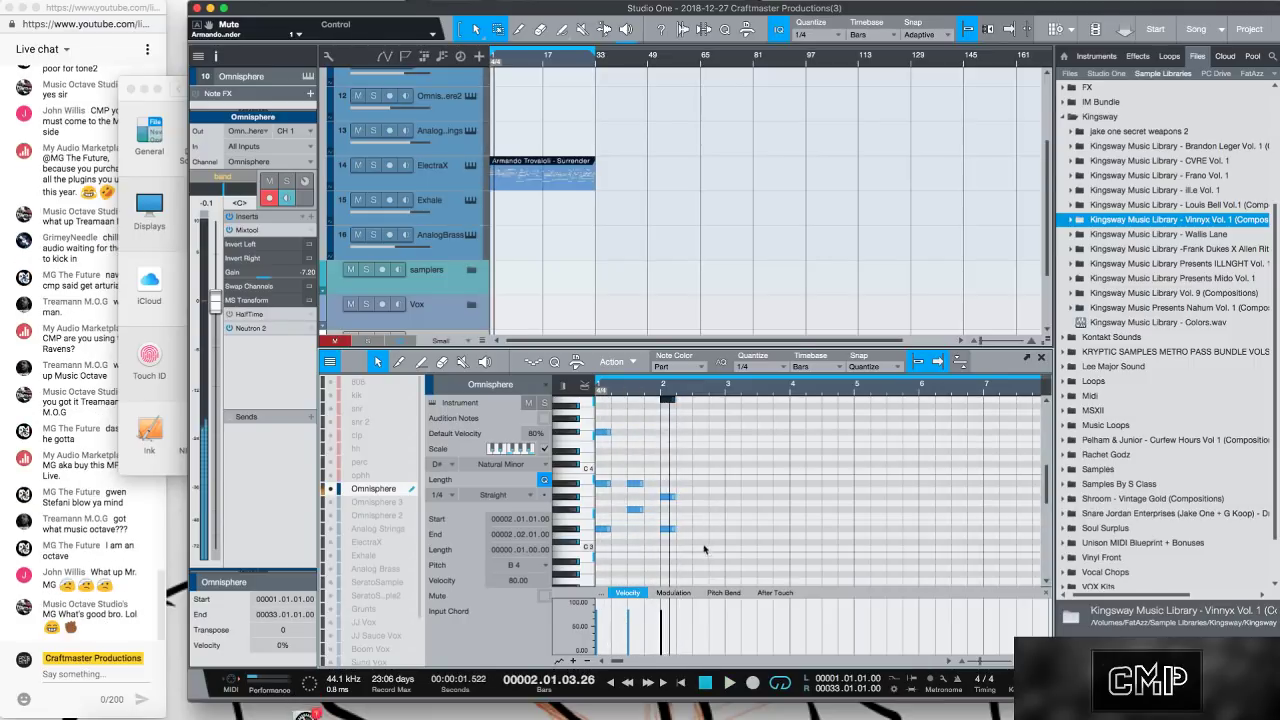
Duplicate the bar 2 chord and place the copy on beat 3 of the same bar.
drag(692, 554, 660, 368)
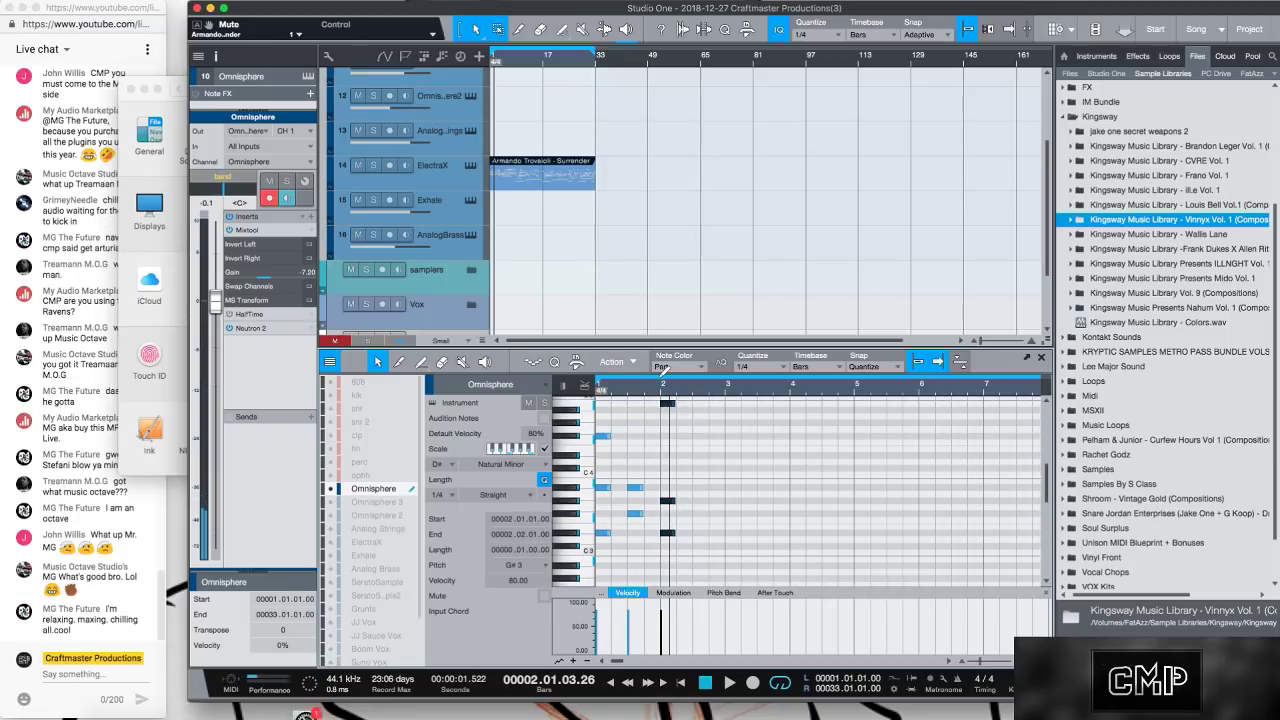
key(d)
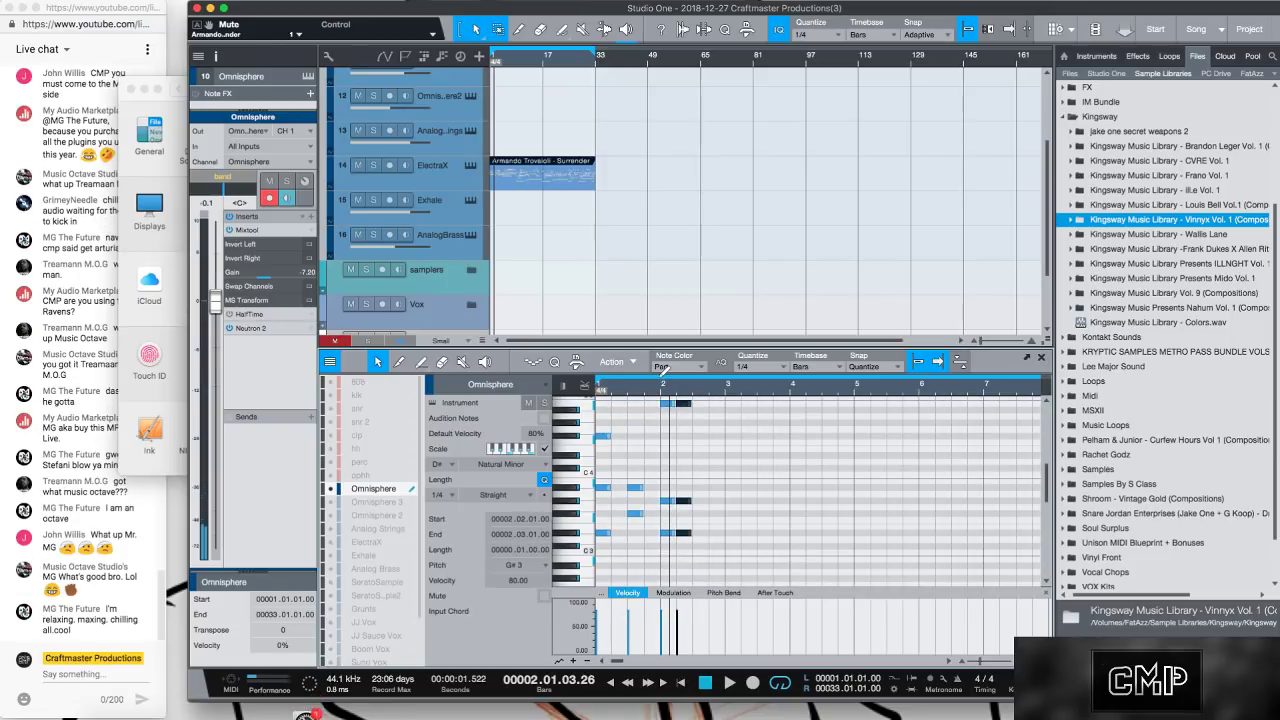
key(alt+Right)
key(alt+Right)
key(alt+Left)
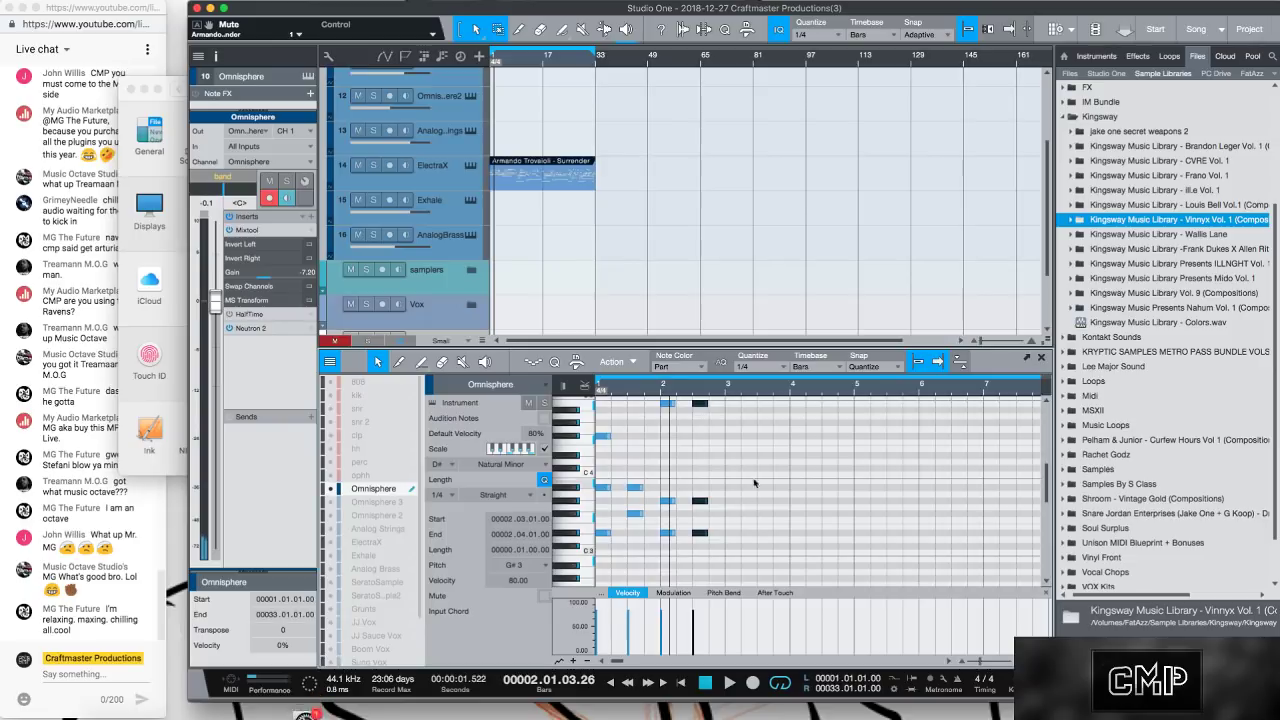
Revoice the bar 2 beat 3 chord by lowering B4 to B3 and raising G#3 to G#4, and play it.
click(702, 403)
key(shift+Down)
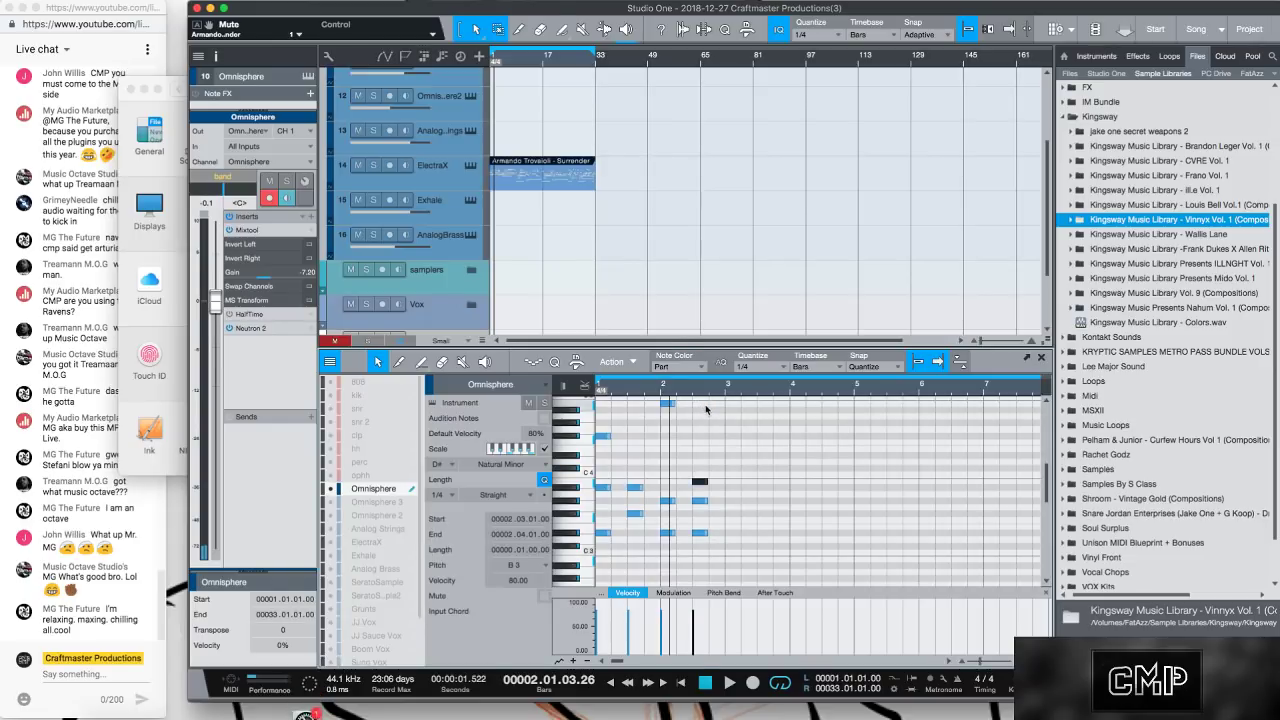
drag(700, 481, 705, 501)
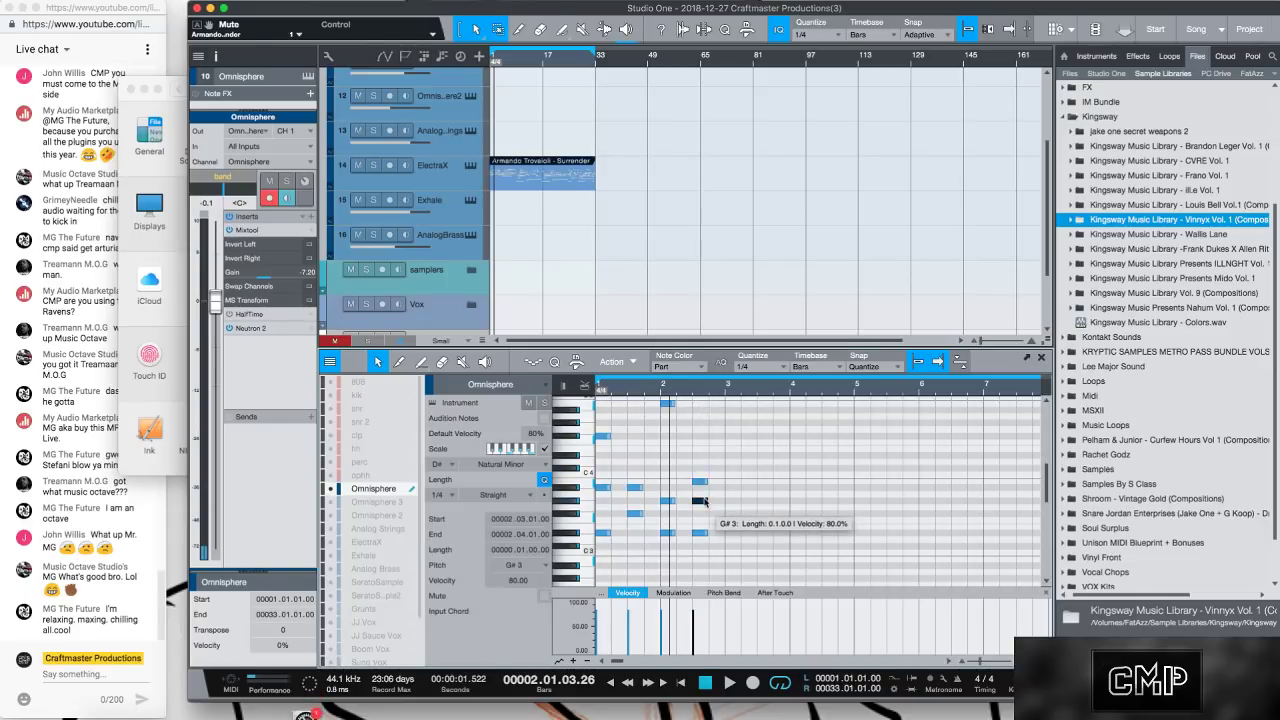
key(shift+Up)
key(space)
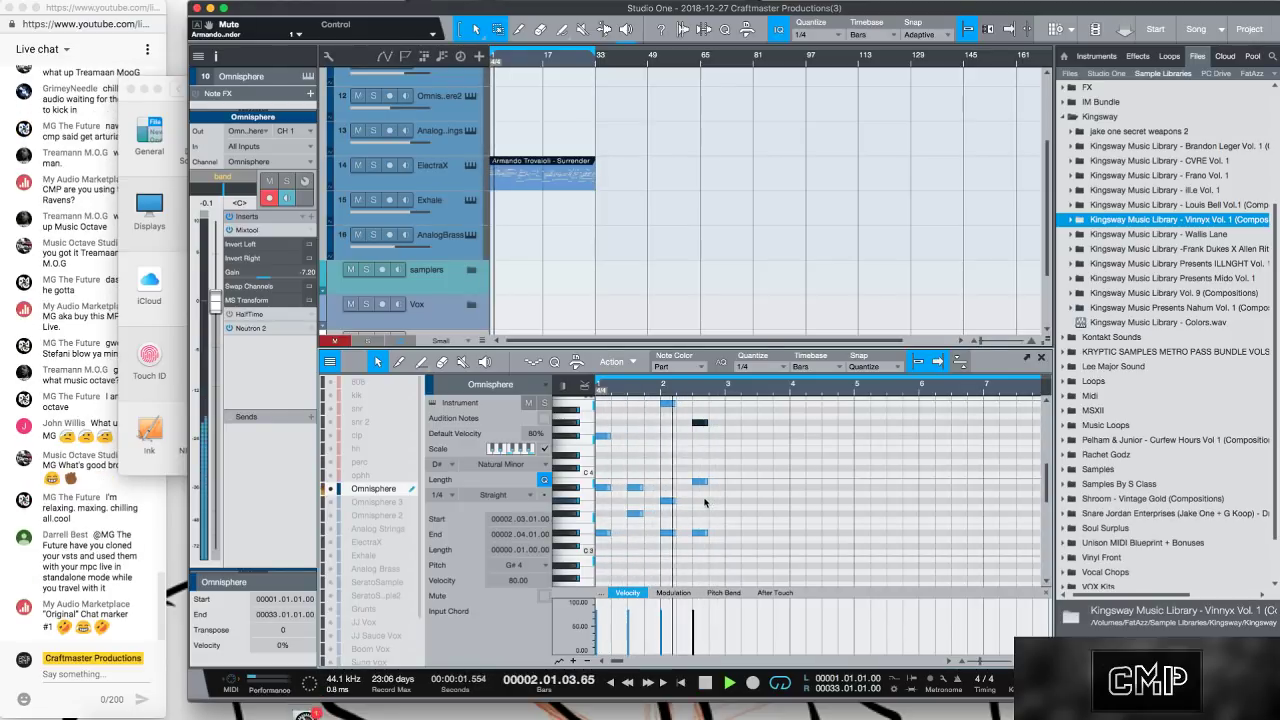
key(space)
Duplicate the two-bar progression into bars 3 and 4, and delete the copied chords in bar 4.
drag(791, 566, 563, 407)
key(d)
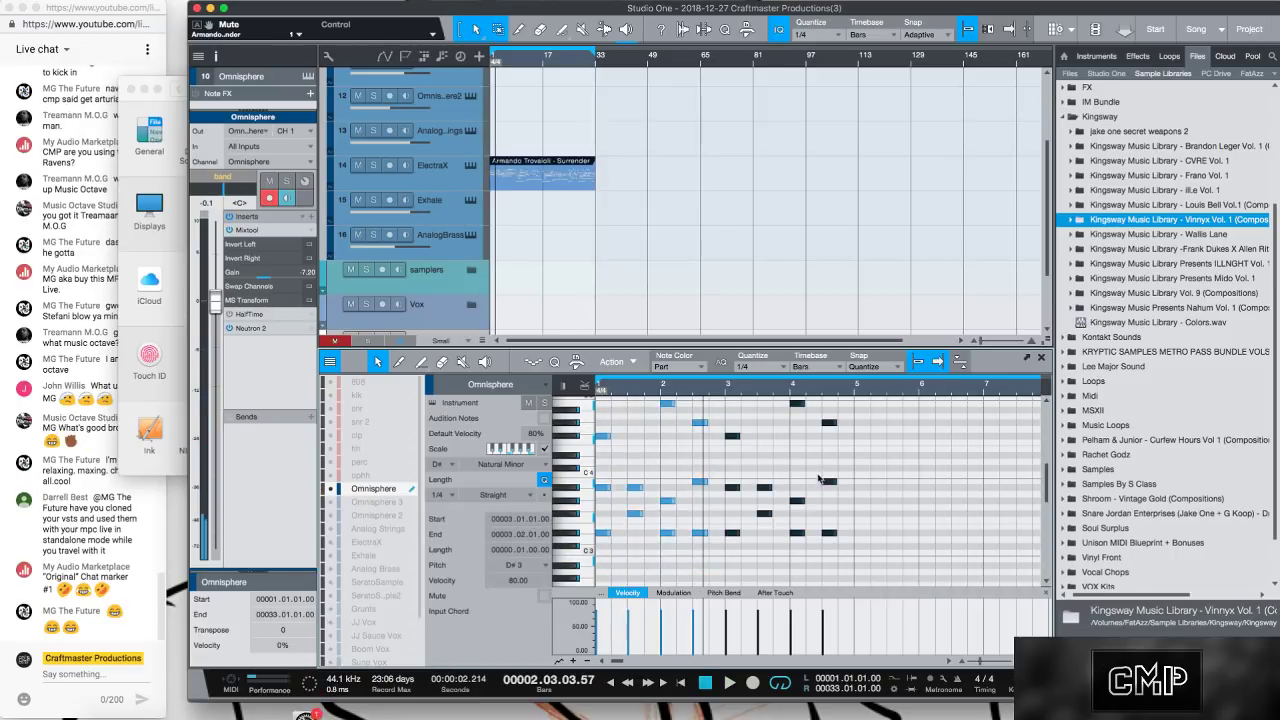
drag(870, 555, 788, 400)
key(Delete)
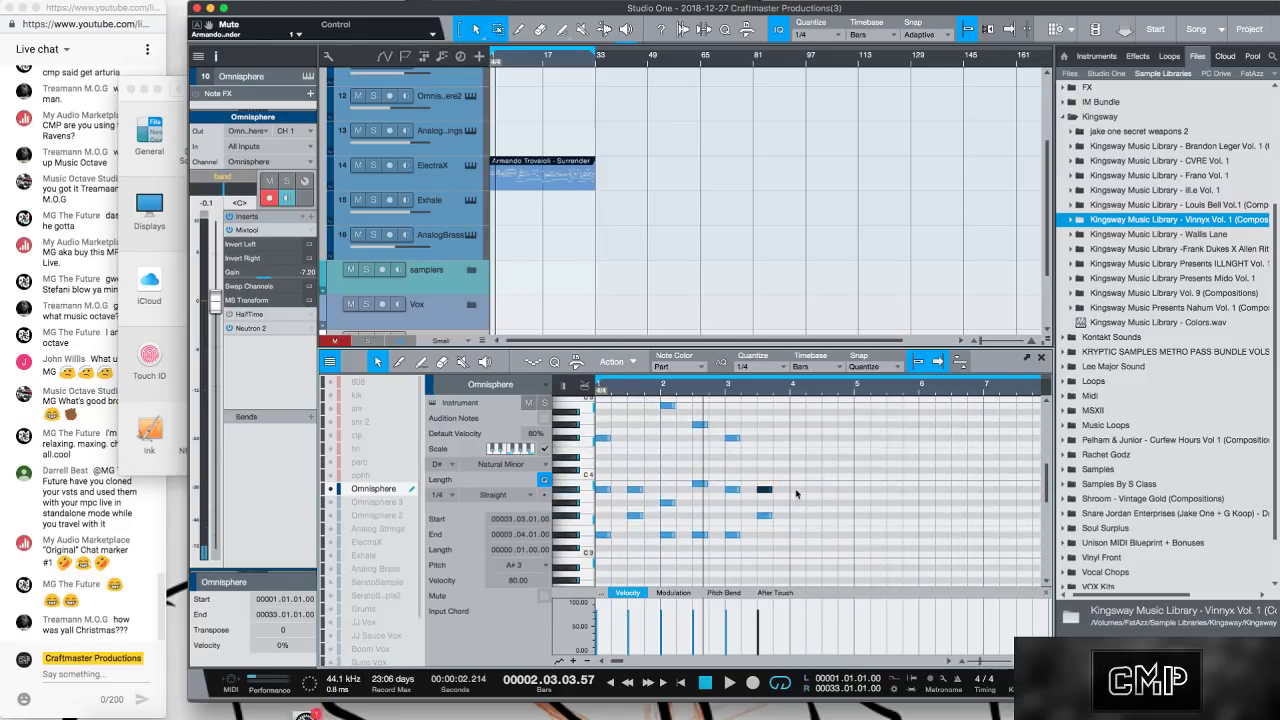
Add a quarter-note chord of F3, A#3 and C#4 at the start of bar 4 and raise its A#3 to A#4.
click(797, 488)
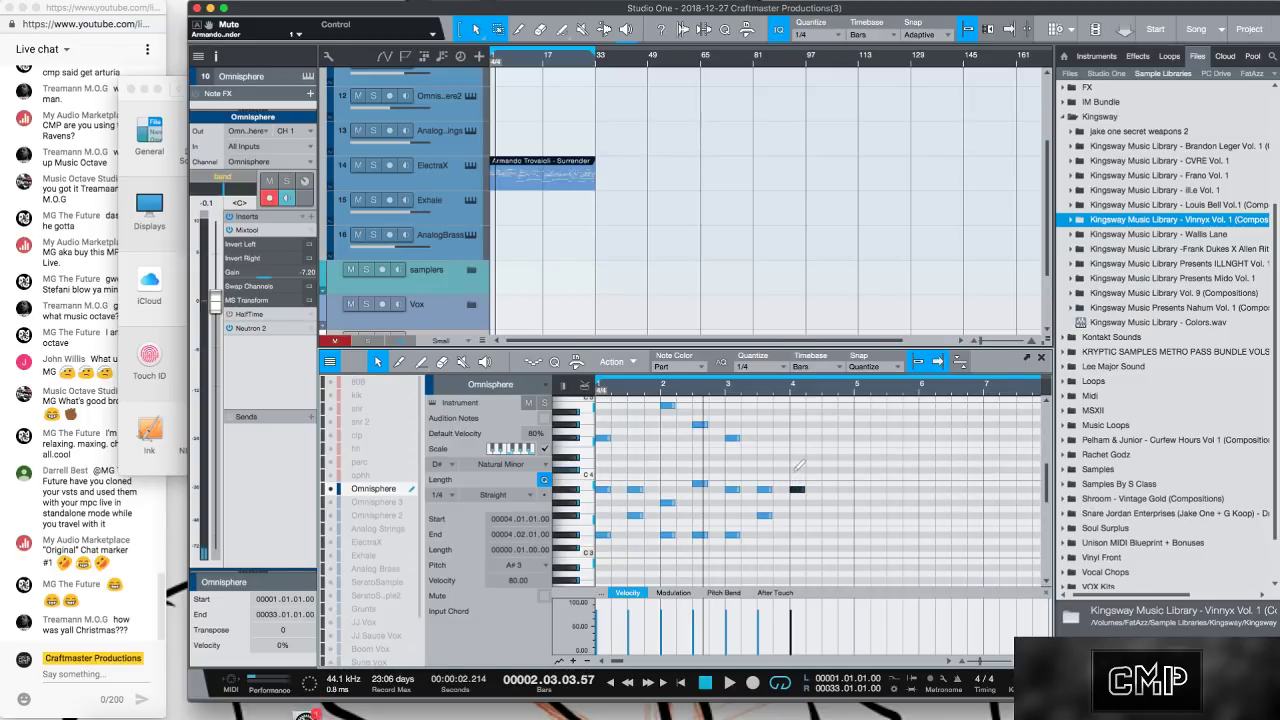
click(795, 467)
click(795, 444)
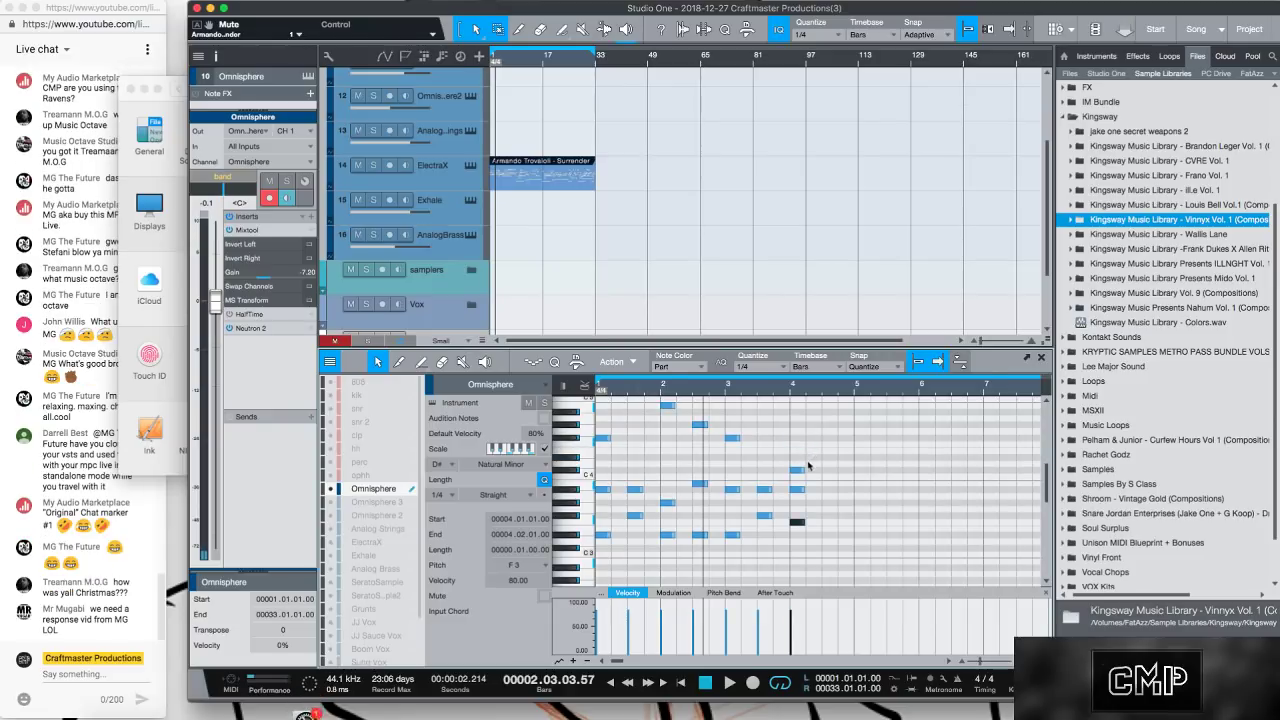
click(797, 489)
key(shift+Up)
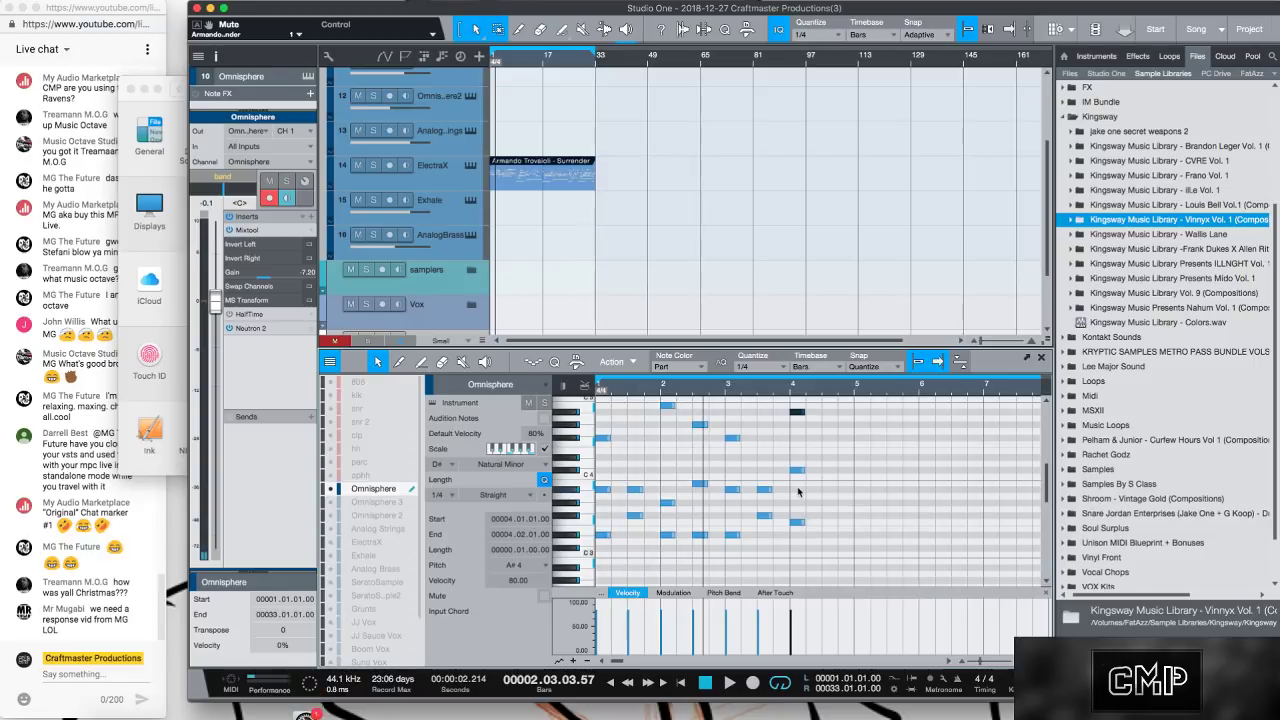
Play the progression, comparing the bar 4 chord with its A#4 muted and unmuted.
key(space)
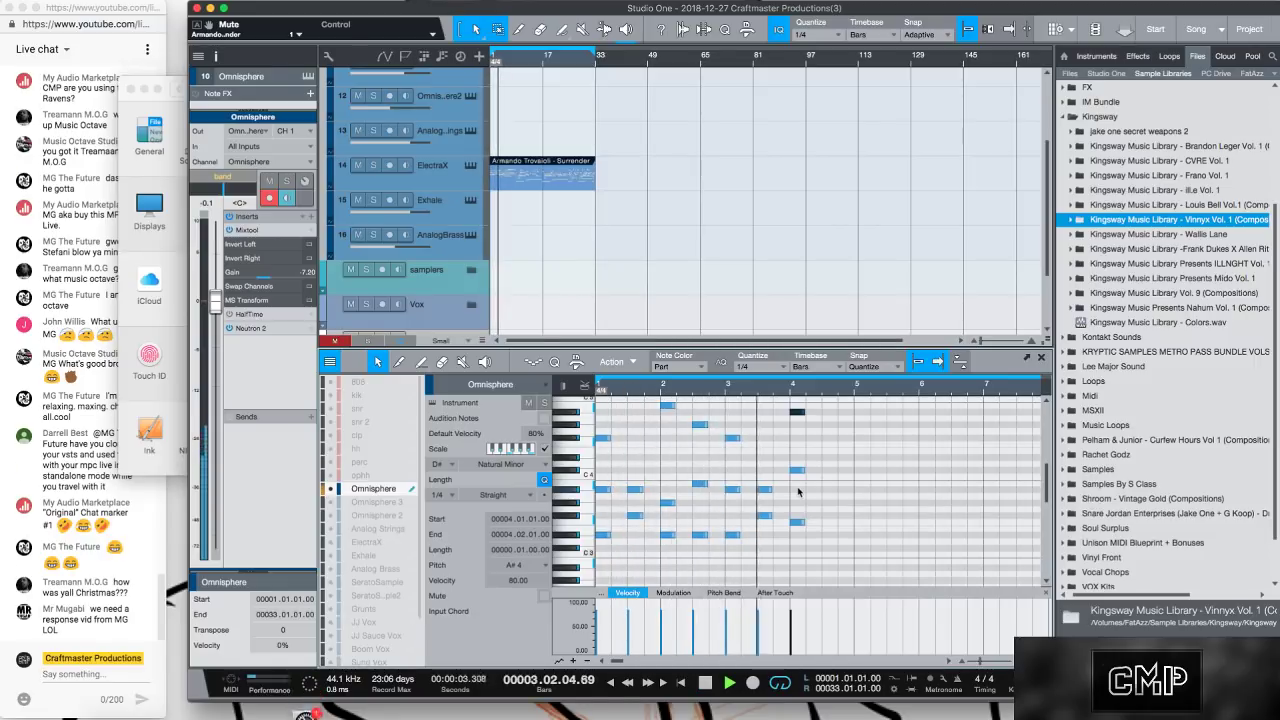
key(shift+m)
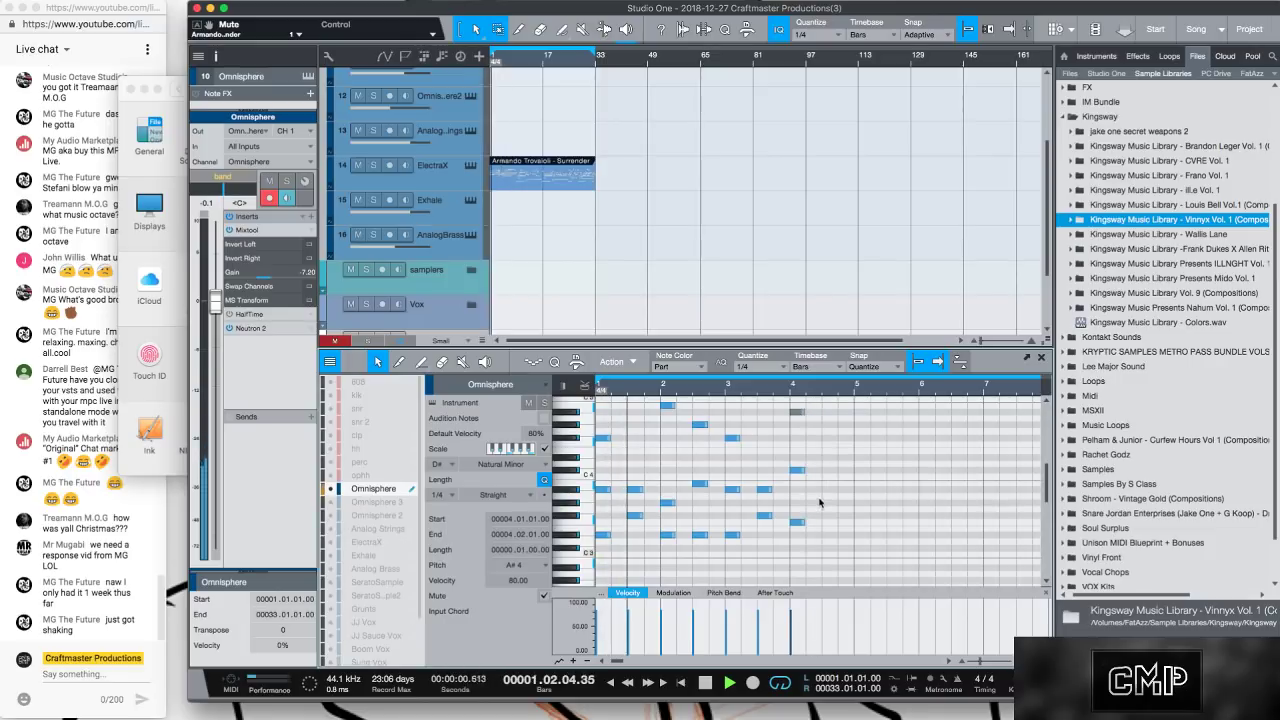
key(shift+m)
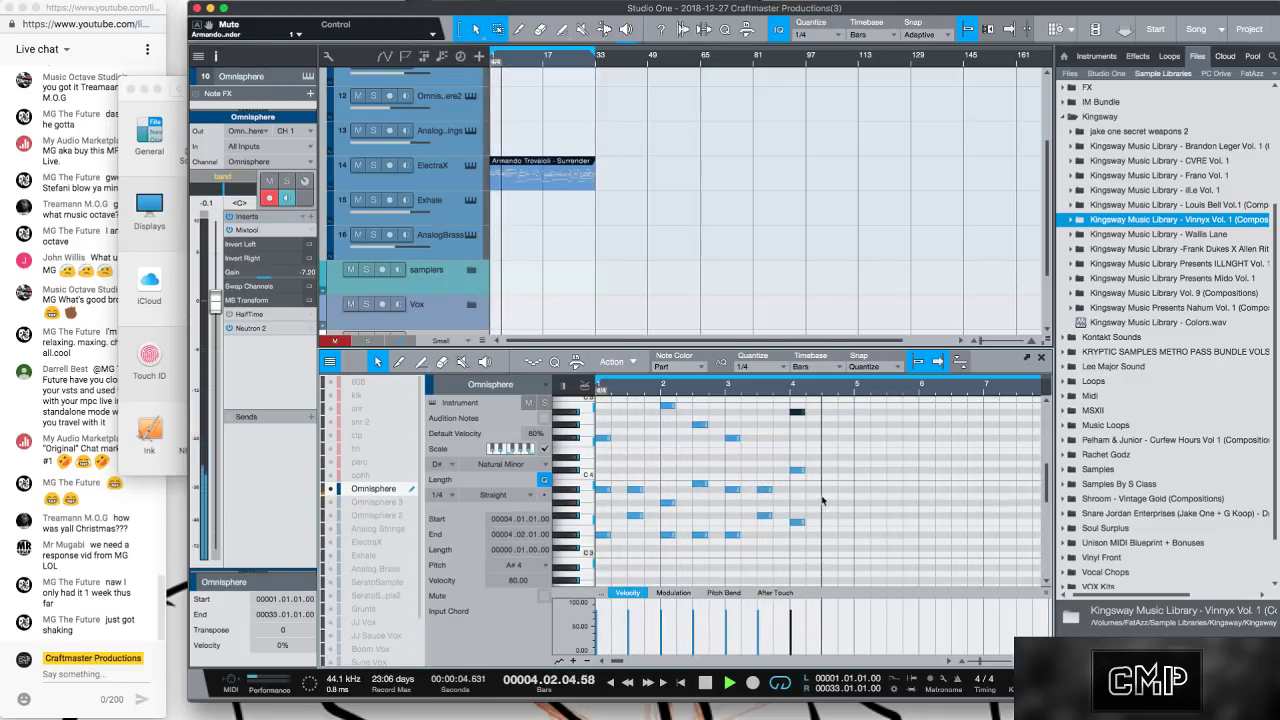
key(space)
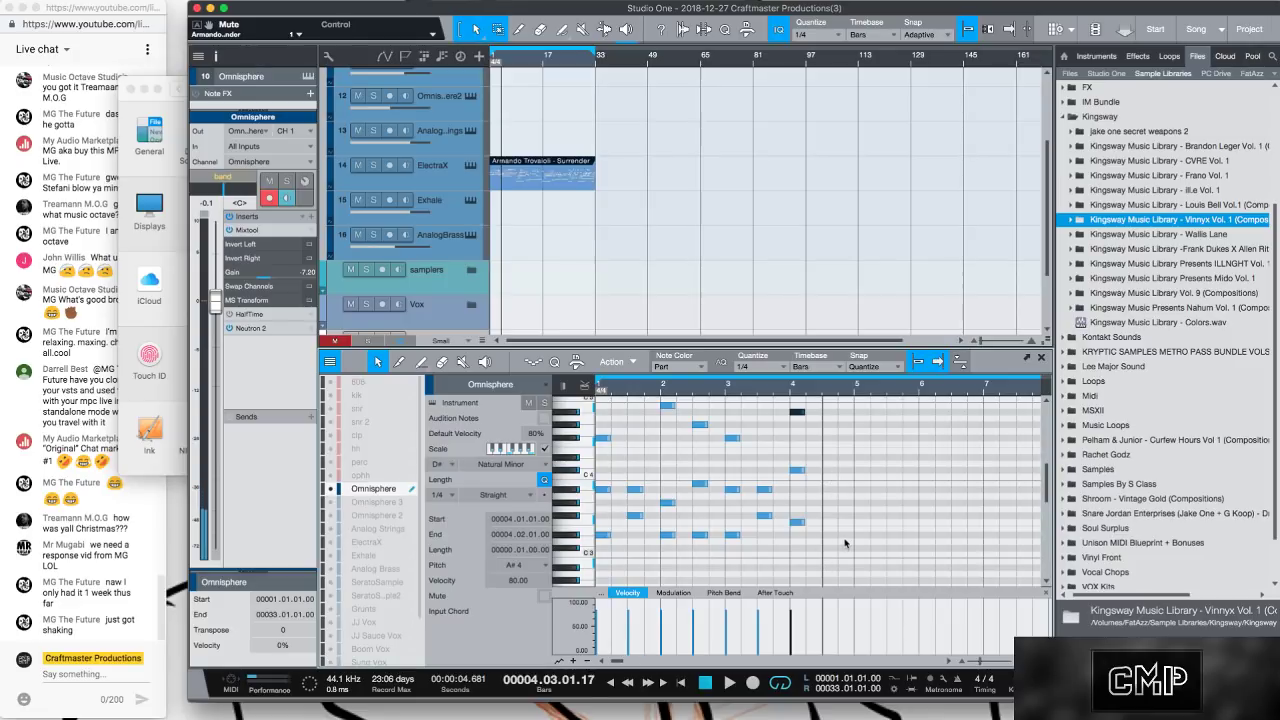
Duplicate the bar 4 chord and place the copy on beat 3 of the same bar.
drag(845, 543, 812, 412)
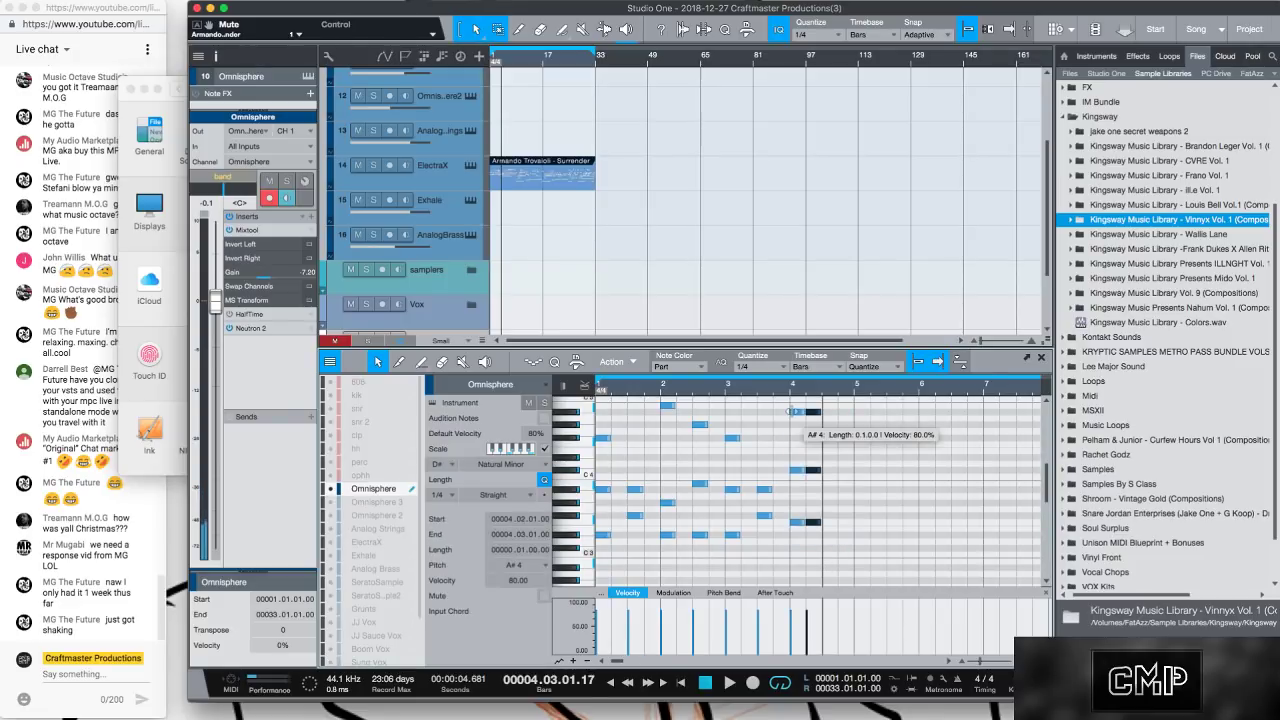
key(alt+Right)
key(alt+Left)
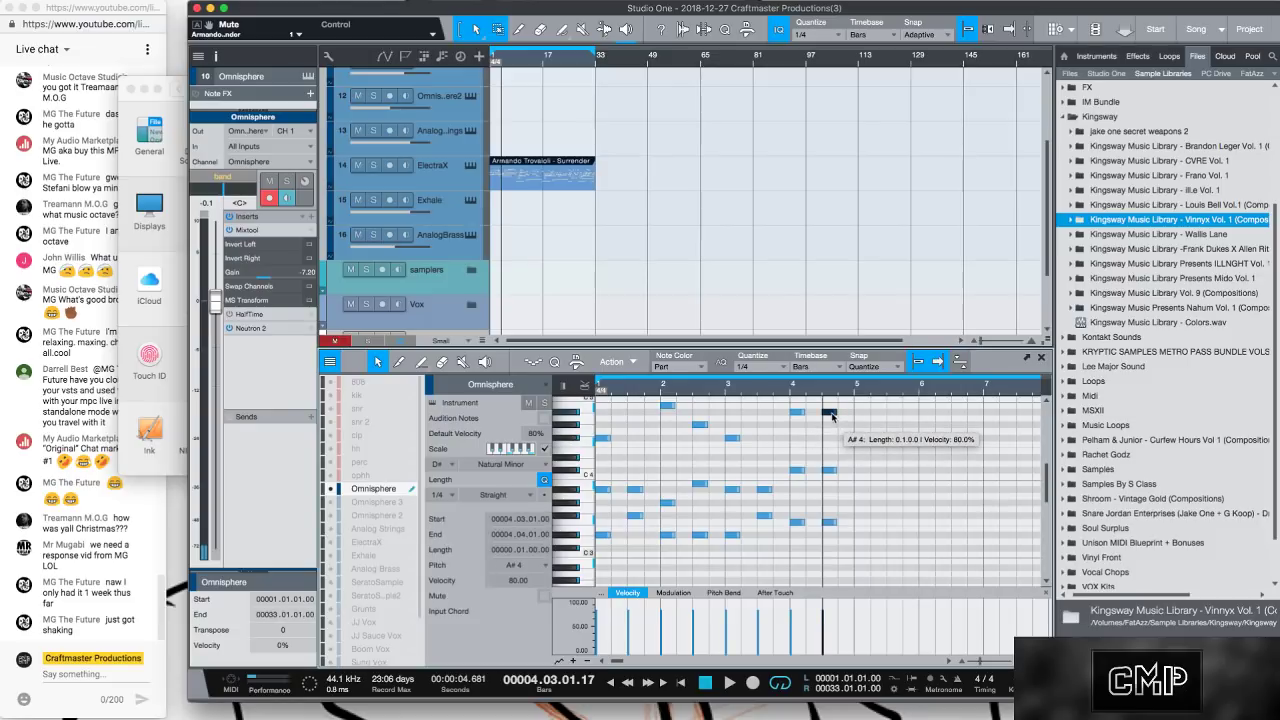
Revoice the bar 4 beat 3 chord by lowering A#4 to A#2 and raising F3 to F4, and play the progression.
drag(832, 416, 827, 525)
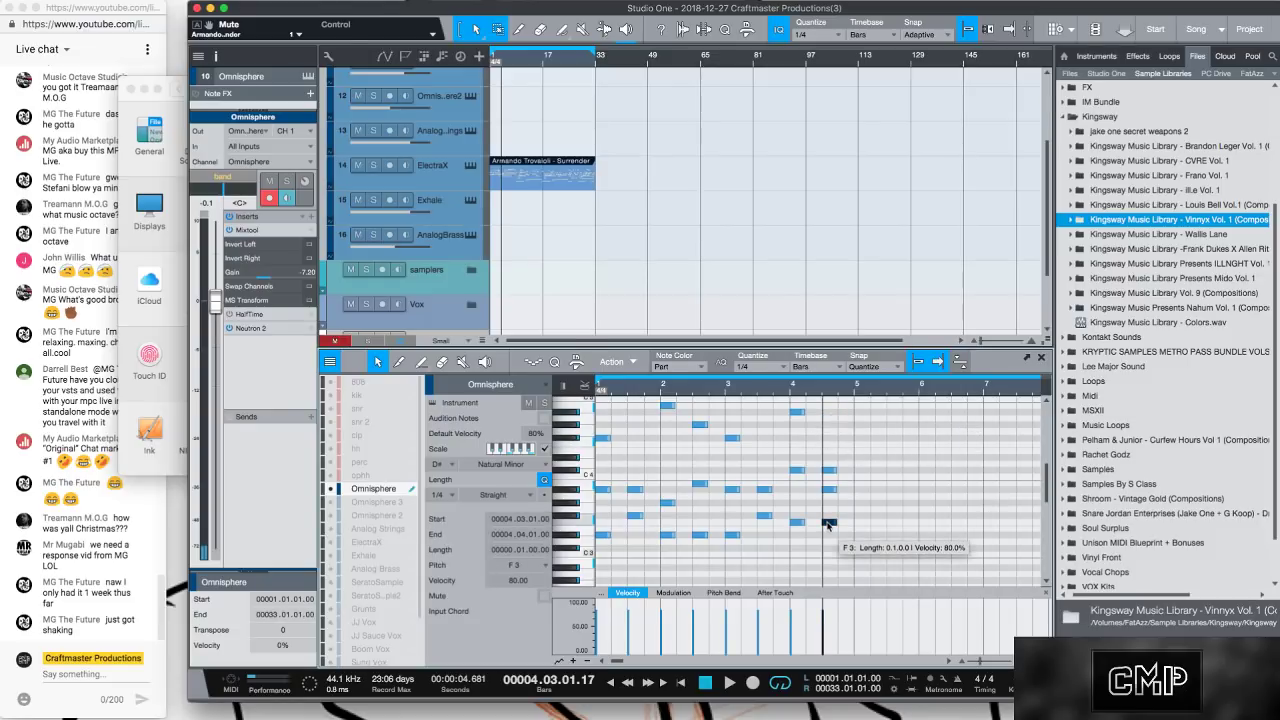
key(shift+alt+Up)
click(828, 490)
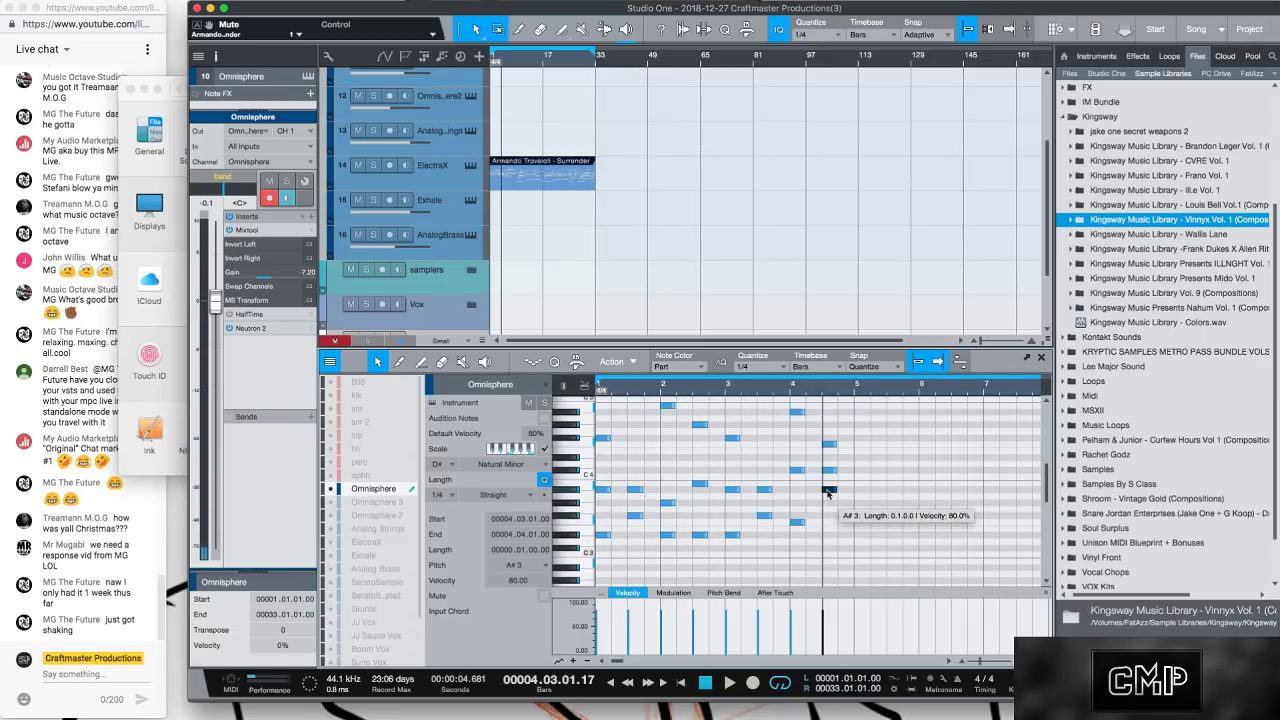
key(shift+alt+Down)
key(space)
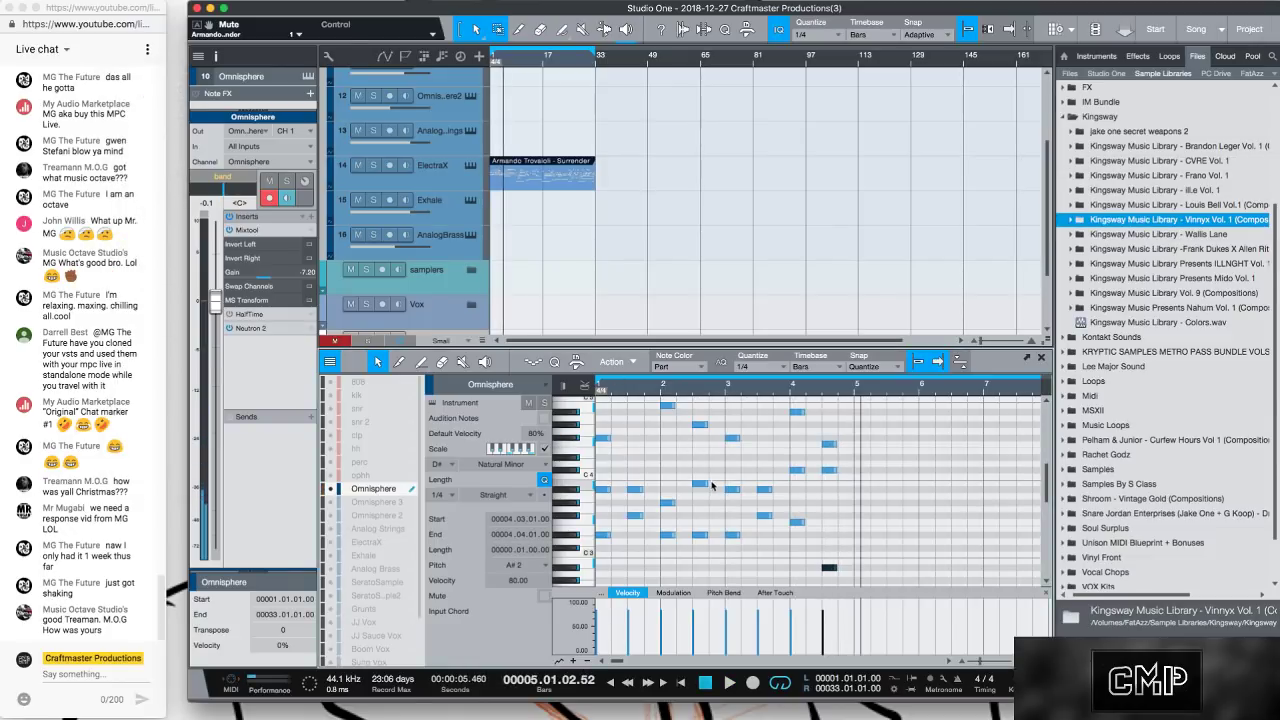
Try duplicating the whole four-bar progression into bars 5 to 8.
drag(853, 562, 567, 527)
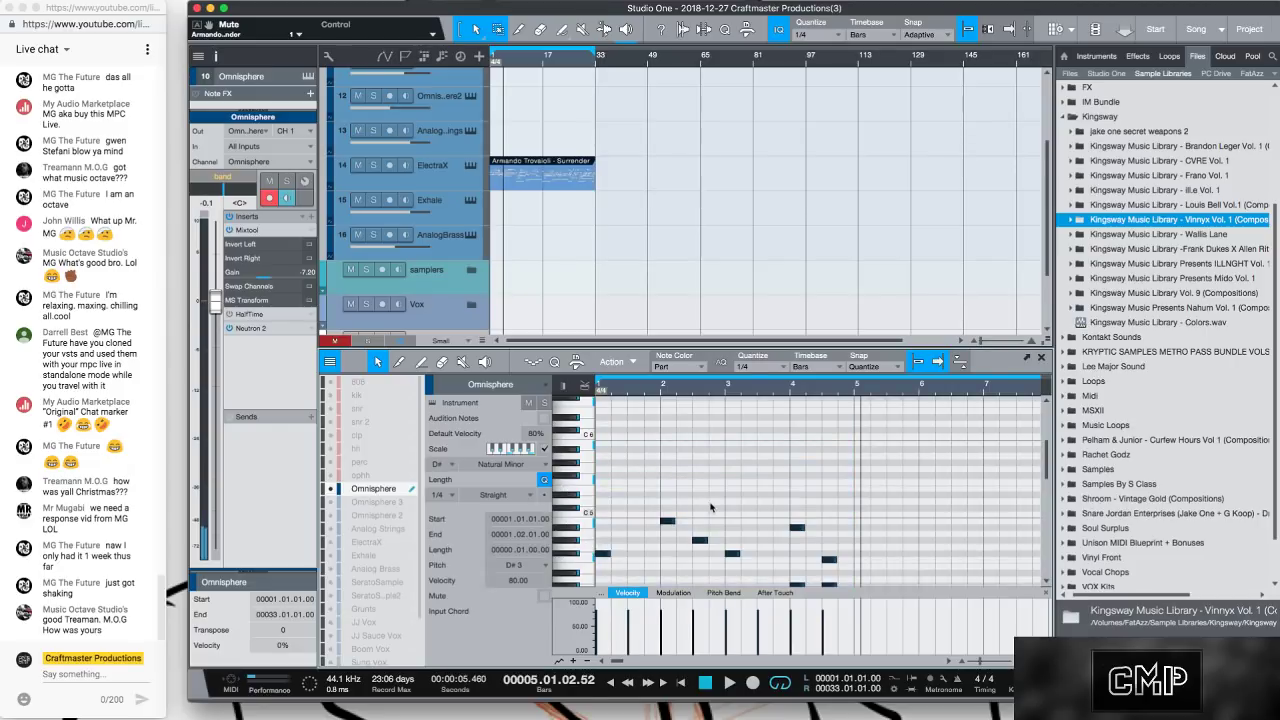
key(d)
key(ctrl+z)
key(w)
key(w)
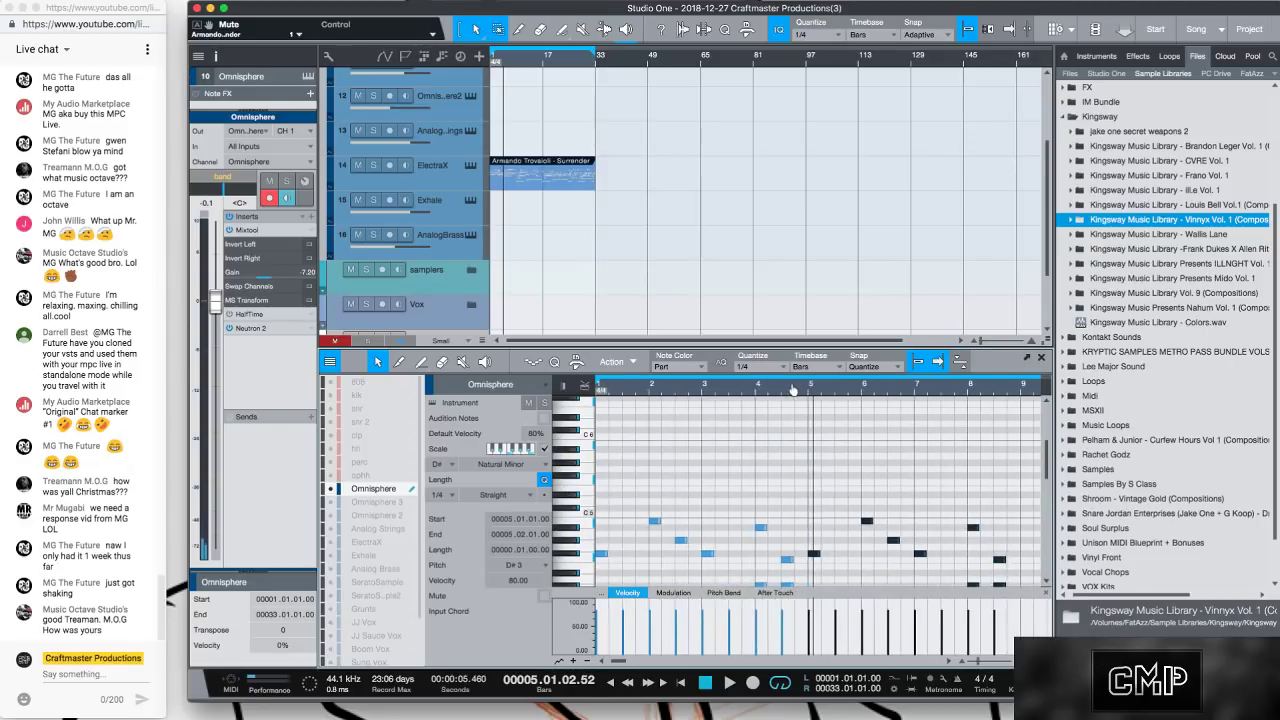
scroll(645, 578, down, 5)
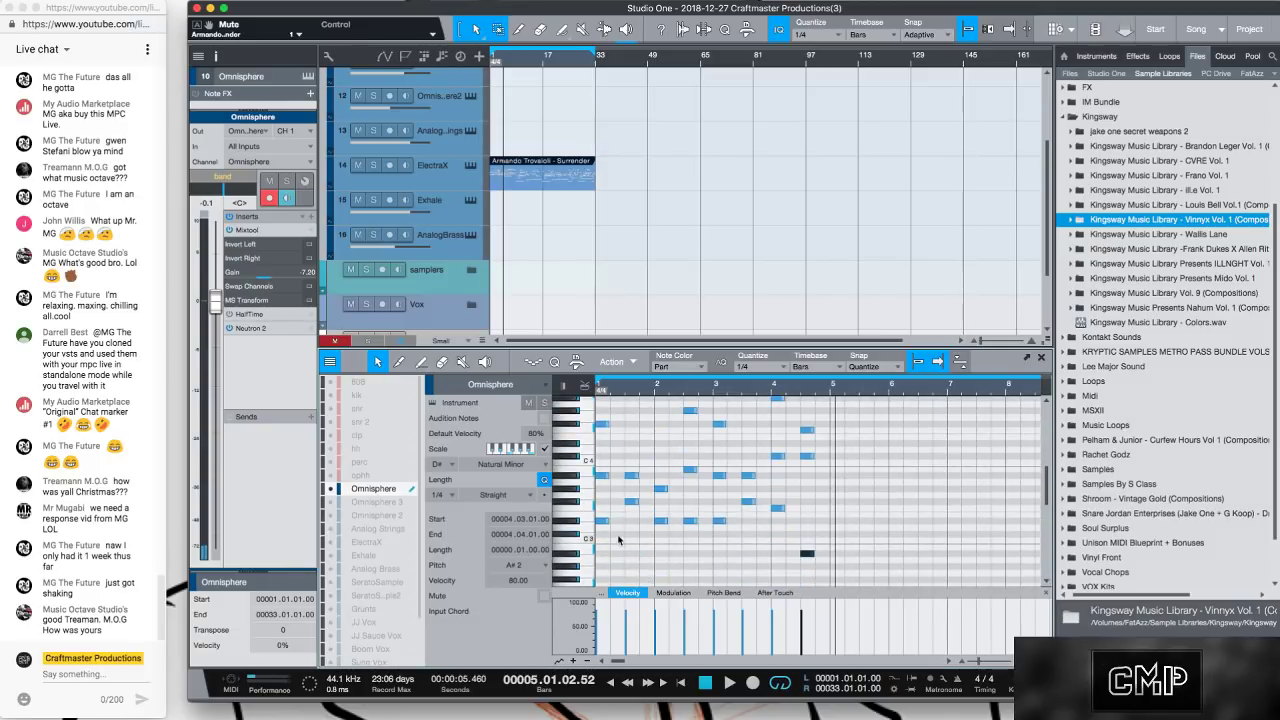
Lengthen the opening chord's D#3 and F#4 to three beats and its A#3 to two beats, and play it.
click(618, 540)
drag(611, 522, 641, 522)
drag(609, 427, 640, 427)
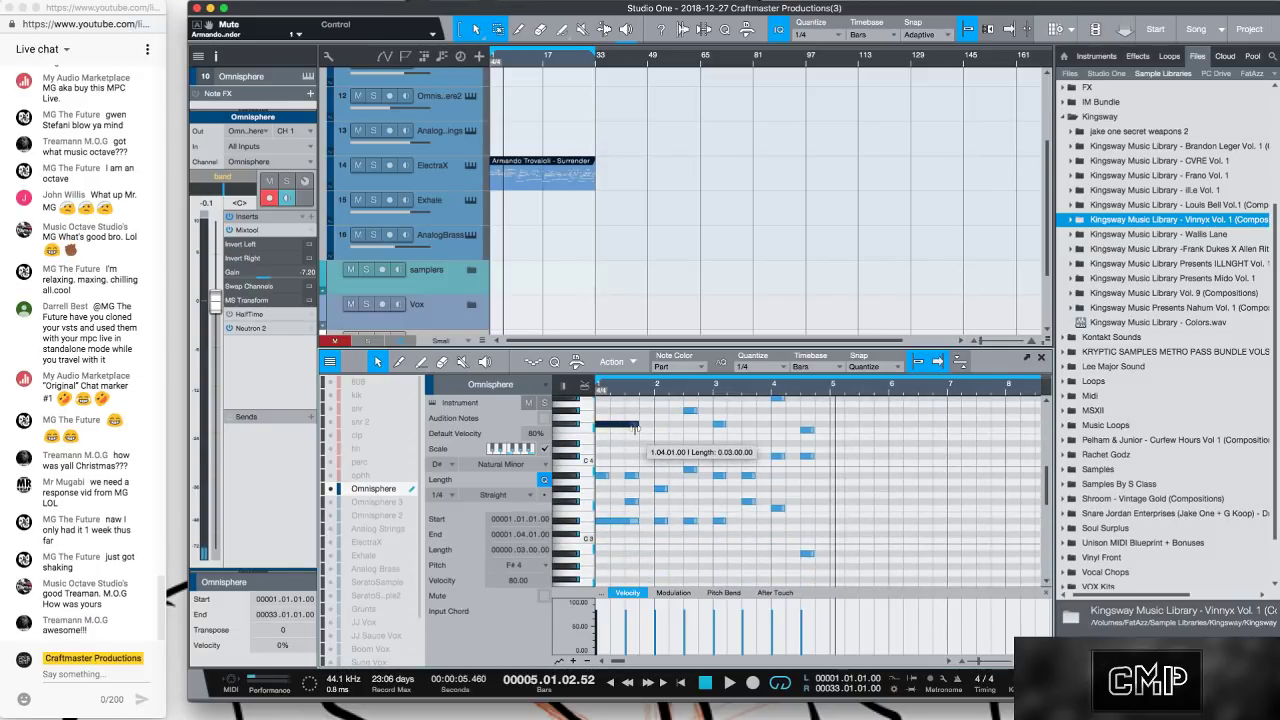
key(space)
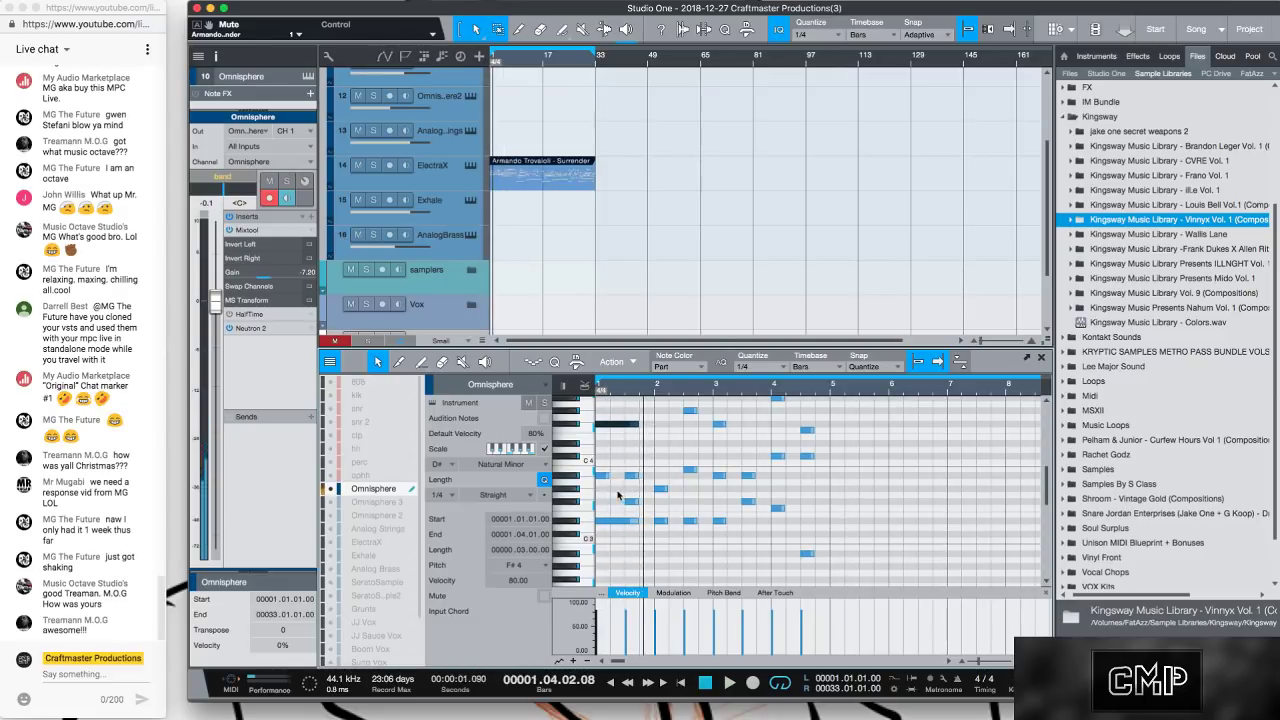
key(space)
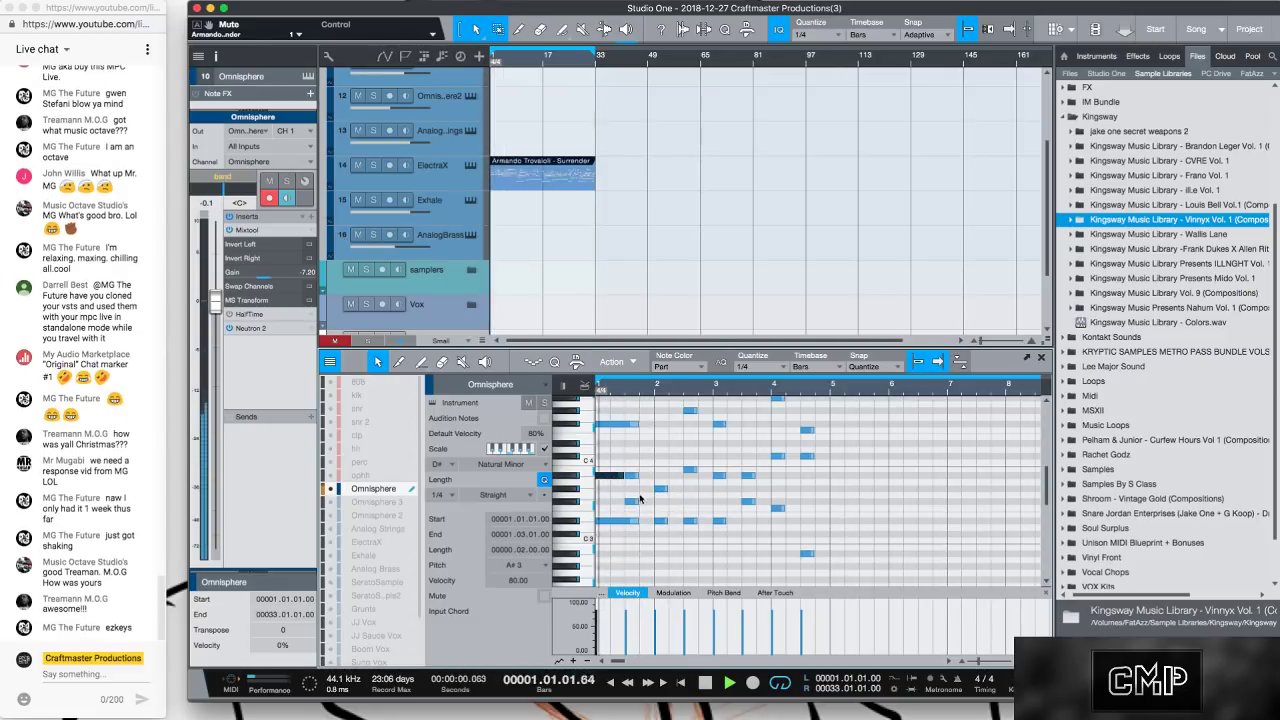
Lengthen the F#3 and A#3 of the bar 1 beat 3 chord to two beats and play the first bar.
mouse_move(628, 500)
mouse_down()
mouse_move(646, 500)
mouse_move(646, 474)
mouse_up()
key(space)
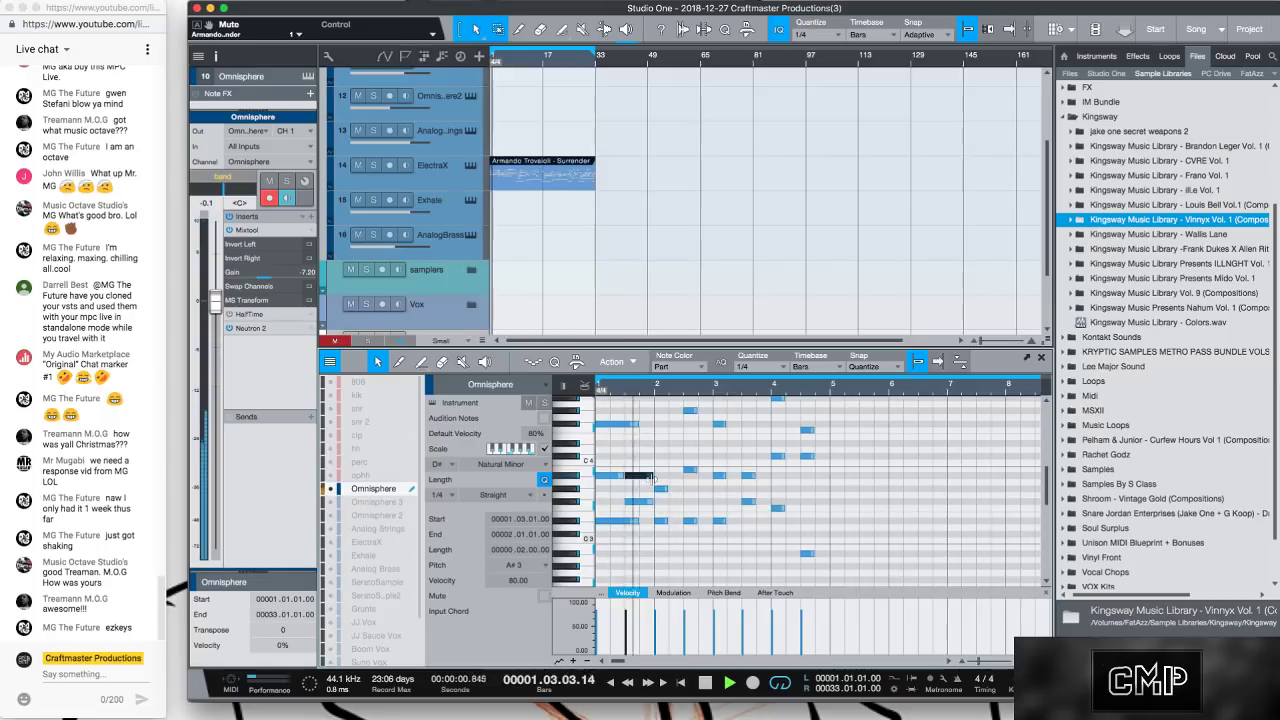
scroll(670, 533, up, 1)
key(space)
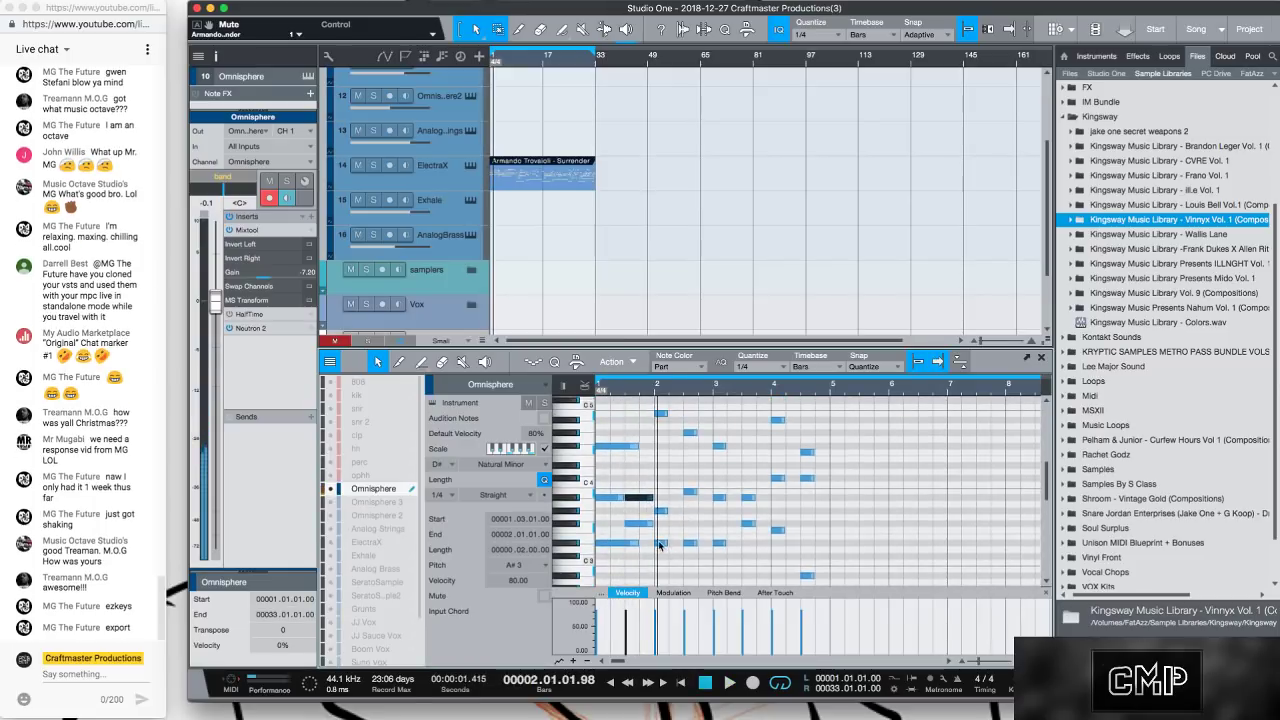
Lengthen bar 2's B4 to a full bar, and its D#3 and G#3 plus the beat 3 B3 and G#4 to two beats each.
click(672, 543)
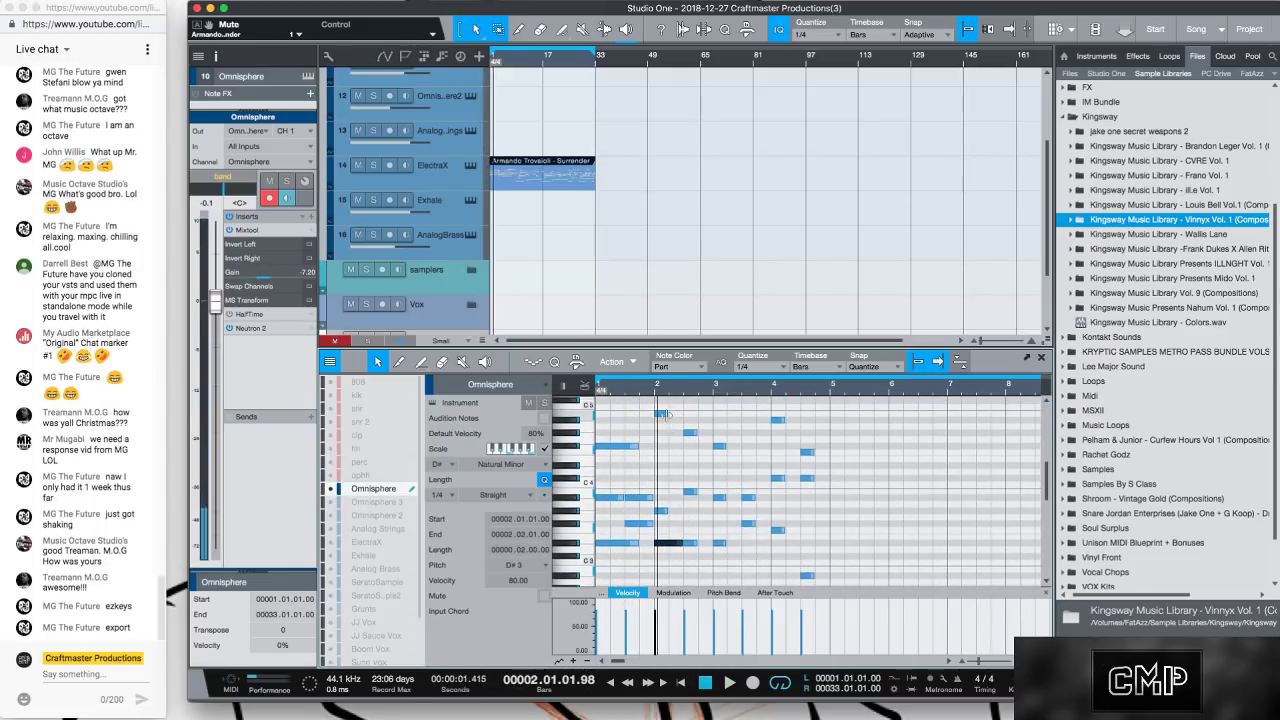
drag(664, 414, 712, 414)
key(space)
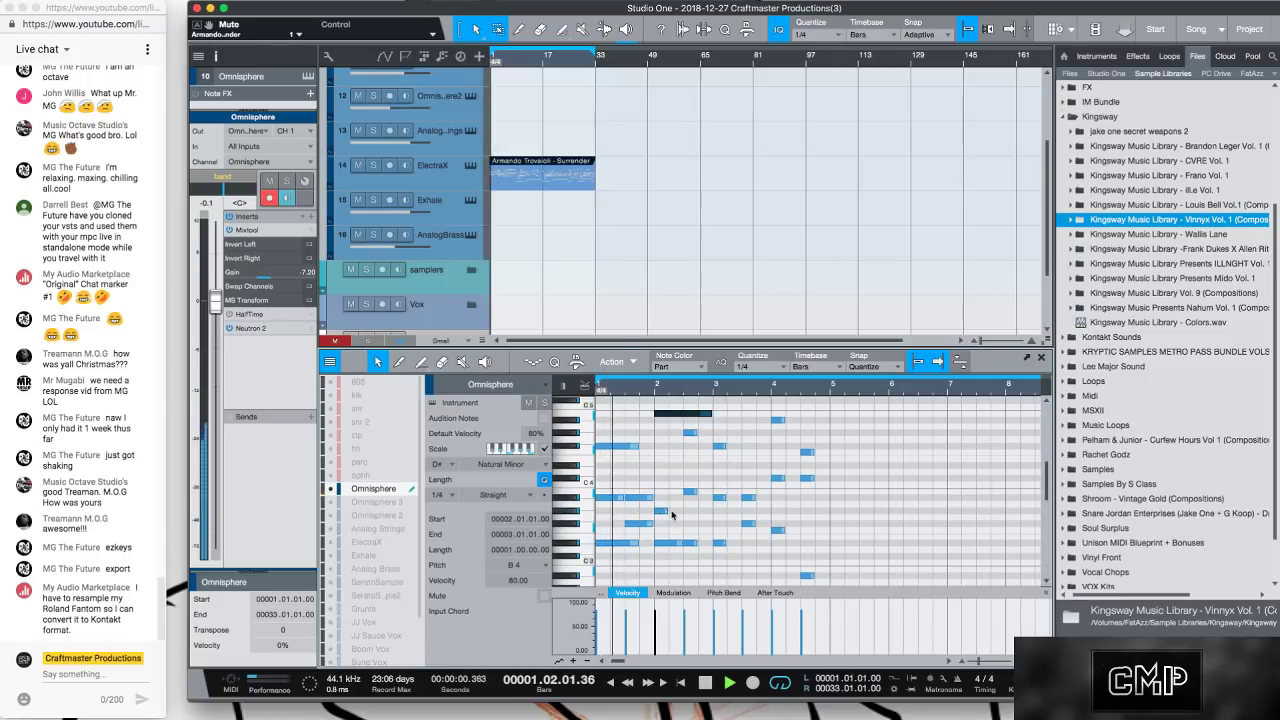
drag(657, 512, 711, 494)
drag(698, 433, 707, 437)
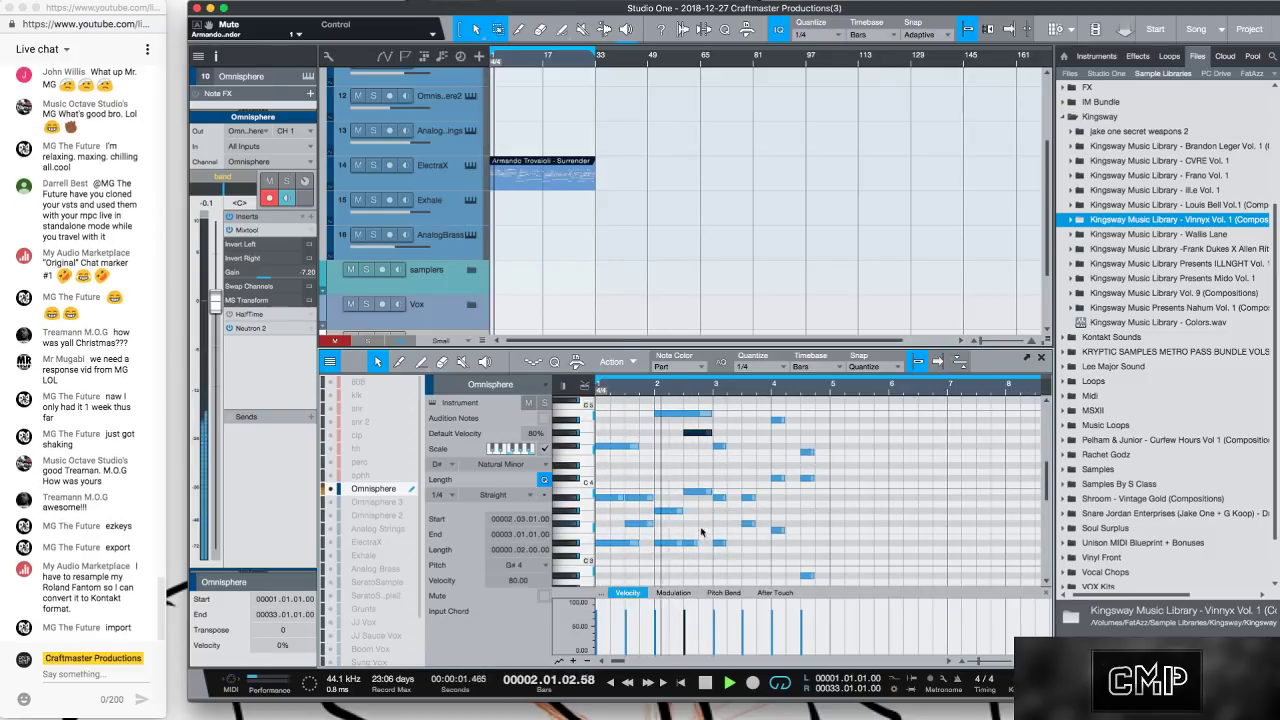
Extend the bar 2 D#3 note to bar 3 and lengthen the short bar 3 notes to the start of bar 4.
drag(656, 543, 697, 545)
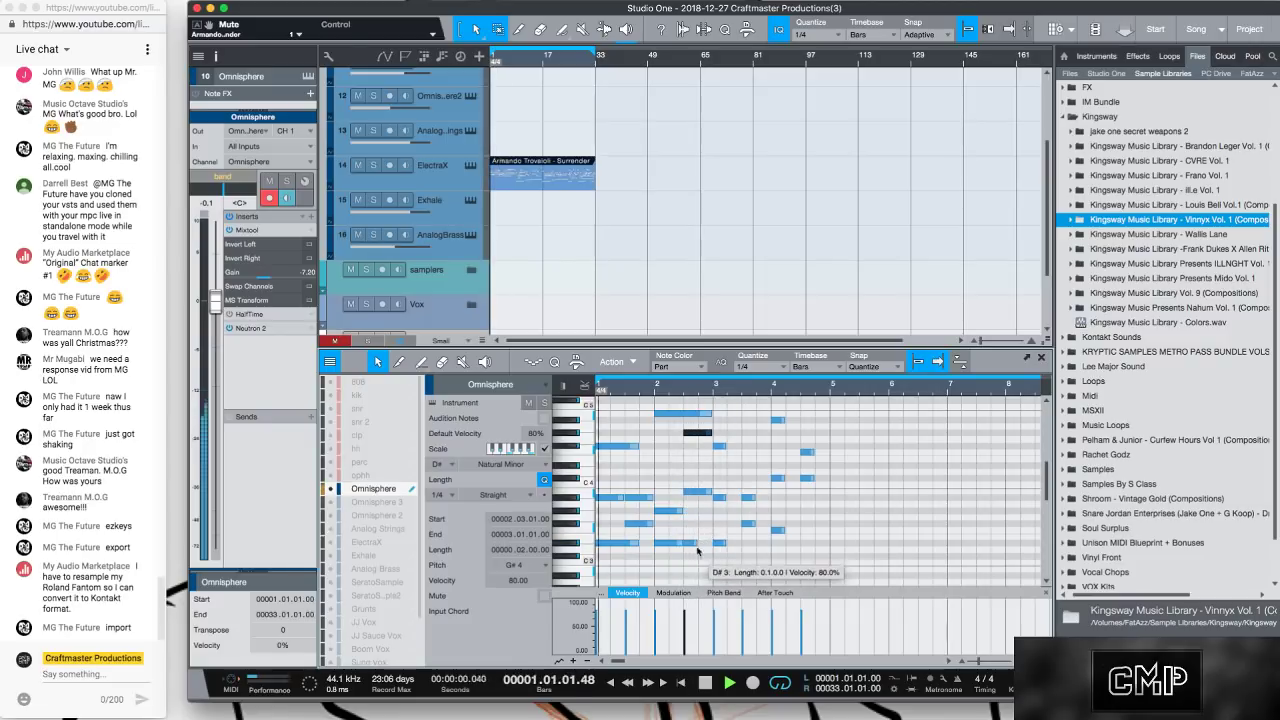
key(space)
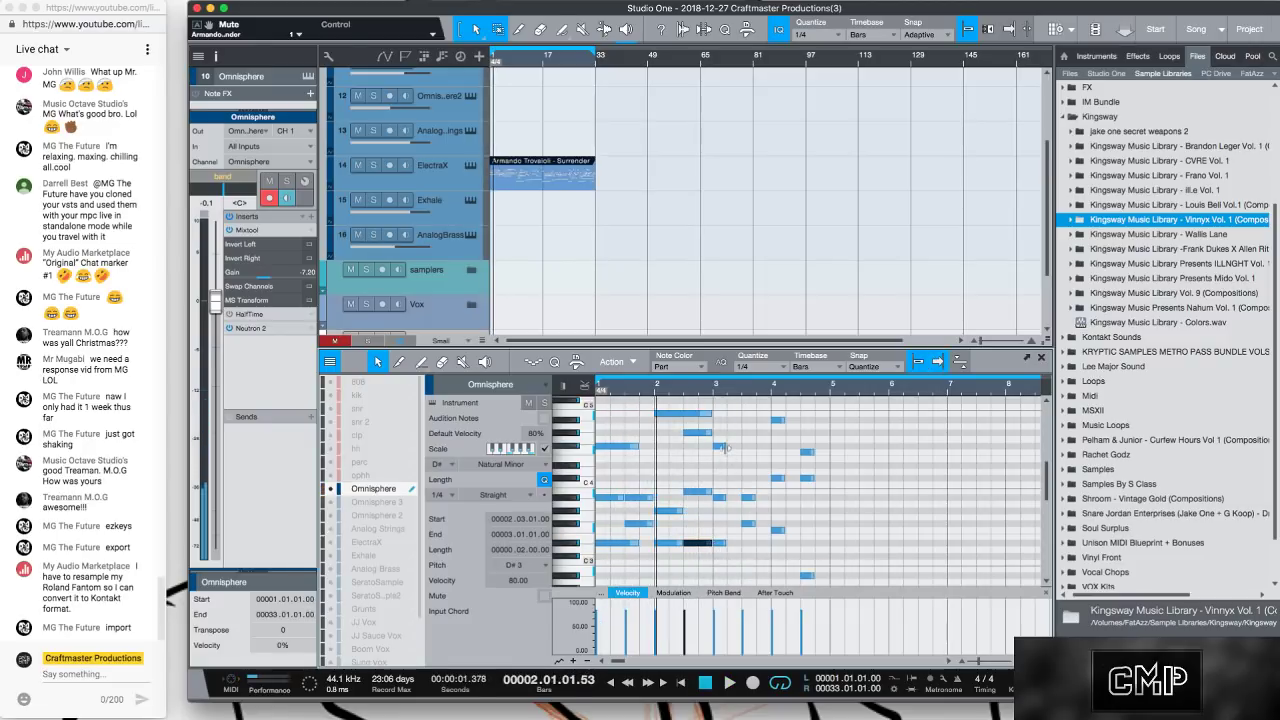
drag(726, 449, 770, 449)
drag(725, 544, 770, 543)
key(space)
mouse_move(713, 497)
mouse_down()
mouse_move(770, 499)
mouse_move(755, 524)
mouse_move(768, 525)
mouse_up()
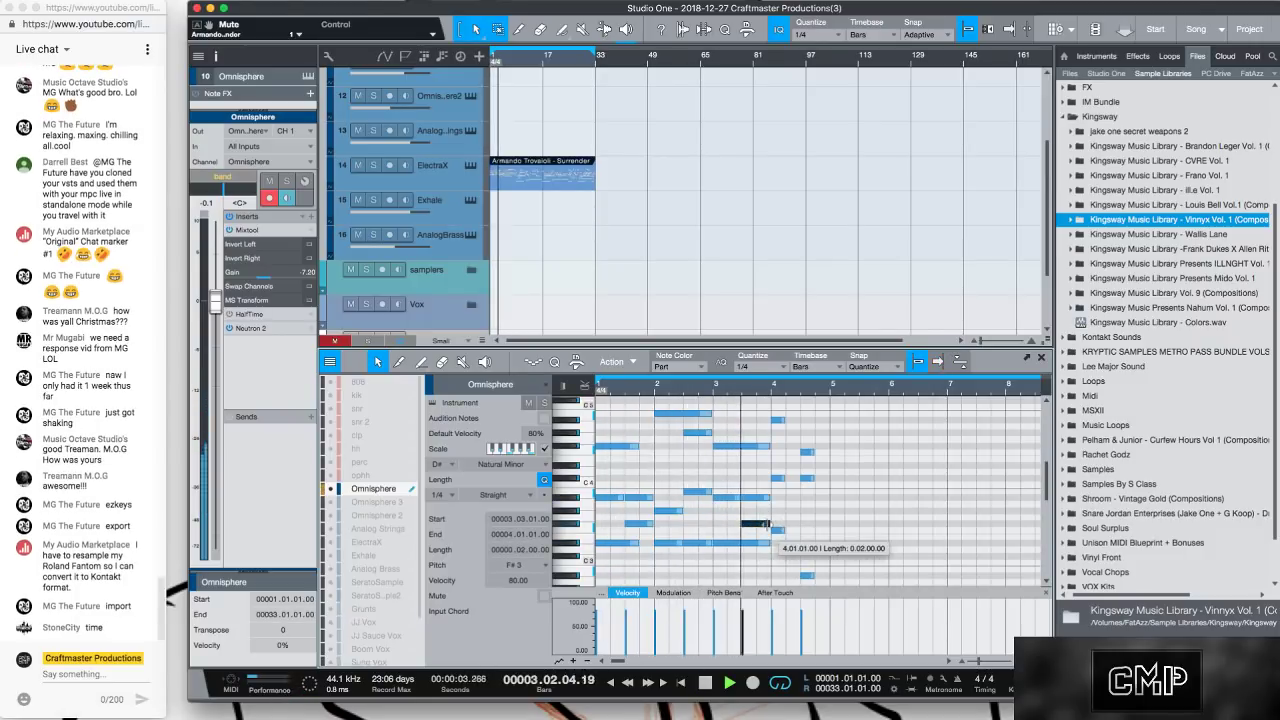
key(space)
Lengthen the short notes in bar 4, including A#4 and A#2, so they all end at the start of bar 5.
click(781, 421)
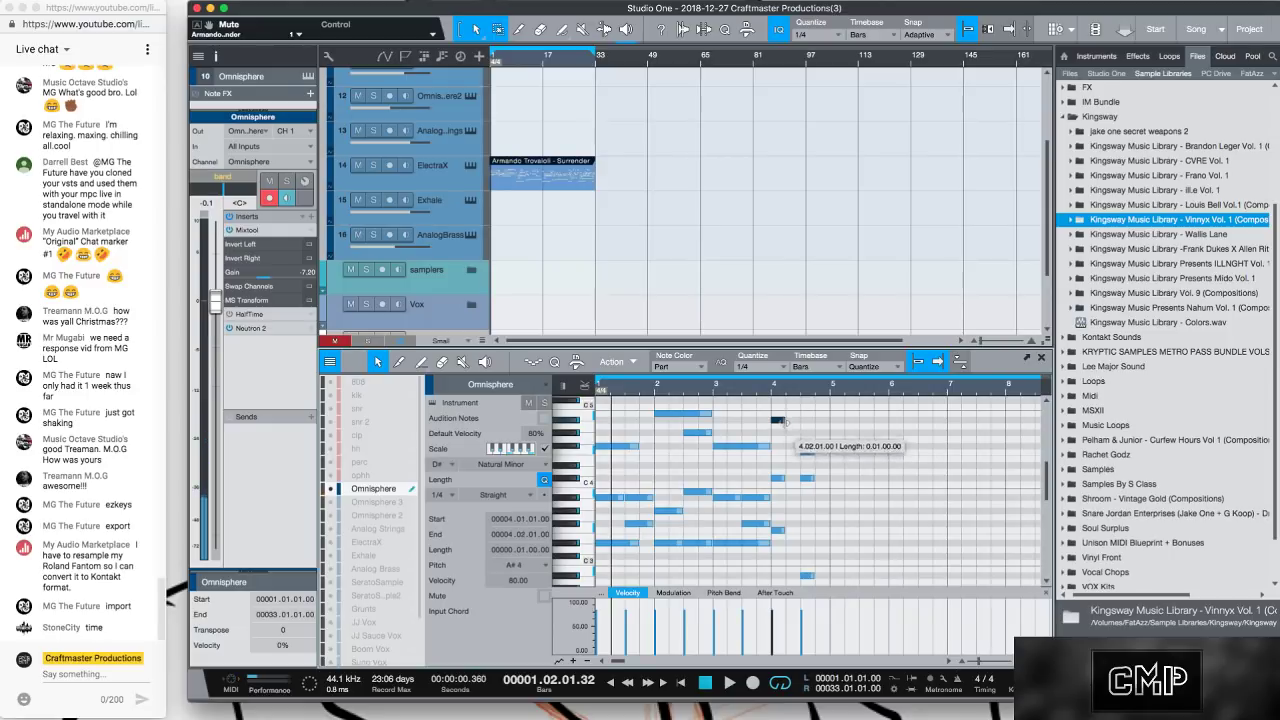
drag(785, 422, 830, 422)
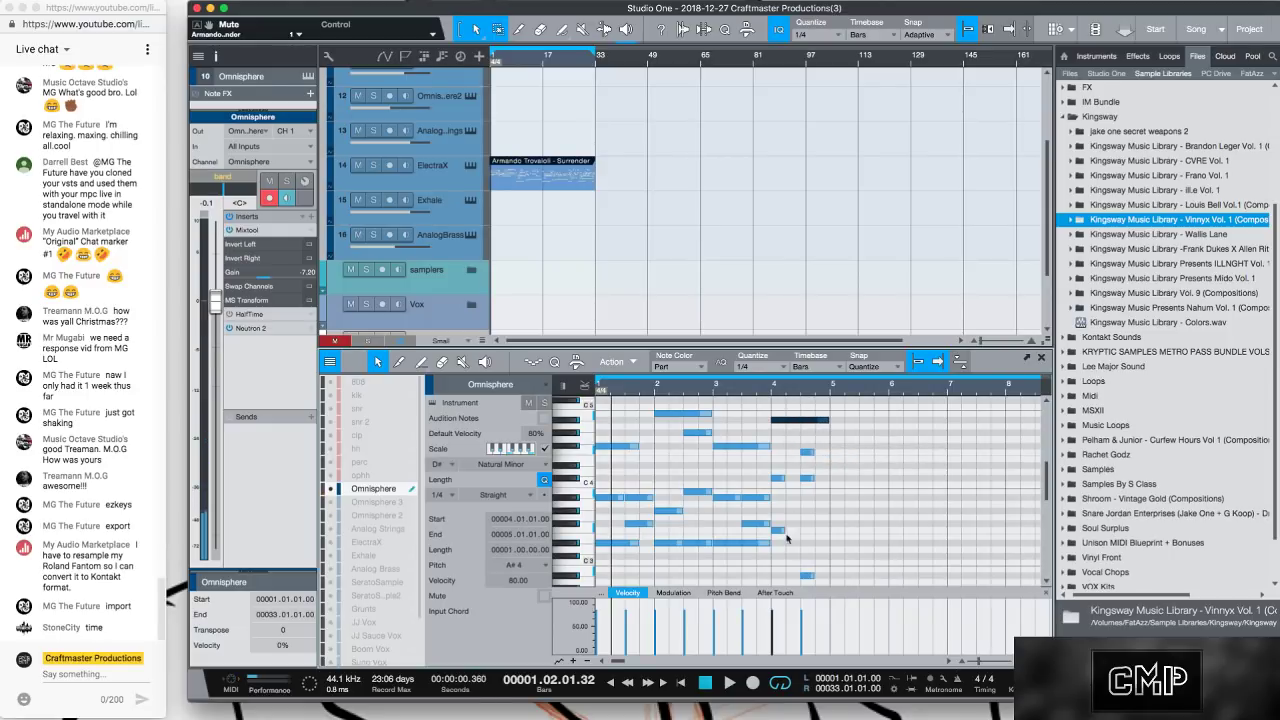
drag(787, 531, 830, 531)
mouse_move(805, 479)
mouse_down()
mouse_move(829, 479)
mouse_move(829, 453)
mouse_up()
click(813, 452)
drag(810, 576, 815, 575)
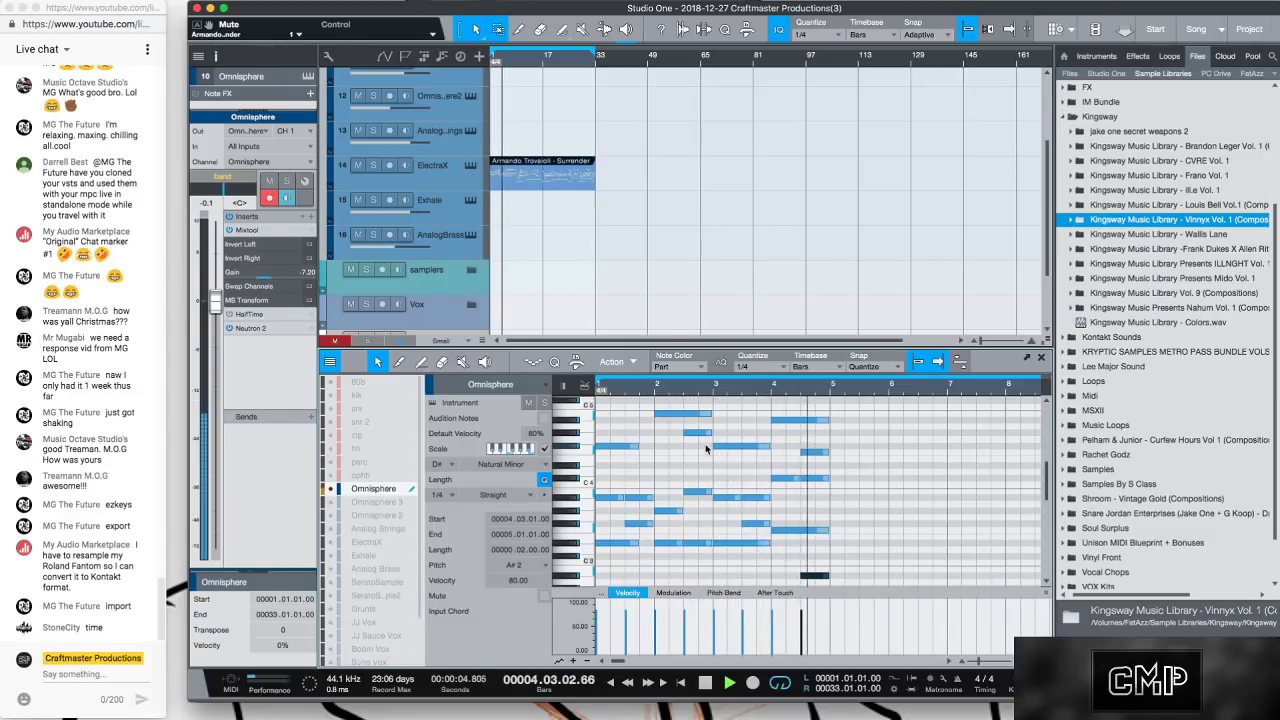
Duplicate all the Omnisphere notes of bars 1 to 4 into bars 5 to 8 and play back the result.
scroll(758, 494, down, 1)
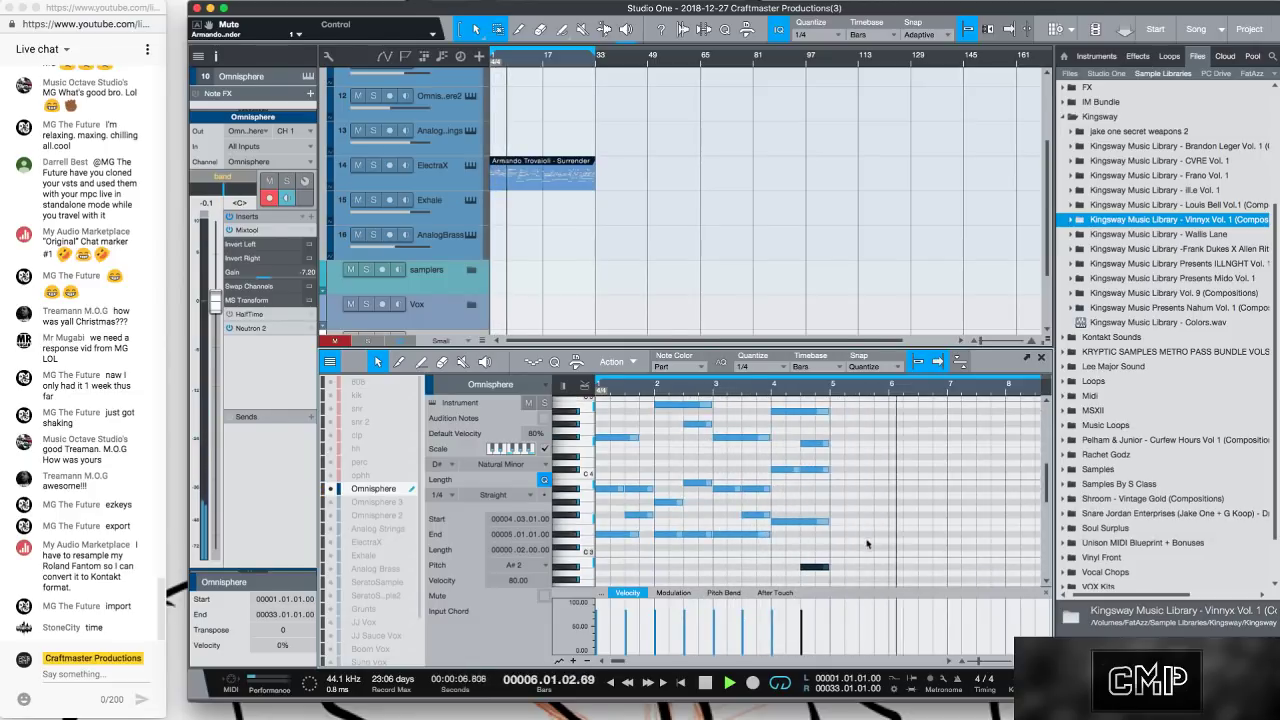
drag(858, 578, 642, 388)
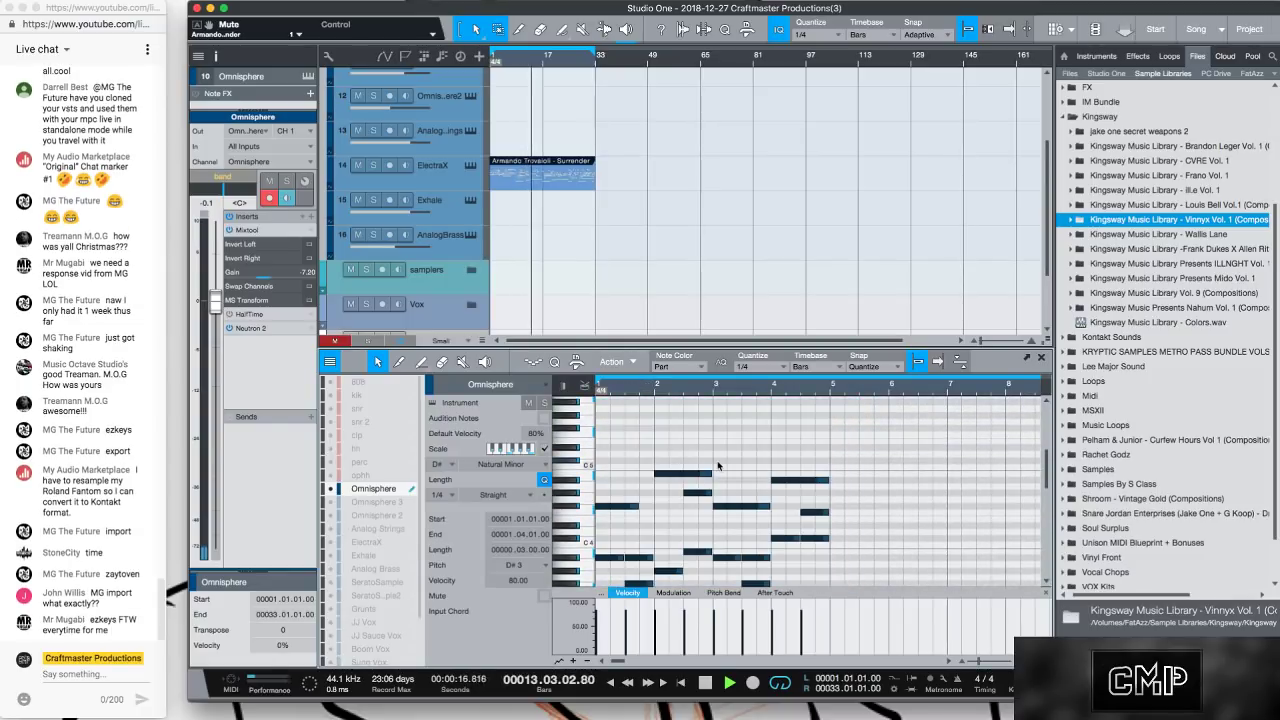
key(d)
key(Home)
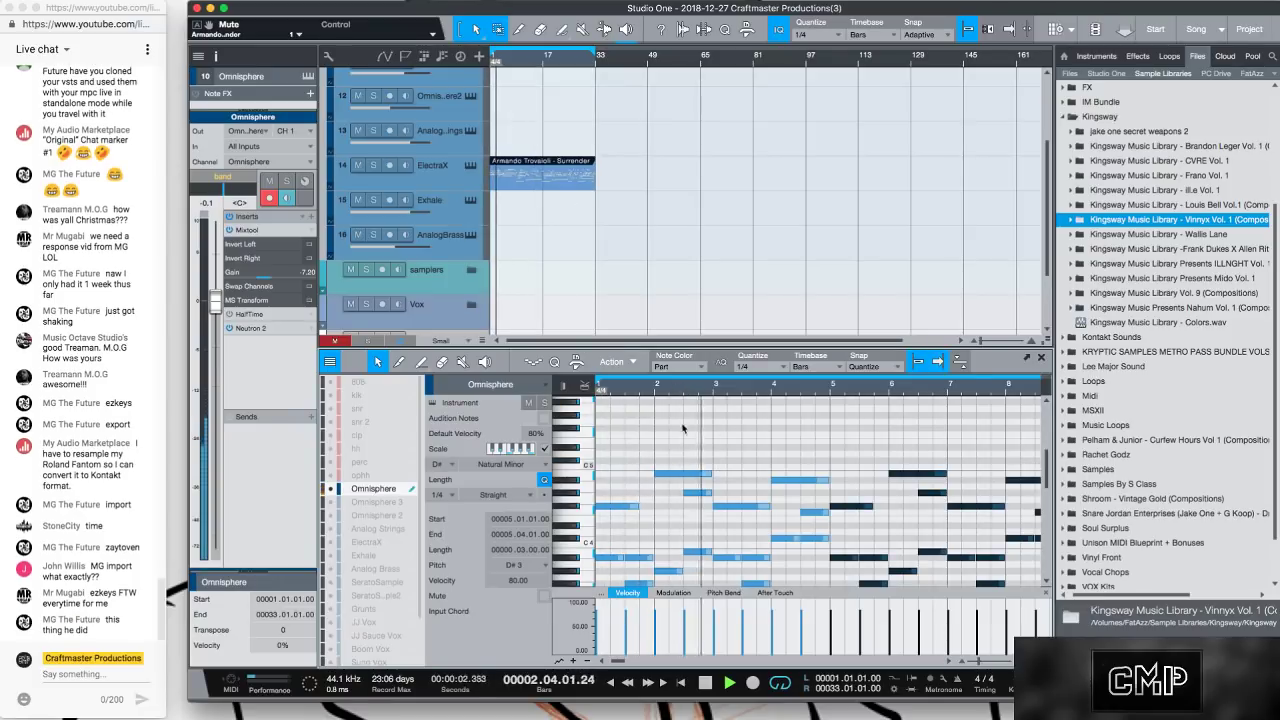
scroll(673, 398, up, 2)
scroll(673, 398, down, 4)
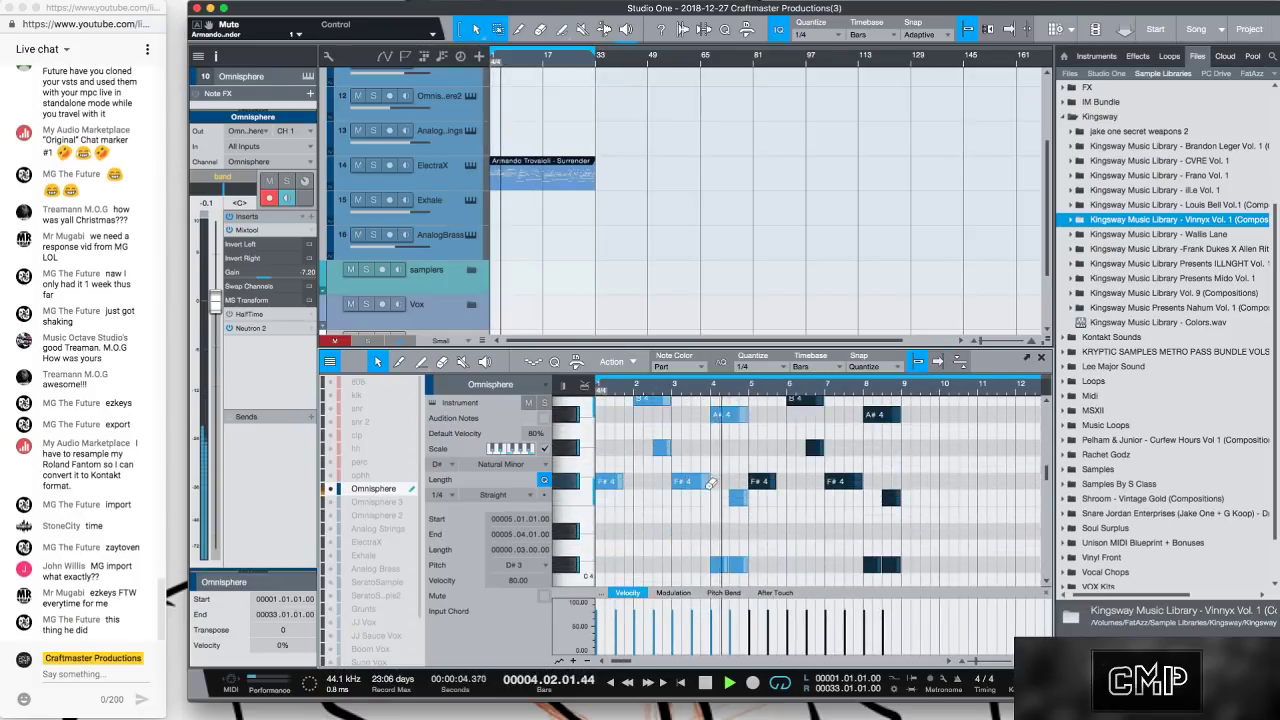
scroll(717, 493, down, 3)
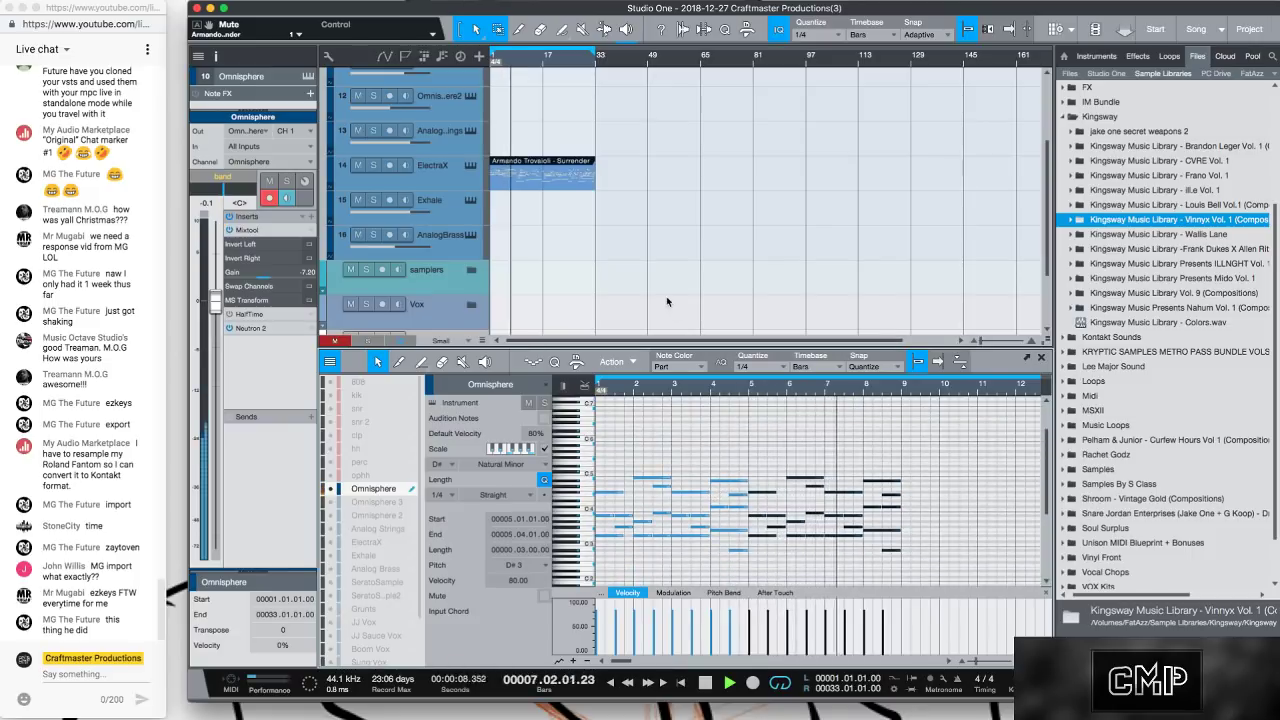
key(space)
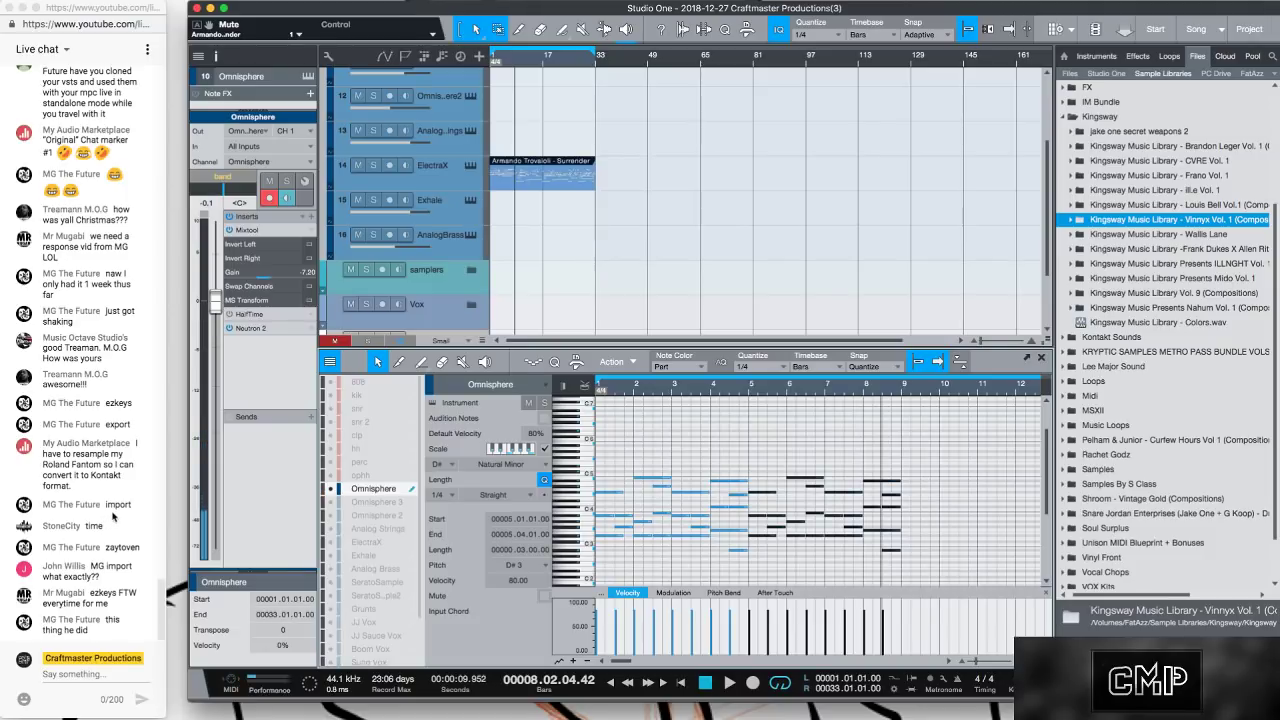
Review the earlier viewer messages in the YouTube live chat and return to the newest ones.
scroll(113, 515, up, 3)
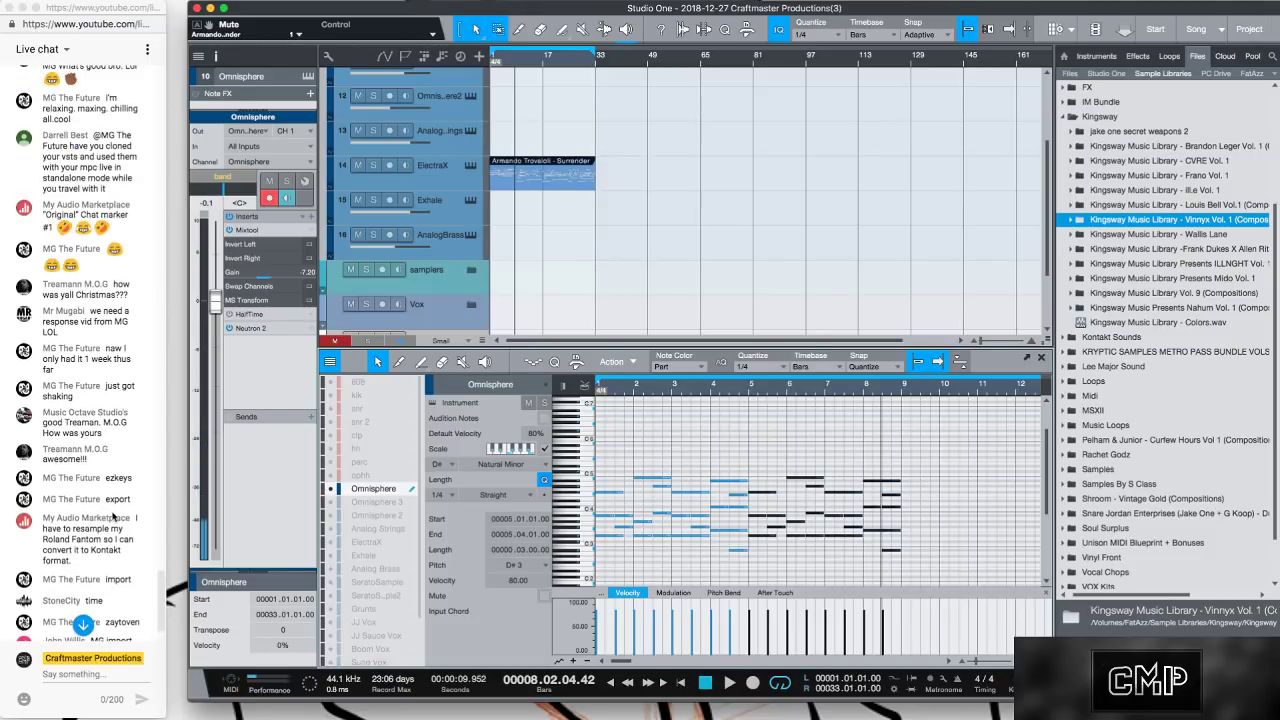
scroll(113, 515, up, 7)
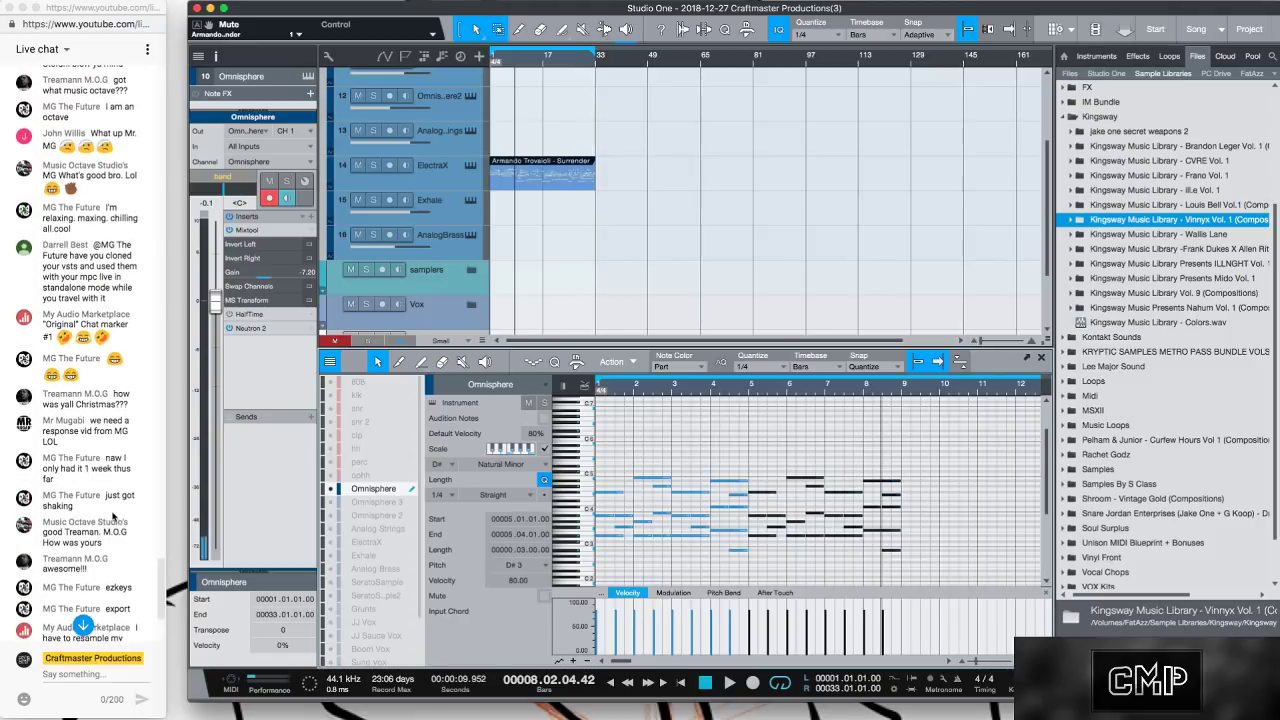
scroll(115, 516, up, 2)
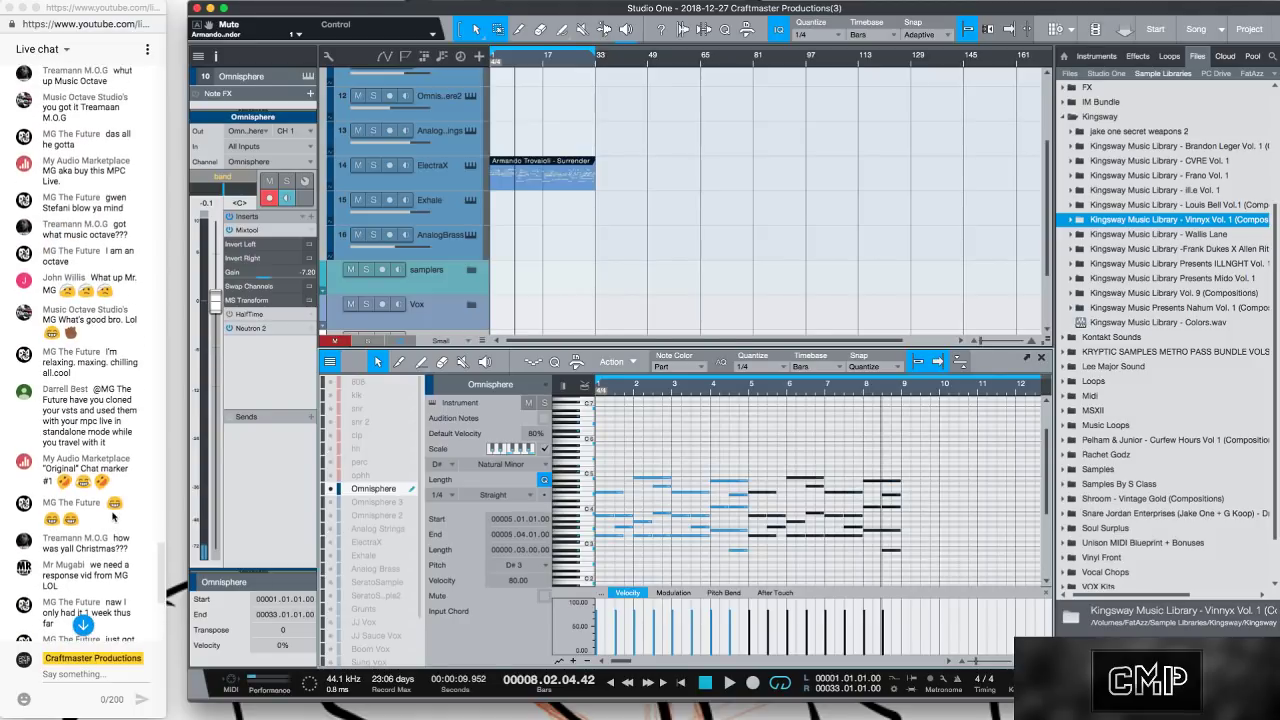
scroll(115, 518, up, 6)
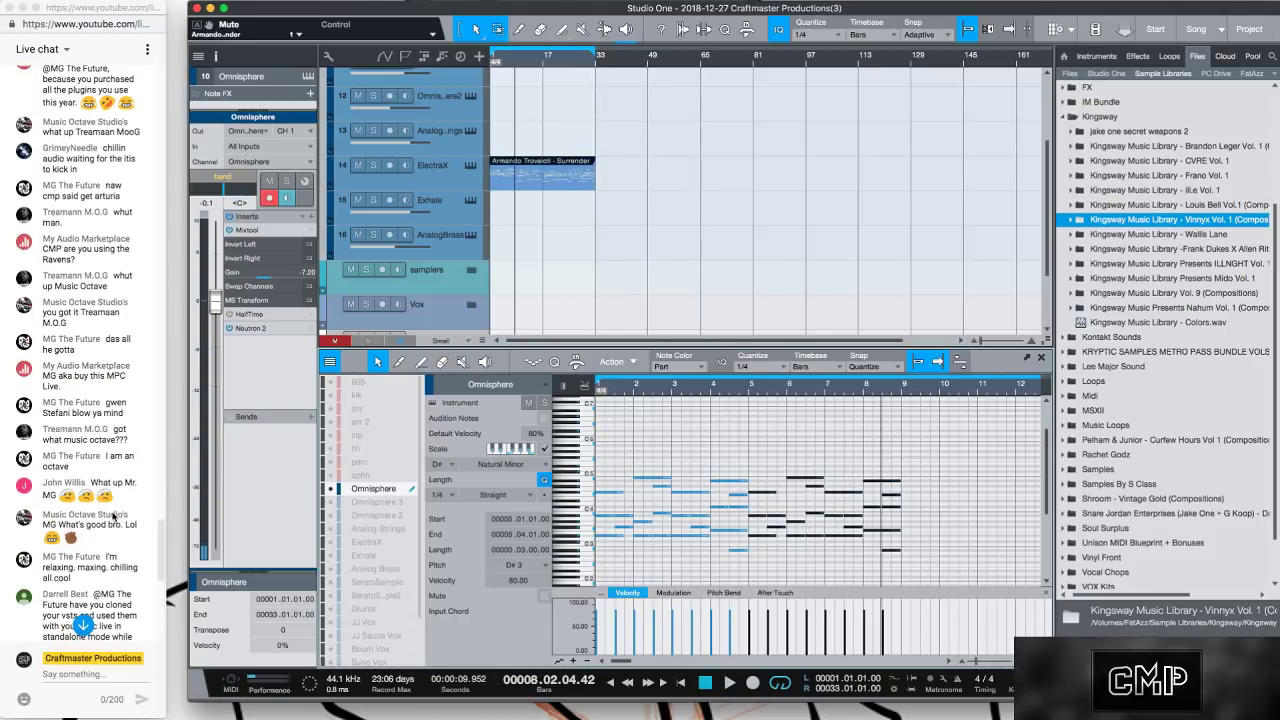
scroll(115, 516, up, 5)
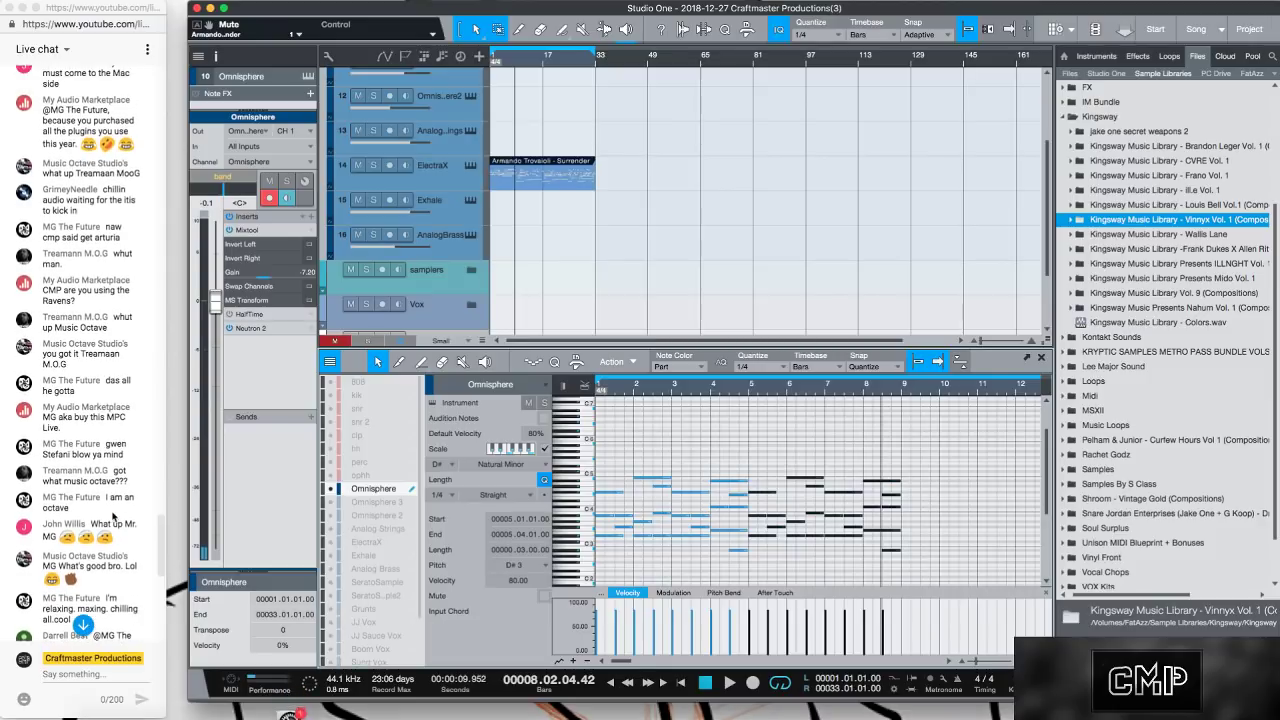
scroll(115, 516, up, 1)
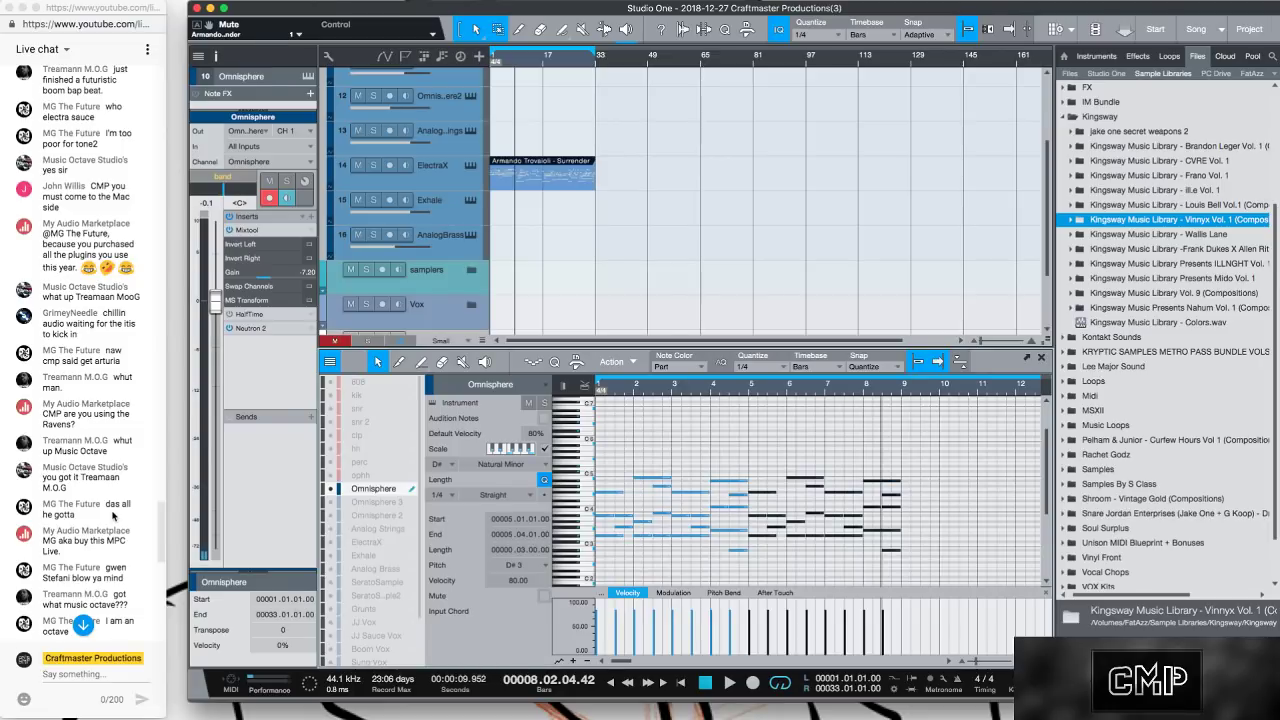
scroll(113, 516, down, 3)
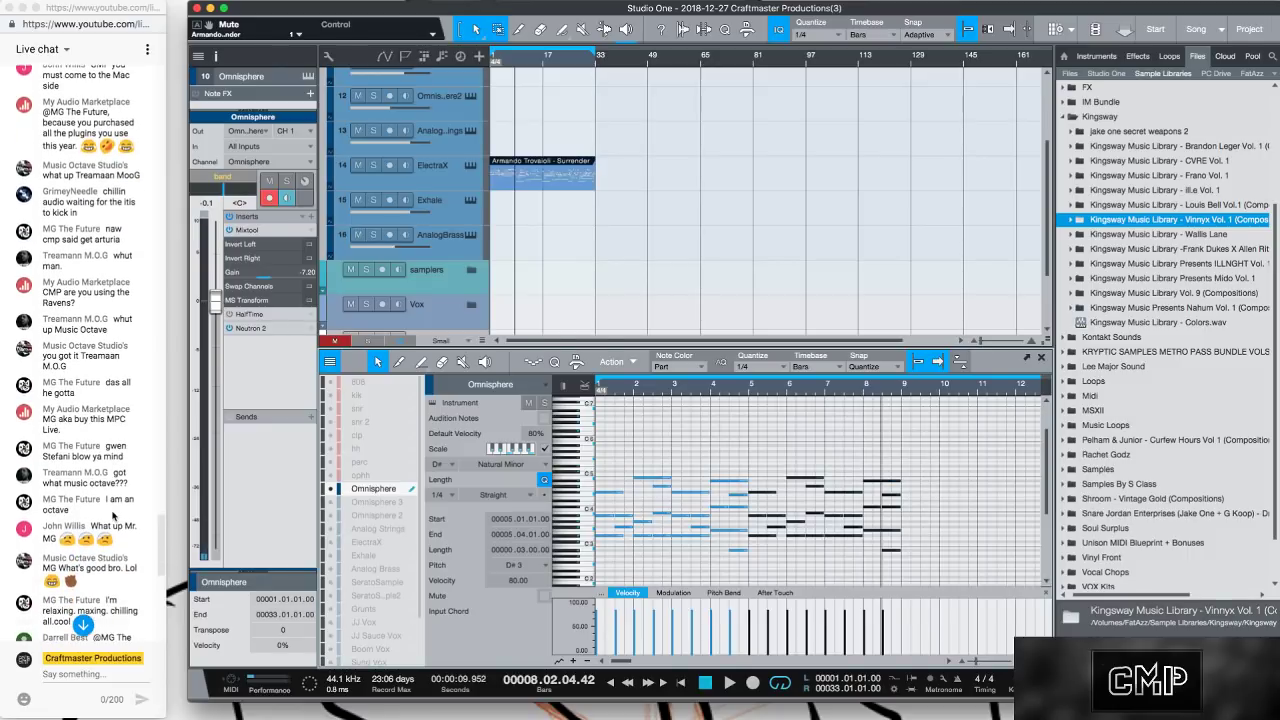
scroll(113, 516, down, 2)
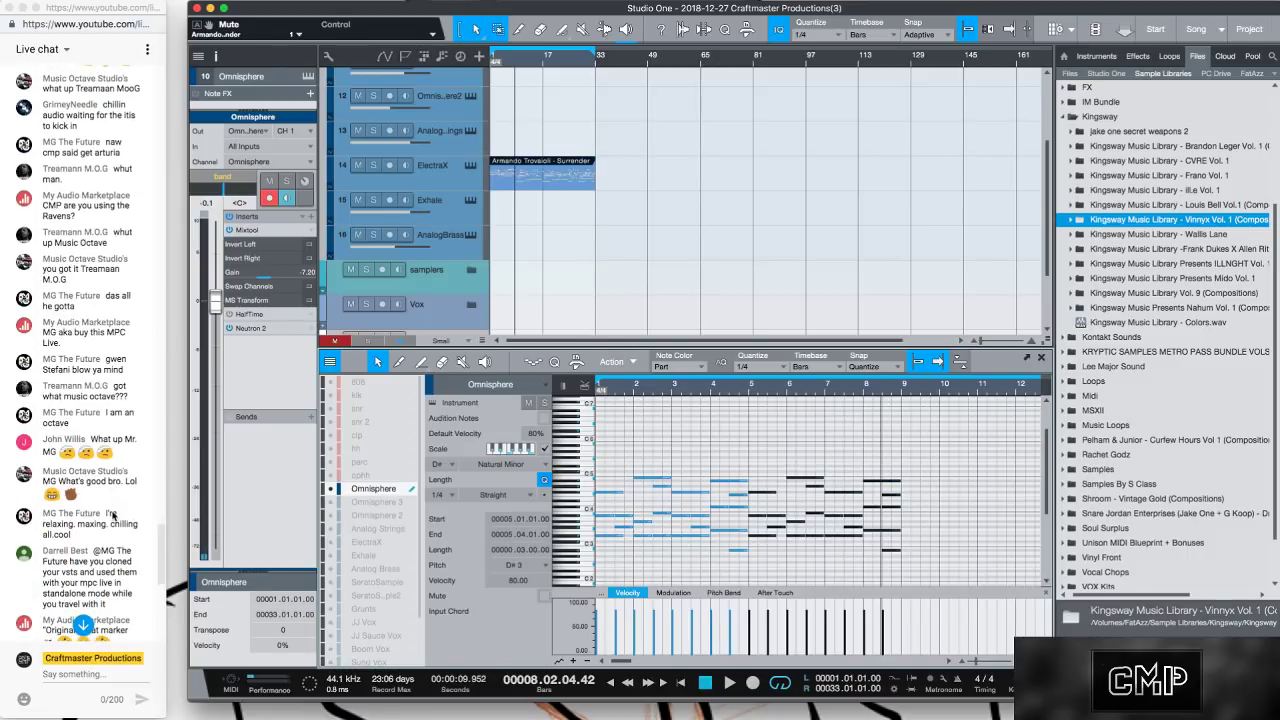
scroll(113, 516, down, 1)
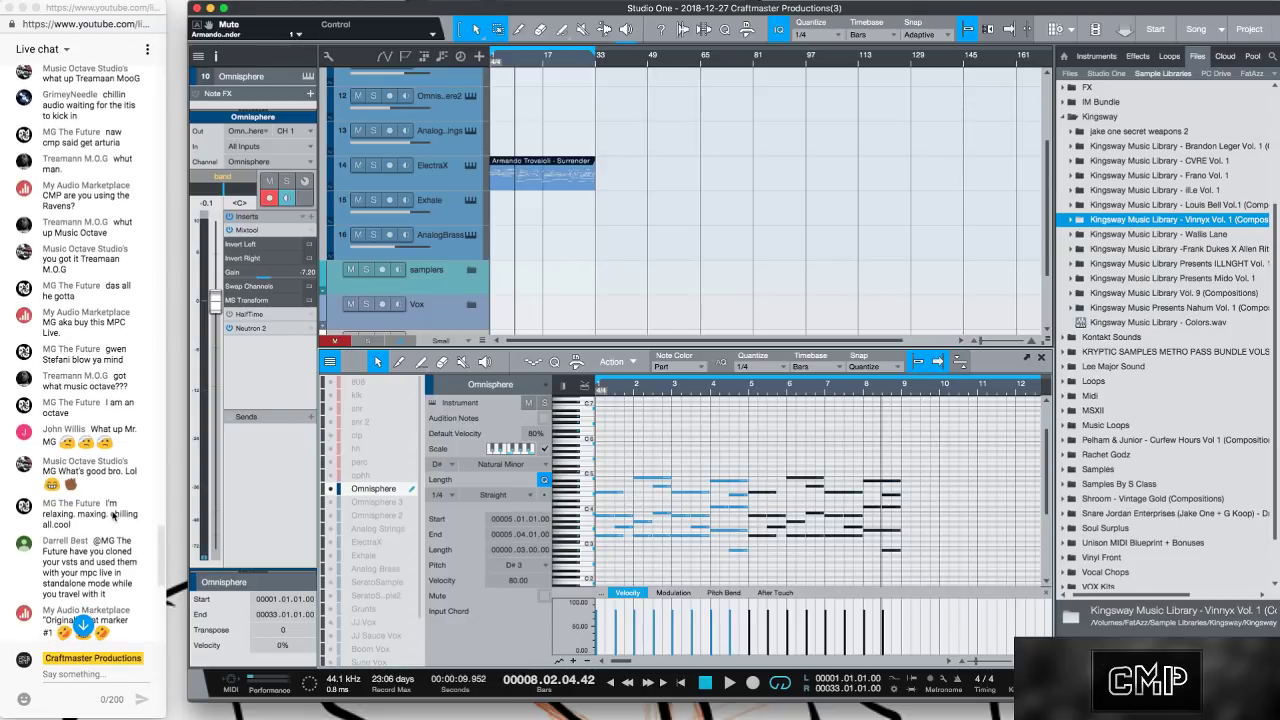
scroll(113, 516, down, 2)
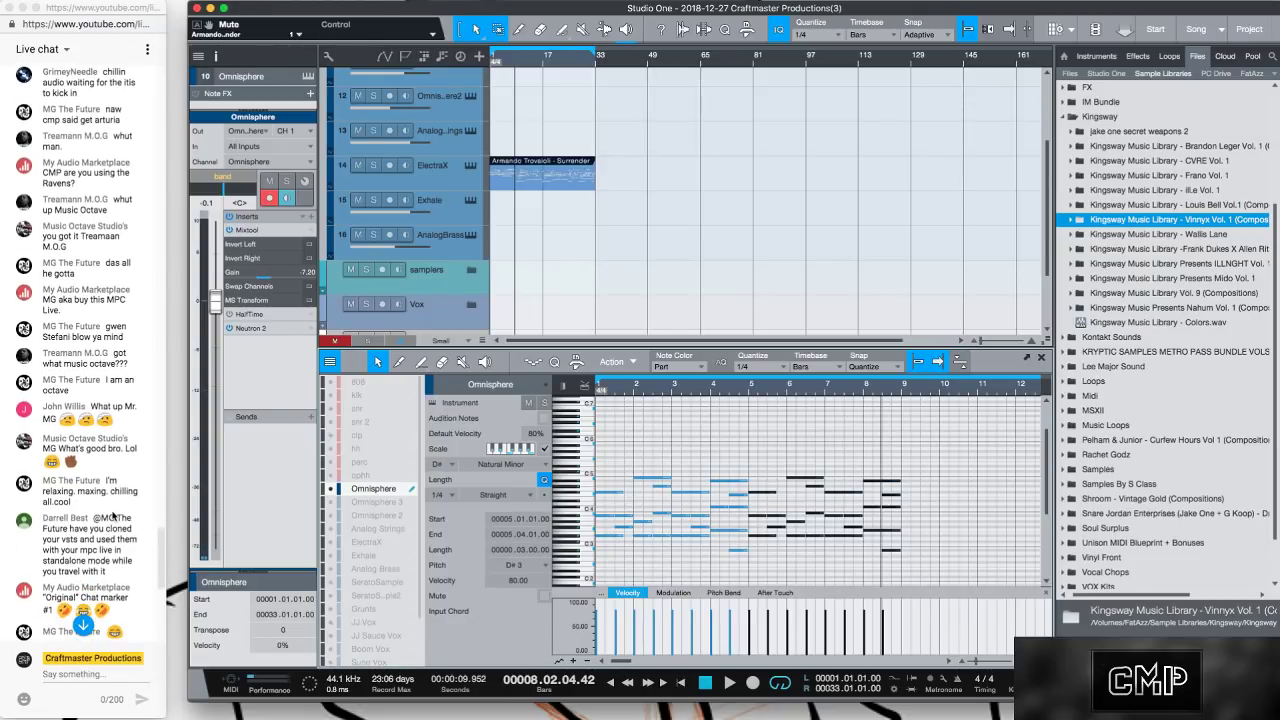
scroll(113, 516, down, 3)
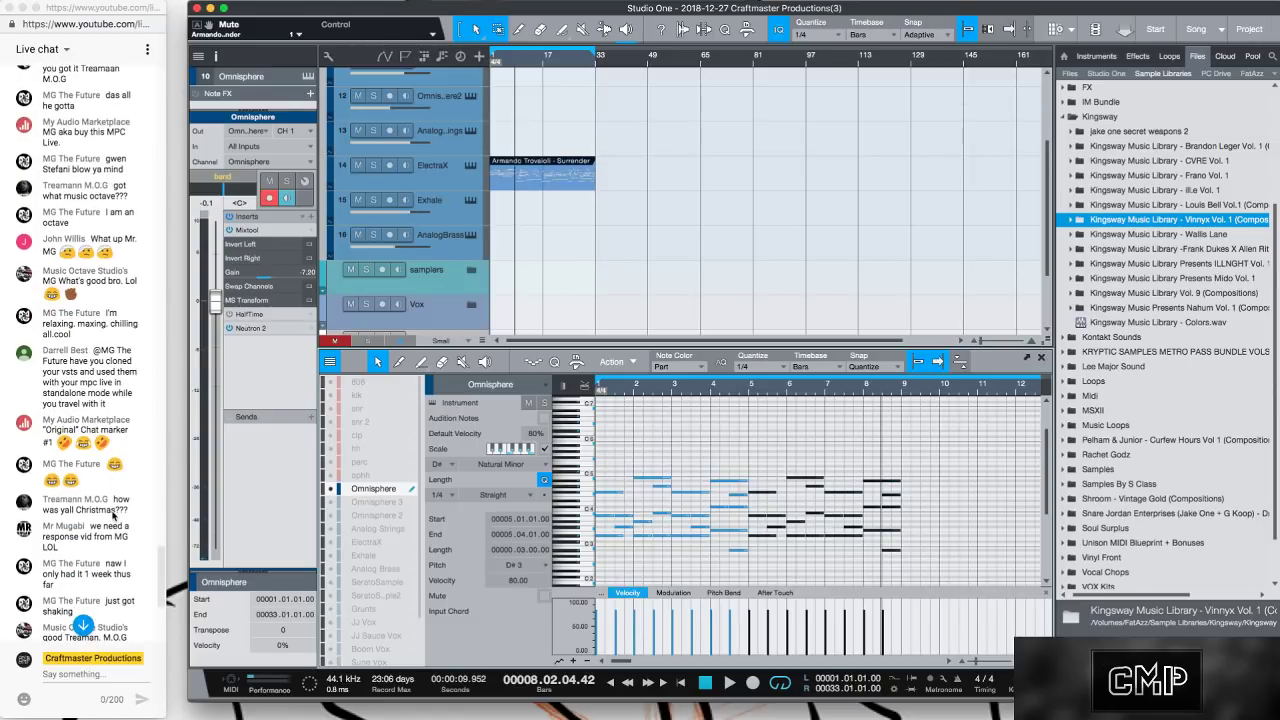
scroll(113, 516, down, 3)
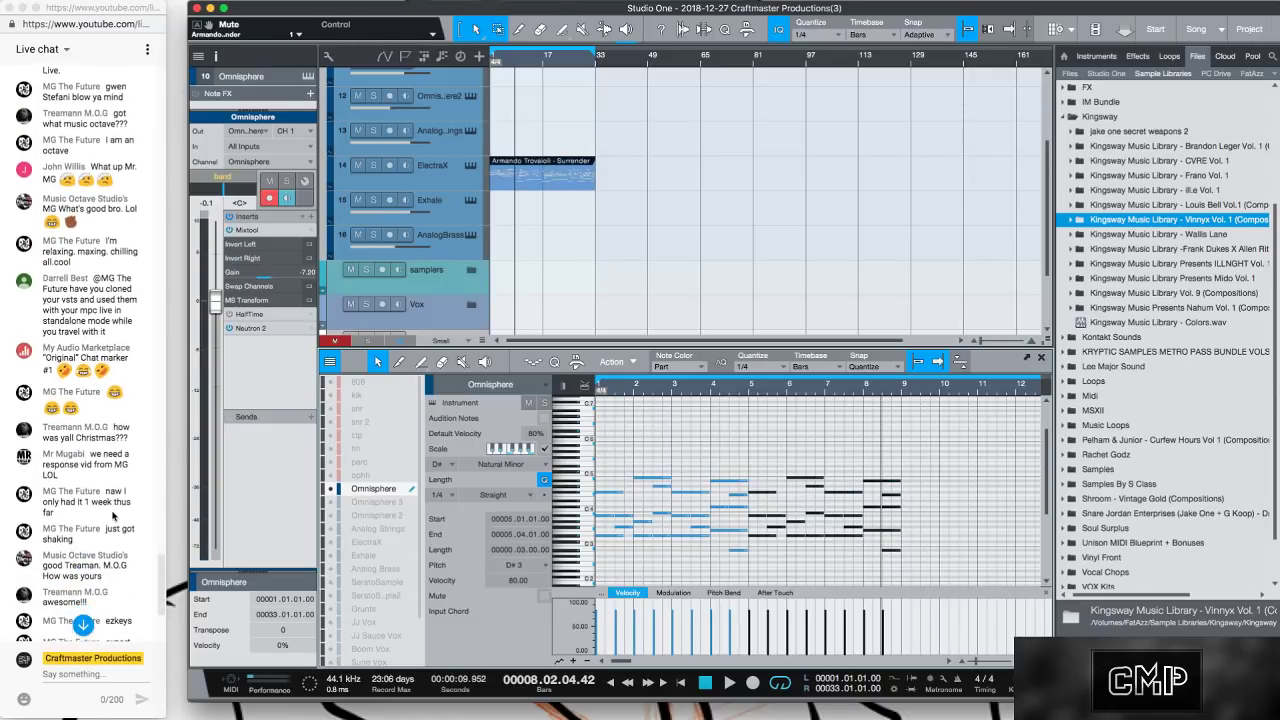
scroll(113, 516, down, 4)
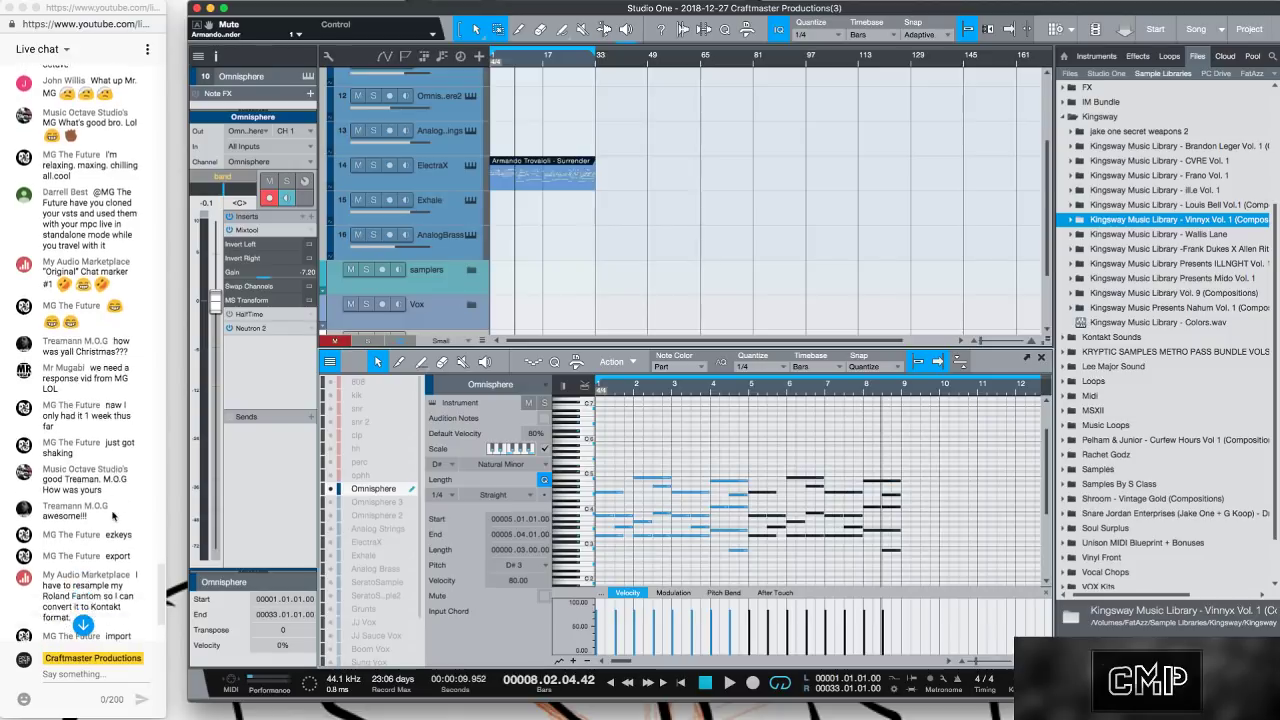
scroll(113, 516, down, 2)
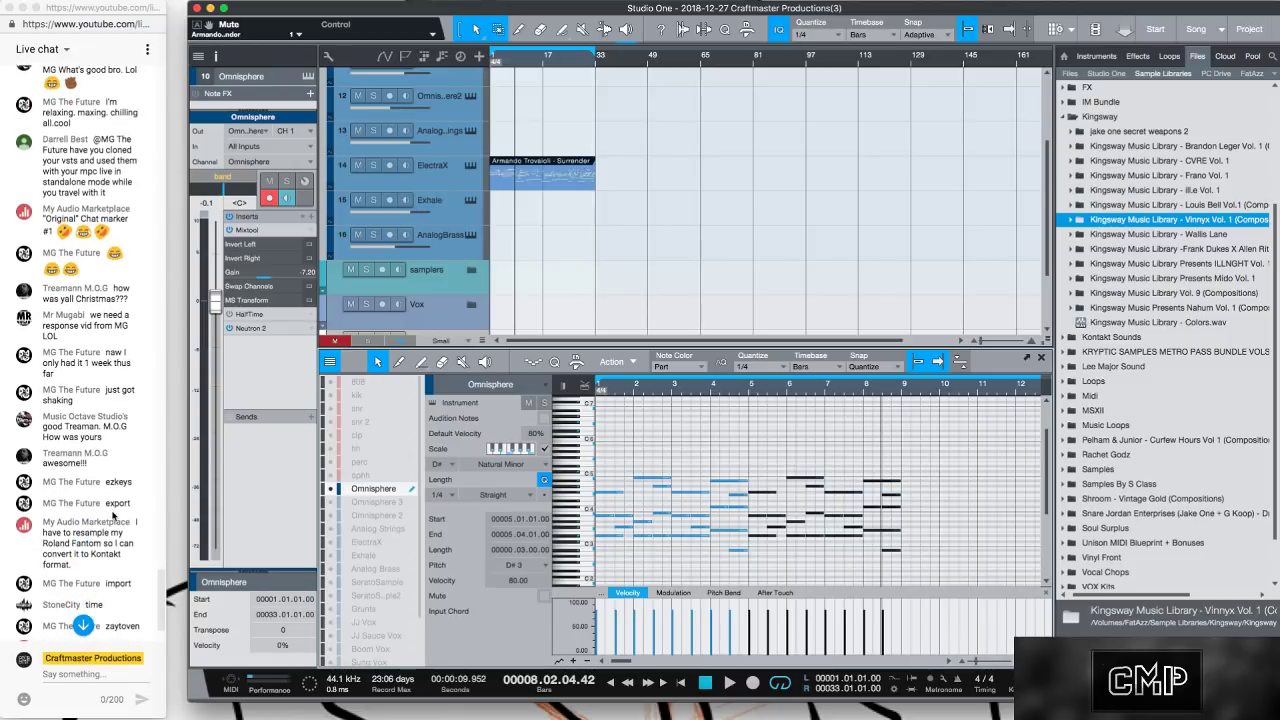
scroll(113, 516, down, 6)
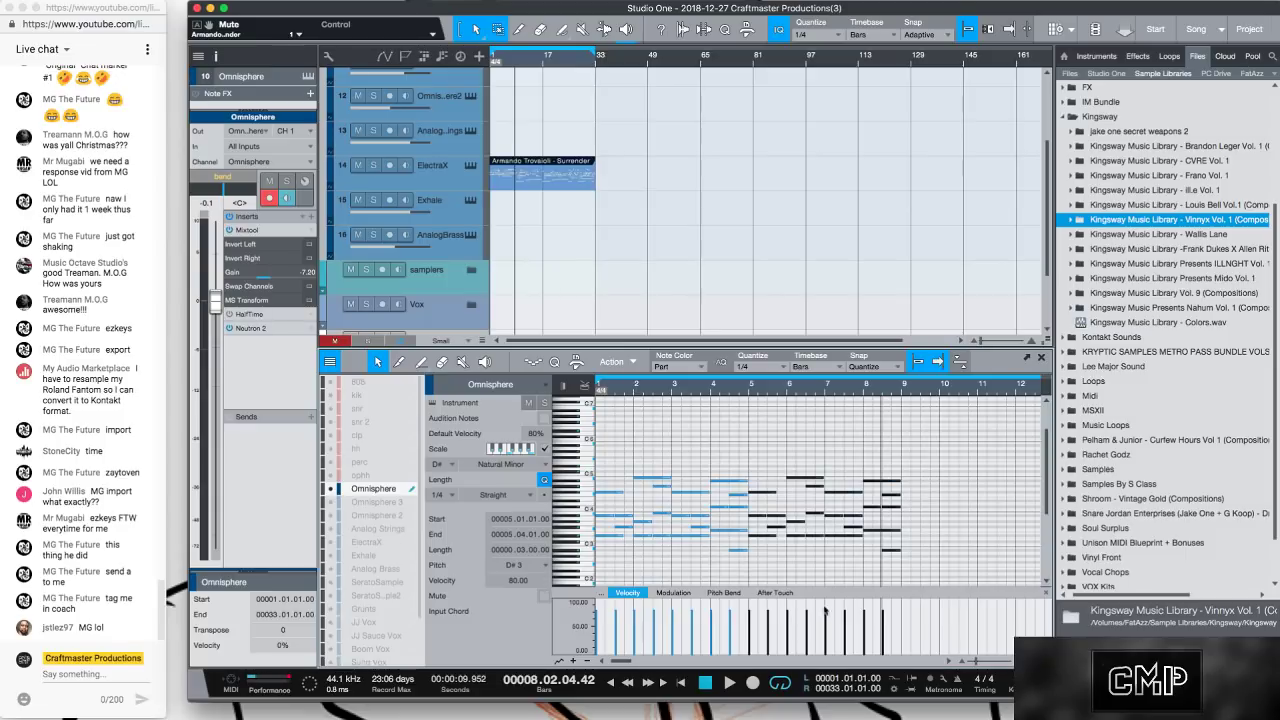
Set the arrangement tracks to Normal height and shorten the Omnisphere clip so it ends at bar 9.
key(space)
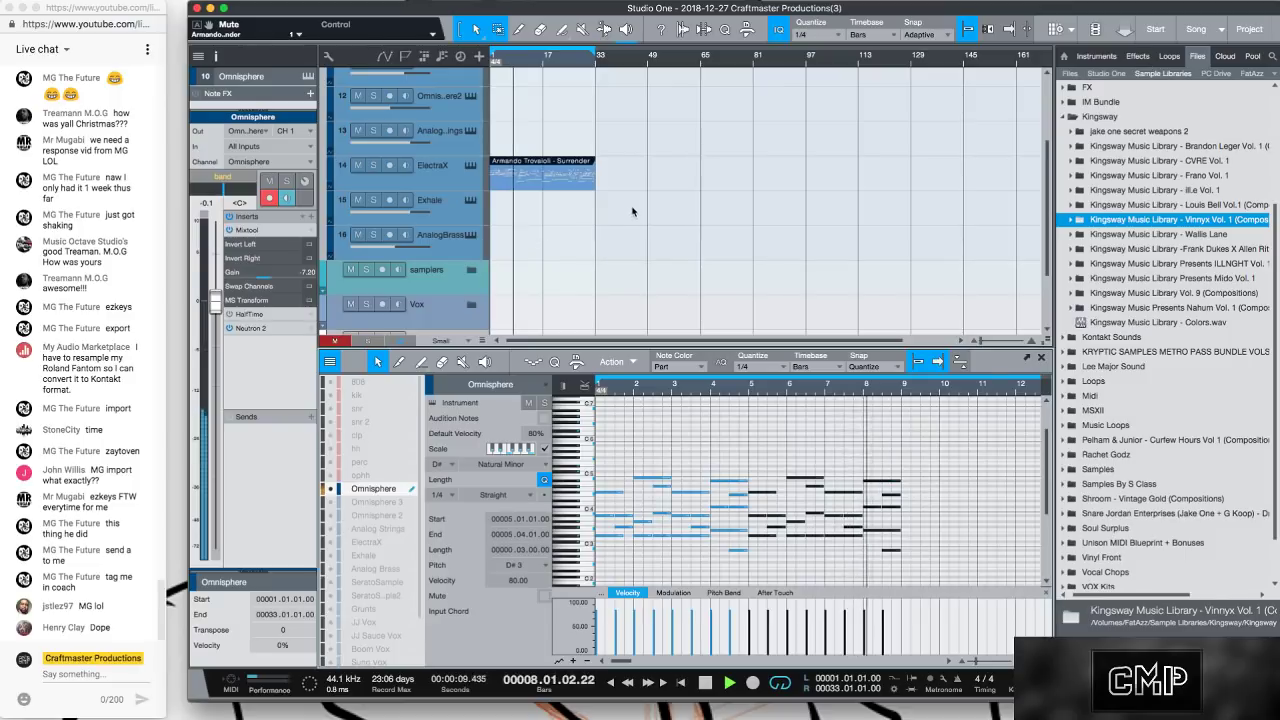
key(space)
key(shift+w)
key(shift+w)
key(shift+w)
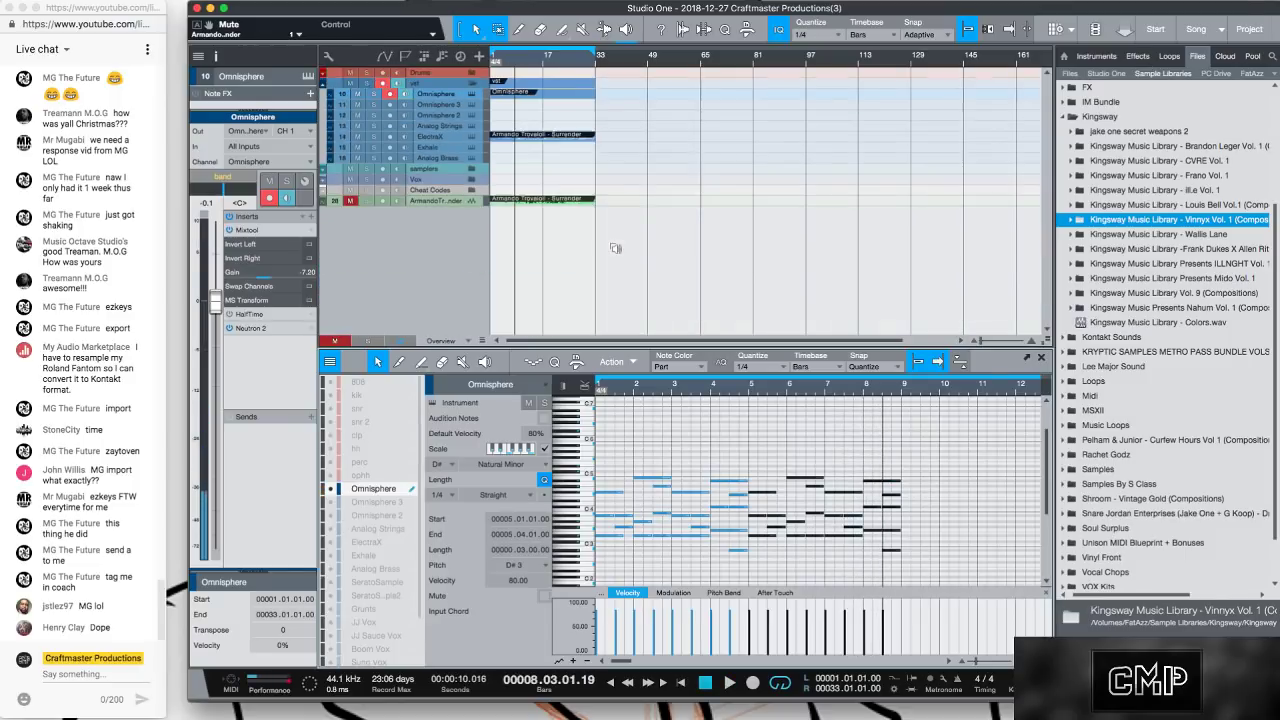
key(shift+e)
key(shift+e)
key(shift+e)
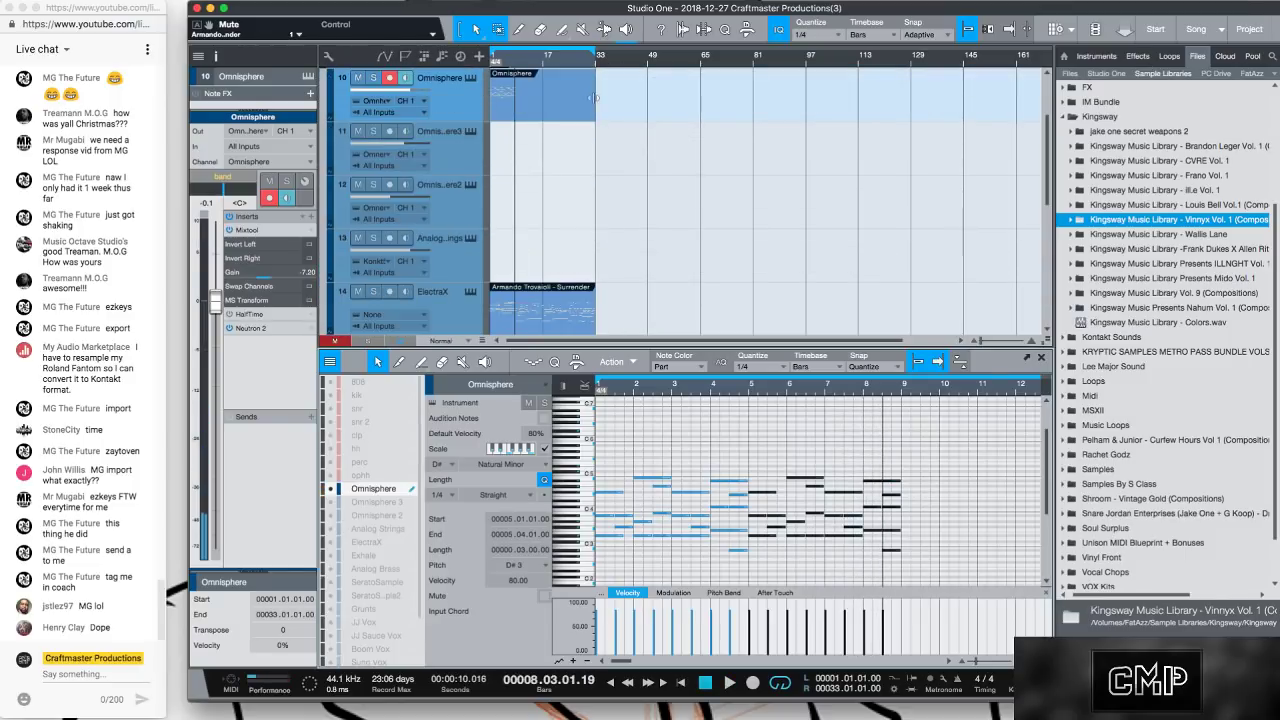
drag(593, 97, 518, 97)
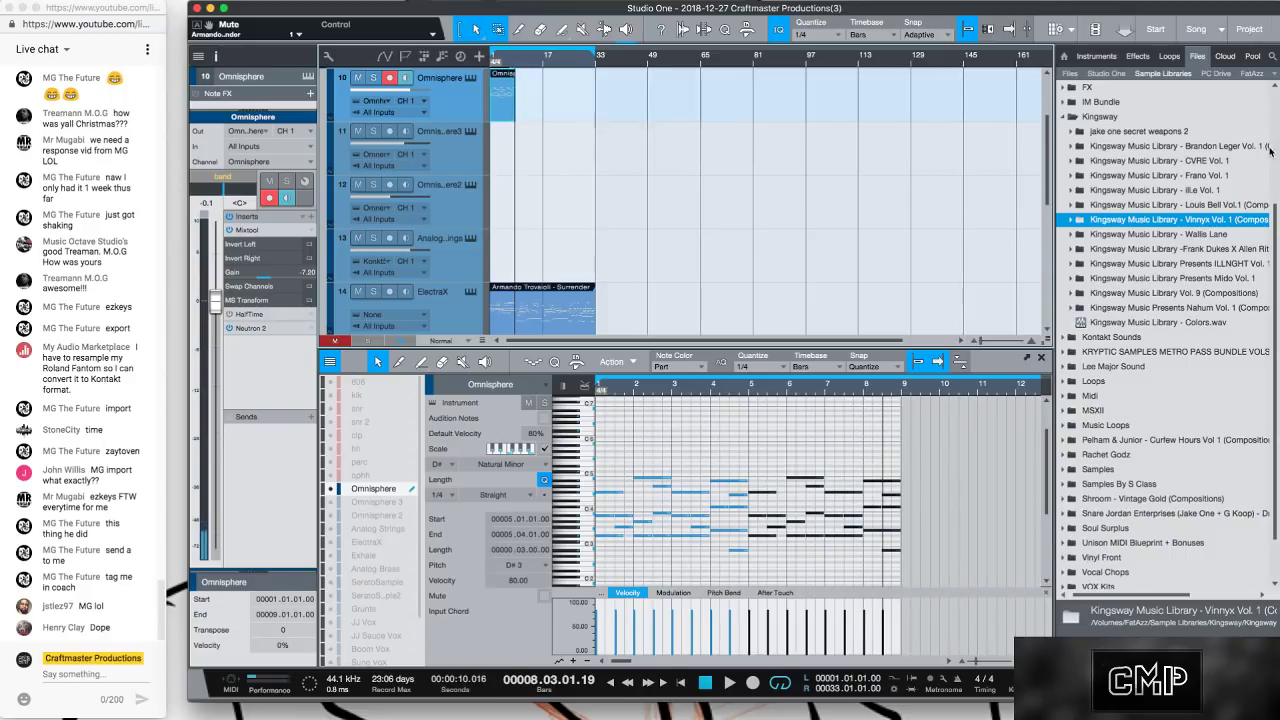
Export the Omnisphere clip as a MIDI file into the 00CHORDS folder of A MIDI FOLDER and select the exported Omnisphere.mid.
click(1068, 117)
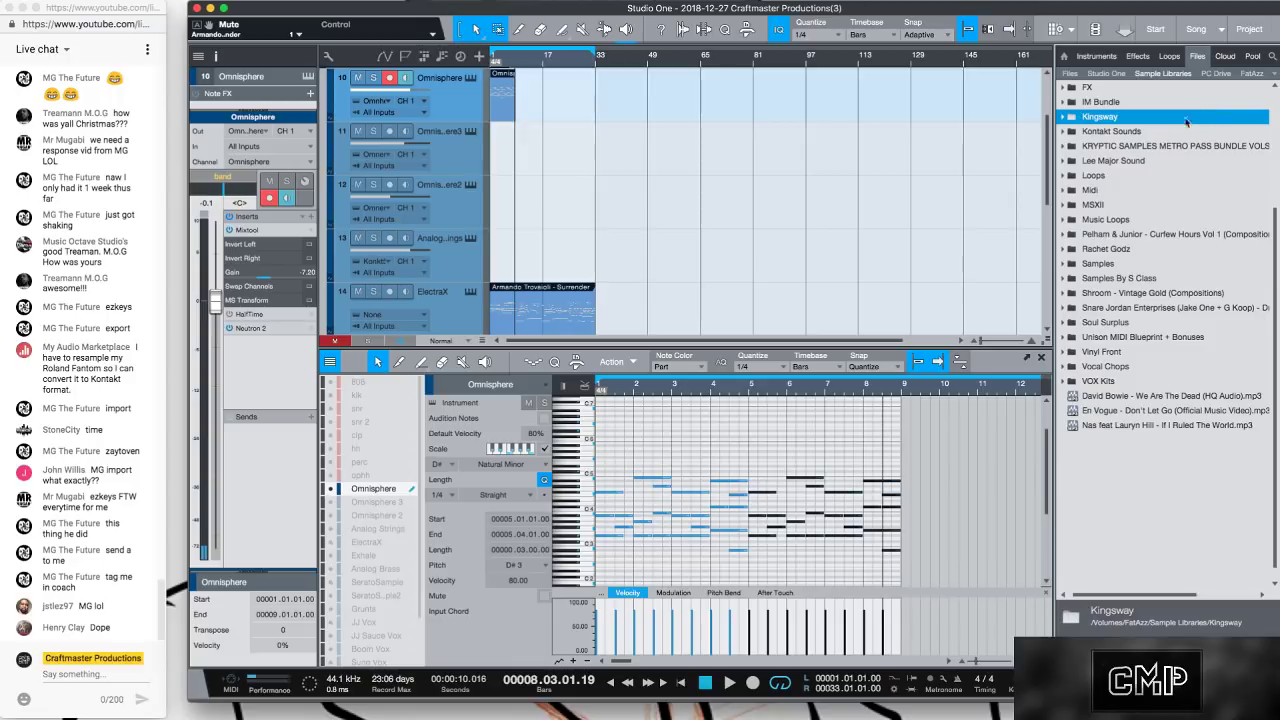
click(1271, 76)
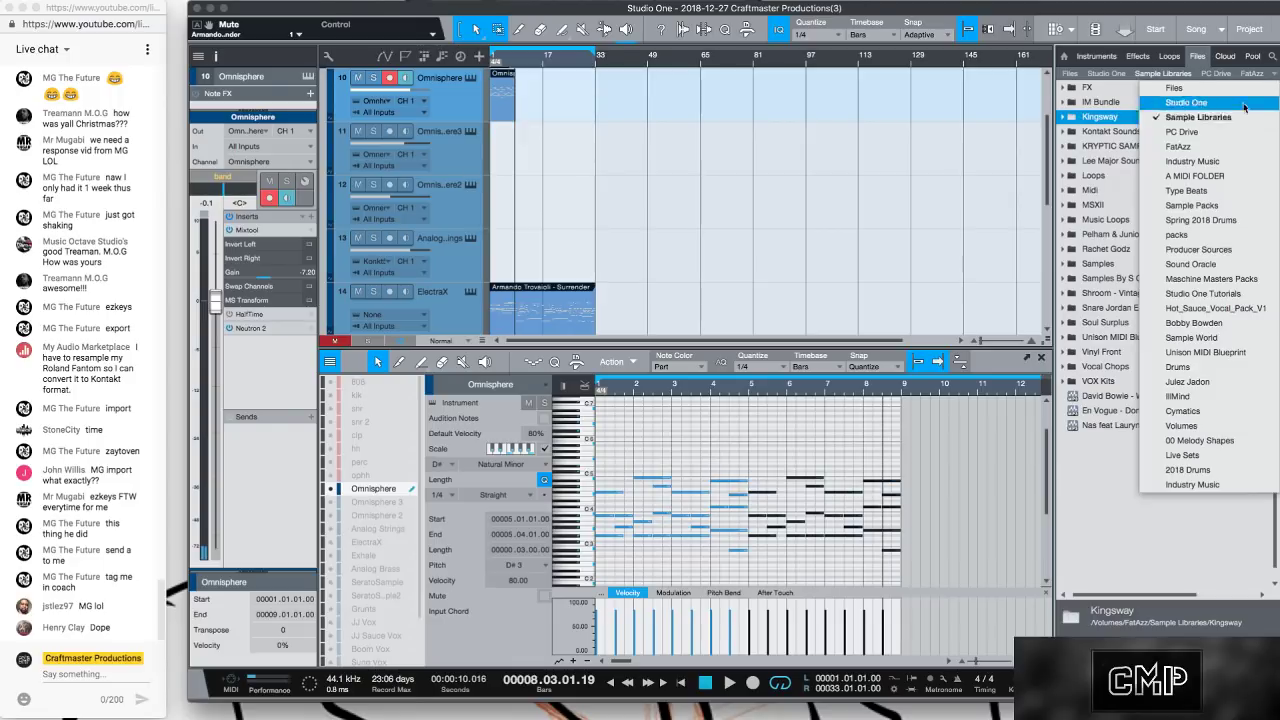
click(1202, 177)
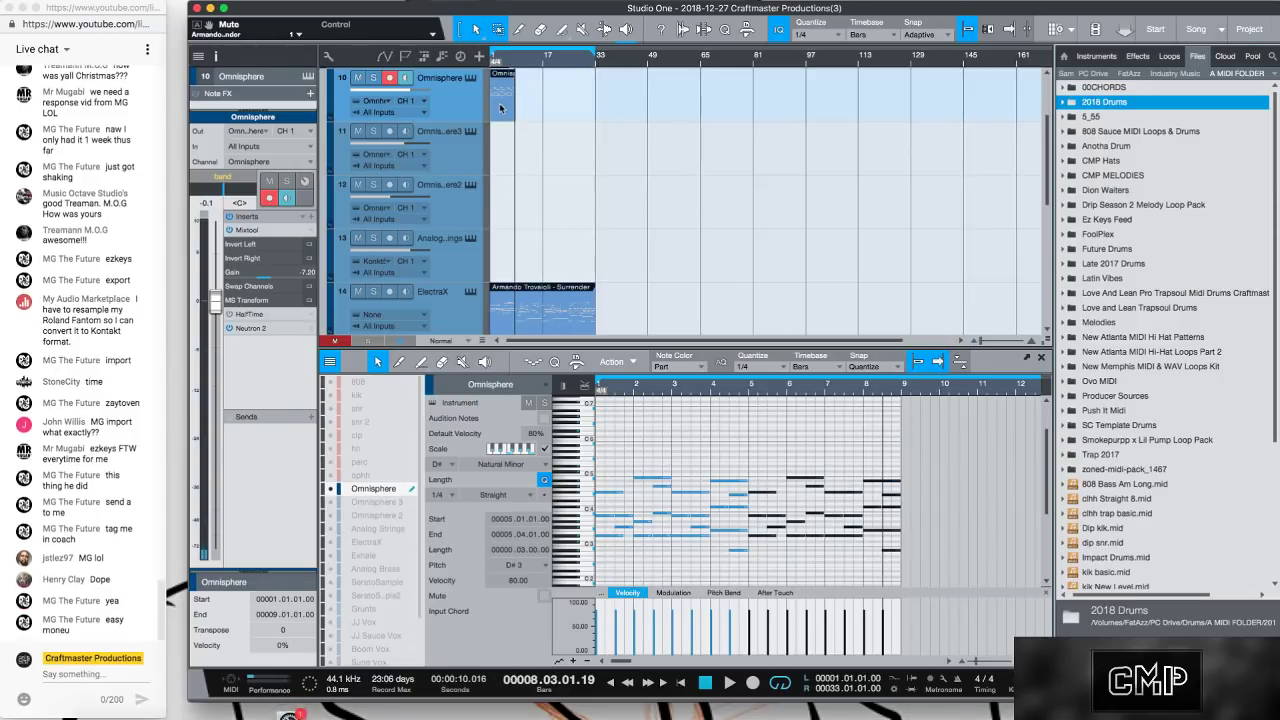
drag(507, 108, 1093, 95)
key(shift)
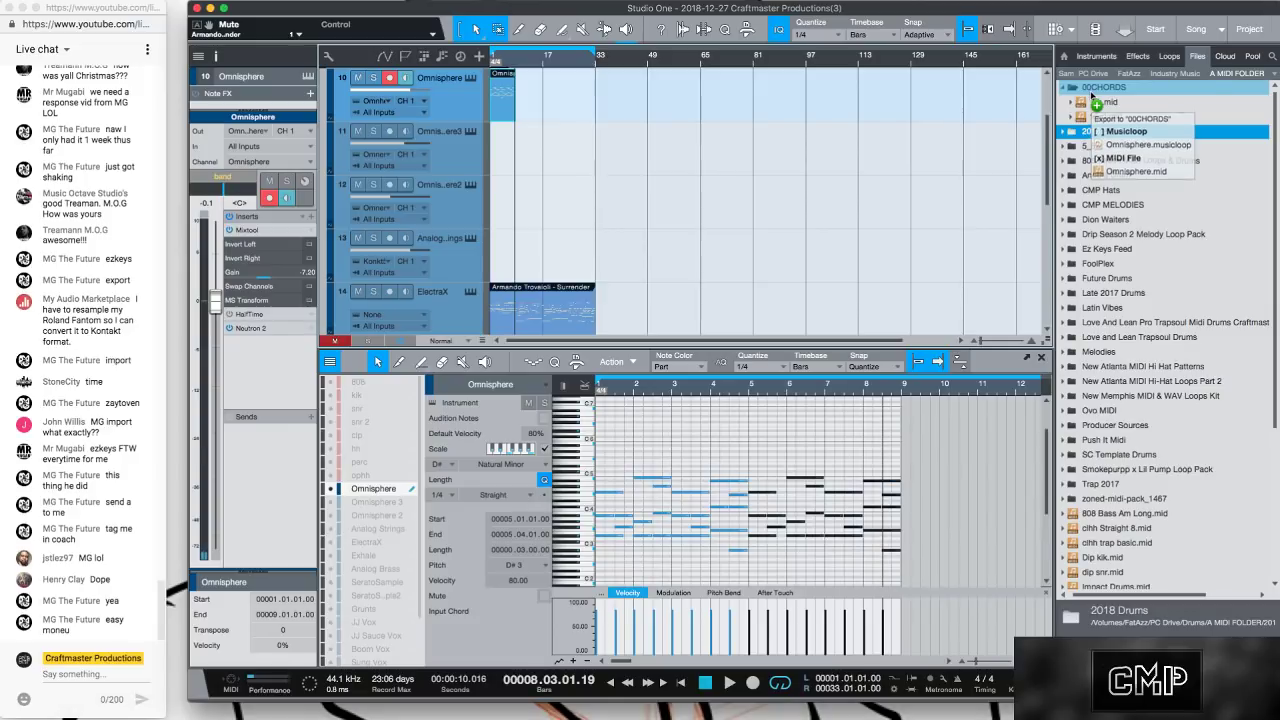
drag(1092, 95, 1093, 96)
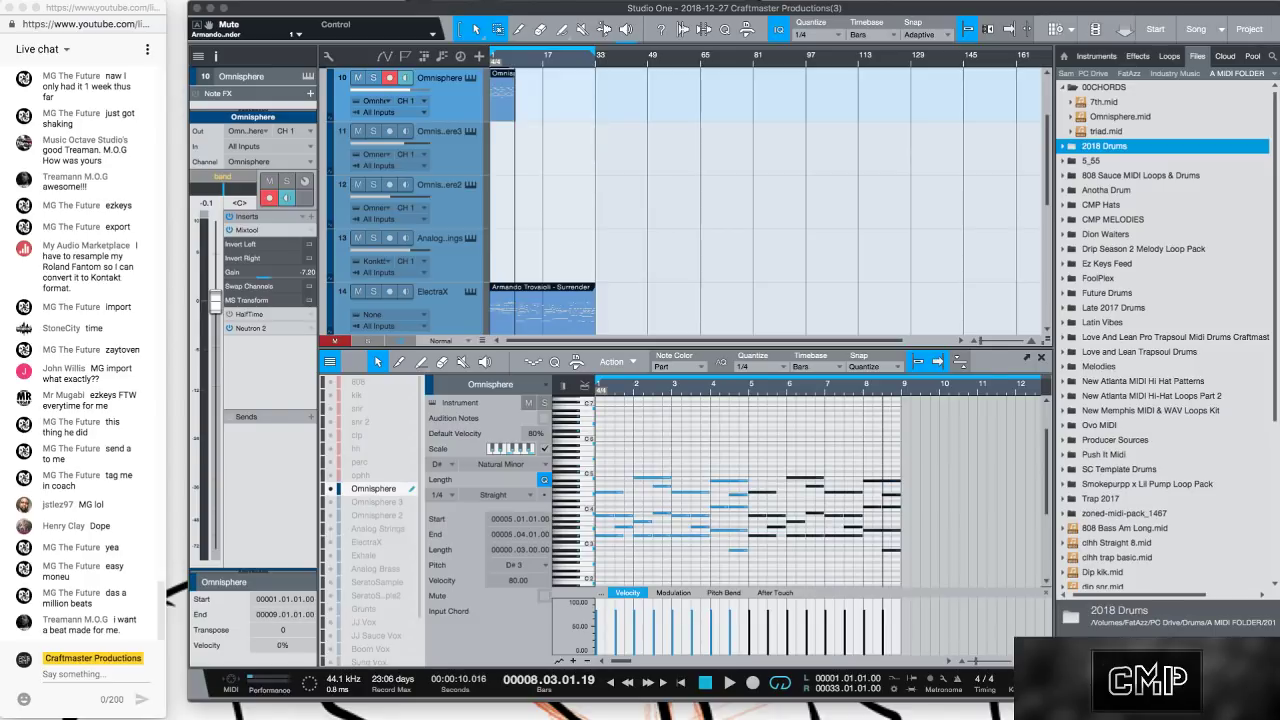
click(1120, 117)
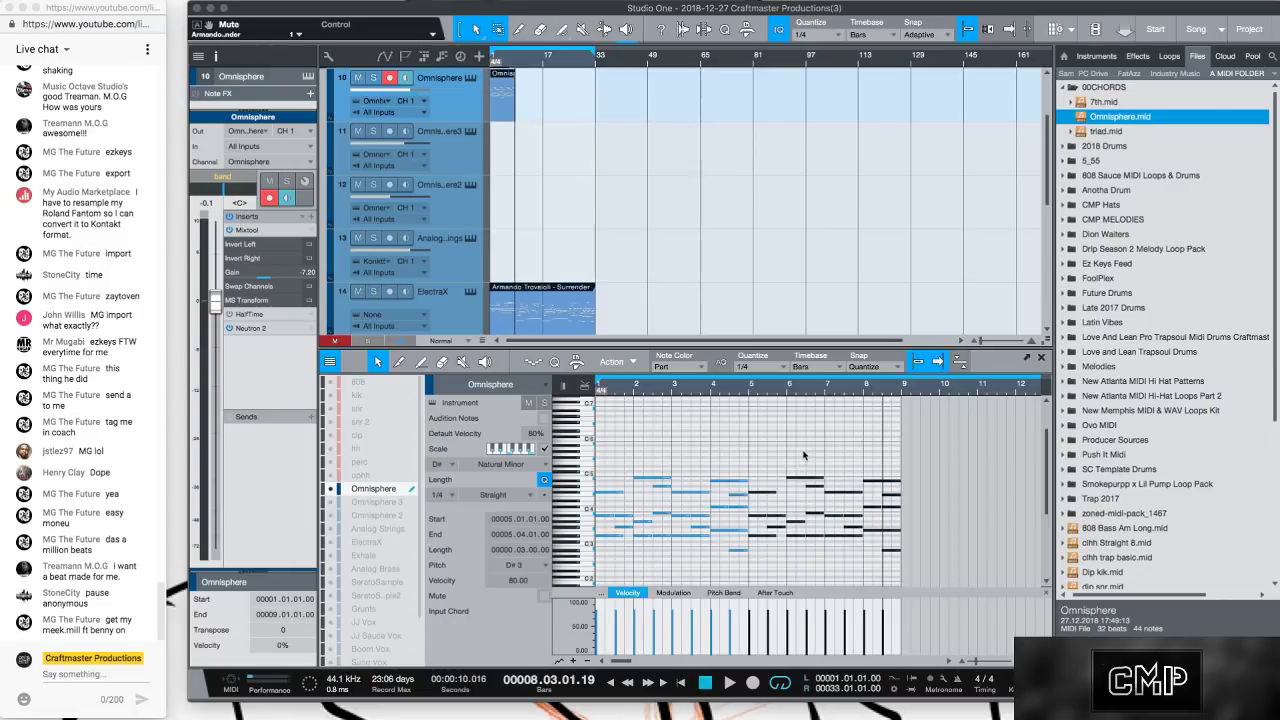
Deselect the notes and play back the opening of the Omnisphere chord progression with the arrangement and piano roll enlarged.
click(934, 513)
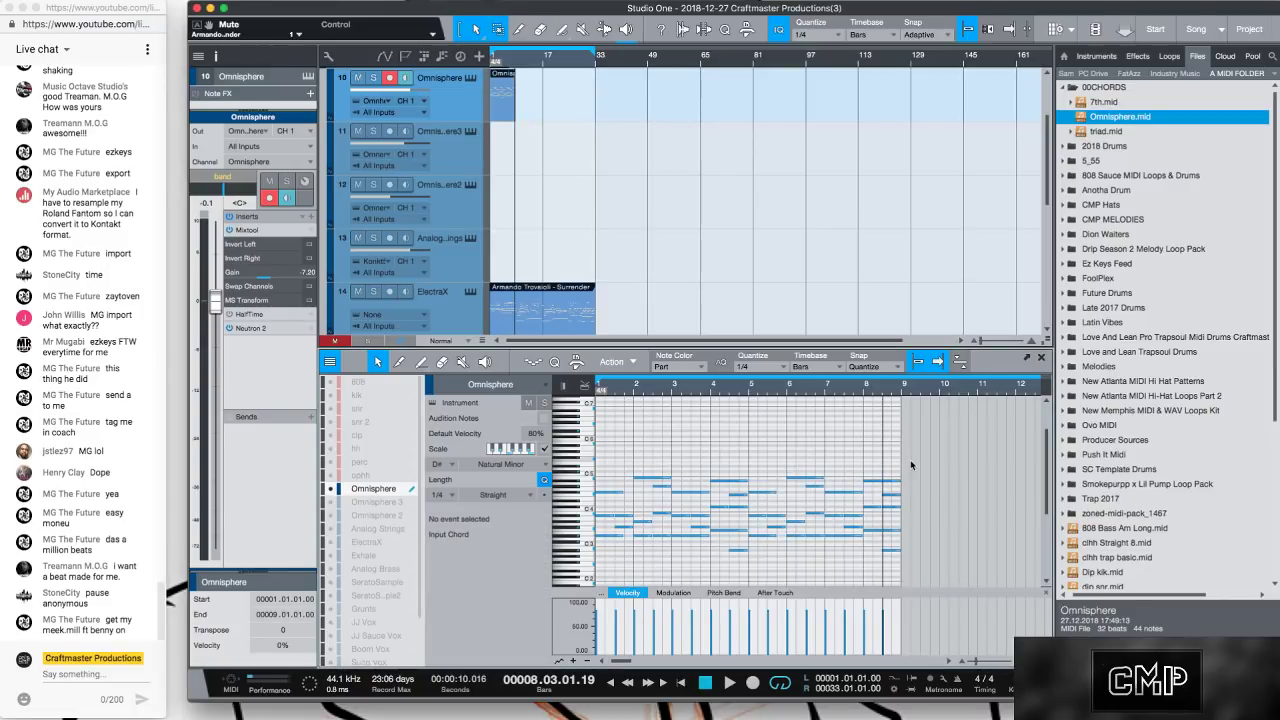
key(space)
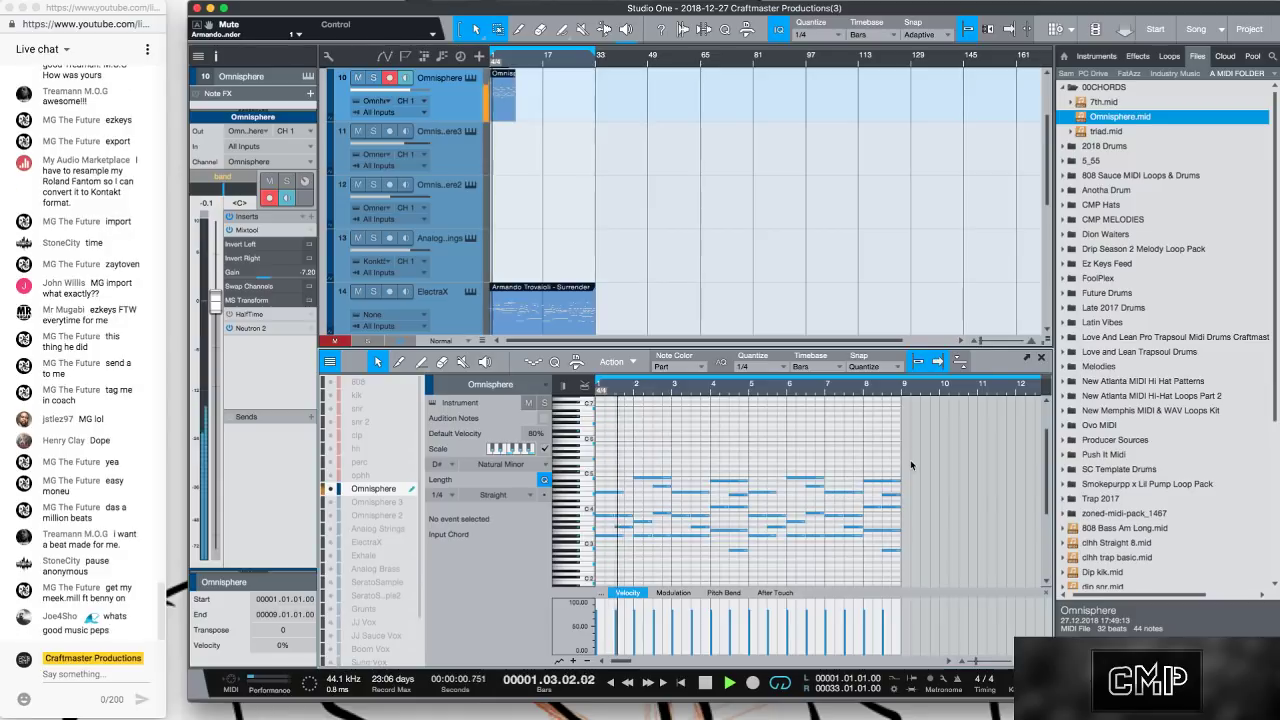
key(space)
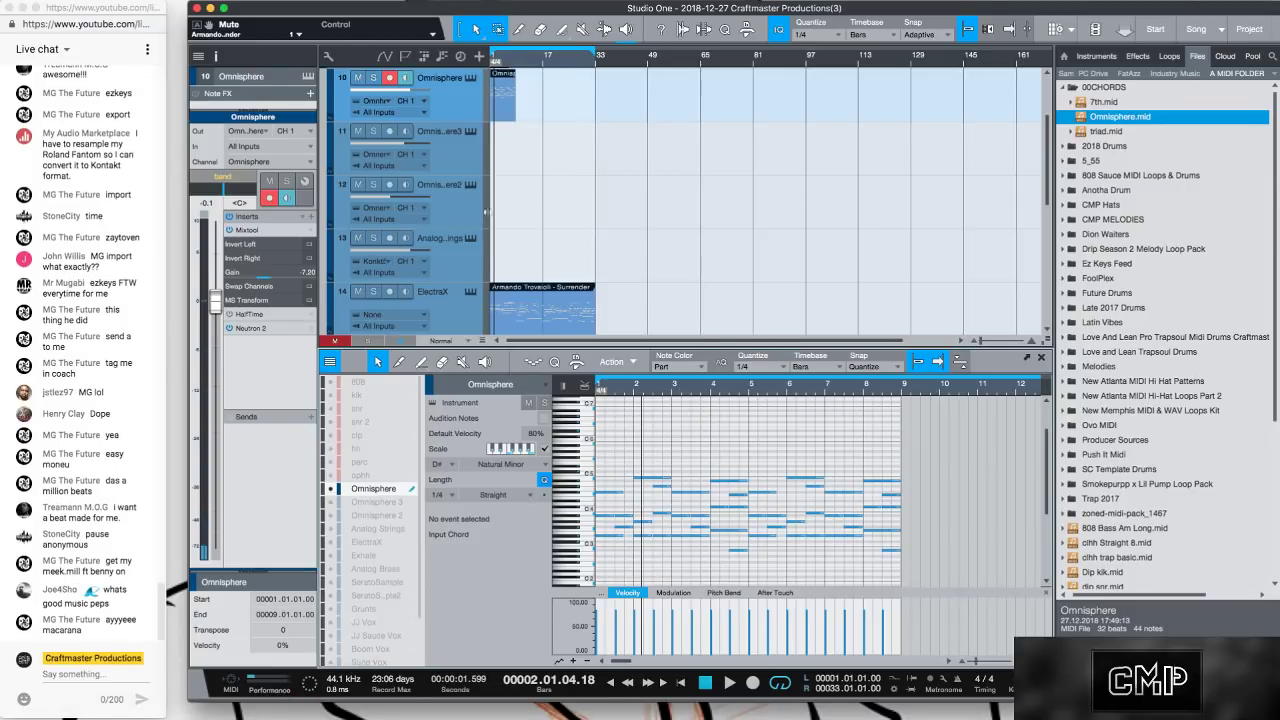
scroll(486, 212, down, 4)
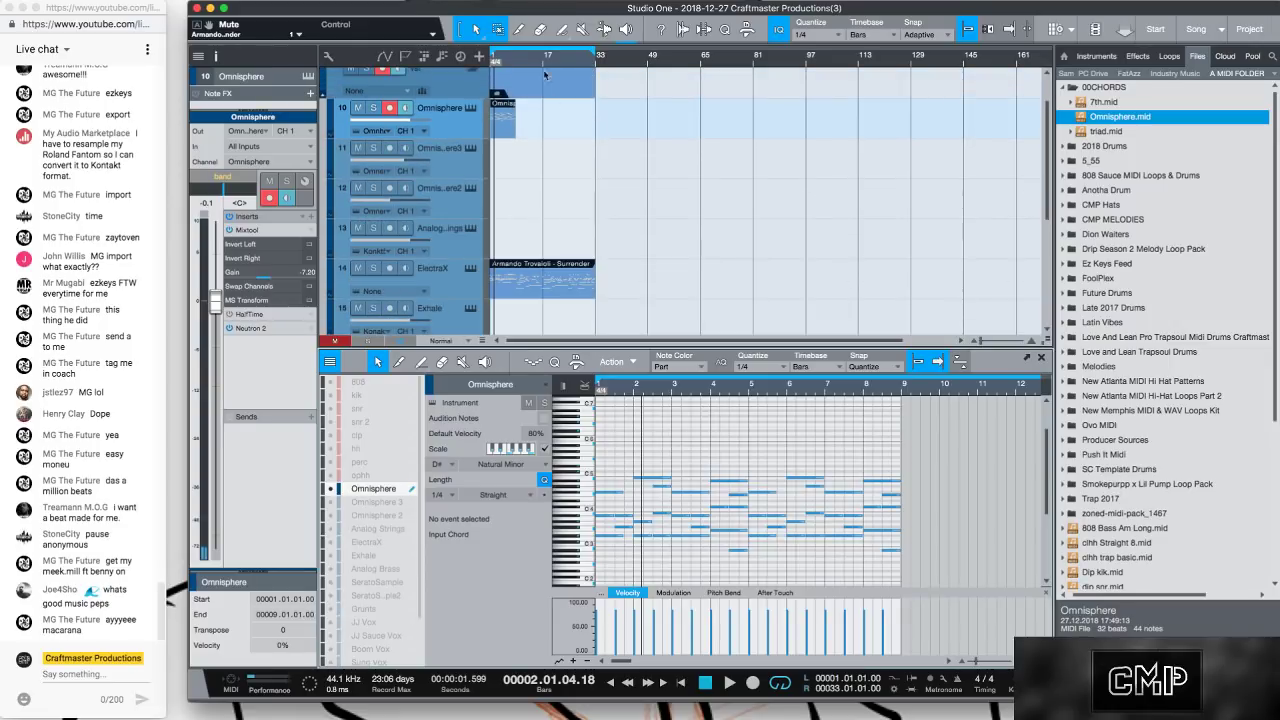
drag(527, 62, 619, 82)
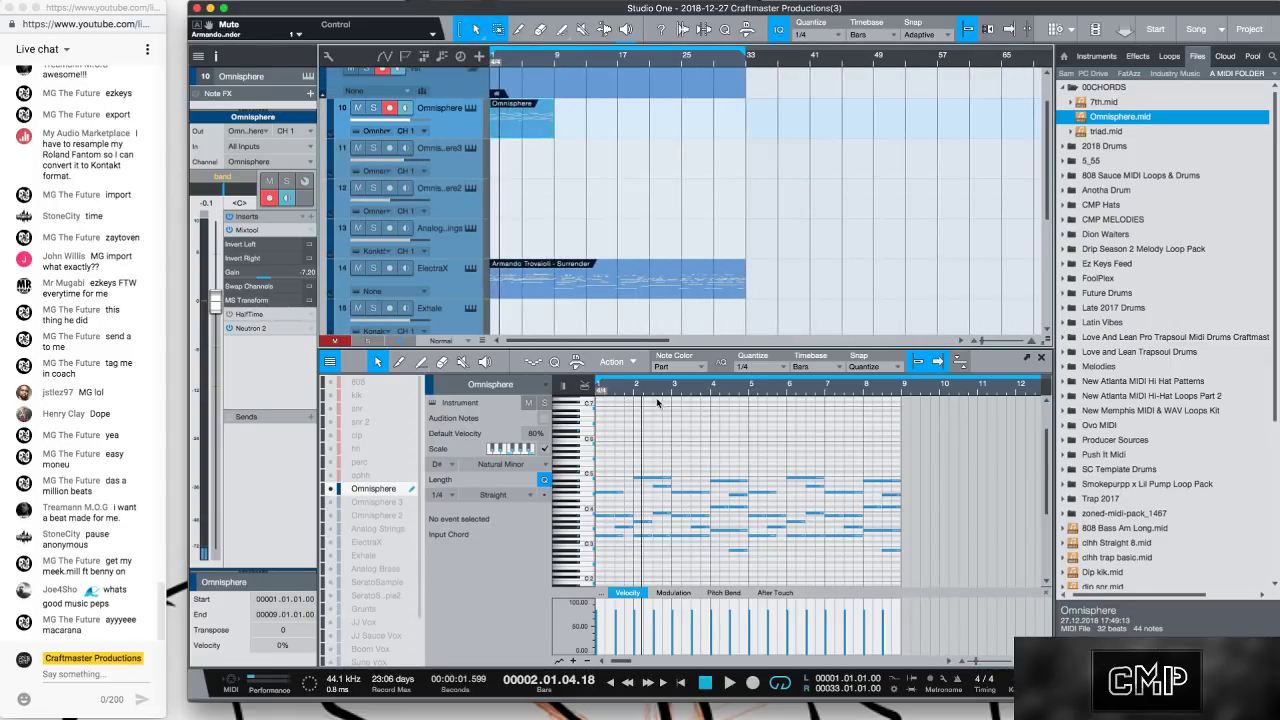
scroll(657, 402, up, 2)
scroll(686, 519, up, 3)
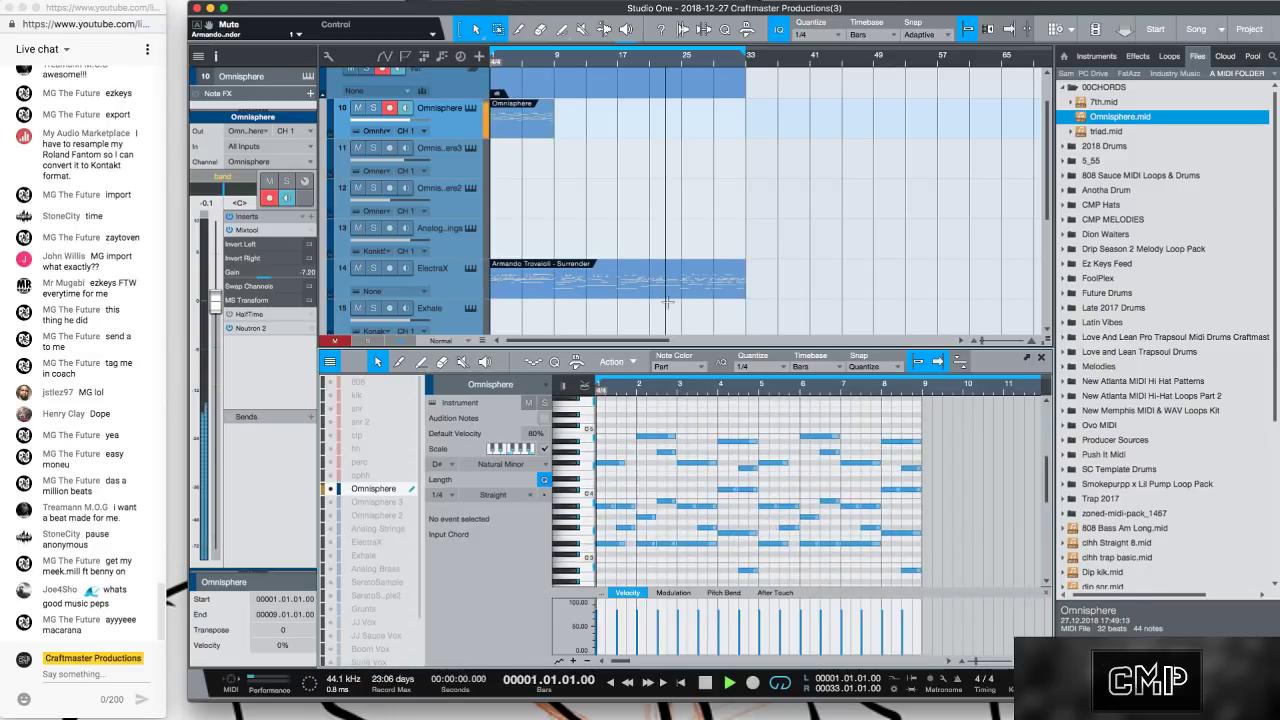
Unmute and solo the Surrender sample audio track and listen repeatedly to its first bars to compare it with the chords.
scroll(680, 200, down, 5)
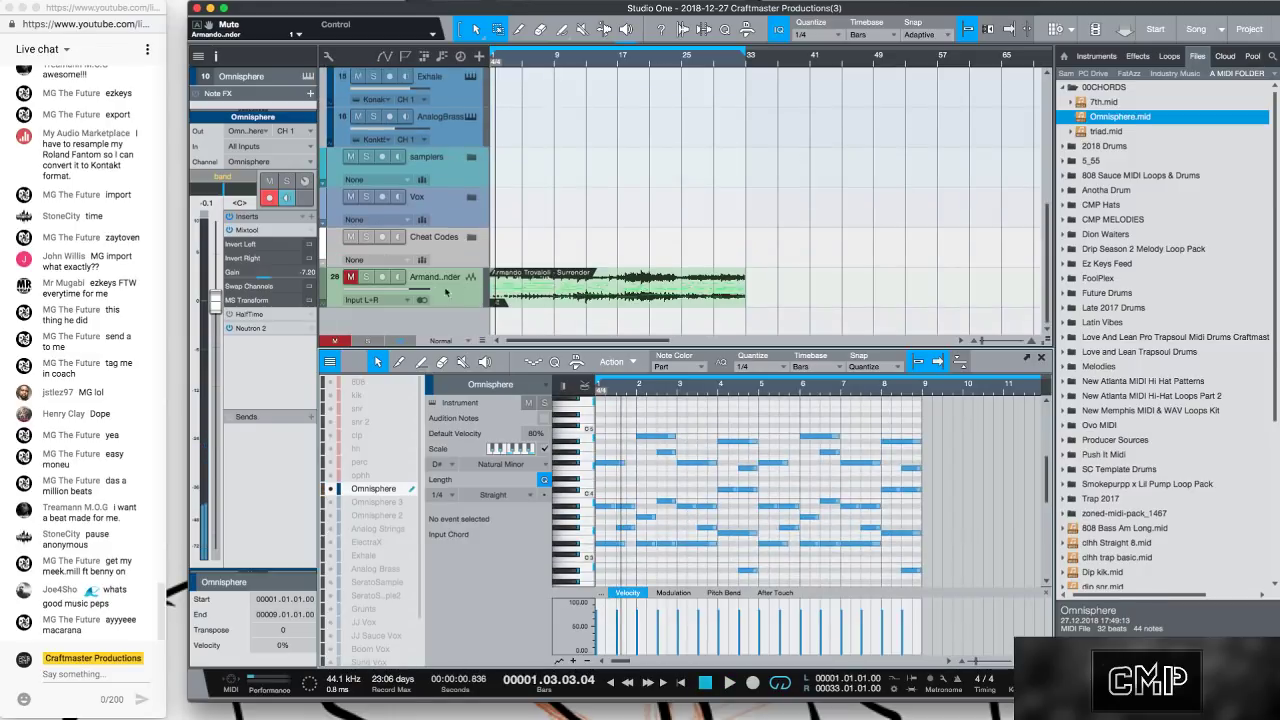
click(350, 276)
click(366, 276)
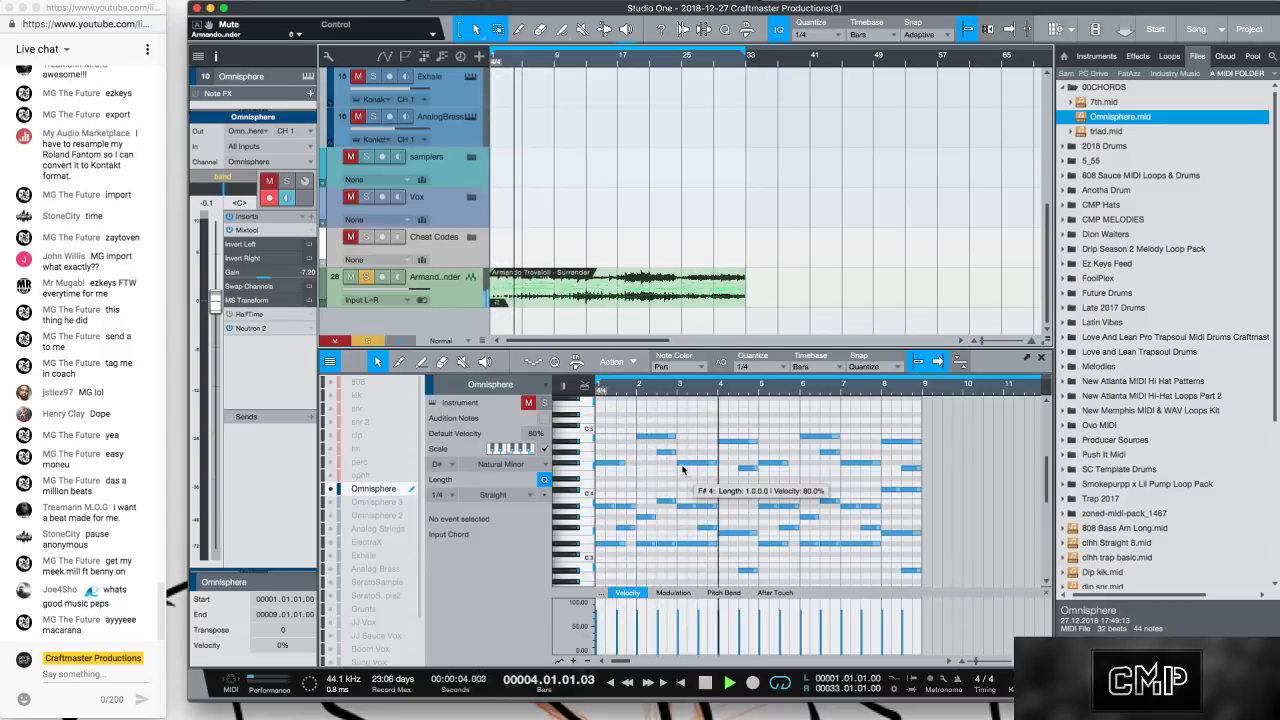
key(space)
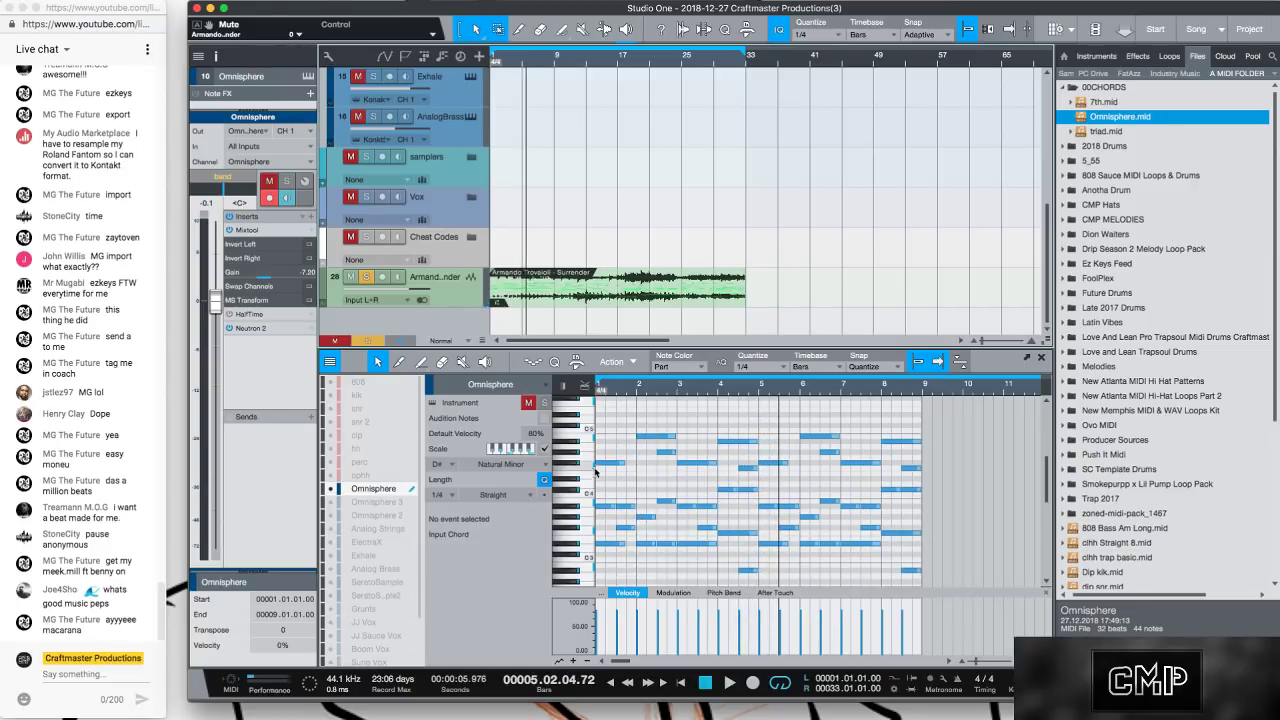
key(space)
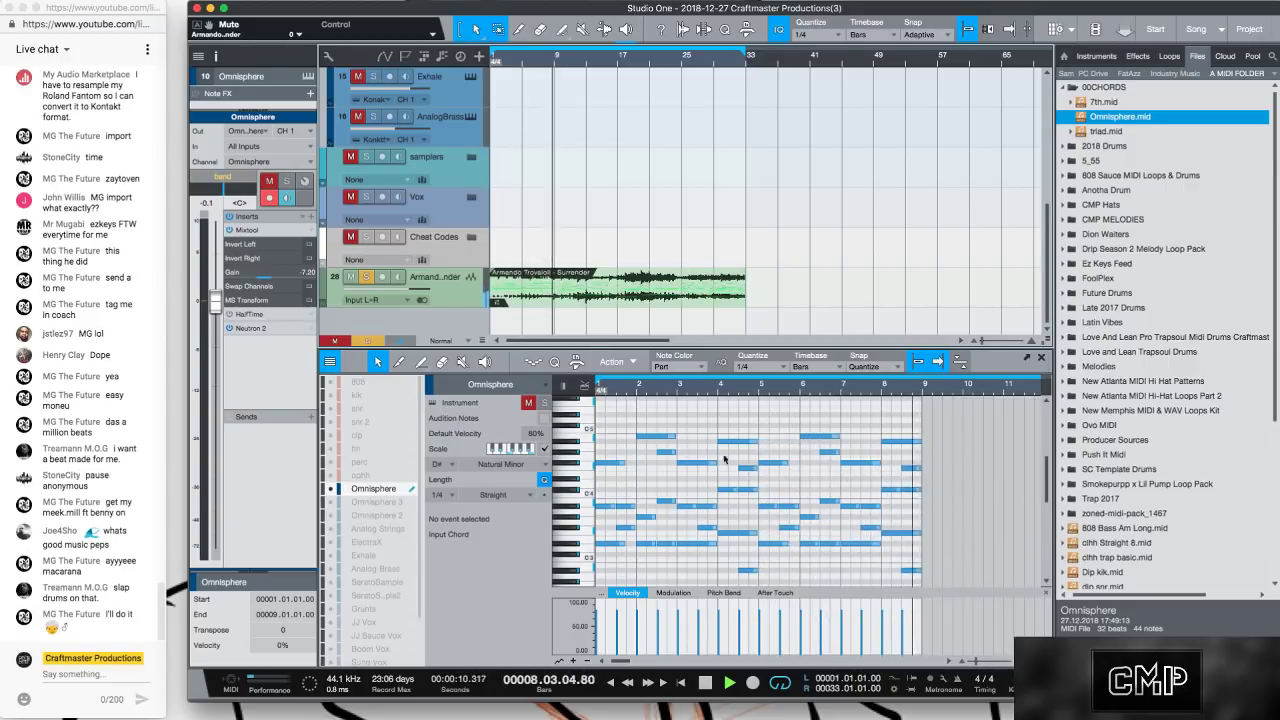
key(Home)
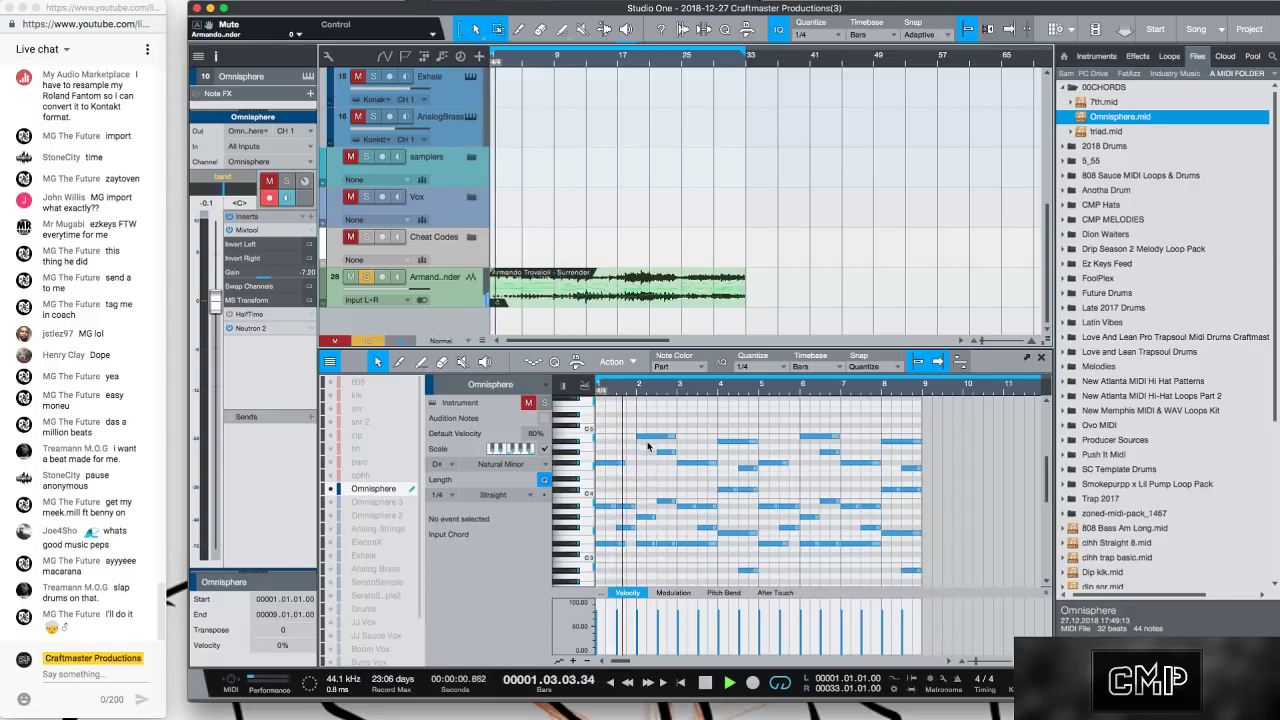
key(Home)
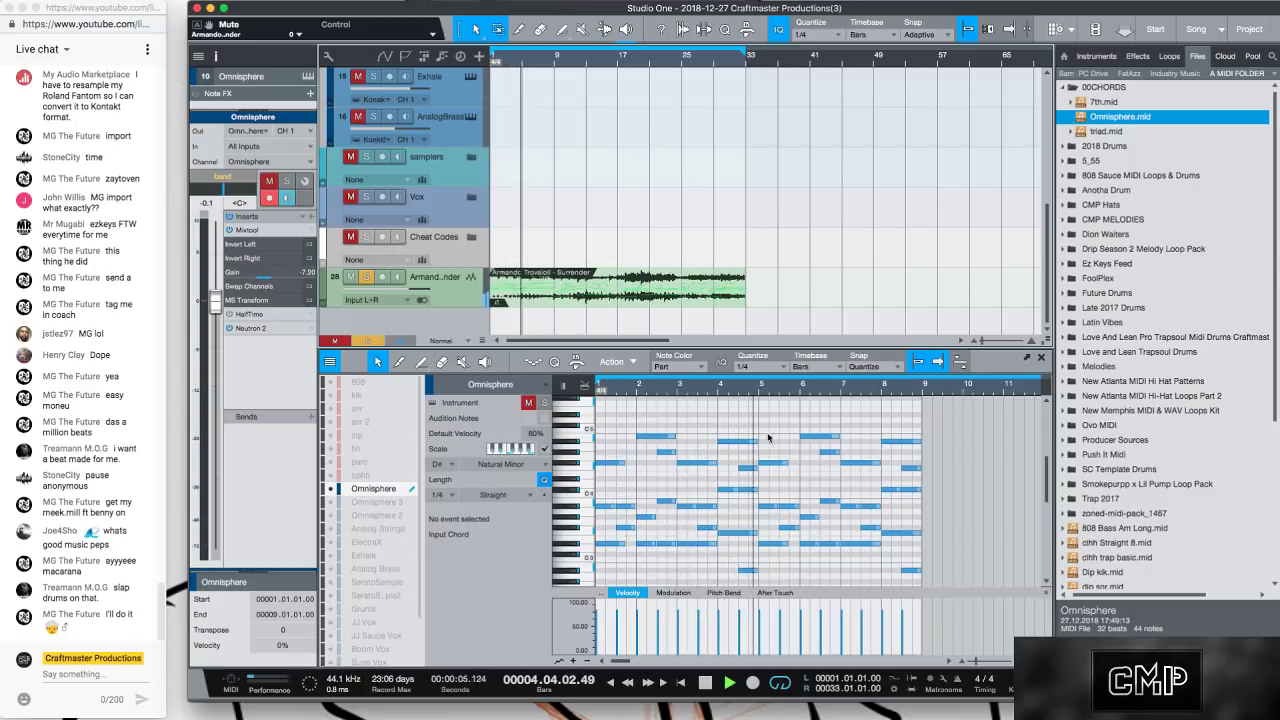
key(space)
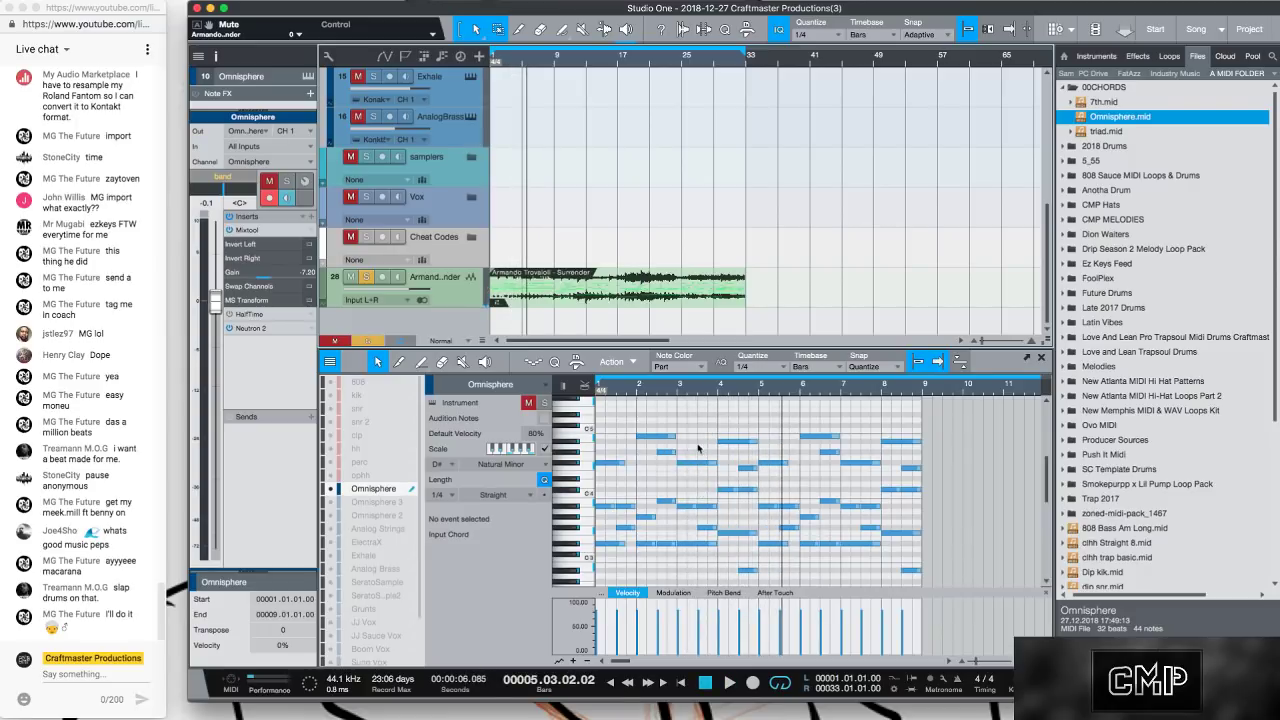
key(space)
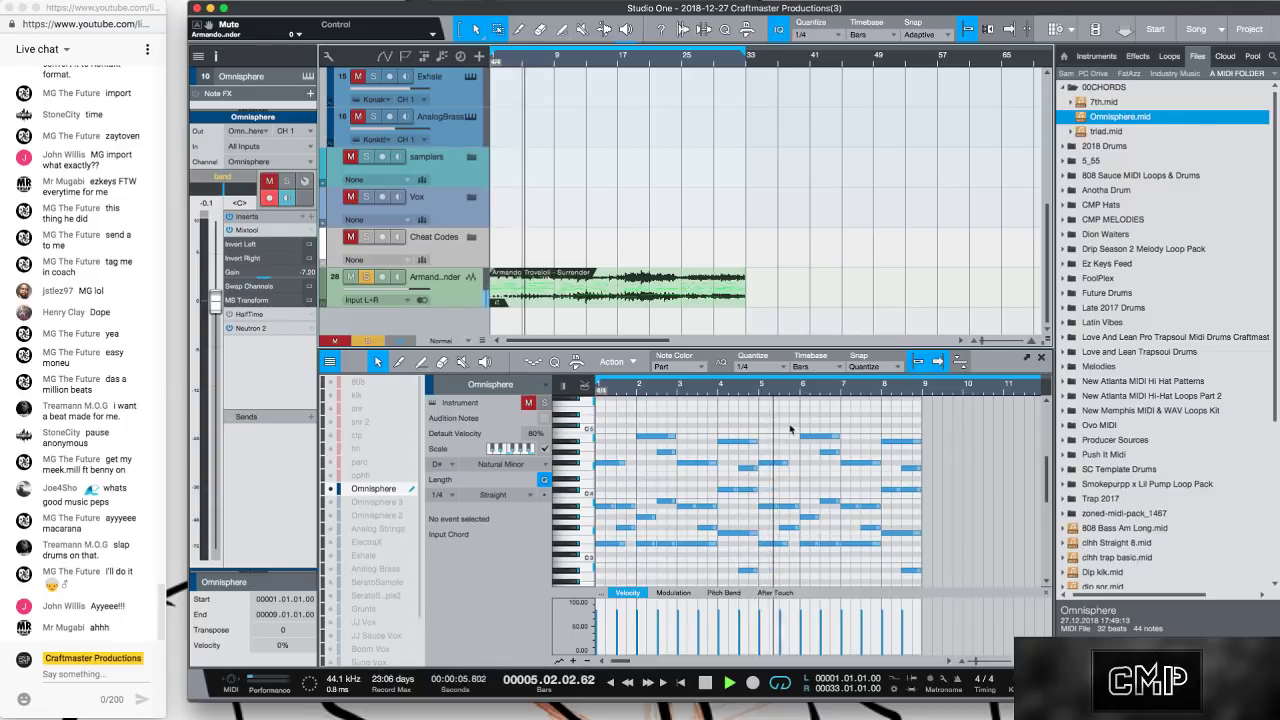
key(space)
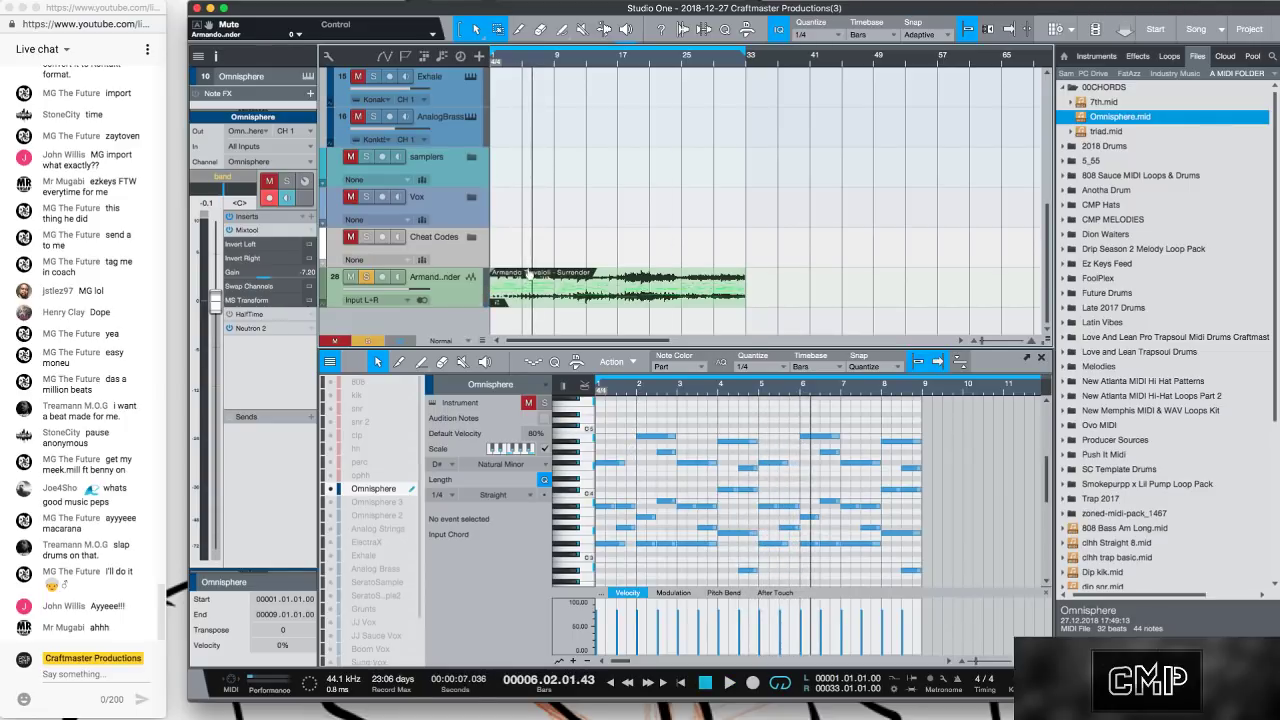
Create an empty clip on the Omnisphere 3 track and shorten it to end at bar 9.
drag(530, 278, 571, 214)
scroll(560, 200, up, 3)
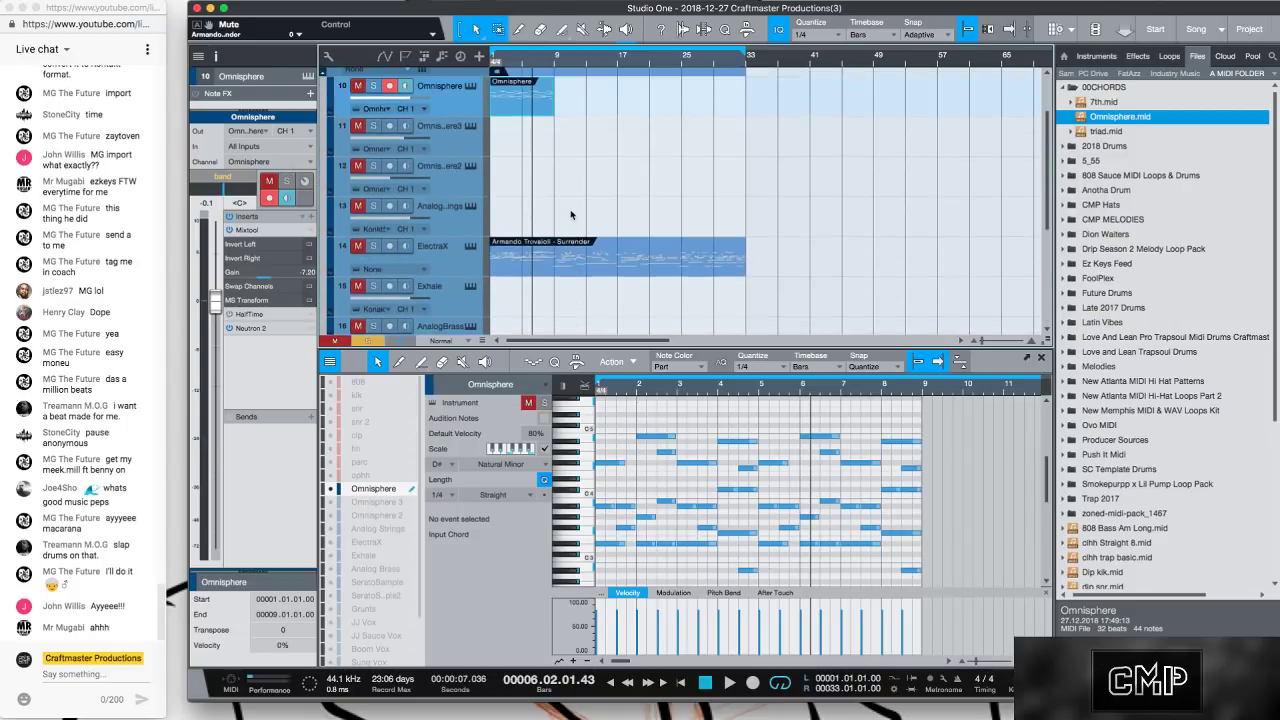
double_click(516, 176)
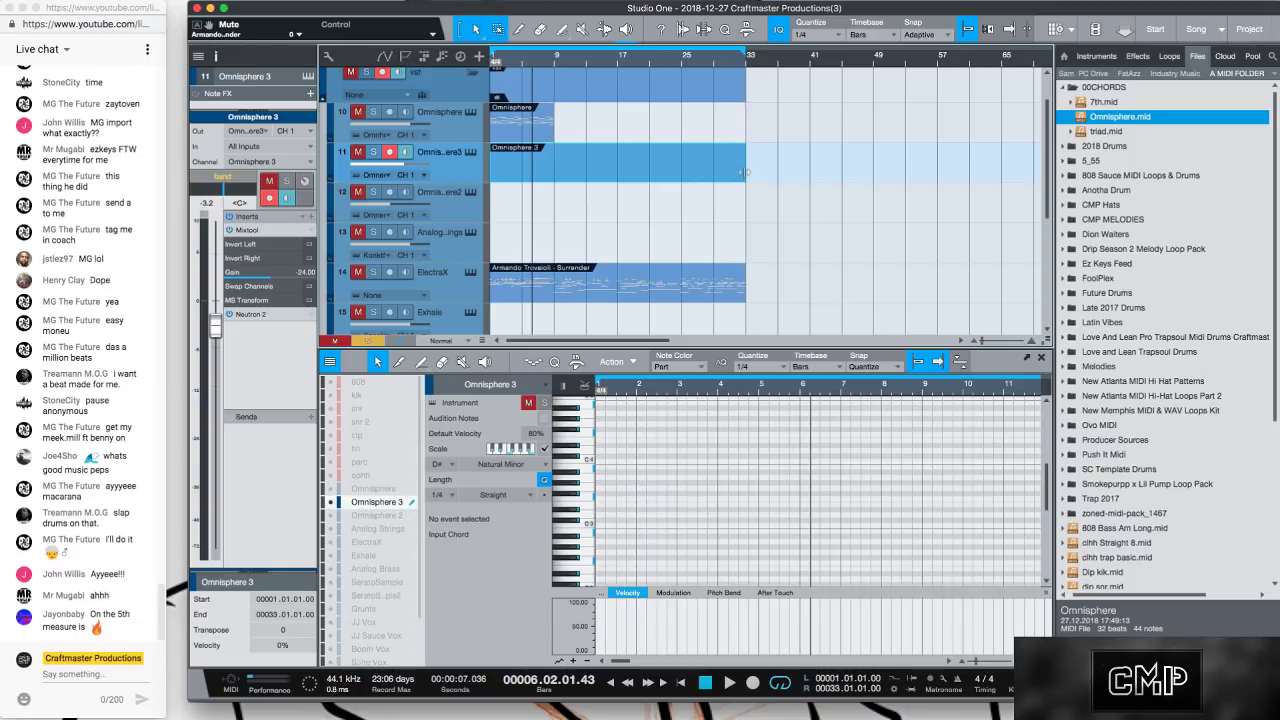
drag(744, 172, 555, 174)
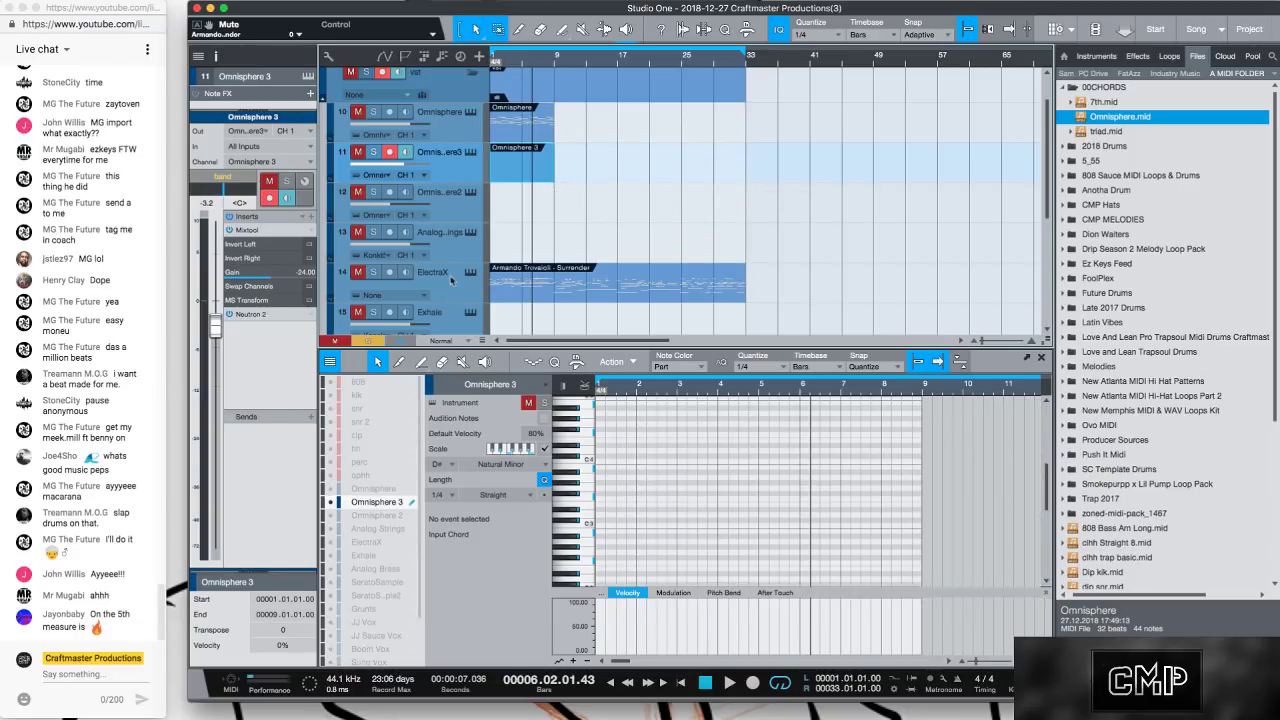
Mute the Surrender sample track, take it out of solo and move it directly below the ElectraX track.
scroll(386, 290, down, 6)
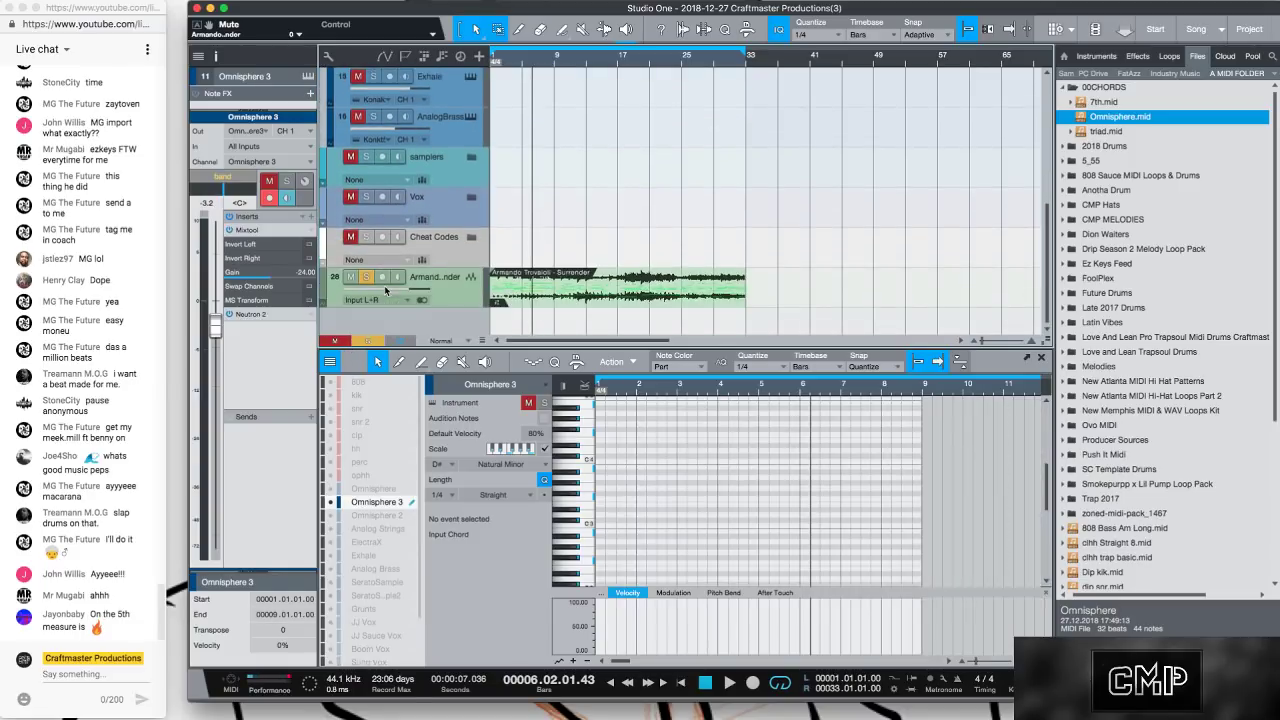
click(351, 279)
key(super+m)
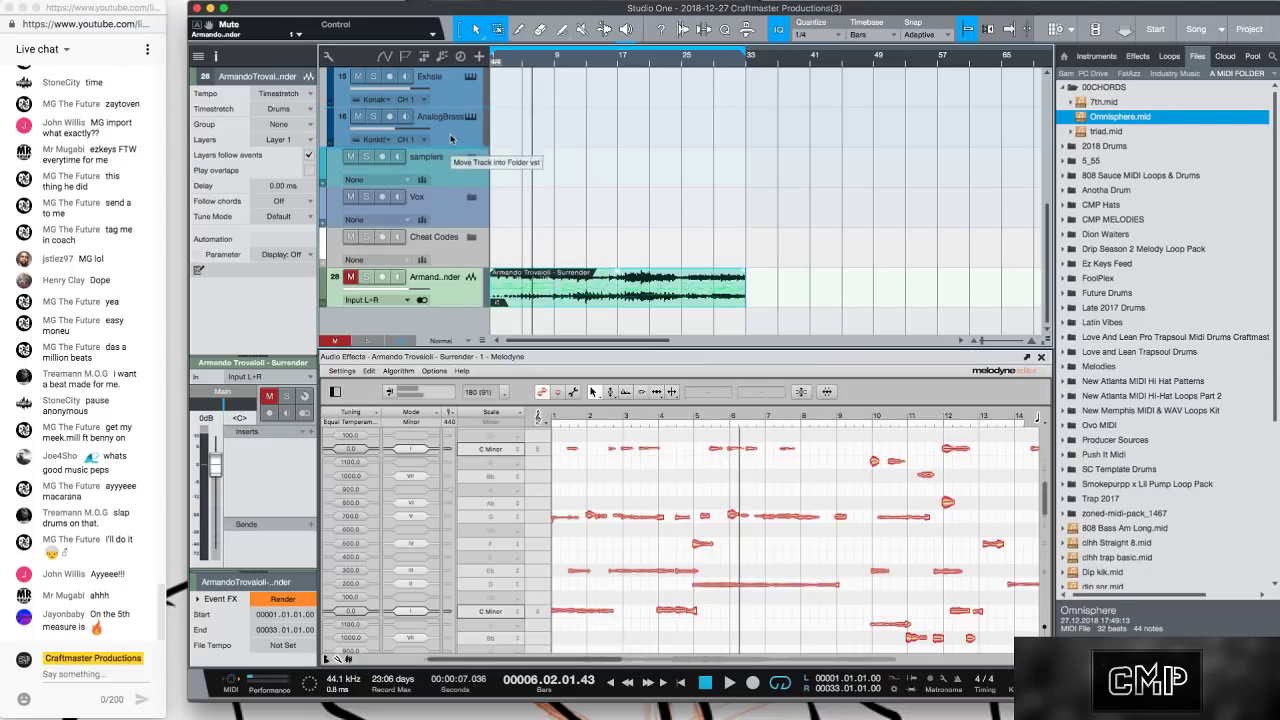
drag(449, 40, 455, 303)
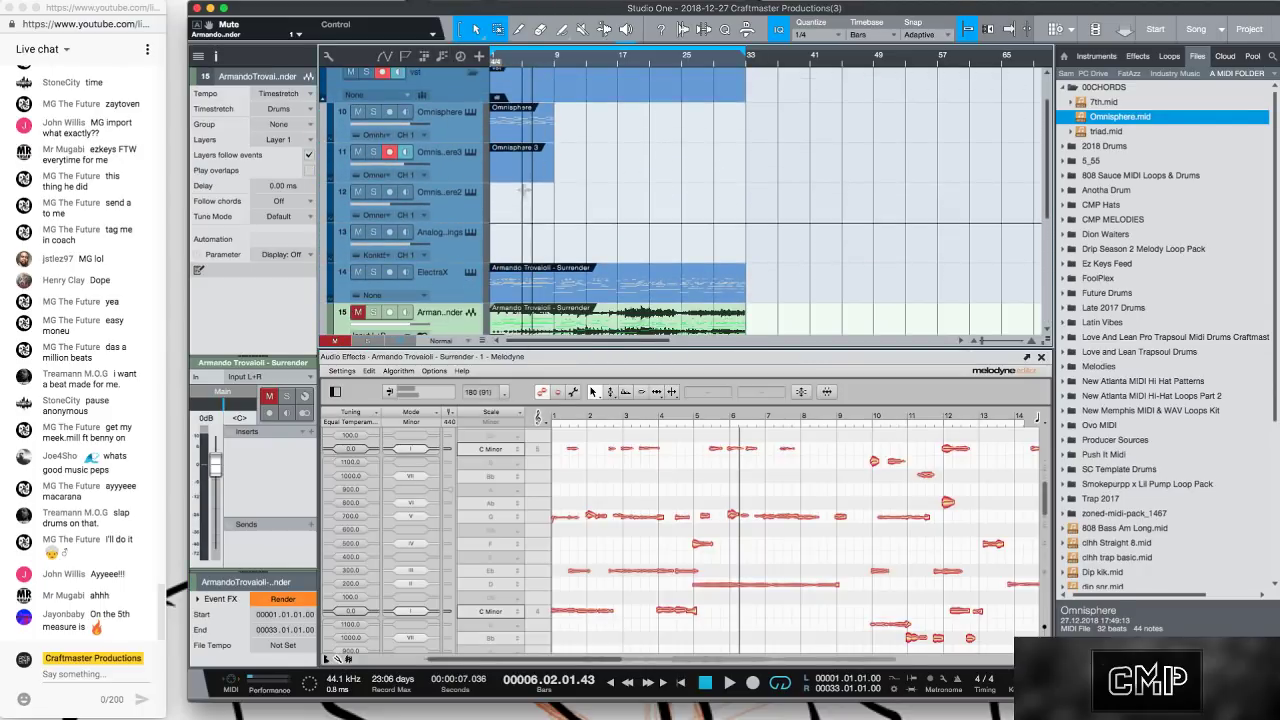
Open the Omnisphere chords in the piano roll with Omnisphere 3 as the edited part and audition a piano key.
double_click(519, 138)
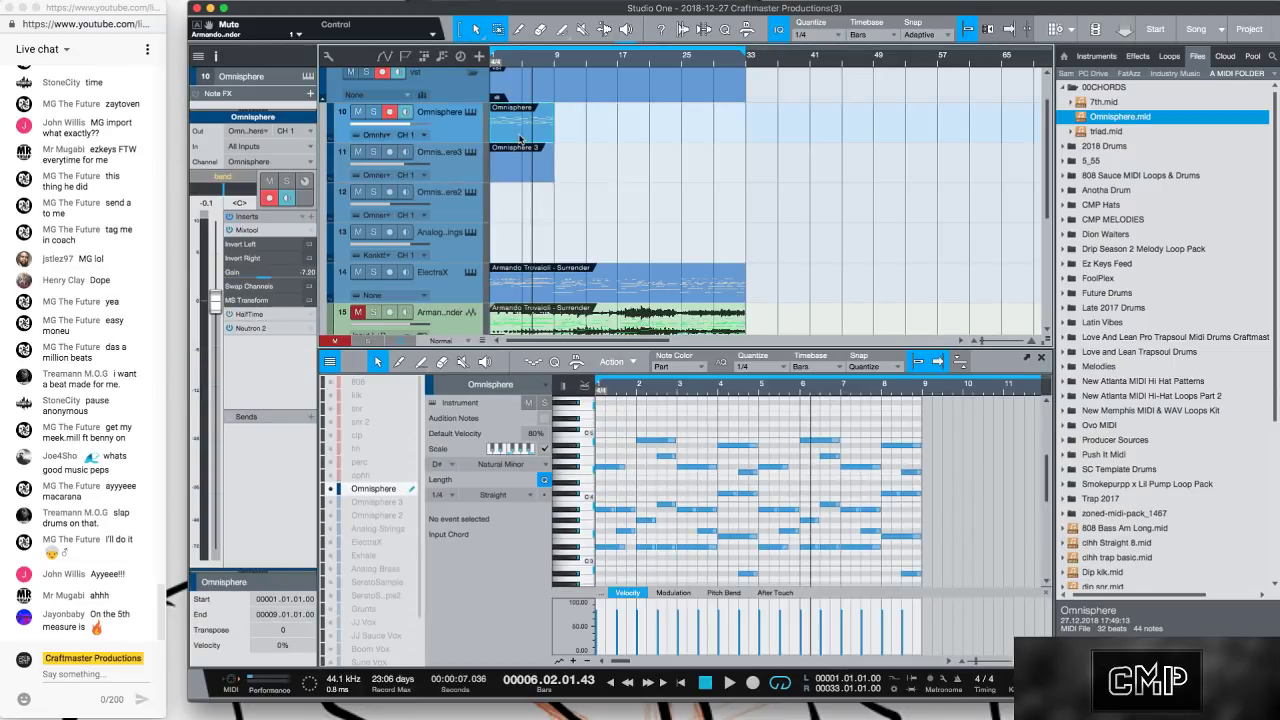
click(363, 502)
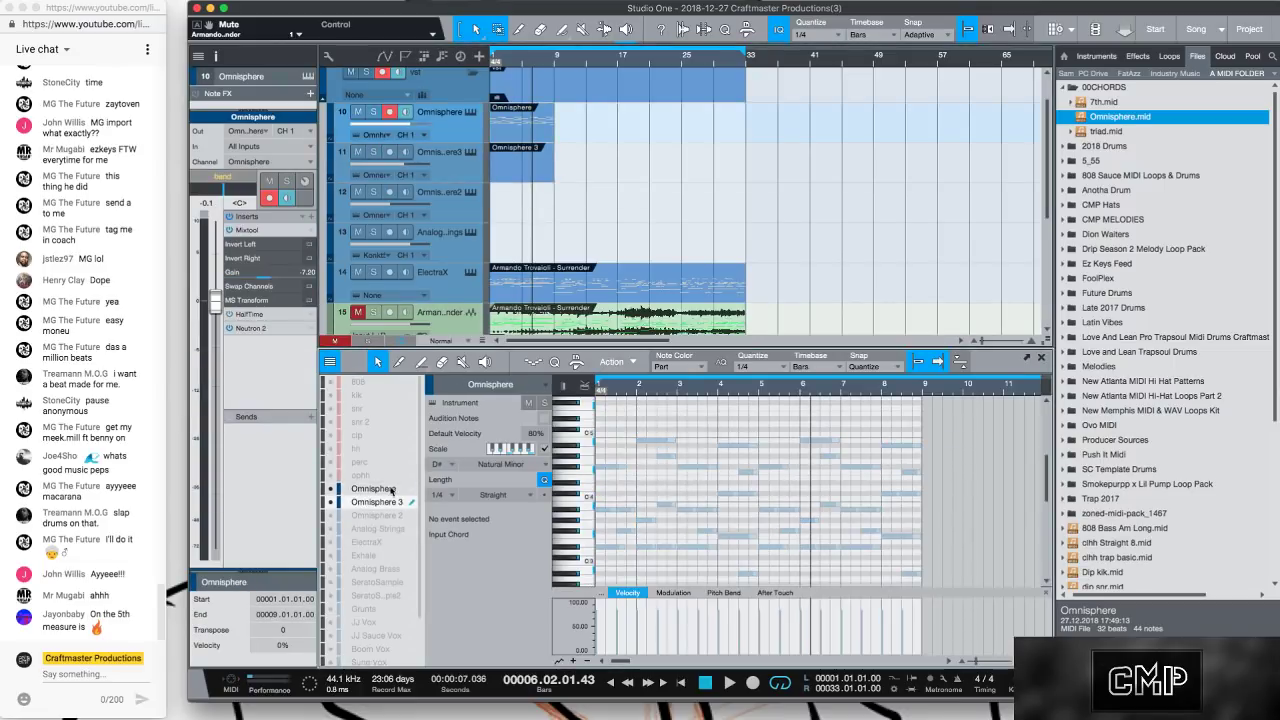
scroll(660, 489, down, 1)
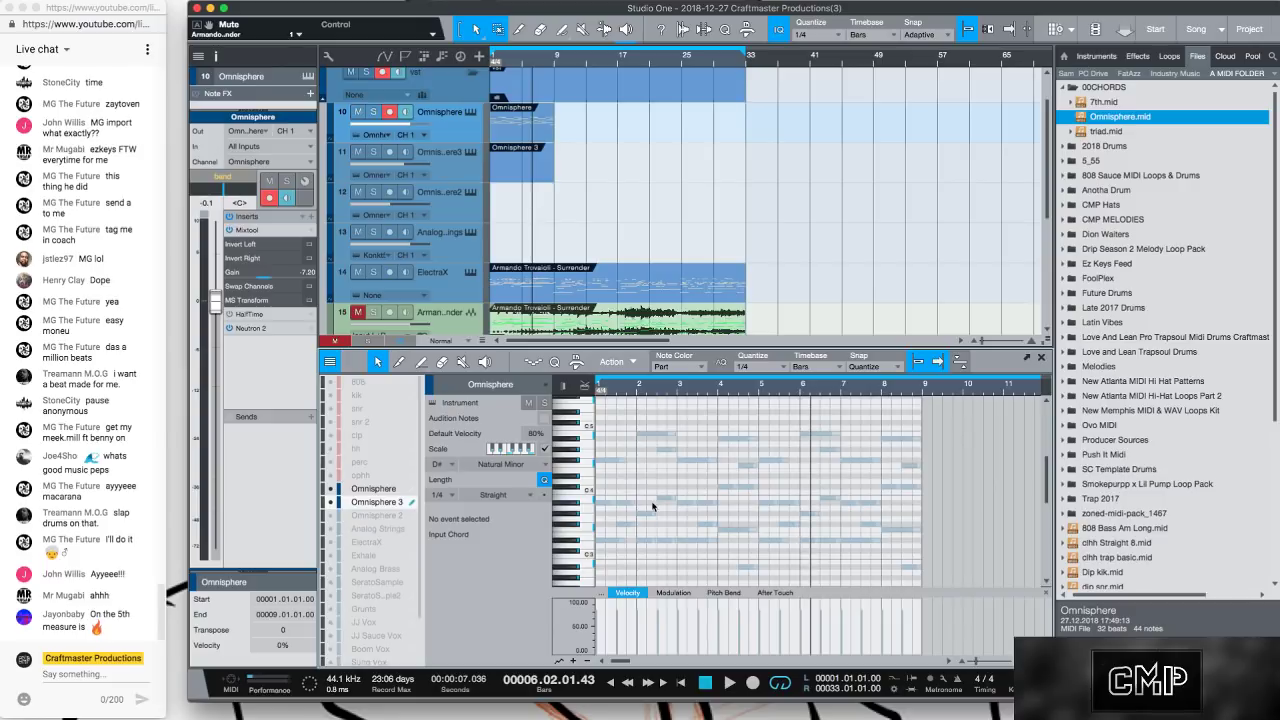
scroll(634, 520, down, 1)
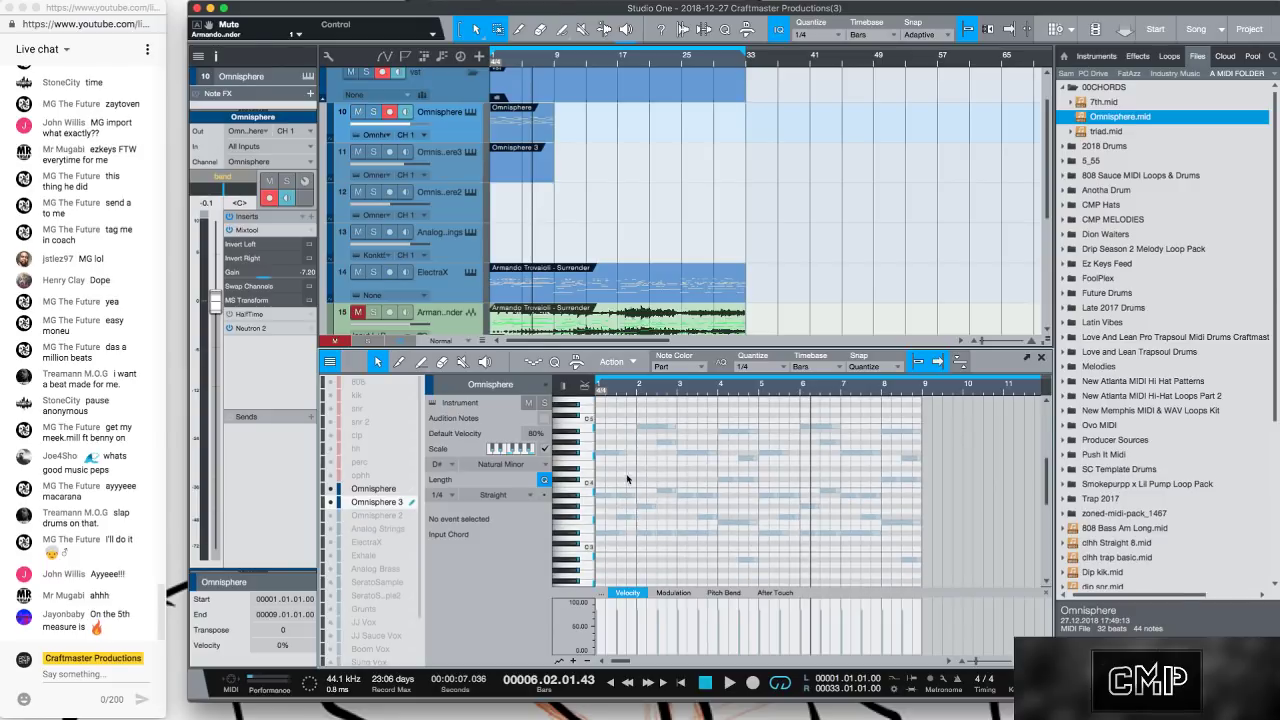
click(592, 527)
click(592, 527)
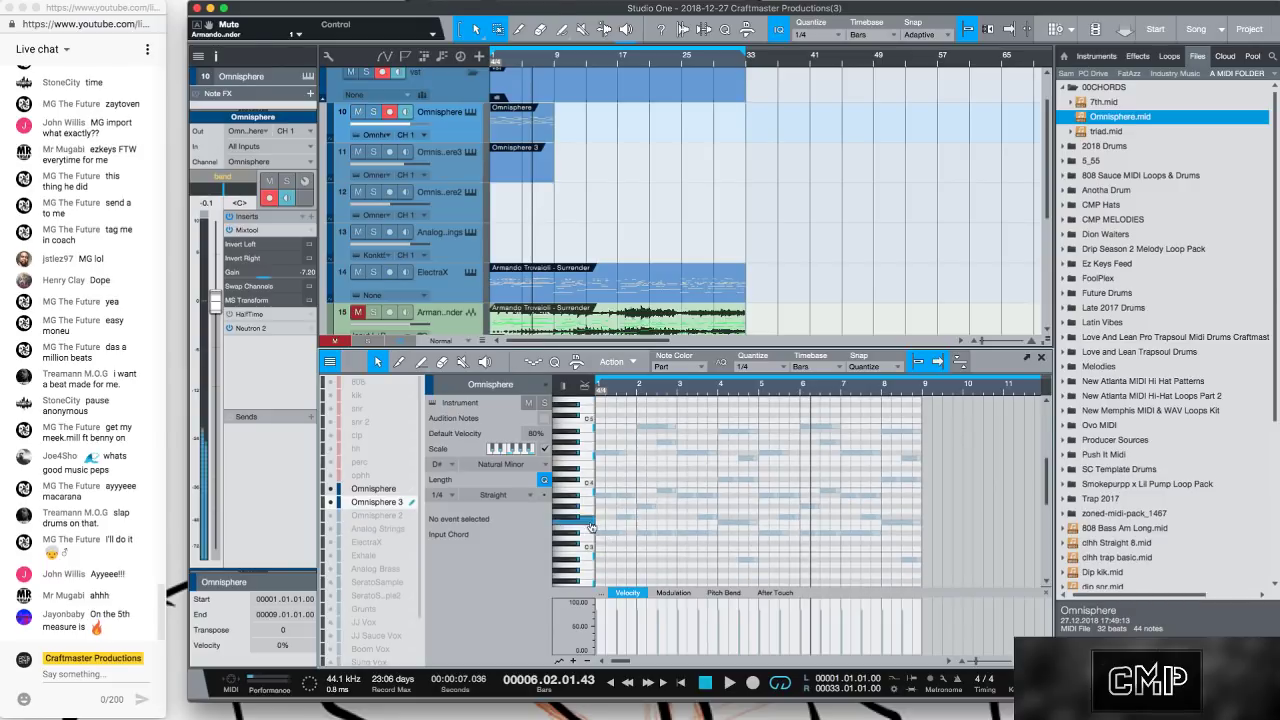
Select the Omnisphere 3 track, show the Omnisphere chords behind its editable clip and audition keys around F#3.
click(455, 182)
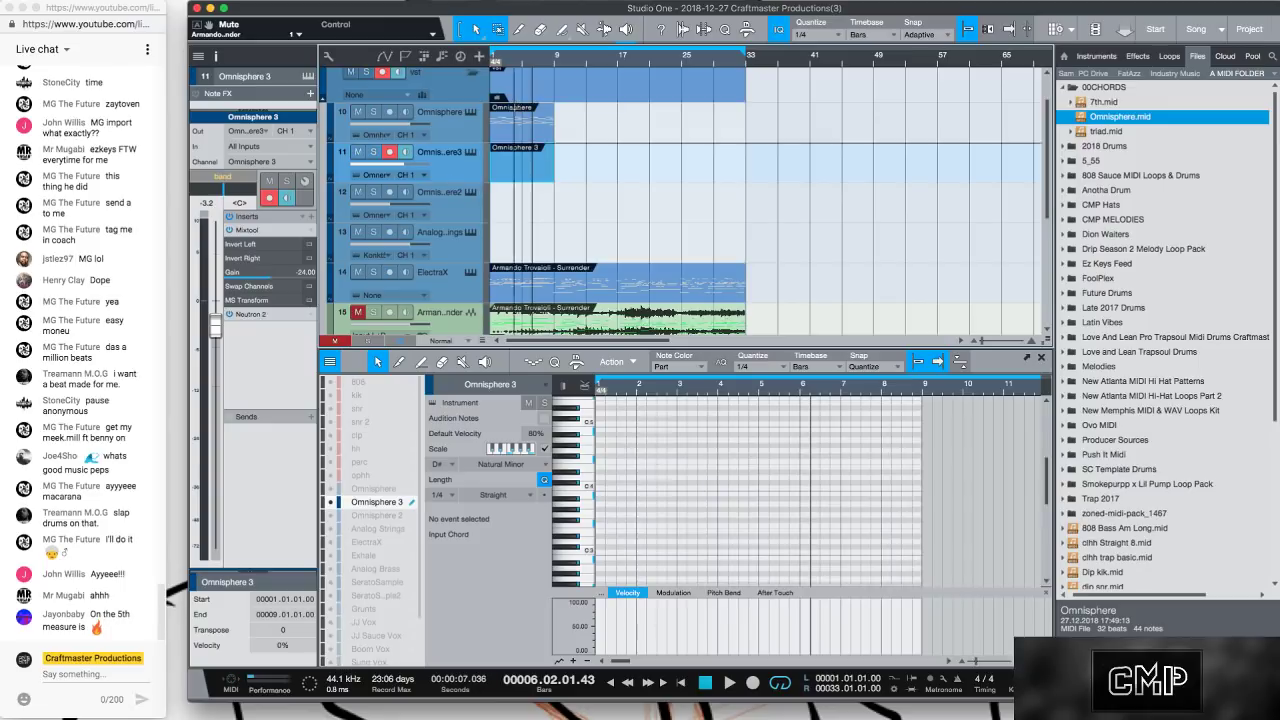
click(382, 489)
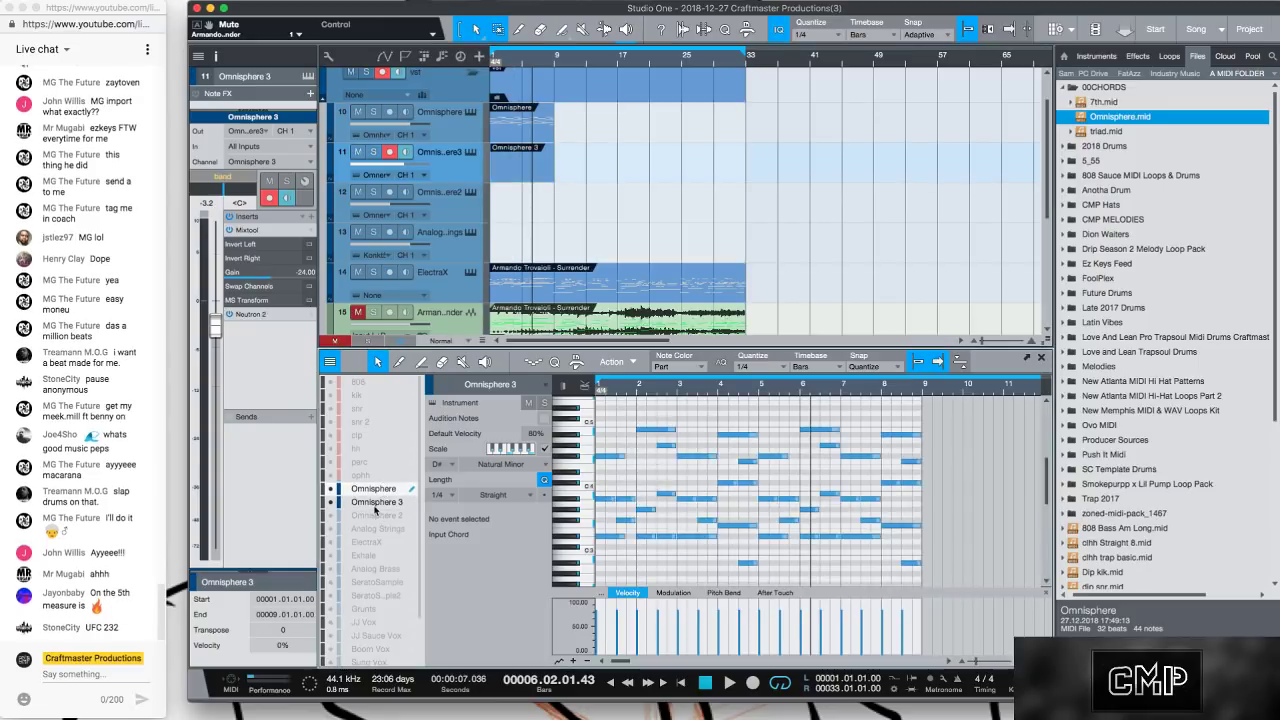
click(580, 528)
click(579, 527)
click(578, 525)
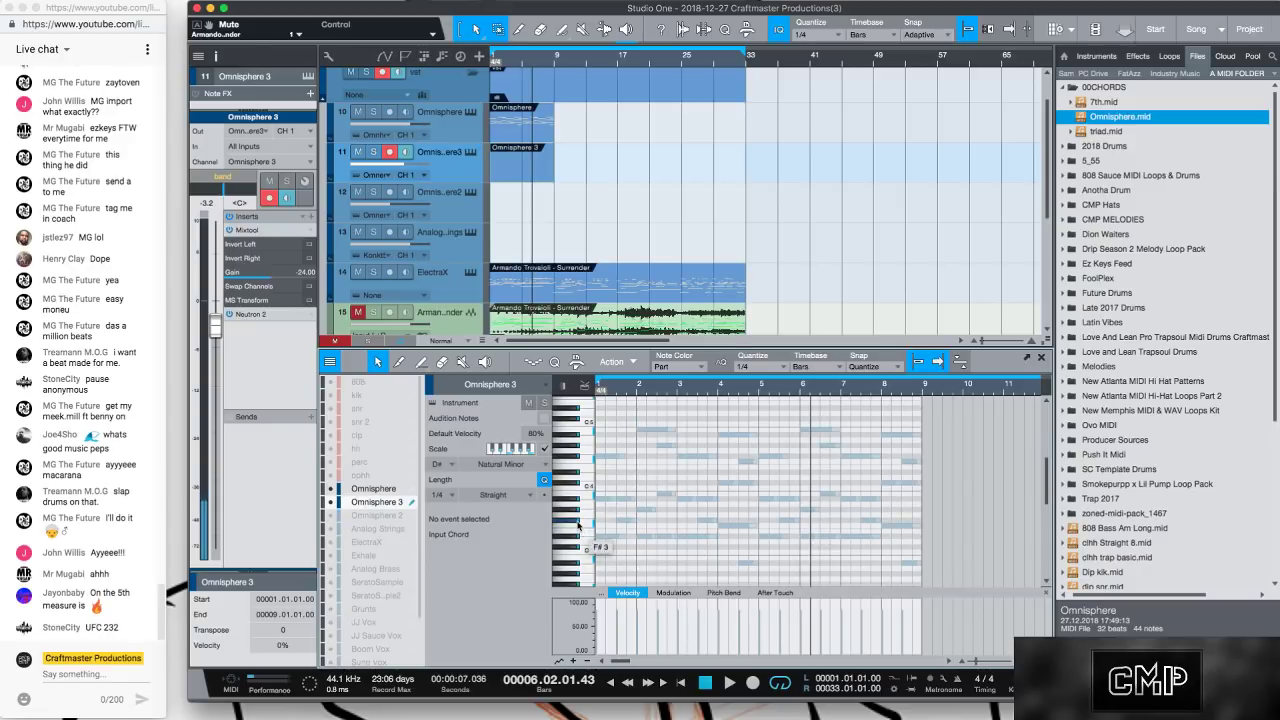
Audition more piano keys above F#3 and raise the Omnisphere 3 Mixtool gain to -13.92 dB.
click(572, 515)
click(572, 500)
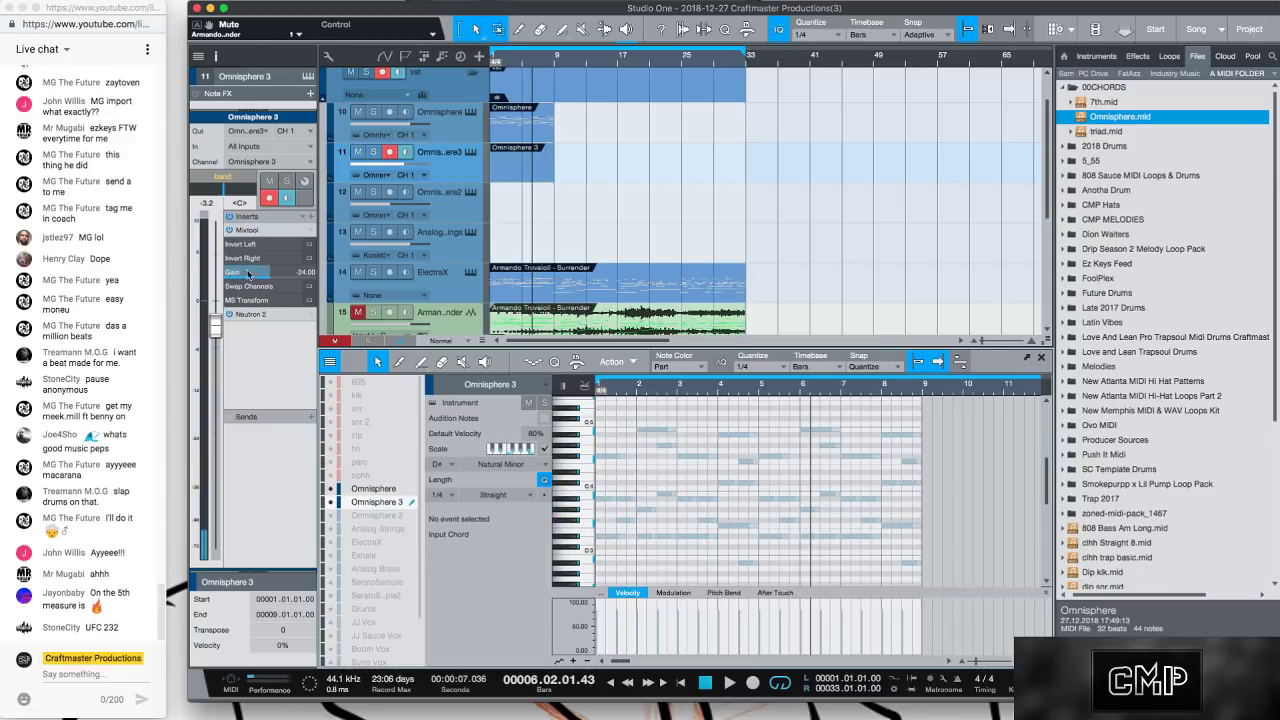
drag(248, 274, 271, 280)
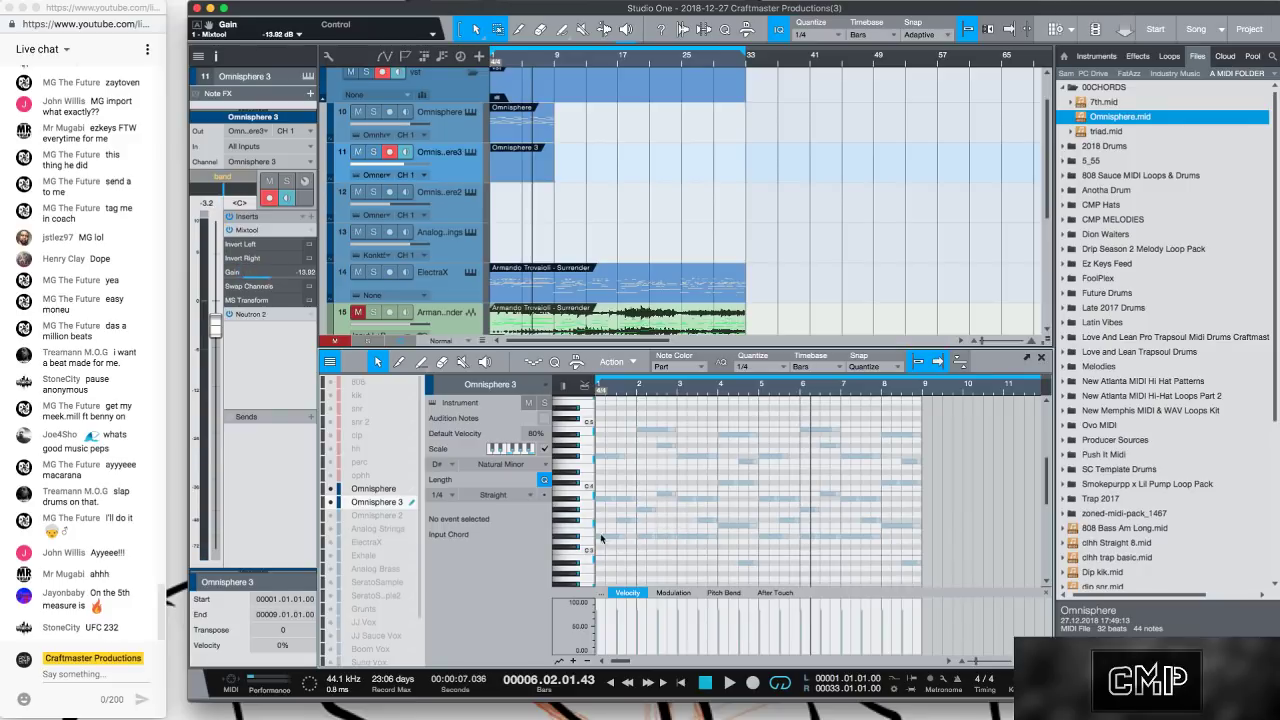
Add quarter notes to the Omnisphere 3 part: D#3 at bars 2 and 5, F3 at bar 4 and G#3 at bar 6.
click(640, 535)
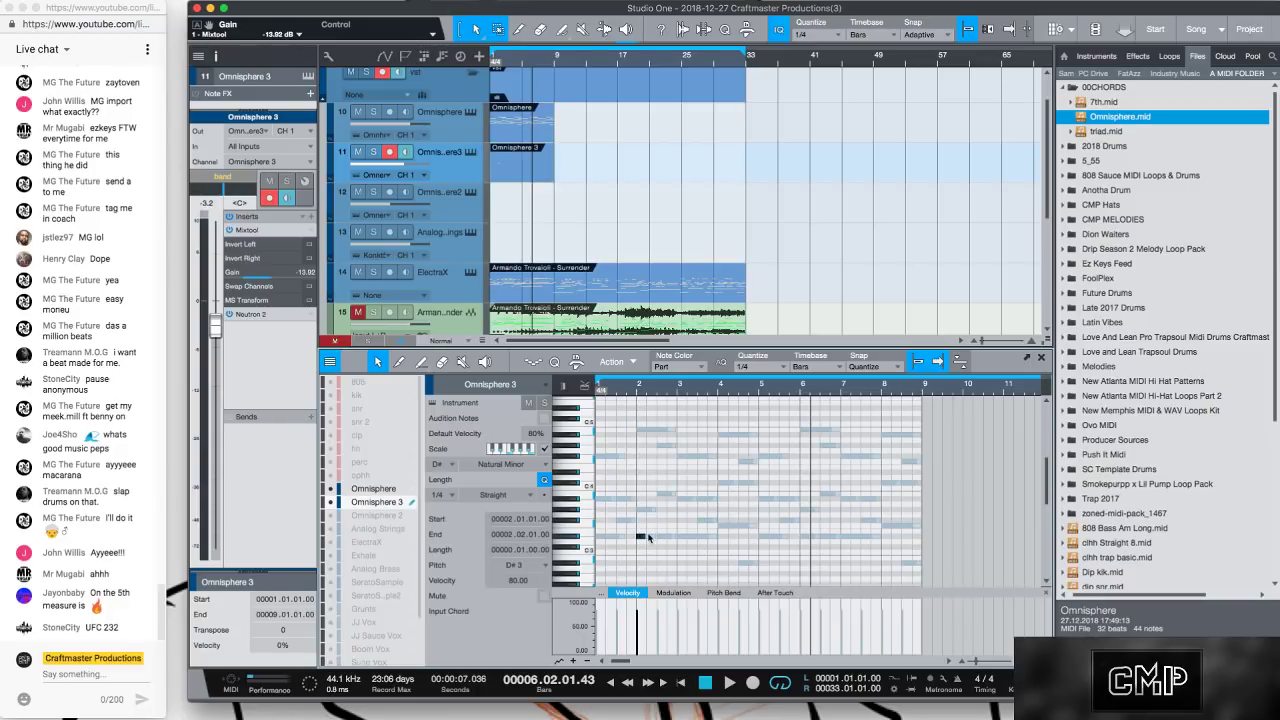
click(720, 521)
key(Down)
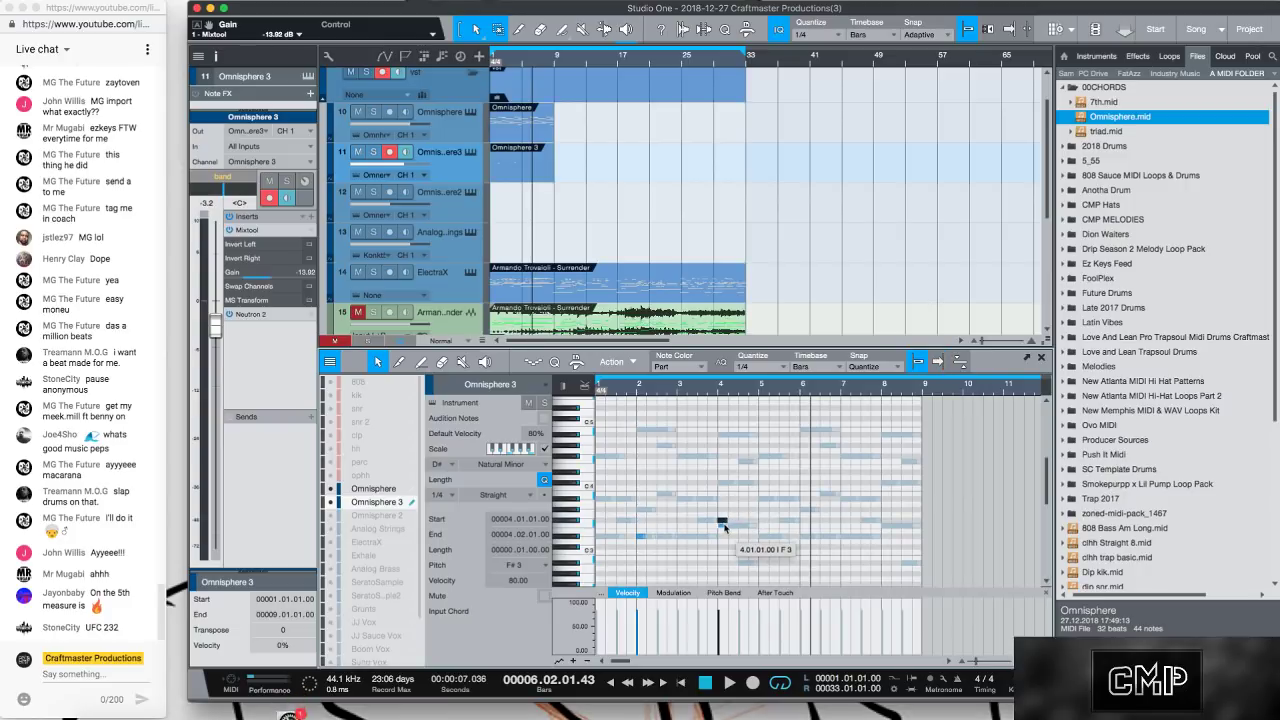
click(763, 536)
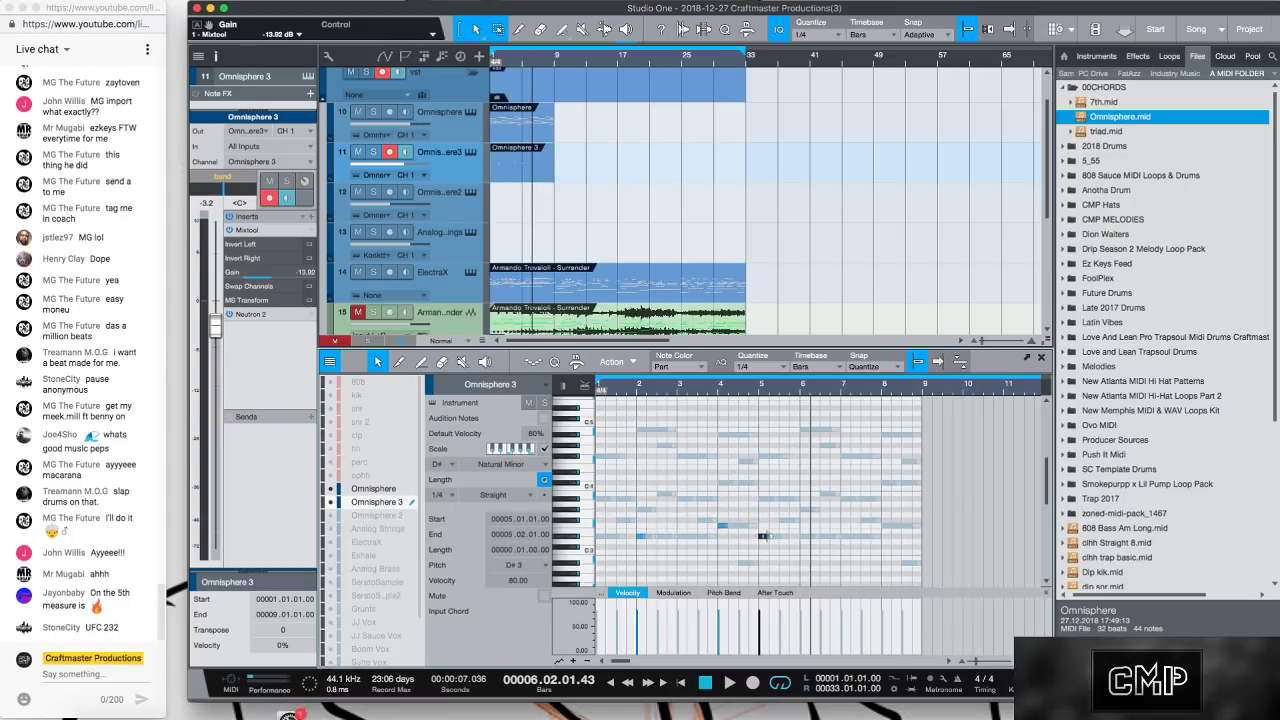
click(804, 510)
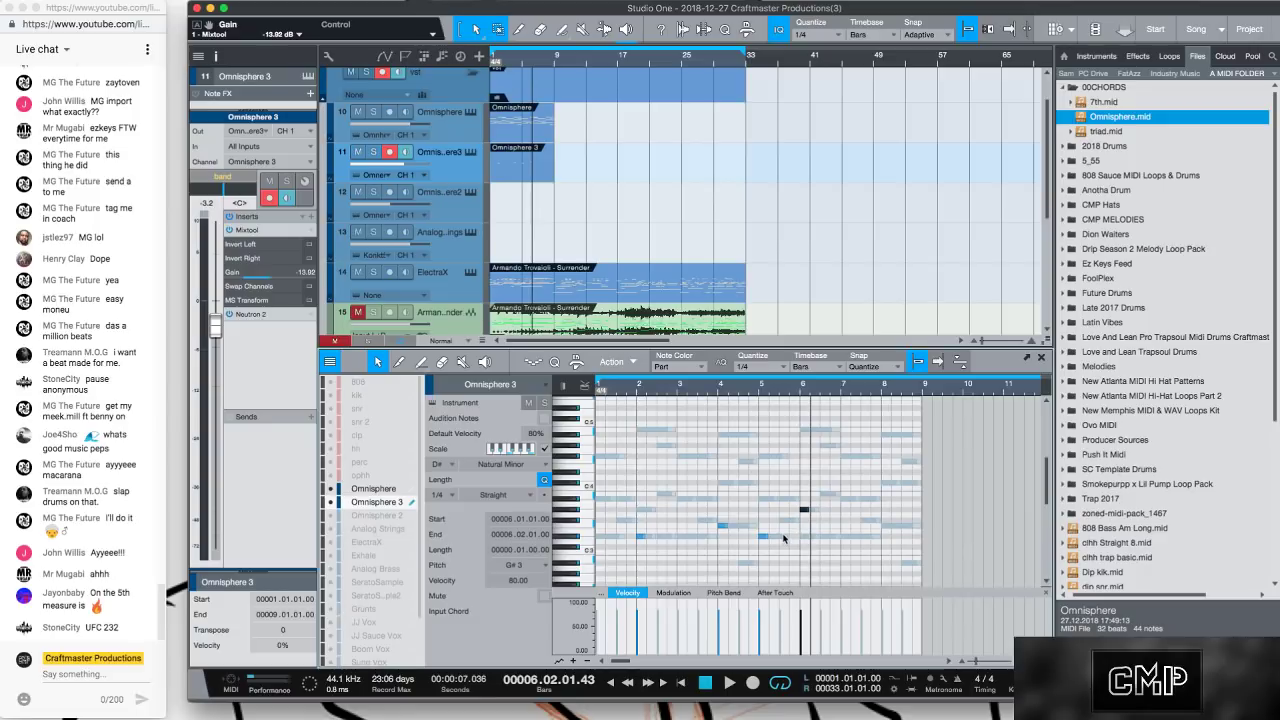
Play the part briefly, change the Omnisphere 3 patch to the guitar sound Dark Desert Guitar and close the instrument.
key(space)
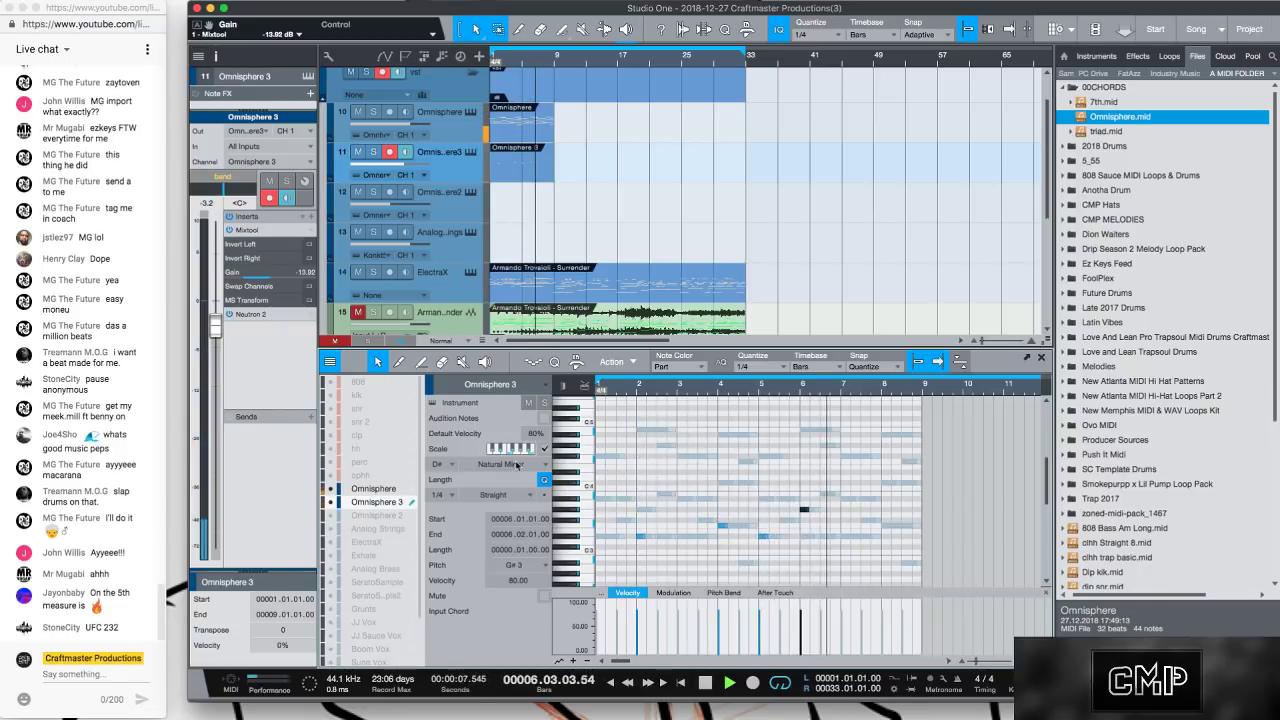
key(space)
click(471, 153)
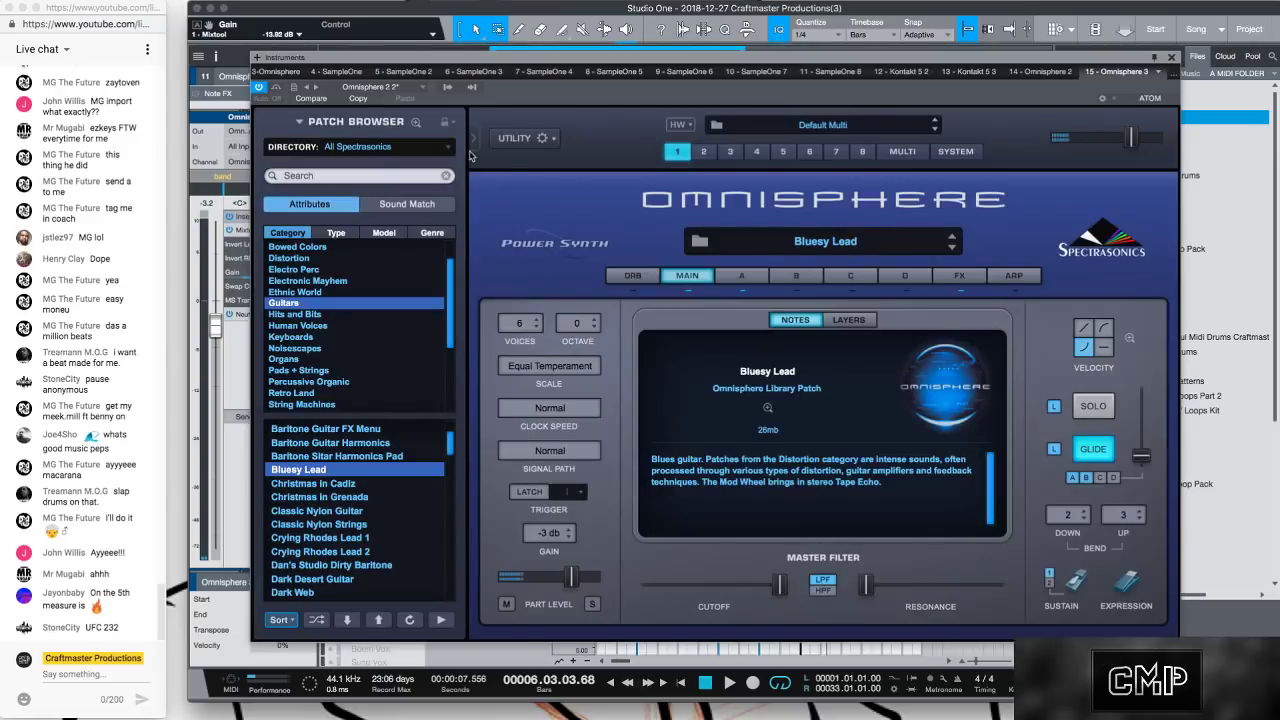
click(318, 579)
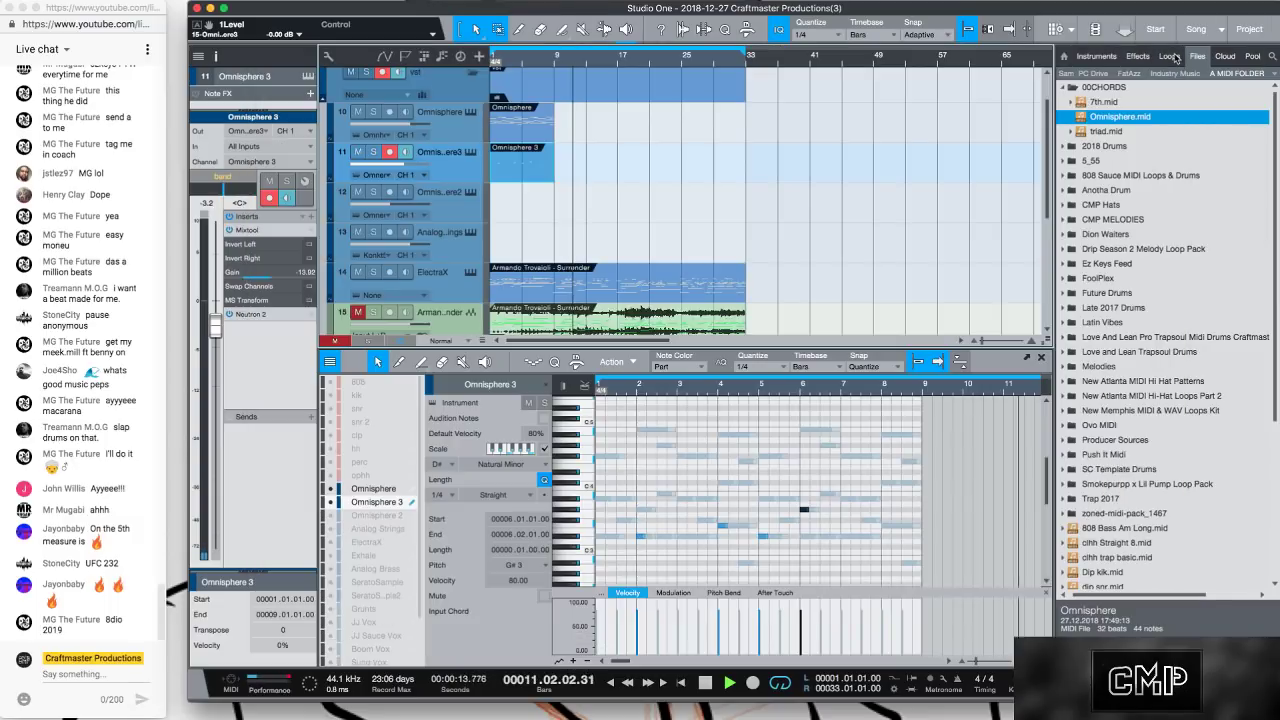
click(1171, 57)
Transpose the four Omnisphere 3 notes up two octaves, playing them back from the start between changes.
drag(839, 558, 626, 482)
key(shift+Up)
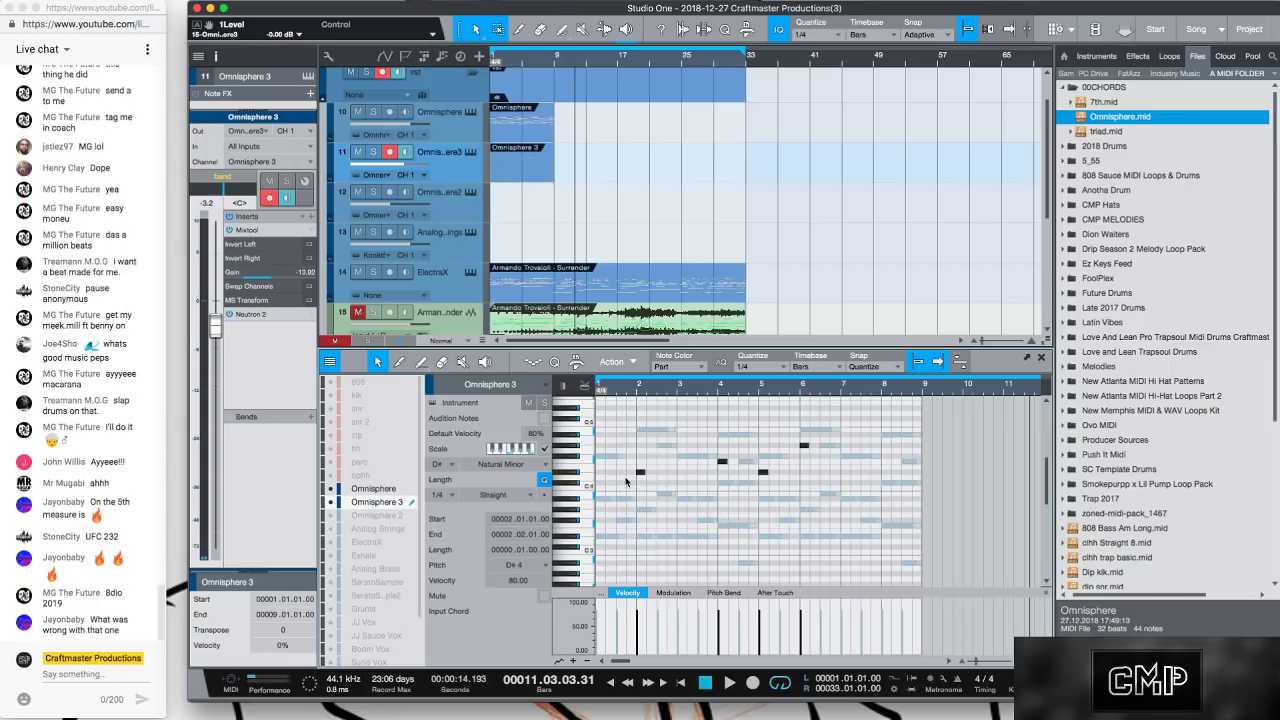
key(Home)
key(space)
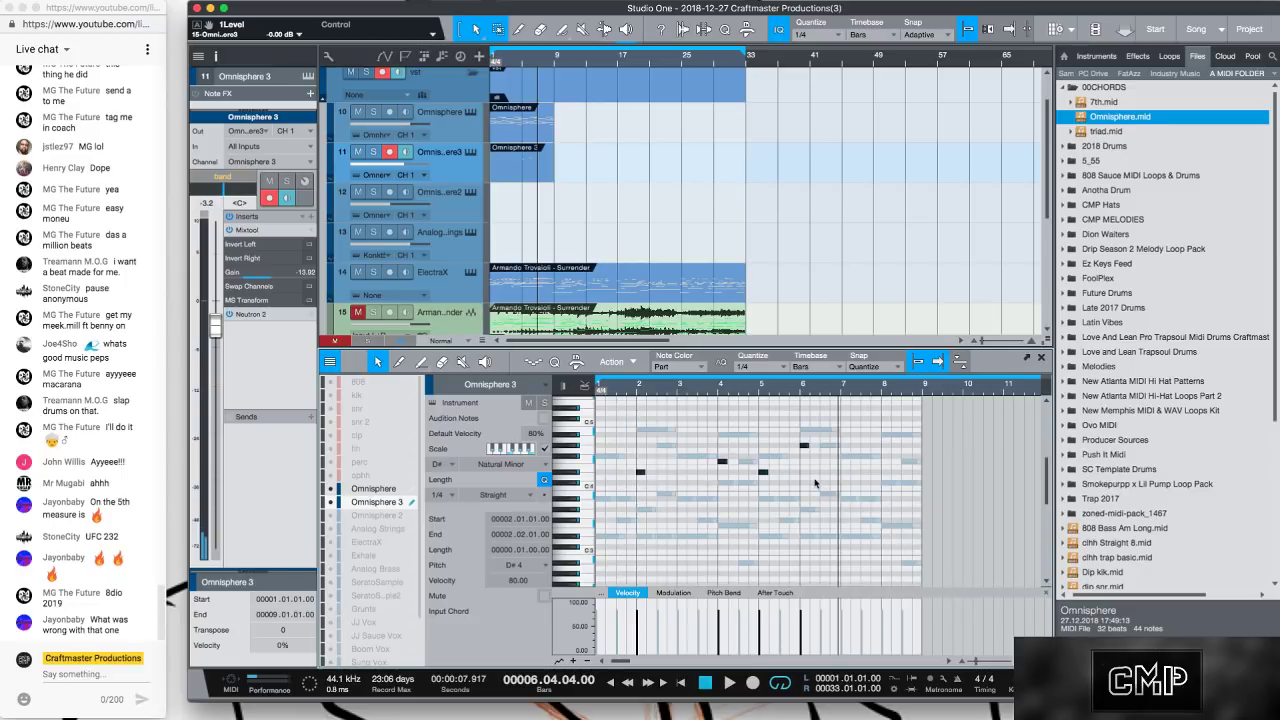
key(space)
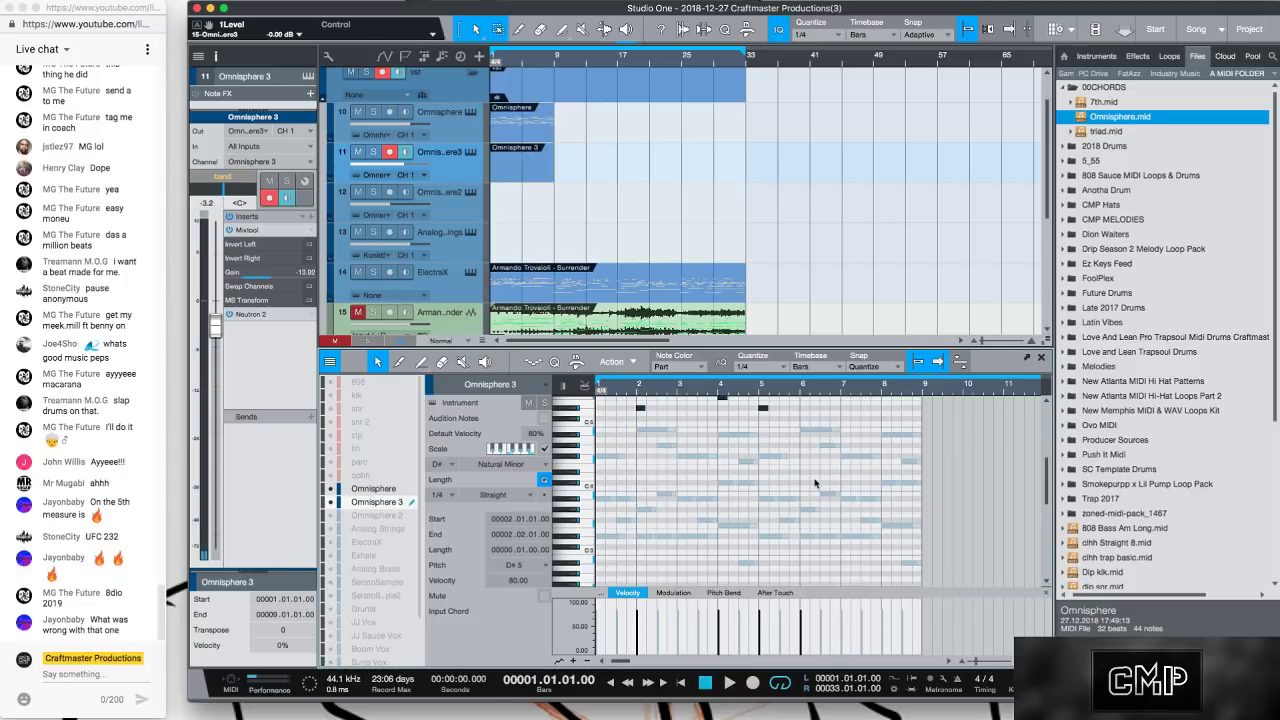
During playback, set the Omnisphere 3 Mixtool gain to -10.08 dB and its channel volume to -1.7 dB.
key(space)
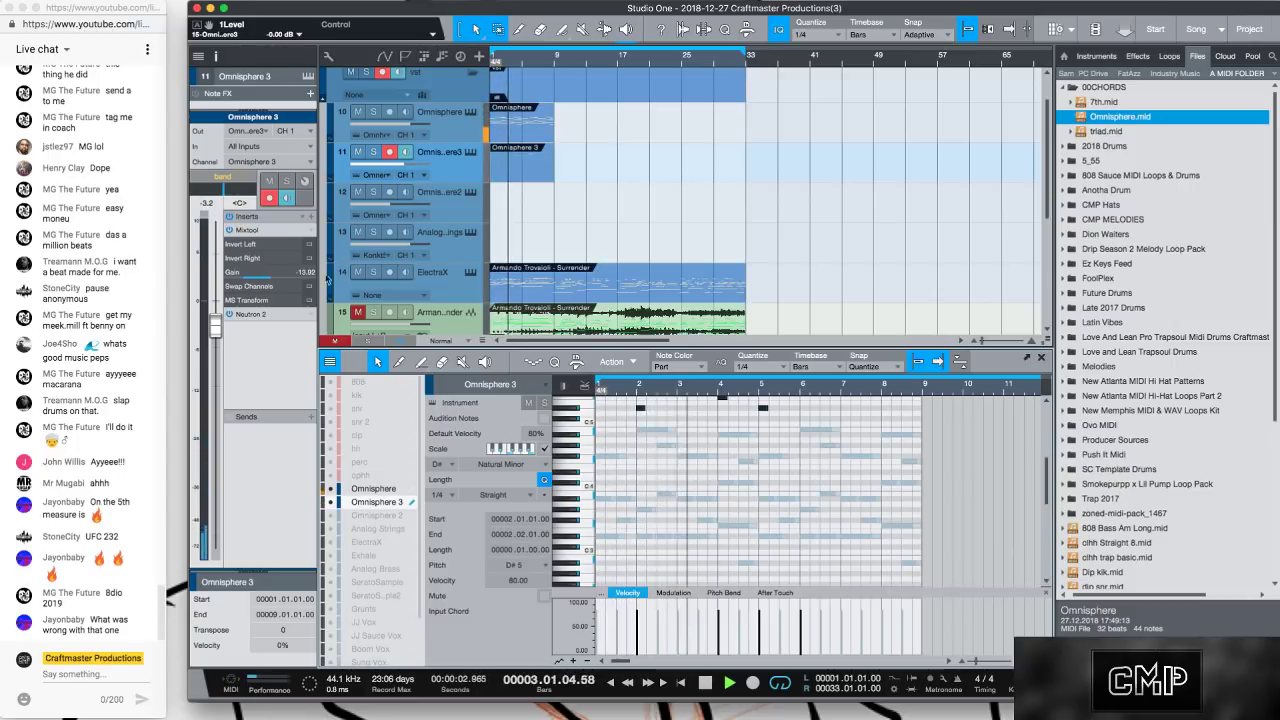
drag(260, 273, 277, 280)
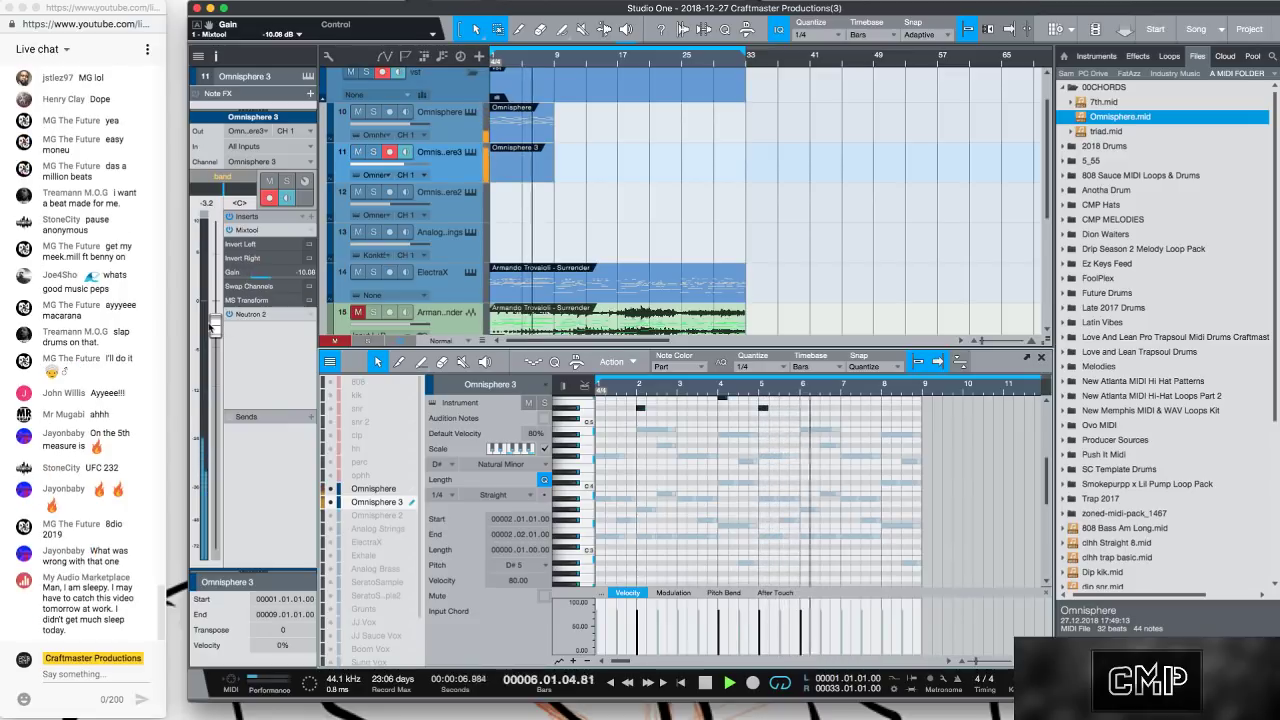
drag(214, 330, 214, 325)
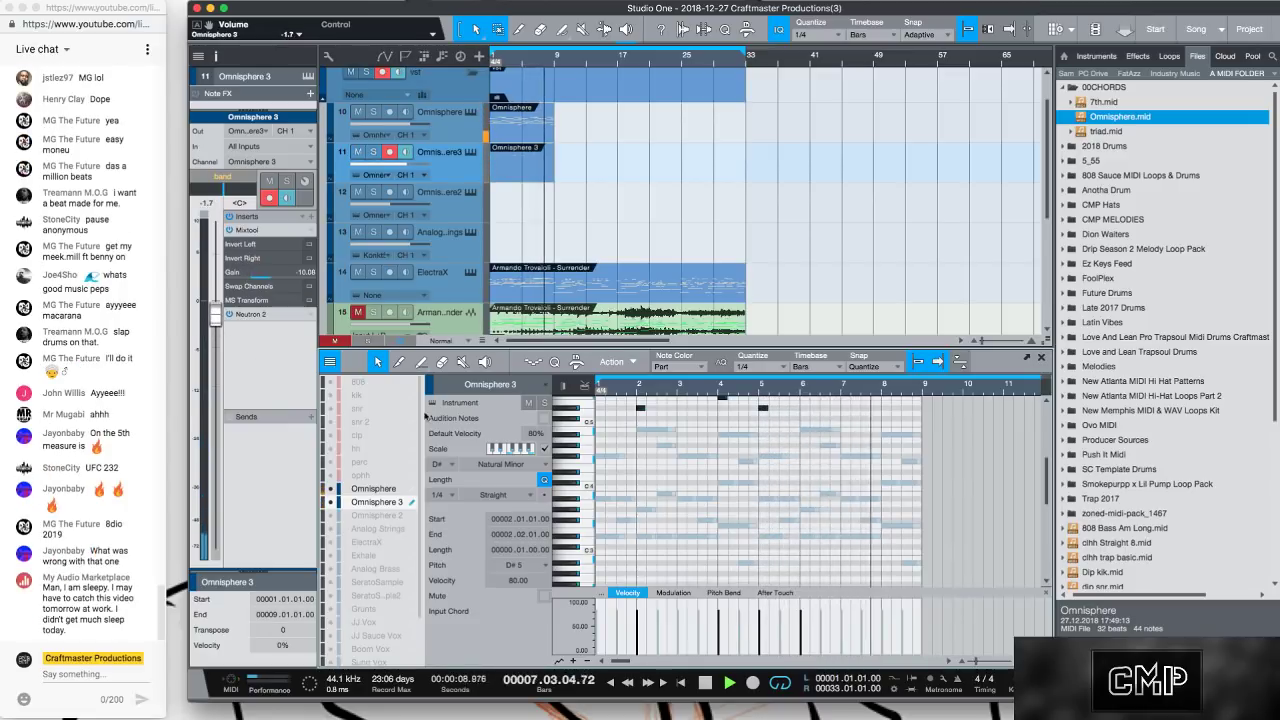
scroll(785, 500, up, 3)
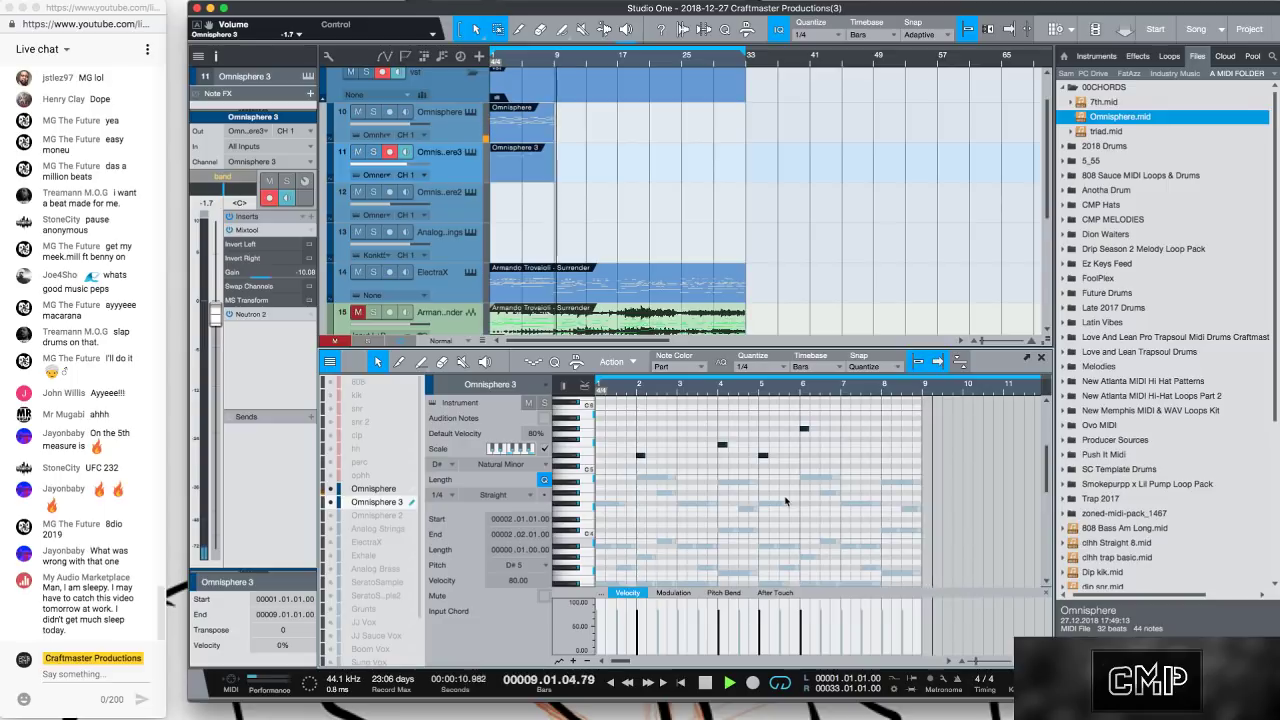
key(space)
key(space)
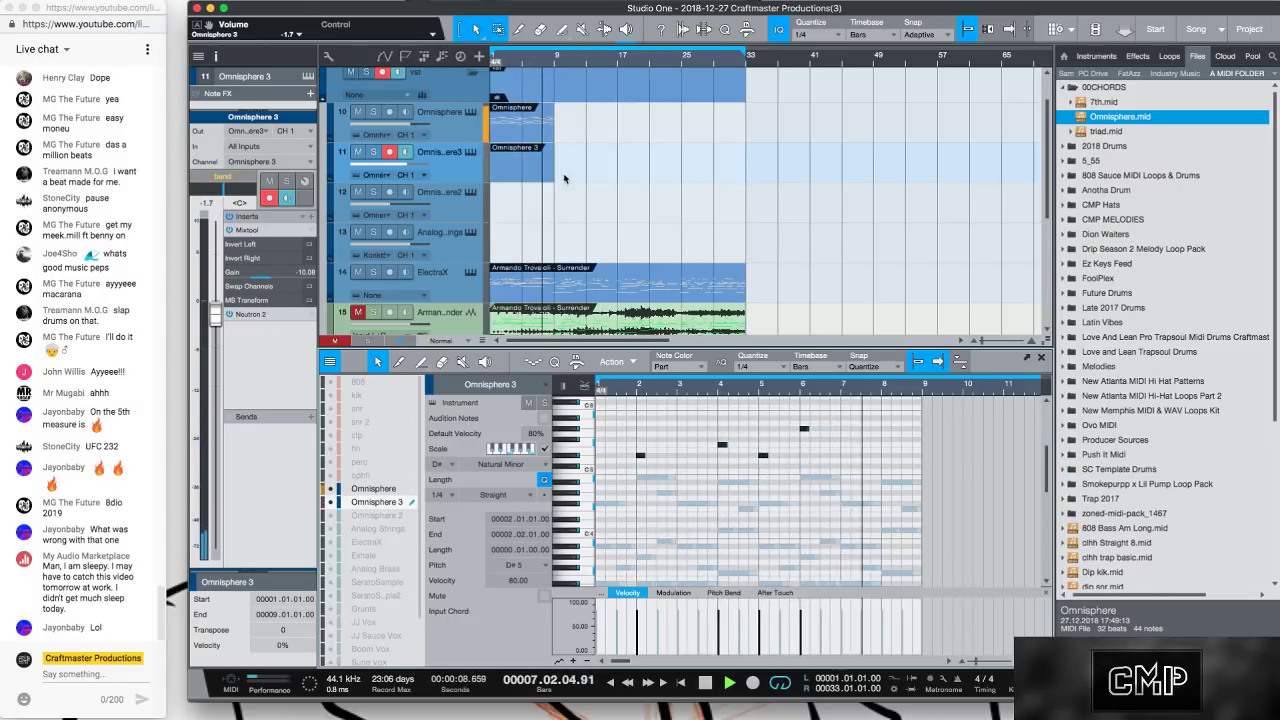
Stop playback and duplicate the Omnisphere and Omnisphere 3 clips together so the copies fill bars 9 to 17.
key(space)
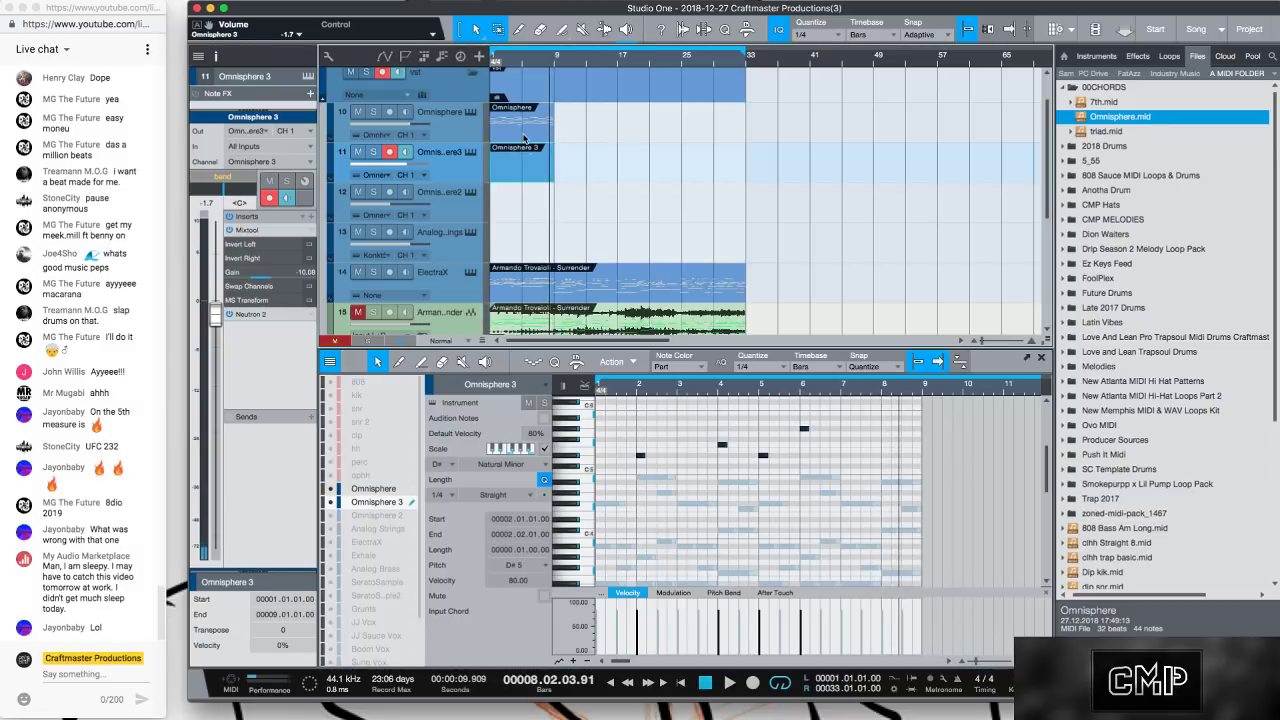
click(522, 131)
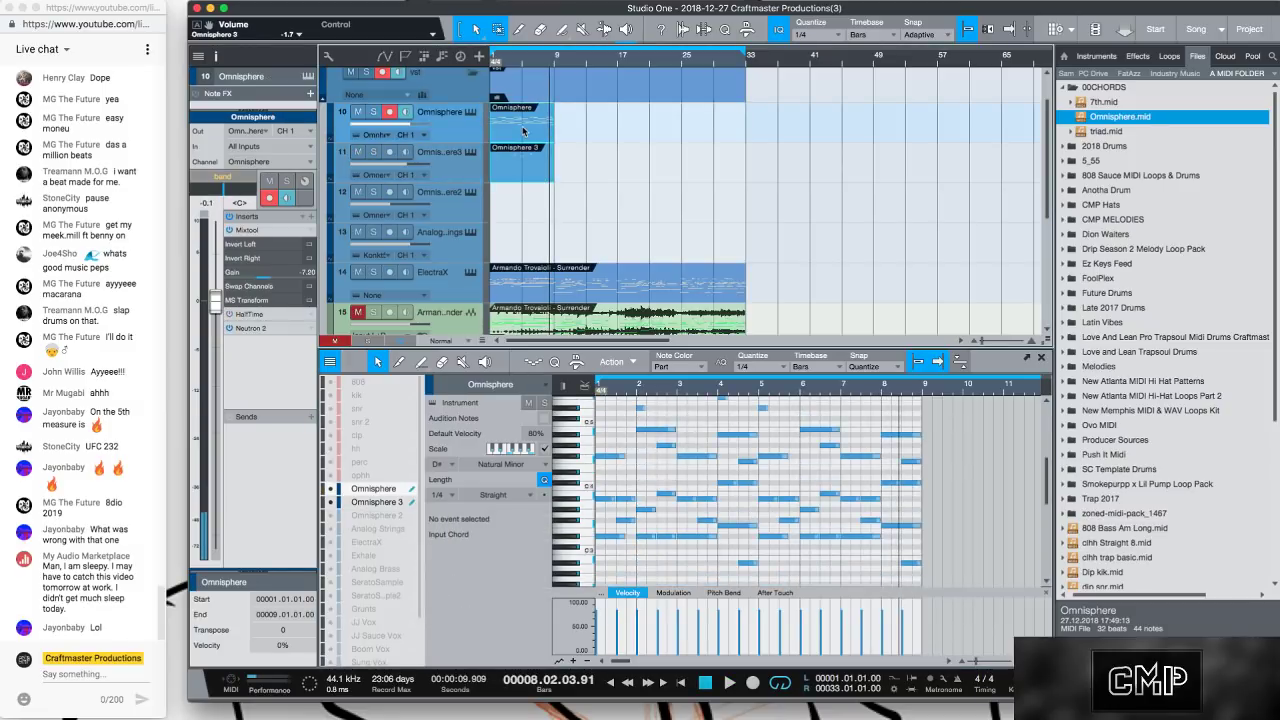
key(d)
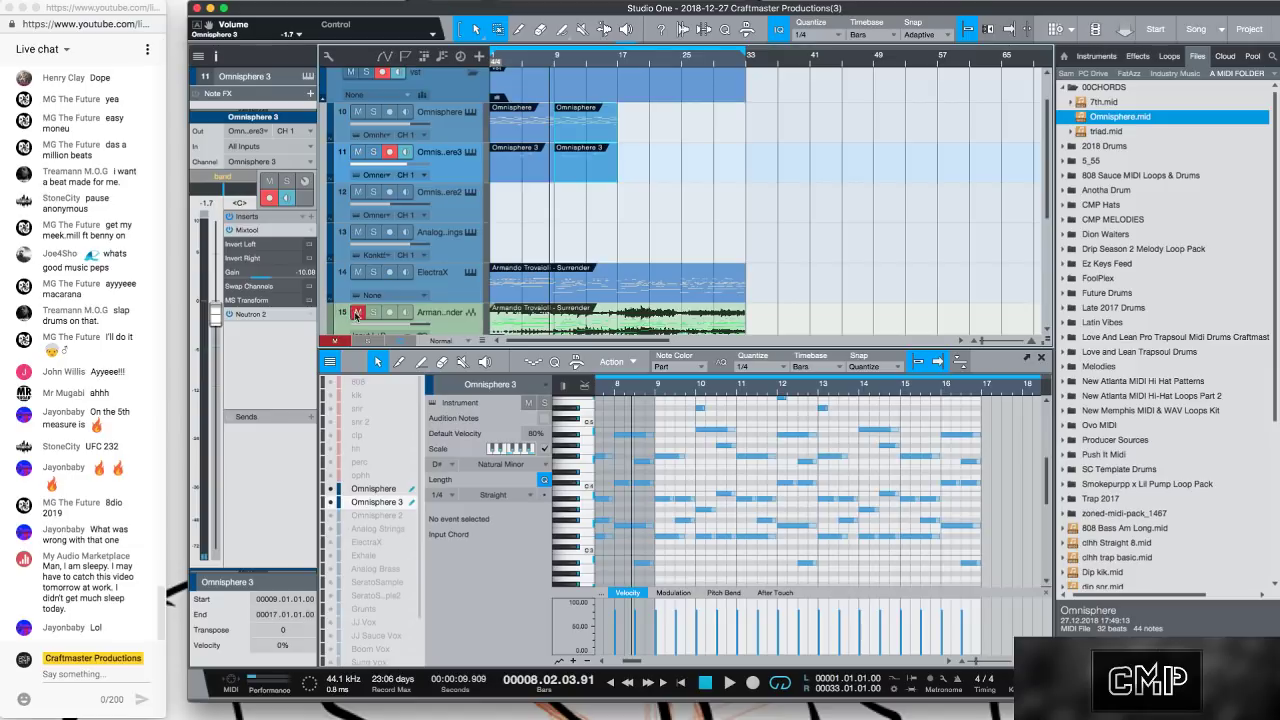
Listen to the Surrender sample in solo from bar 1 and repeatedly from bar 9, then return it to muted.
click(357, 313)
key(Return)
key(space)
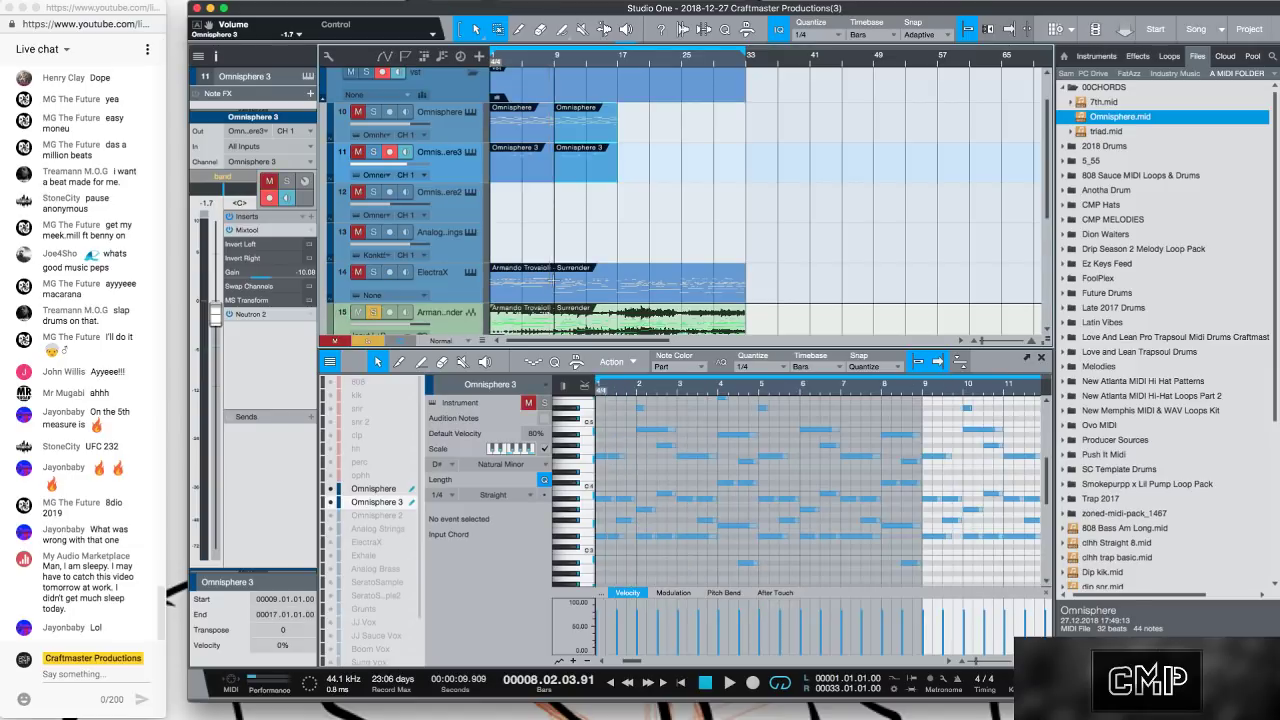
click(553, 66)
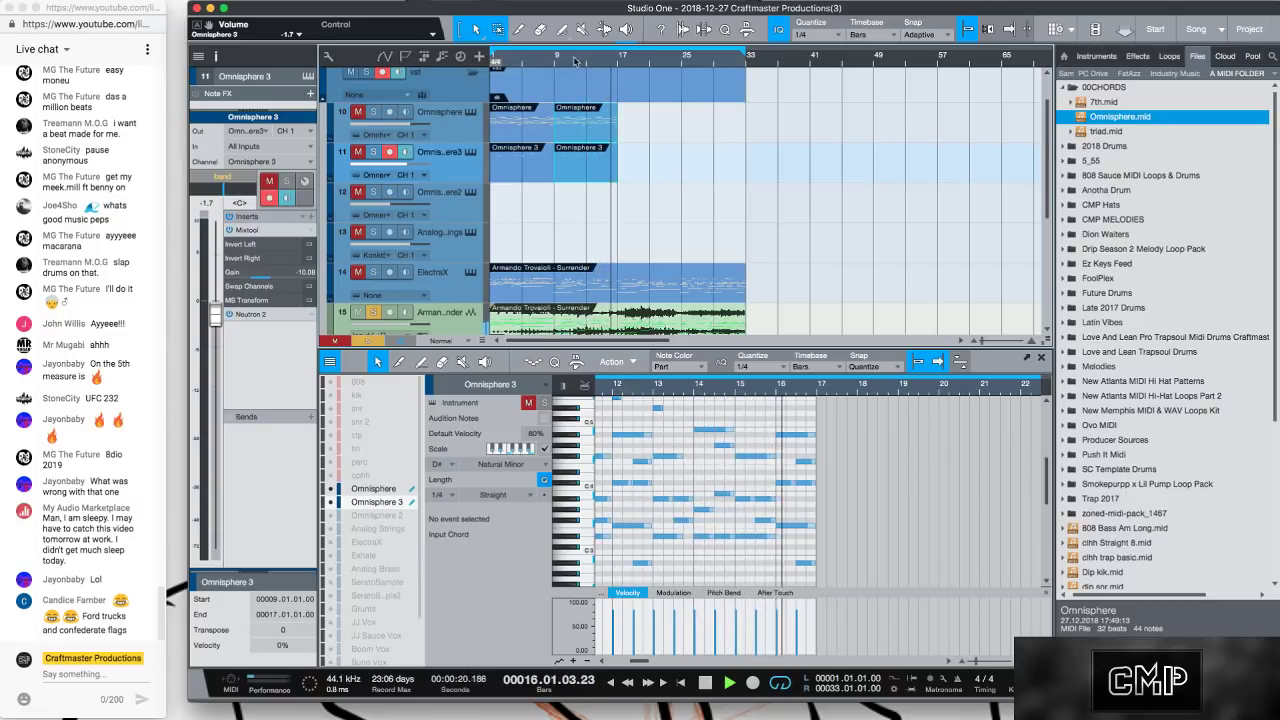
click(556, 62)
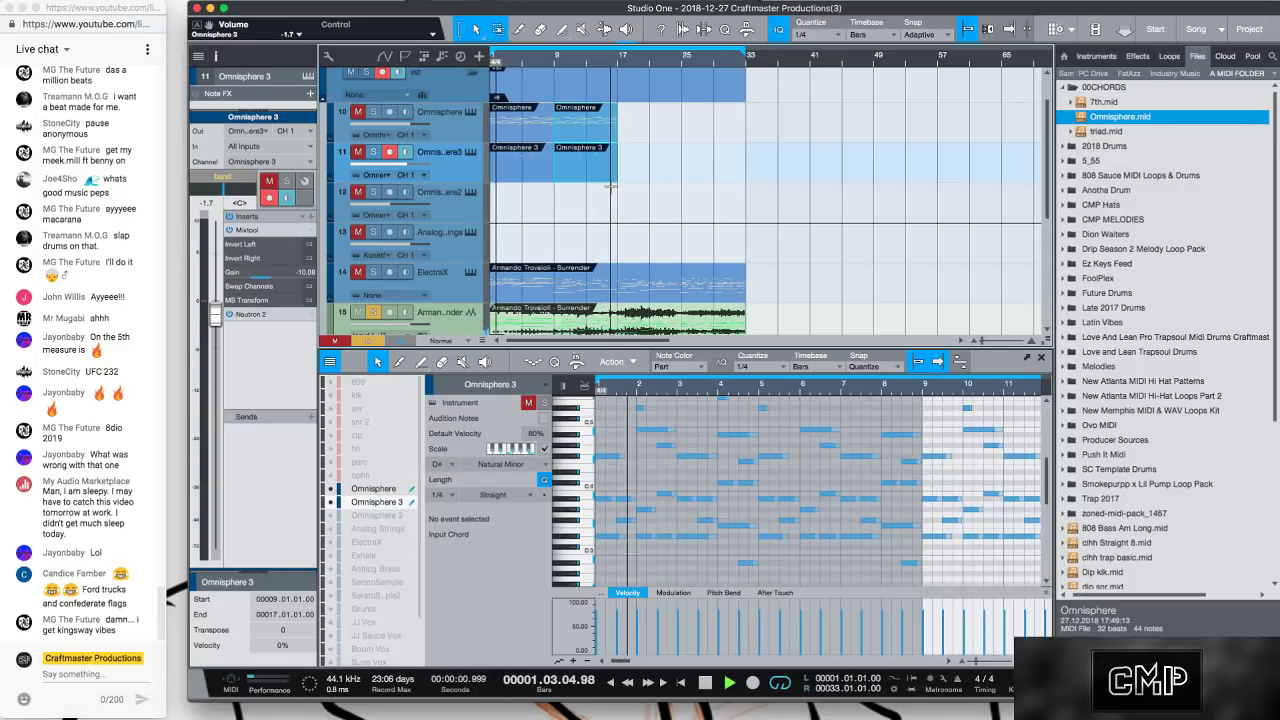
click(561, 64)
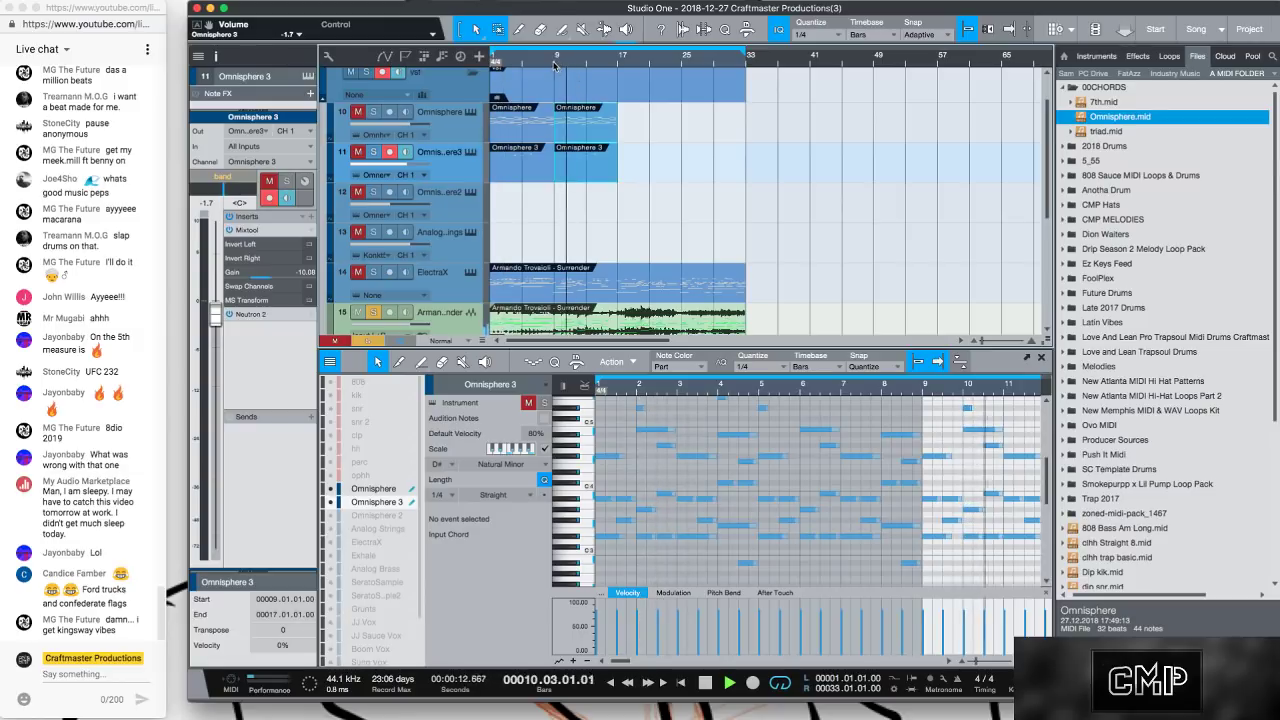
click(555, 66)
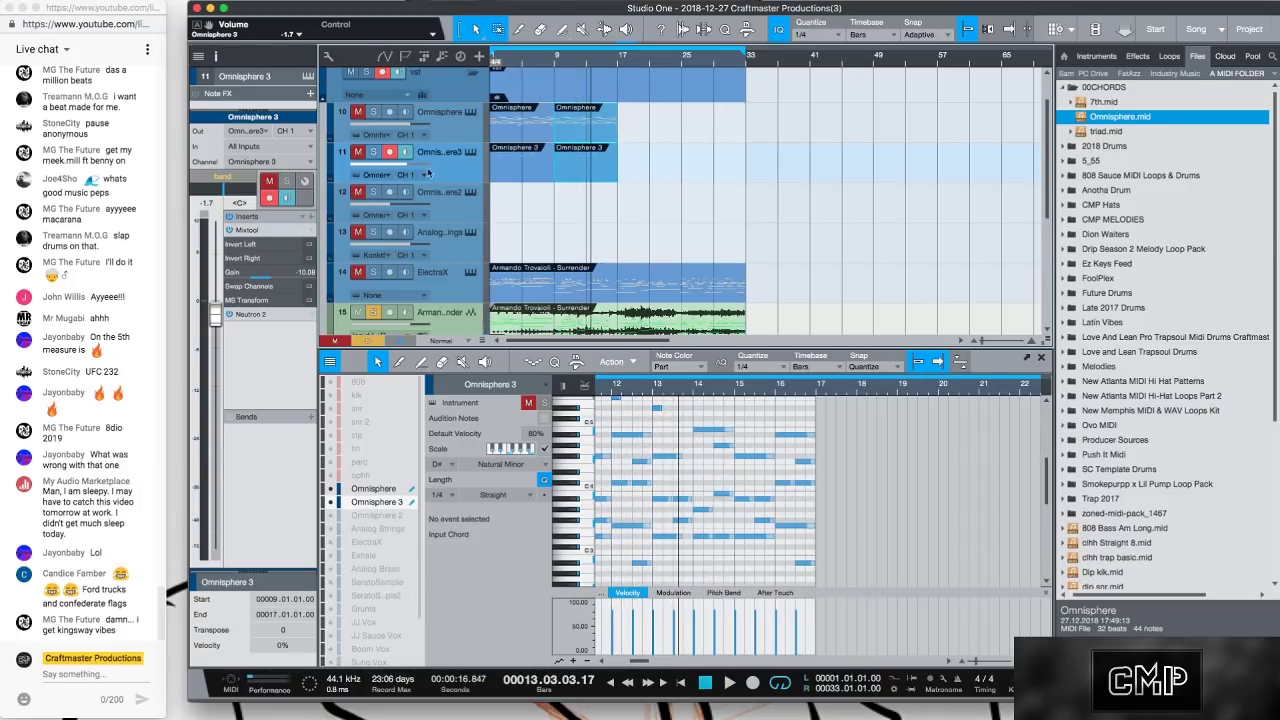
click(358, 311)
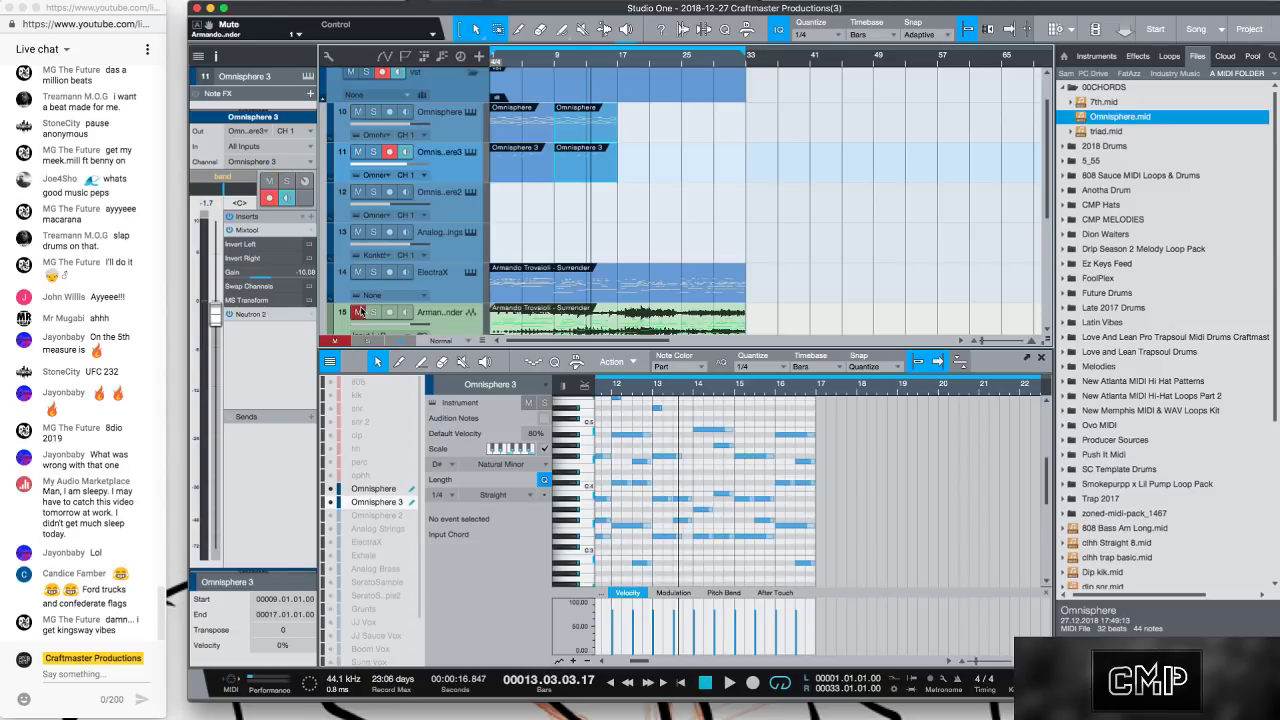
Play the duplicated Omnisphere parts from bar 9 with both eight-bar sections in view in the piano roll.
click(558, 63)
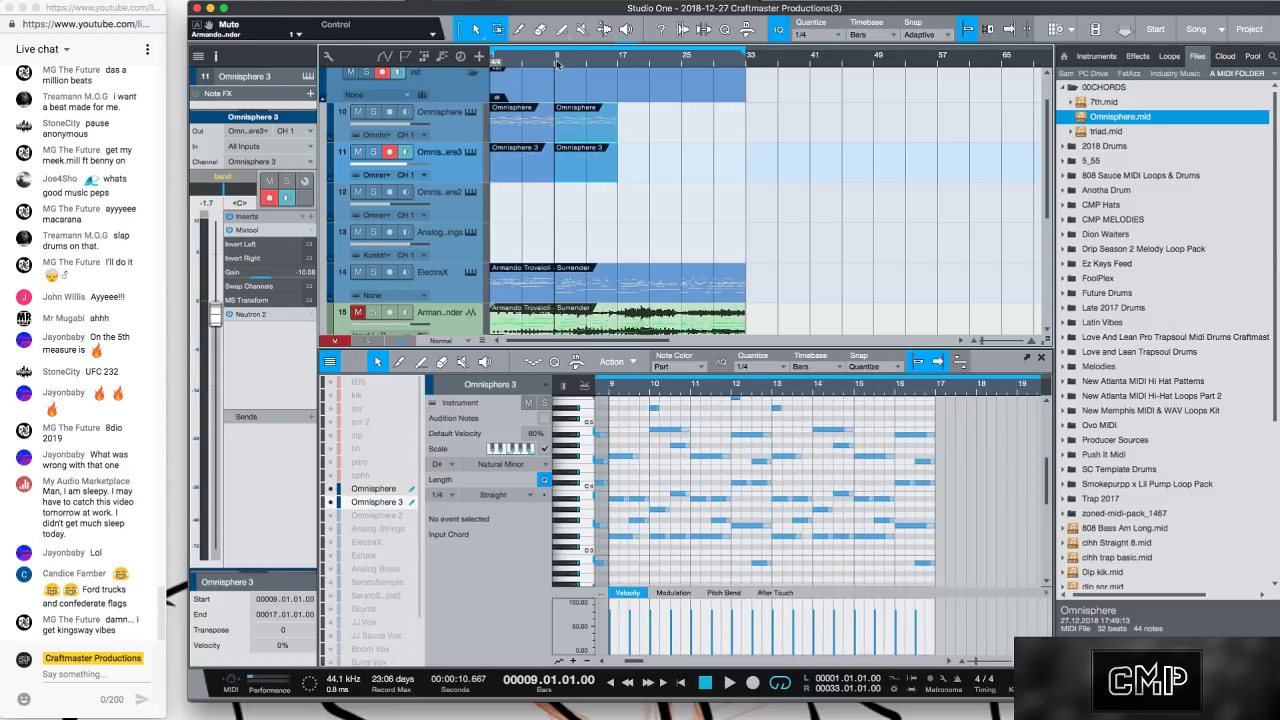
key(space)
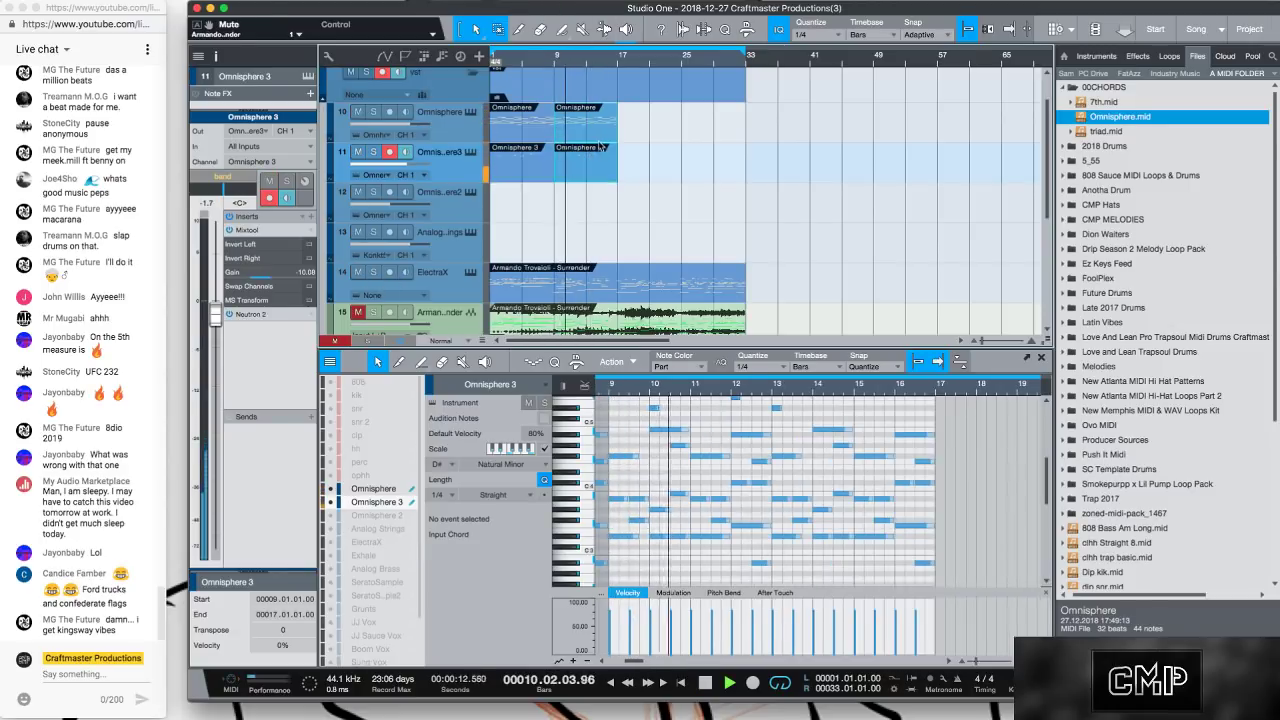
key(w)
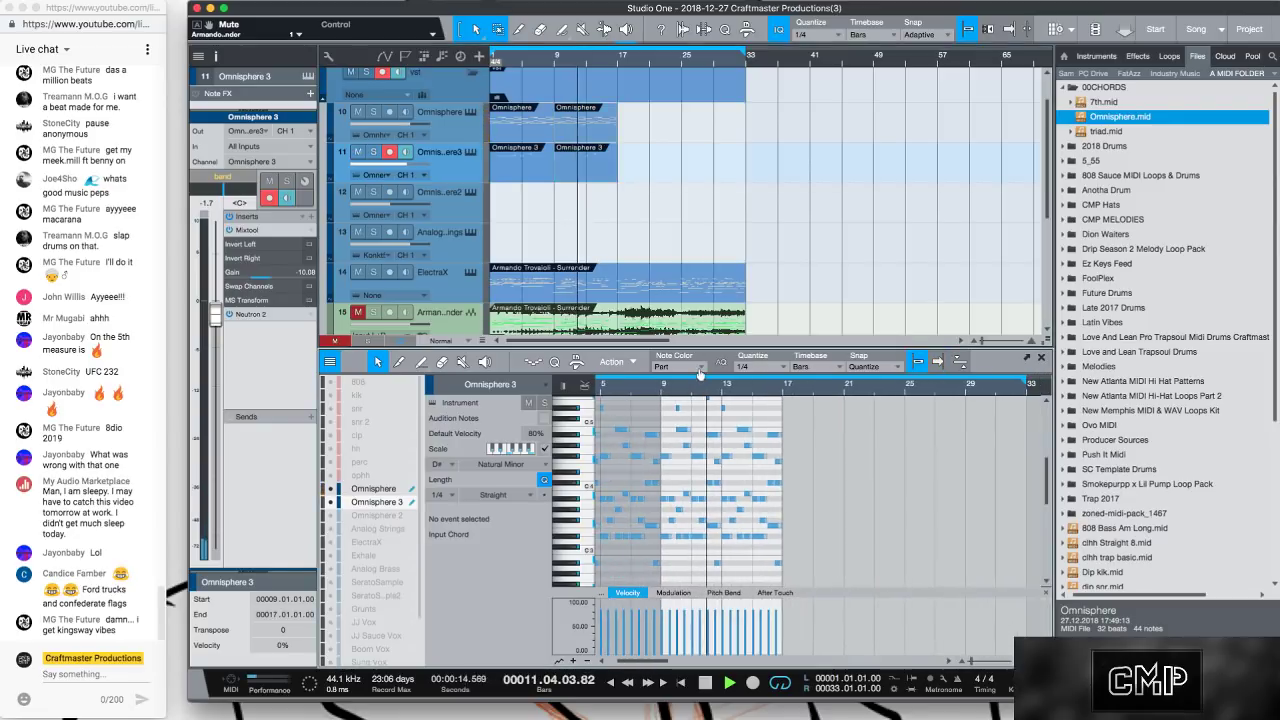
key(alt+w)
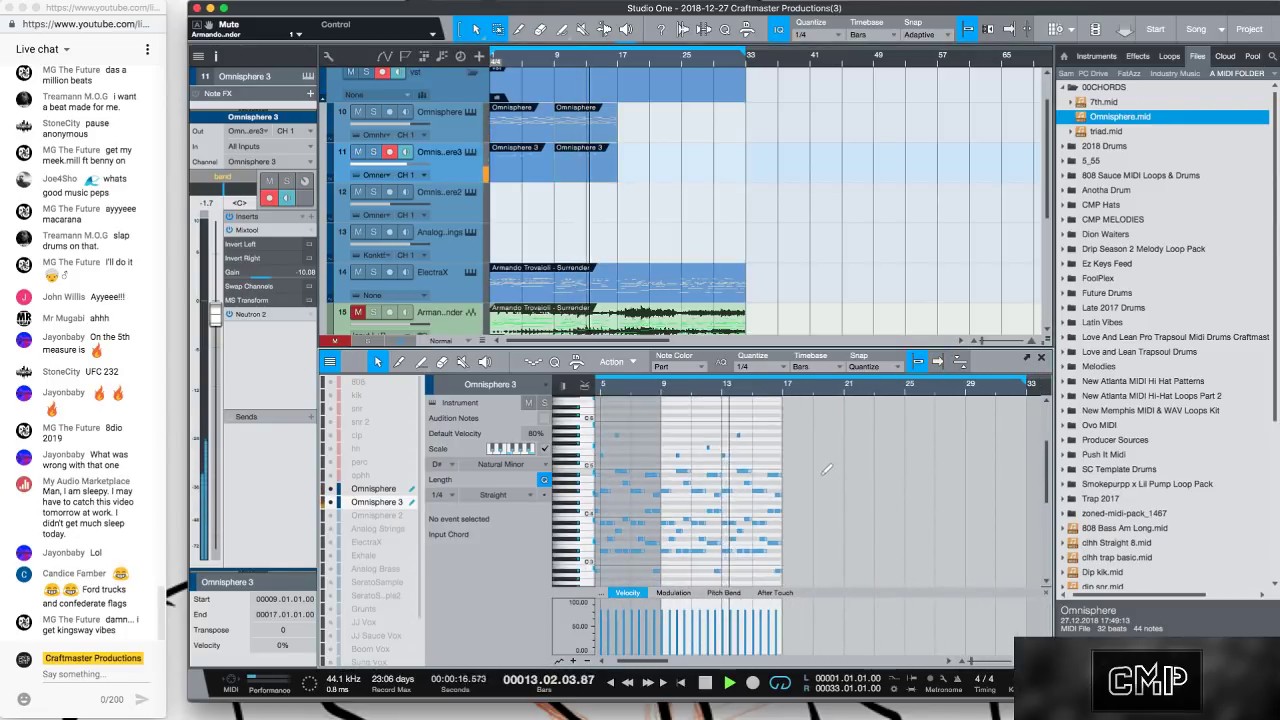
Exclude Omnisphere 3 from editing, transpose the Omnisphere chords in bars 9 to 17 down one octave and play them back.
click(577, 131)
key(space)
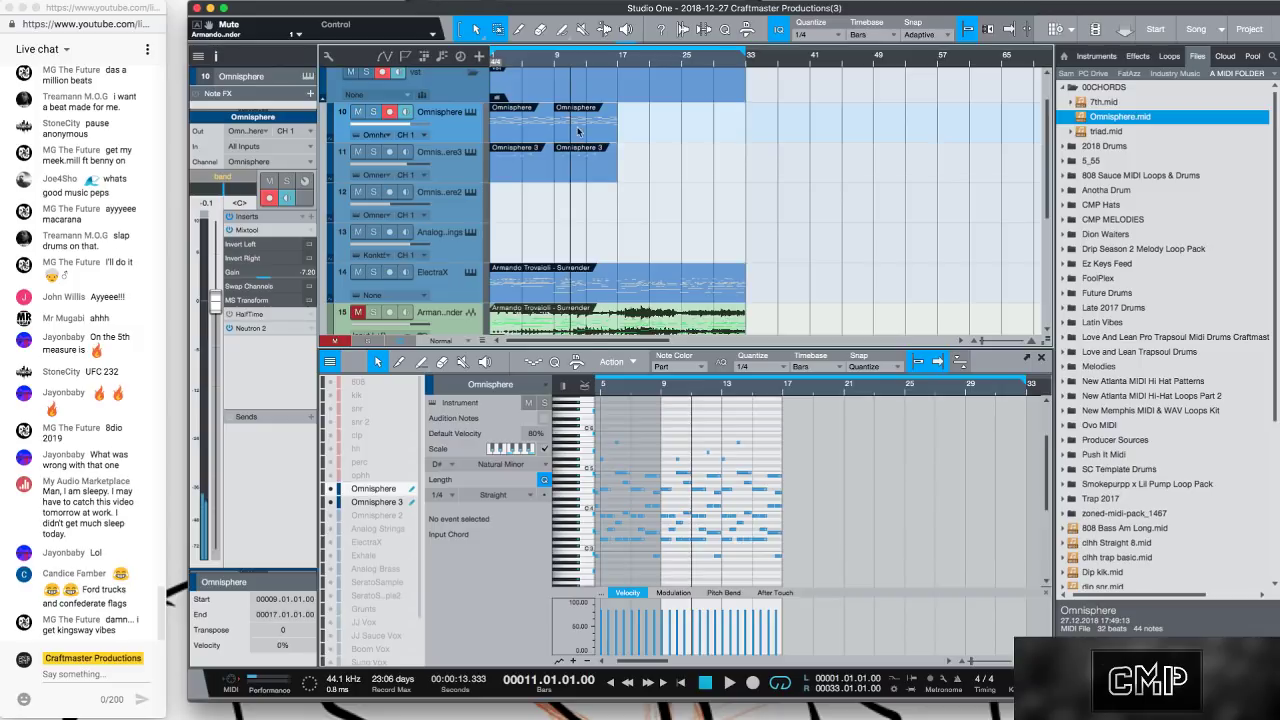
key(space)
key(space)
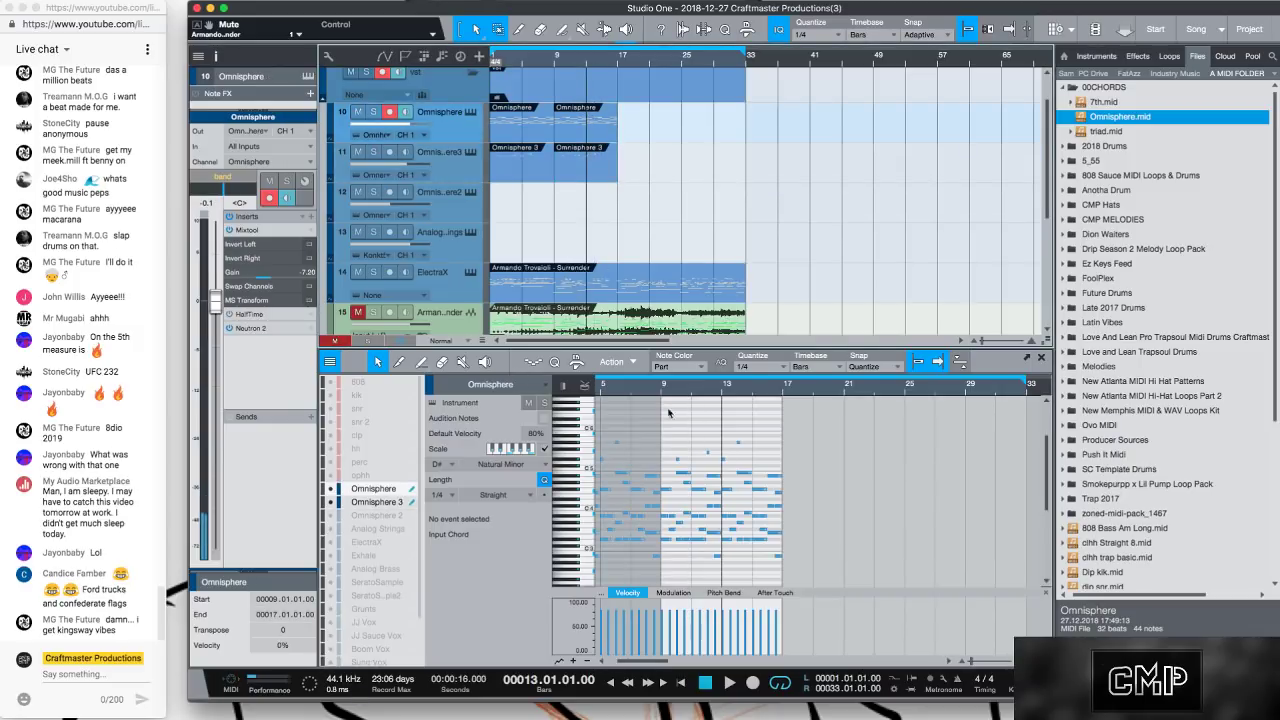
click(412, 504)
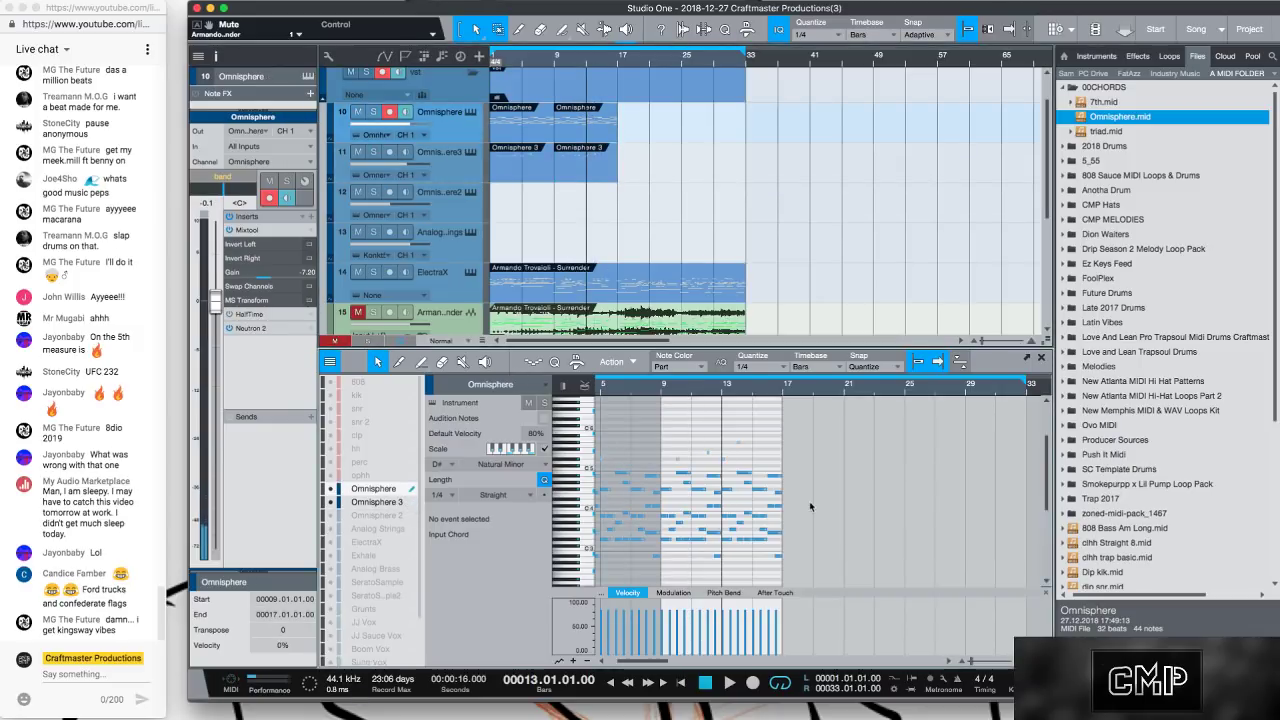
scroll(800, 530, down, 1)
drag(765, 533, 663, 440)
key(shift+Down)
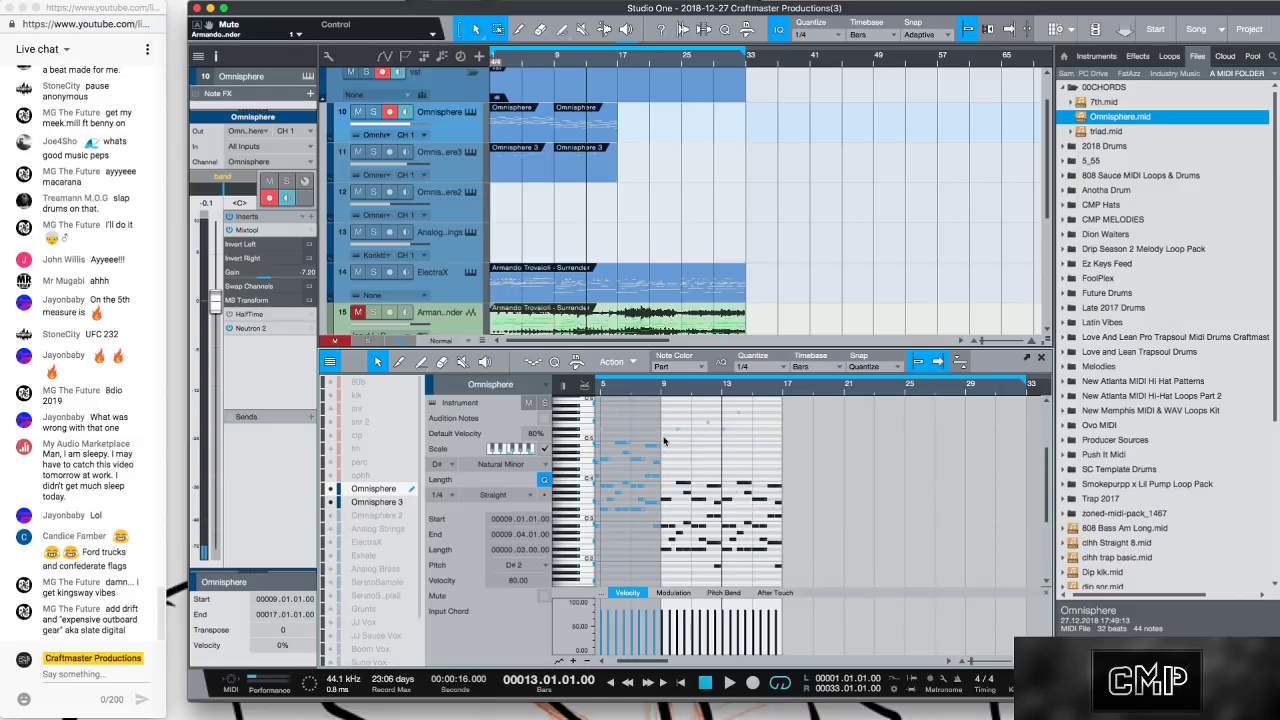
click(540, 63)
key(space)
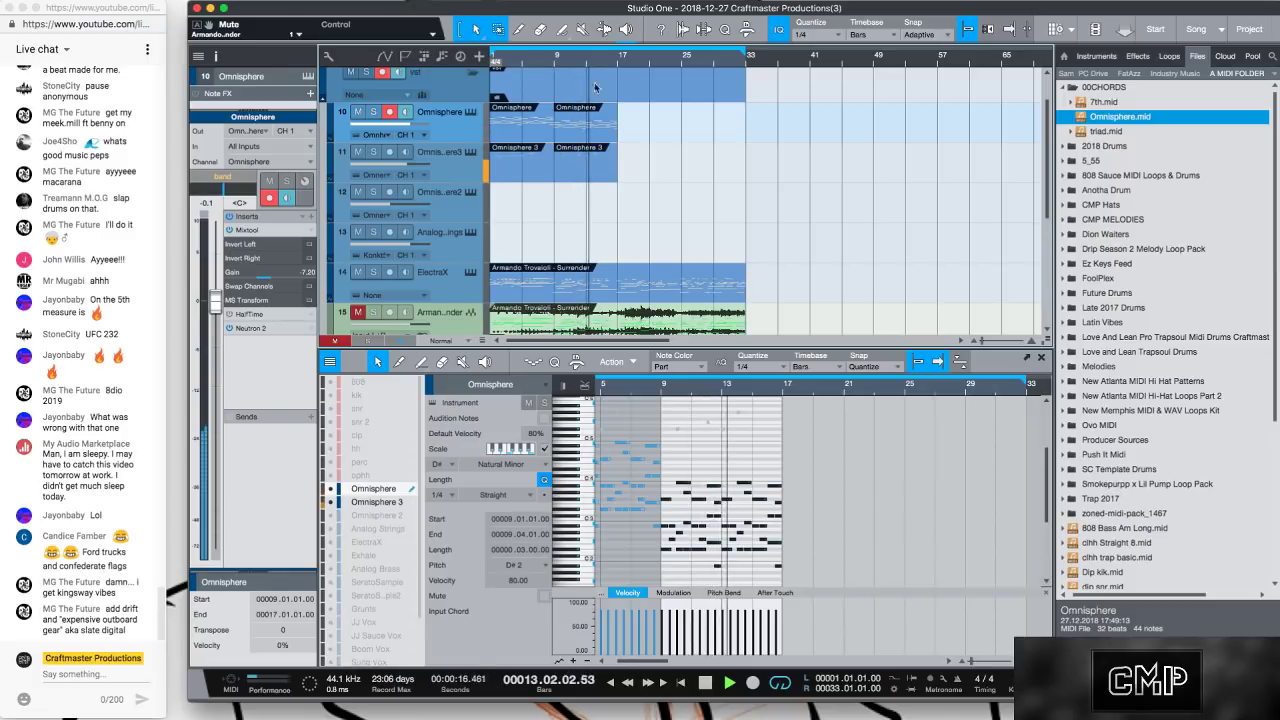
Stop playback, create an empty Omnisphere 2 clip and trim it to bars 9 to 17.
key(space)
double_click(554, 212)
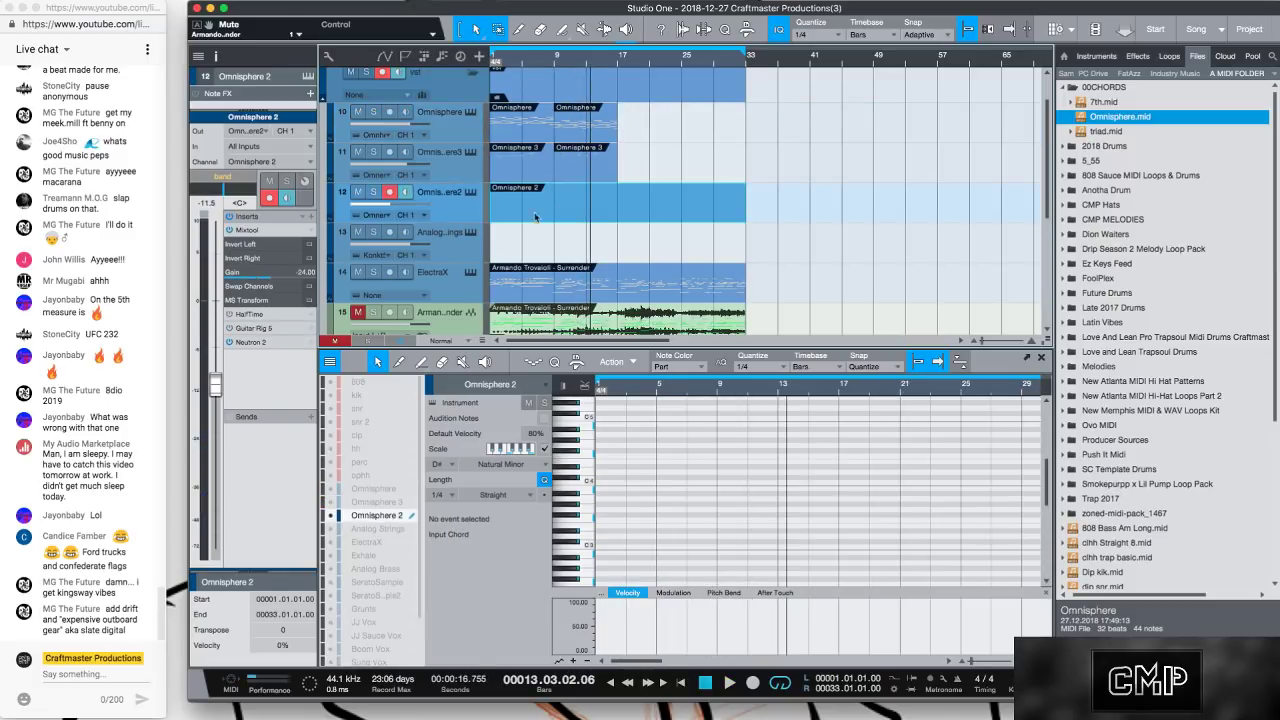
drag(487, 209, 554, 212)
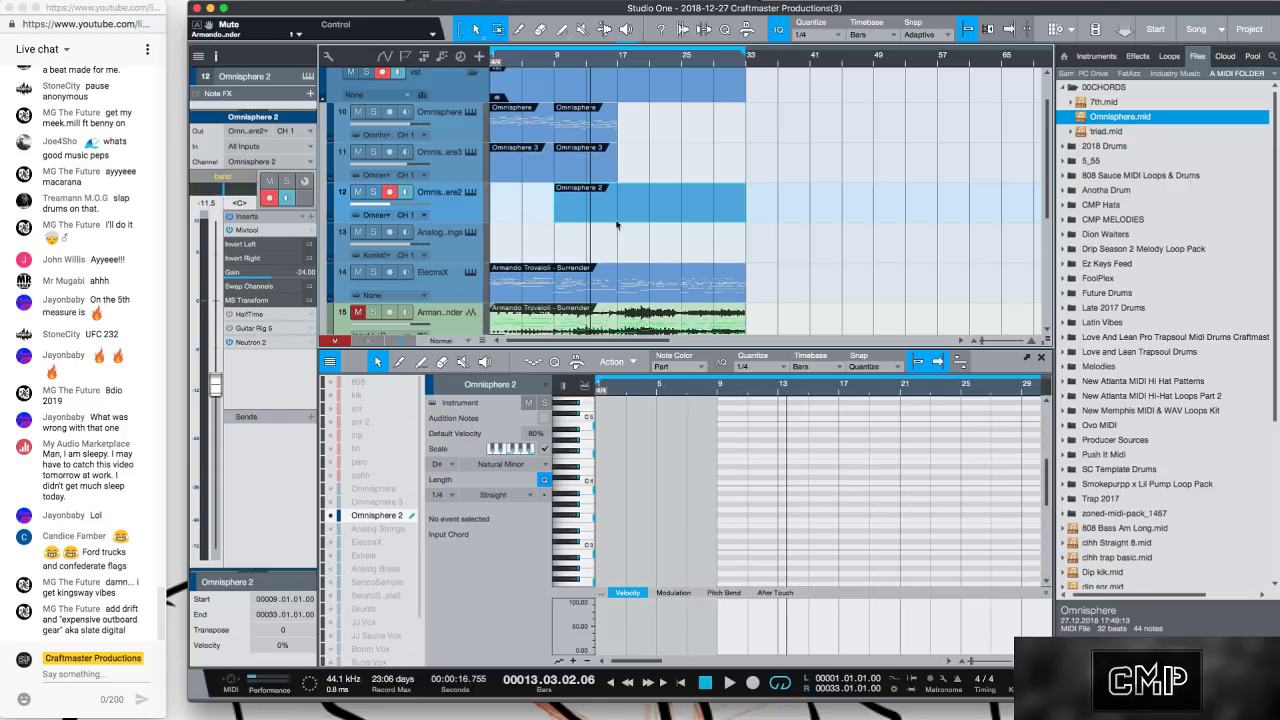
drag(756, 217, 617, 212)
click(553, 62)
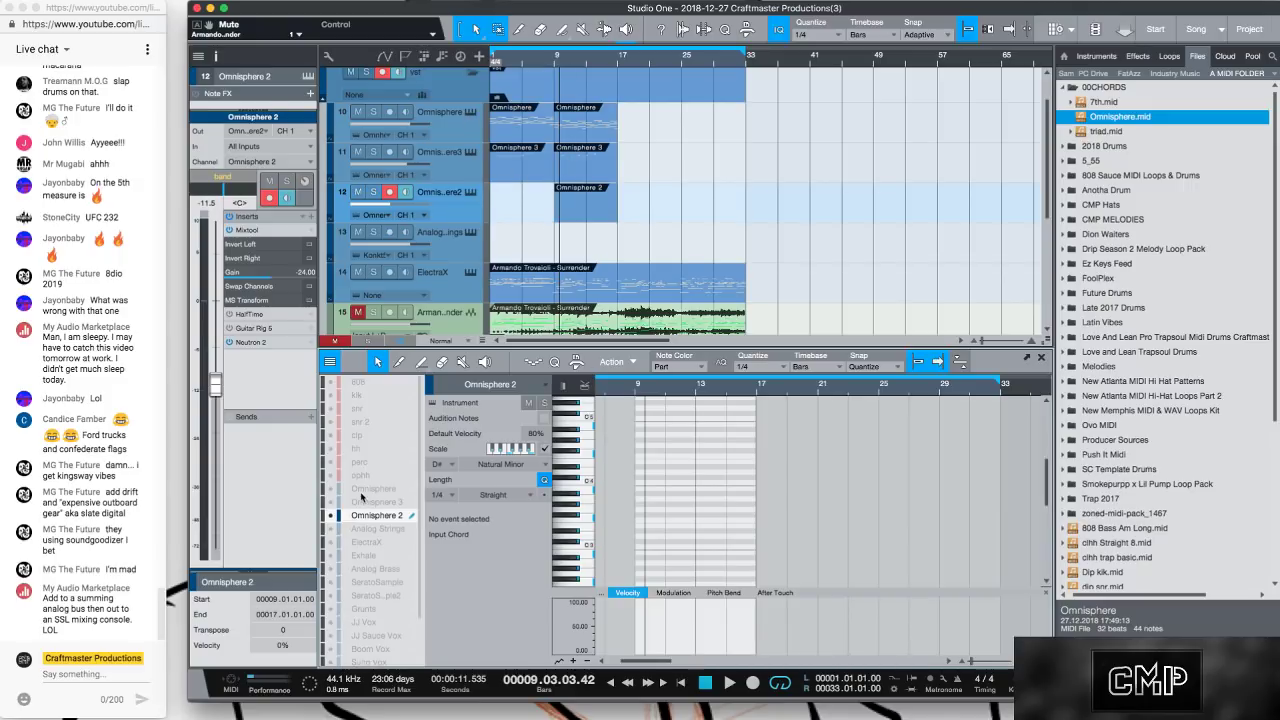
Show the Omnisphere chord notes behind the empty Omnisphere 2 clip in the piano roll.
click(363, 490)
click(390, 518)
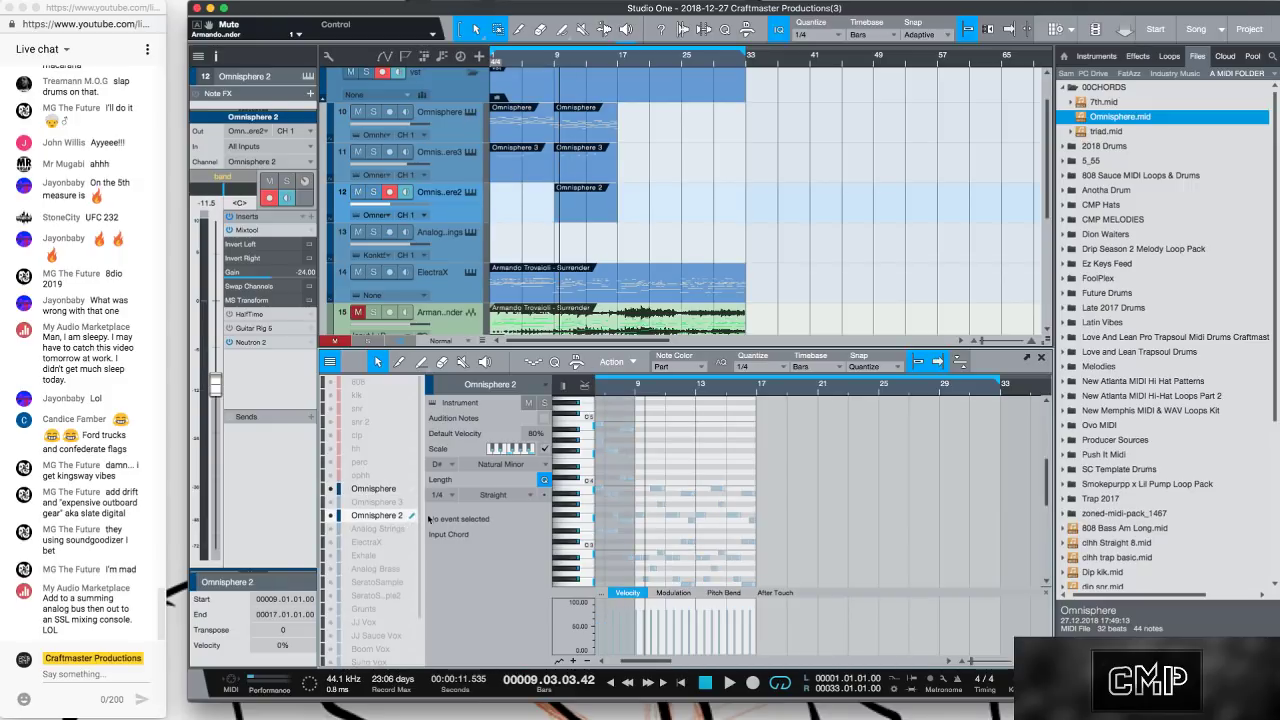
scroll(748, 470, down, 2)
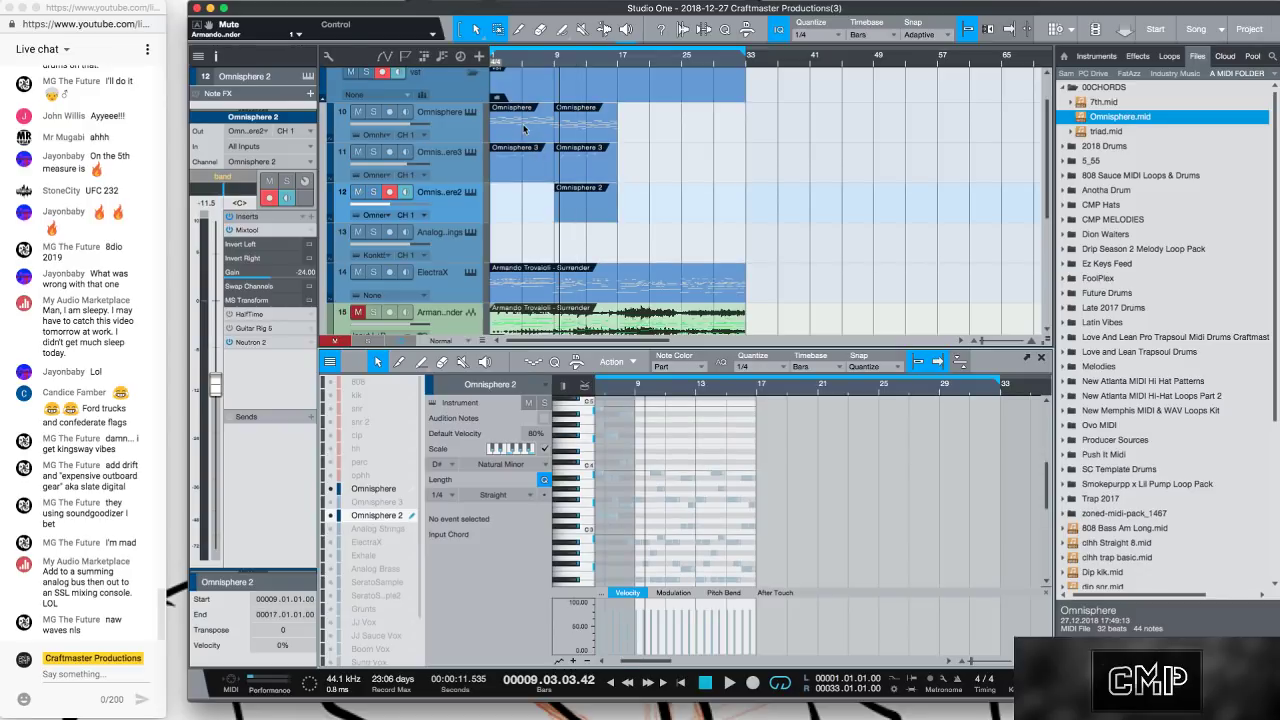
Shift the Surrender MIDI clip on ElectraX to bar 33 and move the first Omnisphere chord clip onto ElectraX at bars 9 to 17.
drag(523, 128, 605, 250)
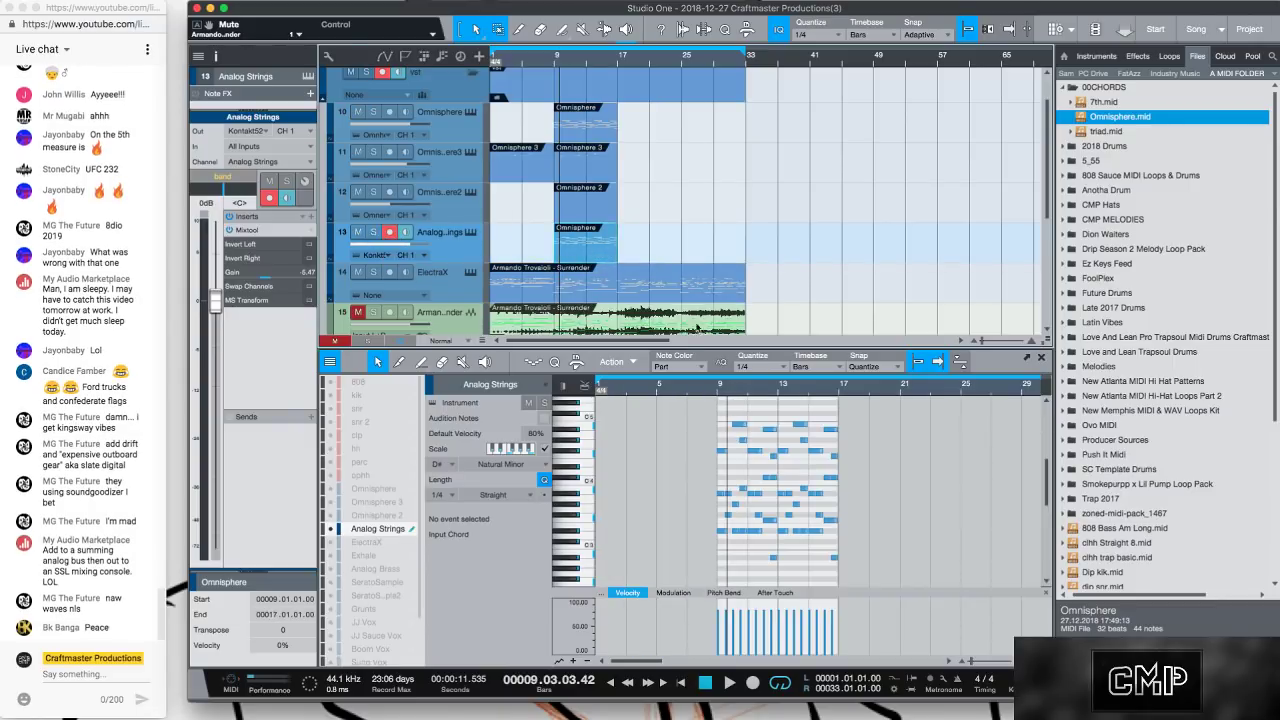
drag(581, 300, 837, 298)
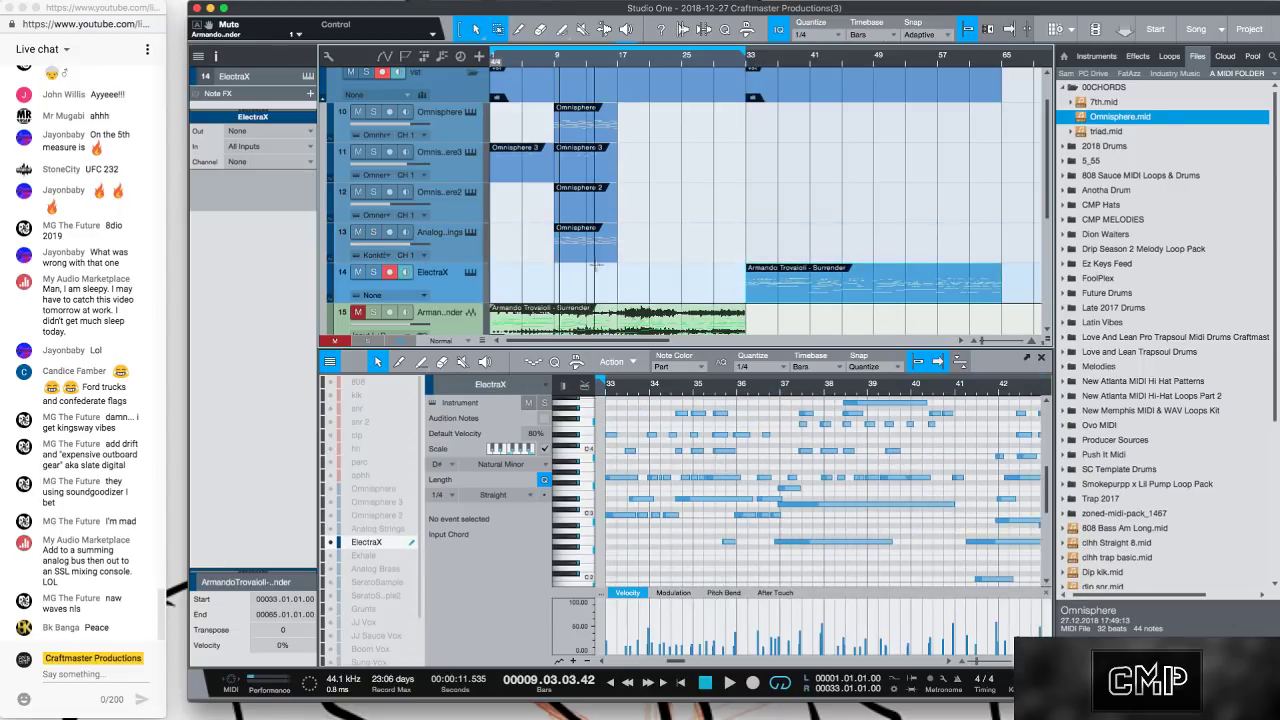
drag(584, 261, 584, 286)
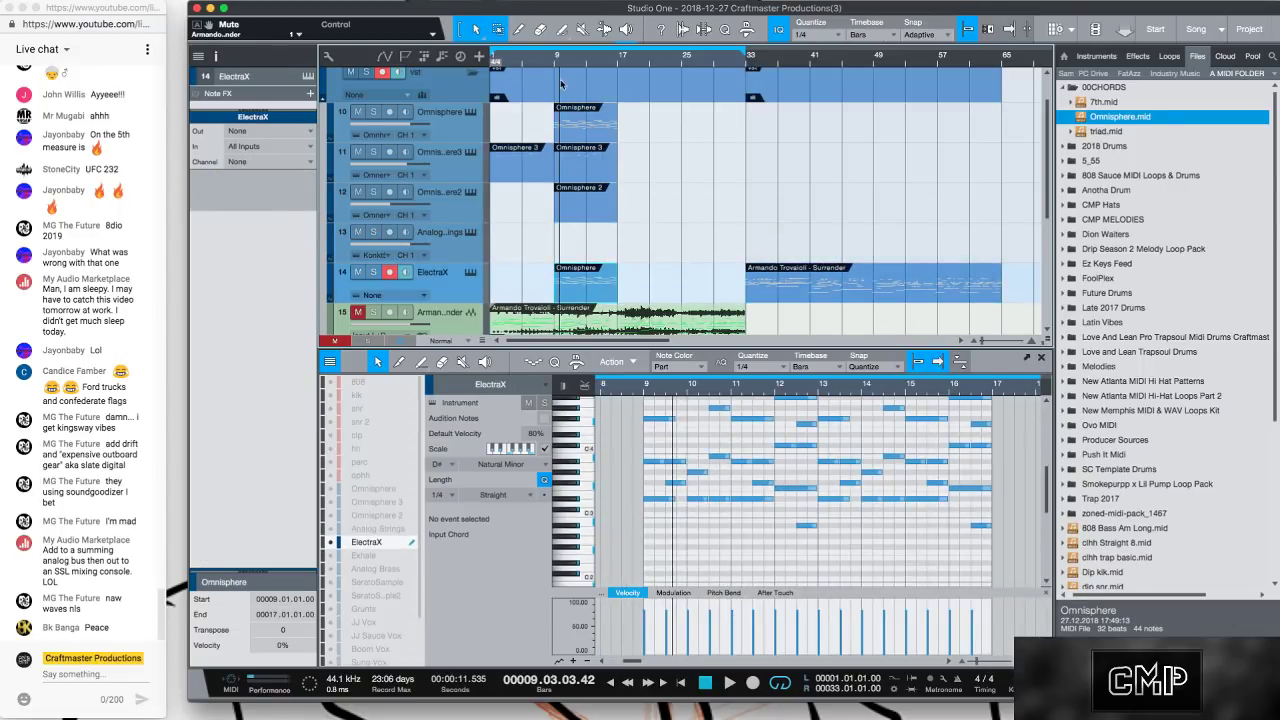
click(546, 205)
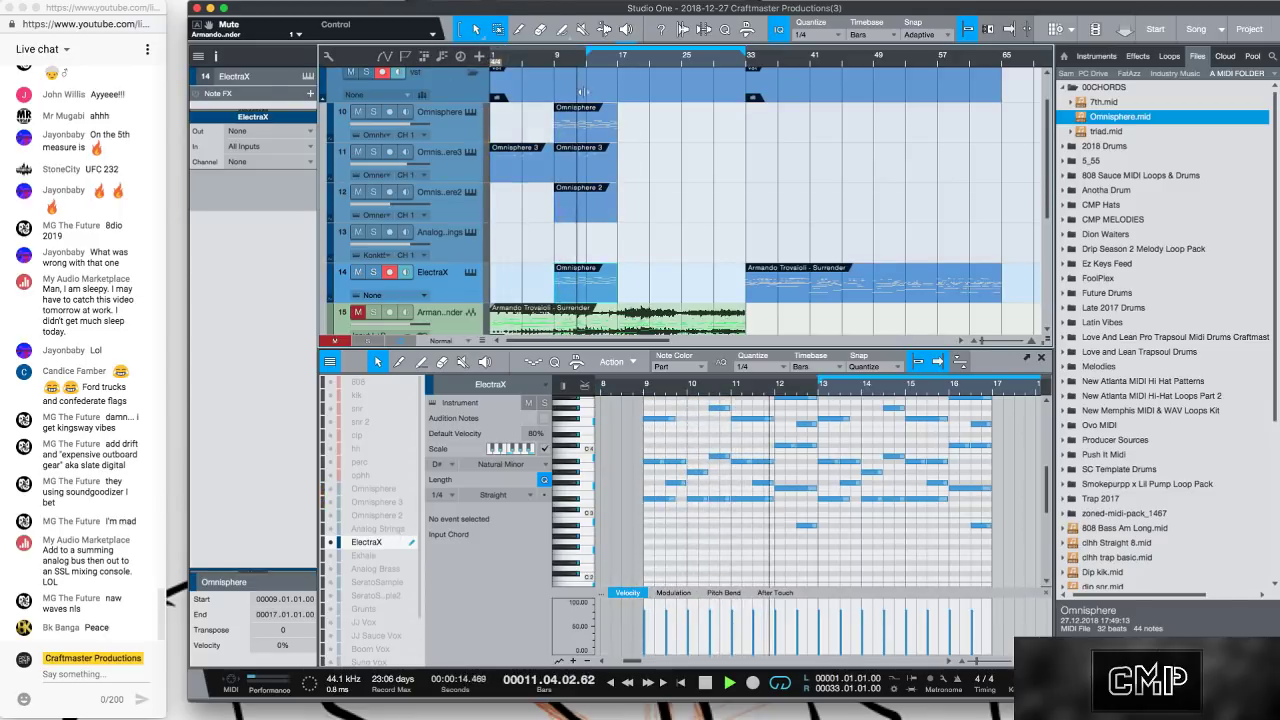
Set the loop range to bars 9 to 17 during playback and disarm the ElectraX track.
drag(493, 55, 556, 55)
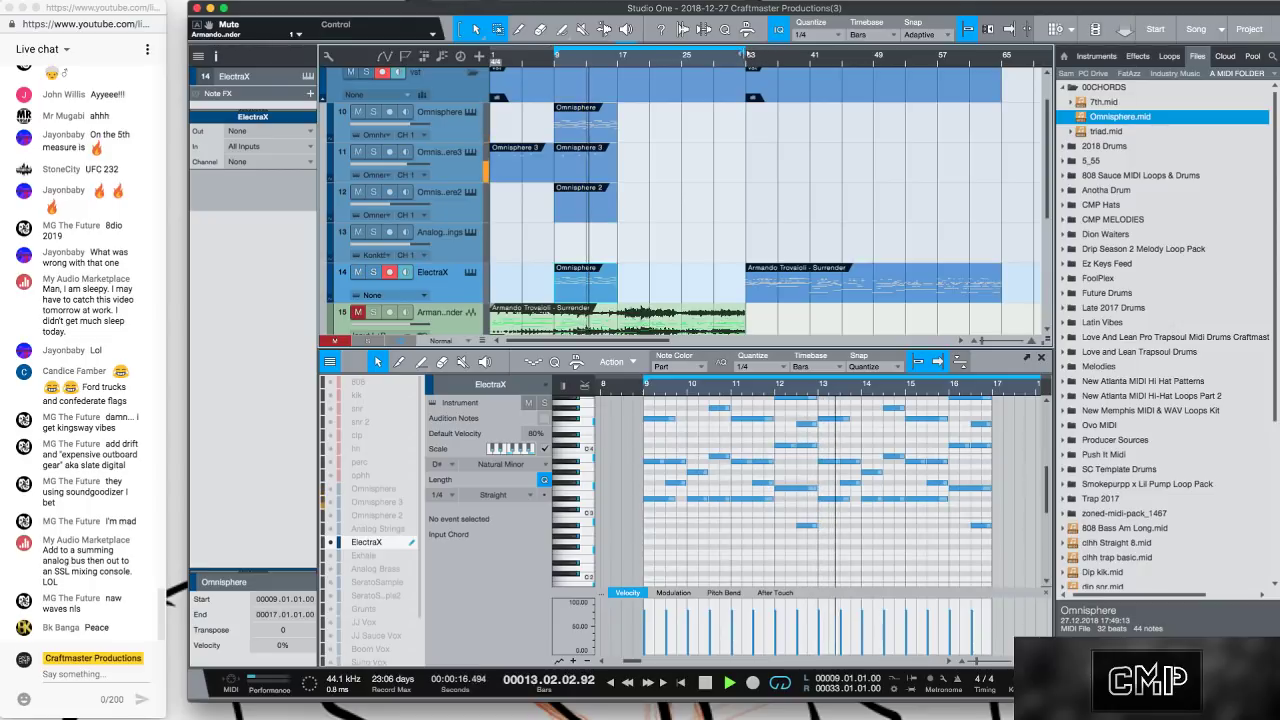
drag(746, 55, 617, 55)
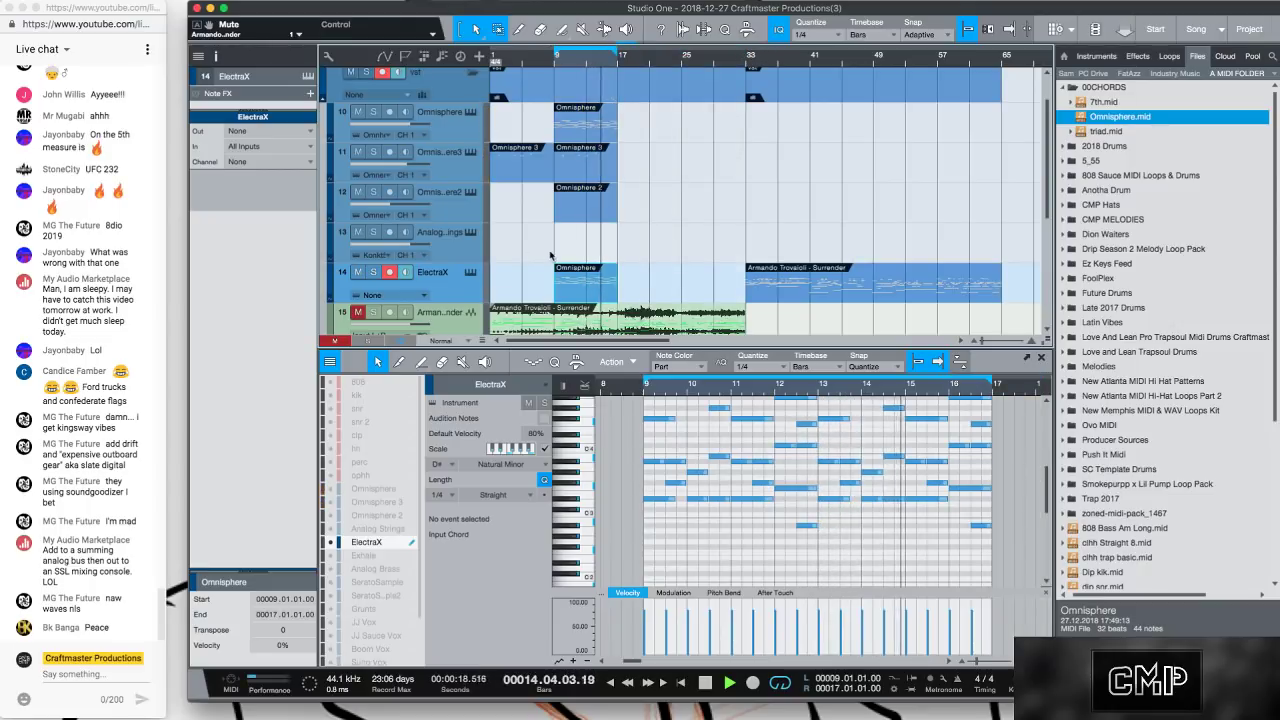
click(390, 272)
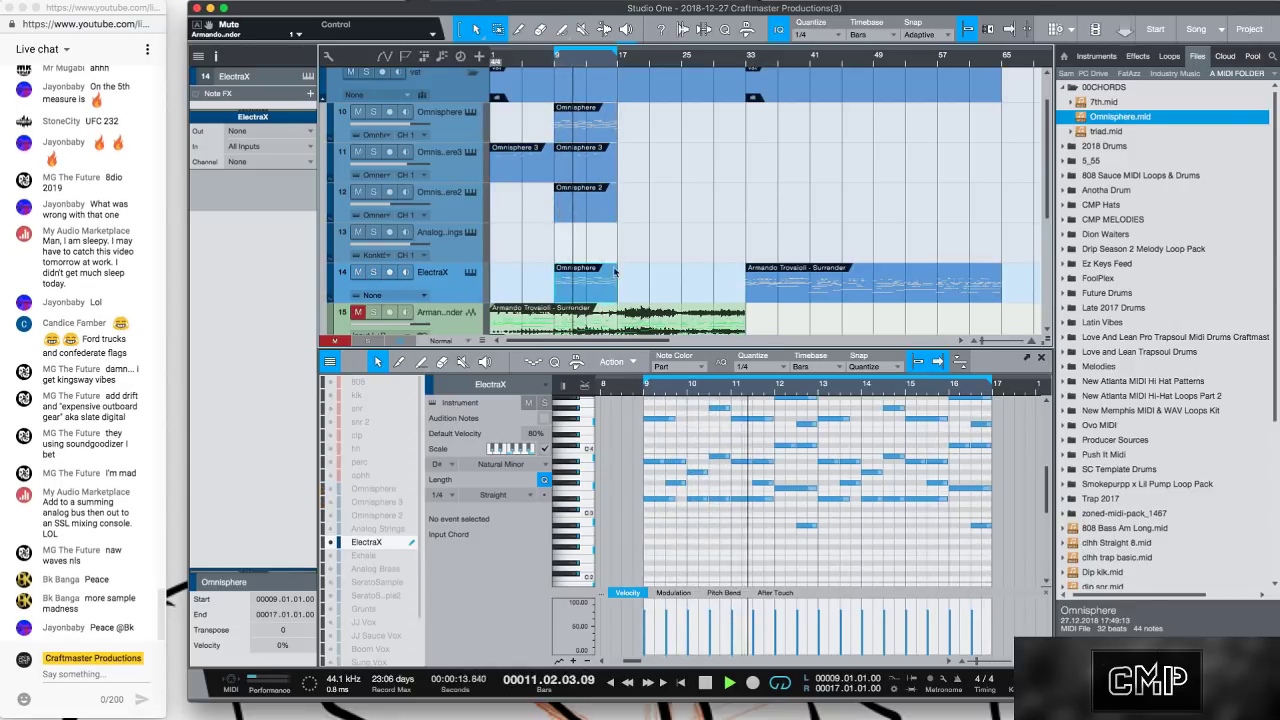
Draw a one-bar F#4 note at bar 9 in Omnisphere 2 with the ElectraX chords shown as reference, and play it back.
scroll(660, 200, up, 2)
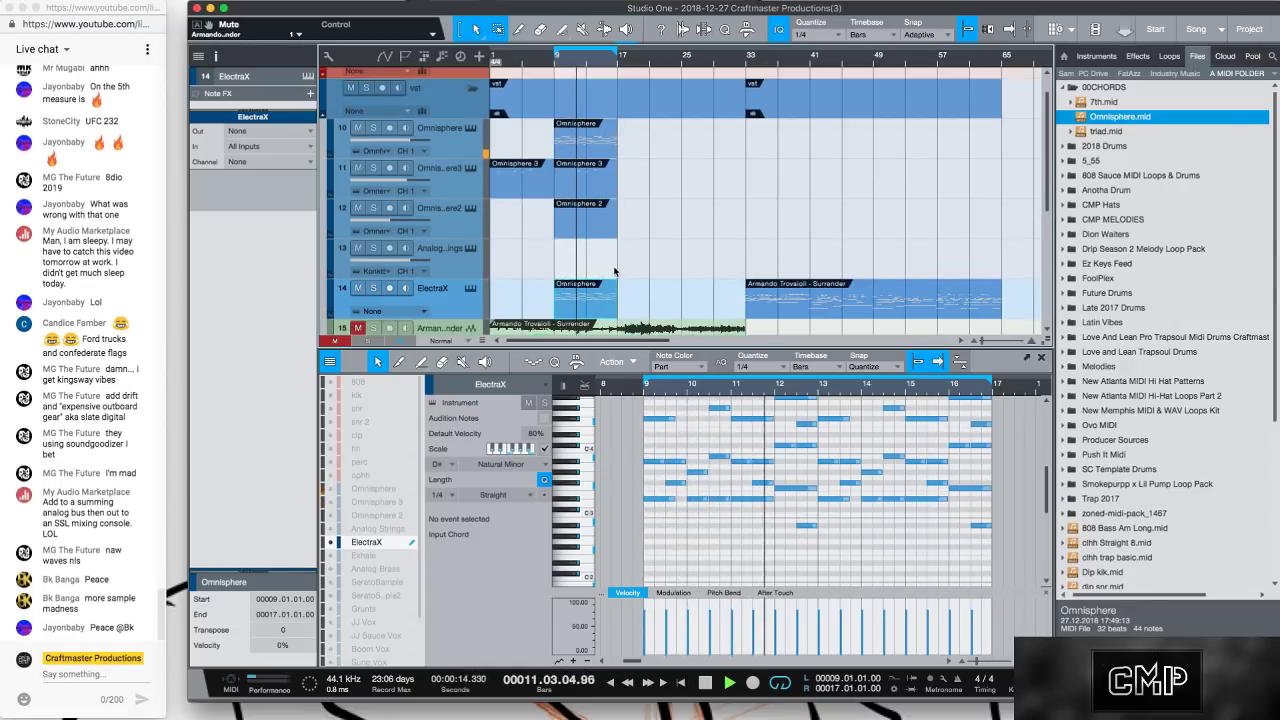
click(377, 514)
scroll(664, 468, up, 2)
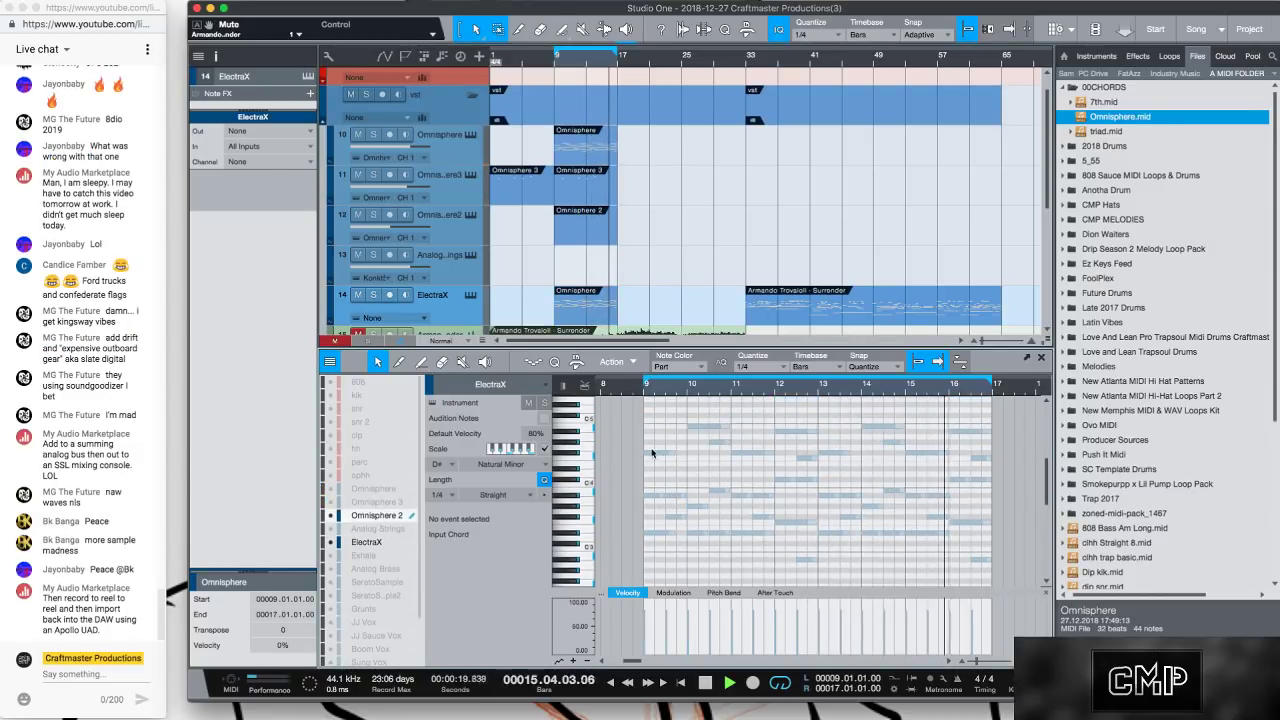
click(648, 453)
drag(648, 453, 683, 455)
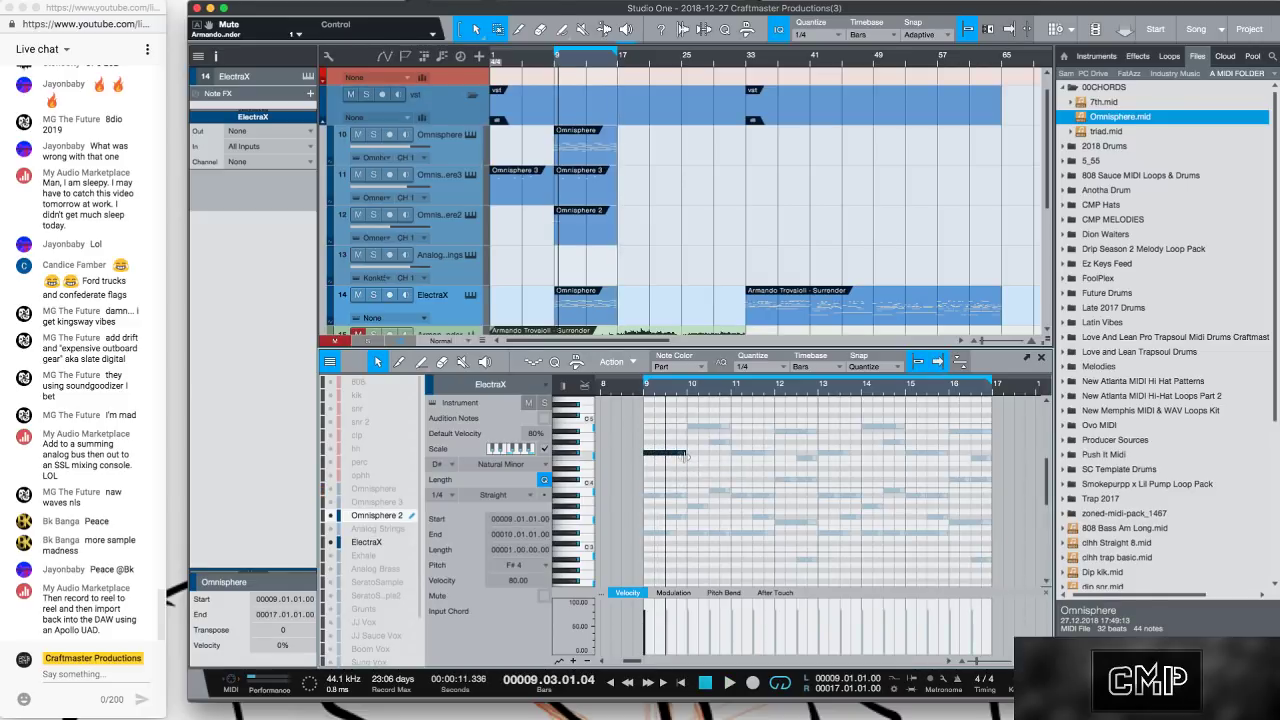
key(space)
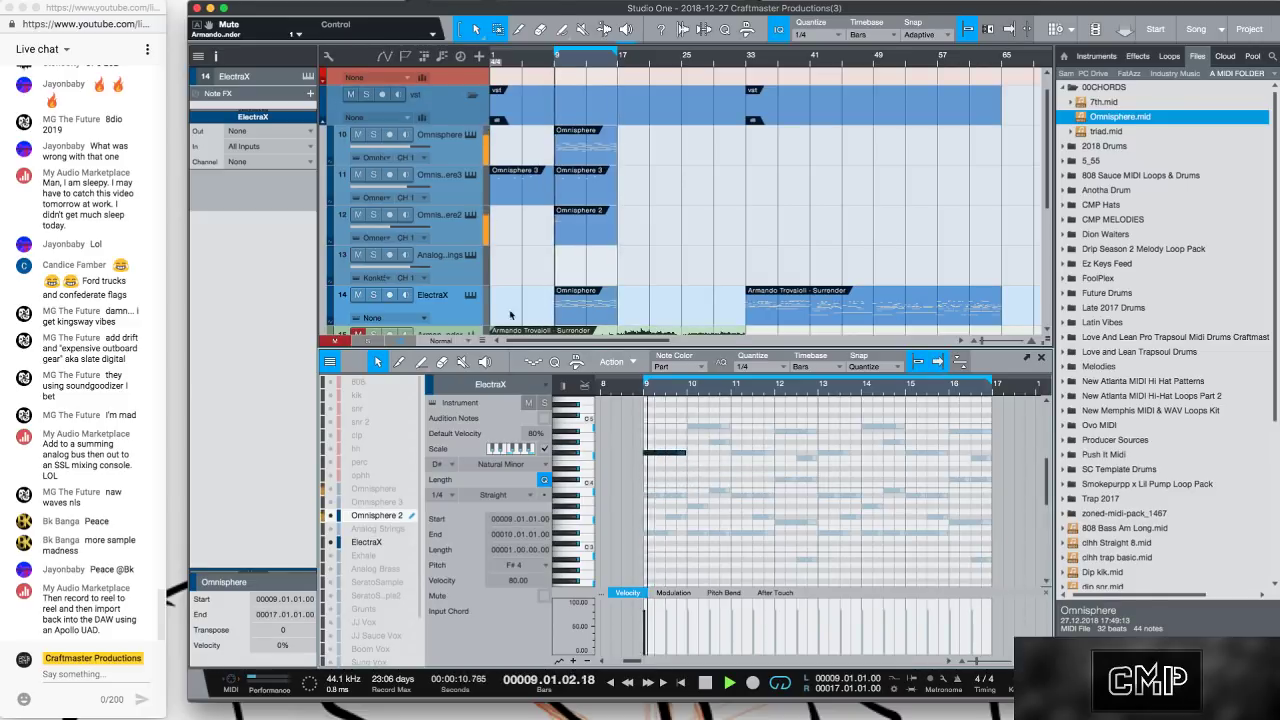
key(space)
Raise the Omnisphere 2 channel volume to 0 dB and check its signal in Neutron 2 during playback.
click(377, 515)
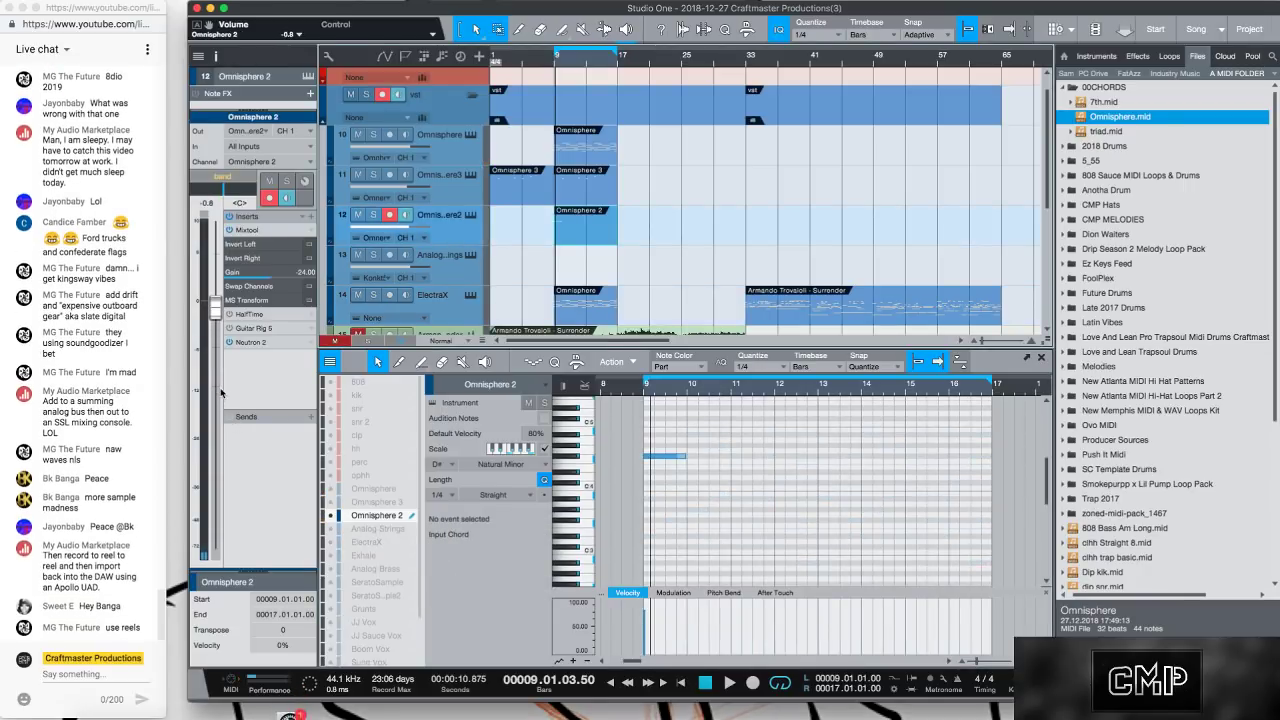
scroll(221, 392, up, 2)
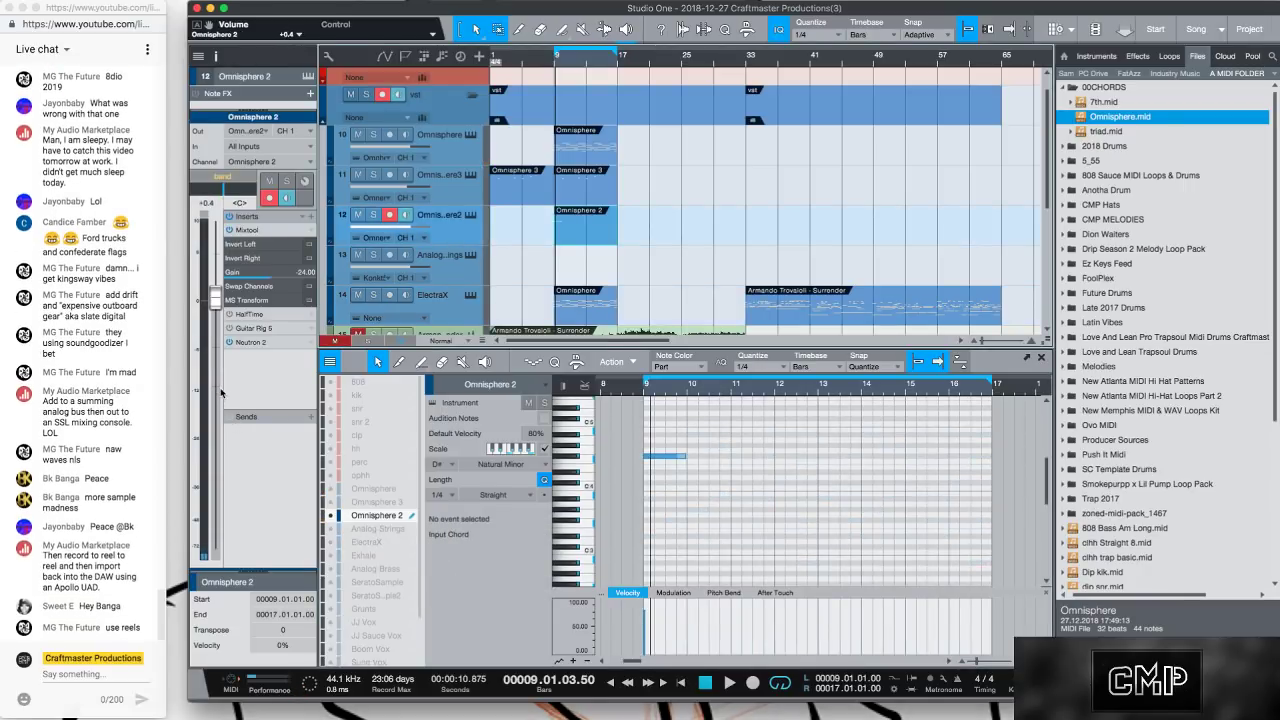
click(272, 344)
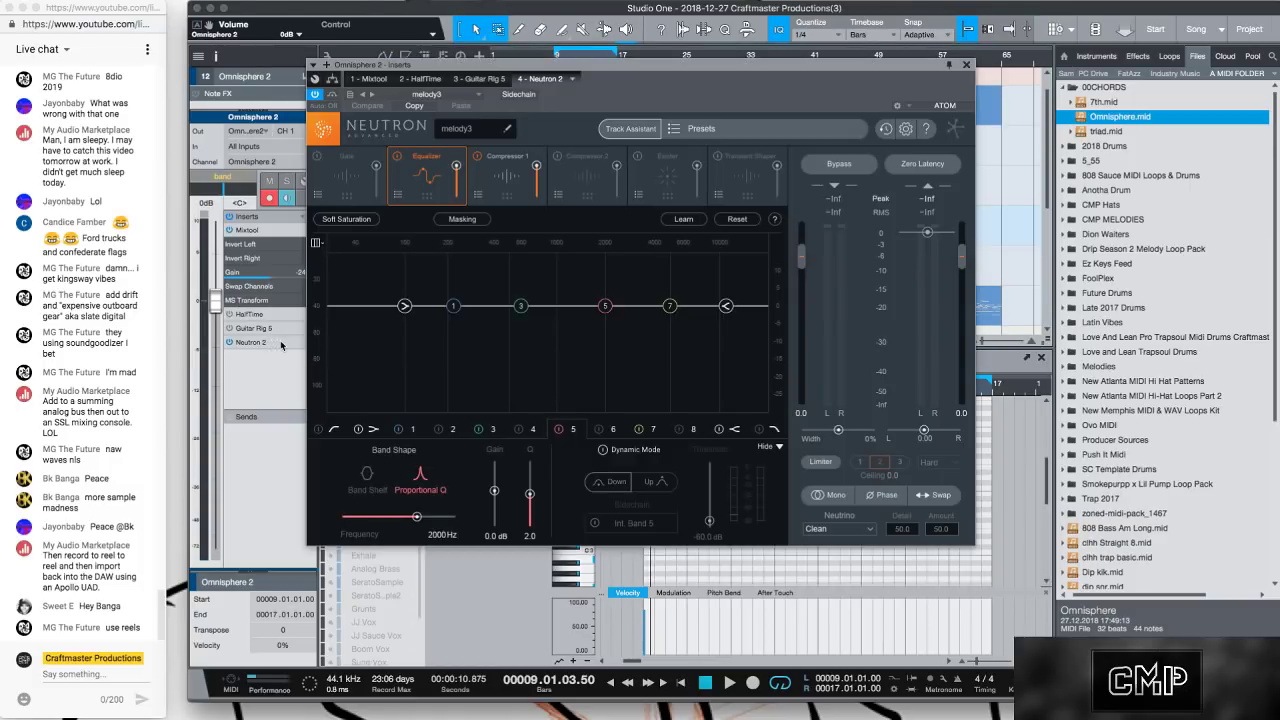
key(space)
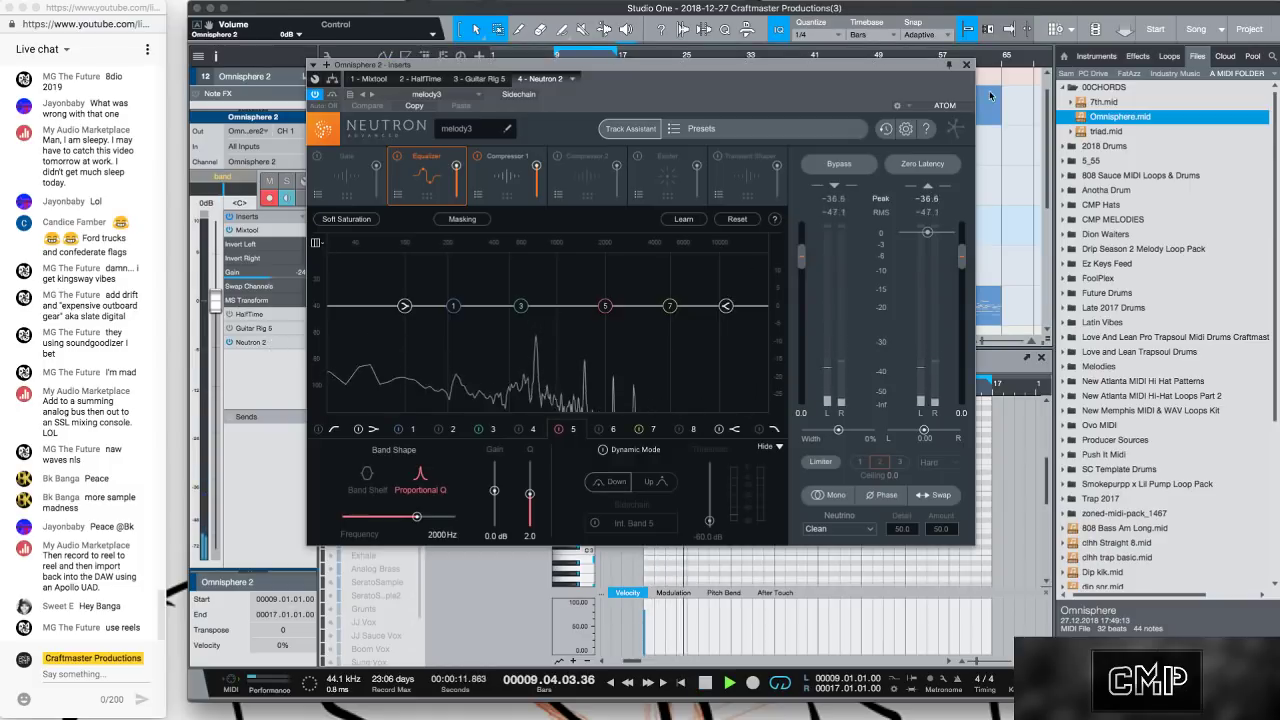
click(966, 65)
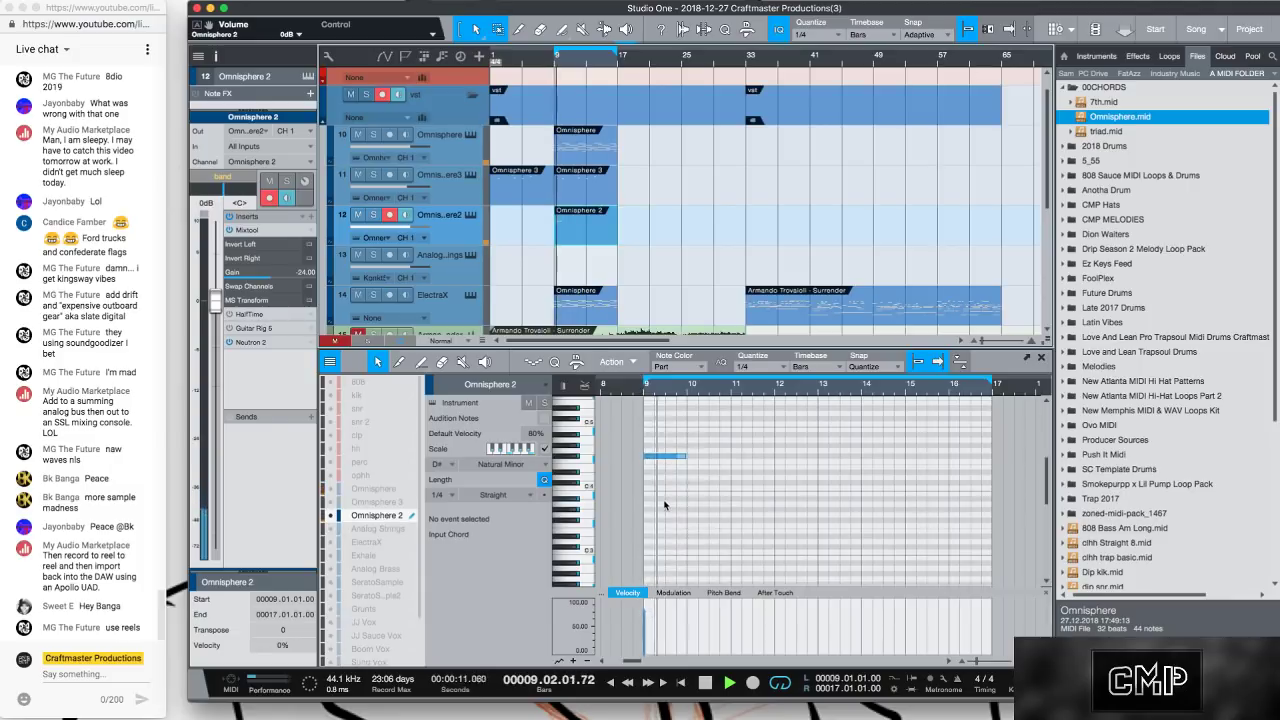
Raise the Mixtool gain on Omnisphere 2 to -10.08 dB and play the part from bar 9.
drag(234, 272, 252, 283)
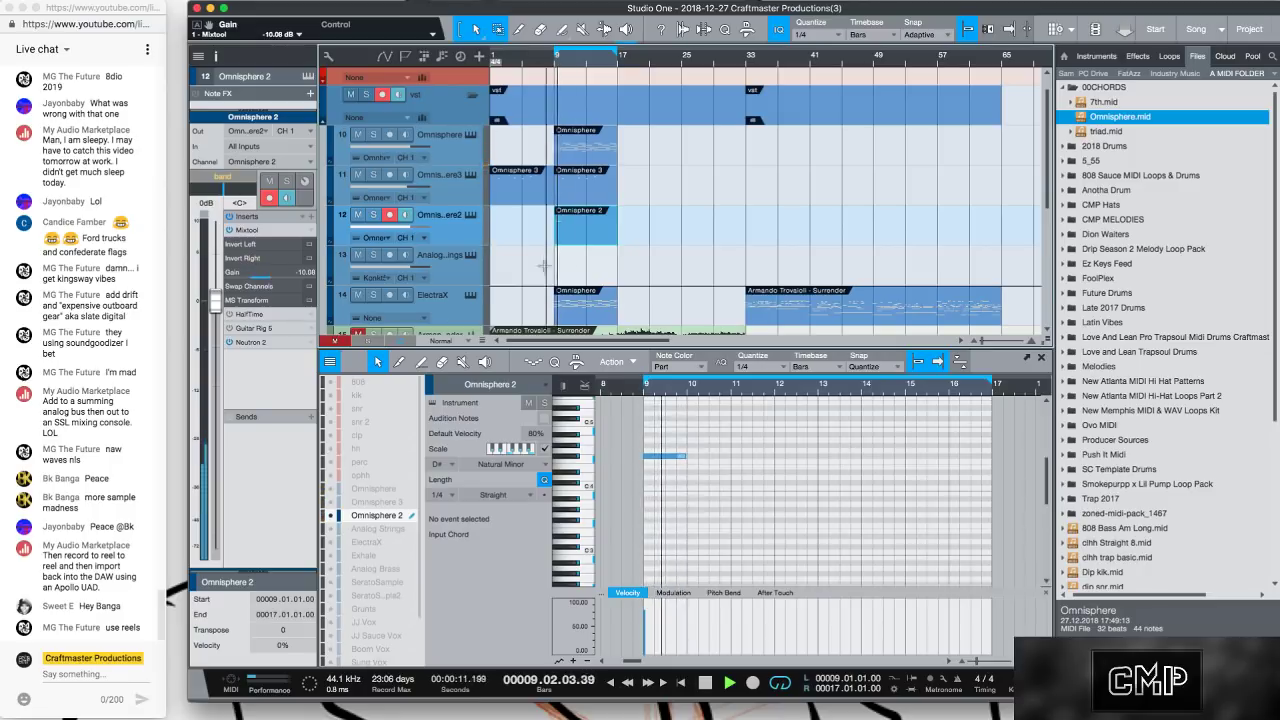
key(space)
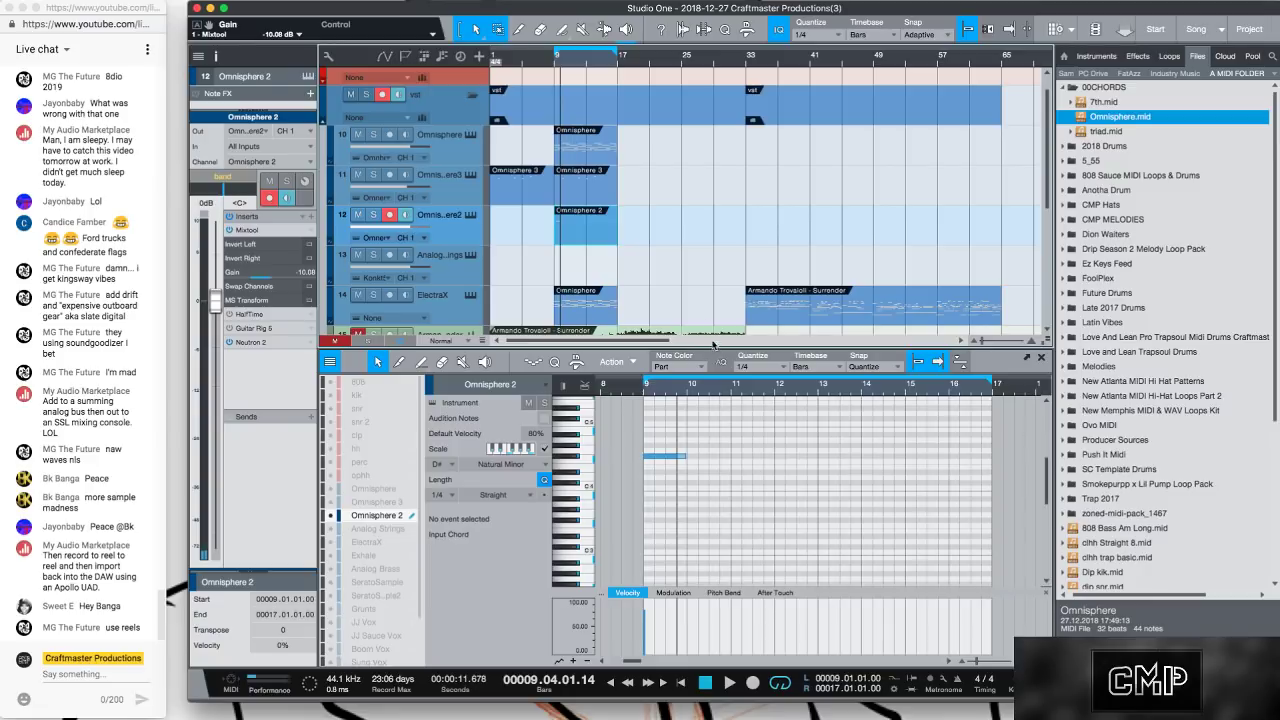
key(space)
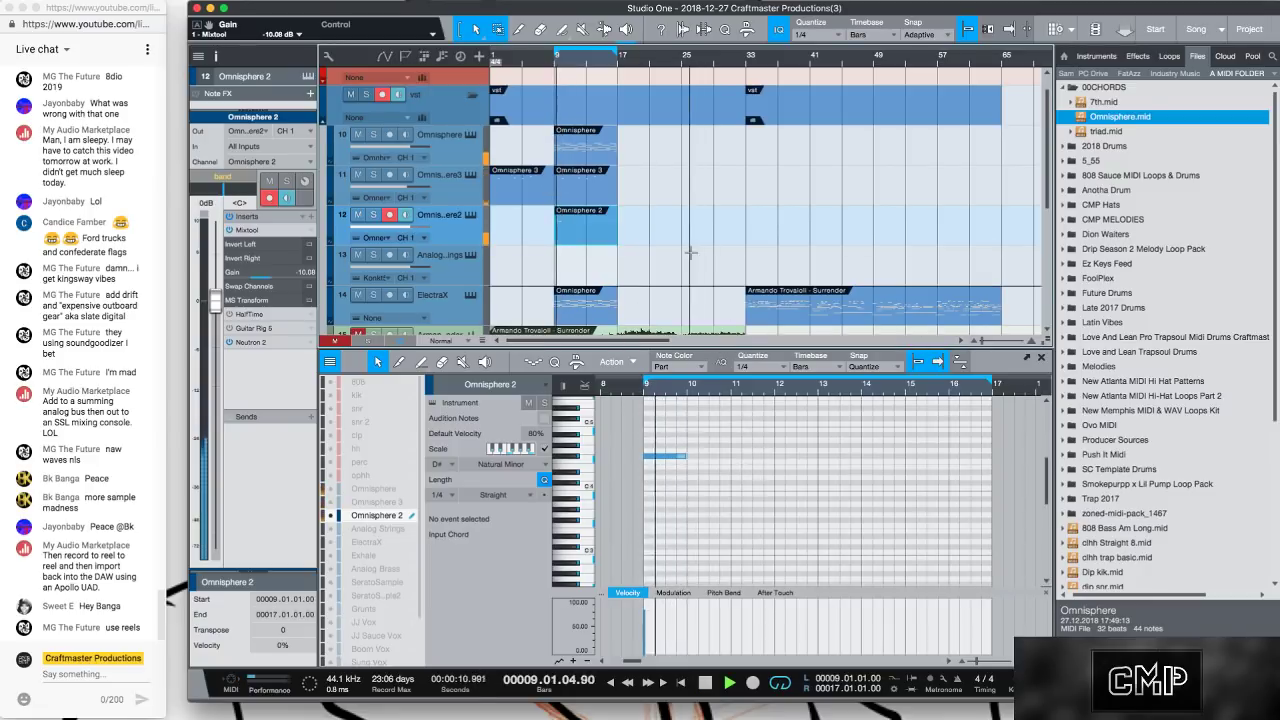
key(space)
Solo the Surrender sample and draw repeated F#4 notes in Omnisphere 2 from beat 3 of bar 11 to the start of bar 13.
scroll(522, 312, down, 1)
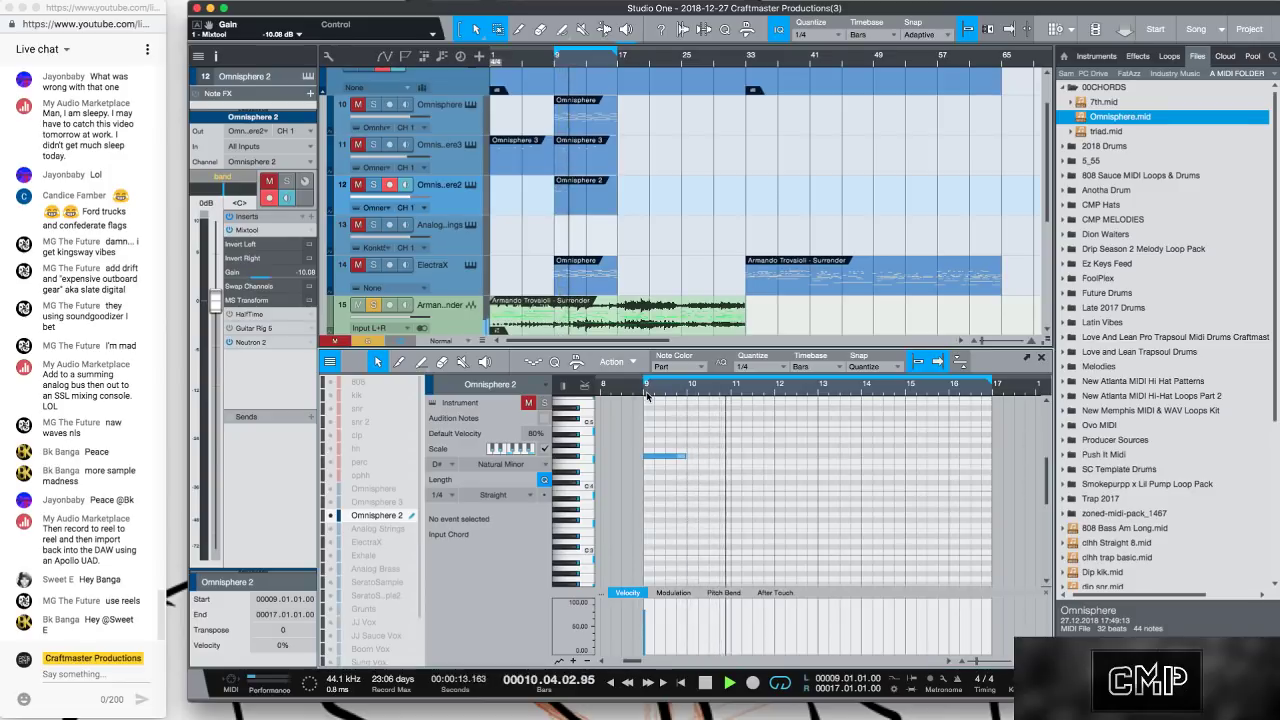
click(756, 457)
key(space)
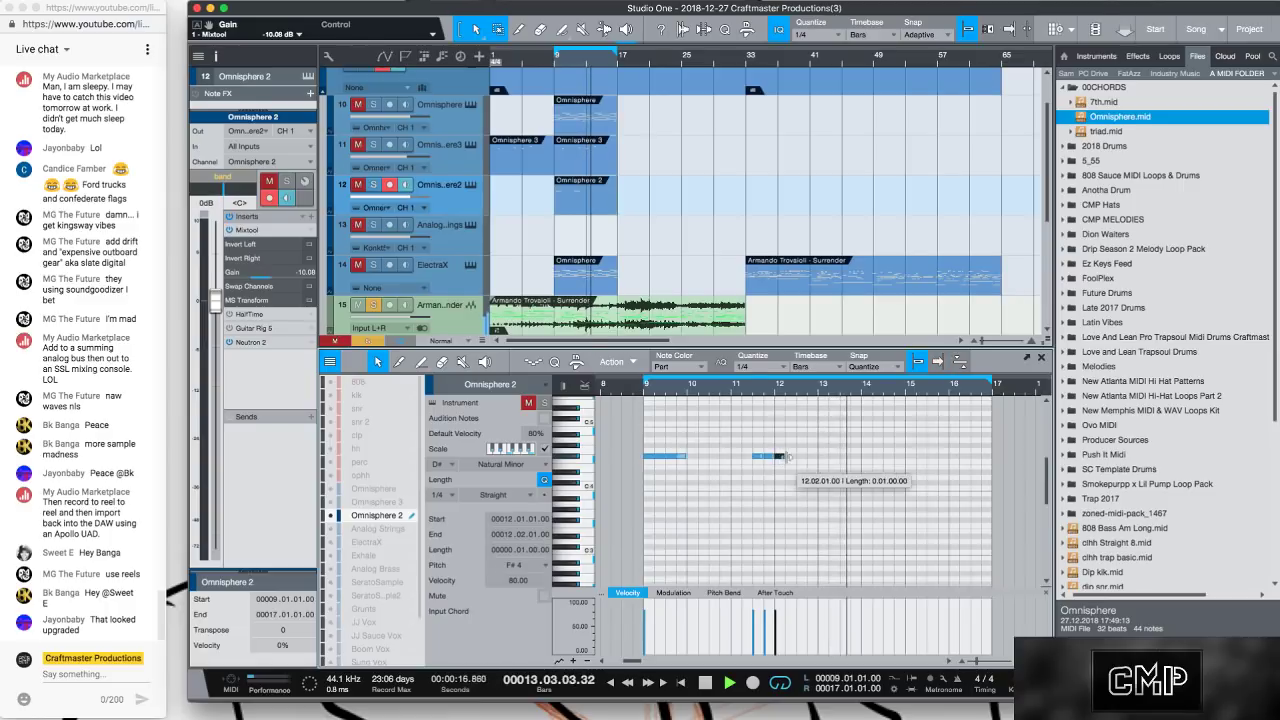
drag(780, 457, 798, 457)
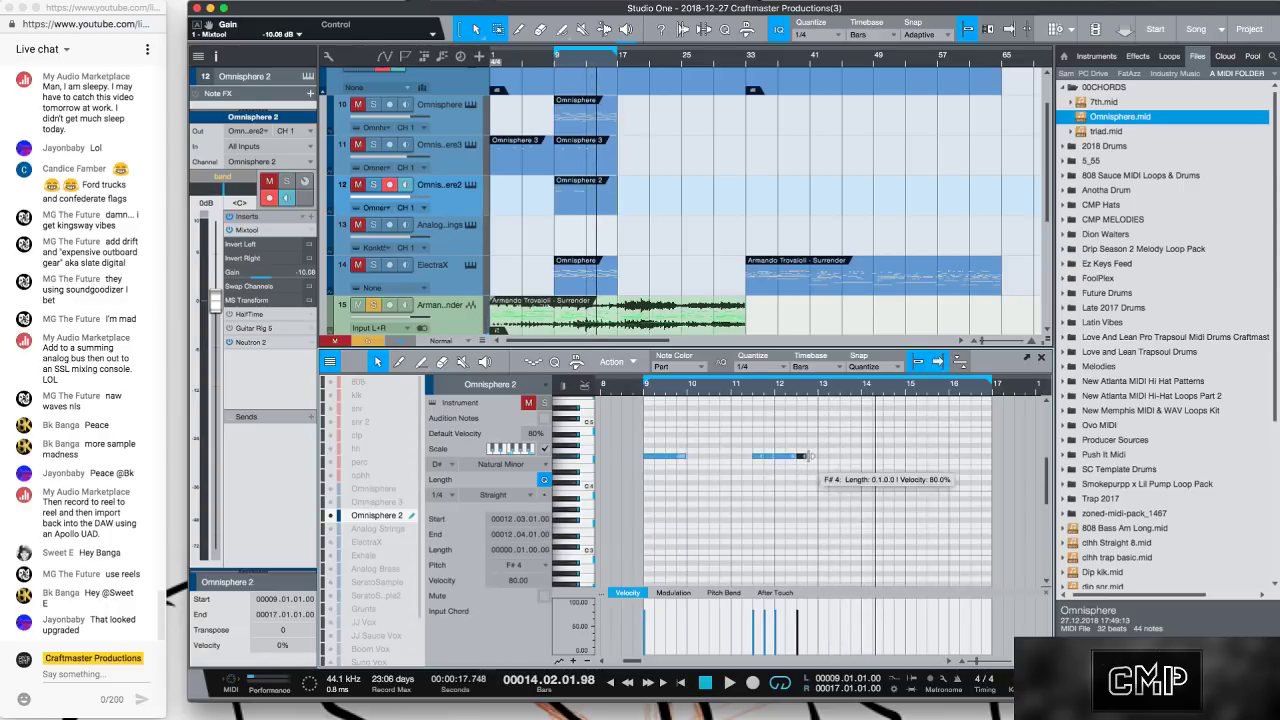
click(810, 457)
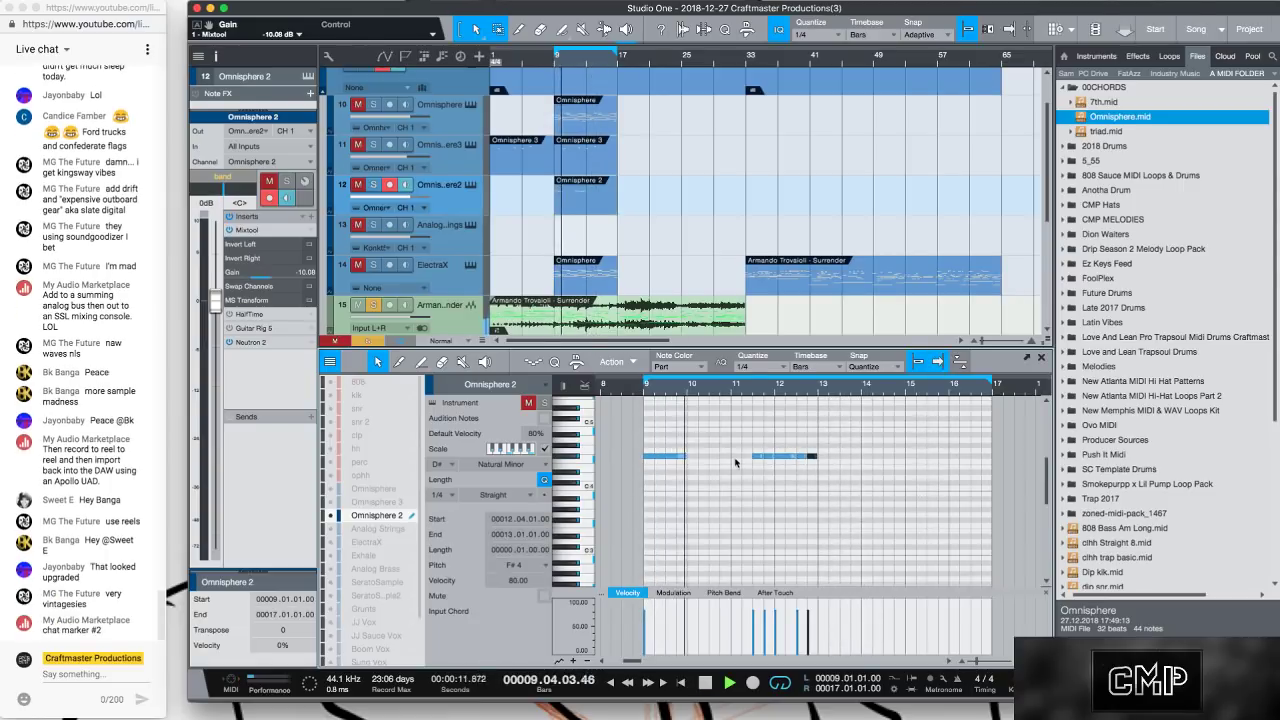
Play the phrase, set the piano roll's quantize to 1/16 and trim the F#4 note on beat 3 of bar 12 to start at 12.03.03.
key(e)
key(w)
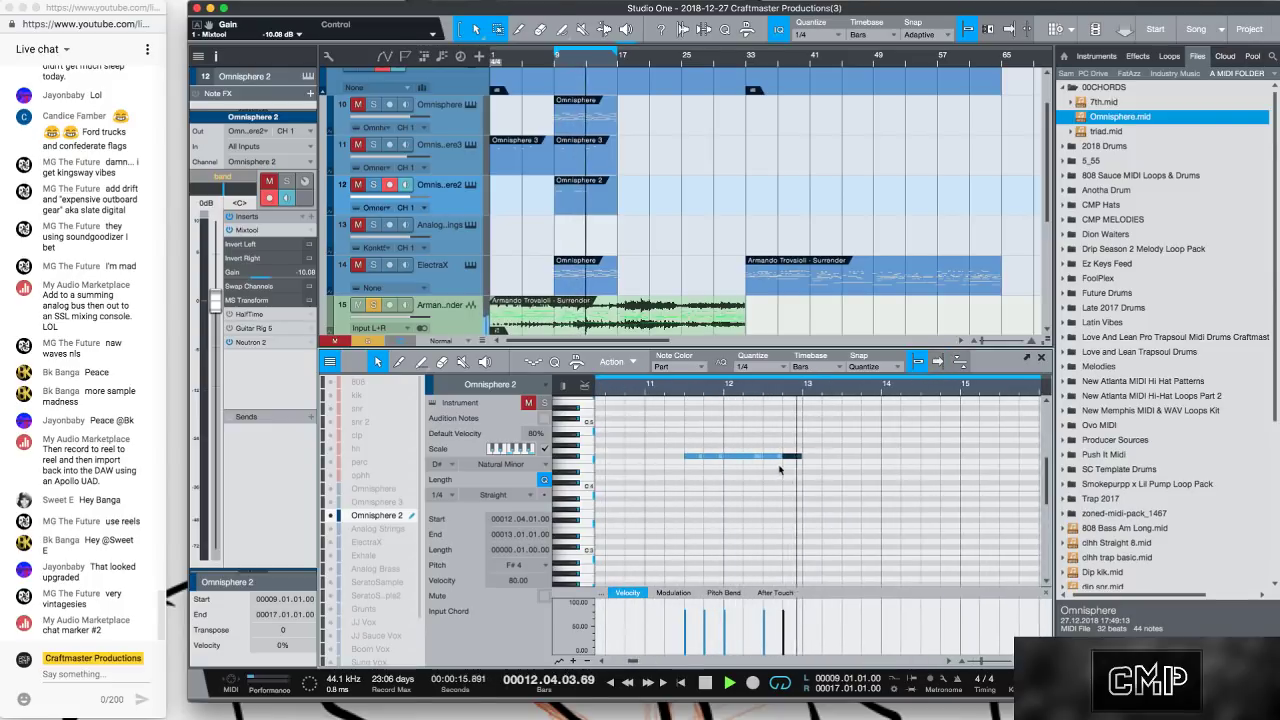
key(space)
key(space)
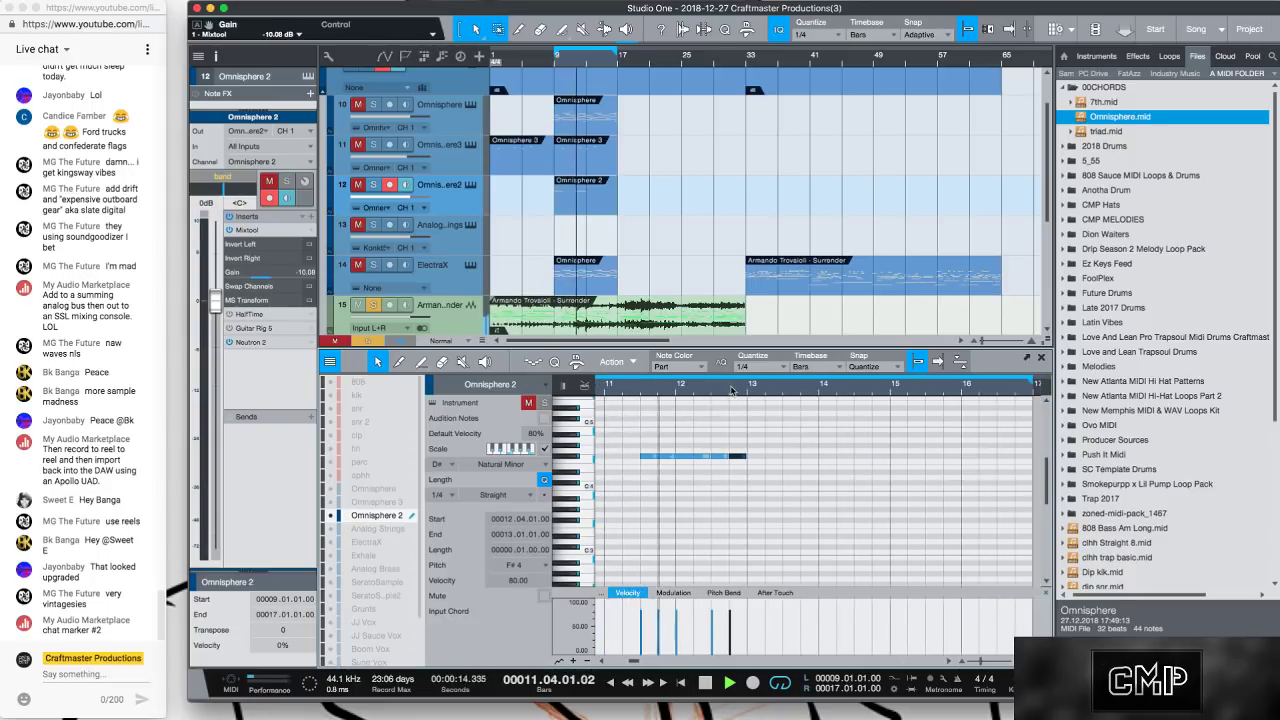
key(space)
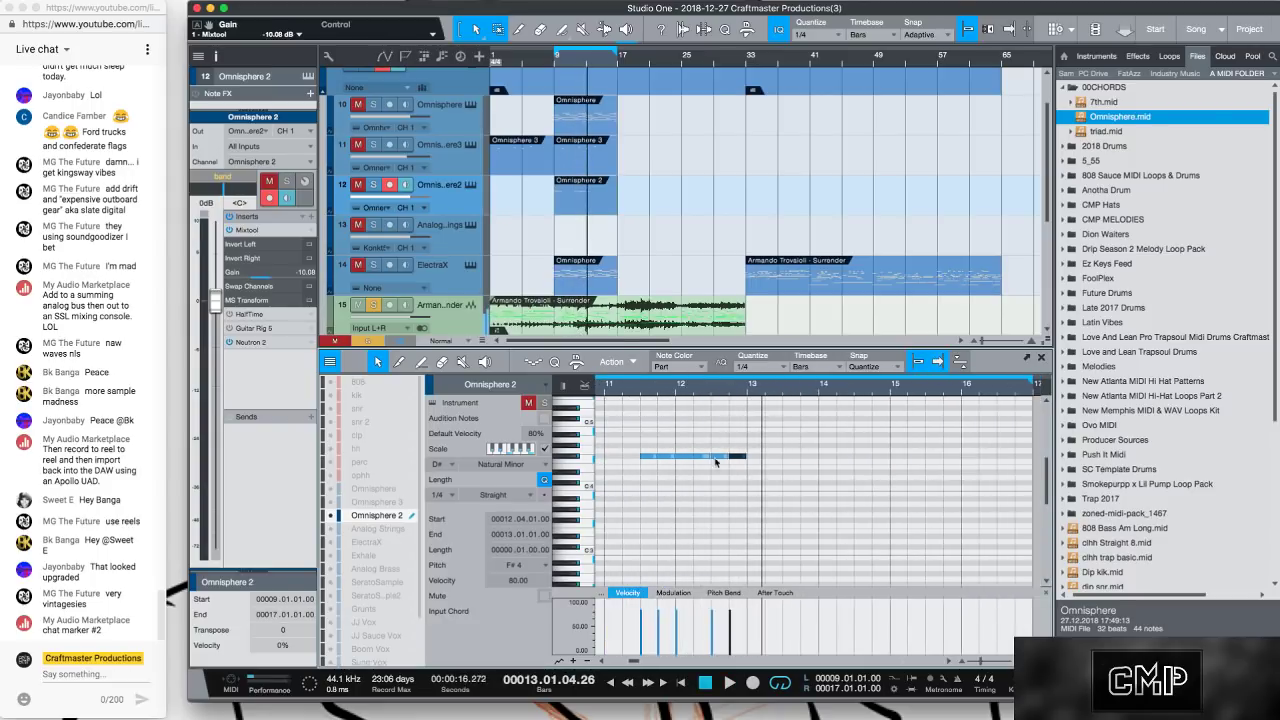
click(779, 370)
click(855, 392)
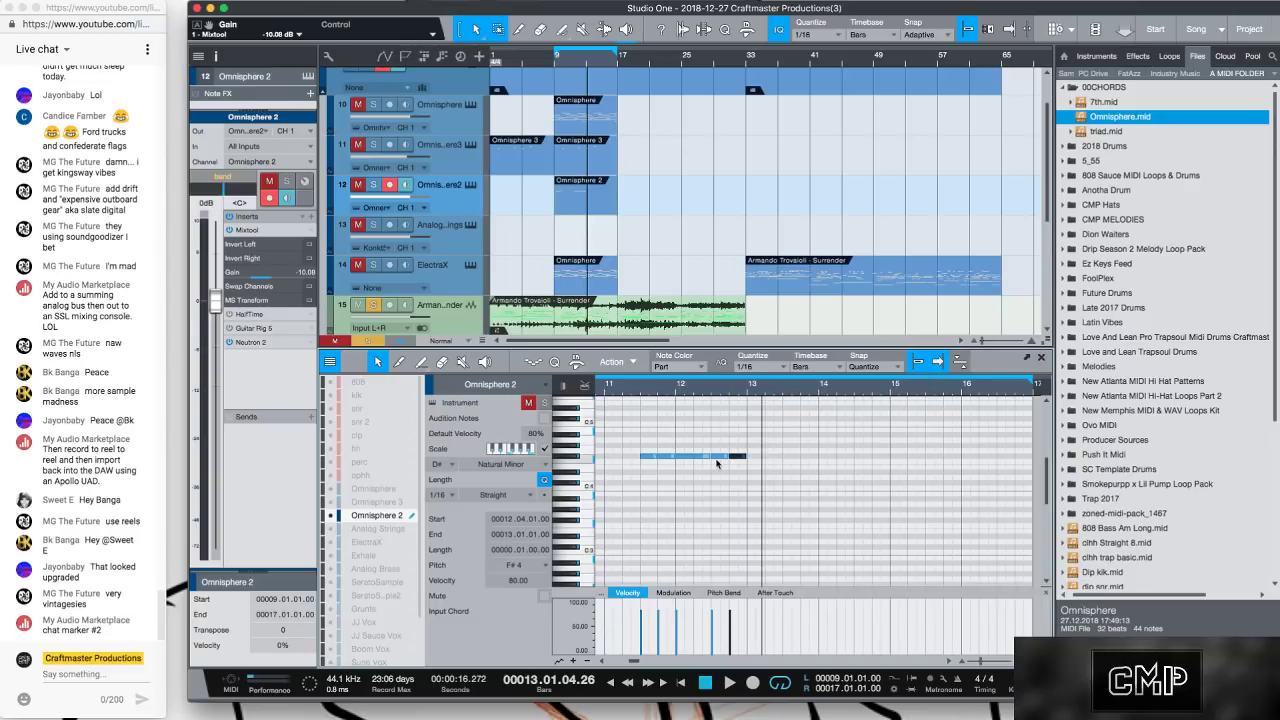
drag(713, 457, 722, 457)
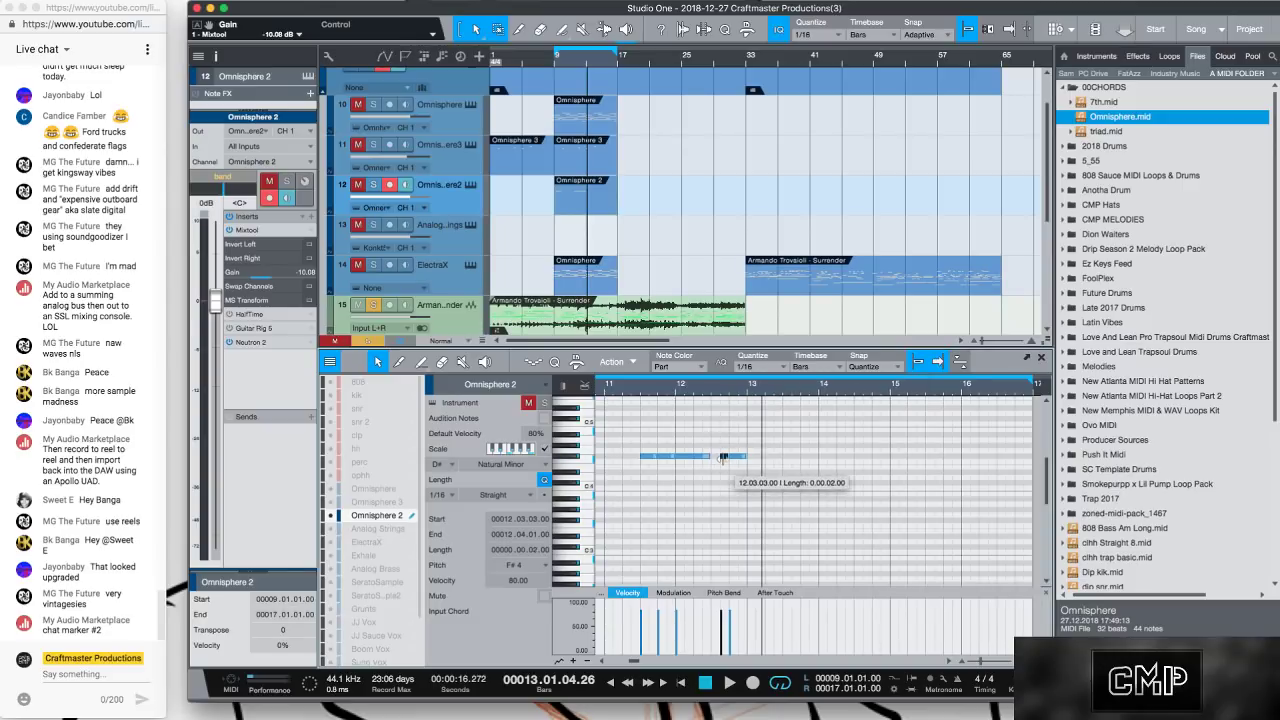
Play the soloed sample from bar 9 and draw a one-bar F#4 note at bar 13 in Omnisphere 2.
click(628, 394)
key(space)
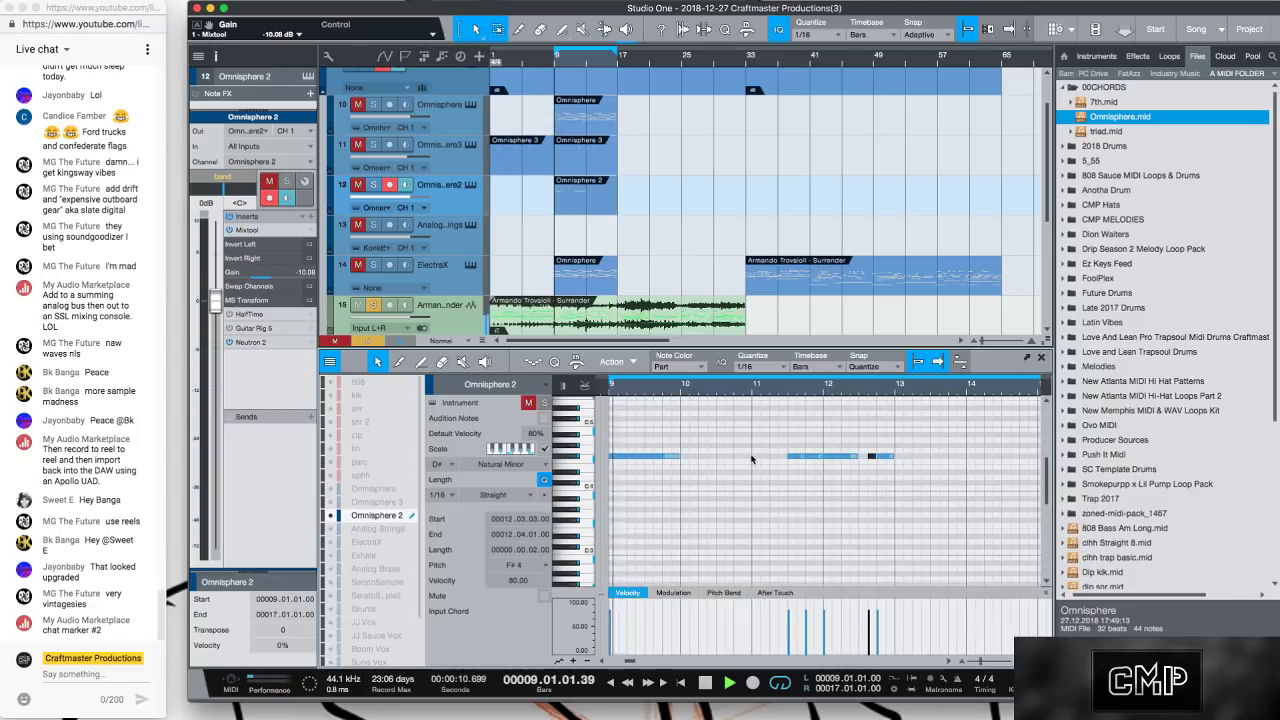
drag(880, 456, 965, 458)
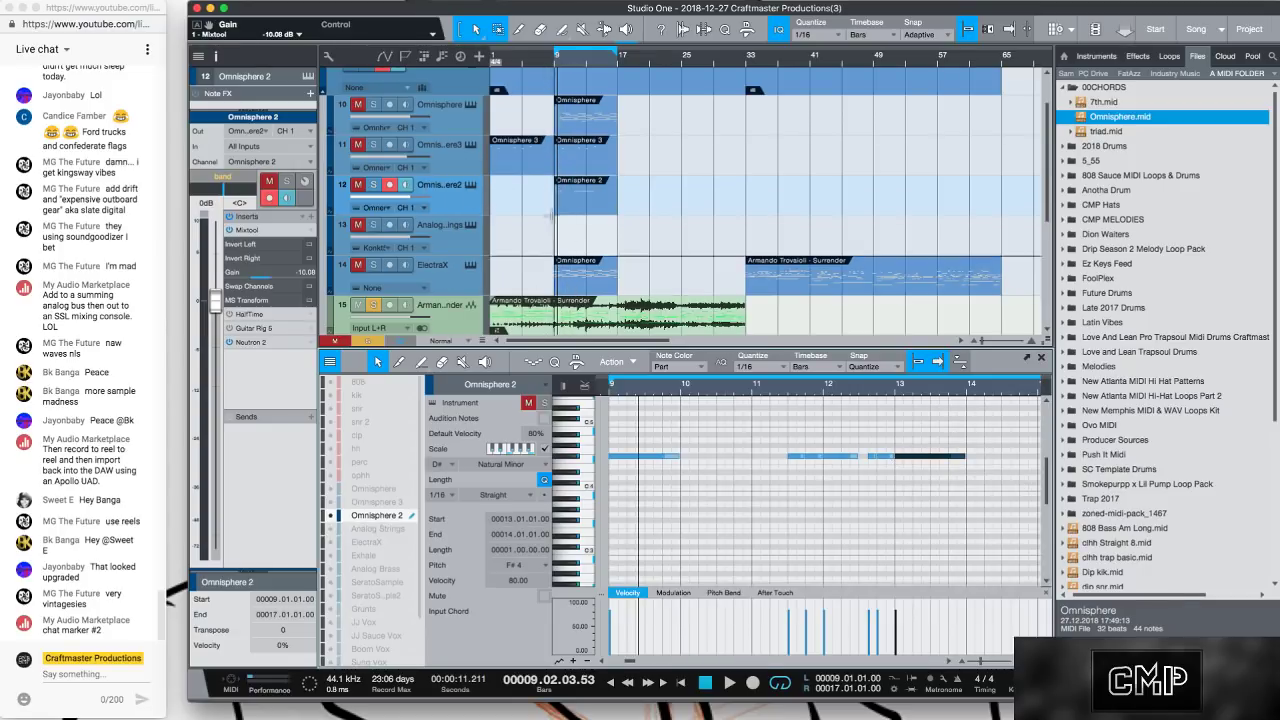
Mute the Surrender sample, show the Omnisphere chords alongside Omnisphere 2 in the piano roll and play from bar 9.
click(362, 305)
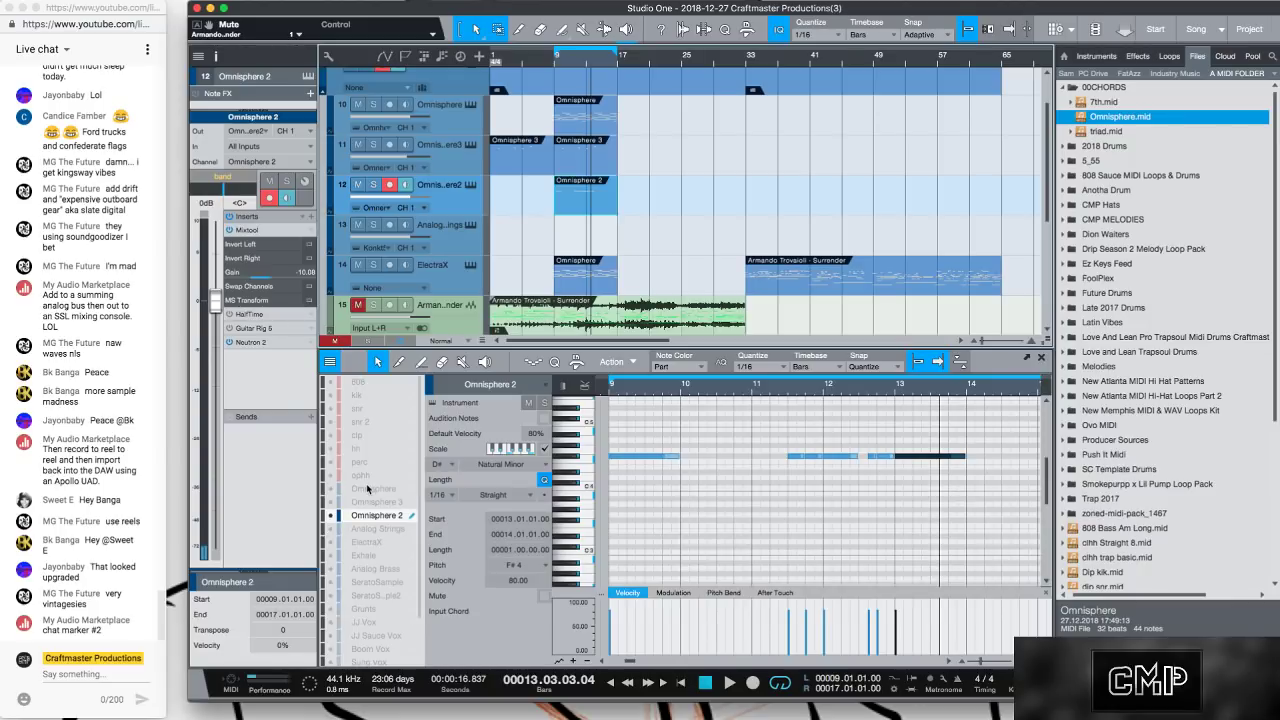
click(368, 489)
scroll(678, 492, down, 3)
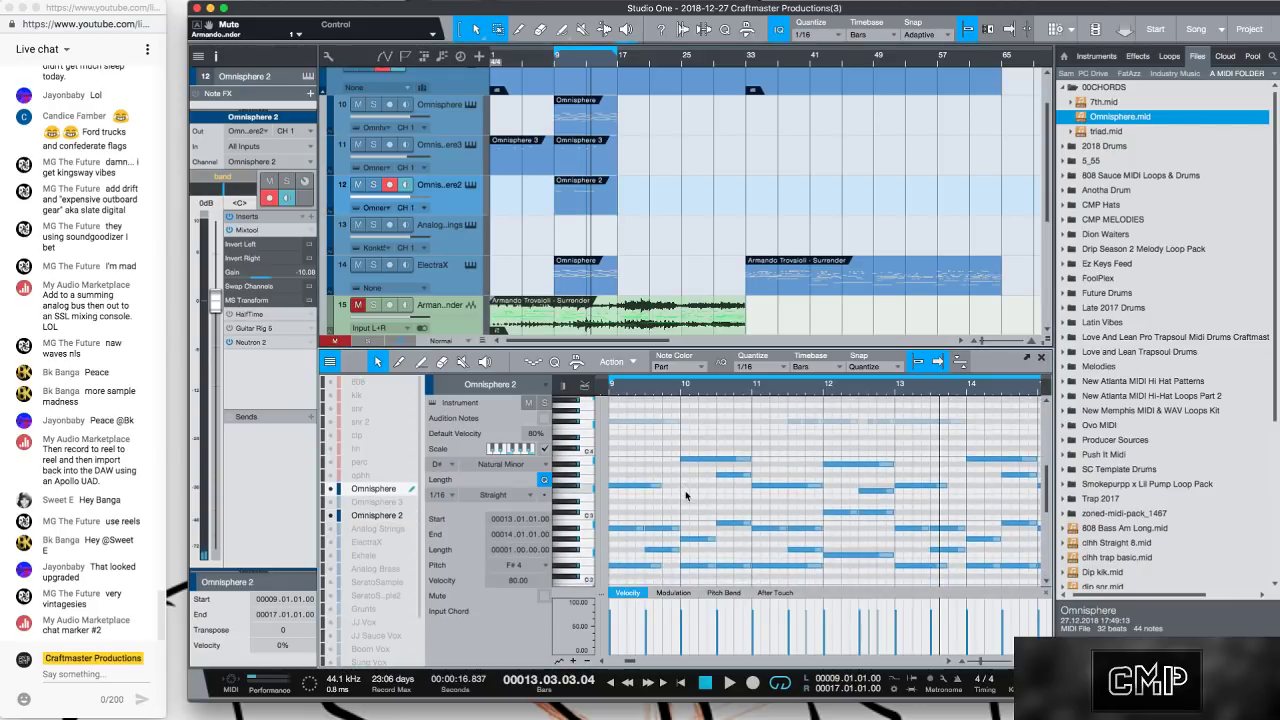
key(space)
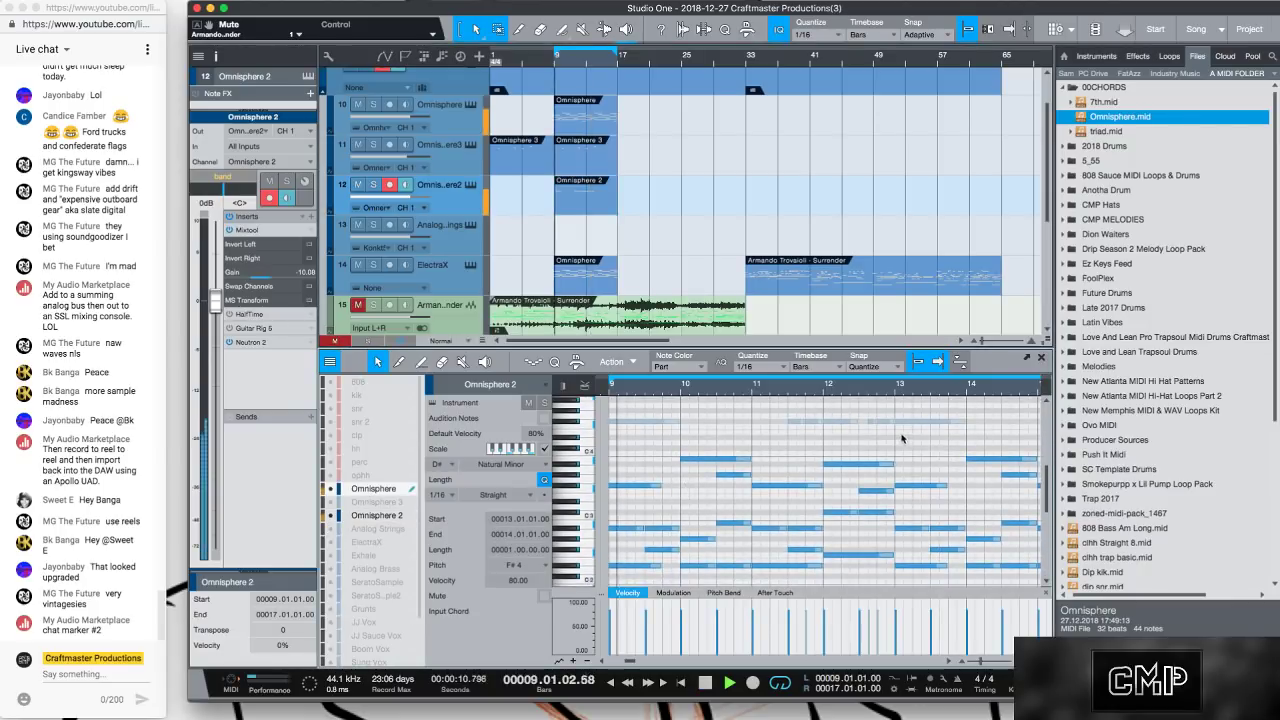
click(393, 519)
click(678, 447)
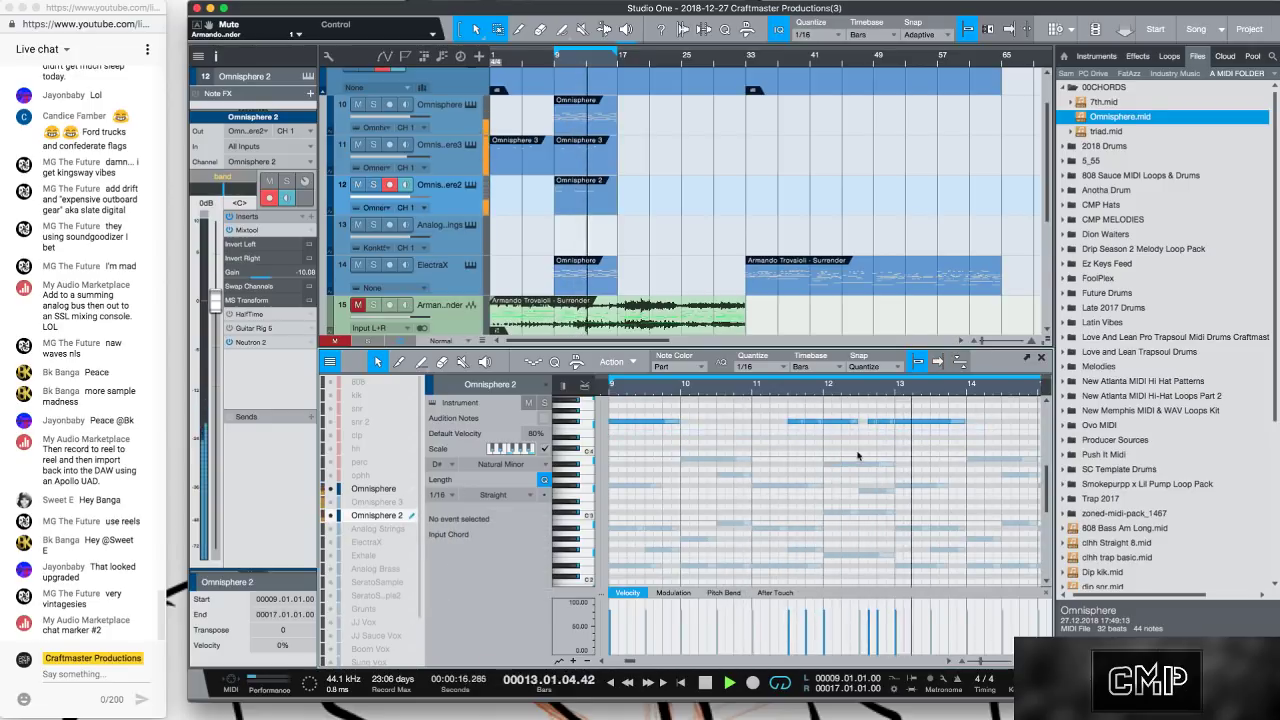
key(space)
key(space)
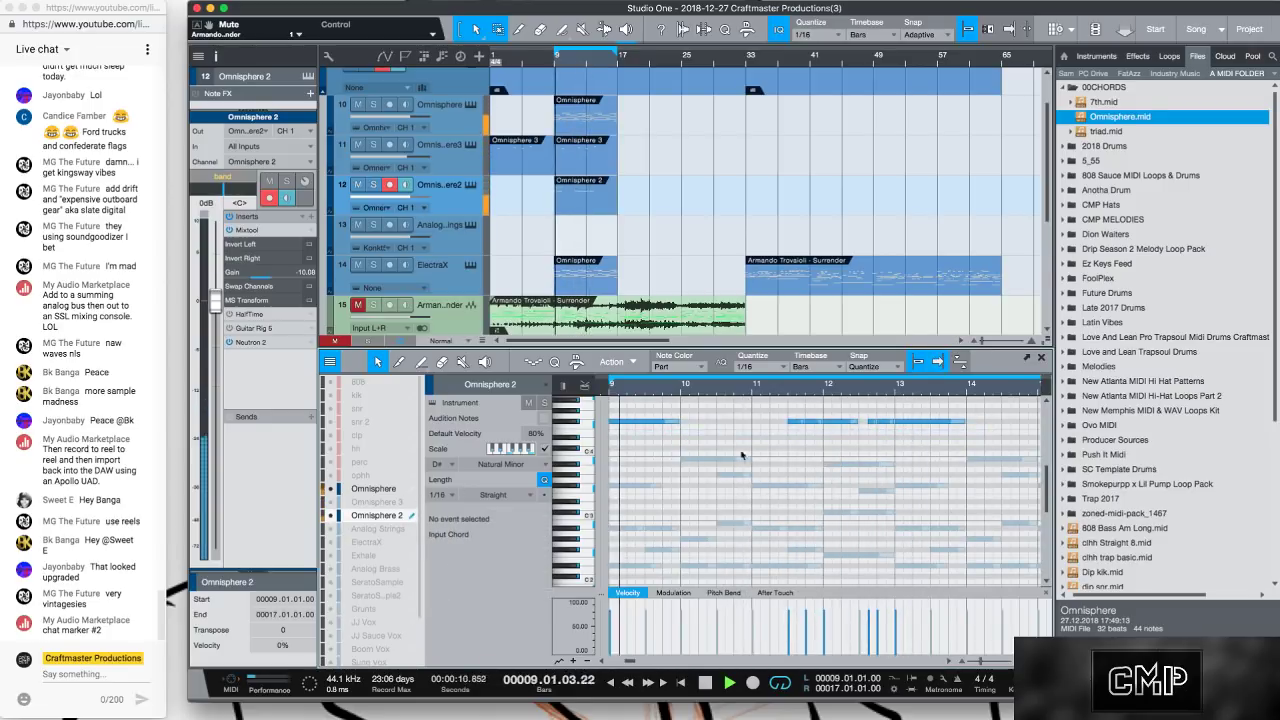
Lower the Omnisphere 2 note on beat 3 of bar 11 to F#3 and the following notes through bar 12 beat 2 to A#3.
click(795, 423)
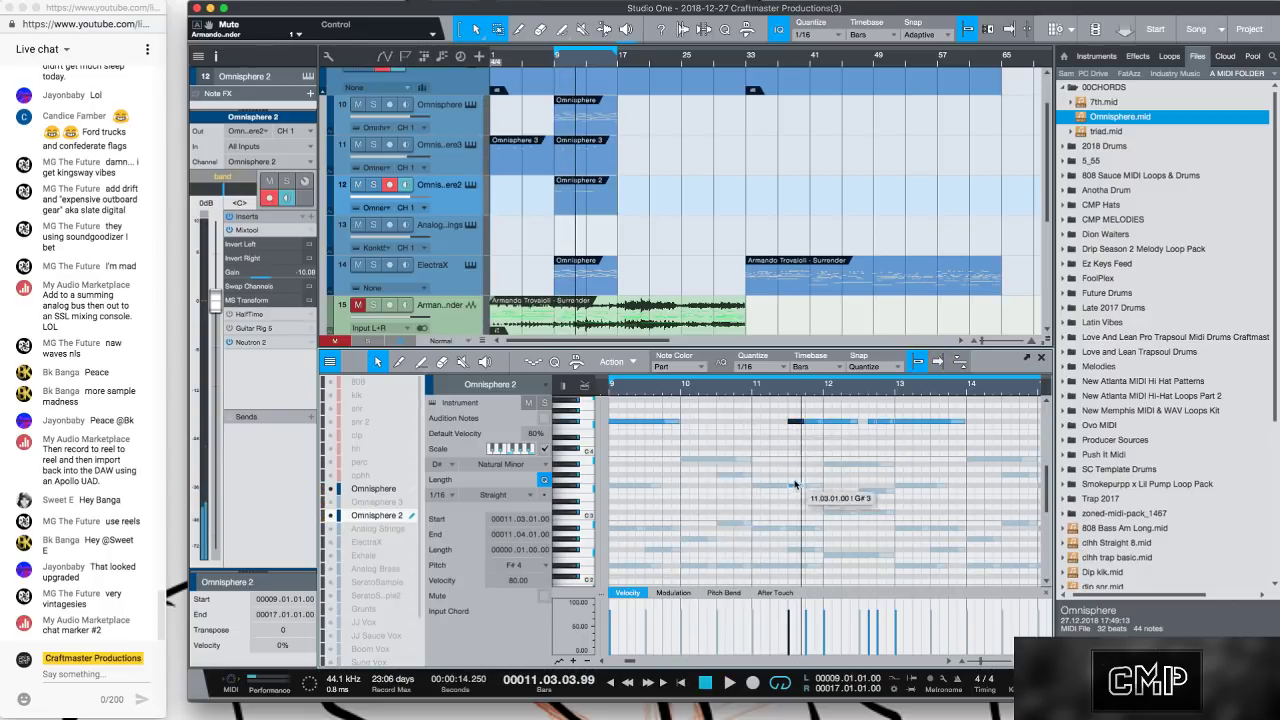
key(space)
drag(816, 423, 840, 465)
click(841, 421)
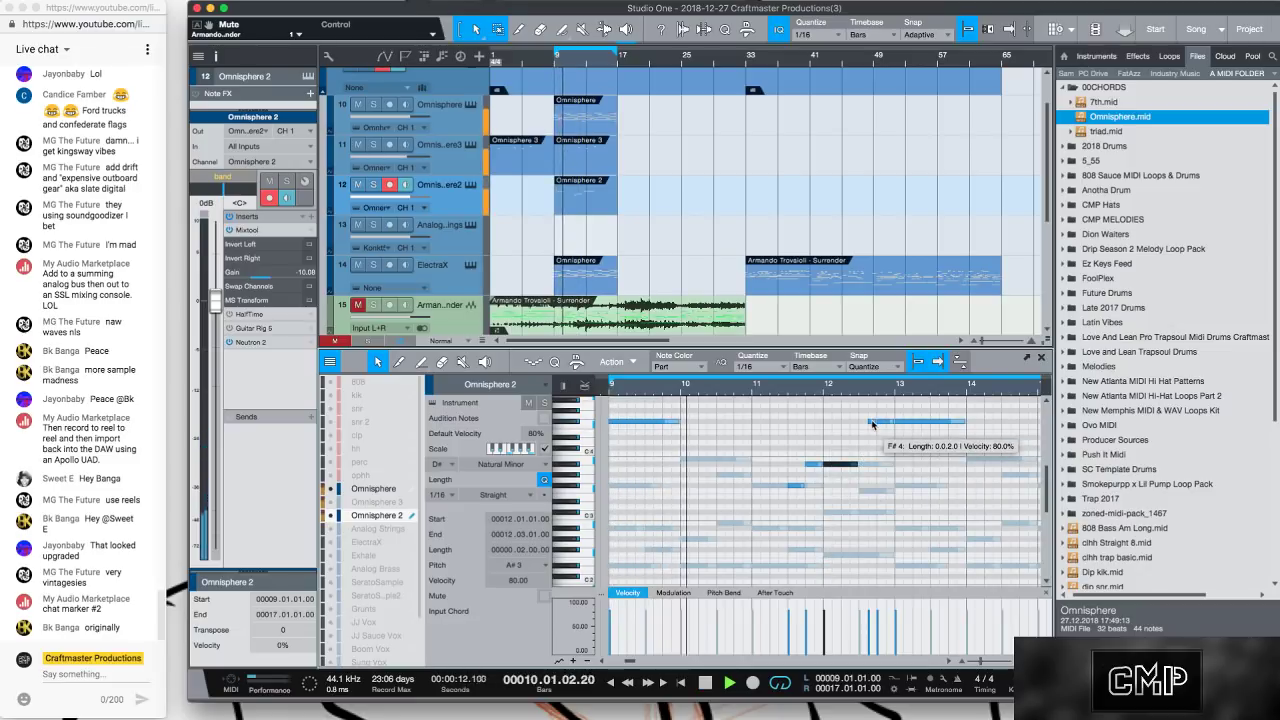
Lower the short note before beat 4 of bar 12 to F3, the beat 4 note to A#3 and the bar 13 note to F#3.
drag(873, 423, 877, 490)
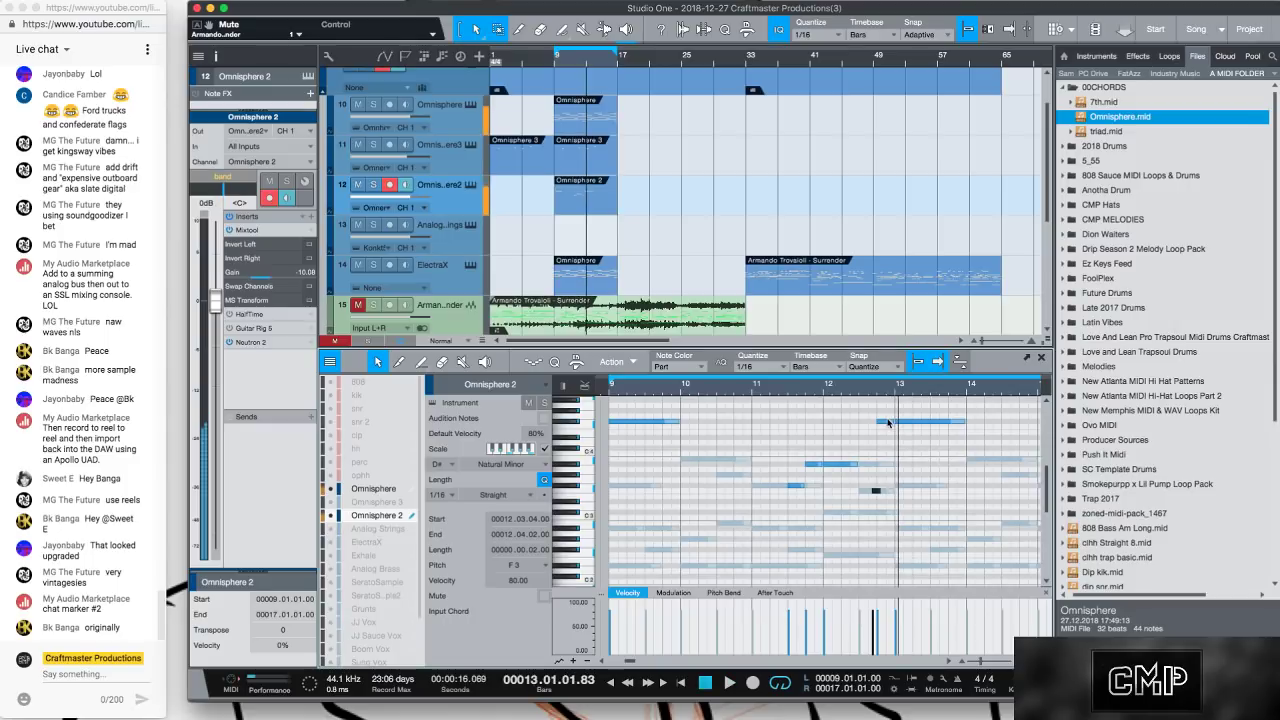
drag(885, 421, 886, 466)
drag(926, 424, 926, 487)
key(space)
key(space)
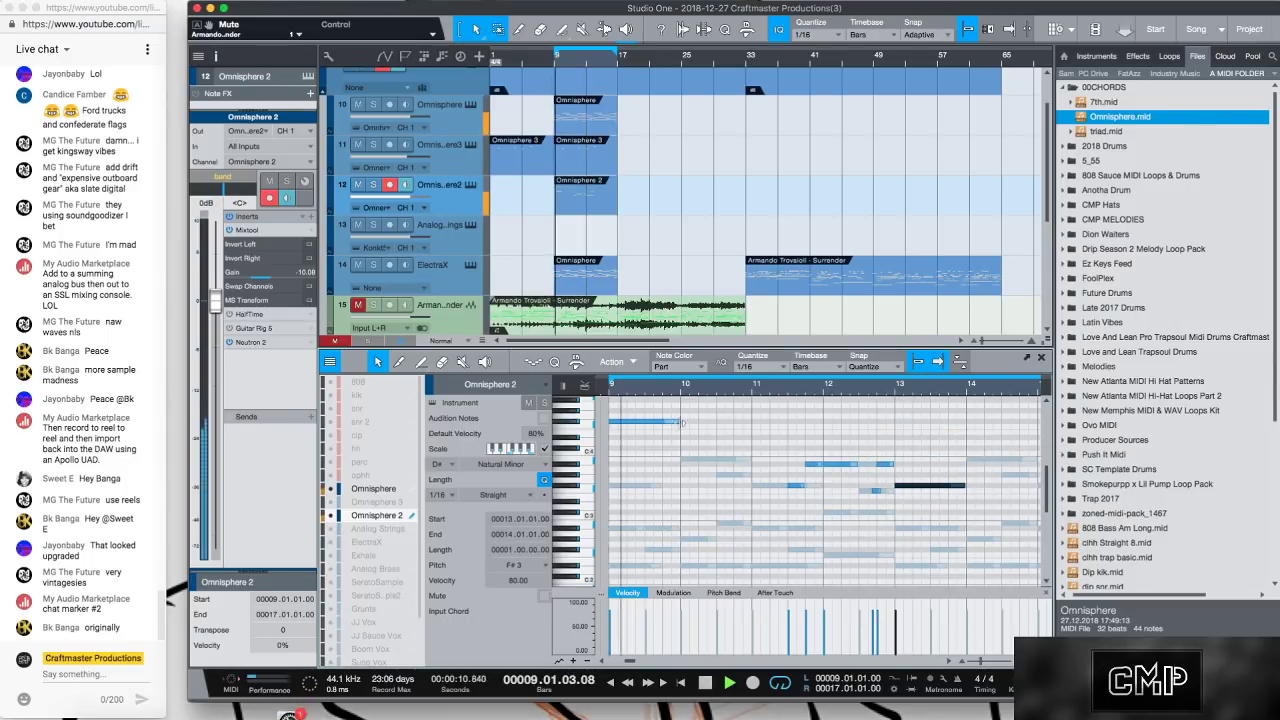
Lower the one-bar note at bar 9 to F#3, play the revised melody and save the song.
drag(657, 424, 660, 485)
key(space)
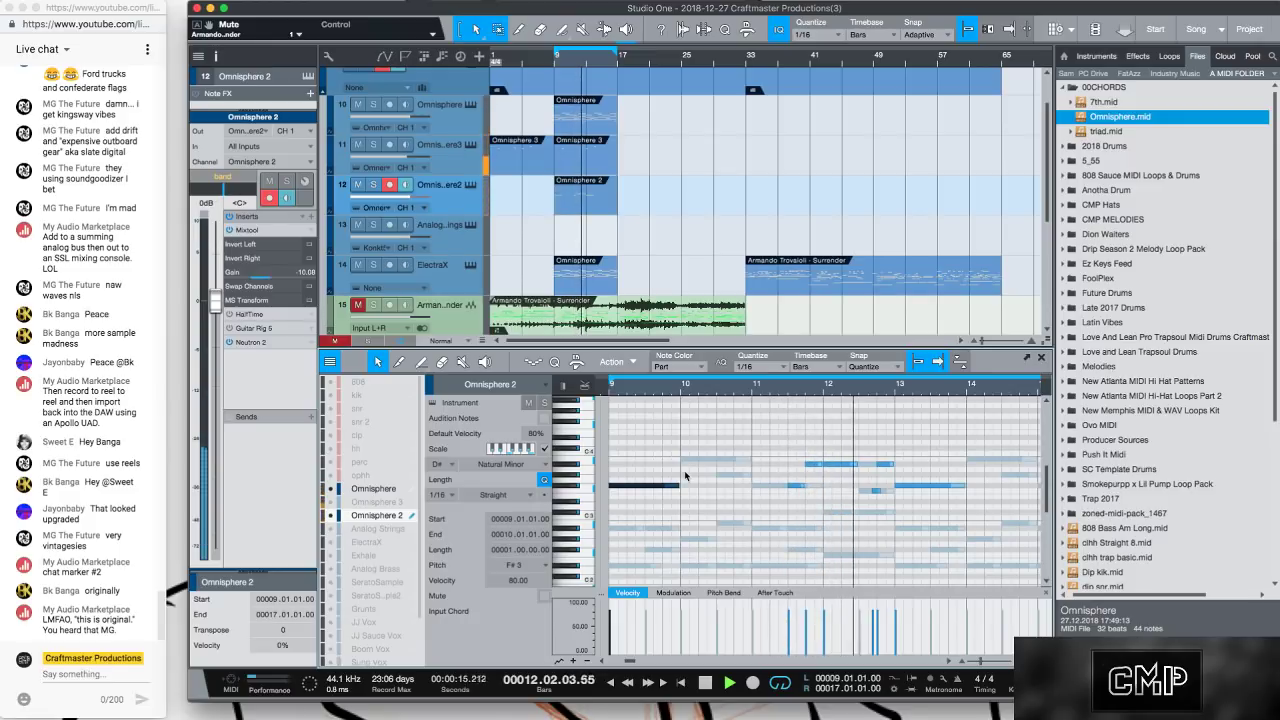
key(ctrl+s)
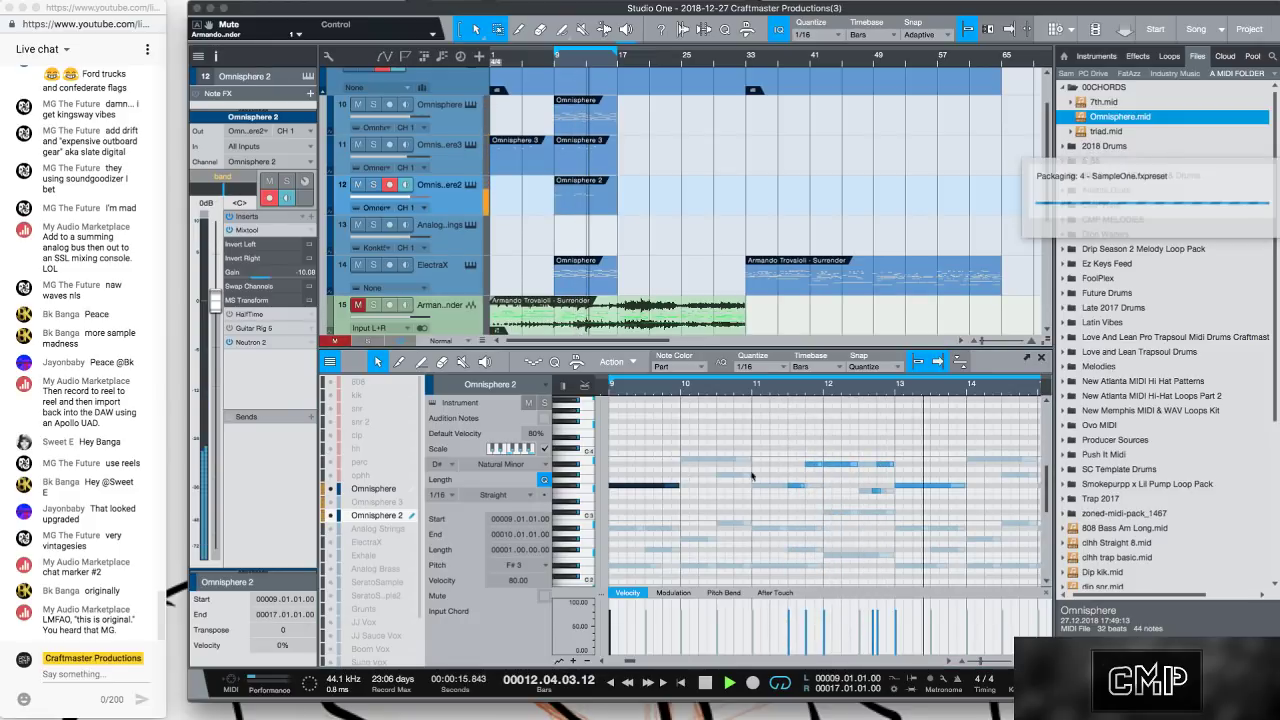
Shorten the F3 note in bar 12 to end at 12.04.01 and play the melody from bar 9.
key(e)
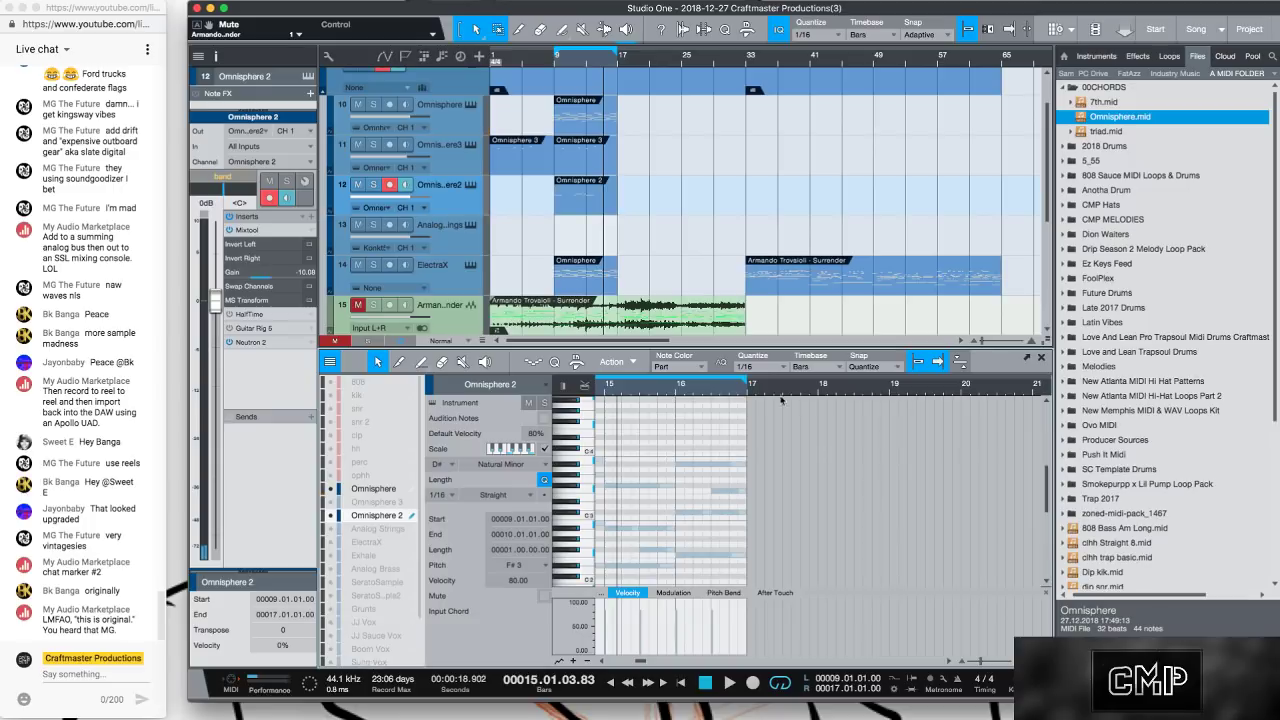
key(w)
key(w)
key(w)
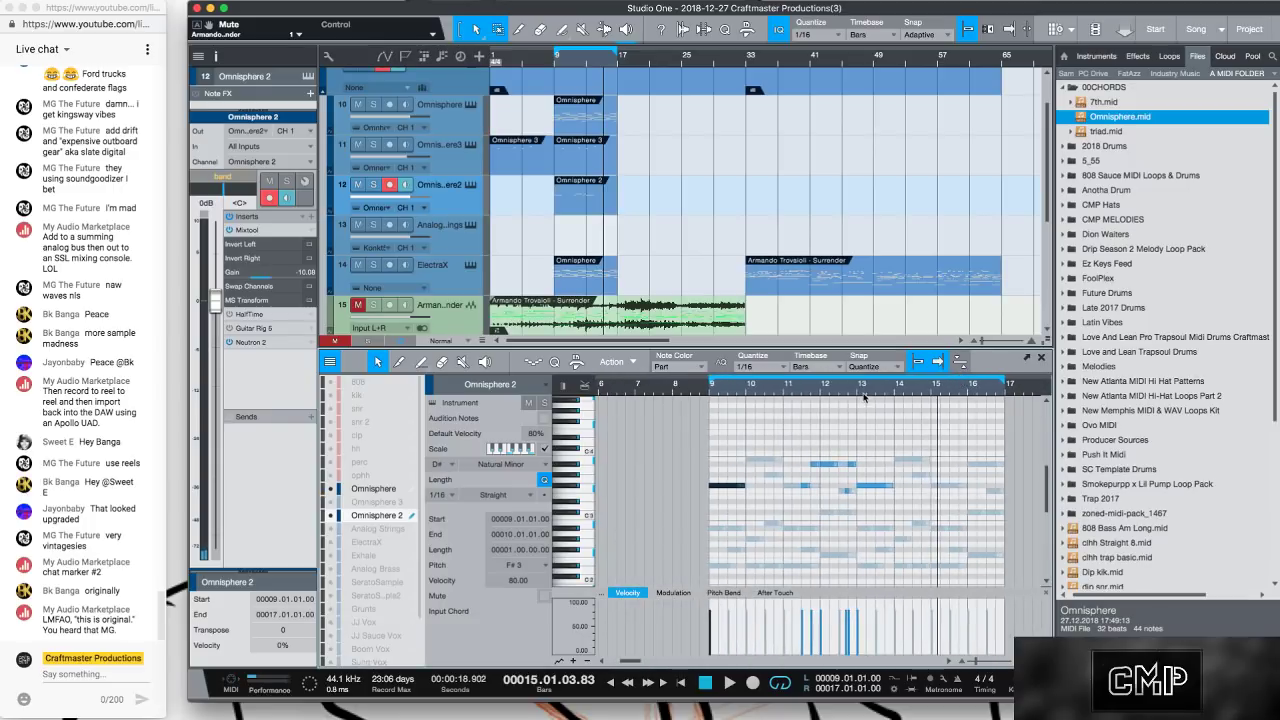
key(e)
key(e)
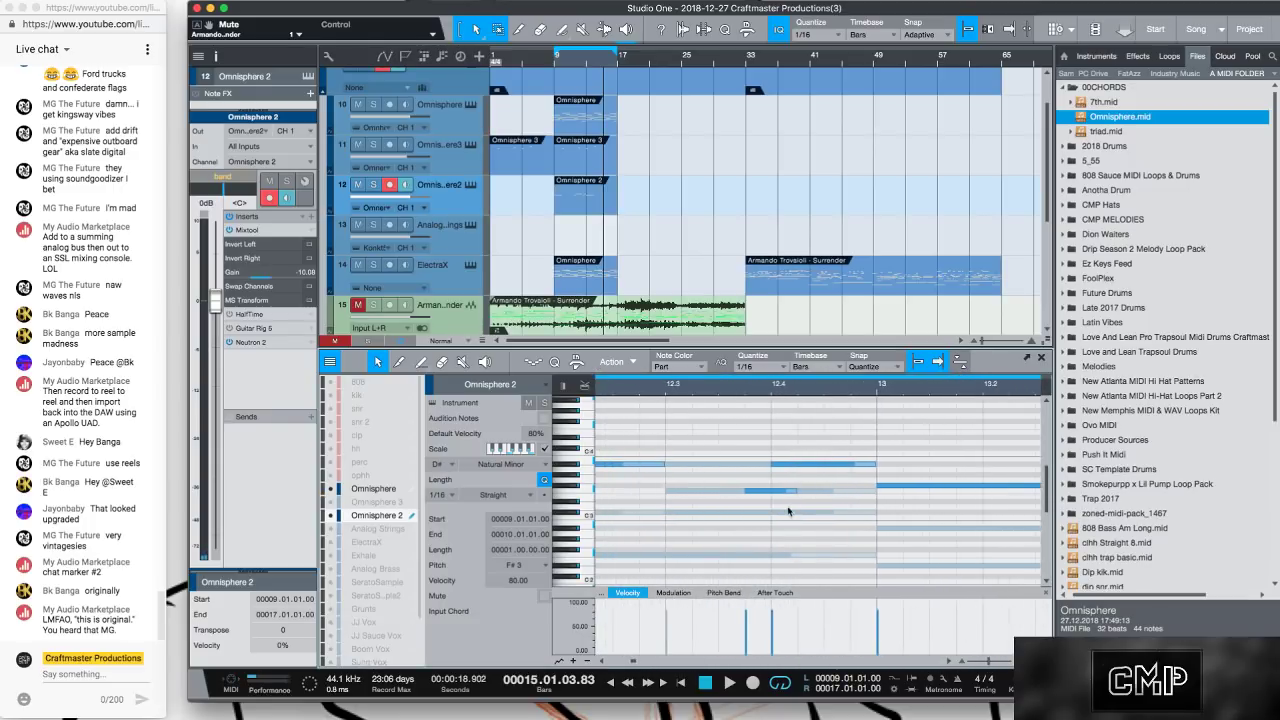
drag(796, 491, 770, 491)
key(w)
key(w)
key(w)
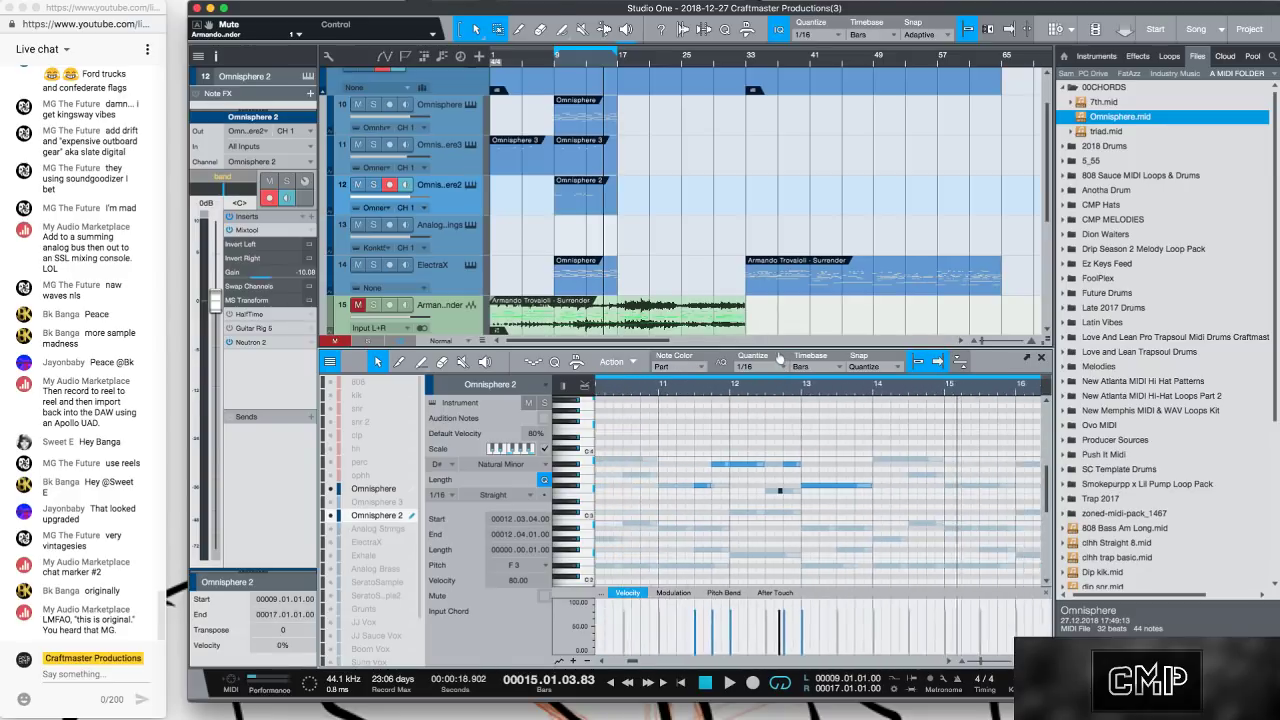
key(space)
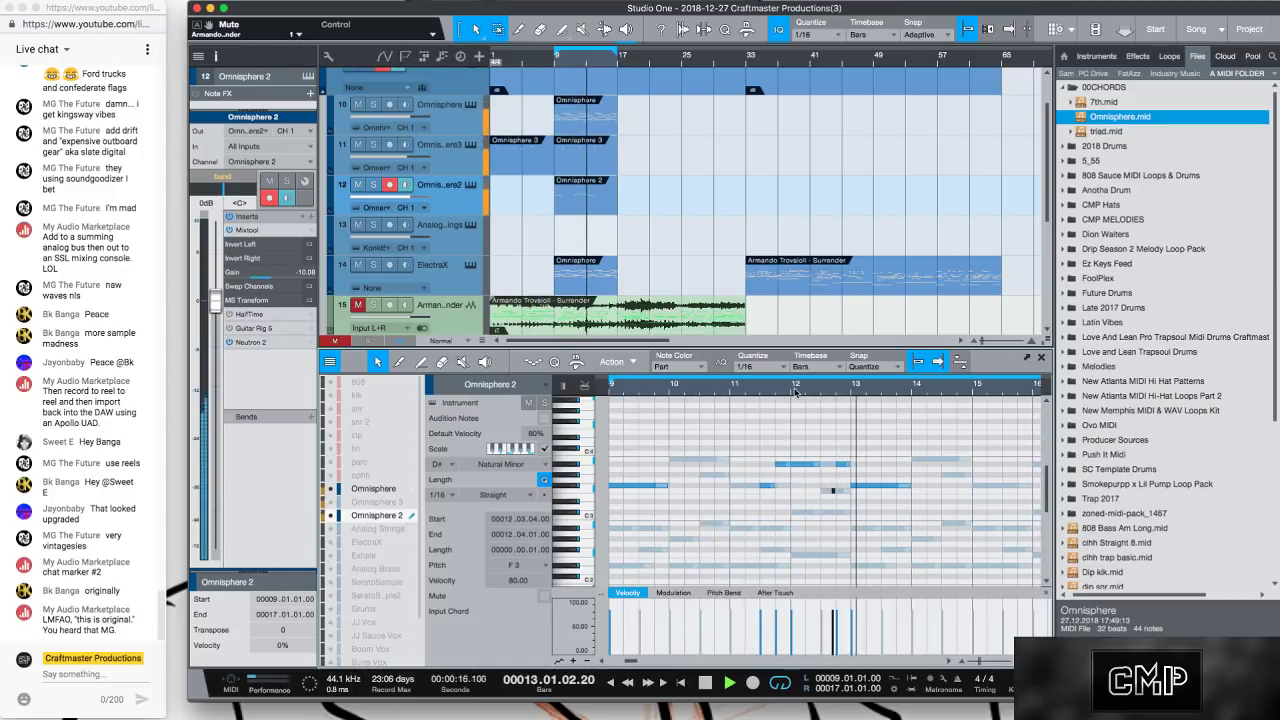
Extend the F3 note in bar 12 back to start at 12.03.03 and replay from bar 9.
scroll(835, 480, up, 3)
key(space)
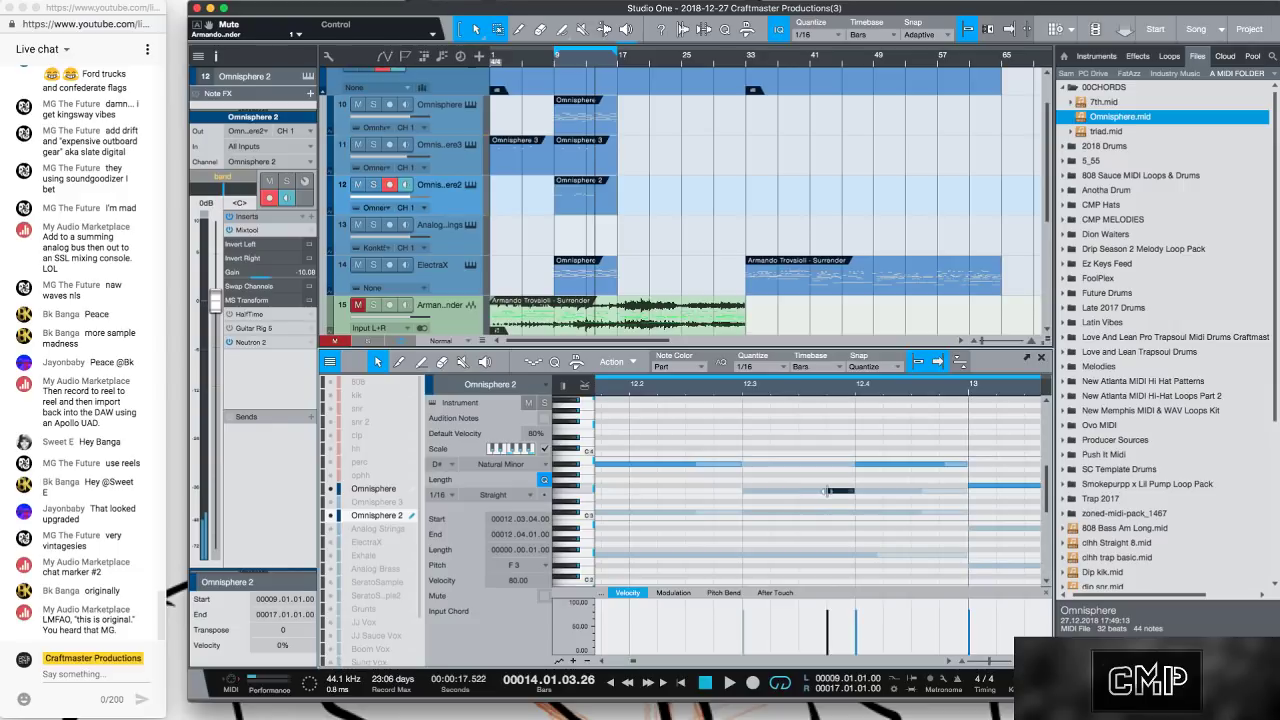
drag(826, 491, 803, 491)
scroll(800, 395, down, 3)
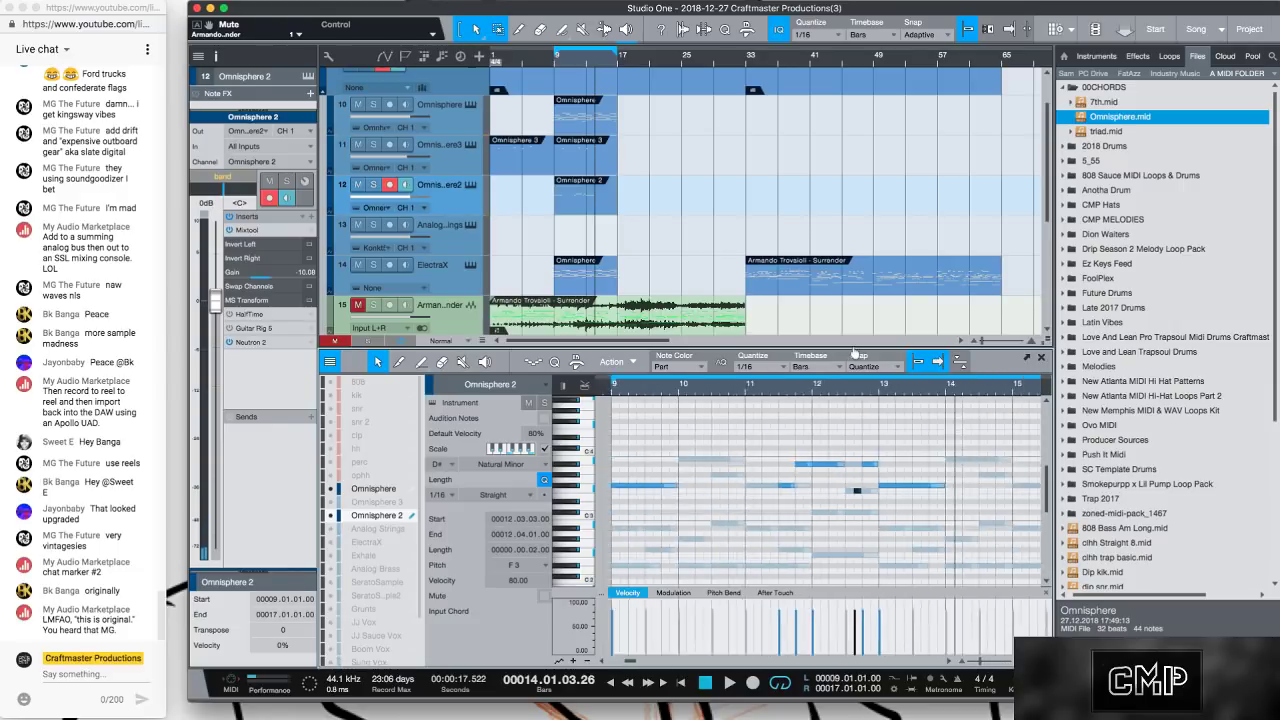
key(w)
key(space)
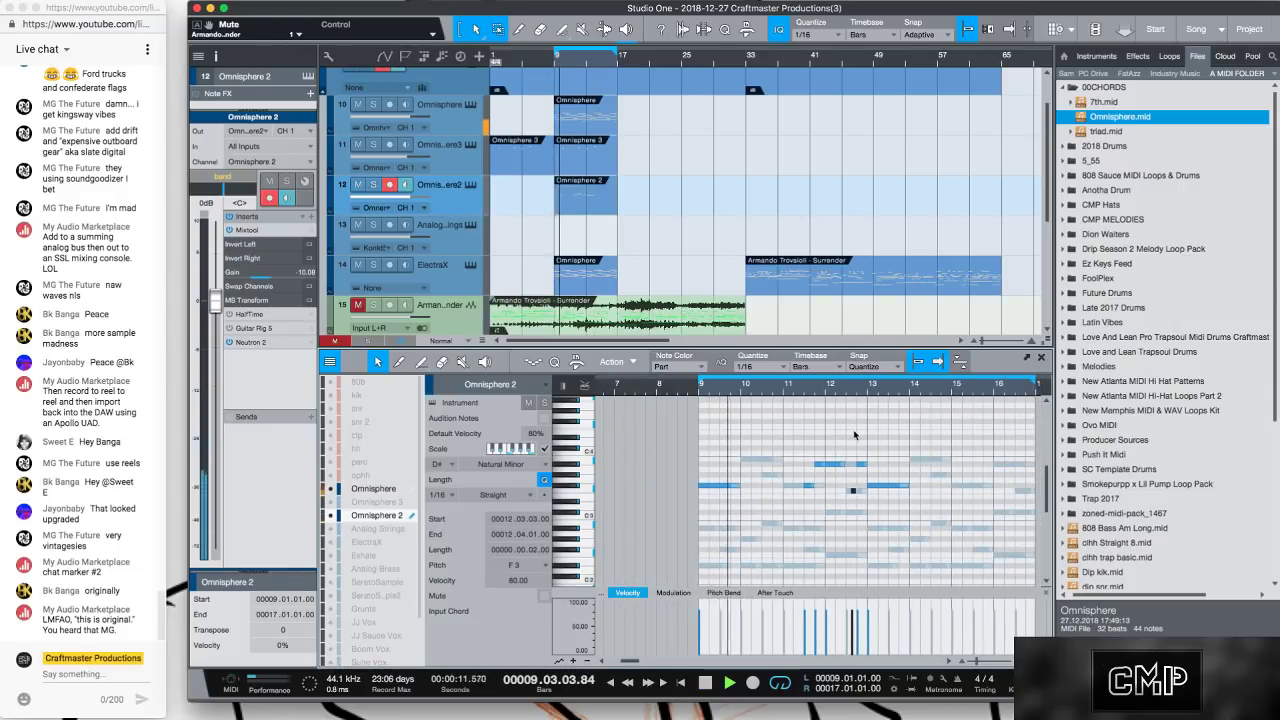
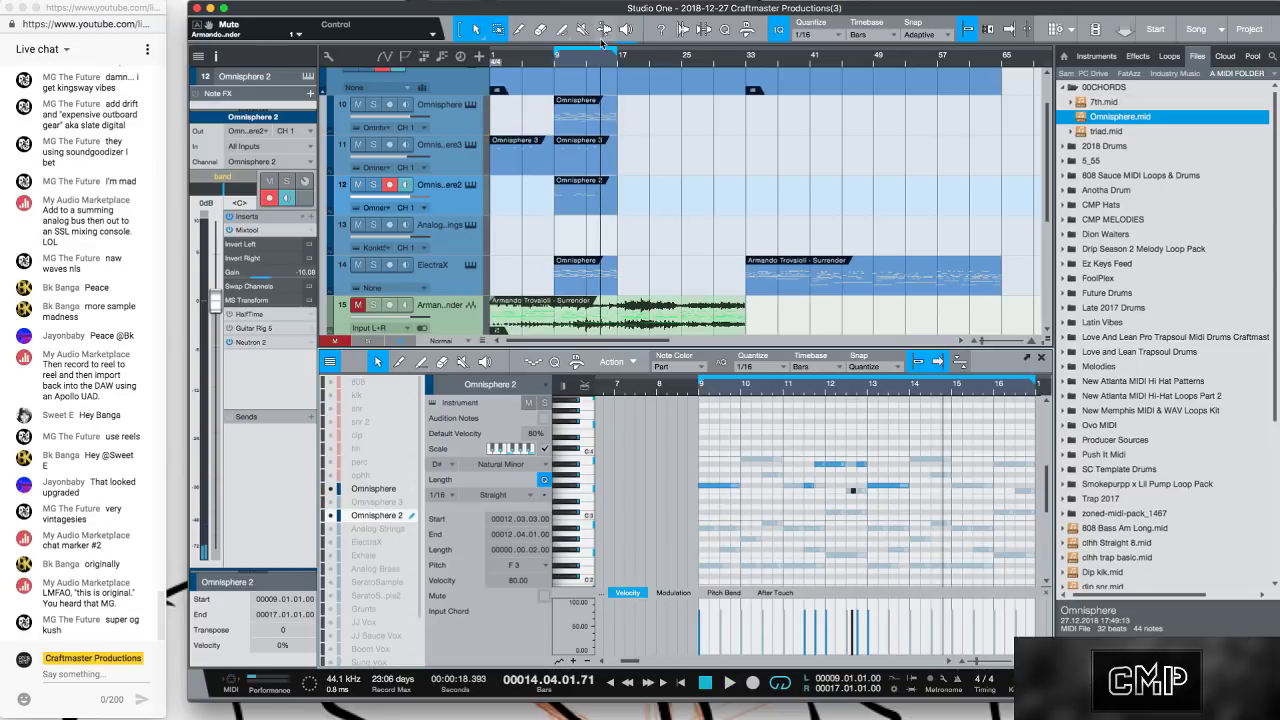
Extend the loop range to end at bar 25, solo the Surrender sample and play it from bar 17.
drag(621, 56, 668, 66)
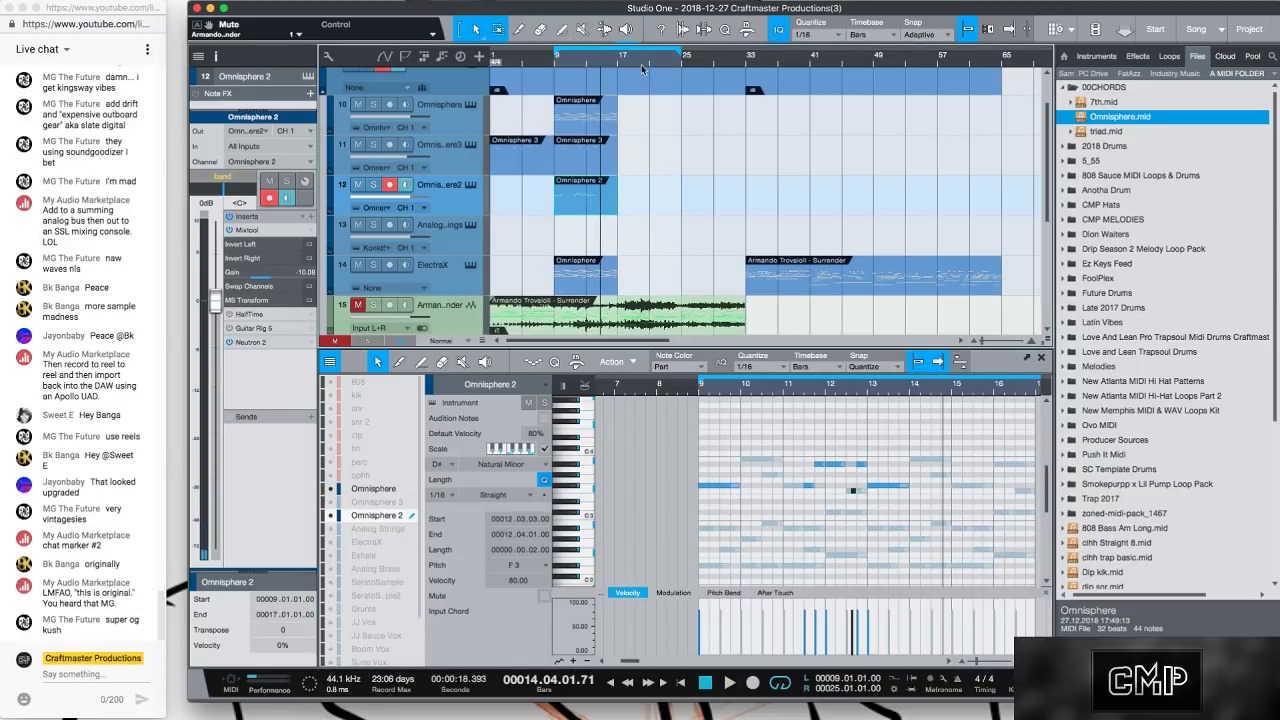
click(613, 64)
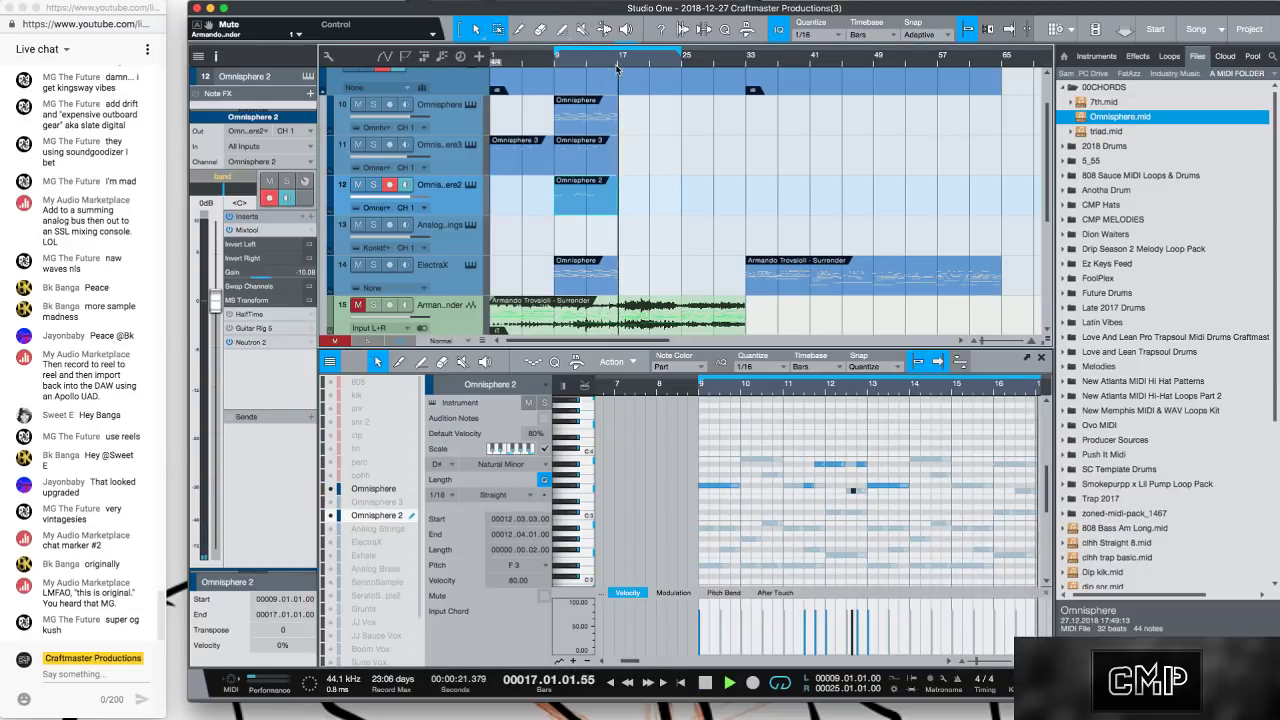
click(376, 307)
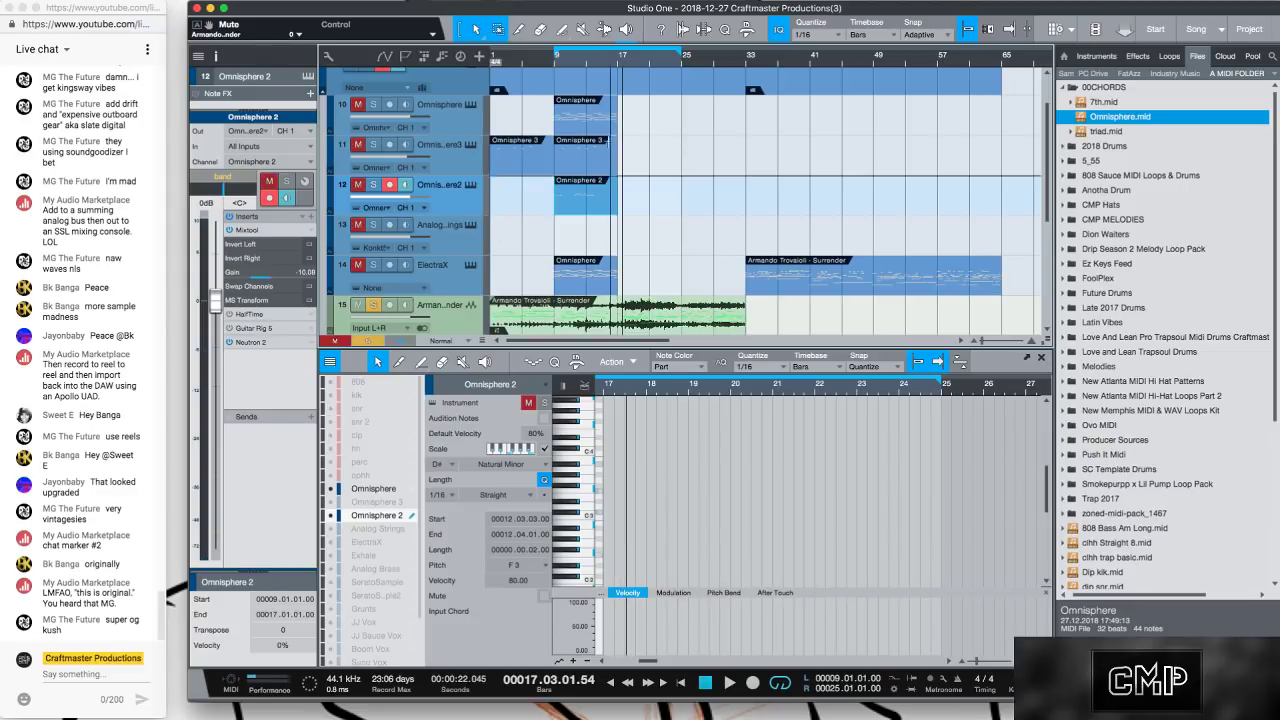
click(617, 62)
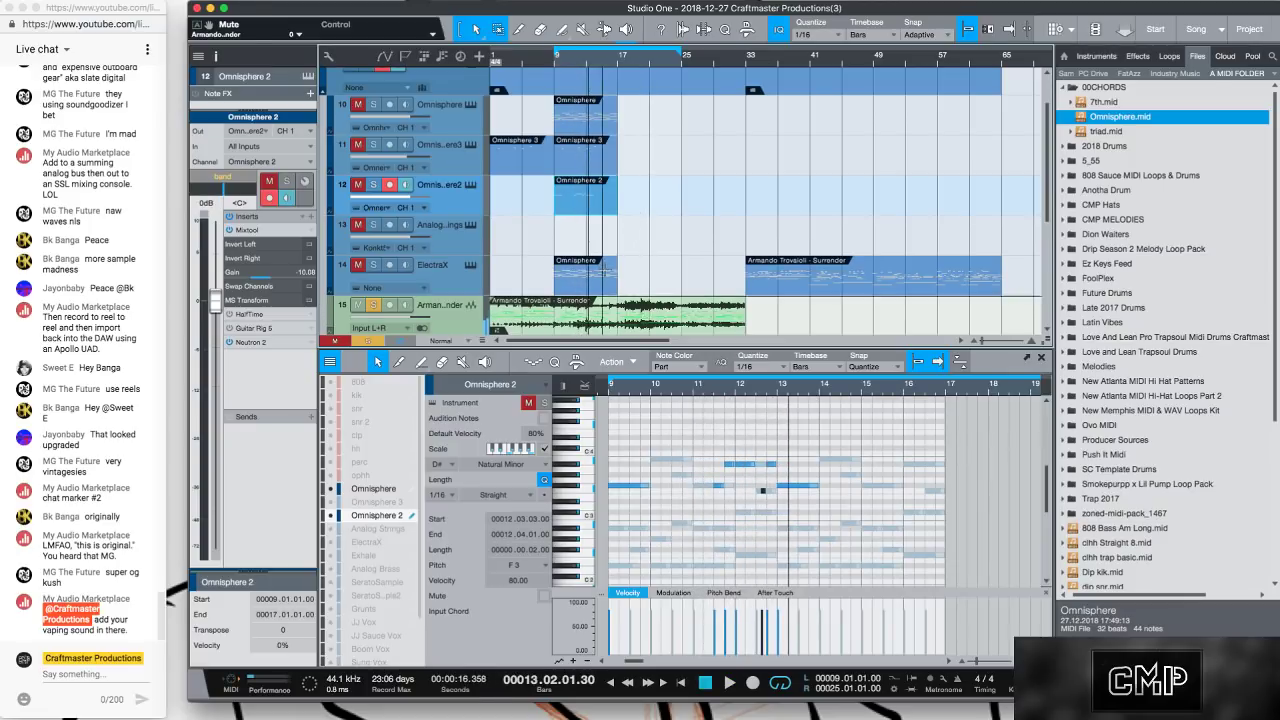
Move ElectraX's bar 9 part to bar 17 on Omnisphere, shift the Omnisphere 2 part to bar 17 and duplicate Omnisphere 3's second part there.
drag(597, 281, 665, 121)
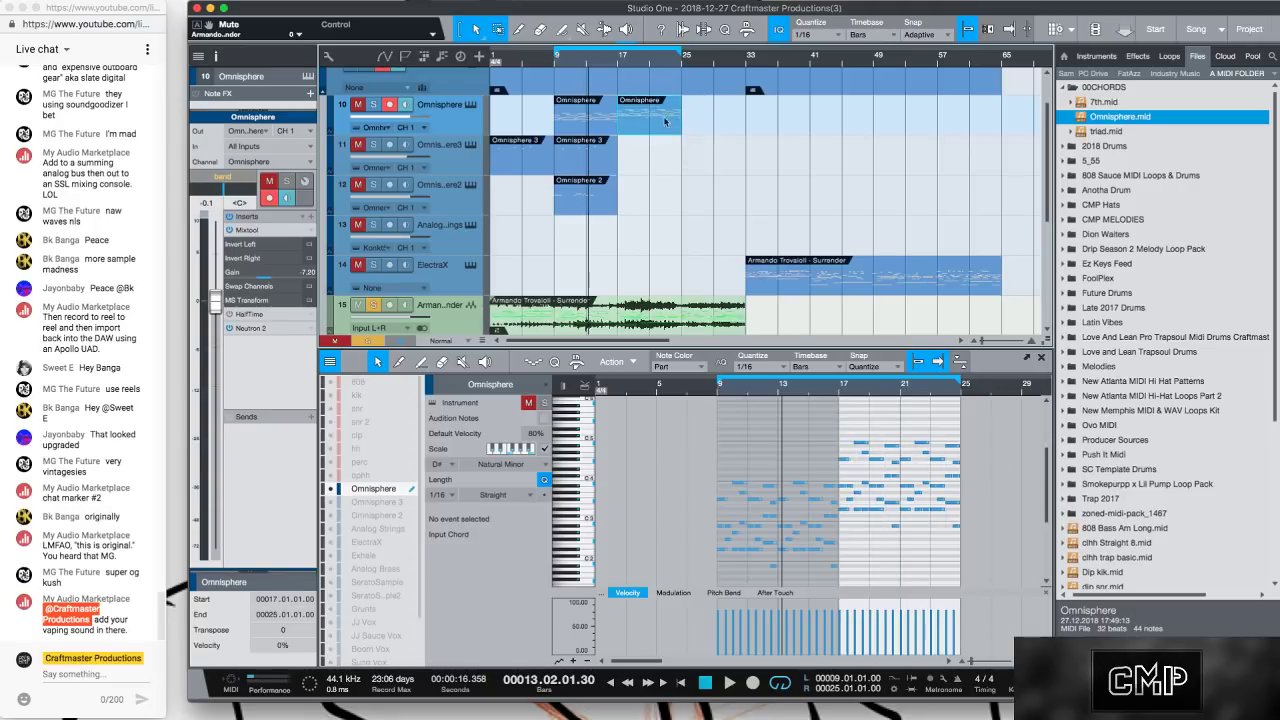
click(617, 62)
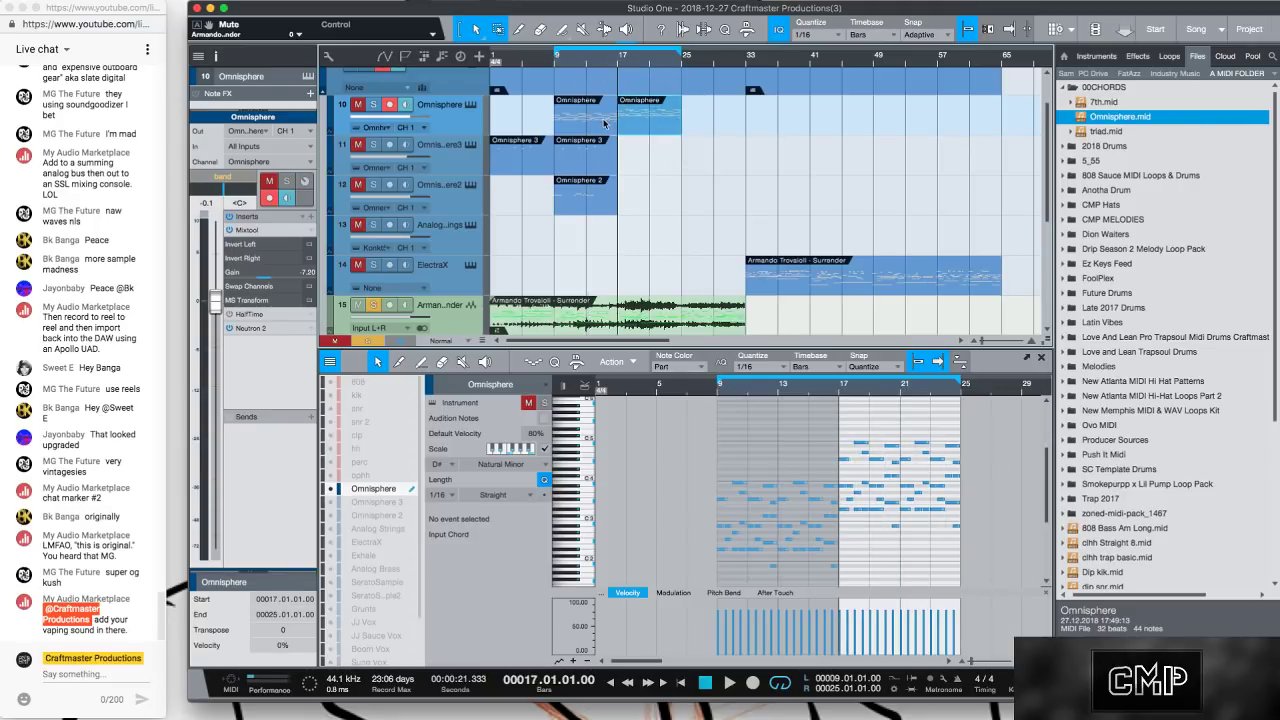
drag(586, 205, 650, 205)
click(587, 163)
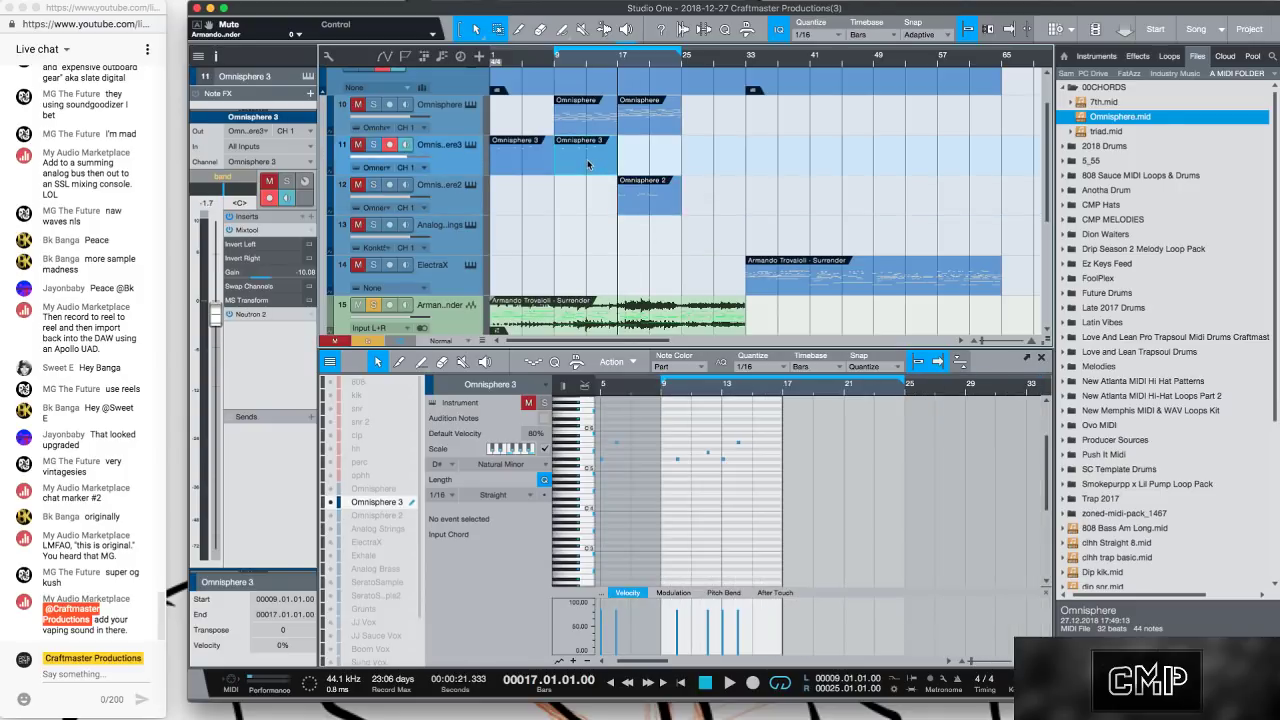
key(d)
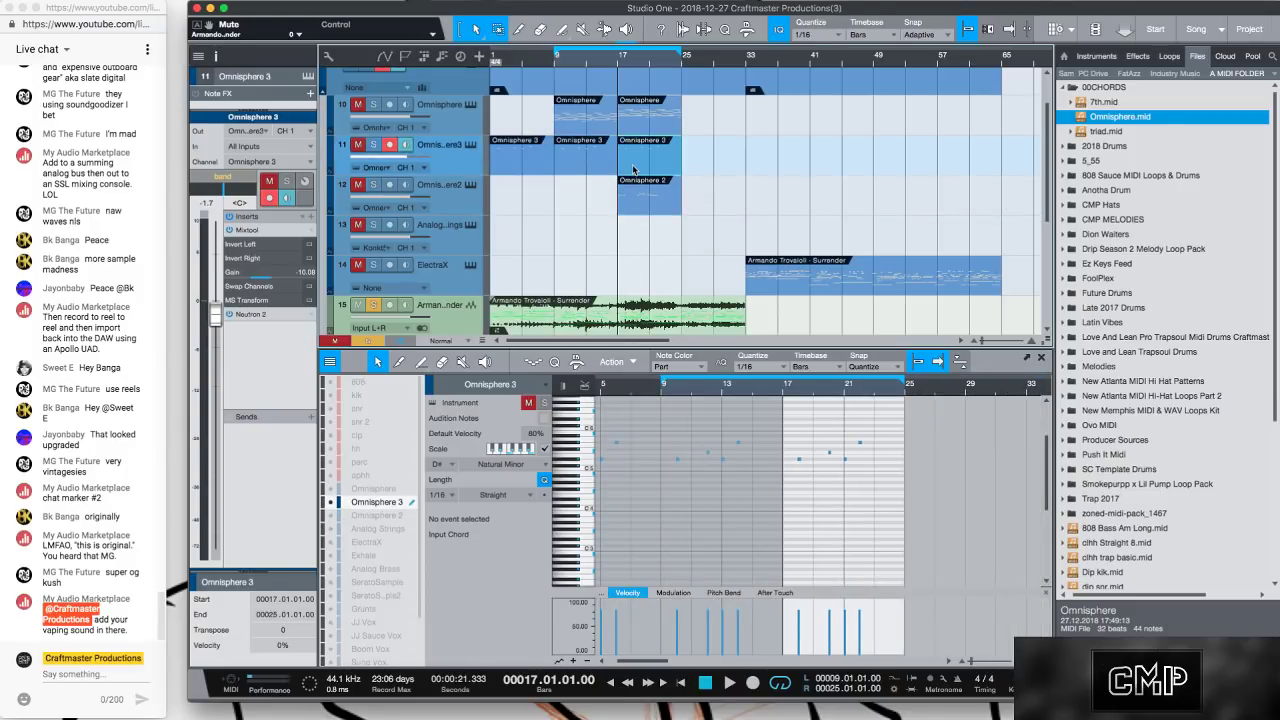
Play the Surrender sample from bar 25 and delete its audio event from the arrangement.
click(681, 66)
key(space)
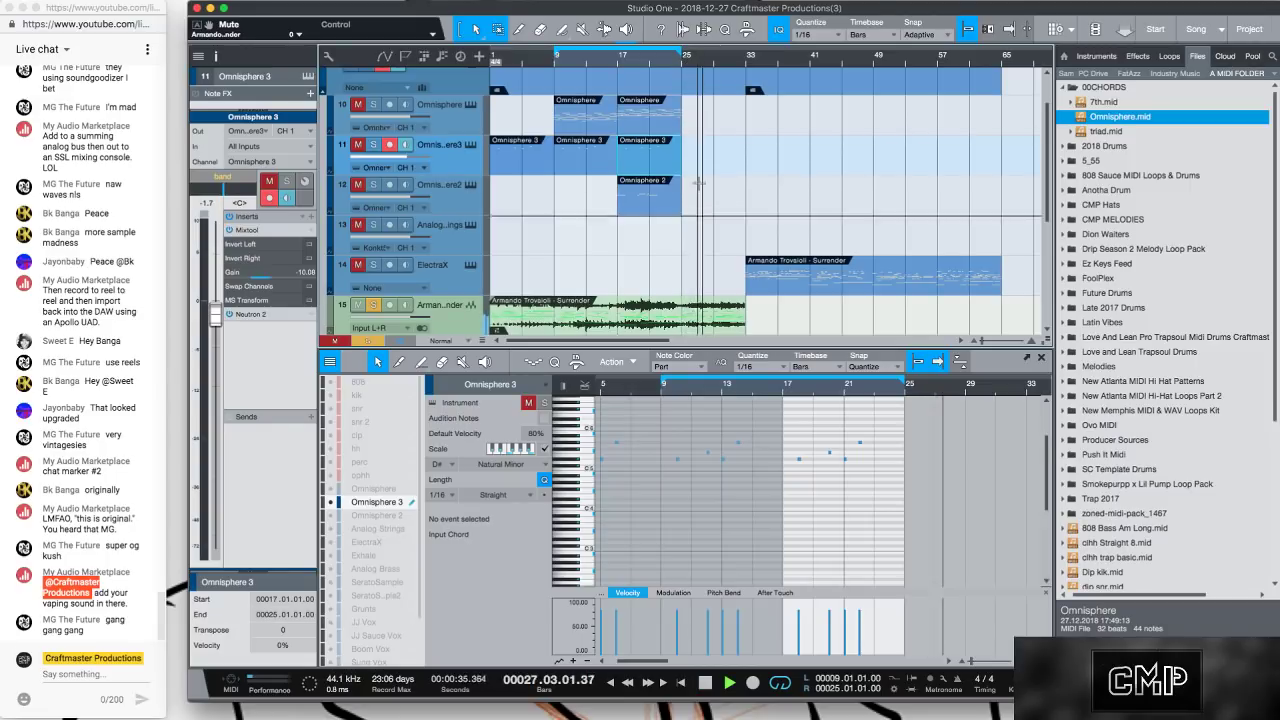
key(space)
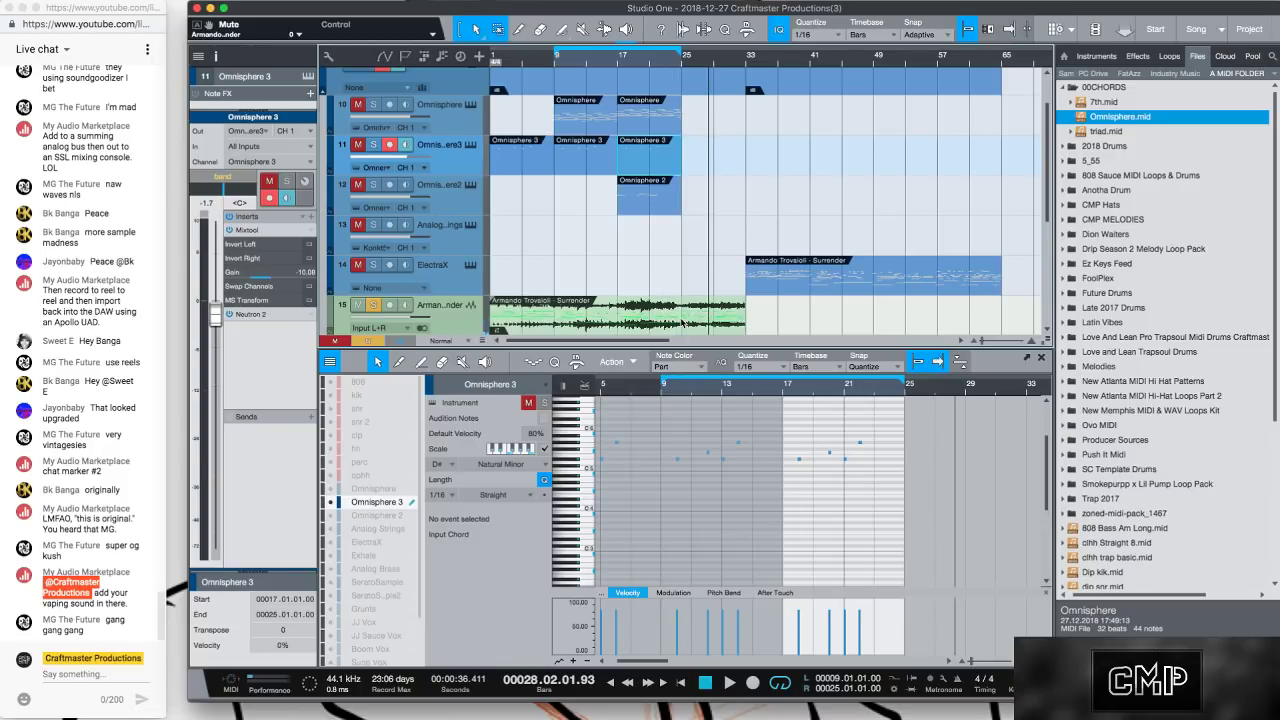
click(682, 322)
key(Delete)
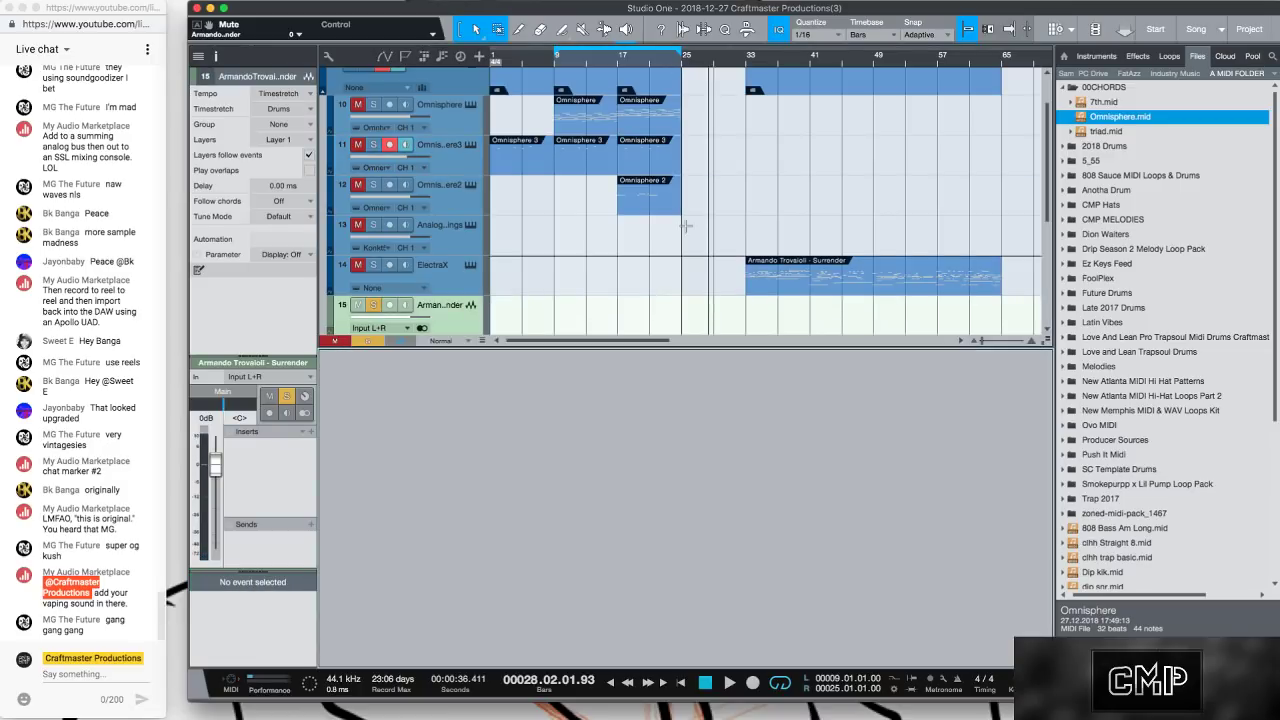
Delete the Surrender part at bar 33 on ElectraX, extend the loop start back to bar 1 and start playback there.
click(778, 276)
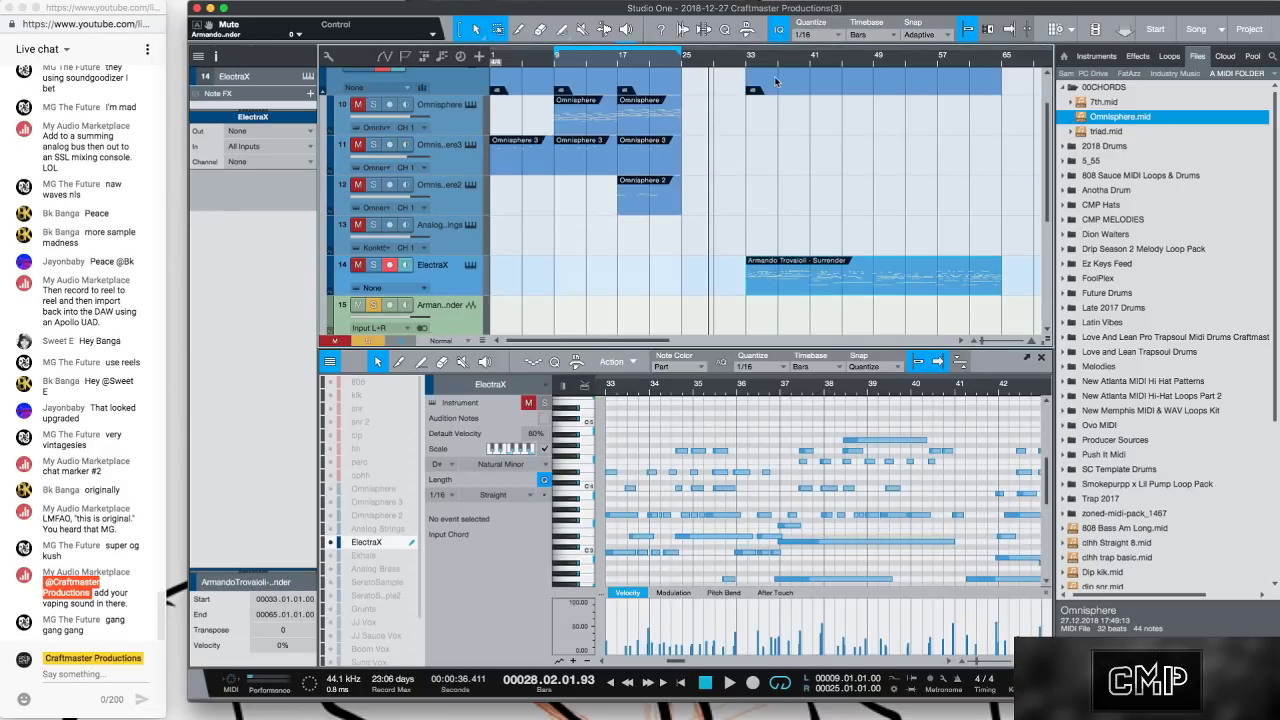
key(Delete)
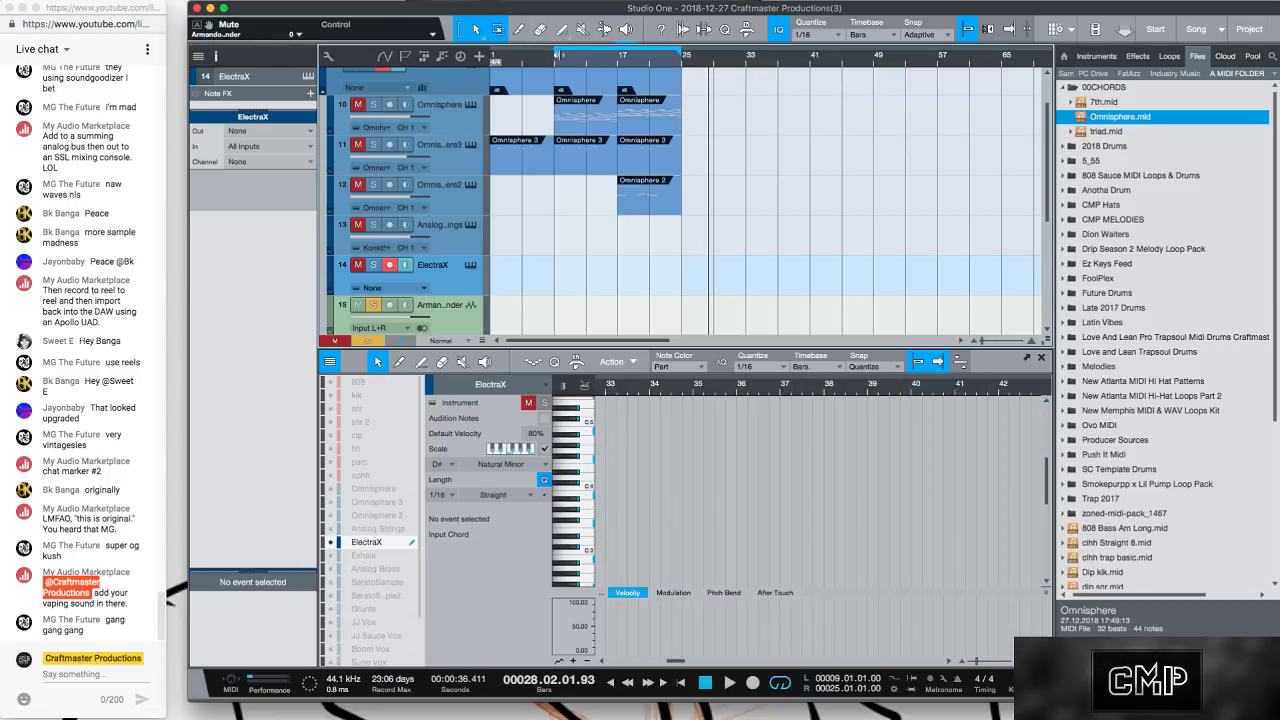
drag(557, 55, 495, 57)
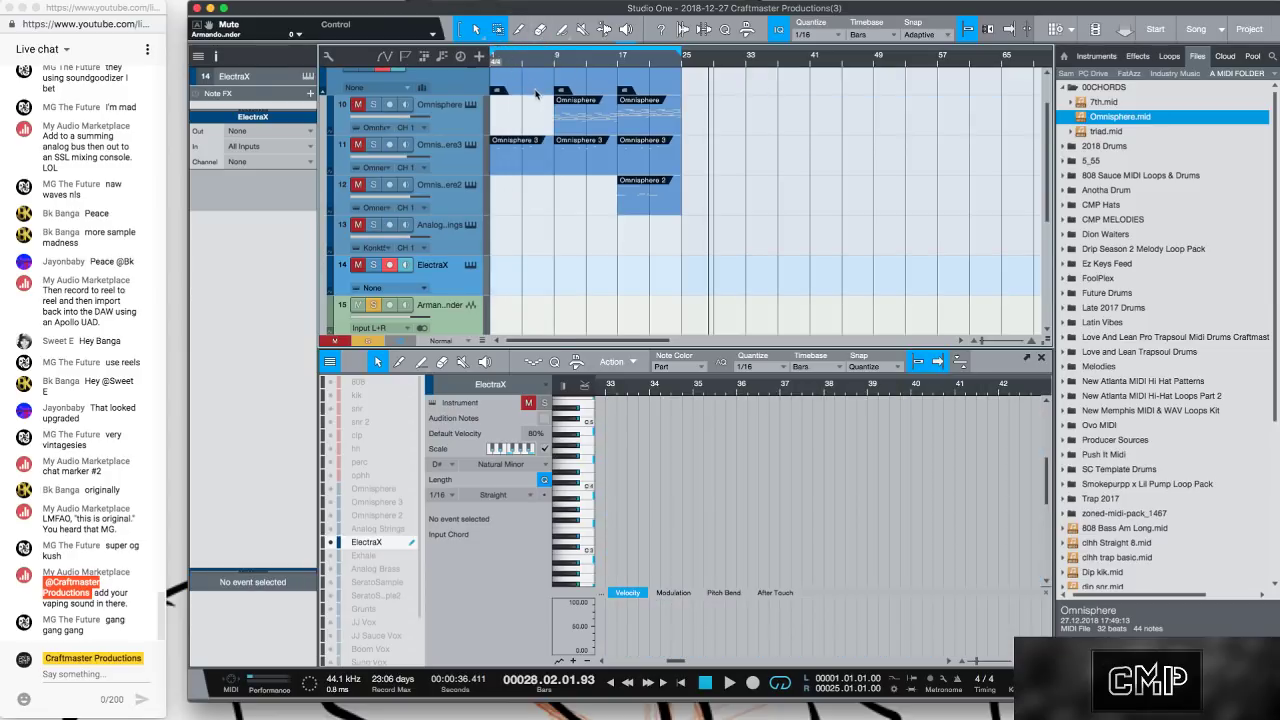
key(space)
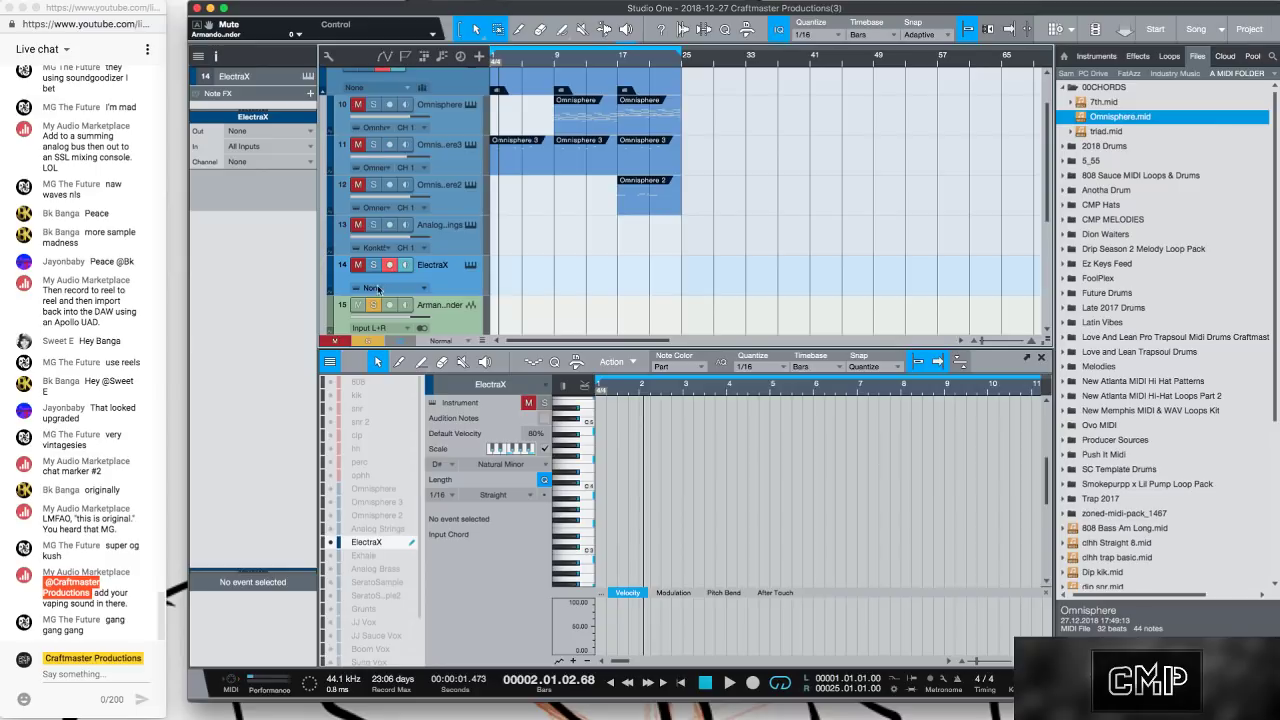
Mute the Surrender sample track, start playback and move Omnisphere's bar 17 part to bar 1.
click(363, 304)
key(space)
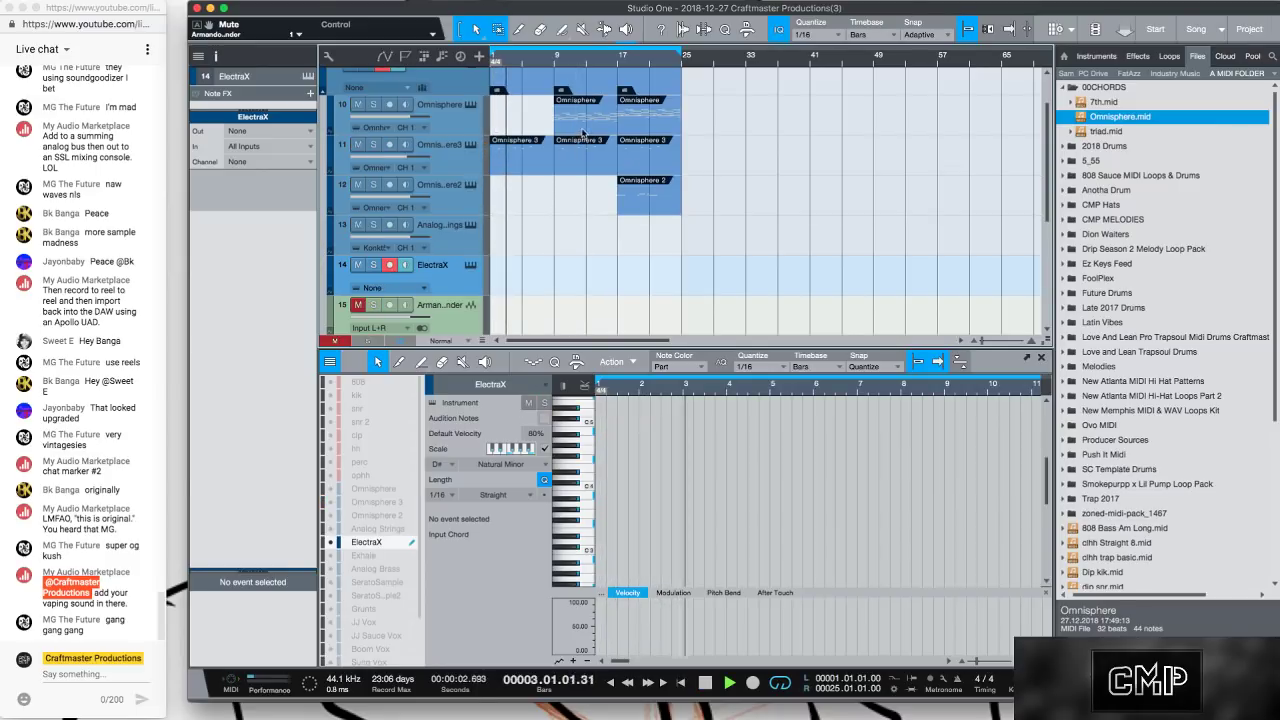
click(517, 125)
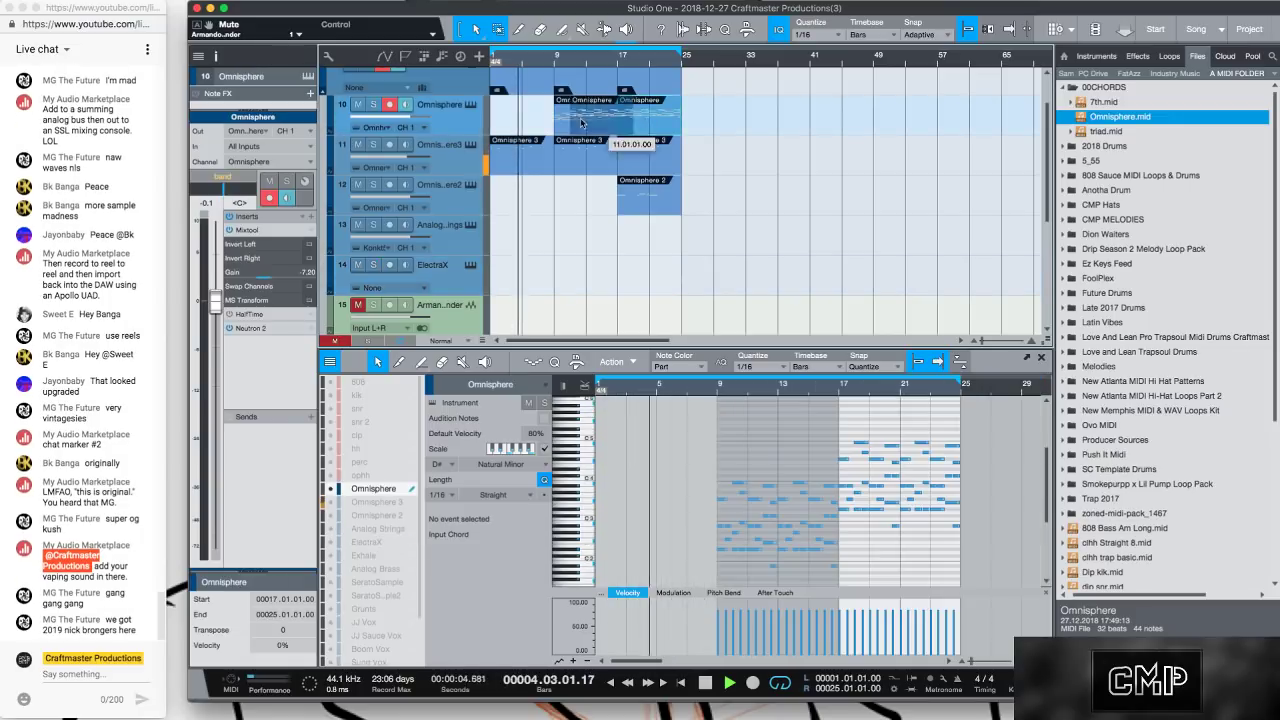
drag(517, 125, 517, 125)
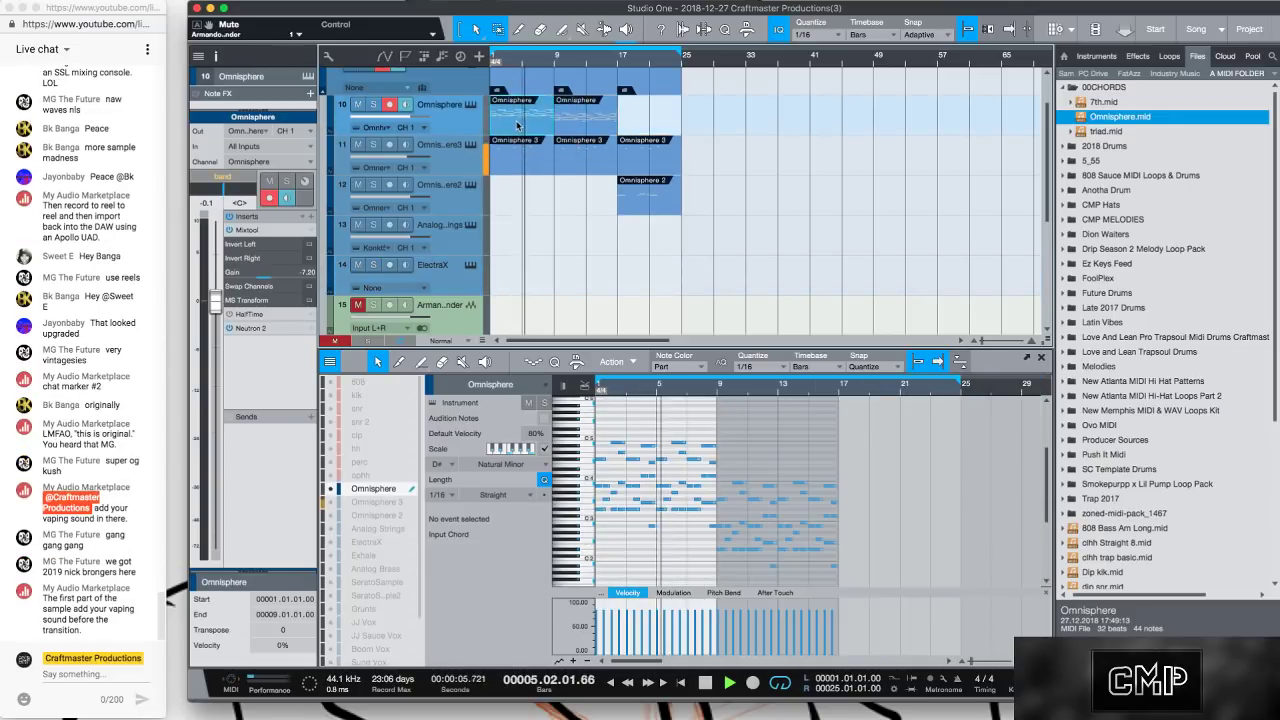
Duplicate Omnisphere's bar 9 part to bars 17 and 25, and extend the loop end to bar 41.
click(577, 122)
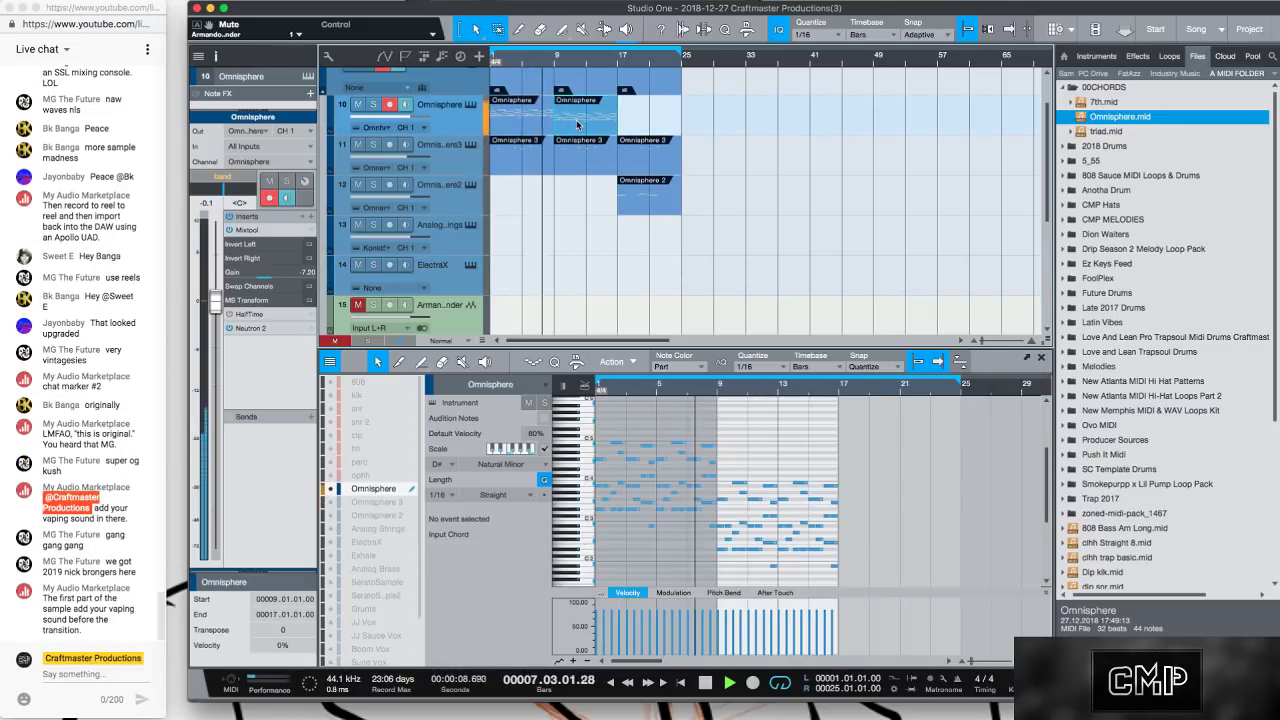
key(d)
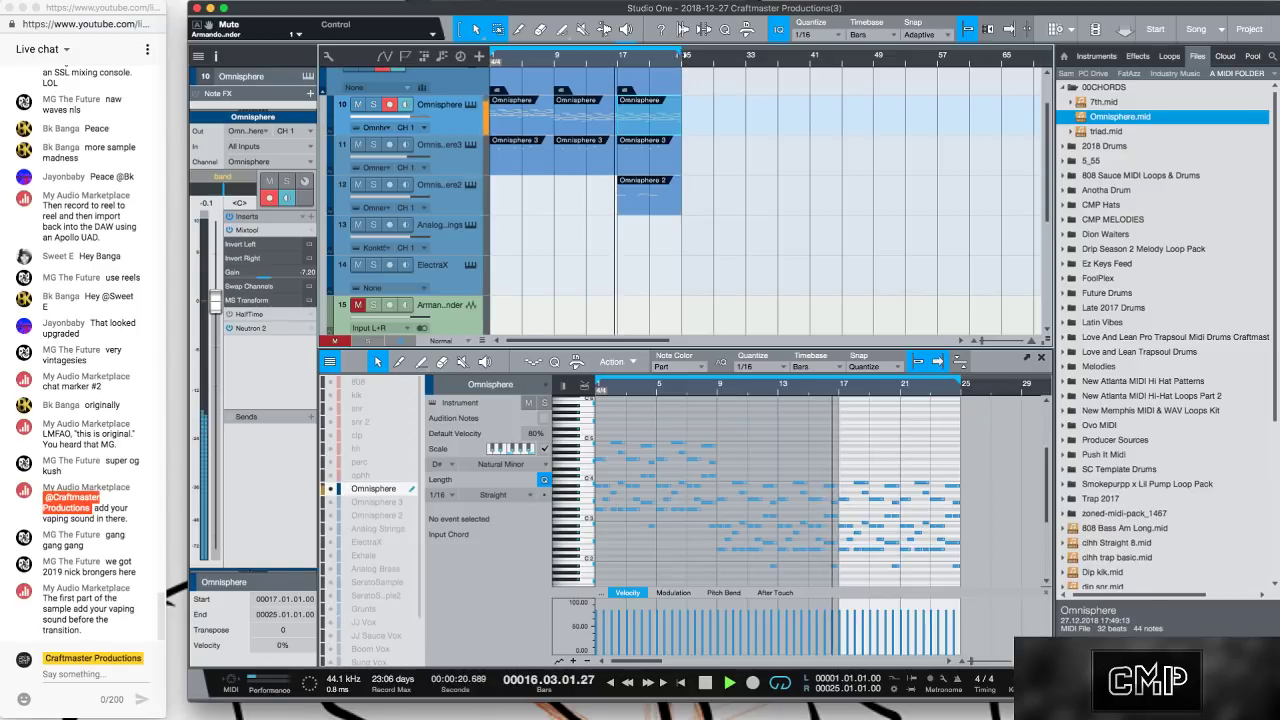
click(810, 63)
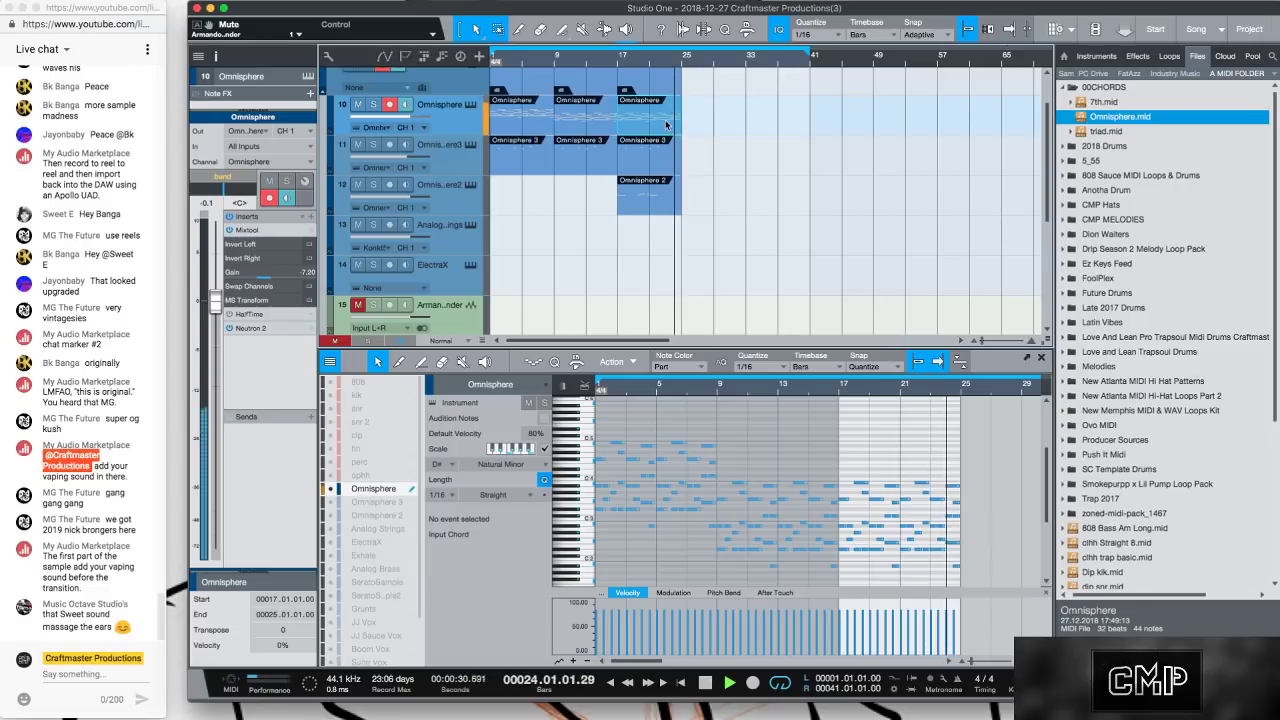
key(space)
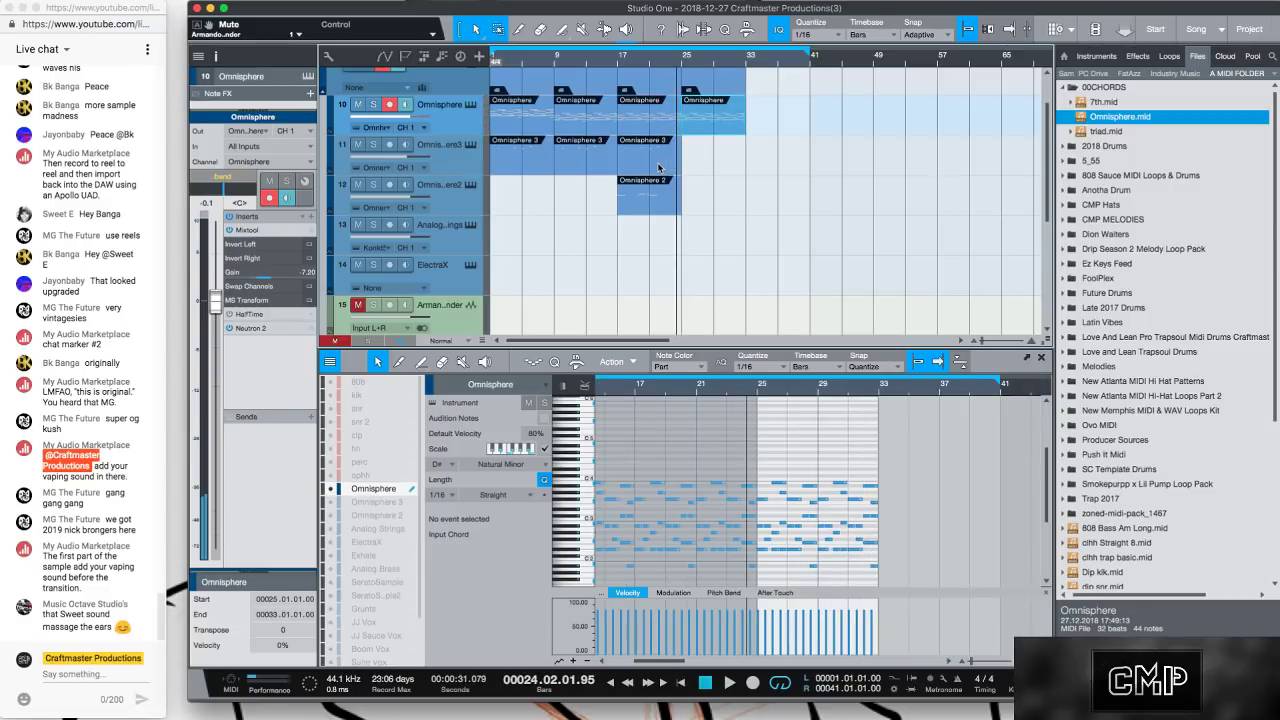
Duplicate the bar 17 parts of Omnisphere 3 and Omnisphere 2 to bar 25, and copy Omnisphere's bar 25 part onto Analog Strings.
key(d)
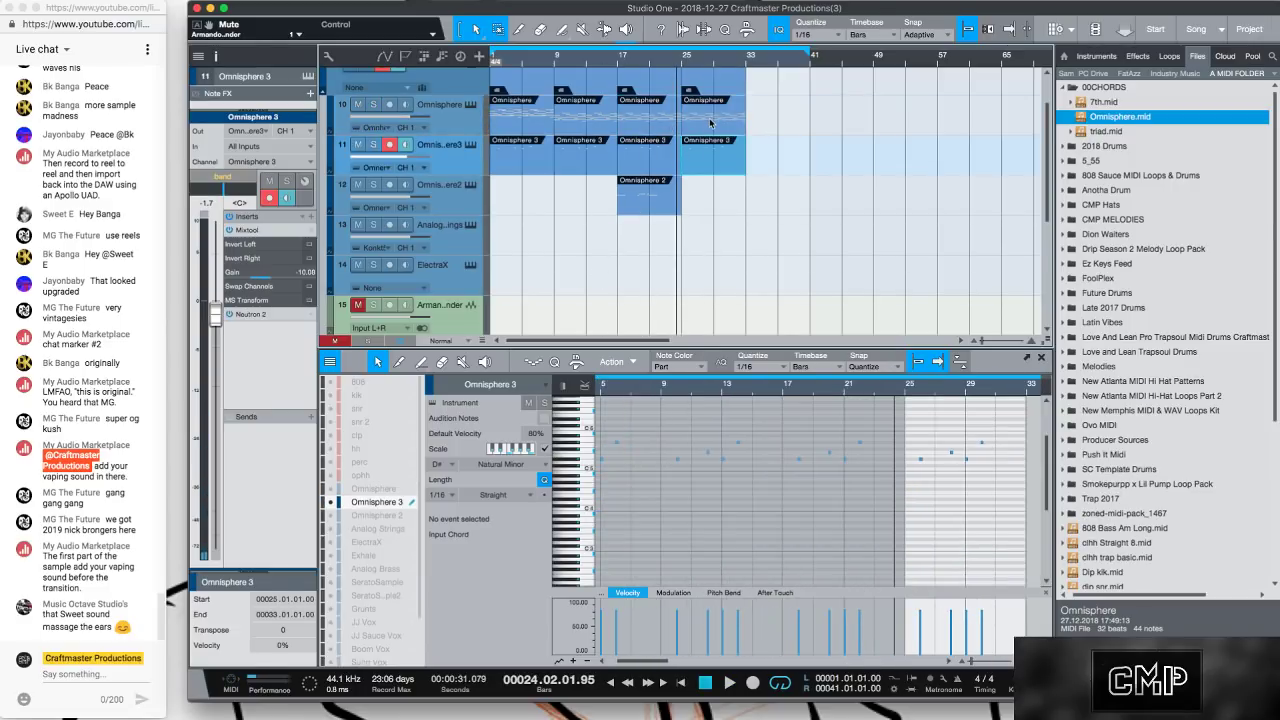
drag(711, 120, 708, 233)
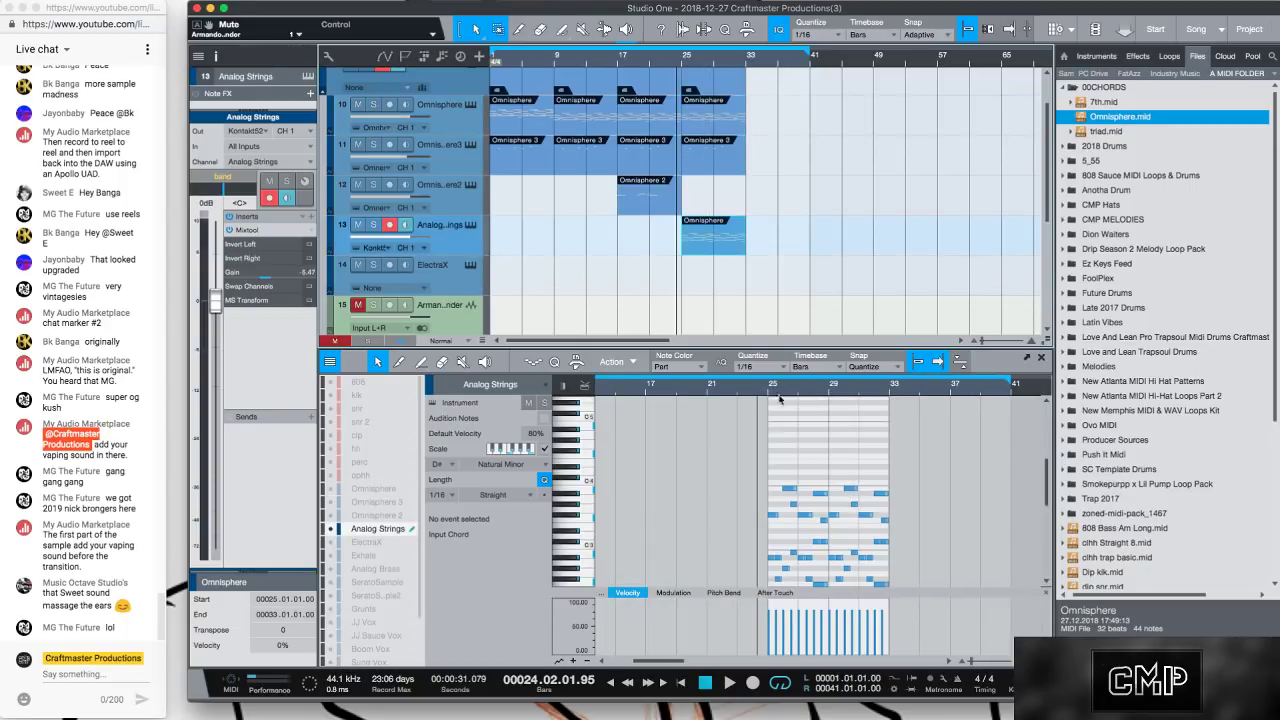
click(633, 203)
key(d)
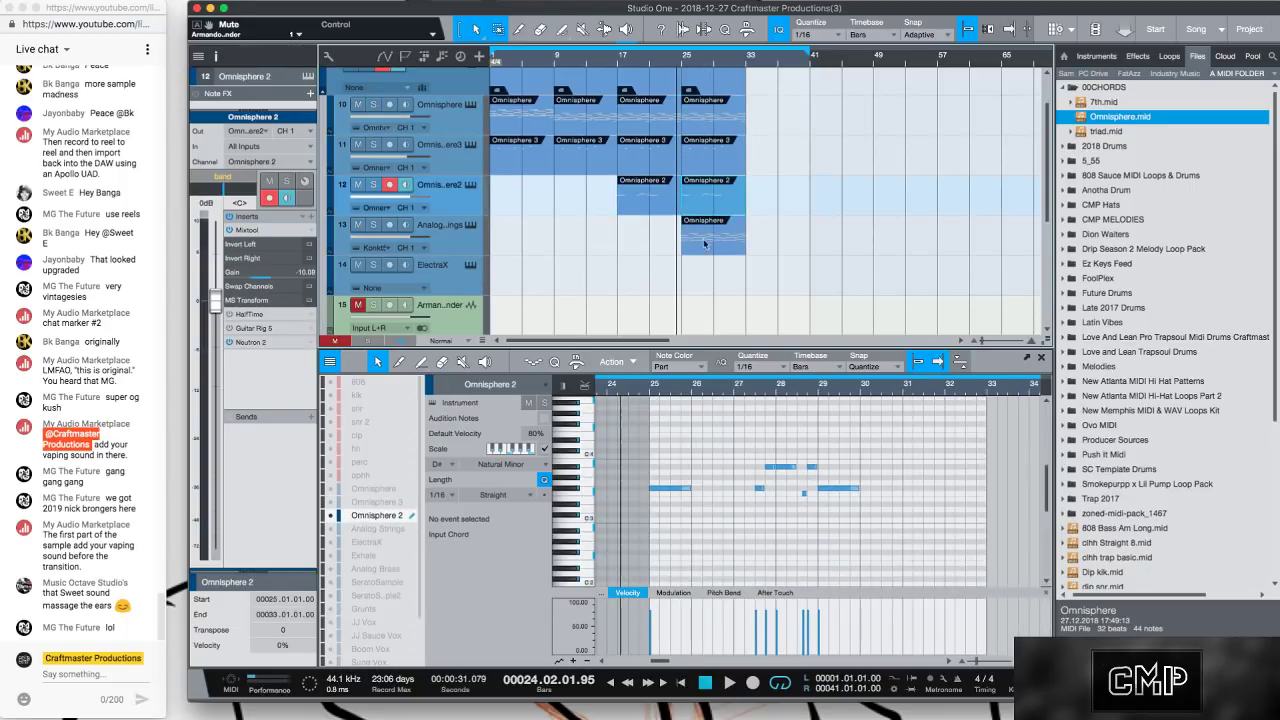
In the Analog Strings part, remove the repeated A#2 in bar 25 and lengthen the first A#2 to one full bar.
click(703, 241)
key(z)
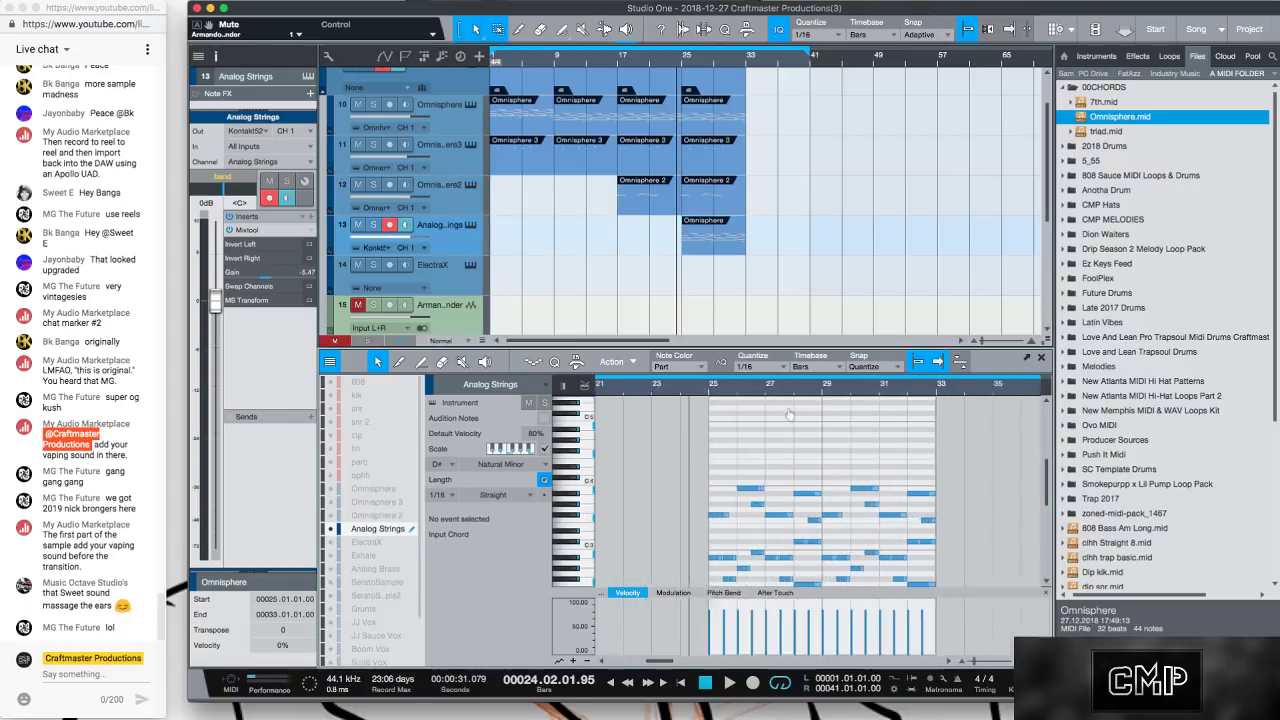
scroll(732, 470, down, 2)
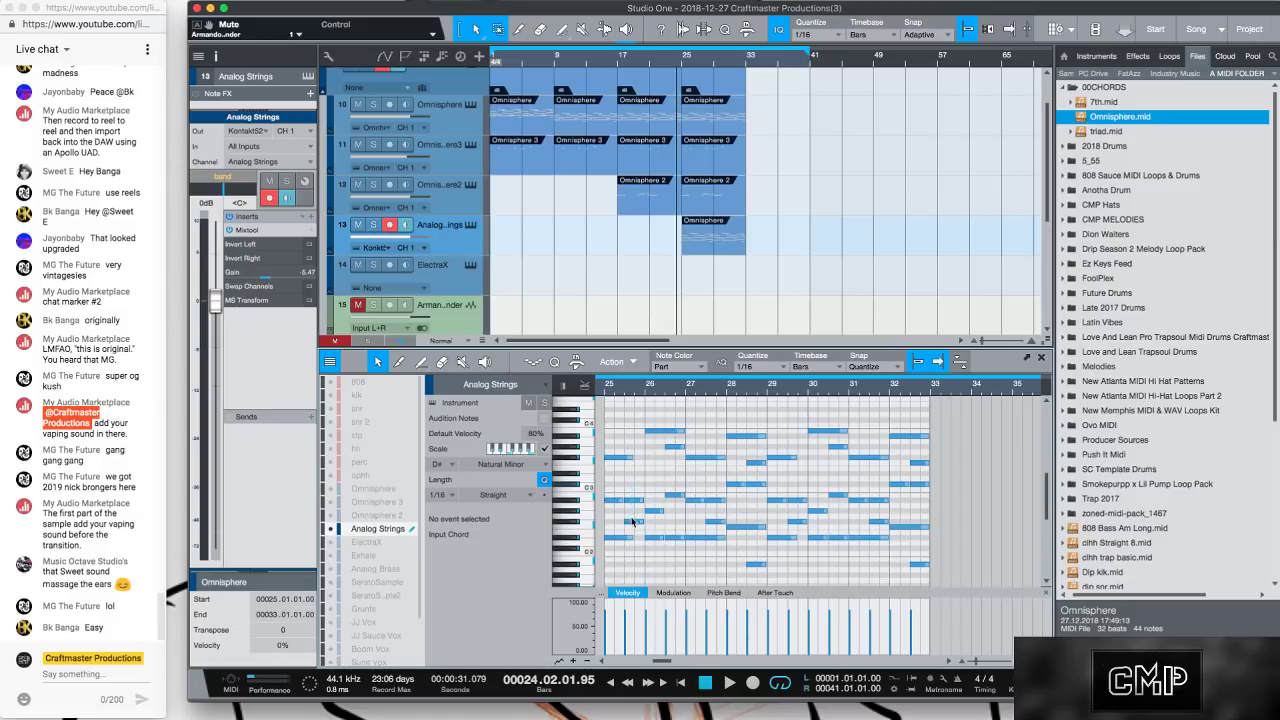
click(633, 521)
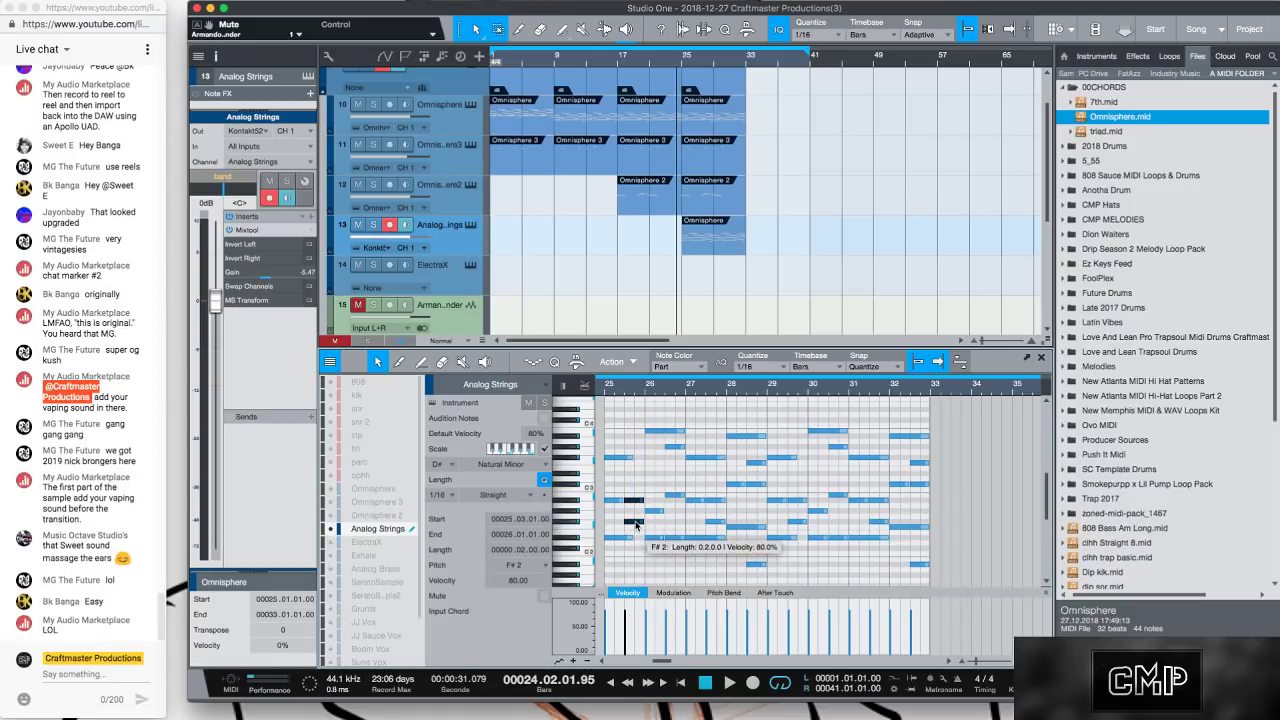
key(Right)
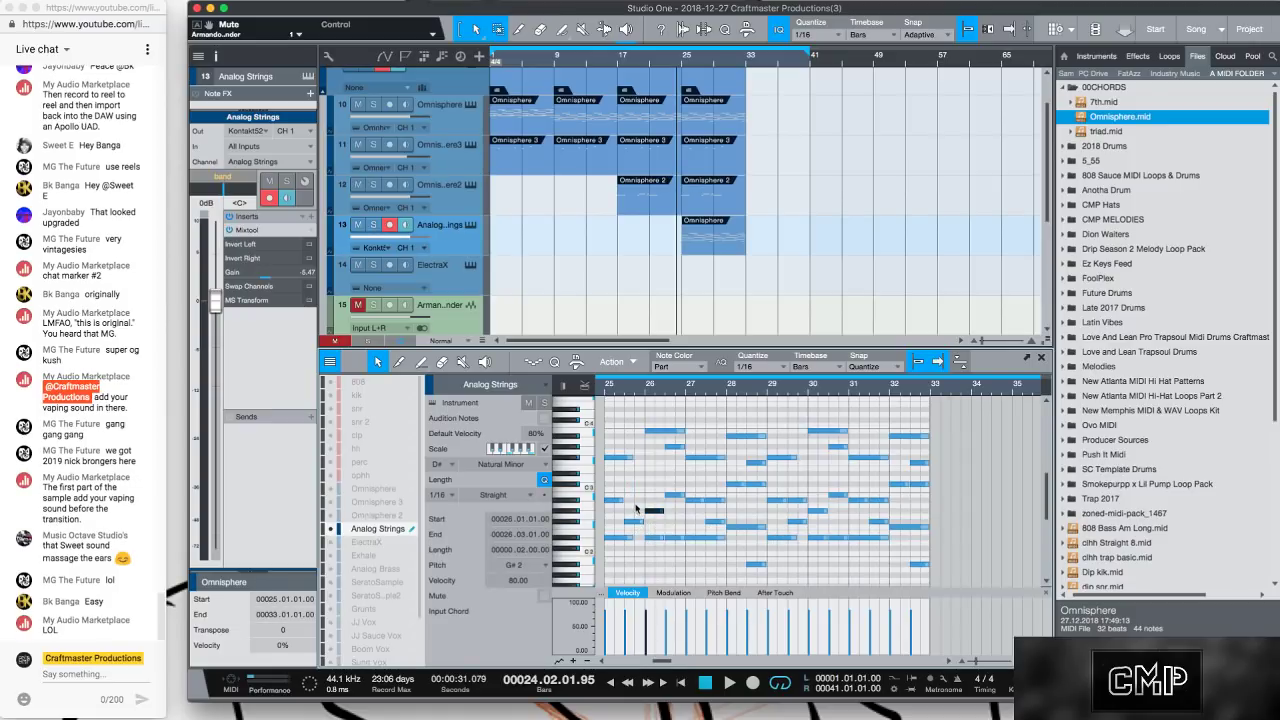
drag(621, 501, 647, 501)
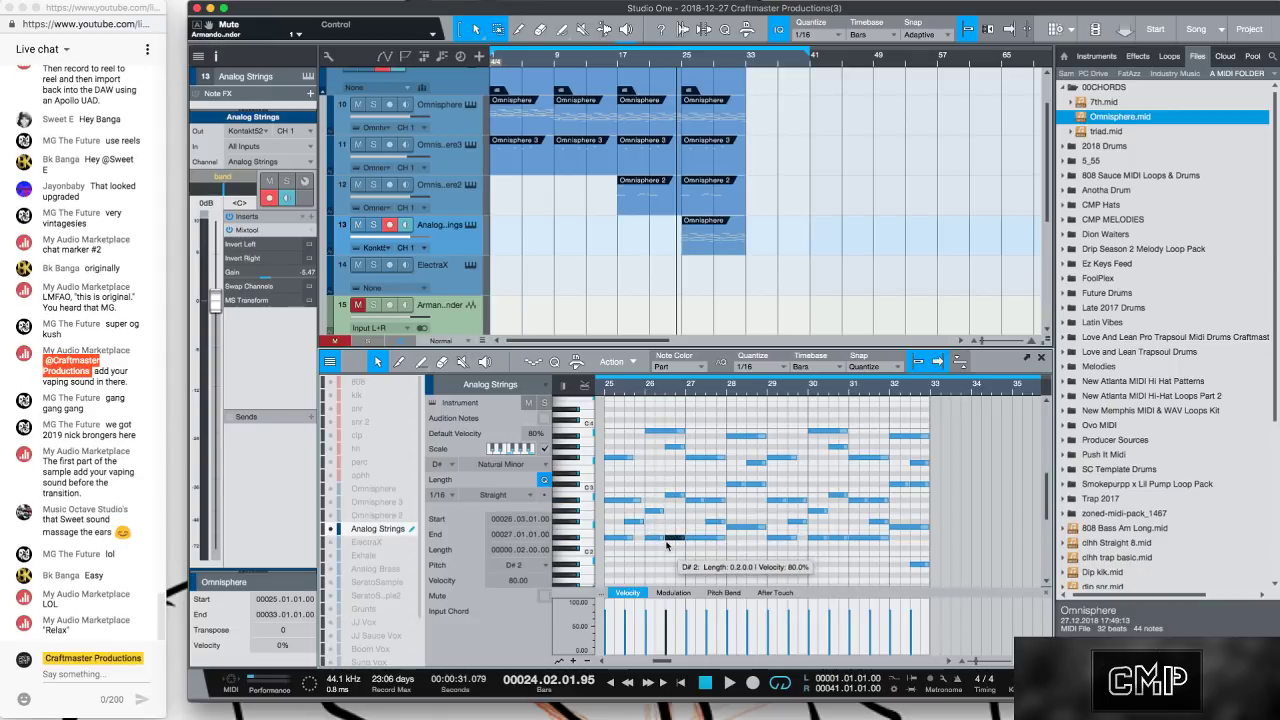
Remove the repeated D#2 in bar 26 and lengthen that bar's G#2 and D#2 notes to one full bar.
click(664, 541)
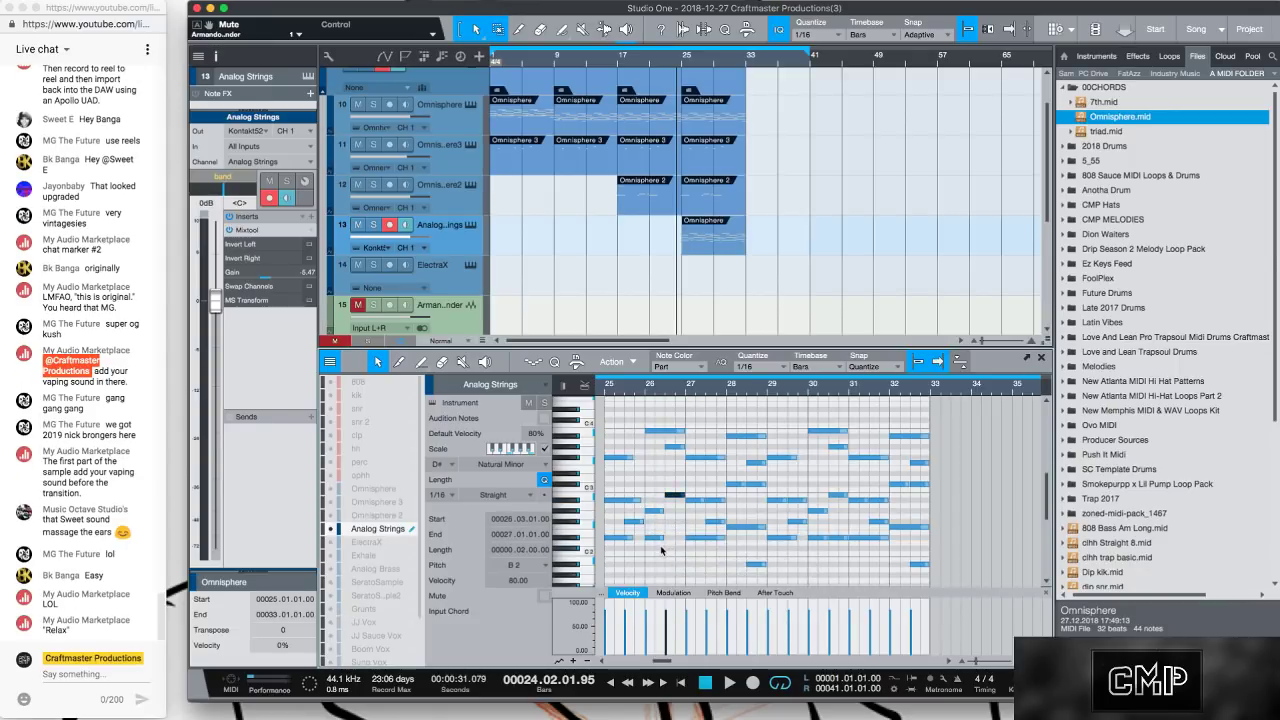
click(654, 521)
drag(648, 507, 656, 546)
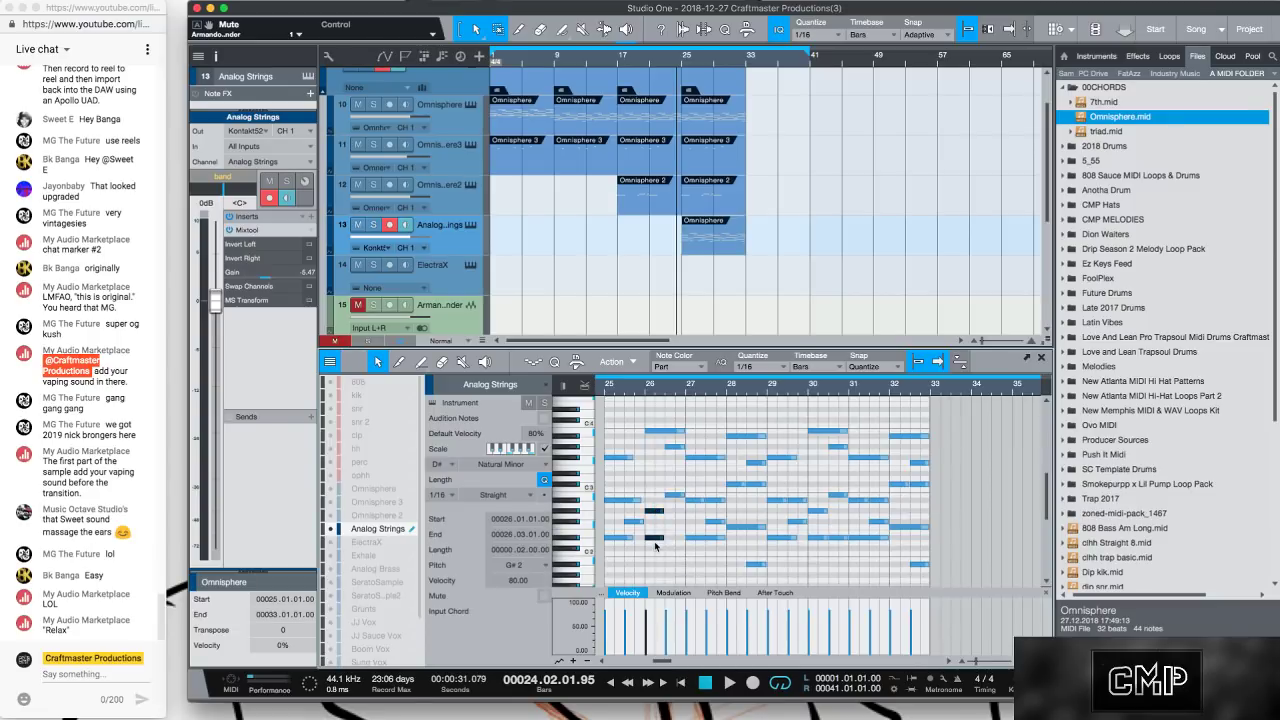
click(675, 446)
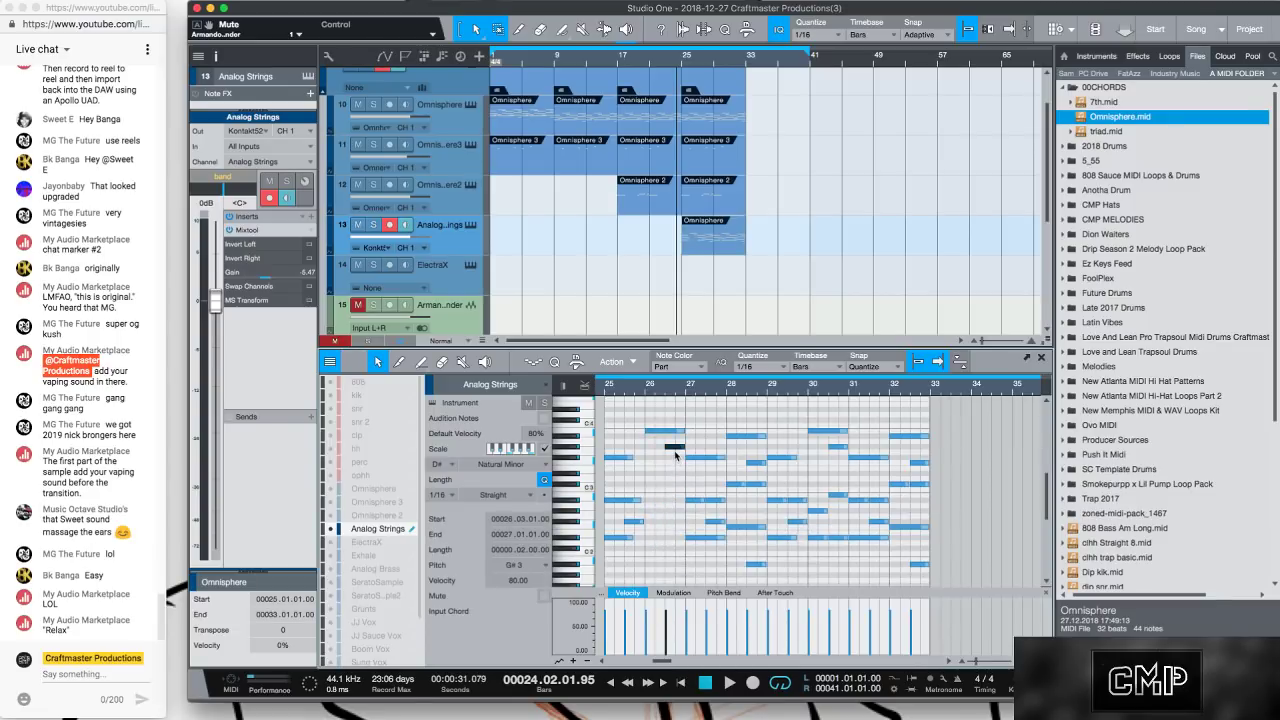
drag(675, 451, 646, 460)
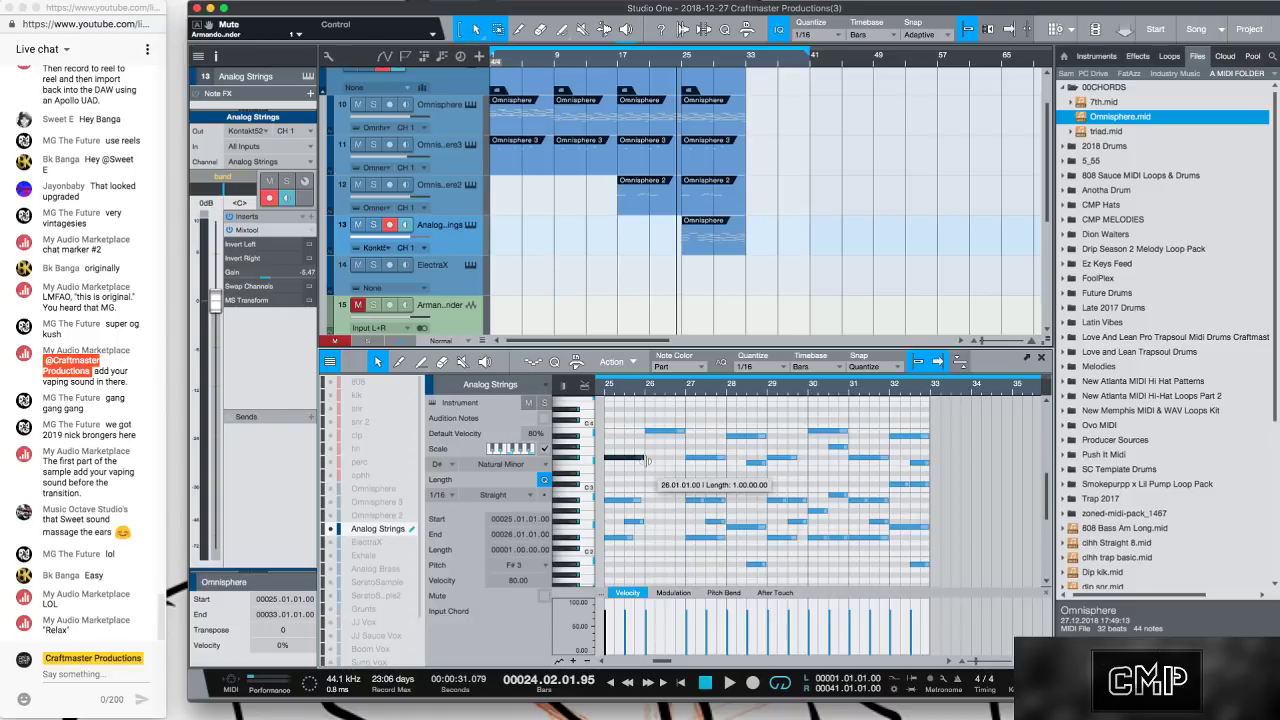
drag(632, 540, 685, 541)
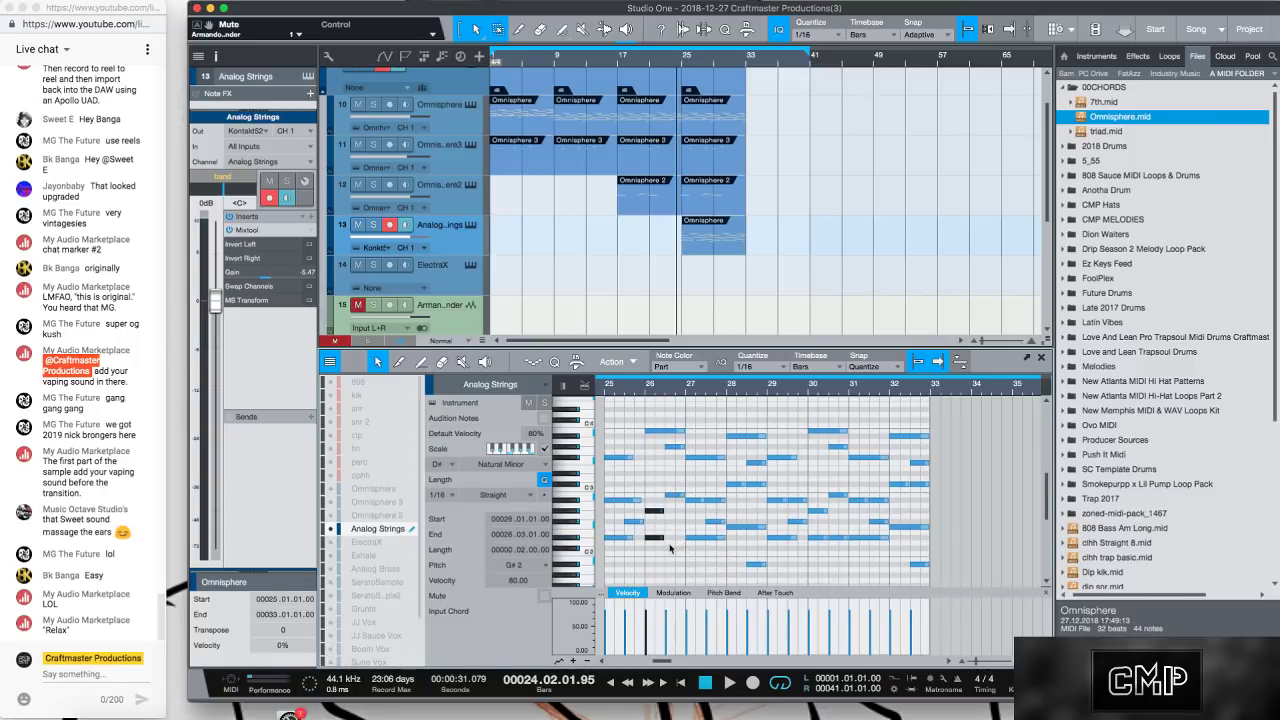
mouse_move(676, 495)
mouse_down()
mouse_move(657, 510)
mouse_move(685, 514)
mouse_up()
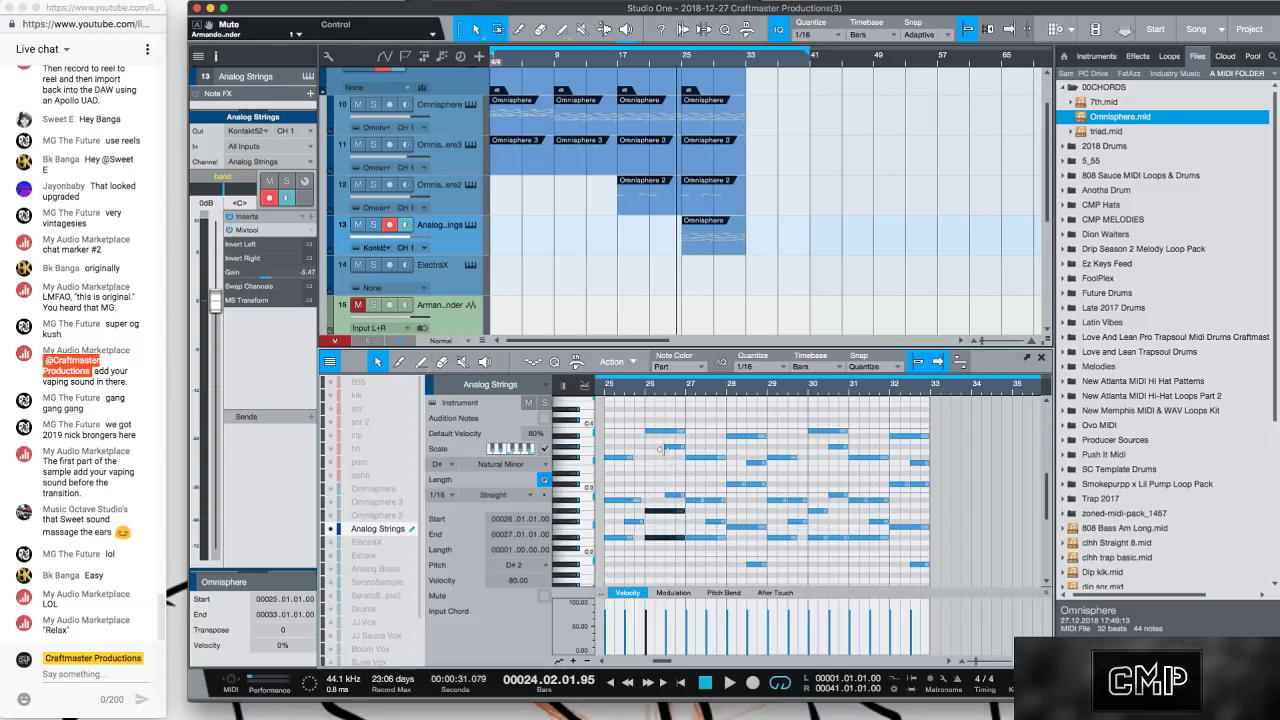
Stretch G#3 in bar 26, A#2 in bar 27 and C#3 in bar 28 to full bars, muting B2 in bar 26.
click(660, 449)
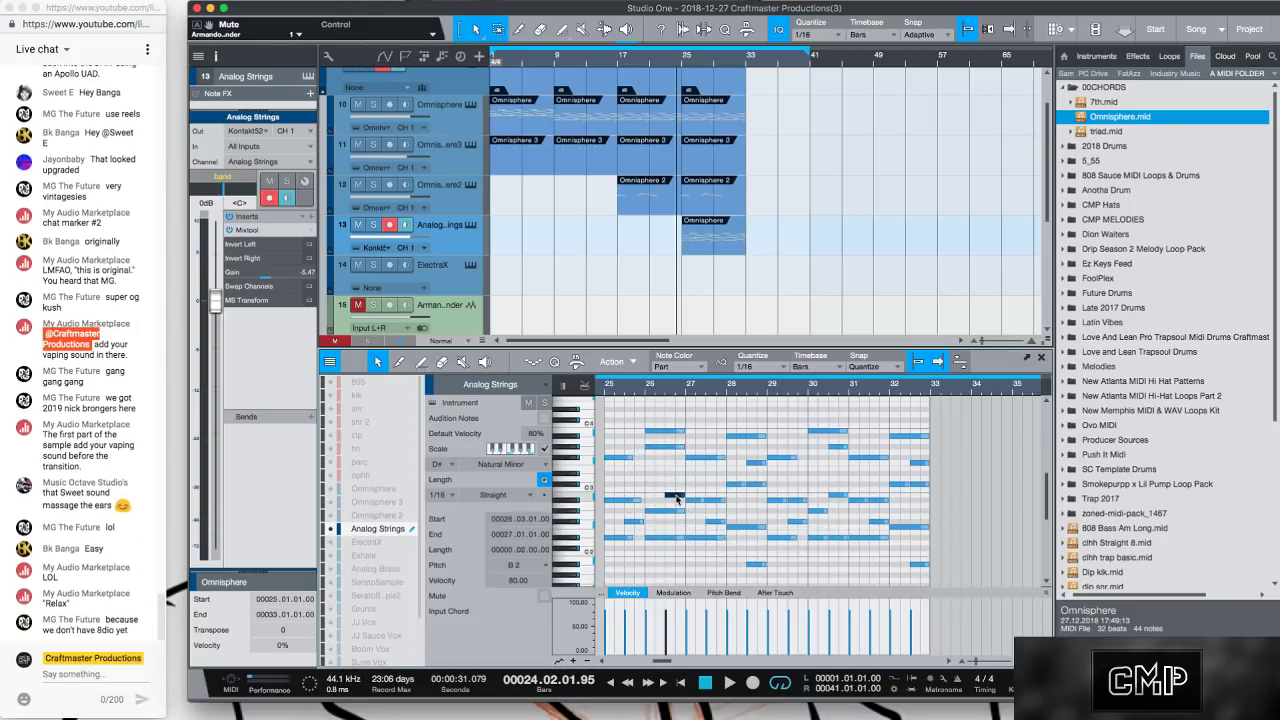
key(shift+m)
click(718, 501)
drag(718, 503, 727, 503)
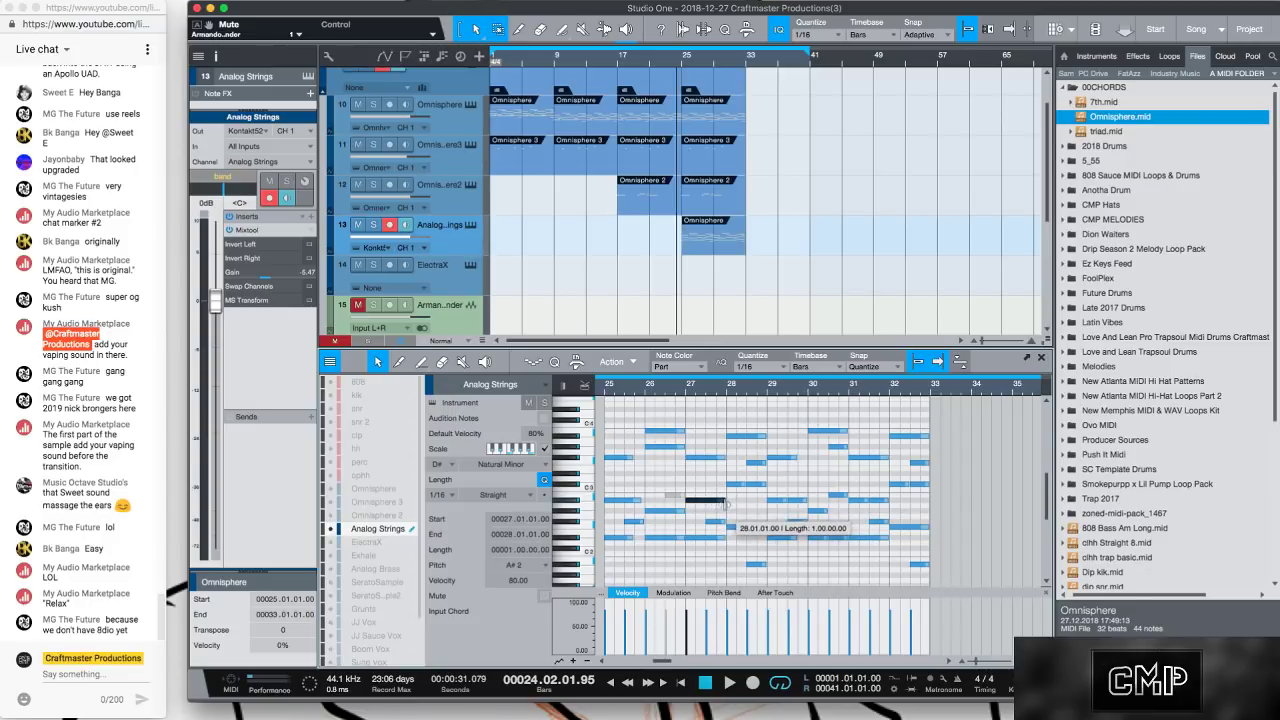
click(757, 485)
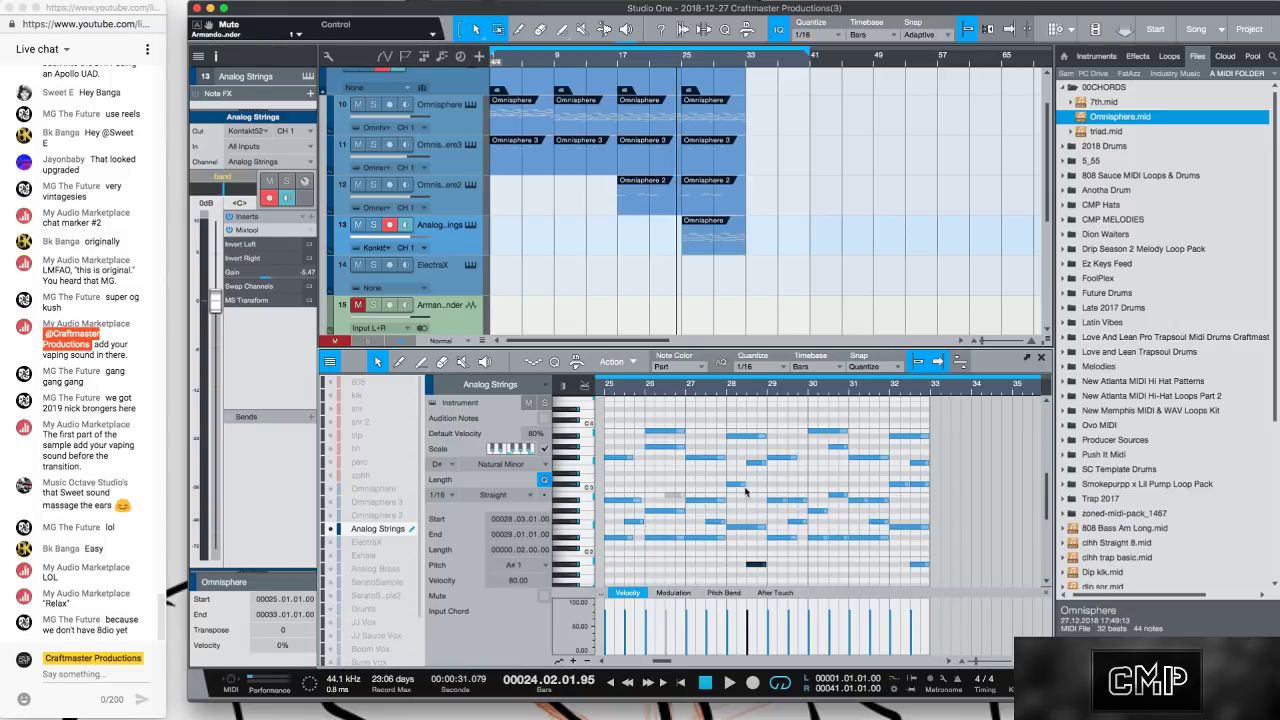
drag(744, 485, 758, 512)
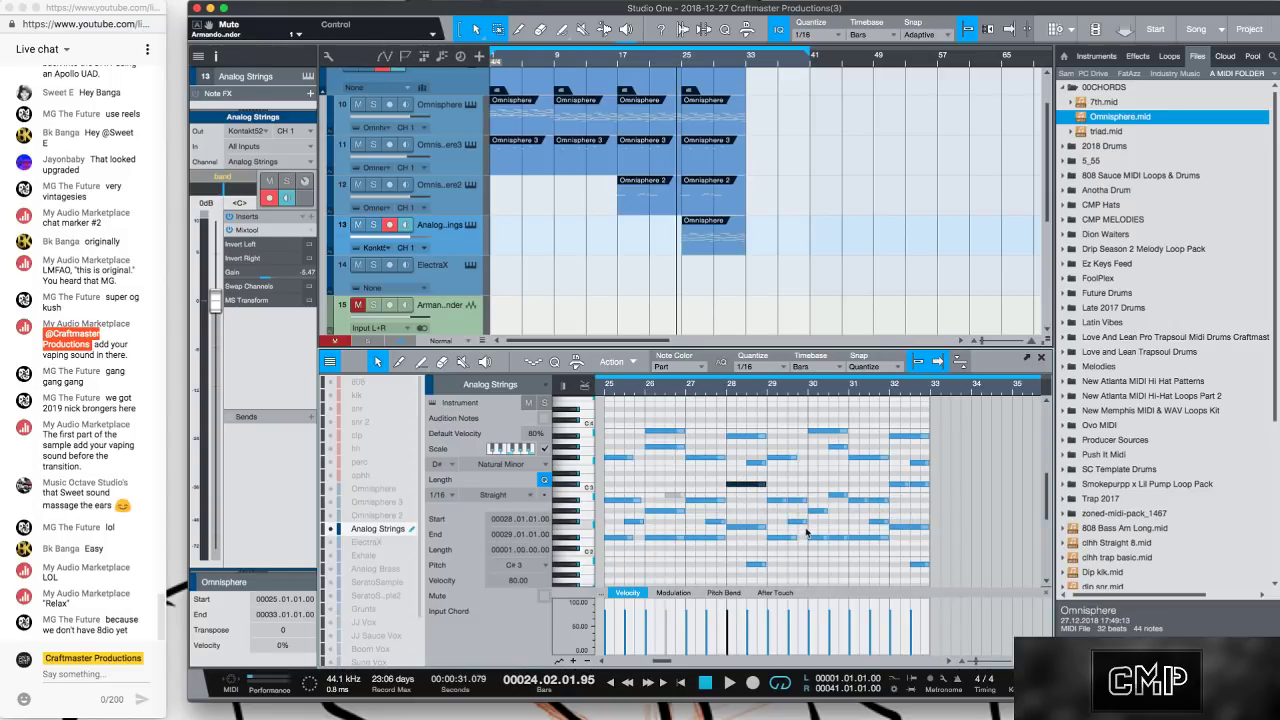
Replace the Analog Strings notes from bar 29 to bar 33 with a duplicate of the edited notes from bars 25 to 28.
drag(776, 430, 937, 578)
key(Delete)
drag(792, 570, 613, 430)
key(d)
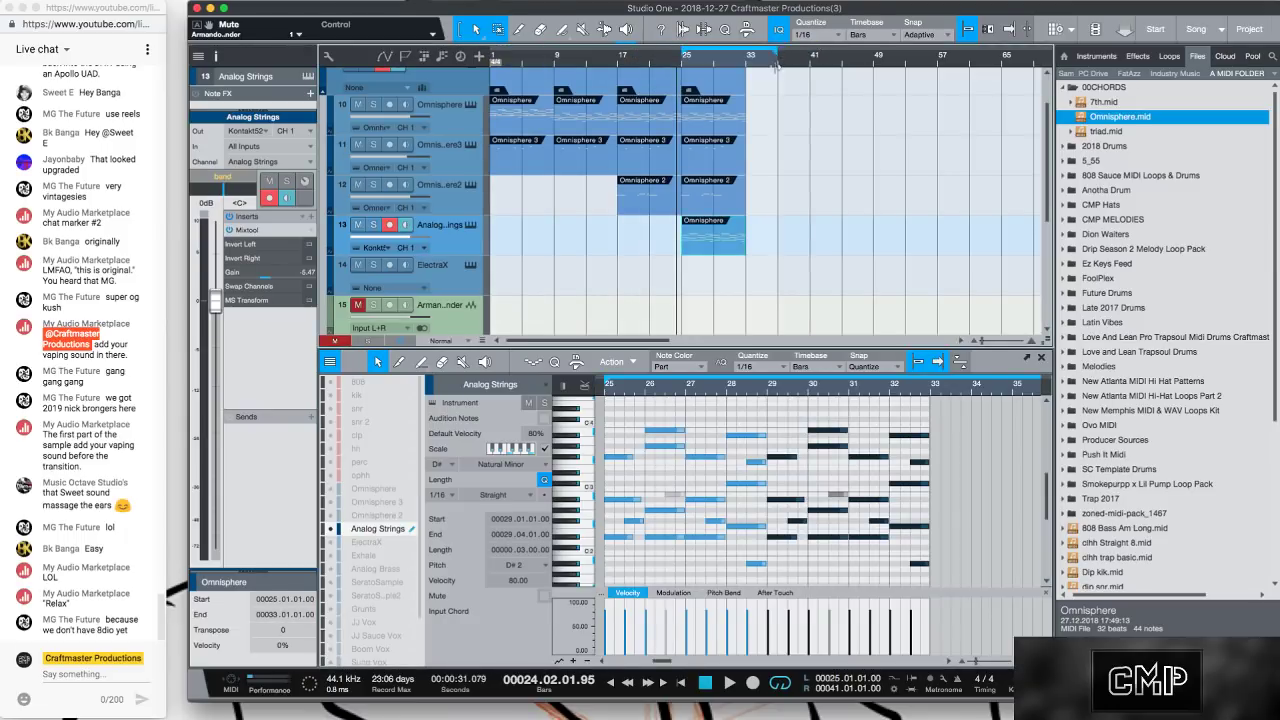
Loop and play bars 25 to 33, lowering the Analog Strings volume to about -13.4 dB.
drag(775, 64, 746, 98)
key(space)
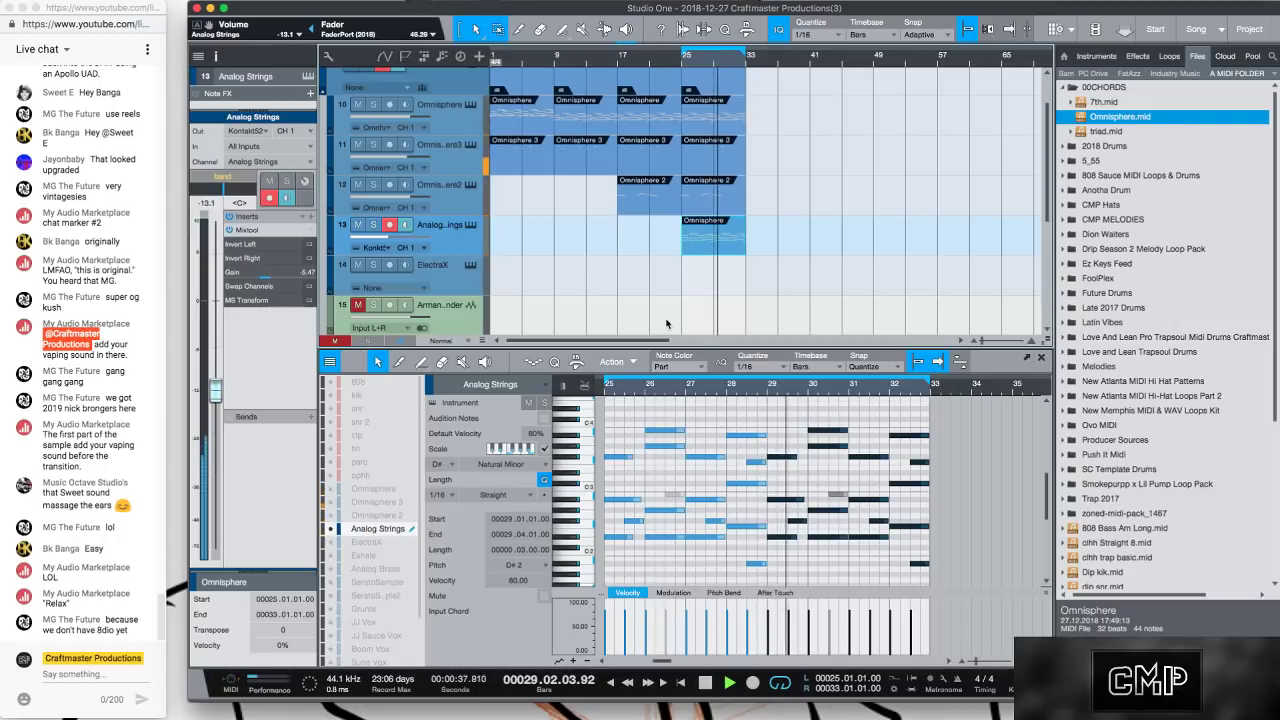
Load the Mellow Tweed preset from the Jazz styles in Omnisphere 2's Guitar Rig 5 insert.
click(465, 208)
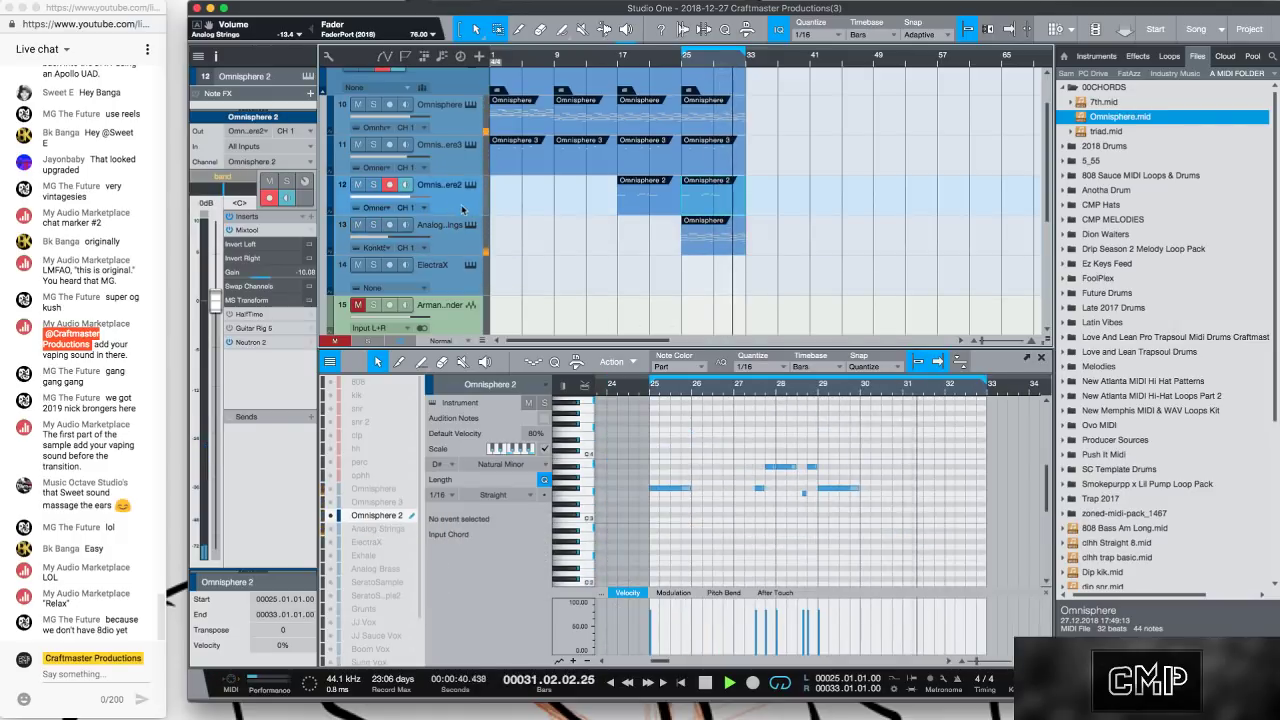
click(277, 329)
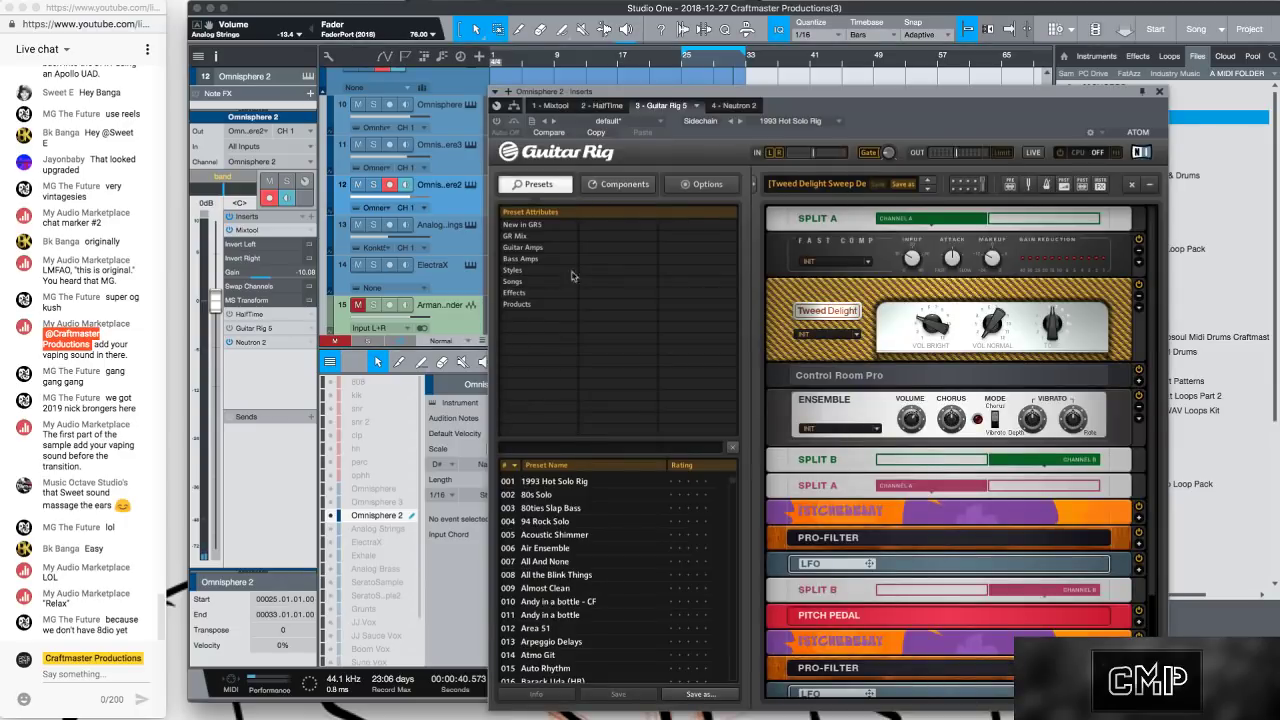
click(621, 186)
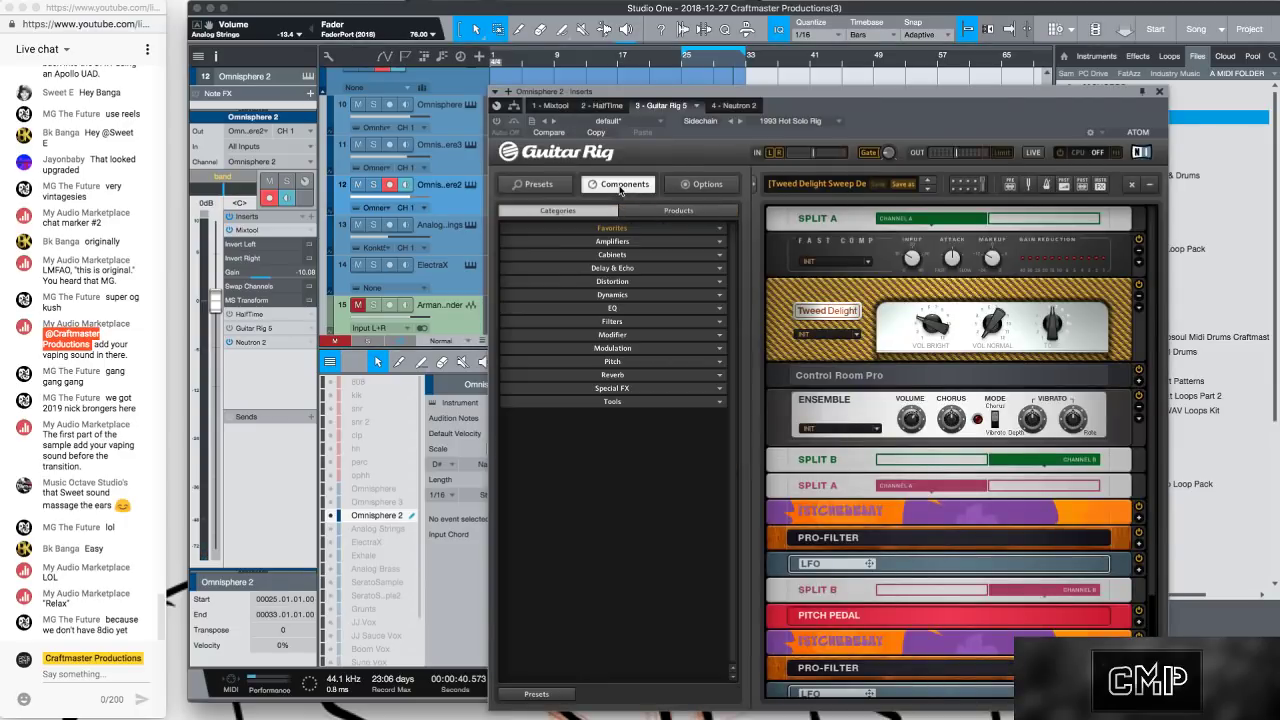
click(535, 185)
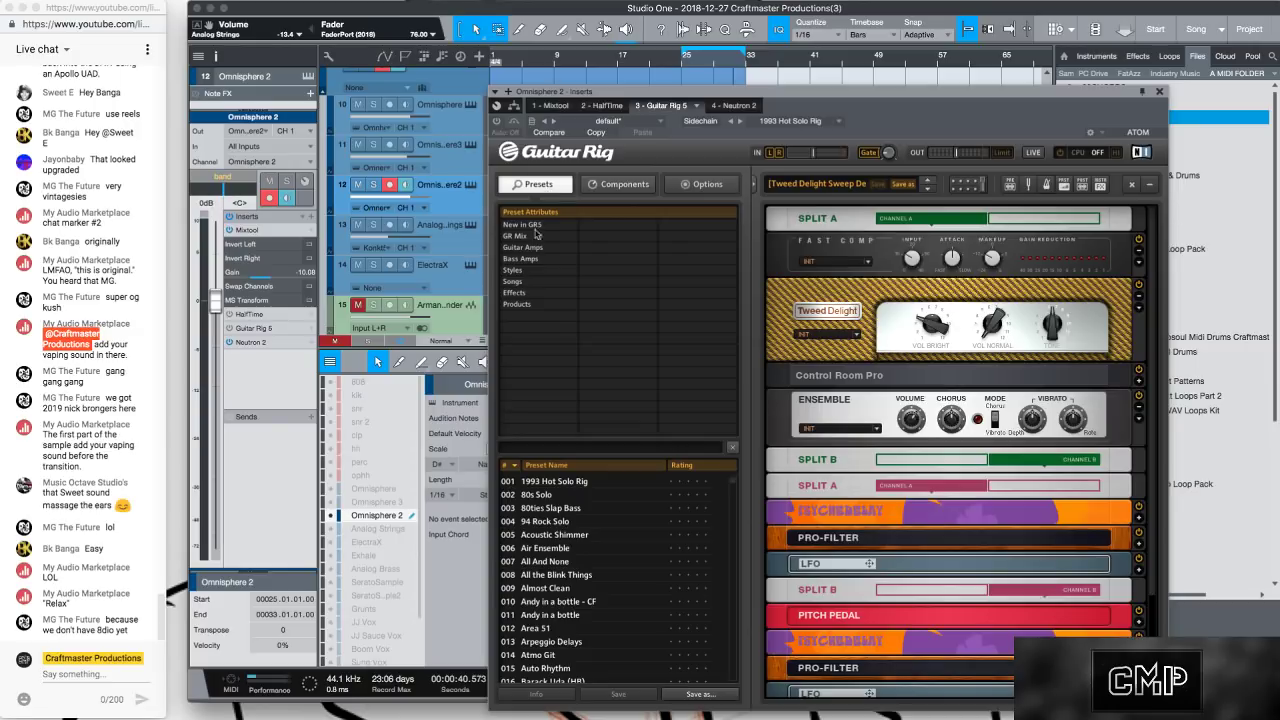
click(515, 292)
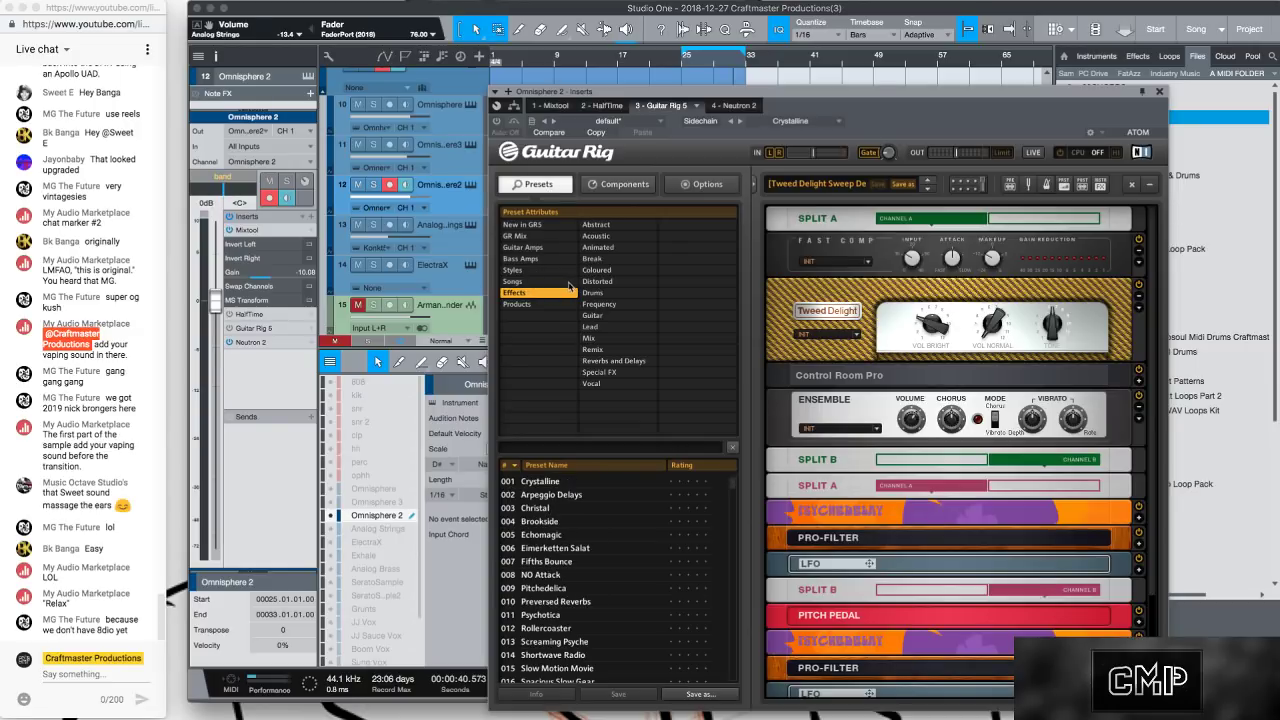
click(553, 271)
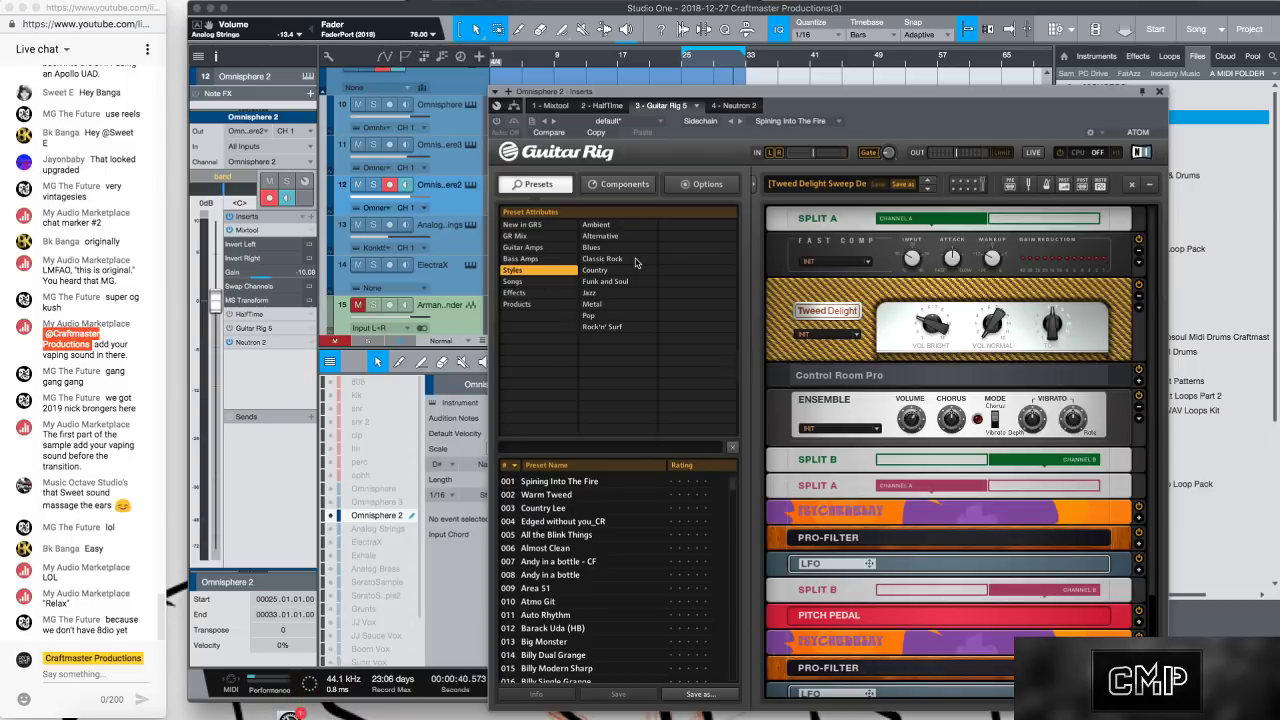
click(606, 293)
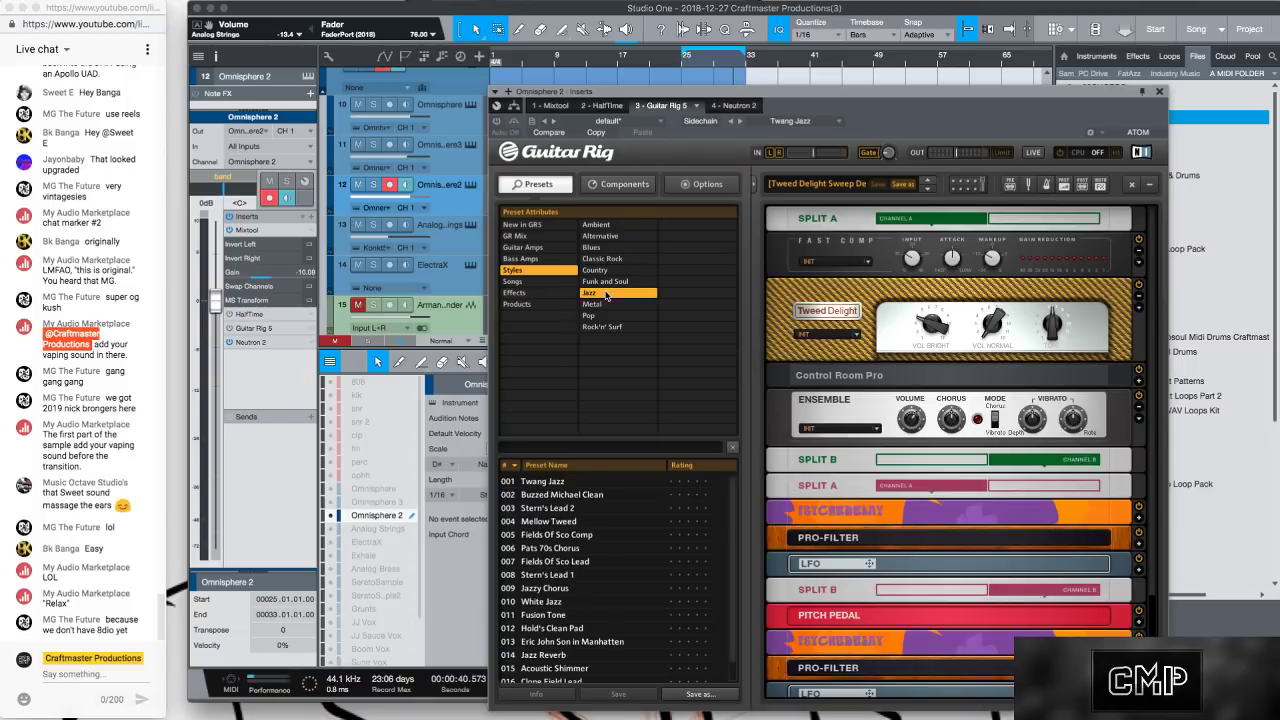
click(593, 522)
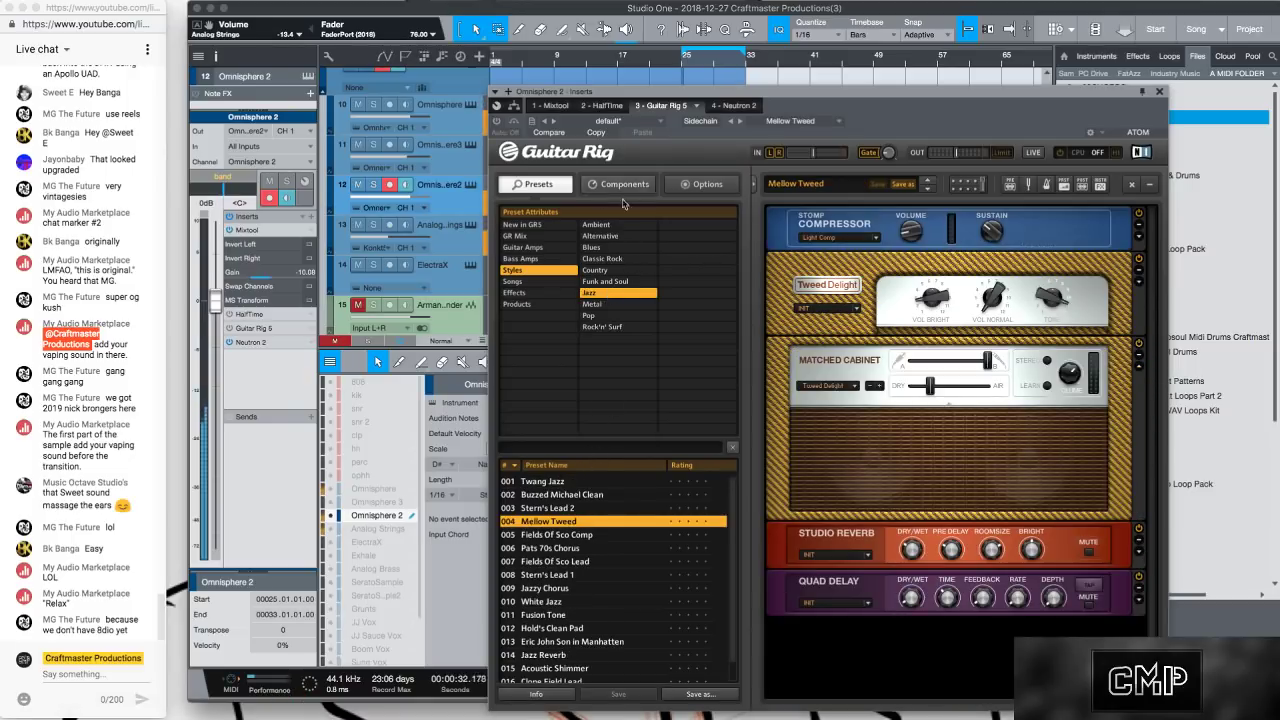
Enable Guitar Rig 5 on the Omnisphere 2 track, close its window and lower the track volume to about -2.4 dB.
click(230, 329)
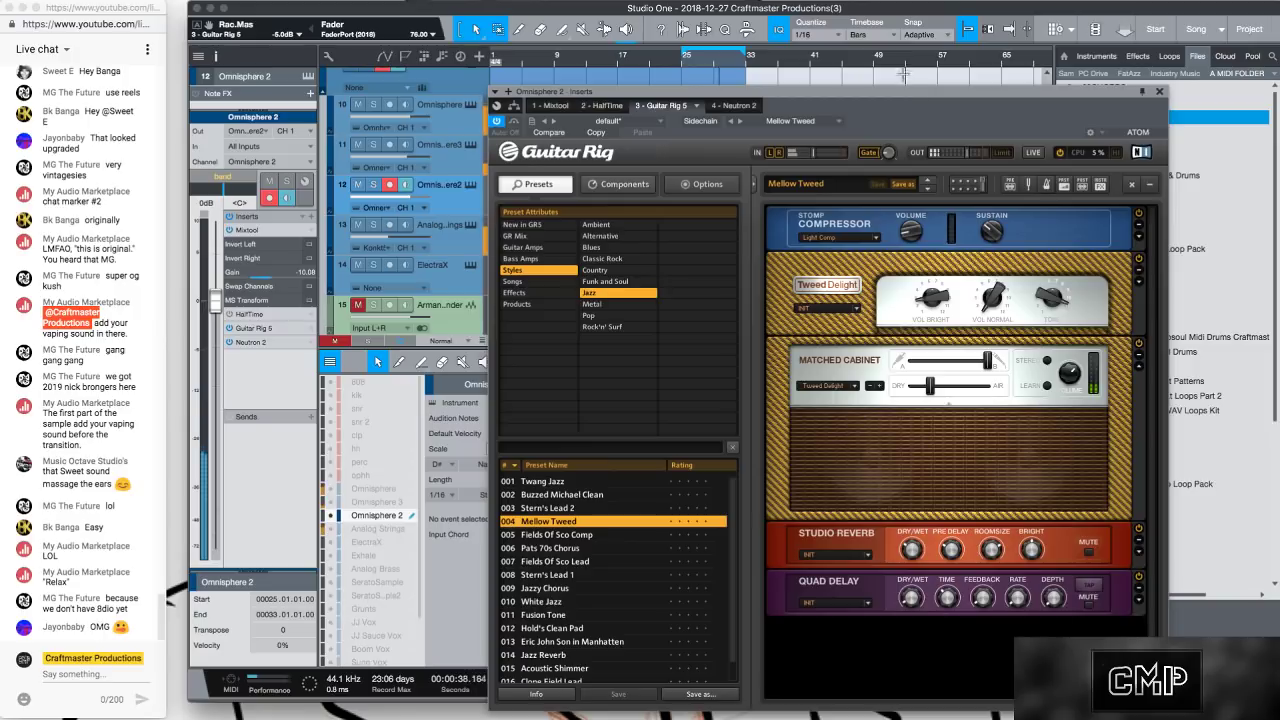
drag(901, 91, 775, 40)
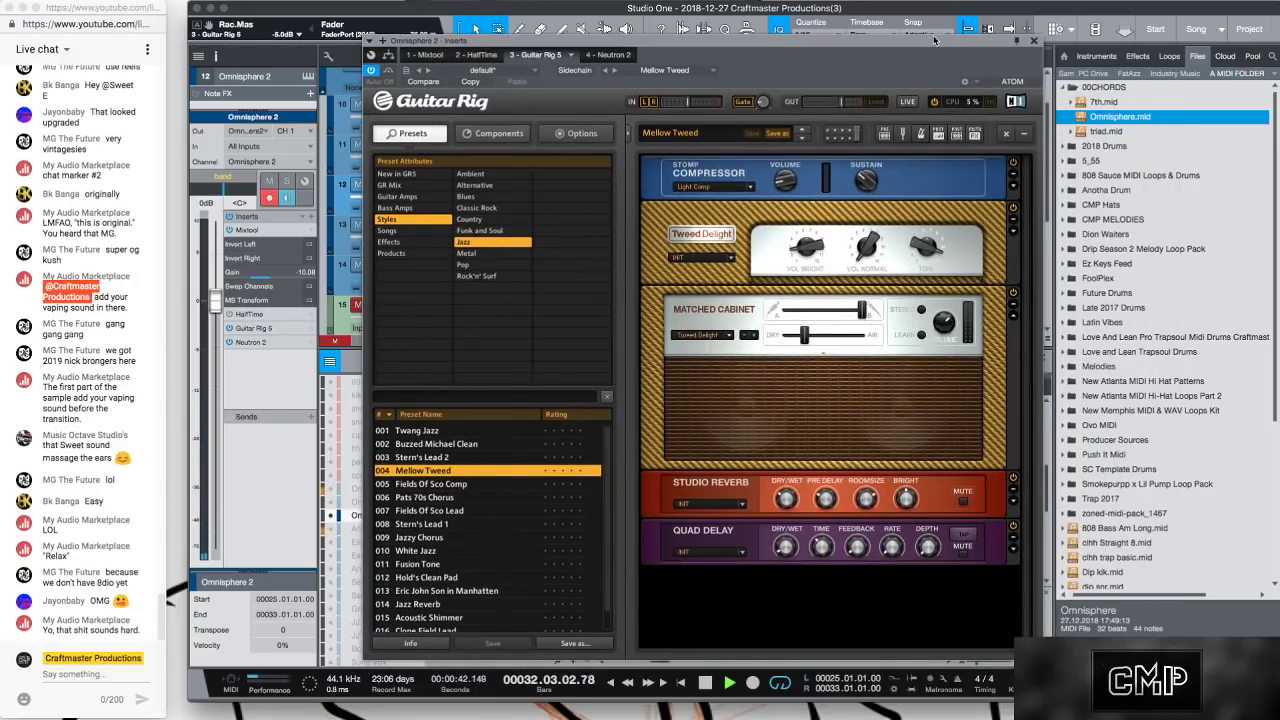
click(1034, 42)
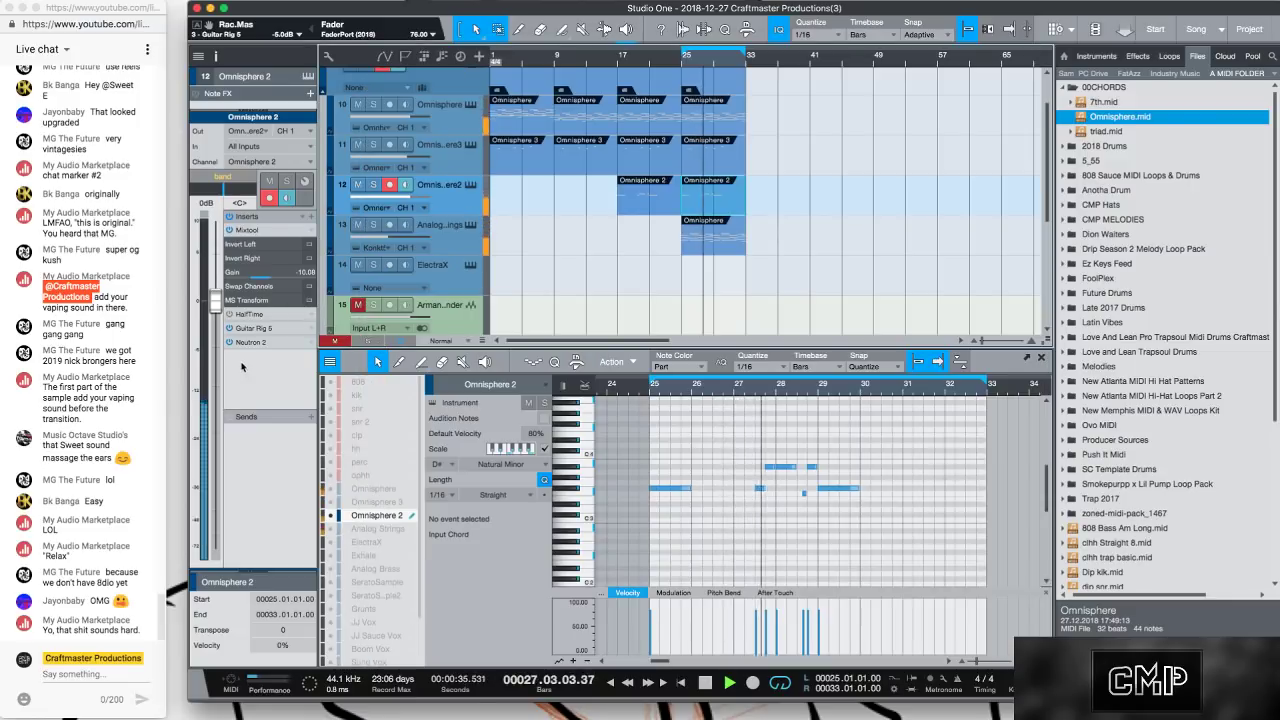
drag(215, 300, 215, 319)
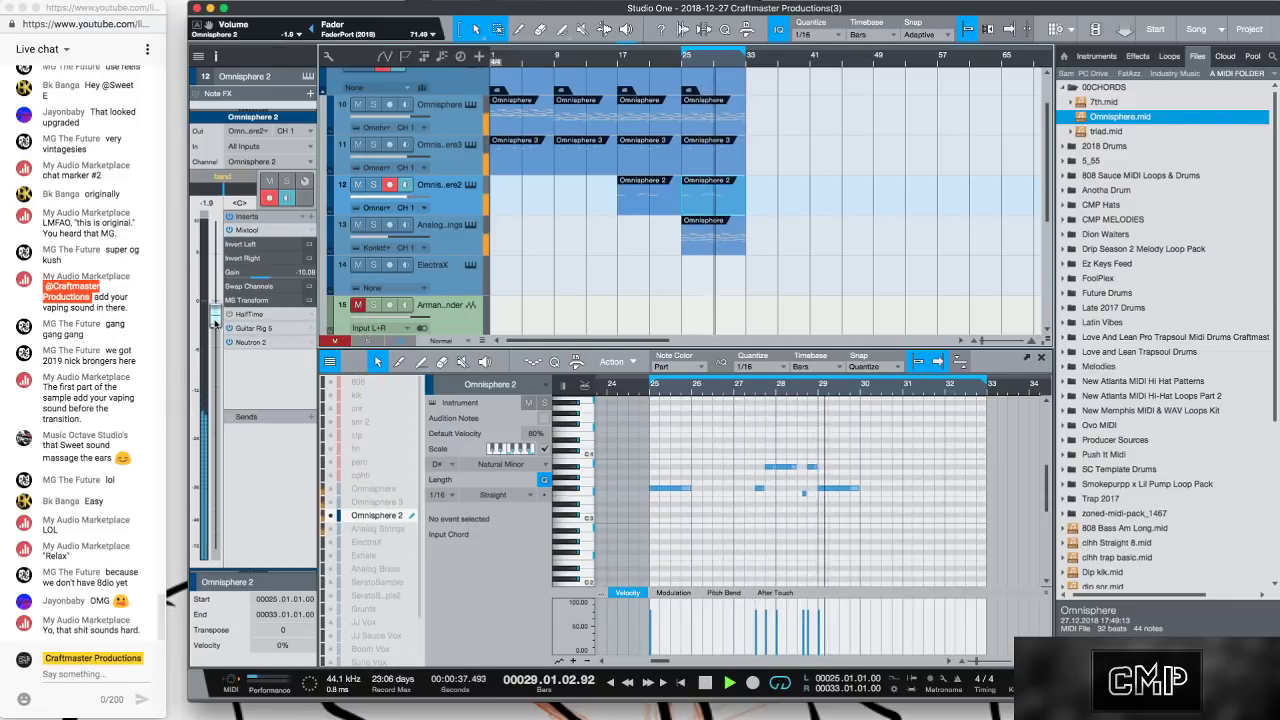
key(space)
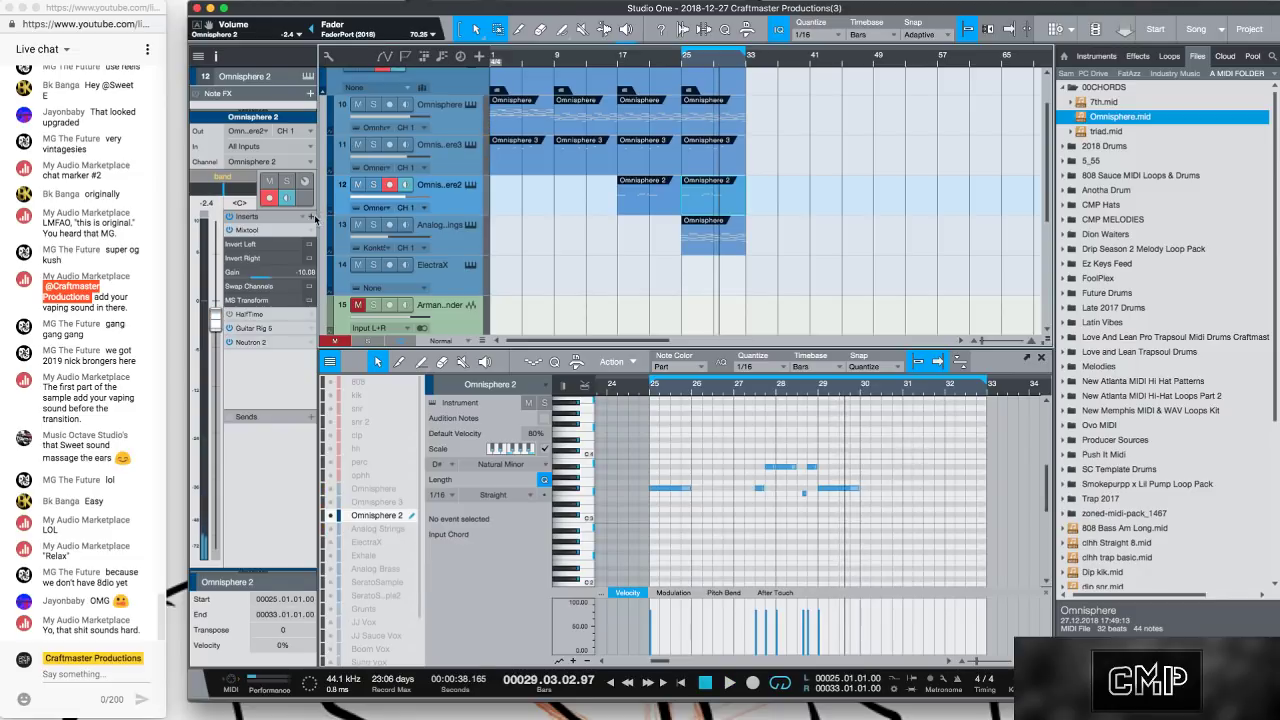
Insert RC-20 Retro Color on Omnisphere 2 with the Pad Magic preset, setting Wobble to about 17% and Space to about 67%.
click(311, 216)
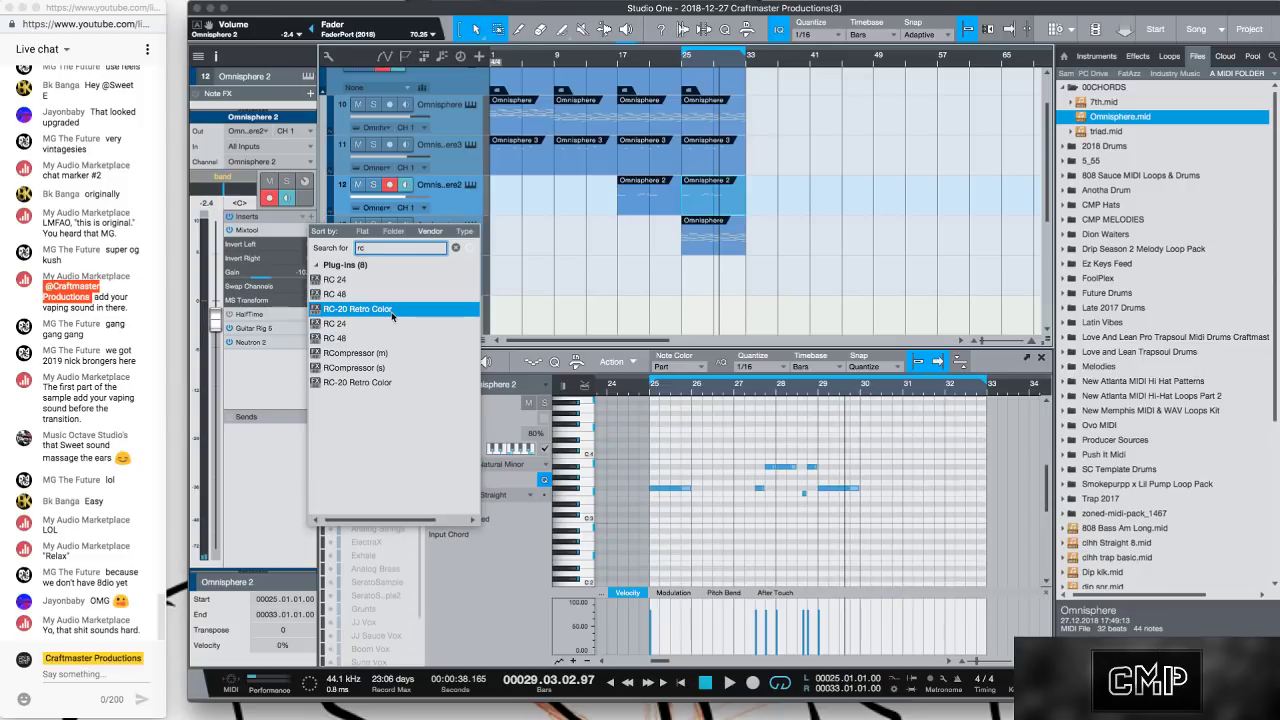
click(391, 312)
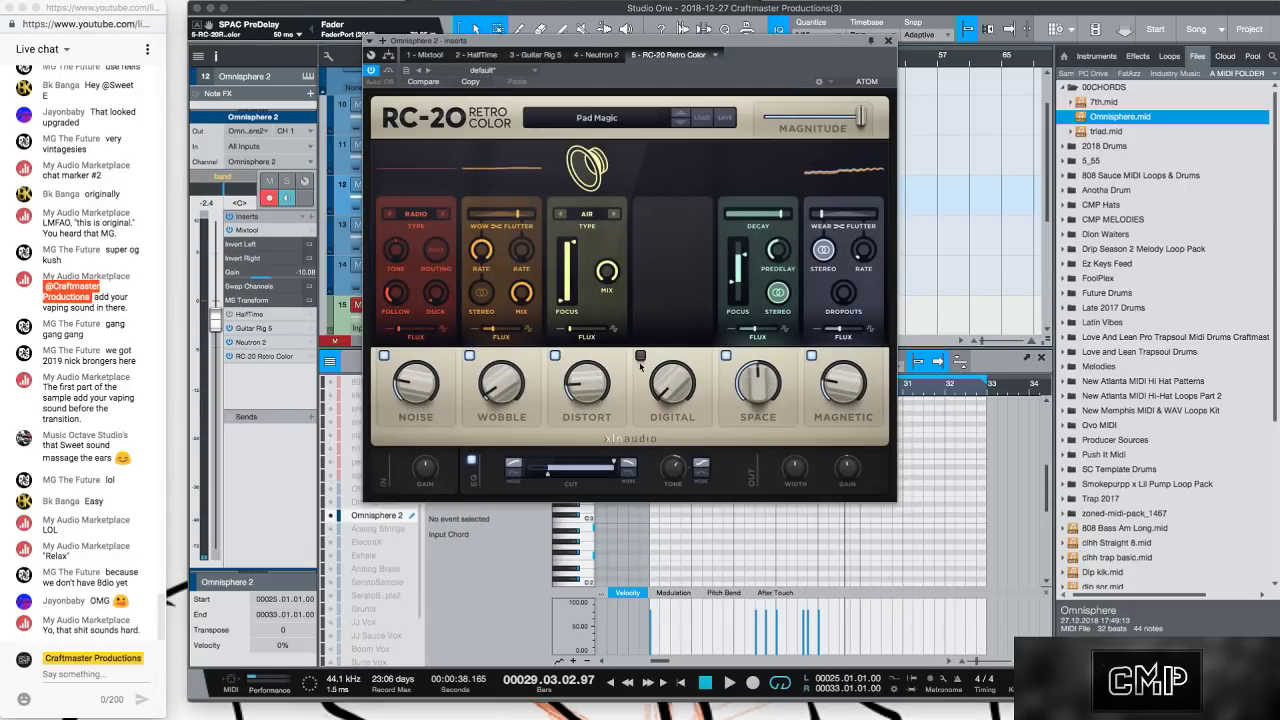
drag(521, 380, 523, 322)
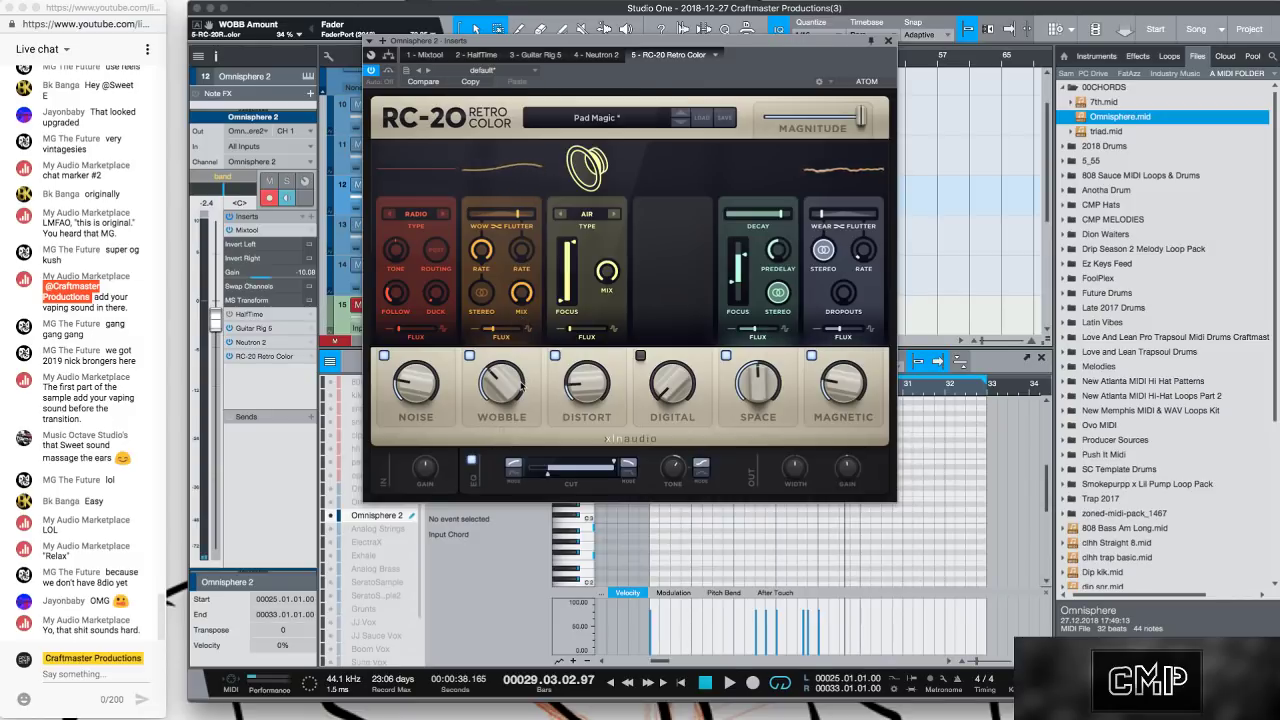
key(space)
drag(500, 388, 494, 402)
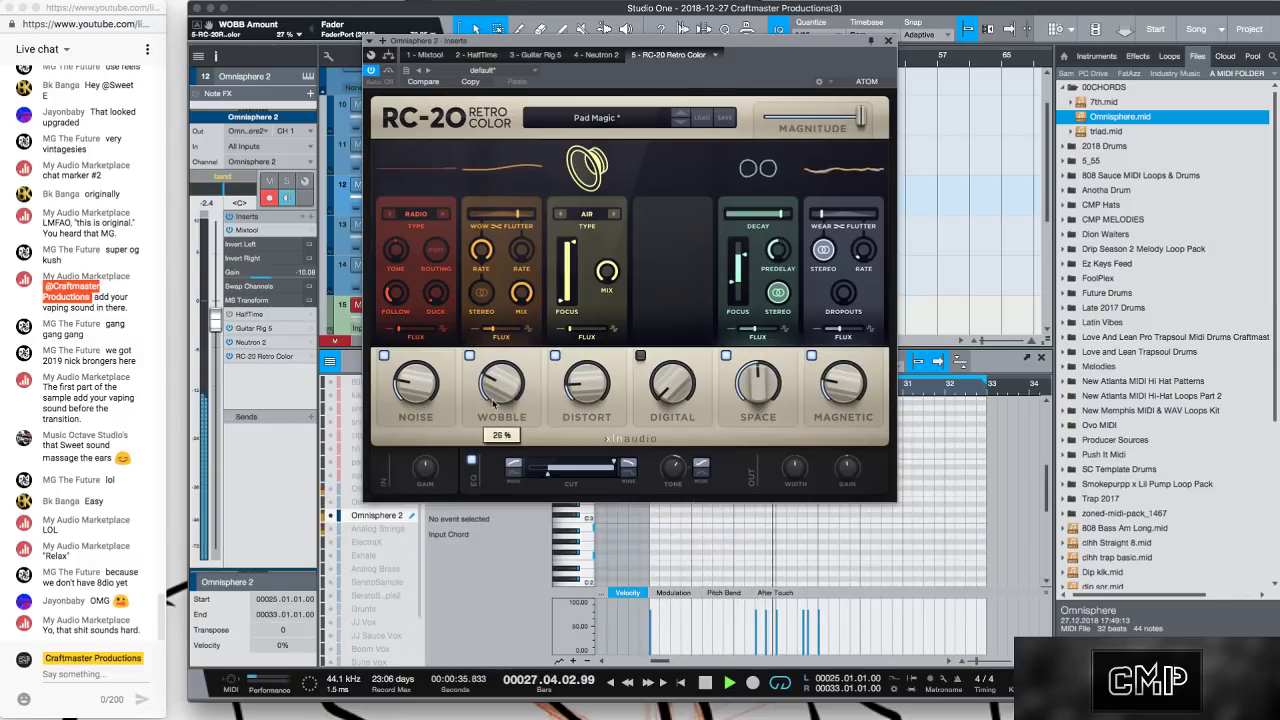
drag(493, 403, 490, 418)
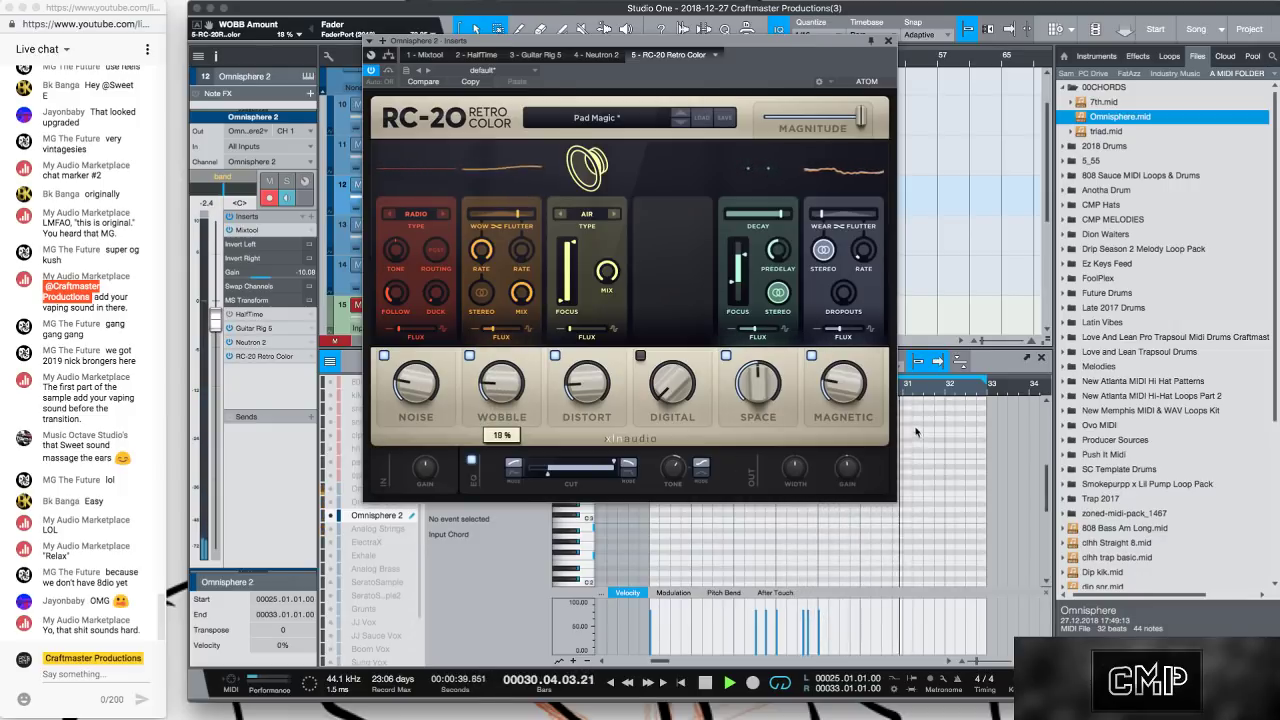
mouse_move(840, 417)
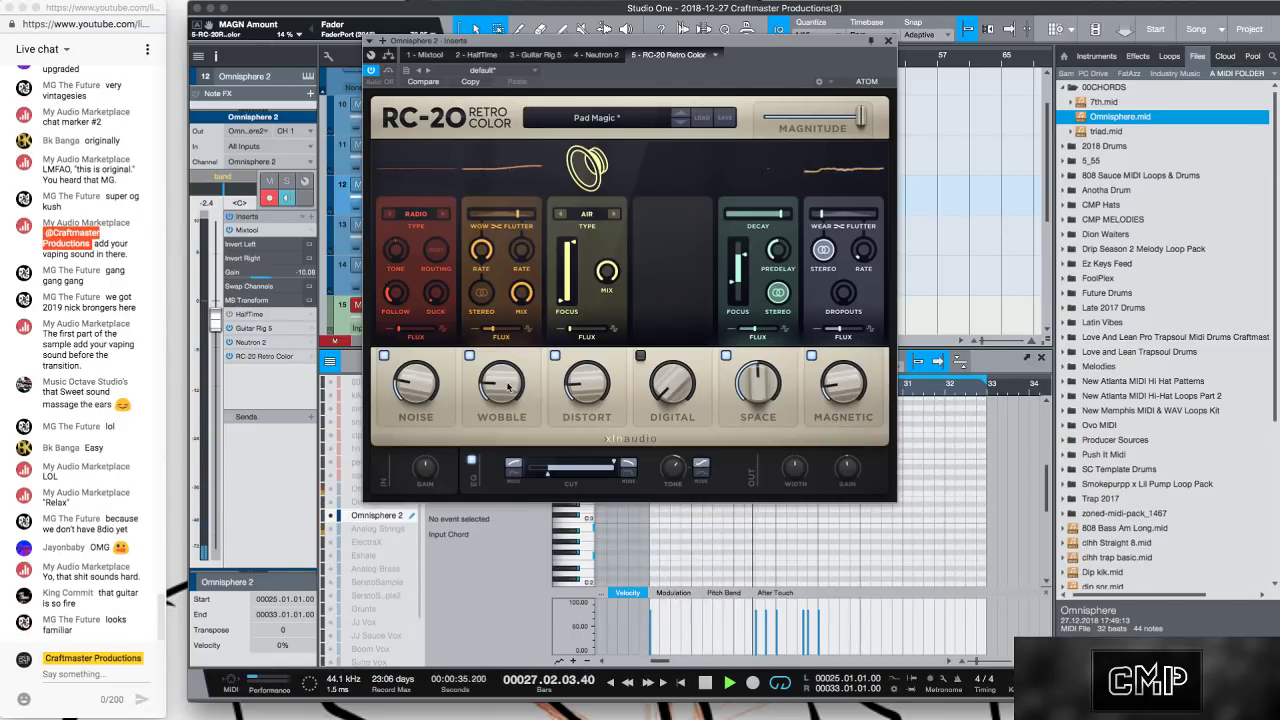
mouse_move(508, 387)
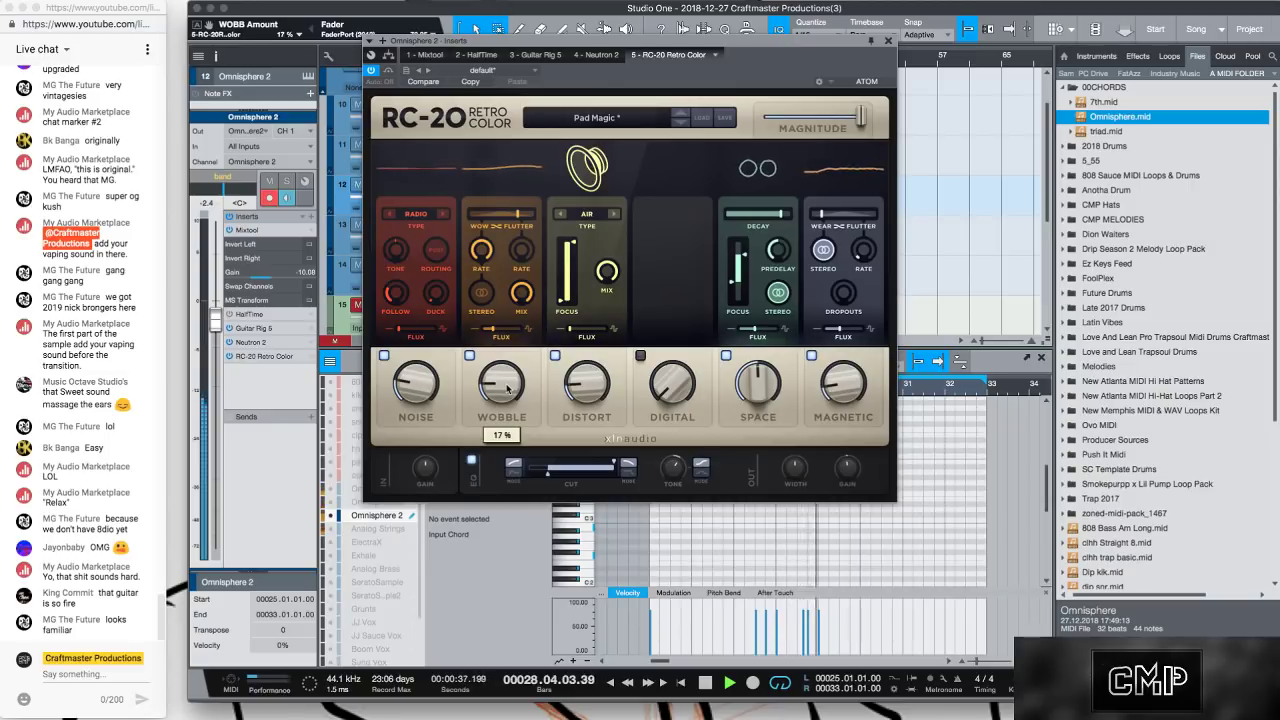
scroll(508, 389, down, 1)
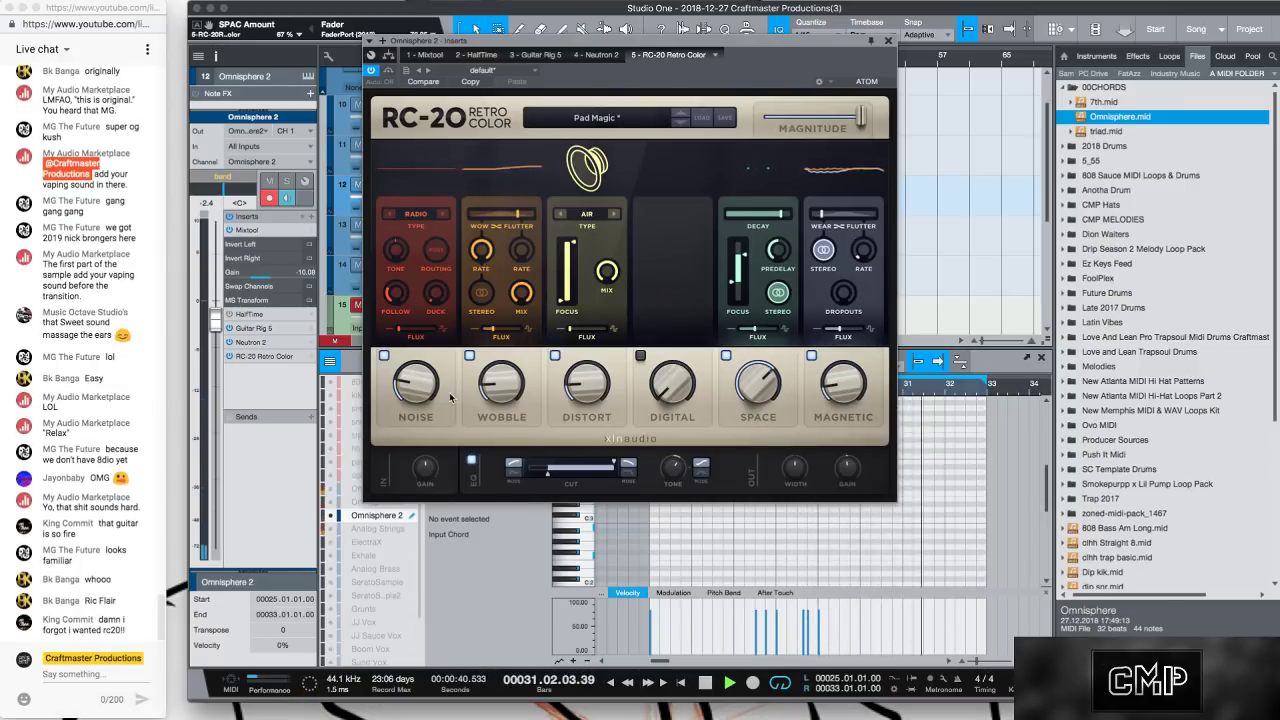
click(888, 42)
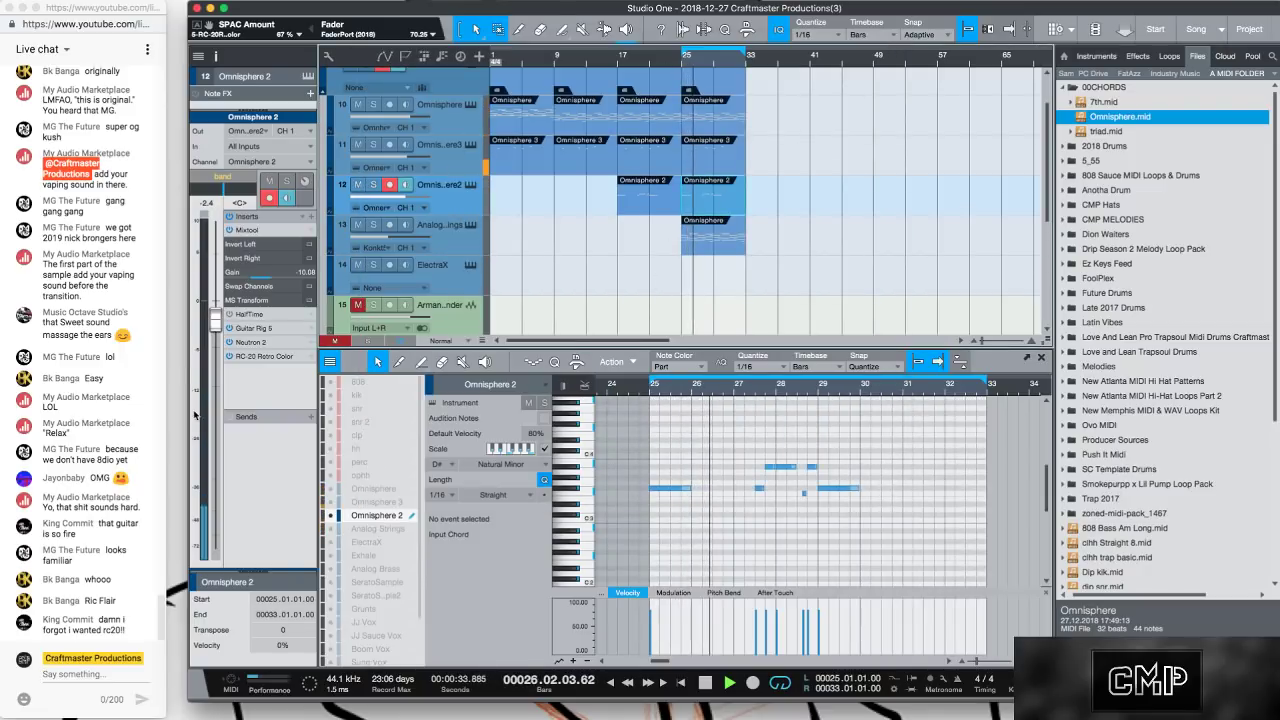
Lower the Omnisphere 2 track volume to about -5.0 dB during playback, then stop.
scroll(195, 415, down, 2)
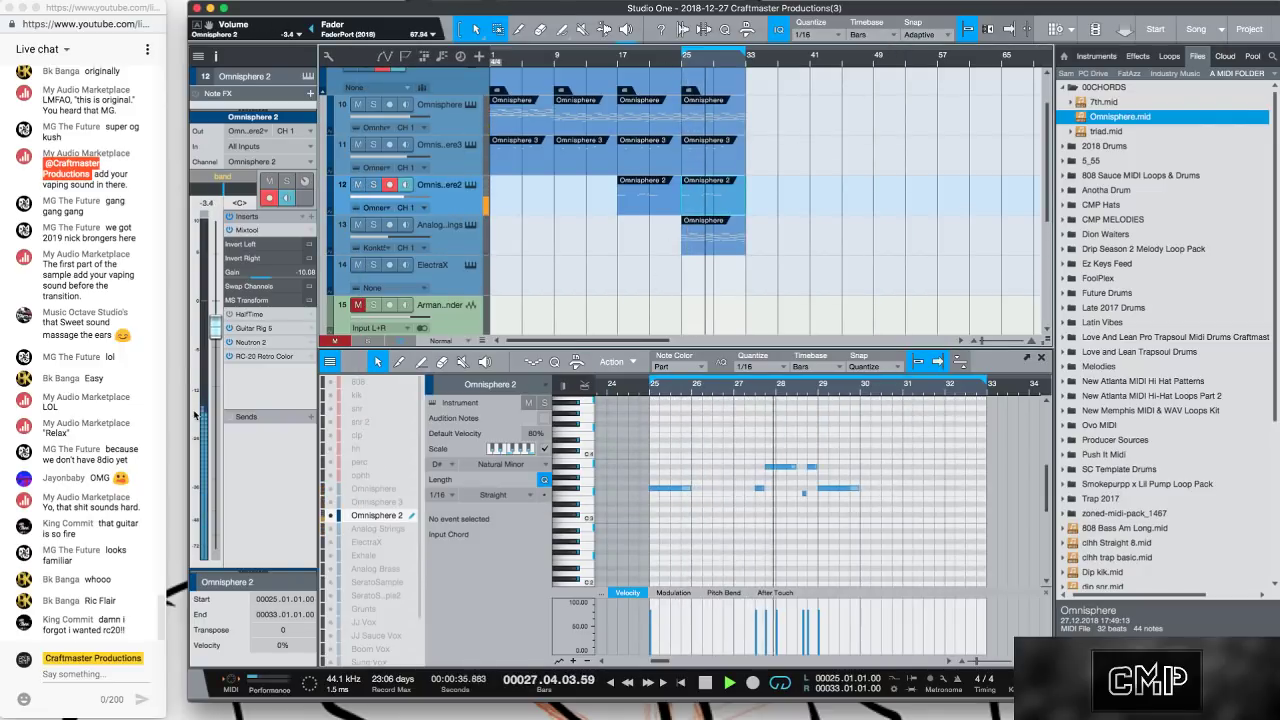
scroll(195, 415, down, 3)
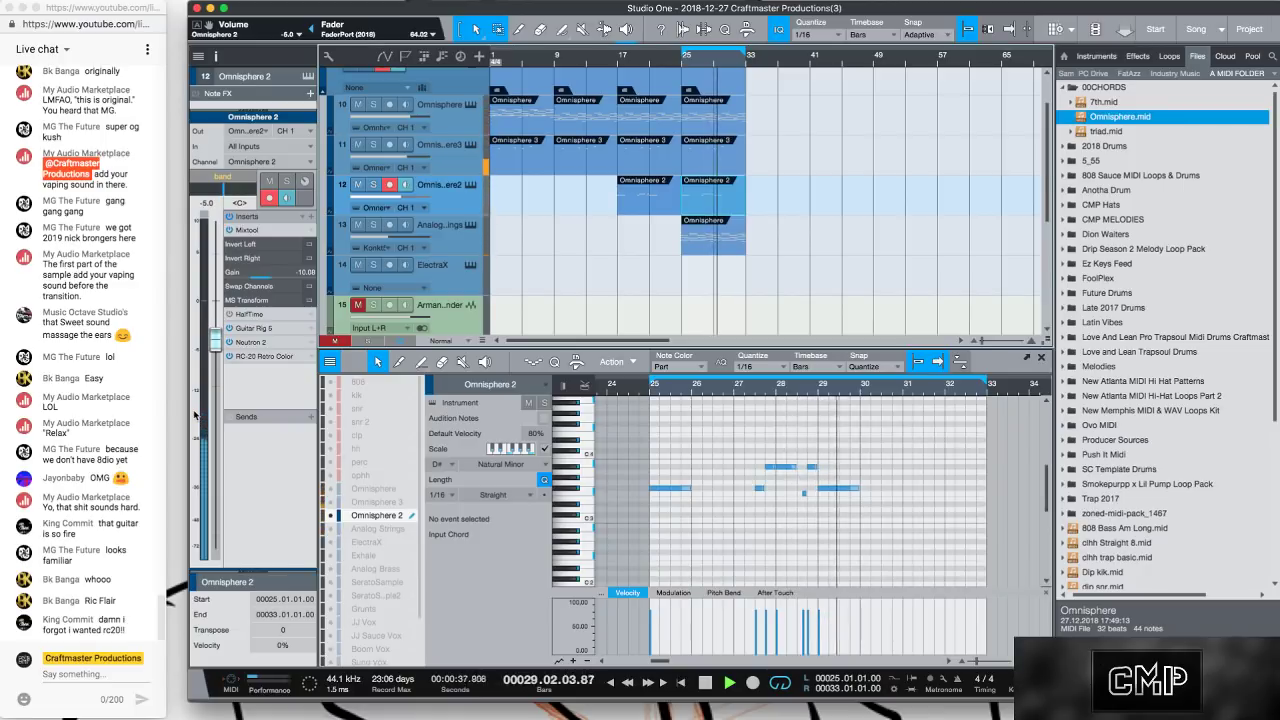
key(space)
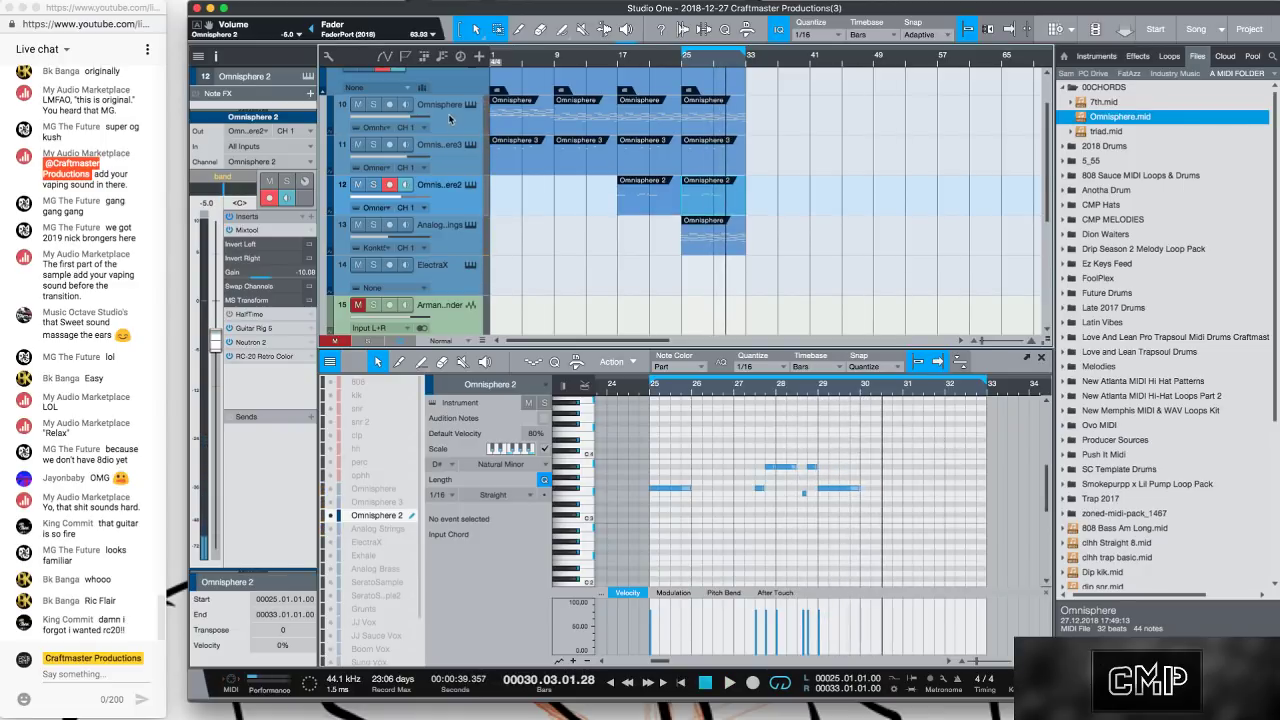
Insert the RX950 converter plug-in on the Omnisphere track.
click(449, 119)
click(312, 216)
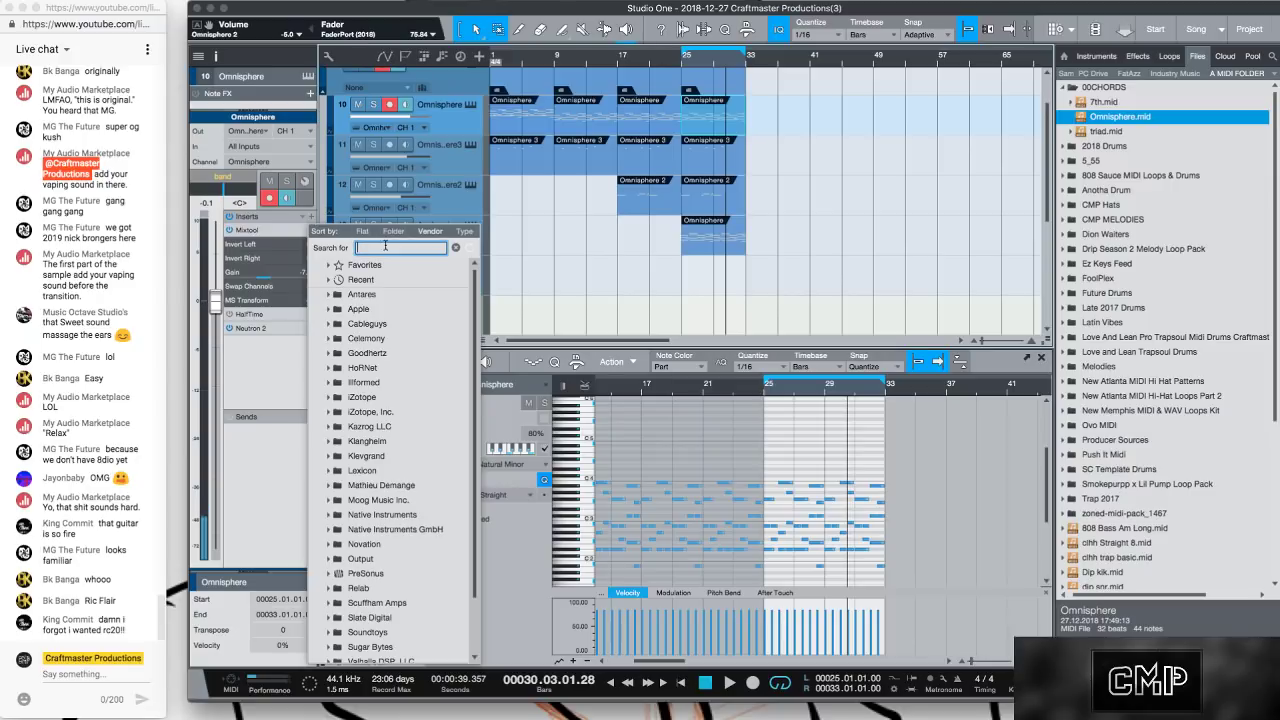
text(r)
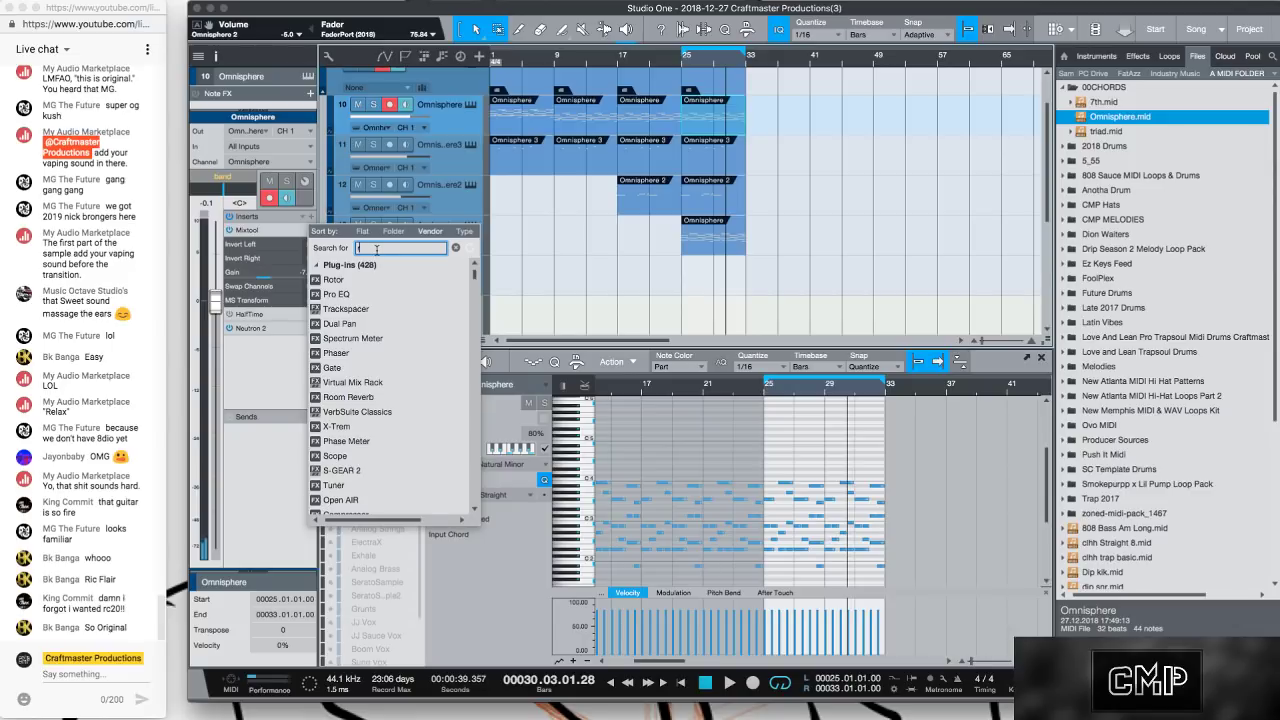
text(x)
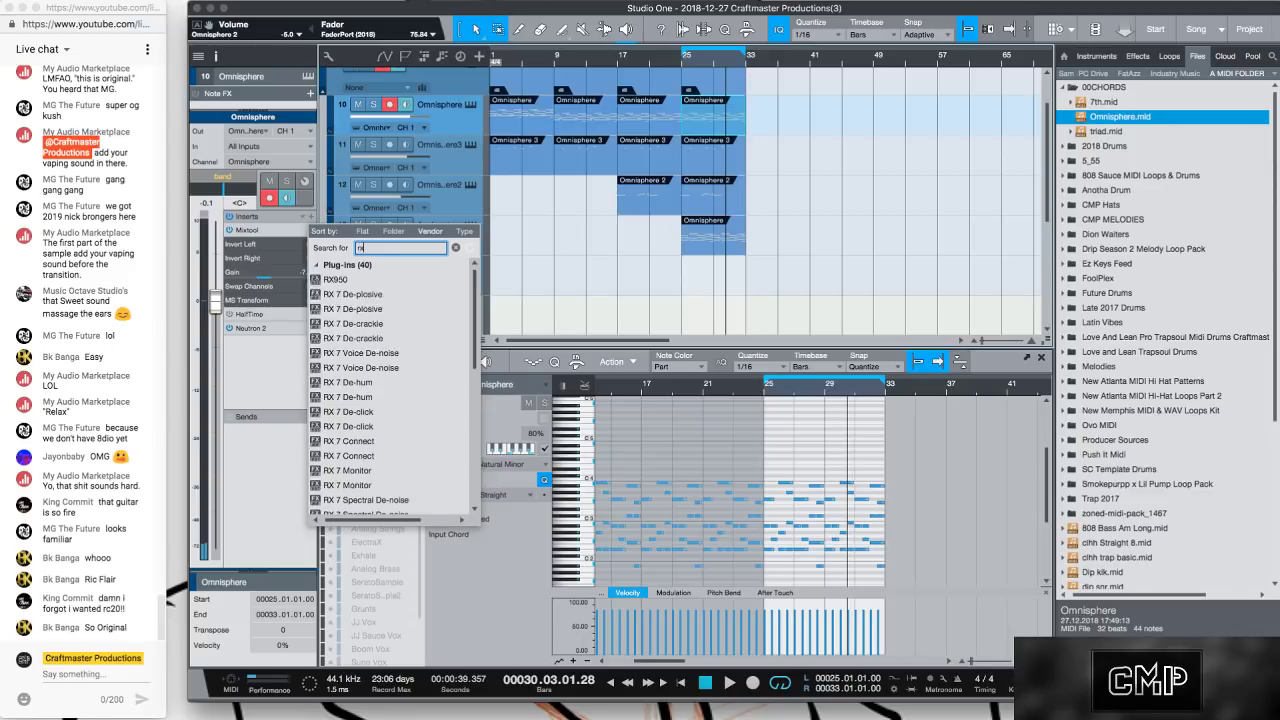
click(374, 285)
Set RX950's input gain to about 8.3 dB, output level to about -3.1 dB and filter to 43 while playing the loop.
drag(680, 42, 672, 161)
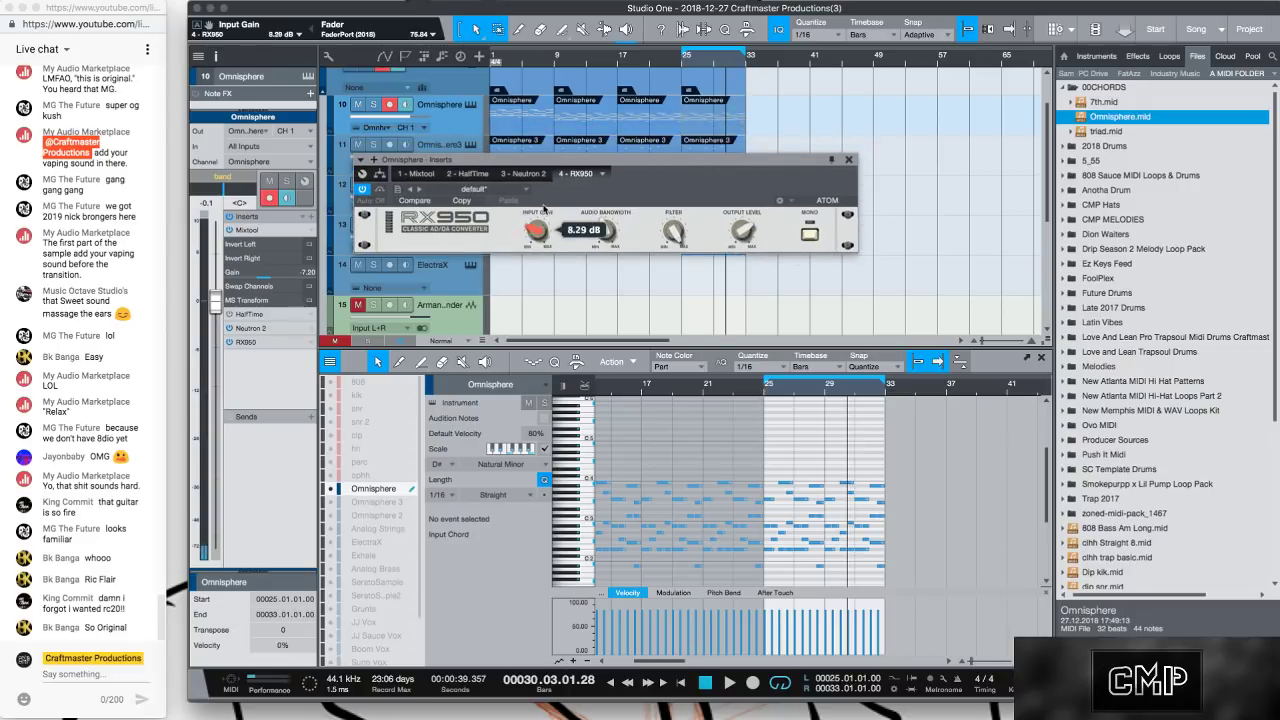
drag(550, 166, 549, 220)
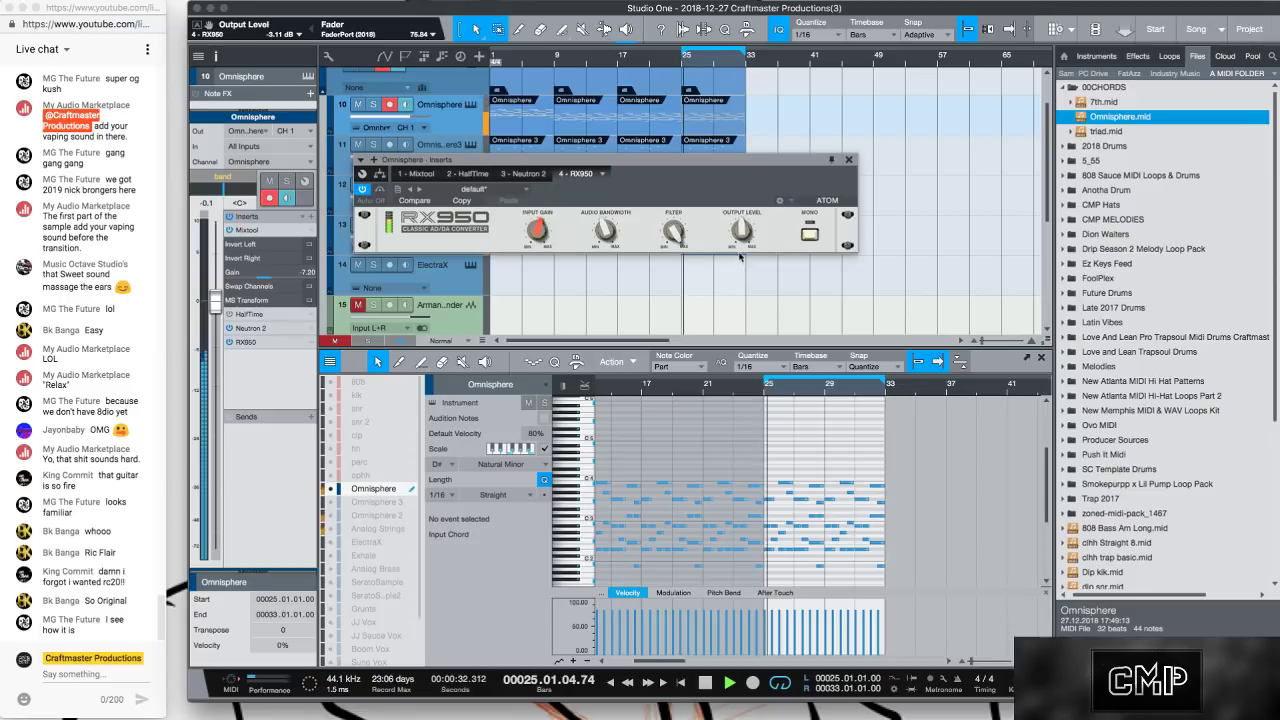
drag(670, 233, 665, 325)
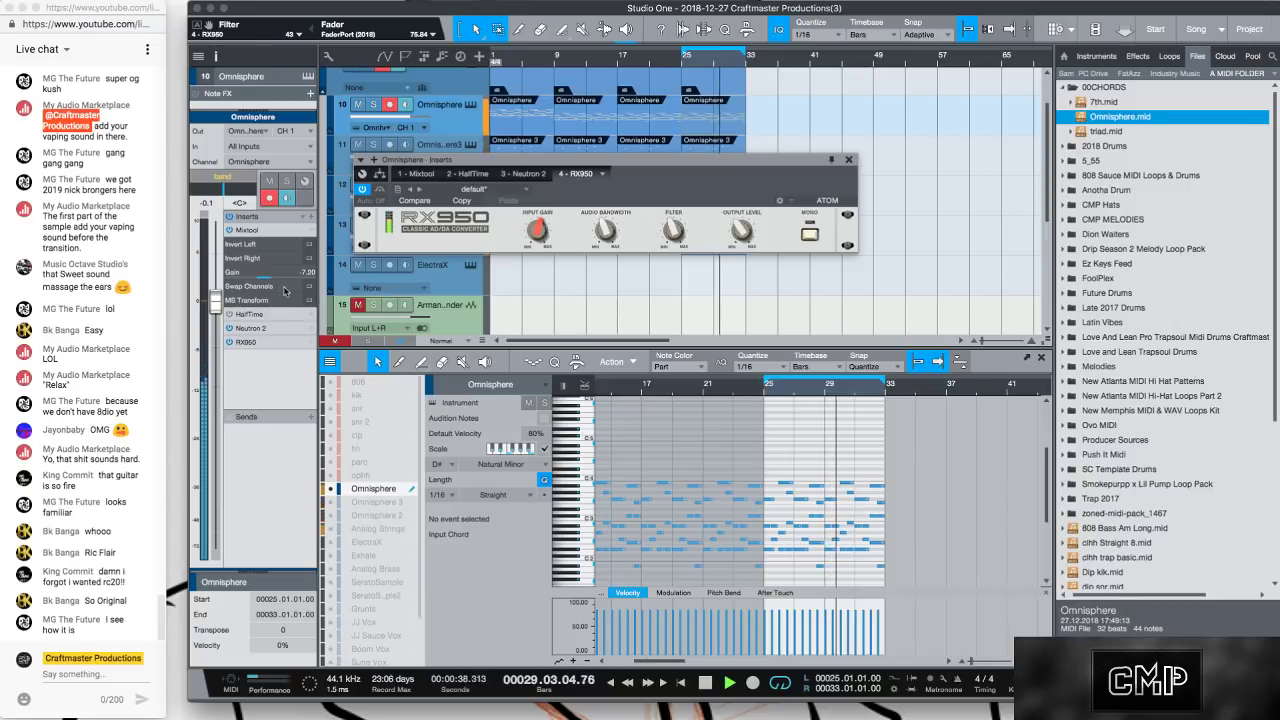
Lower the Omnisphere track's Mixtool gain to -12 dB and move Neutron 2 after RX950 in the insert chain.
mouse_move(263, 283)
scroll(263, 283, down, 4)
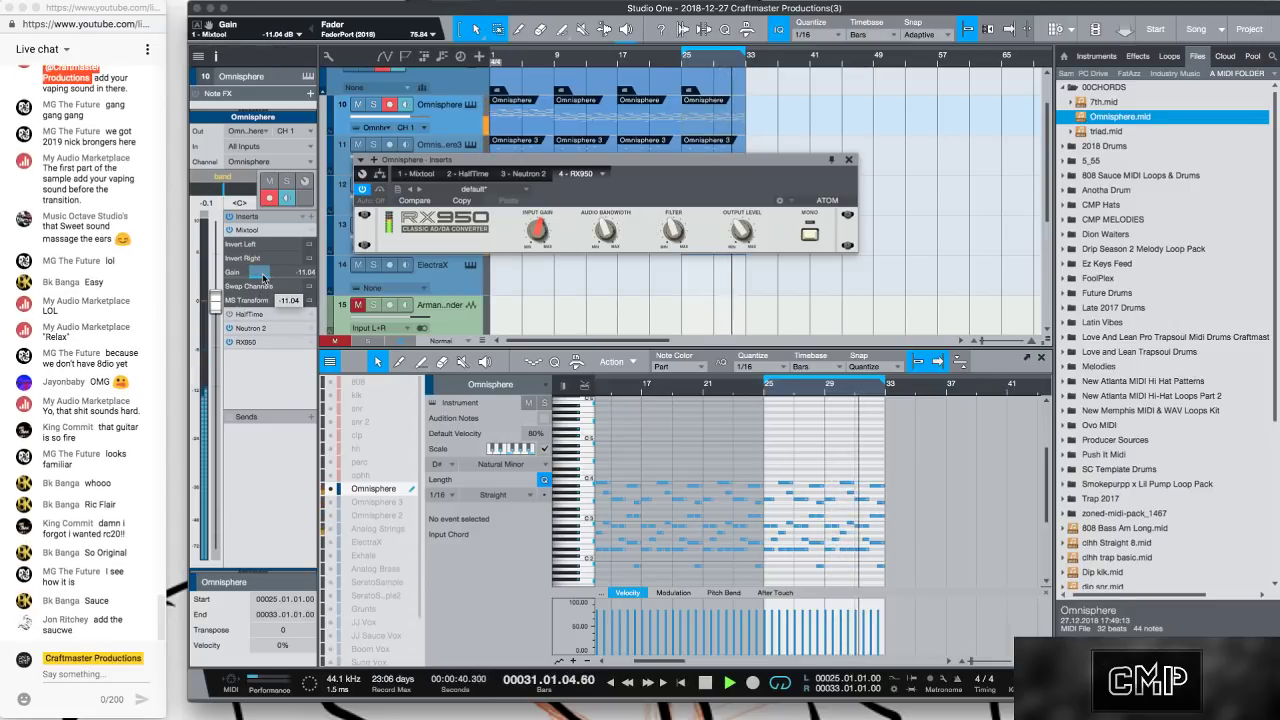
scroll(263, 278, down, 1)
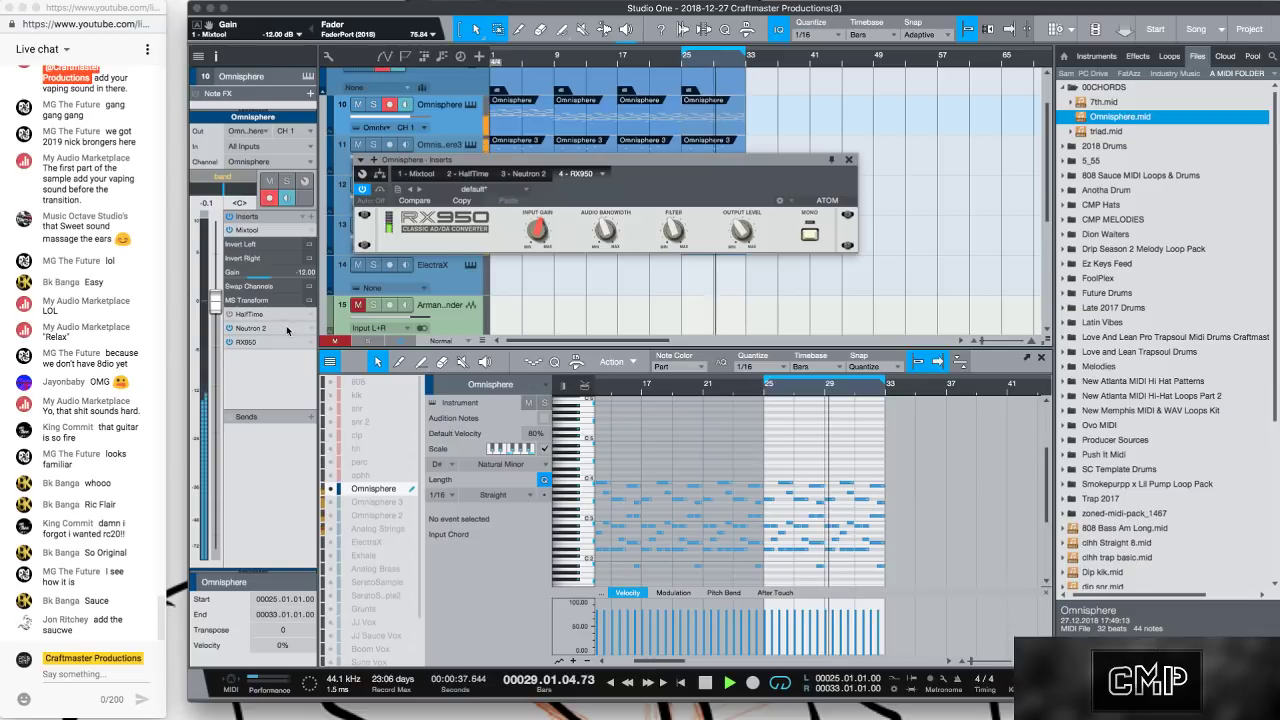
drag(250, 328, 280, 361)
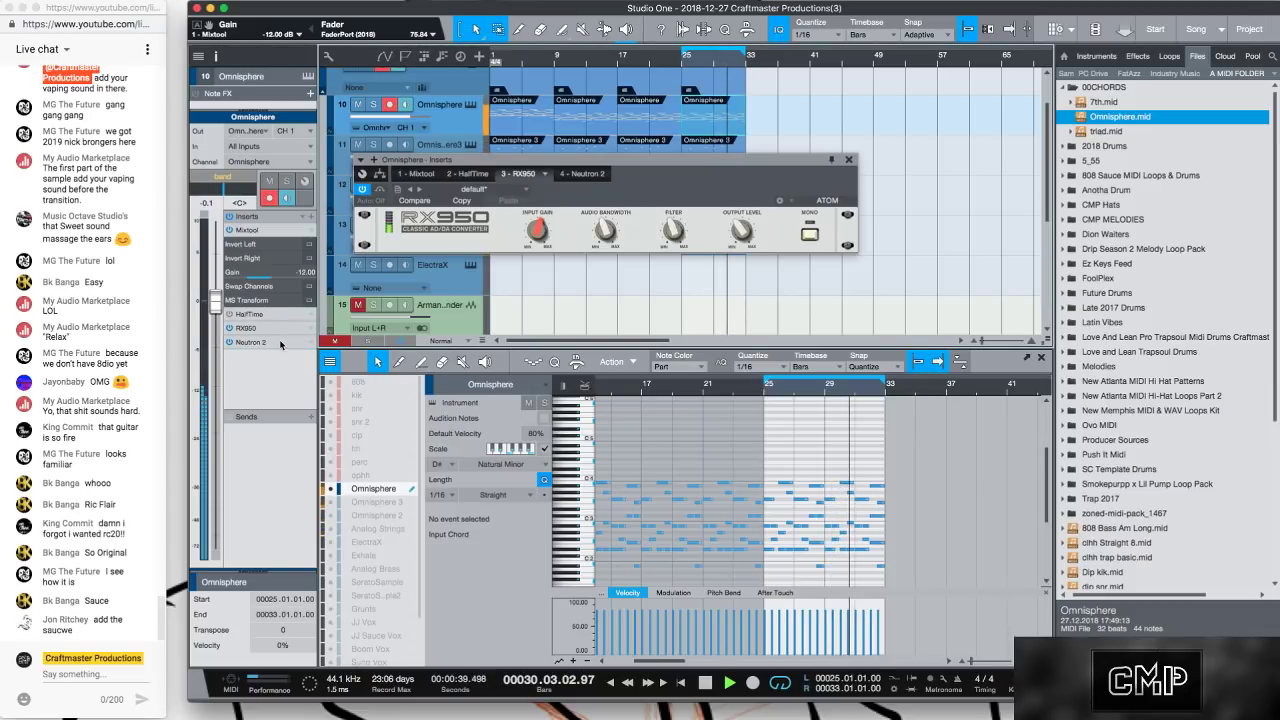
Enable the Exciter in Omnisphere's Neutron 2 and move it ahead of Compressor 2.
double_click(280, 343)
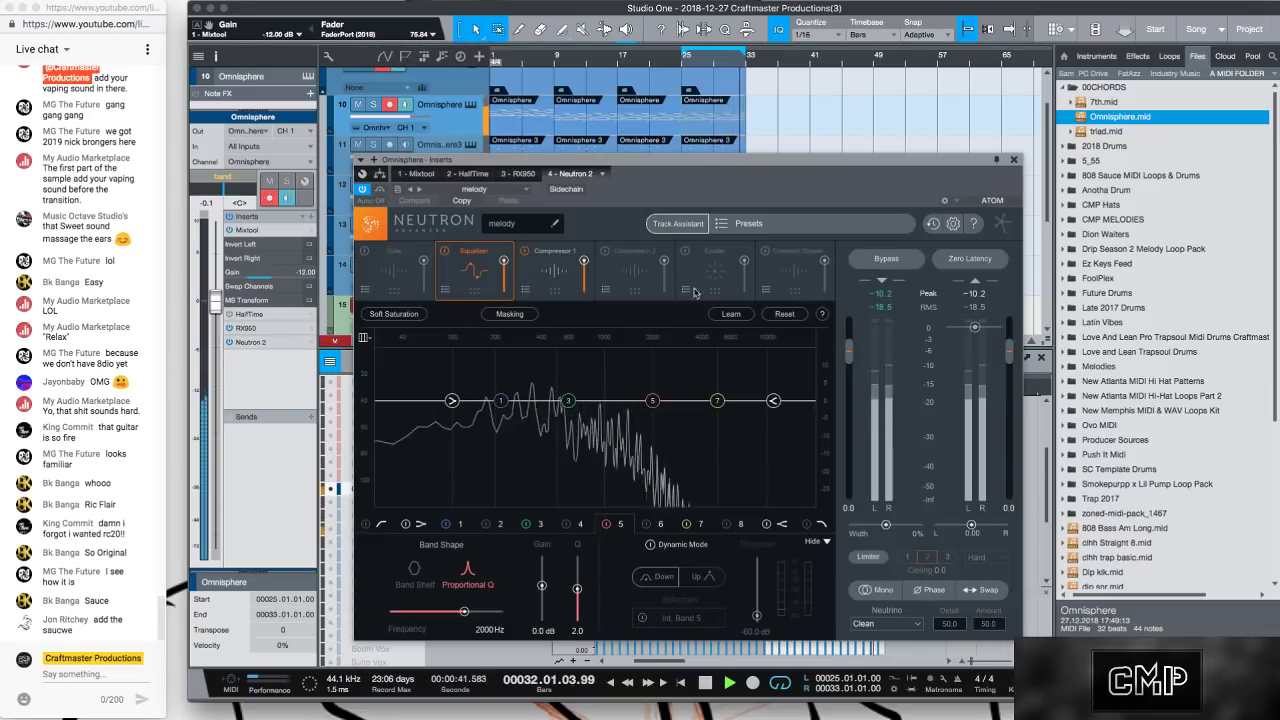
click(688, 252)
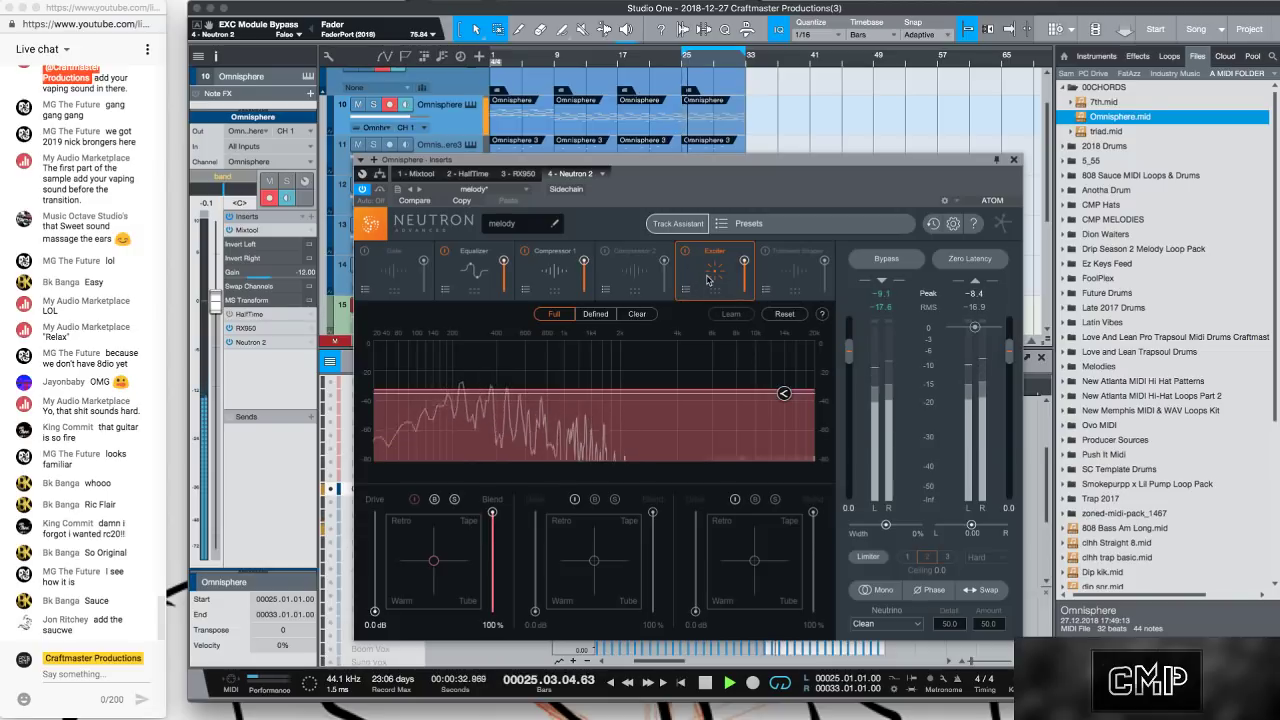
drag(690, 257, 631, 325)
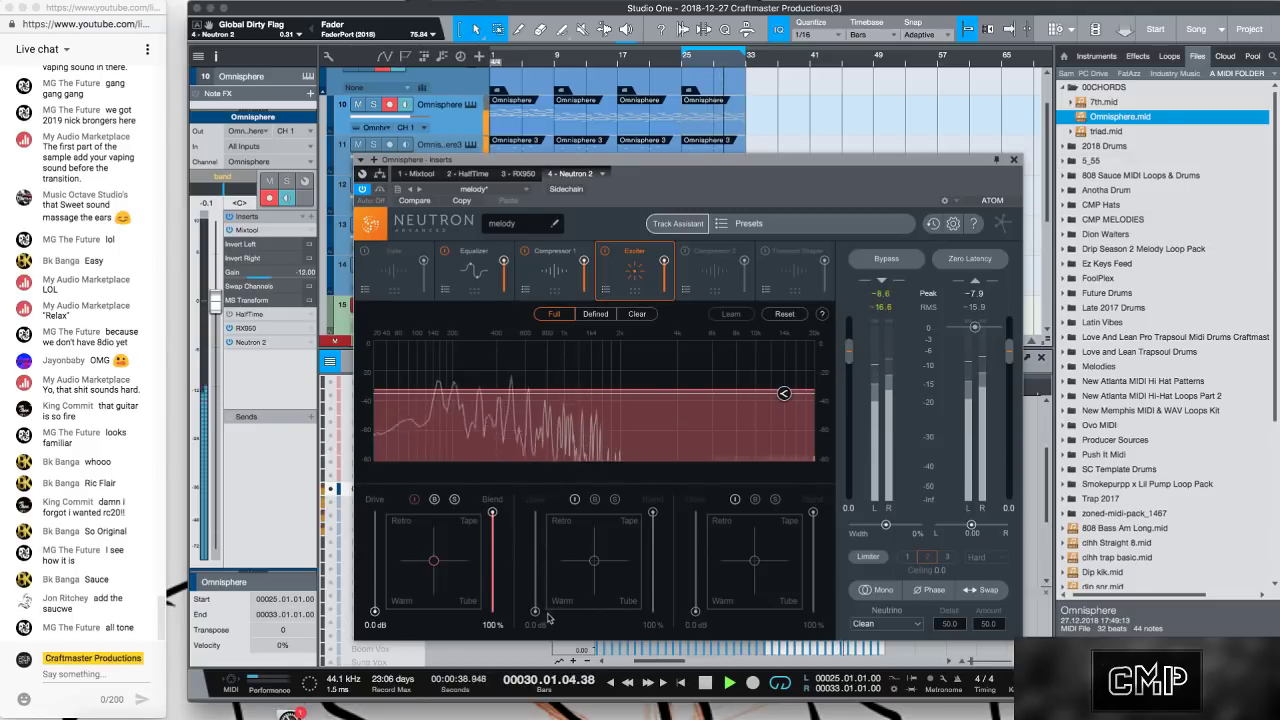
Add a second Exciter band blended towards Retro with 9.6 dB drive, and lower the Omnisphere track volume to -6.0 dB.
click(574, 499)
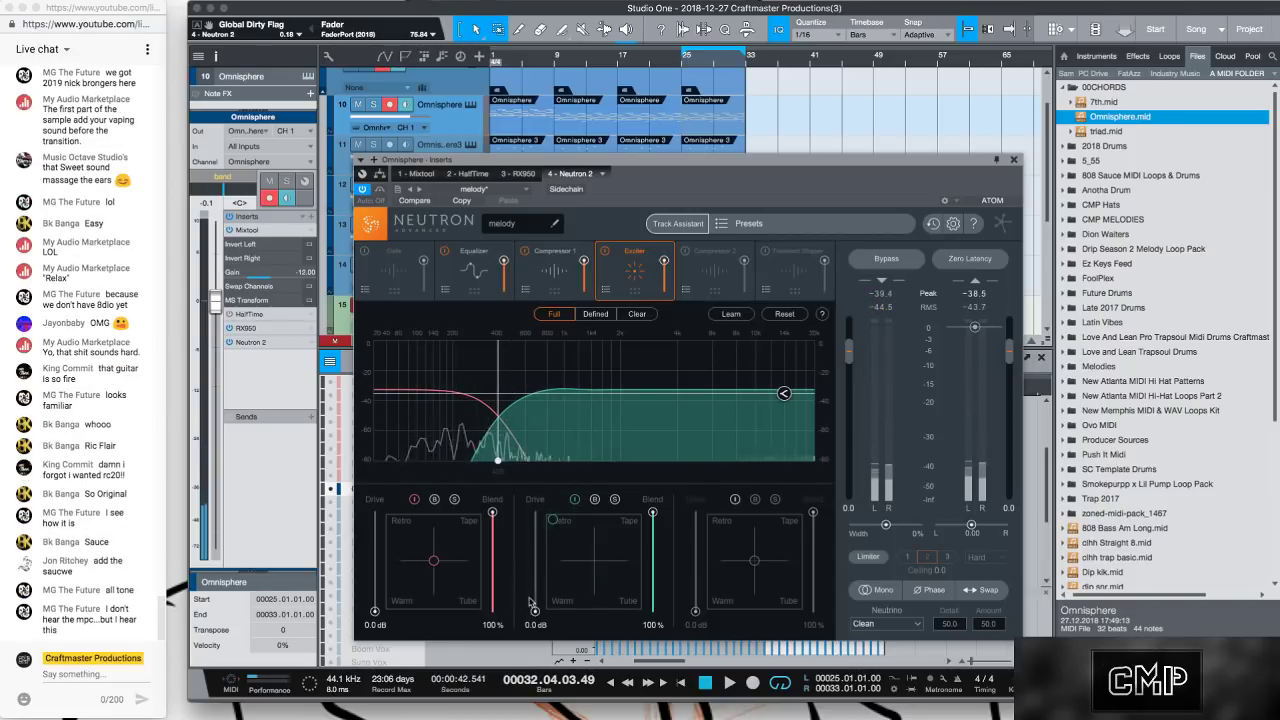
key(space)
drag(536, 588, 536, 573)
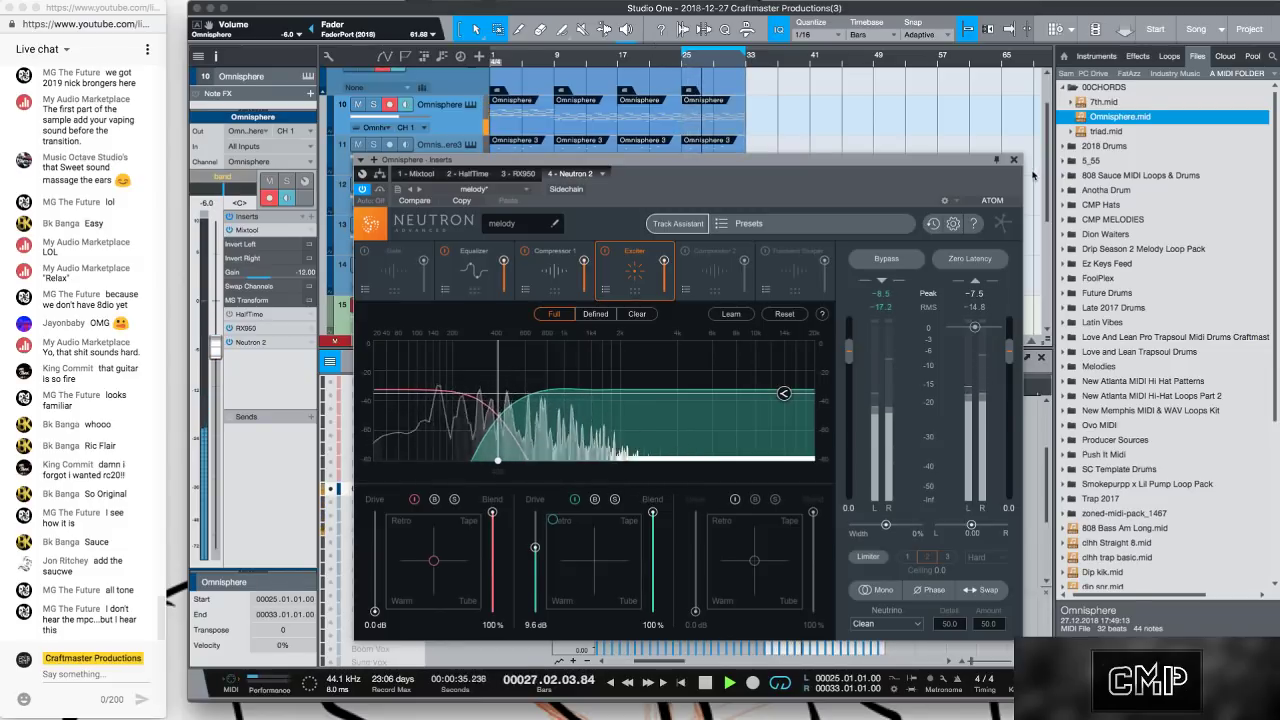
click(1013, 161)
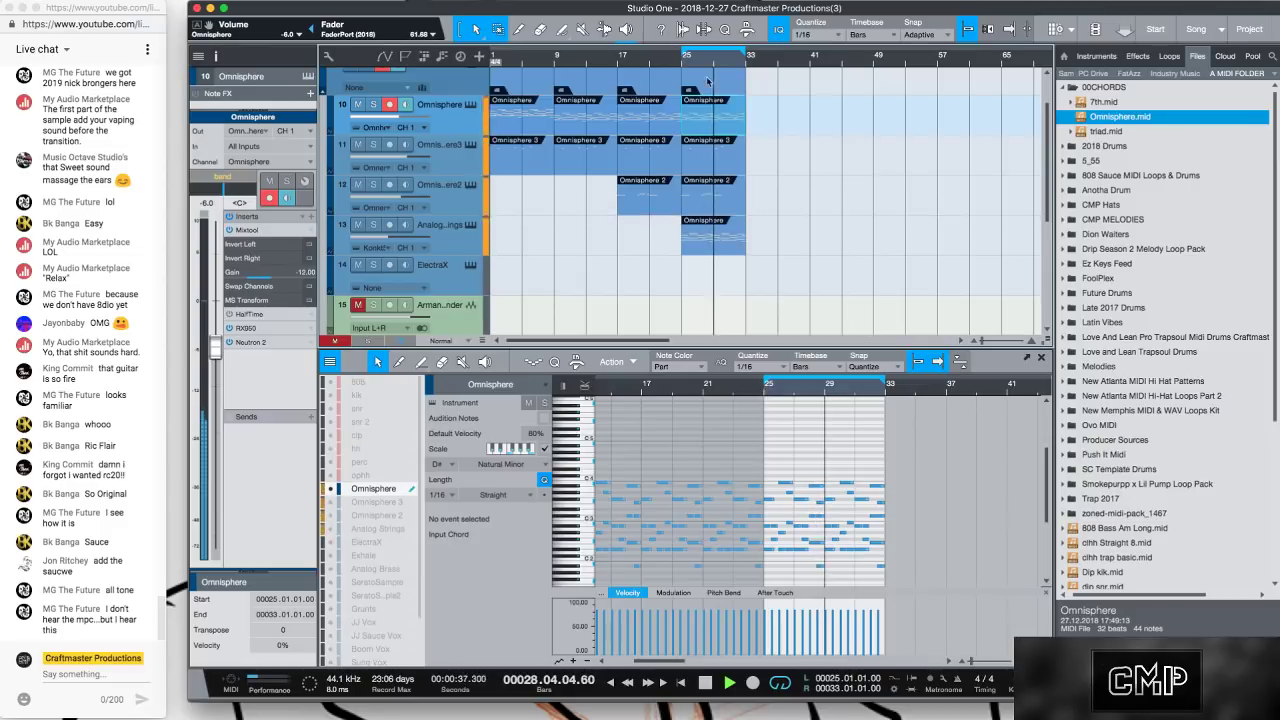
Extend the loop to cover bars 1 to 33 and play the arrangement.
drag(684, 55, 490, 55)
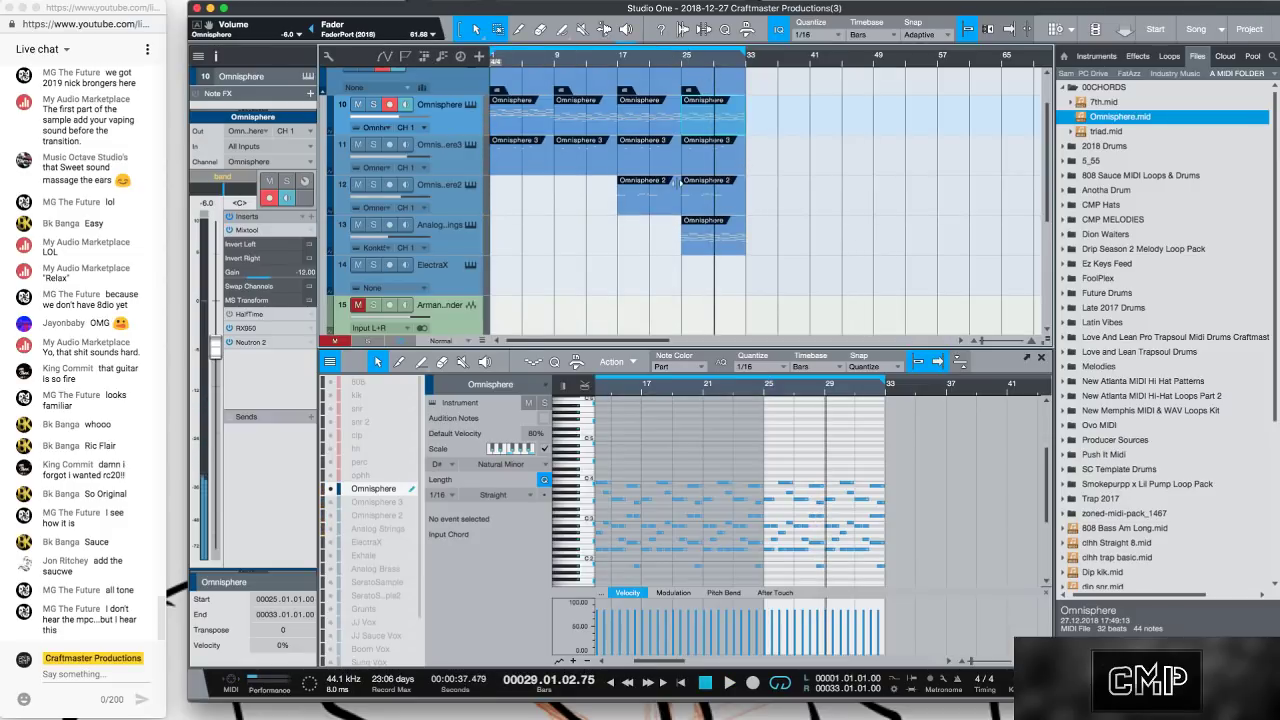
key(space)
Insert ValhallaVintageVerb after Neutron 2 on the Omnisphere 3 track.
key(Down)
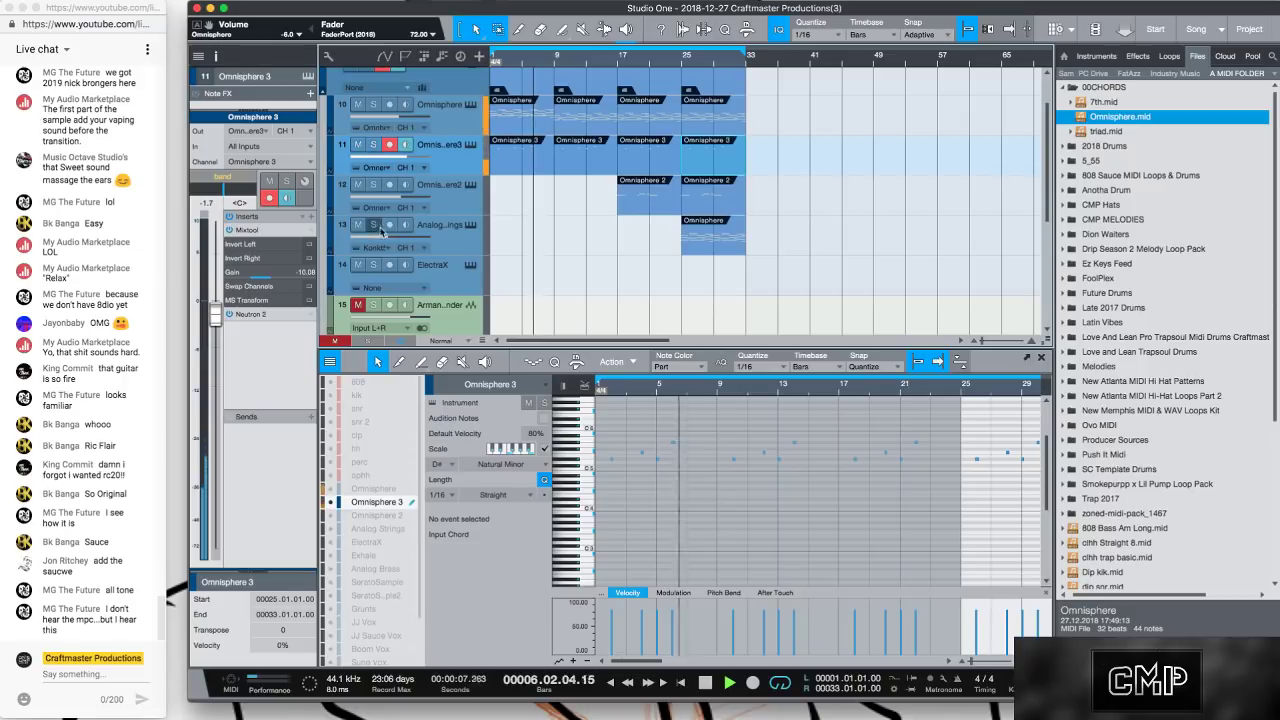
click(311, 217)
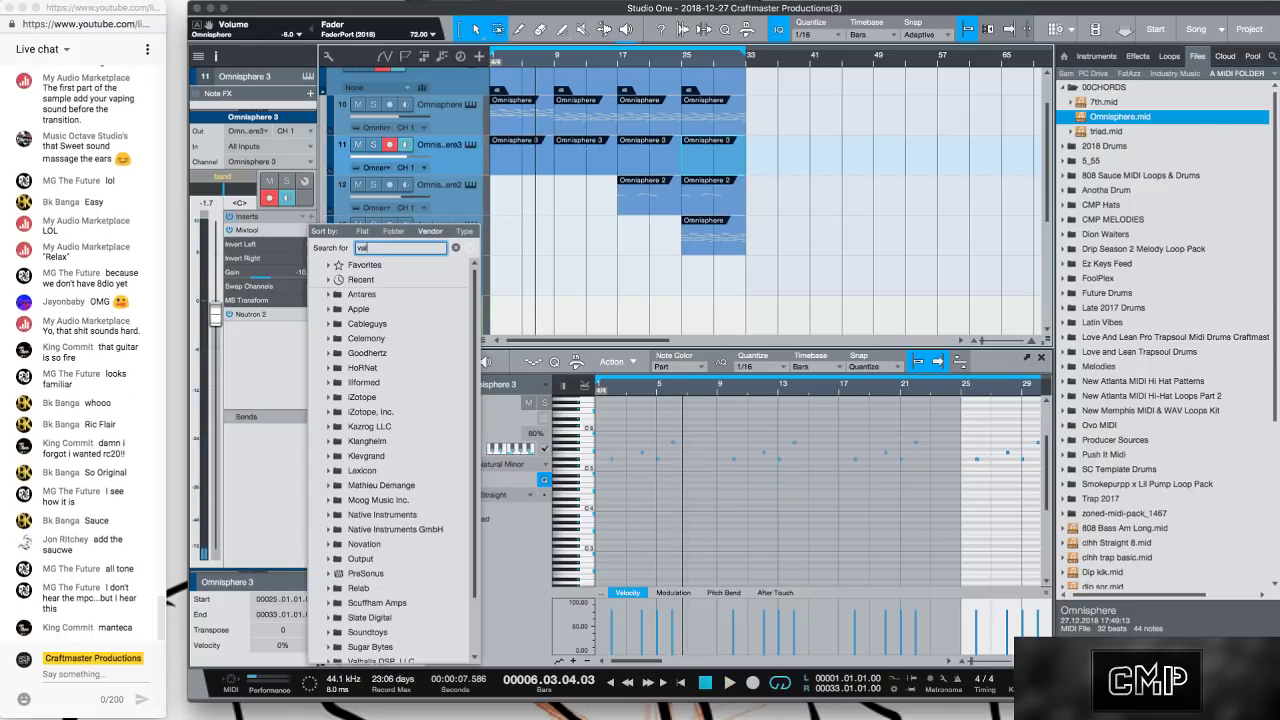
double_click(390, 277)
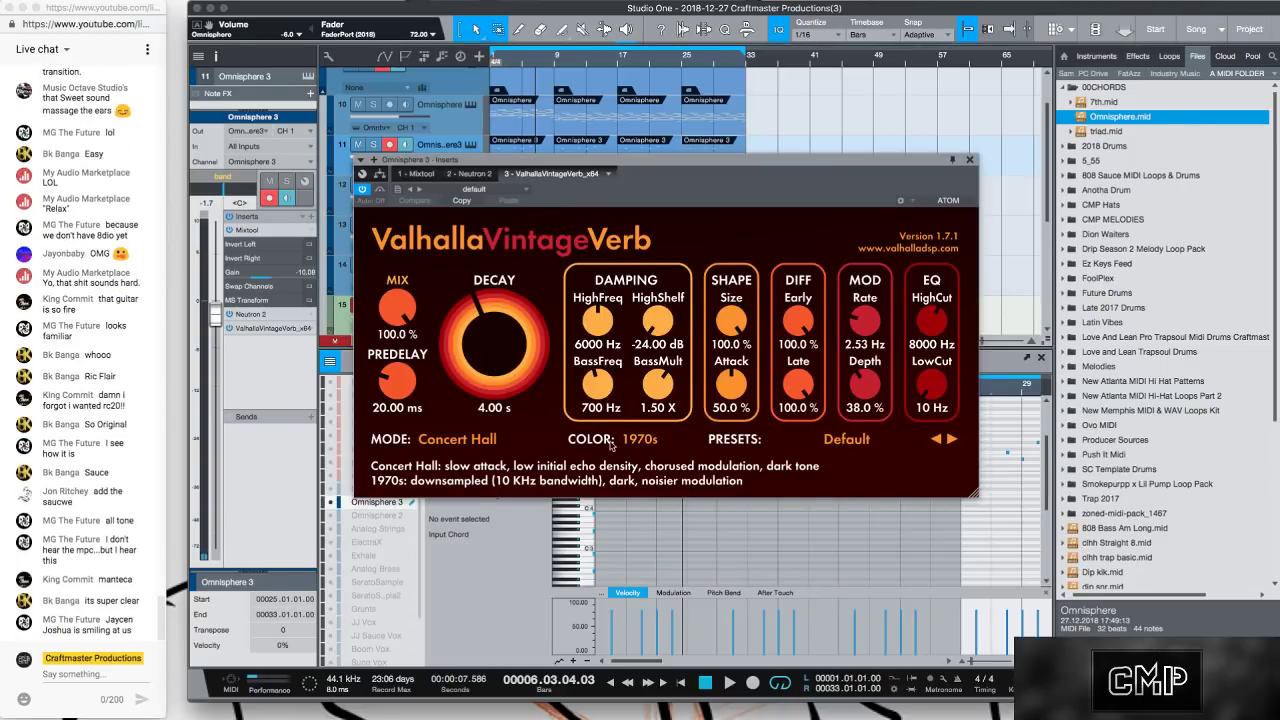
Set the Omnisphere 3 reverb's mode to Ambience and its mix to 78.8 %.
click(655, 441)
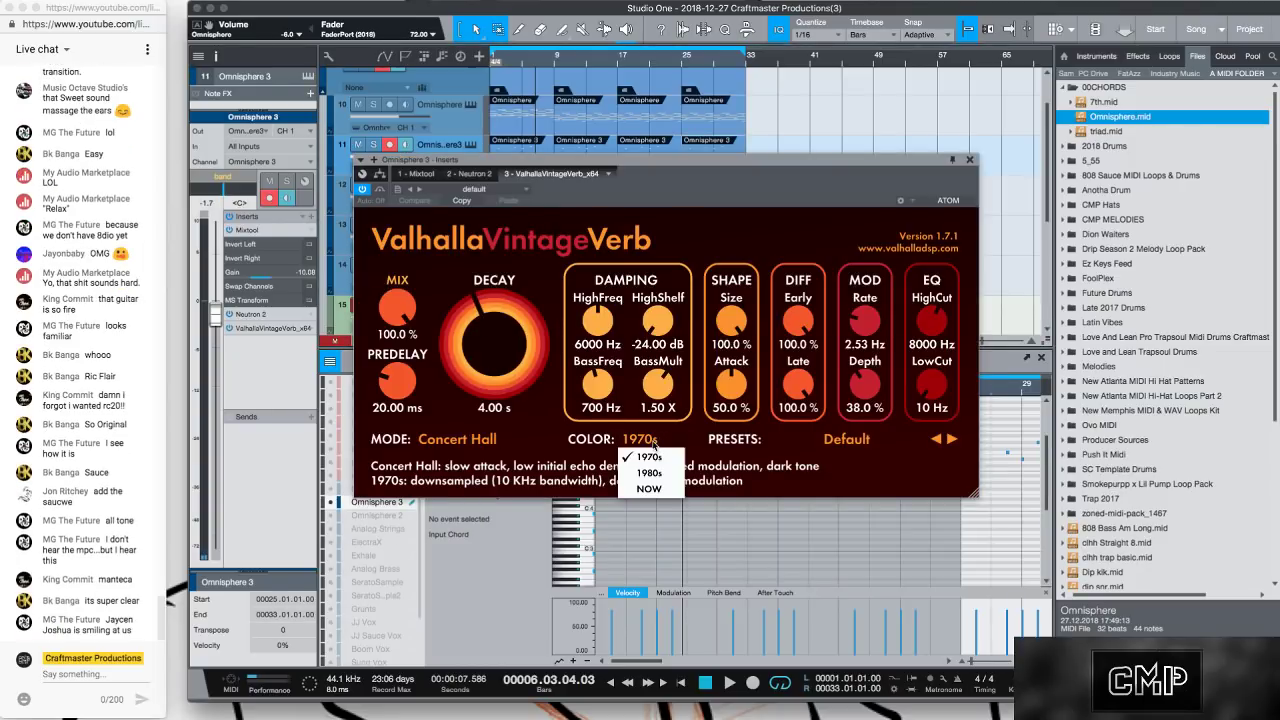
click(528, 442)
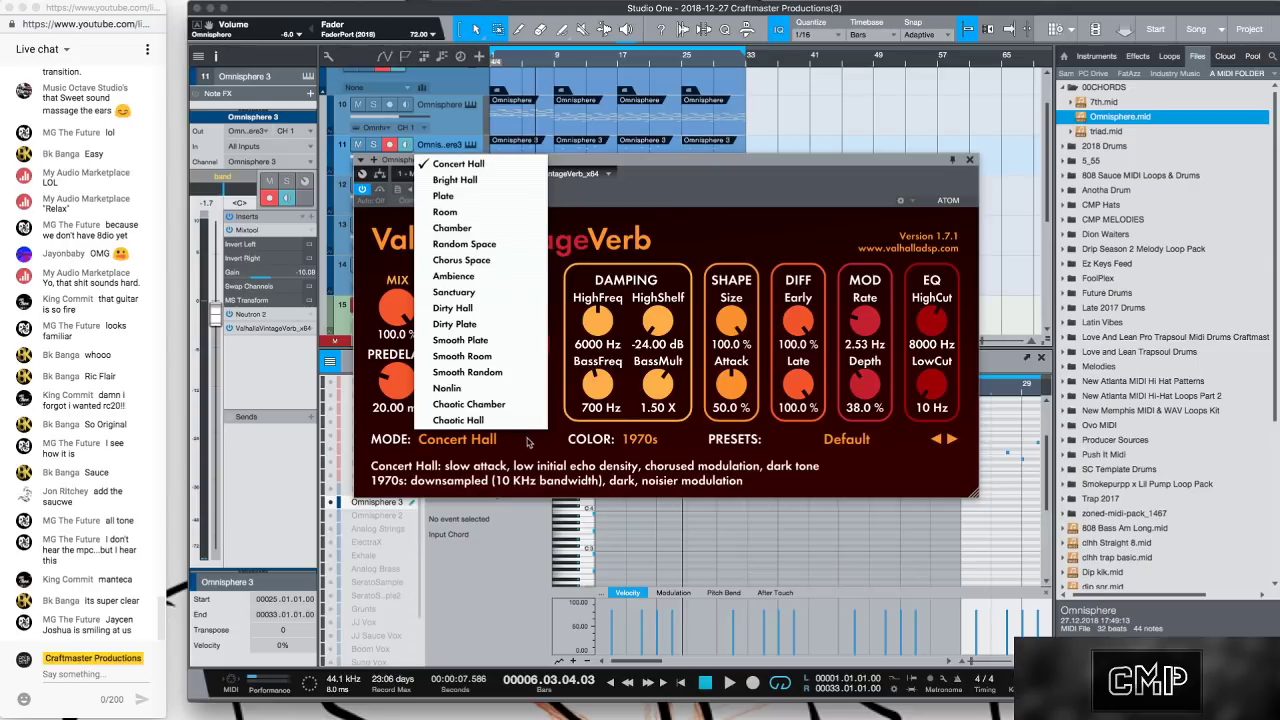
click(481, 278)
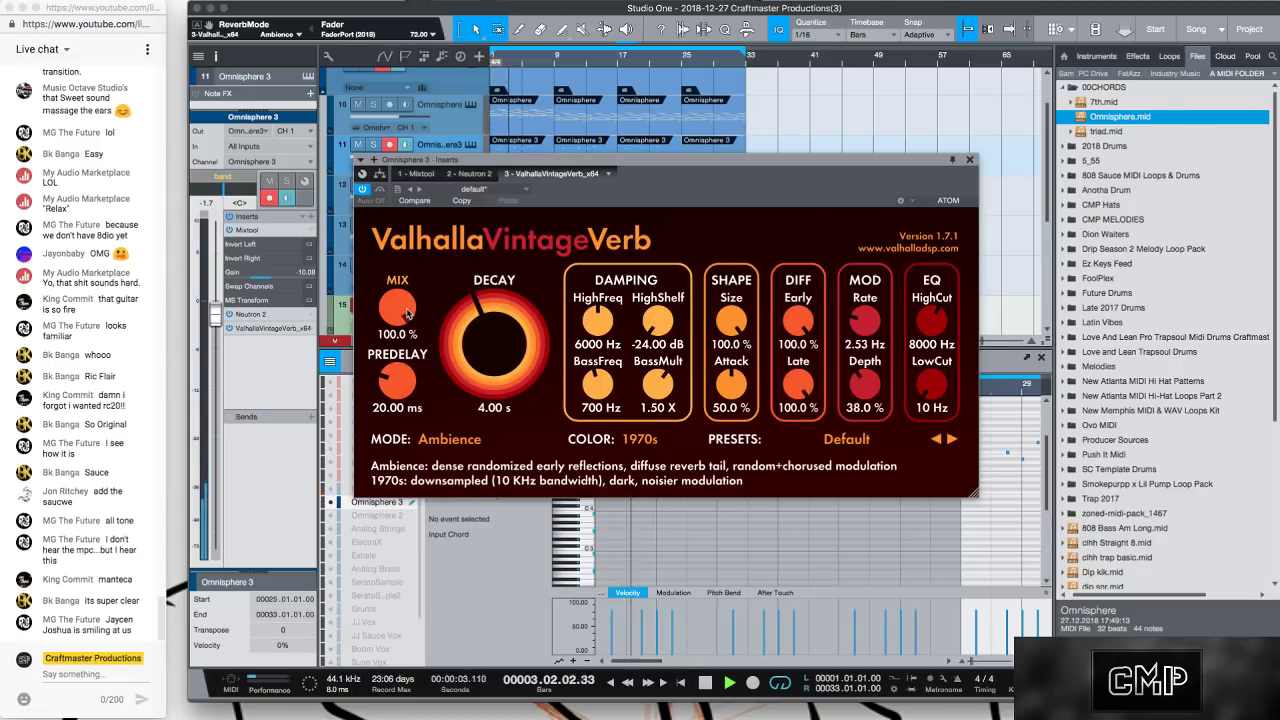
drag(407, 315, 410, 333)
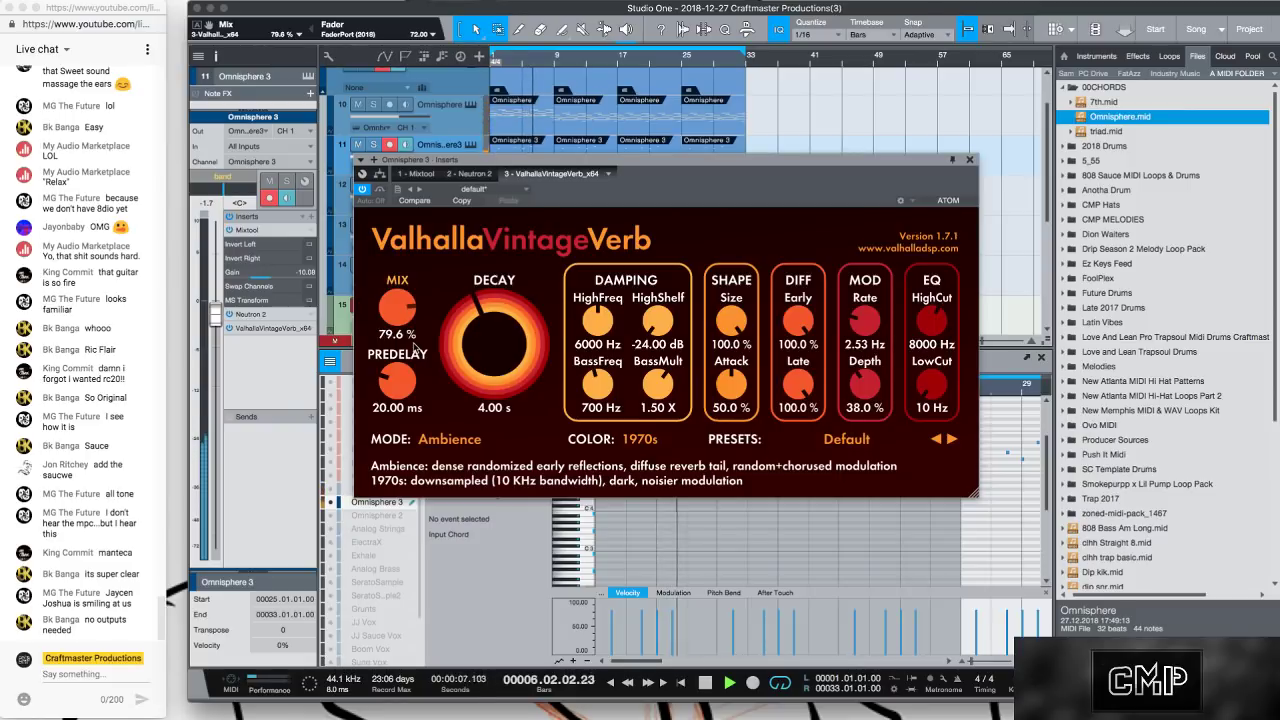
drag(411, 351, 417, 348)
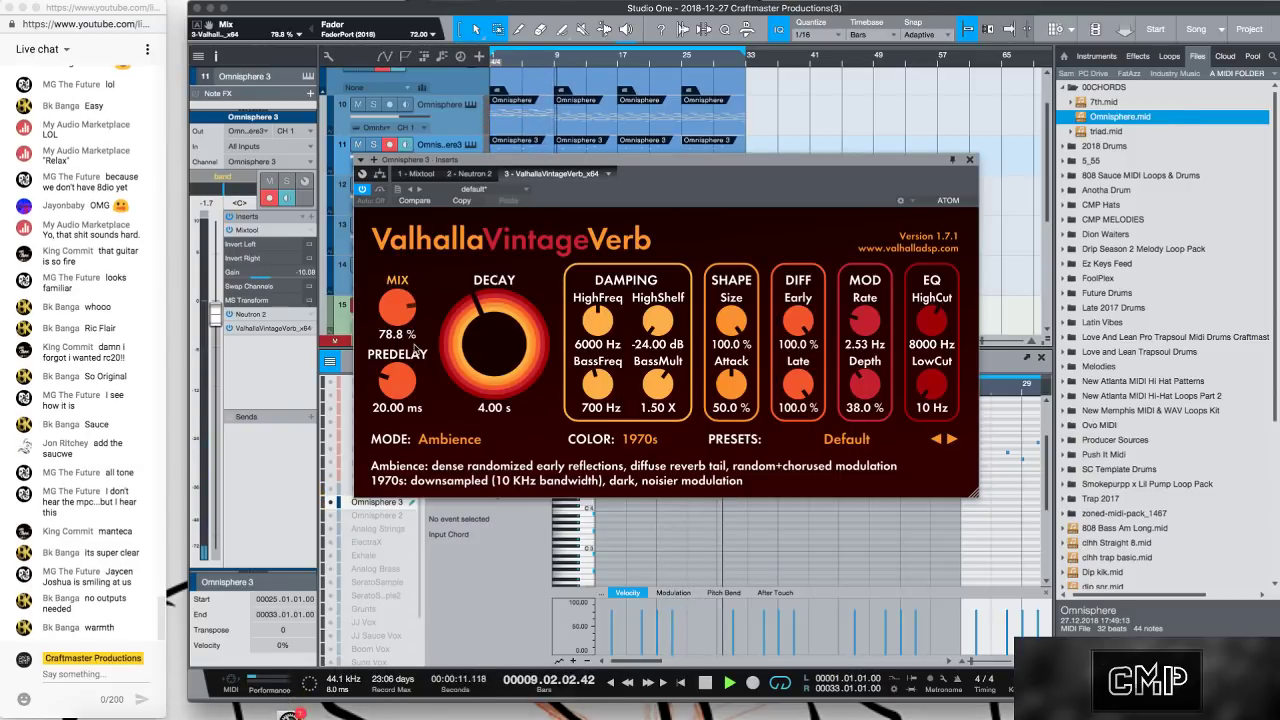
click(969, 162)
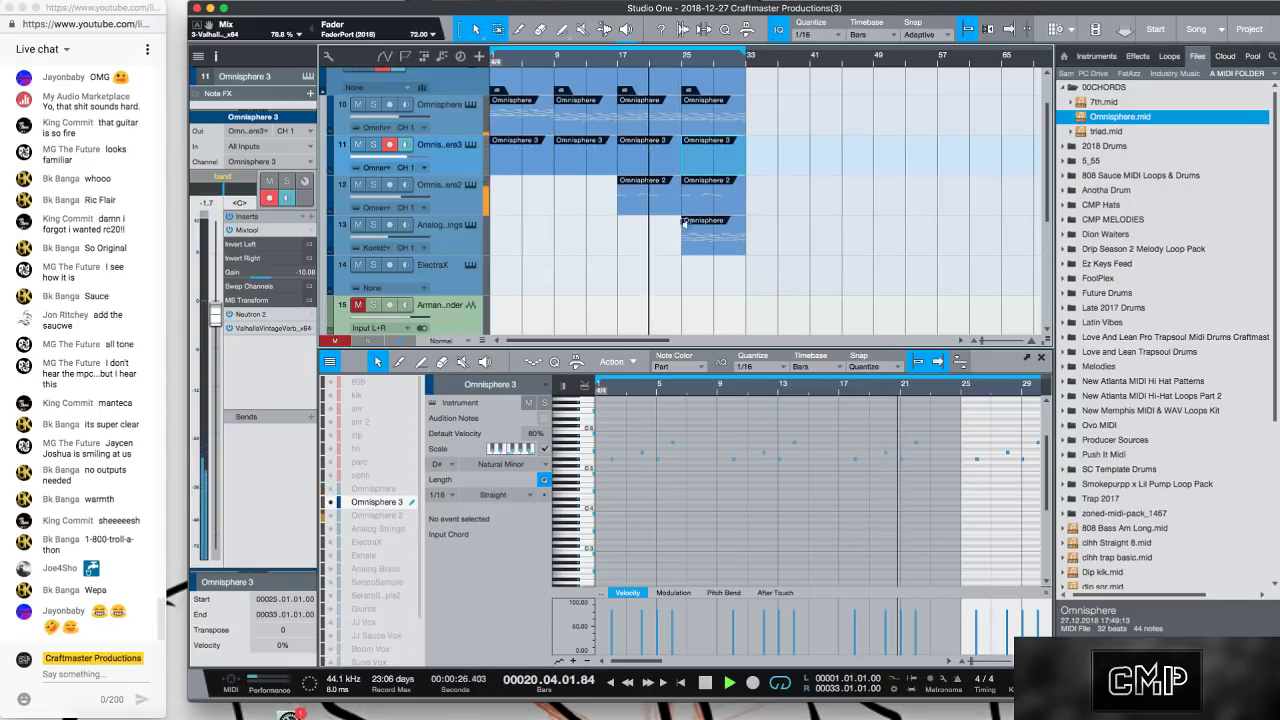
Reduce the arrangement's track height to Small and check the audio device preferences without changing them.
key(shift+w)
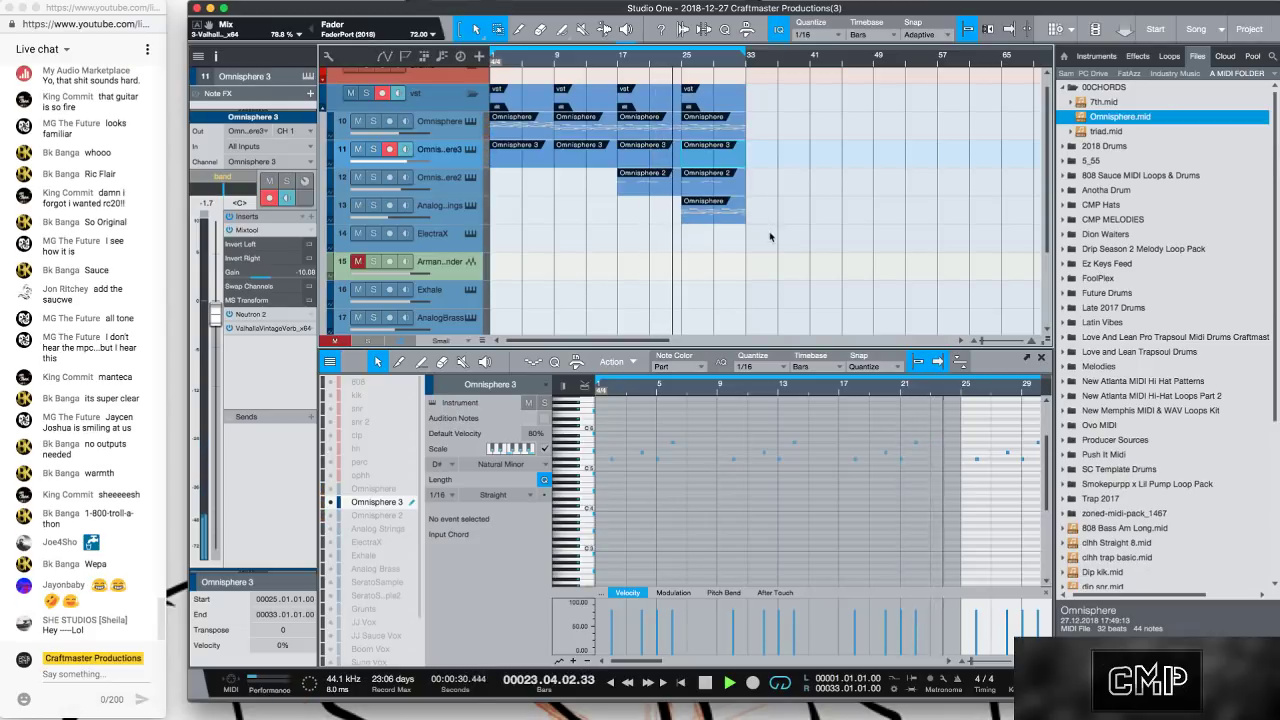
key(space)
key(super+comma)
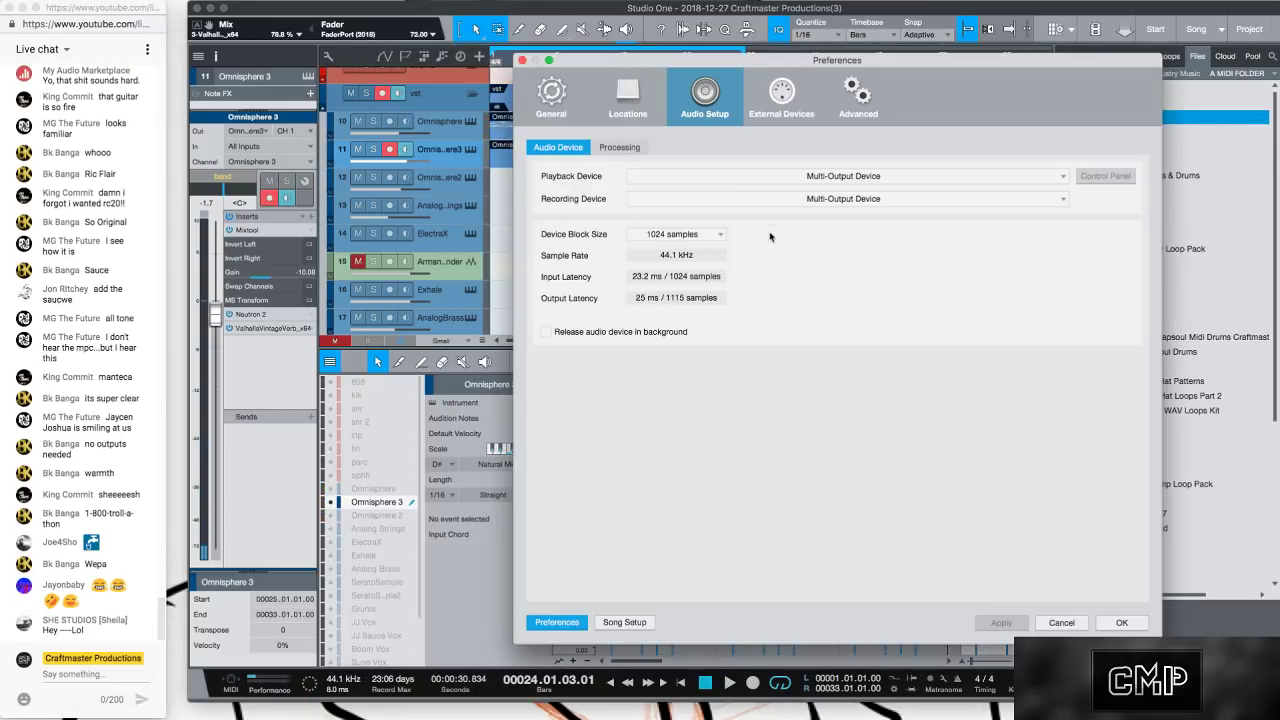
click(1066, 625)
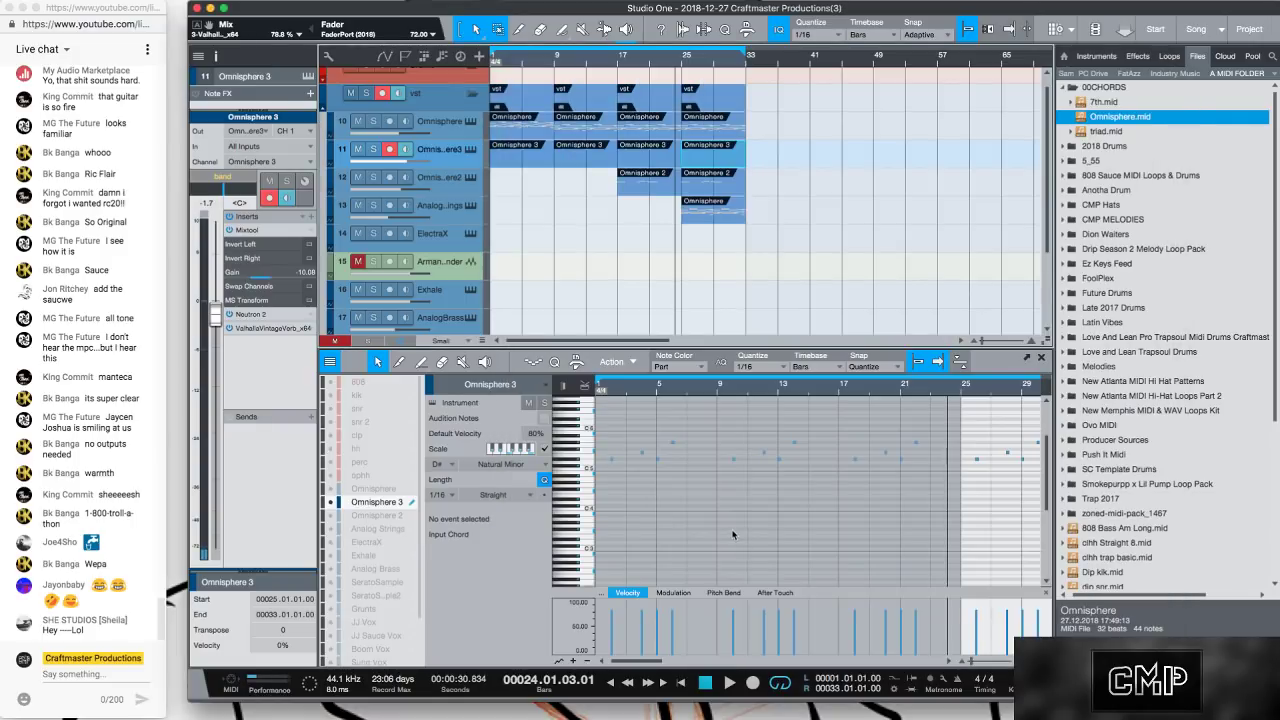
Show the mix console with more height and insert Virtual Tape Machines on the band bus.
key(F3)
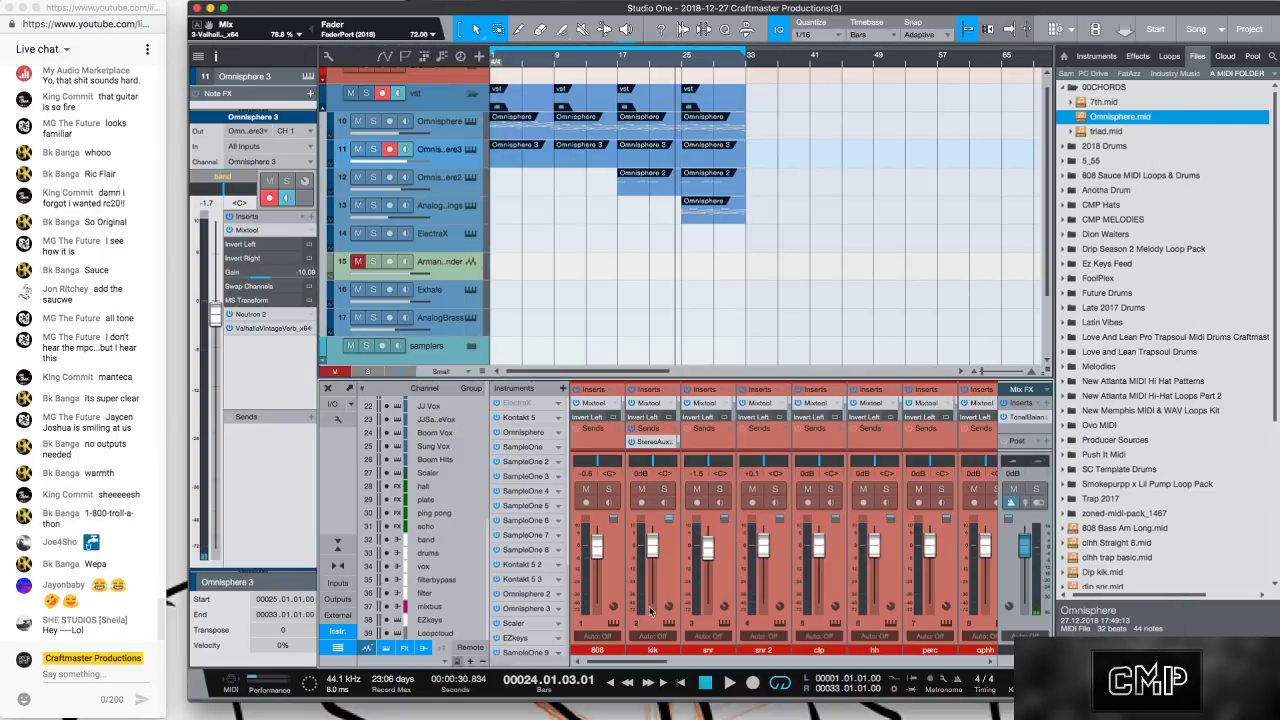
drag(616, 665, 957, 608)
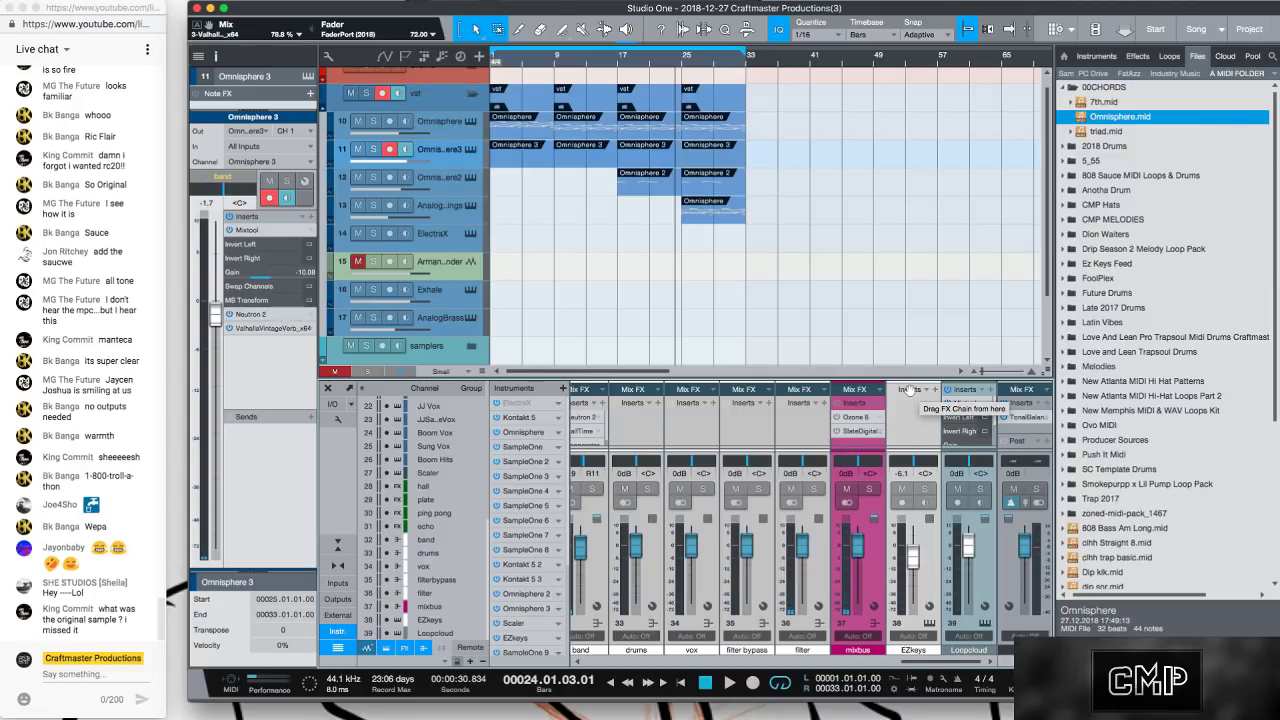
drag(907, 375, 908, 355)
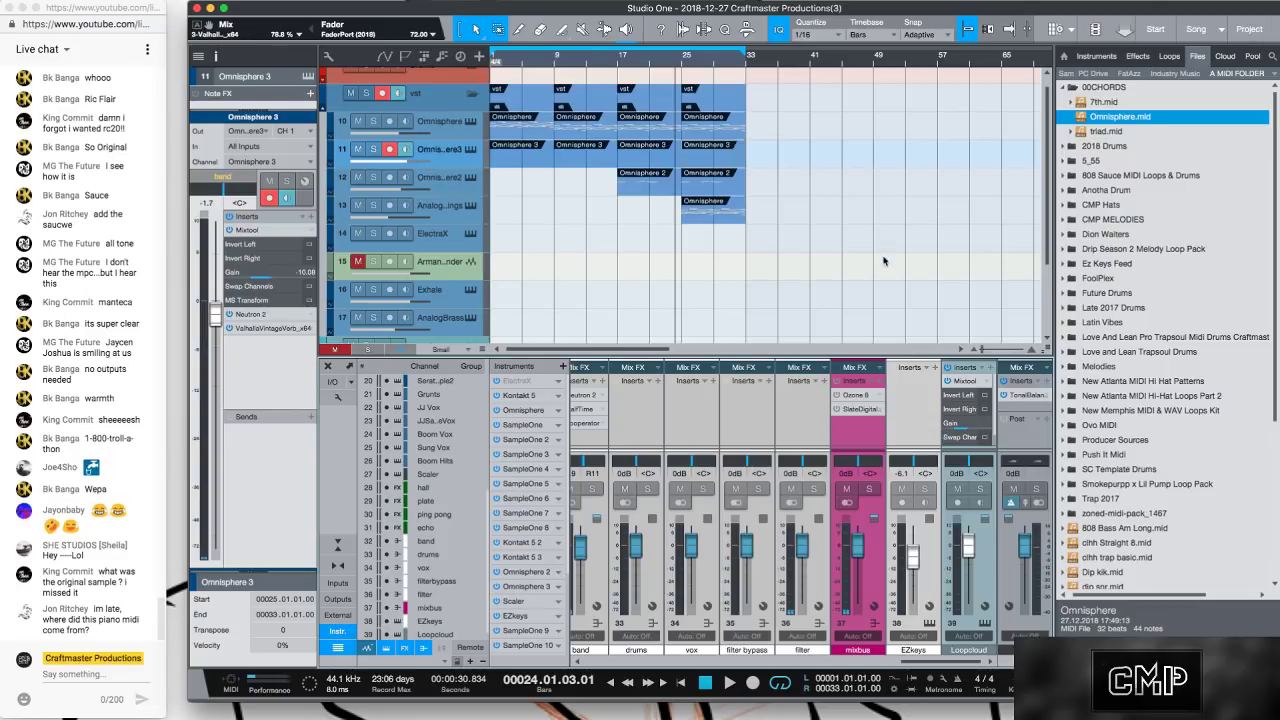
scroll(883, 261, down, 3)
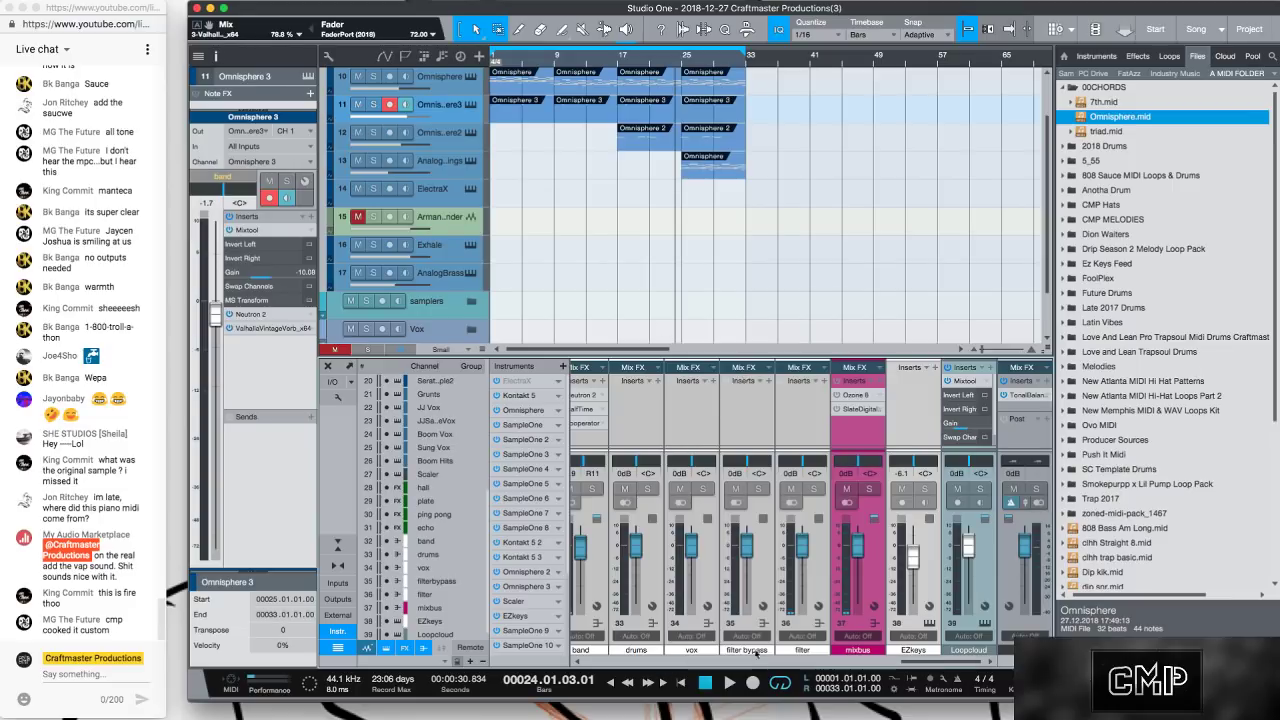
scroll(935, 660, left, 3)
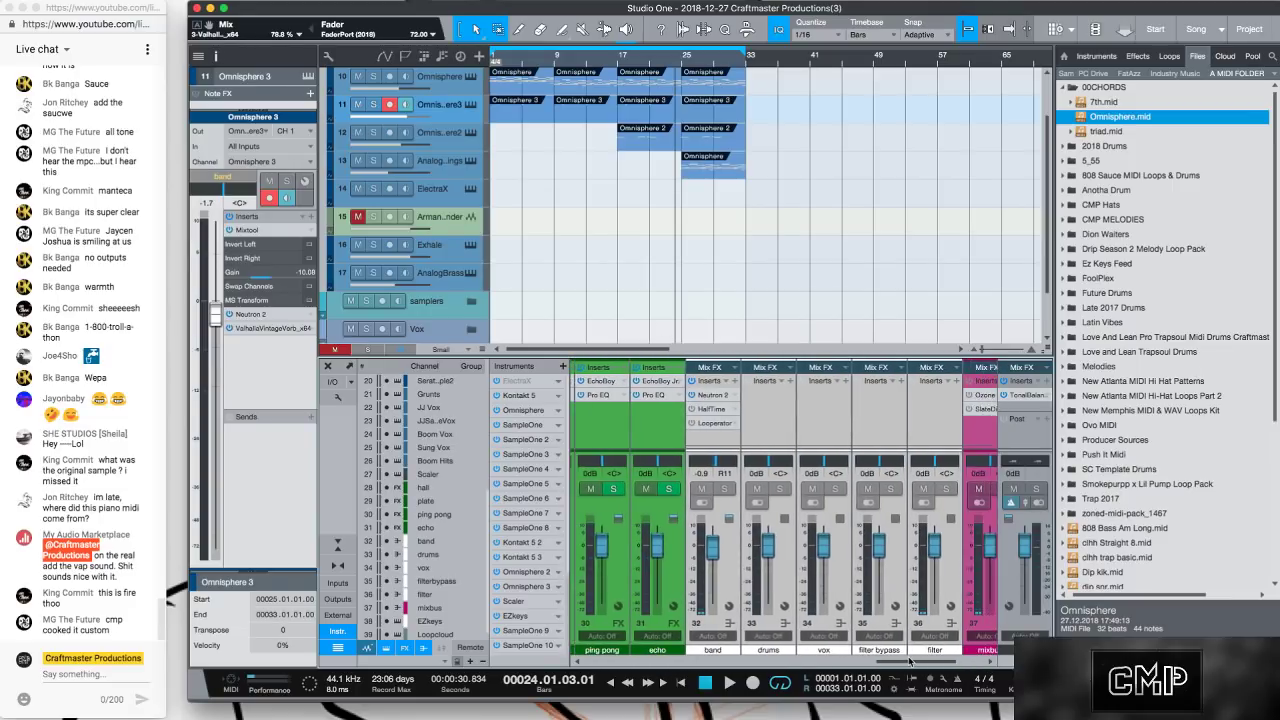
scroll(937, 660, right, 3)
drag(937, 657, 911, 665)
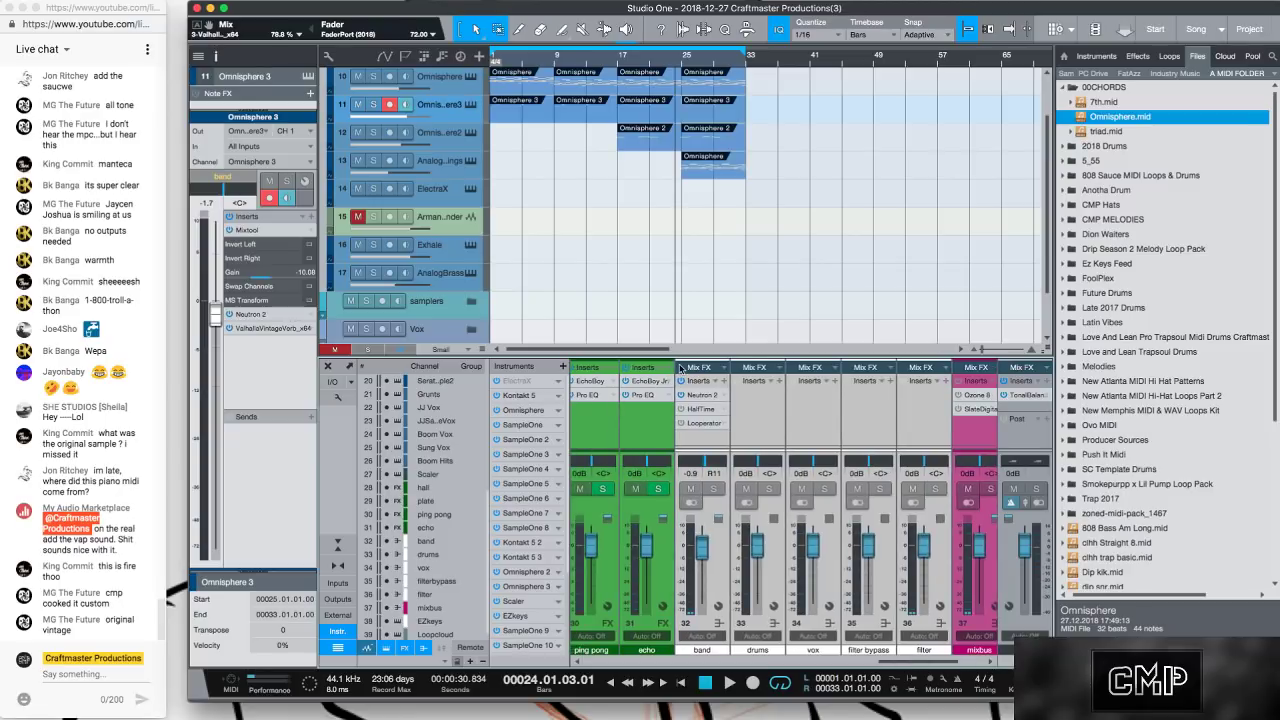
click(725, 381)
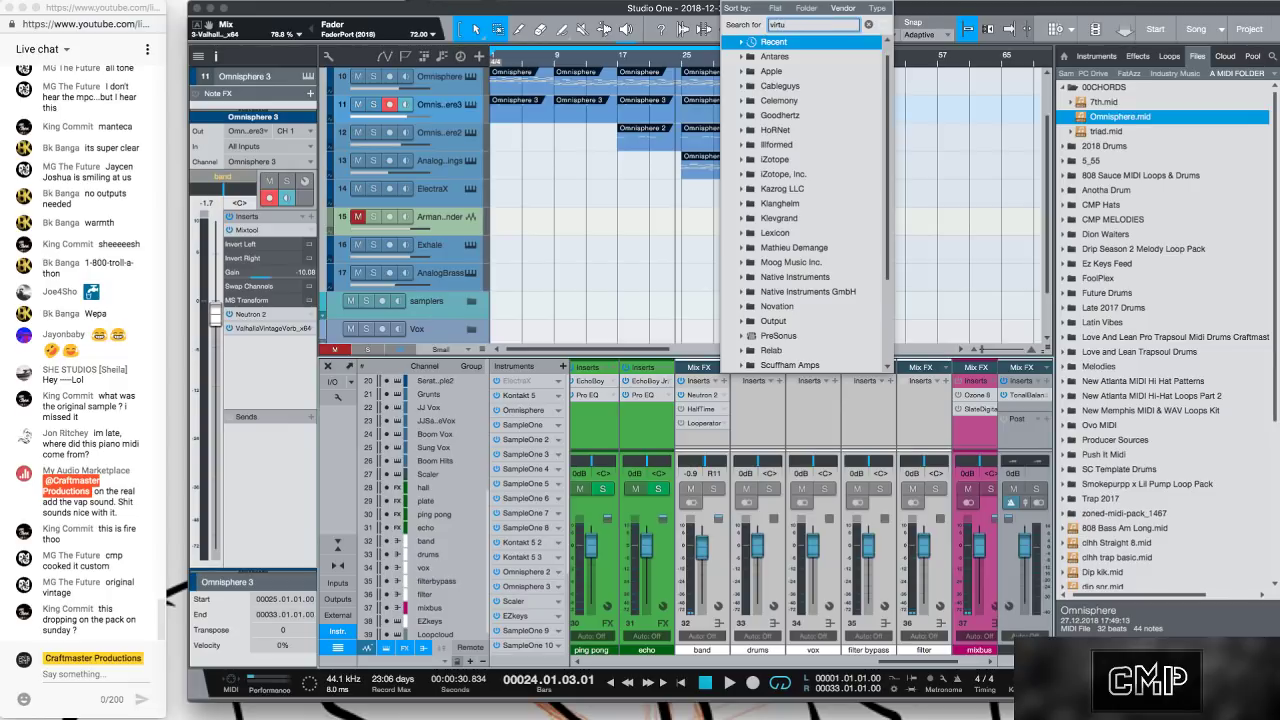
click(828, 86)
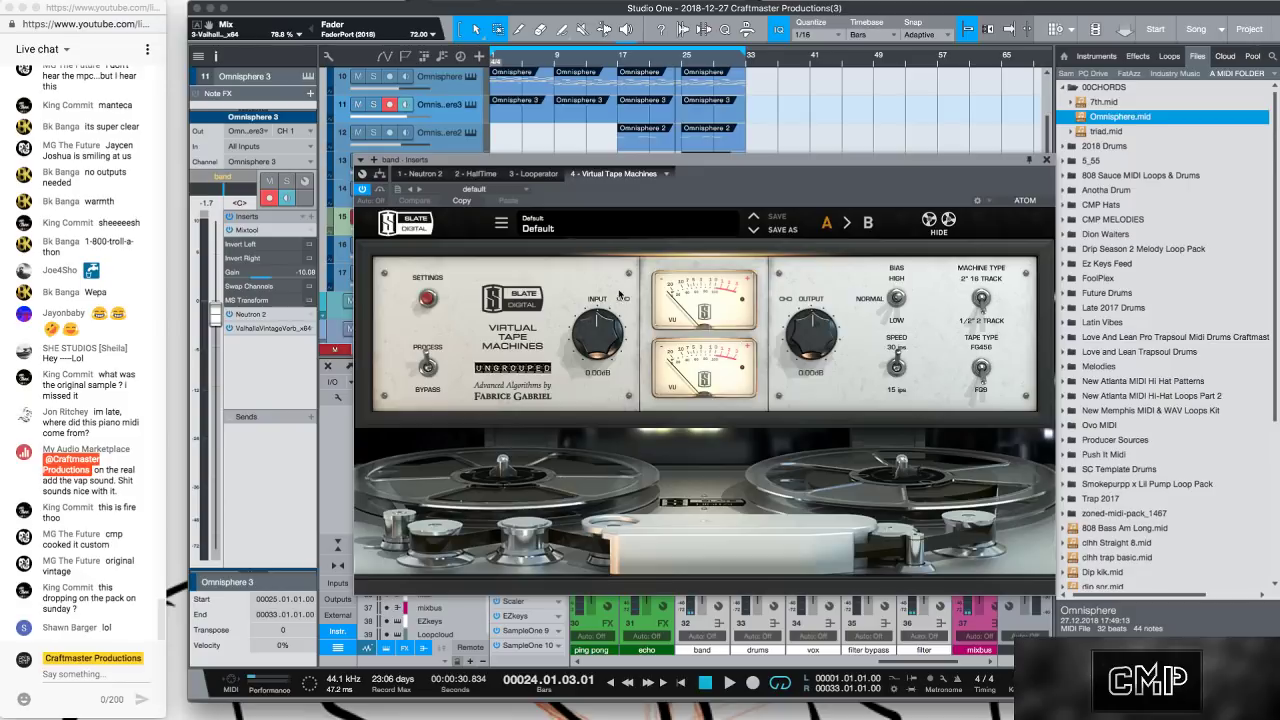
Set the band bus's Virtual Tape Machines to +13.4 dB input, 15 ips speed and FG456 tape while the loop plays.
key(space)
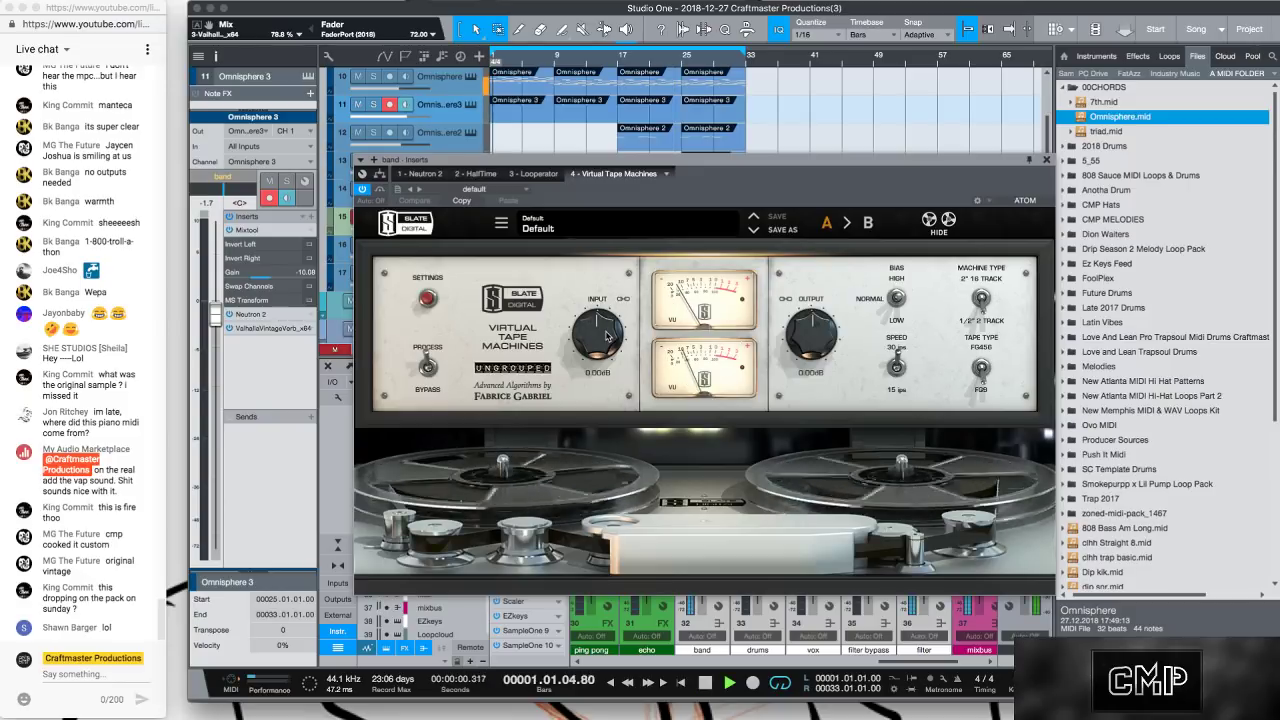
drag(607, 335, 614, 281)
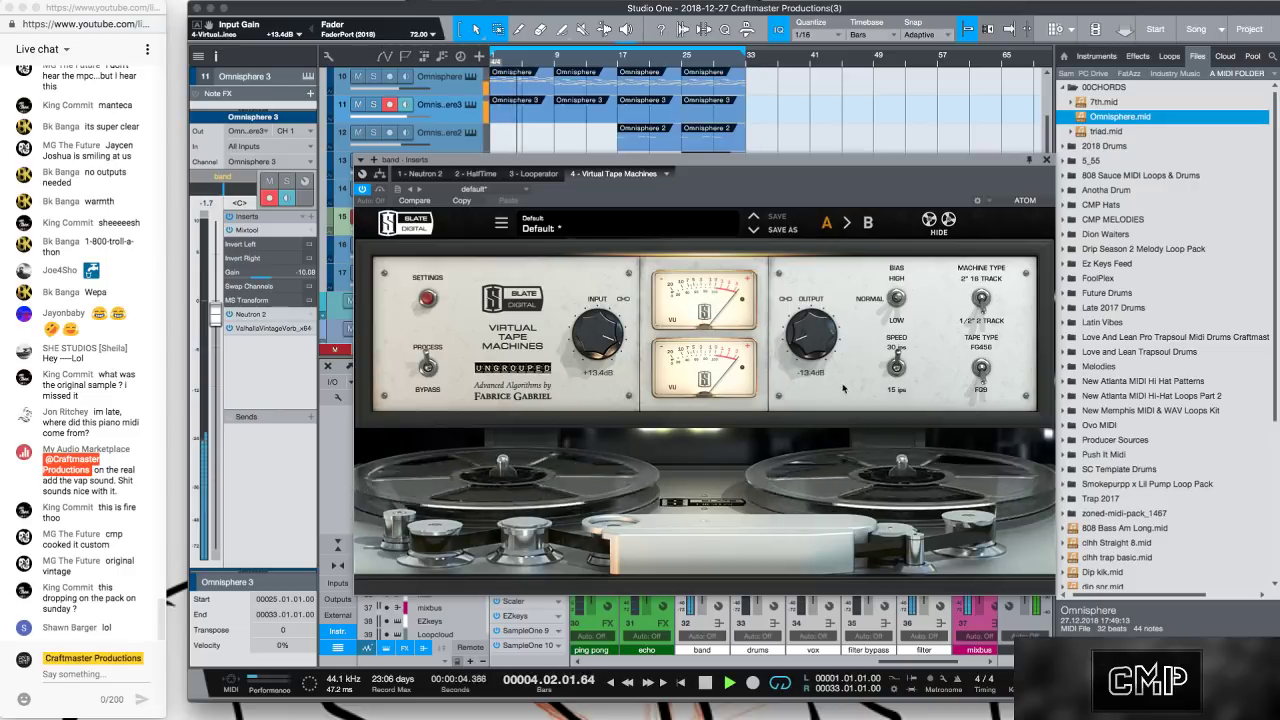
click(897, 370)
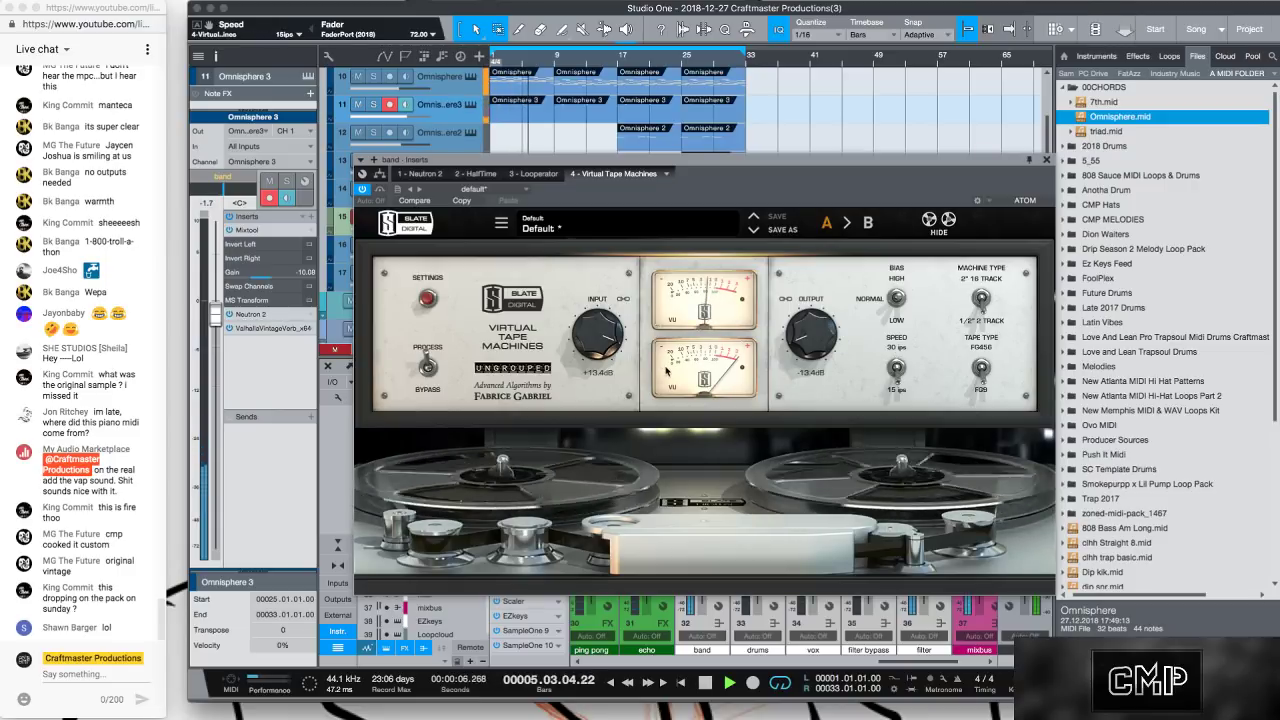
click(984, 370)
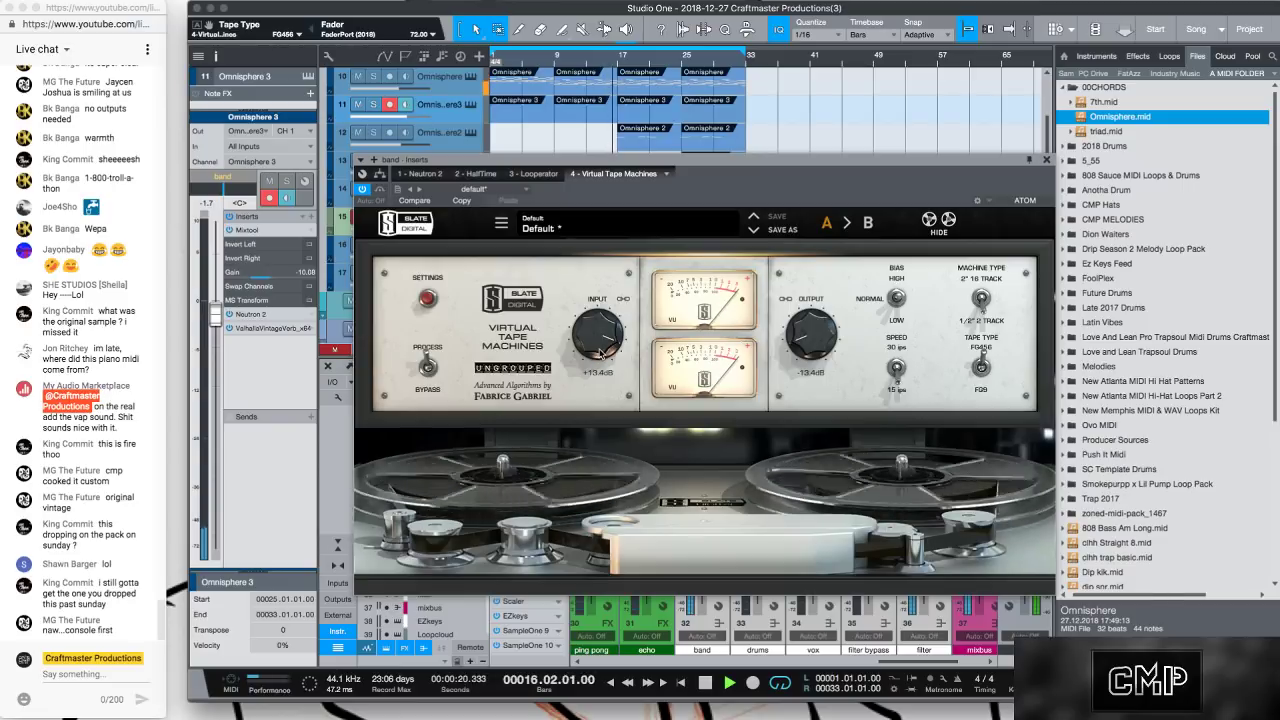
click(1047, 160)
key(space)
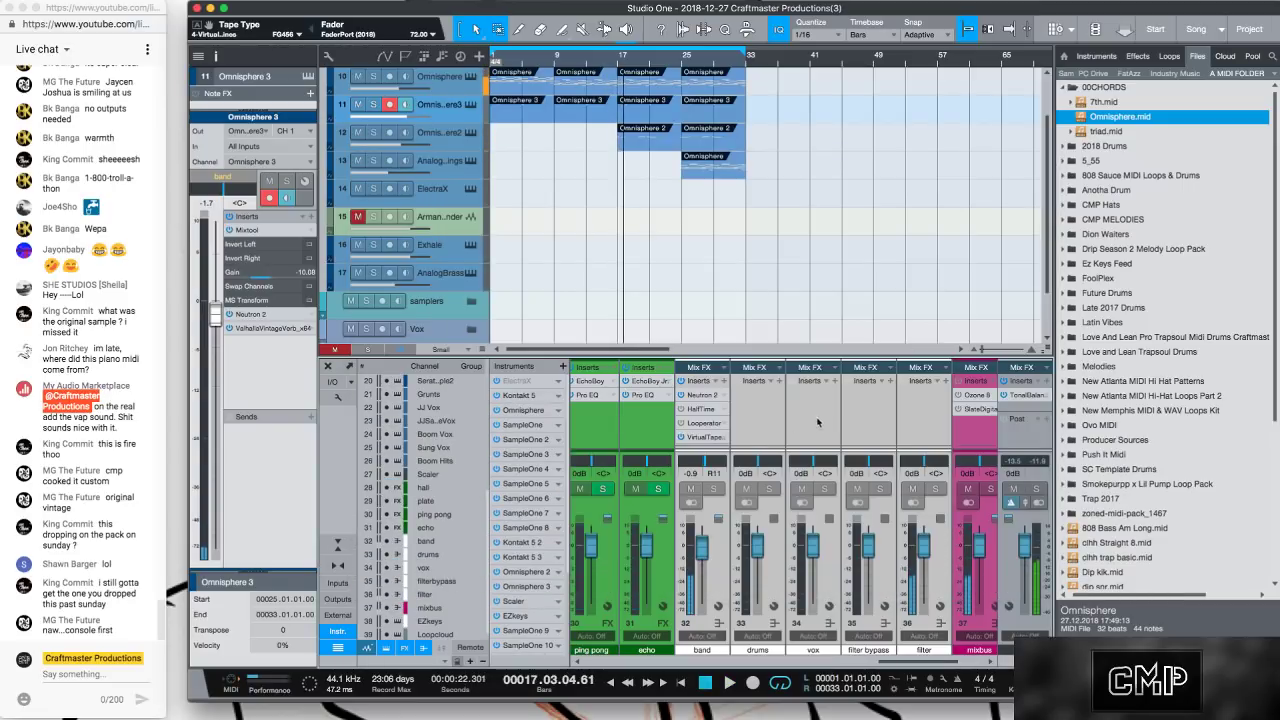
Insert Virtual Mix Rack after Virtual Tape Machines on the band bus.
click(724, 381)
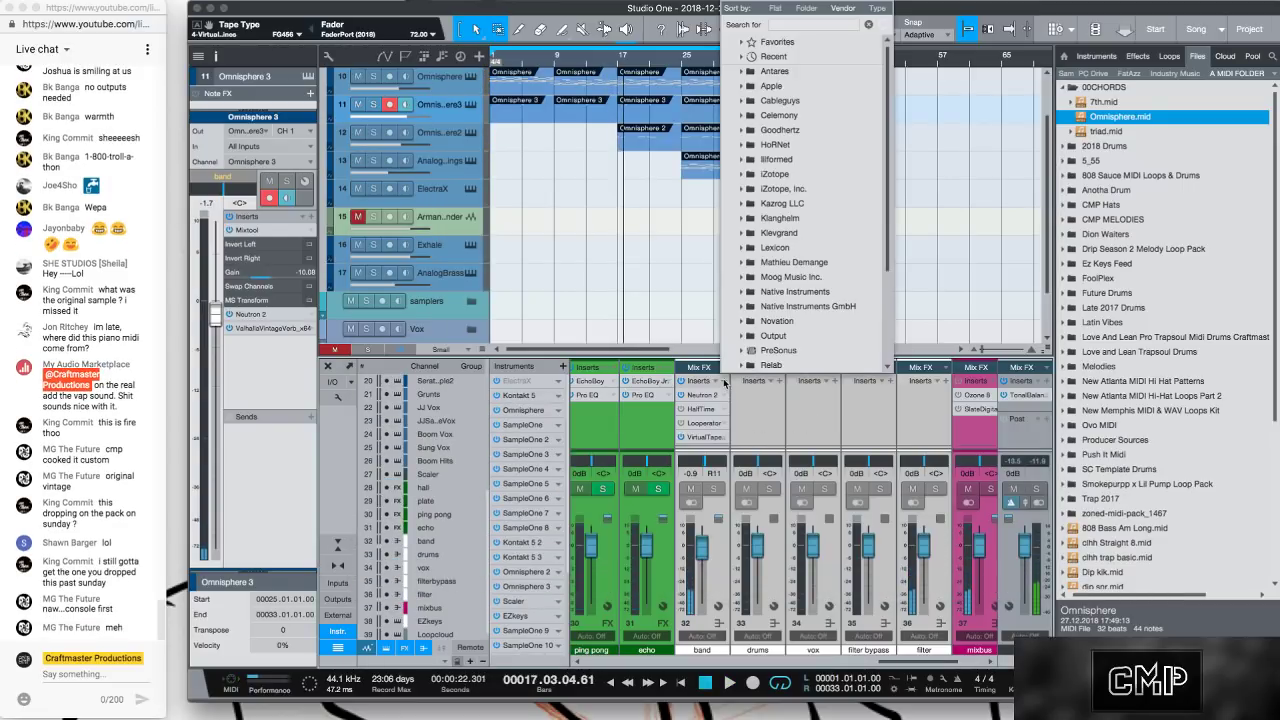
click(789, 25)
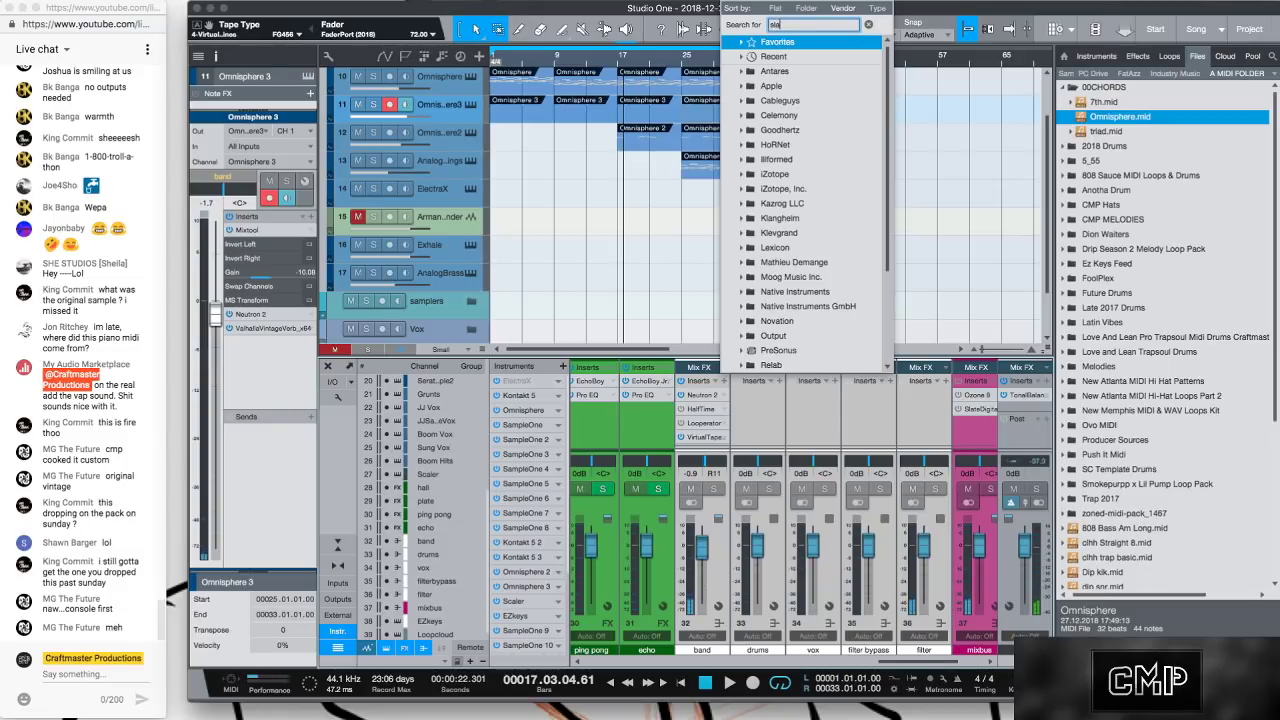
text(sla)
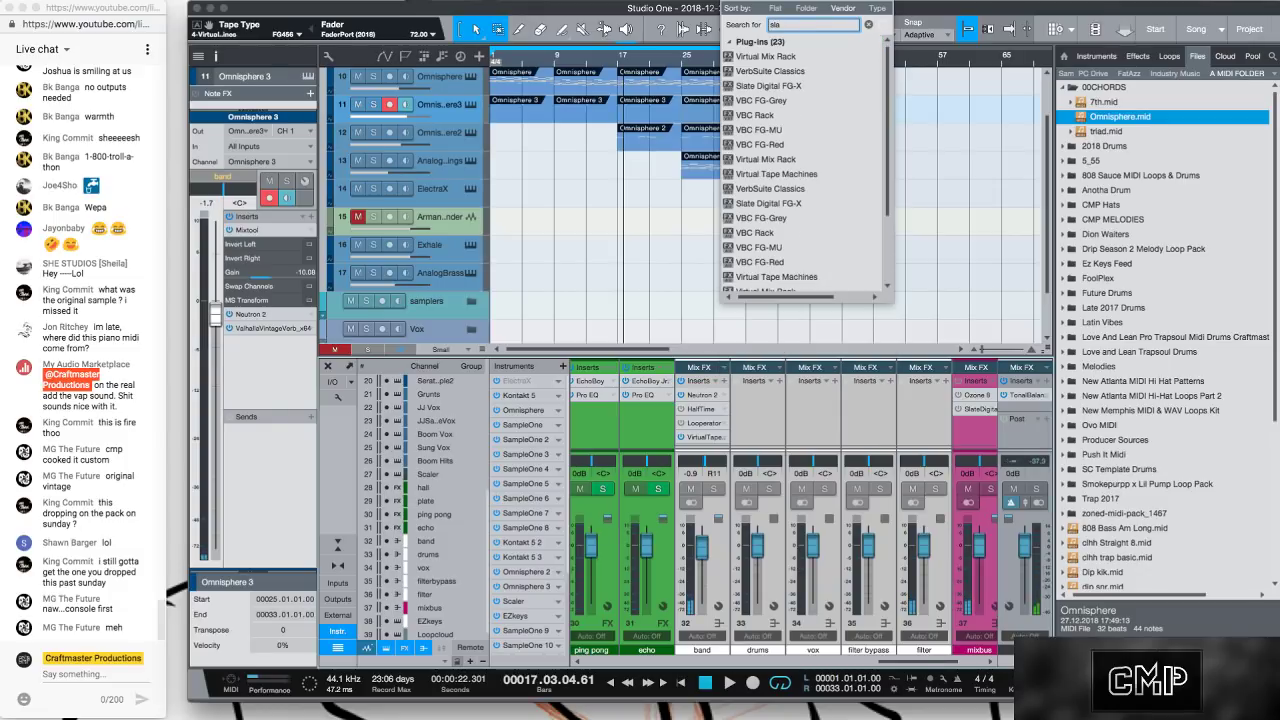
click(769, 58)
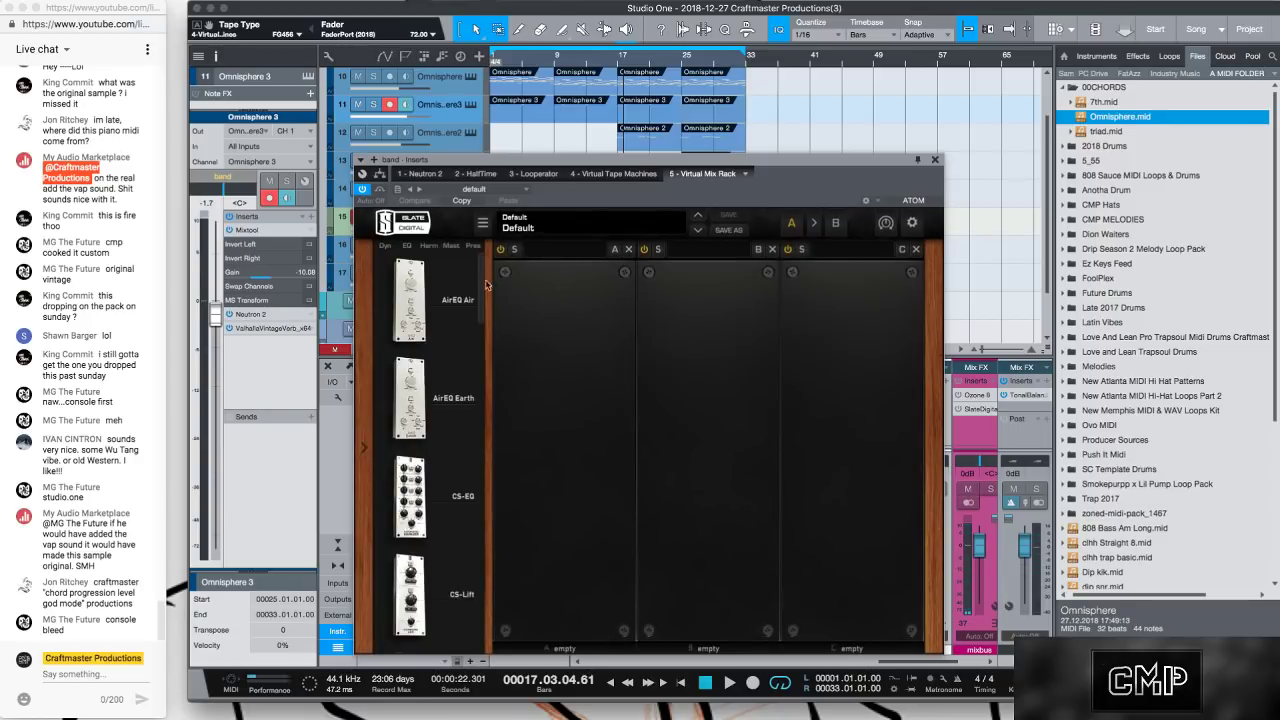
Browse Virtual Mix Rack's mastering, harmonics, EQ and dynamics modules for a console-style module.
click(451, 246)
click(428, 247)
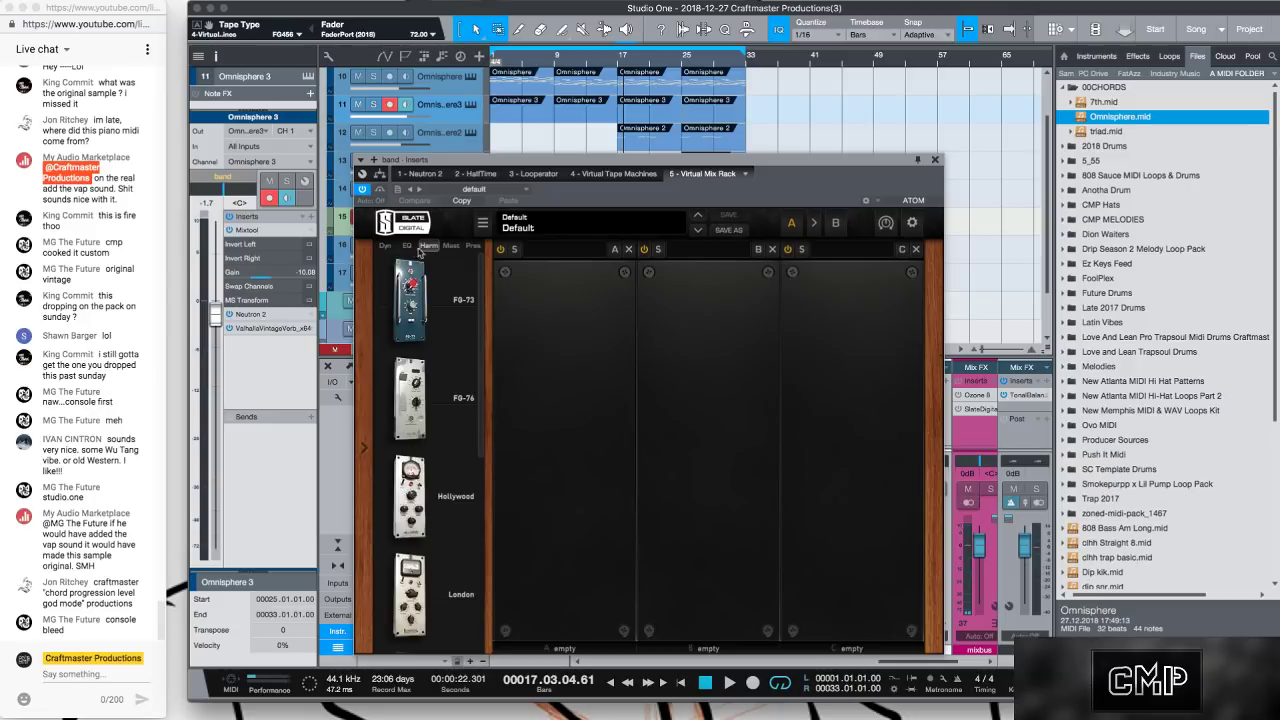
click(408, 247)
click(385, 247)
click(426, 247)
click(408, 247)
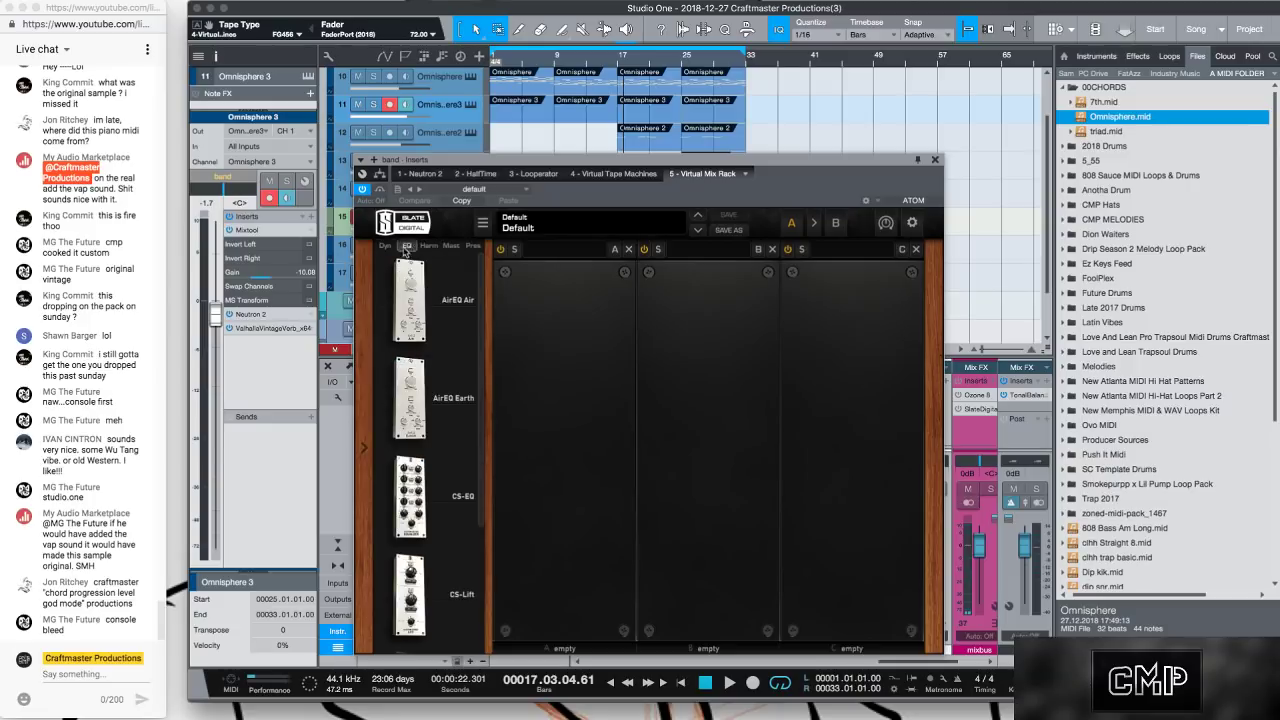
click(385, 247)
click(427, 247)
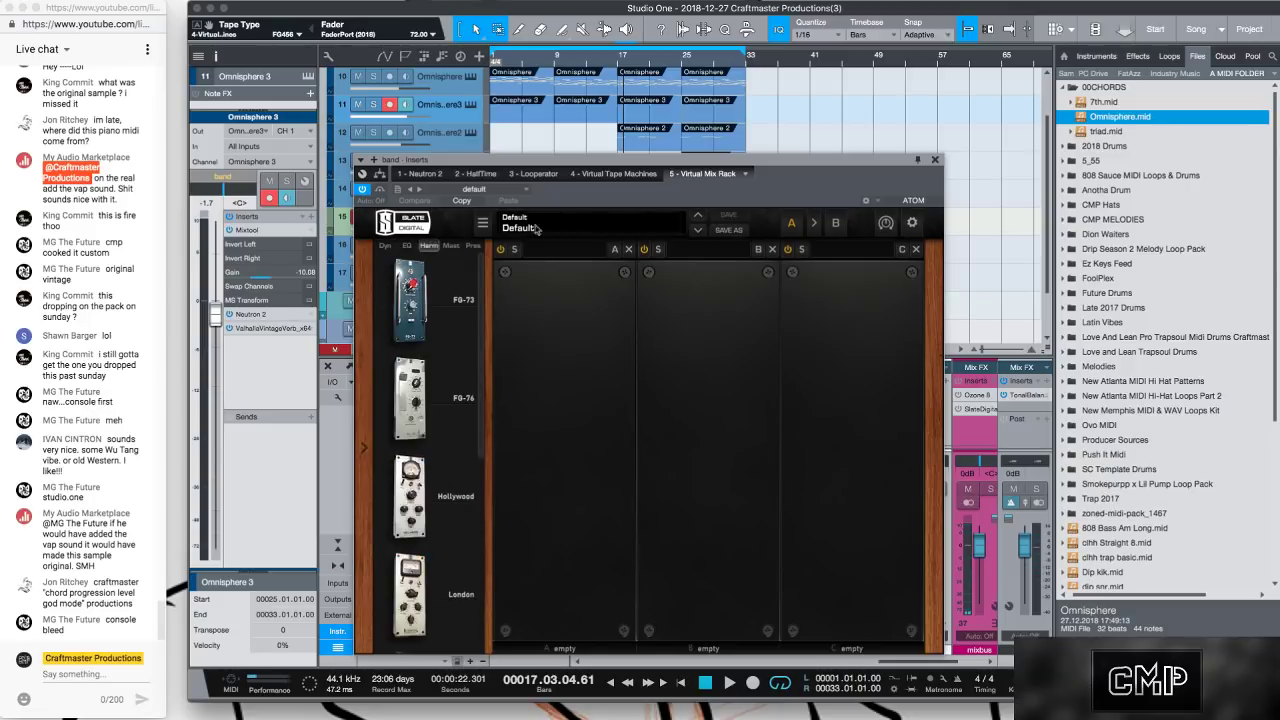
click(935, 160)
Enlarge the console, add Console Shaper as the band bus's Mix FX and play the arrangement.
drag(726, 354, 726, 297)
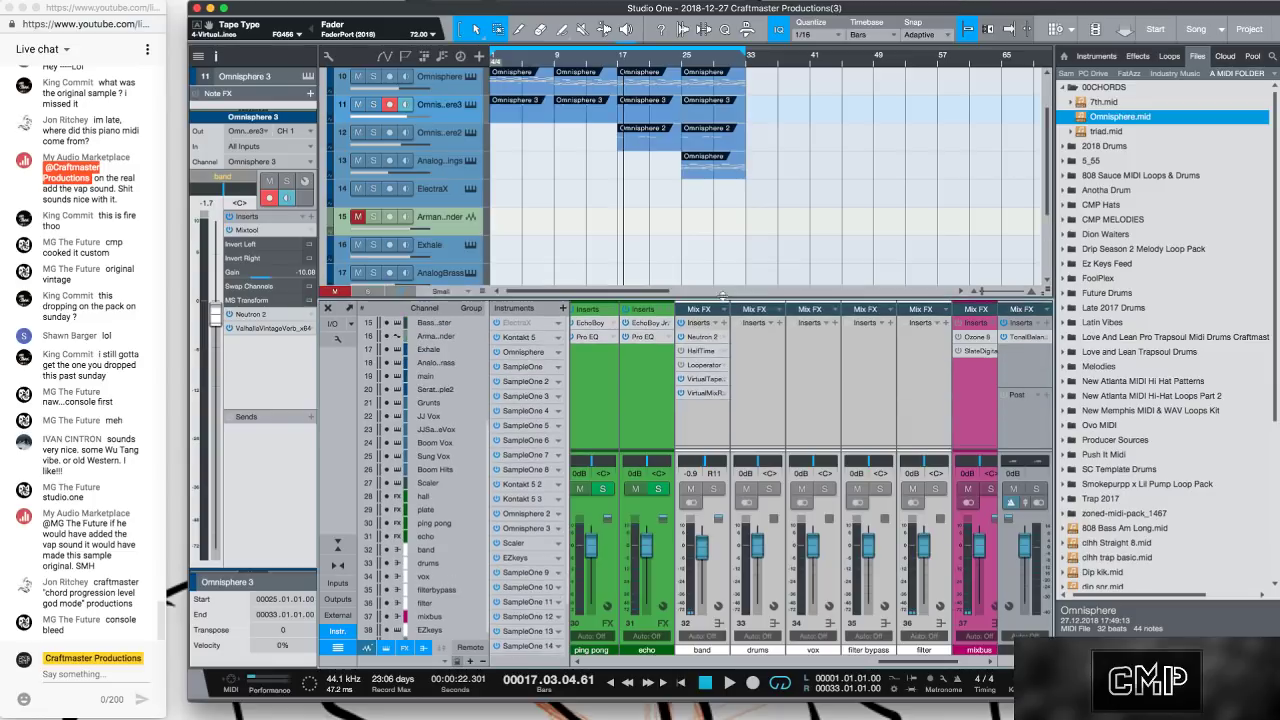
click(724, 311)
click(764, 338)
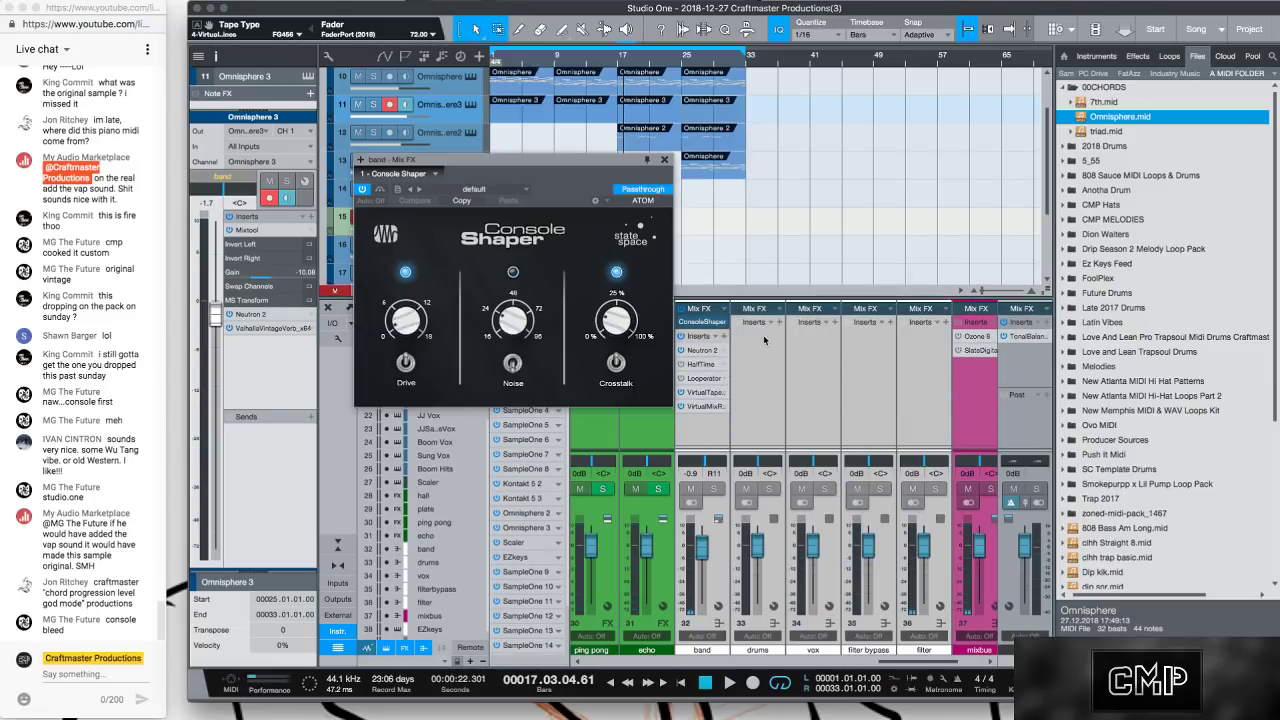
key(space)
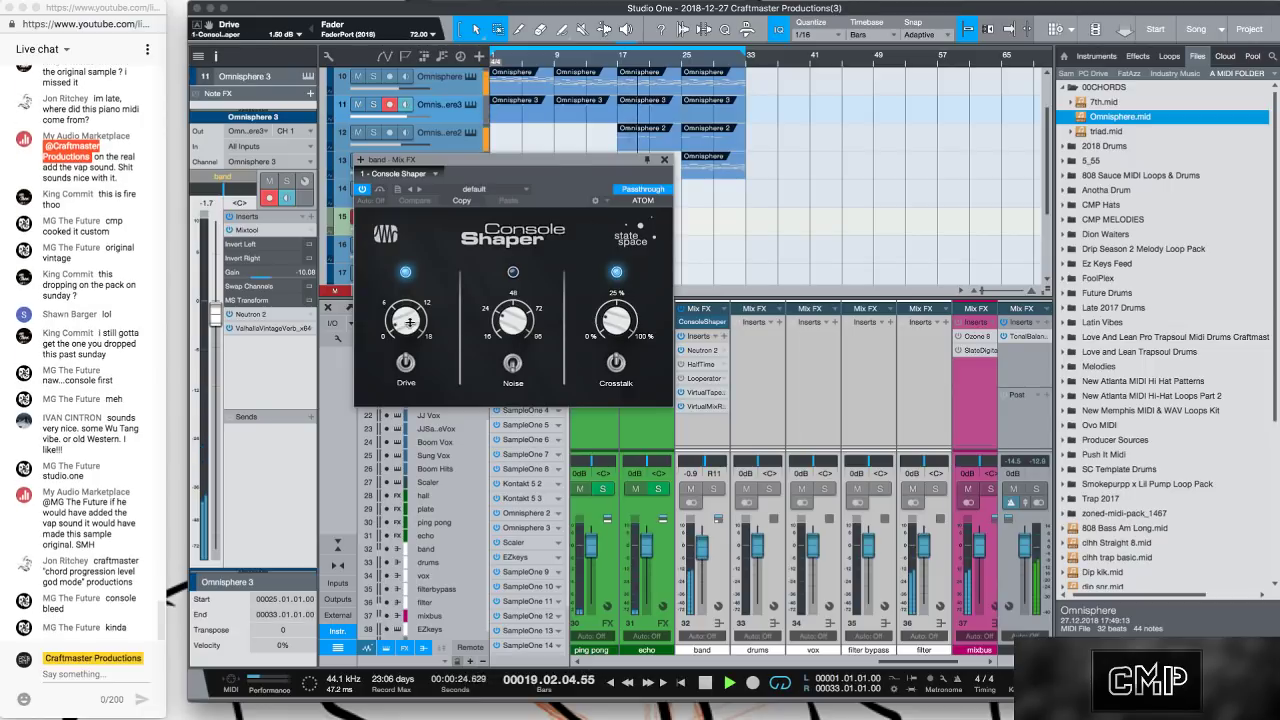
Set Console Shaper's drive to 6.45 dB and crosstalk to 14 %, with noise turned on, while playing the arrangement.
drag(432, 335, 432, 318)
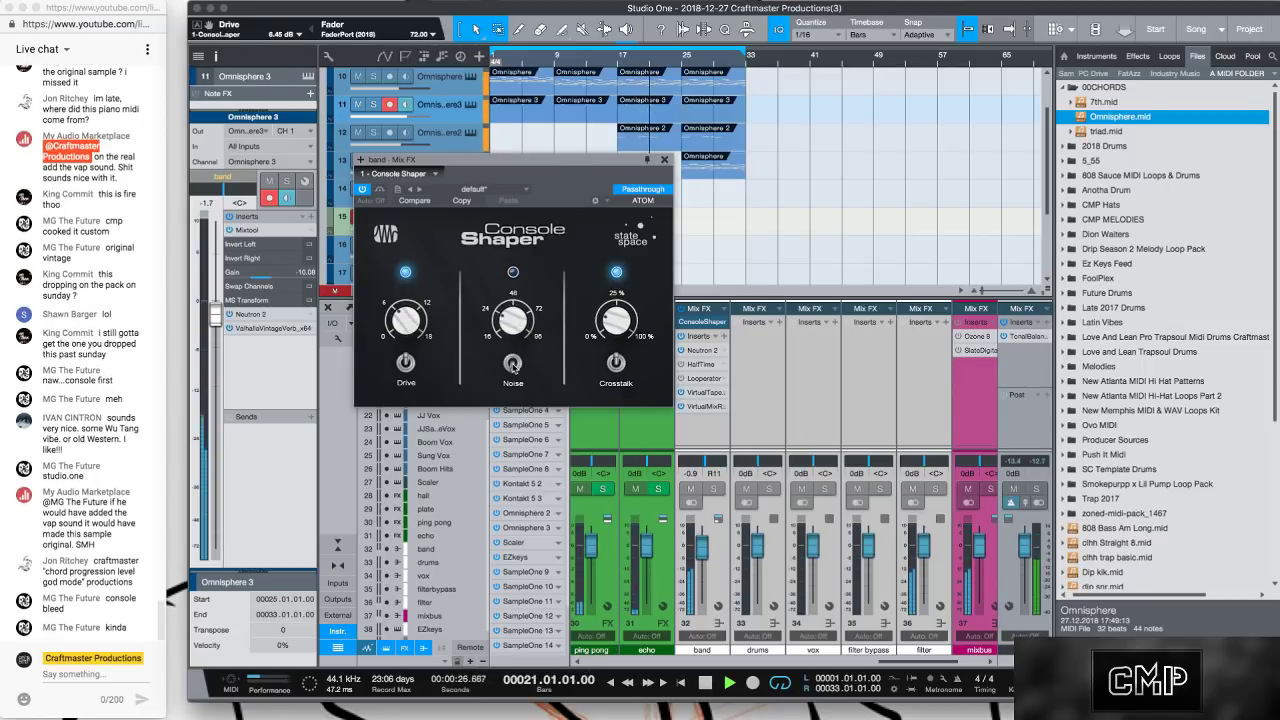
click(513, 271)
drag(522, 282, 525, 252)
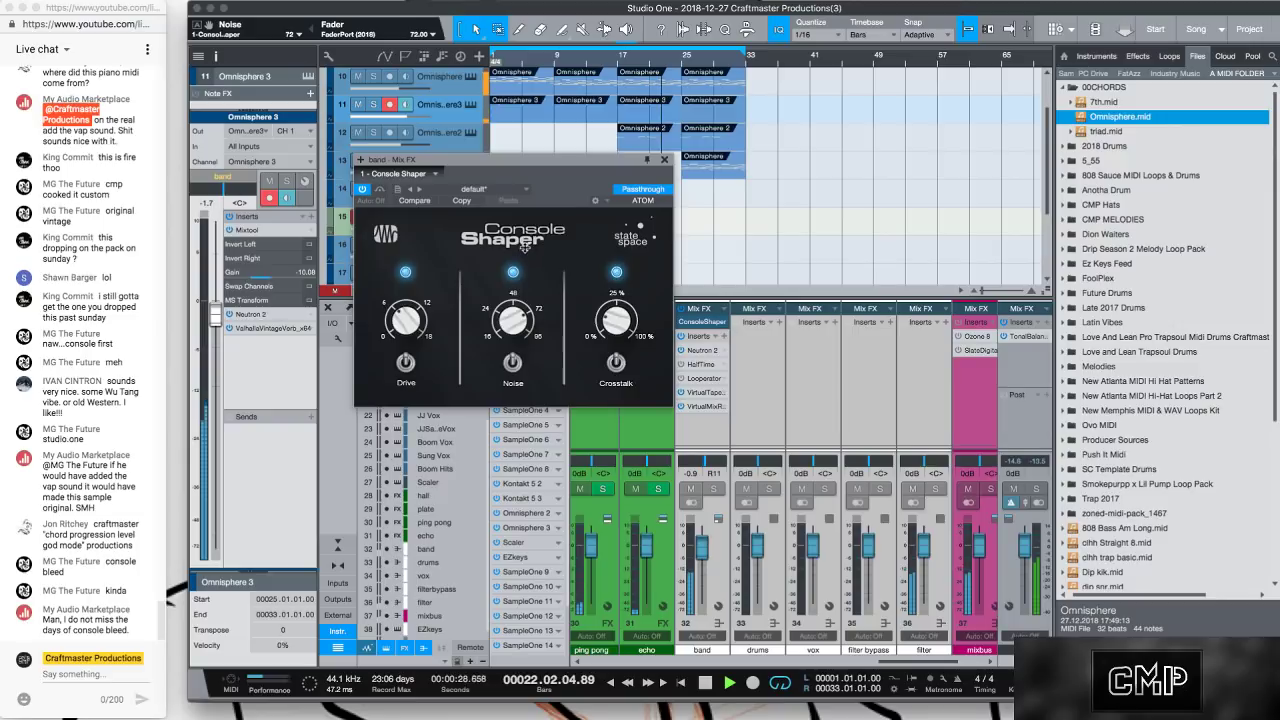
drag(615, 325, 621, 268)
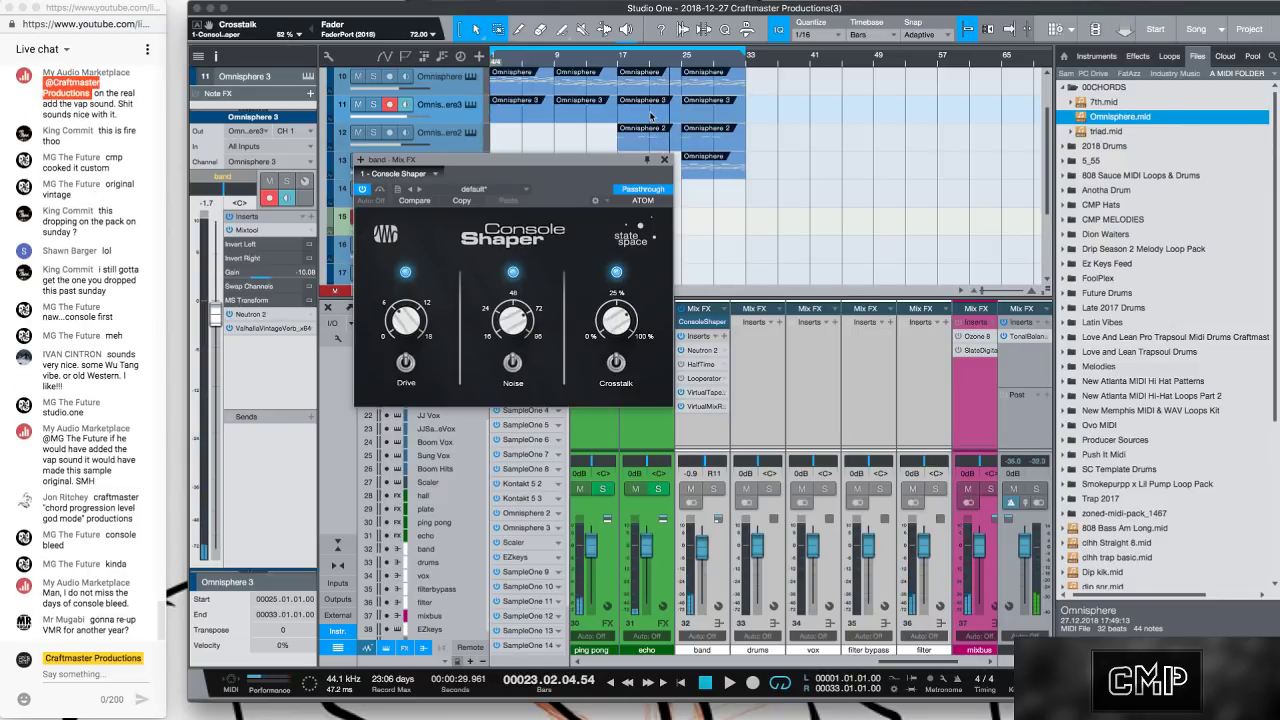
drag(621, 268, 618, 361)
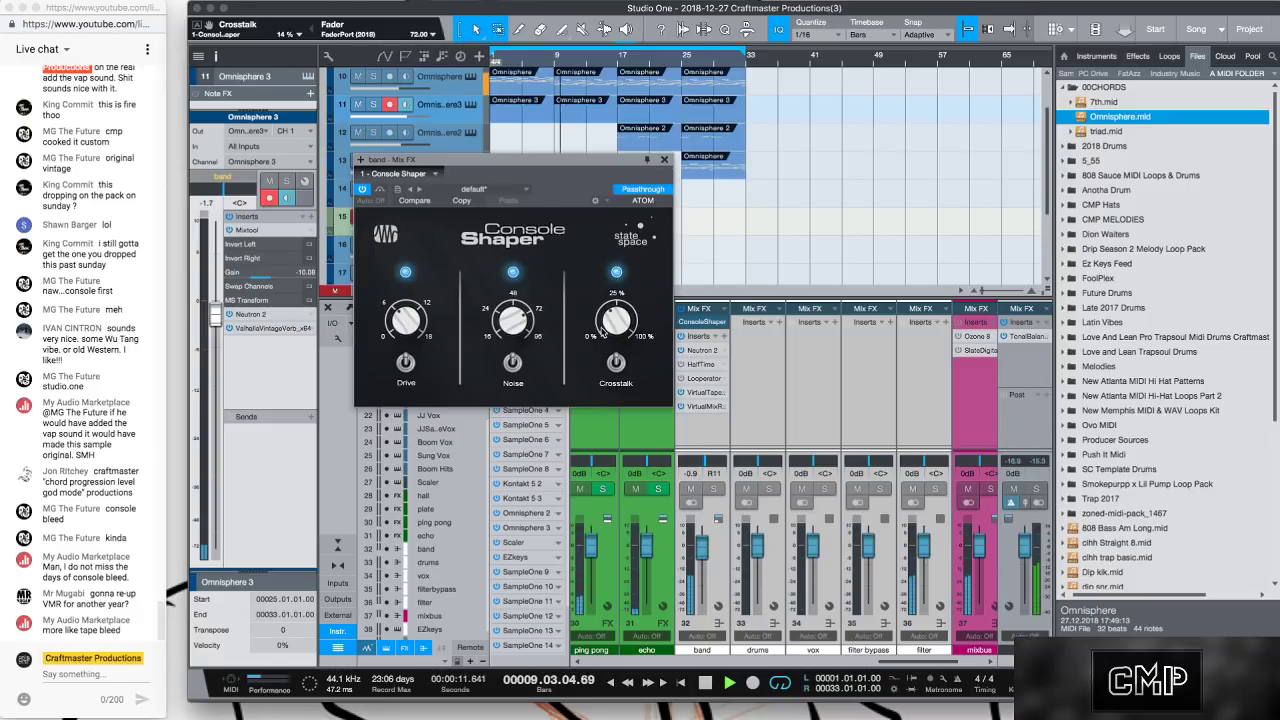
mouse_move(610, 322)
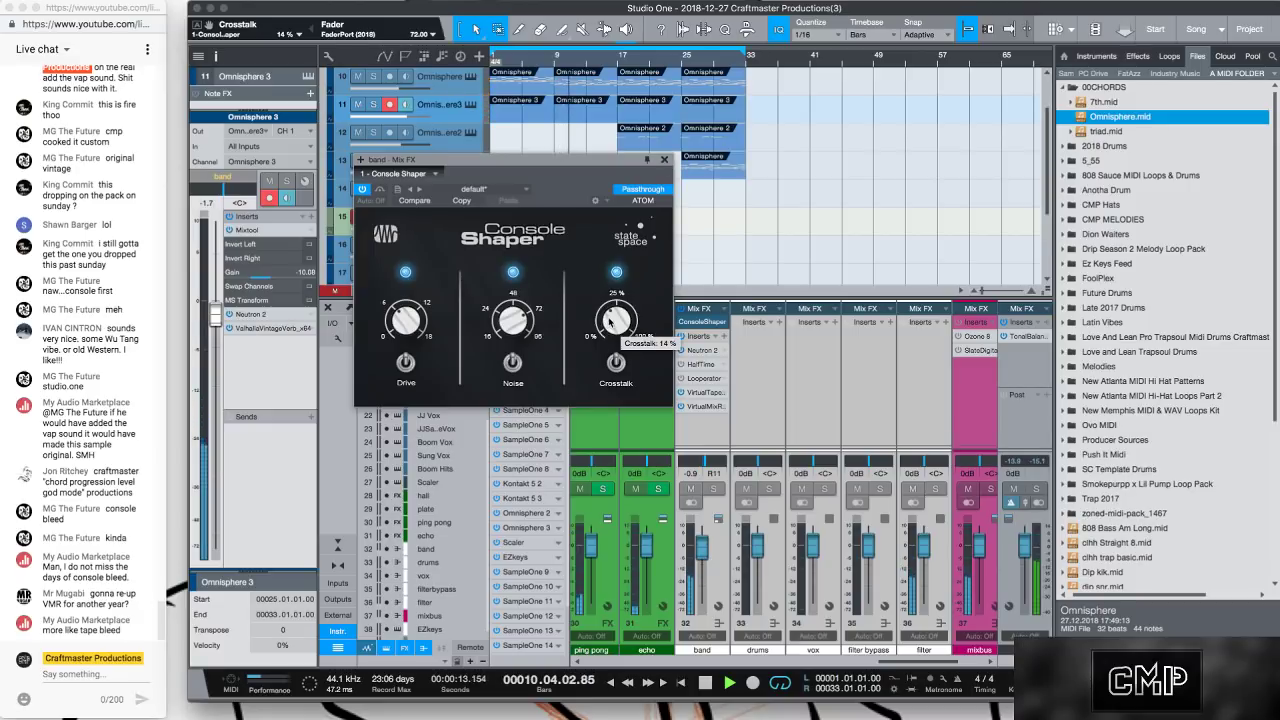
click(663, 159)
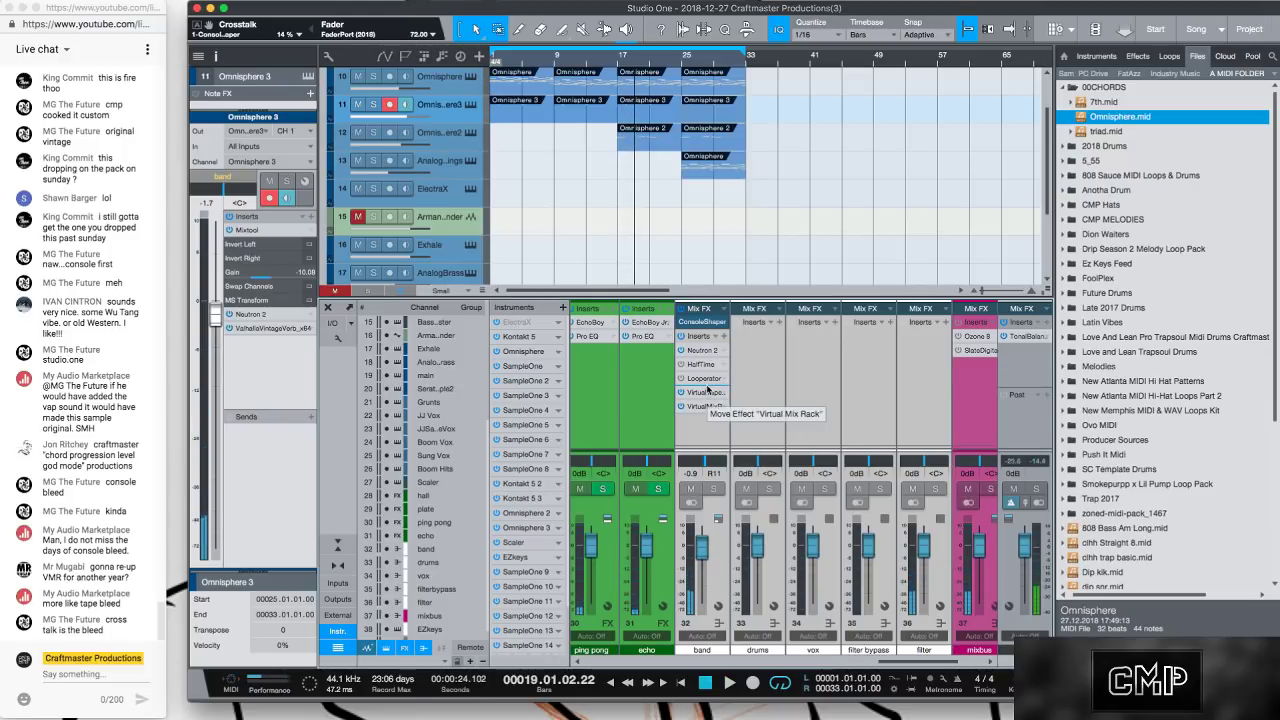
Move Virtual Mix Rack ahead of Virtual Tape Machines on the band bus and load the London module into its first slot.
click(707, 404)
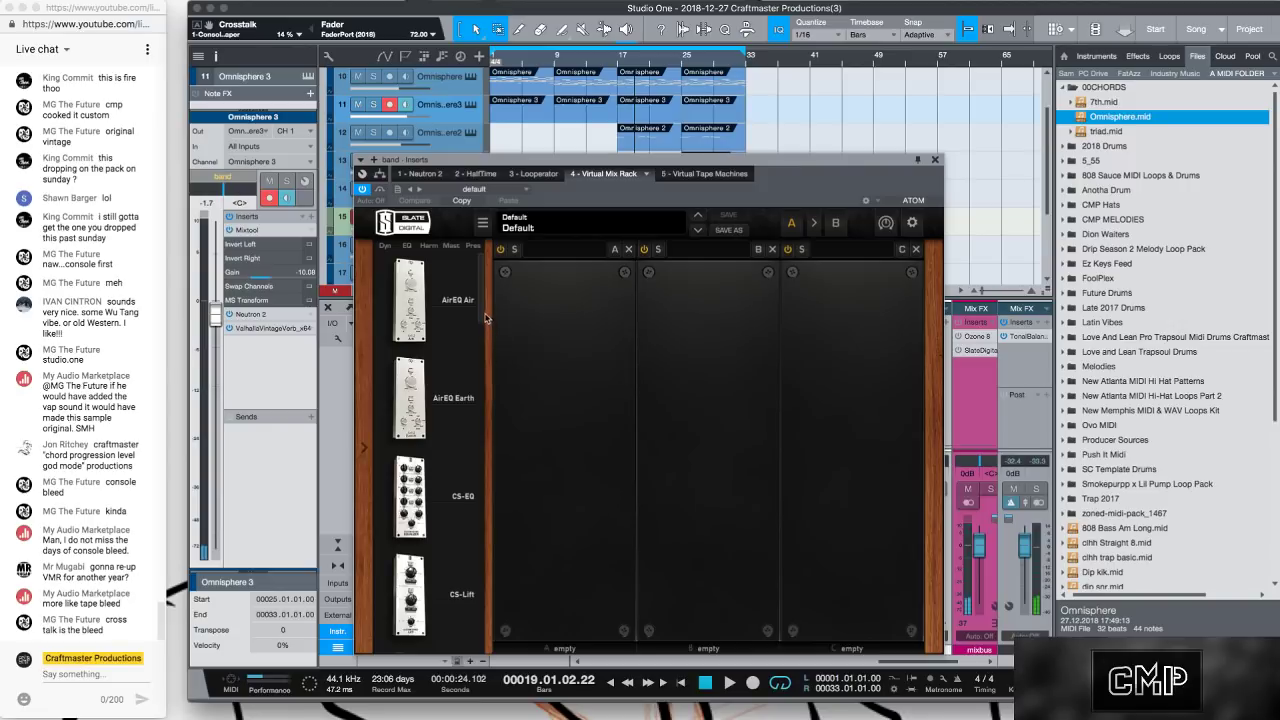
drag(486, 318, 485, 548)
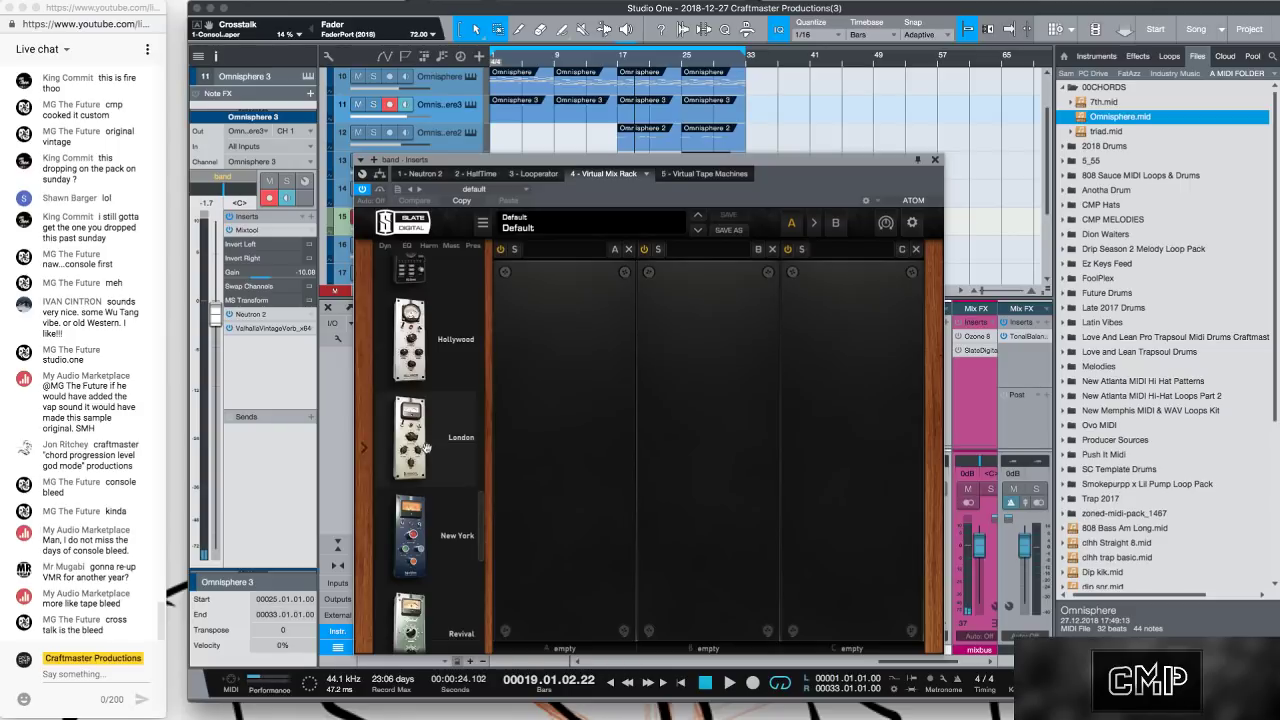
drag(410, 452, 570, 440)
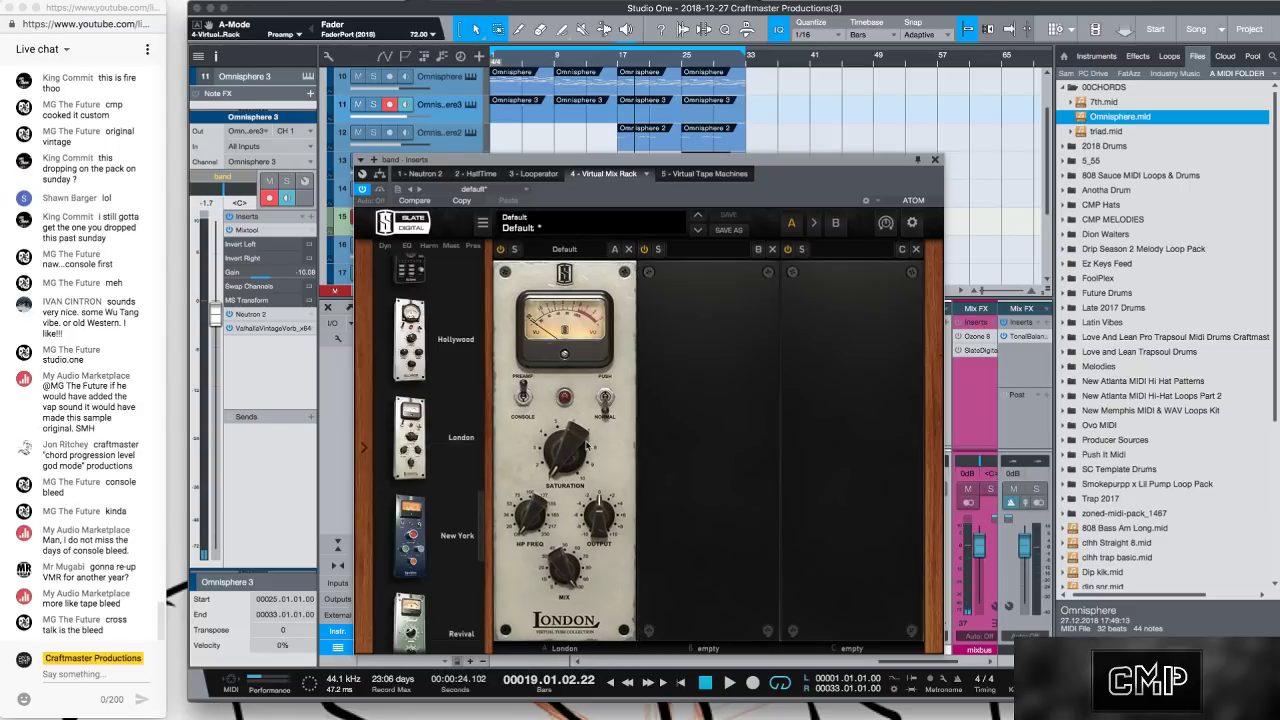
Play the arrangement from bar 17 and set London's saturation to 3.77.
click(620, 65)
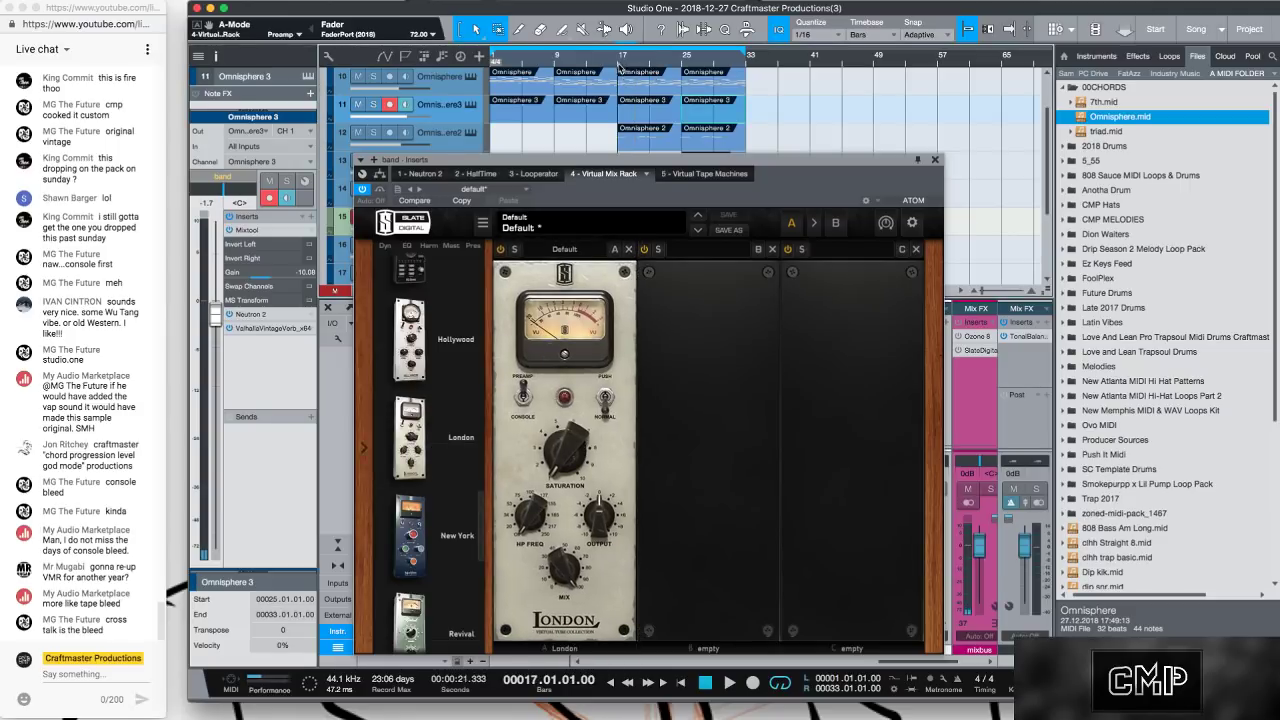
key(space)
mouse_move(571, 436)
mouse_down()
mouse_move(568, 413)
mouse_move(571, 449)
mouse_move(564, 414)
mouse_up()
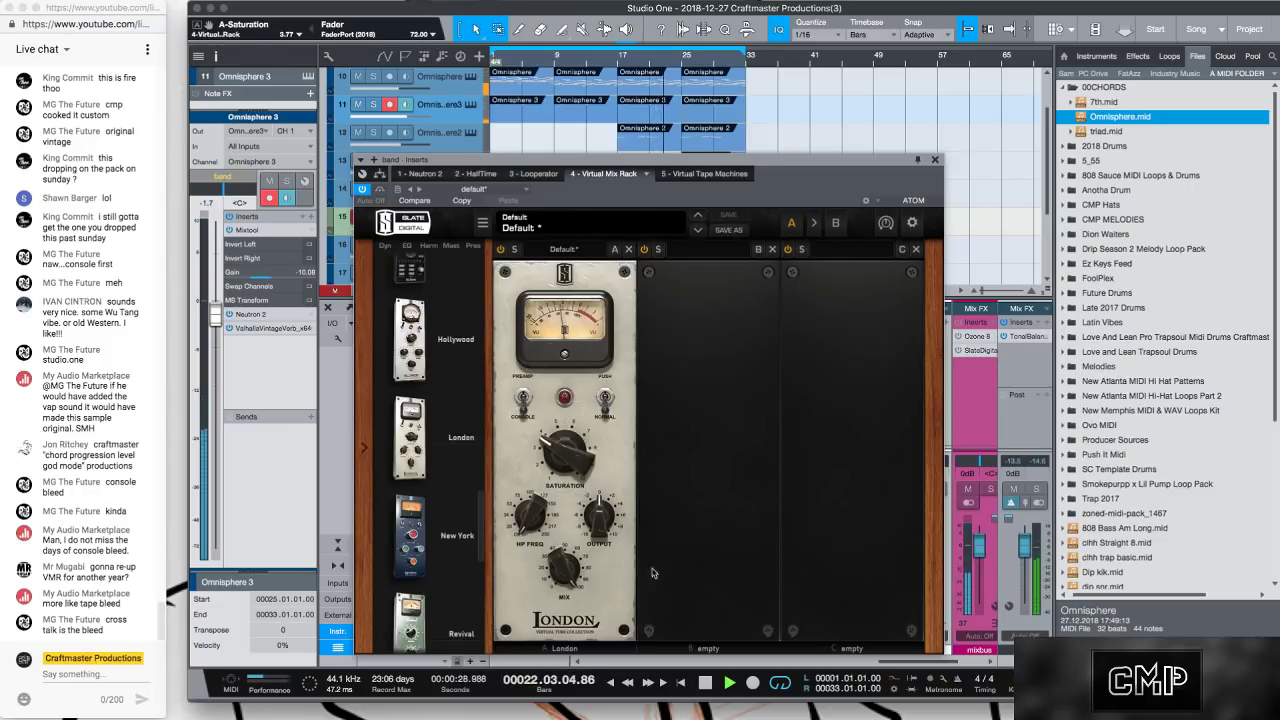
Load VCC MixBuss into the rack's second slot and set its input to +4.68 dB.
scroll(480, 537, down, 1)
drag(480, 537, 481, 614)
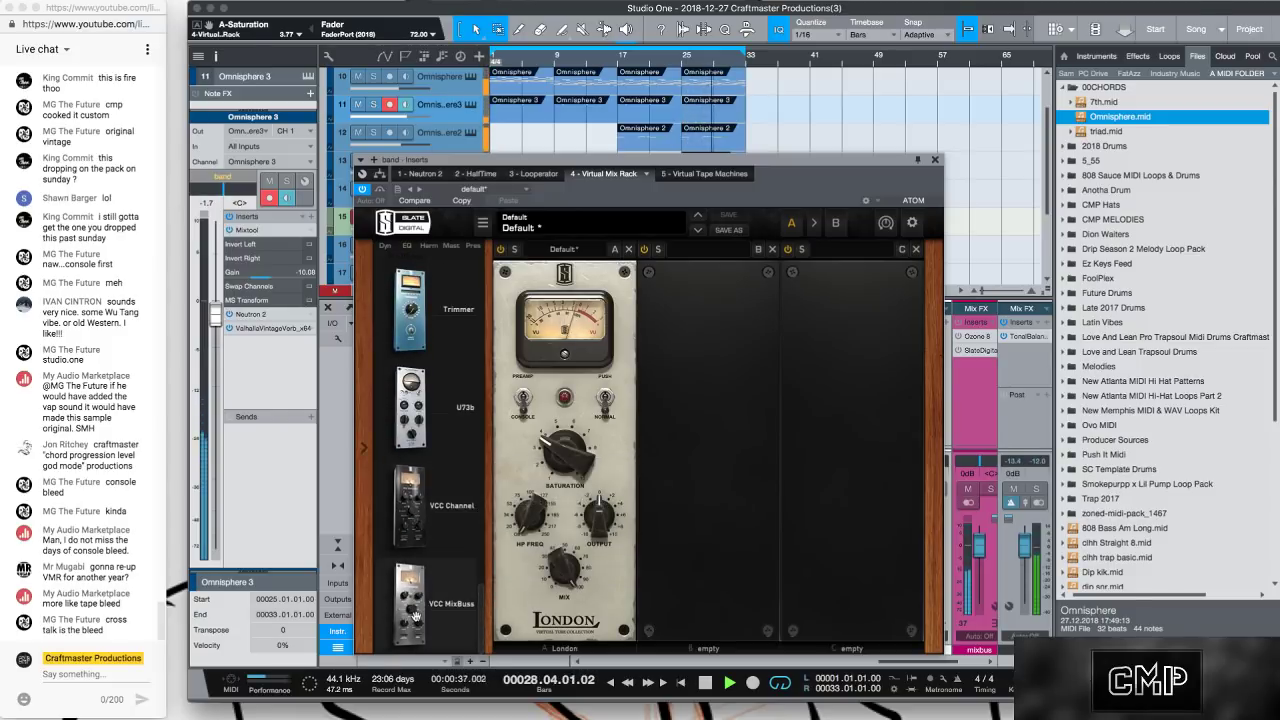
drag(410, 600, 672, 512)
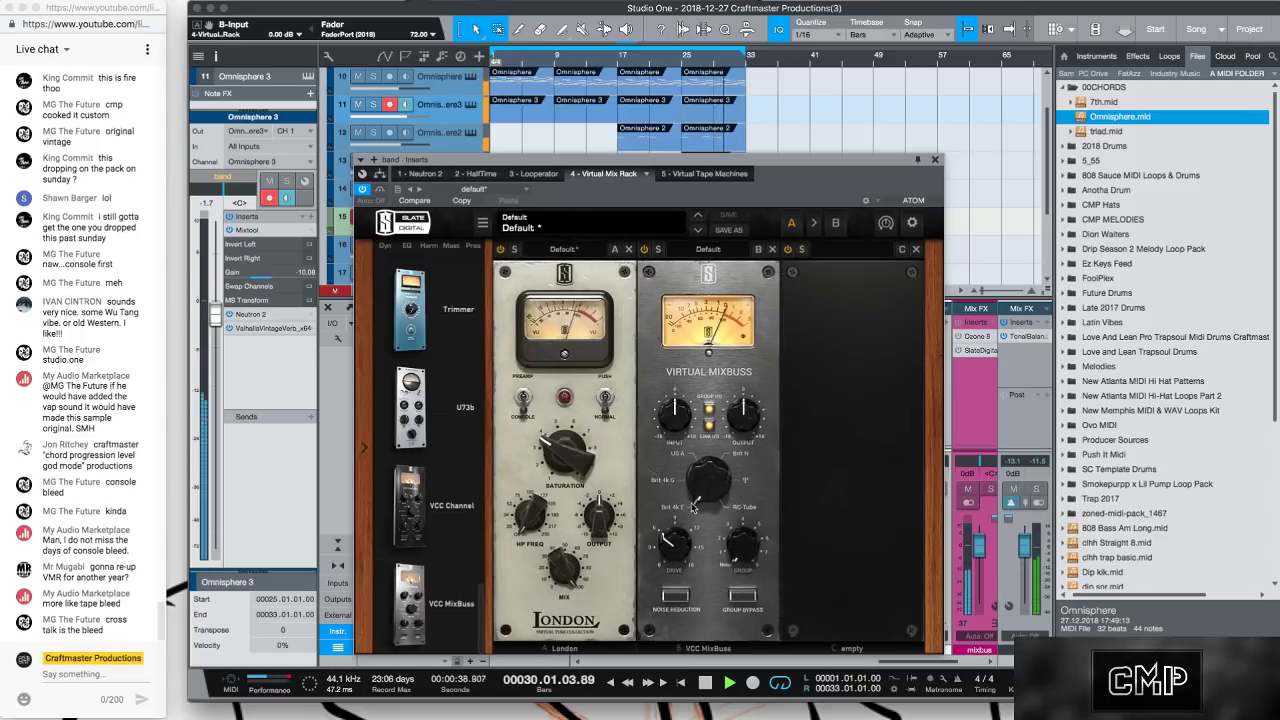
drag(676, 425, 679, 408)
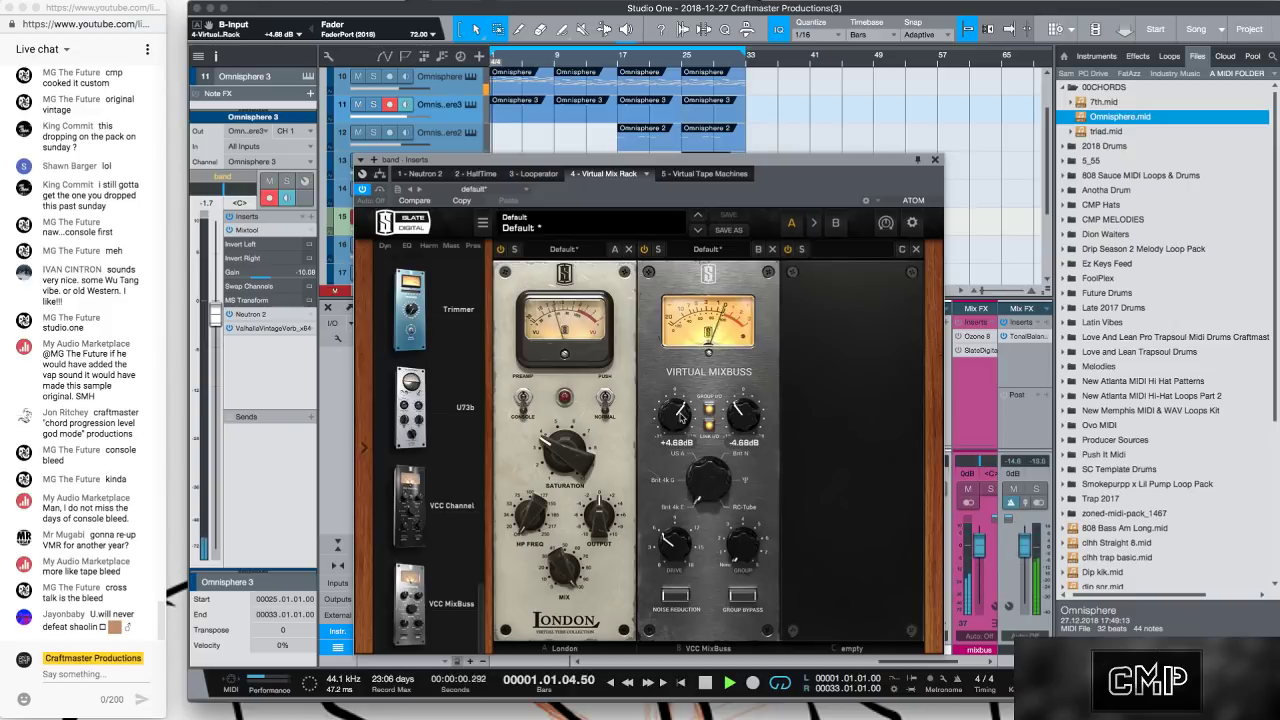
Choose the Brit 4k G console on Virtual Mixbuss and set its drive to 10.2 dB.
click(710, 466)
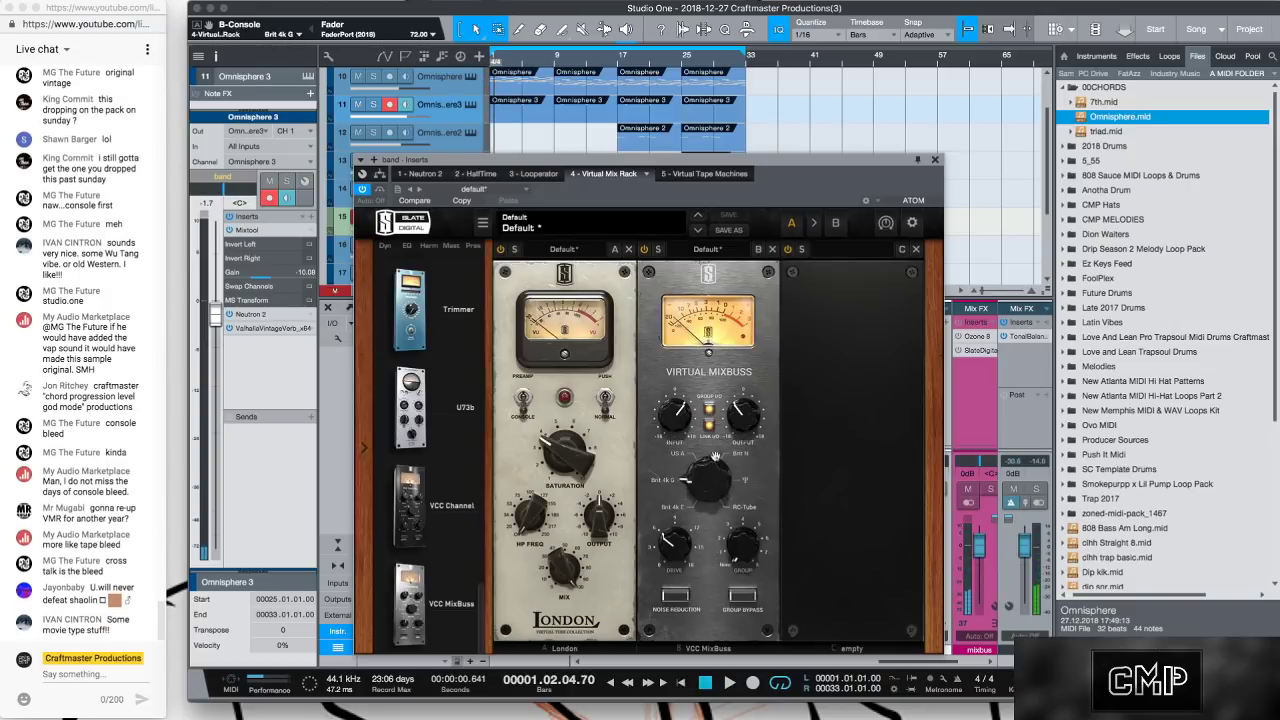
click(697, 478)
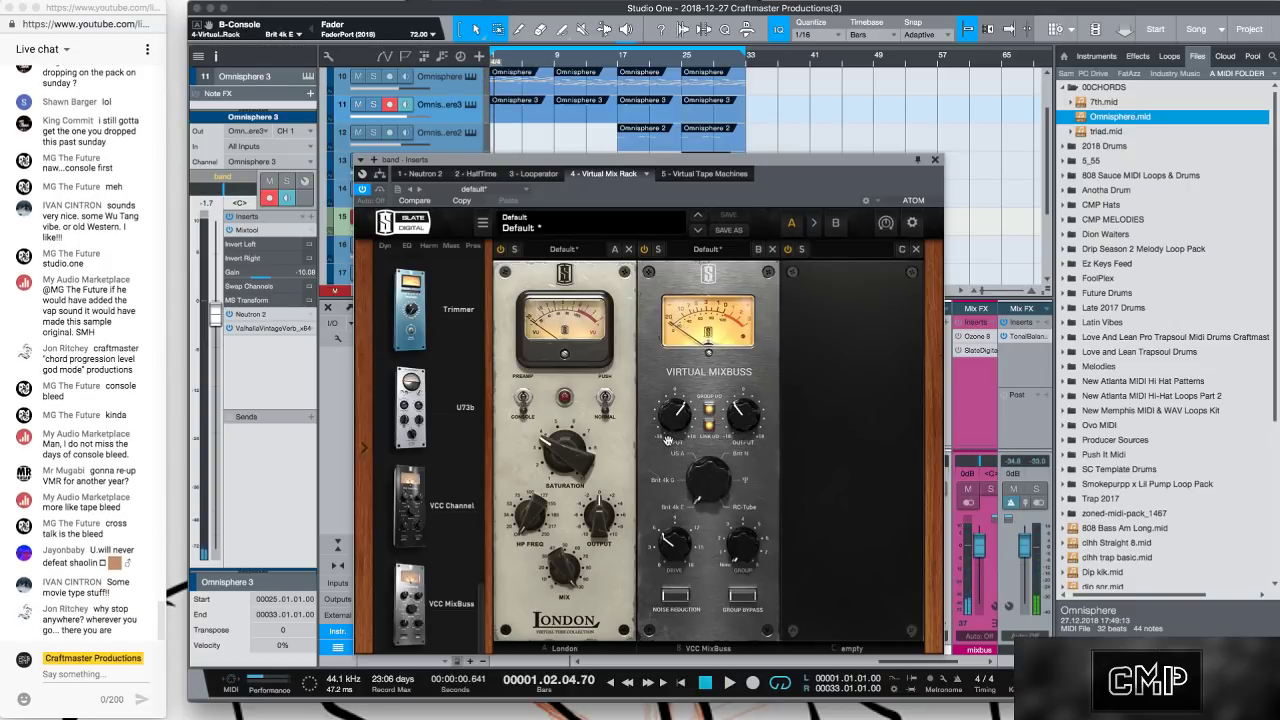
click(684, 482)
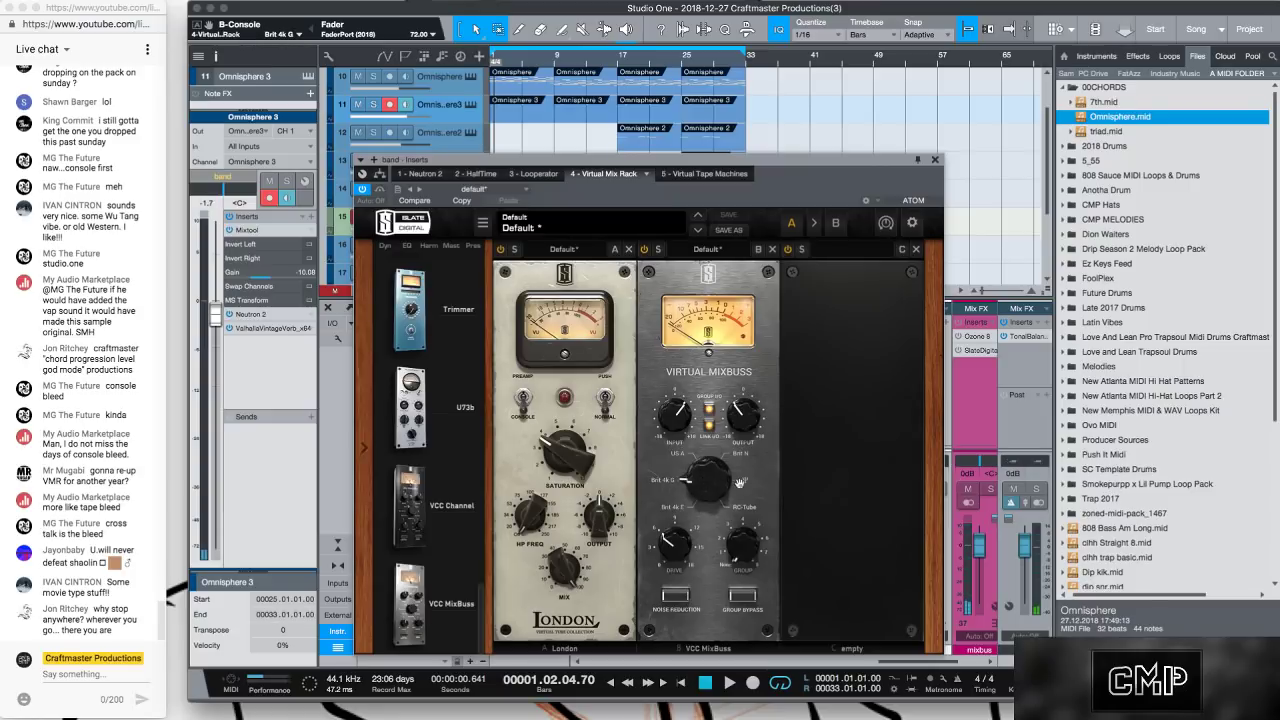
click(683, 527)
drag(683, 527, 681, 512)
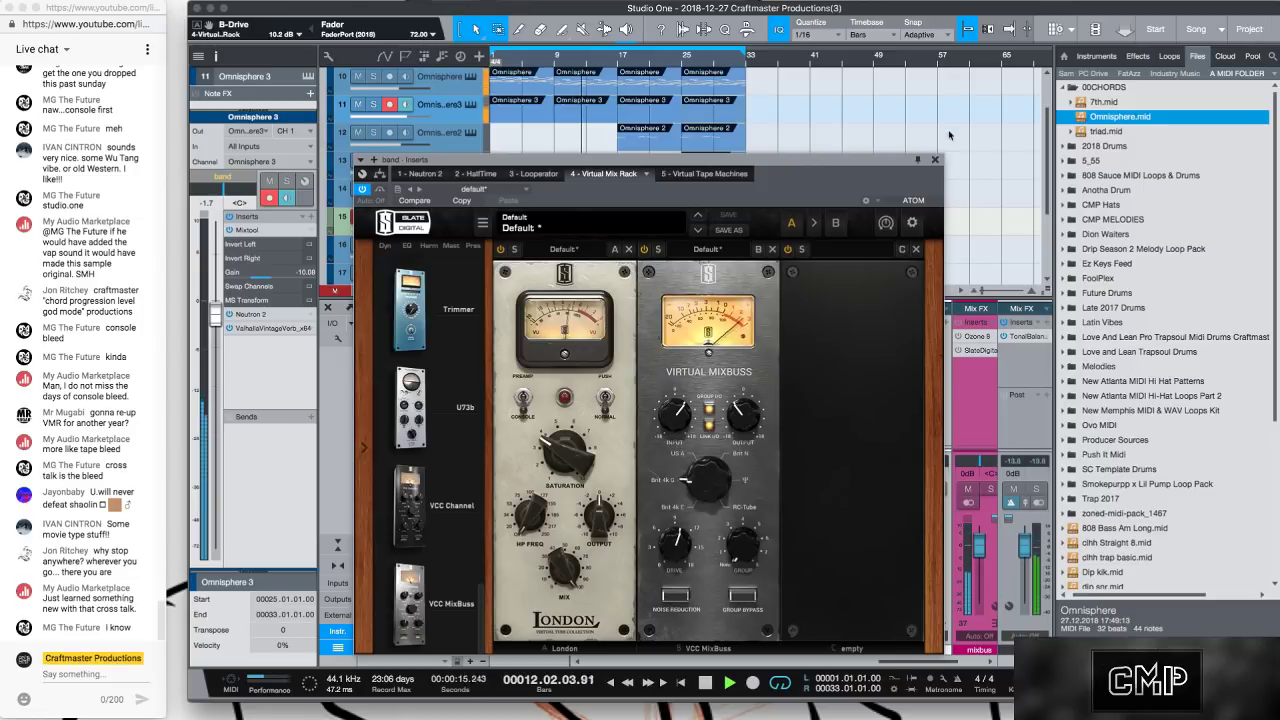
click(934, 159)
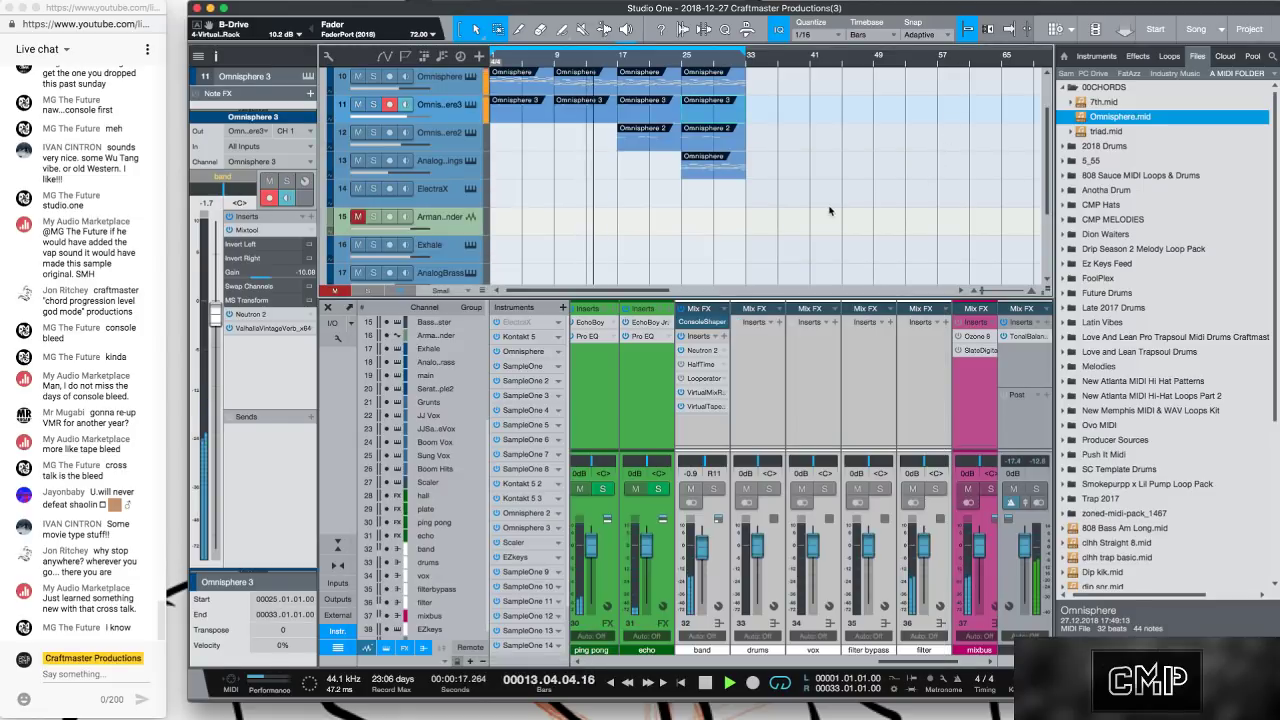
Insert the DAWLP vinyl effect after Virtual Tape Machines on the band bus and start playback.
click(726, 337)
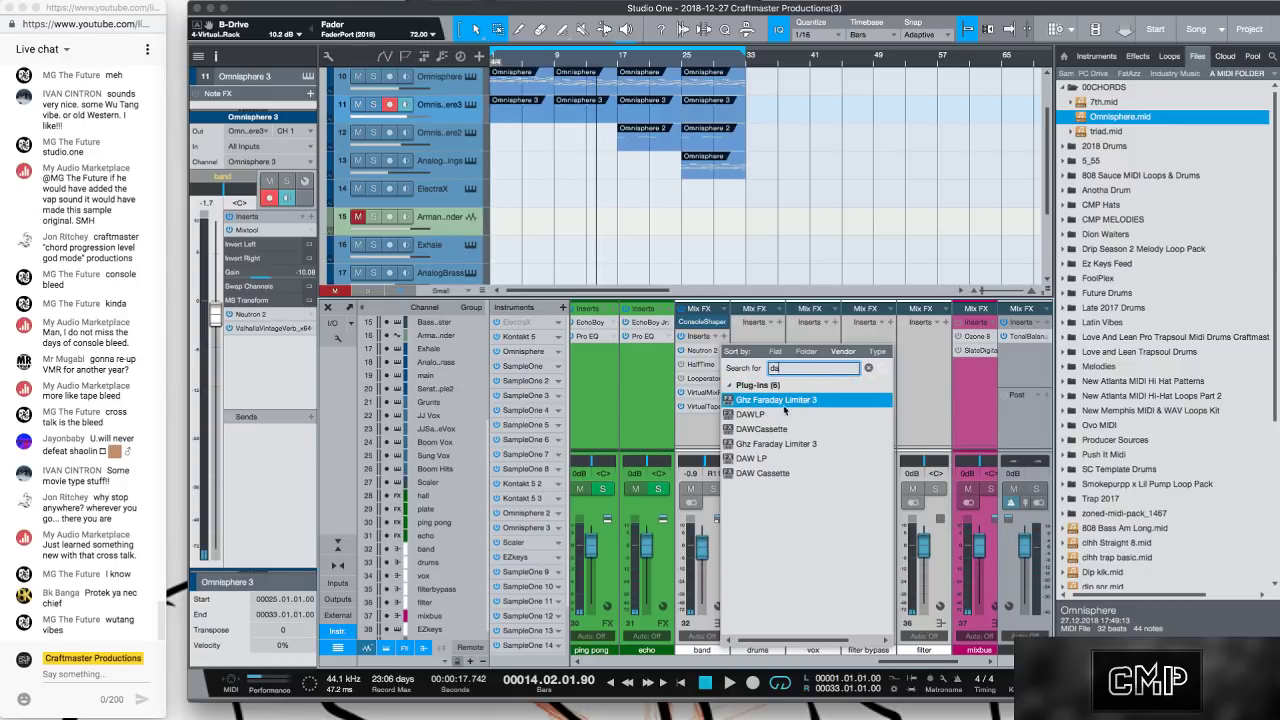
click(779, 416)
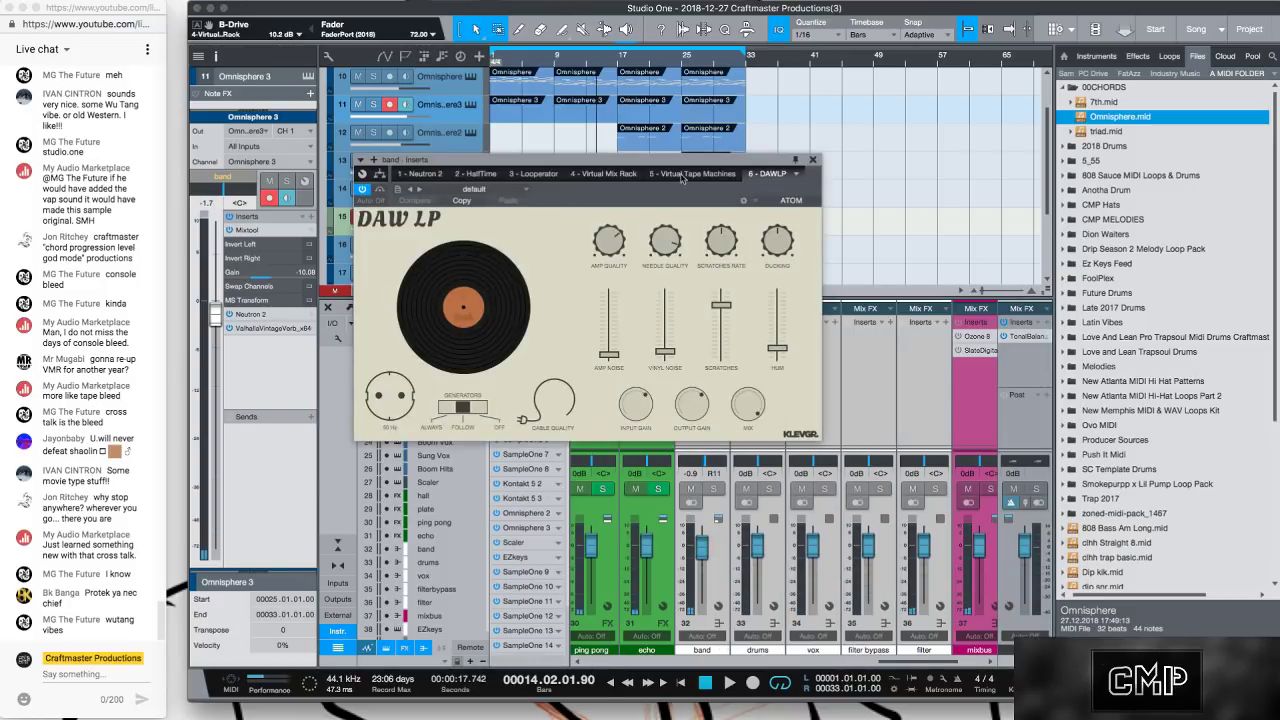
key(space)
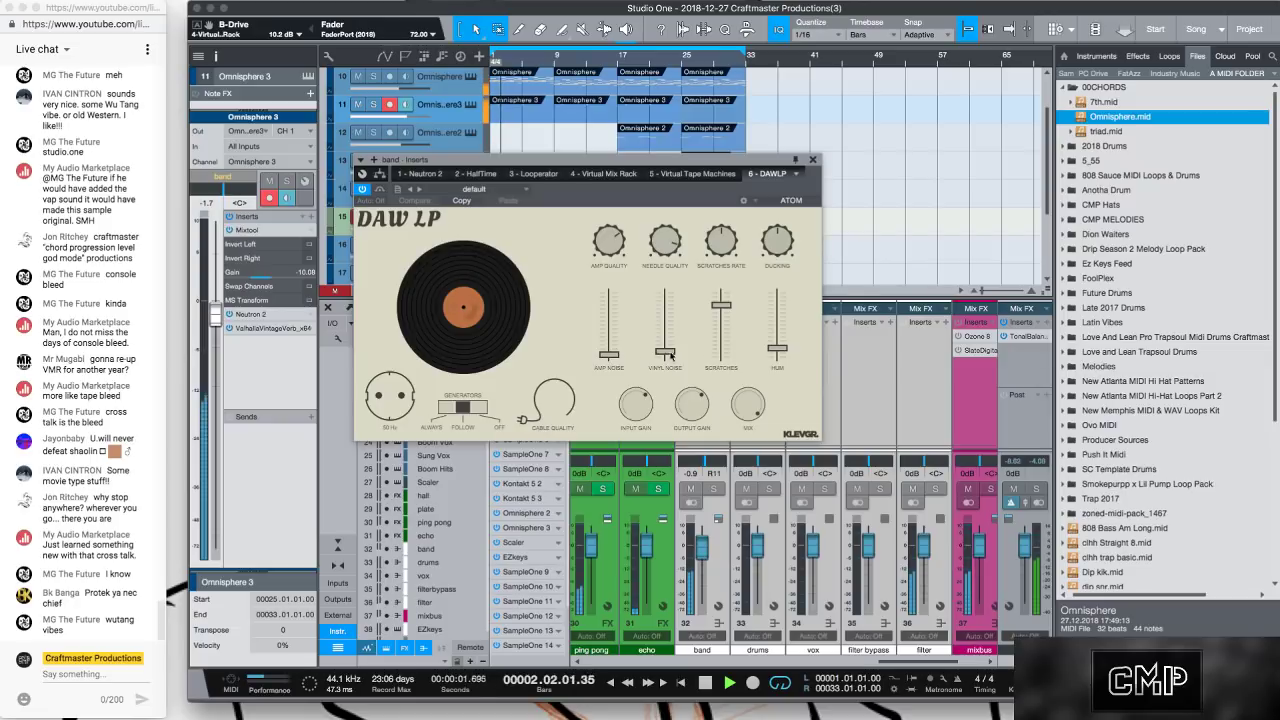
Set DAW LP's hum to 0.00, scratches rate to 0.39 and mix to 0.17.
drag(777, 348, 777, 357)
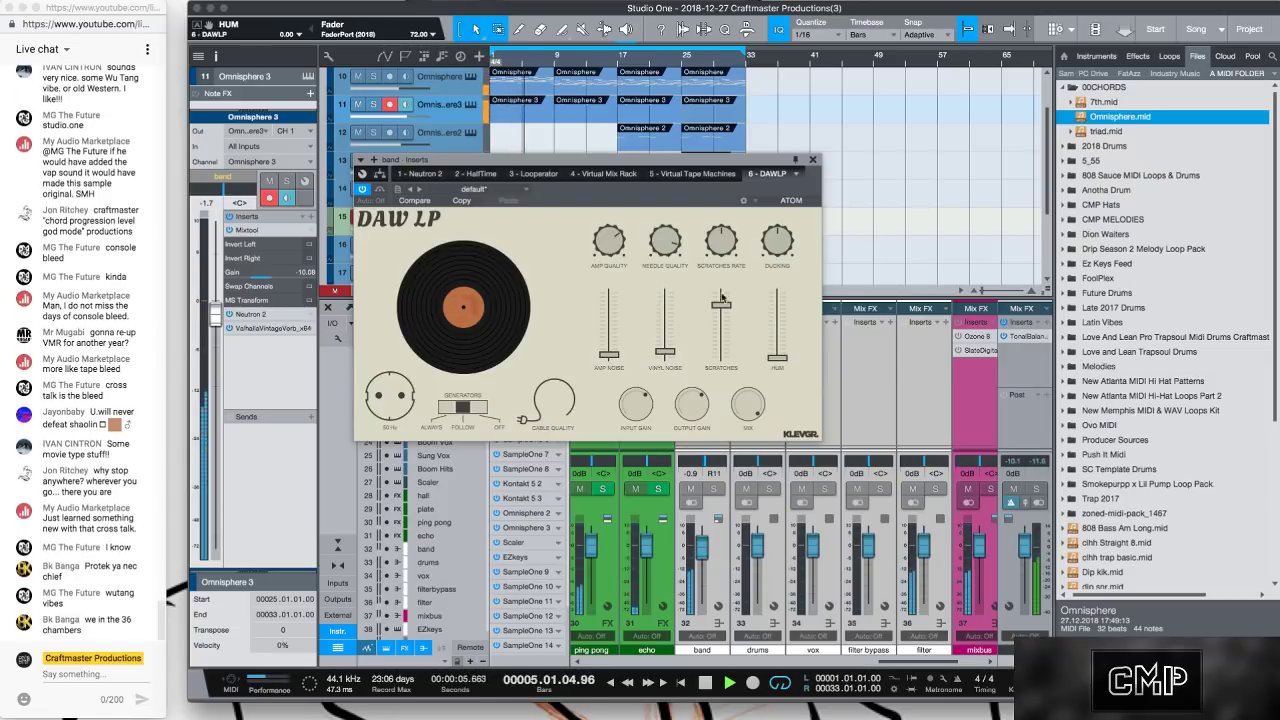
mouse_move(723, 255)
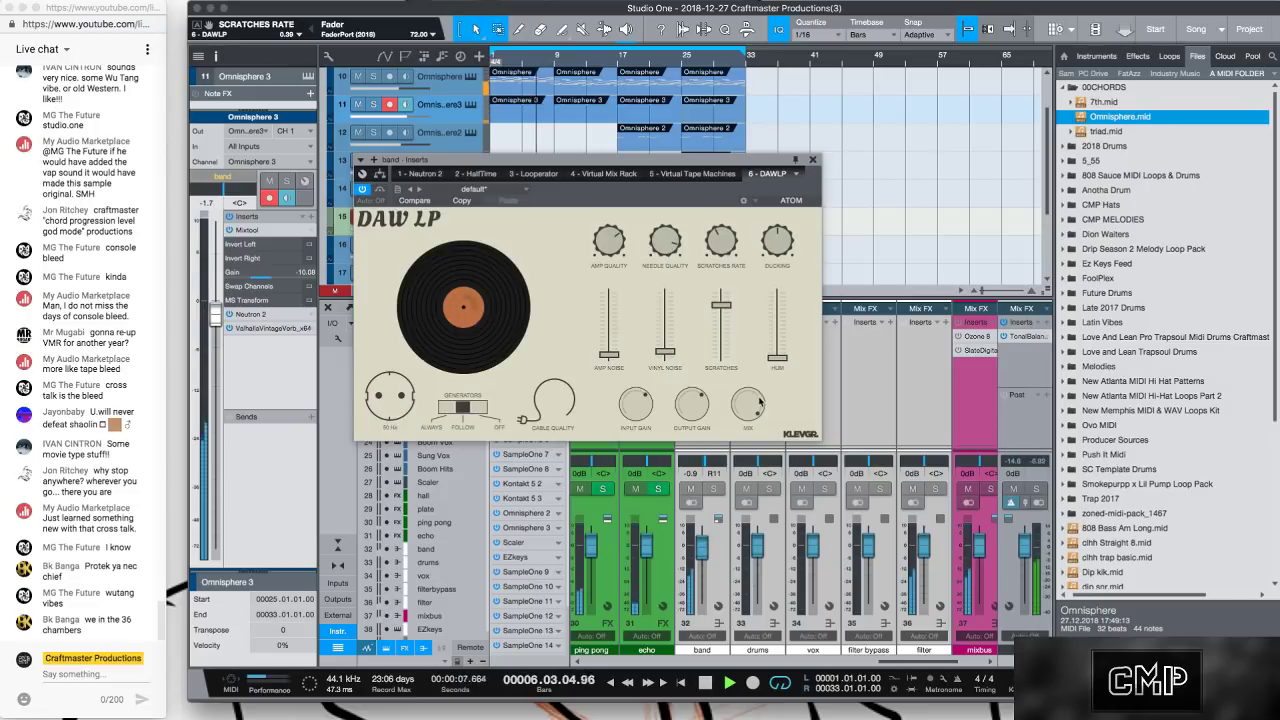
mouse_move(752, 402)
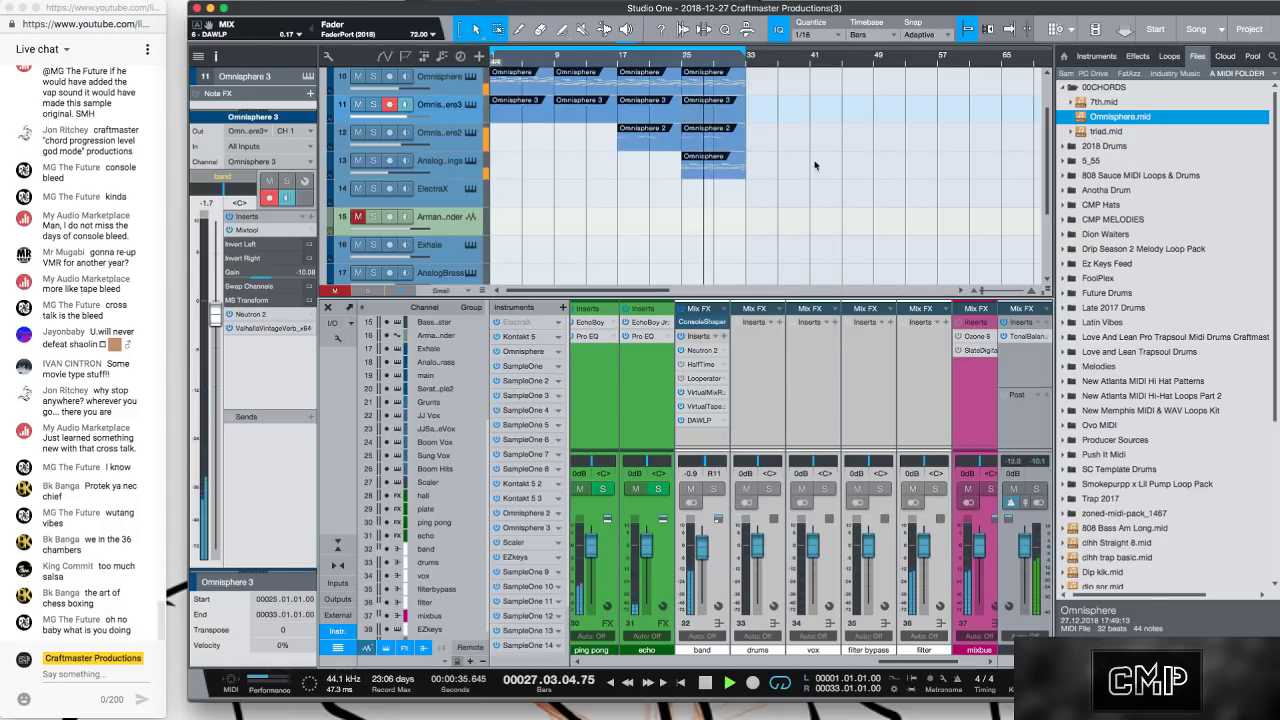
click(812, 159)
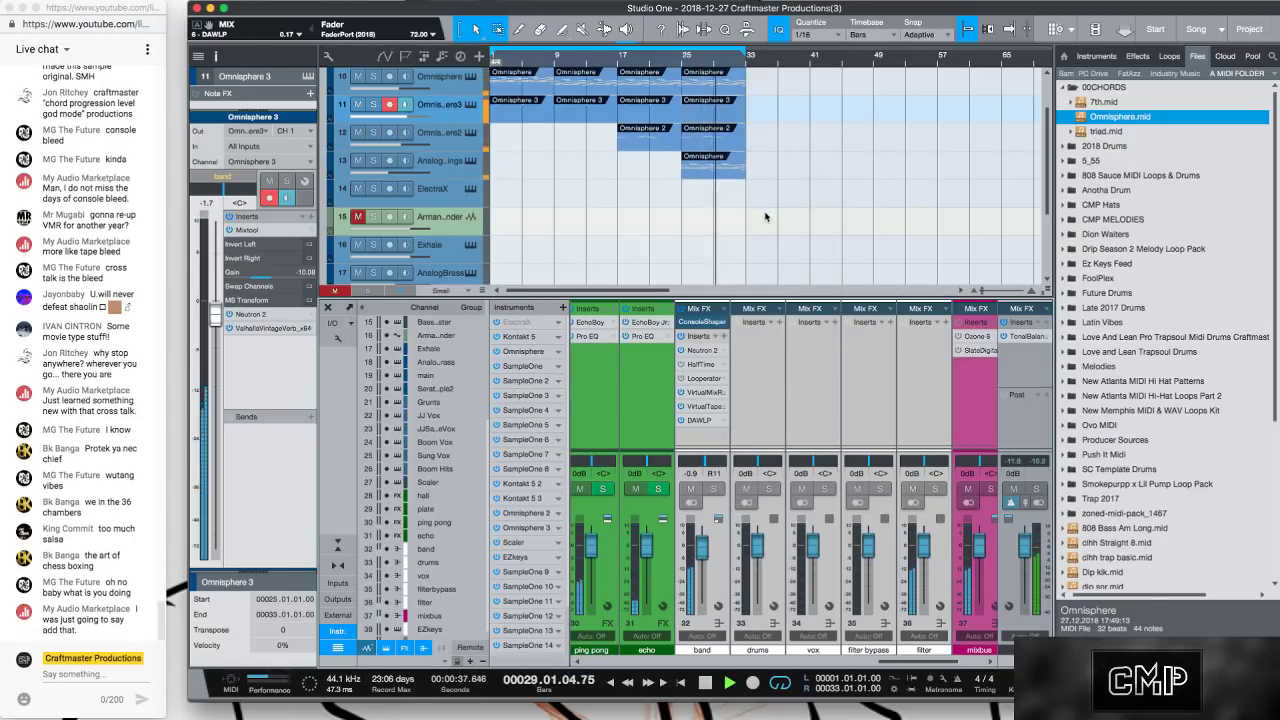
Shrink the arrangement tracks to overview height and show the Sample Packs folder in the file browser.
key(shift+e)
key(shift+e)
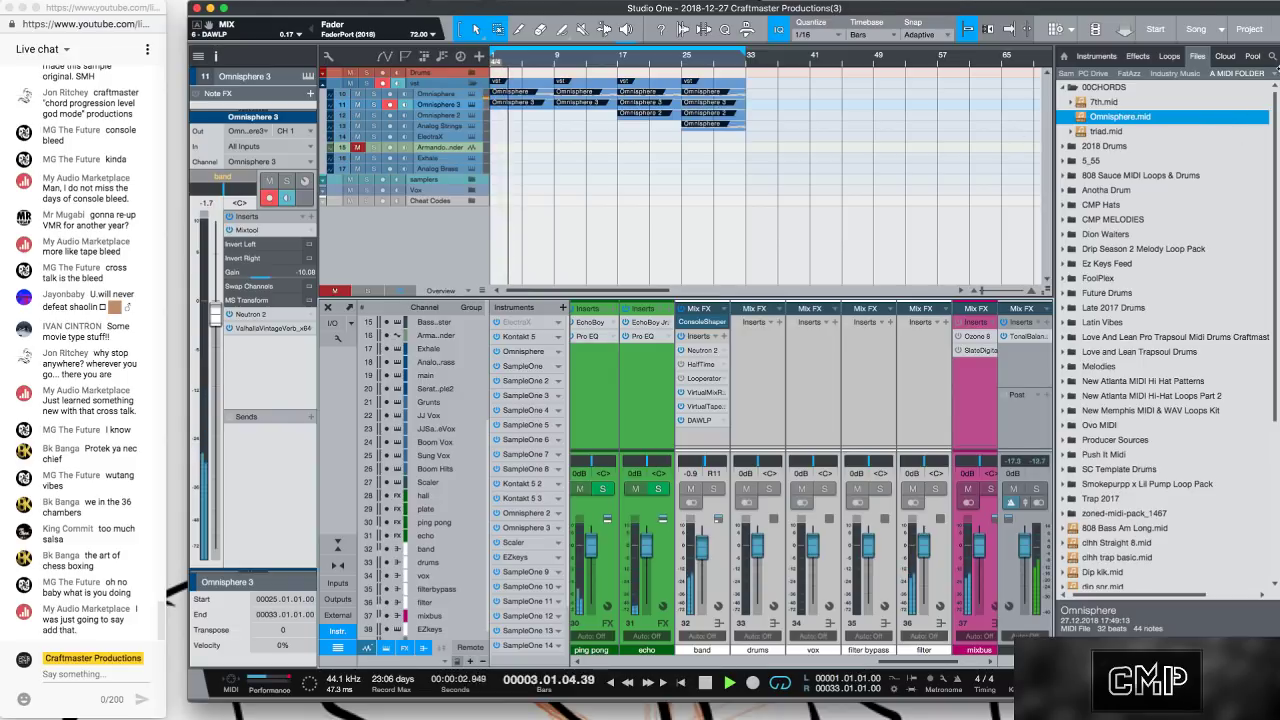
click(1275, 75)
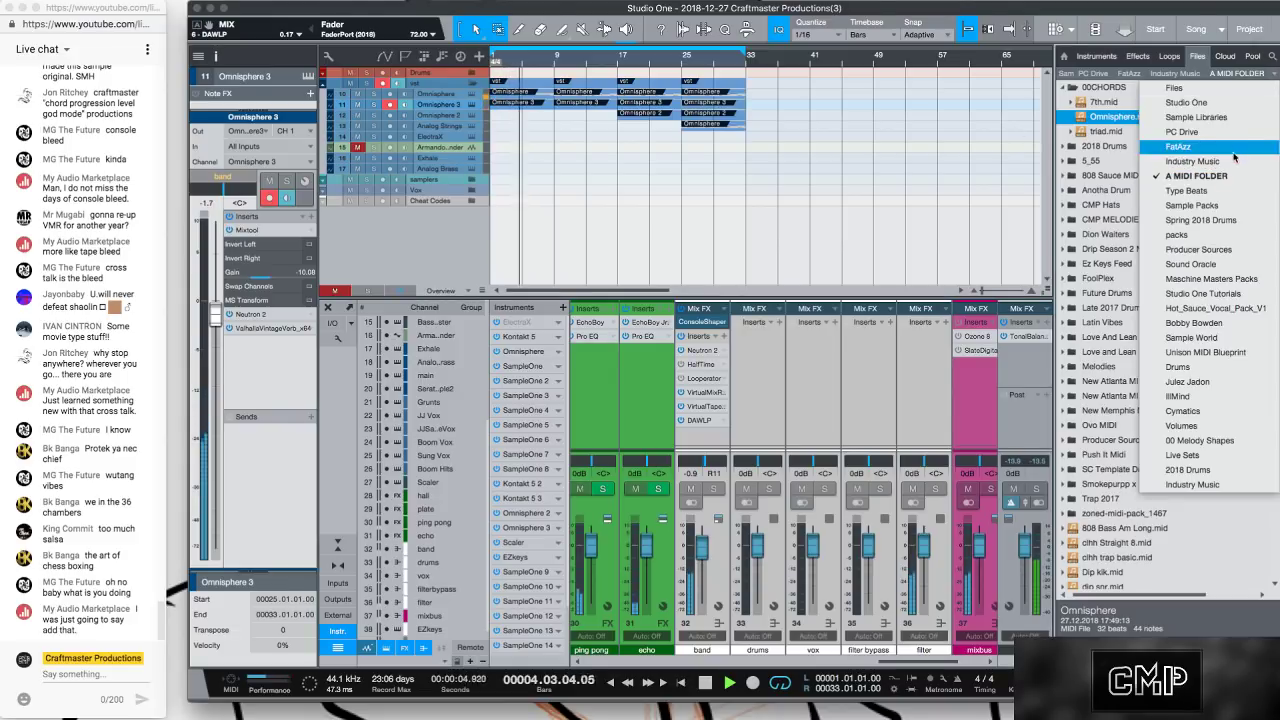
click(1223, 204)
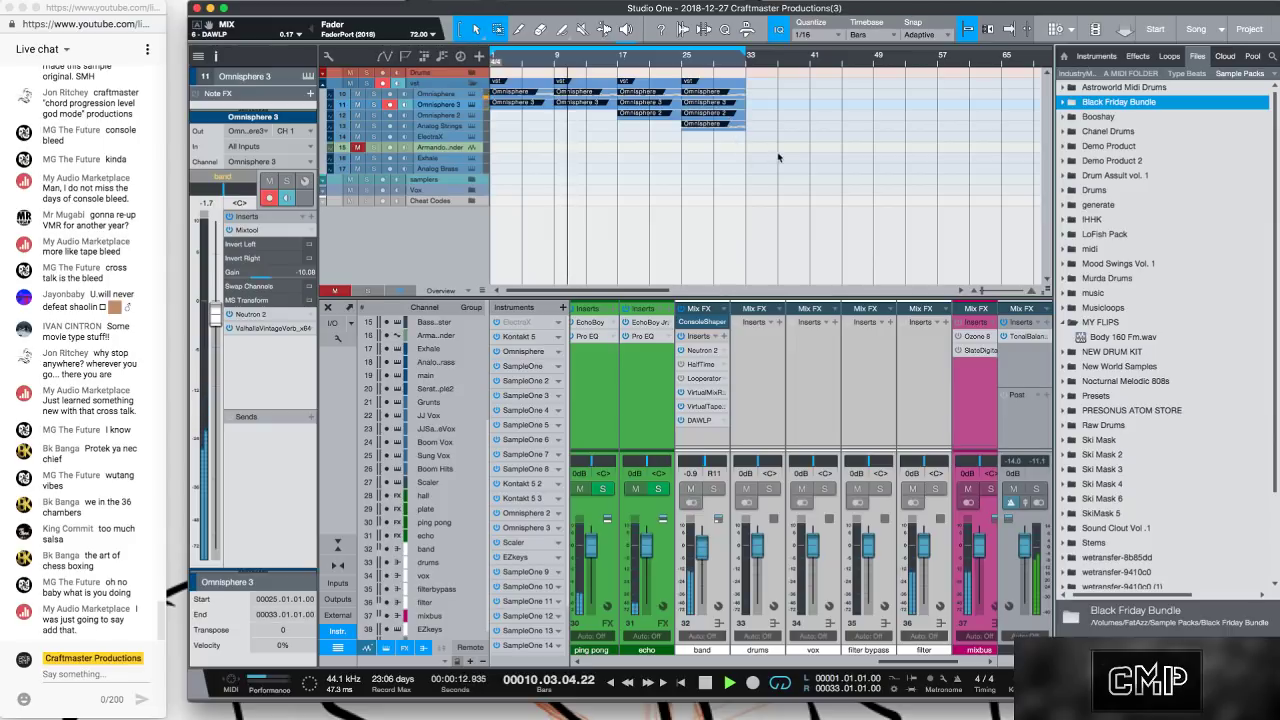
key(space)
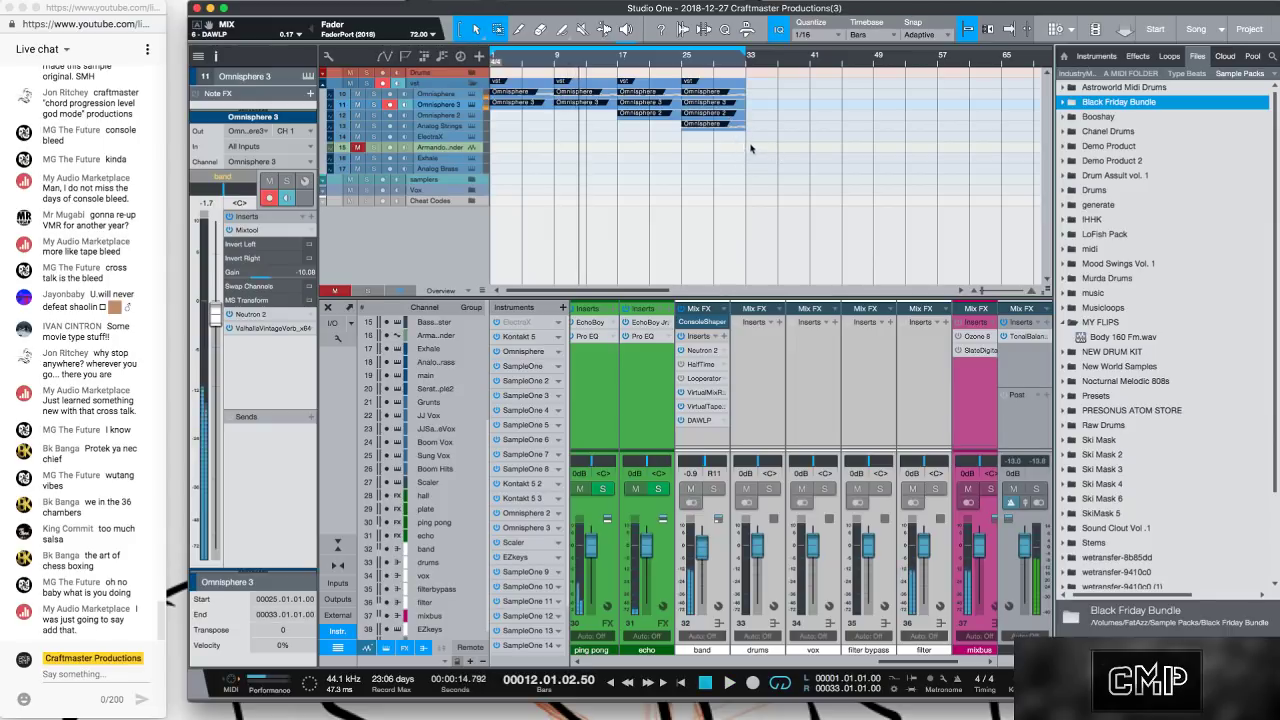
Mix down all Omnisphere and string events over bars 1 to 33 to a new audio track.
drag(762, 144, 484, 94)
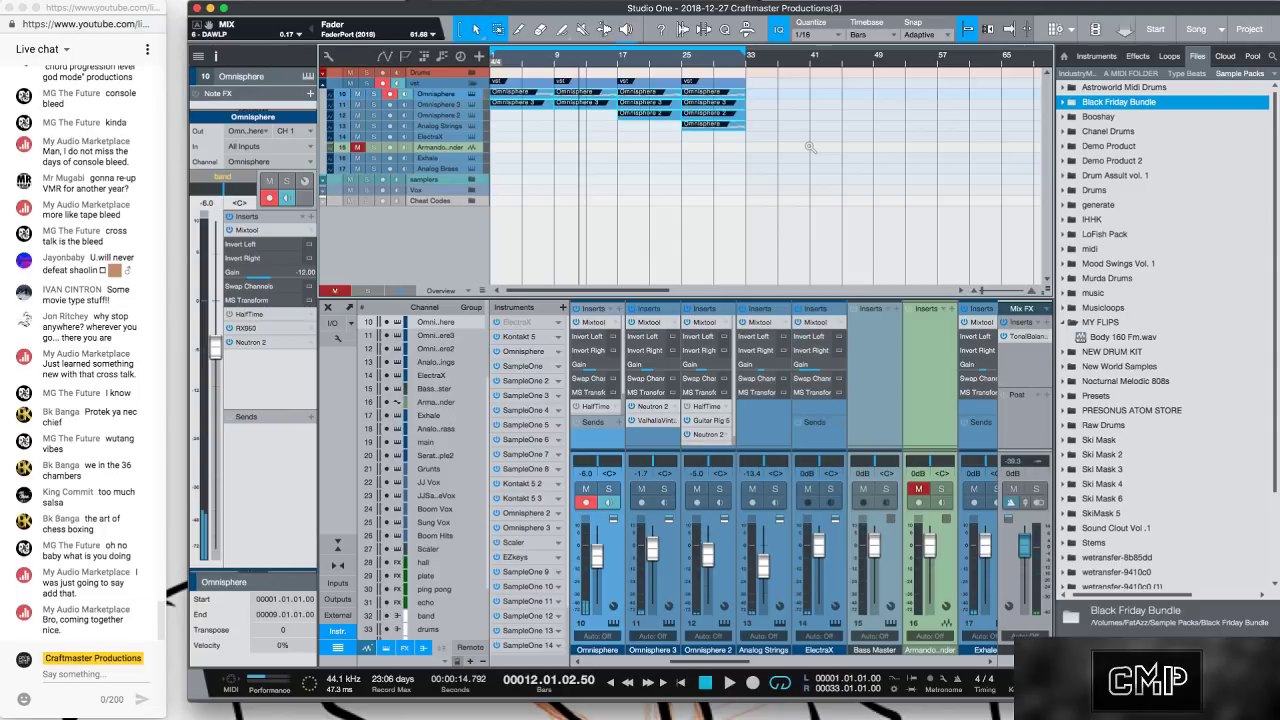
key(super+alt+b)
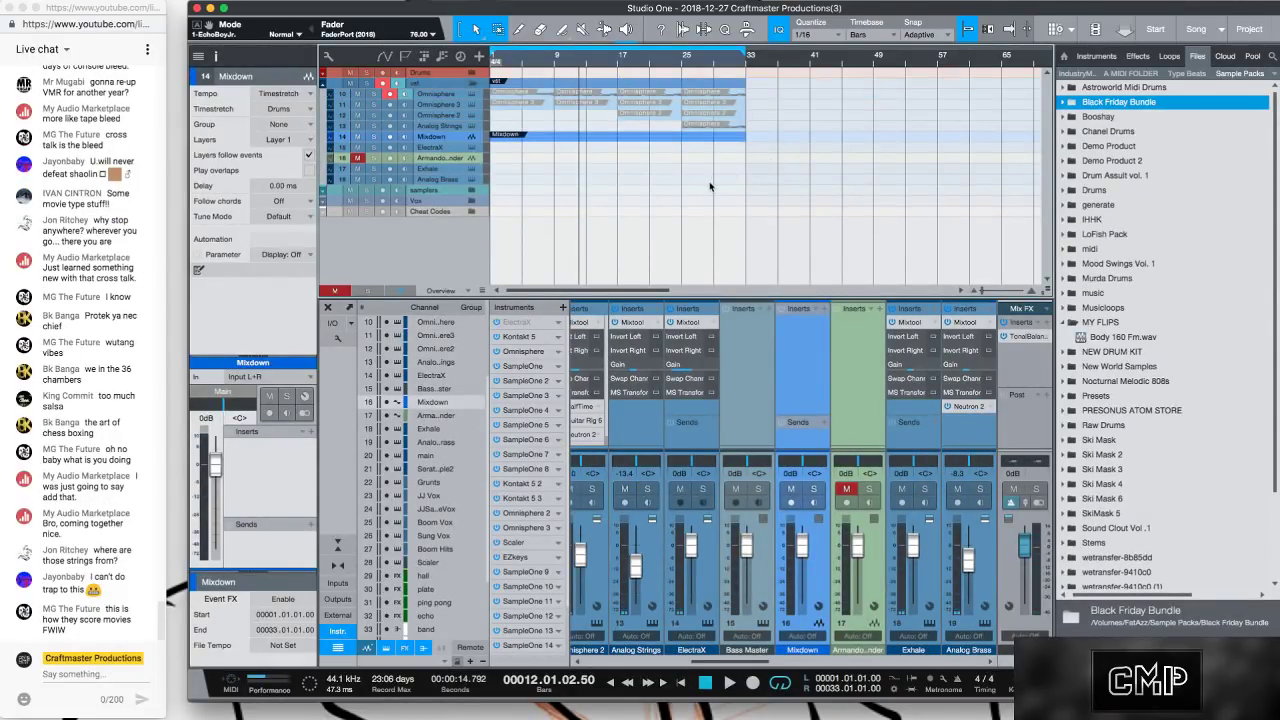
Enlarge the tracks to medium height, then solo the Mixdown track and play it.
key(shift+e)
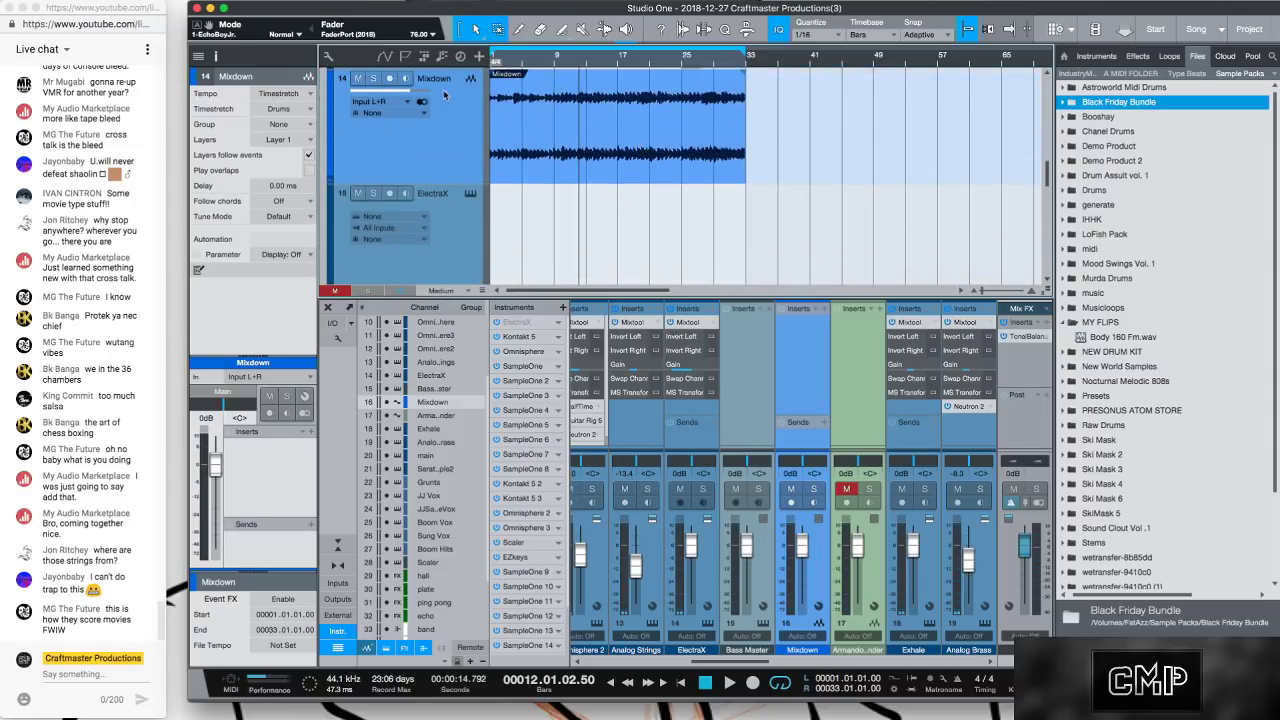
click(373, 78)
key(space)
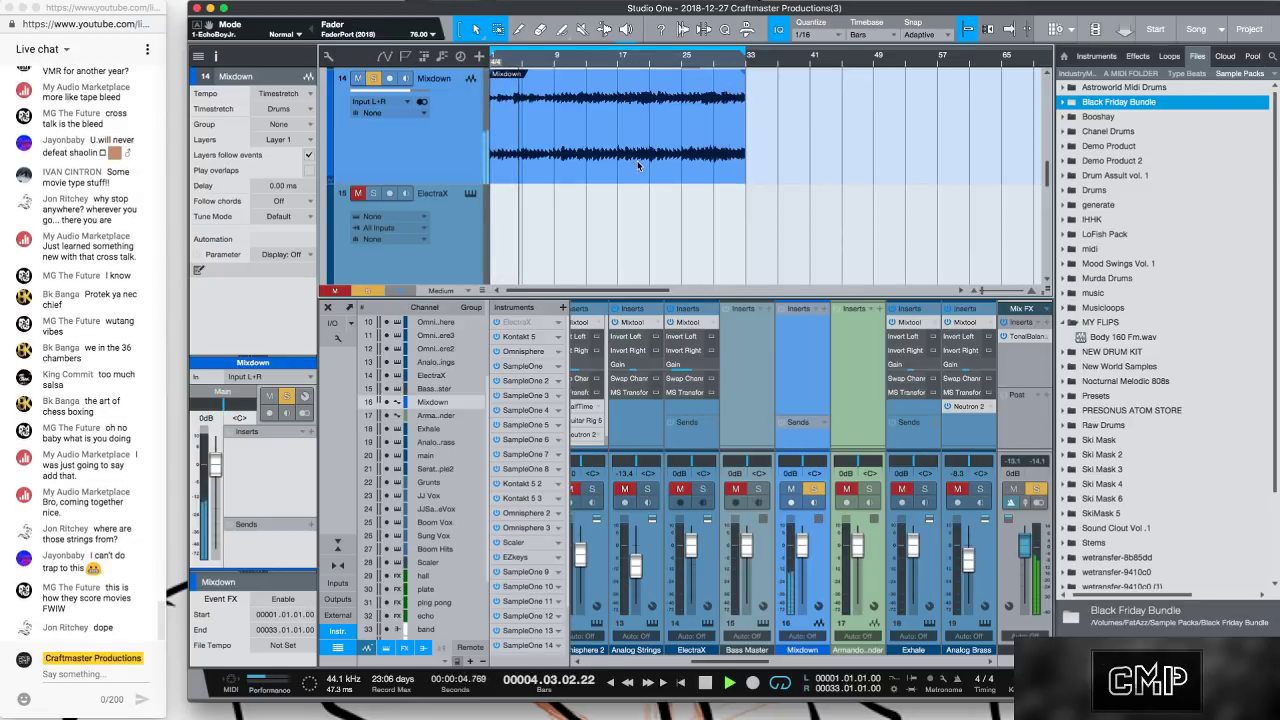
Stop playback and enter Palm Tree as the new name of the Mixdown event.
key(super+n)
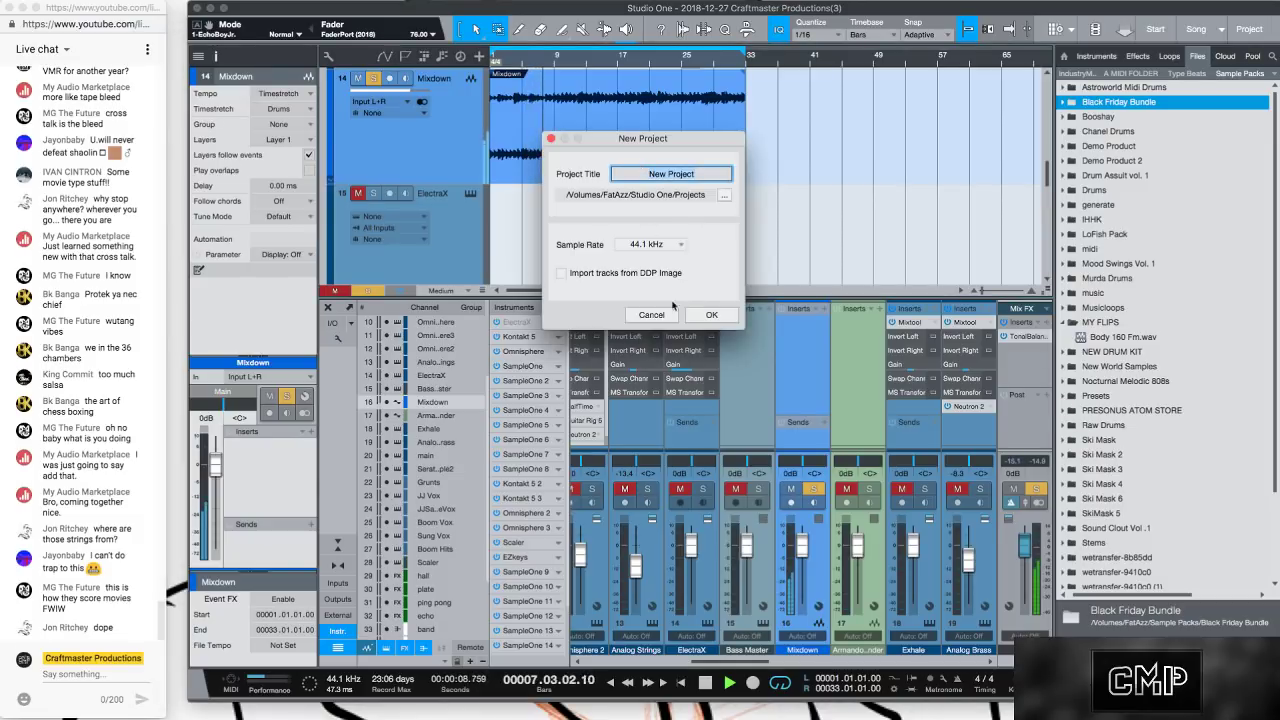
key(Escape)
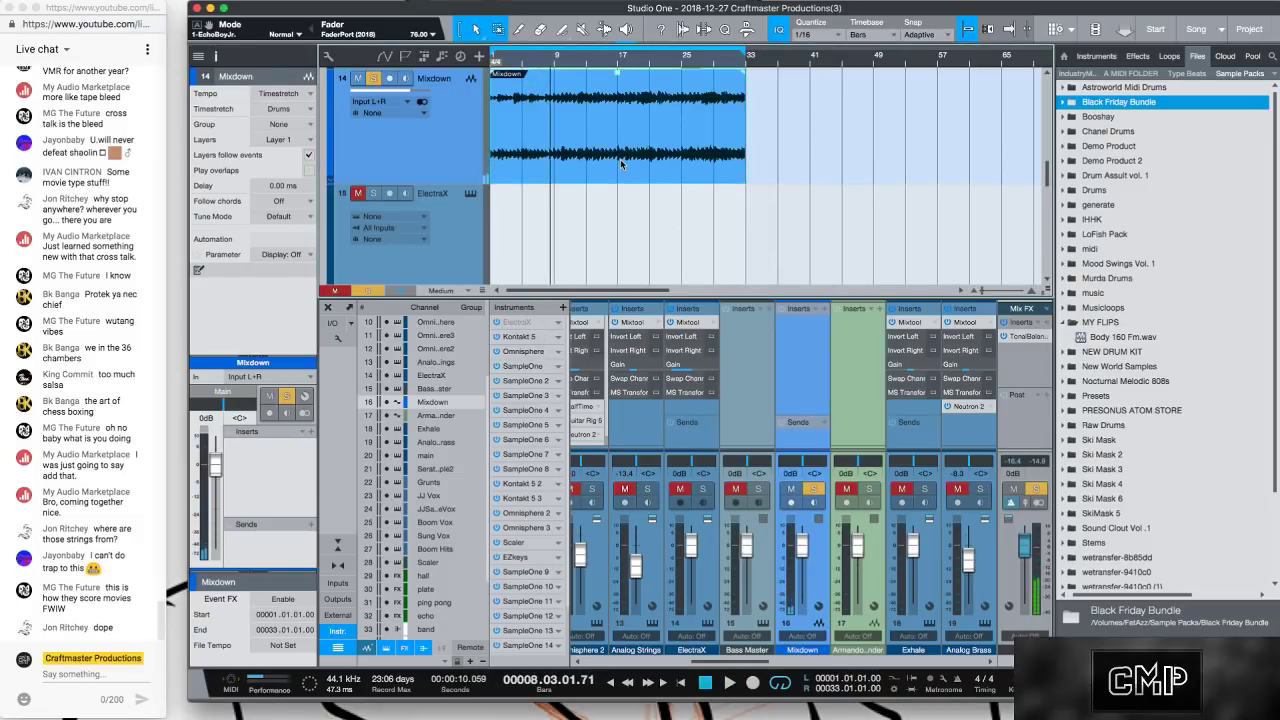
key(shift+r)
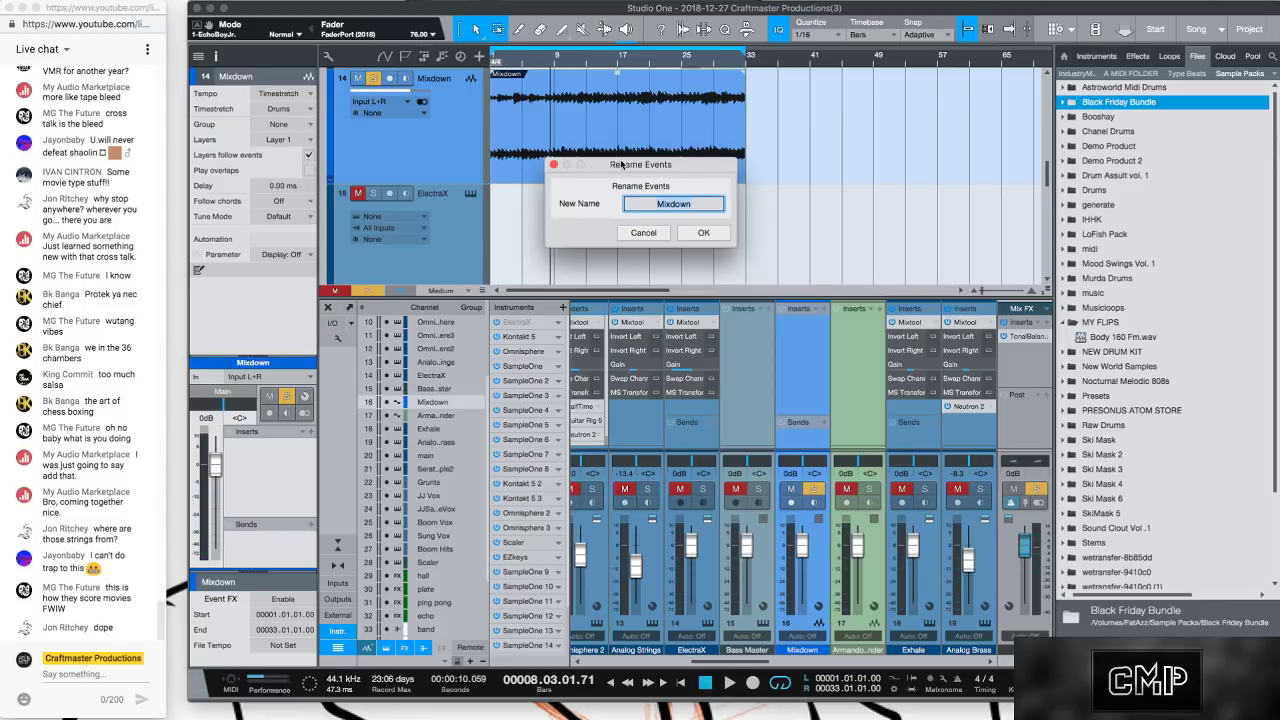
key(BackSpace)
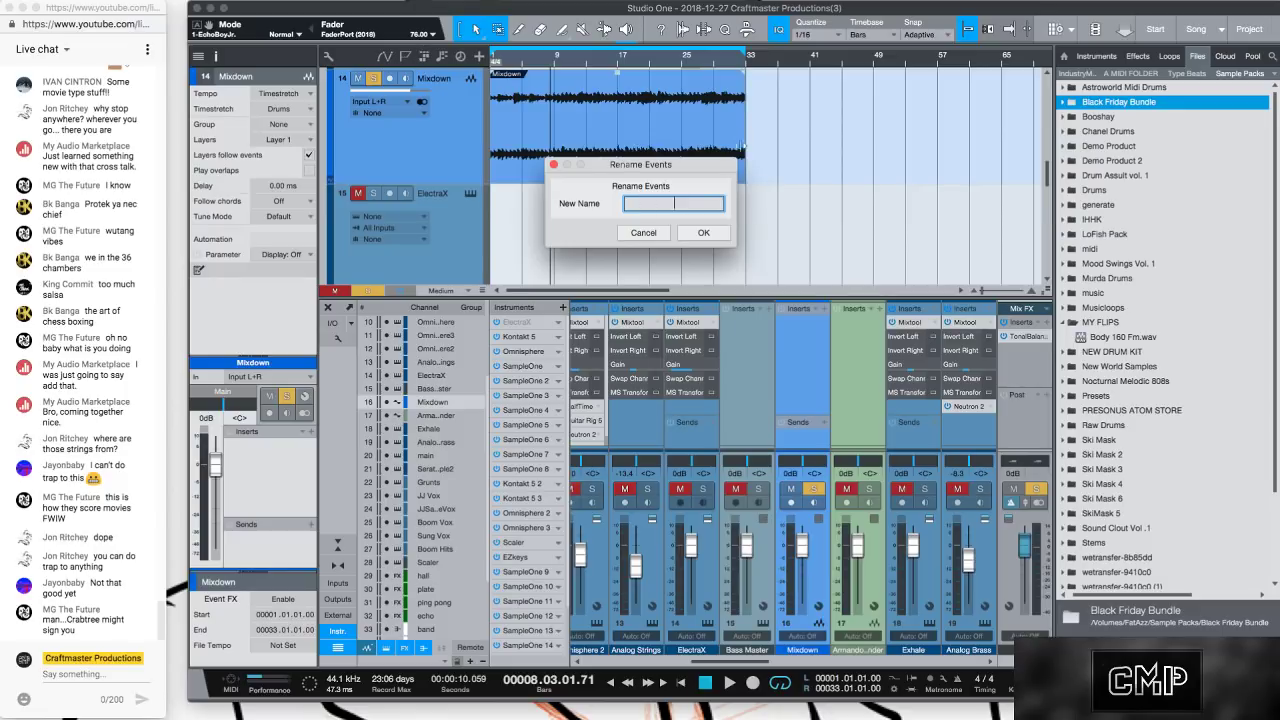
drag(683, 168, 630, 193)
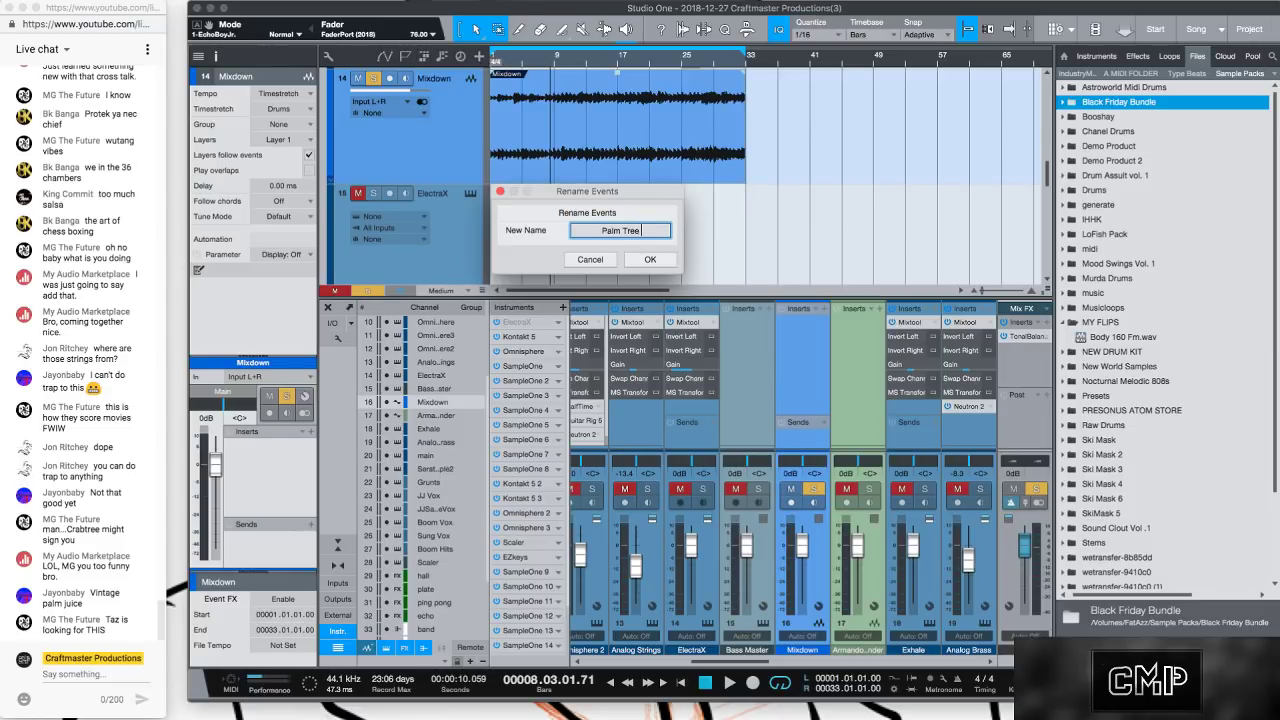
Rename the mixdown event as "Vintage de Palma 180 D#m" and export it as a WAV into the MY FLIPS folder.
key(BackSpace)
key(BackSpace)
key(BackSpace)
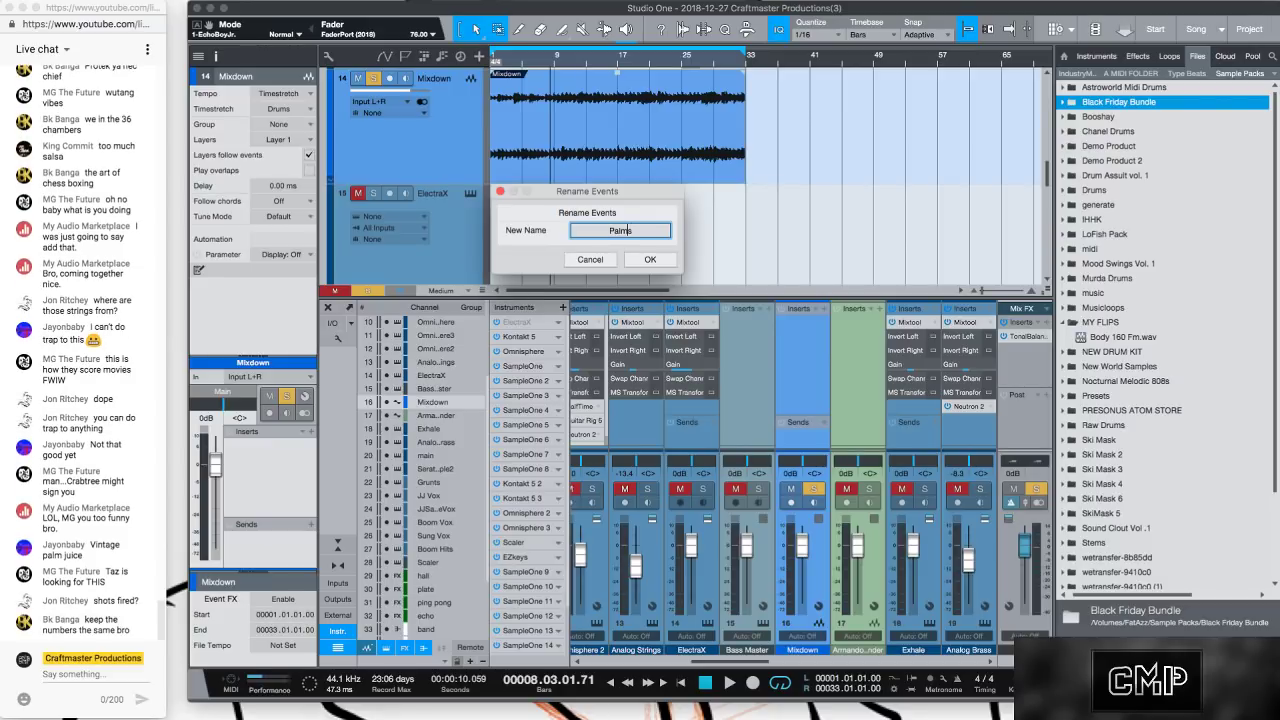
text(Vintage)
key(Right)
key(Right)
key(Right)
key(Right)
key(Right)
key(BackSpace)
key(BackSpace)
key(BackSpace)
key(BackSpace)
key(BackSpace)
text(de Palma)
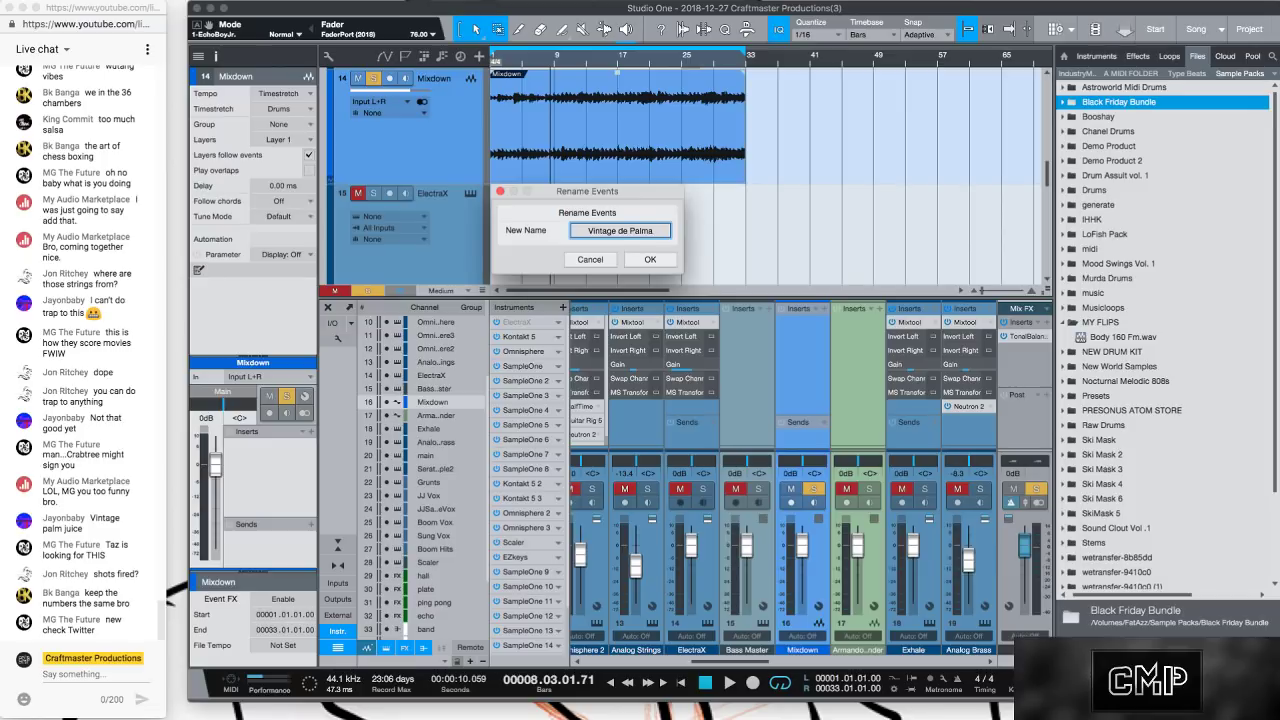
text( 180)
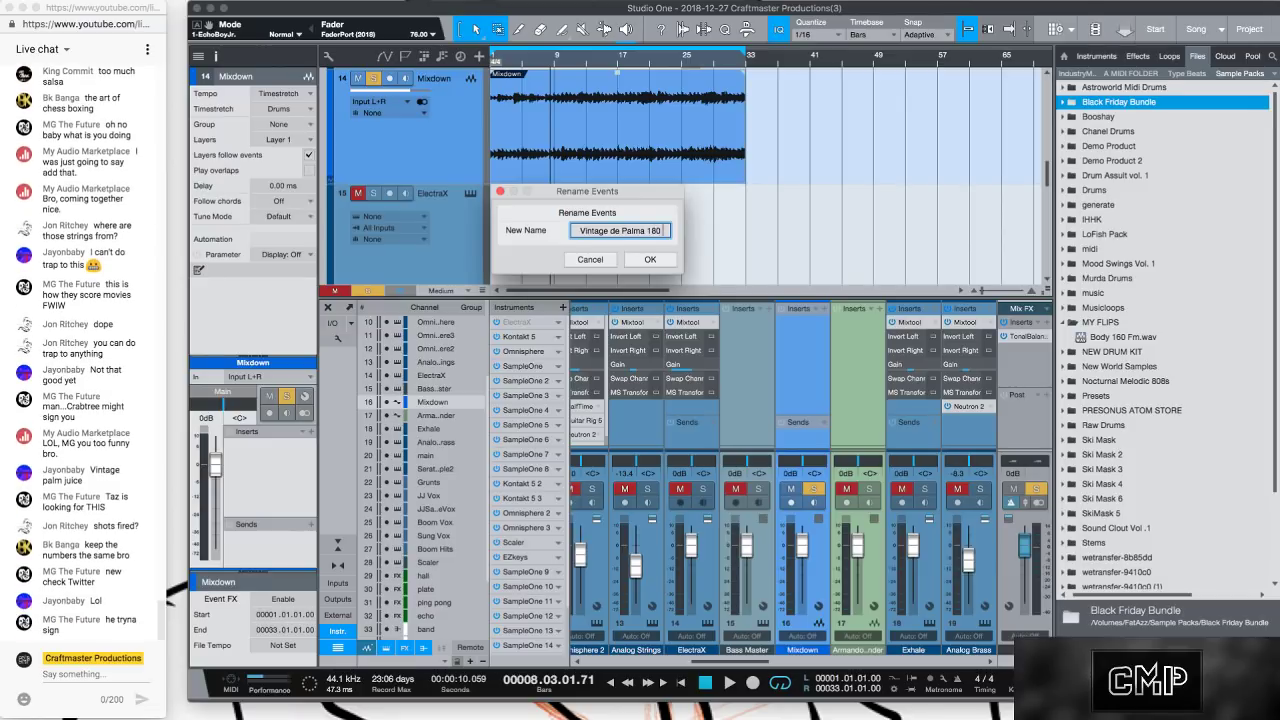
text( D#m)
click(666, 262)
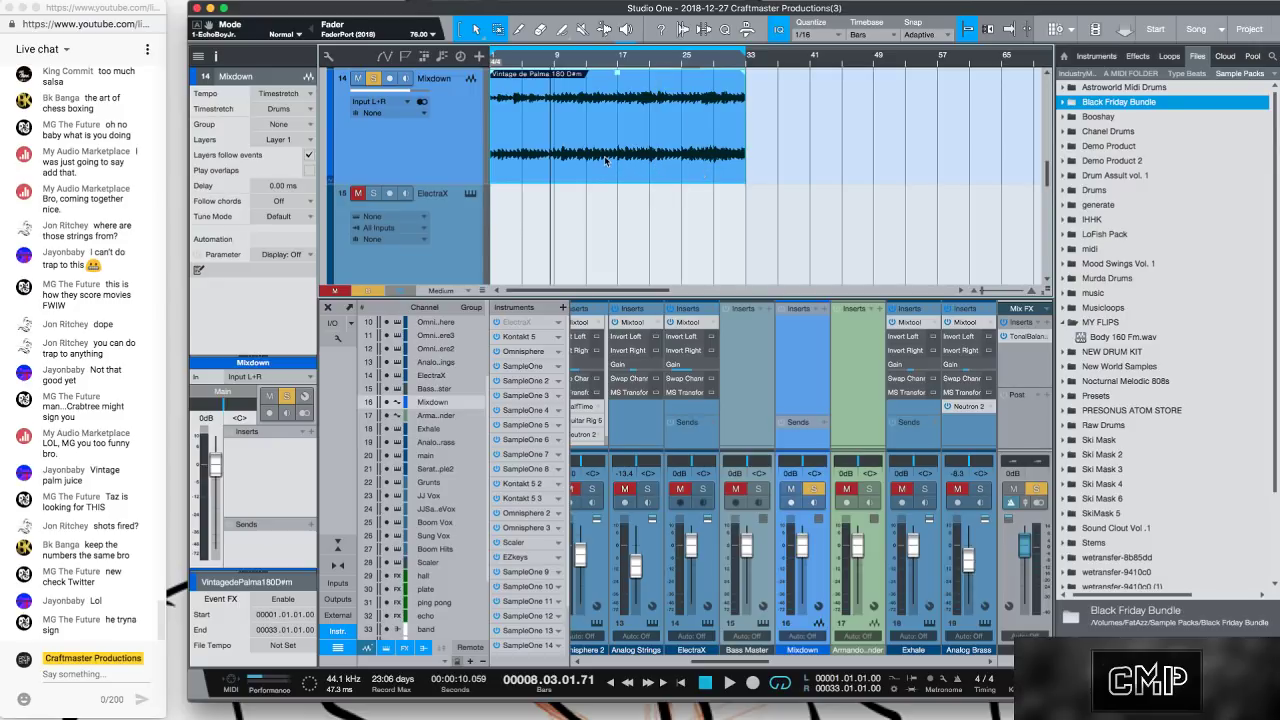
drag(605, 160, 1090, 327)
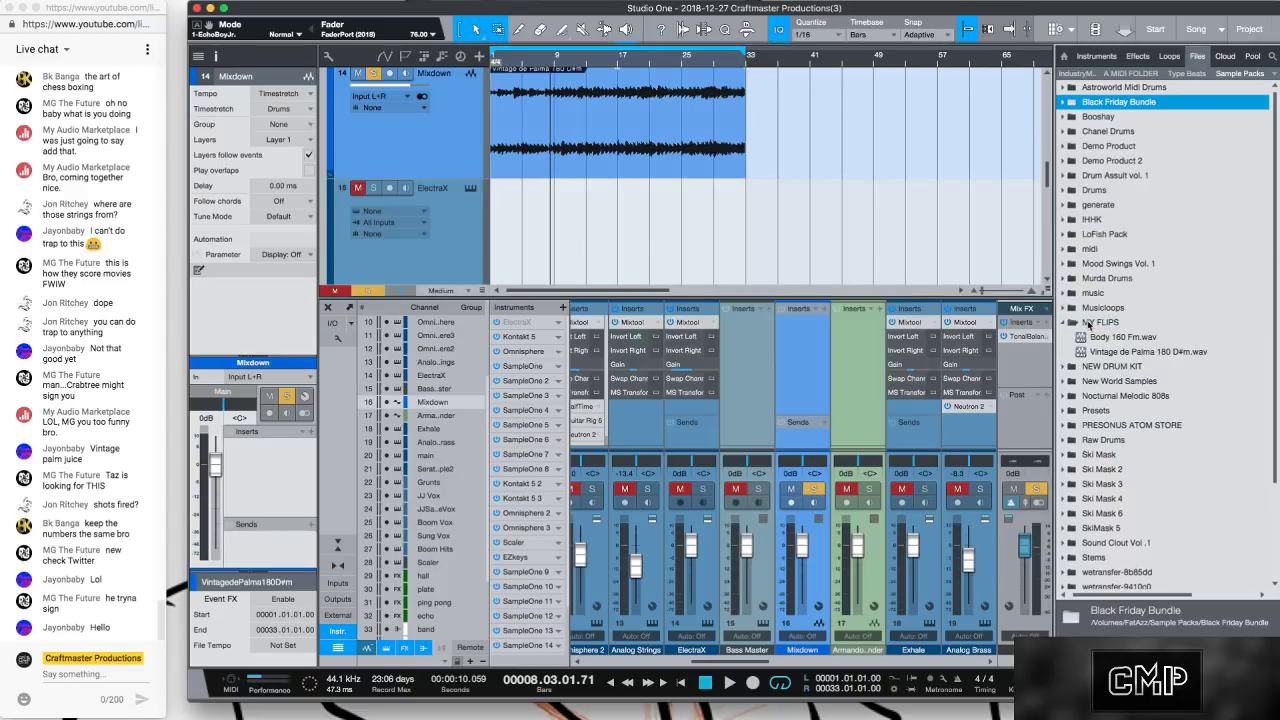
Audition Body 160 Fm.wav and Vintage de Palma 180 D#m.wav alternately in the MY FLIPS folder to compare them.
click(1120, 338)
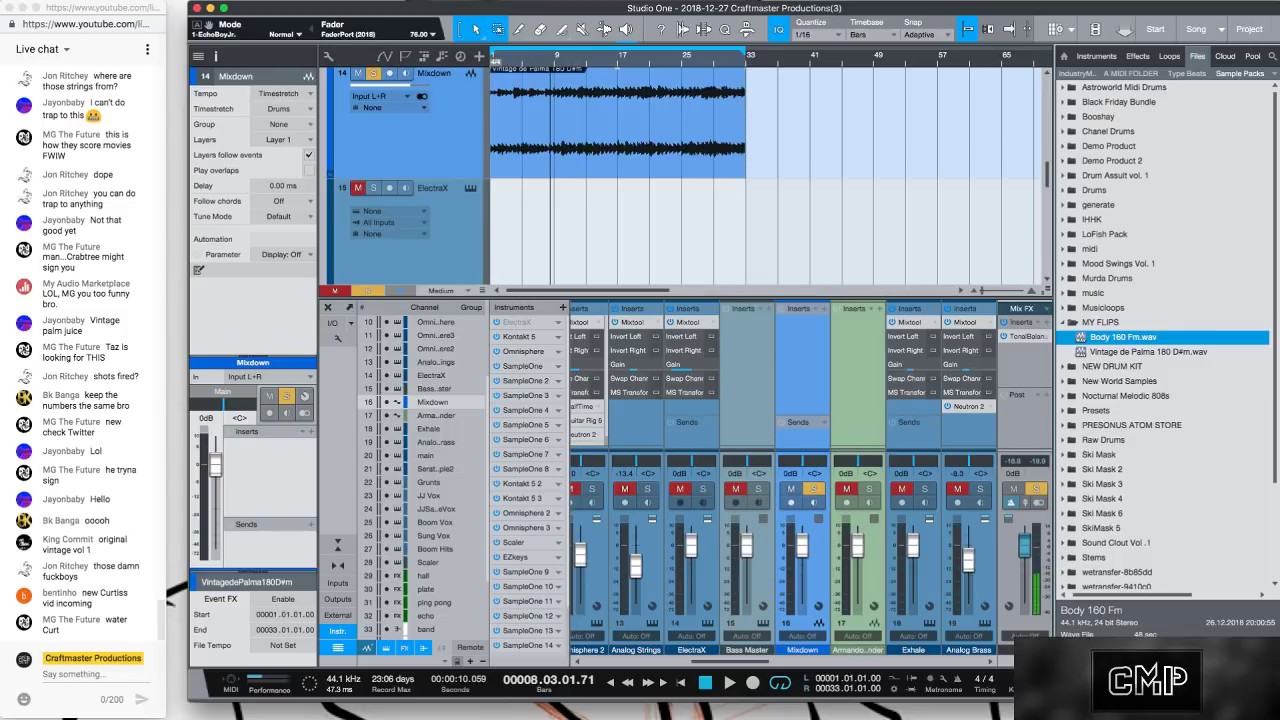
click(1148, 352)
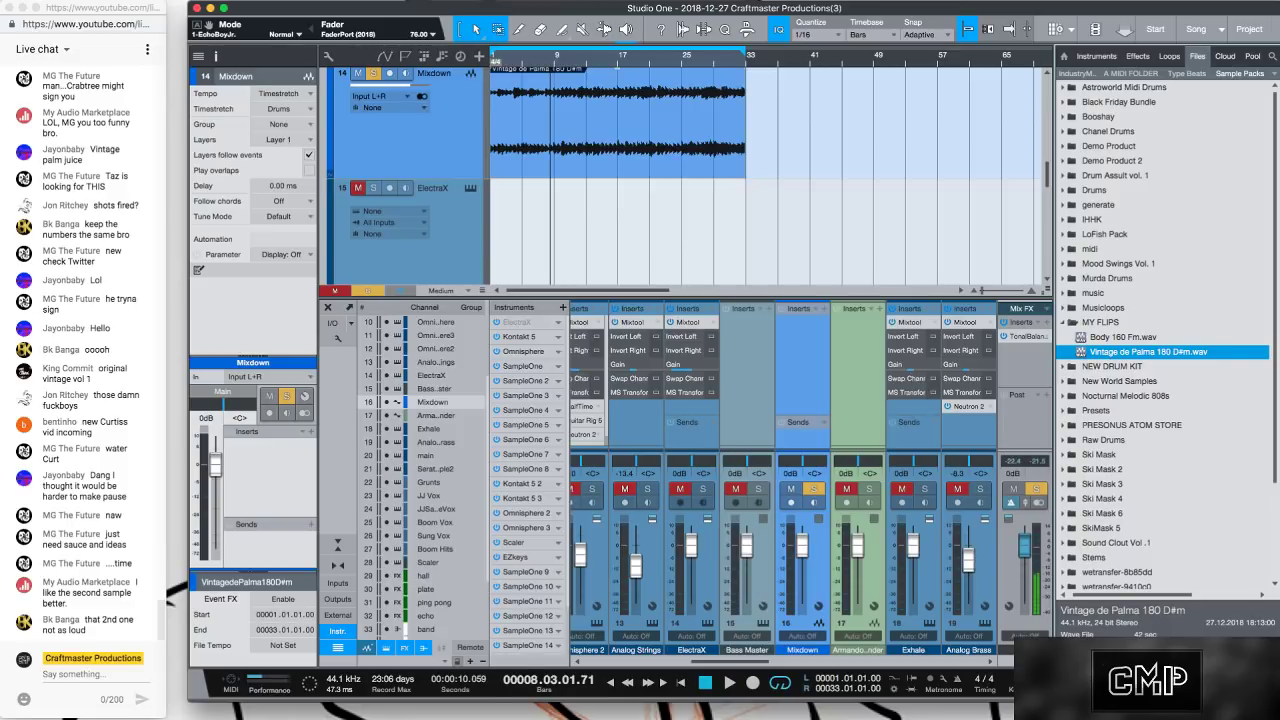
click(1123, 337)
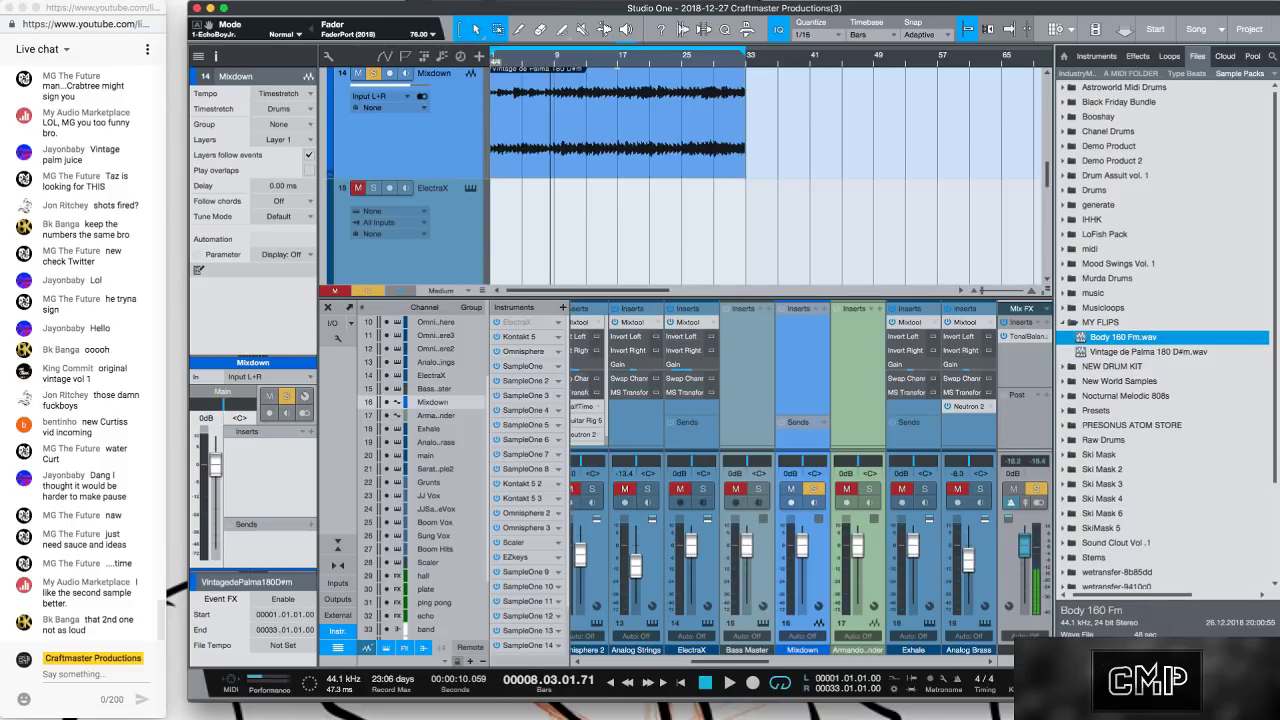
click(1148, 352)
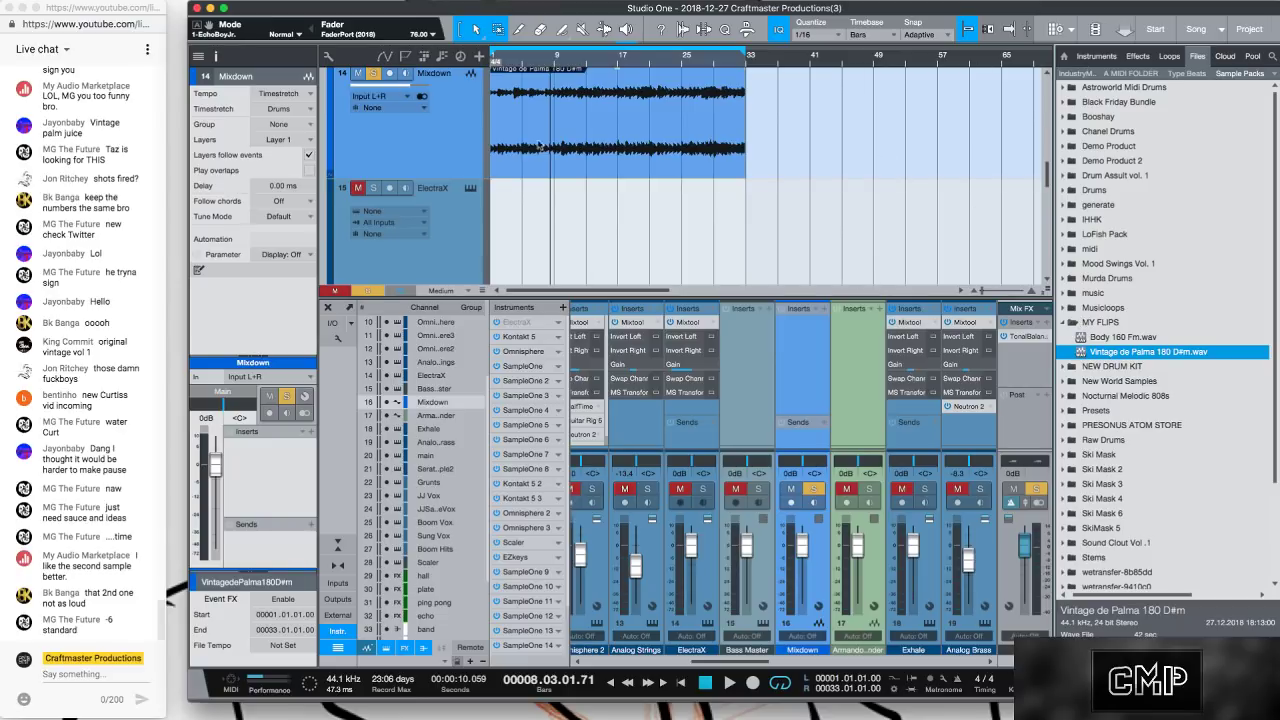
Place Body 160 Fm.wav on a new track below Mixdown, starting at bar 33 where the mixdown event ends.
scroll(807, 245, up, 2)
scroll(807, 245, down, 2)
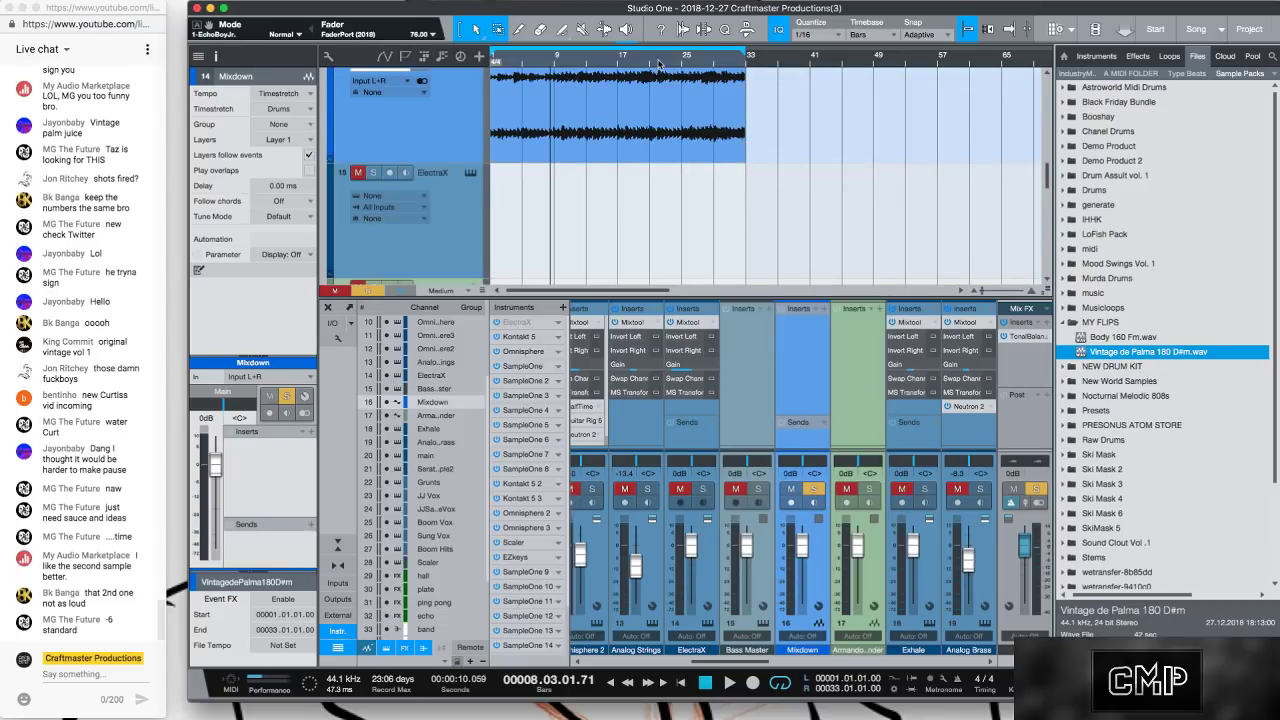
drag(720, 62, 527, 2)
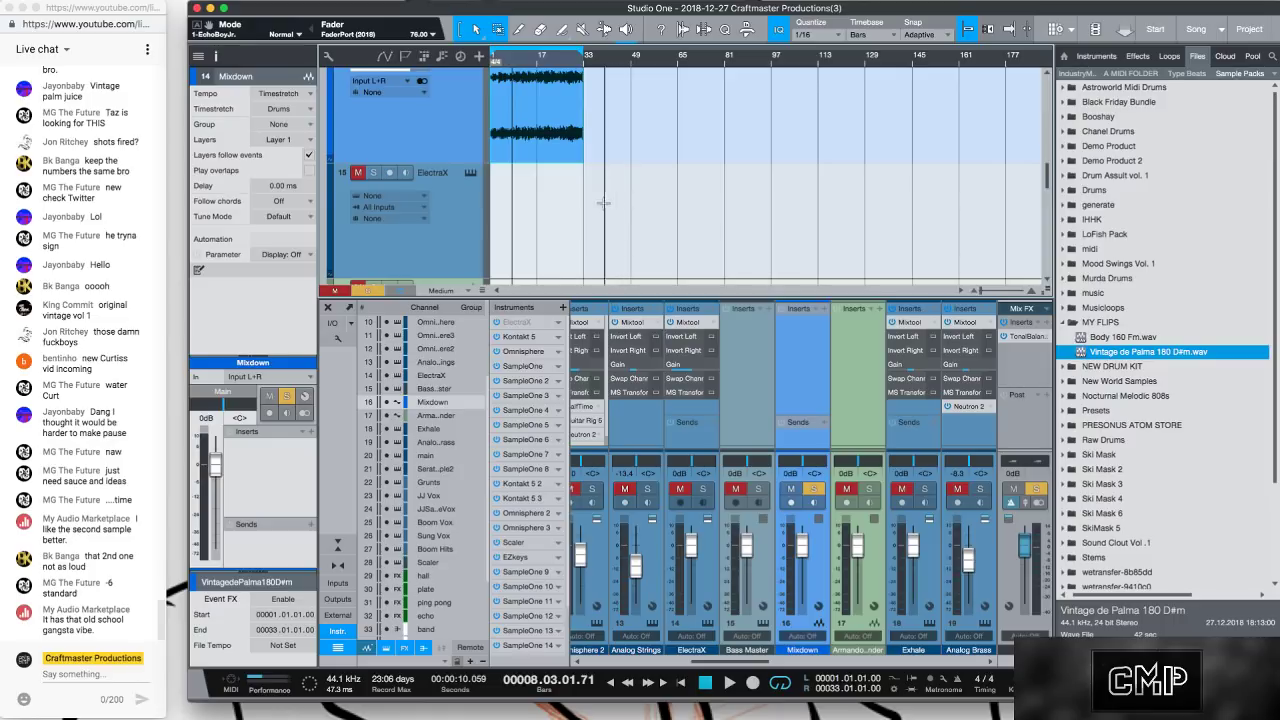
click(1102, 337)
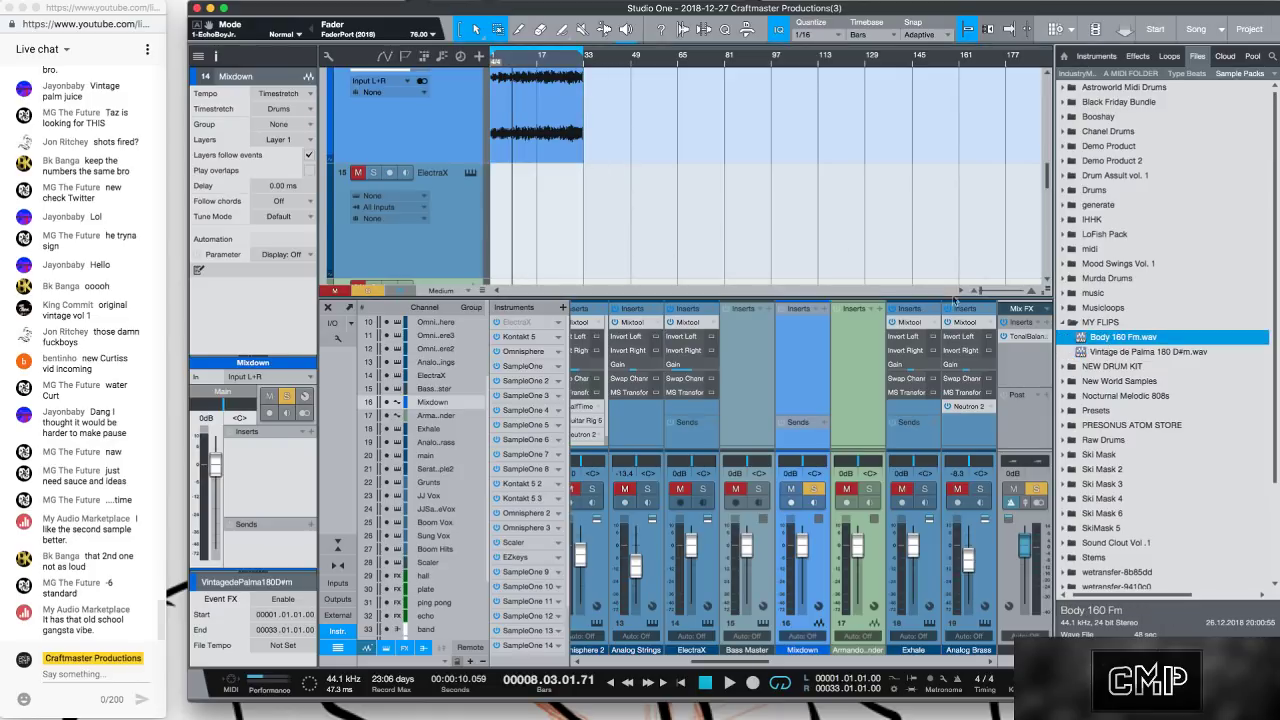
mouse_move(594, 172)
mouse_down()
mouse_move(597, 160)
mouse_move(612, 167)
mouse_up()
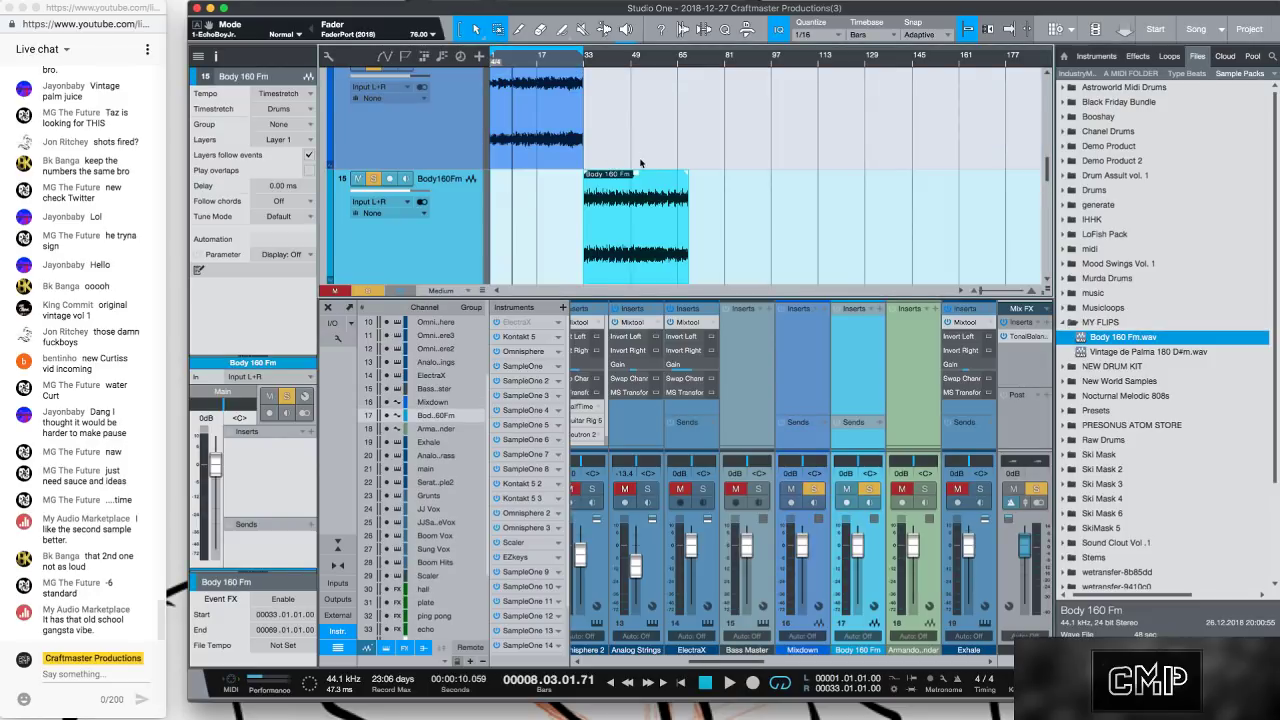
Delete the Body 160 Fm event and the Vintage de Palma 180 D#m event from the arrangement.
click(522, 80)
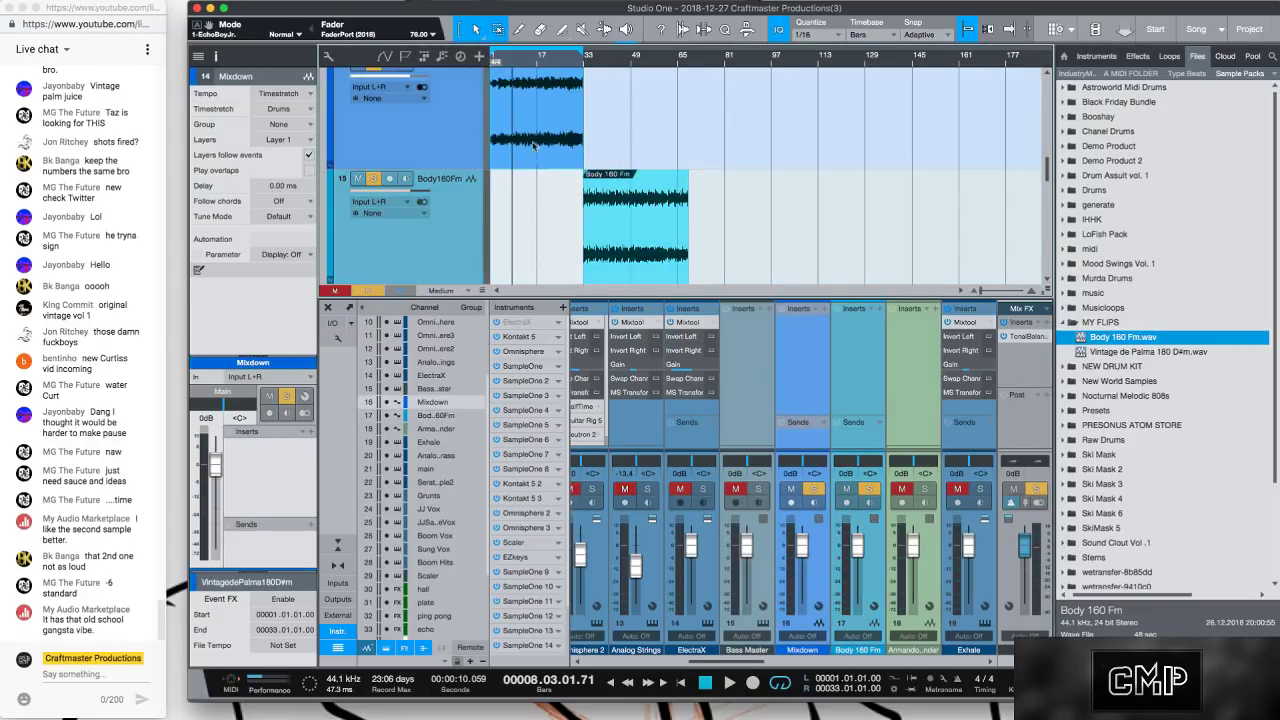
click(648, 243)
key(Delete)
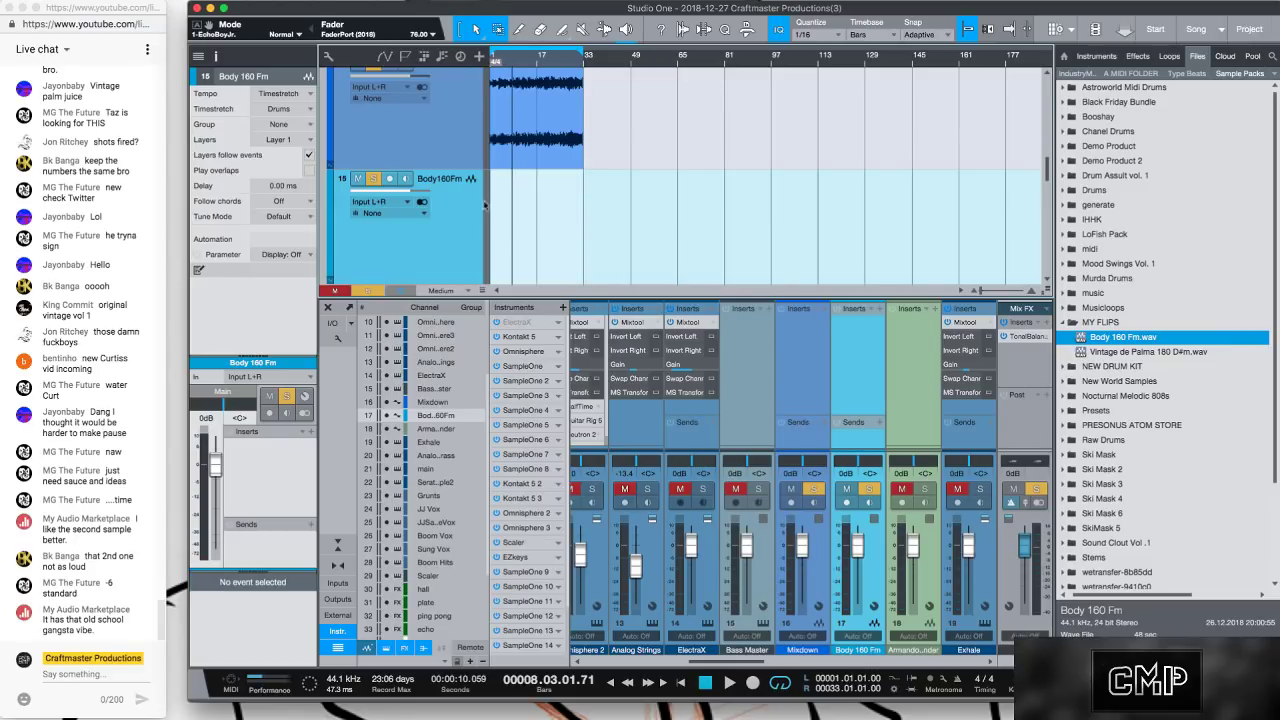
click(514, 150)
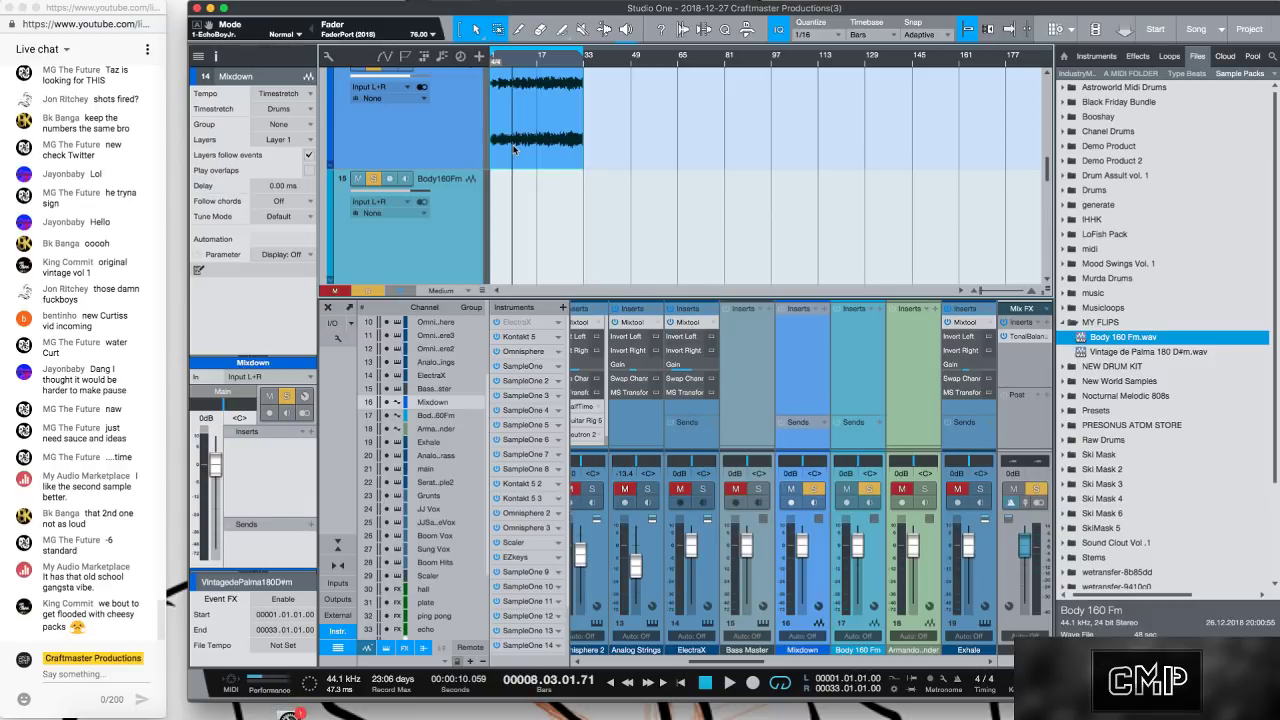
key(Delete)
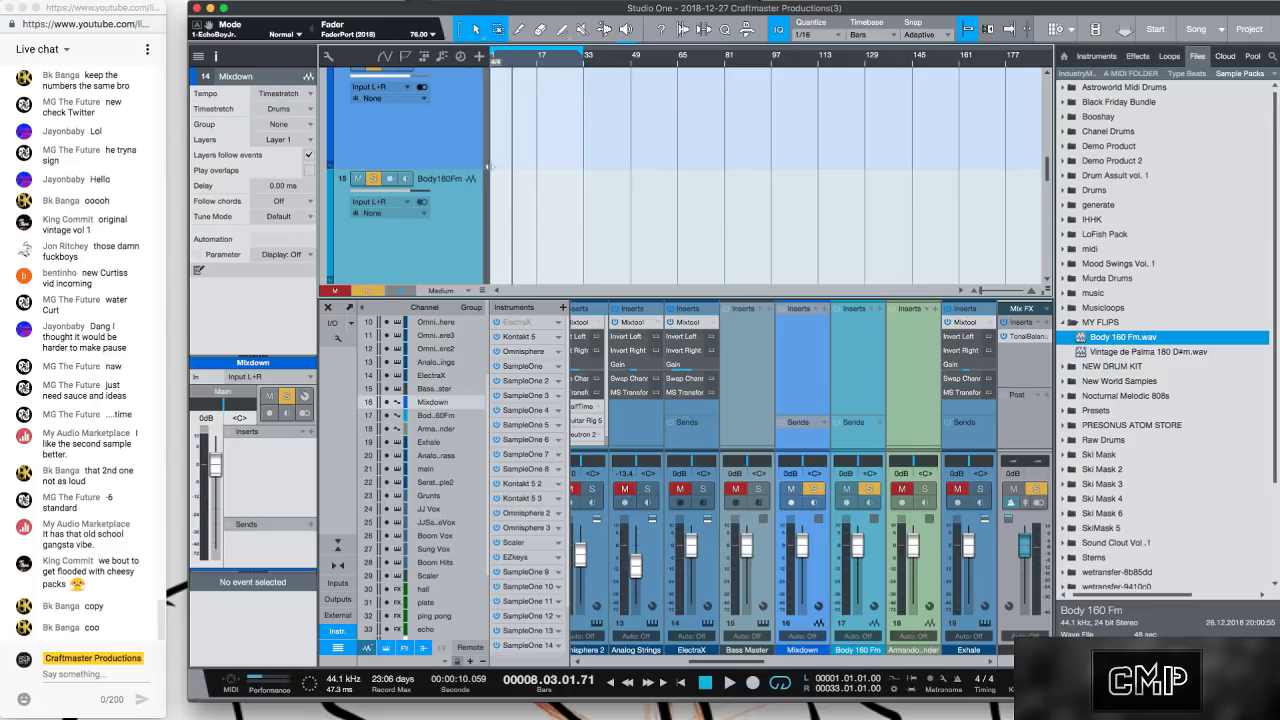
scroll(525, 180, up, 2)
scroll(532, 198, down, 2)
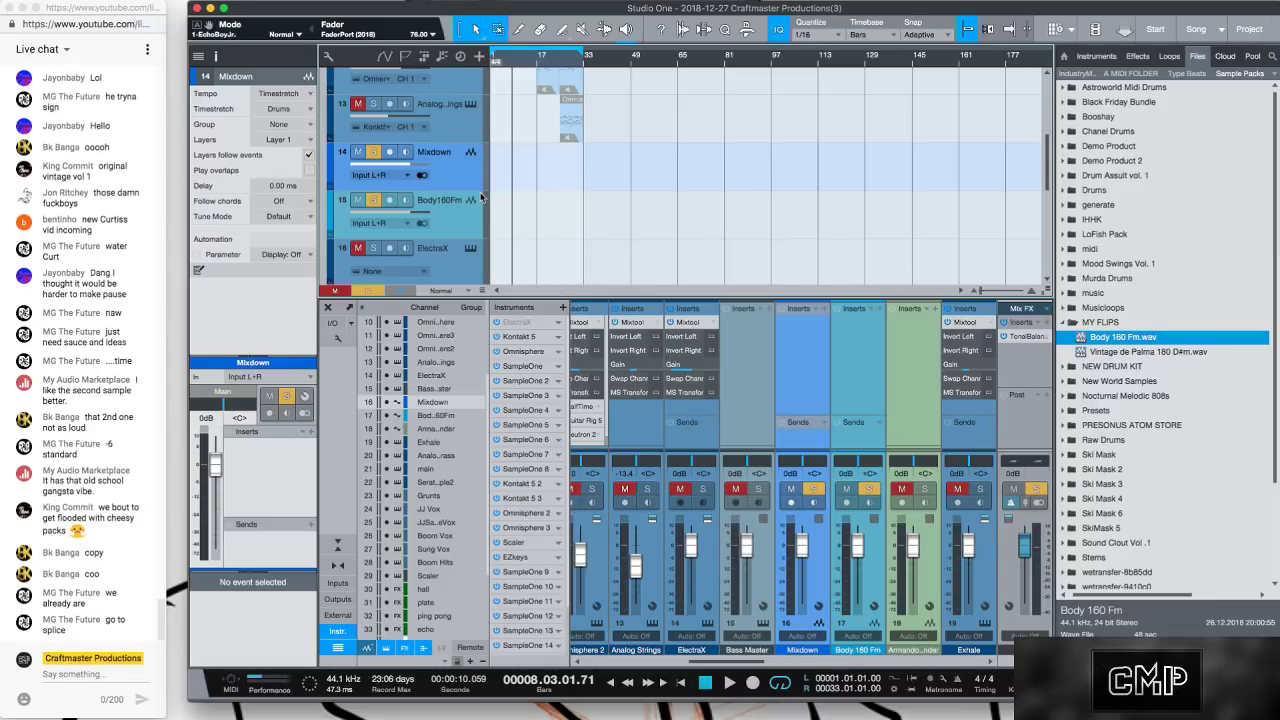
Switch to Chrome, load splice.com in place of the image search results, and open its Sounds section.
mouse_move(250, 708)
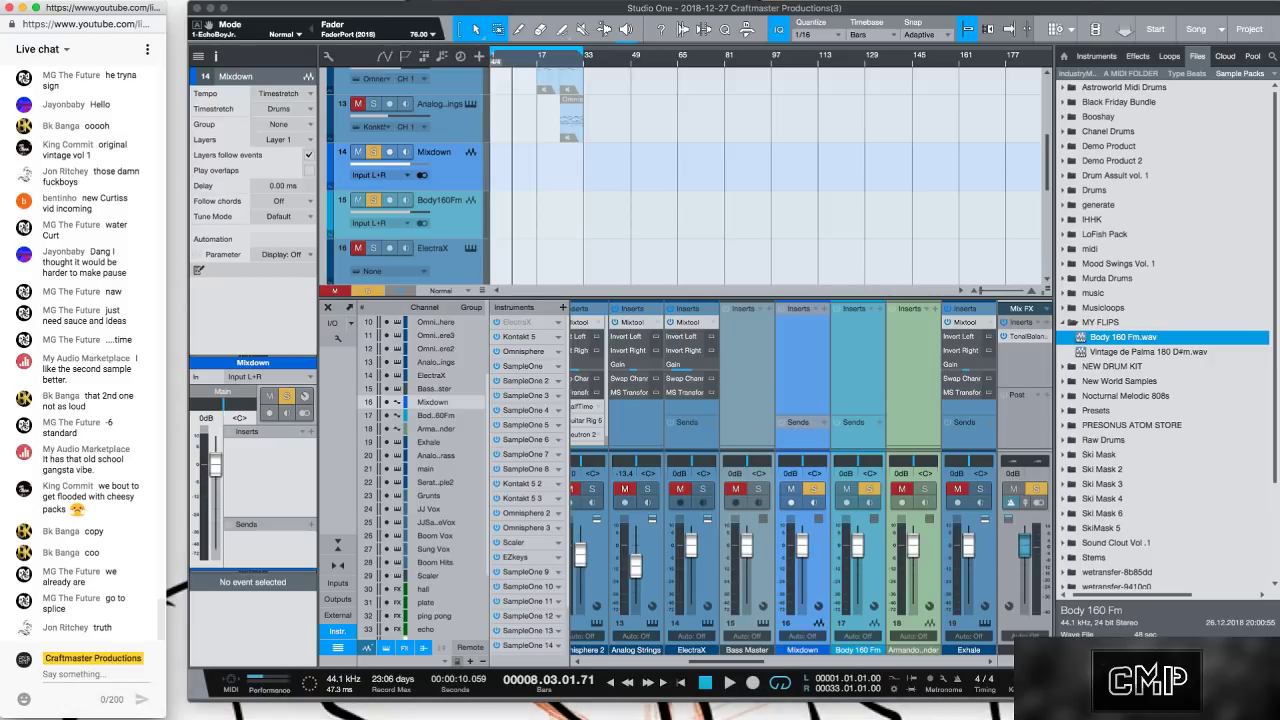
key(super+Tab)
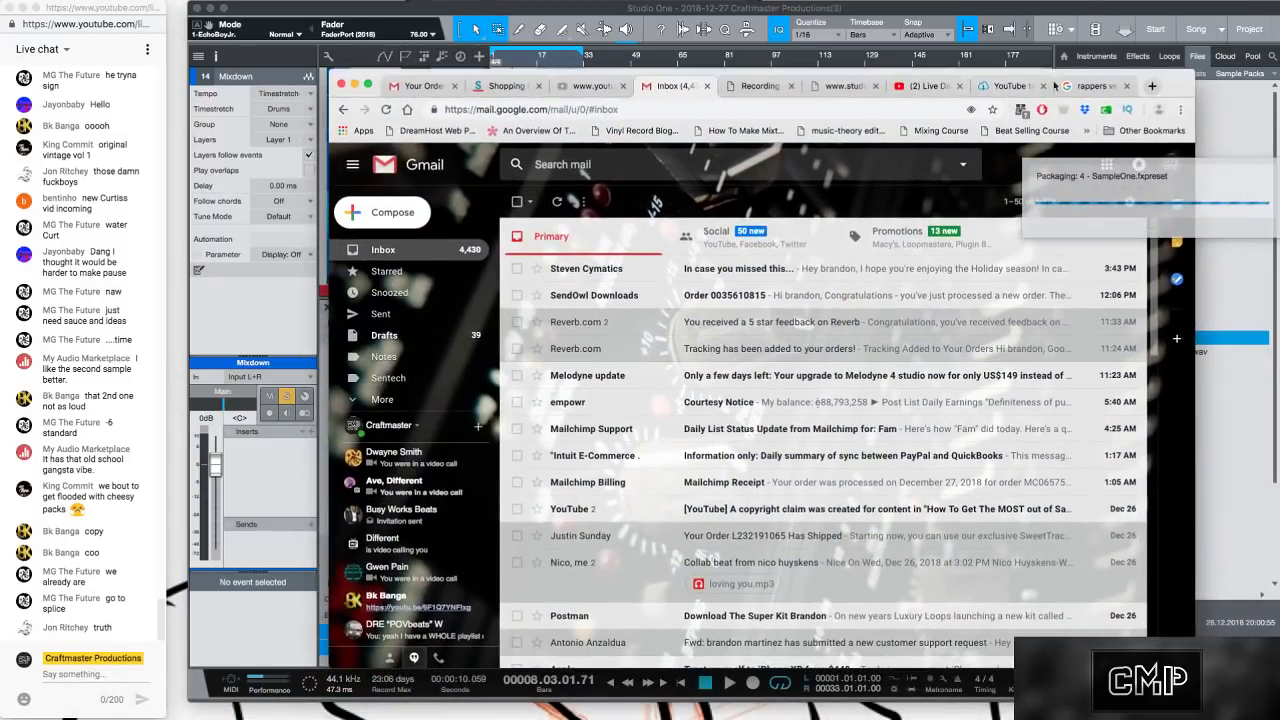
click(1088, 86)
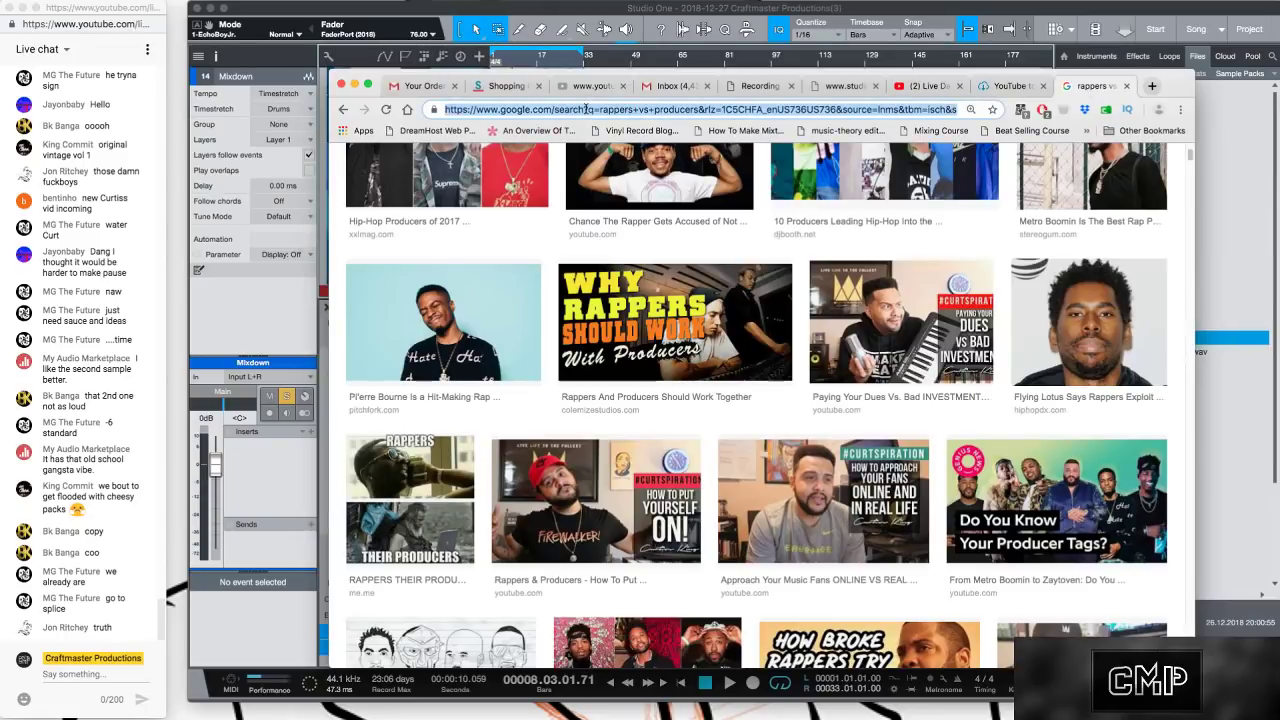
text(splice)
key(Return)
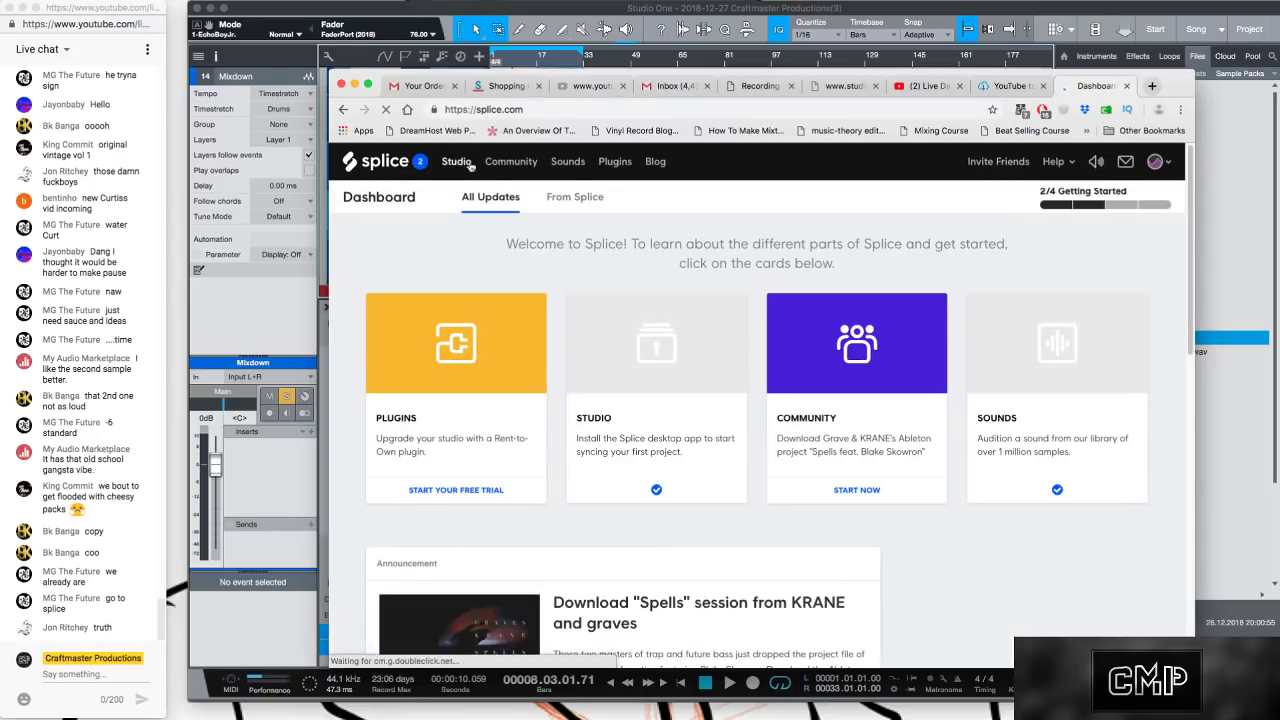
click(567, 161)
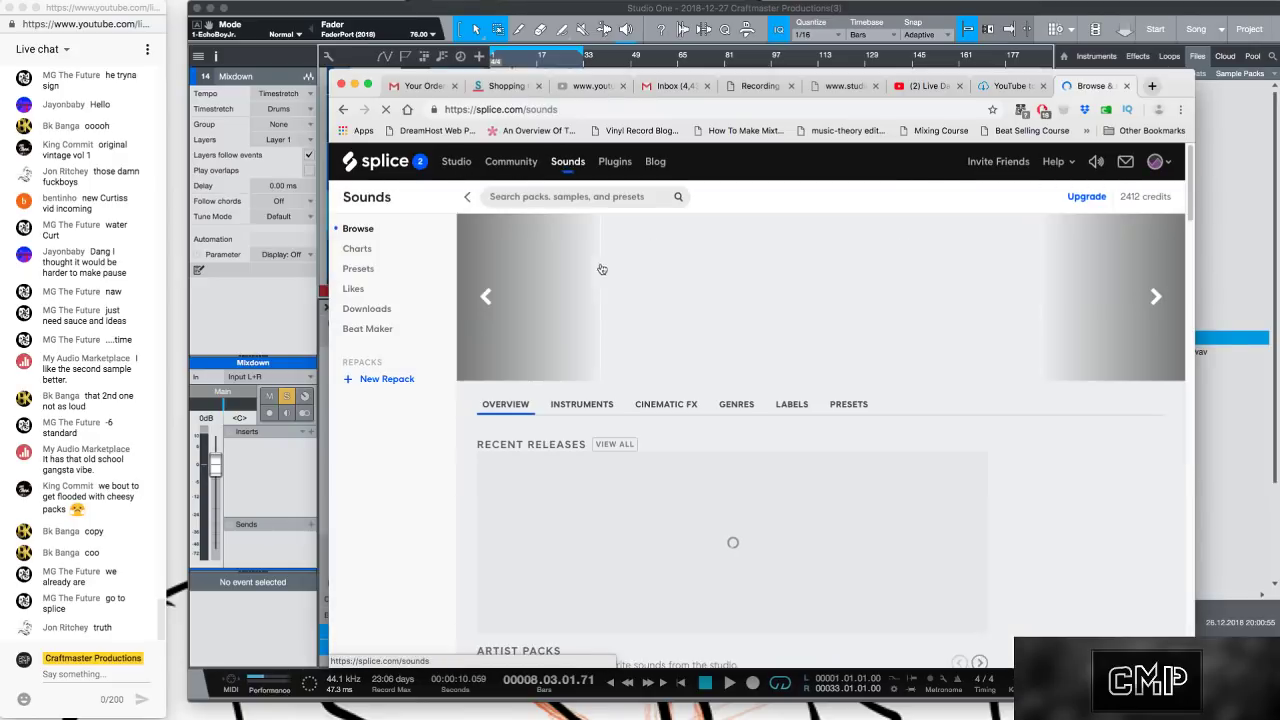
Preview the Jazz Flutes pack among the recent releases and pause its playback.
scroll(500, 330, down, 3)
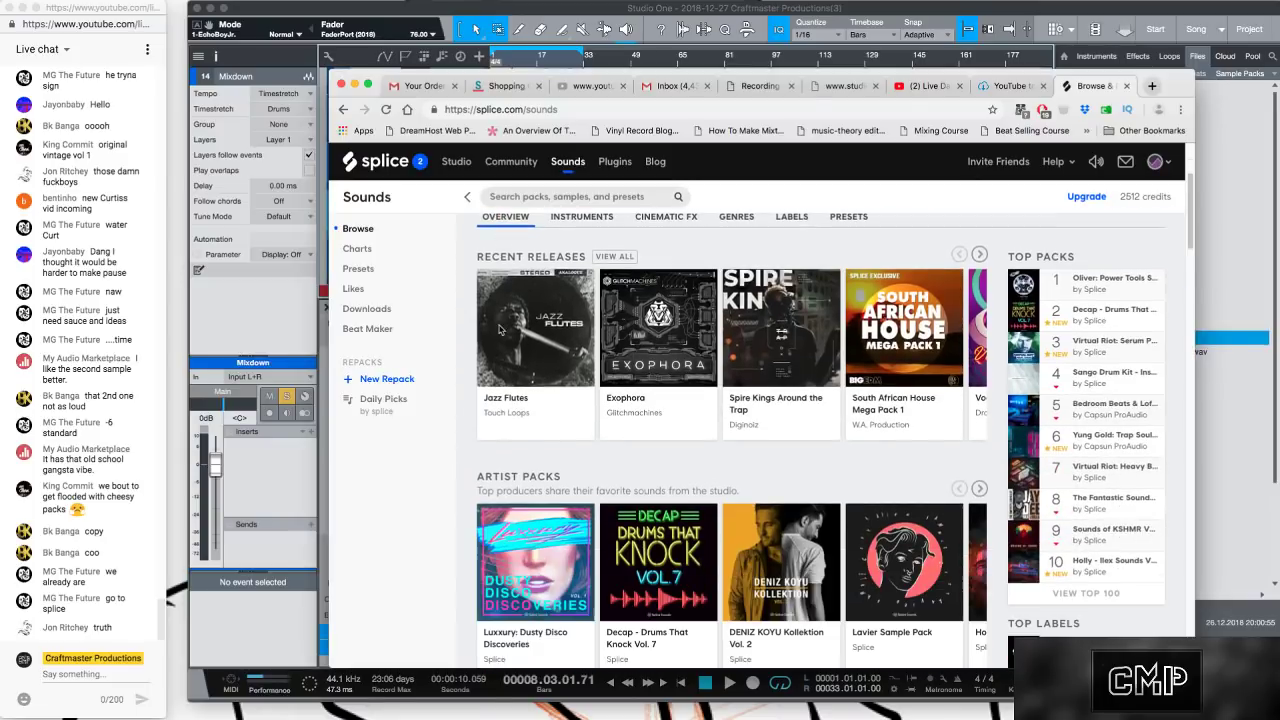
click(535, 328)
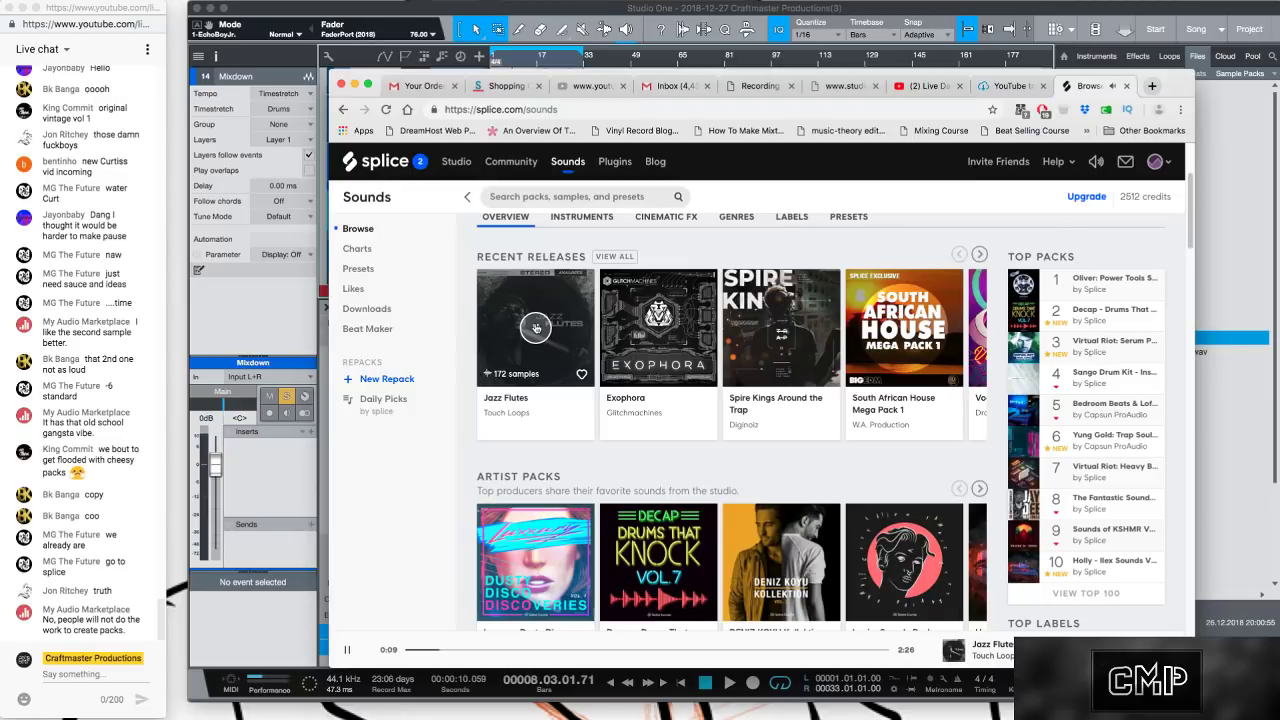
scroll(535, 328, down, 2)
scroll(551, 331, up, 1)
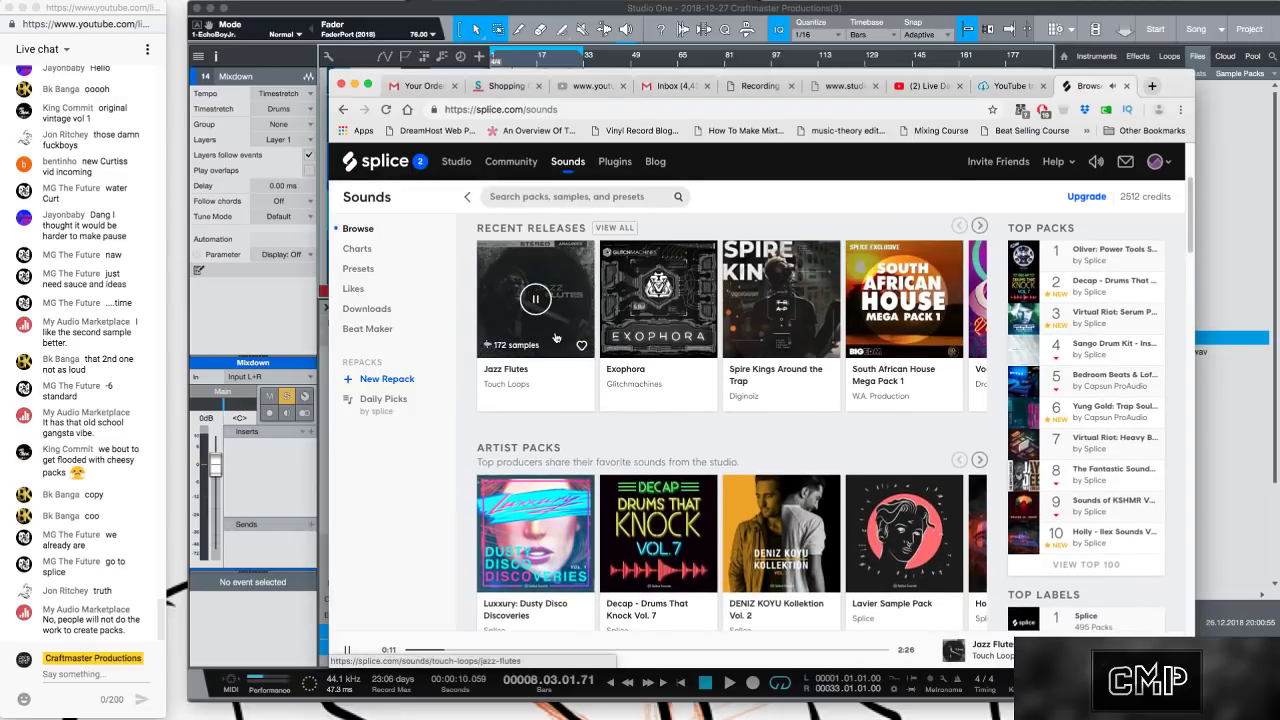
scroll(556, 338, up, 1)
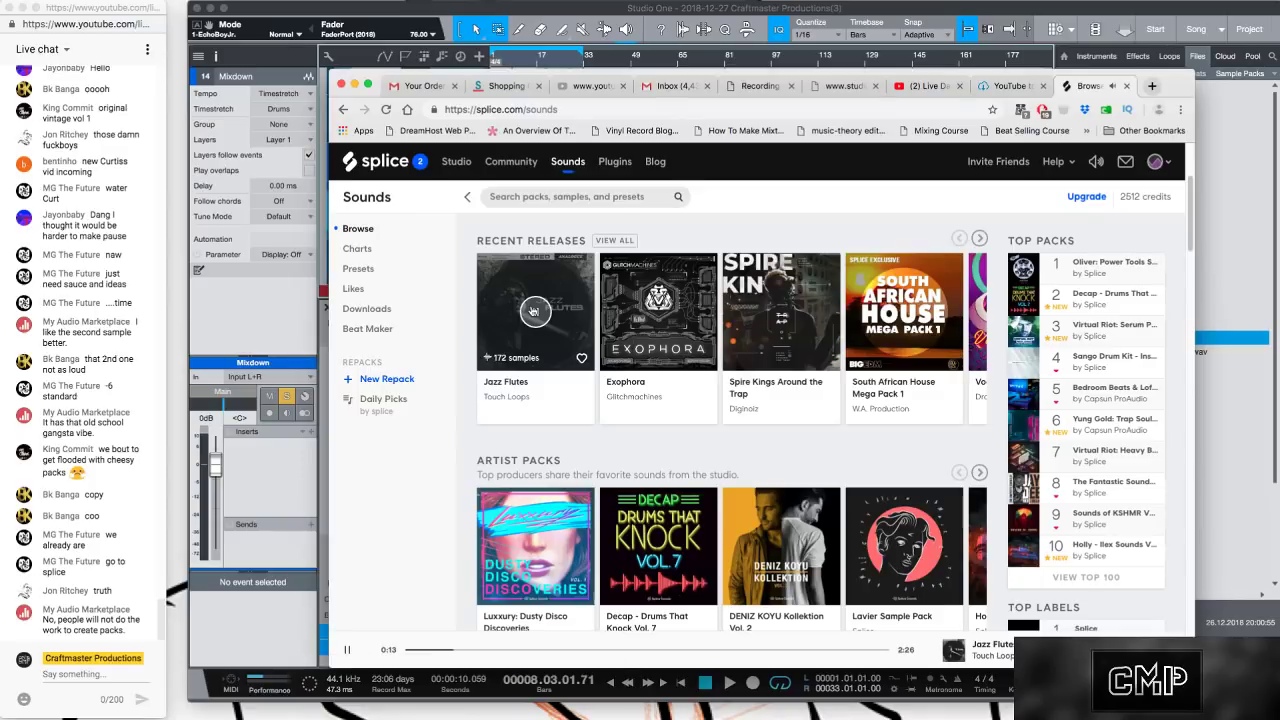
click(534, 311)
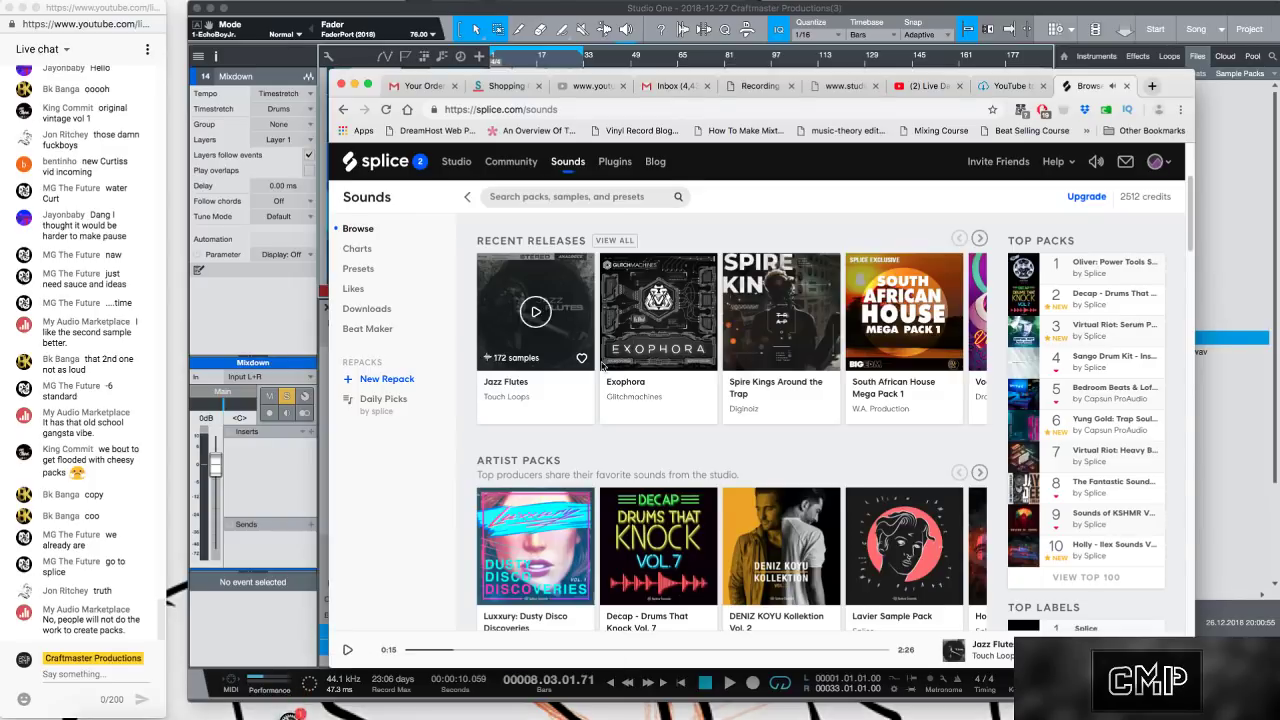
Browse the featured sample pack collections on the Sounds page down to the Genres section.
scroll(623, 384, down, 4)
scroll(623, 384, down, 4)
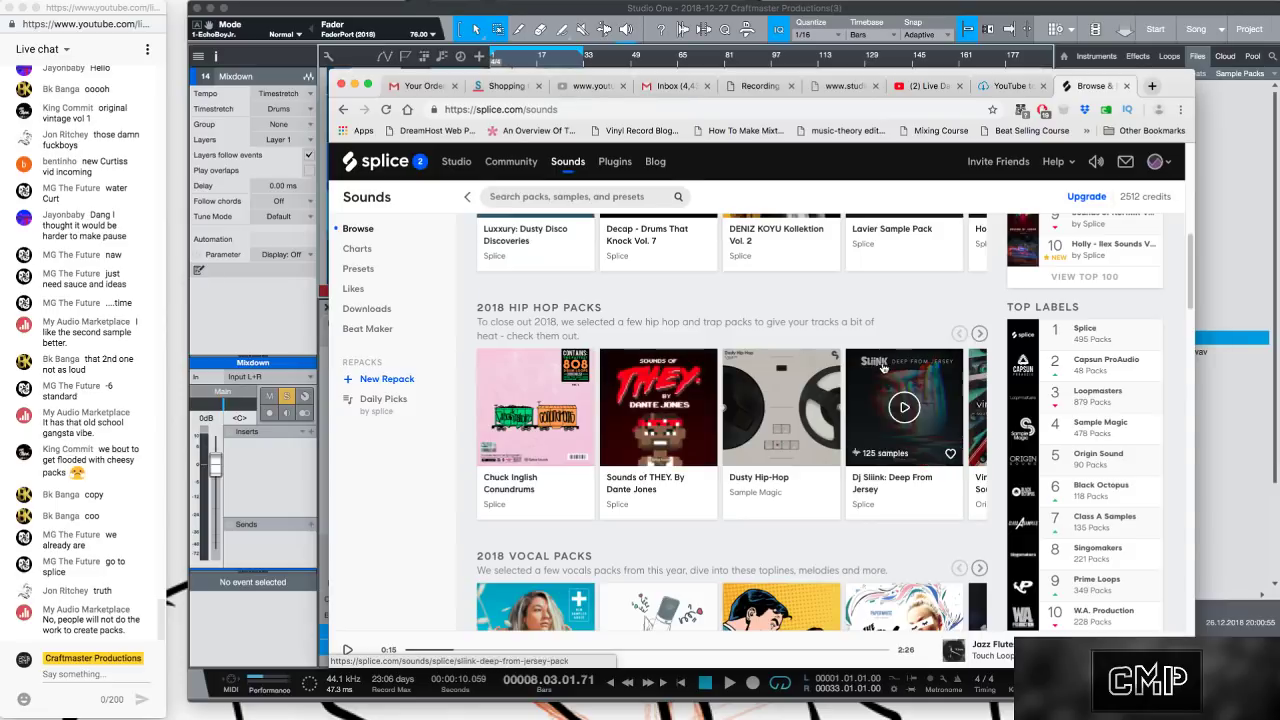
scroll(550, 408, down, 10)
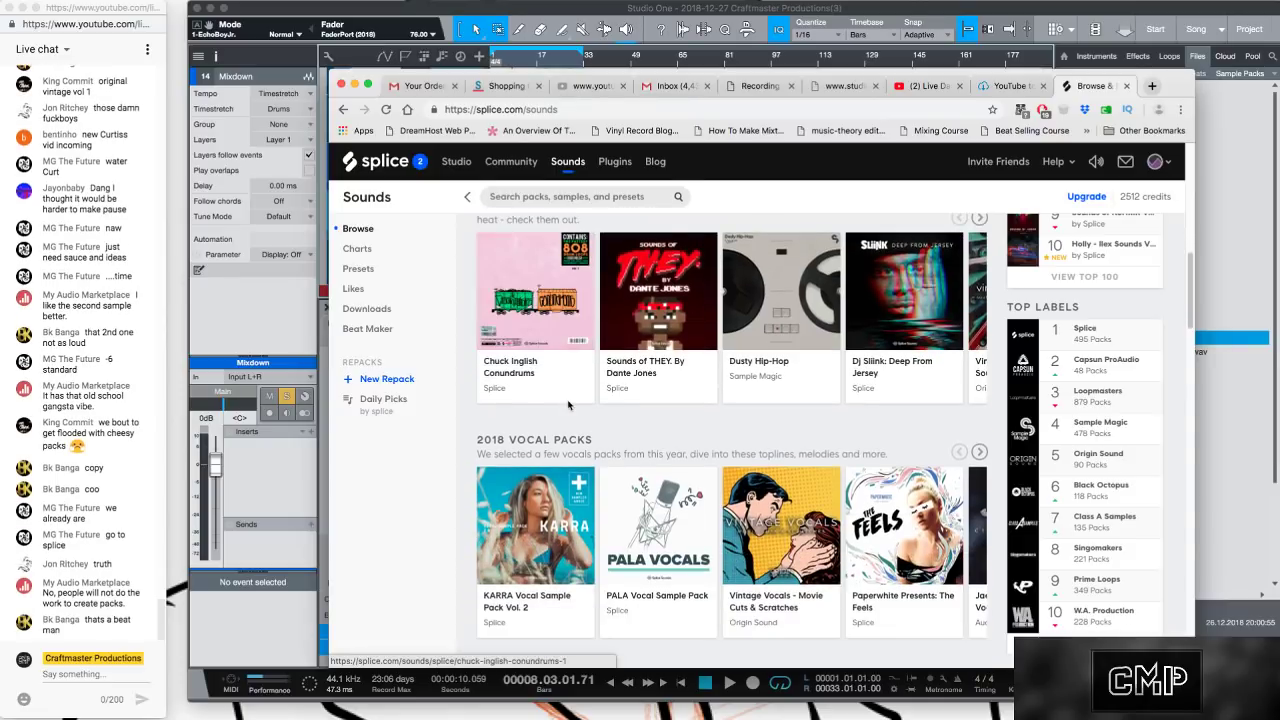
scroll(568, 405, down, 8)
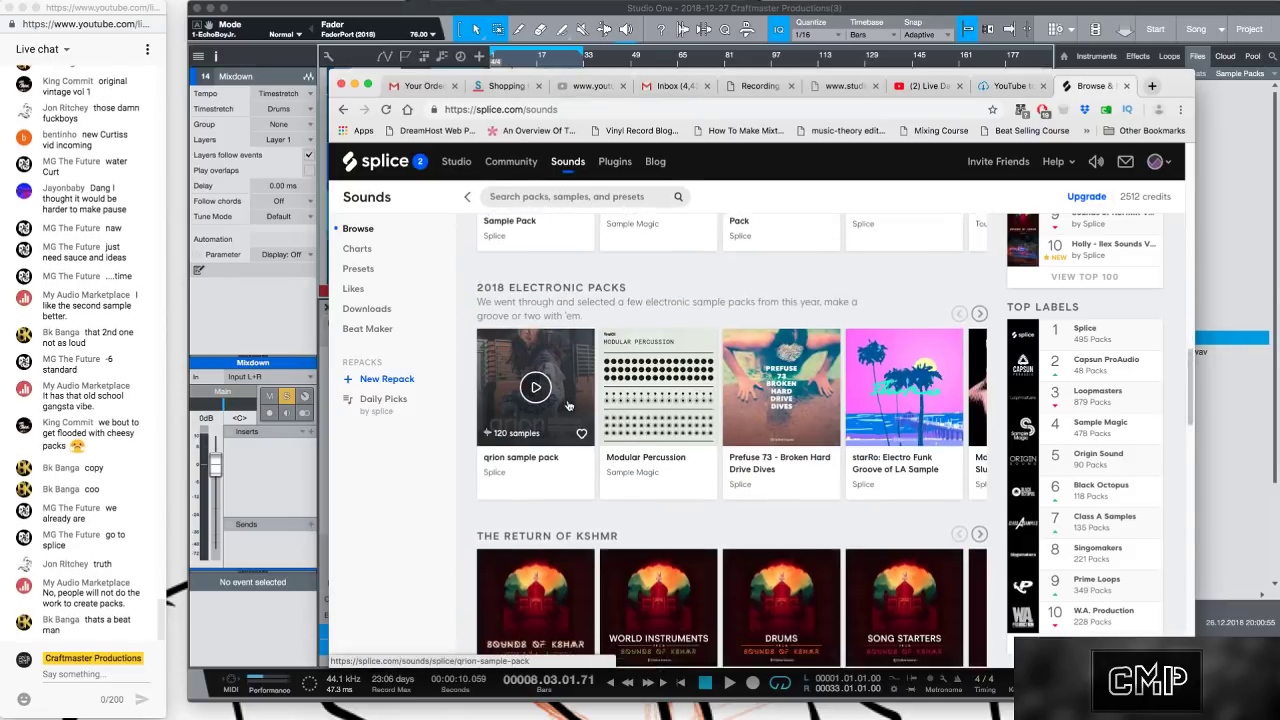
scroll(567, 405, down, 2)
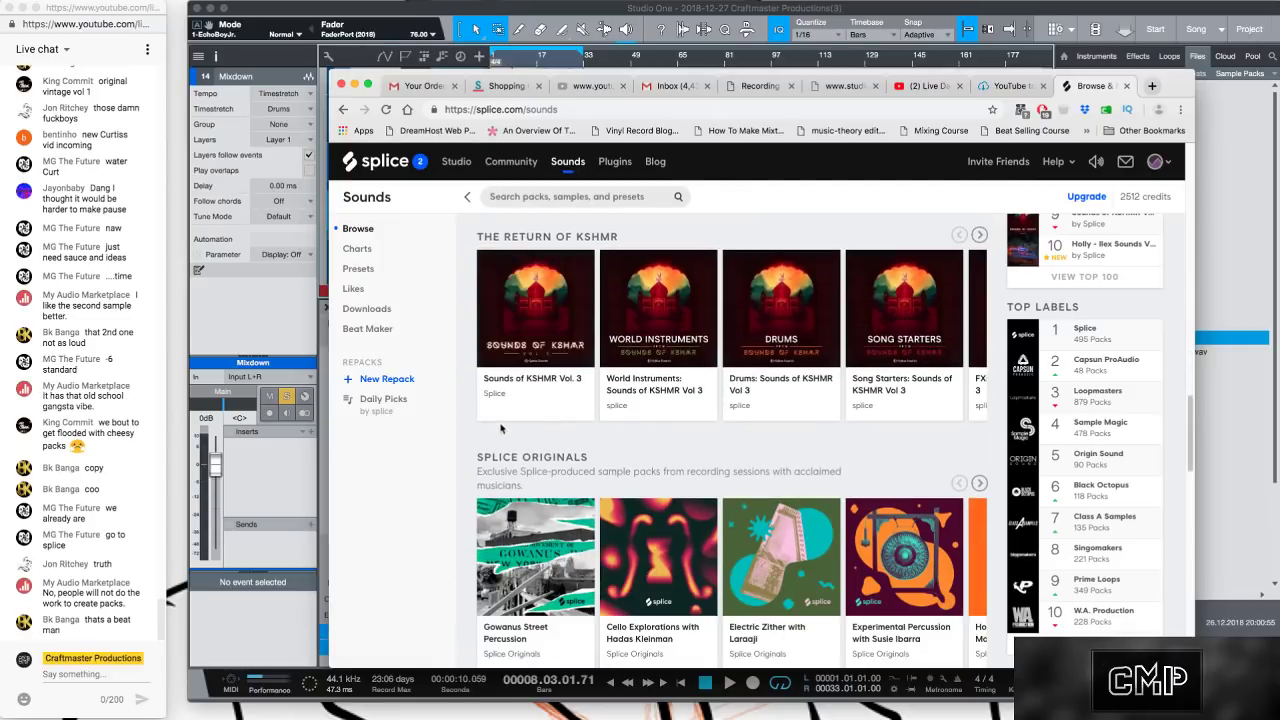
scroll(452, 451, down, 6)
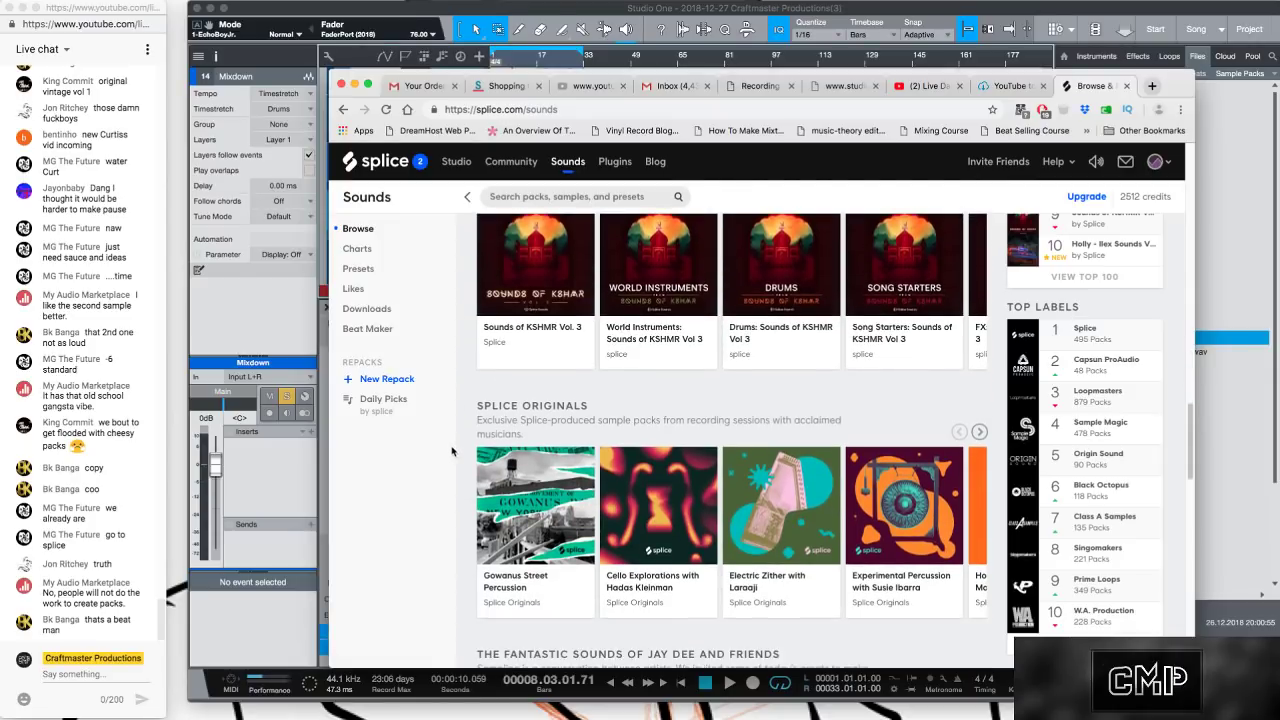
scroll(452, 451, down, 8)
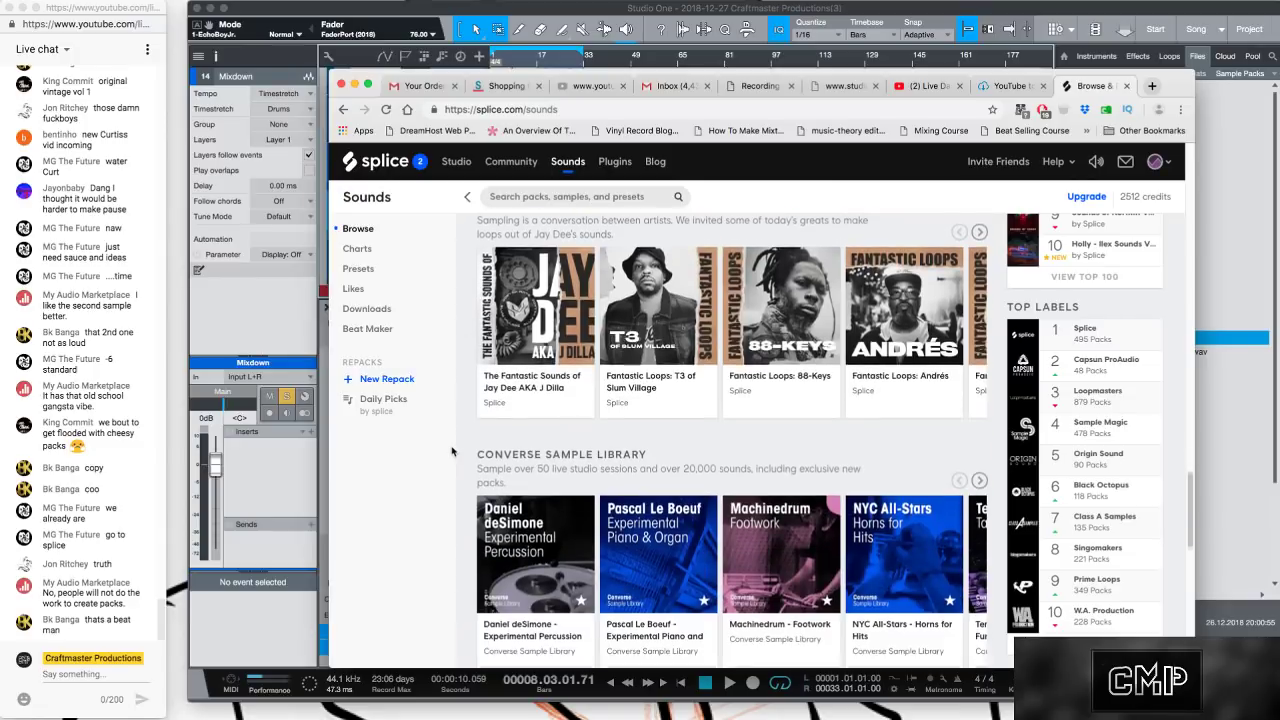
scroll(452, 451, down, 9)
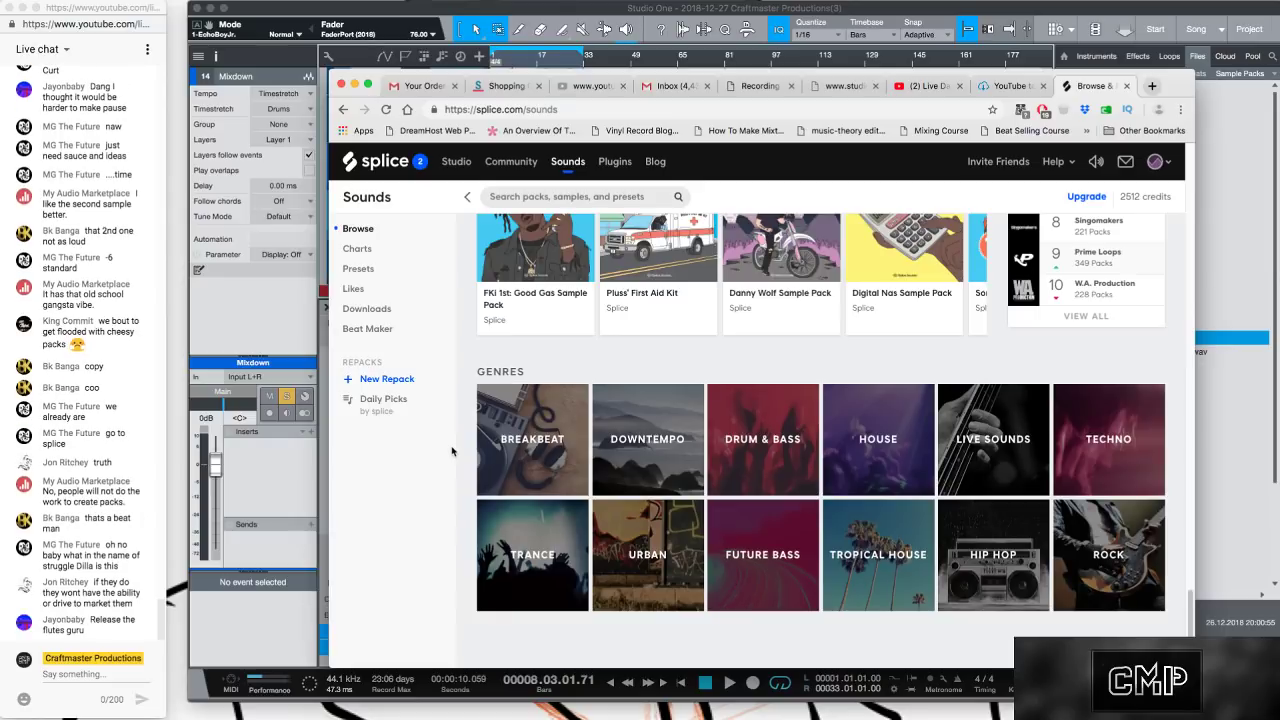
Preview the Exophora pack among the recent releases, skip ahead to about 0:29, and pause its playback.
scroll(452, 451, up, 6)
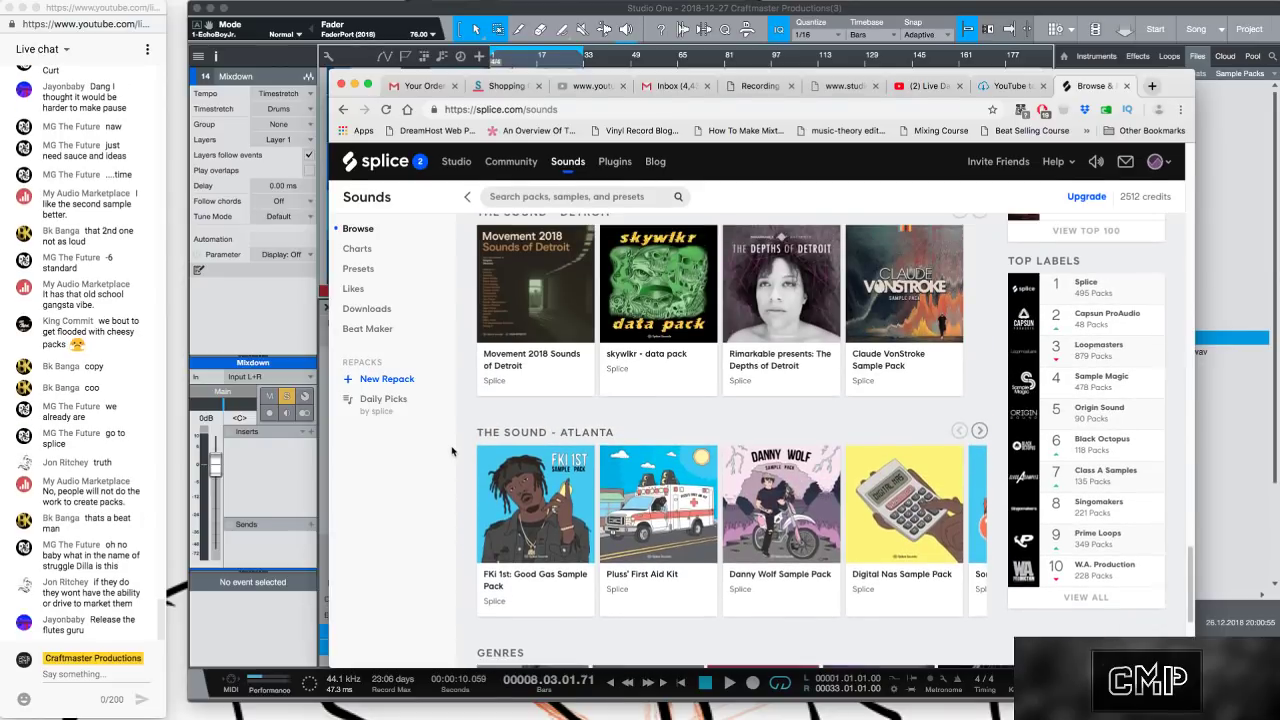
scroll(747, 415, up, 10)
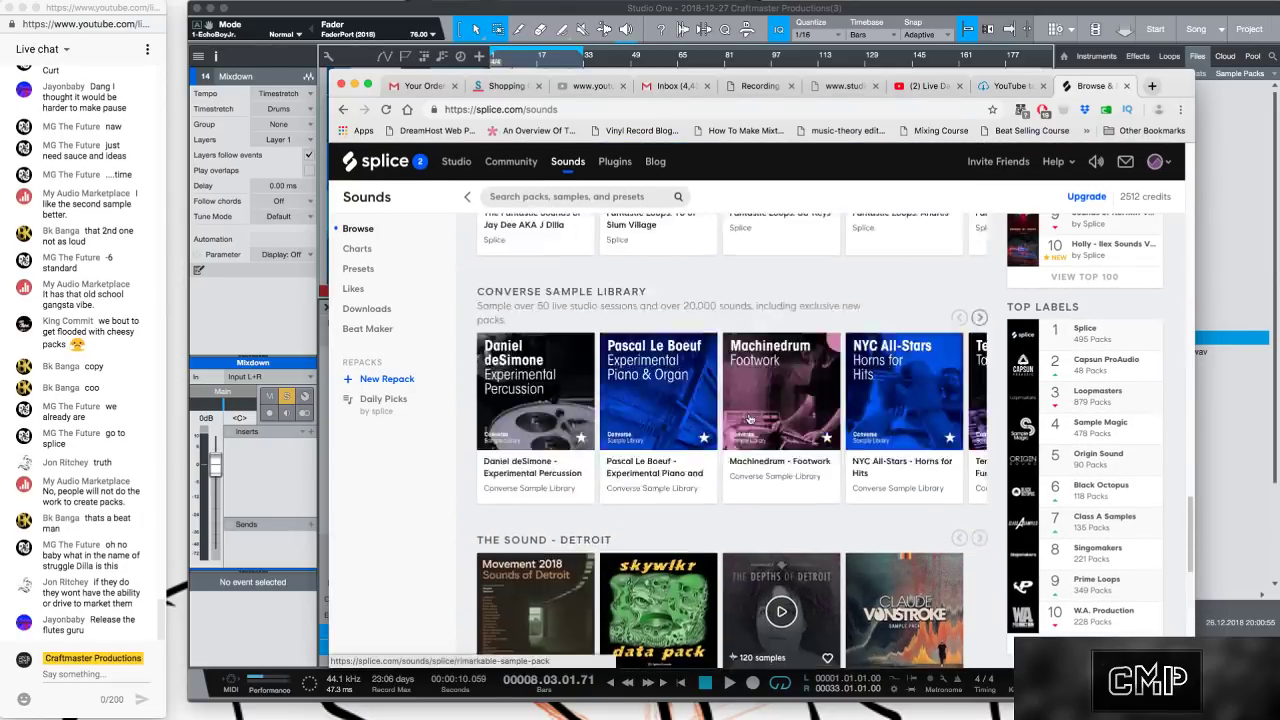
scroll(660, 387, up, 10)
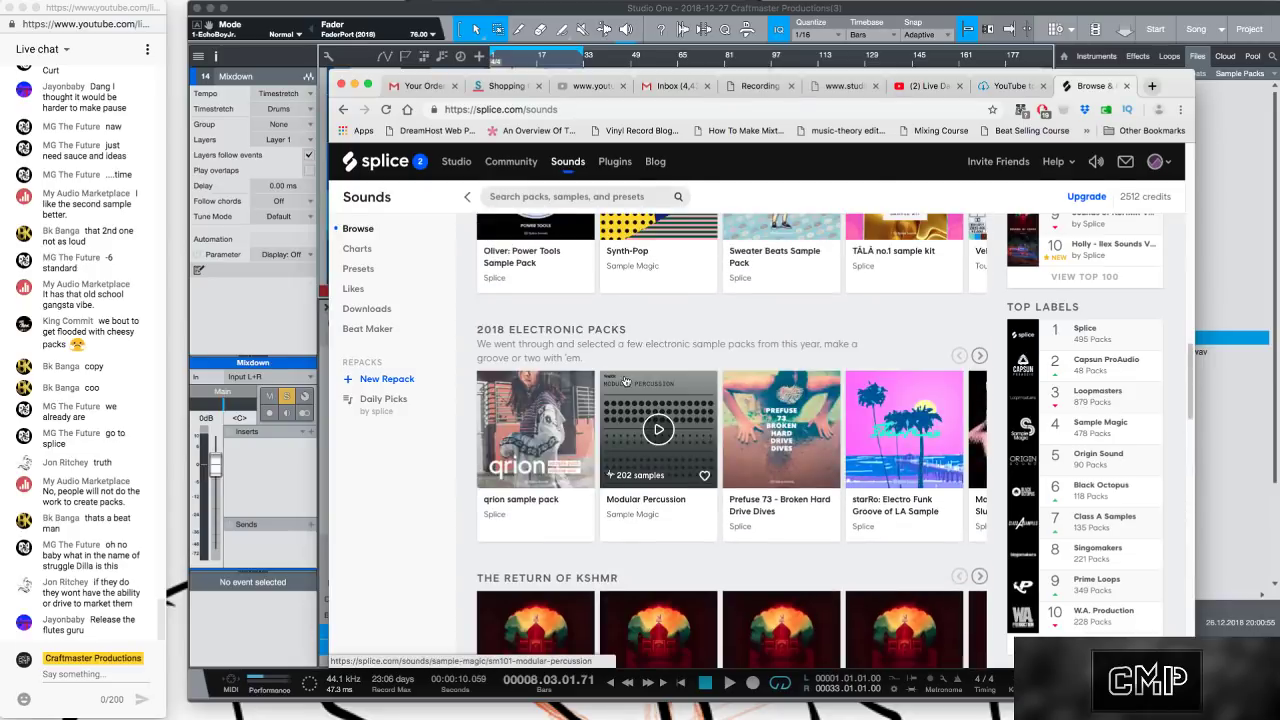
scroll(541, 376, up, 5)
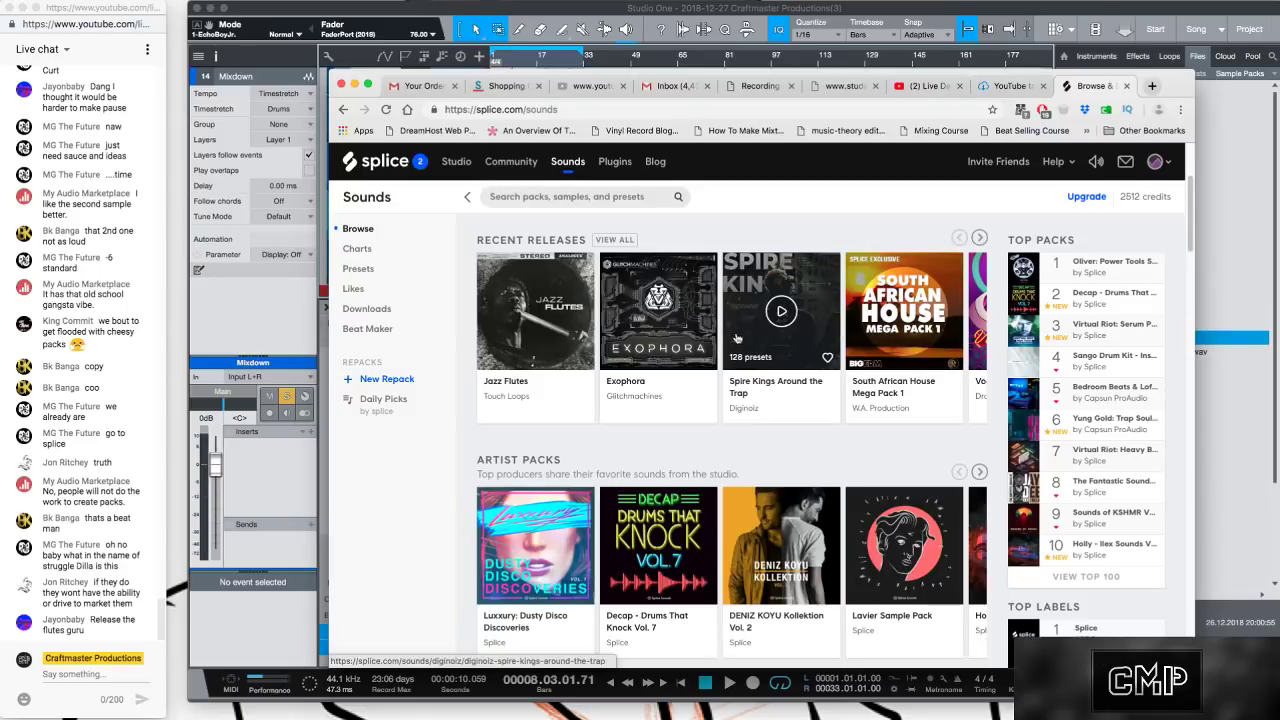
click(658, 314)
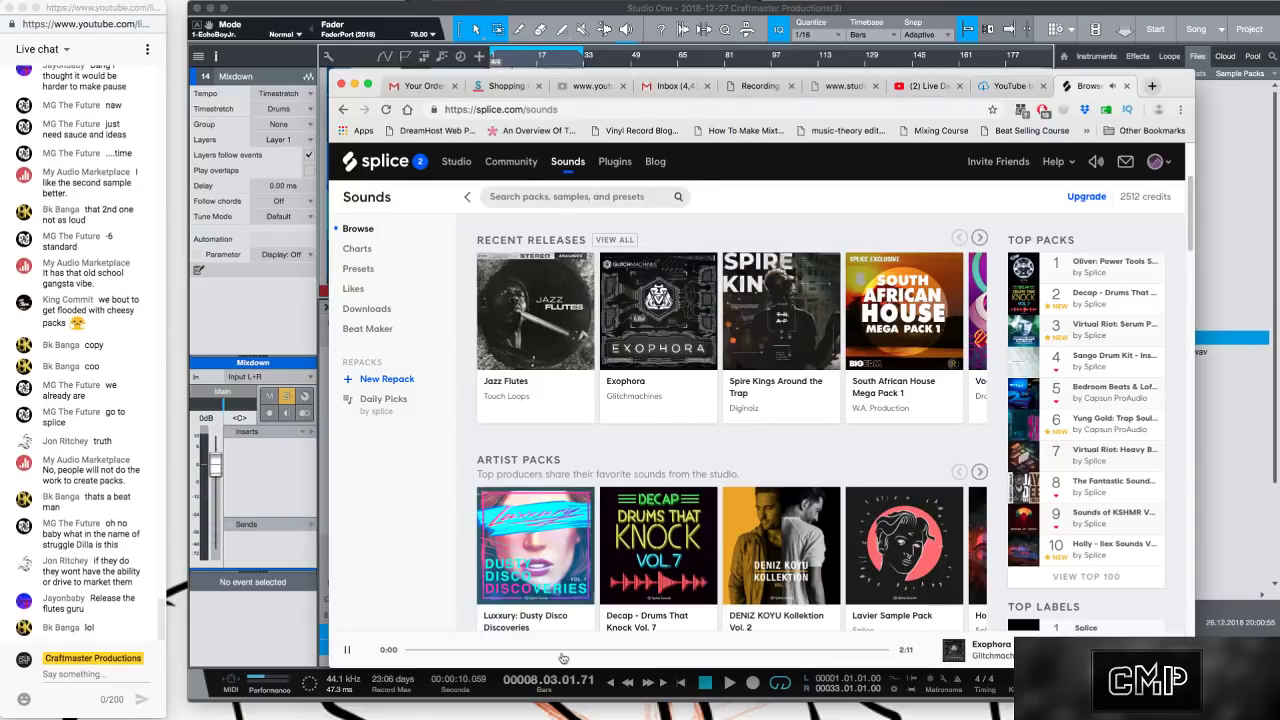
click(520, 651)
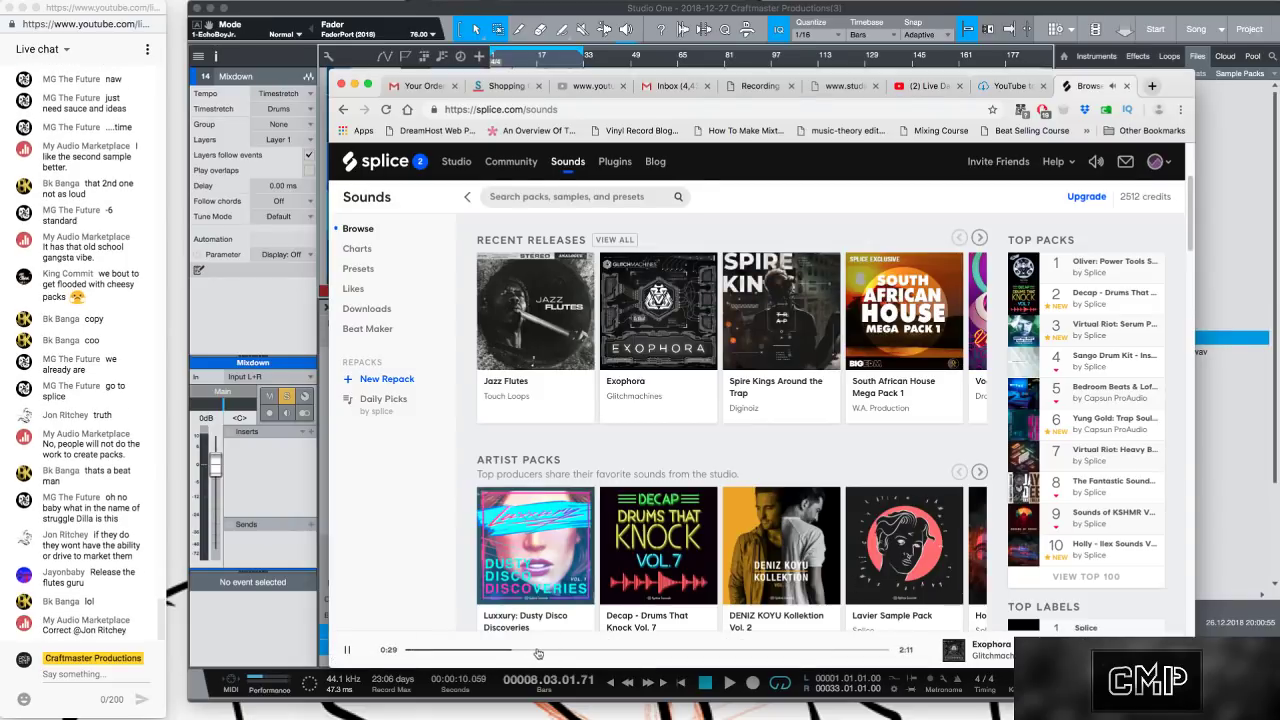
click(348, 652)
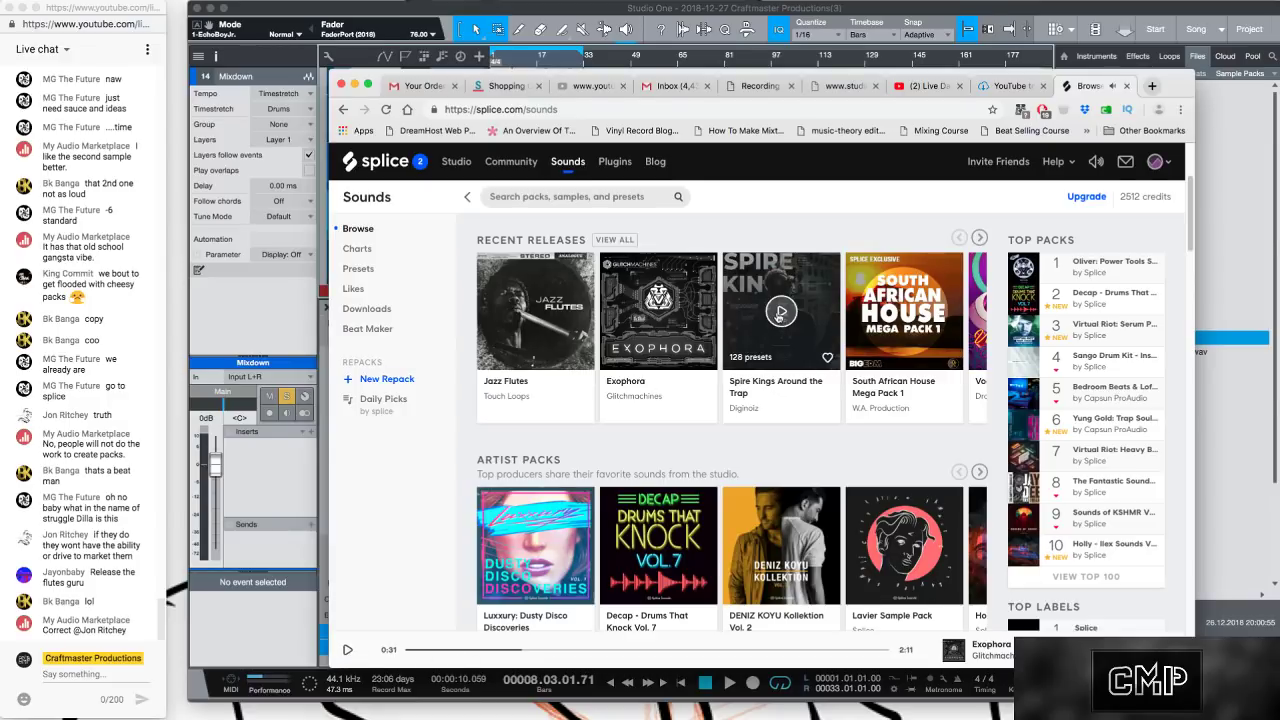
Preview the Spire Kings Around the Trap pack, skip ahead twice to about 0:38, and pause it.
click(780, 313)
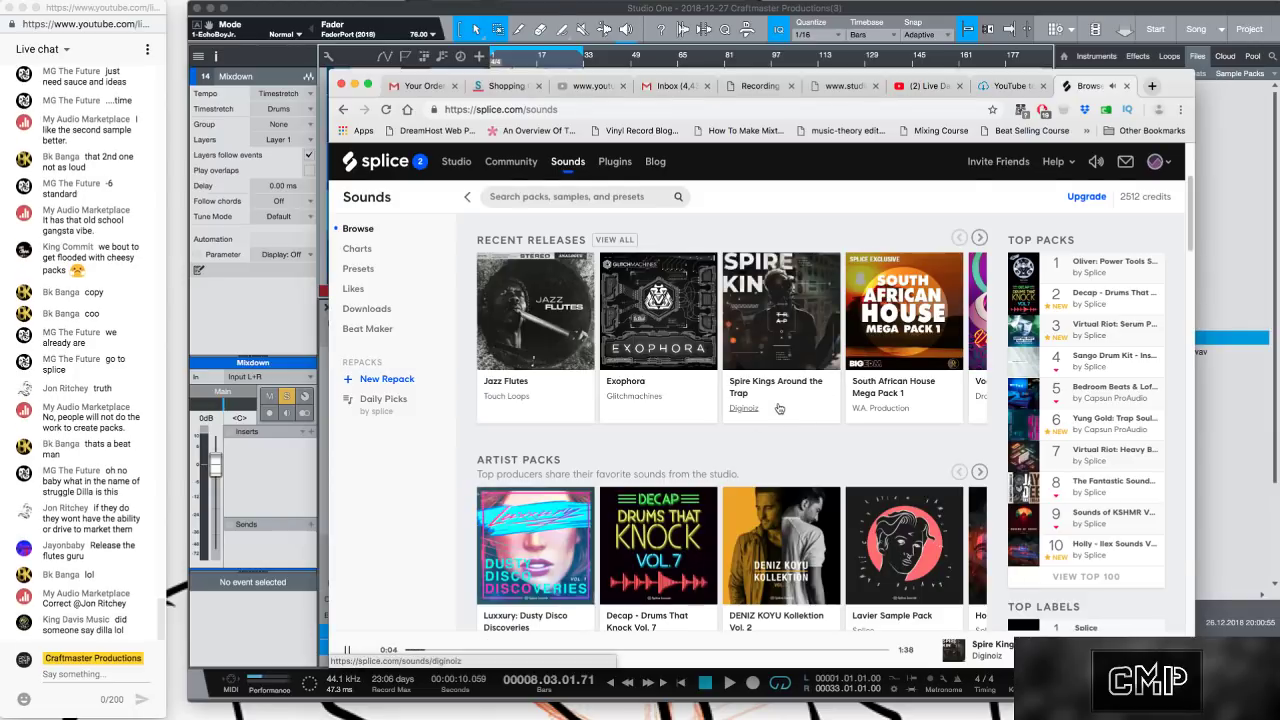
click(480, 650)
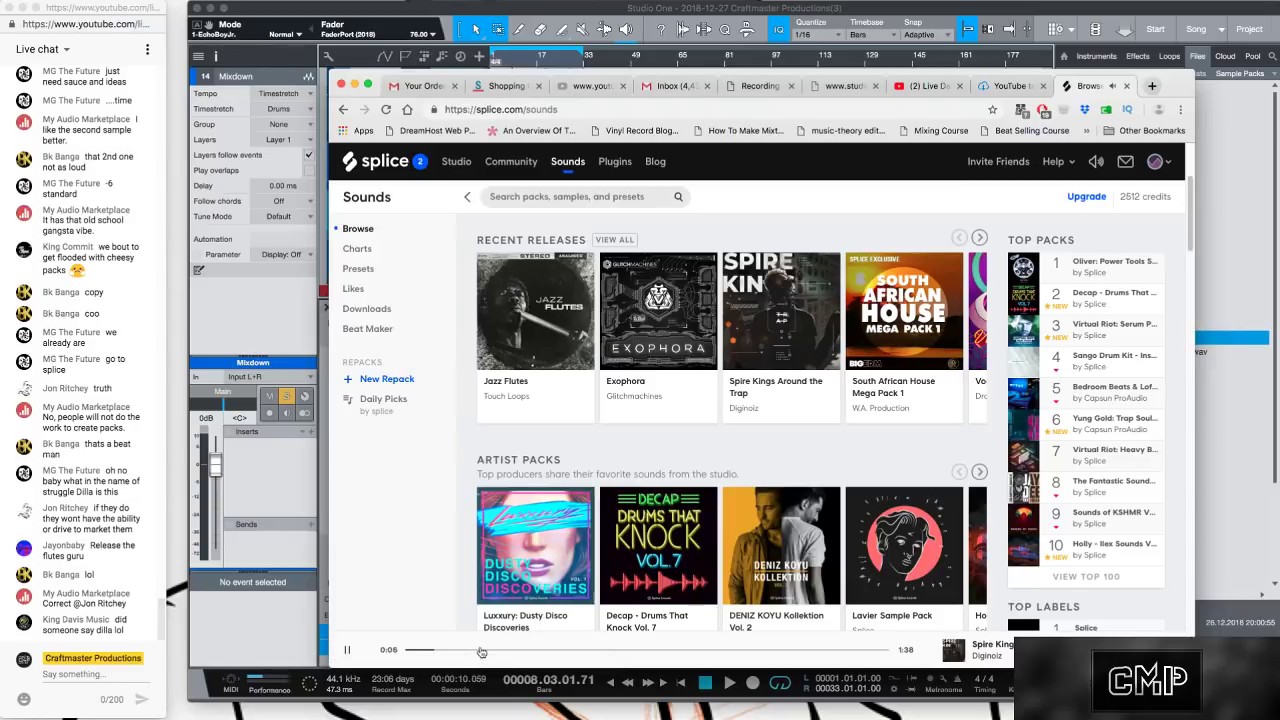
click(590, 650)
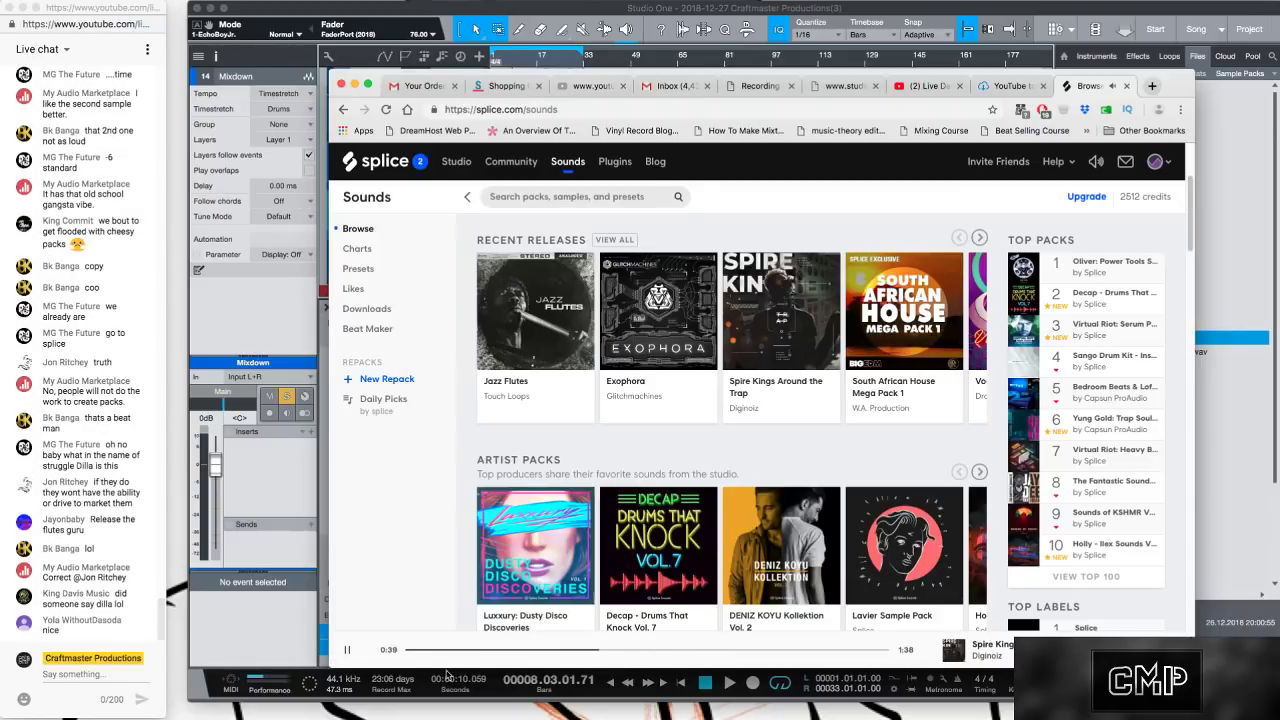
click(347, 650)
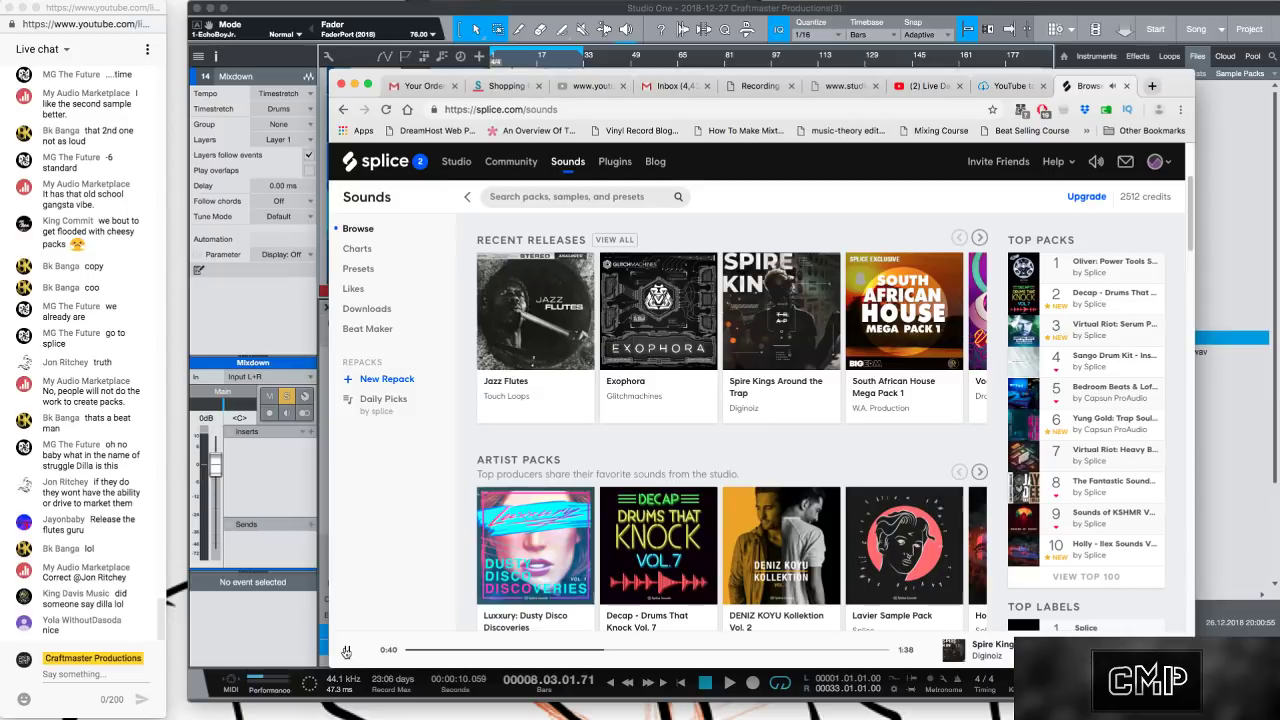
Preview the South African House Mega Pack 1, skip ahead to about 0:39, and pause its playback.
click(901, 308)
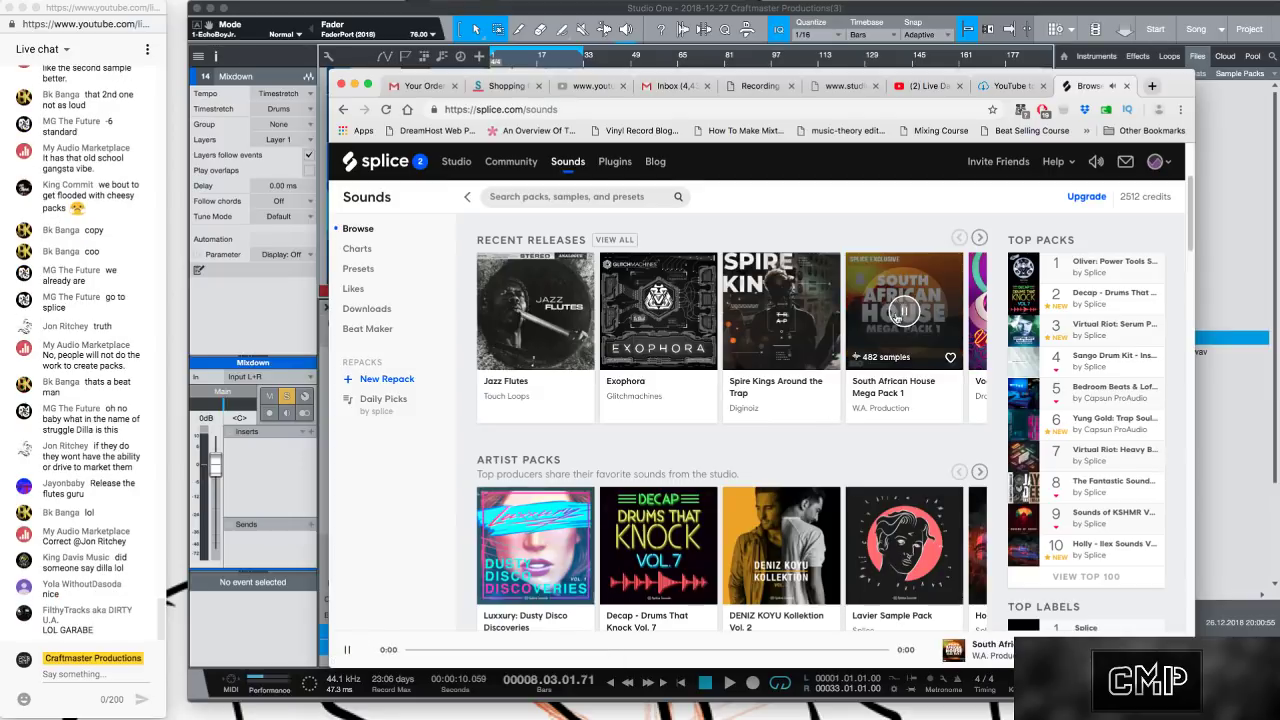
click(455, 652)
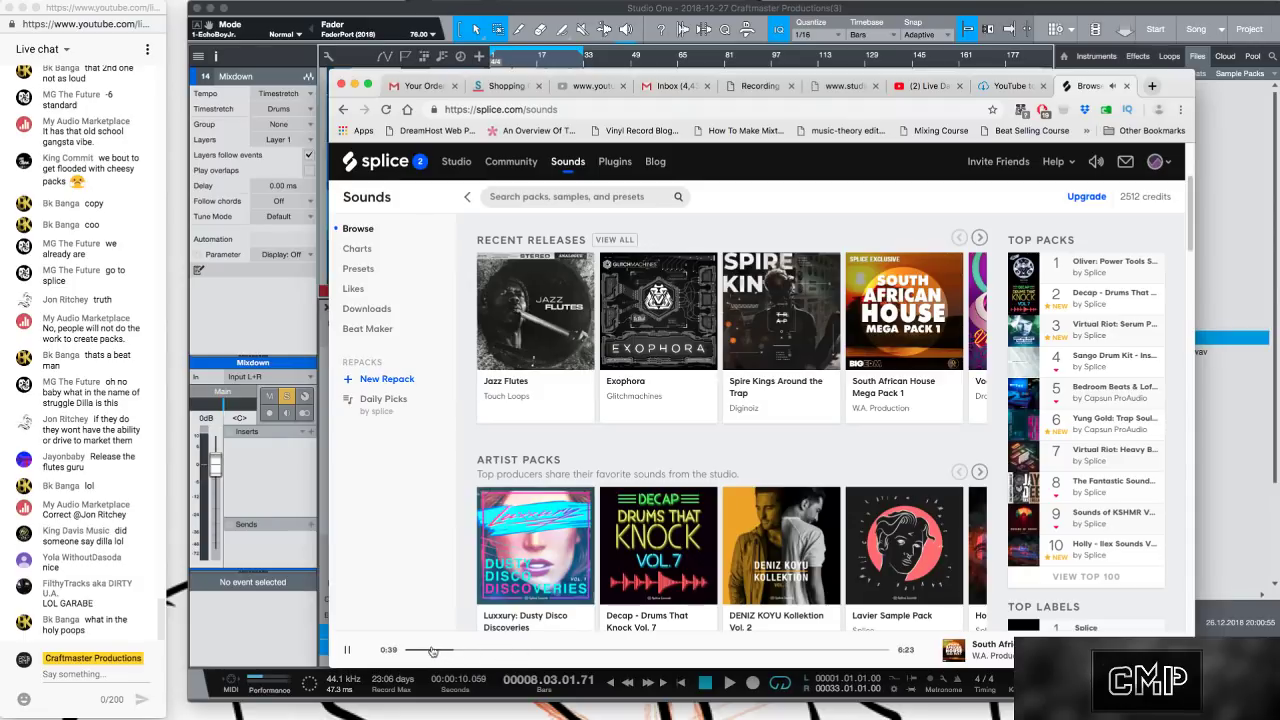
click(346, 652)
Preview the Lavier Sample Pack among the artist packs, skip ahead in stages to about 0:46, and pause it.
scroll(912, 452, down, 2)
click(906, 455)
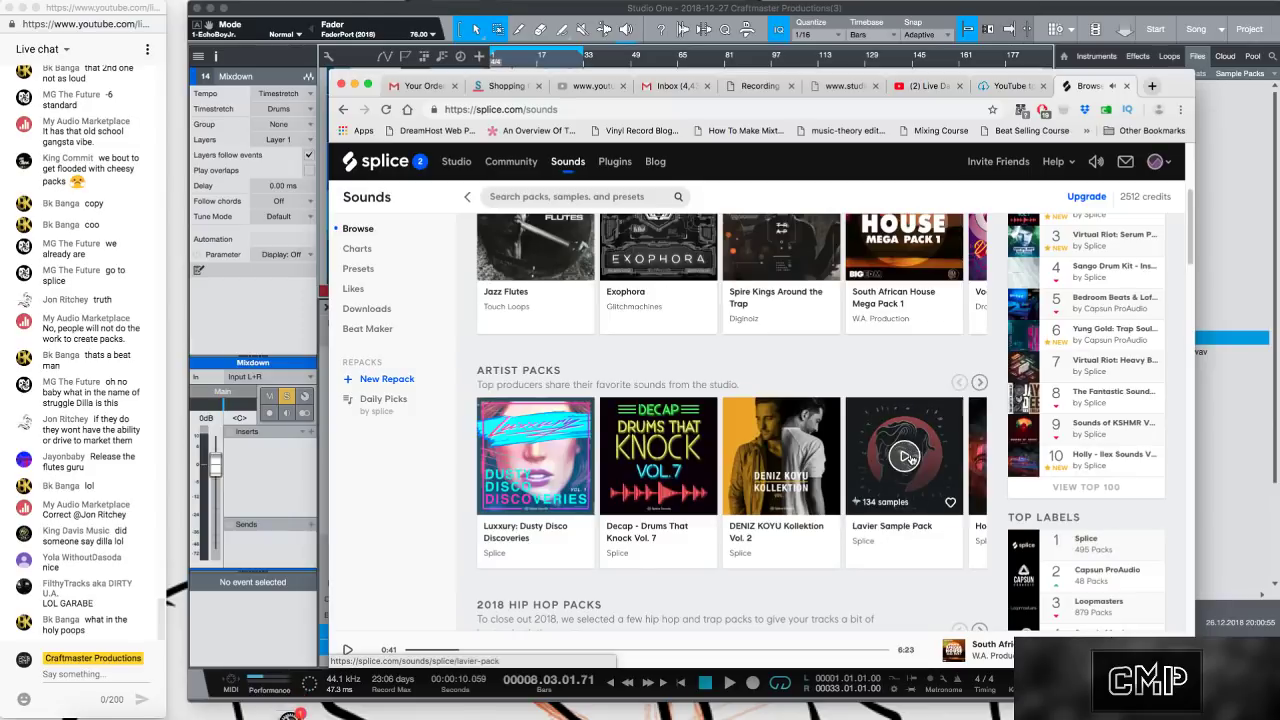
click(472, 653)
click(562, 652)
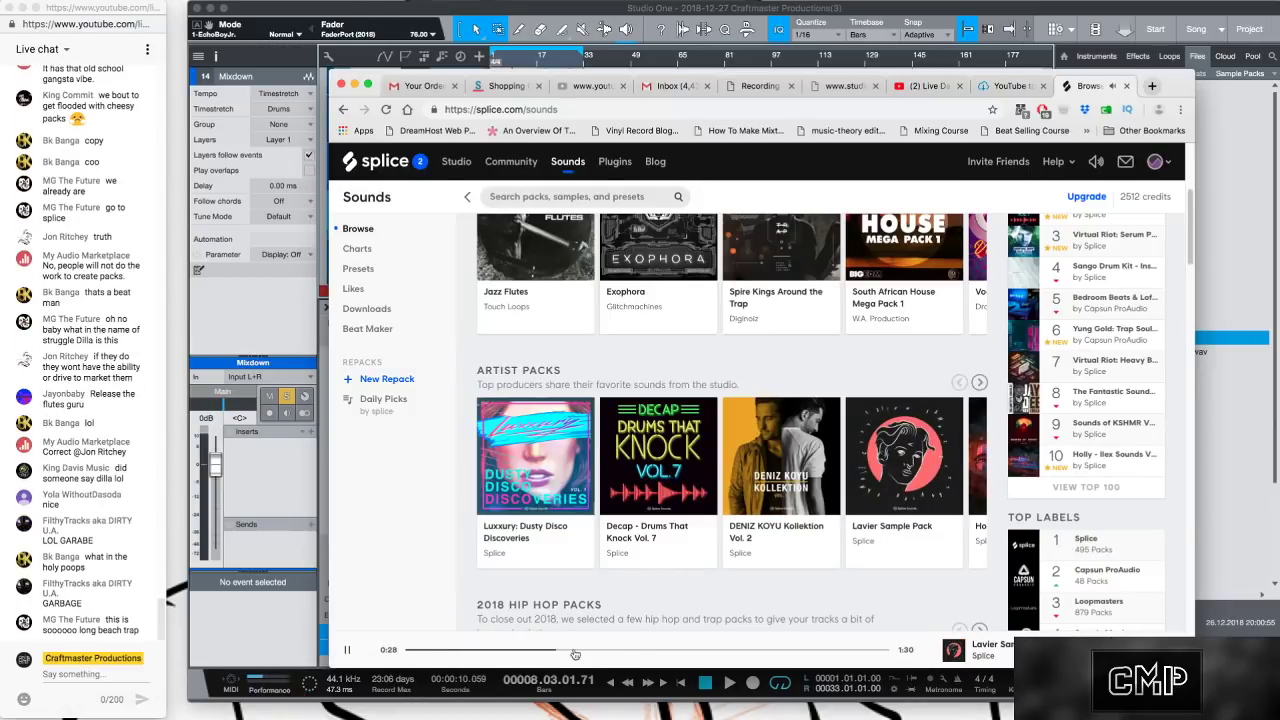
click(652, 652)
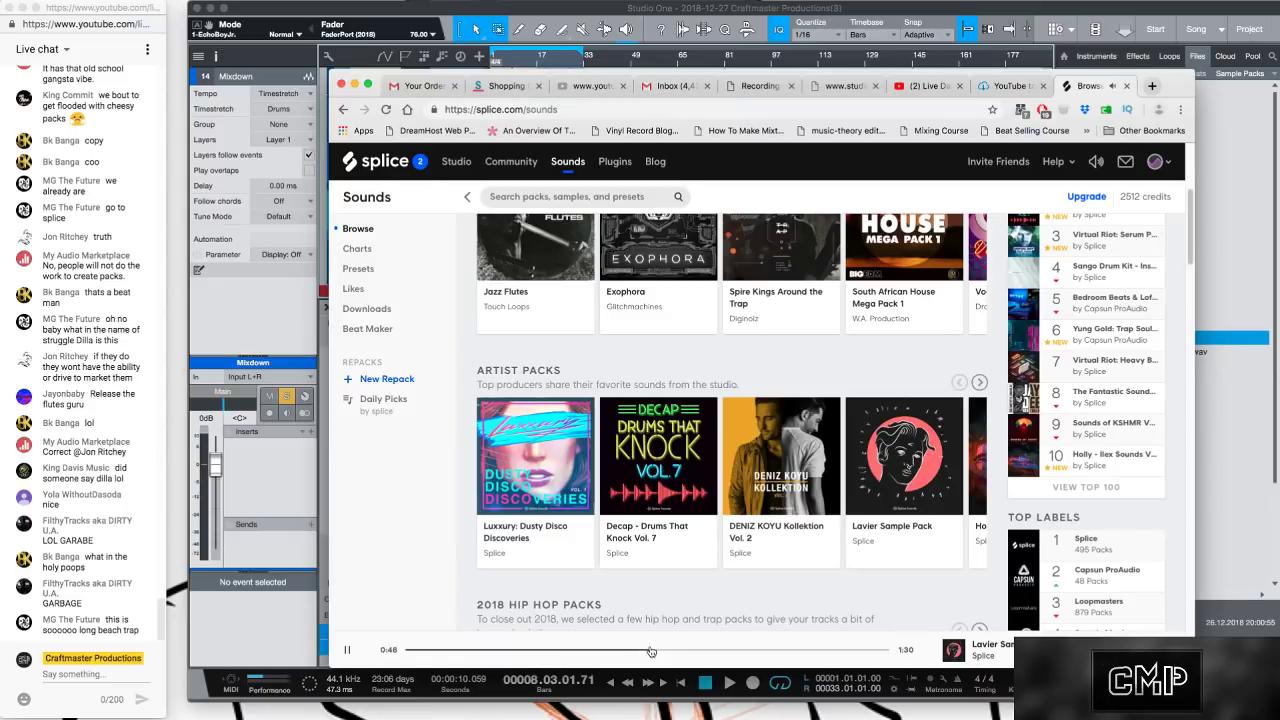
click(348, 650)
Look through the 2018 hip hop and vocal packs down past the Jay Dee collection, then return to the featured banner.
scroll(683, 481, down, 3)
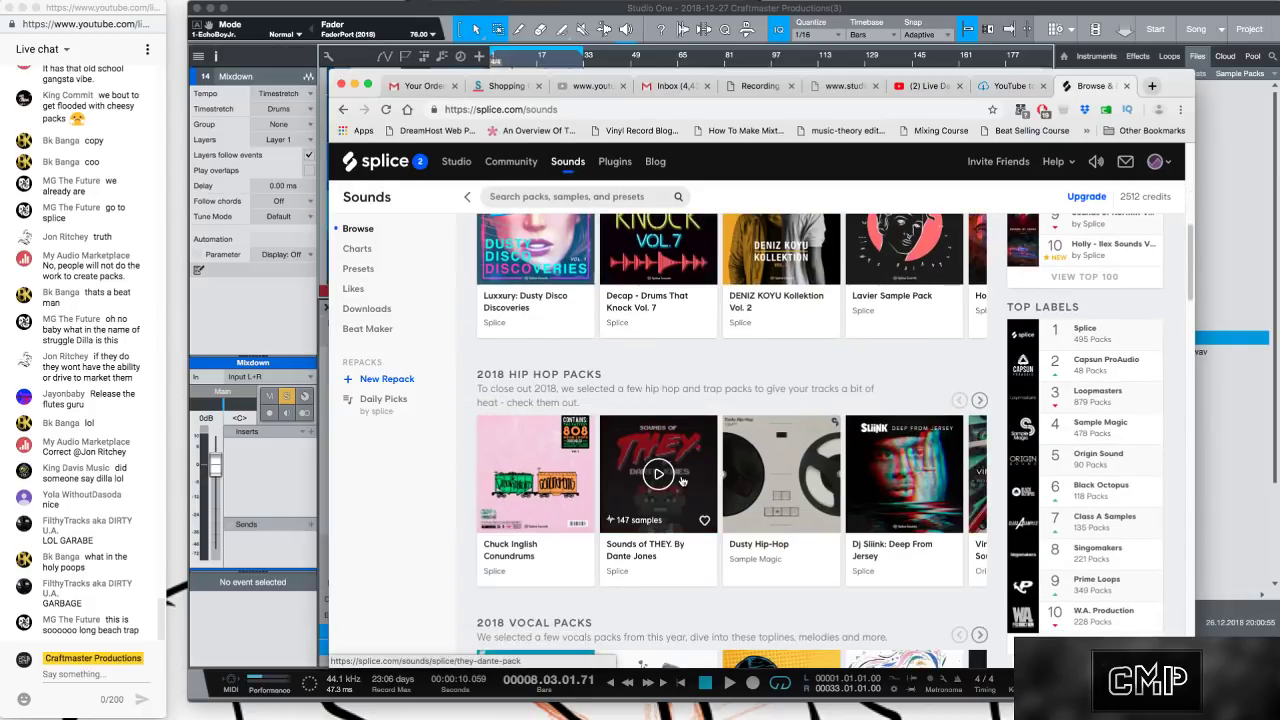
scroll(683, 481, down, 6)
scroll(683, 481, up, 5)
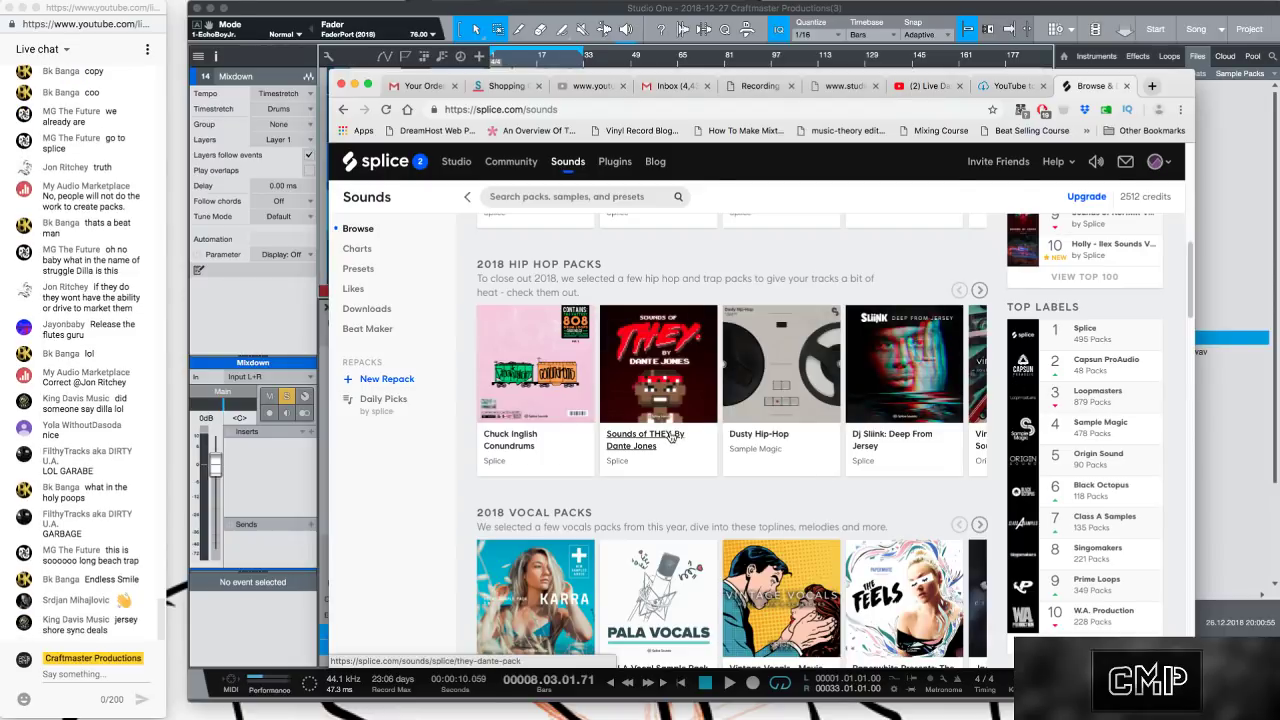
scroll(669, 487, down, 1)
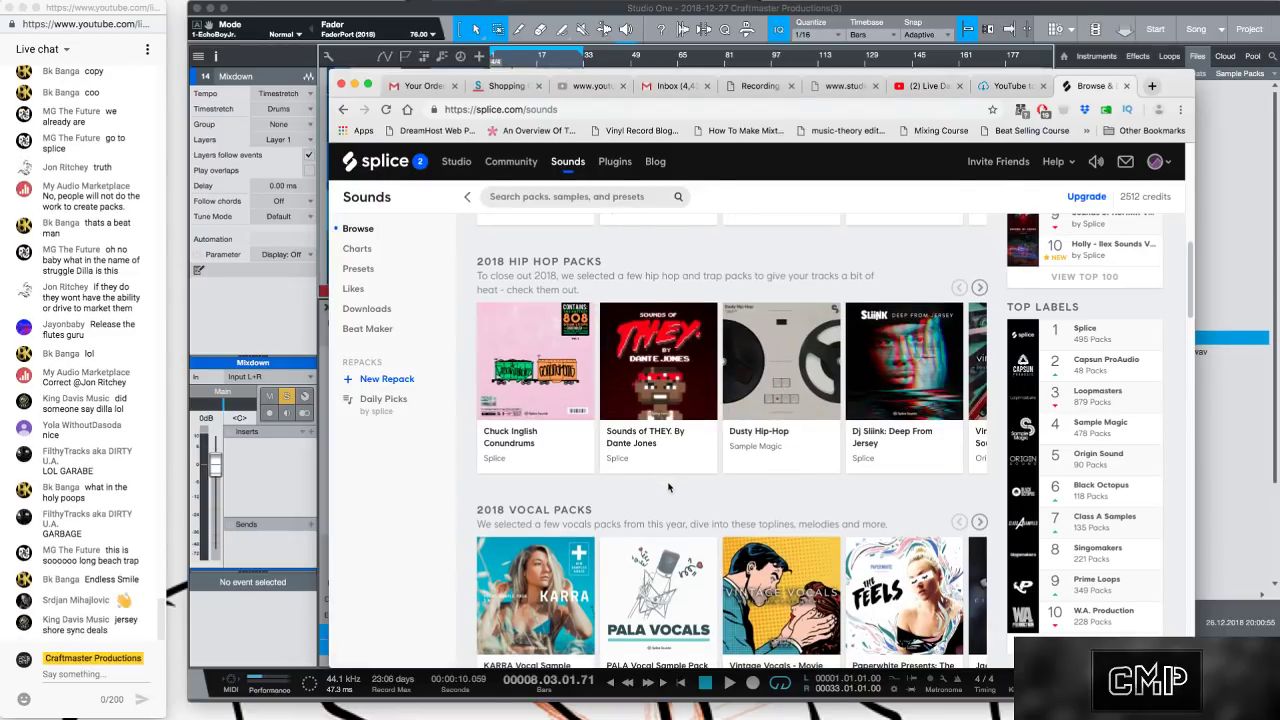
scroll(669, 487, down, 3)
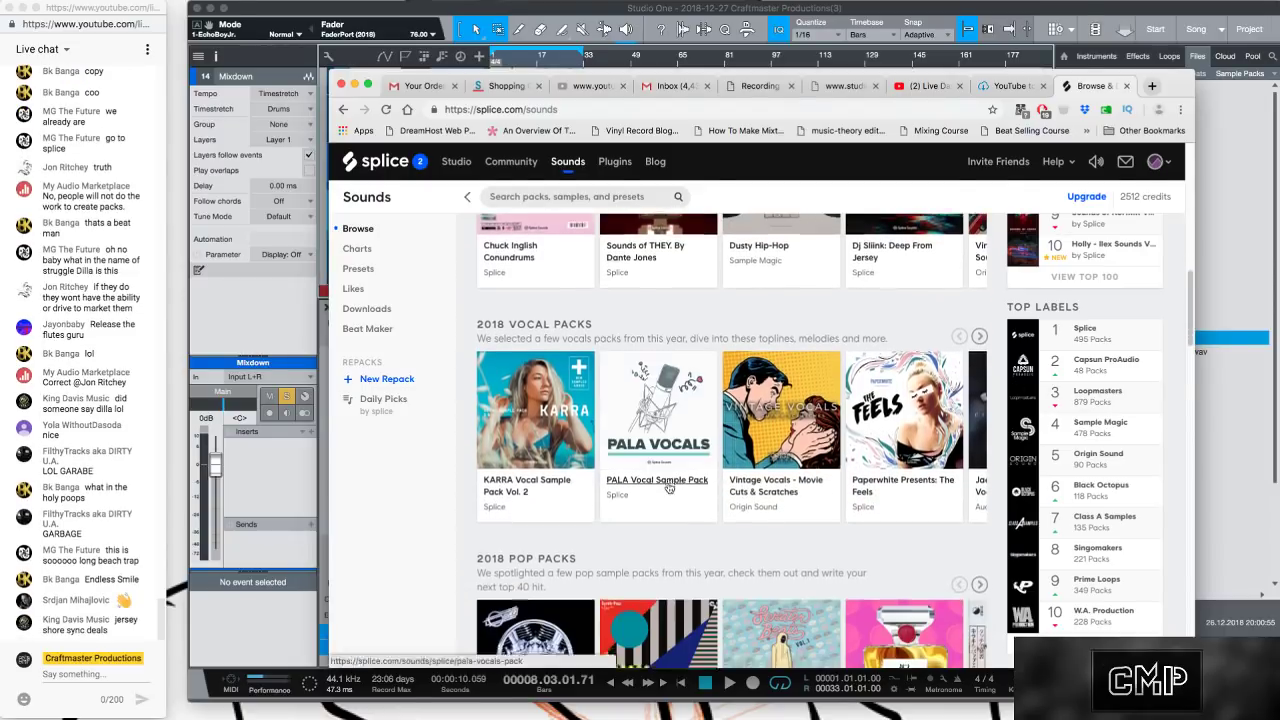
scroll(669, 487, down, 20)
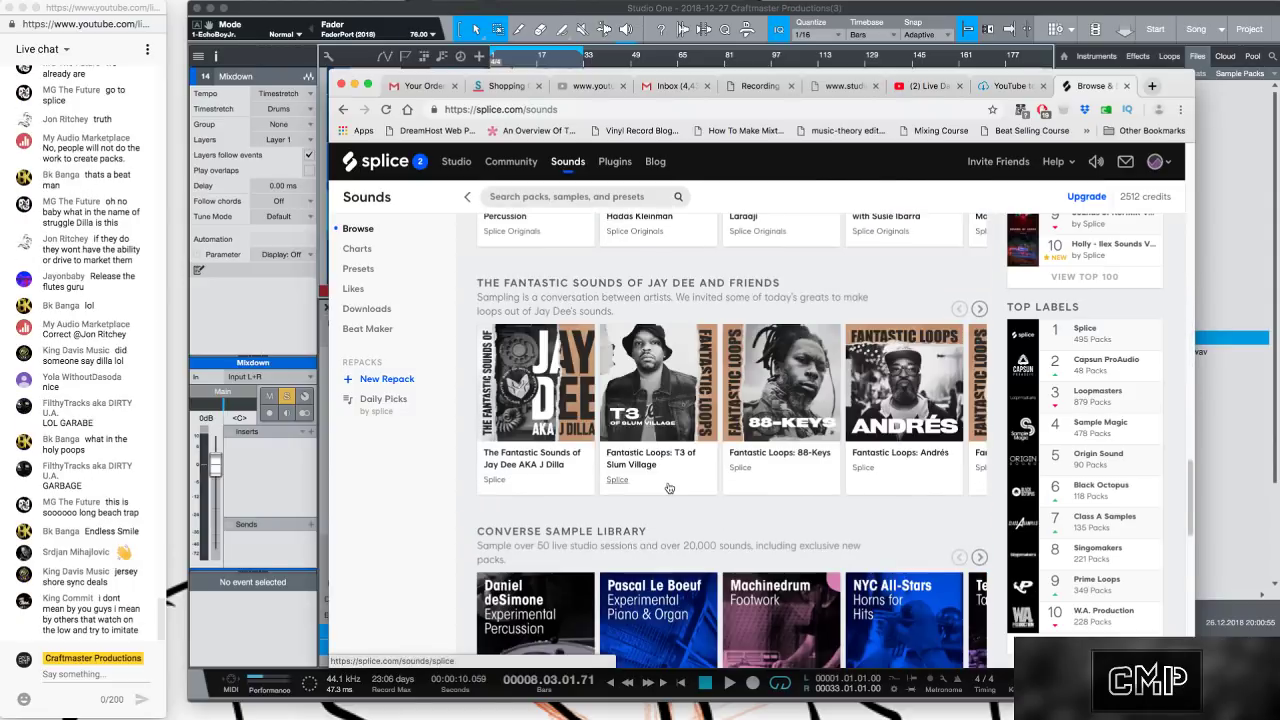
scroll(669, 487, down, 5)
scroll(669, 487, up, 20)
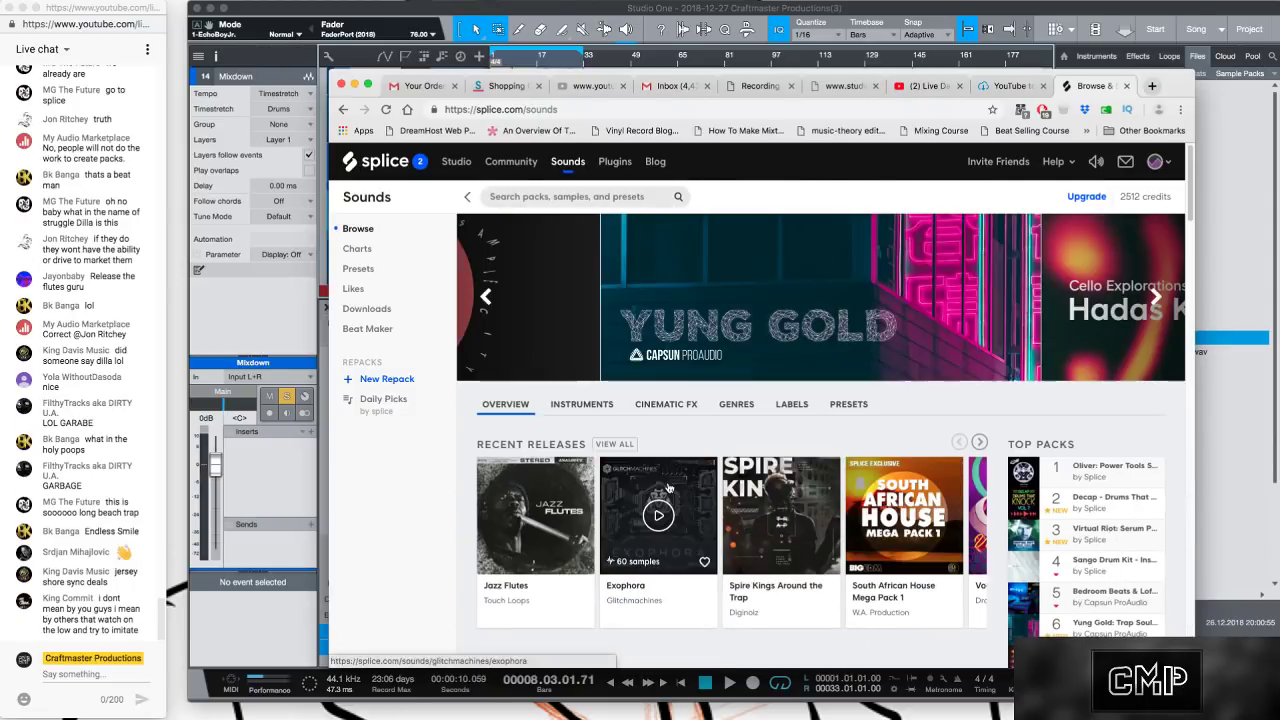
Review the pack collections from Artist Packs down to the Converse Sample Library and back up to the 2018 Vocal Packs.
scroll(669, 487, down, 8)
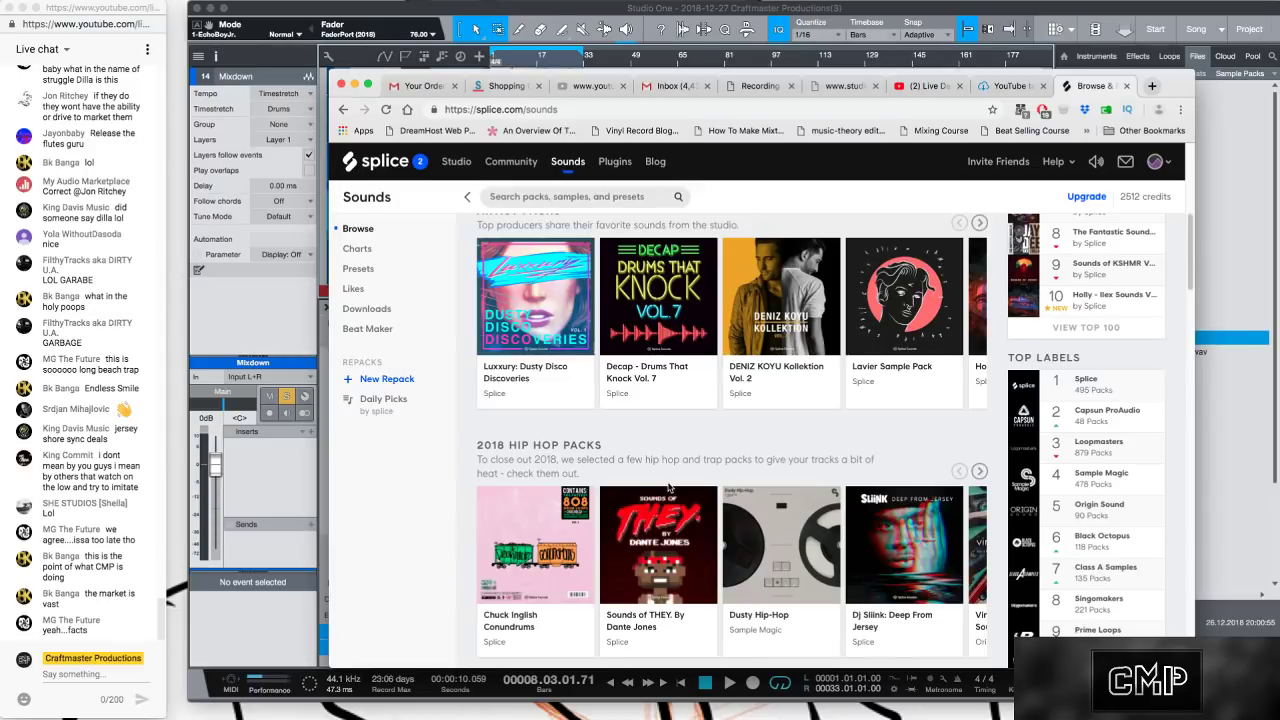
scroll(650, 500, down, 5)
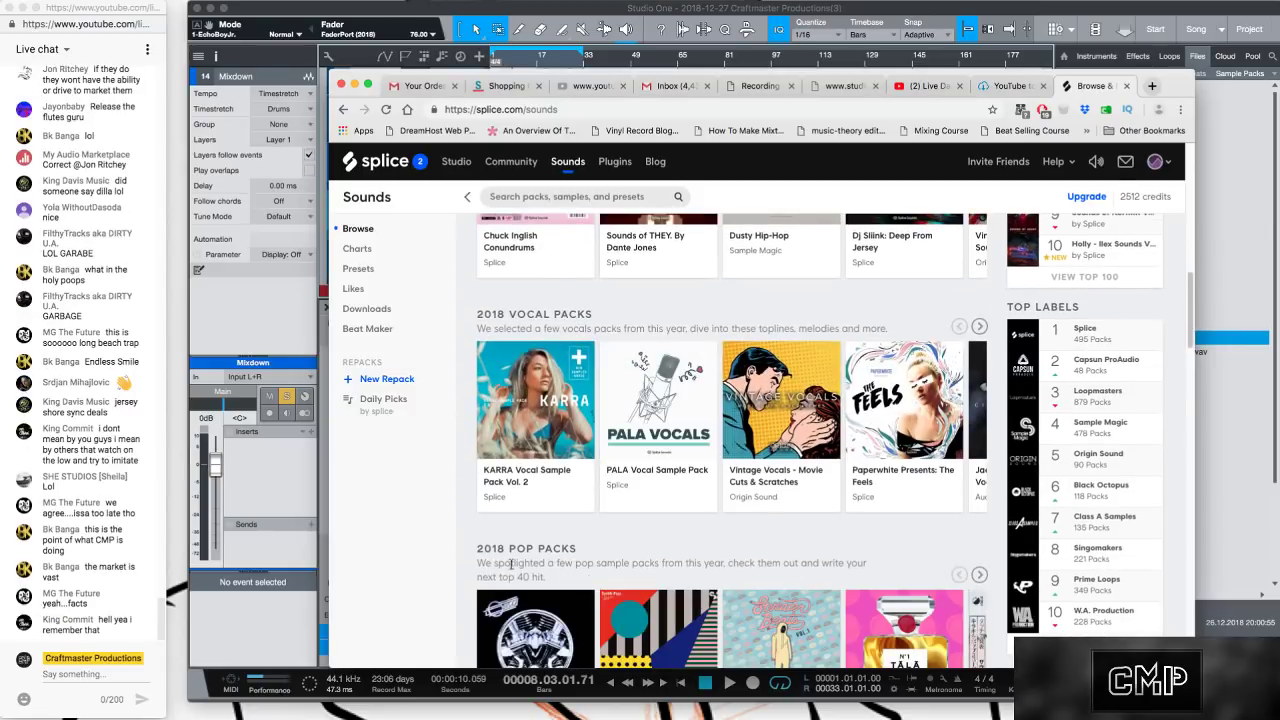
scroll(580, 560, down, 8)
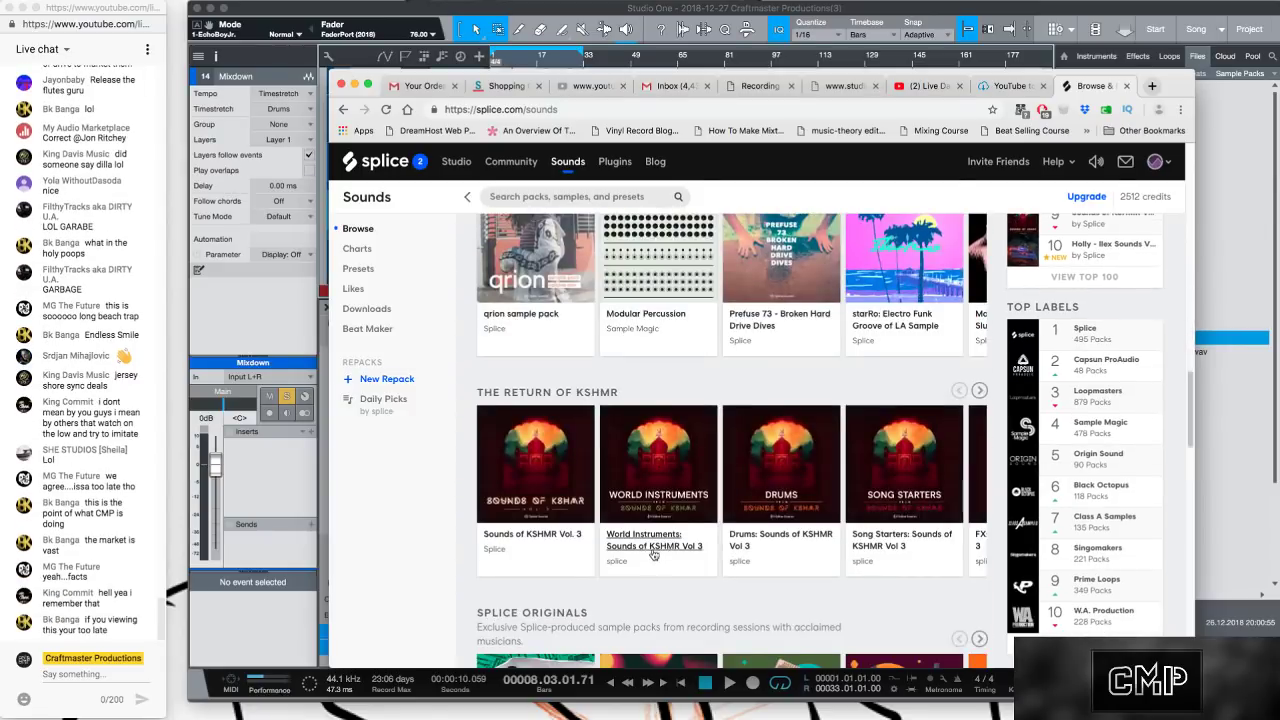
scroll(654, 556, down, 9)
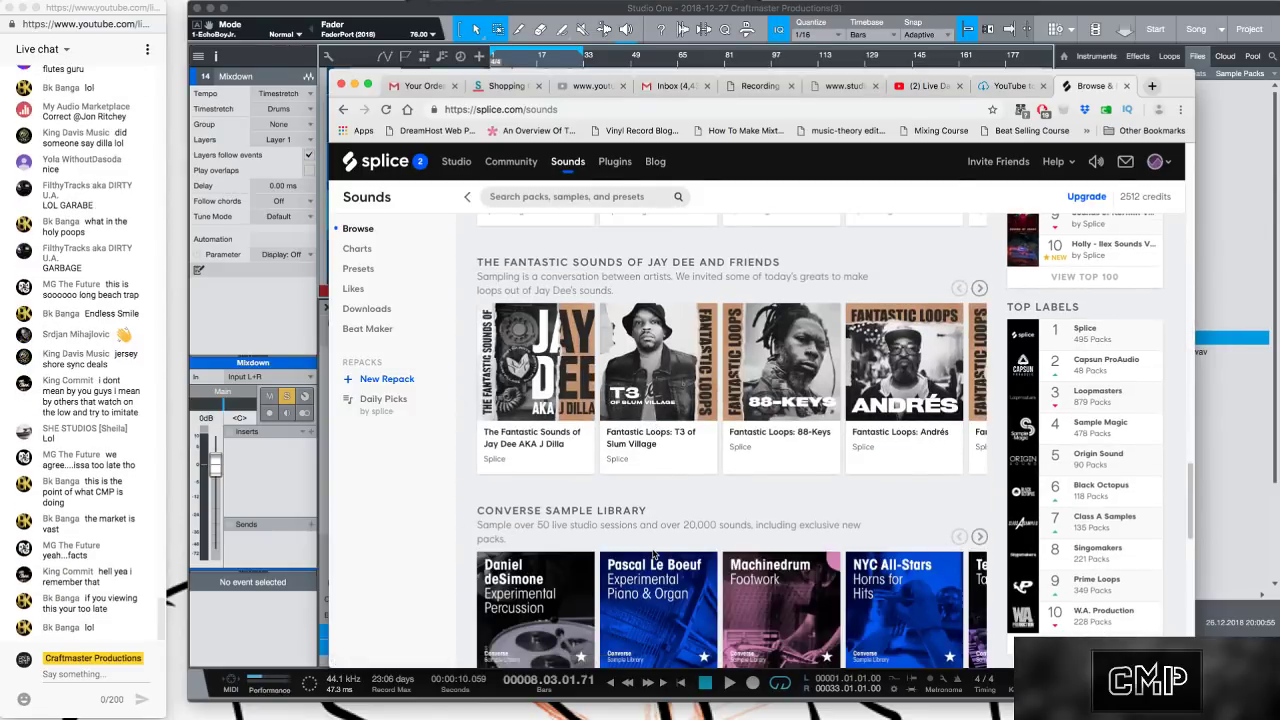
scroll(630, 558, up, 4)
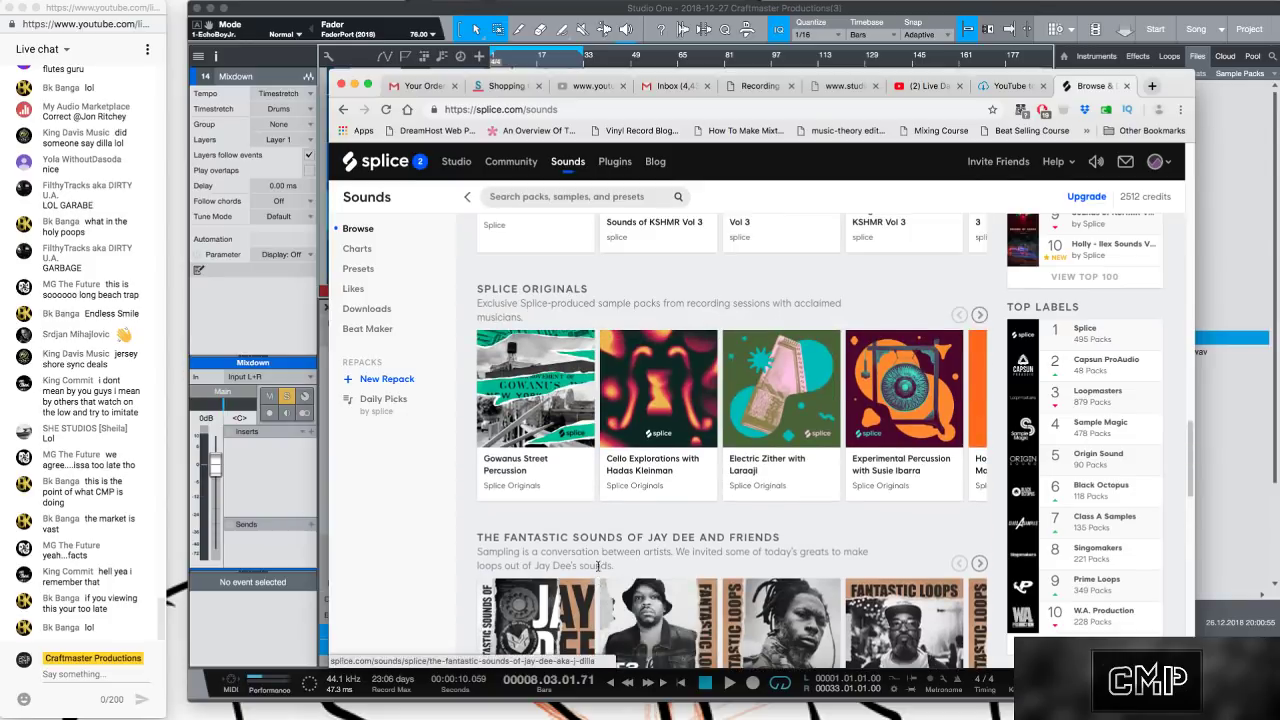
scroll(598, 566, up, 3)
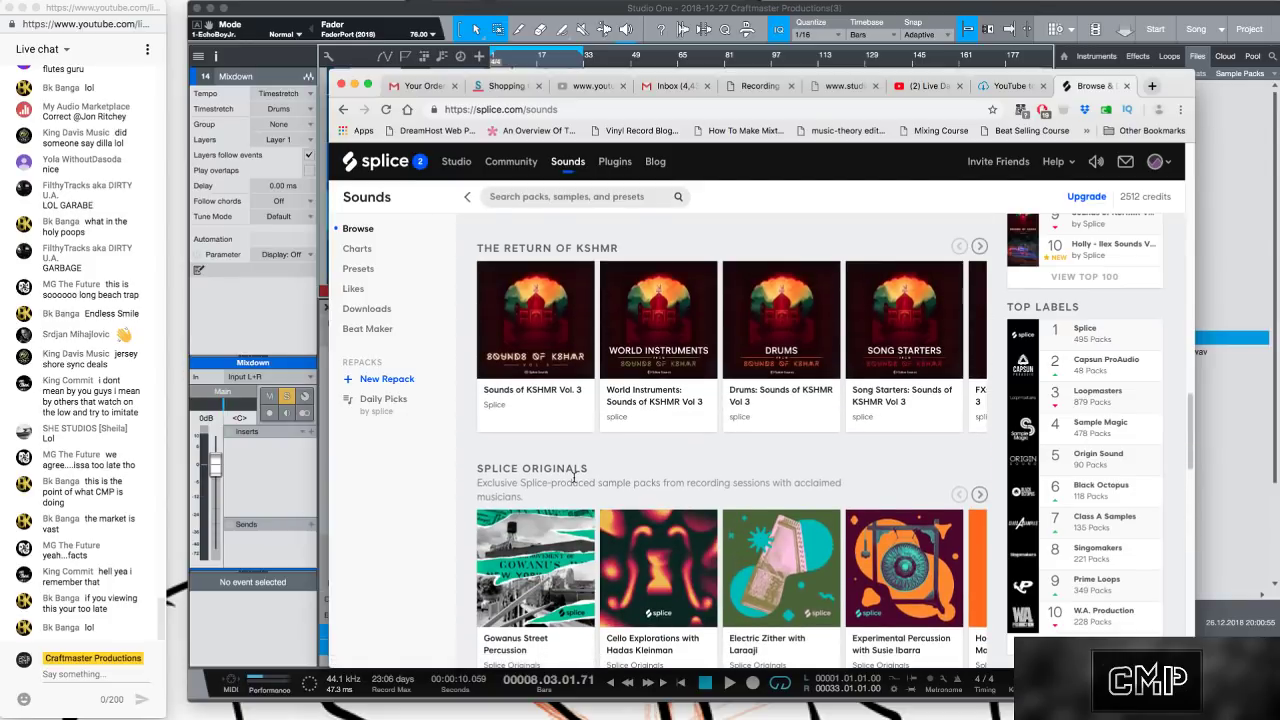
scroll(573, 480, up, 3)
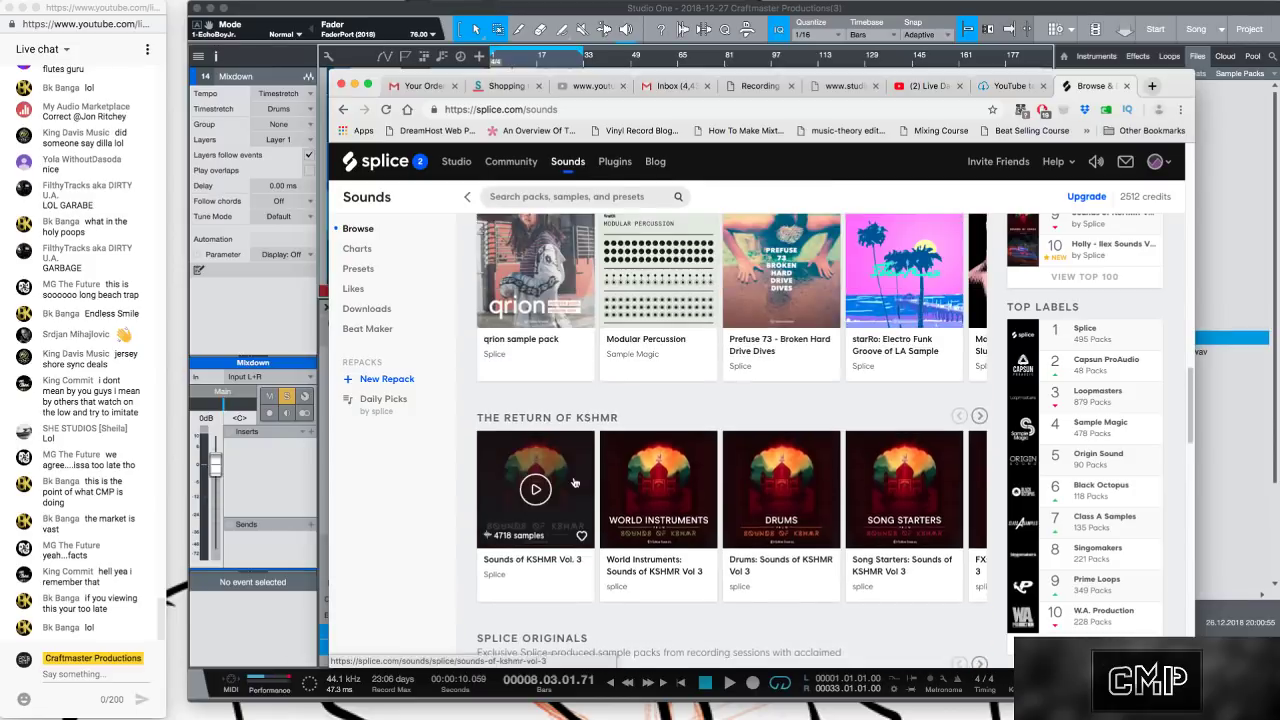
scroll(573, 483, up, 15)
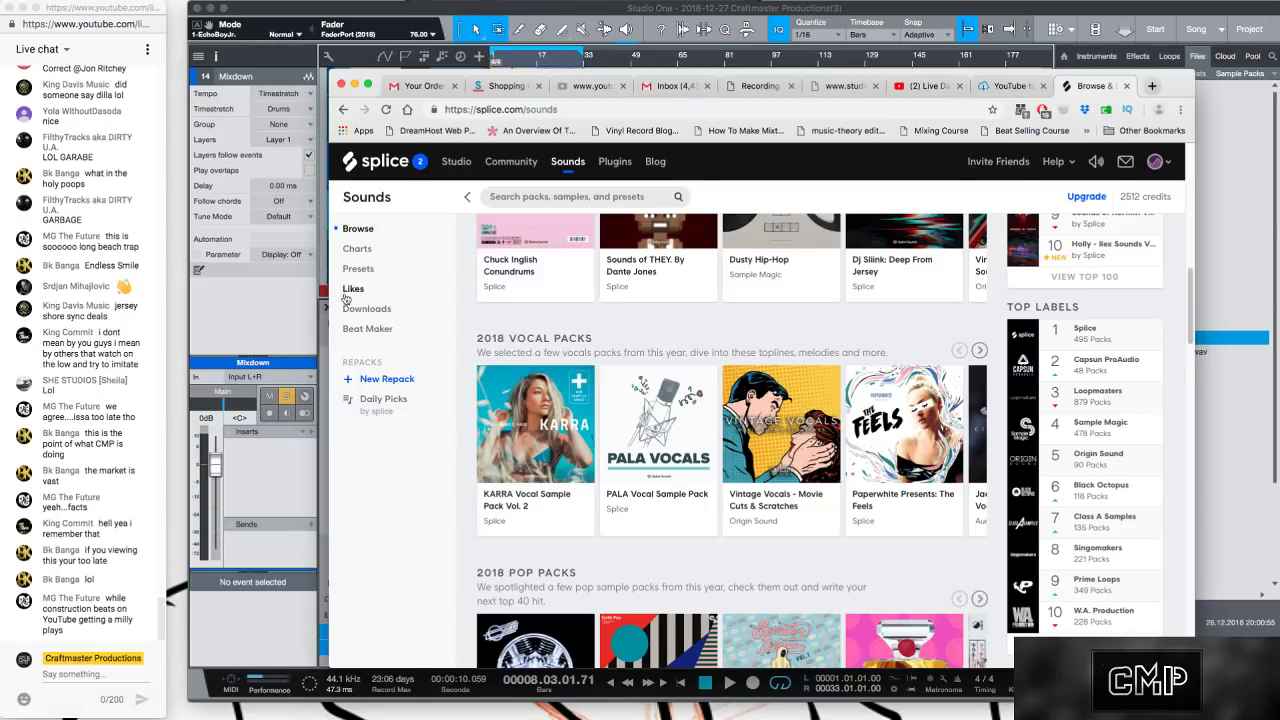
Minimize Chrome to return to Studio One and widen the Studio One window up to the live chat.
click(355, 85)
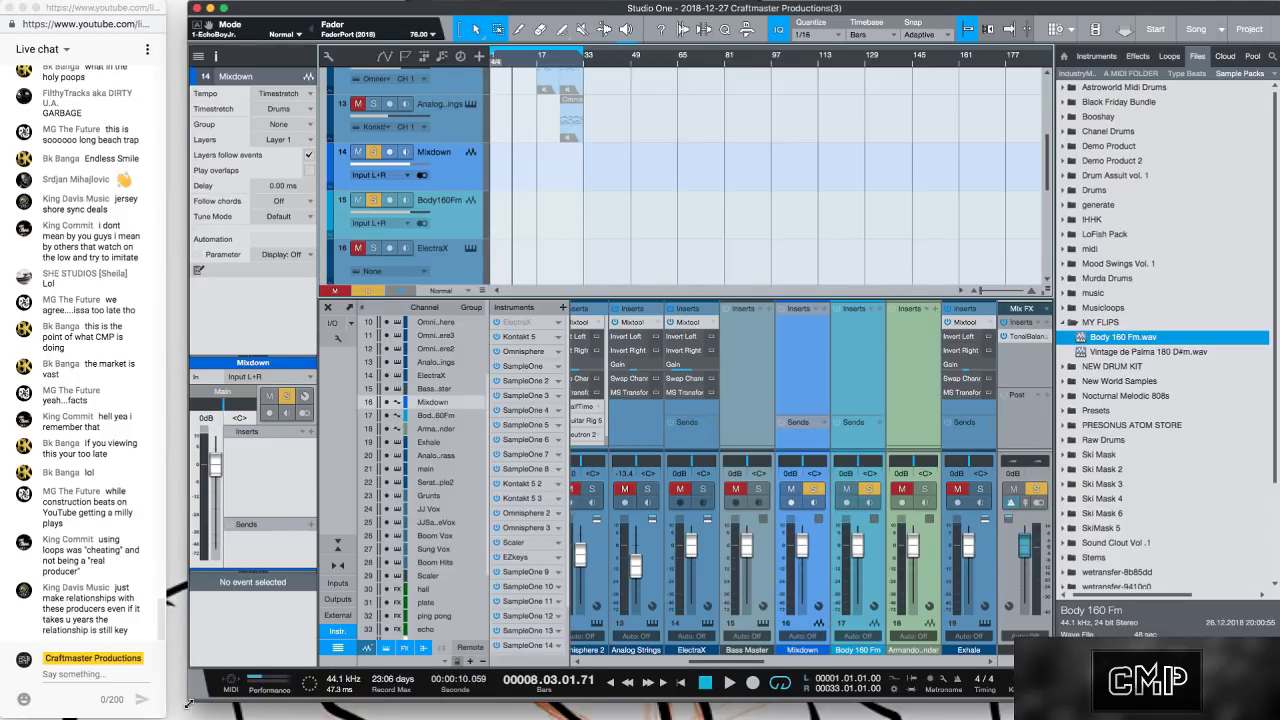
drag(188, 703, 166, 704)
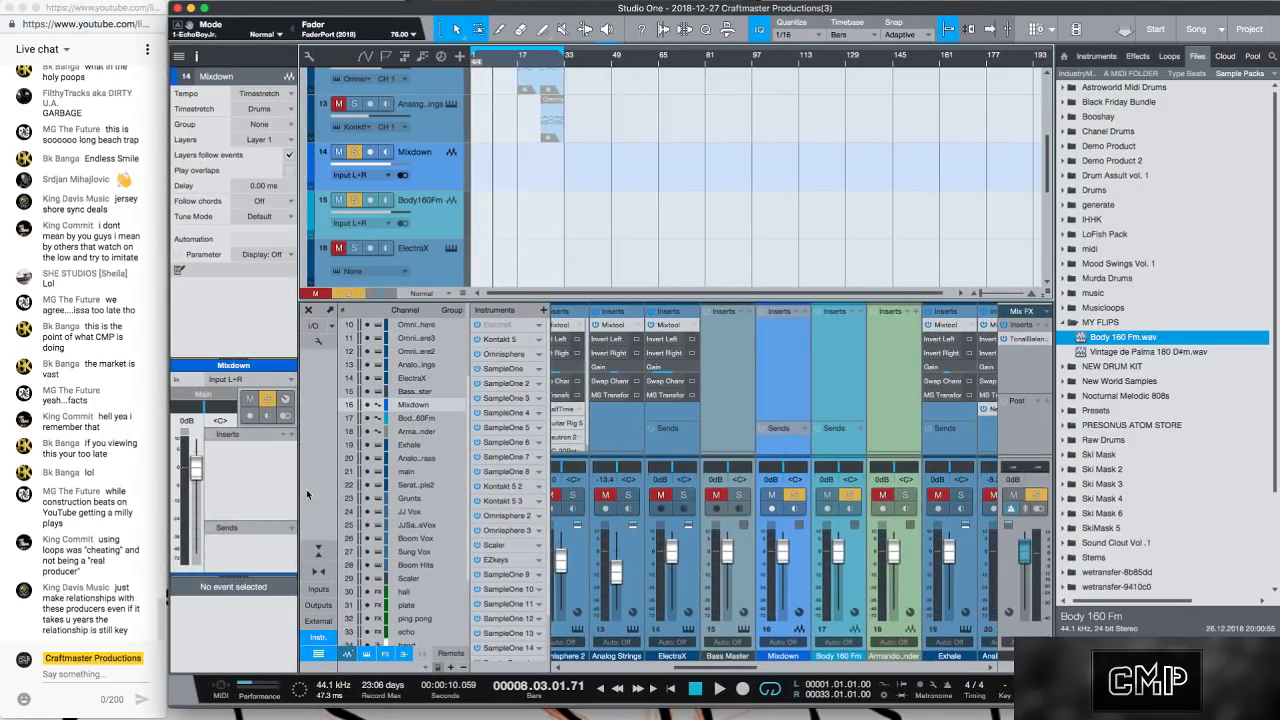
Reduce the arrangement's track height to Overview size so all tracks from Drums to Cheat Codes fit.
scroll(591, 217, up, 5)
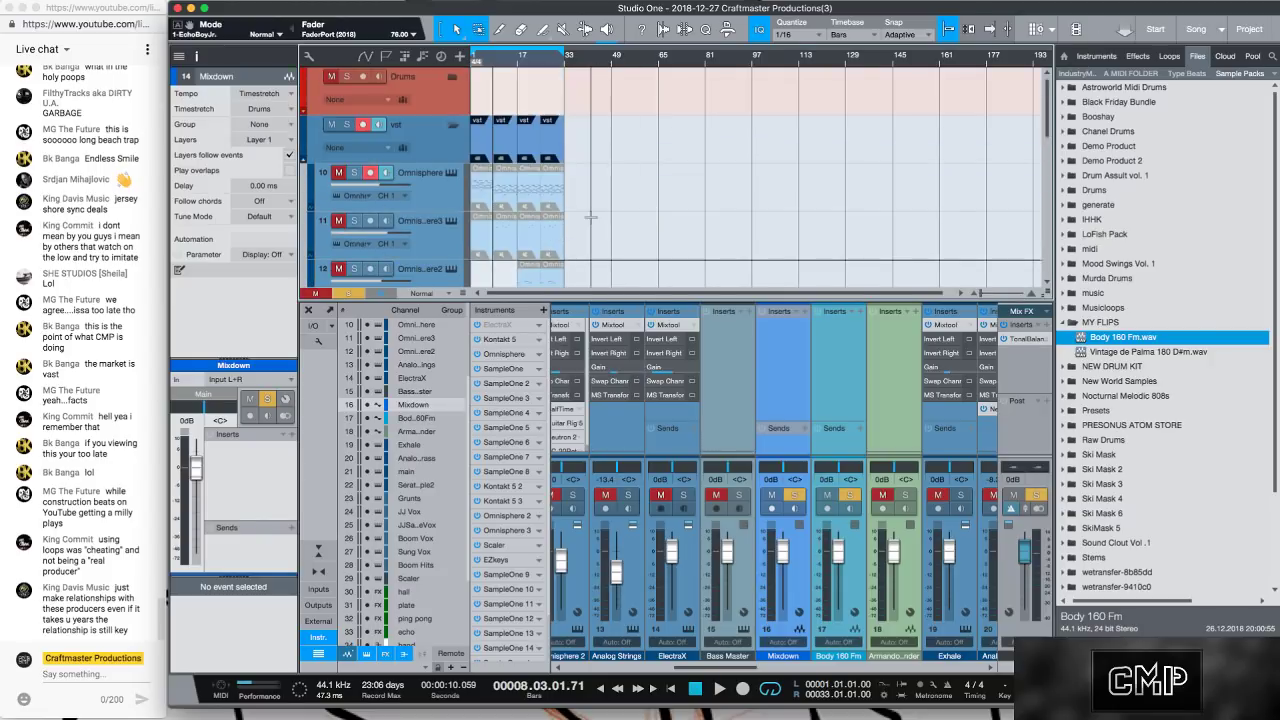
scroll(598, 214, down, 5)
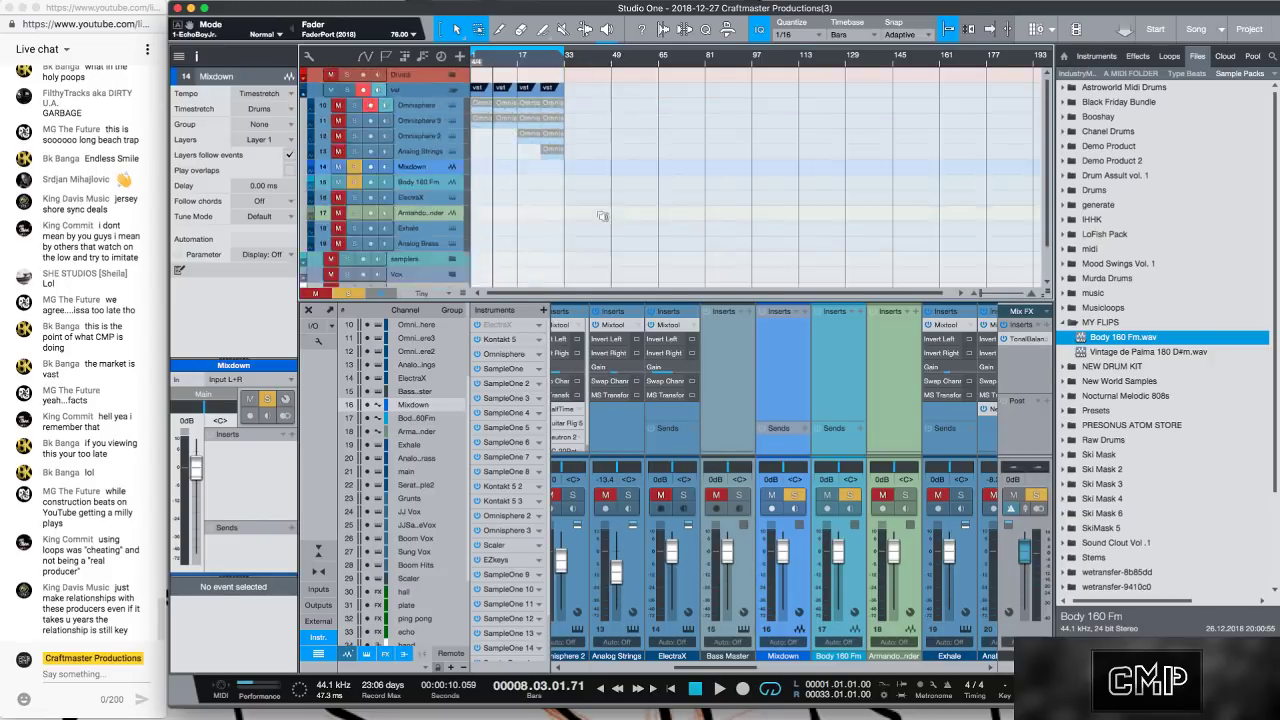
scroll(602, 216, down, 2)
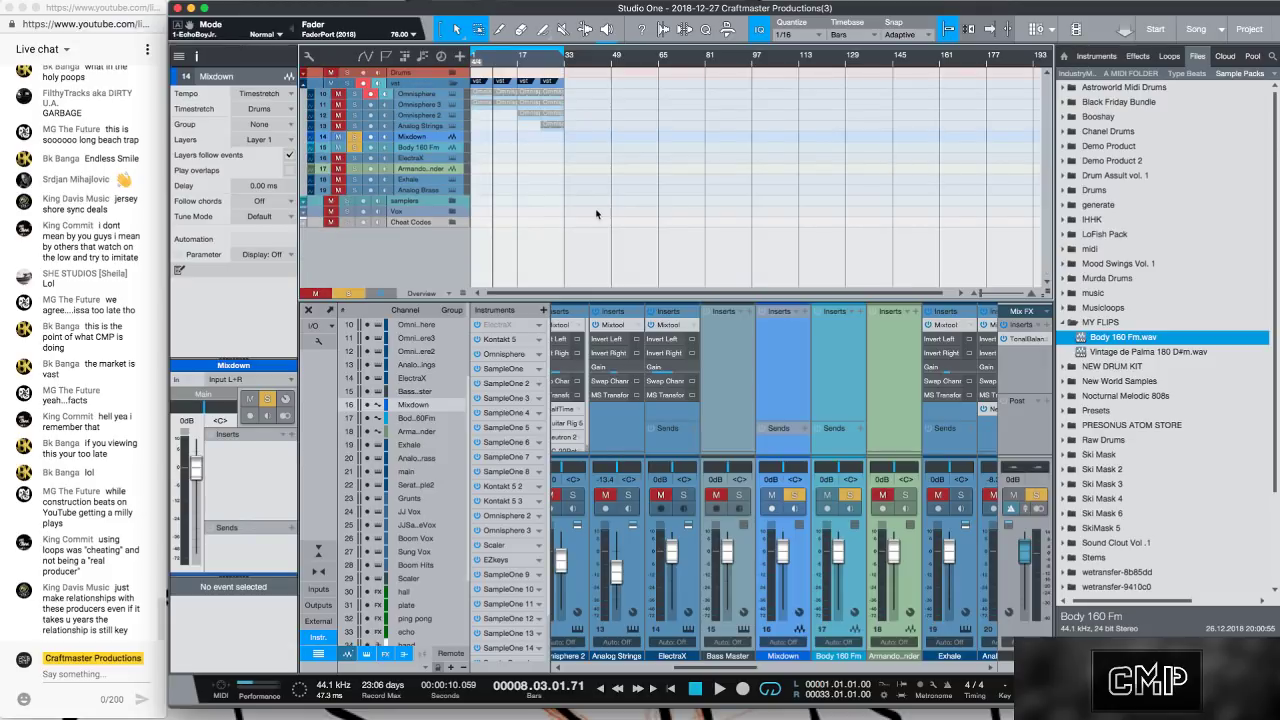
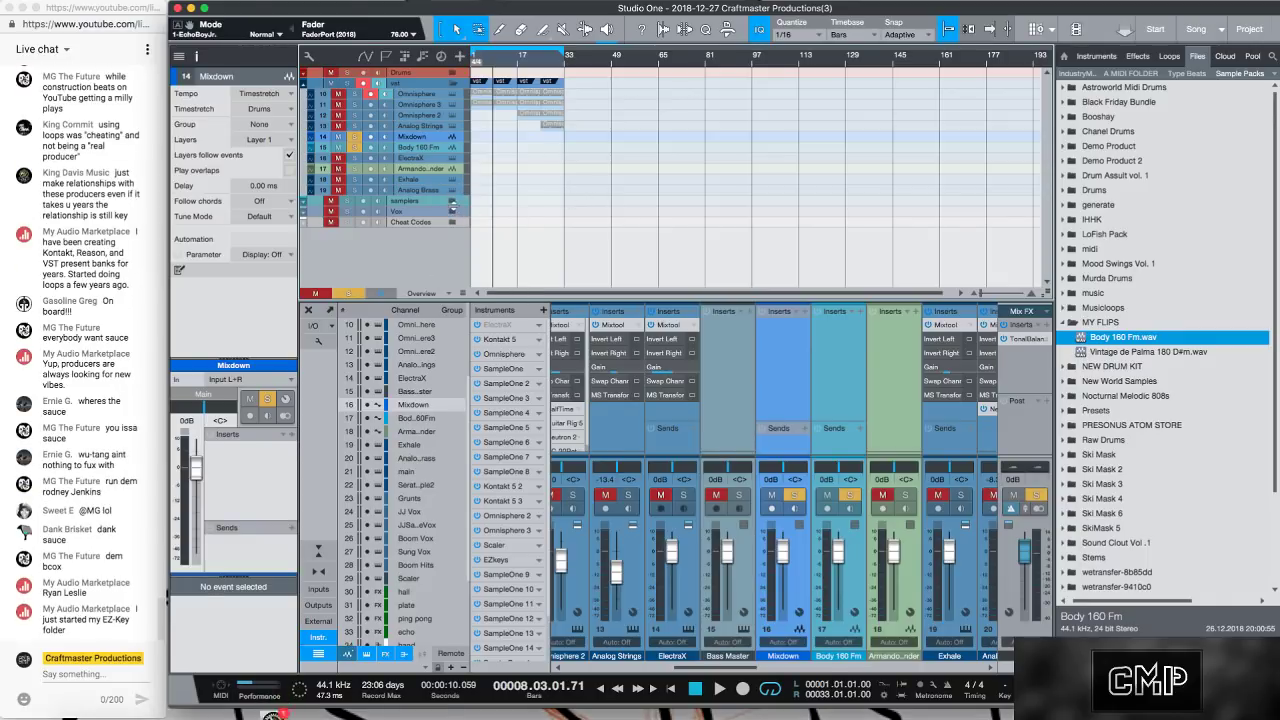
Expand the Cheat Codes folder, open the Scaler instrument, and load the user chord set KW801.
click(453, 221)
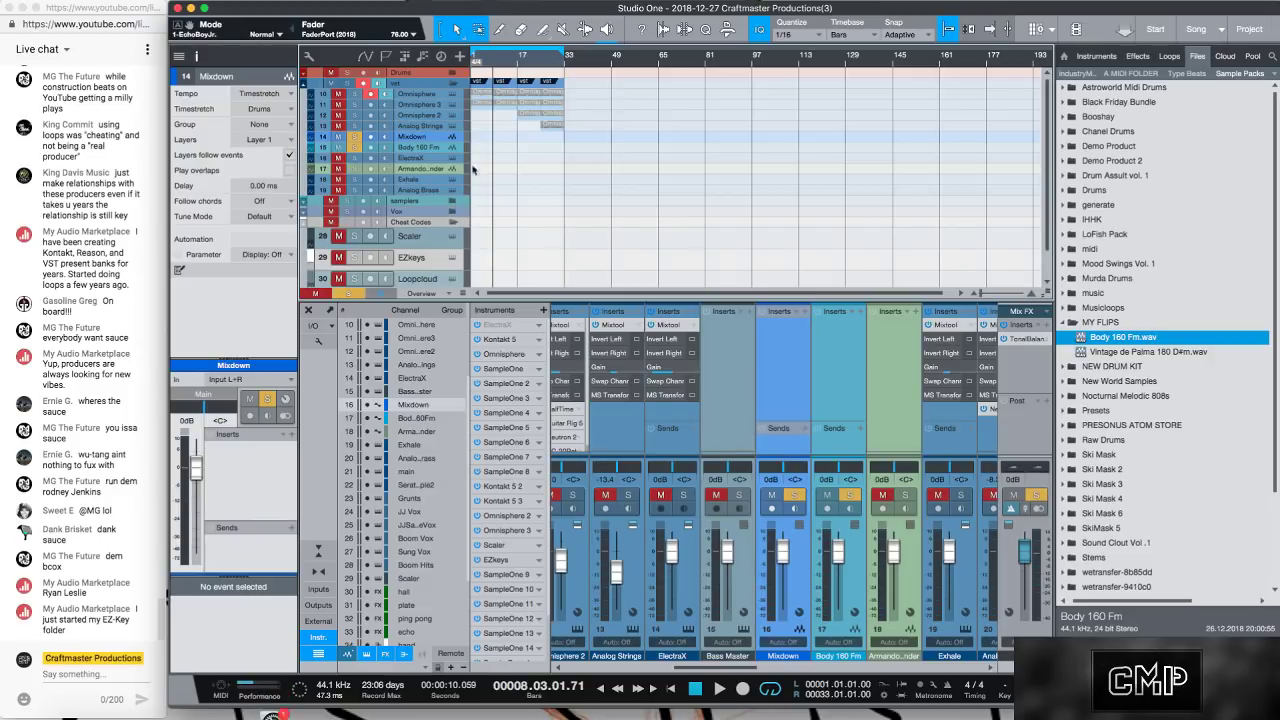
click(452, 238)
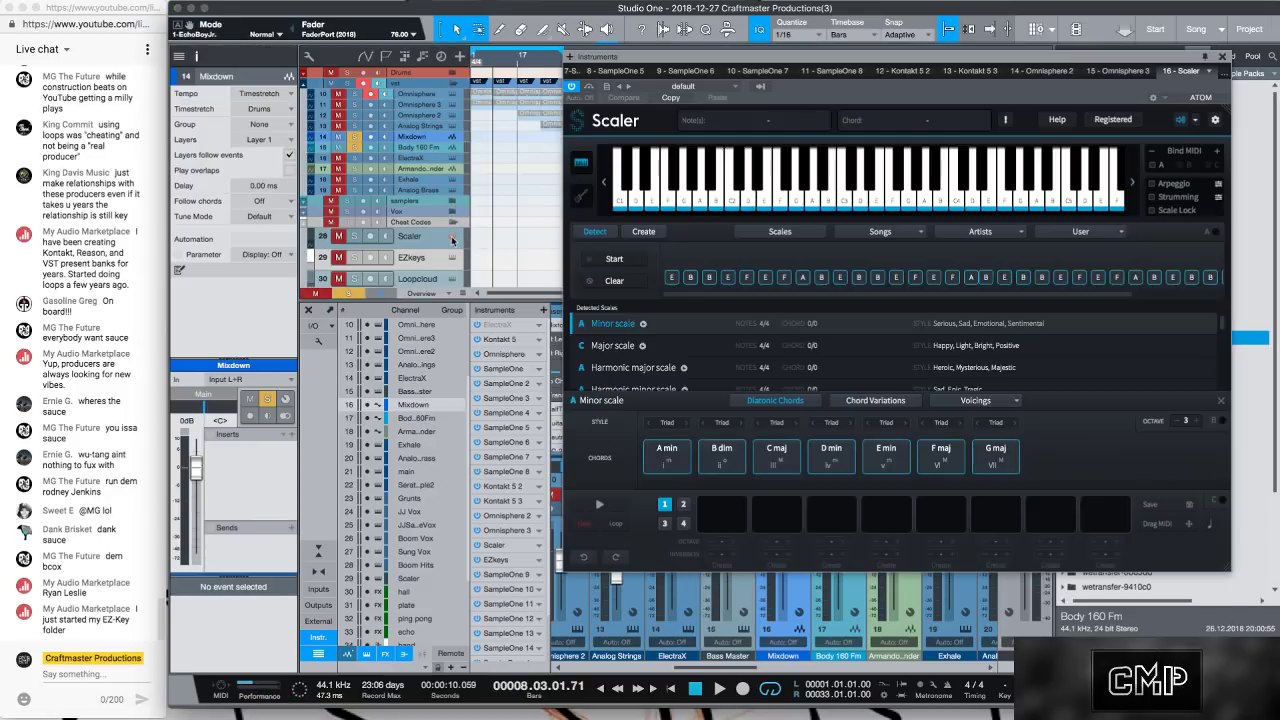
click(1100, 233)
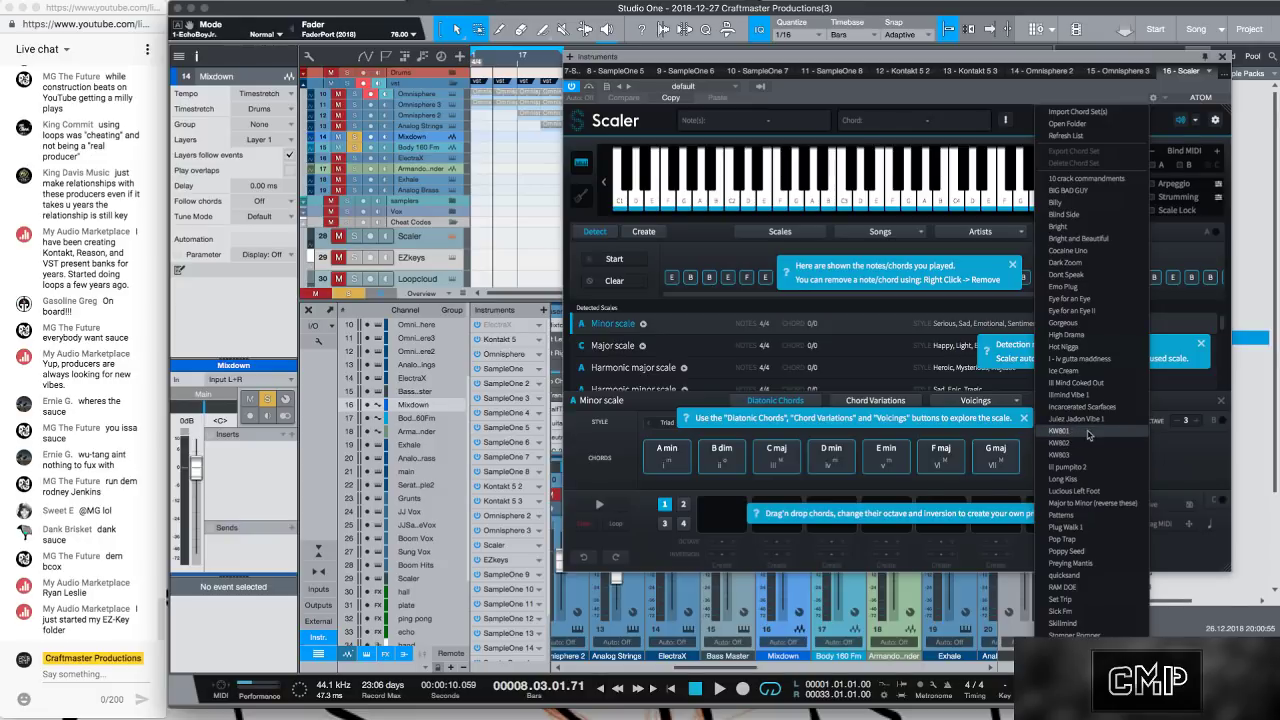
click(1062, 431)
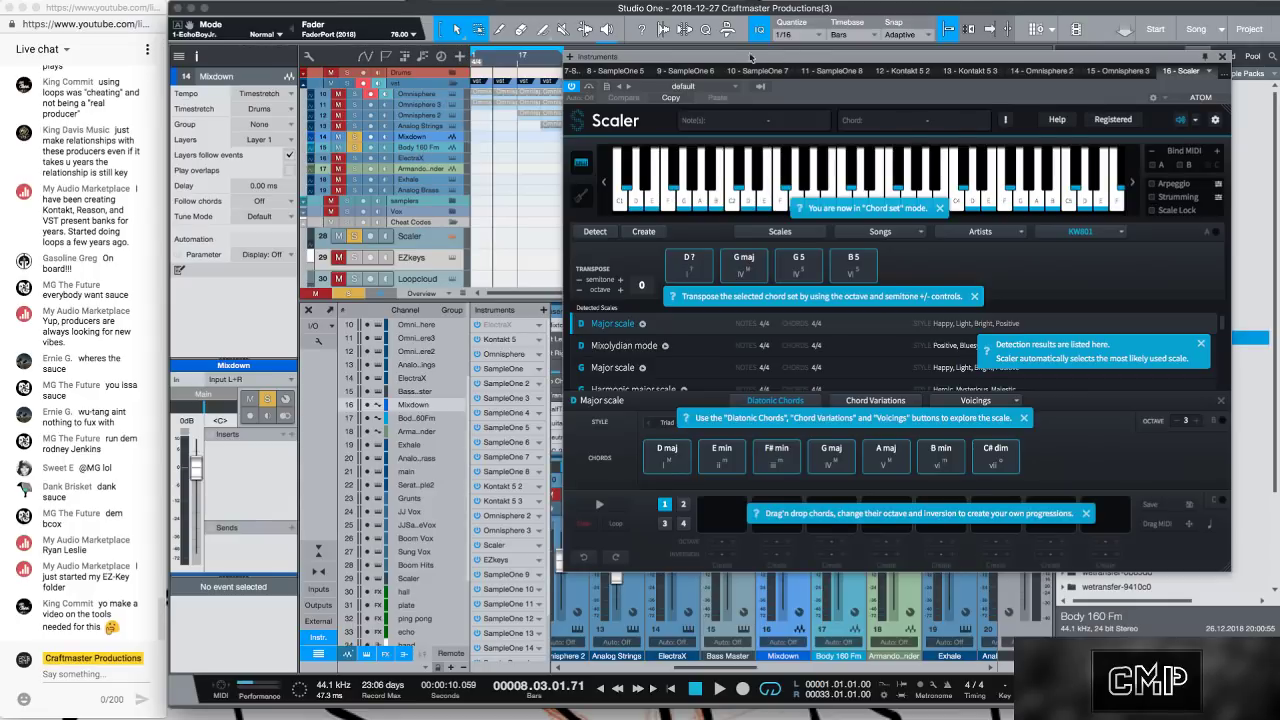
drag(742, 58, 797, 53)
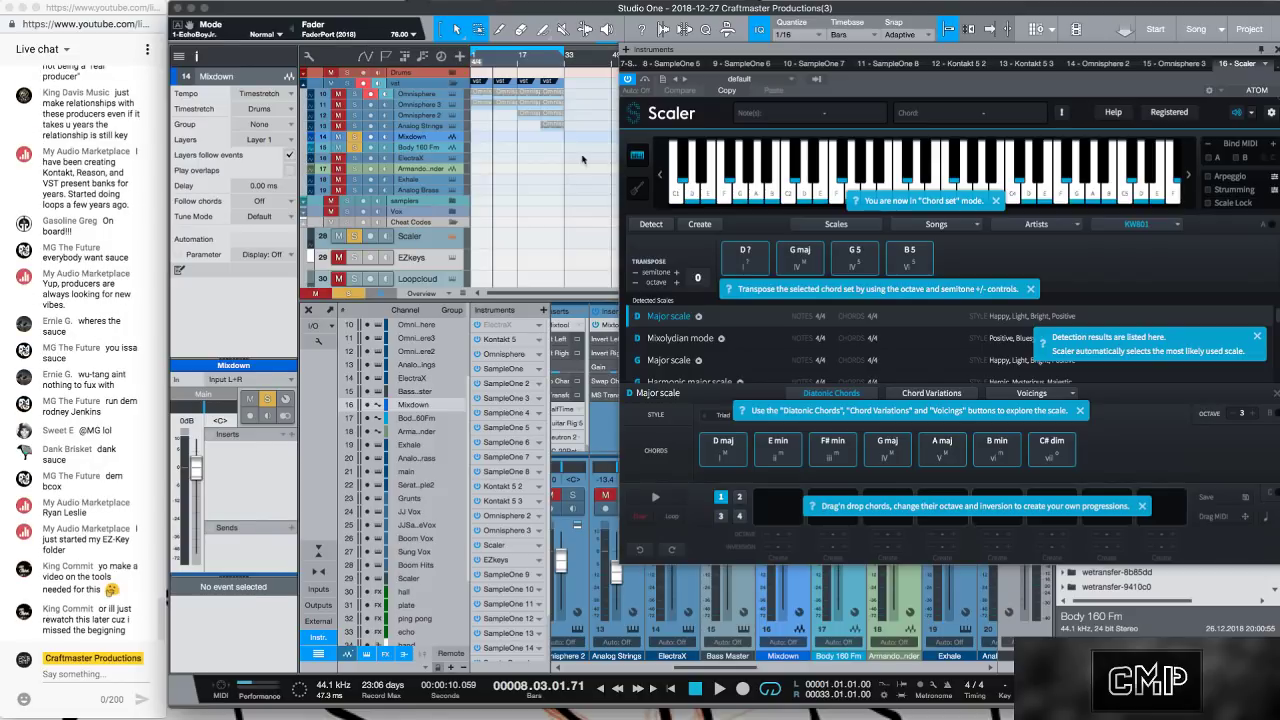
Delete the clips on the vst folder's tracks and remove the Mixdown and Body 160 Fm tracks.
drag(580, 140, 551, 120)
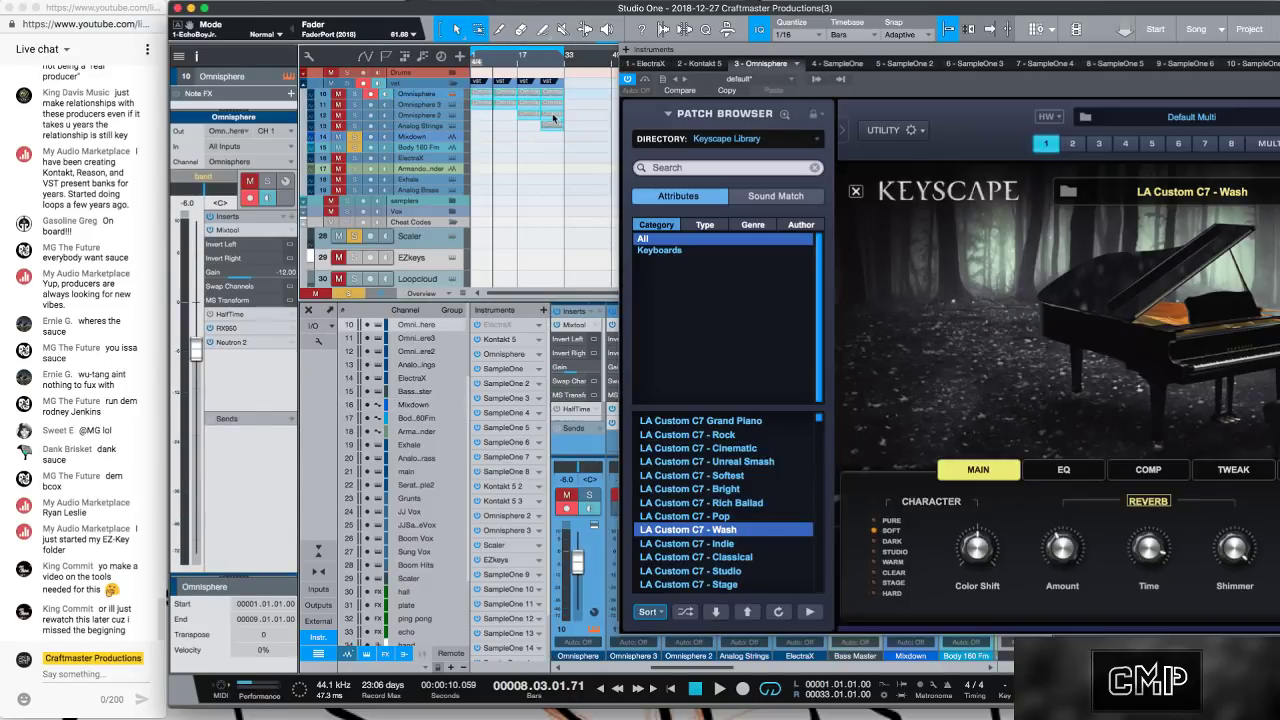
click(355, 147)
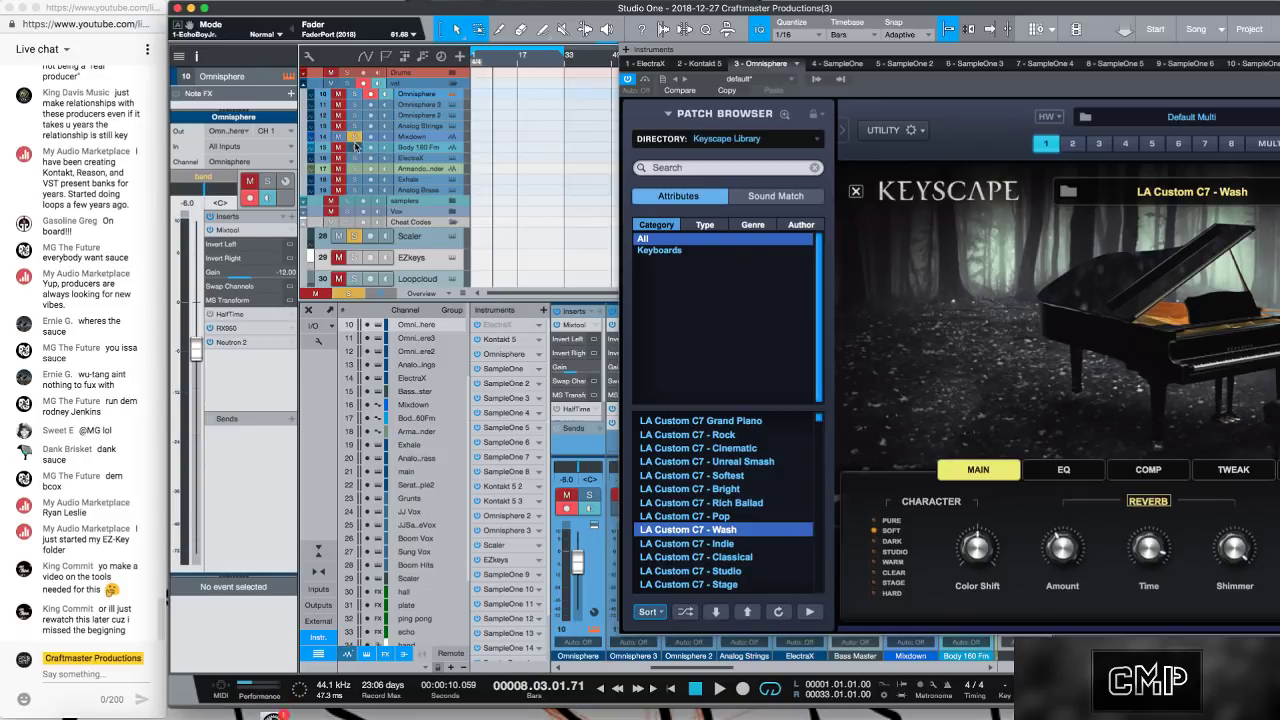
click(420, 147)
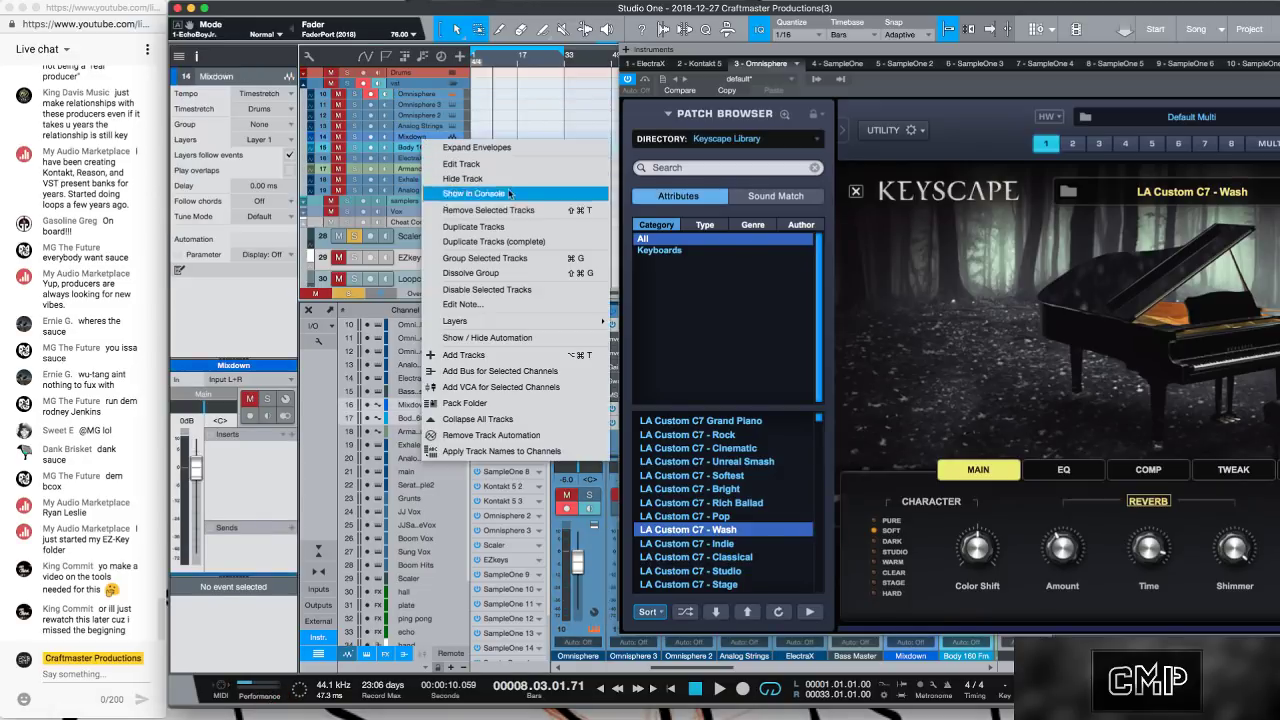
click(518, 210)
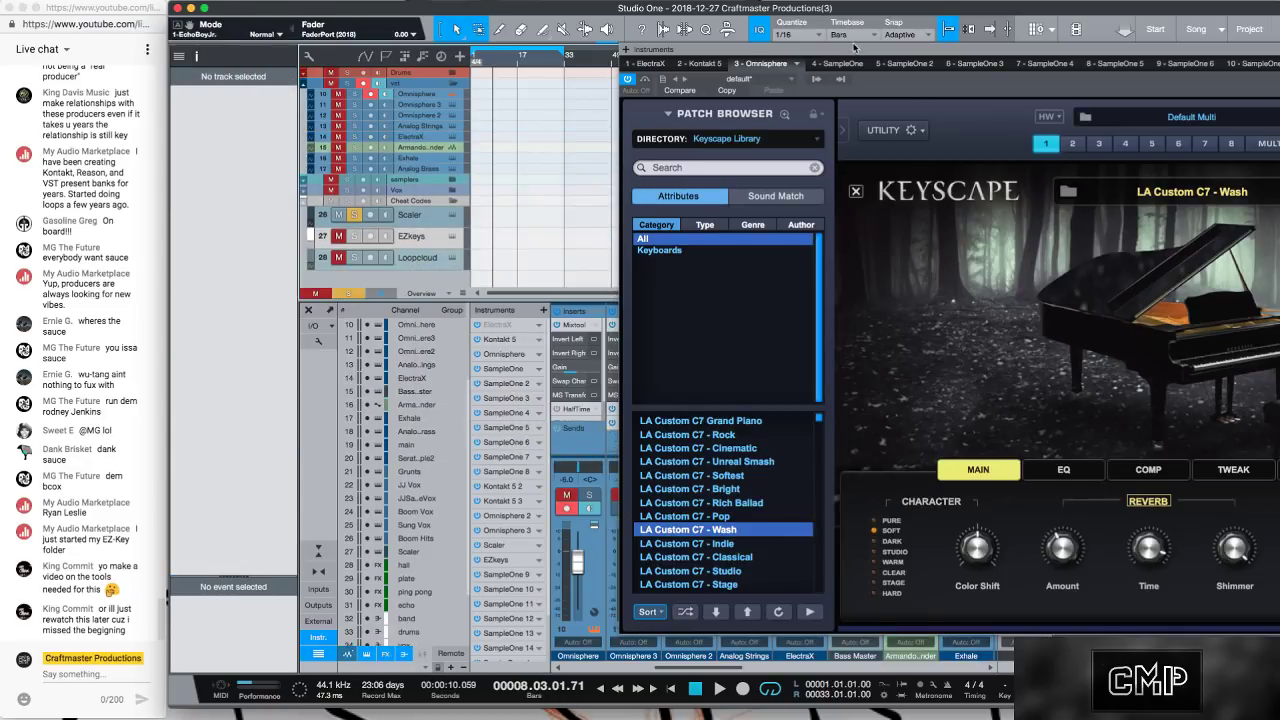
Close the Omnisphere instrument window and bring the drum channels into view in the console.
drag(855, 47, 497, 72)
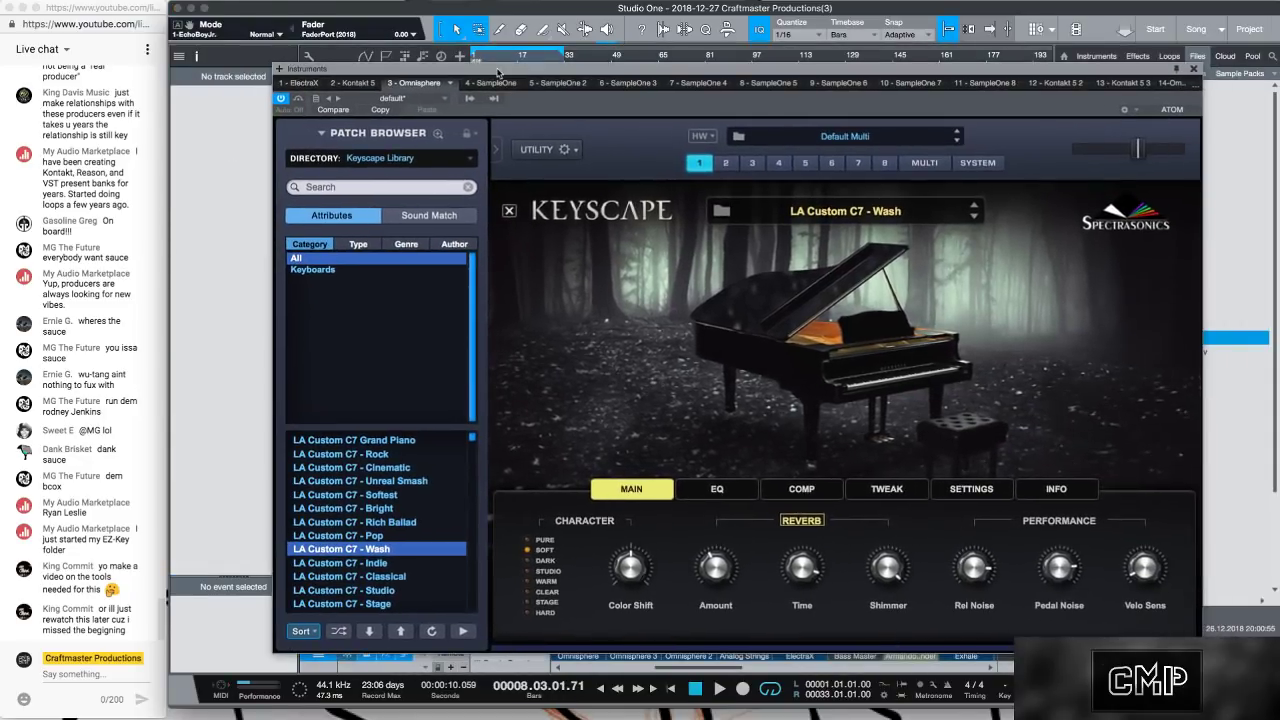
click(1194, 70)
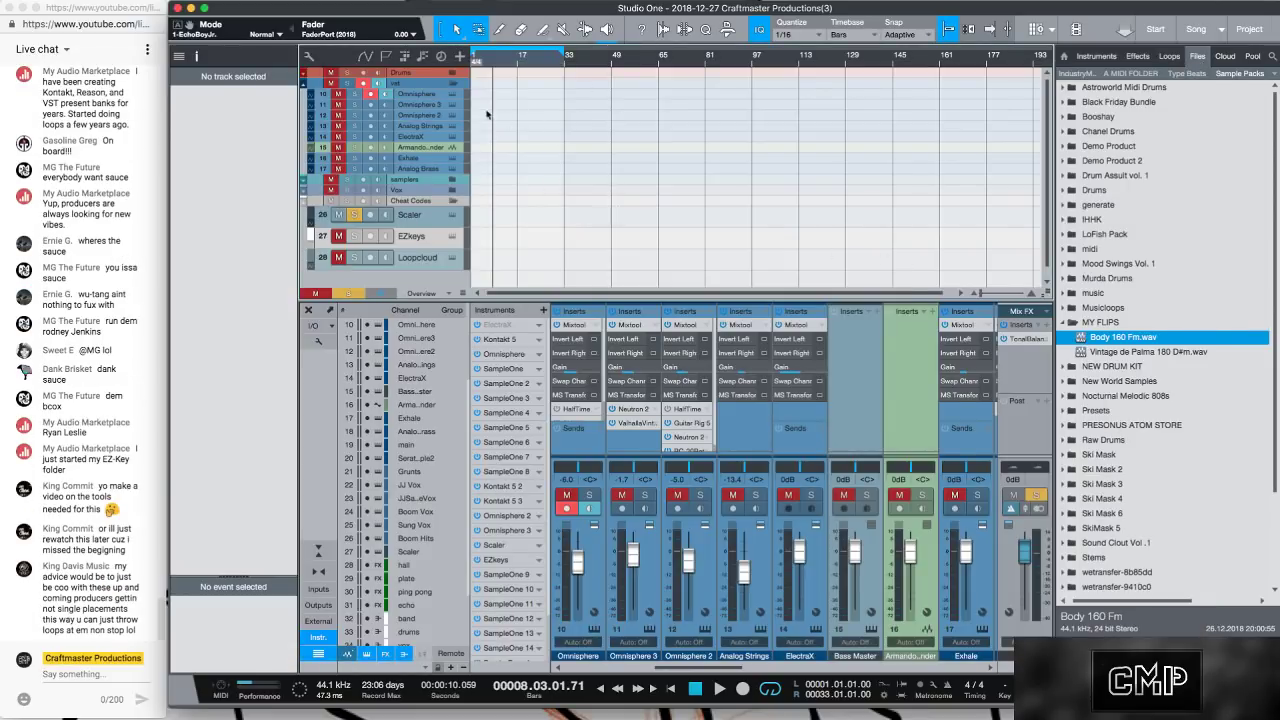
drag(740, 667, 648, 667)
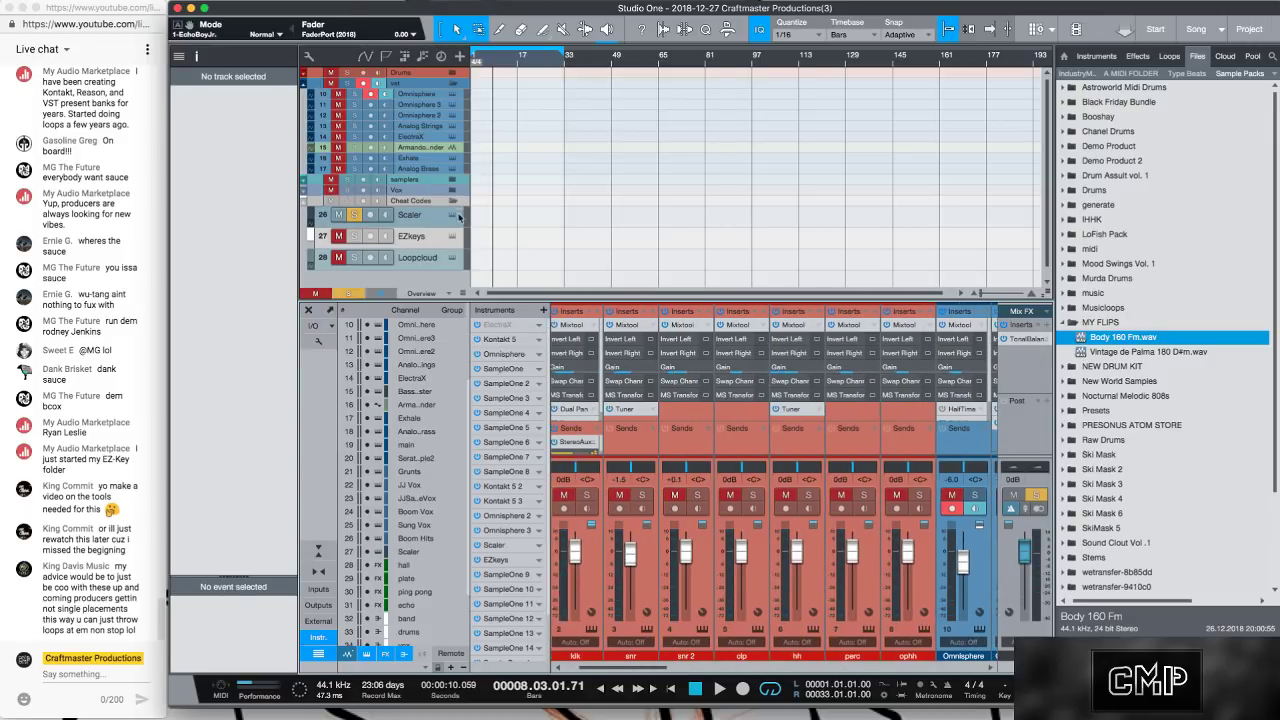
Reopen Scaler and place the KW801 chords D?, G maj, G 5 and B 5 in order in progression pattern 1.
click(452, 214)
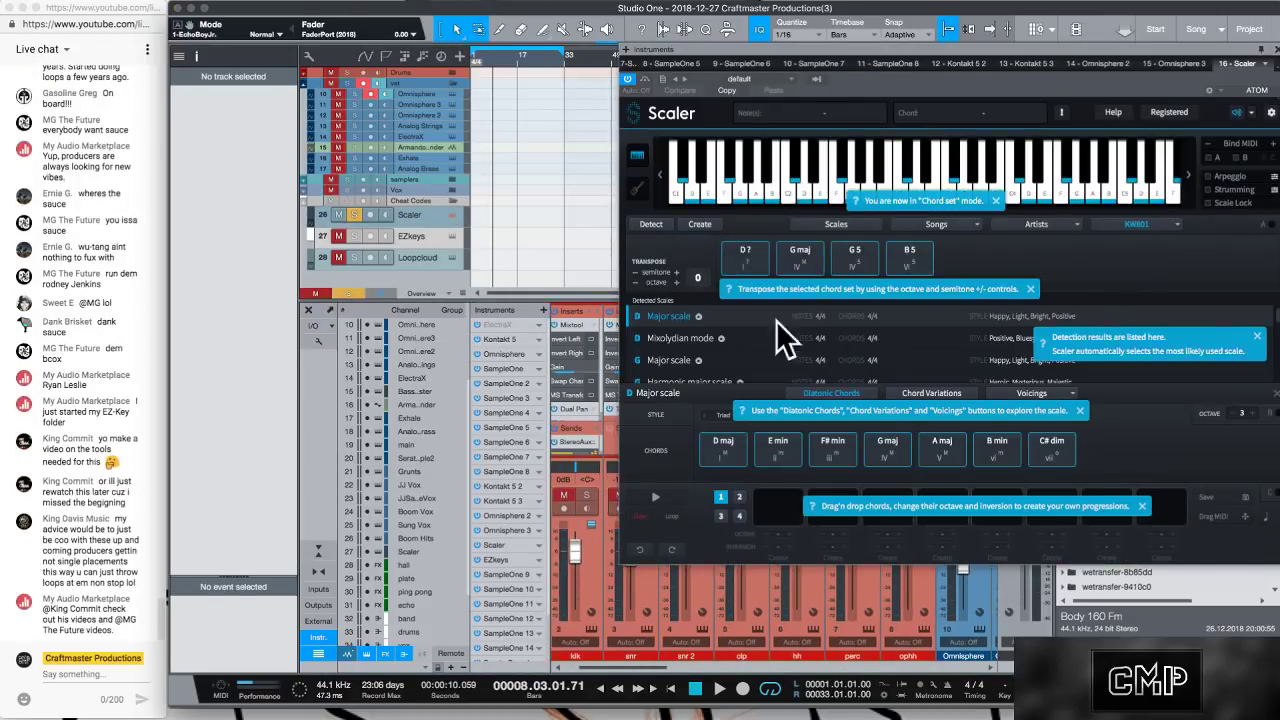
drag(749, 263, 776, 492)
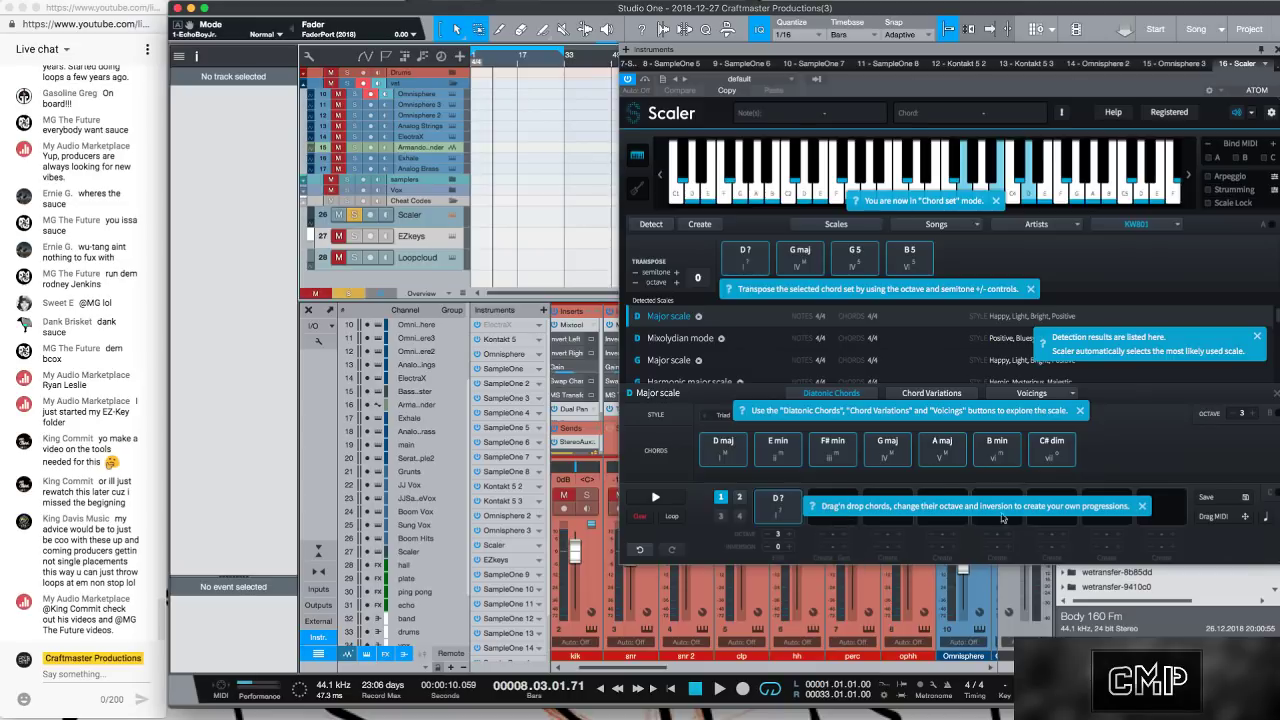
click(1141, 506)
click(781, 248)
drag(801, 316, 832, 505)
drag(855, 256, 890, 488)
drag(921, 368, 945, 499)
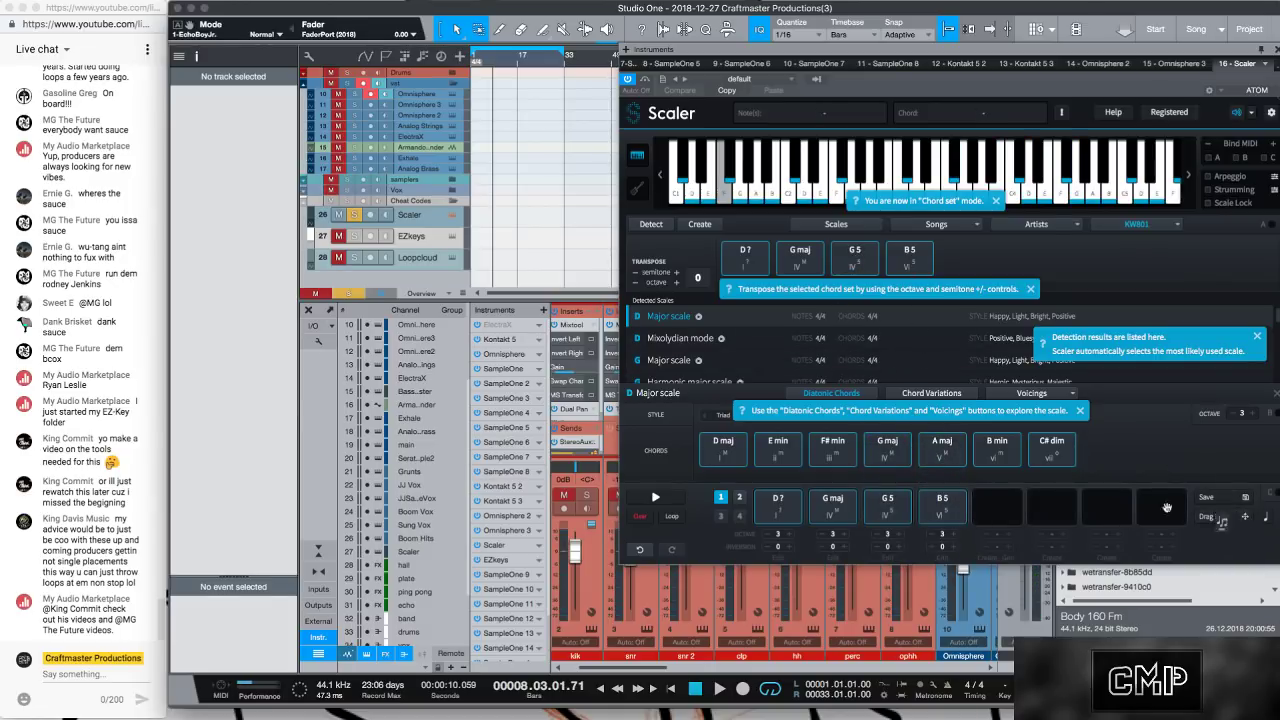
Export Scaler's progression as MIDI into the arrangement and place the clip on the Omnisphere track at bar 1.
drag(1166, 508, 565, 106)
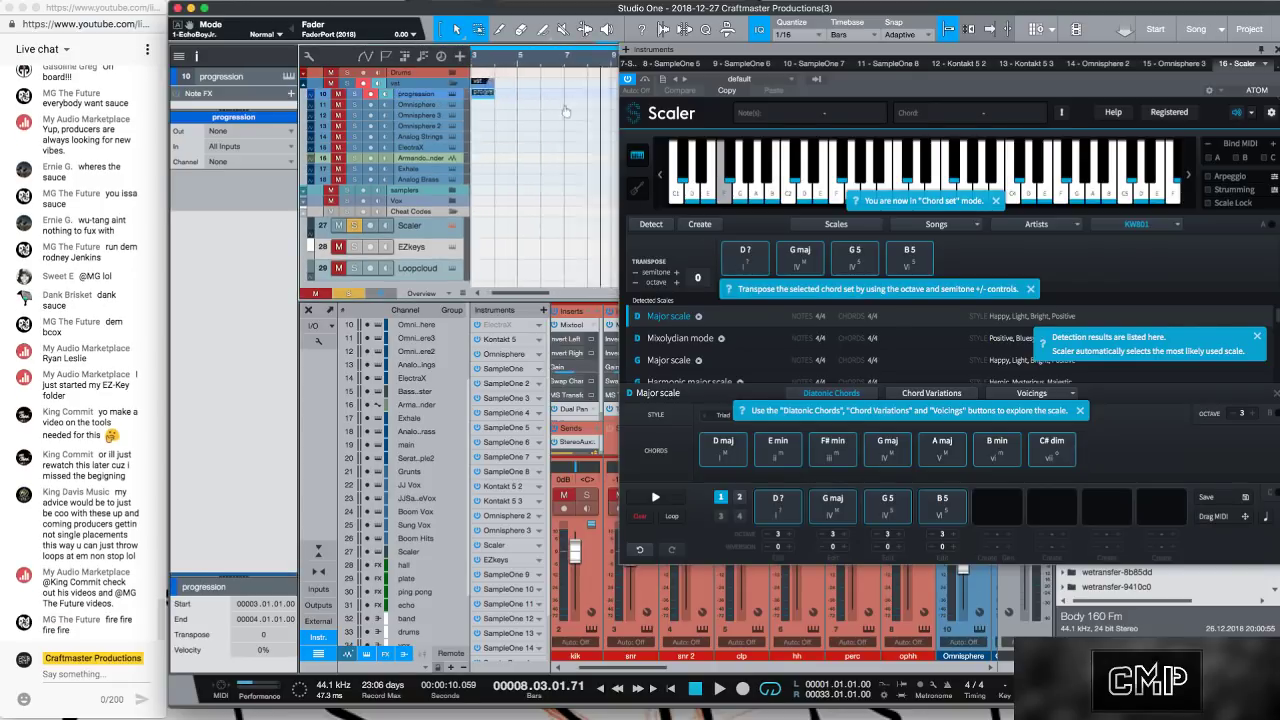
scroll(481, 254, left, 2)
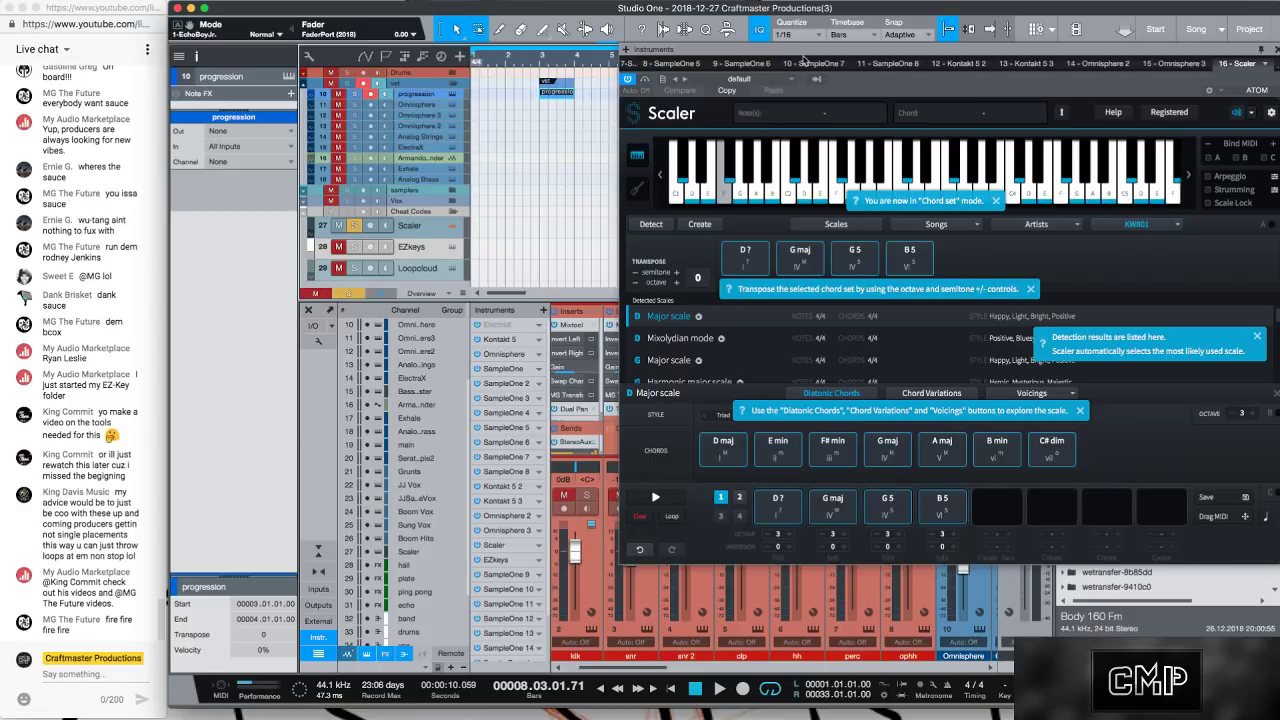
click(466, 294)
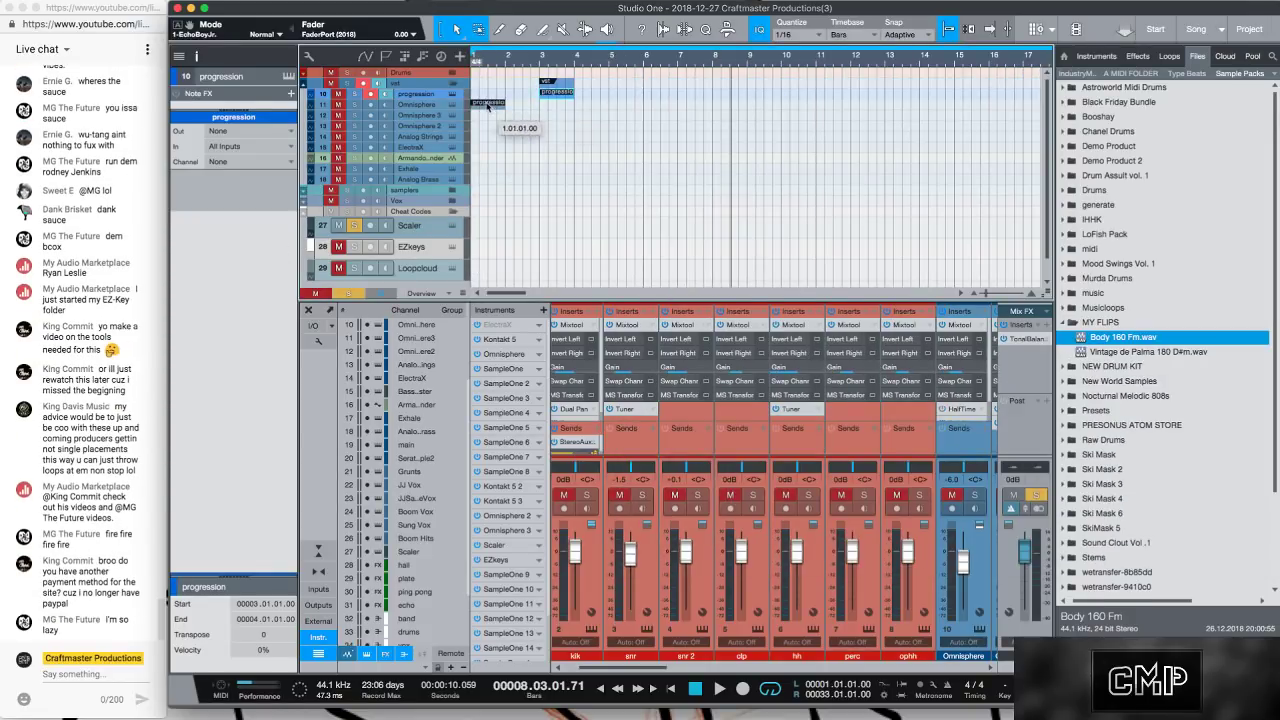
drag(487, 106, 488, 106)
Clear all track mutes and solos and stretch the Omnisphere progression clip to four bars.
scroll(490, 147, up, 3)
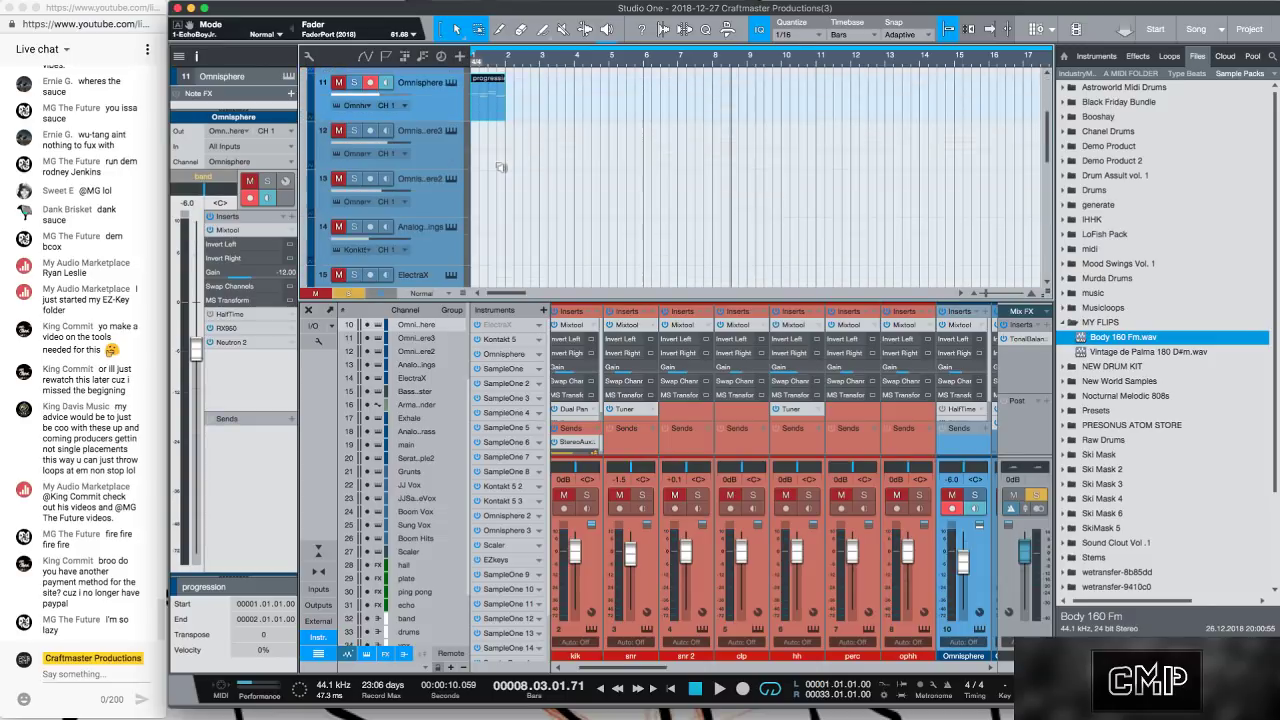
scroll(489, 60, up, 3)
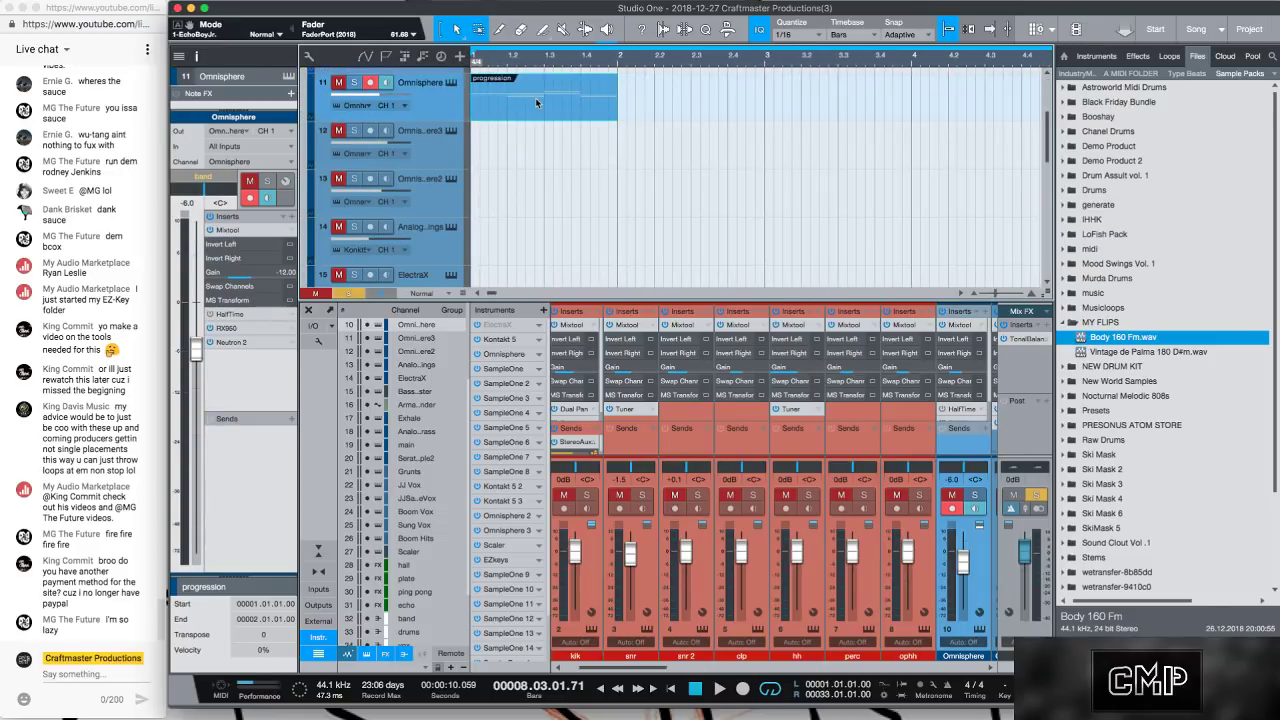
key(space)
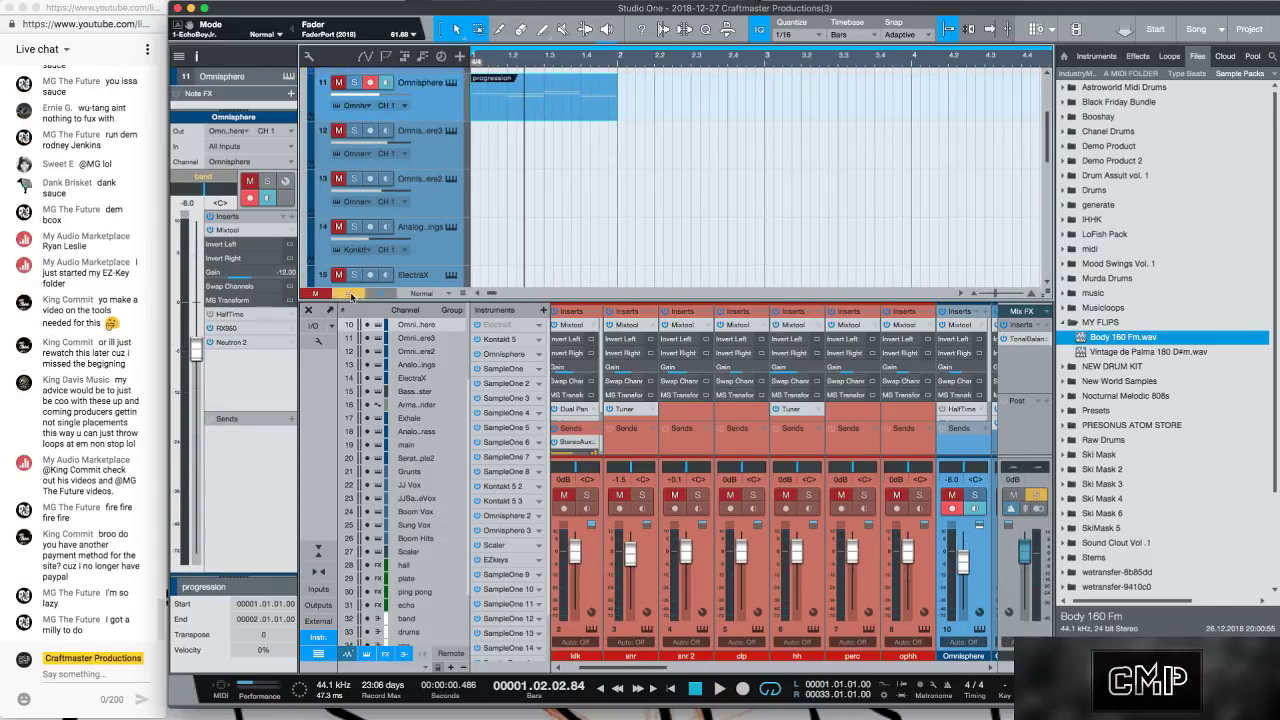
click(350, 294)
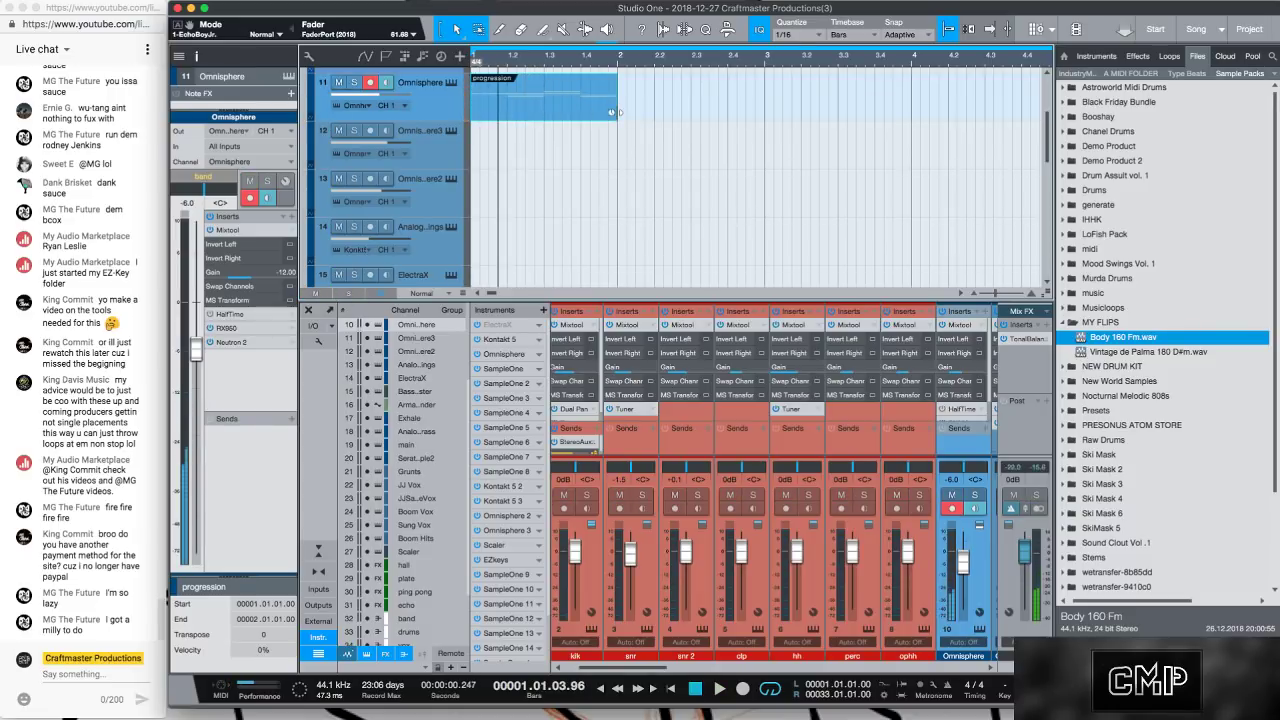
drag(612, 112, 935, 129)
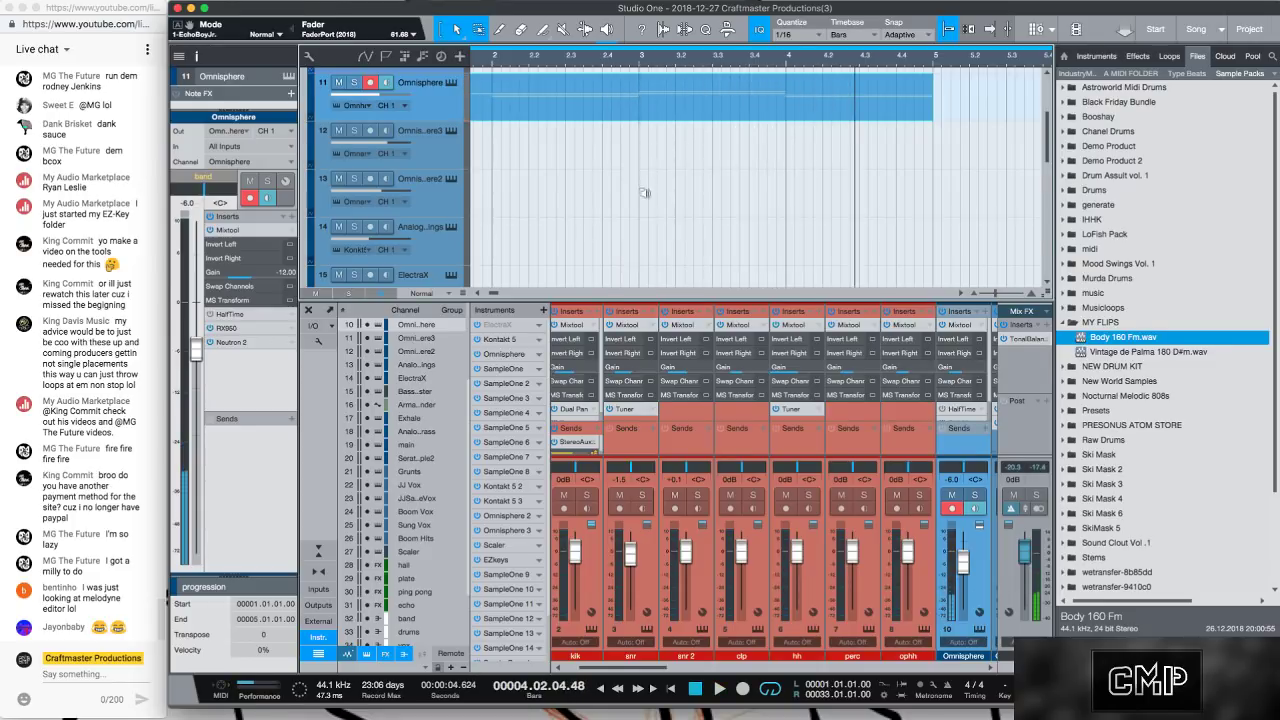
Open the progression clip in an enlarged piano roll and set its scale to D Major.
key(z)
double_click(591, 231)
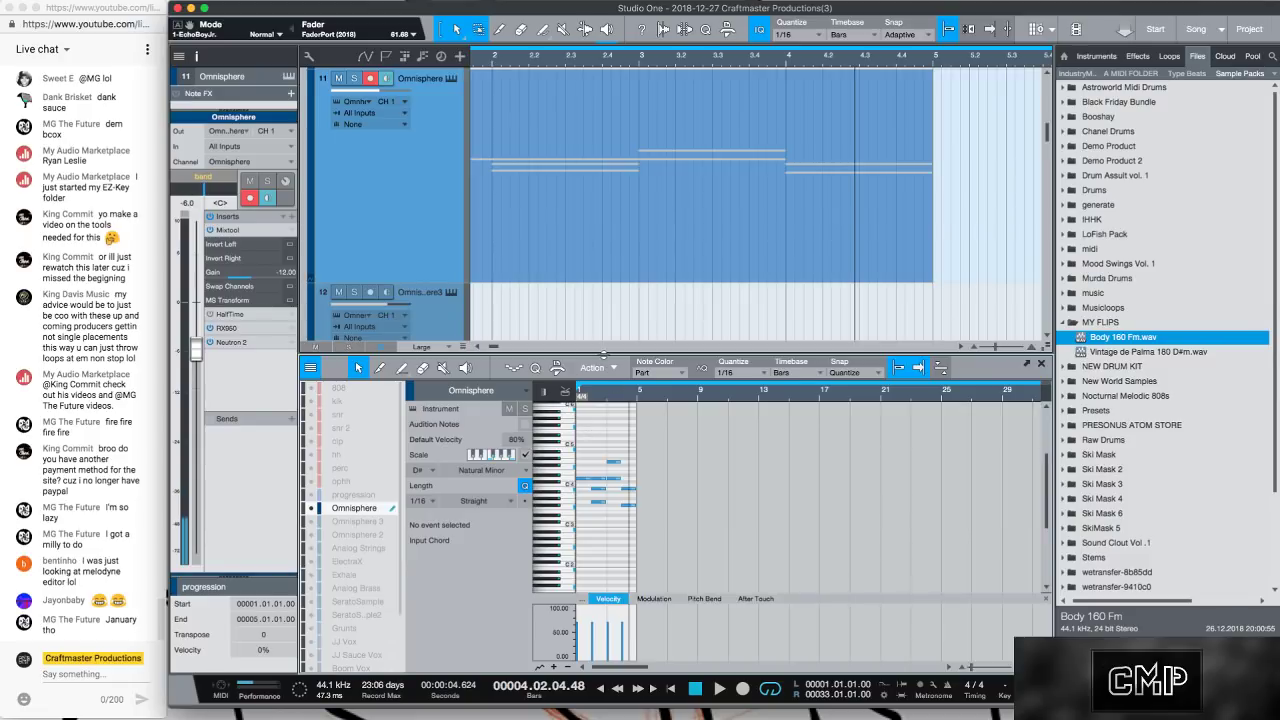
drag(603, 354, 603, 215)
click(431, 333)
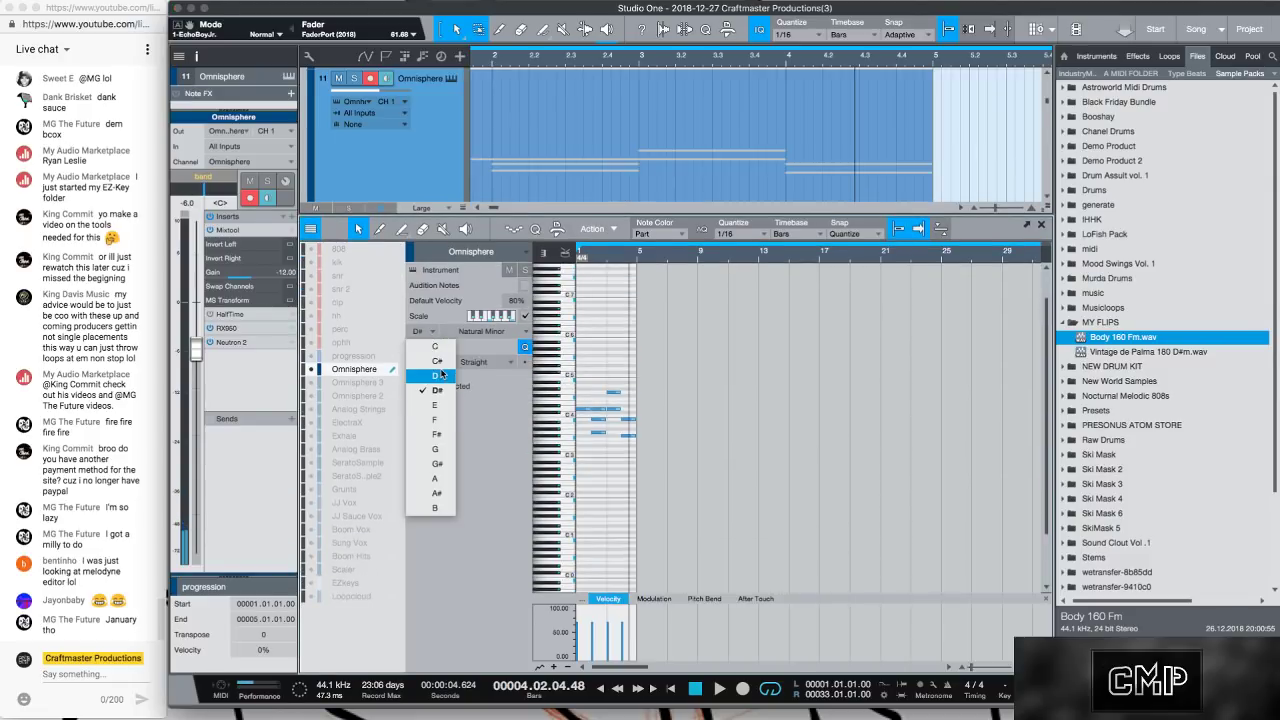
click(438, 375)
click(524, 317)
click(522, 331)
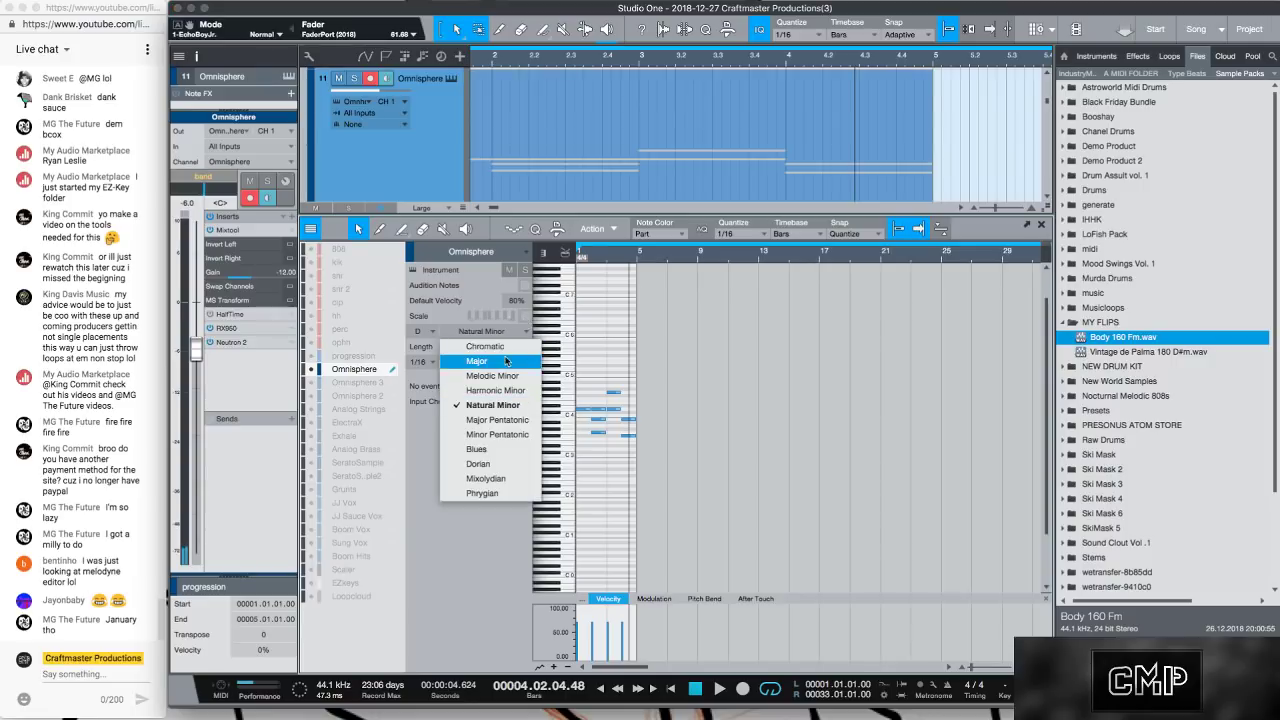
click(486, 361)
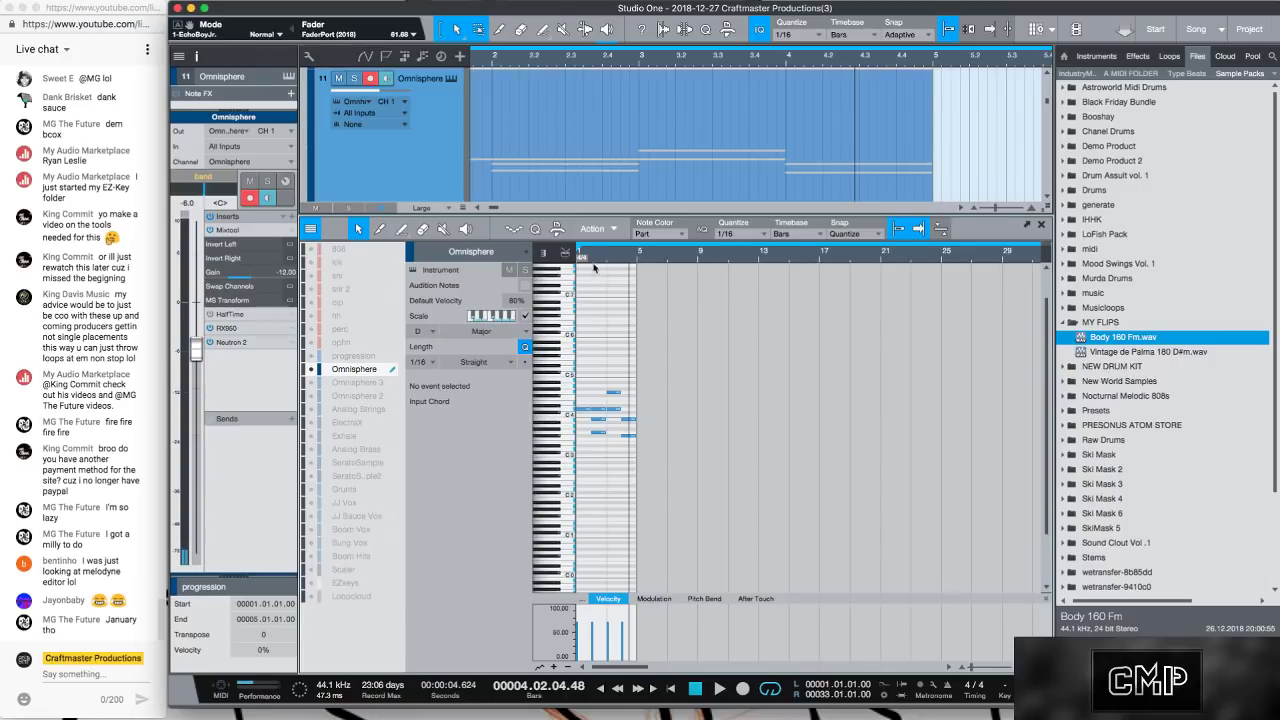
Add a one-bar D 3 bass note under the first chord at bar 1 and play the progression.
key(z)
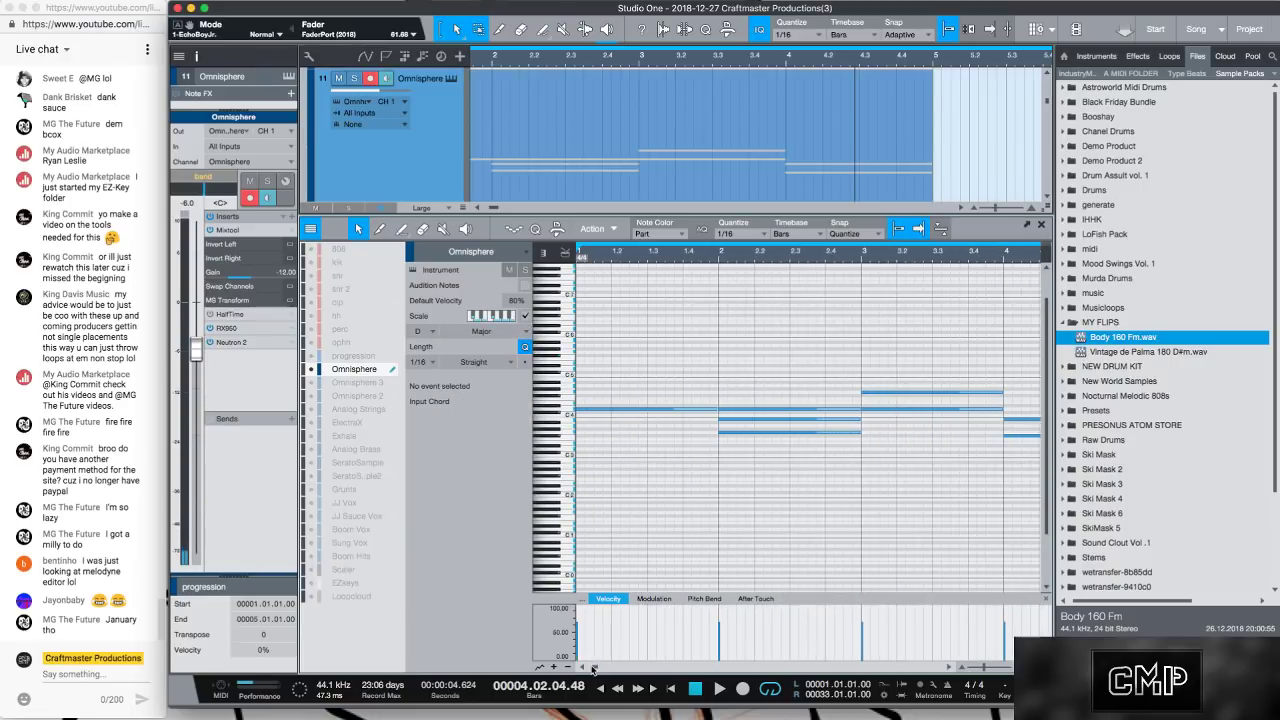
scroll(600, 462, up, 5)
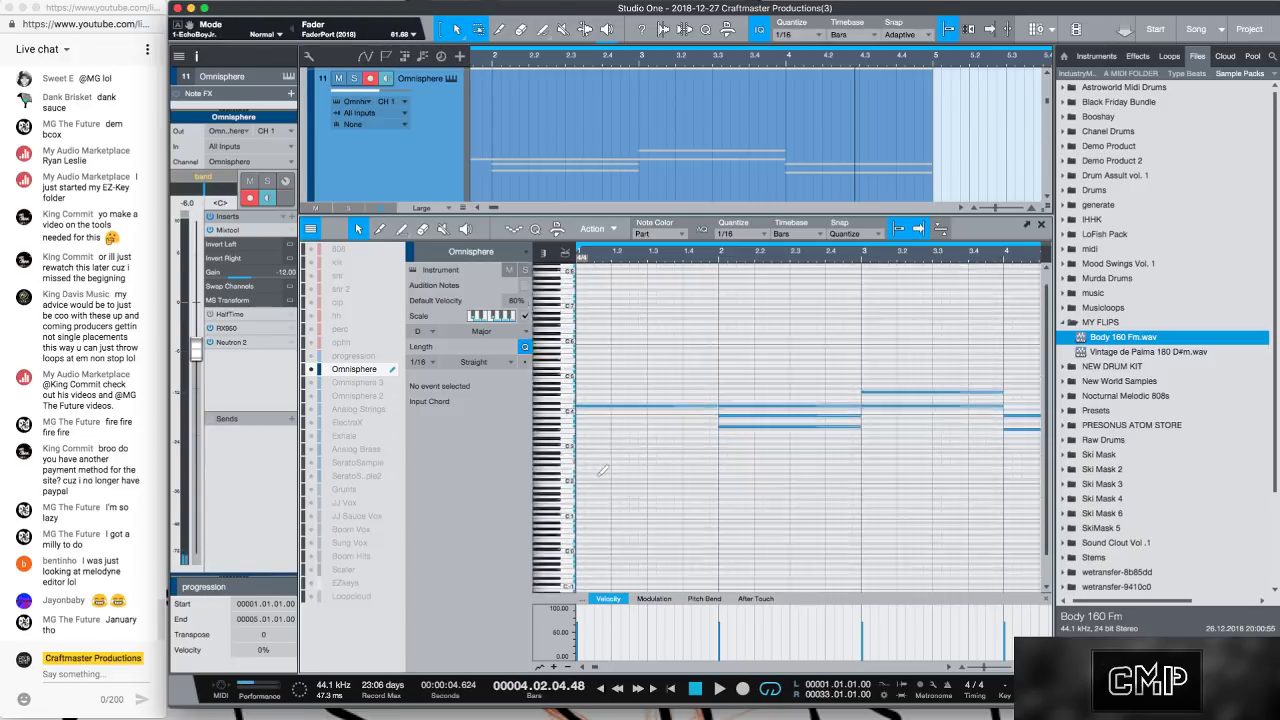
click(581, 516)
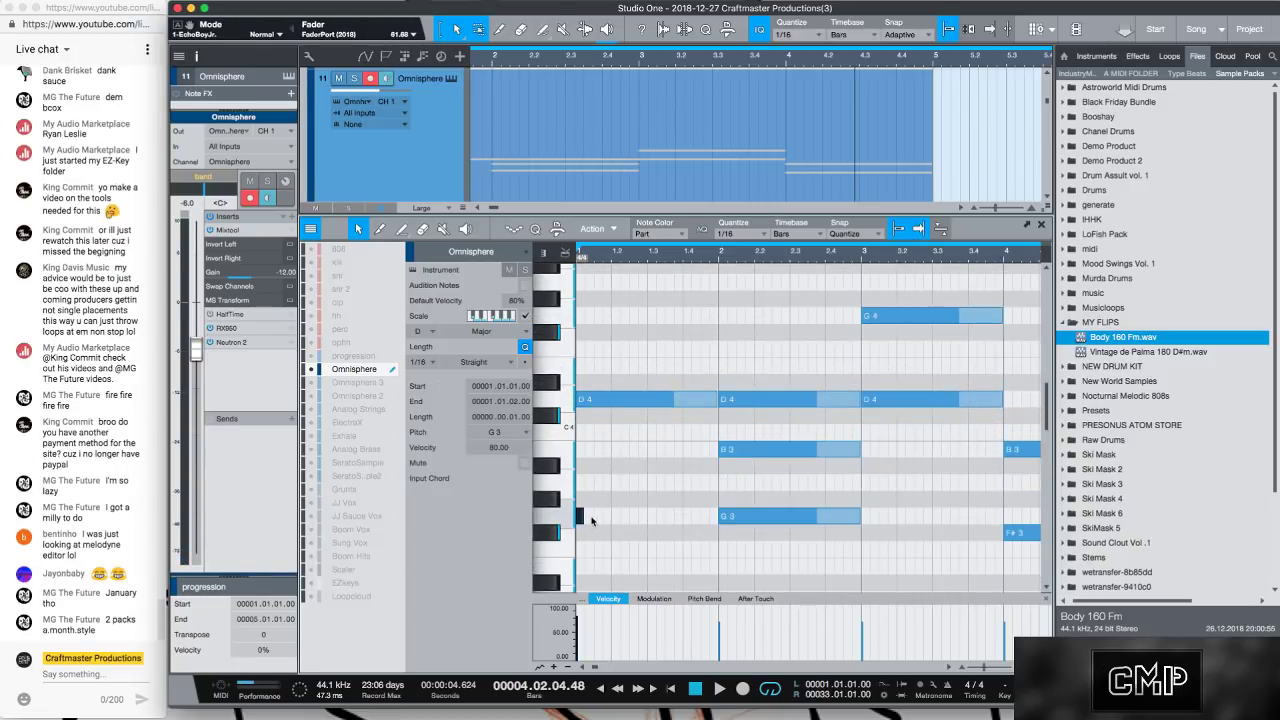
drag(583, 516, 697, 535)
scroll(697, 535, down, 2)
drag(630, 440, 647, 512)
key(space)
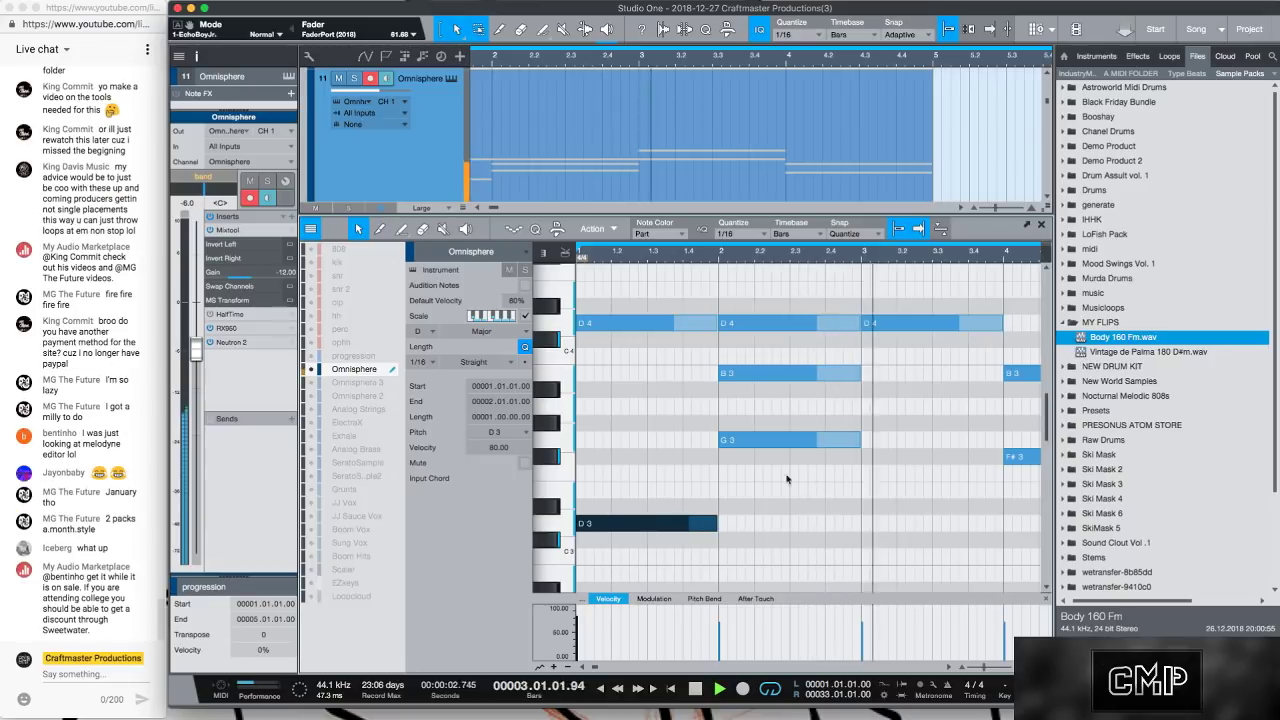
Replay the progression from the beginning and add a one-bar C# 3 bass note at bar 3.
key(space)
key(space)
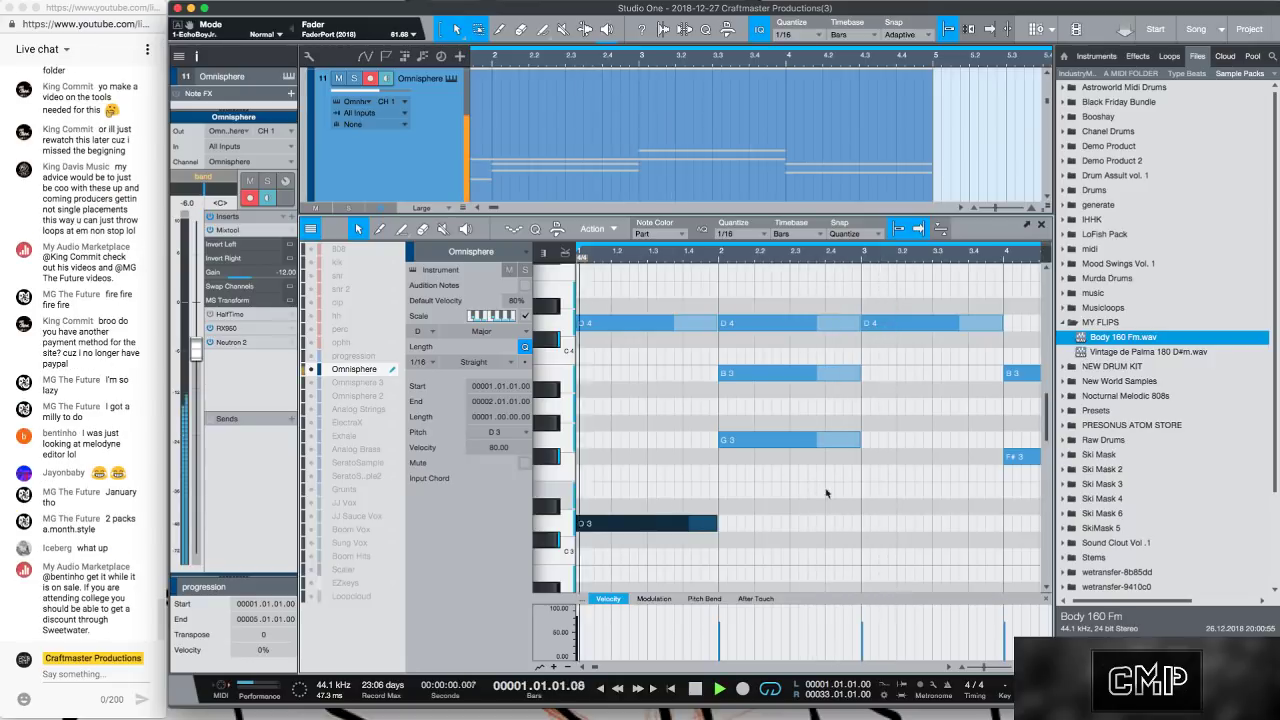
click(868, 522)
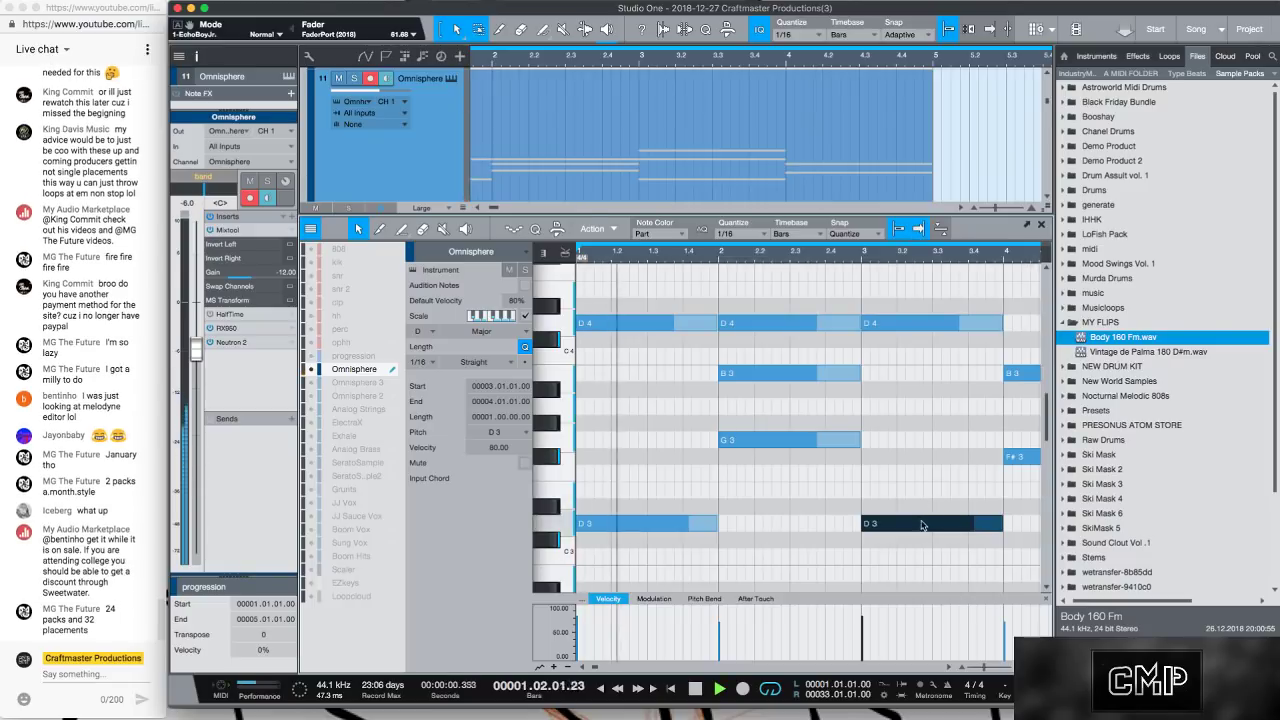
drag(930, 523, 936, 541)
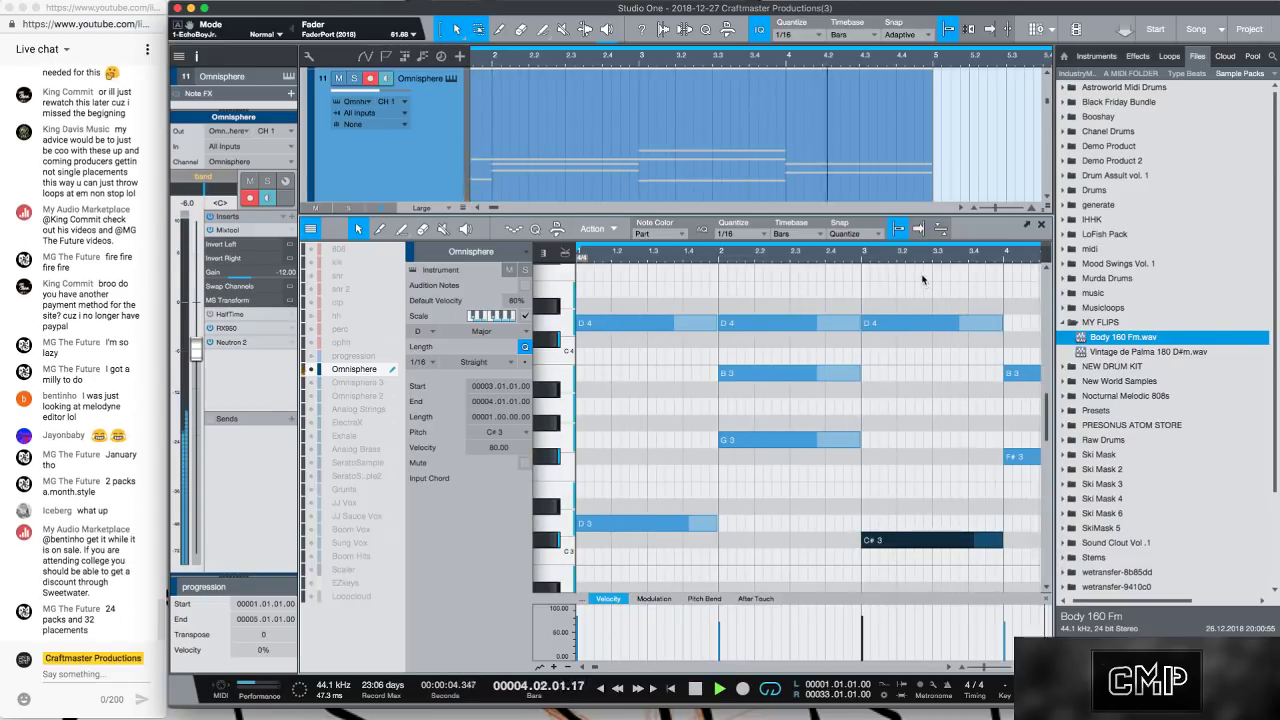
Play through the progression, then shorten the loop range to bars 1 to 5 to match the four-bar clip.
key(w)
key(w)
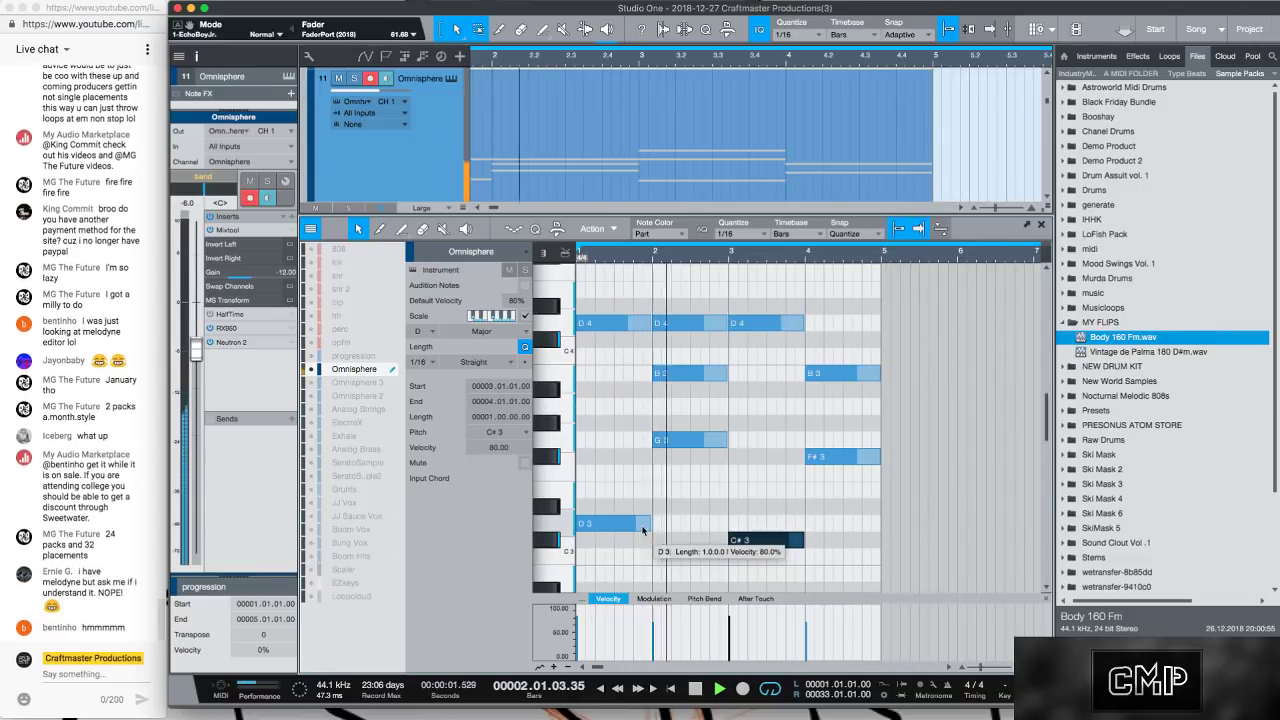
key(space)
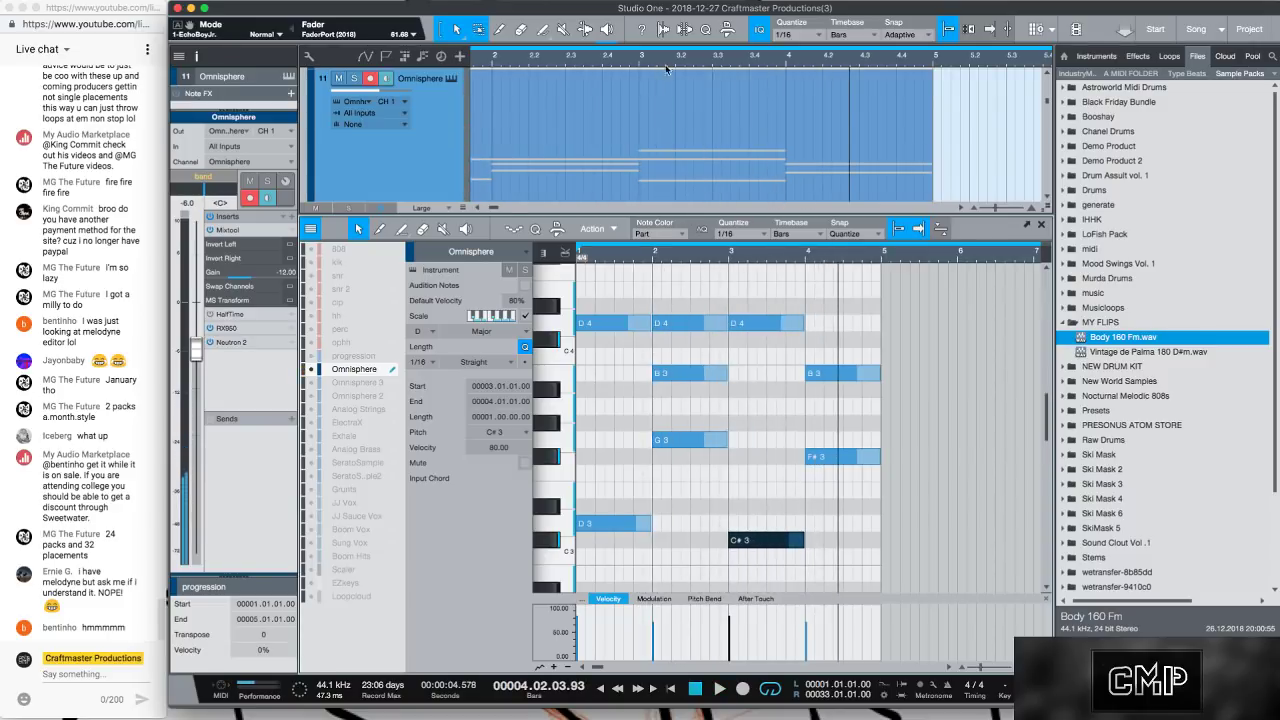
key(w)
key(w)
key(w)
key(w)
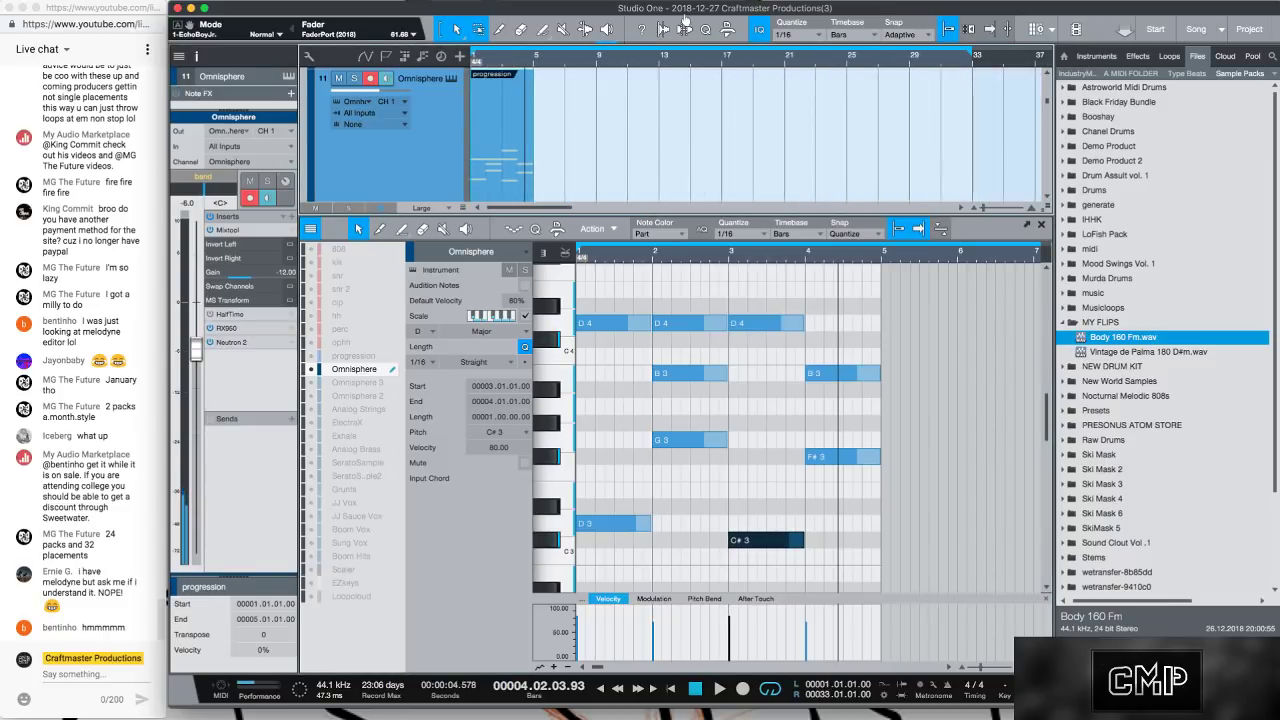
drag(984, 56, 535, 56)
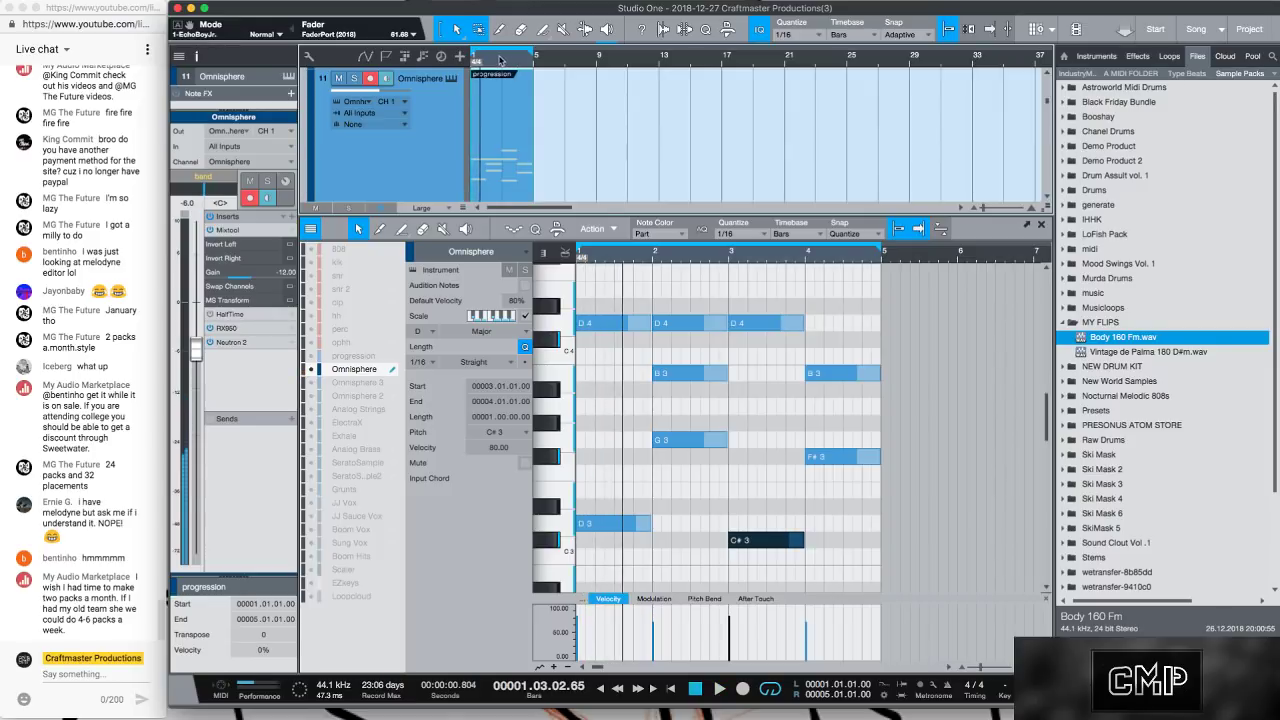
scroll(500, 61, up, 4)
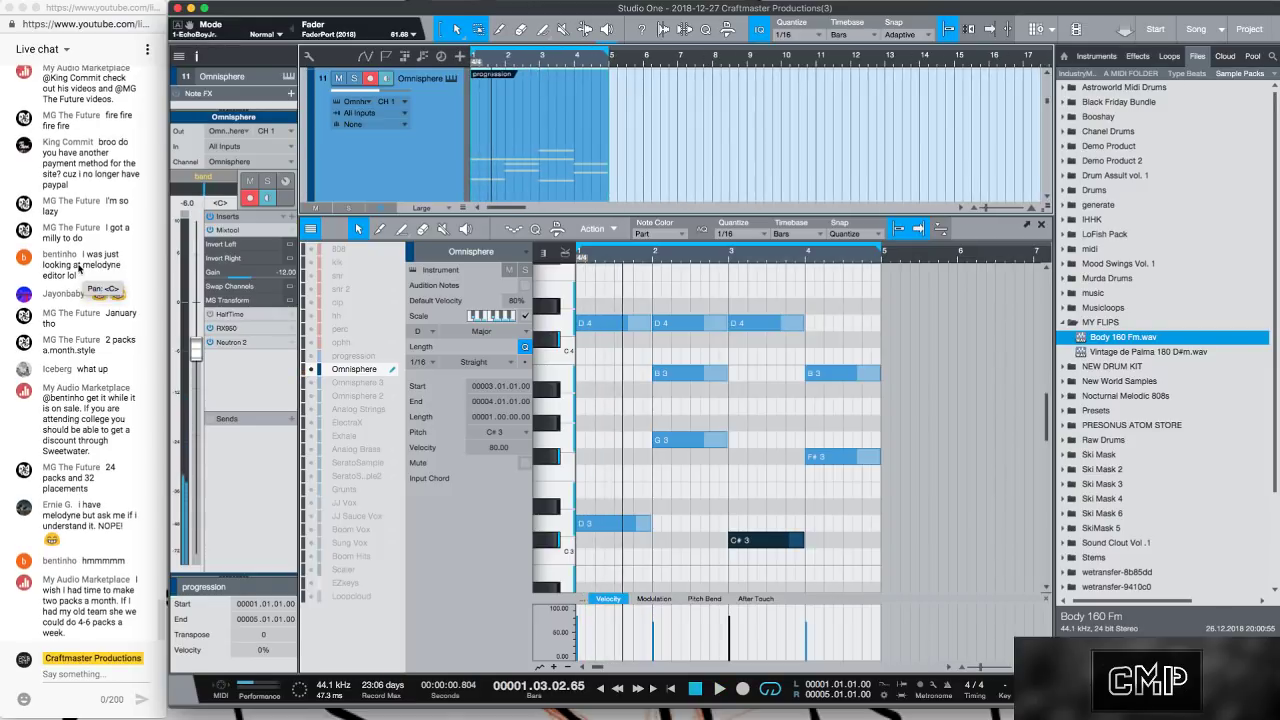
scroll(79, 268, up, 5)
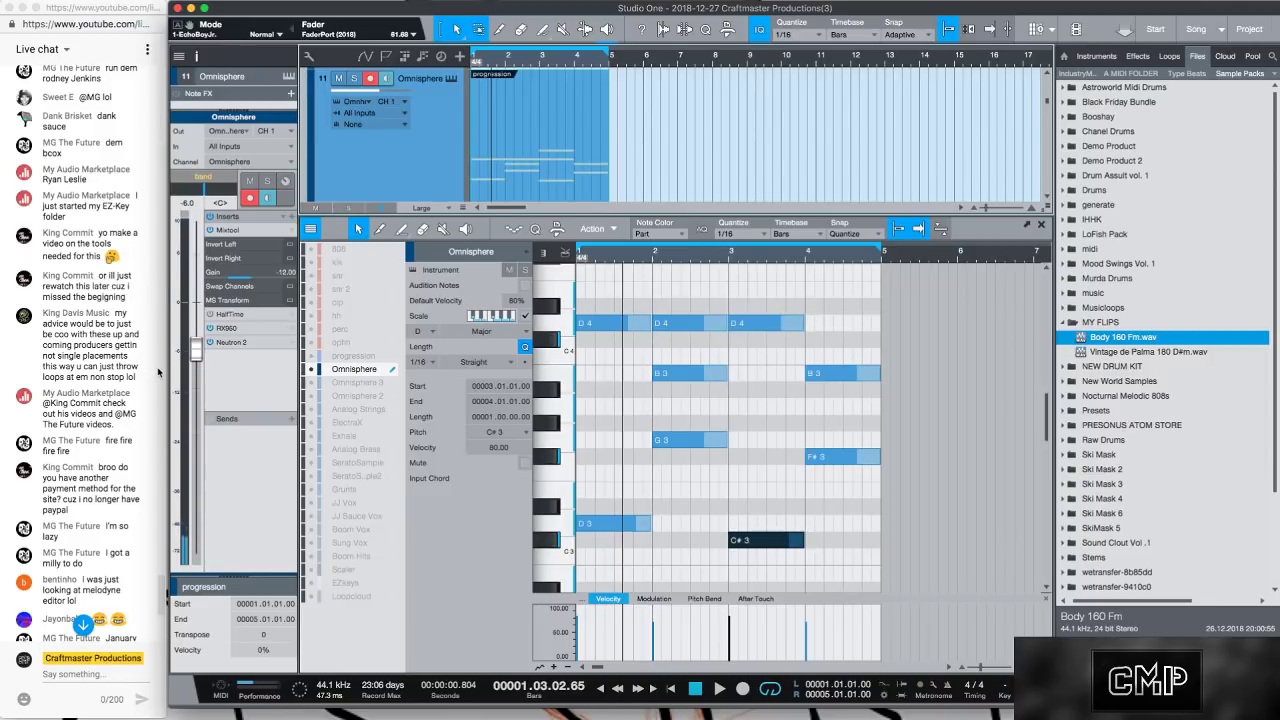
scroll(157, 372, down, 2)
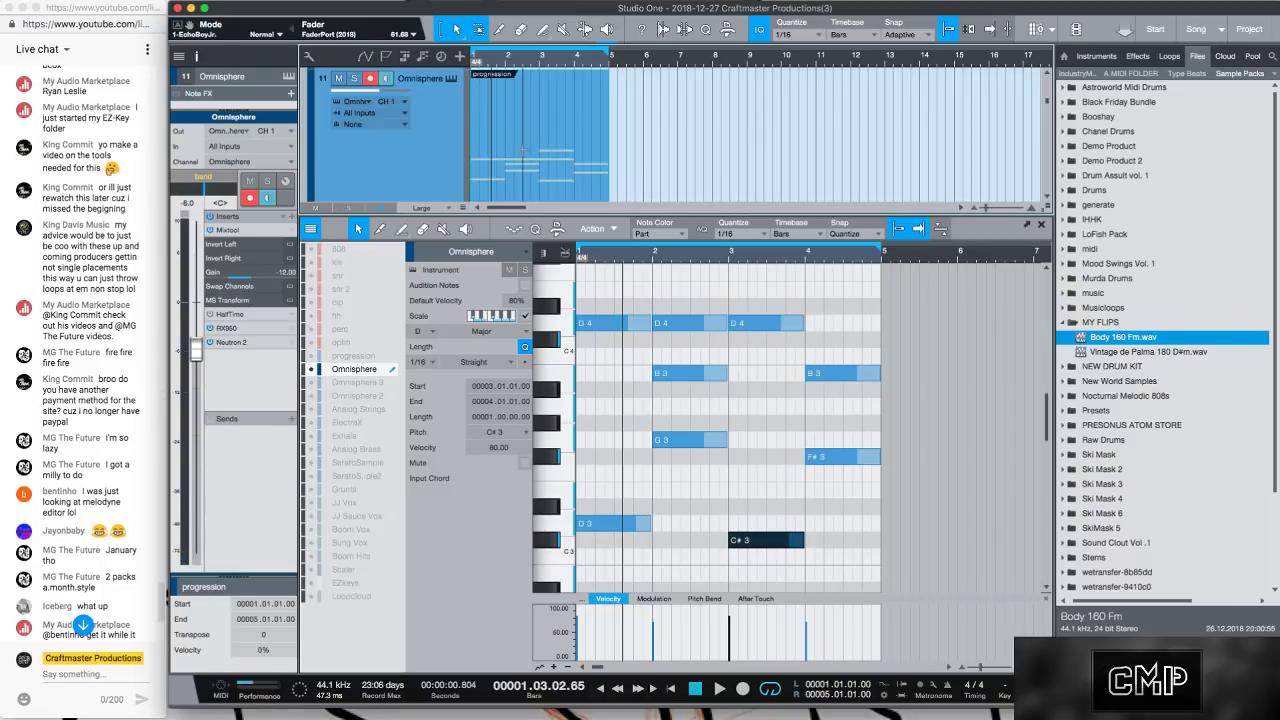
scroll(591, 366, down, 2)
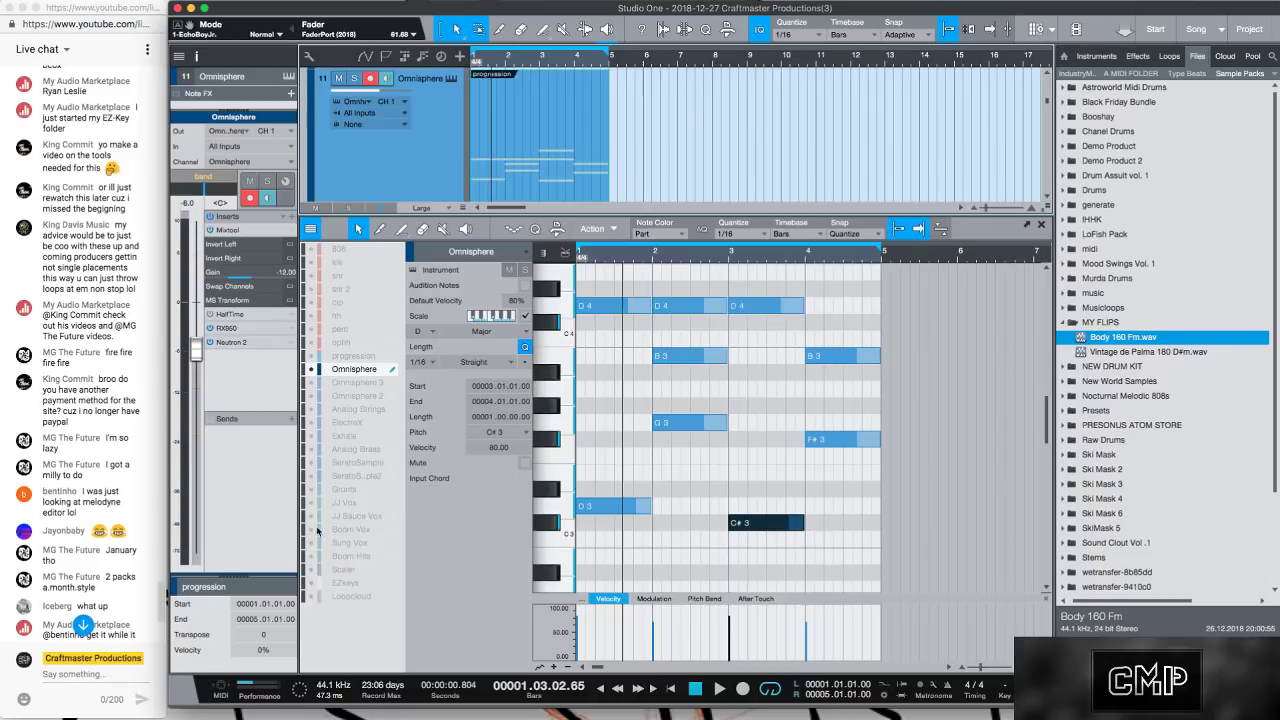
scroll(146, 492, down, 4)
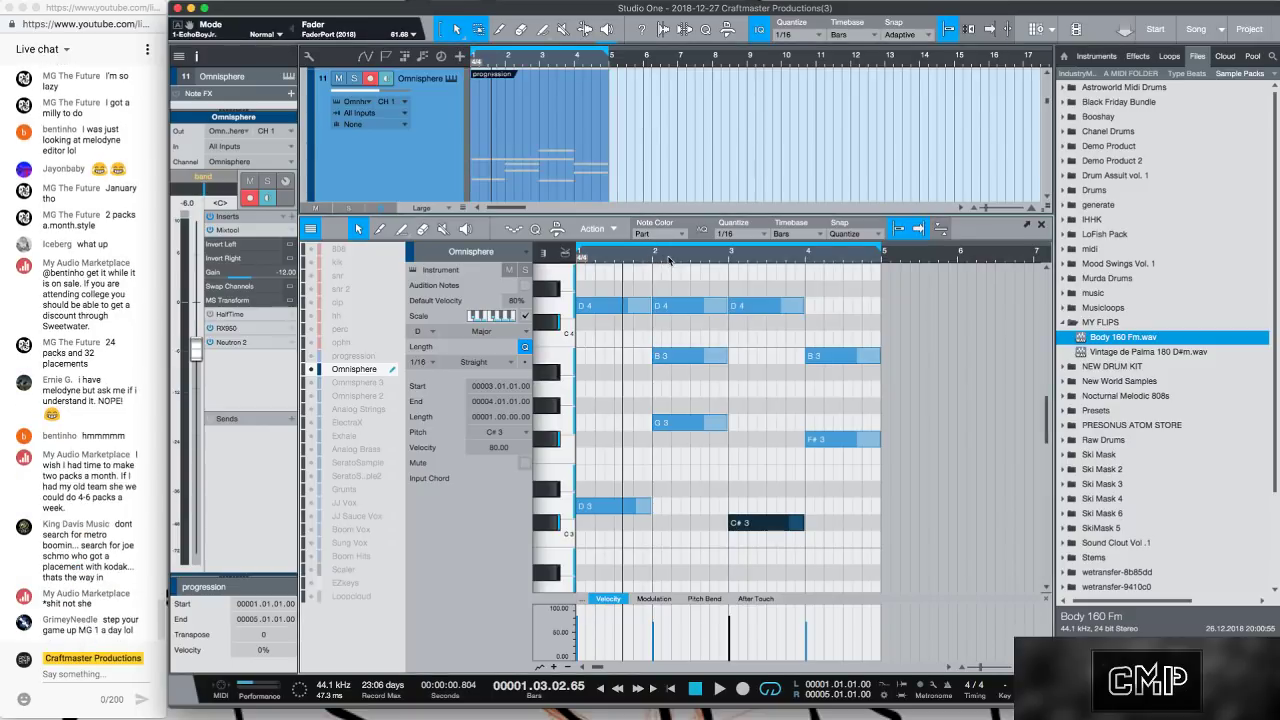
Play the looped progression and add quarter-note G 3 and F# 3 passing notes on beats 3 and 4 of bar 3.
drag(669, 261, 687, 271)
key(space)
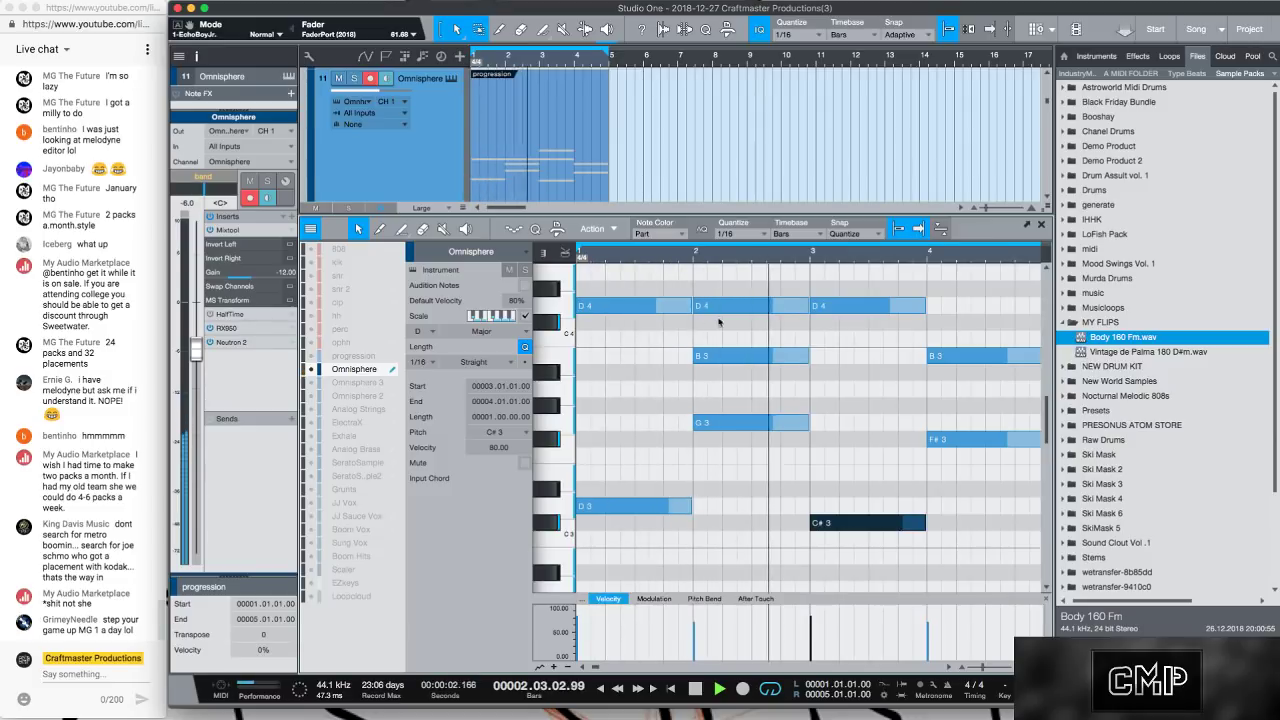
key(space)
key(space)
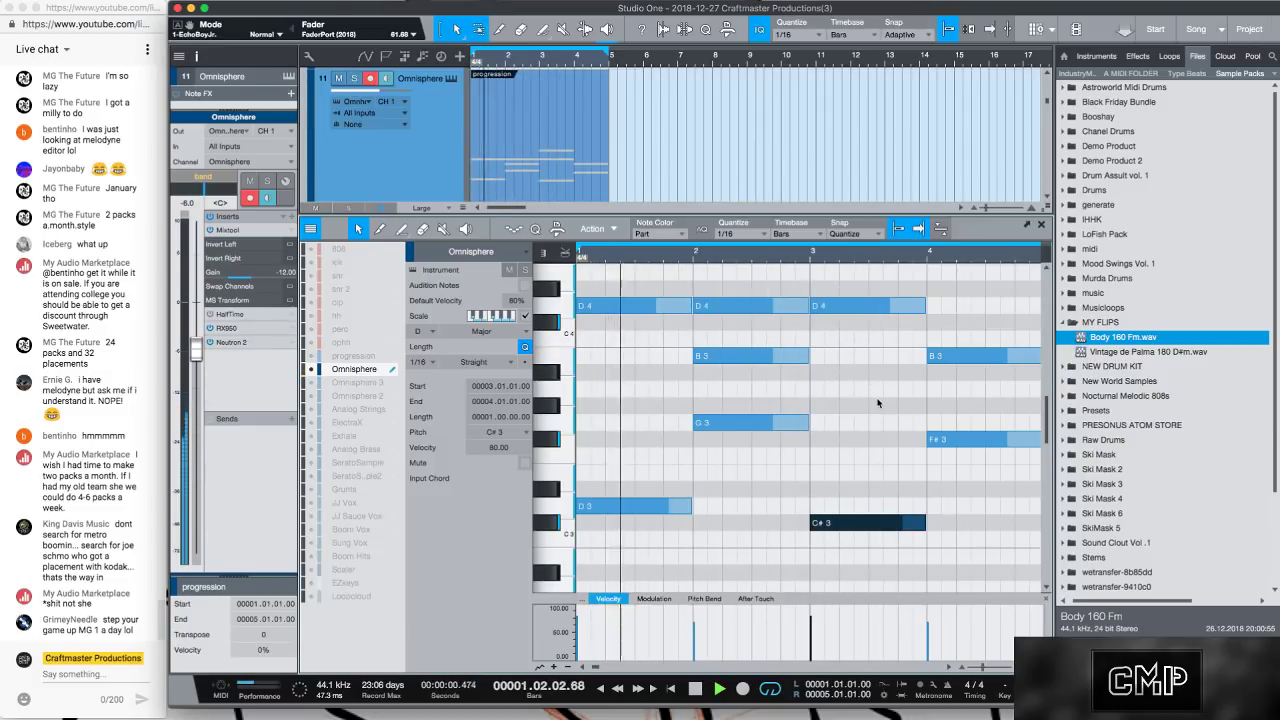
click(877, 403)
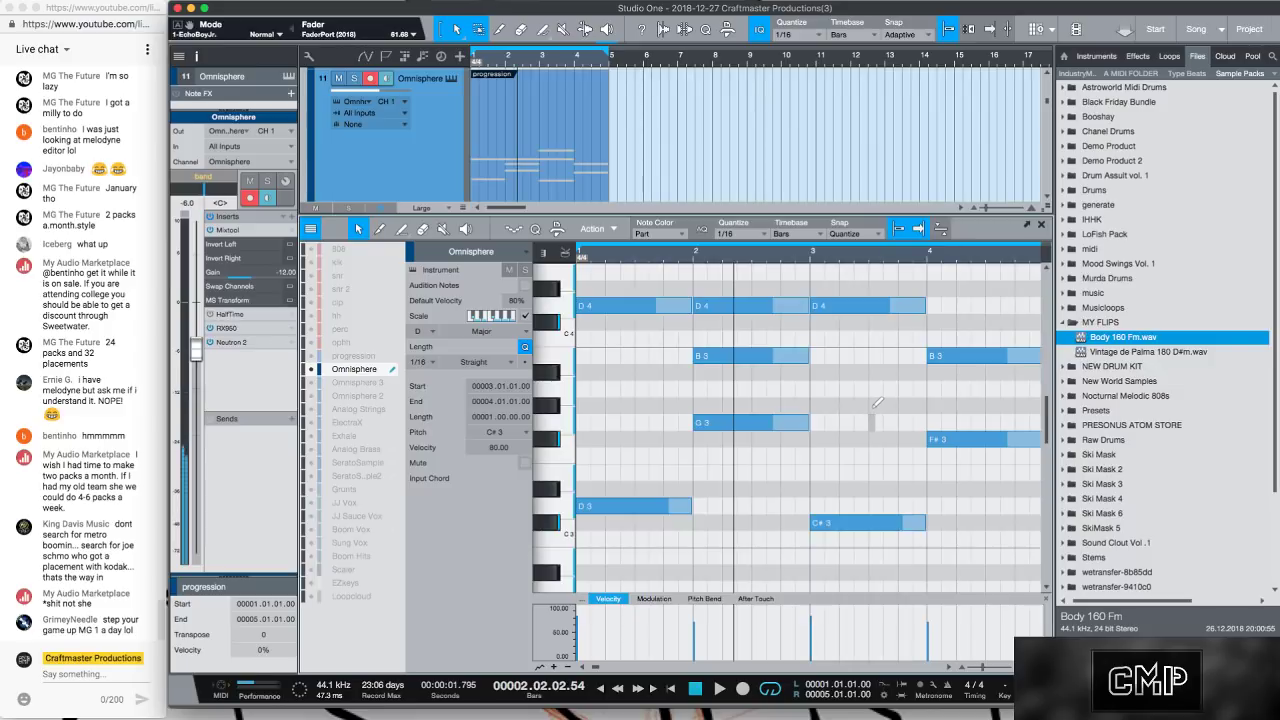
mouse_move(883, 422)
mouse_down()
mouse_move(918, 428)
mouse_move(899, 440)
mouse_up()
click(914, 440)
Add matching quarter-note G 3 and F# 3 passing notes on beats 3 and 4 of bar 1 and play them back.
click(638, 424)
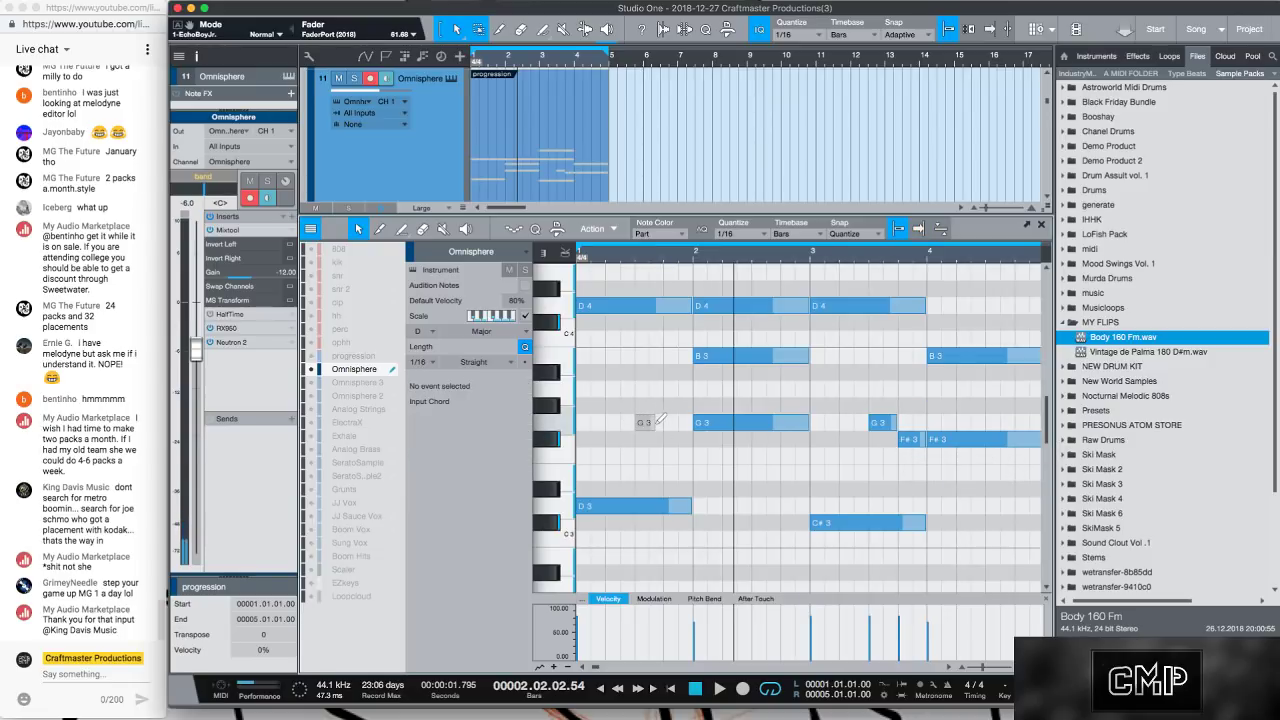
click(661, 424)
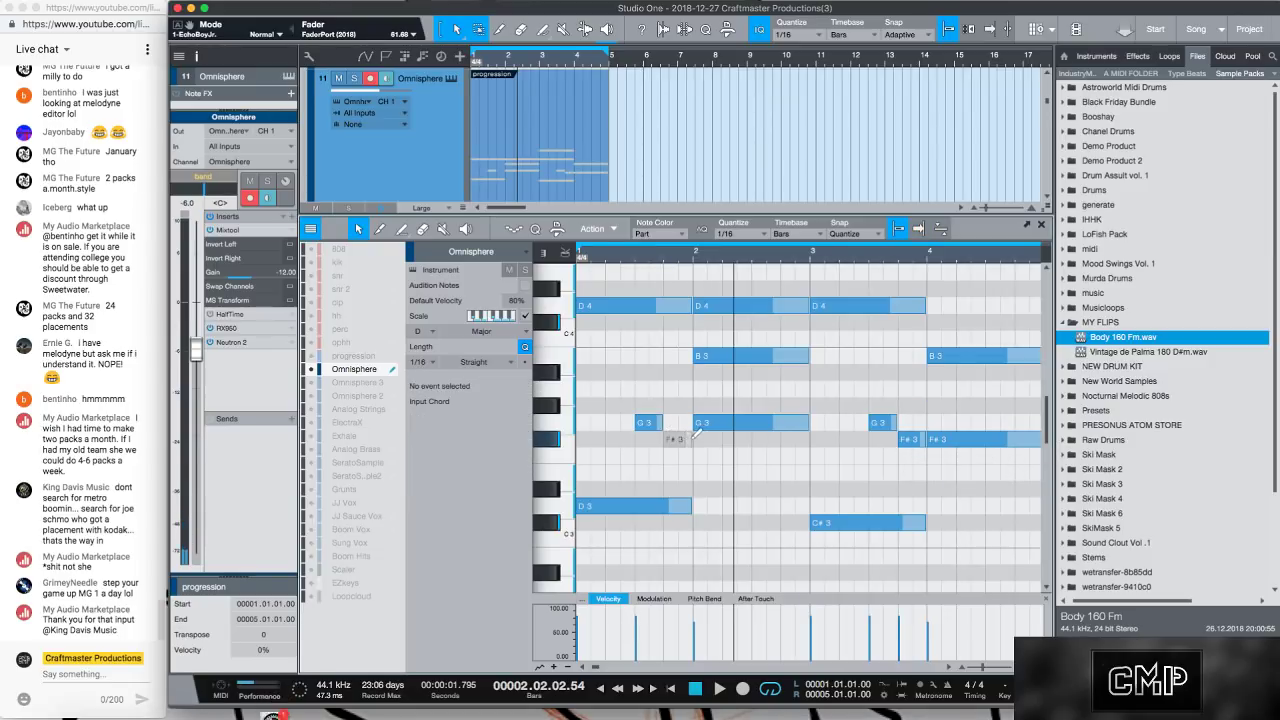
click(688, 439)
key(space)
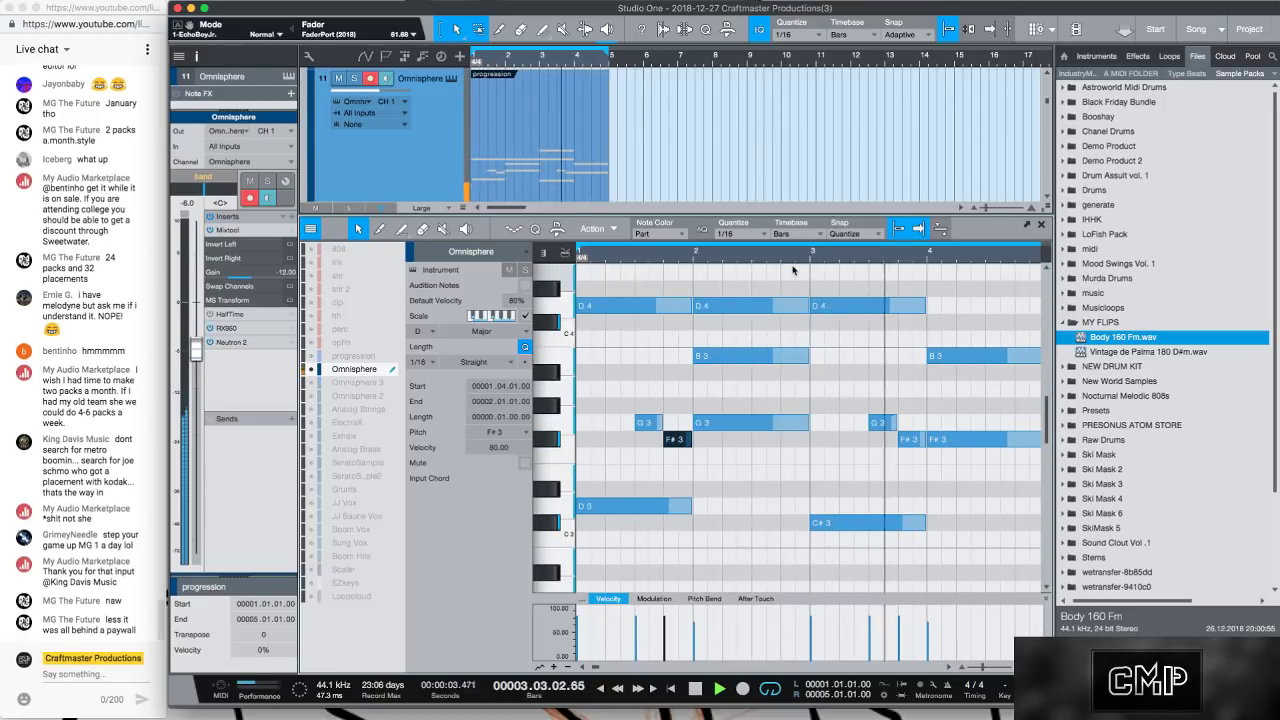
key(space)
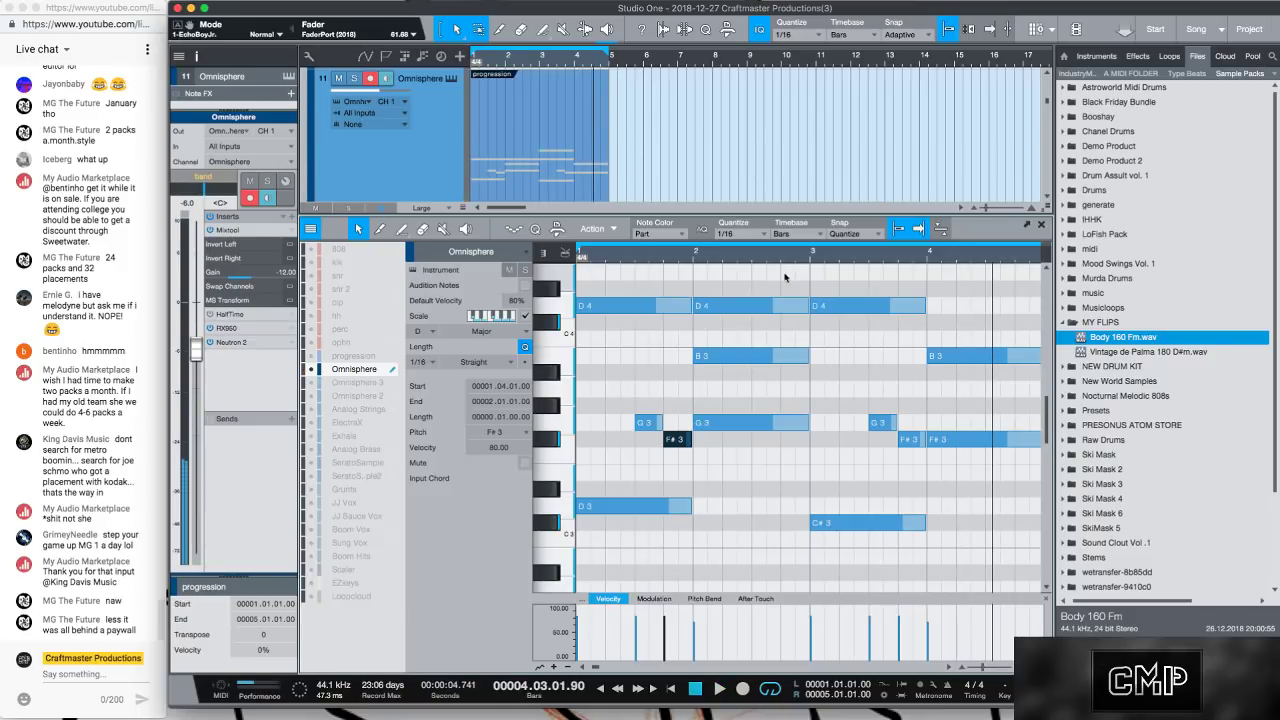
Replay the progression and add a one-bar B 2 bass note under the chord at bar 4.
key(space)
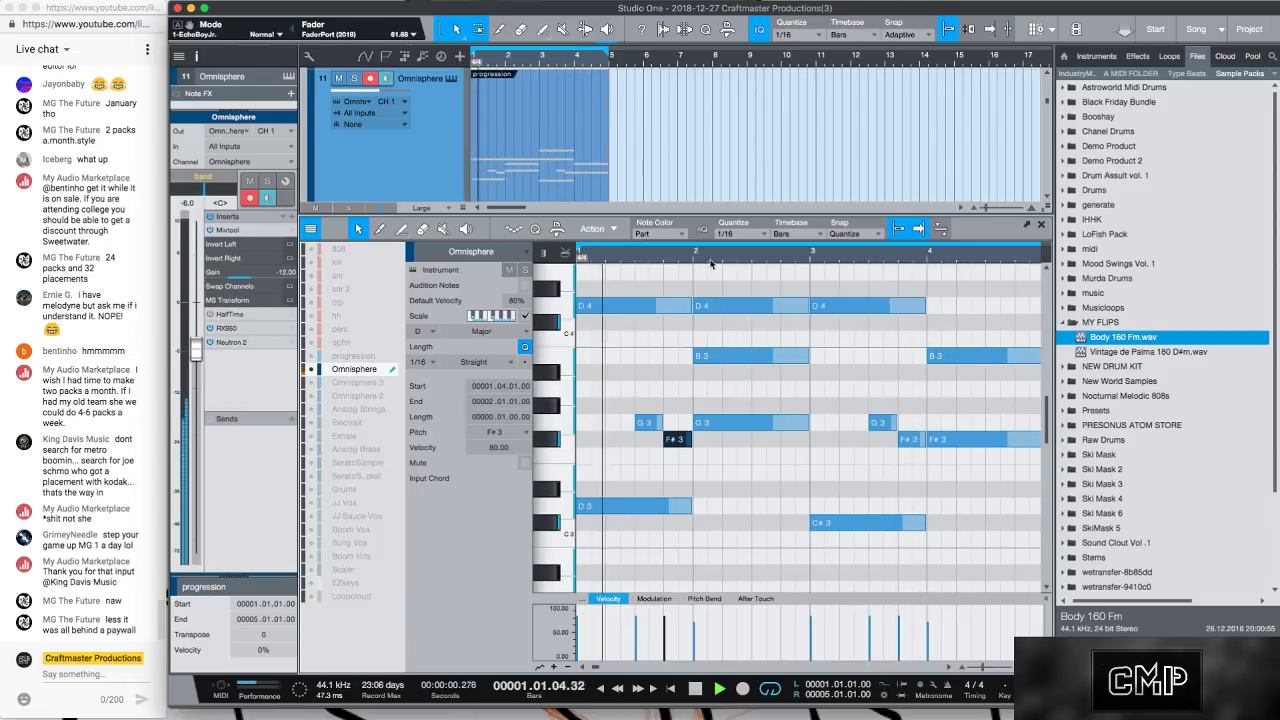
drag(733, 252, 733, 268)
key(w)
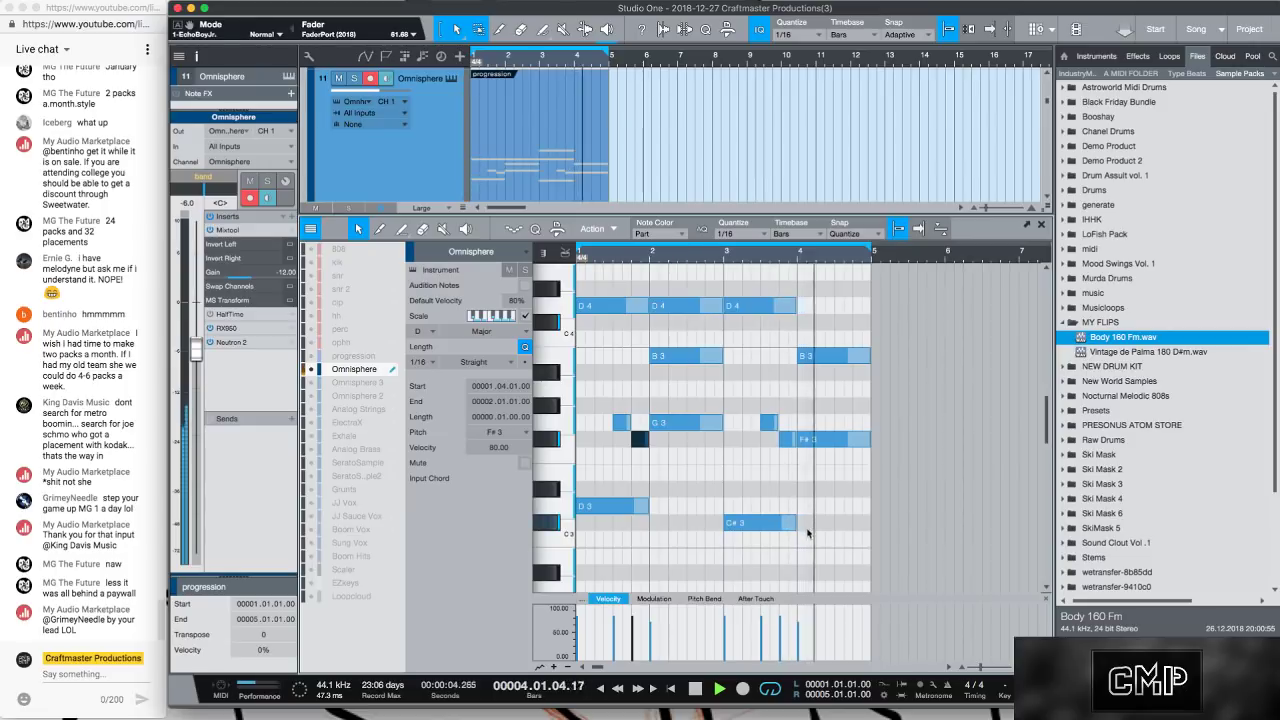
key(space)
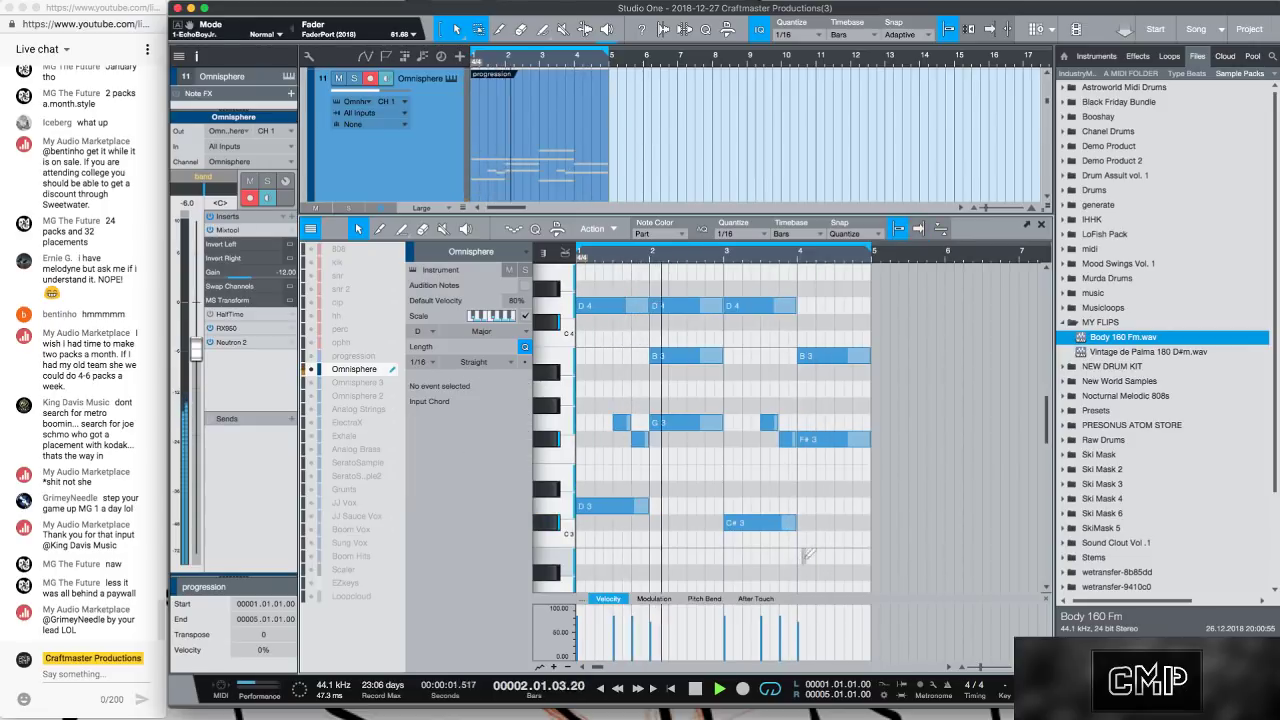
mouse_move(803, 556)
mouse_down()
mouse_move(870, 556)
mouse_move(797, 558)
mouse_up()
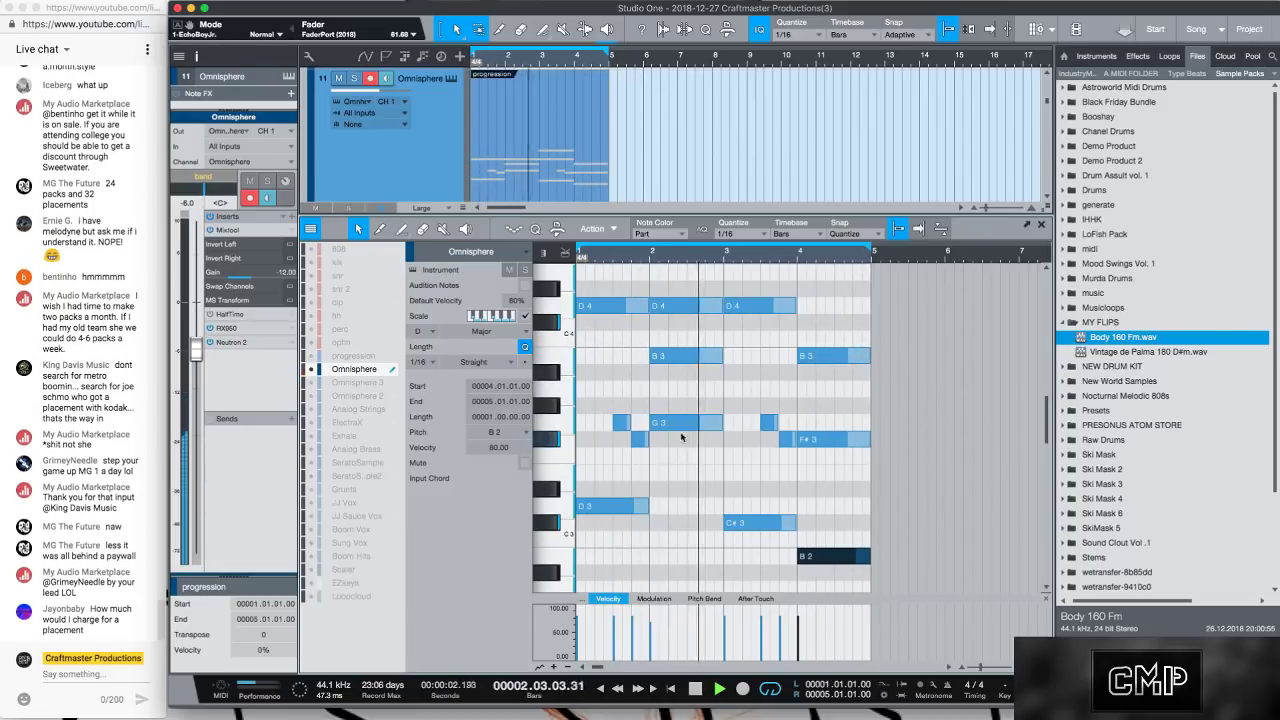
Transpose the B 3 note in bar 2 up one octave to B 4.
scroll(678, 454, up, 3)
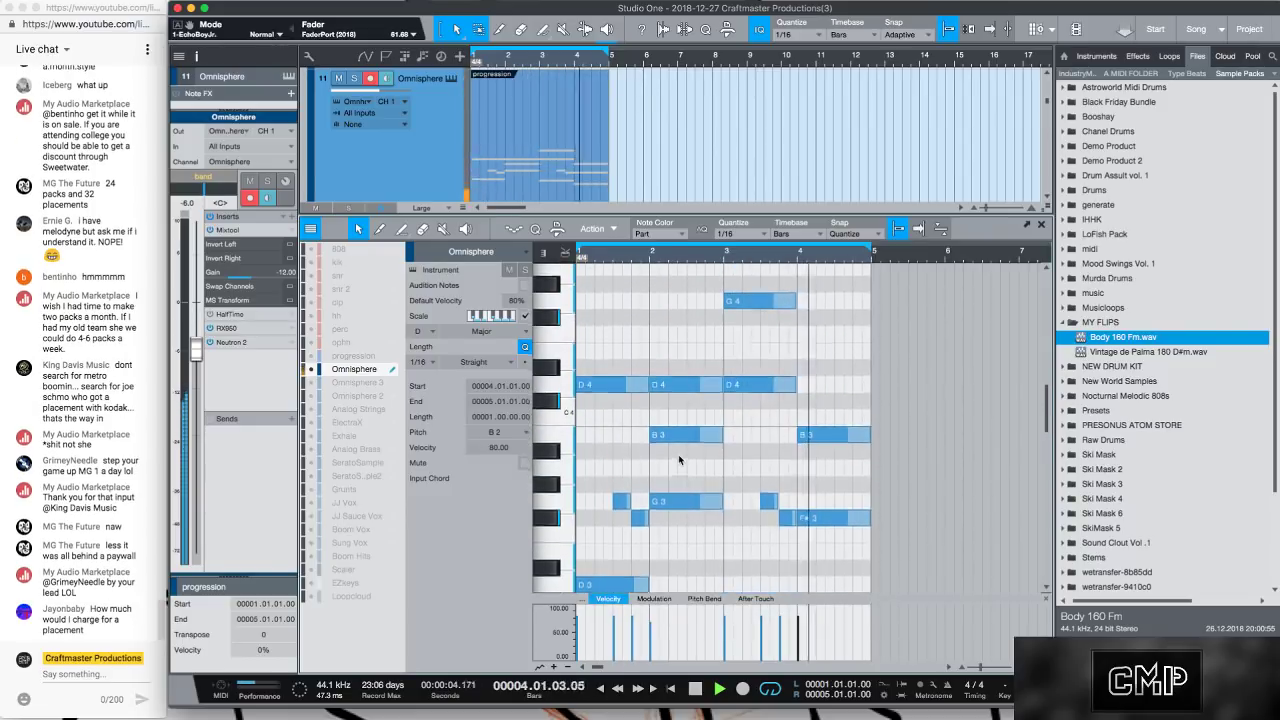
click(680, 434)
key(shift+Up)
scroll(681, 438, up, 2)
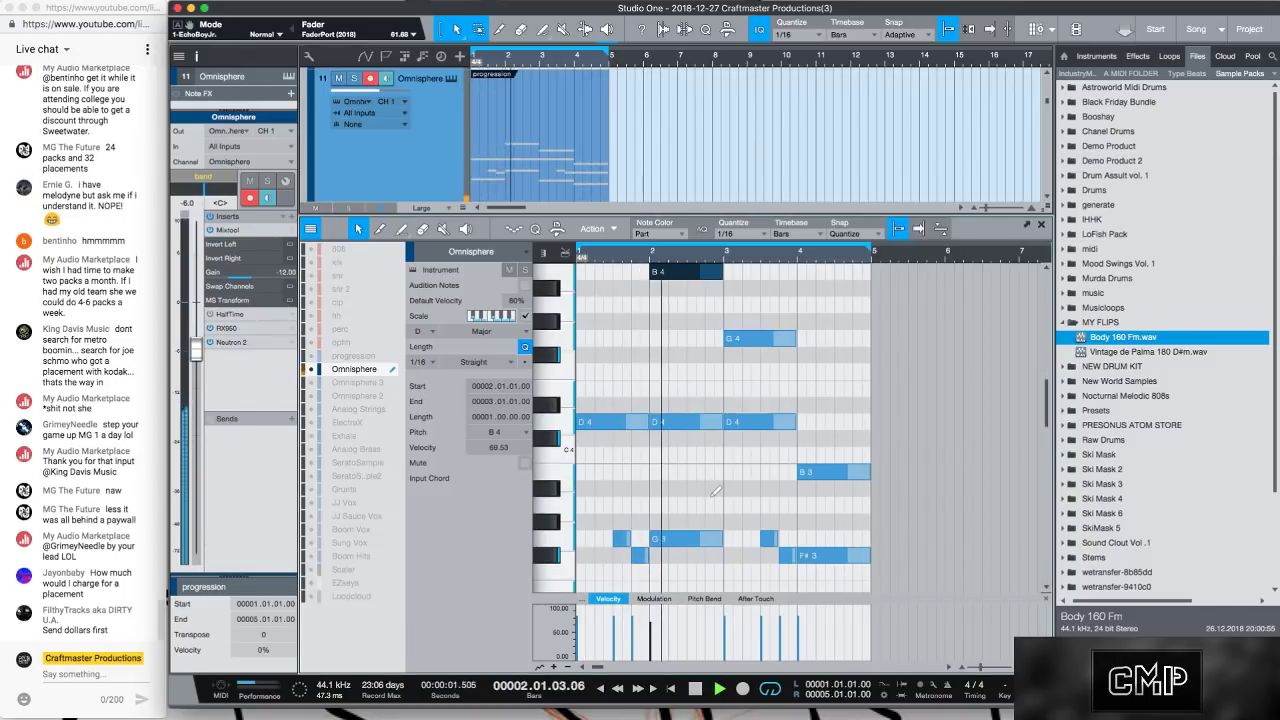
scroll(700, 490, down, 3)
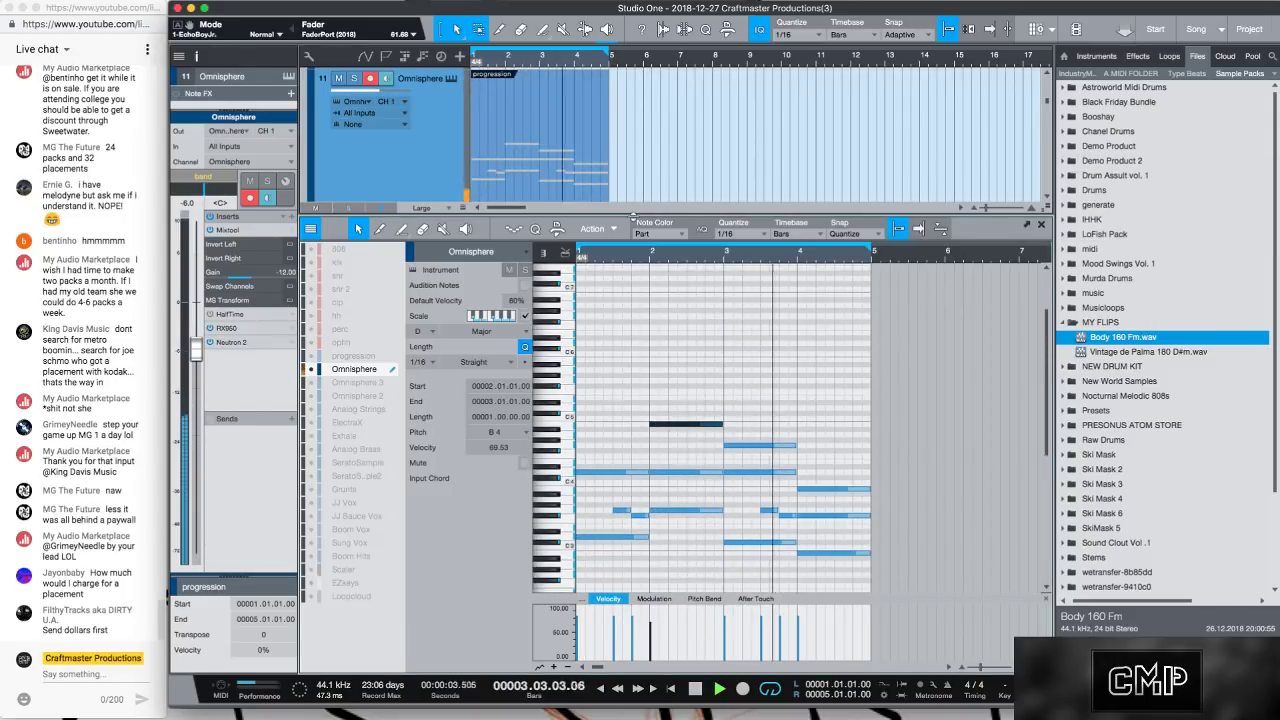
Shrink the note editor and track heights, and duplicate the Omnisphere progression clip three times to fill bars 1 to 17.
drag(640, 214, 643, 481)
scroll(644, 310, down, 3)
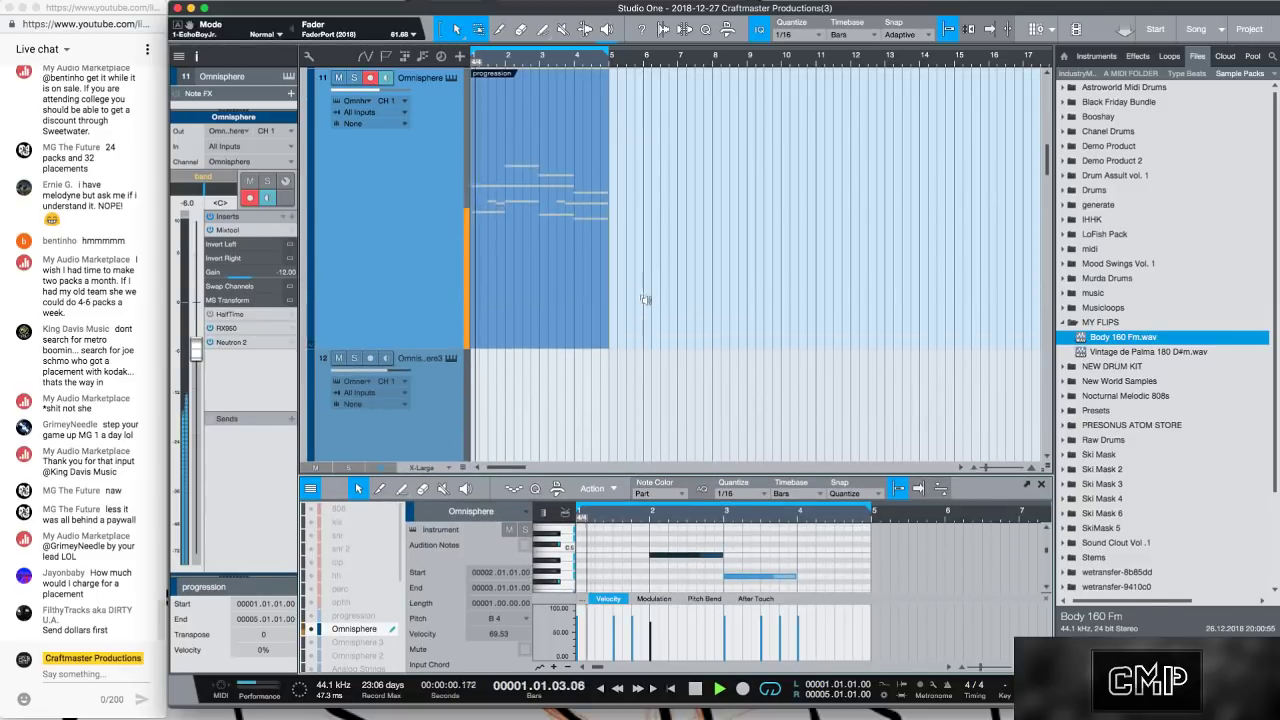
scroll(644, 310, down, 3)
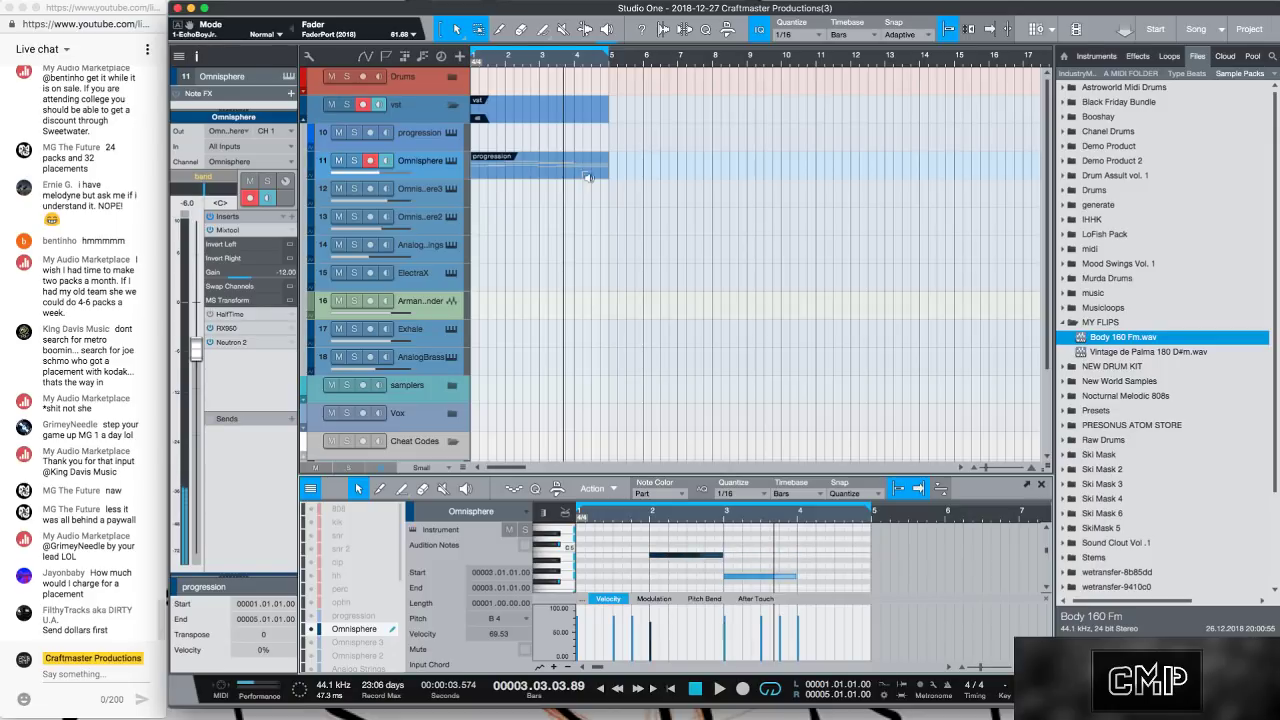
key(d)
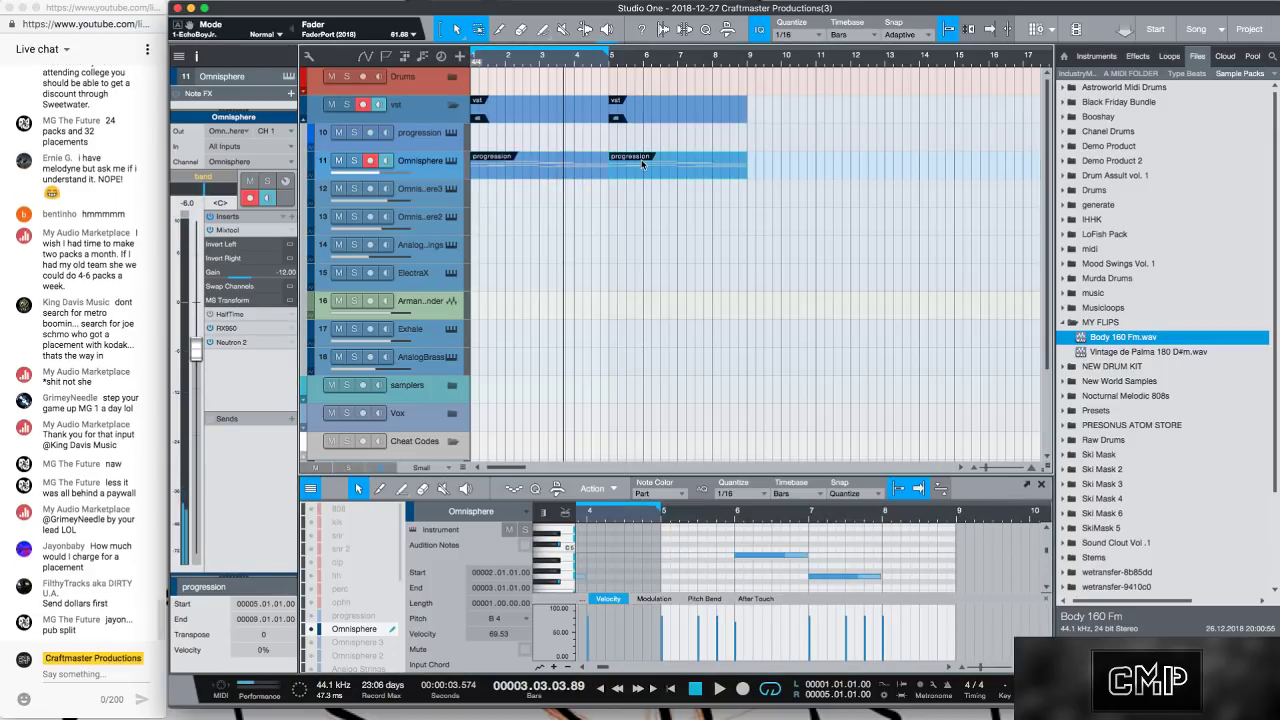
key(d)
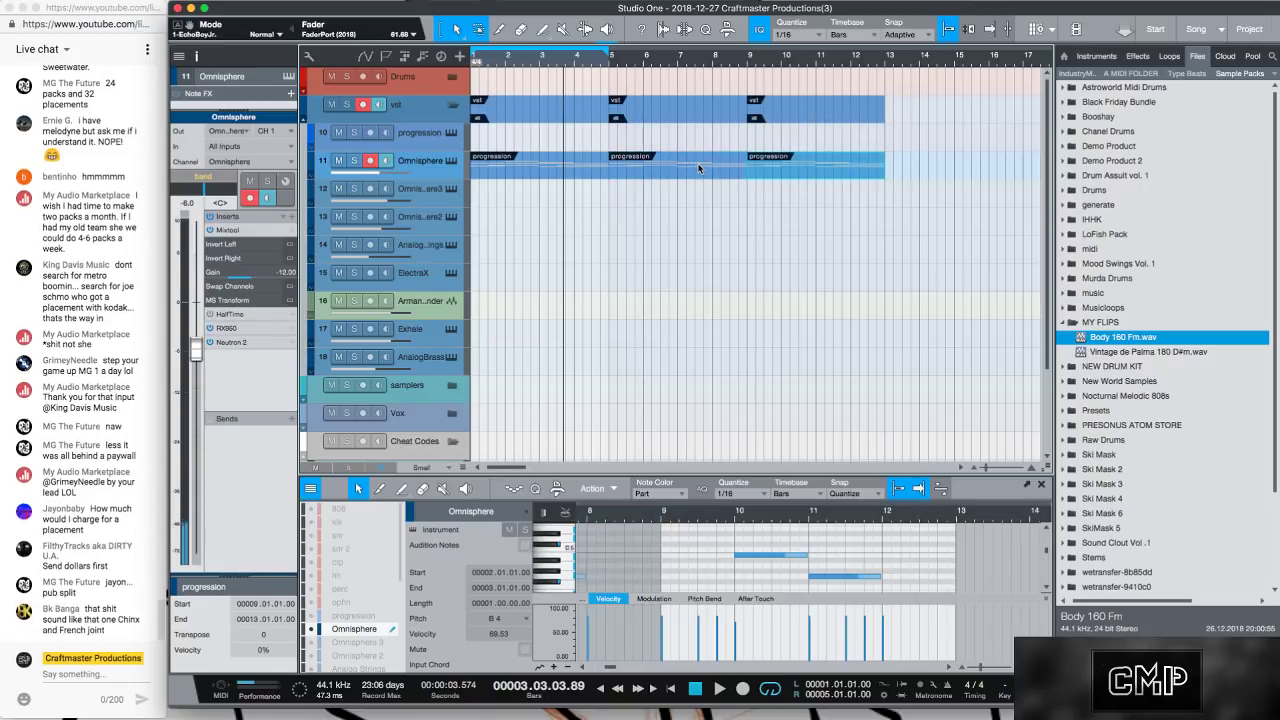
key(d)
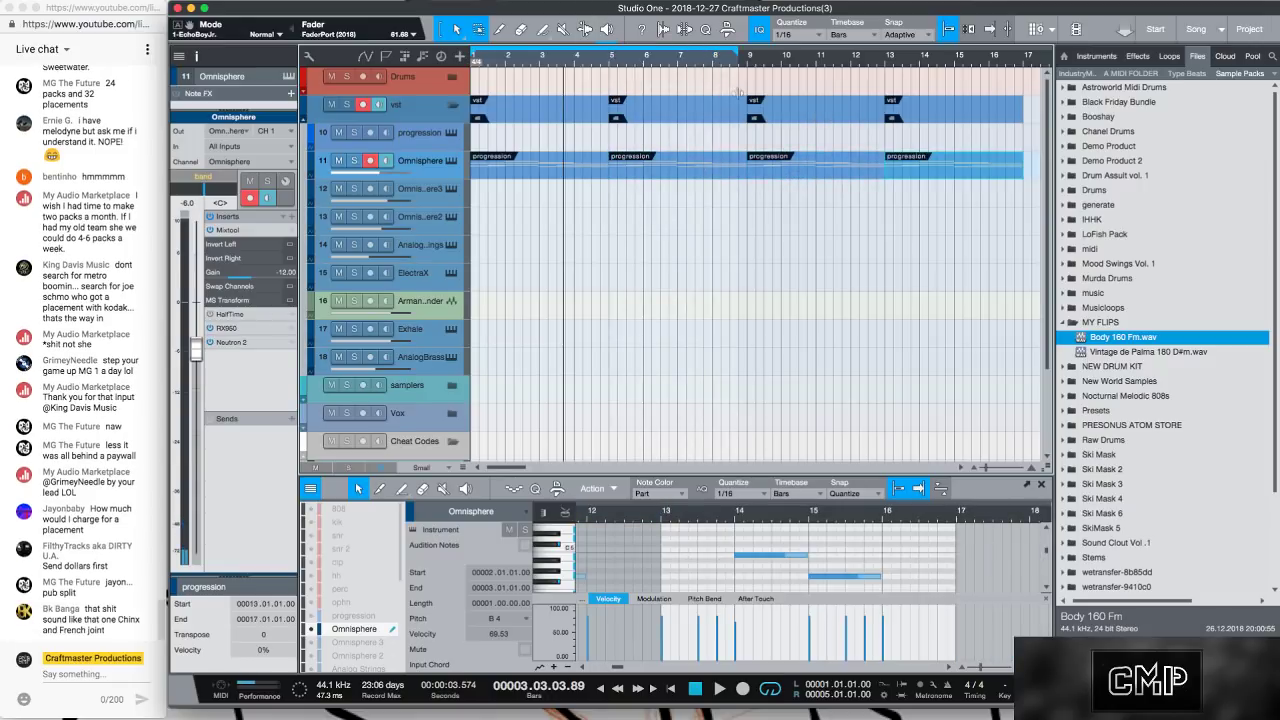
Create an empty part on the Omnisphere 3 track over the loop range of bars 1 to 9 and enlarge its piano roll.
double_click(565, 195)
key(space)
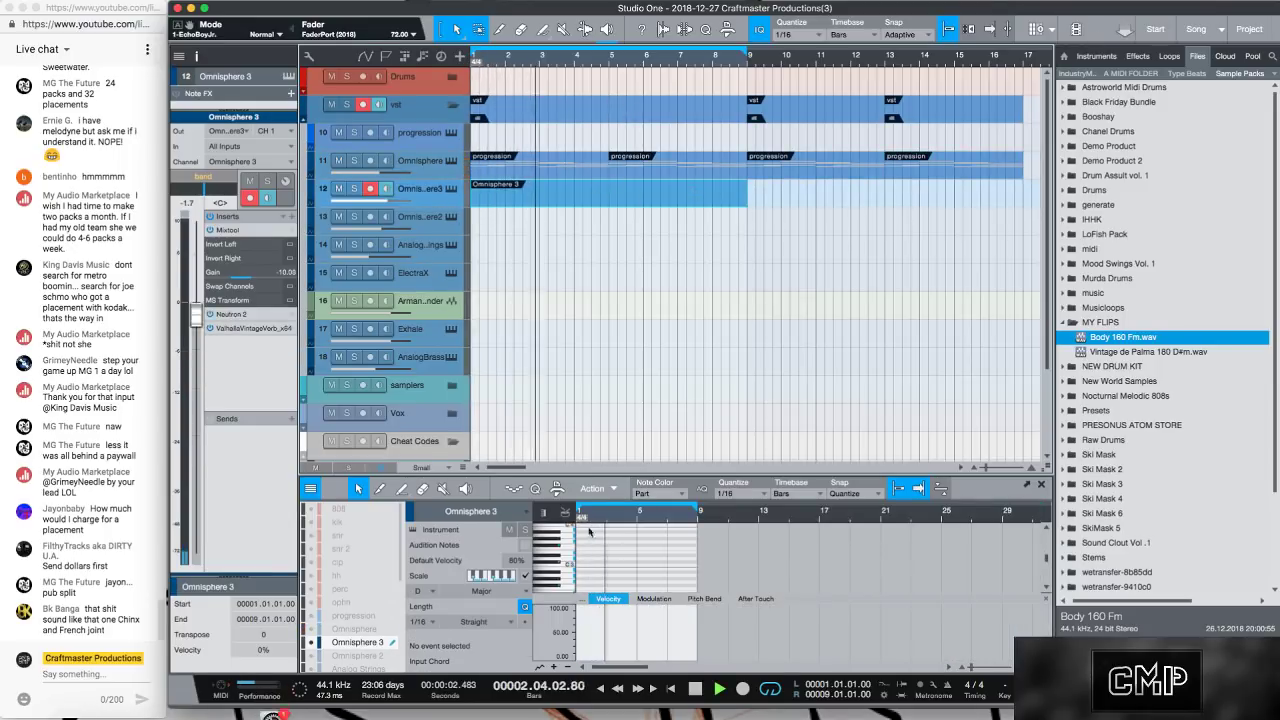
drag(610, 453, 610, 306)
key(shift+f)
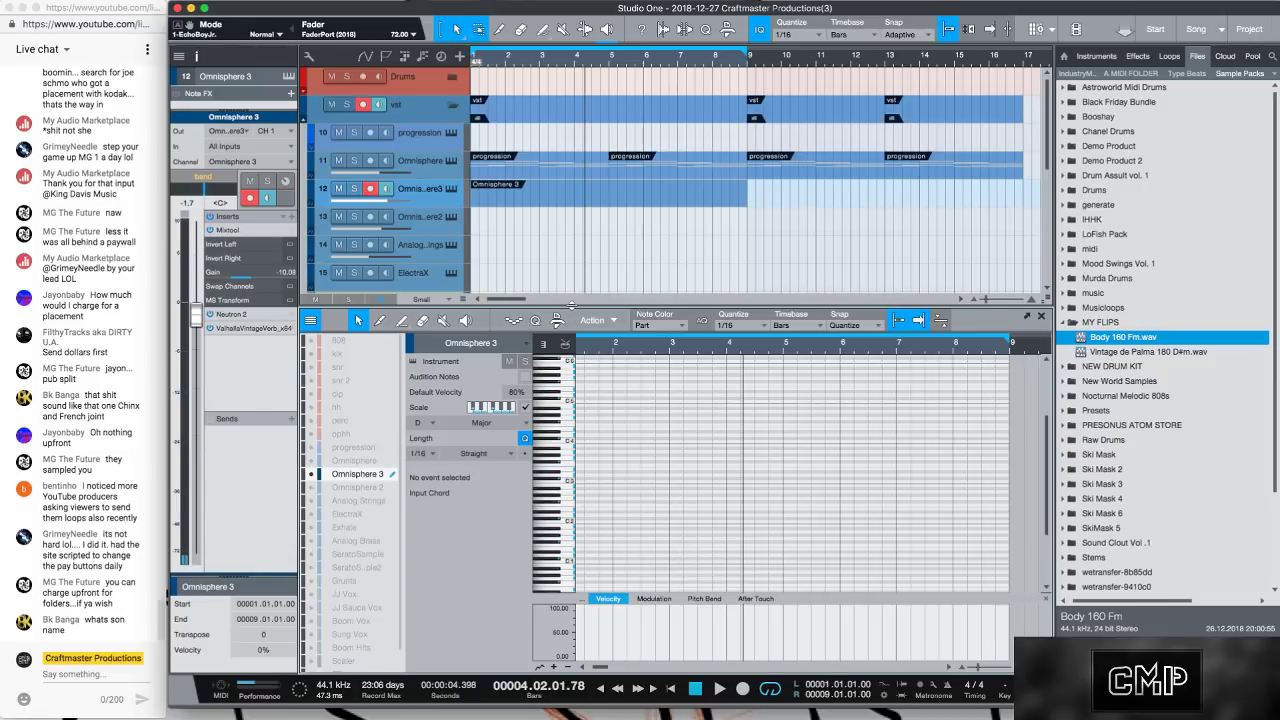
drag(572, 304, 577, 287)
scroll(604, 483, up, 4)
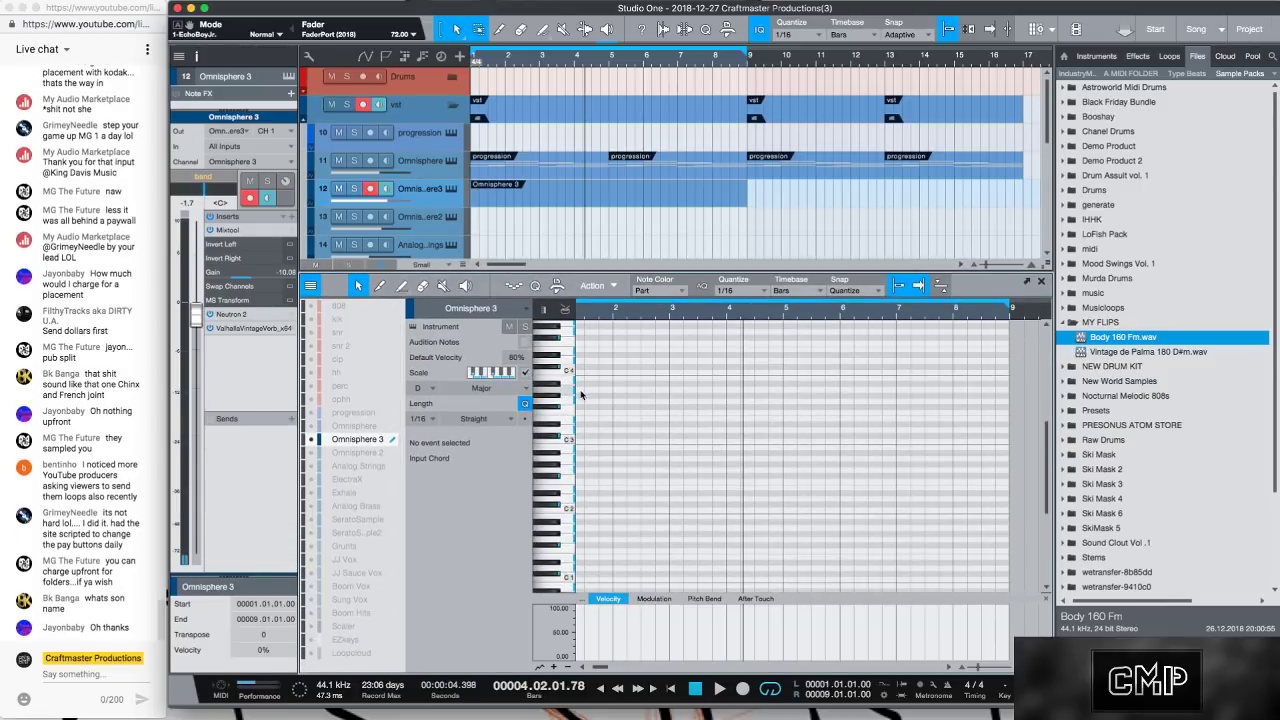
Display the Omnisphere track's notes as a reference behind the editable Omnisphere 3 part and play the loop.
key(space)
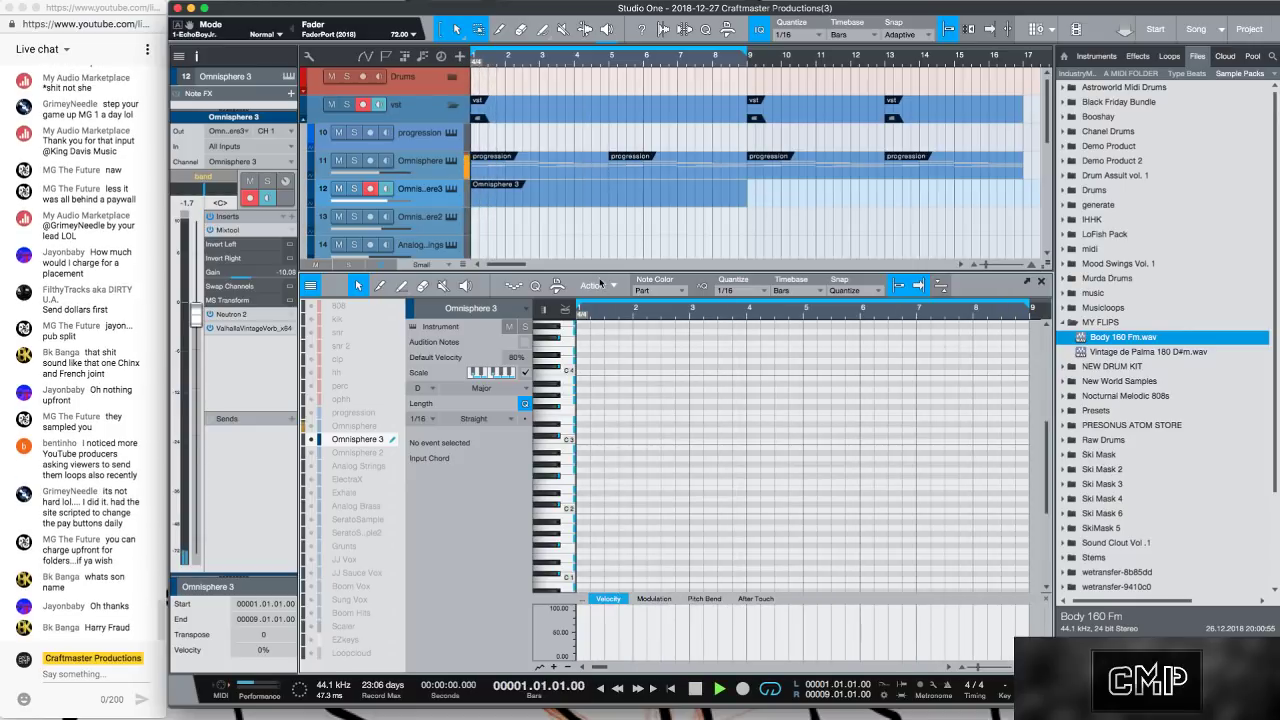
click(351, 426)
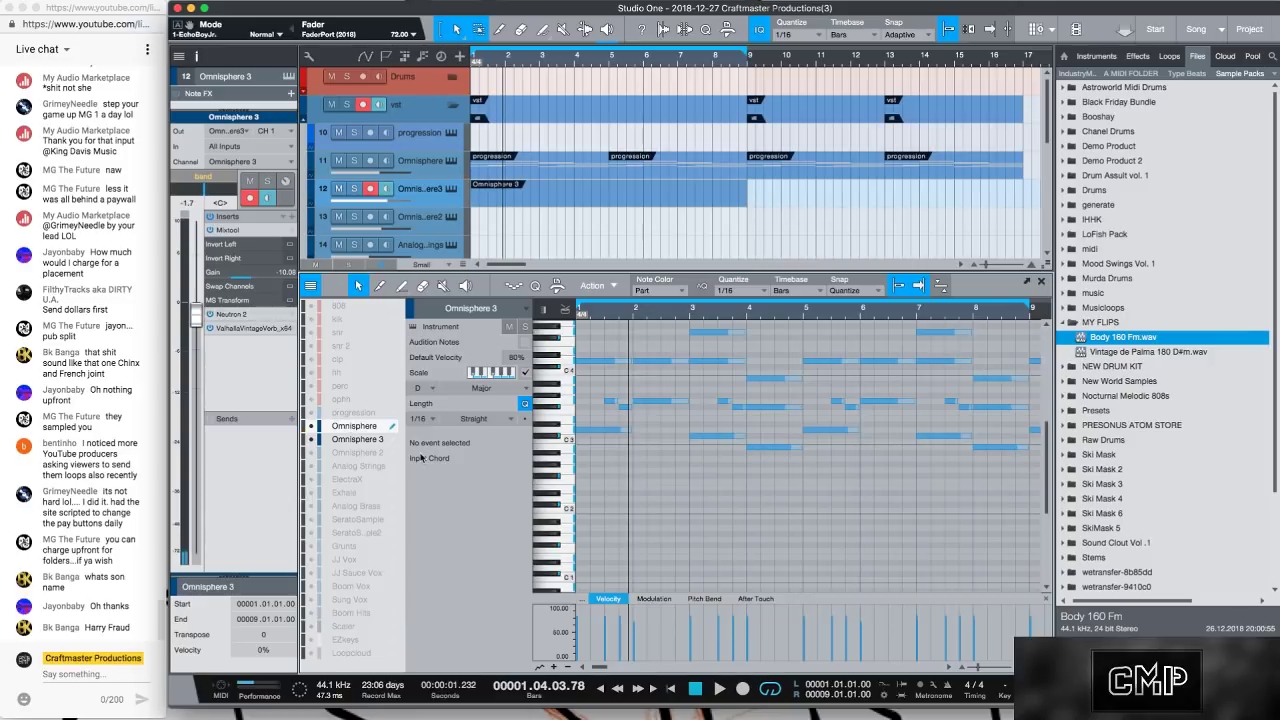
click(372, 441)
key(space)
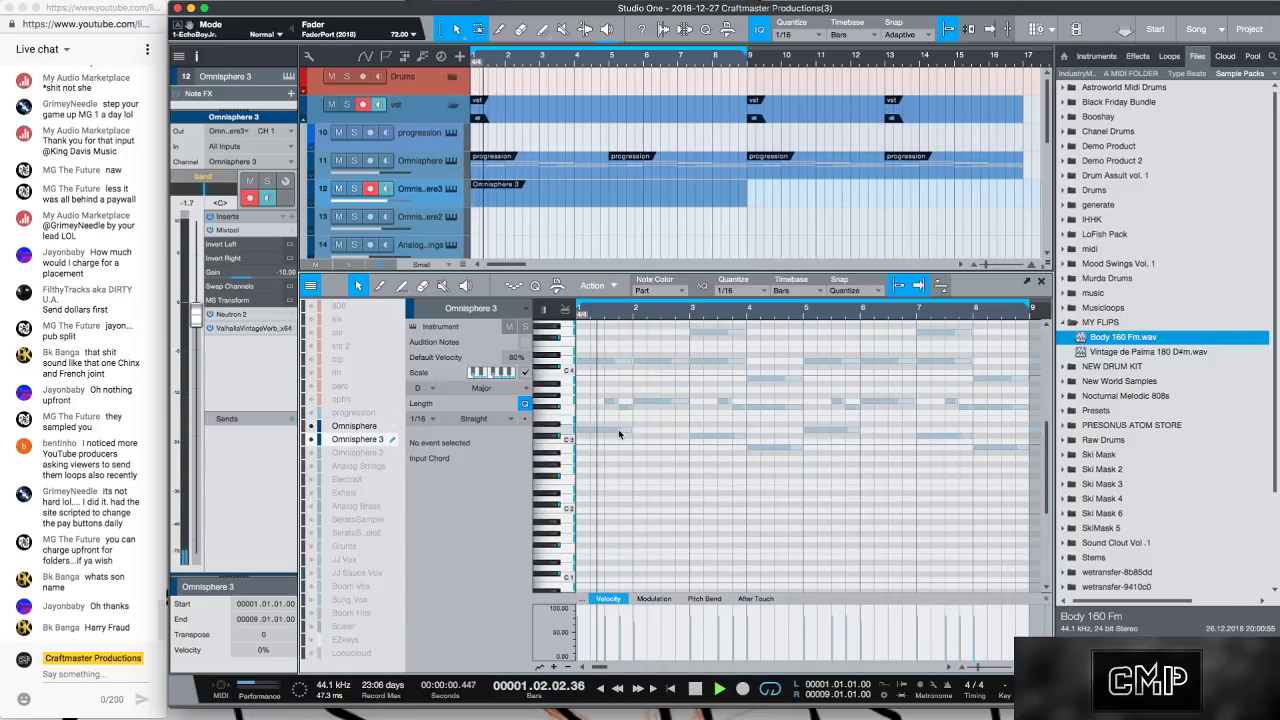
key(space)
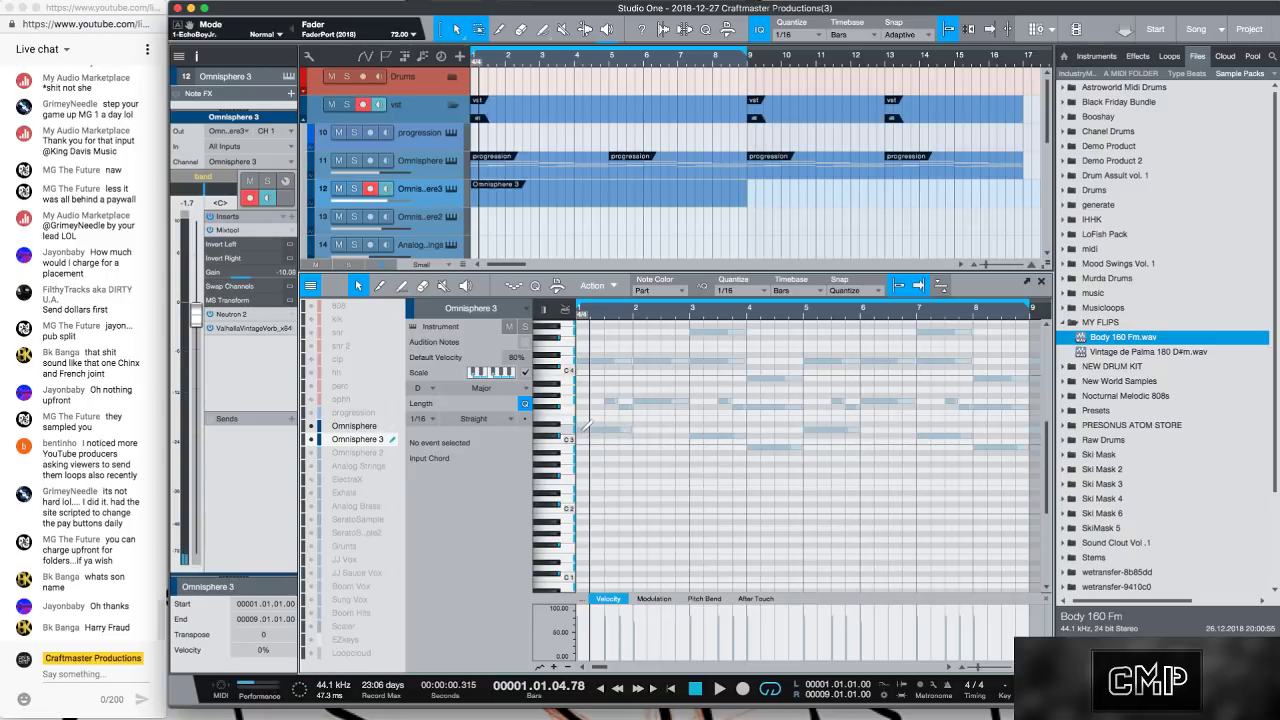
Draw a one-bar D 3 note in bar 1 of the Omnisphere 3 part and play the loop.
click(582, 430)
drag(582, 430, 637, 440)
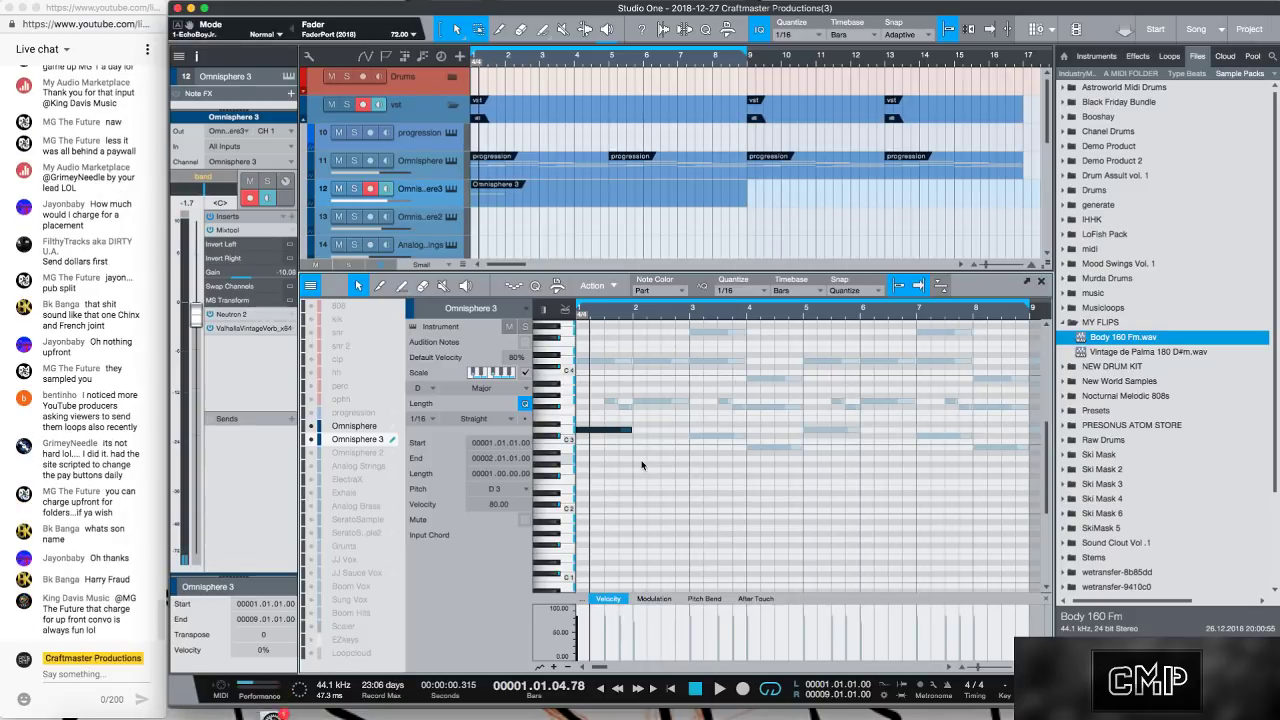
key(space)
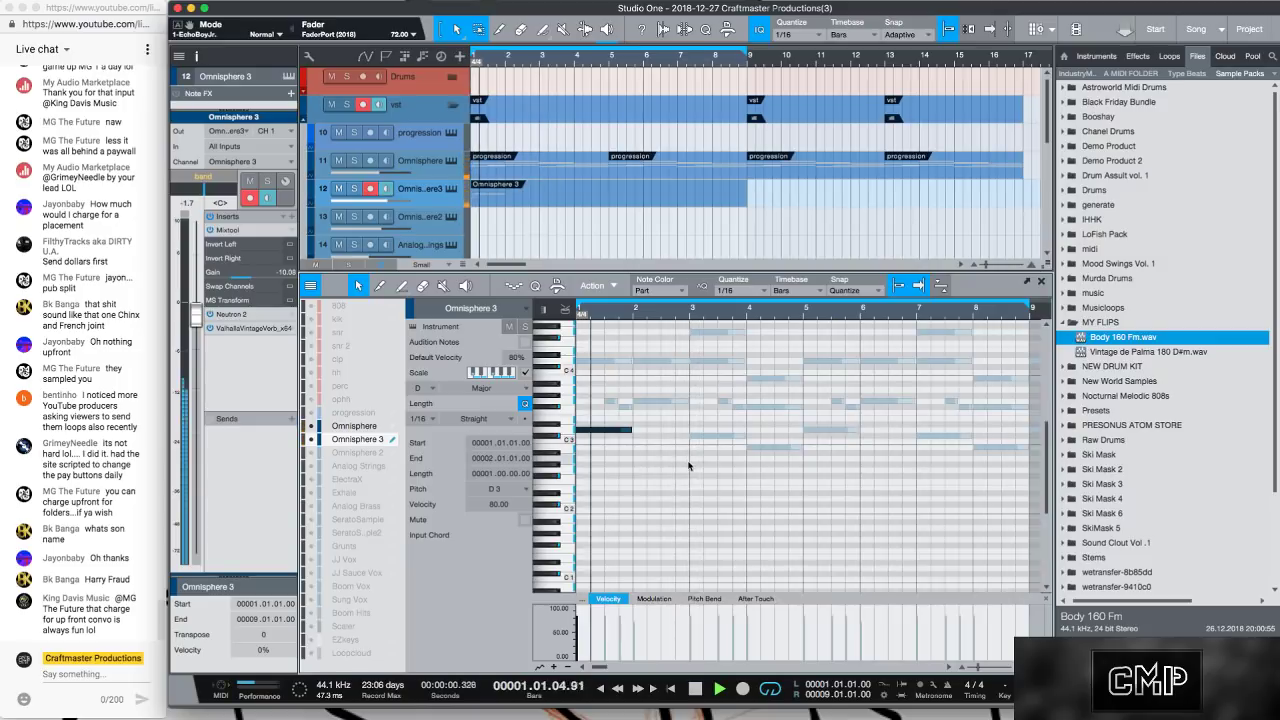
Draw a one-bar C# 3 note in bar 3 and a one-bar B 2 note in bar 4 of the Omnisphere 3 part.
scroll(688, 466, up, 3)
scroll(705, 493, up, 2)
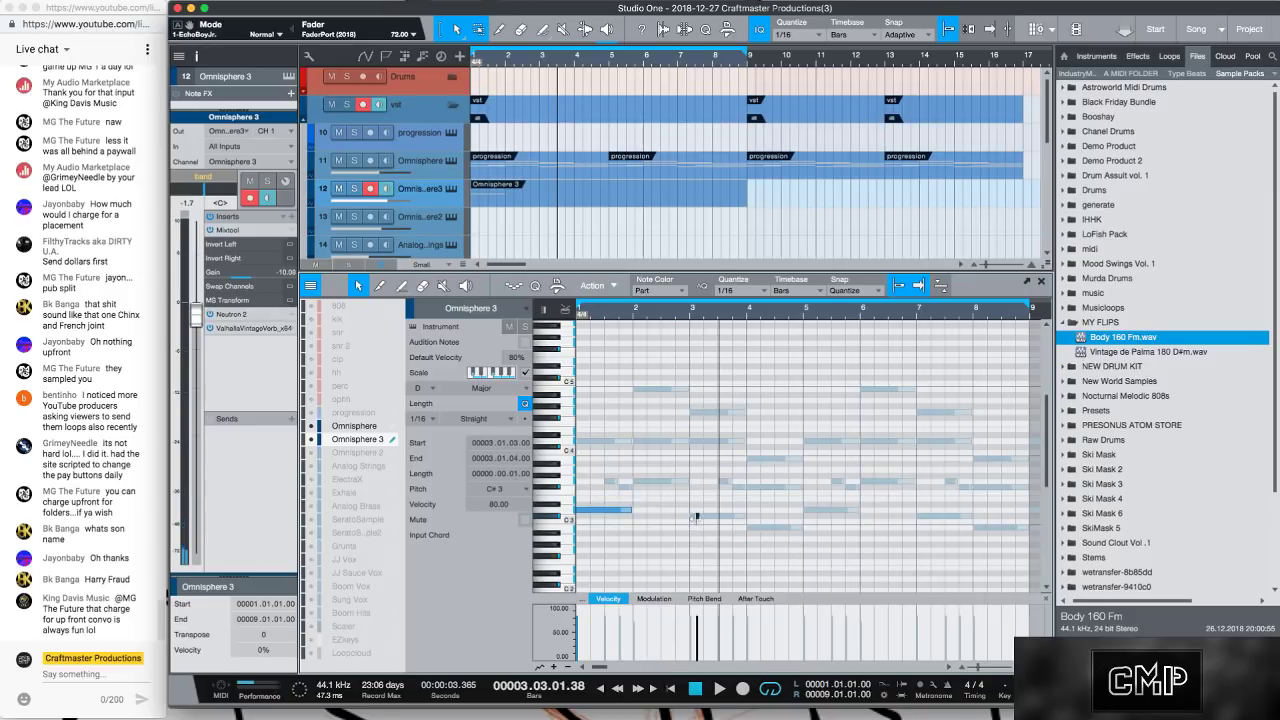
drag(697, 516, 745, 519)
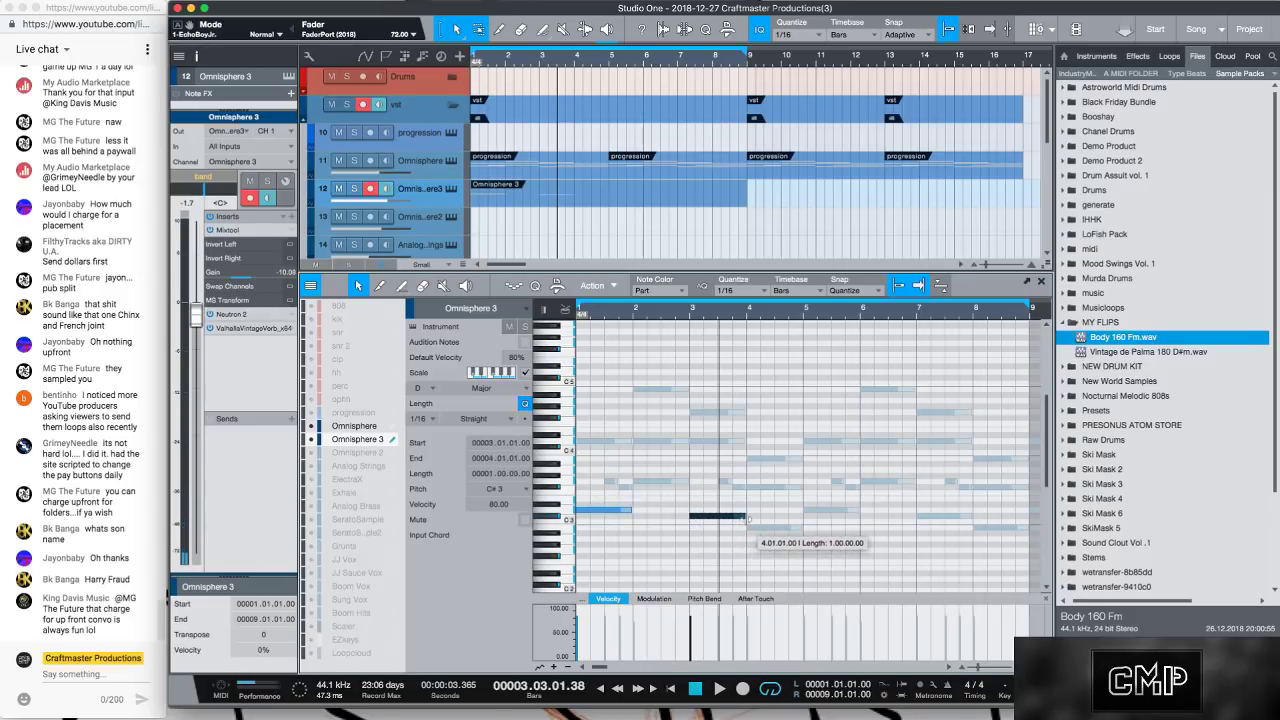
click(749, 520)
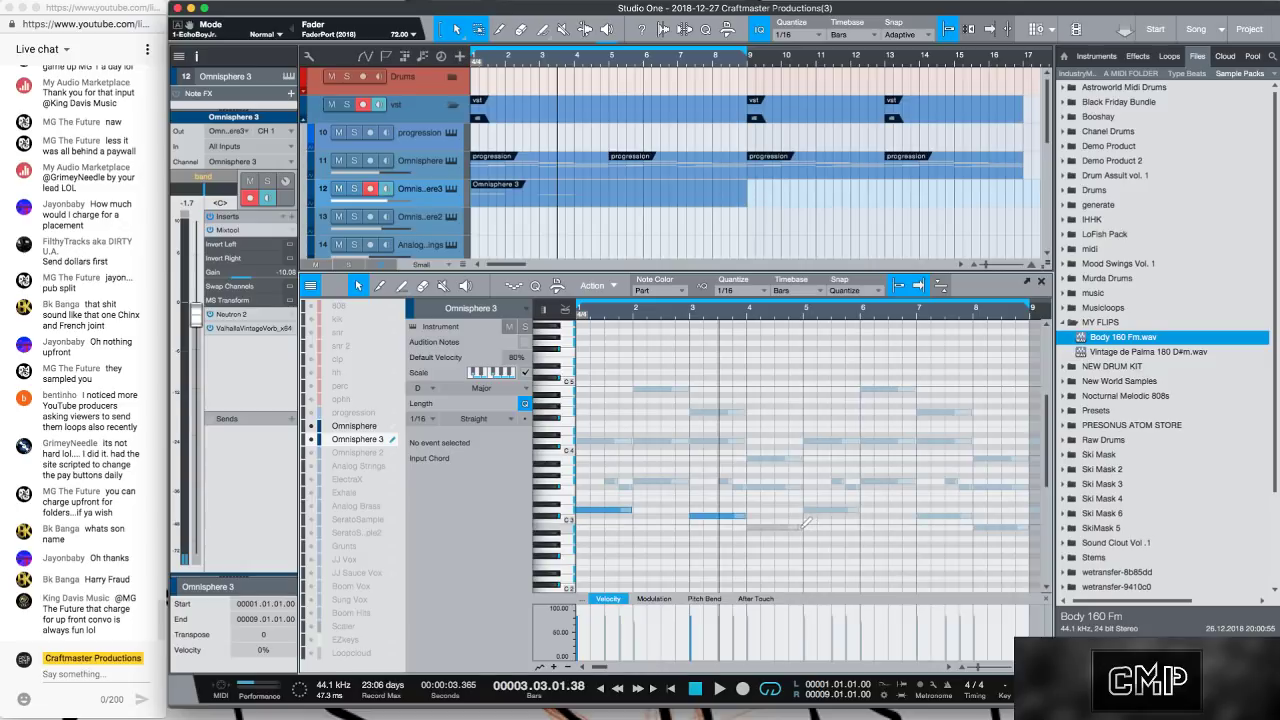
click(803, 525)
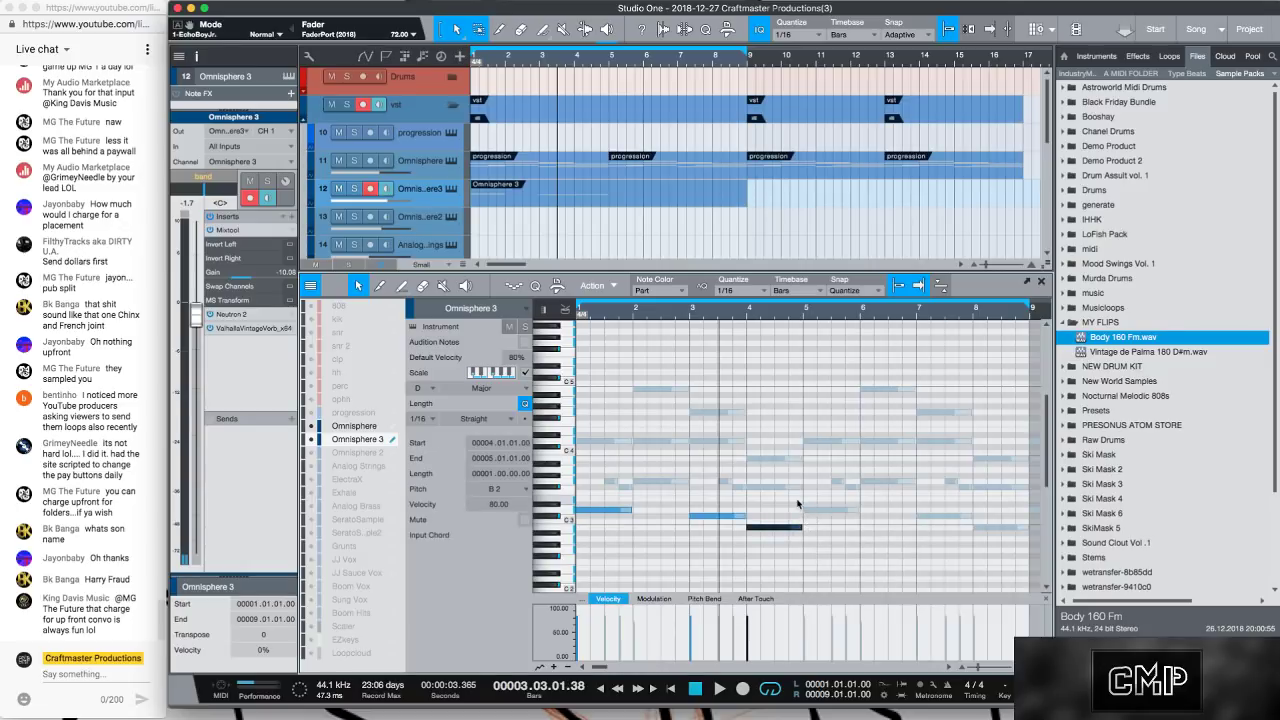
Lower the Omnisphere 3 volume to -6.9 dB during playback and duplicate its three notes into bars 5 to 8.
key(space)
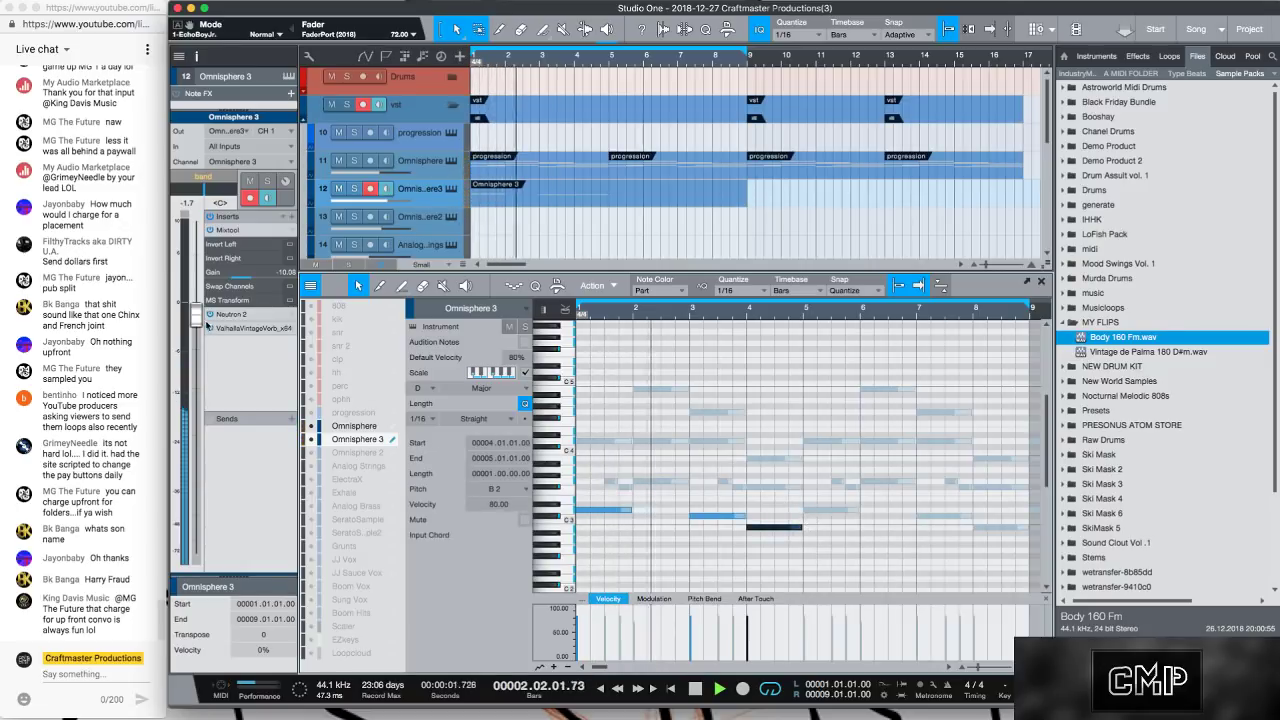
drag(196, 316, 196, 355)
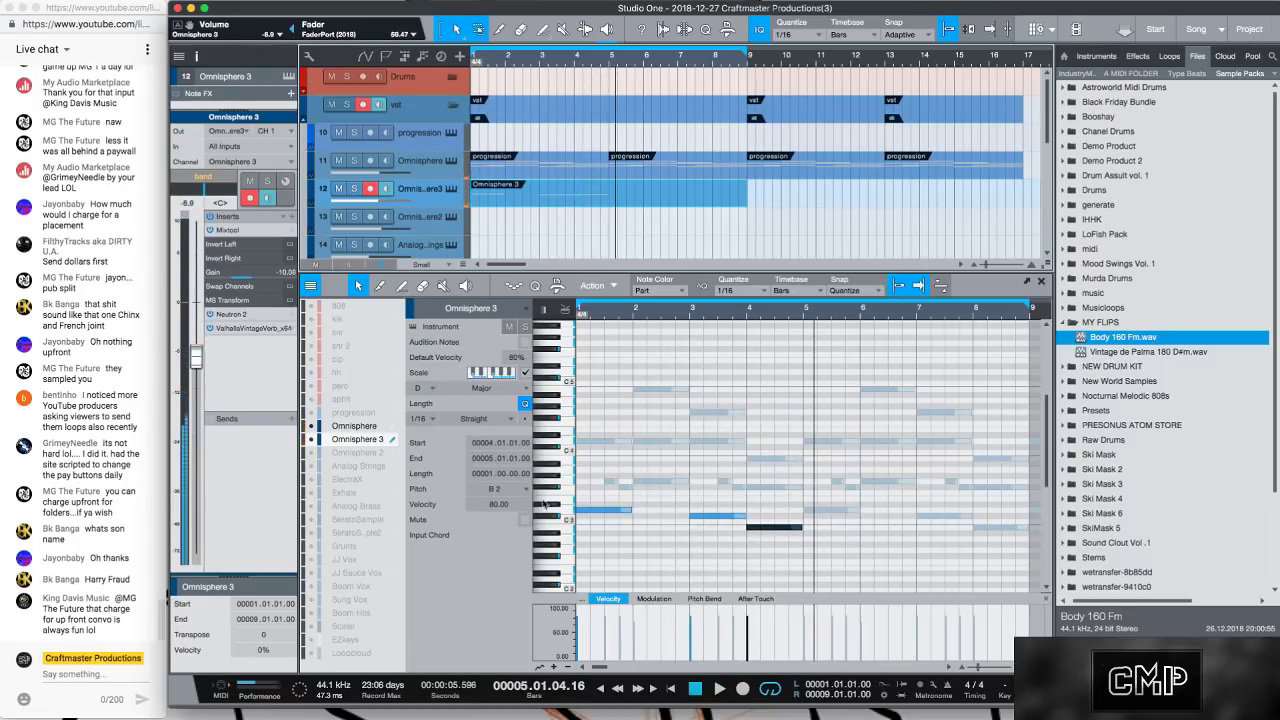
drag(757, 555, 814, 507)
key(space)
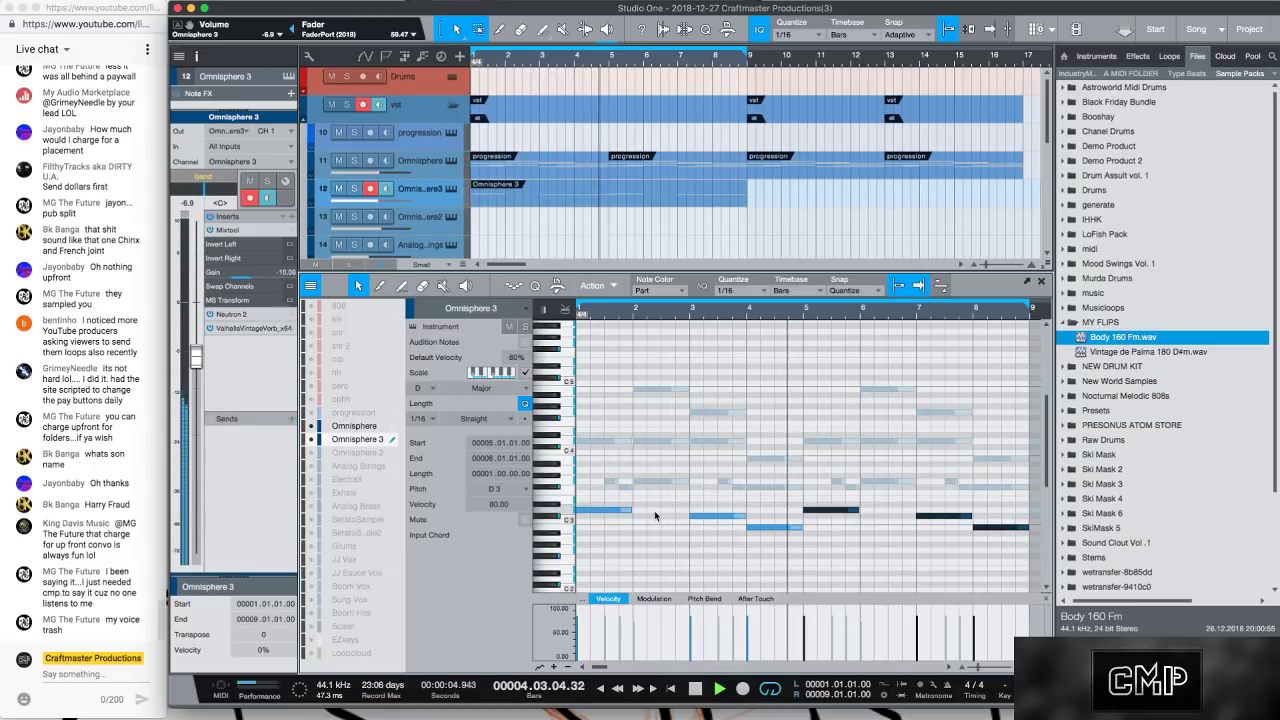
Create an empty part on the Omnisphere 2 track over bars 1 to 9 and open it in the piano roll.
double_click(521, 224)
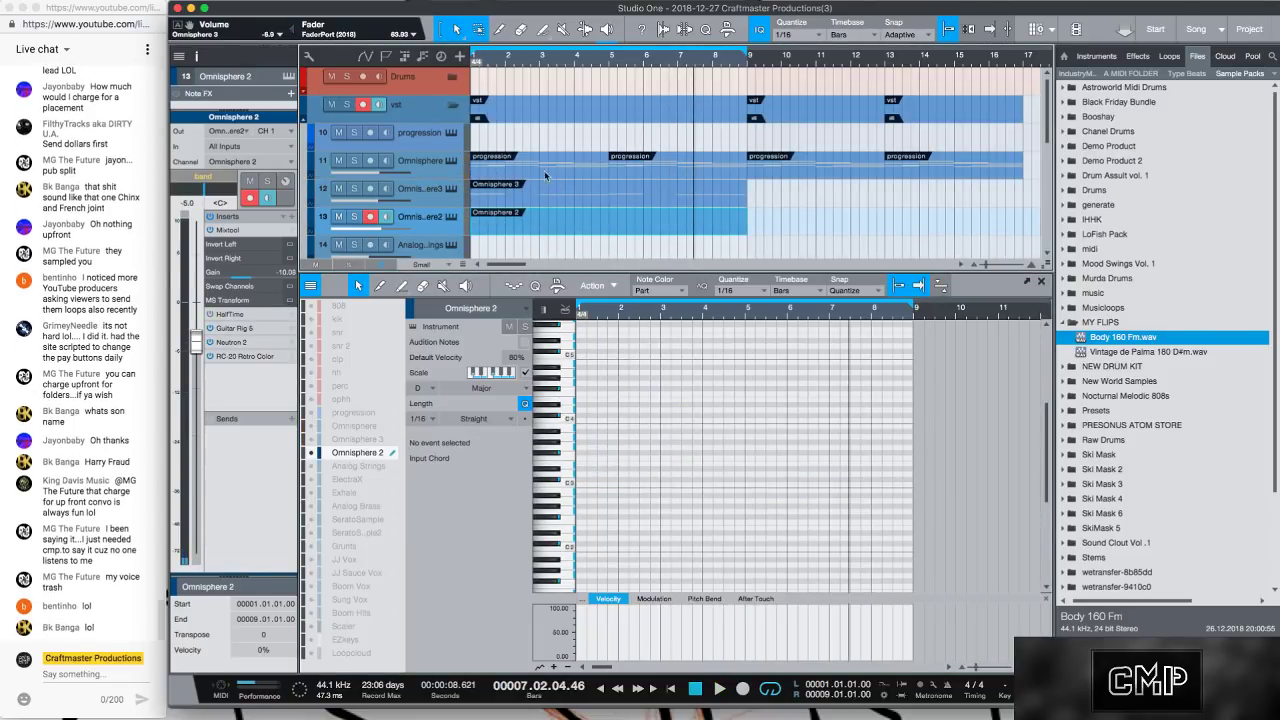
click(544, 171)
click(541, 228)
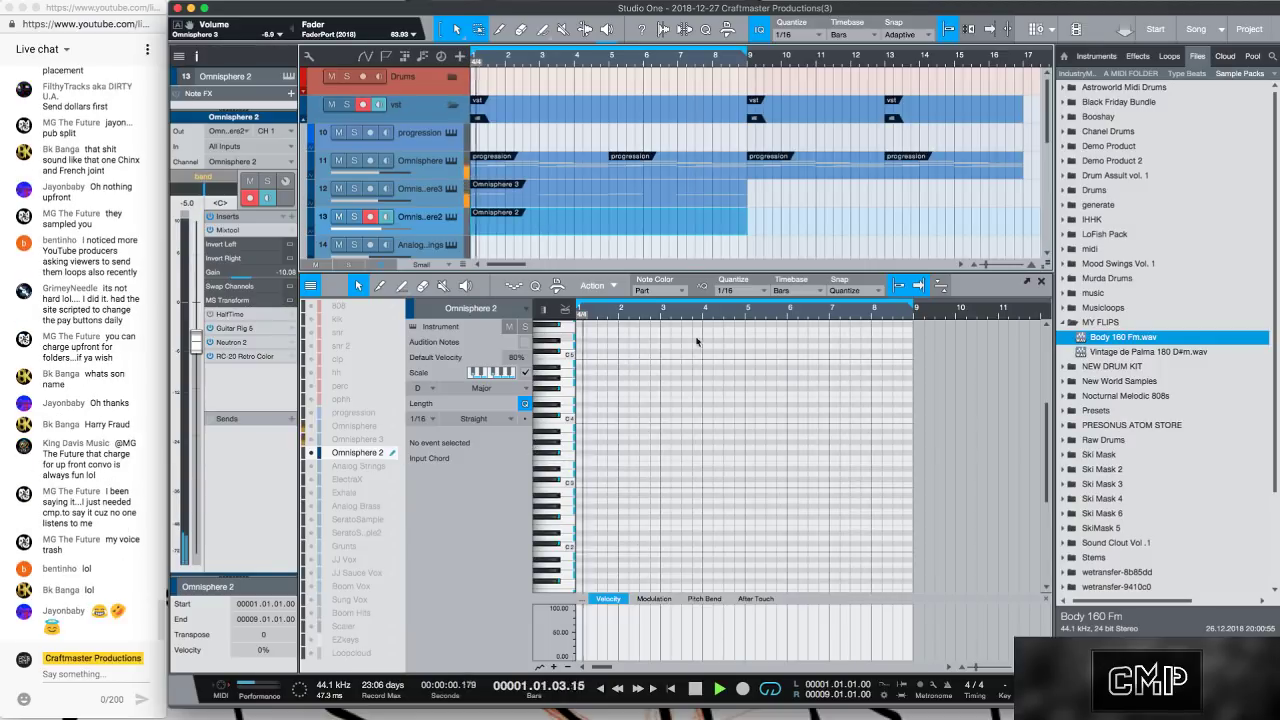
Set the note quantize to 1/8 and display the Omnisphere and Omnisphere 3 notes as references behind the Omnisphere 2 part.
click(740, 290)
click(809, 311)
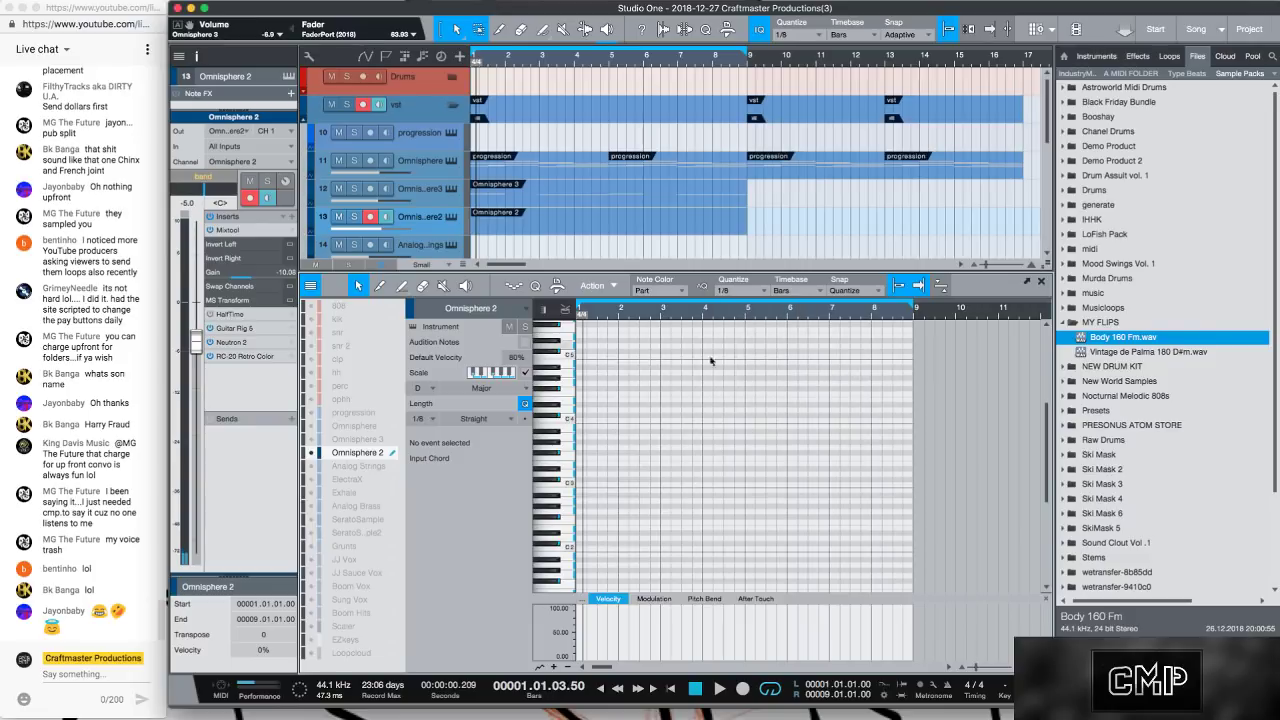
key(space)
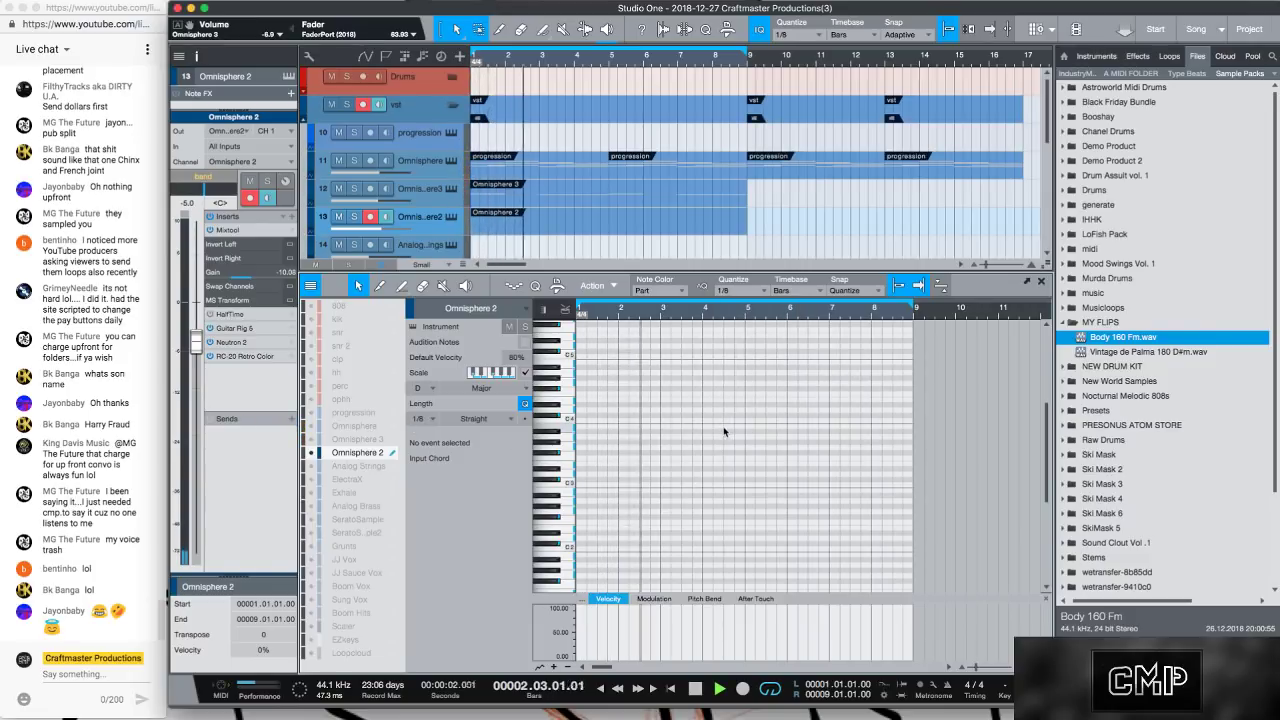
click(311, 439)
click(311, 425)
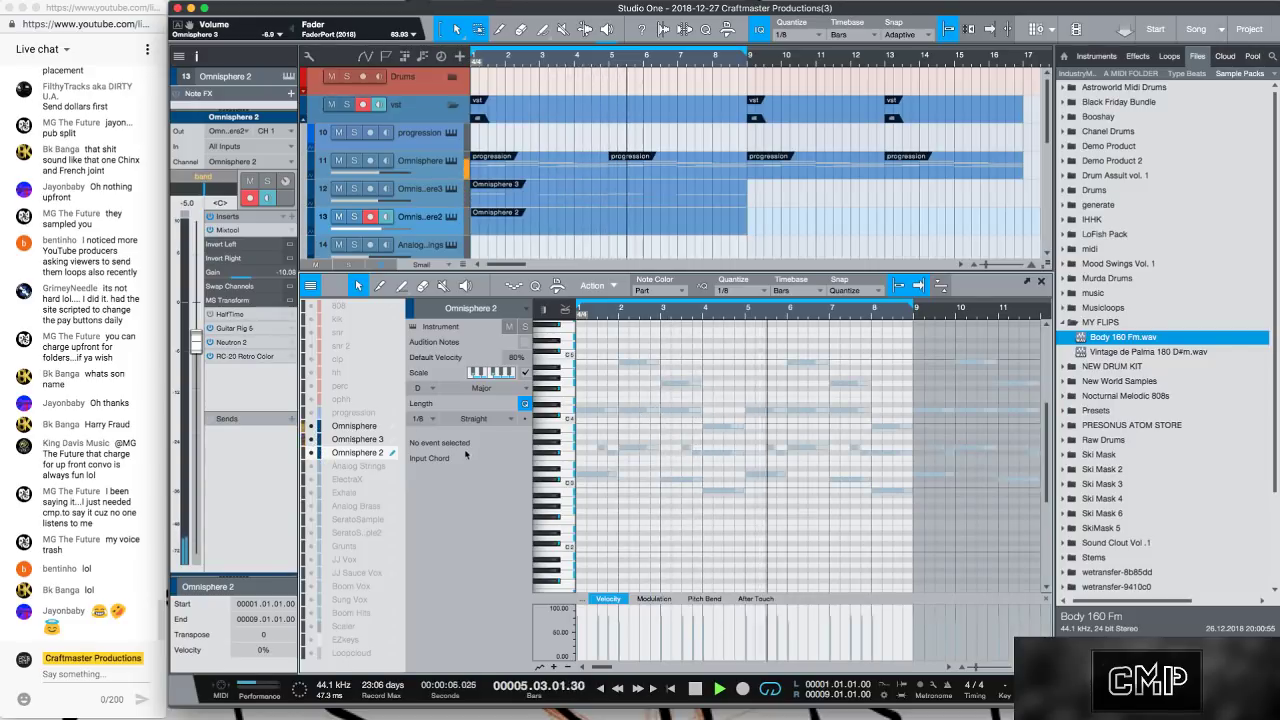
Draw a one-beat D 4 note at the start of bar 1 in the Omnisphere 2 part and audition it in the loop.
click(583, 408)
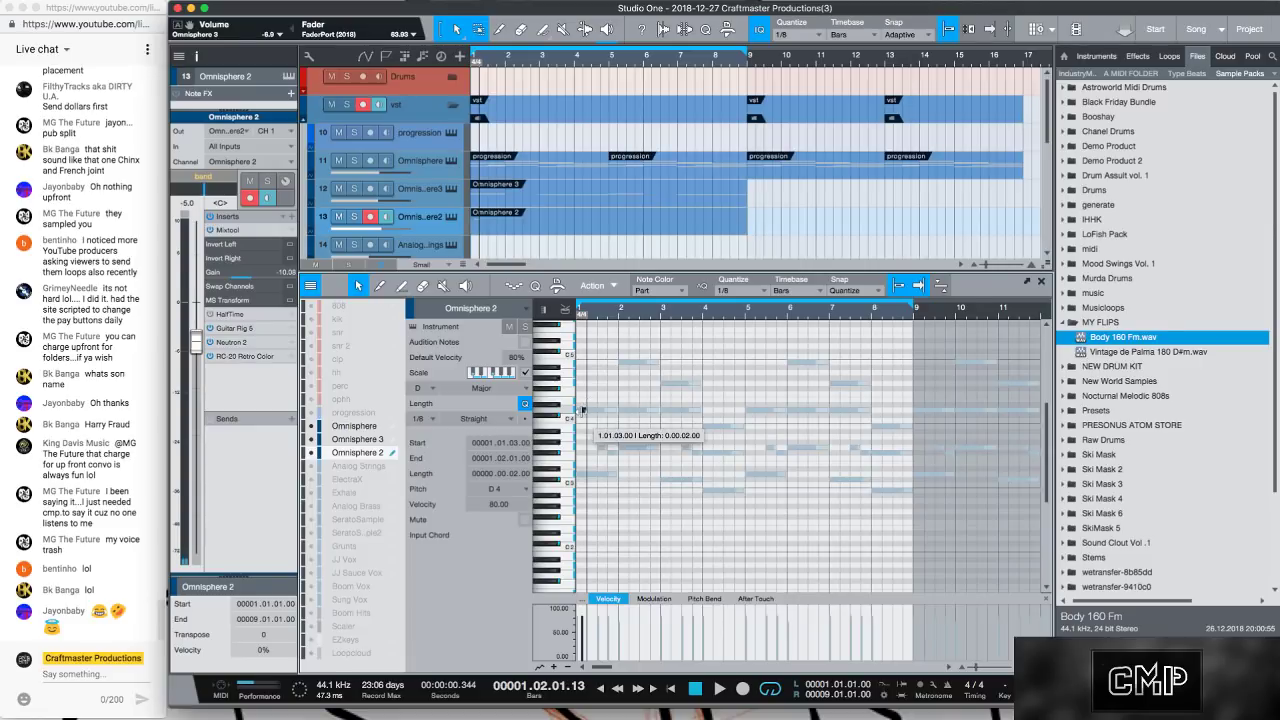
drag(582, 409, 578, 410)
key(space)
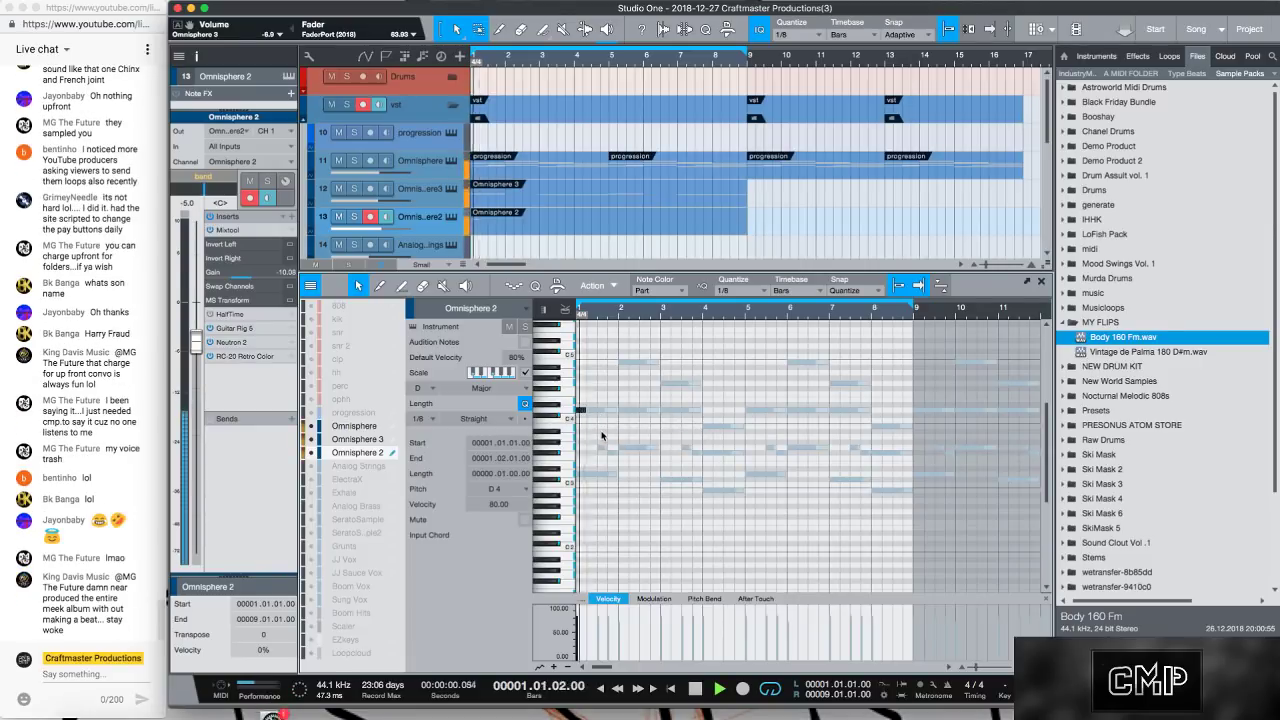
key(comma)
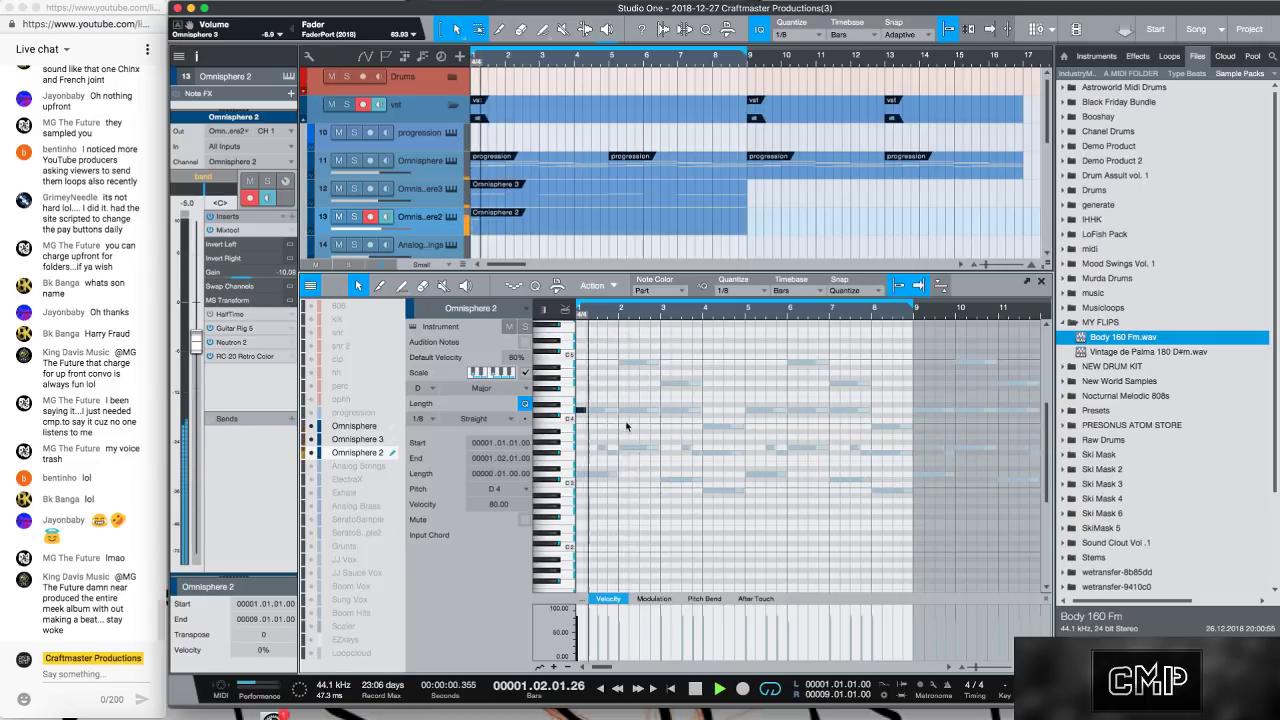
key(space)
key(space)
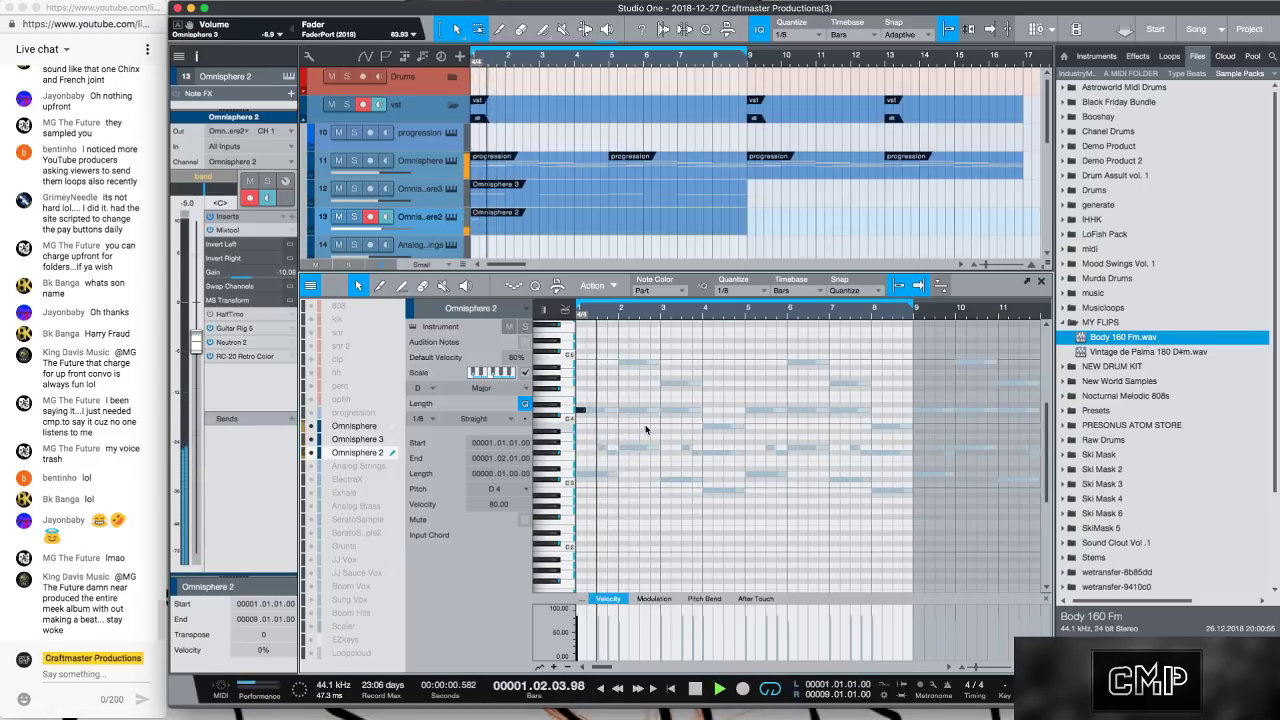
key(comma)
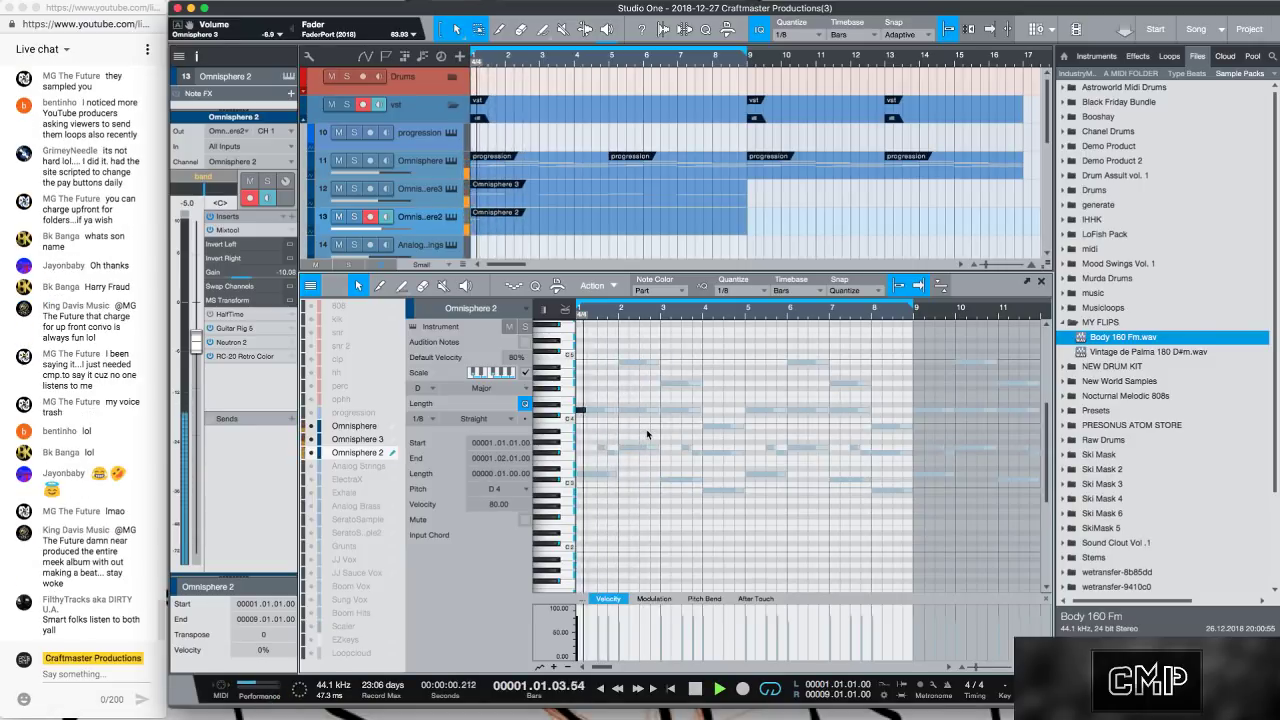
Draw a G 3 note from beat 3 of bar 2 and a two-beat D 4 note at the start of bar 3.
click(641, 447)
drag(641, 447, 657, 449)
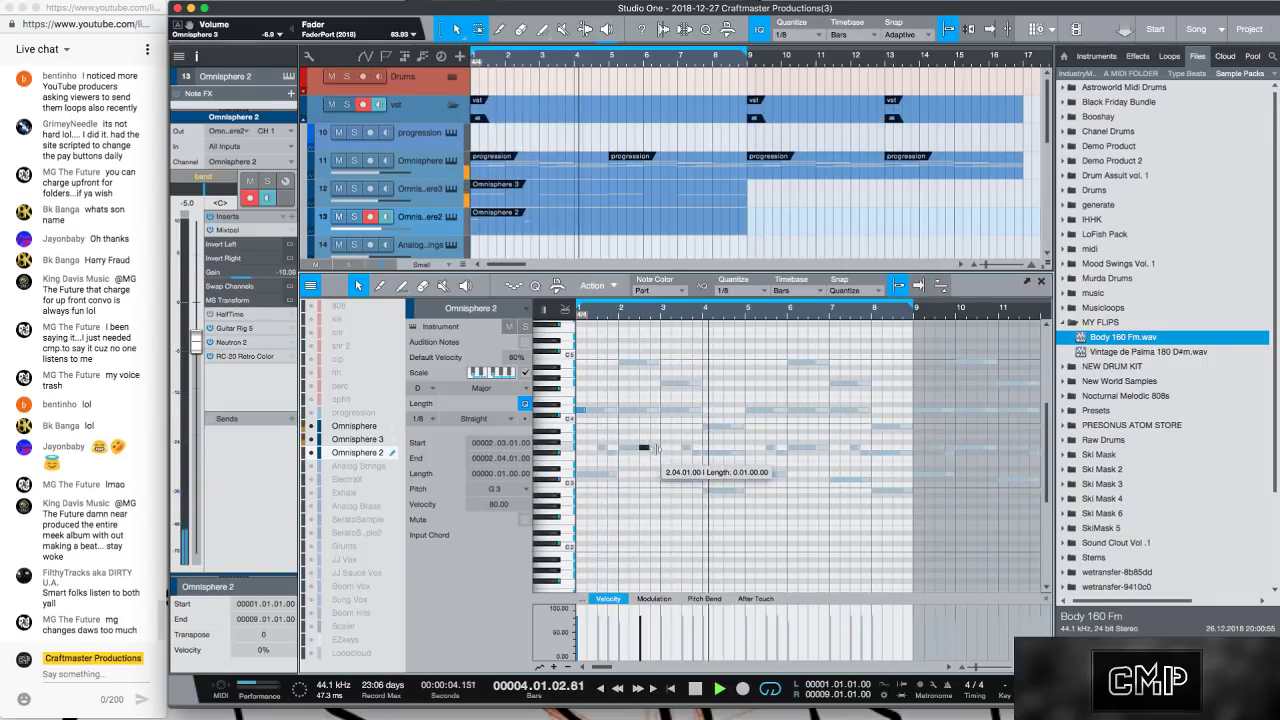
key(space)
key(space)
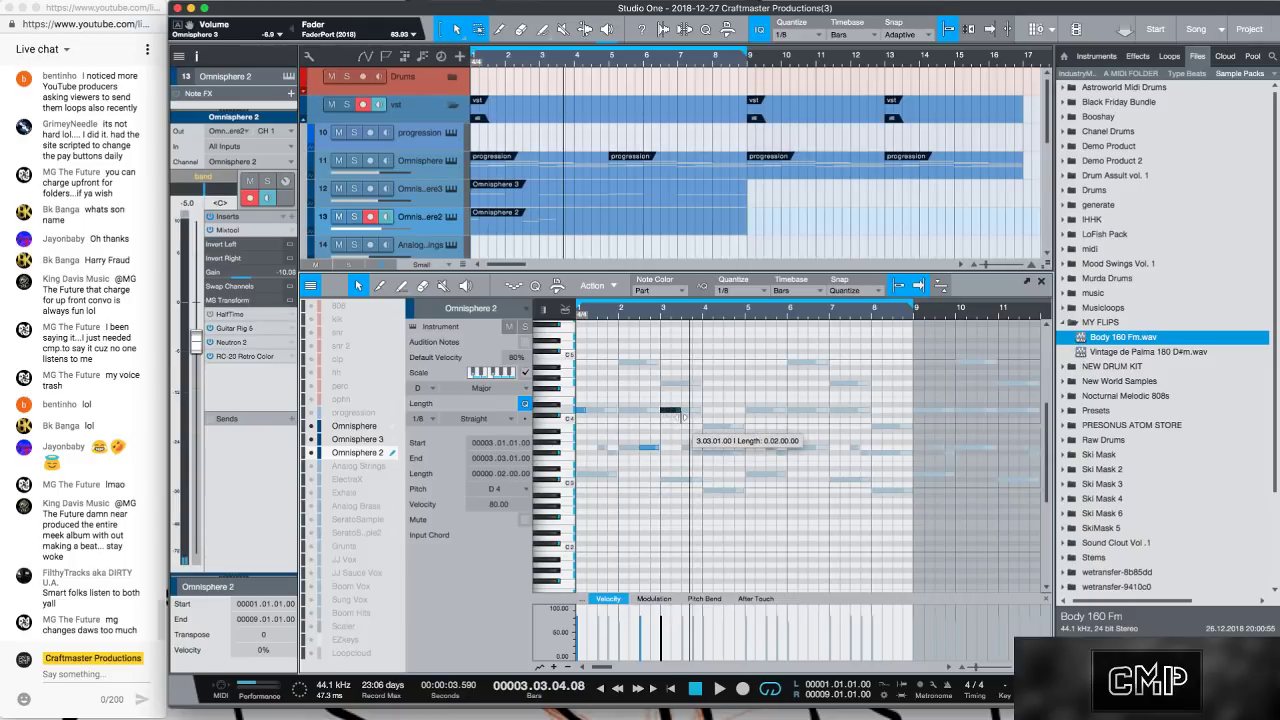
Lengthen the first D 4 note to two beats and draw a B 3 note at the start of bar 4.
click(582, 411)
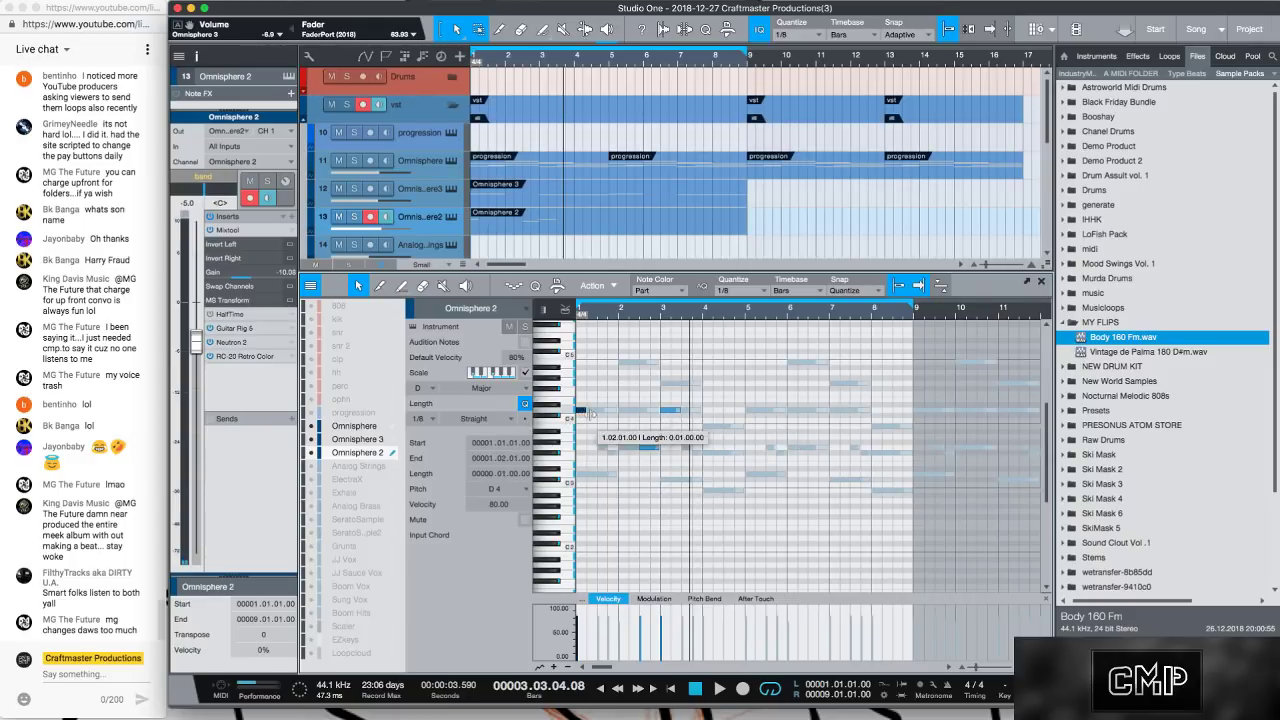
key(space)
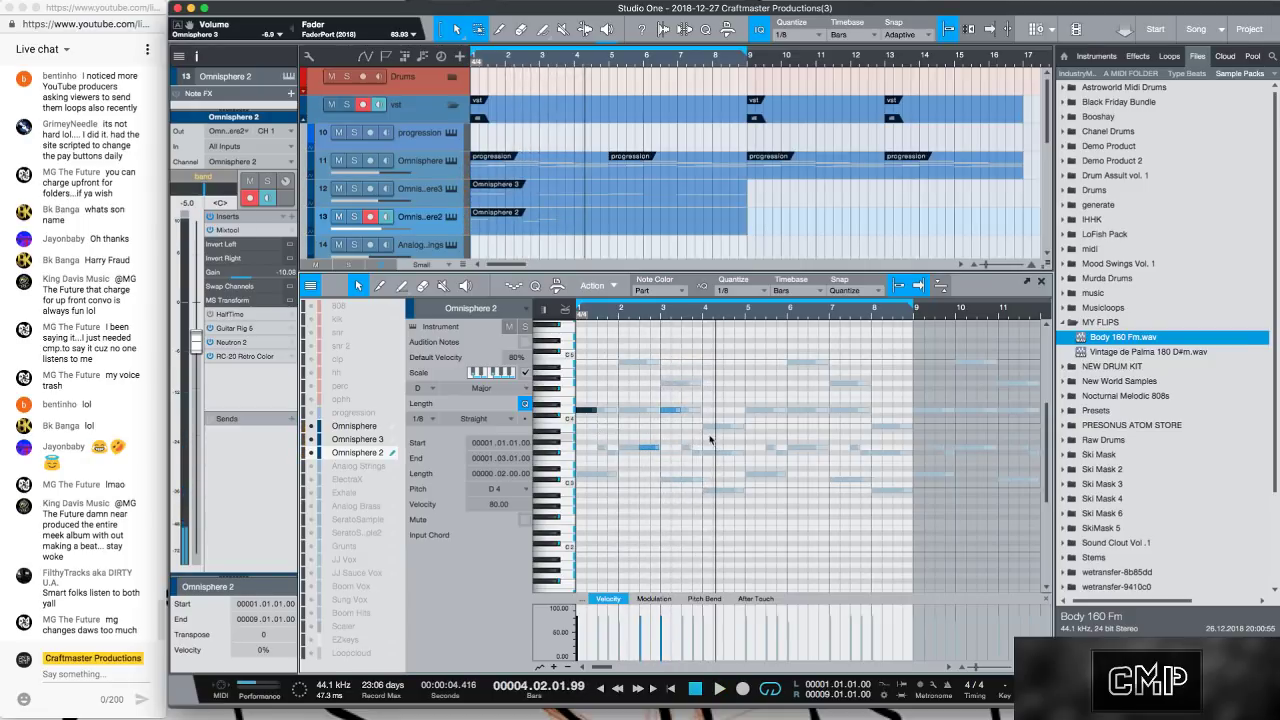
drag(708, 422, 722, 431)
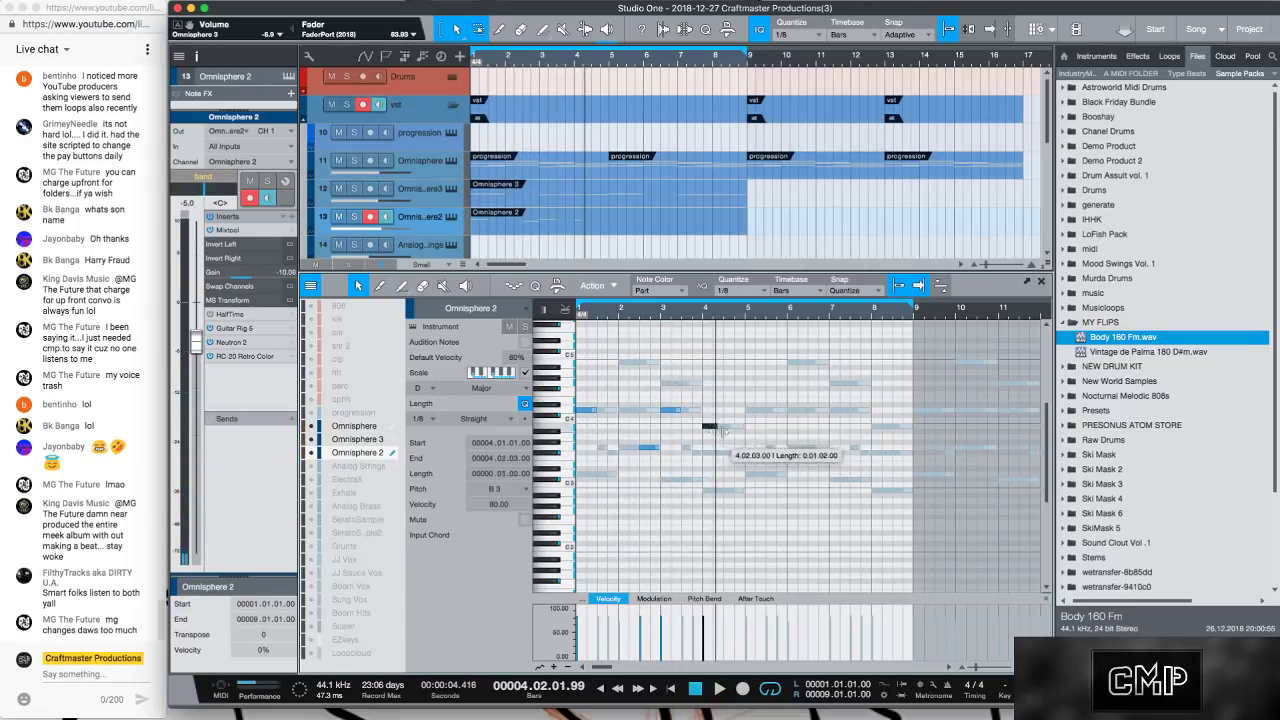
Duplicate the four Omnisphere 2 notes into bars 5 to 8 and play the loop.
drag(734, 481, 556, 430)
key(d)
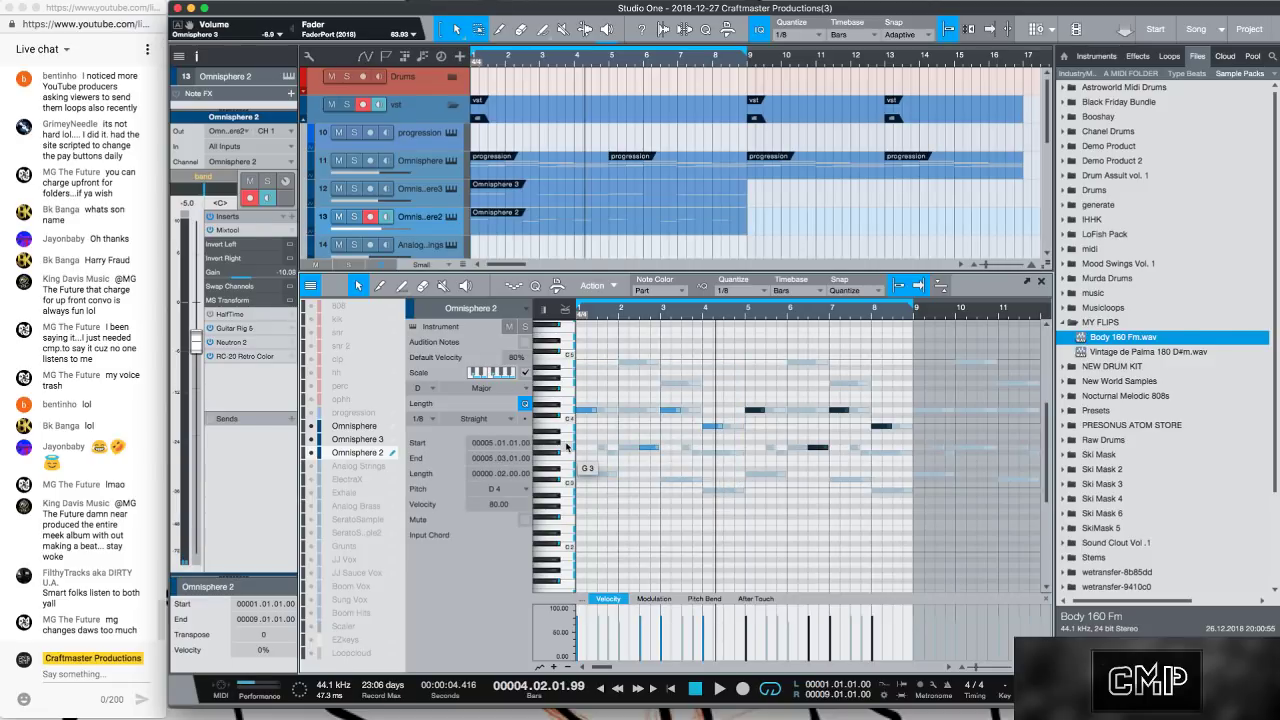
key(space)
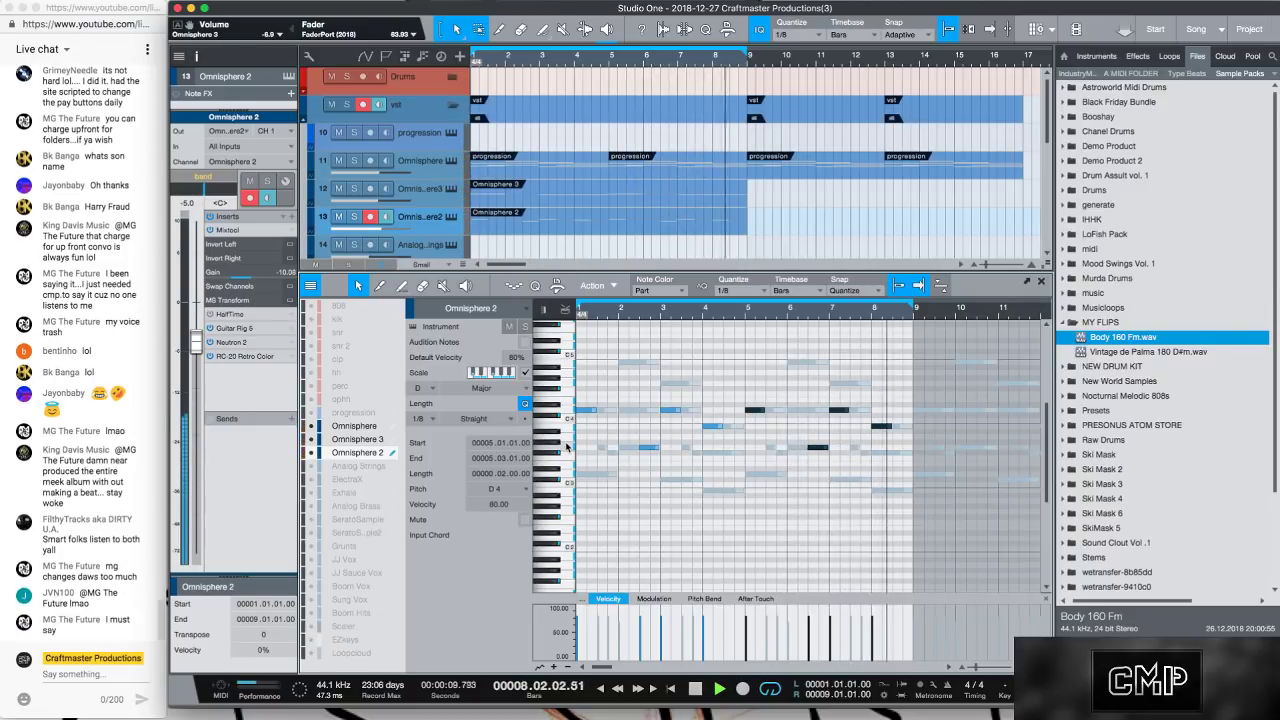
key(space)
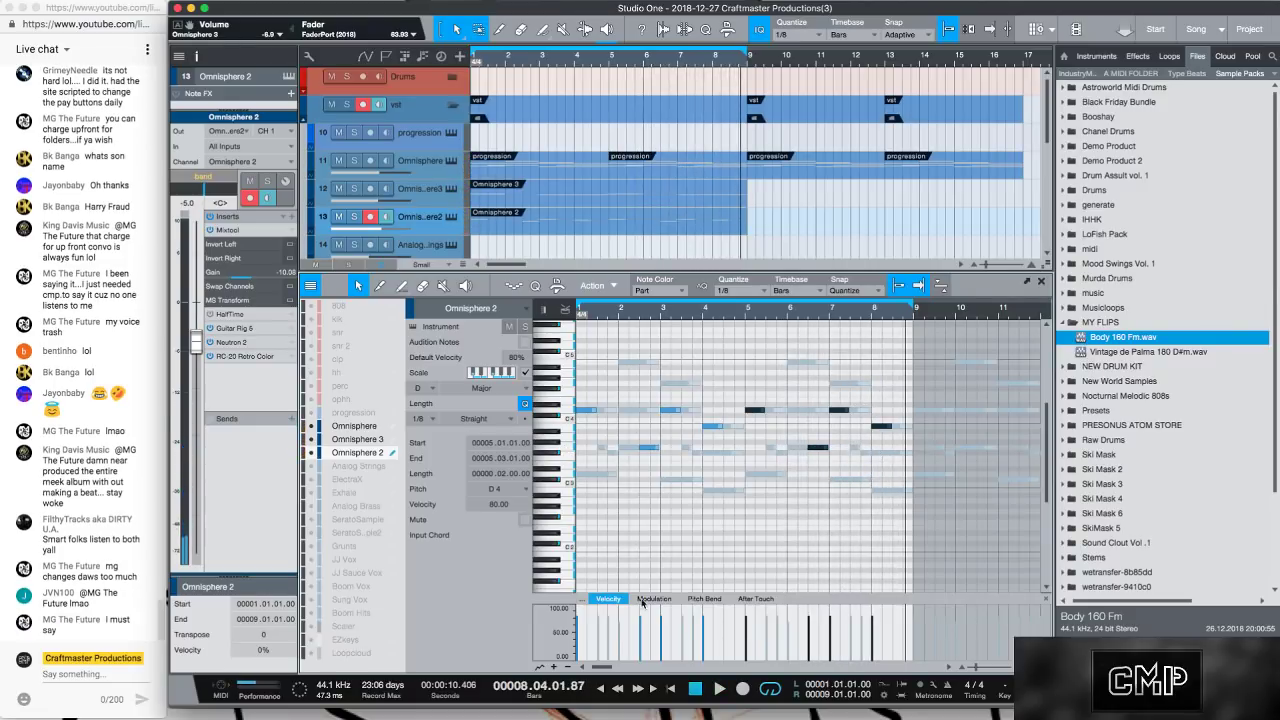
Copy the first two Omnisphere progression clips to the Analog Strings track over bars 1 to 9.
scroll(548, 162, down, 2)
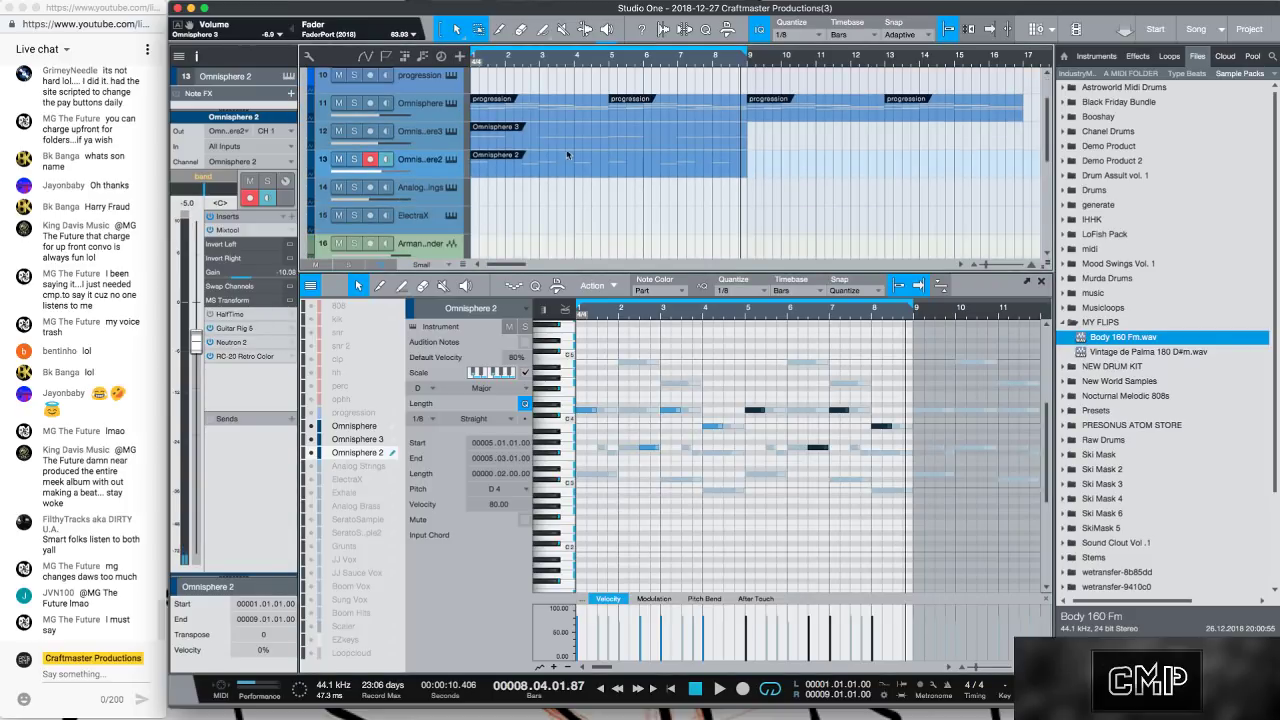
click(565, 116)
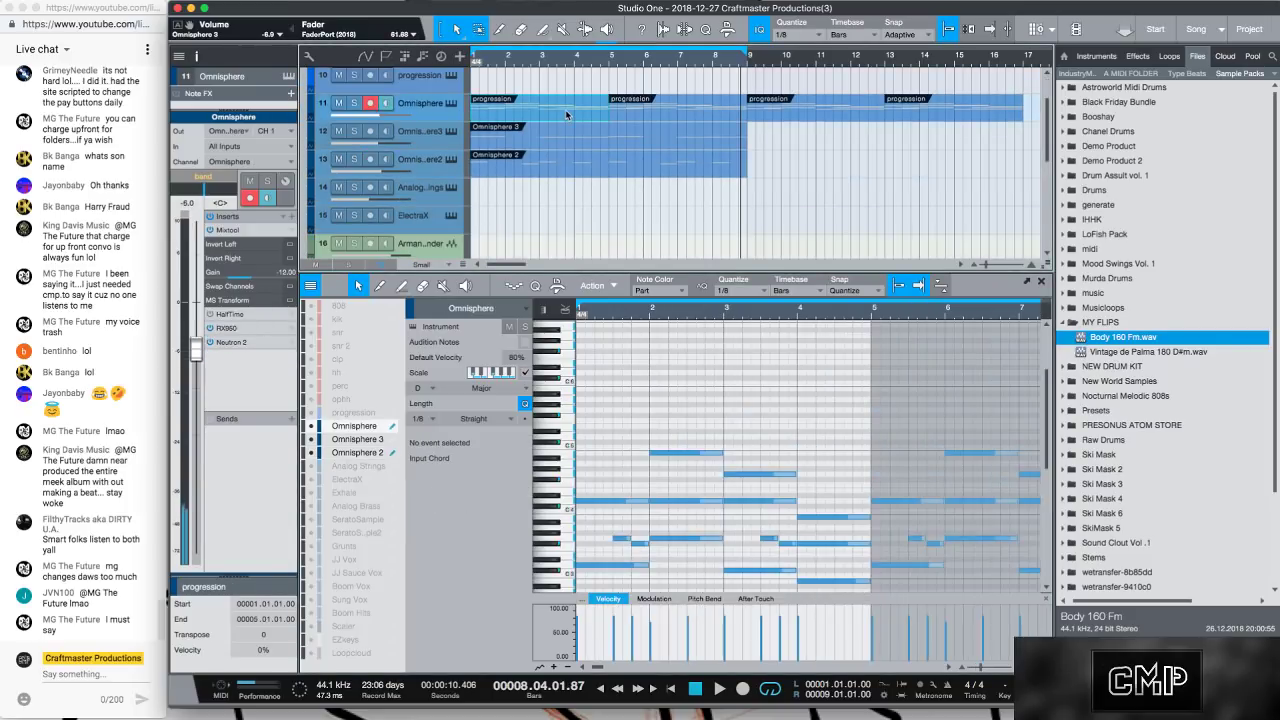
click(621, 109)
drag(575, 113, 586, 191)
Delete the short passing notes from both progression clips on the Analog Strings track.
drag(588, 403, 650, 420)
click(674, 403)
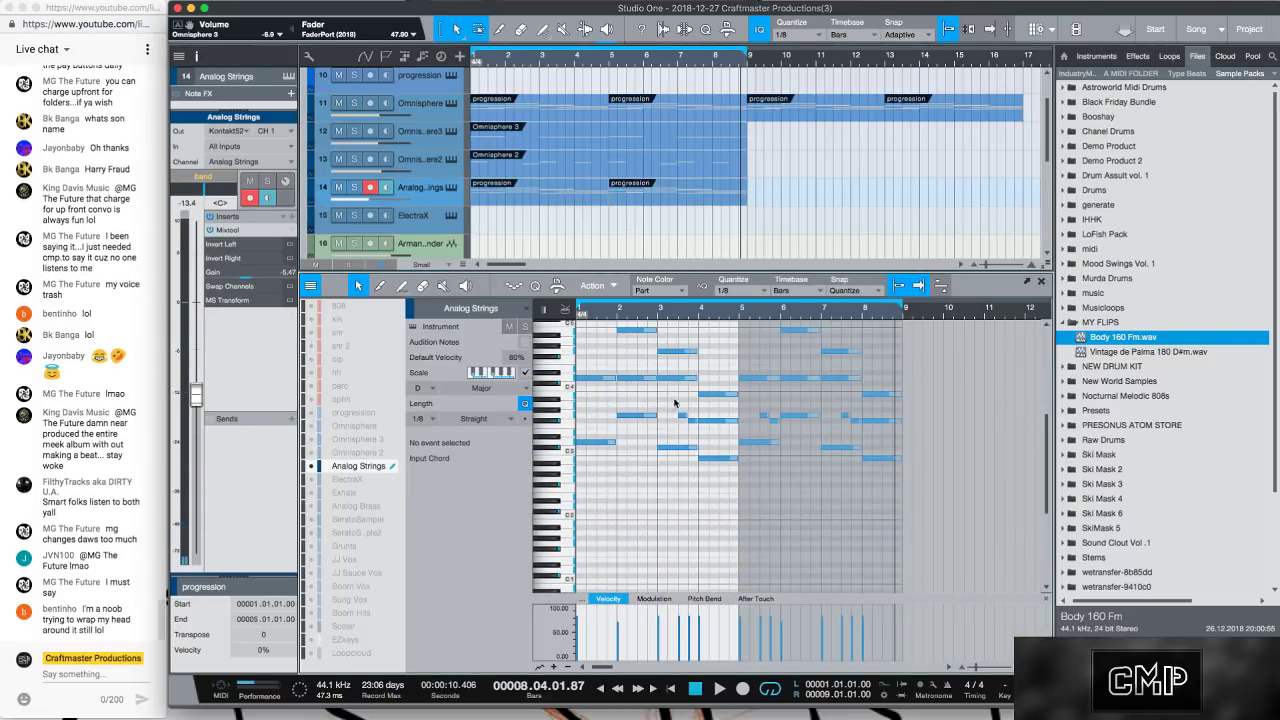
double_click(764, 414)
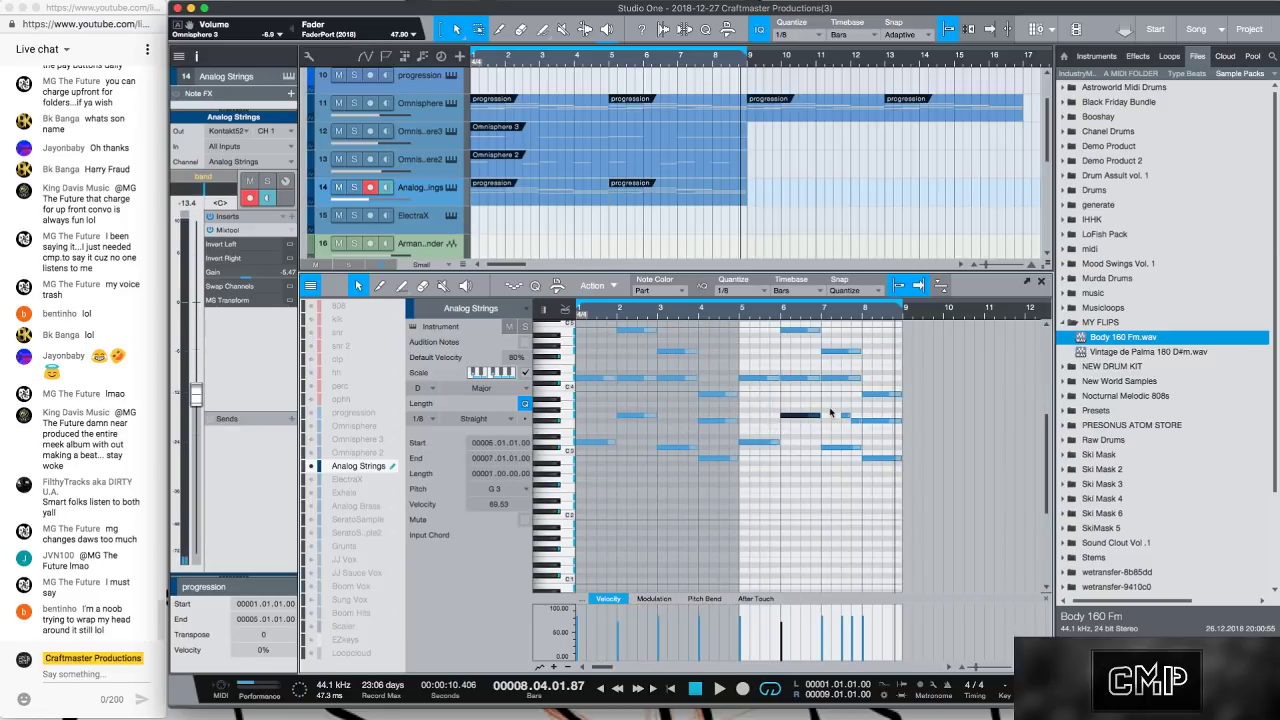
drag(856, 430, 860, 433)
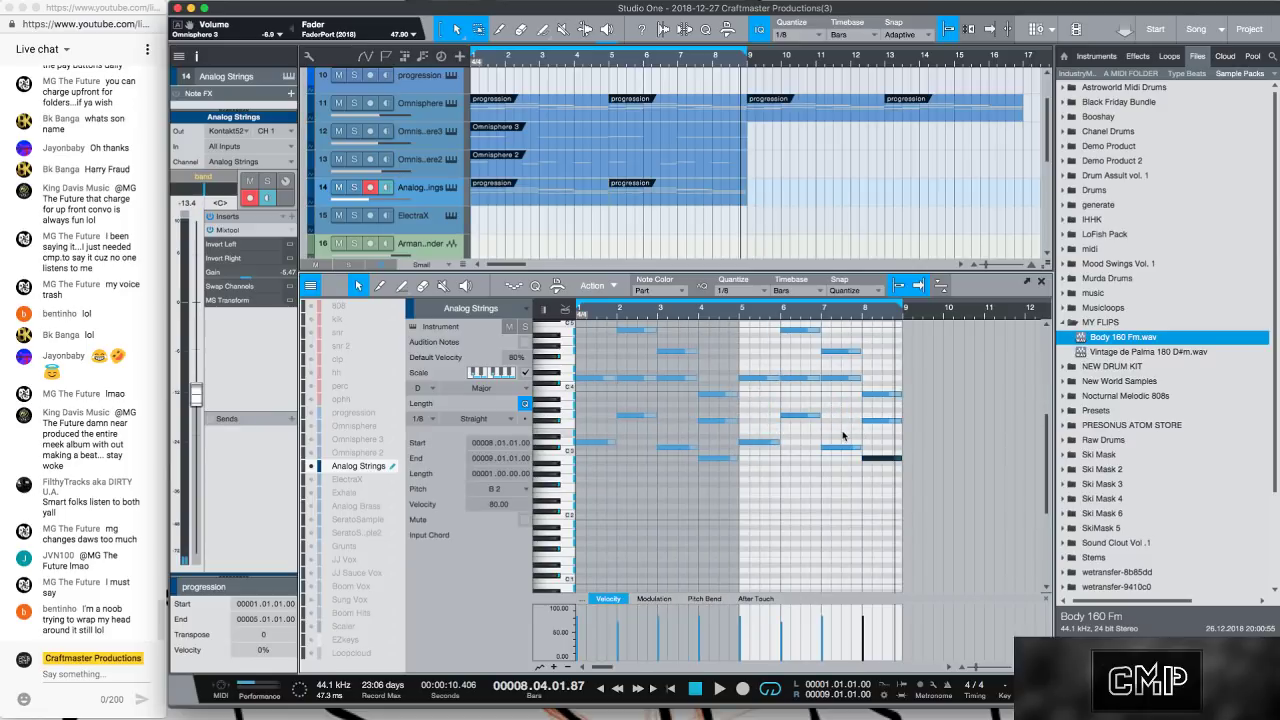
Lower the Analog Strings volume to -19.2 dB during playback and enlarge the arrangement area to show more tracks and bars.
key(space)
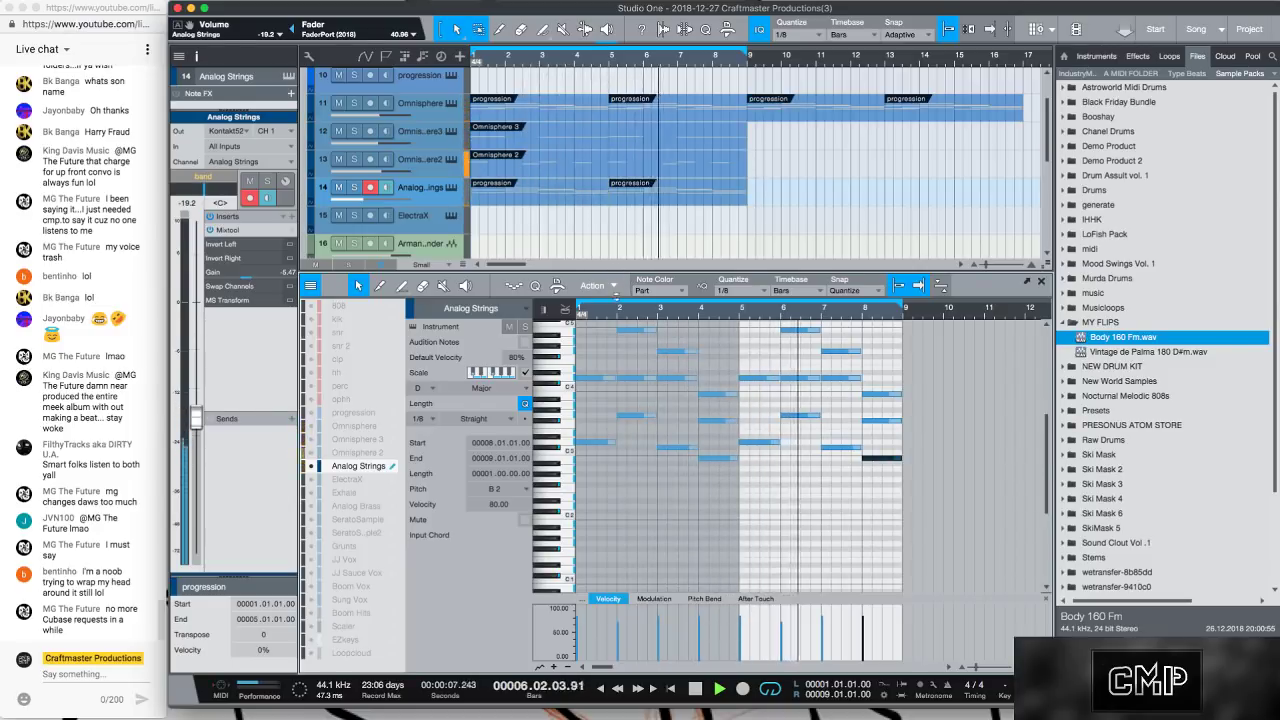
drag(660, 271, 660, 451)
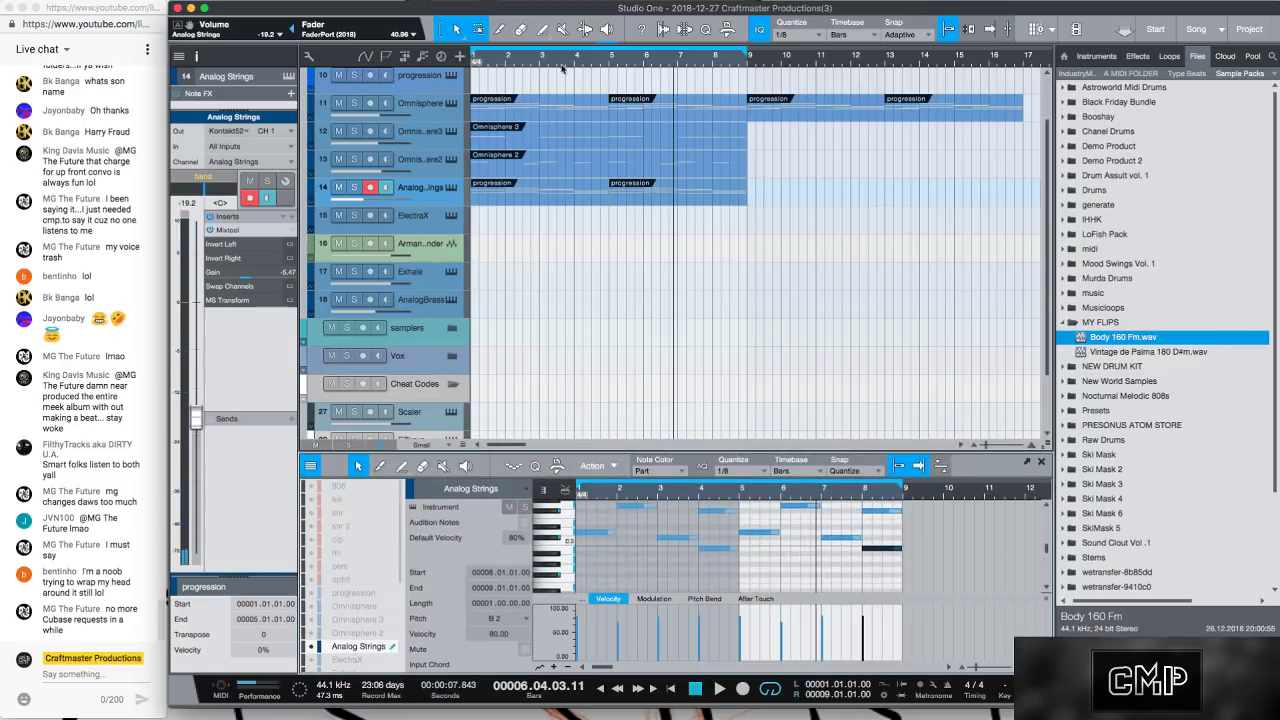
scroll(562, 68, down, 5)
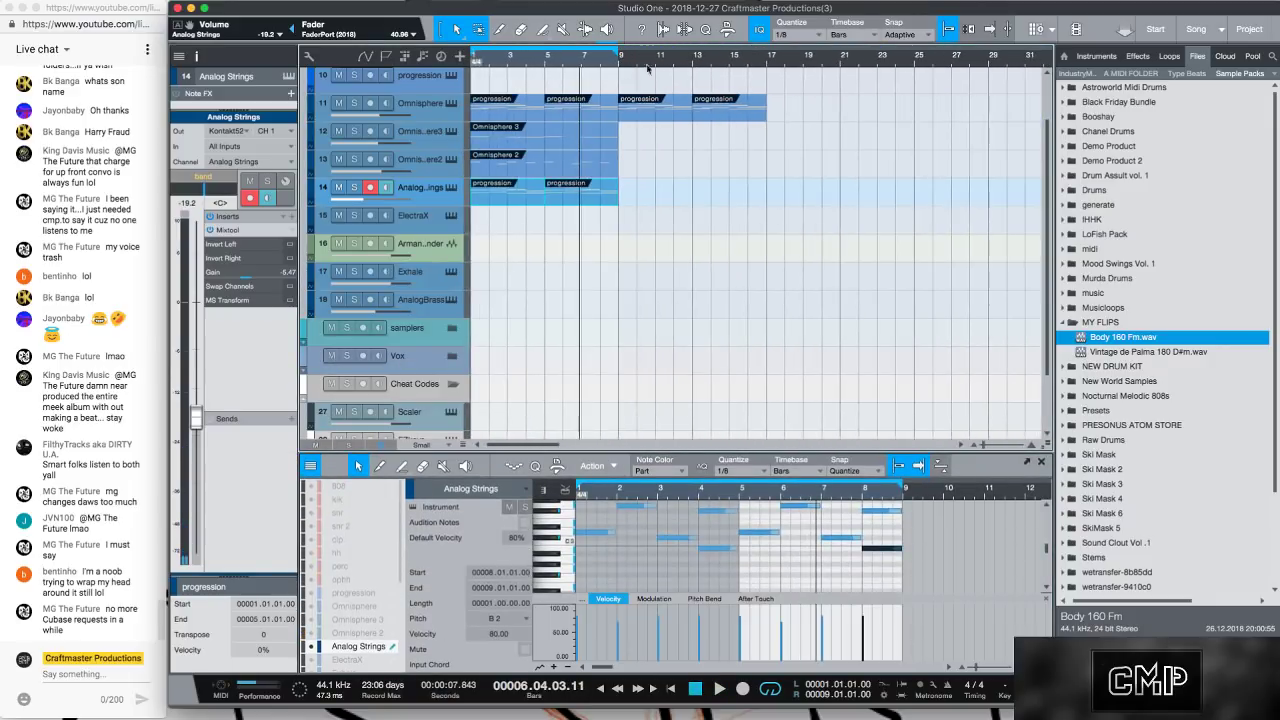
Duplicate the Omnisphere, Omnisphere 3, Omnisphere 2 and Analog Strings clips until they fill bars 1 to 33, and loop that range.
click(447, 140)
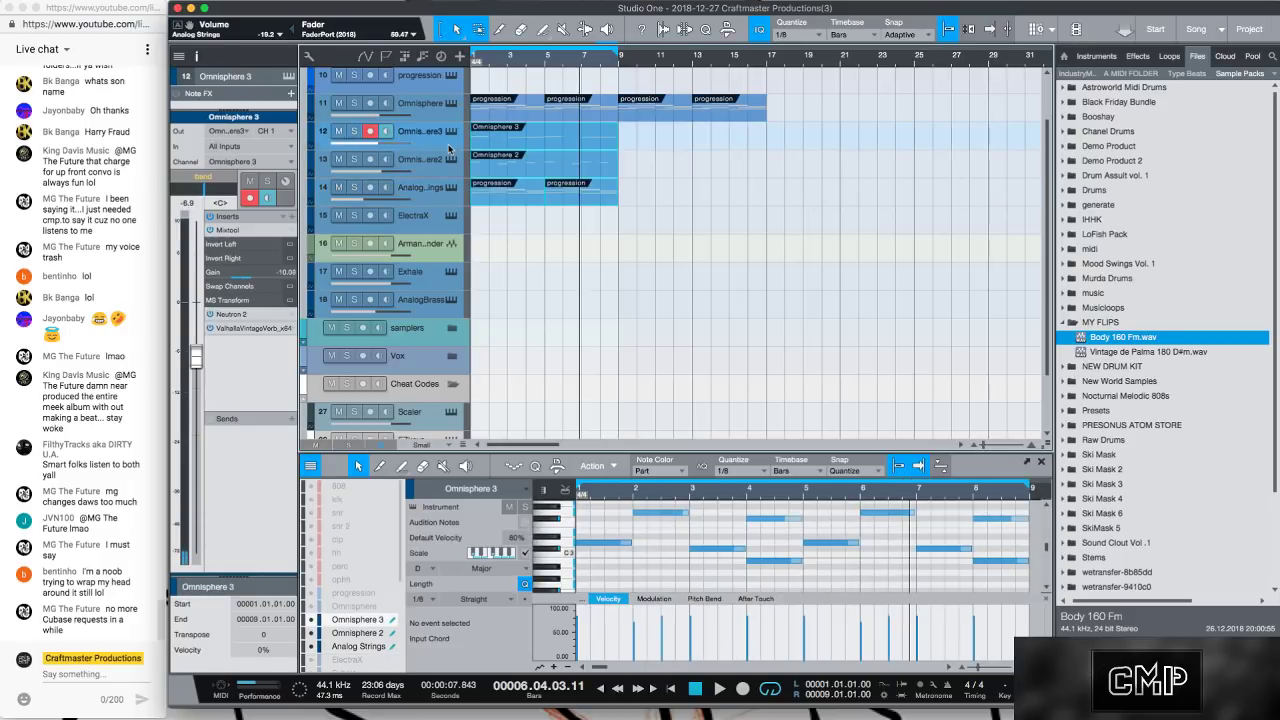
key(d)
drag(850, 218, 648, 94)
key(d)
key(alt+s)
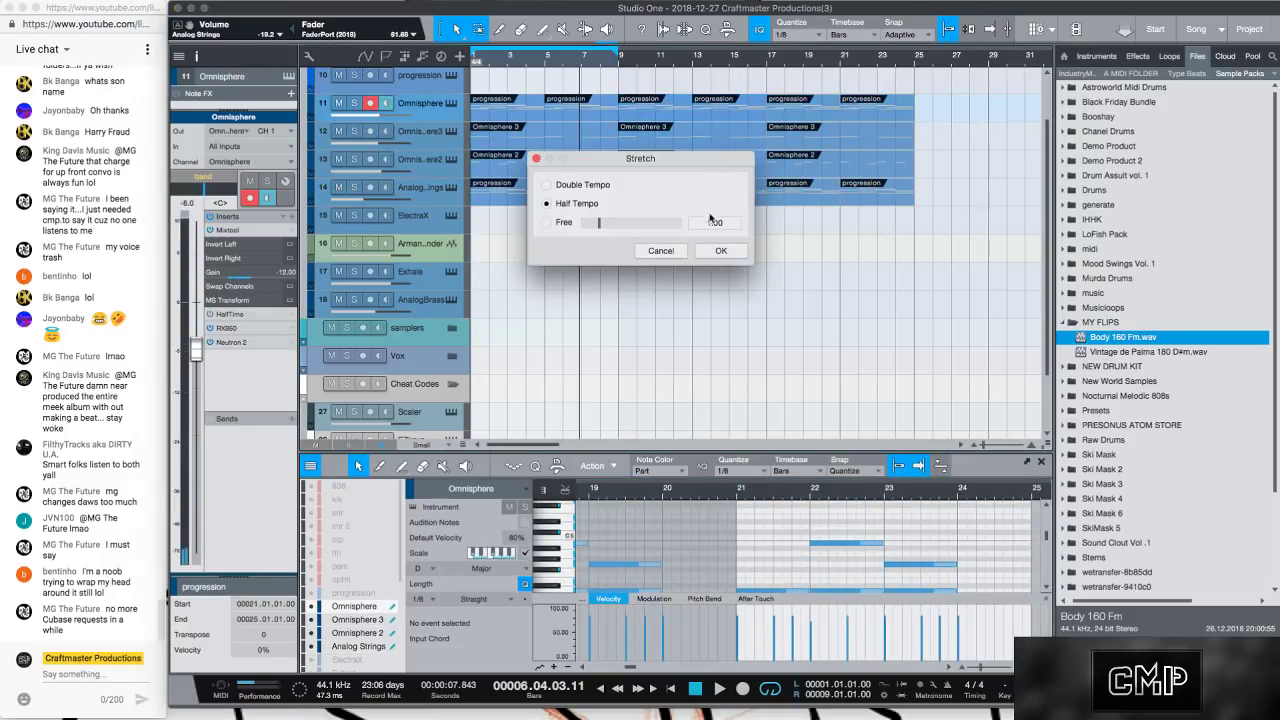
click(672, 250)
click(799, 102)
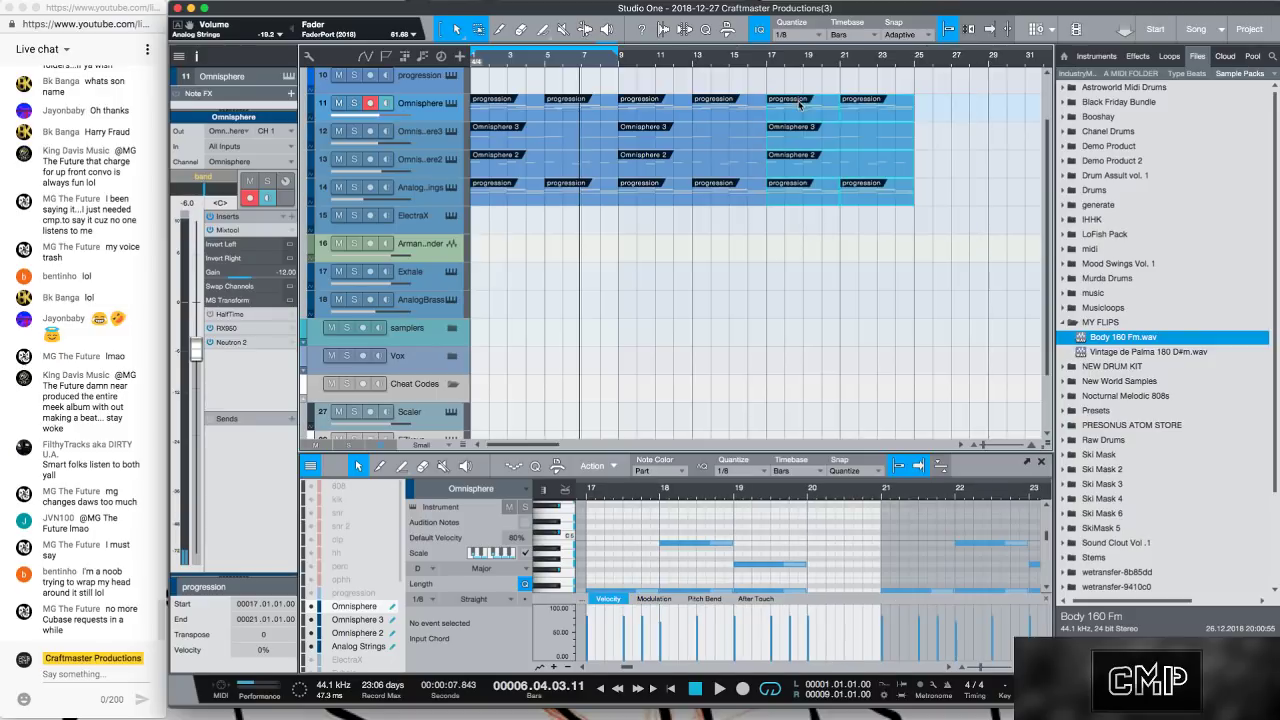
key(d)
key(w)
key(w)
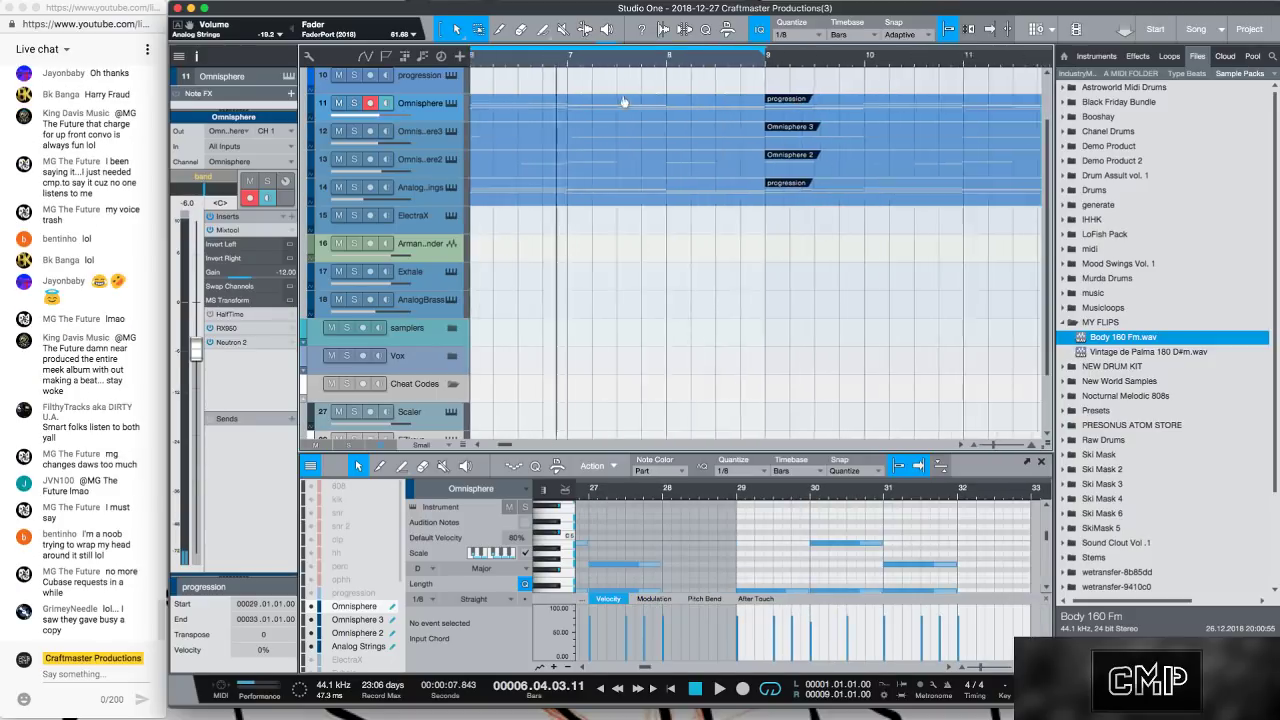
key(p)
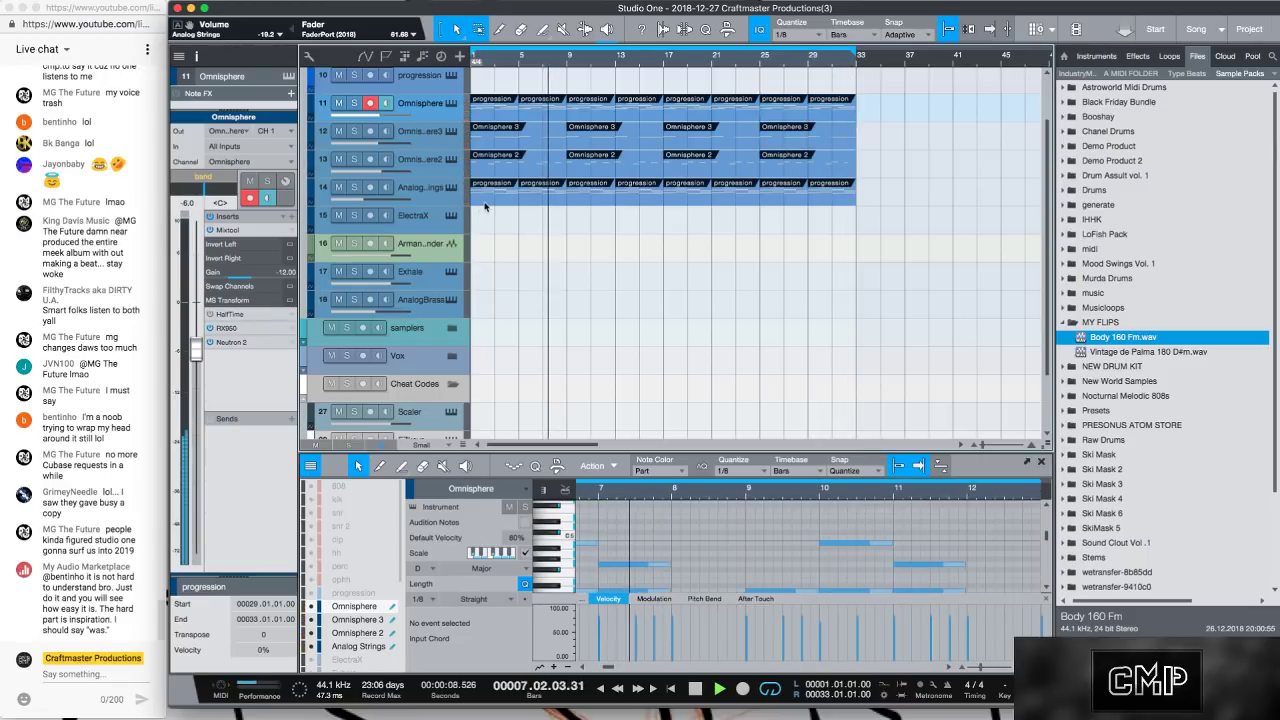
Delete the first four Analog Strings clips so the part starts at bar 17, and play the arrangement from the beginning.
drag(474, 199, 646, 200)
key(KP_Decimal)
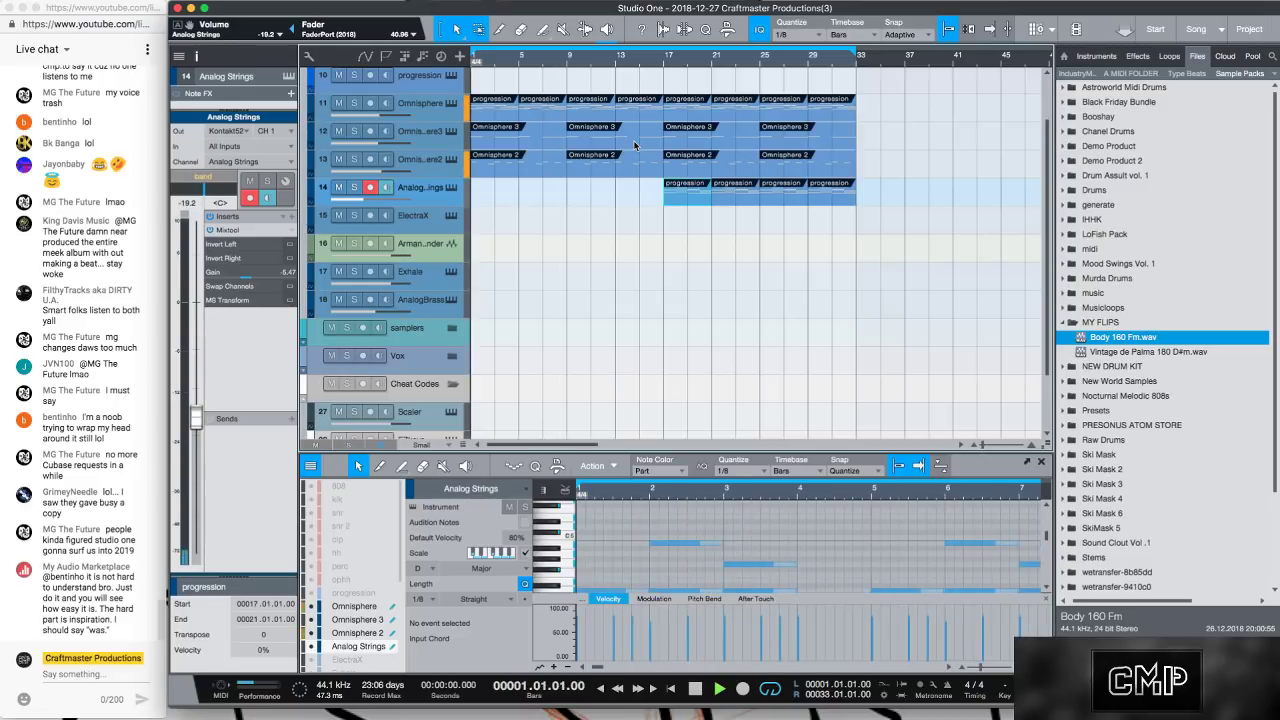
key(space)
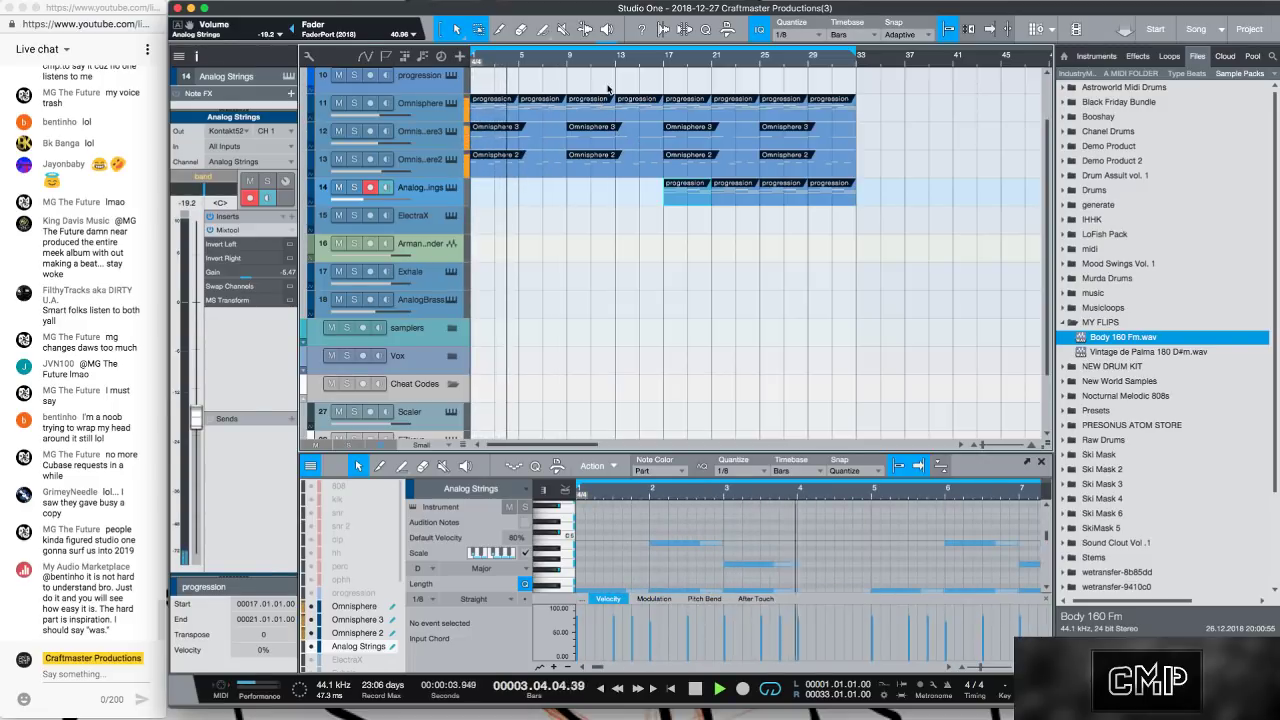
Transpose the notes of the two Omnisphere progression clips in bars 9 to 17 down one octave and play the result.
click(632, 114)
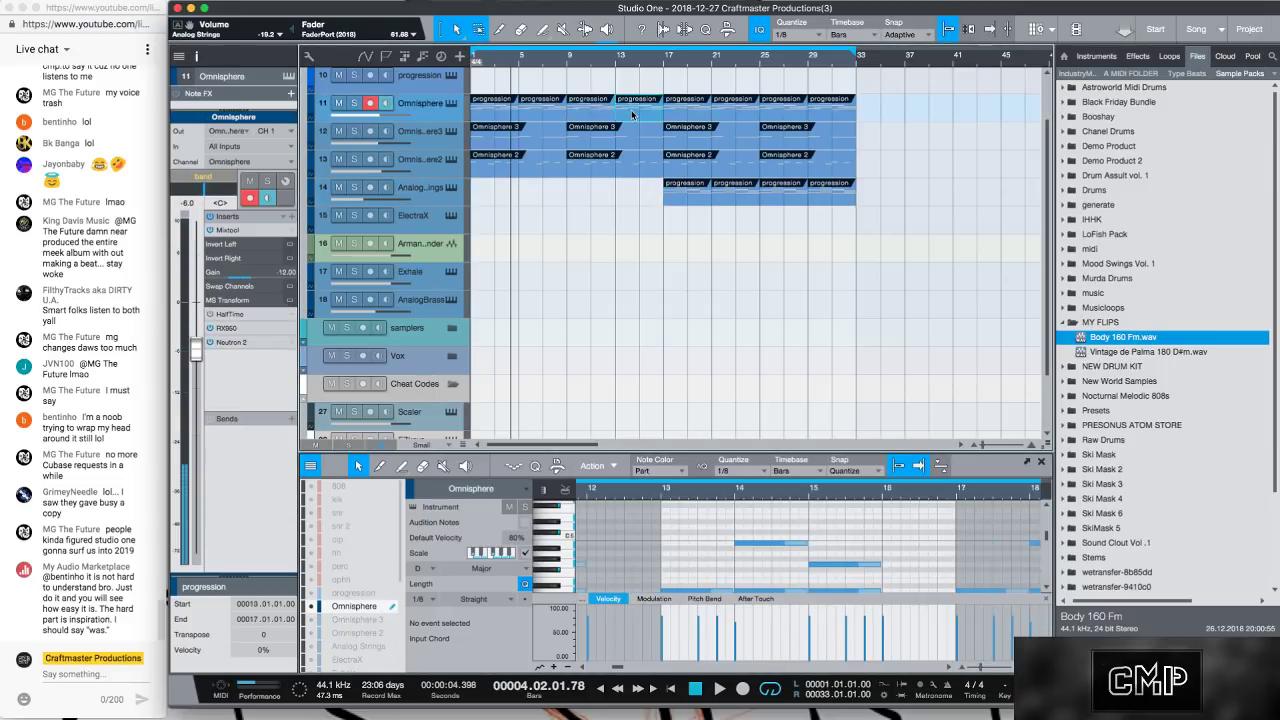
click(590, 114)
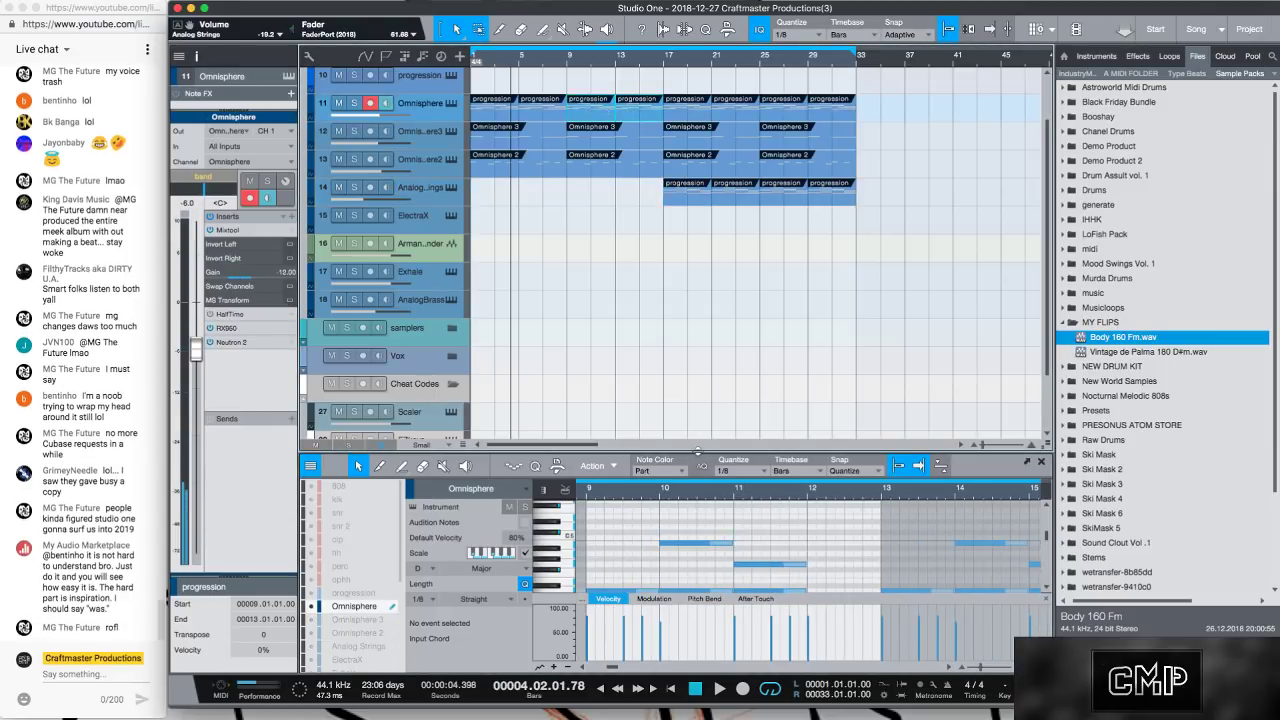
drag(700, 463, 690, 324)
scroll(655, 357, down, 5)
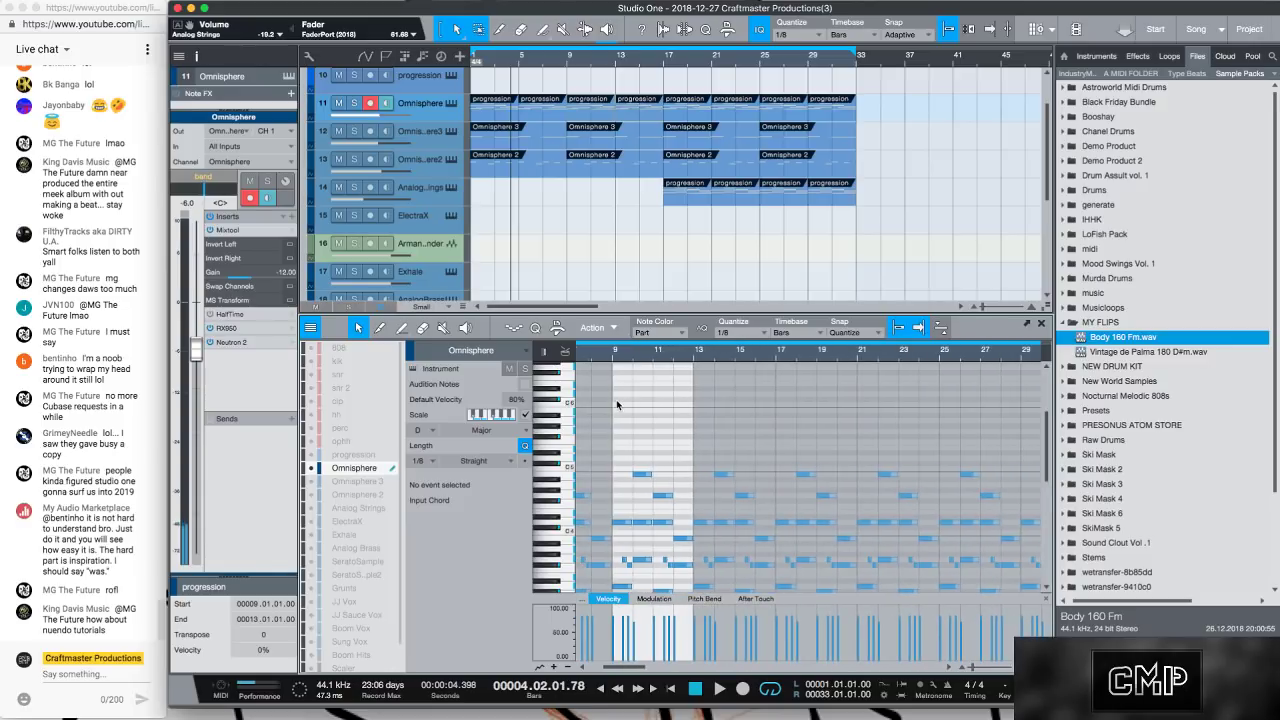
drag(632, 455, 772, 556)
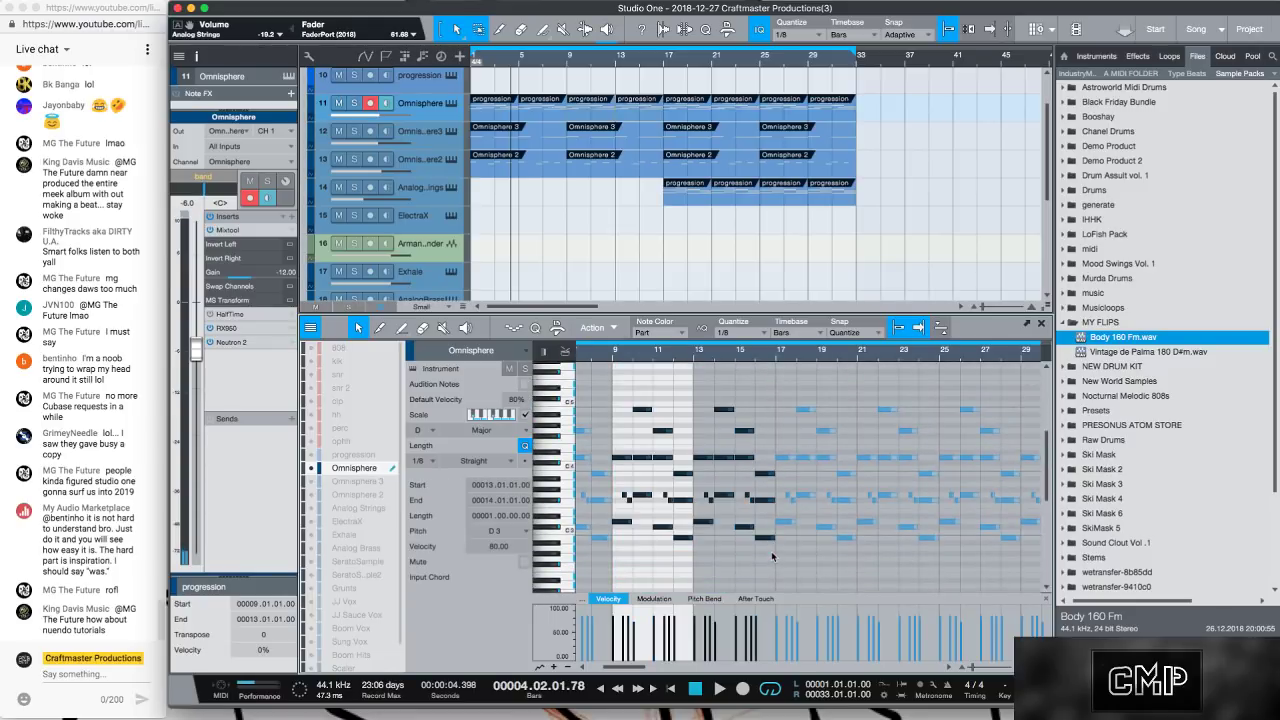
key(shift+Down)
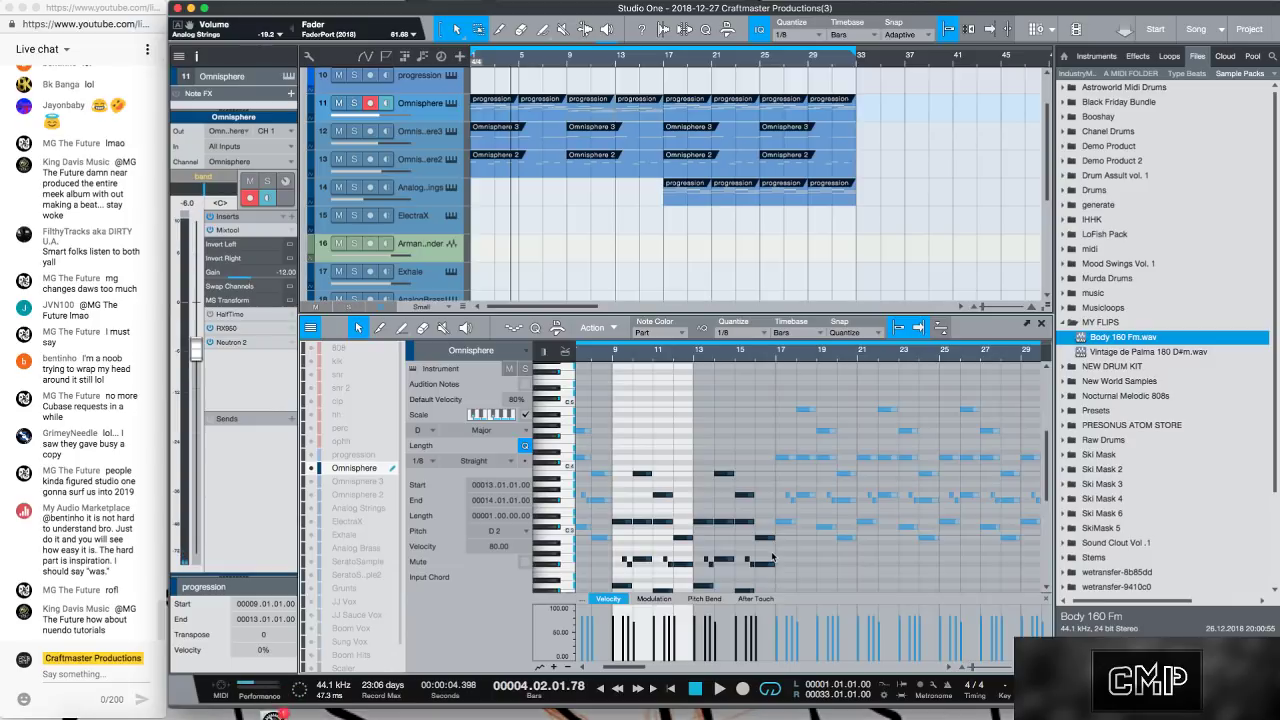
key(space)
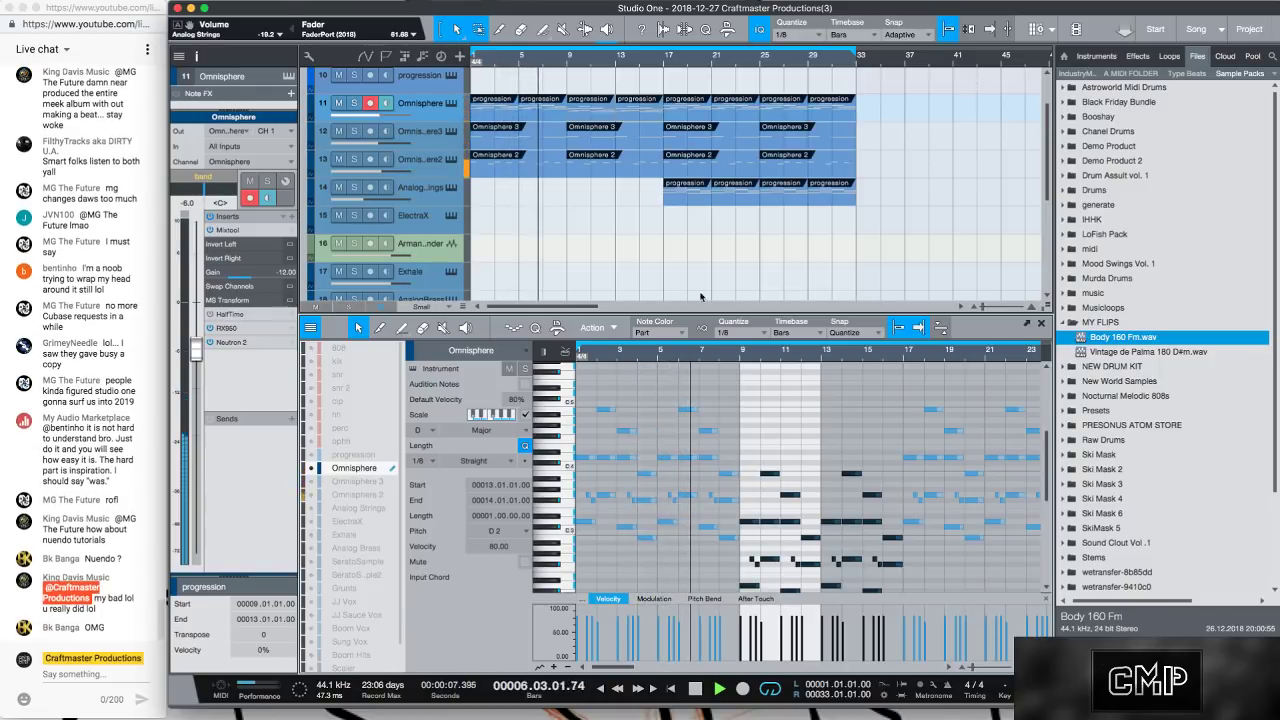
Replace the two Omnisphere clips in bars 17 to 25 with a duplicate of the octave-lowered clips from bars 9 to 17.
click(690, 100)
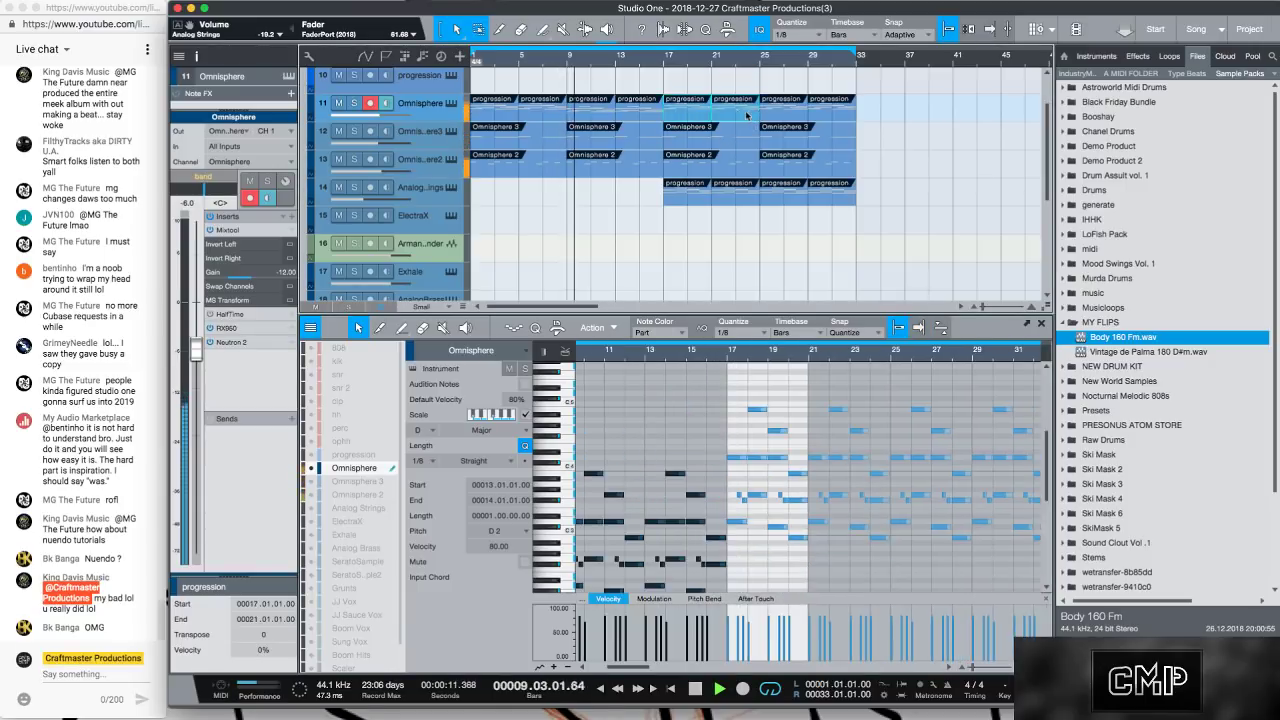
drag(746, 115, 634, 108)
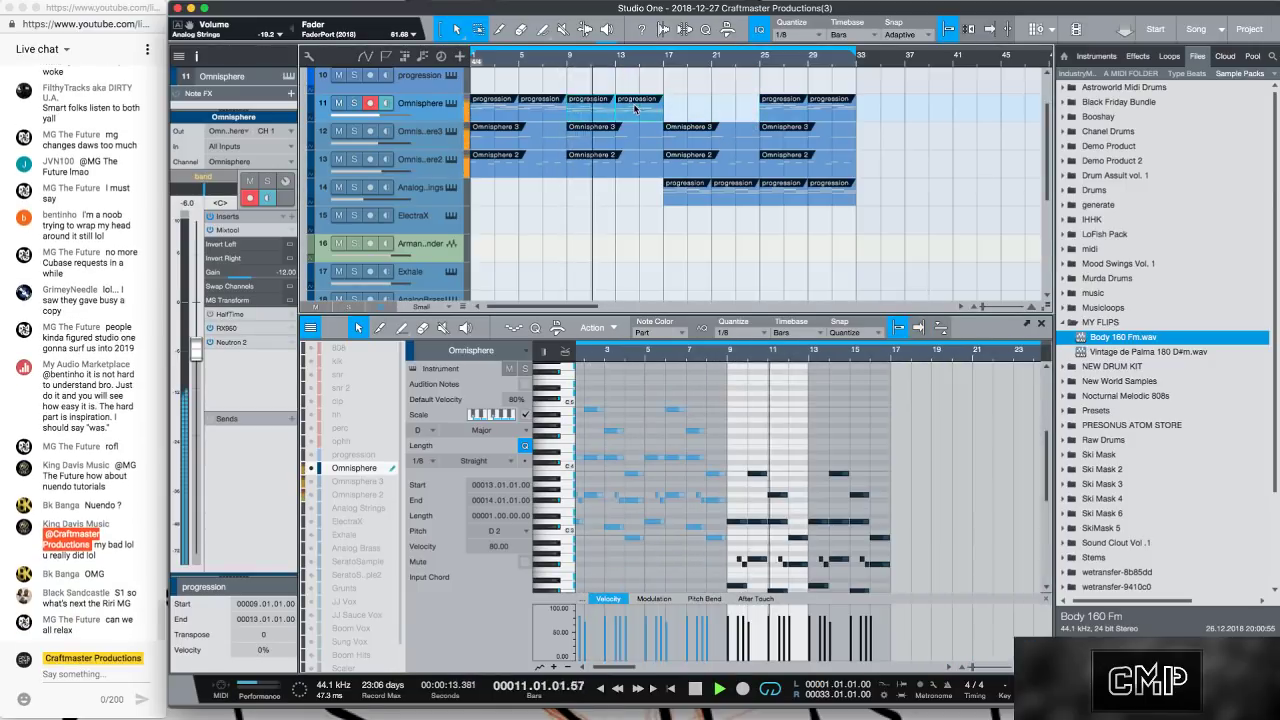
key(d)
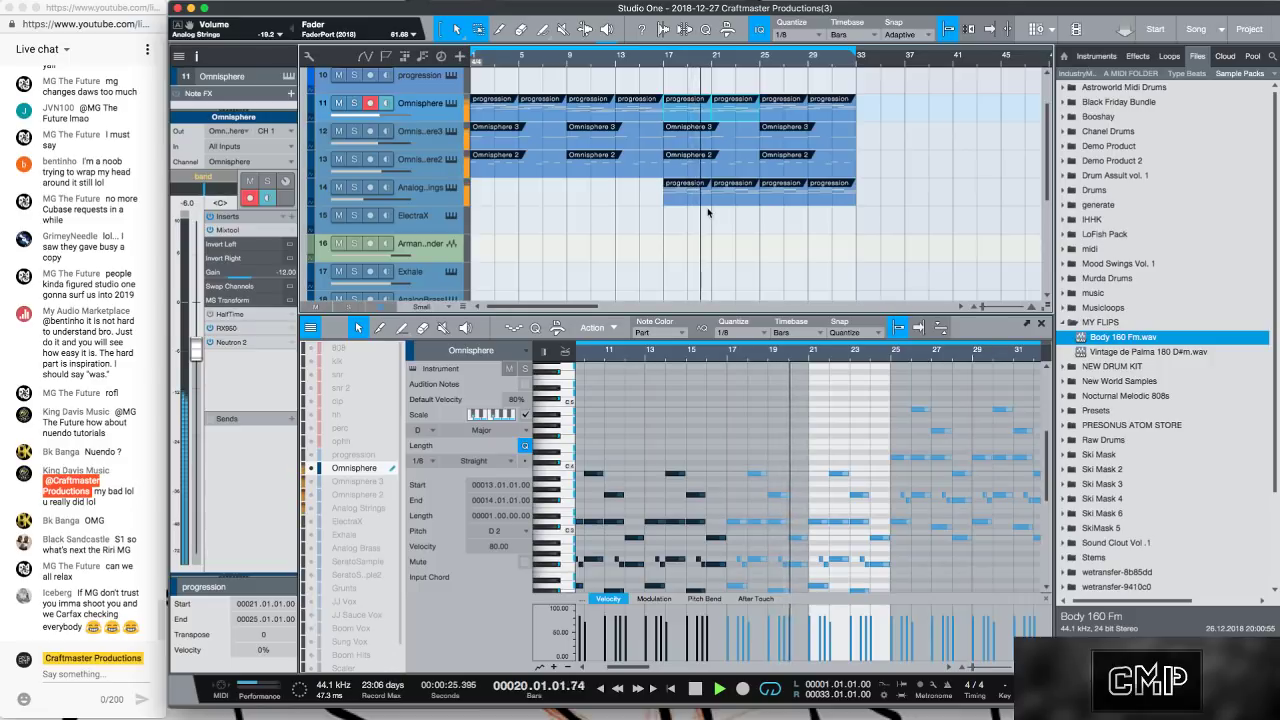
click(737, 200)
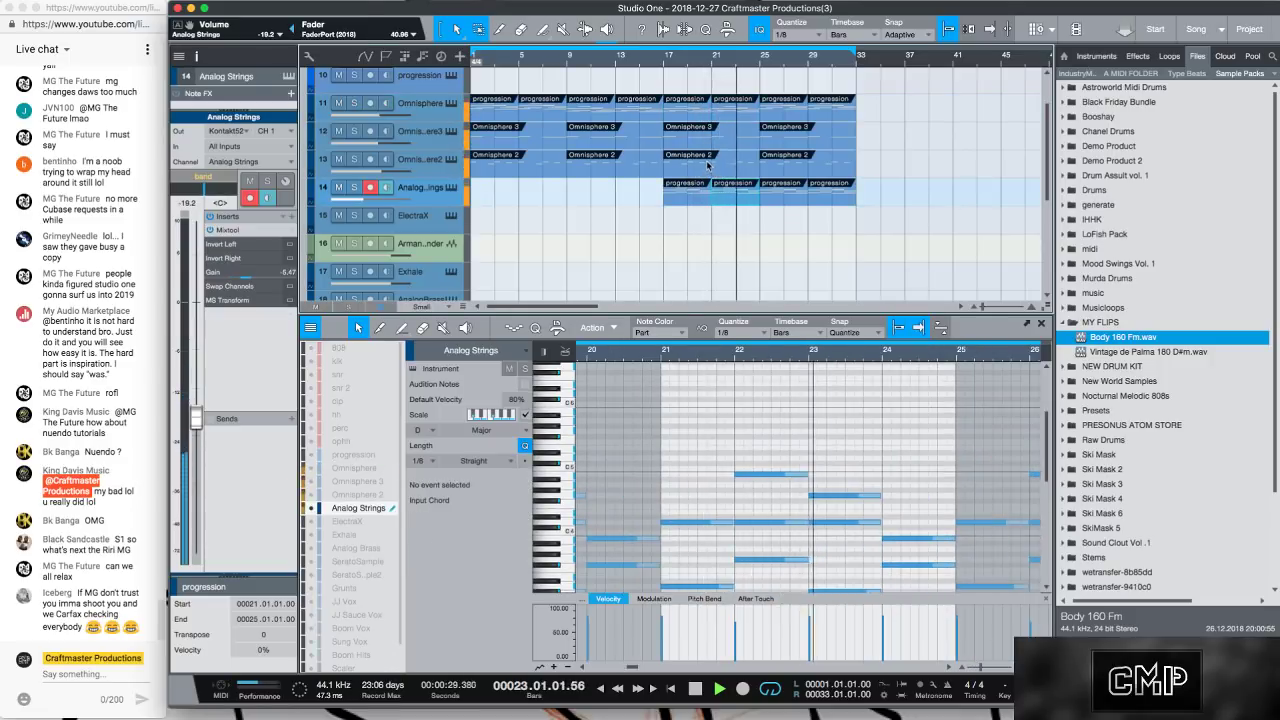
Enable a 12 dB high-pass filter at 283 Hz in the Neutron 2 equalizer on the Omnisphere 3 track during playback.
click(439, 145)
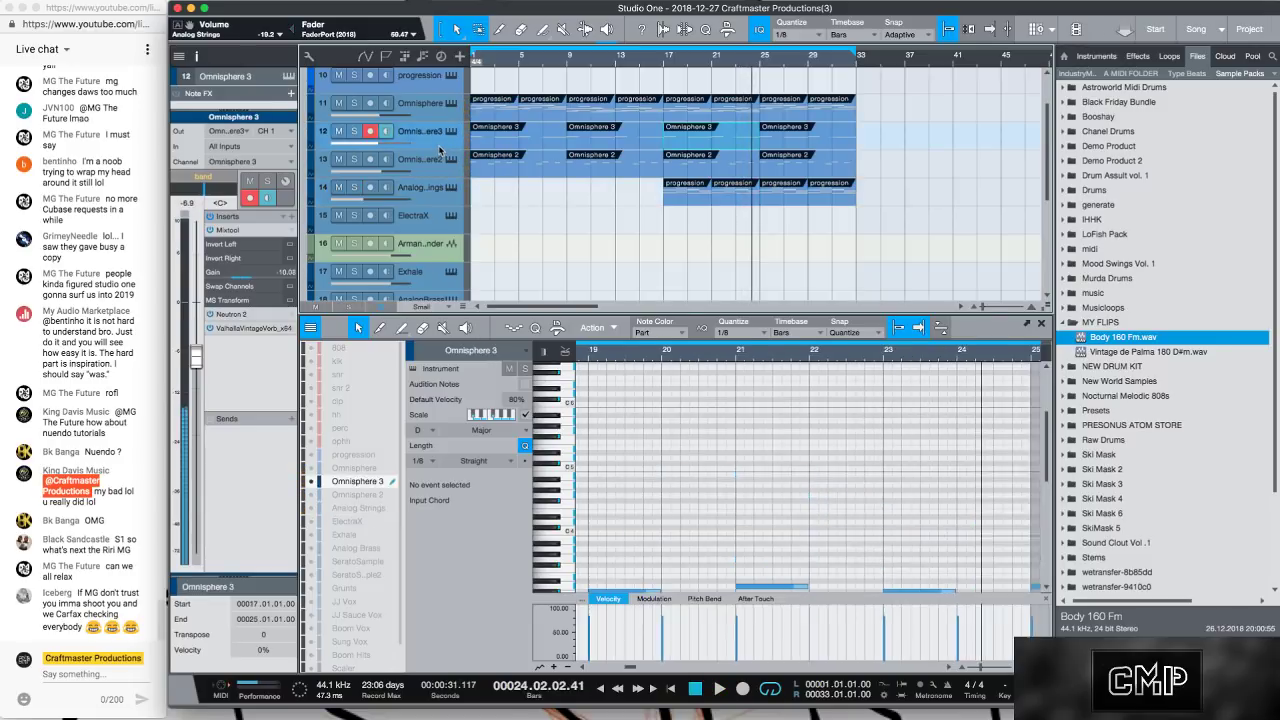
key(F3)
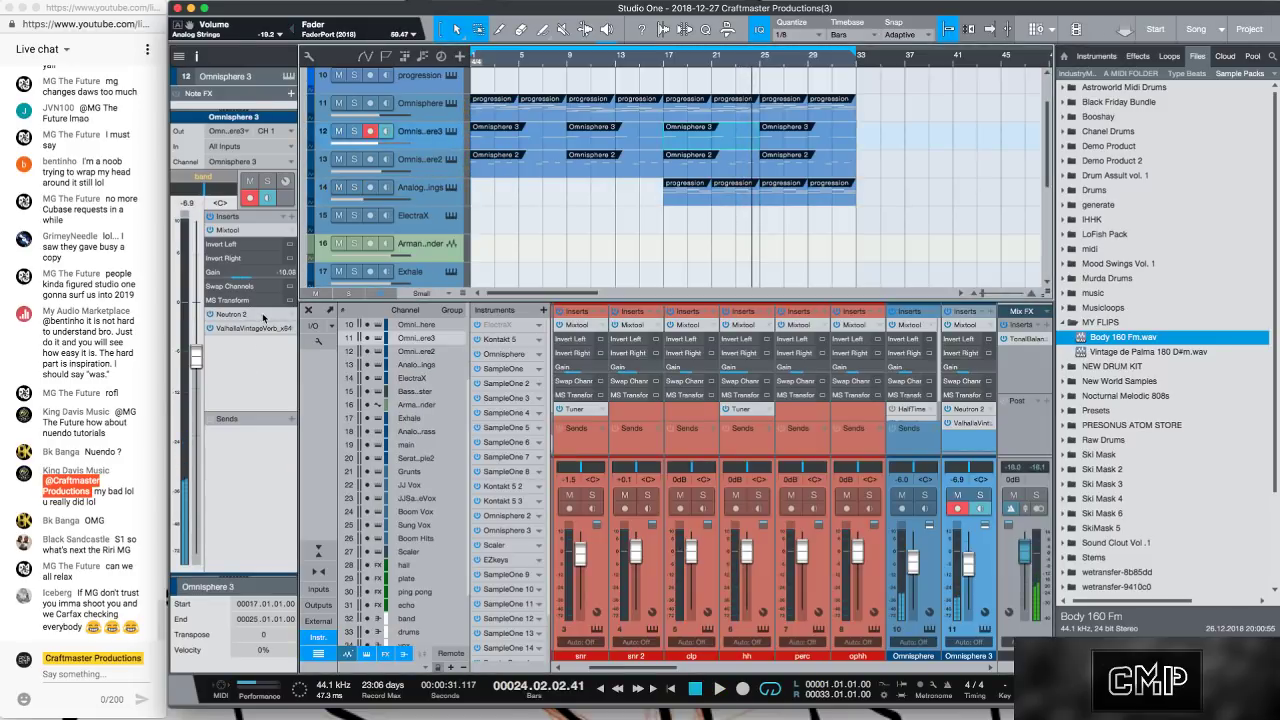
click(263, 316)
key(space)
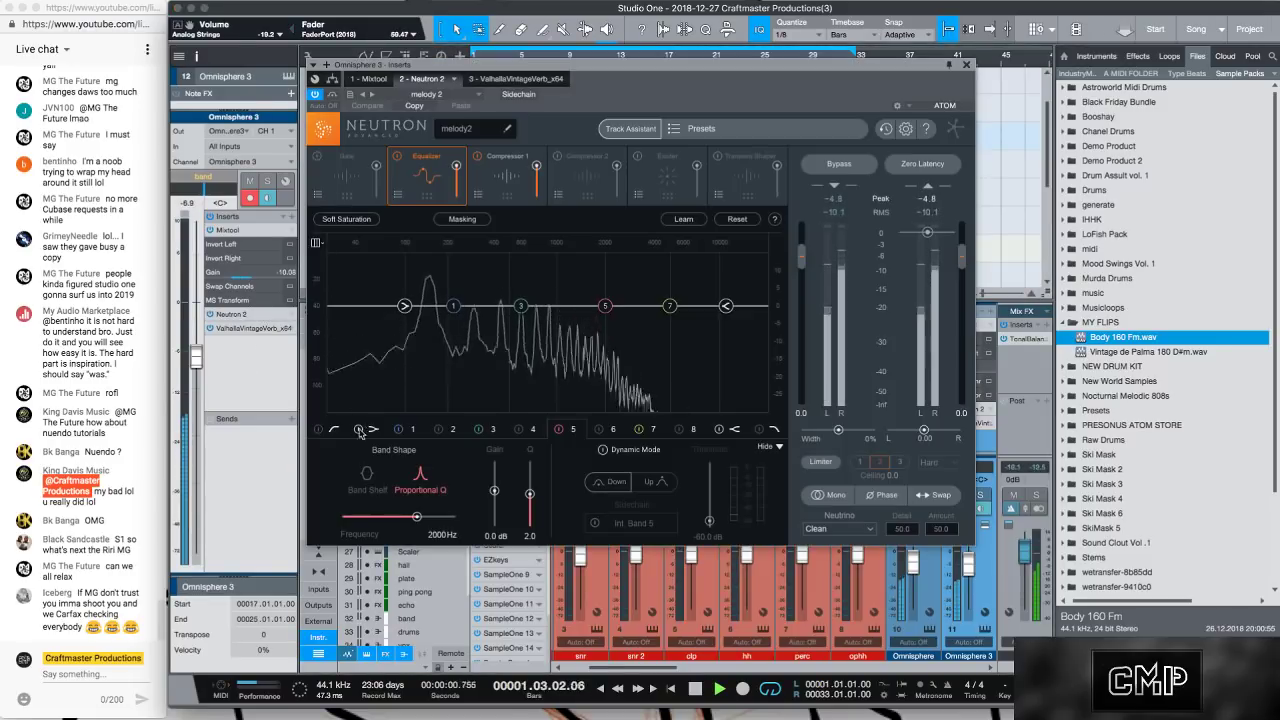
click(321, 431)
drag(357, 300, 470, 305)
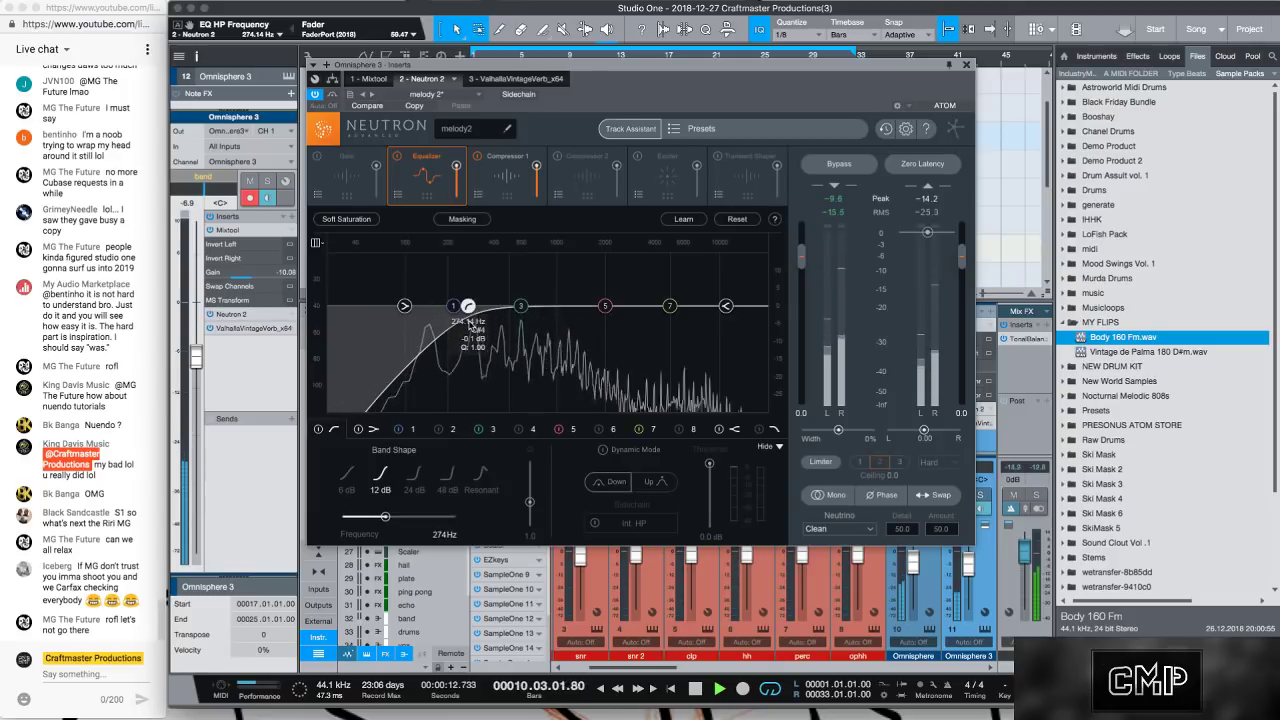
drag(472, 326, 474, 326)
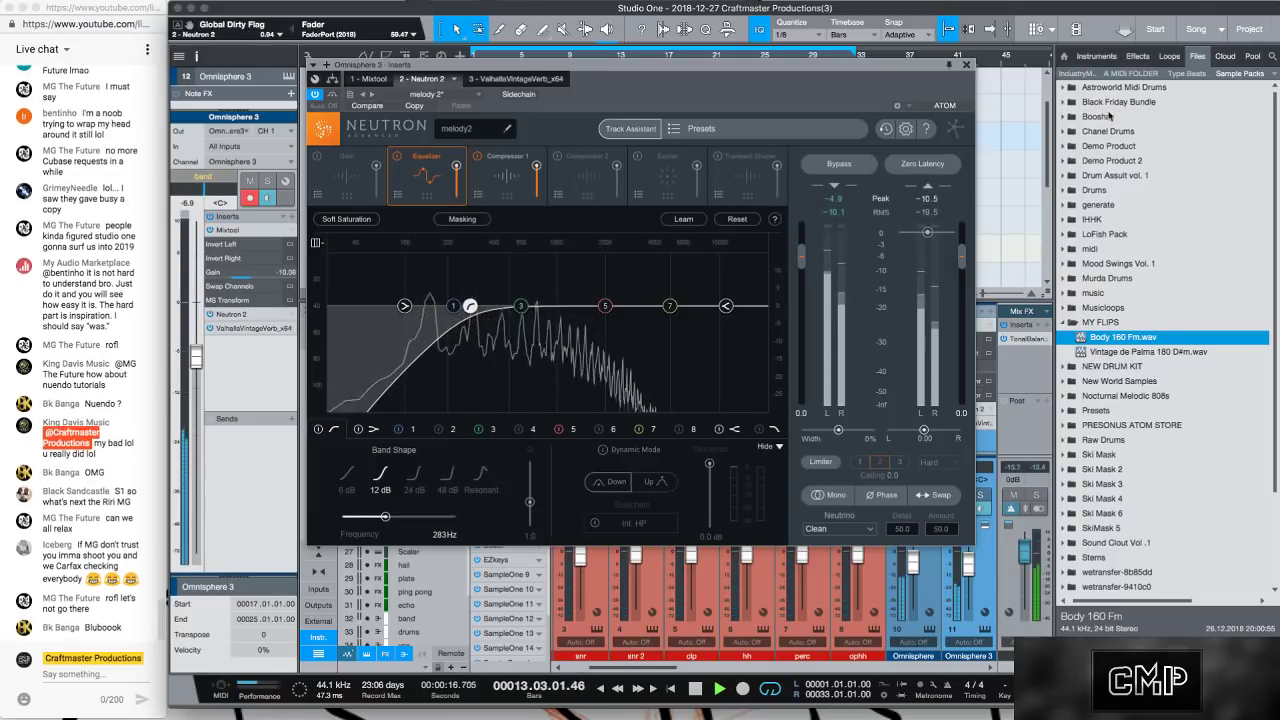
click(966, 65)
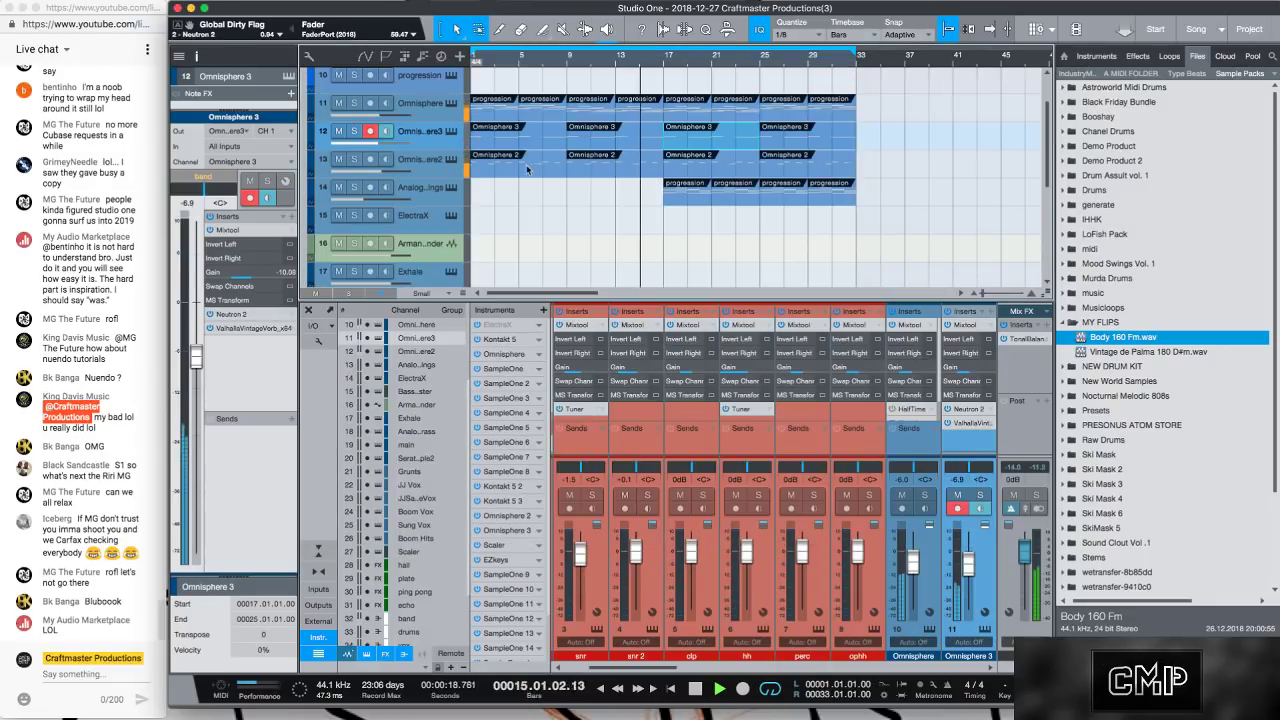
Audition Omnisphere 2 in solo, raise its volume to -2.1 dB, and lower the Analog Strings volume to -21.7 dB.
click(436, 173)
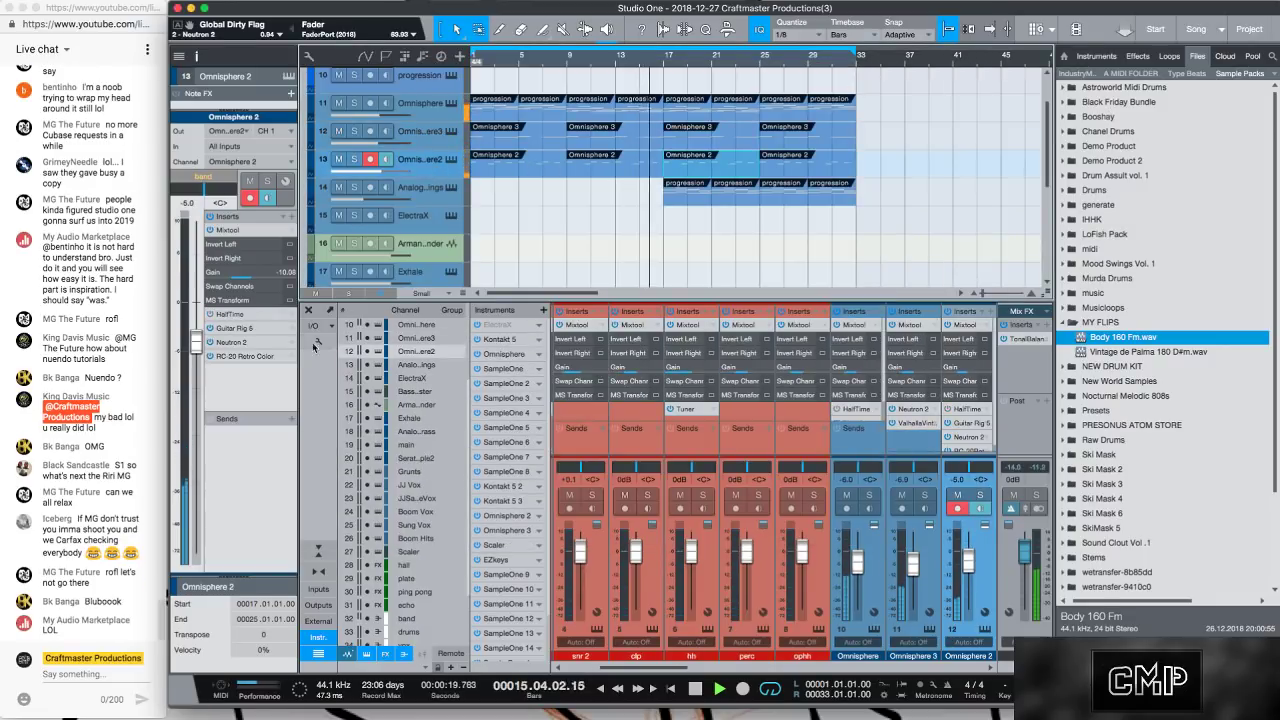
click(268, 181)
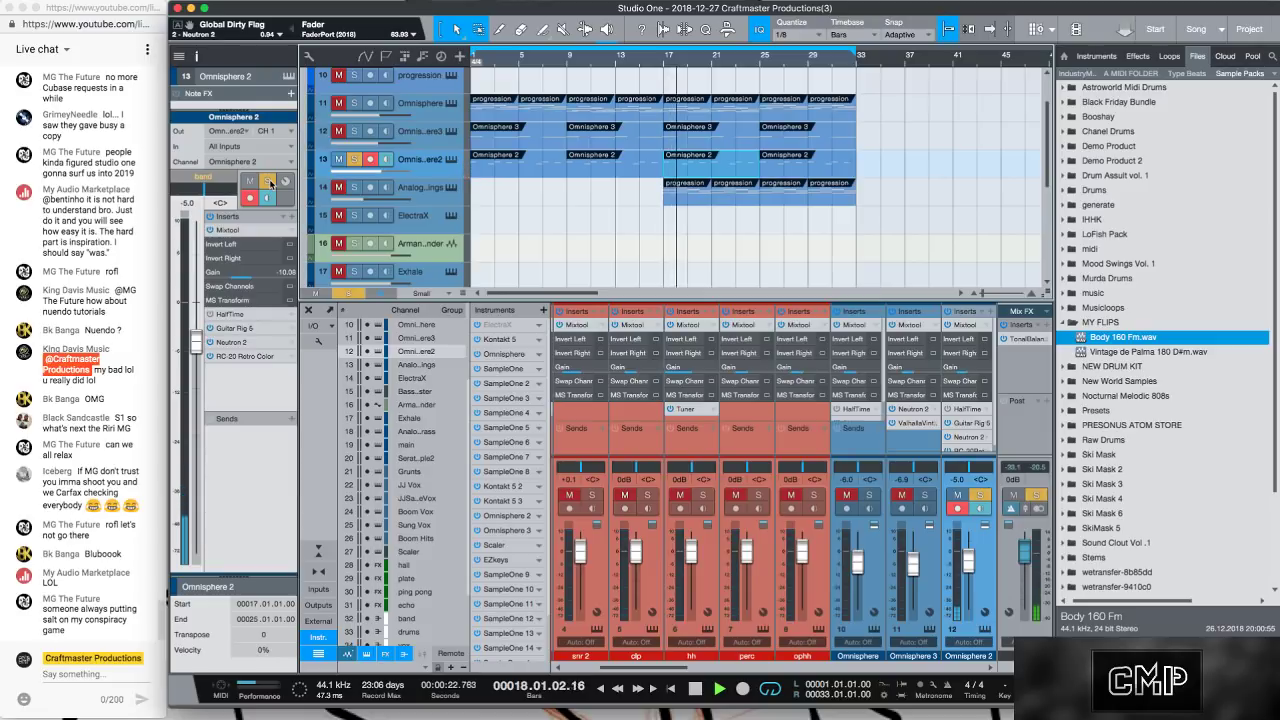
click(268, 181)
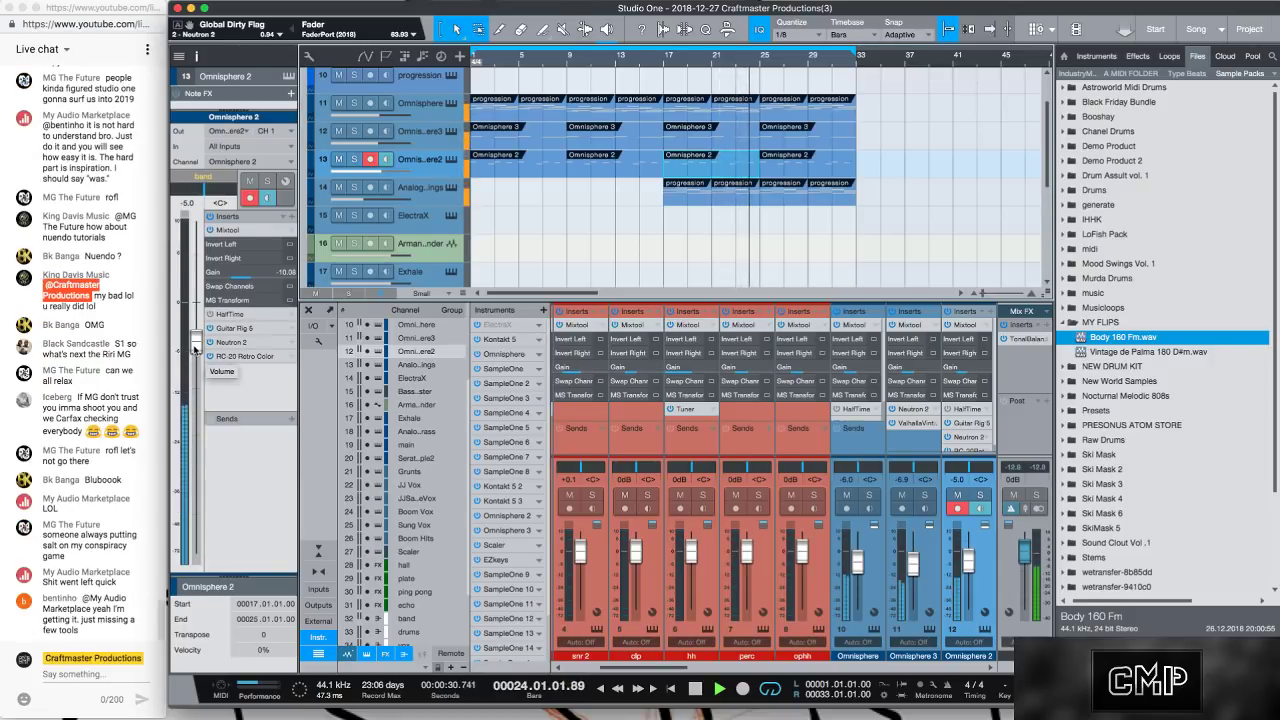
scroll(195, 345, up, 5)
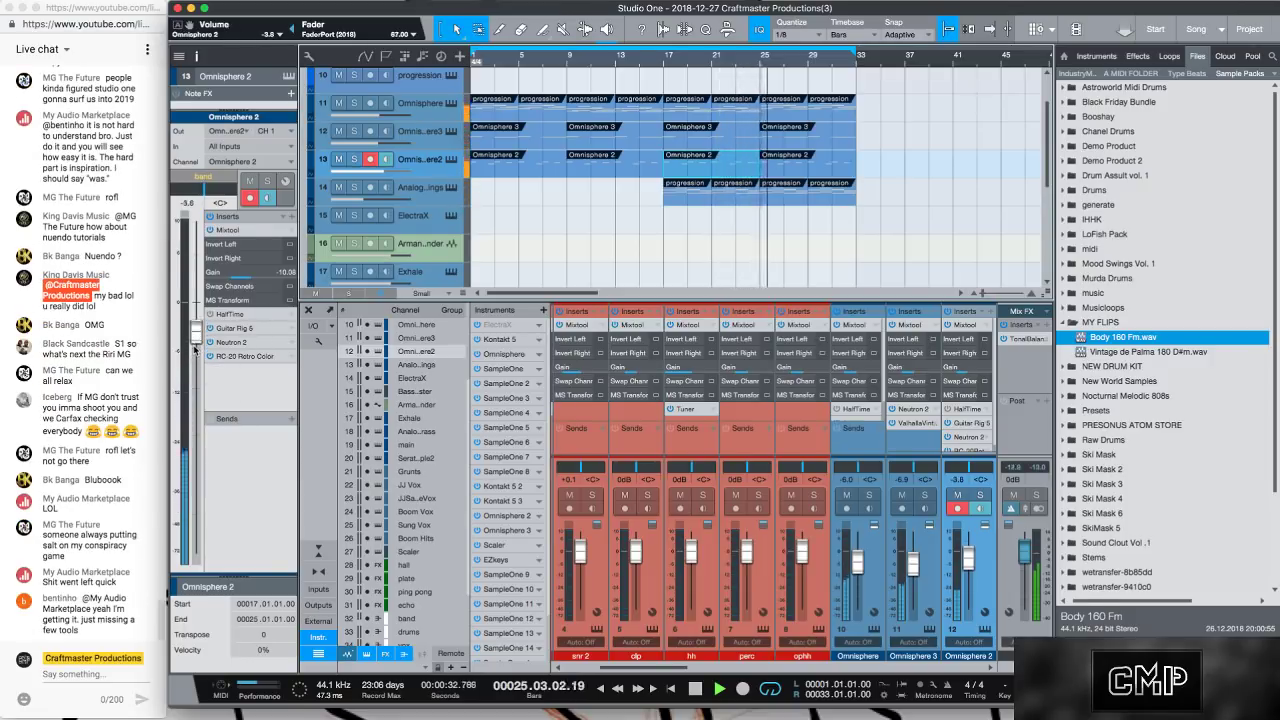
scroll(194, 349, up, 1)
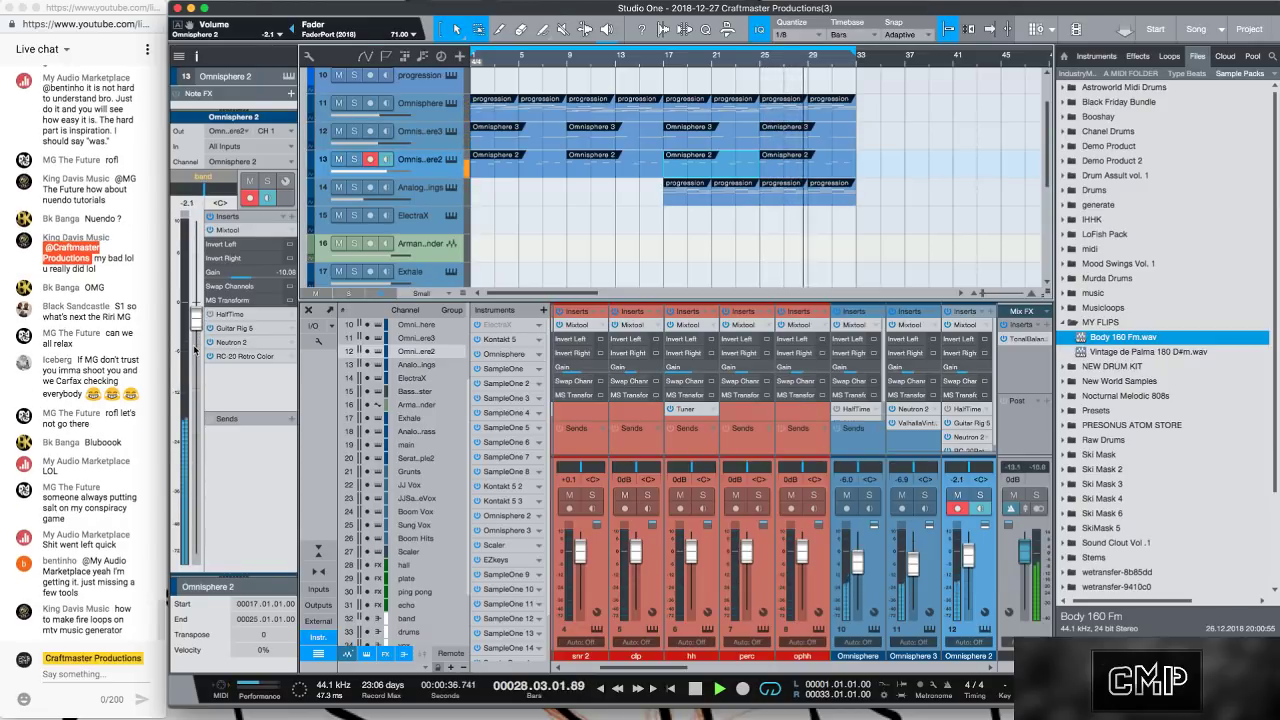
click(423, 196)
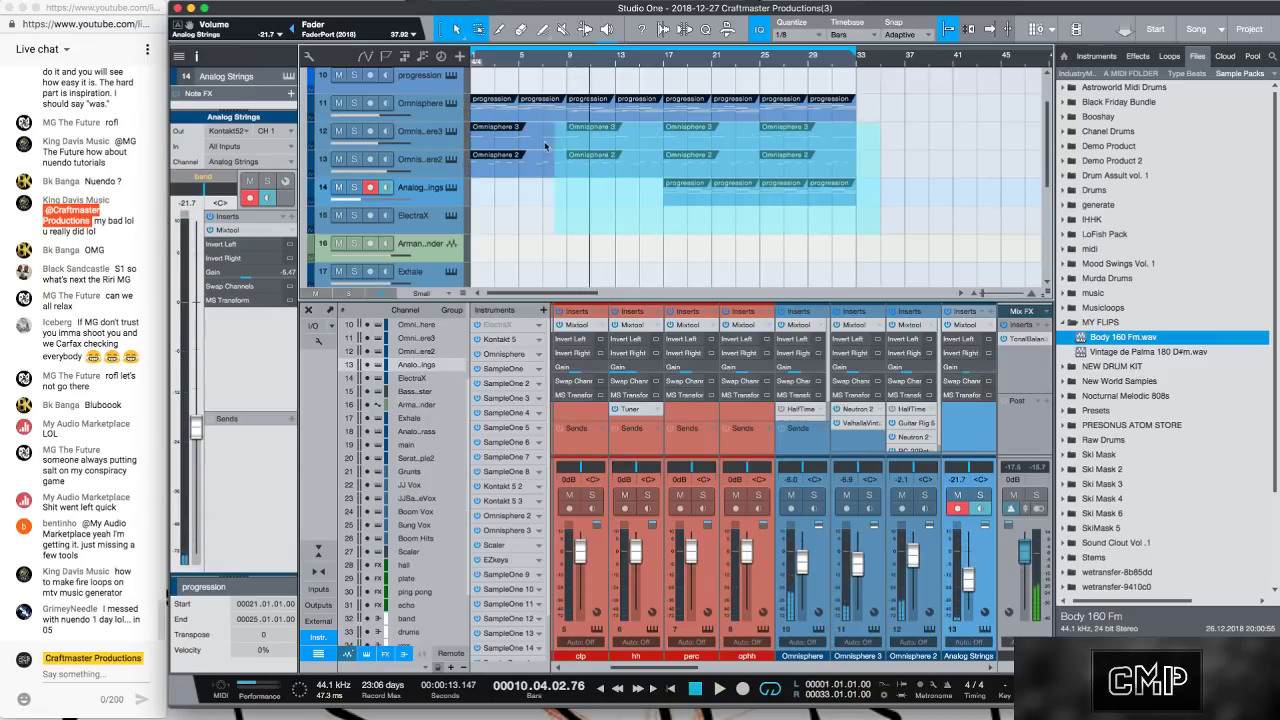
Shift the whole arrangement eight bars later, copy the first two Omnisphere progression clips into bars 1 to 9, and play it.
drag(476, 118, 594, 117)
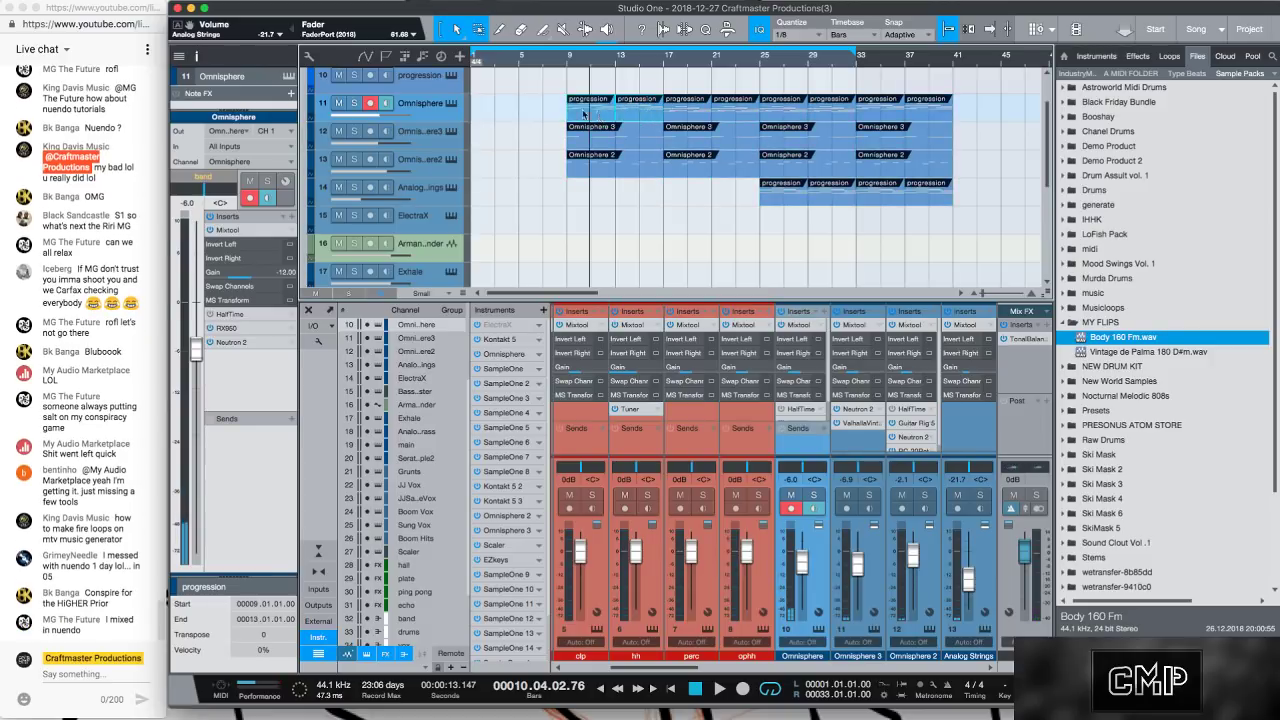
drag(583, 113, 485, 113)
key(space)
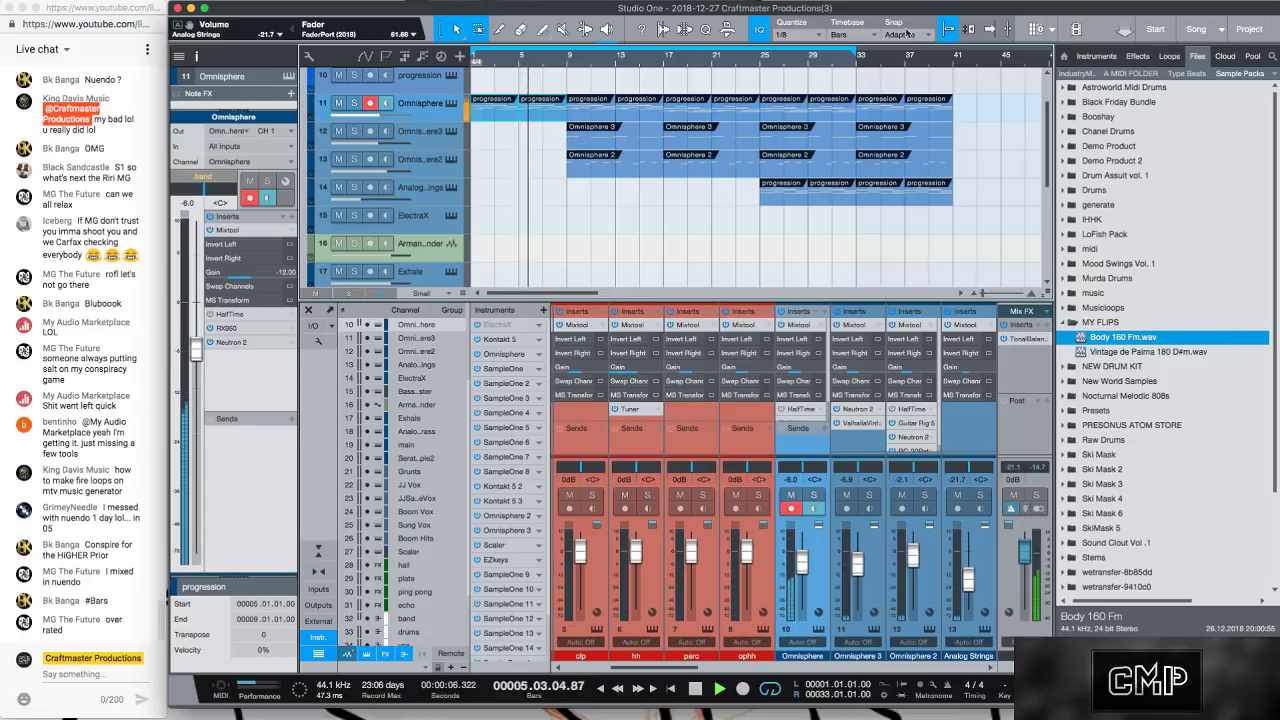
Extend the loop to bar 41 and set Omnisphere to -7.3 dB, Omnisphere 2 to -4.0 dB and Analog Strings to -23.4 dB.
drag(858, 56, 950, 80)
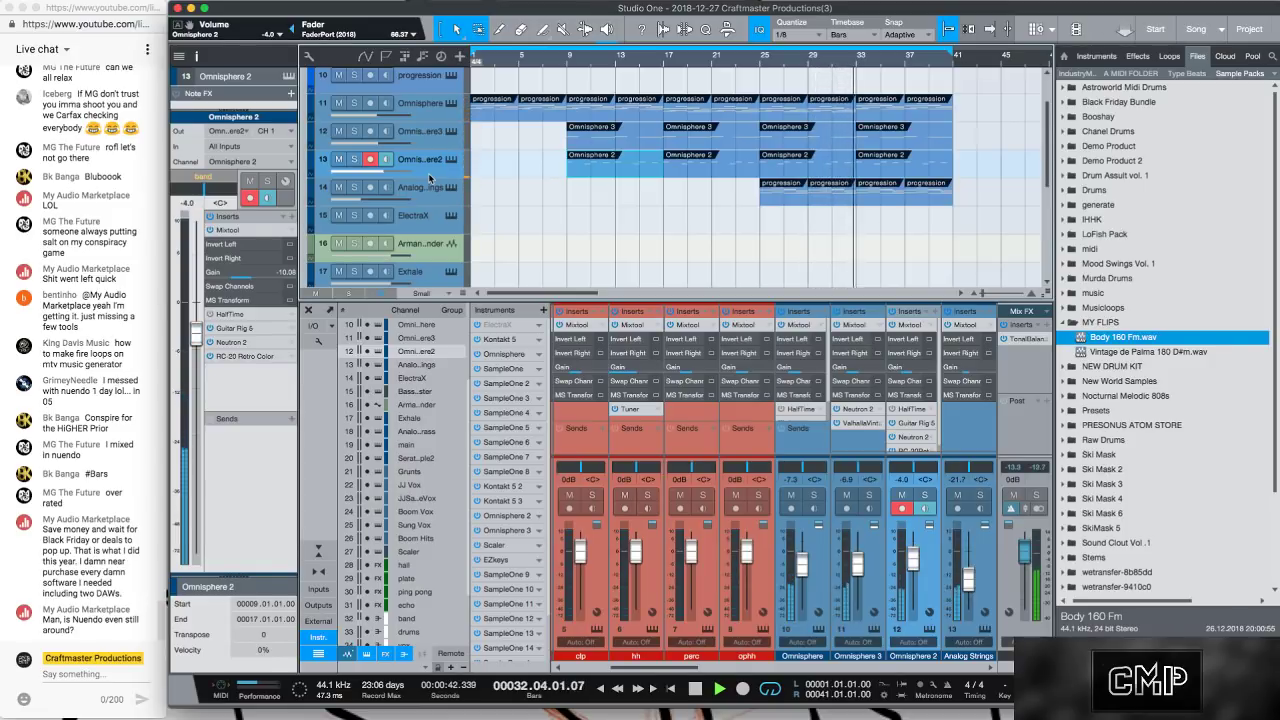
click(430, 182)
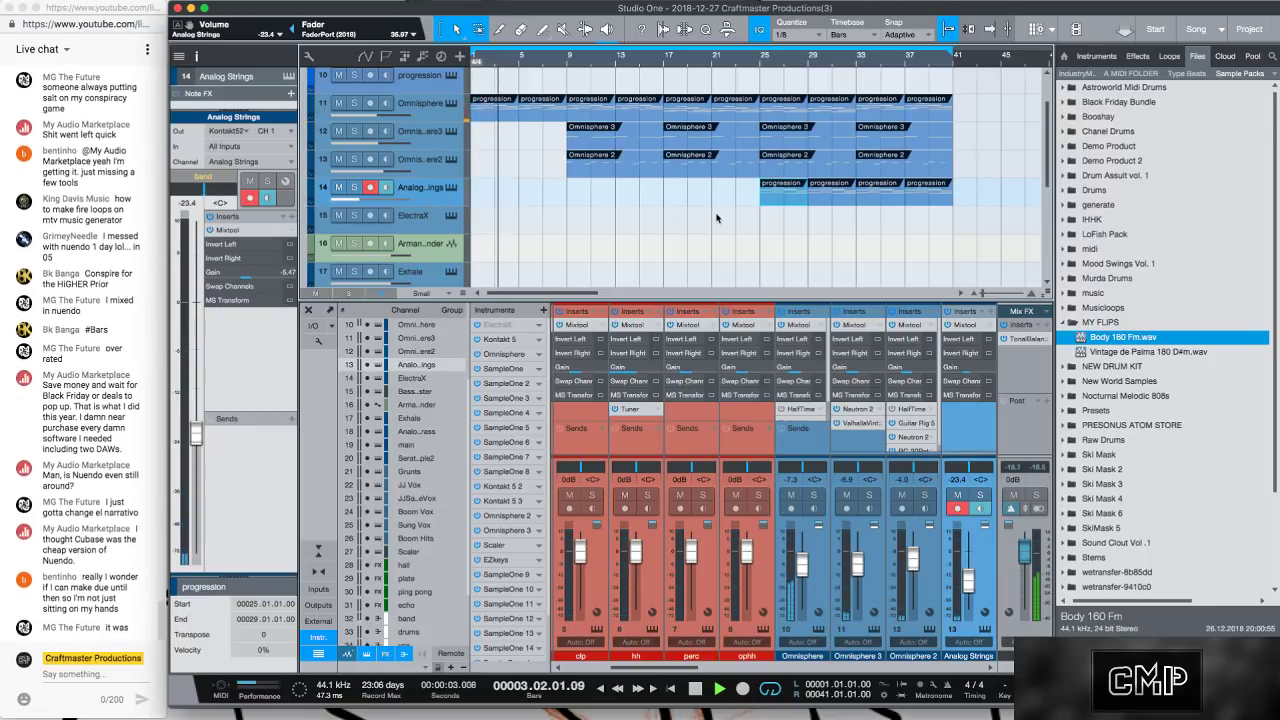
key(space)
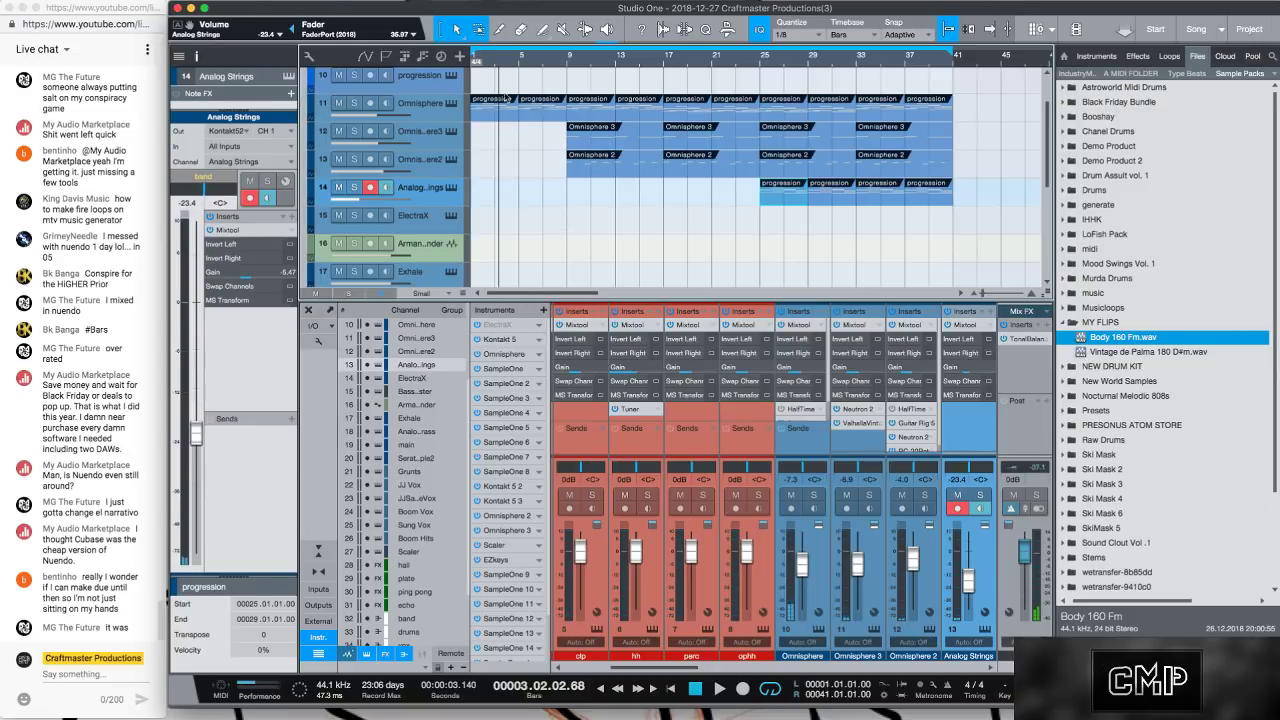
scroll(504, 105, up, 2)
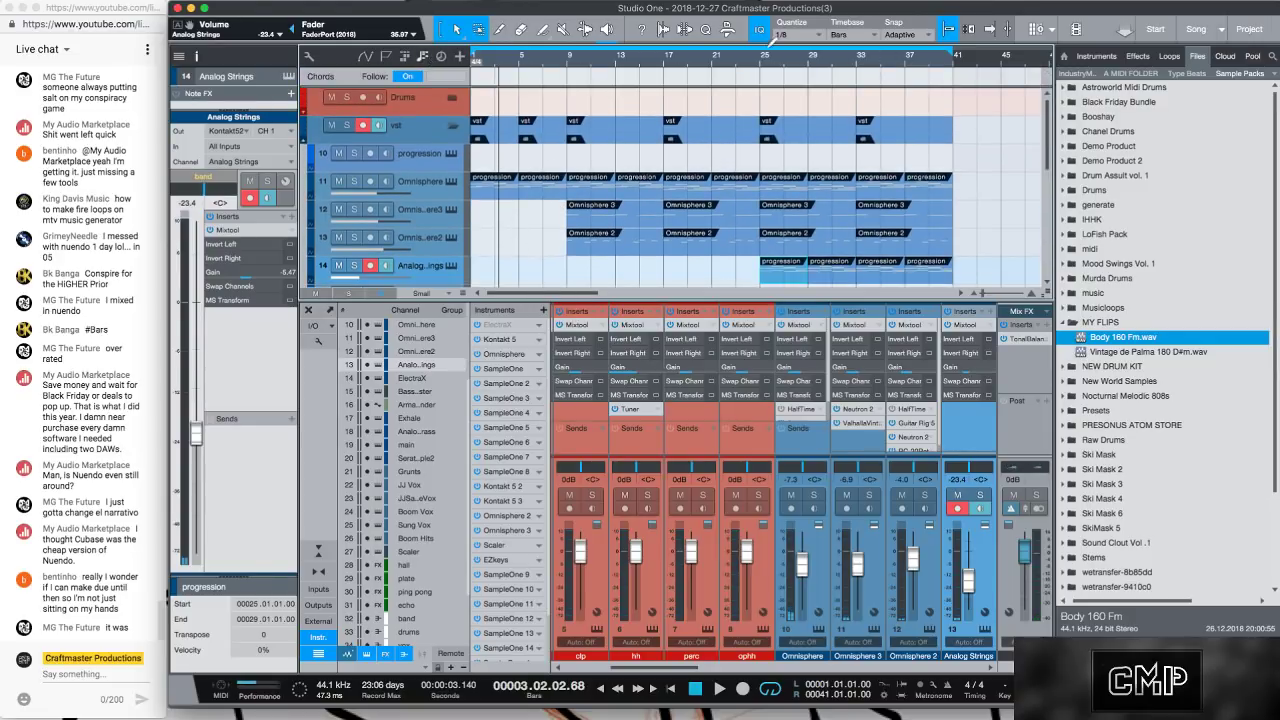
Enlarge the arrangement area above the mixer and briefly play the song from bar 1.
scroll(749, 190, down, 1)
scroll(749, 190, down, 1)
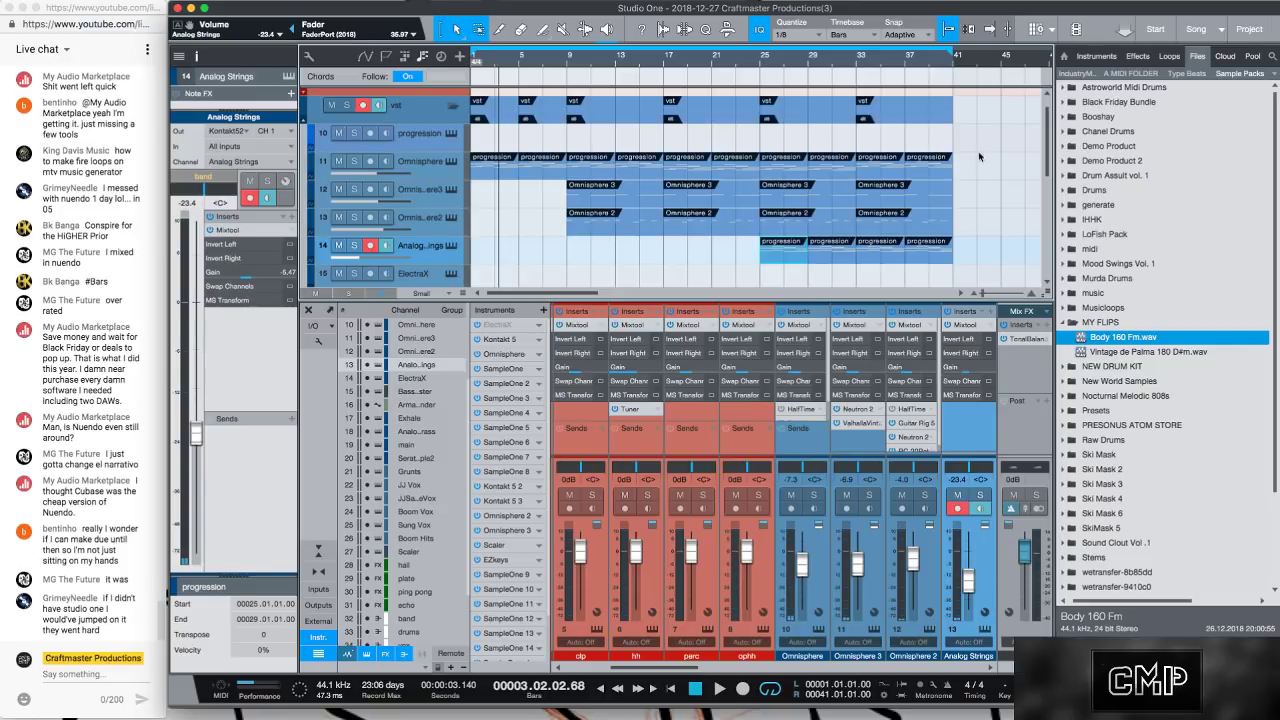
click(502, 168)
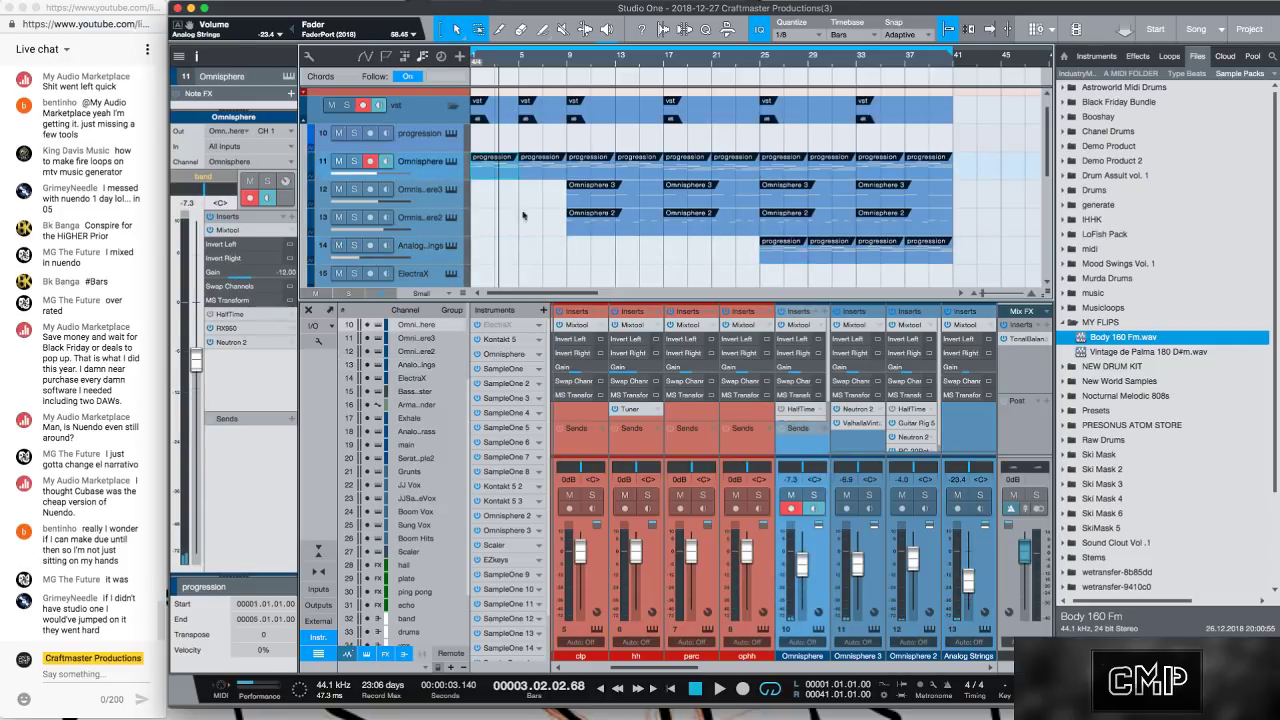
scroll(705, 184, down, 1)
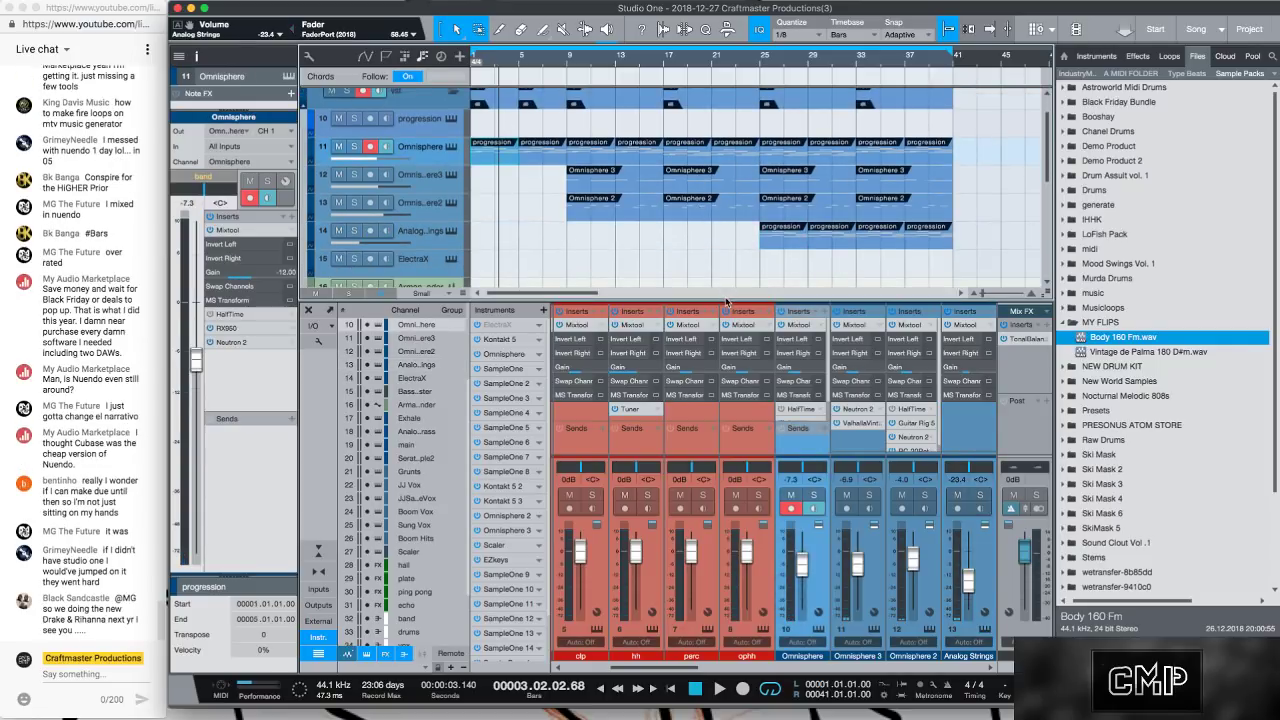
drag(728, 312, 728, 390)
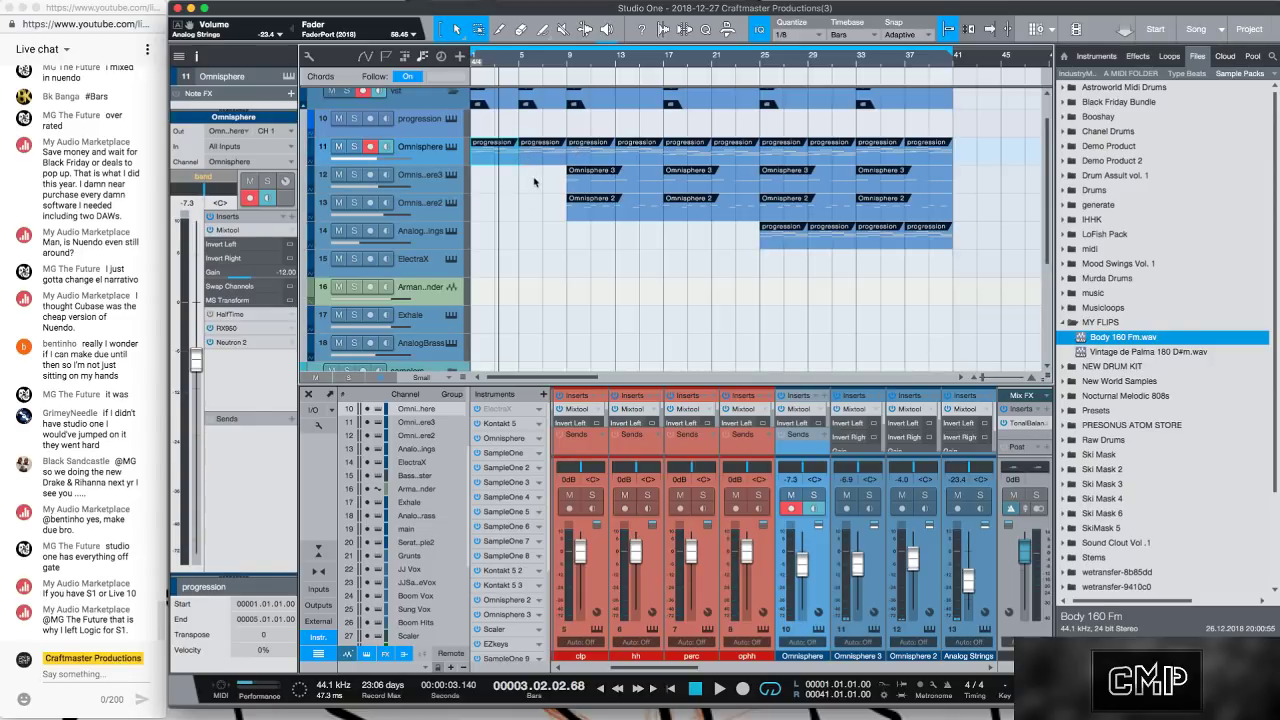
key(space)
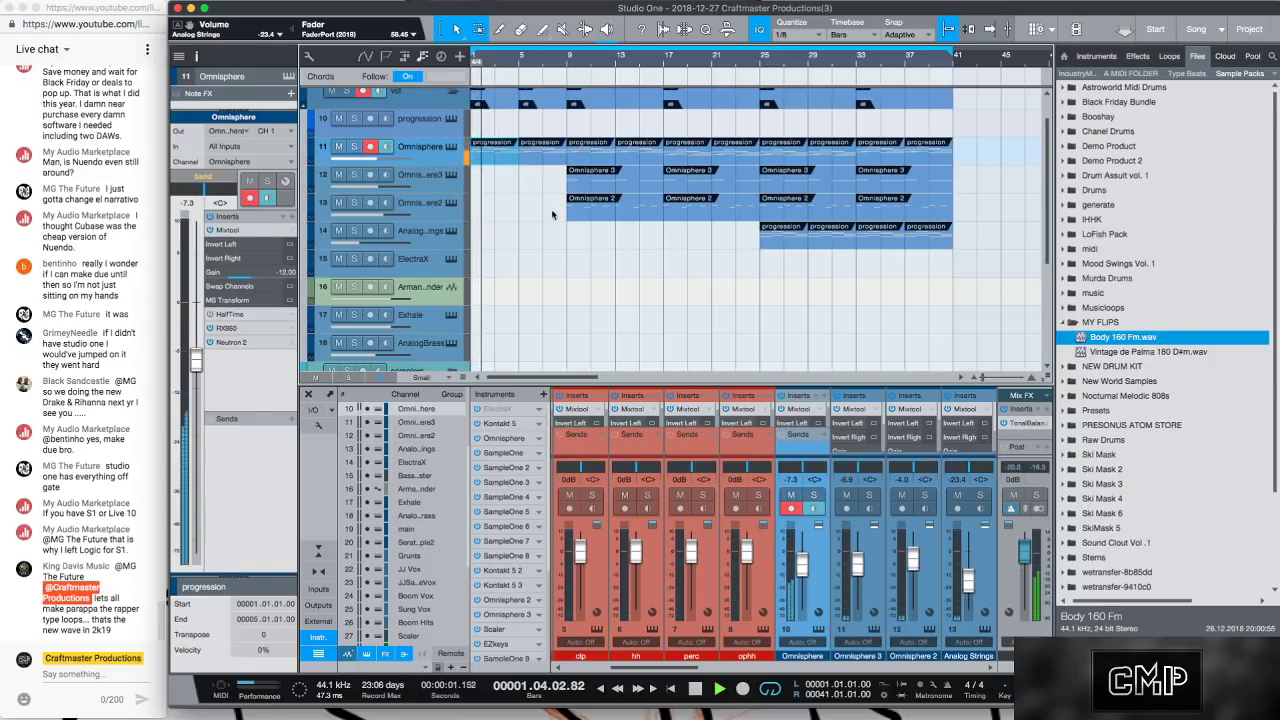
key(space)
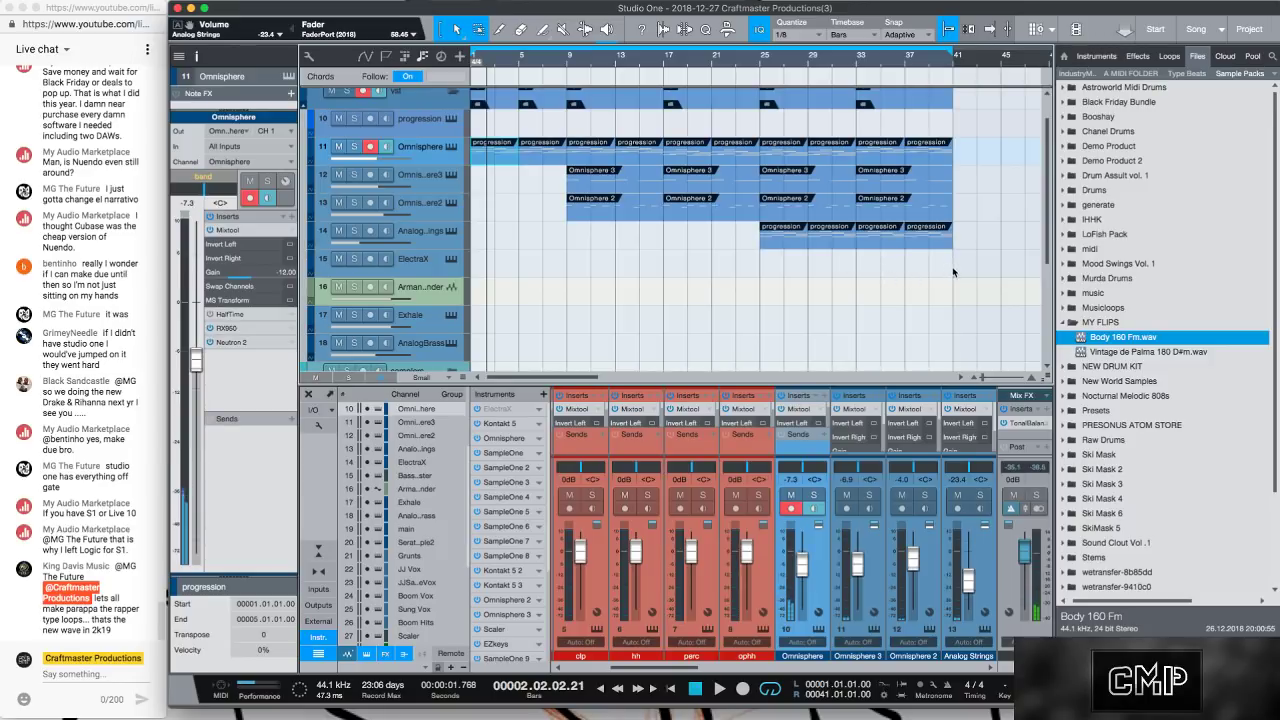
Bounce all Omnisphere, Omnisphere 3, Omnisphere 2 and Analog Strings clips together to one new audio track, and set the track height to Large.
drag(954, 276, 472, 138)
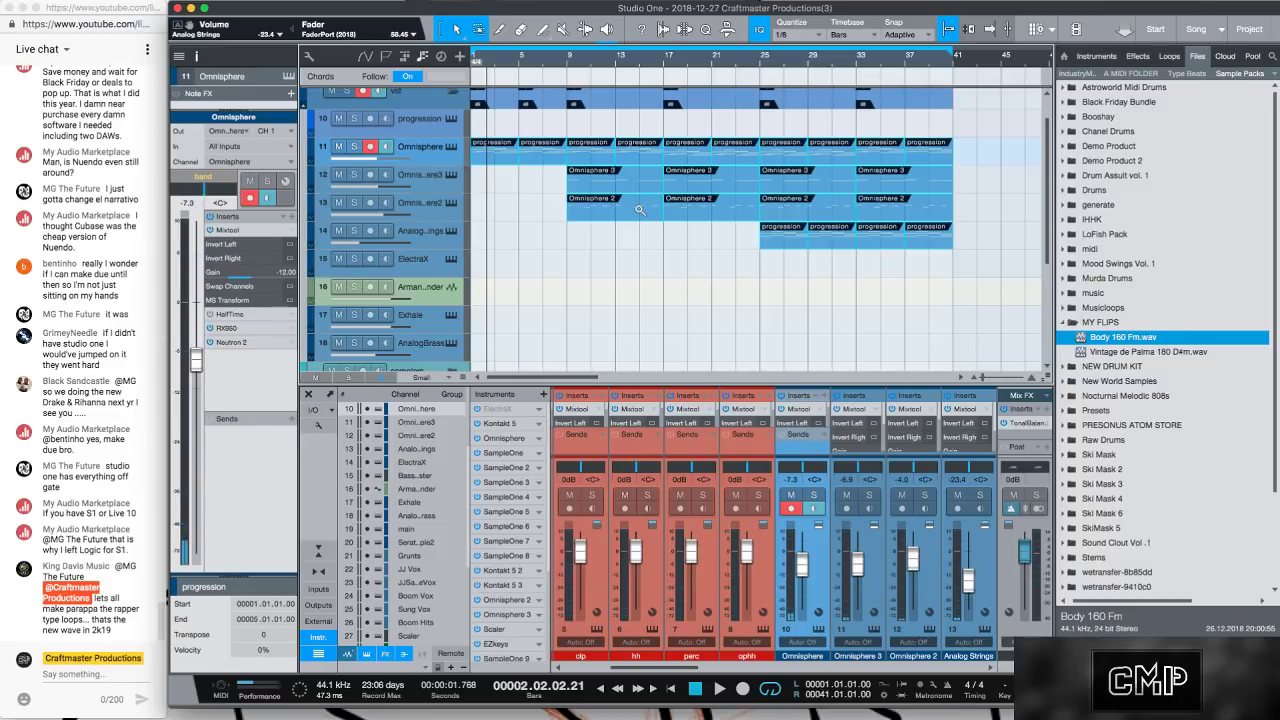
key(super+alt+x)
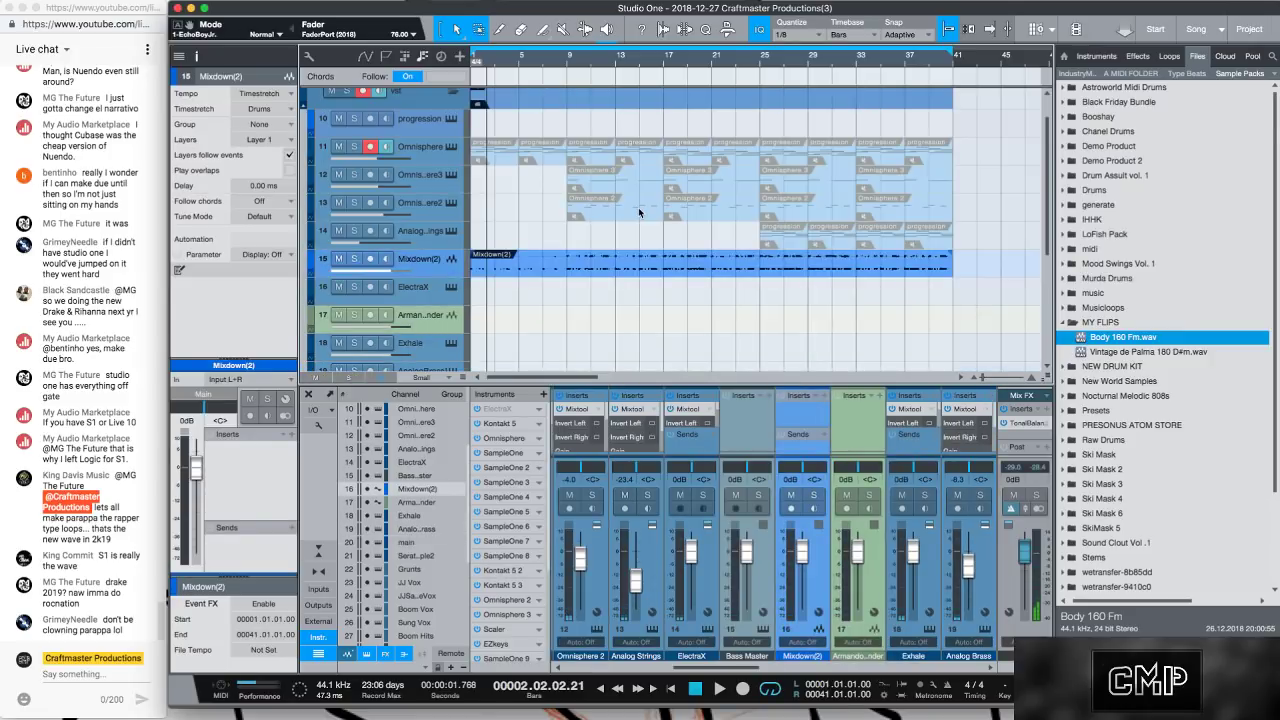
key(shift+e)
key(shift+e)
key(shift+e)
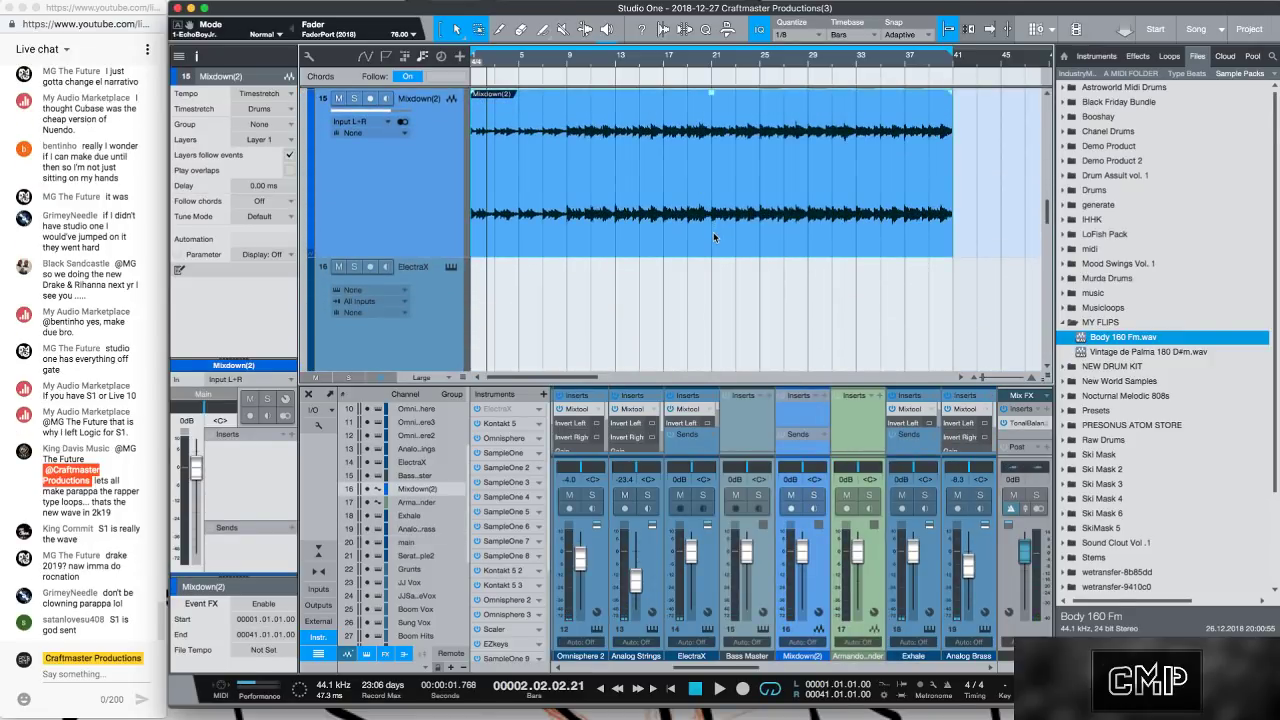
Solo the bounced mixdown track, play it from bar 1 and raise the level of its audio clip.
key(space)
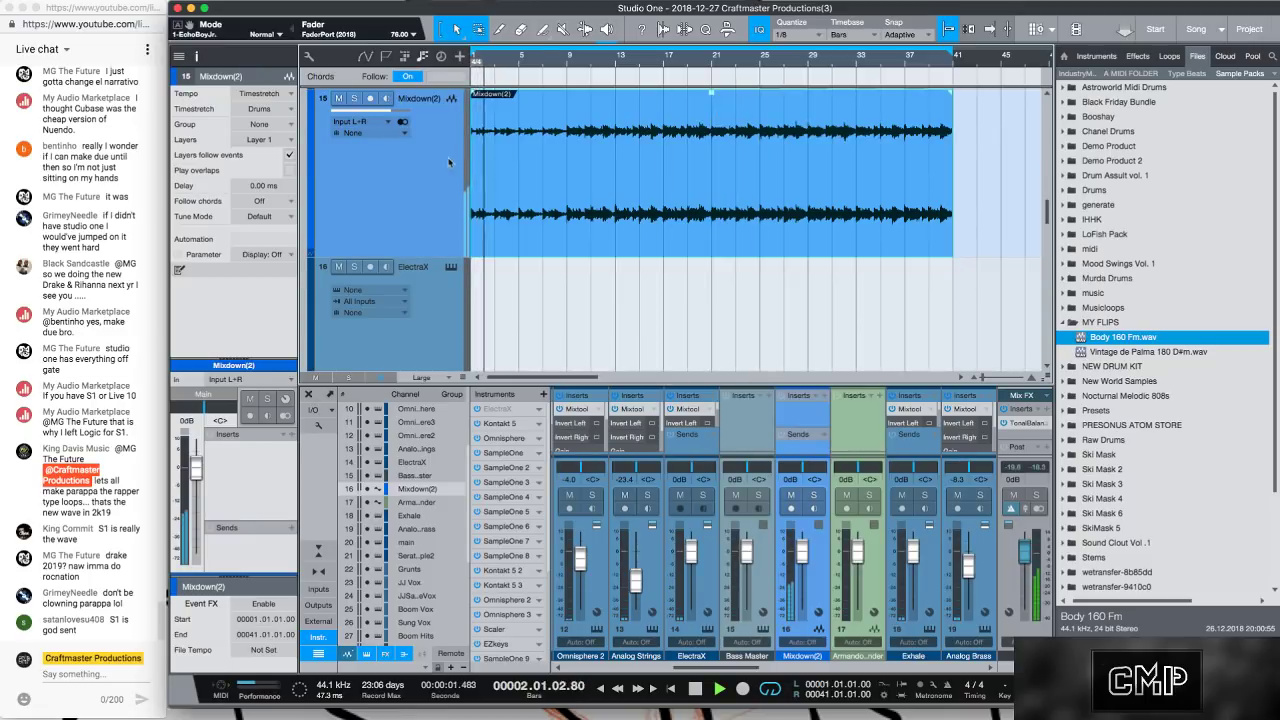
key(s)
key(space)
key(space)
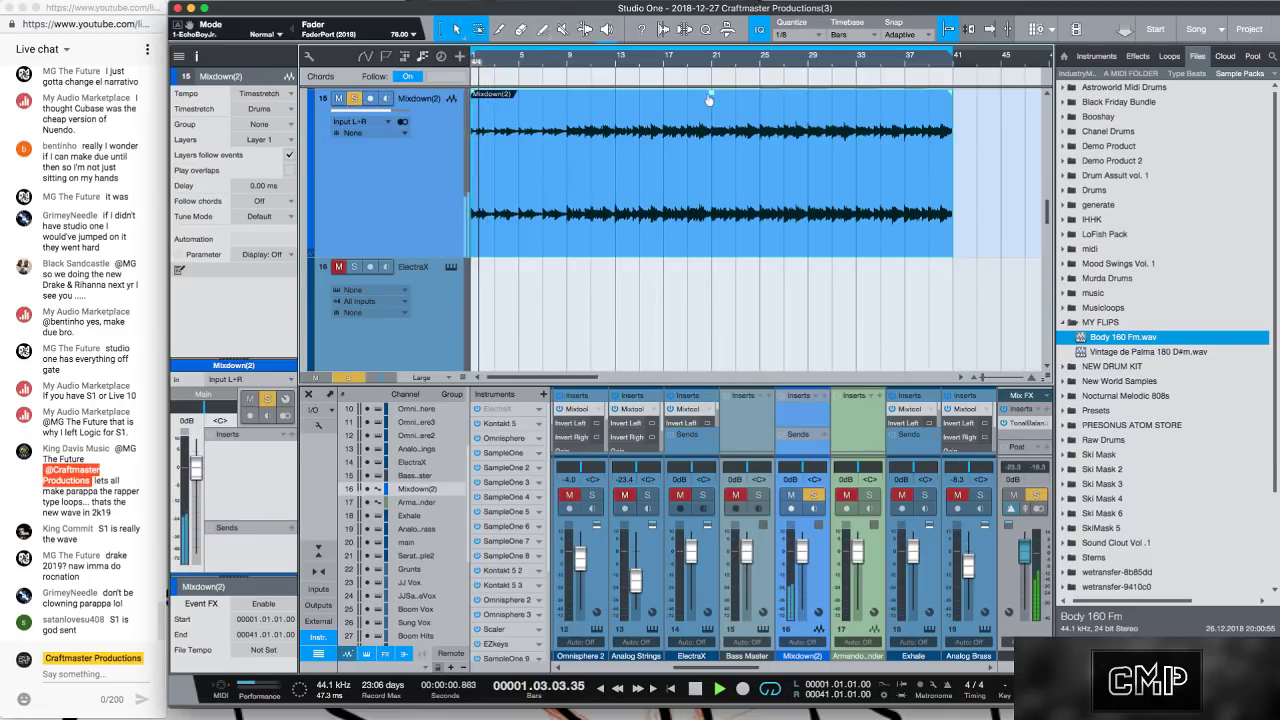
drag(709, 100, 714, 110)
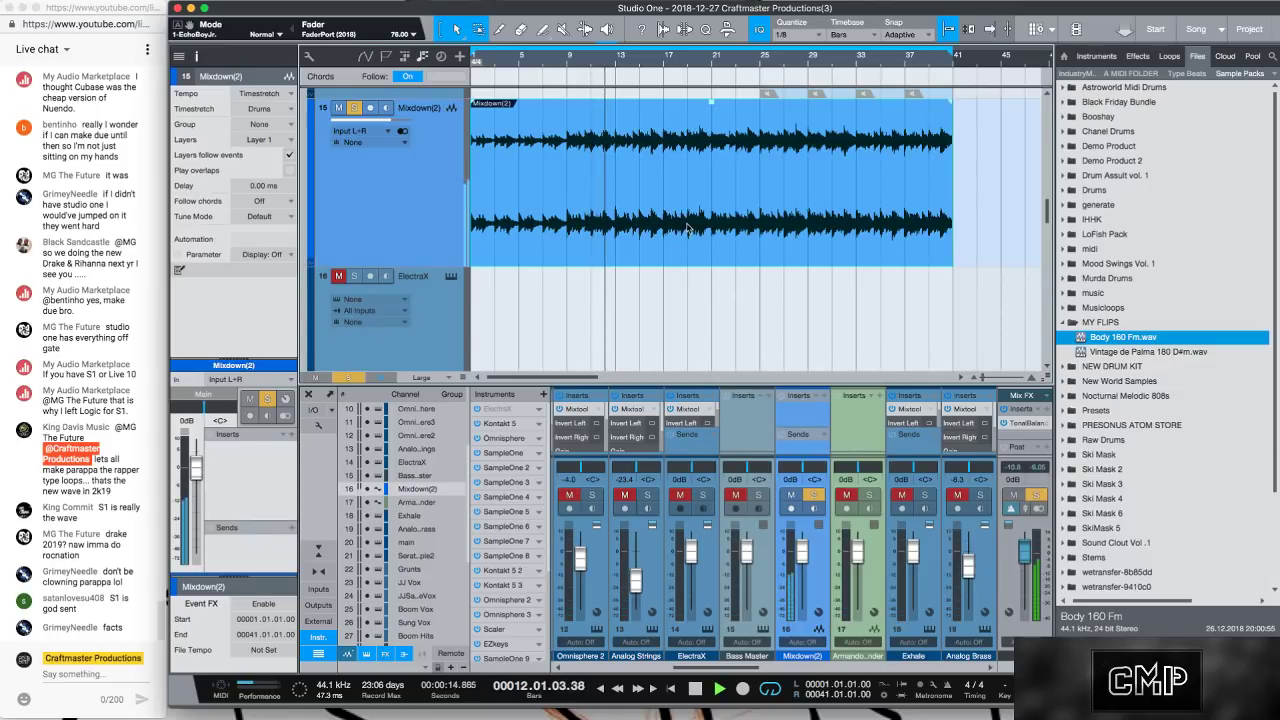
Stop playback, rename the mixdown clip as Parable 180 Dmaj and export it into the MY FLIPS folder.
key(space)
key(shift+r)
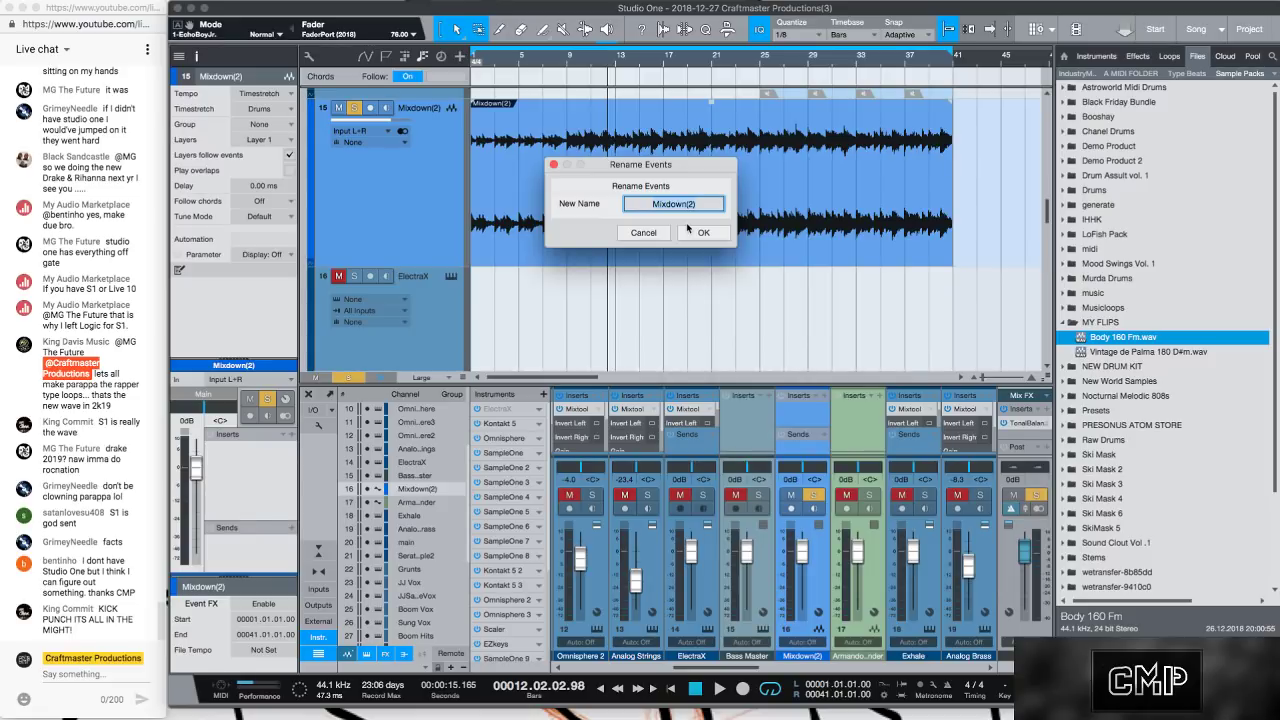
text(P)
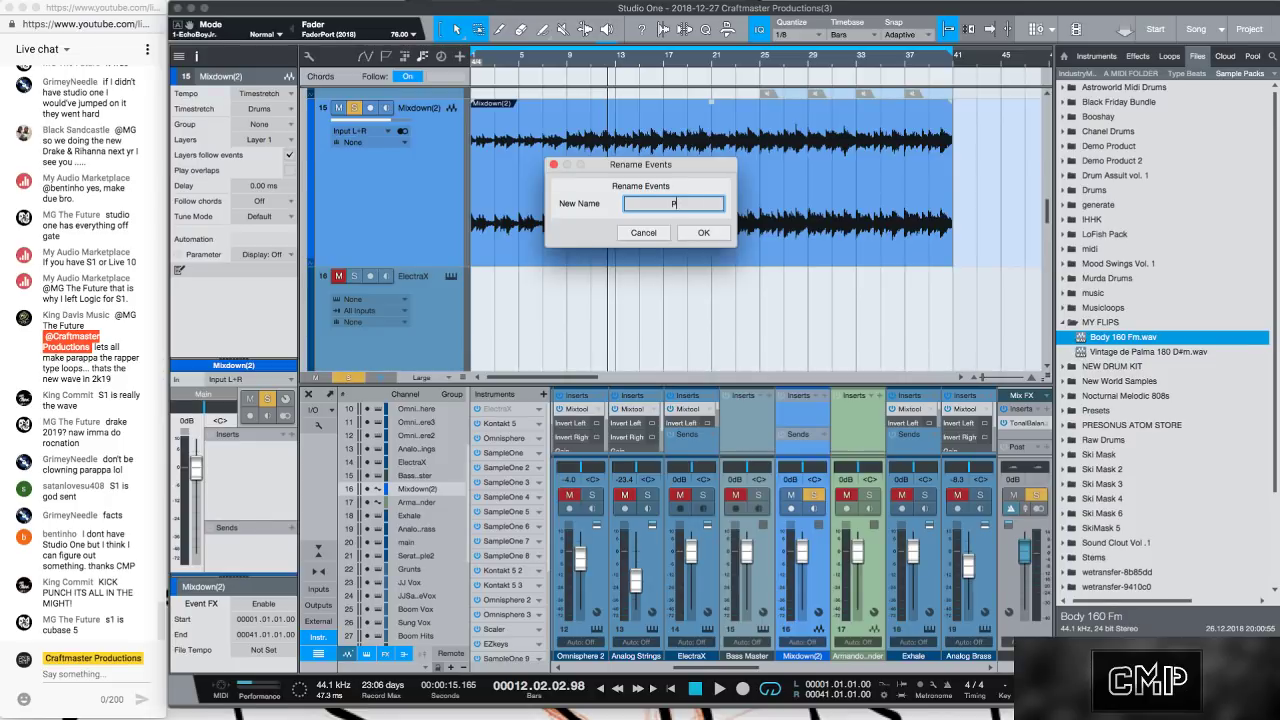
text(arable)
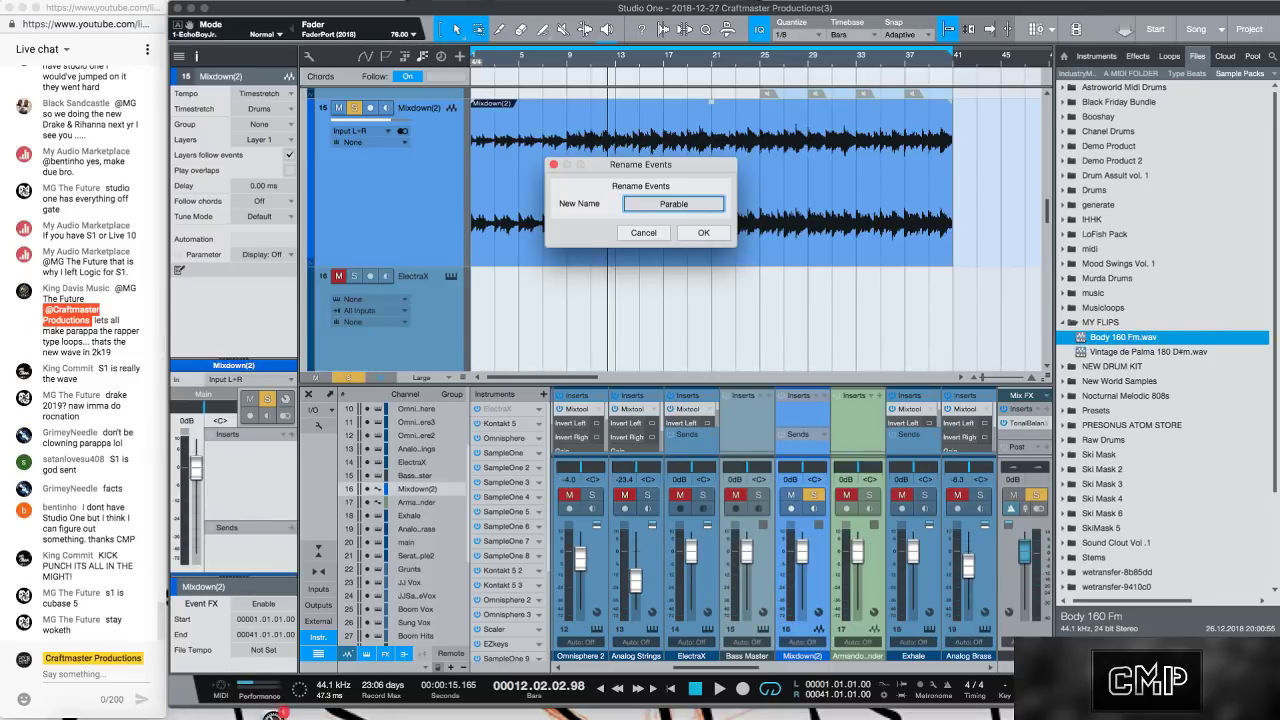
text( 180)
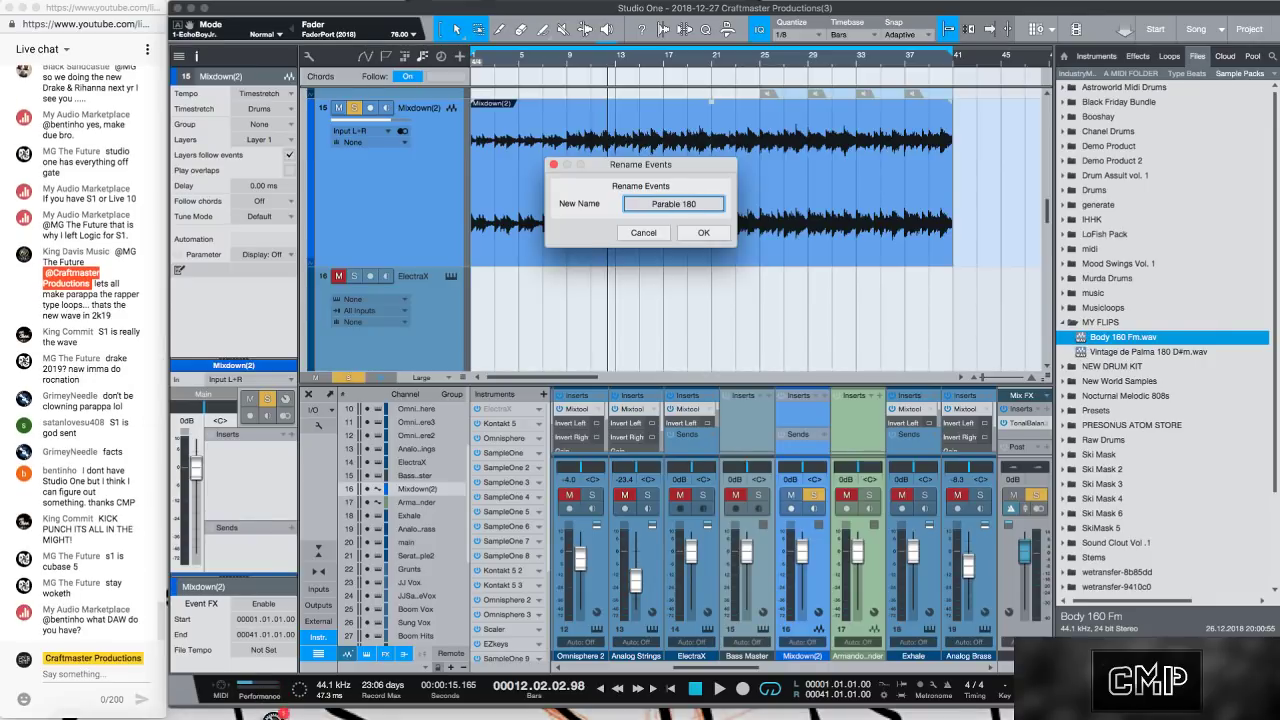
text( D)
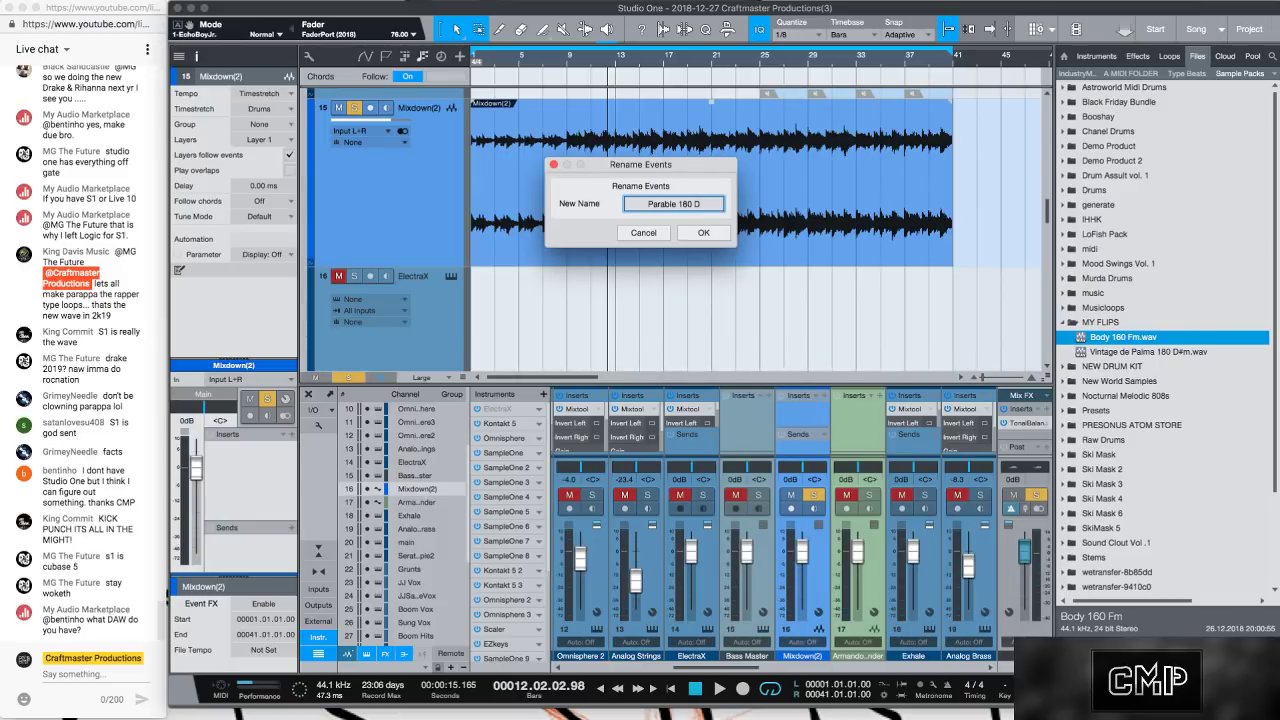
text(maj)
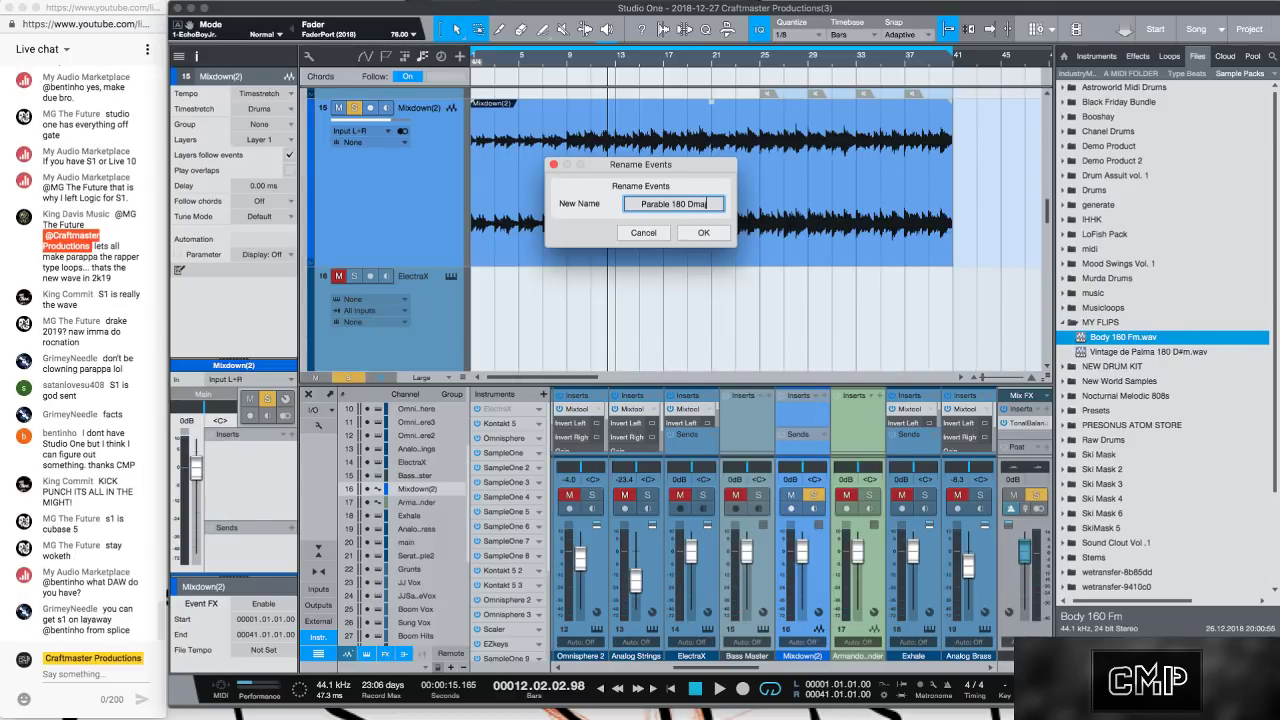
click(697, 238)
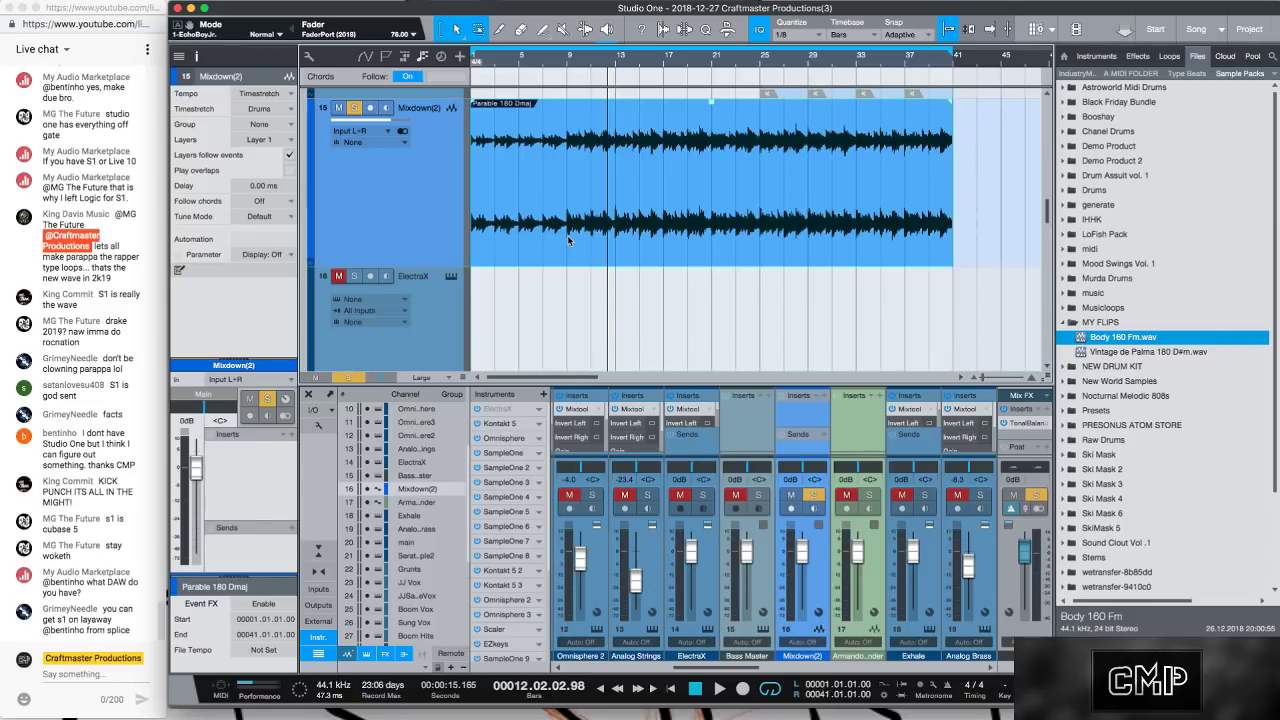
drag(568, 240, 1098, 334)
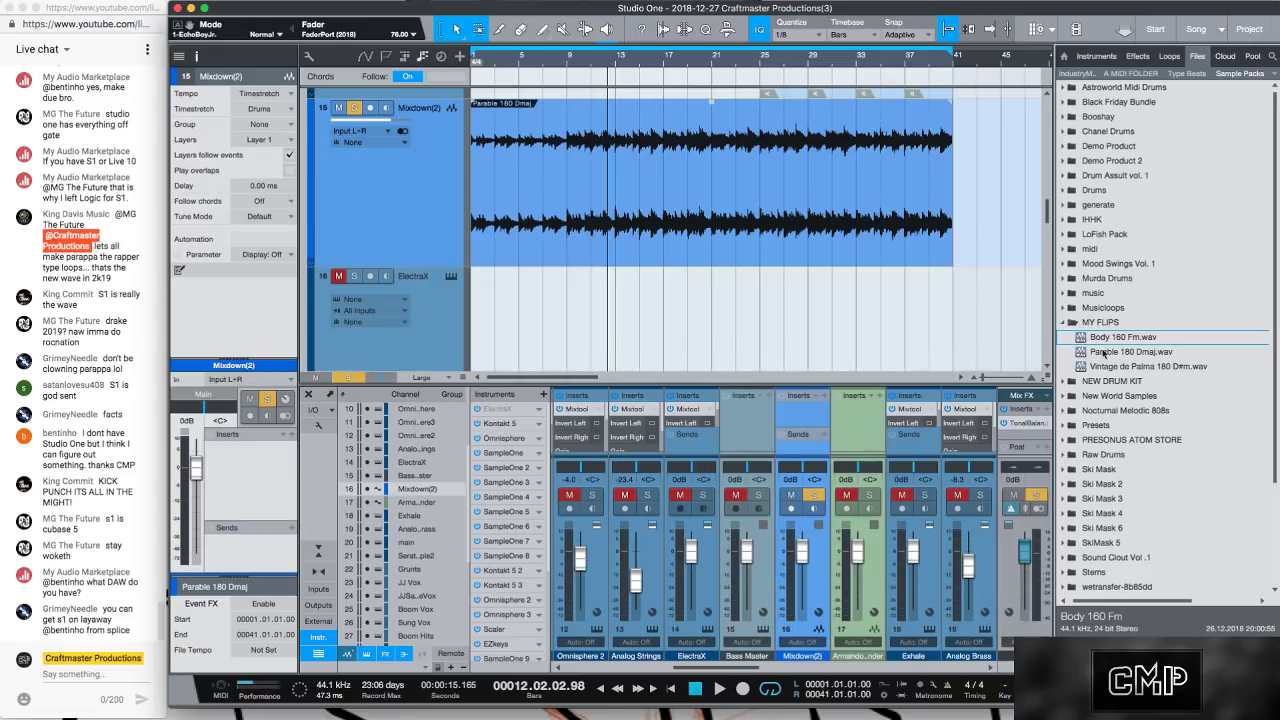
Audition Vintage de Palma 180 D#m.wav, Parable 180 Dmaj.wav and Body 160 Fm.wav in the MY FLIPS folder.
click(1110, 366)
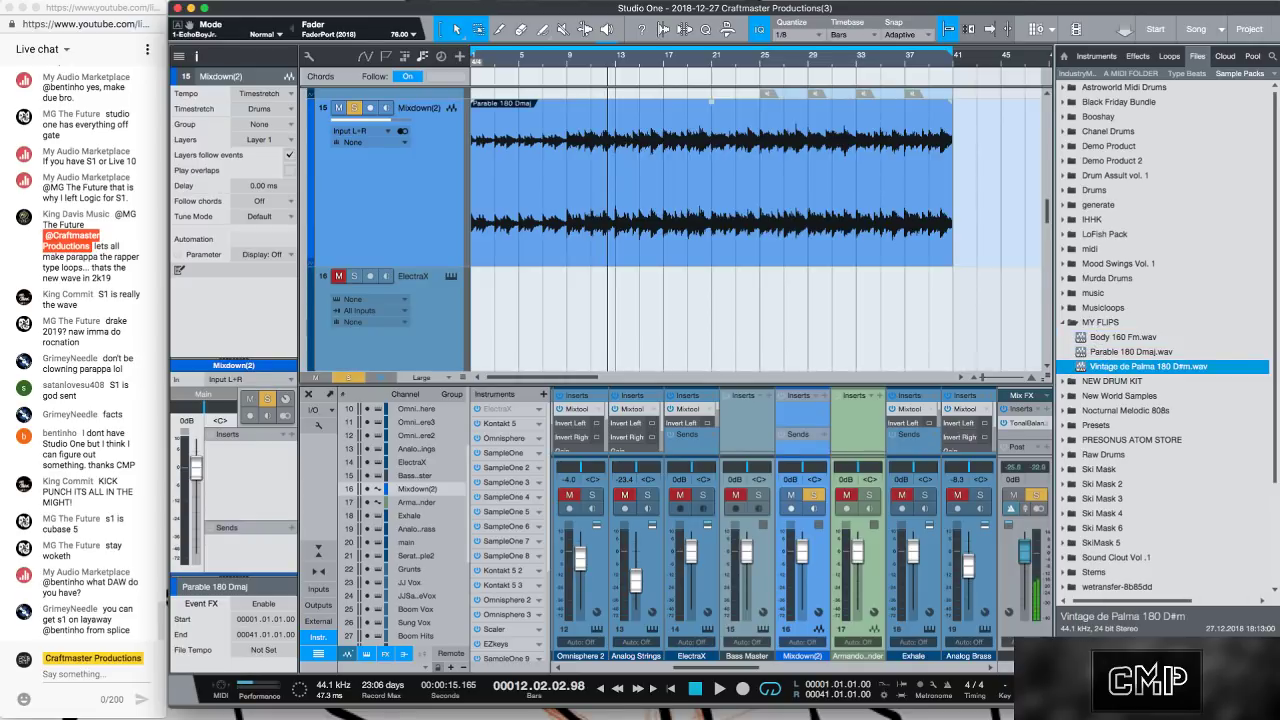
click(1131, 352)
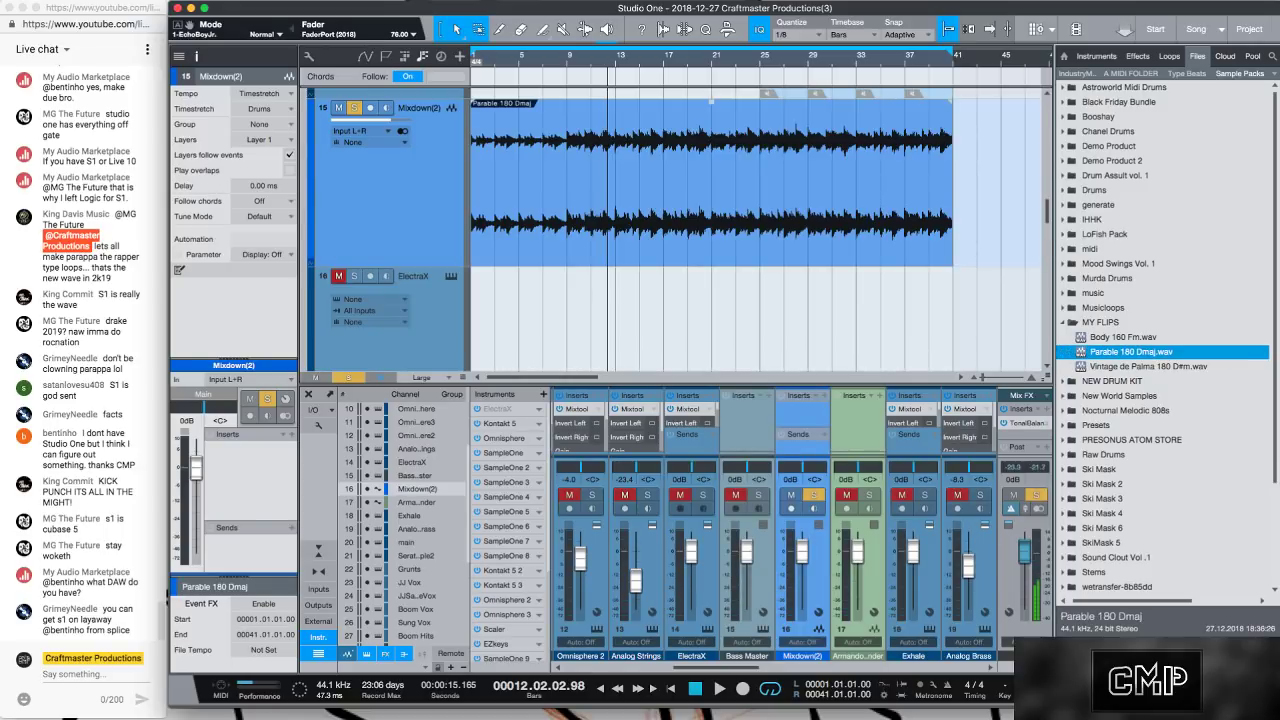
click(1123, 337)
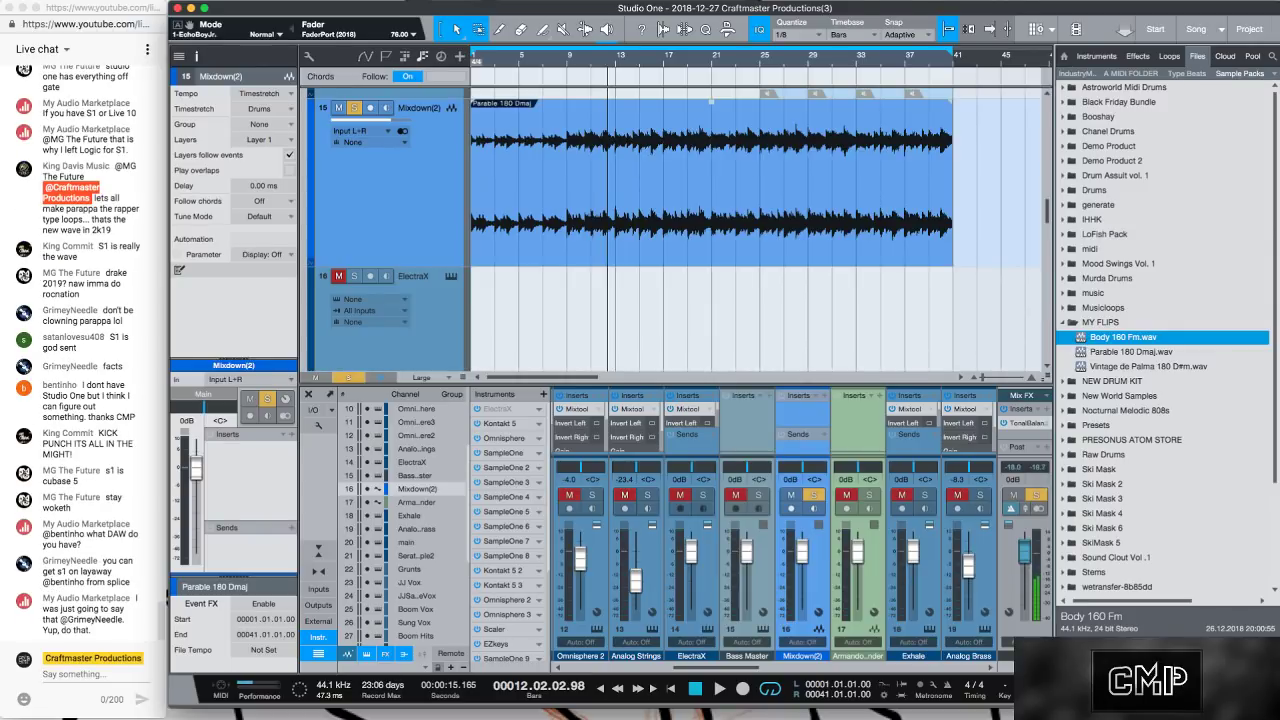
click(1131, 352)
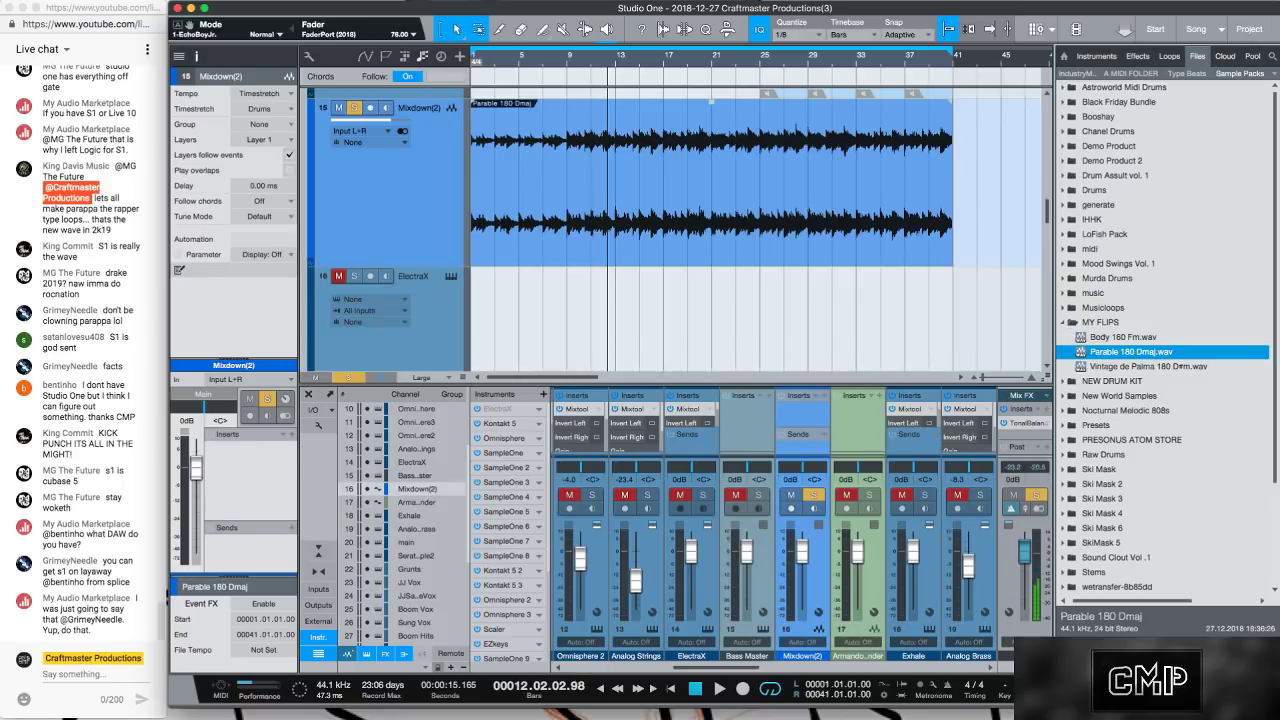
click(1148, 366)
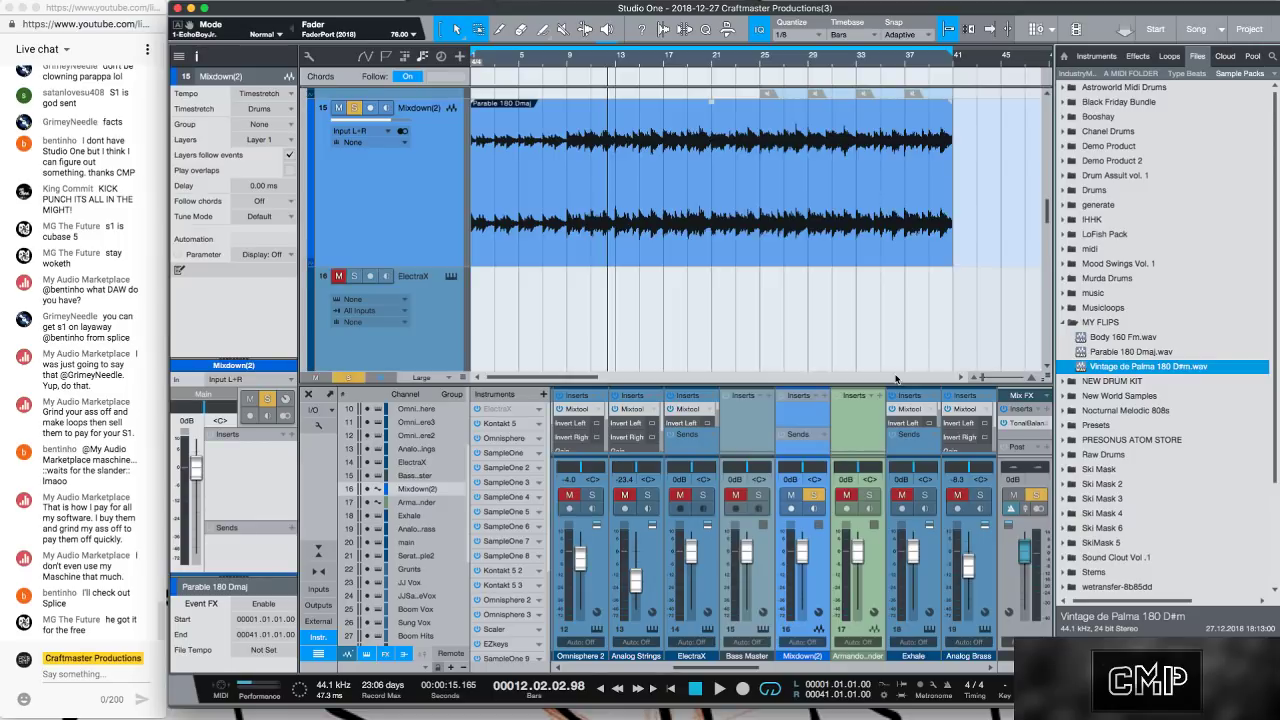
scroll(487, 262, down, 8)
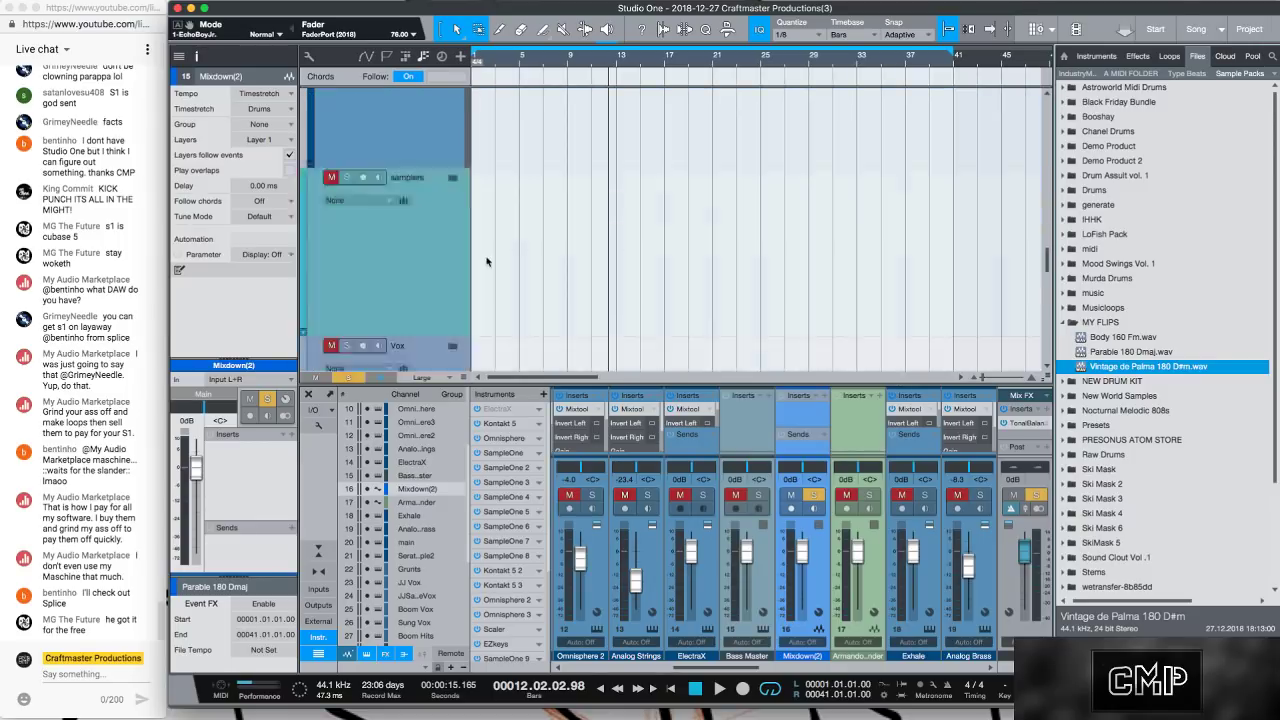
scroll(487, 262, down, 5)
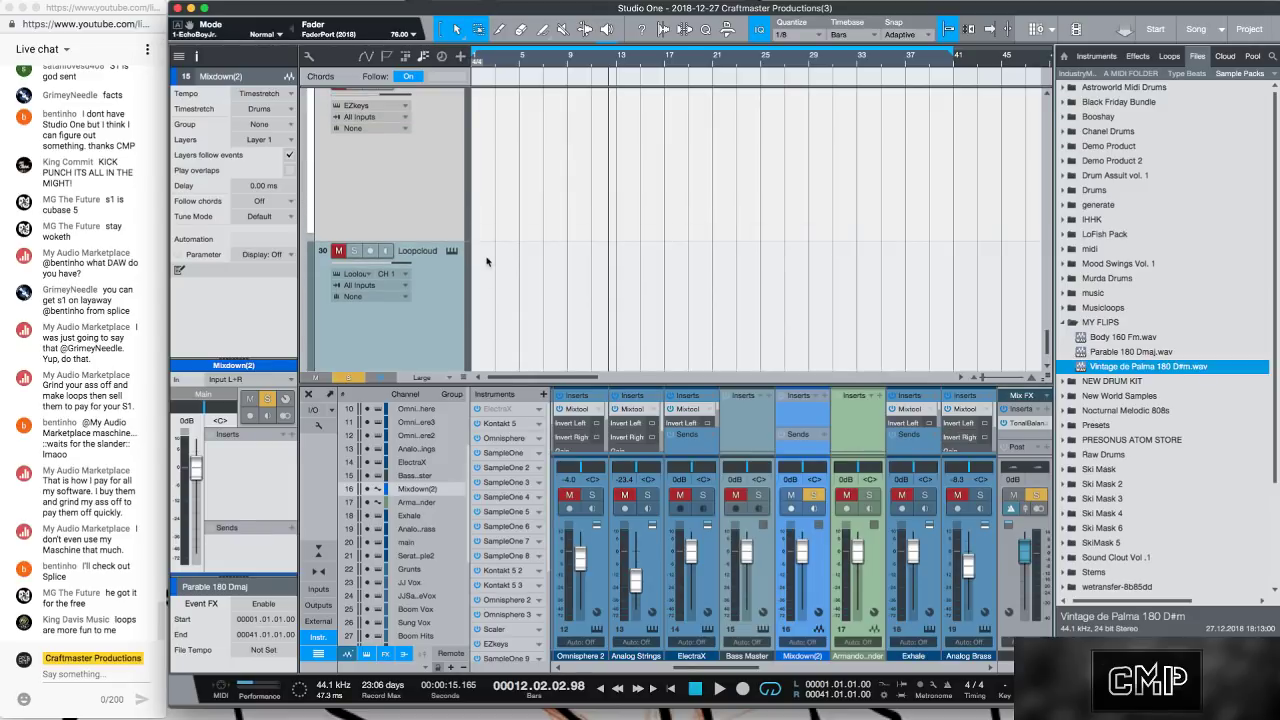
scroll(487, 262, up, 2)
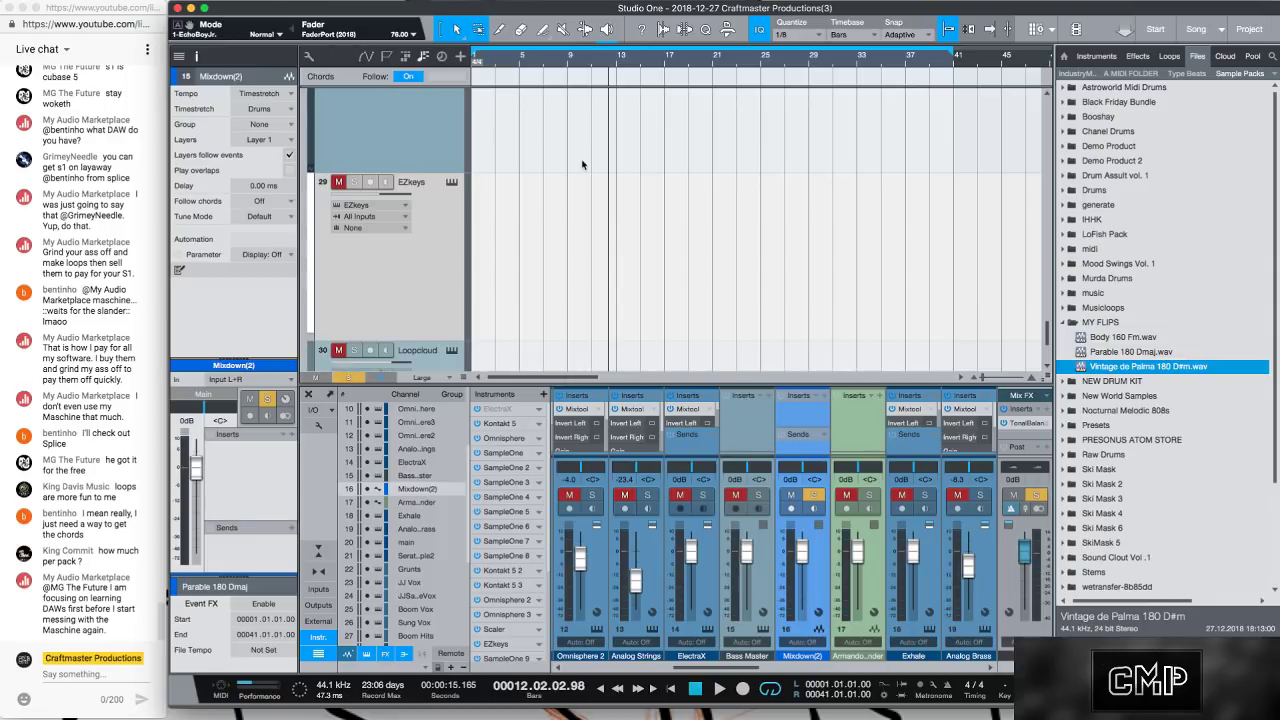
scroll(583, 164, up, 10)
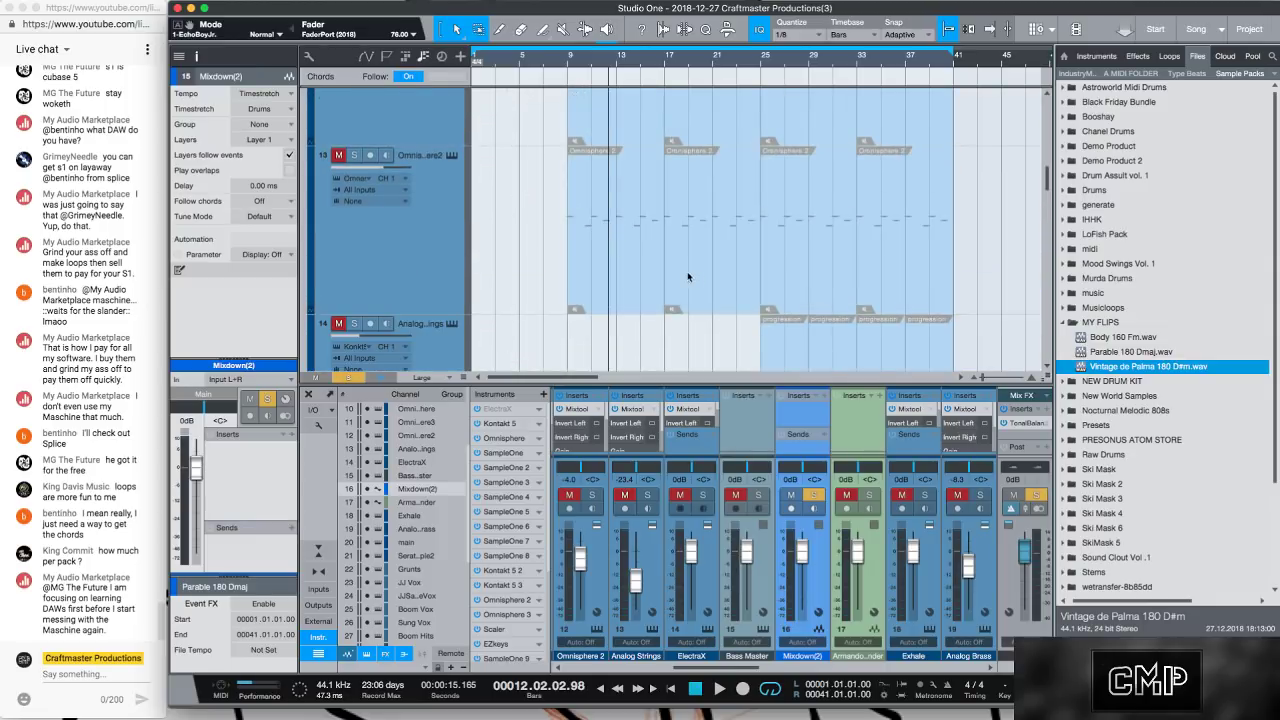
scroll(630, 276, down, 5)
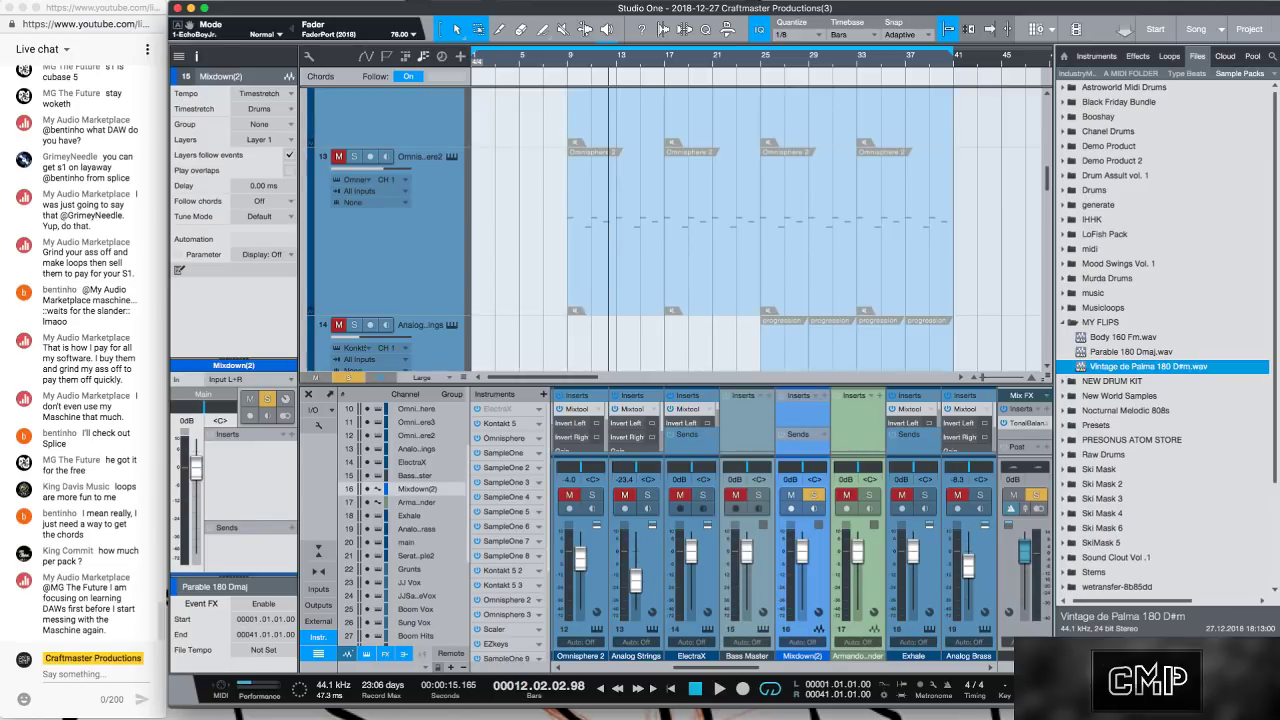
Compare the previews of Parable 180 Dmaj.wav and Vintage de Palma 180 D#m.wav, and return the track height to Small.
click(1131, 353)
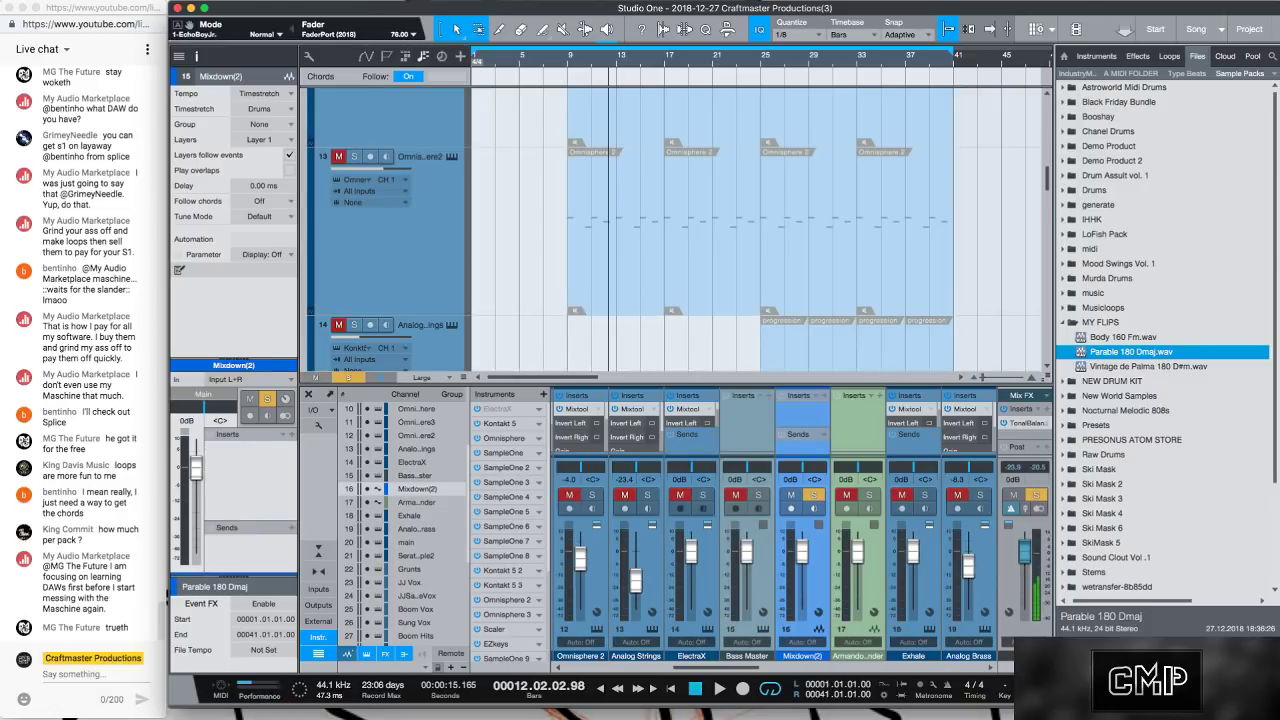
click(1148, 366)
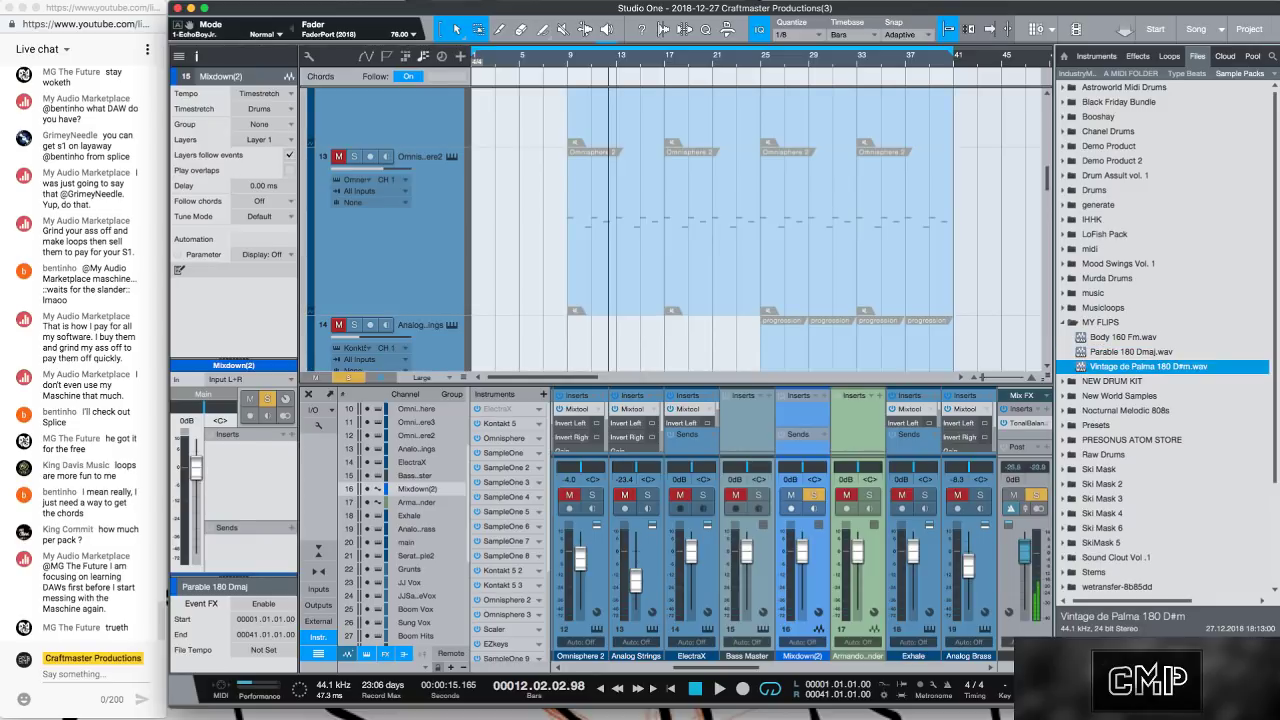
click(1131, 351)
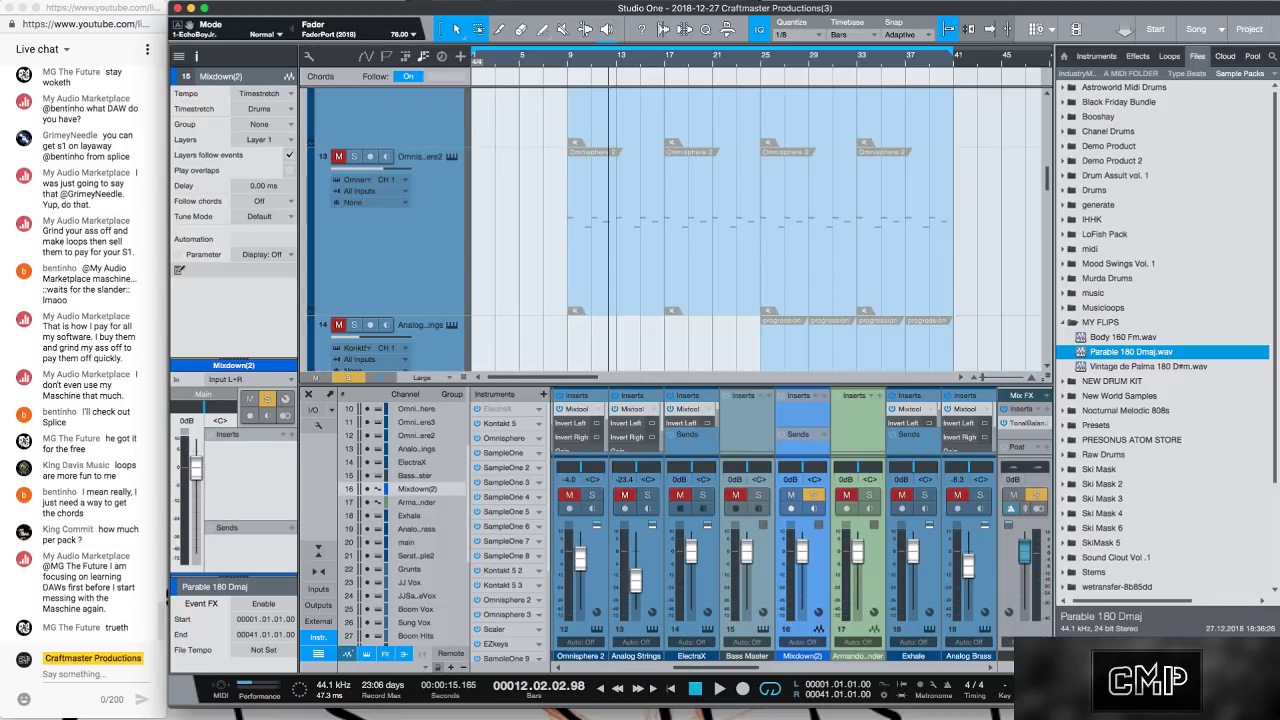
scroll(535, 301, up, 2)
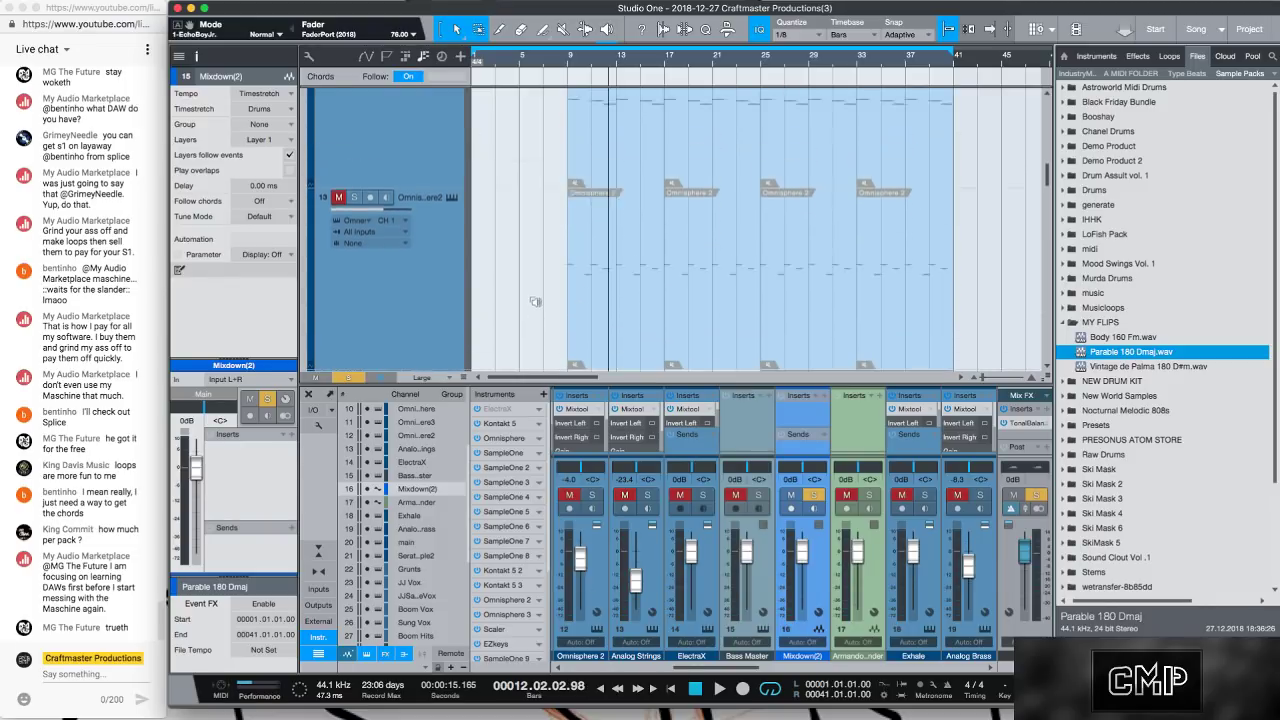
scroll(535, 301, down, 4)
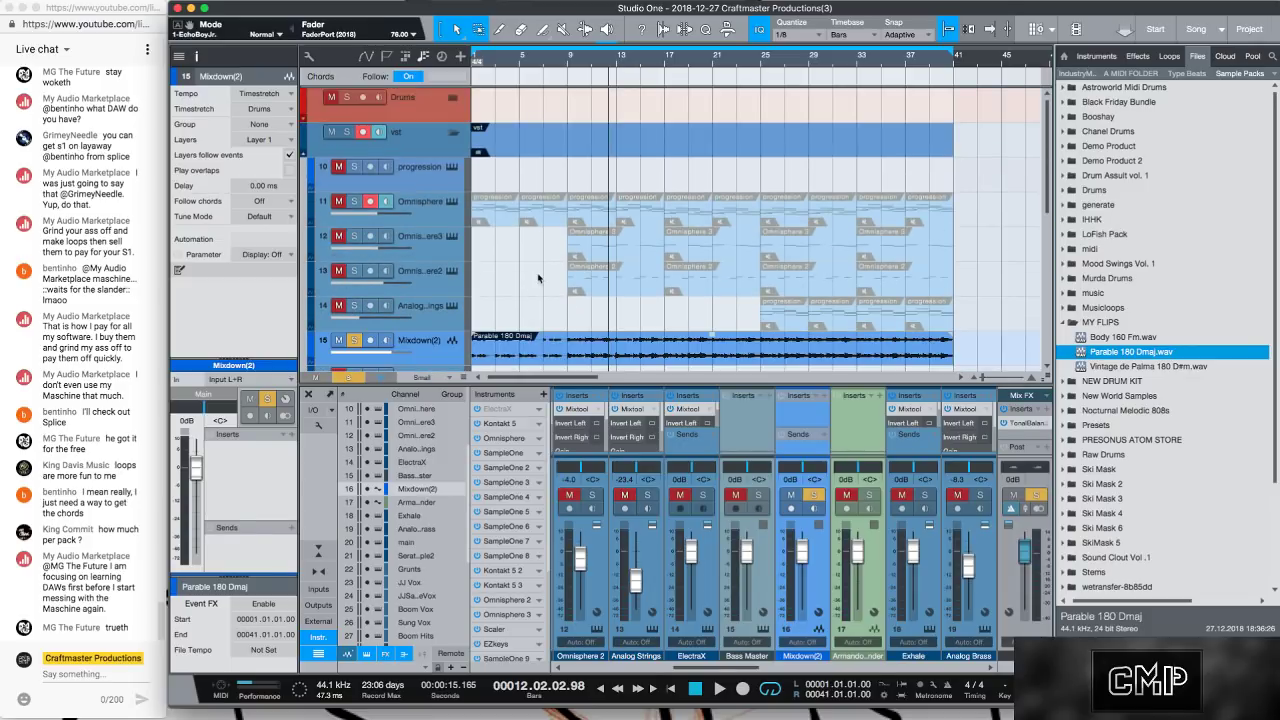
Delete the Omnisphere and Analog Strings clips before bar 33 and unmute the clip starting at bar 33 on each of the four tracks.
drag(495, 181, 828, 309)
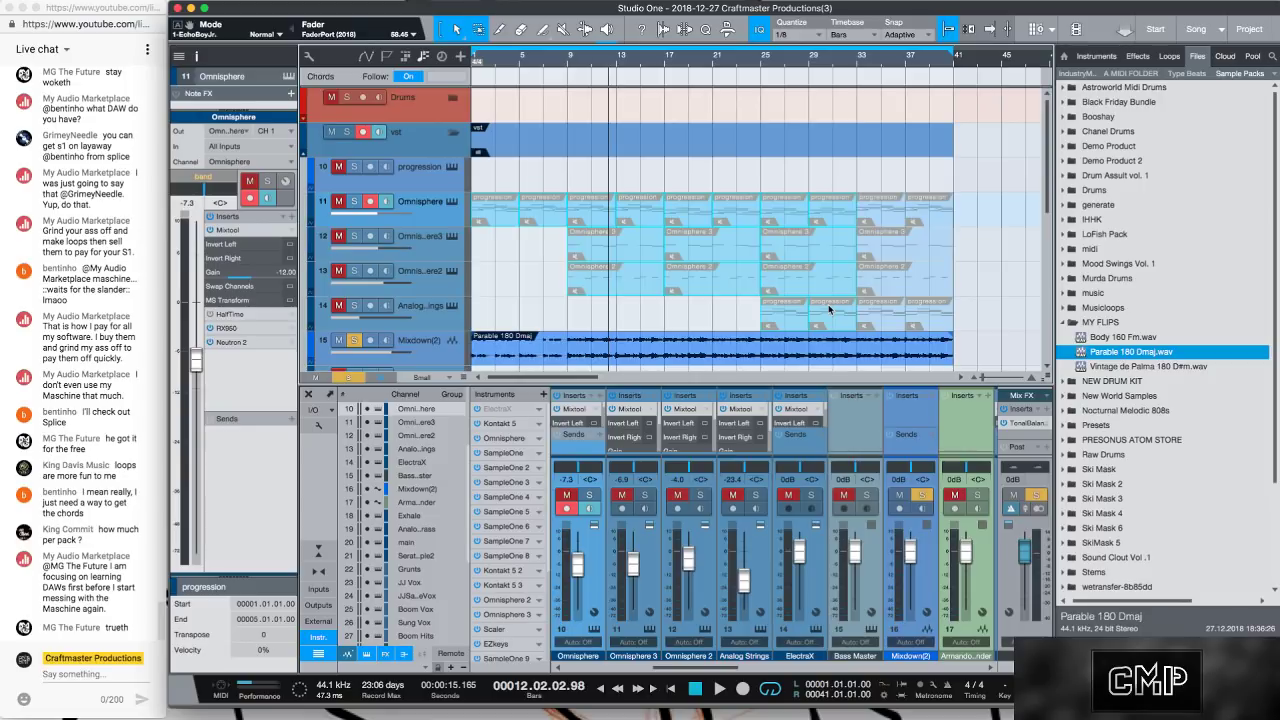
key(Delete)
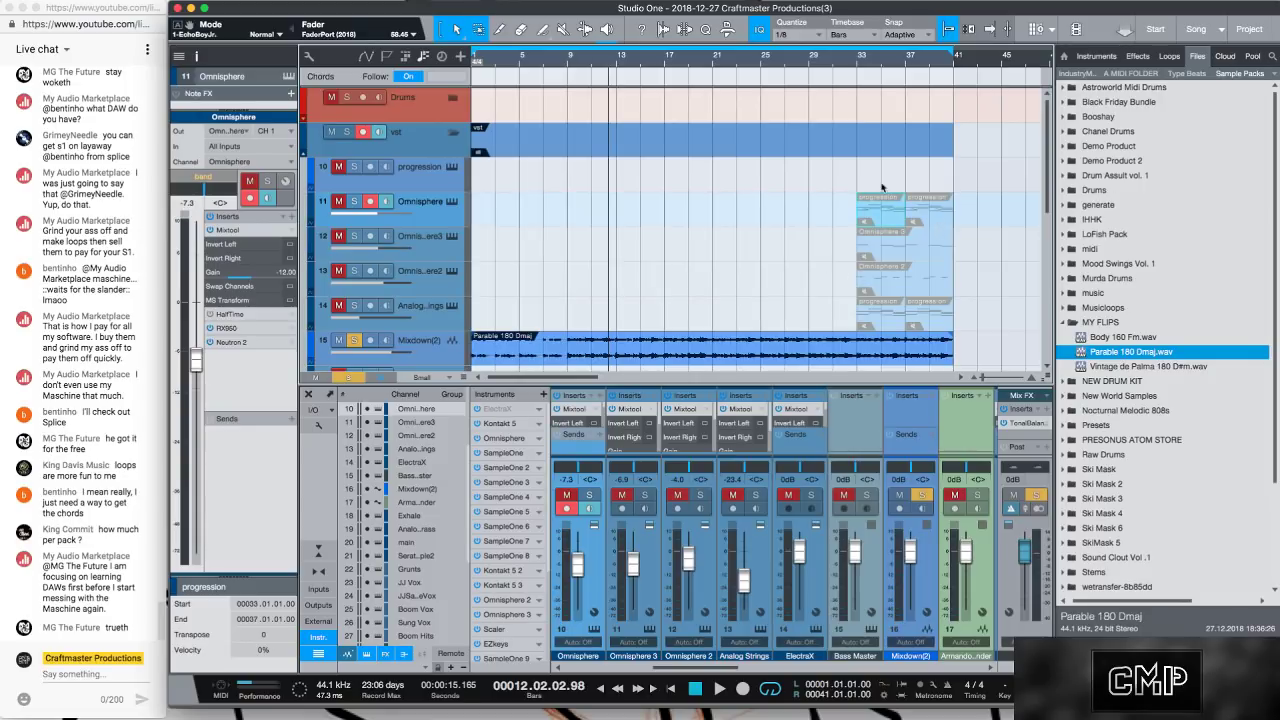
click(921, 237)
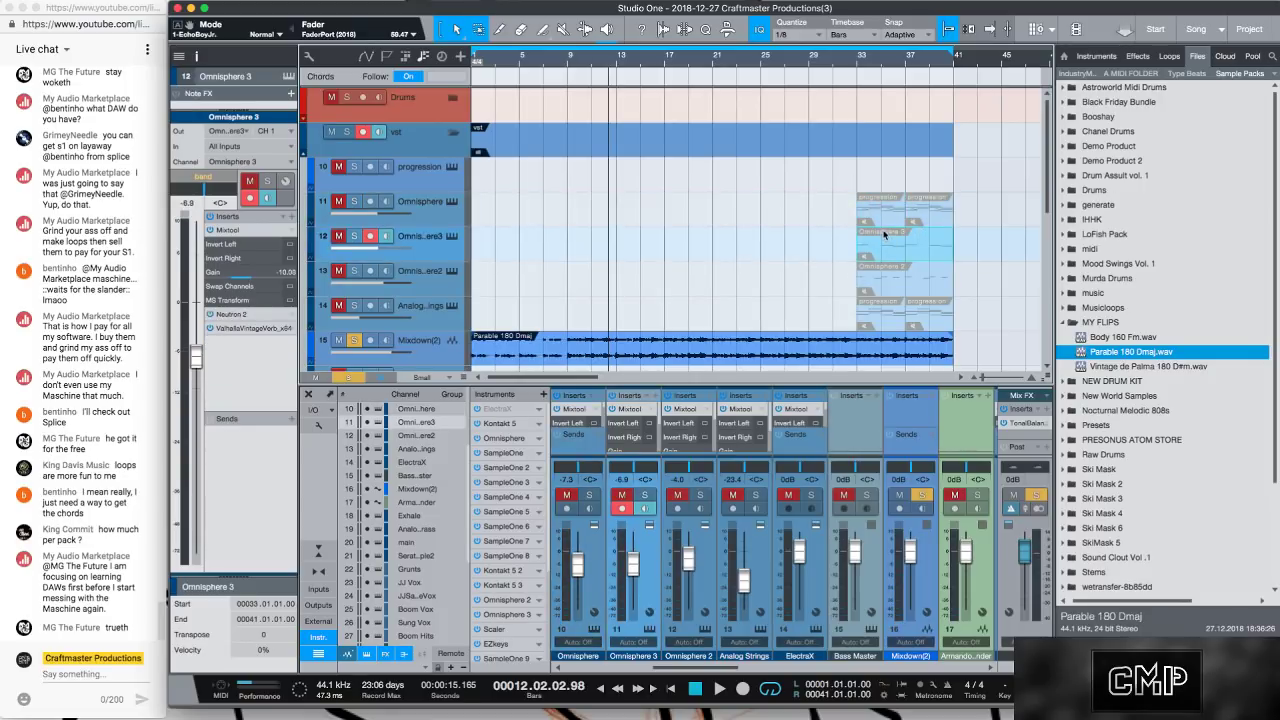
click(884, 218)
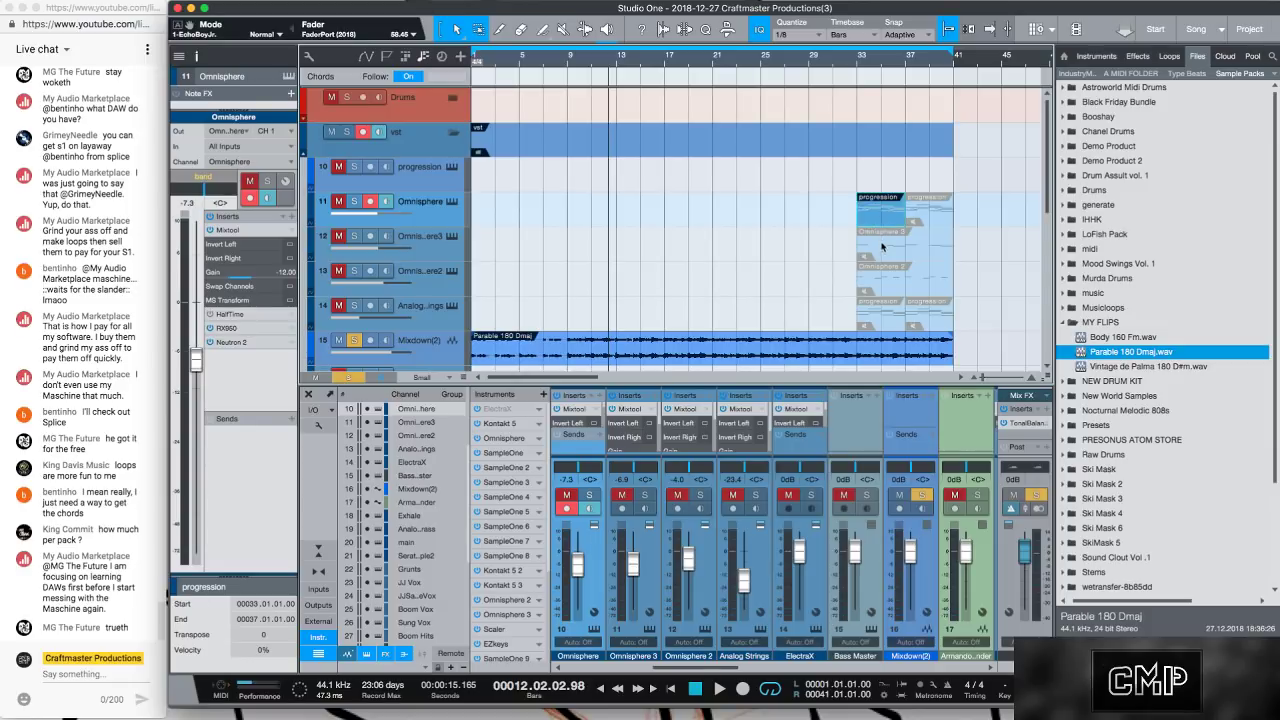
key(Down)
key(Down)
key(Down)
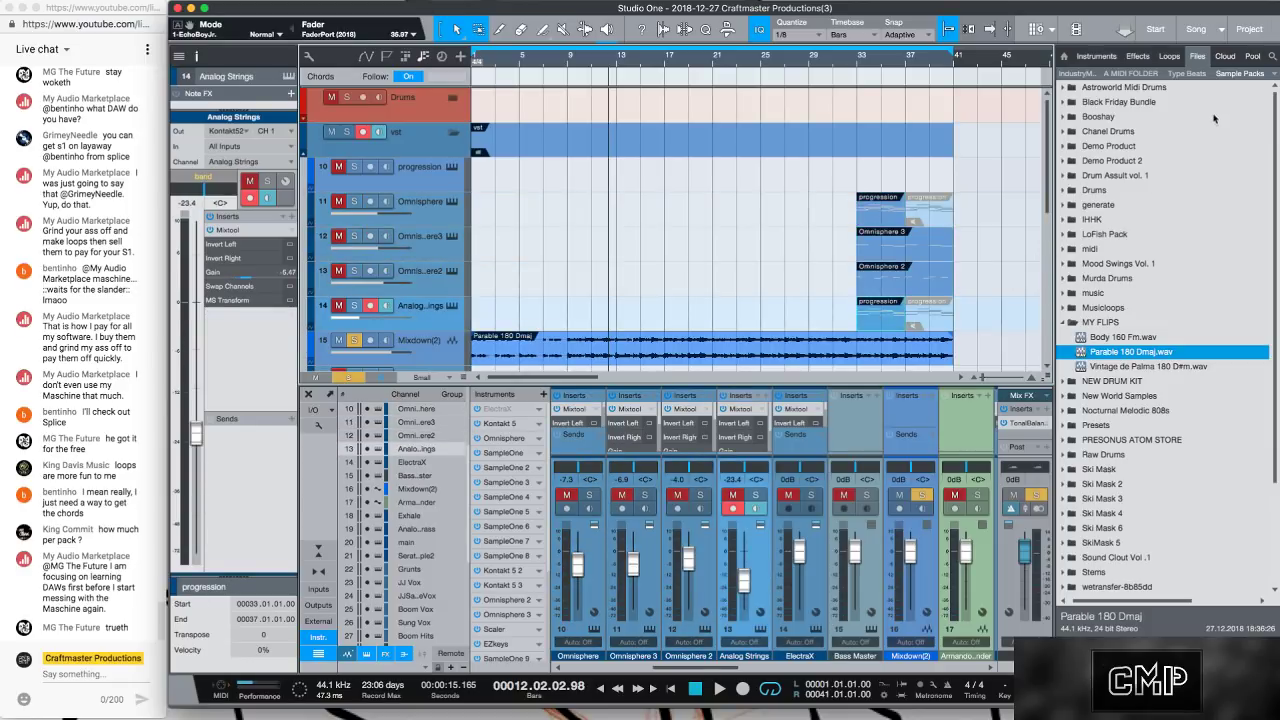
Collapse the MY FLIPS folder and create a new folder named Bands in Sample Packs.
click(1064, 323)
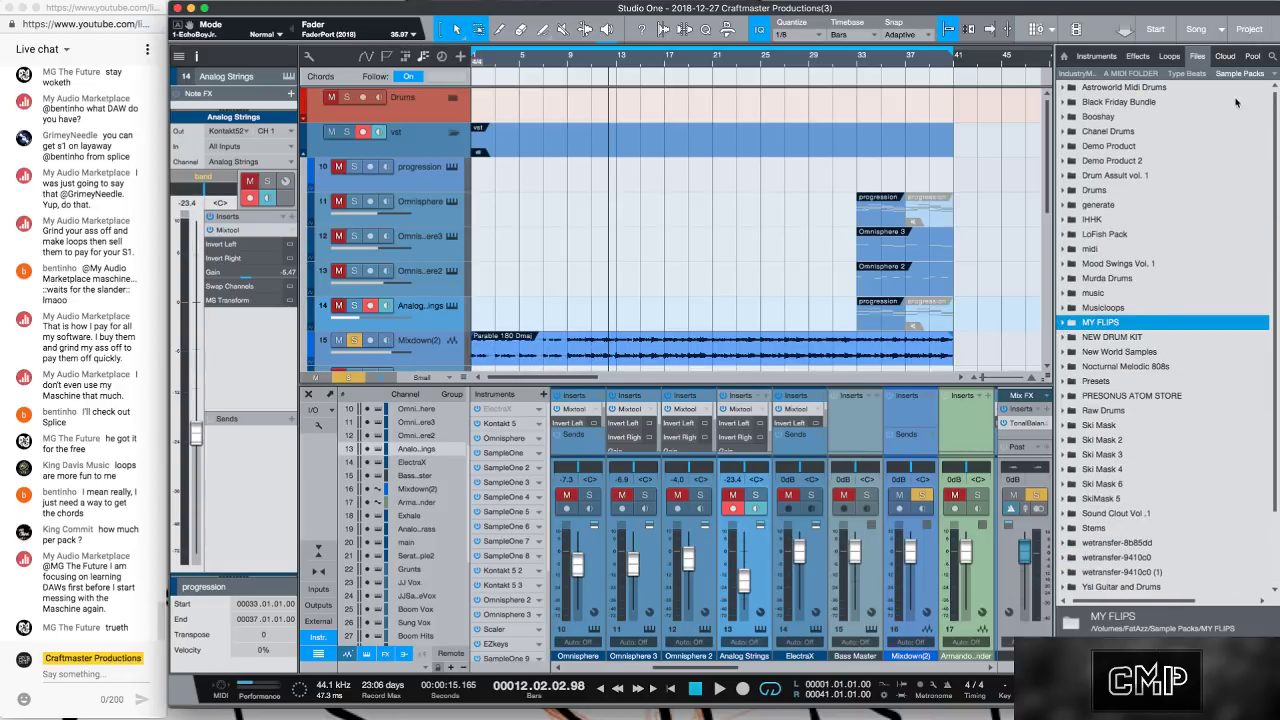
right_click(1211, 144)
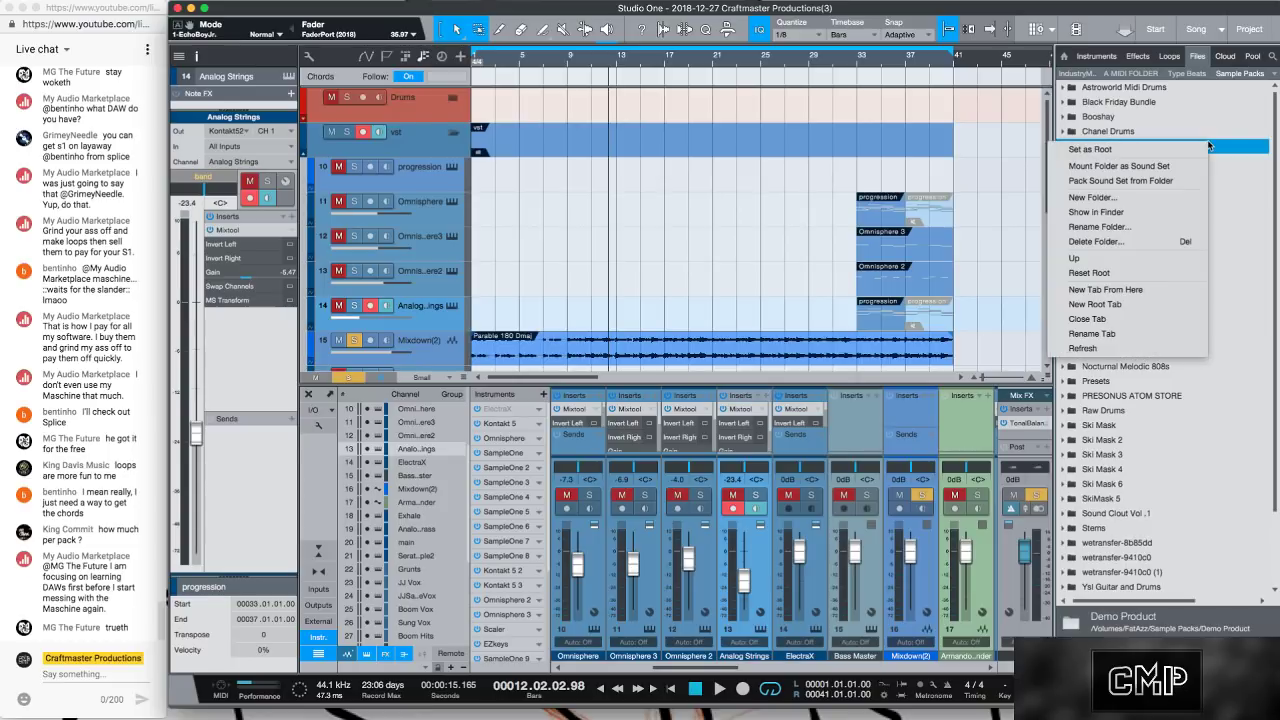
click(1212, 141)
right_click(1238, 75)
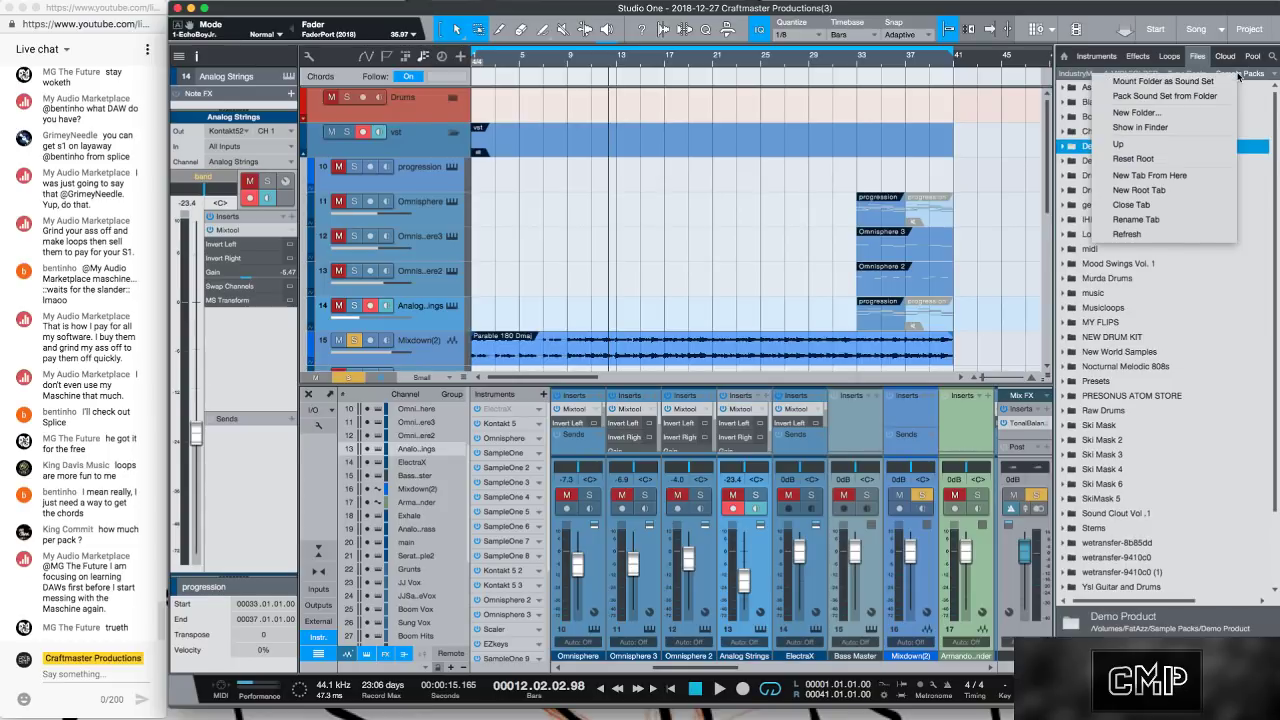
click(1194, 106)
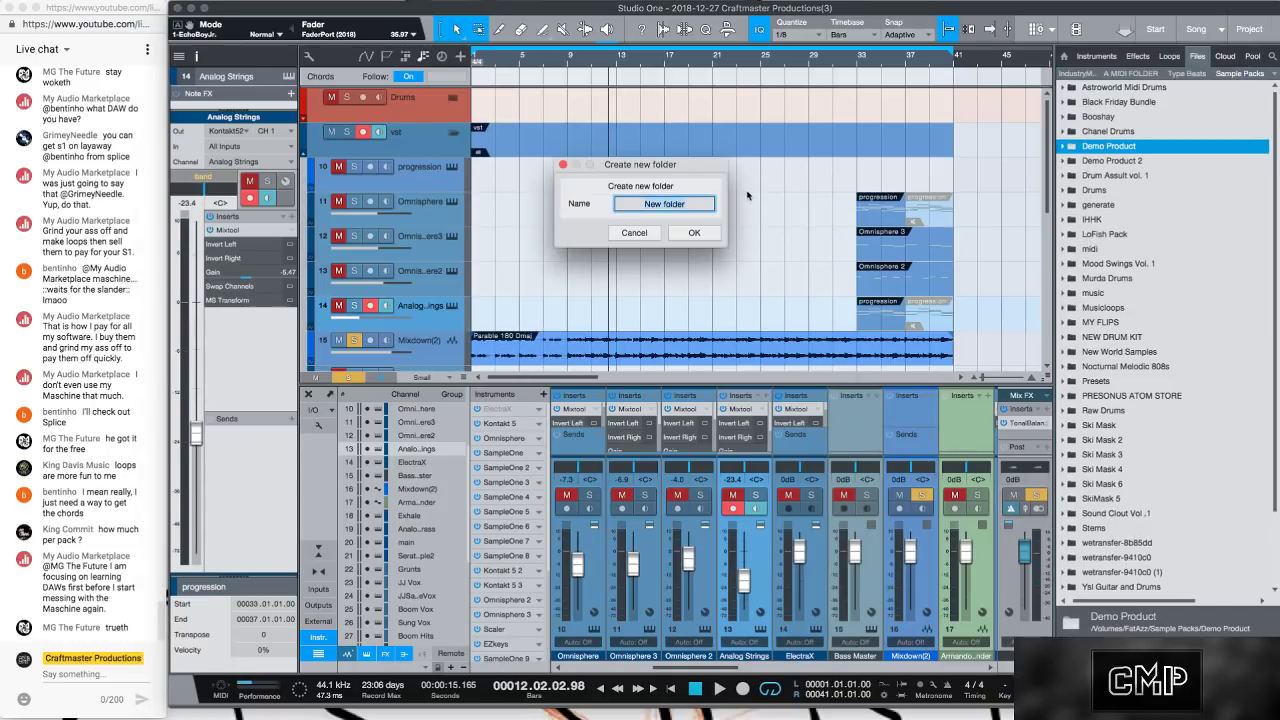
key(BackSpace)
text(Bands)
key(Return)
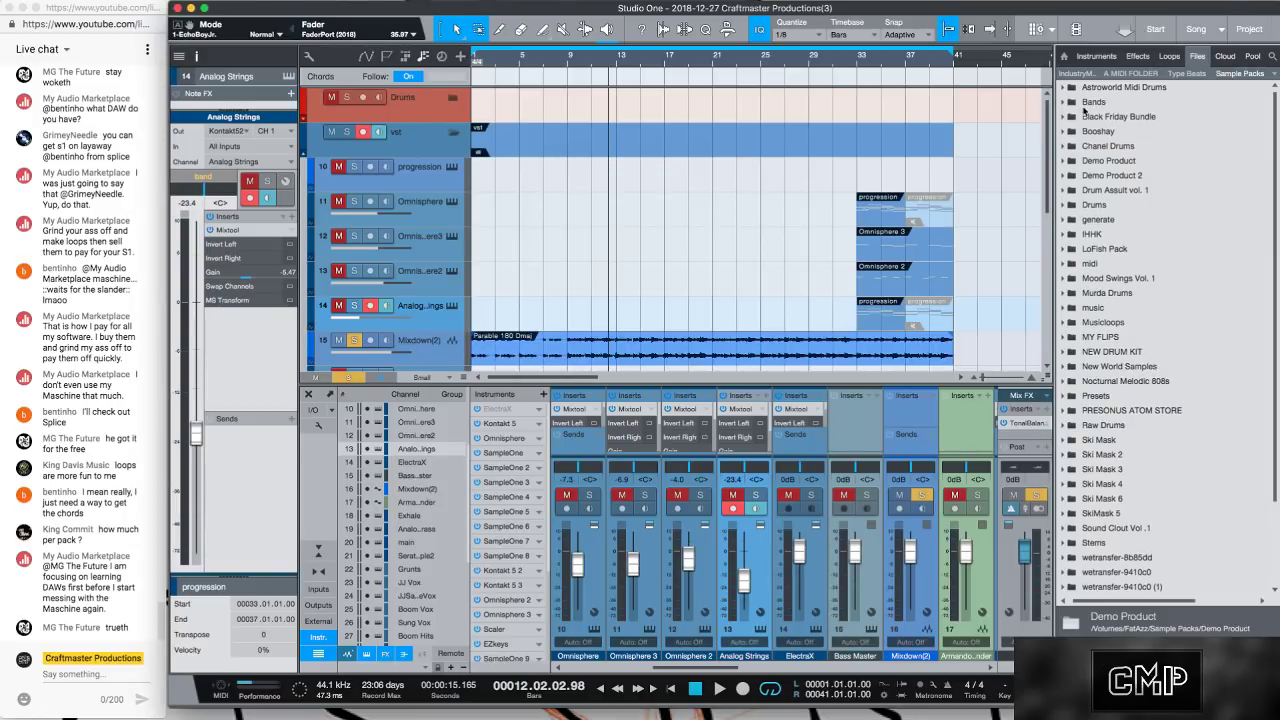
Create a subfolder named Armandos Orchestra inside the Bands folder.
click(1071, 103)
right_click(1071, 103)
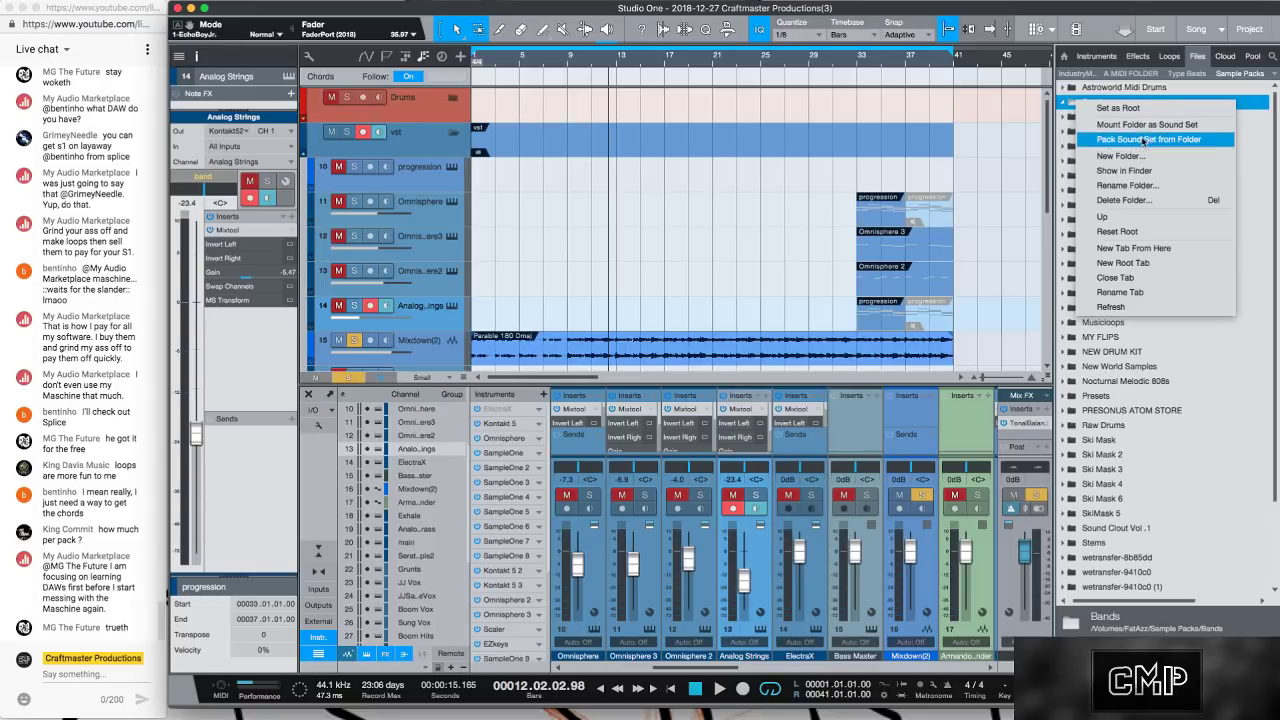
click(1141, 156)
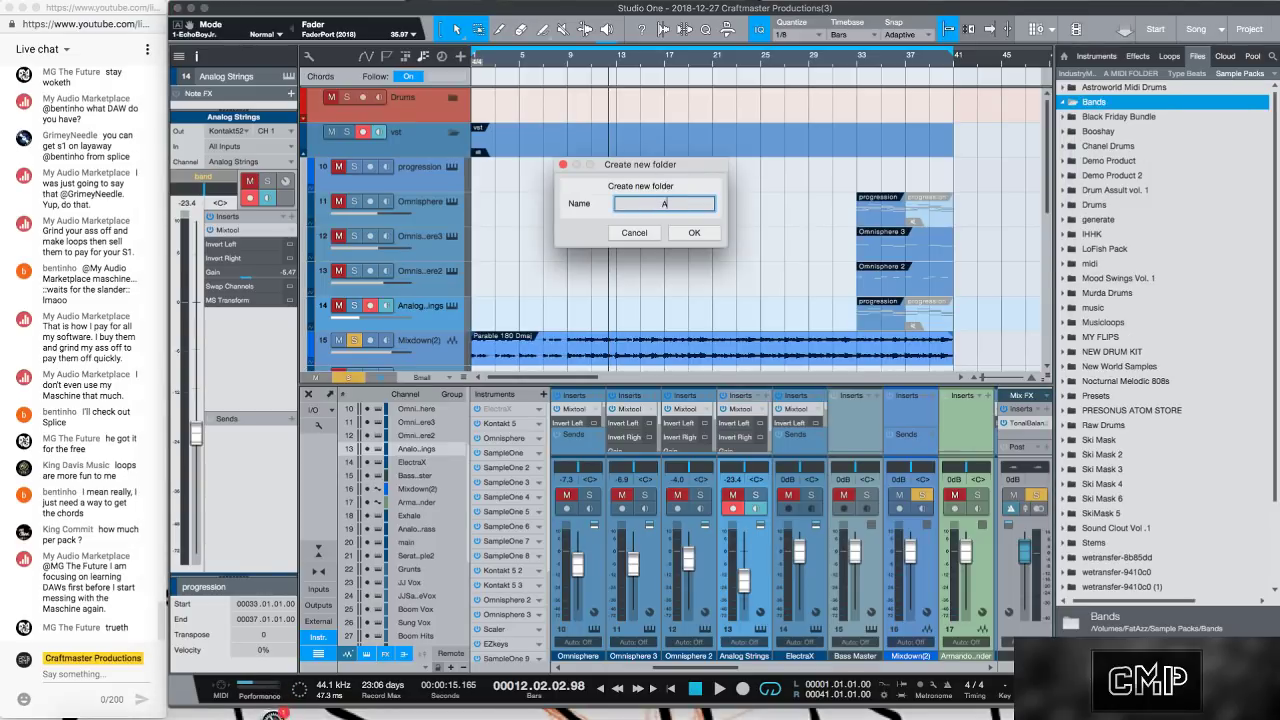
text(Arm)
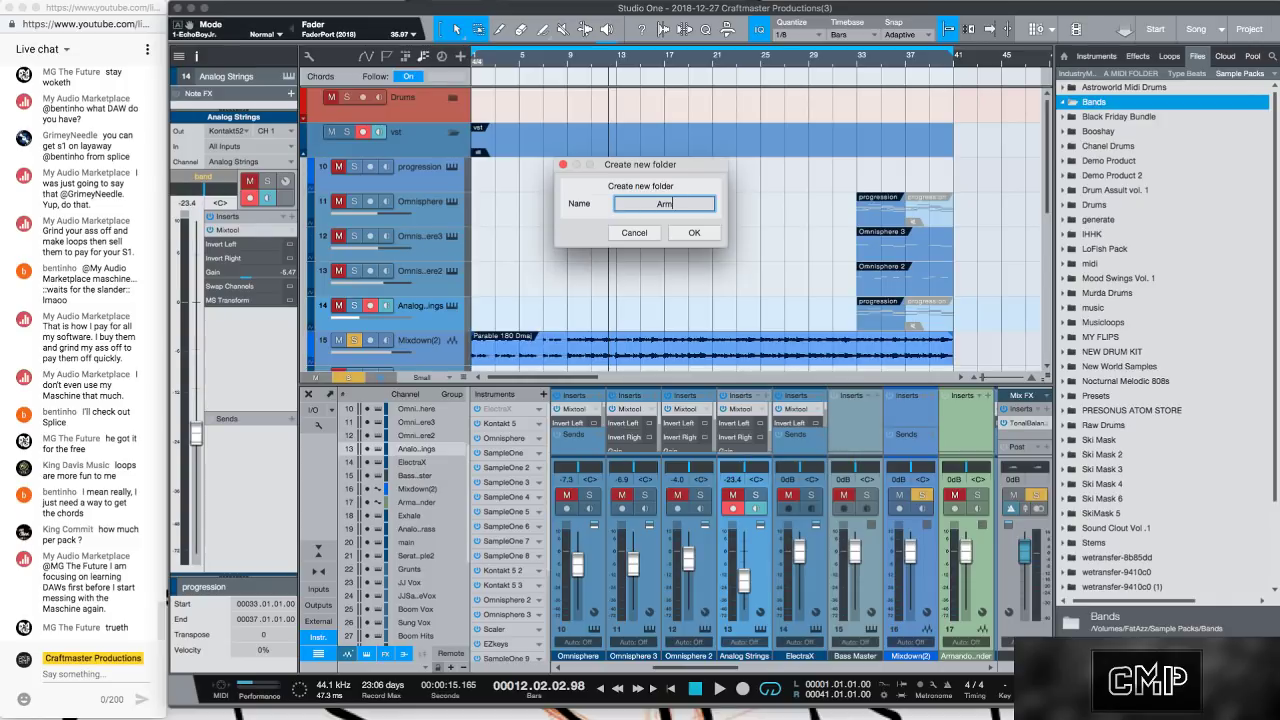
text(andos)
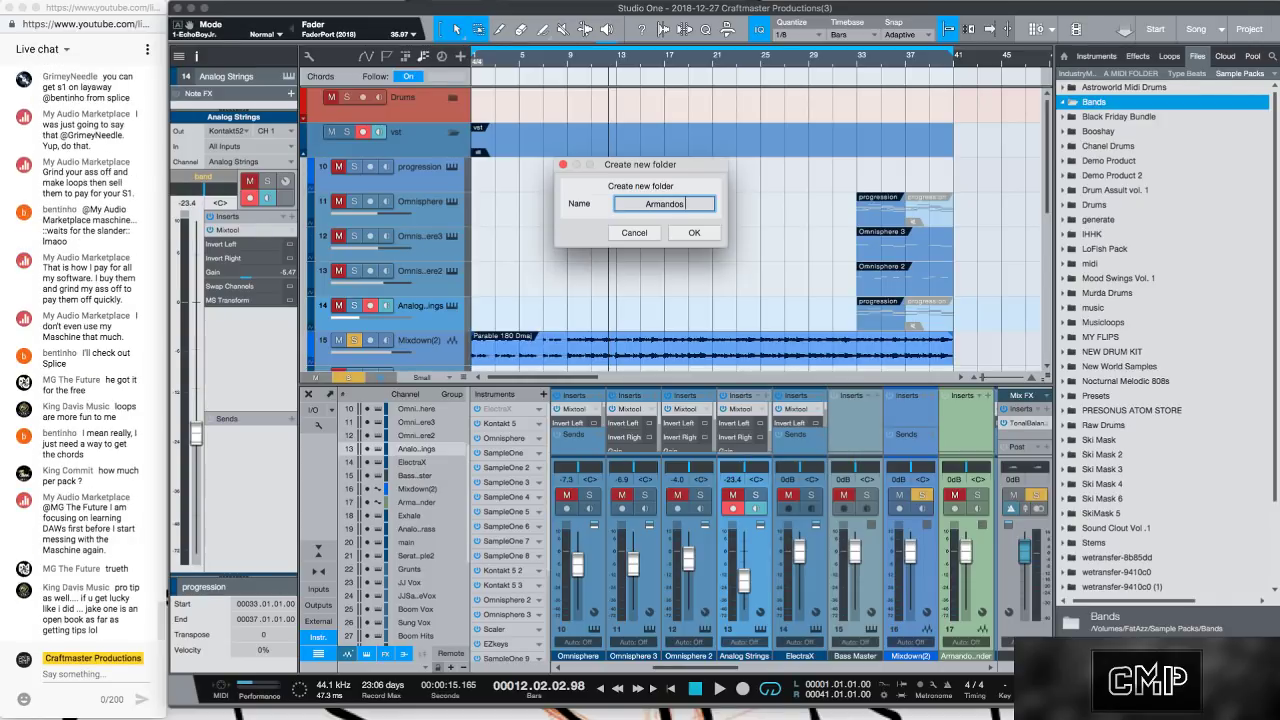
text( Orchestra)
key(Return)
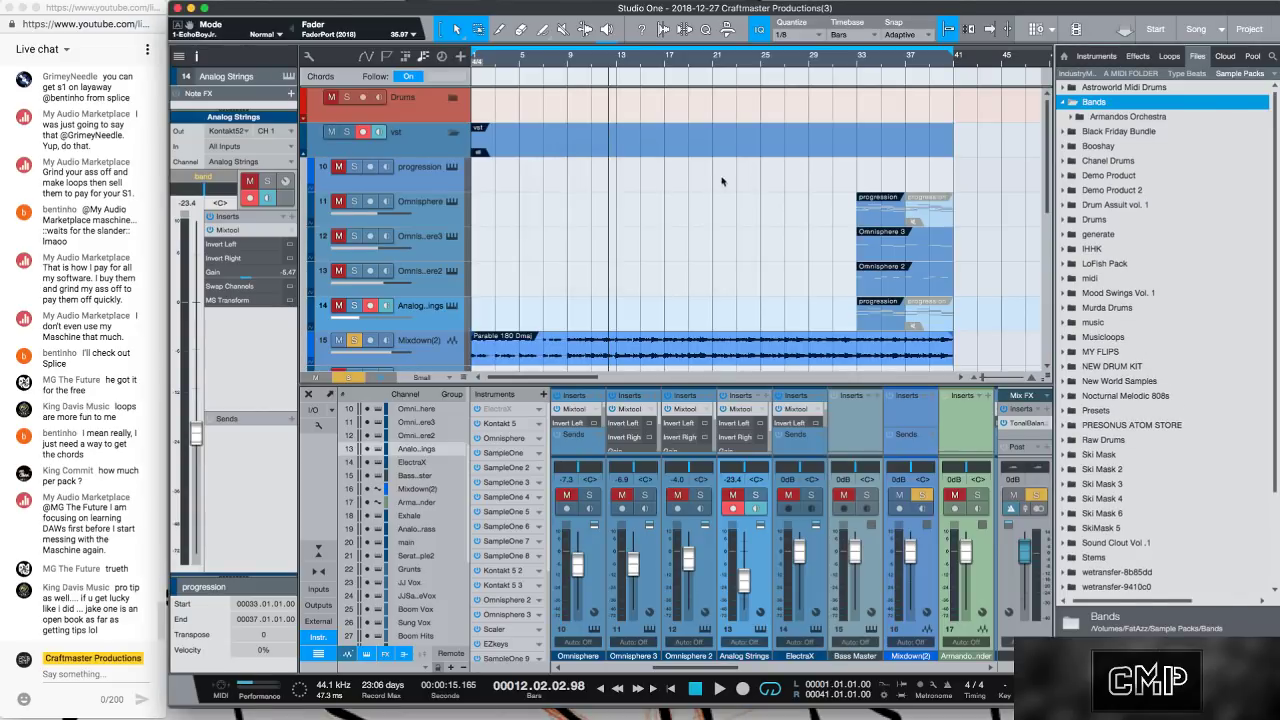
Create a subfolder named "Guitar, Piano, String, Tension" inside the Armandos Orchestra folder.
click(1073, 119)
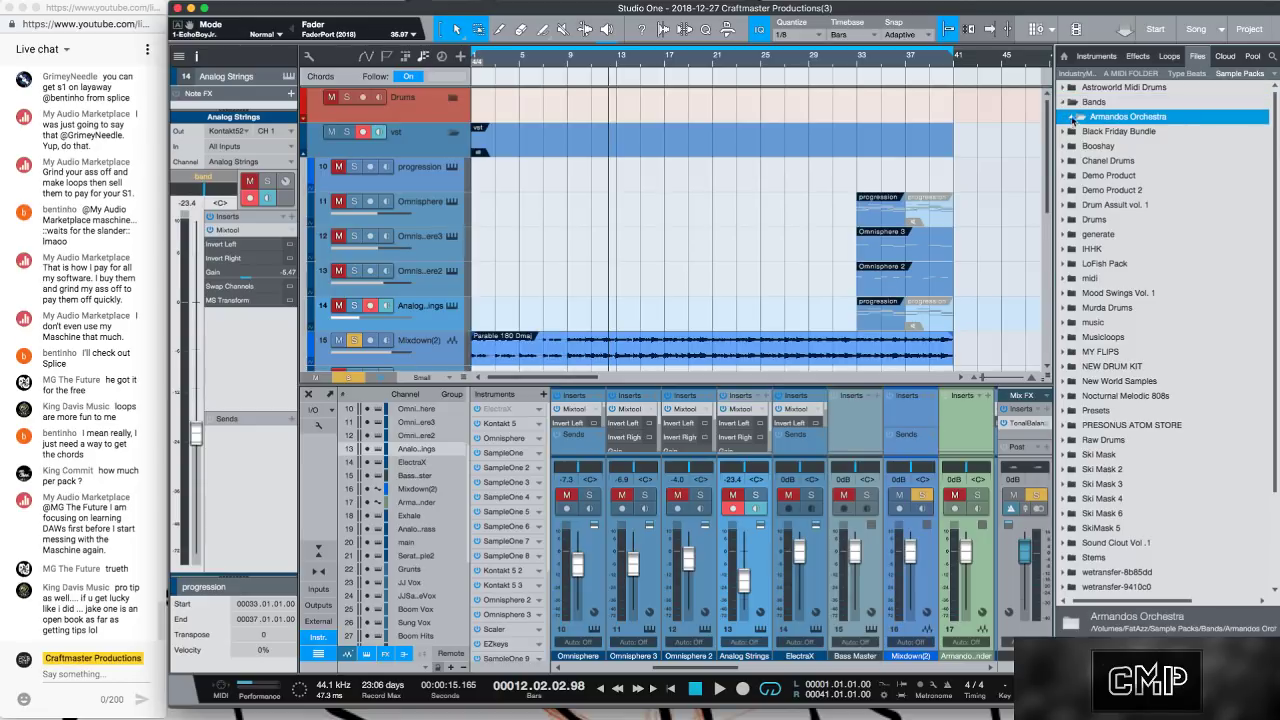
right_click(1095, 116)
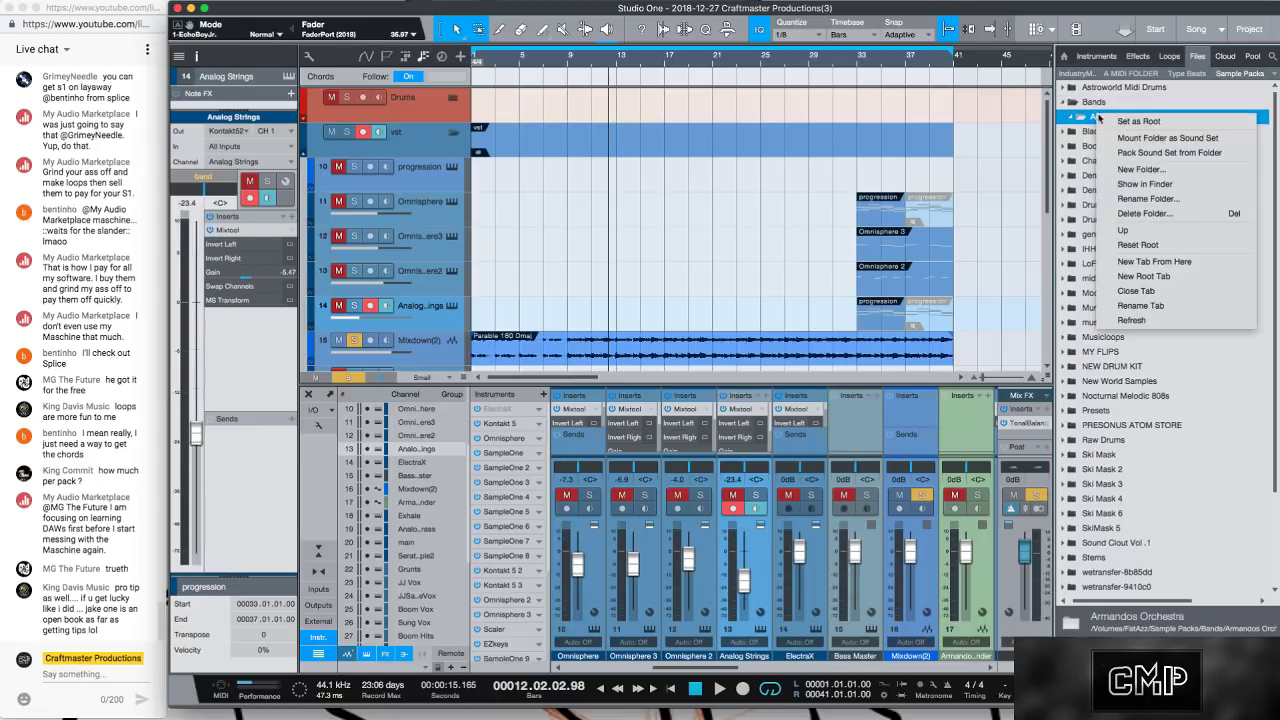
click(1163, 169)
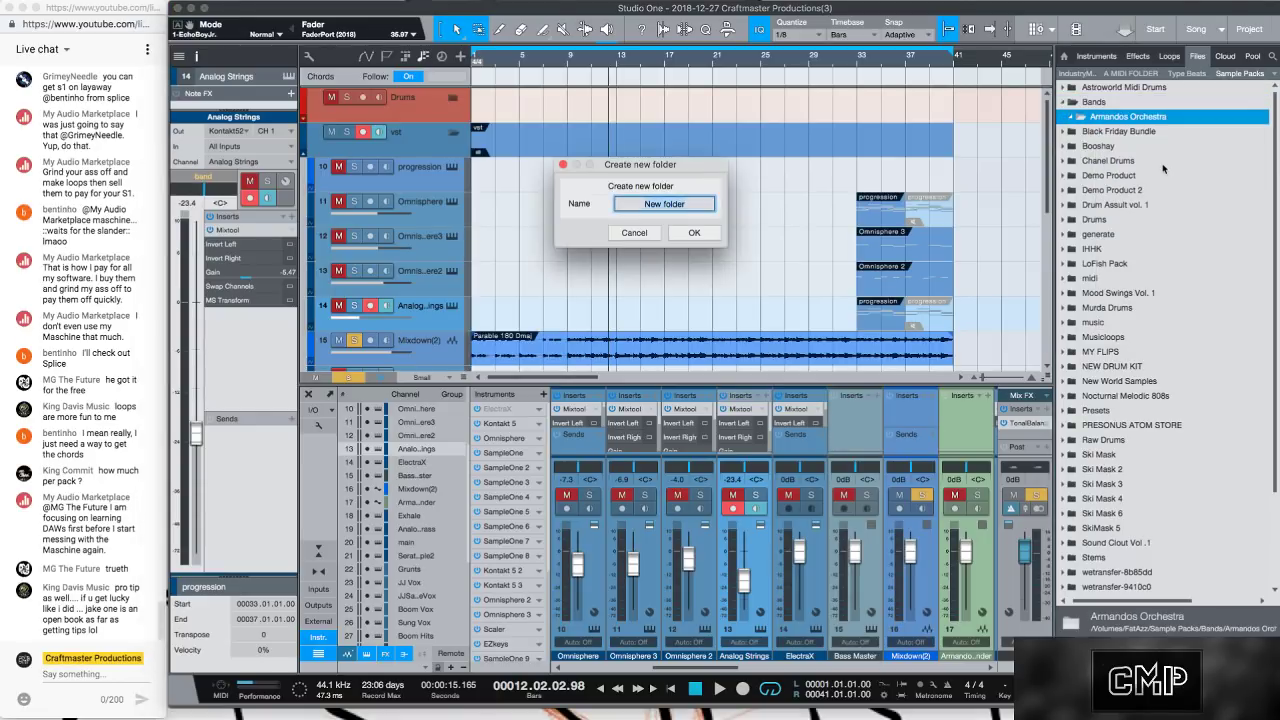
text(Guitar, p)
key(BackSpace)
text(Pain)
key(BackSpace)
key(BackSpace)
key(BackSpace)
text(iano, String)
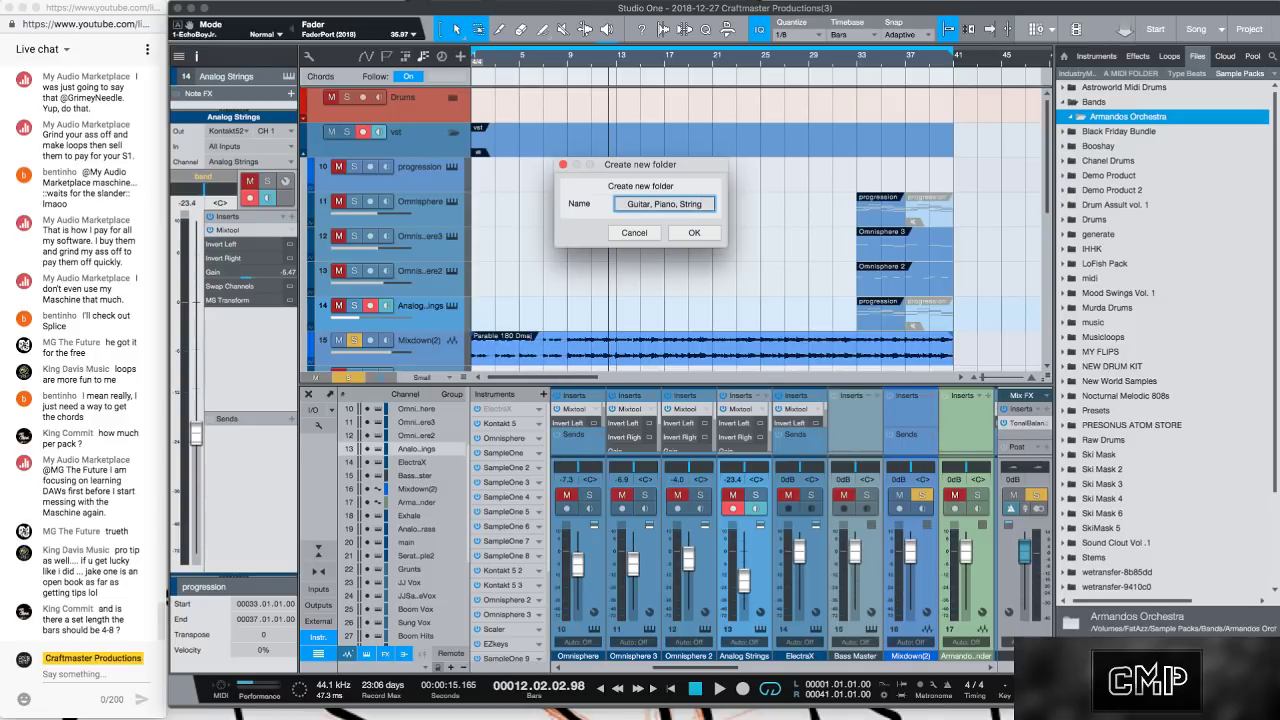
key(BackSpace)
key(BackSpace)
key(BackSpace)
key(BackSpace)
key(BackSpace)
key(BackSpace)
key(BackSpace)
key(BackSpace)
key(BackSpace)
key(BackSpace)
key(BackSpace)
key(BackSpace)
key(BackSpace)
key(BackSpace)
key(BackSpace)
key(BackSpace)
key(BackSpace)
key(BackSpace)
key(BackSpace)
key(BackSpace)
text(Tension)
key(Return)
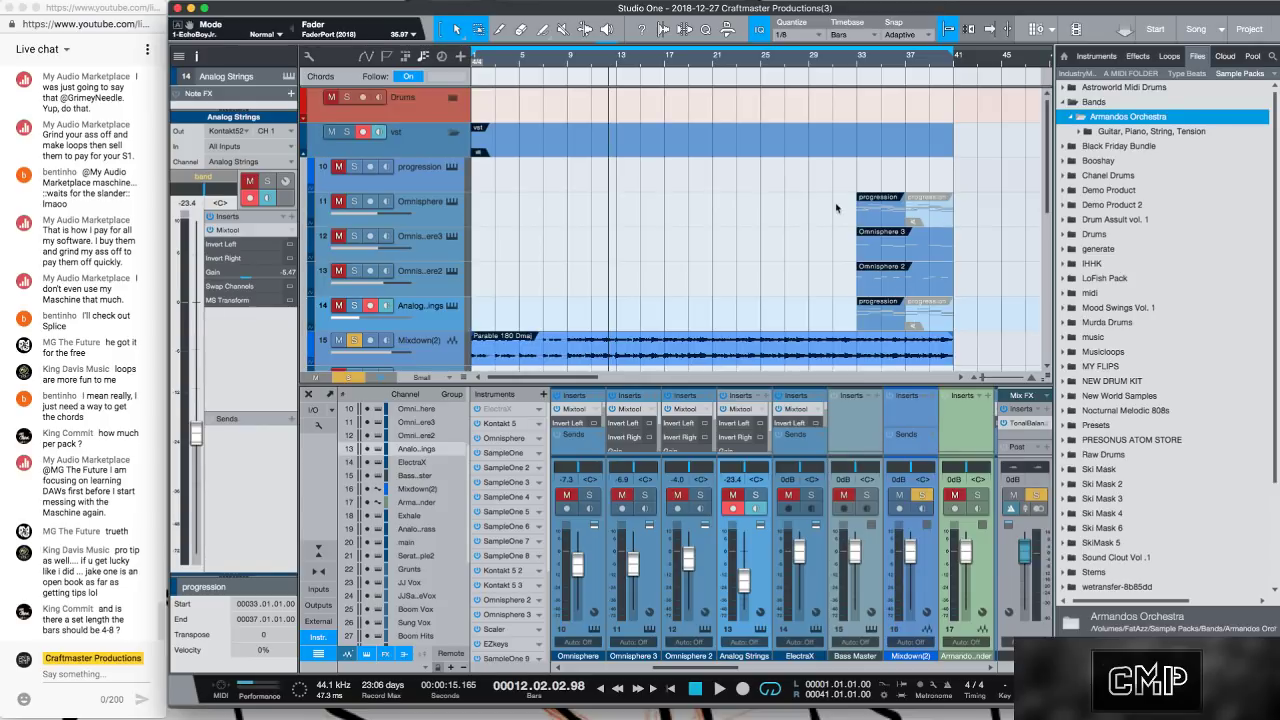
Export the four unmuted clips at bar 33 as Musicloops into the "Guitar, Piano, String, Tension" folder.
drag(836, 196, 888, 318)
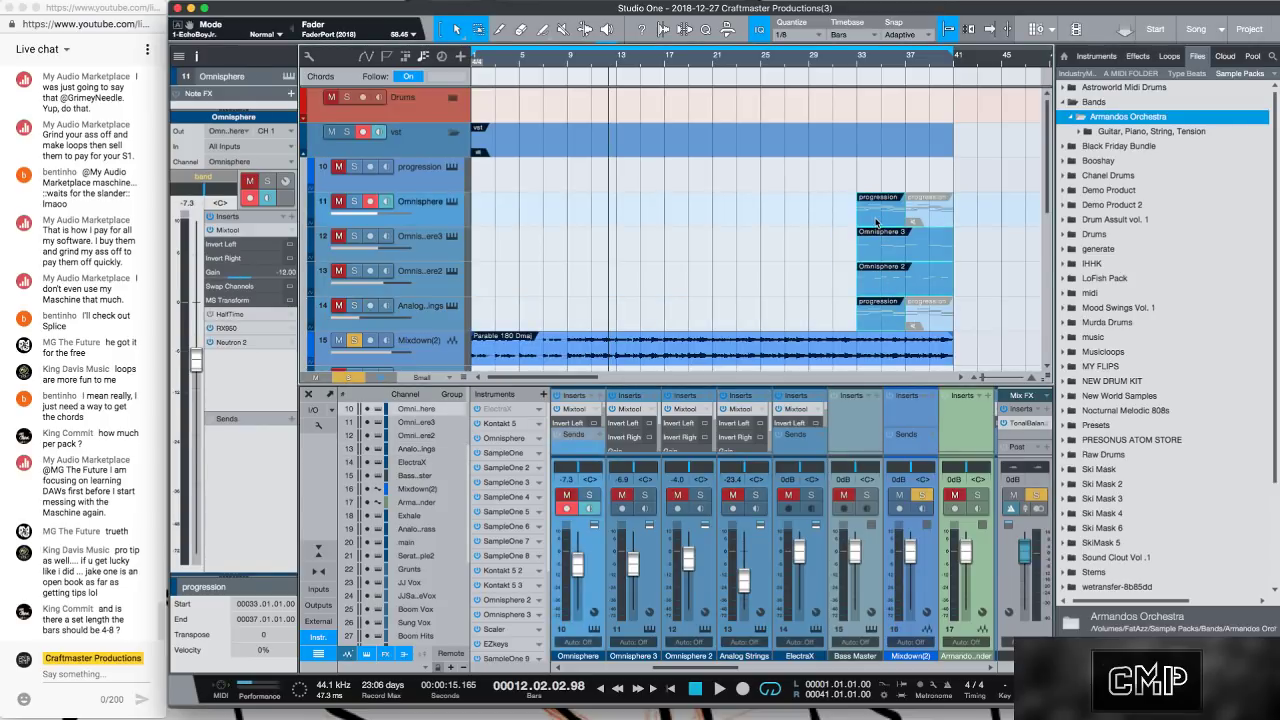
drag(878, 220, 1117, 132)
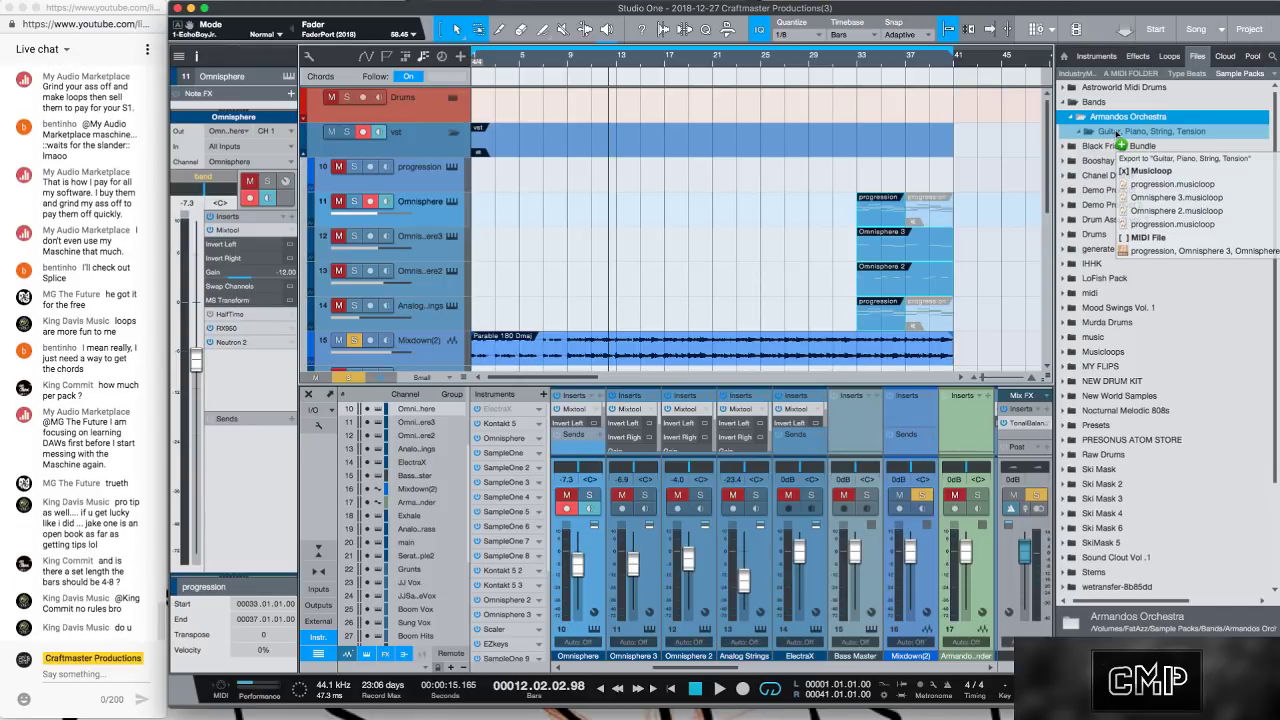
drag(1117, 132, 1117, 133)
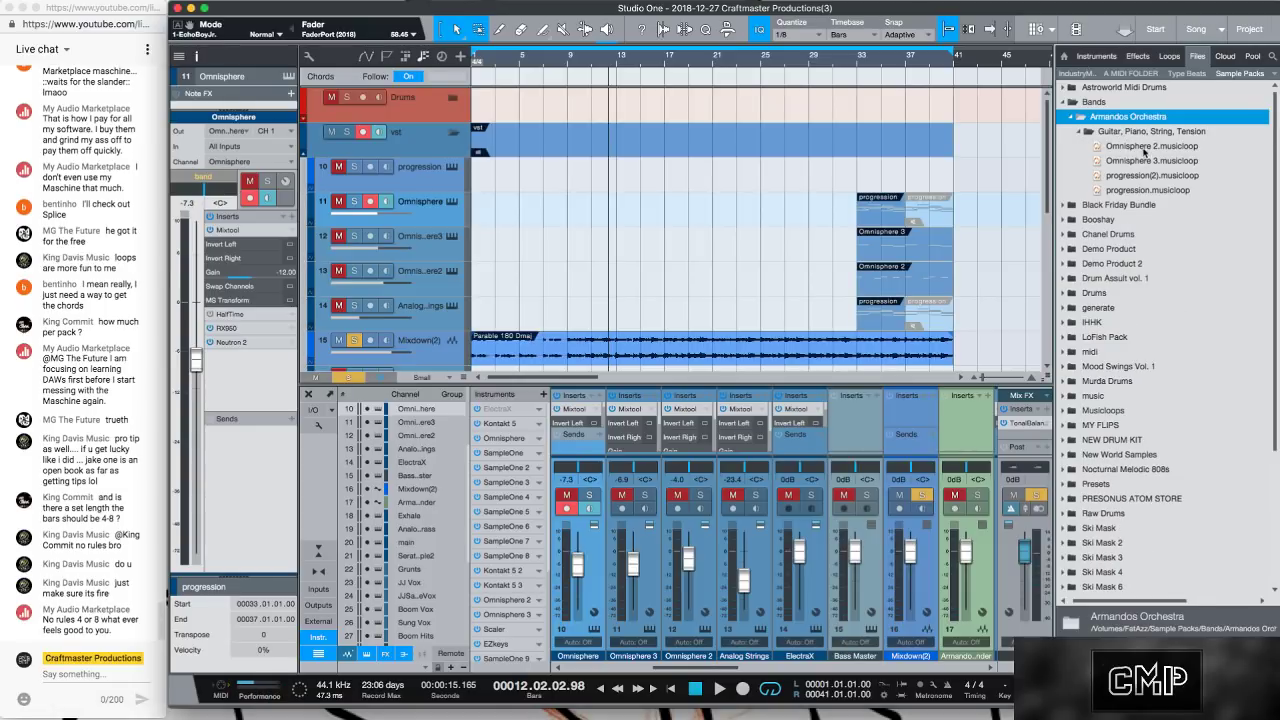
Audition Omnisphere 2, Omnisphere 3, progression(2) and progression musicloops in the "Guitar, Piano, String, Tension" folder.
click(1145, 150)
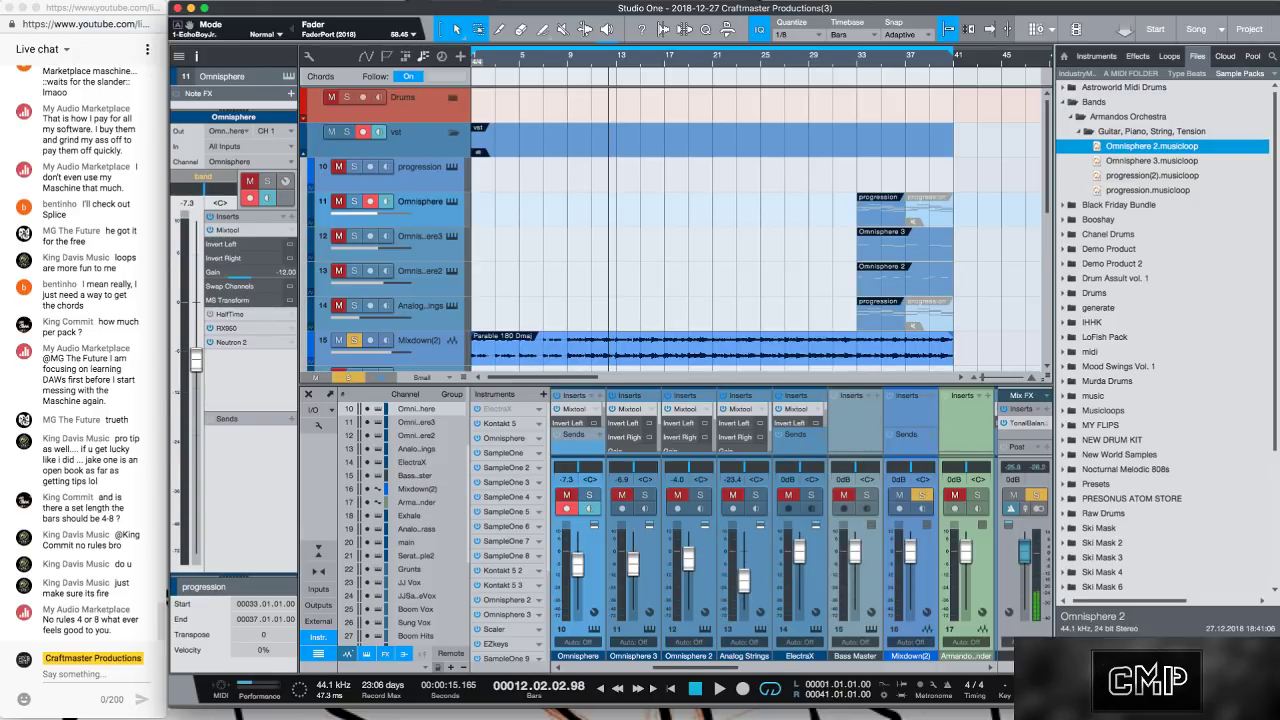
click(1148, 162)
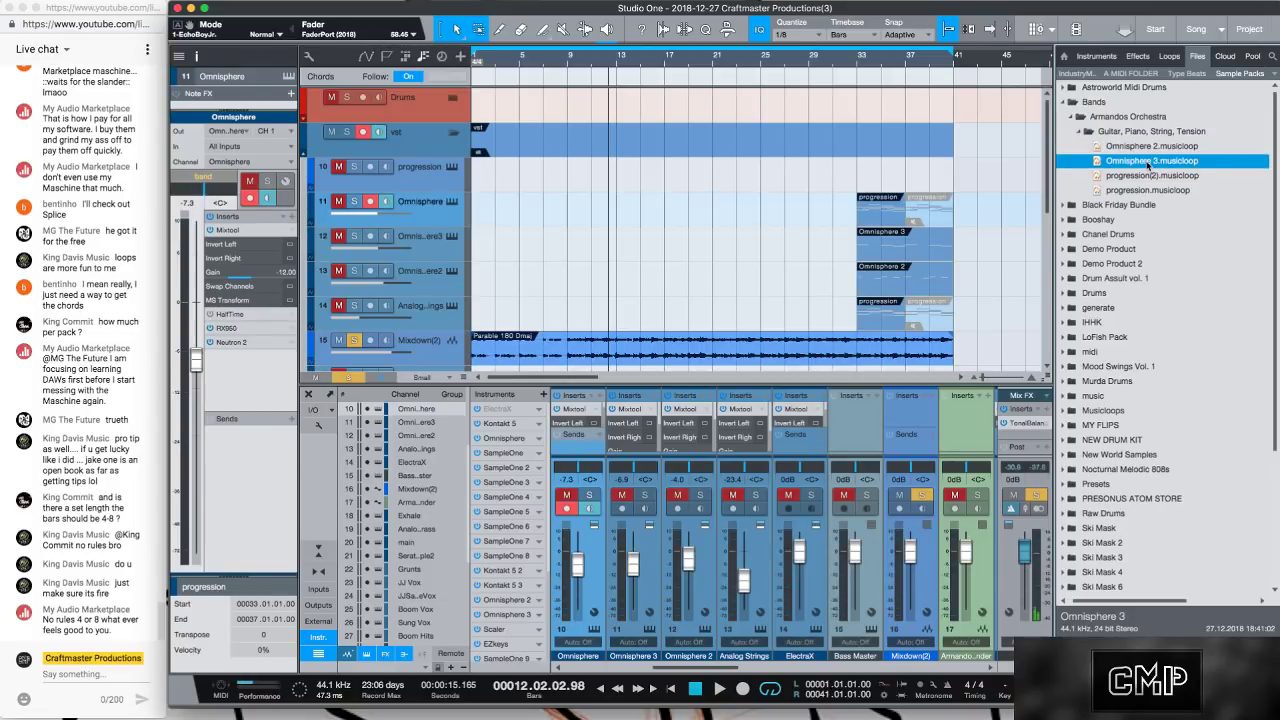
key(Down)
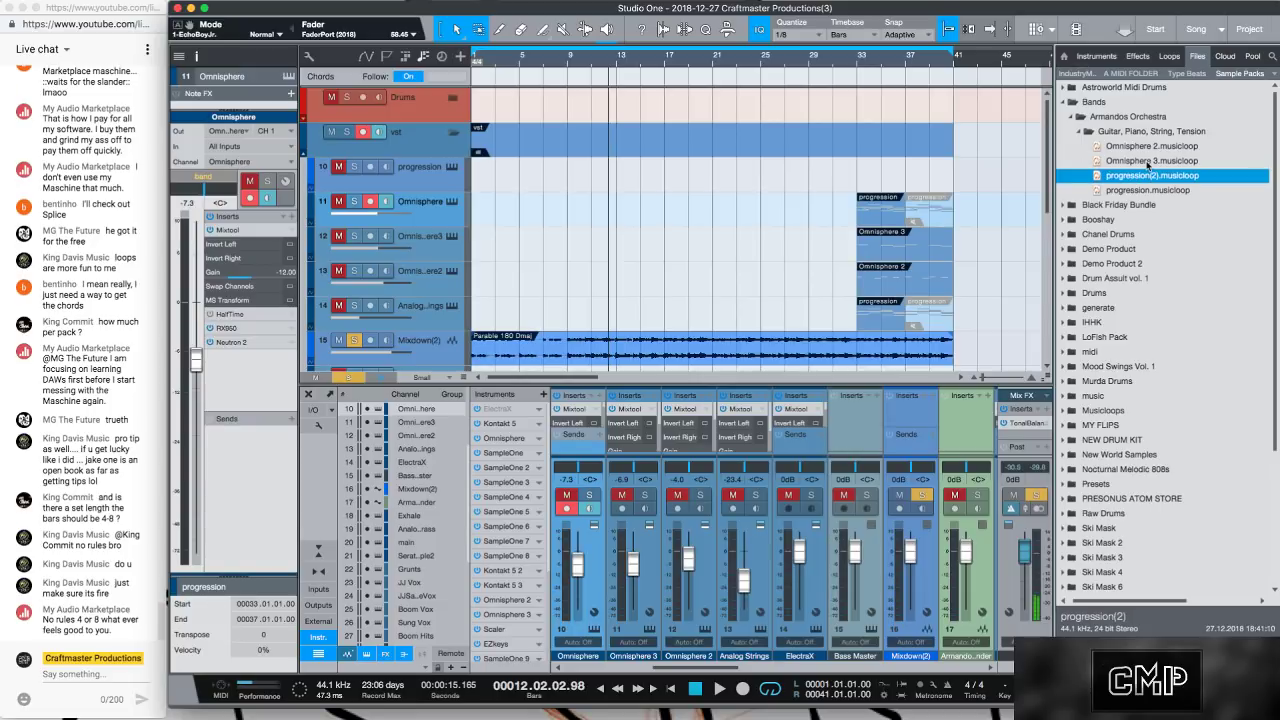
key(Down)
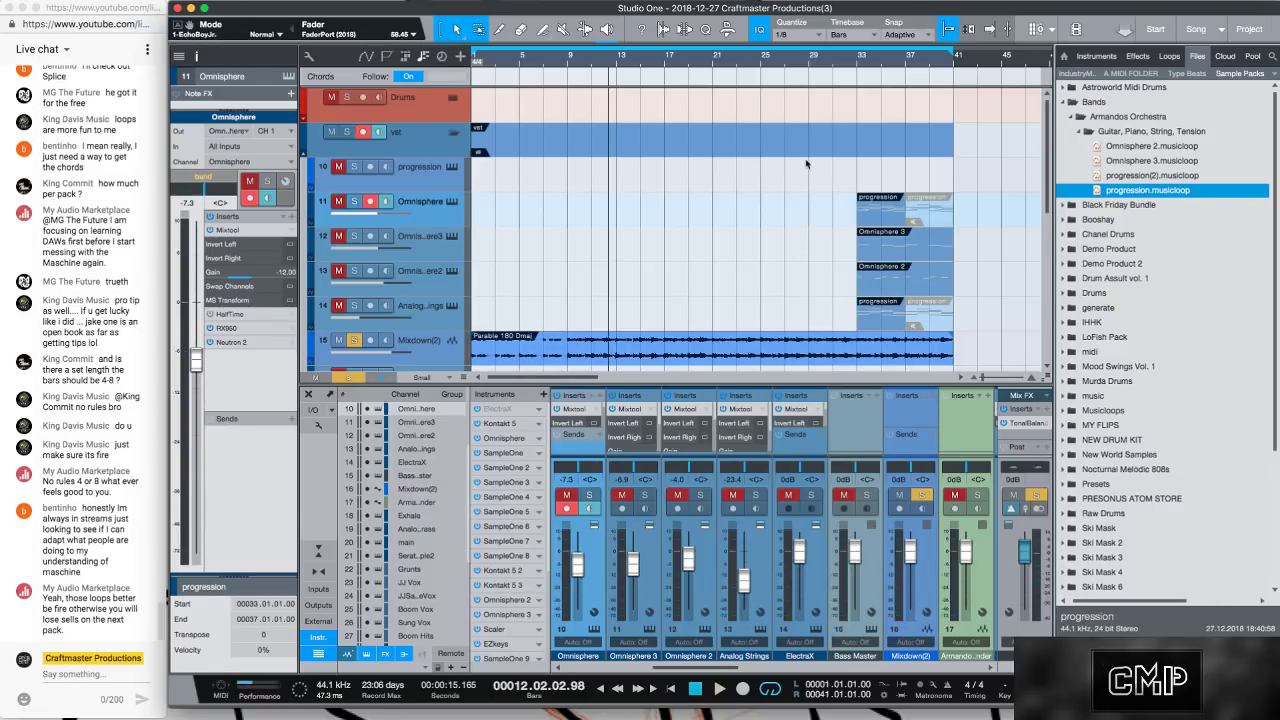
Remove the three Omnisphere tracks and the Analog Strings track together with their instruments.
drag(808, 158, 960, 305)
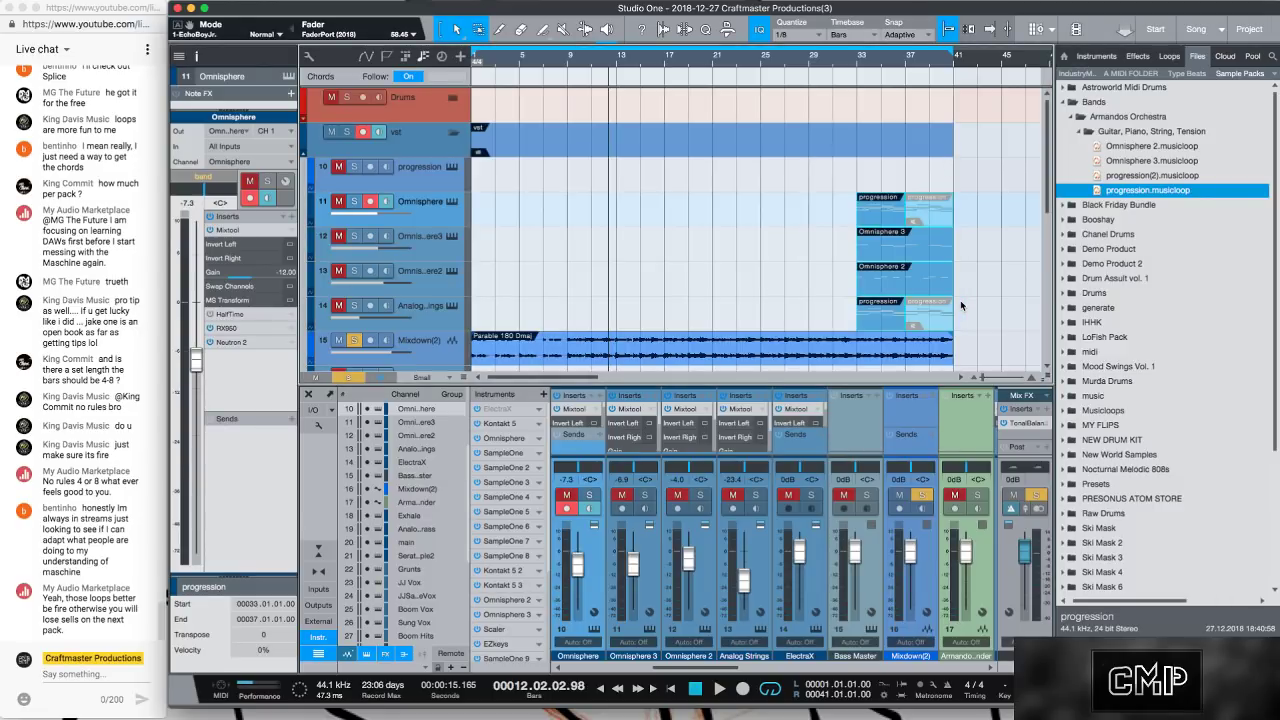
right_click(432, 316)
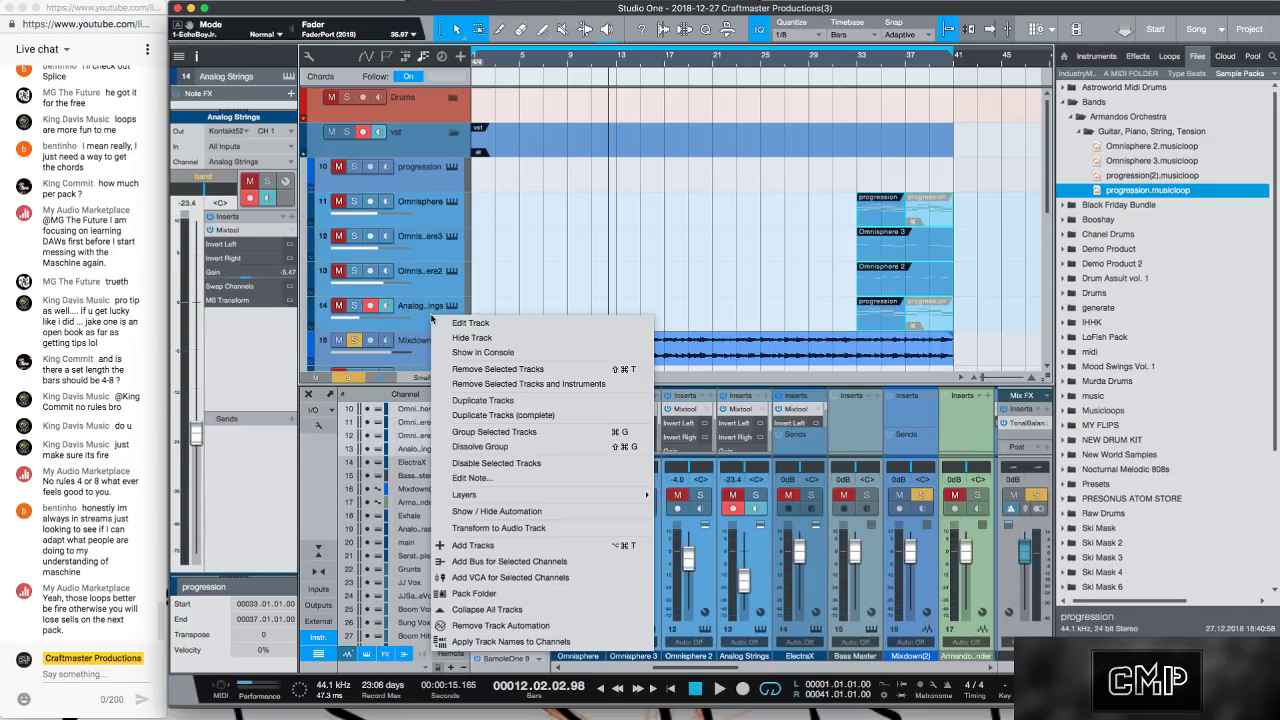
click(594, 383)
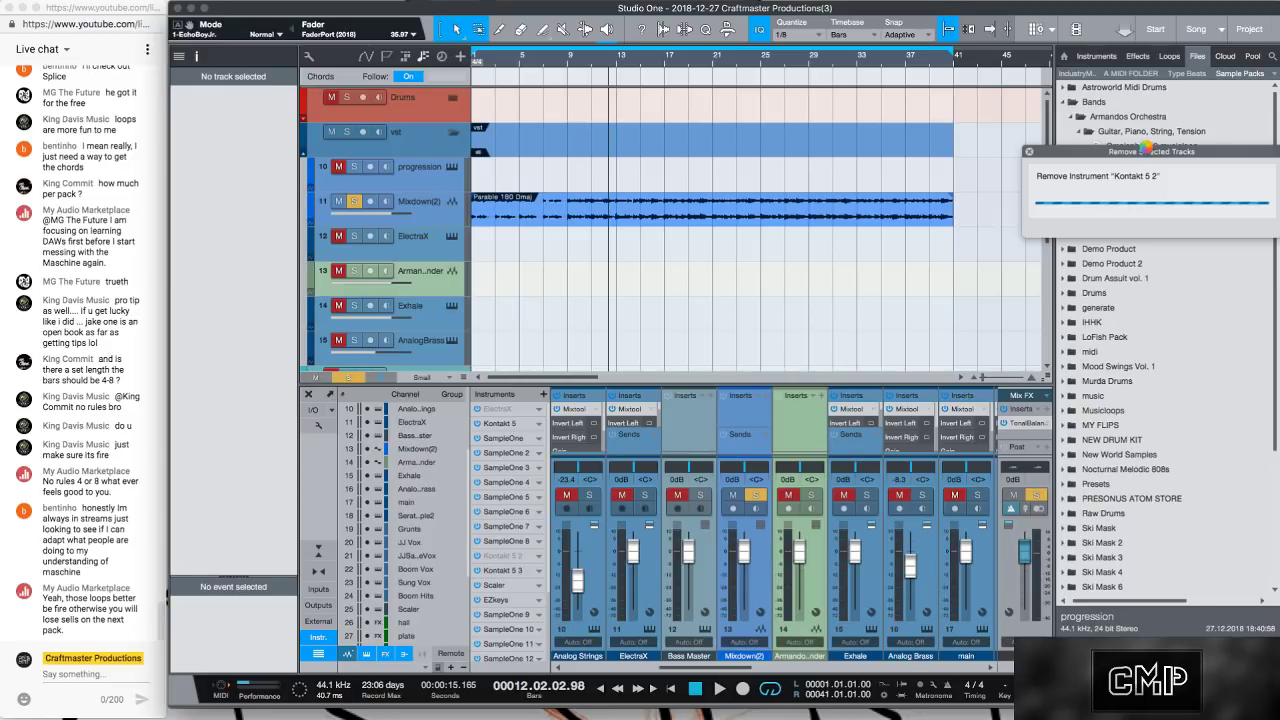
Import all four saved musicloops into the arrangement at bar 1 as new tracks above the vst folder.
click(1146, 150)
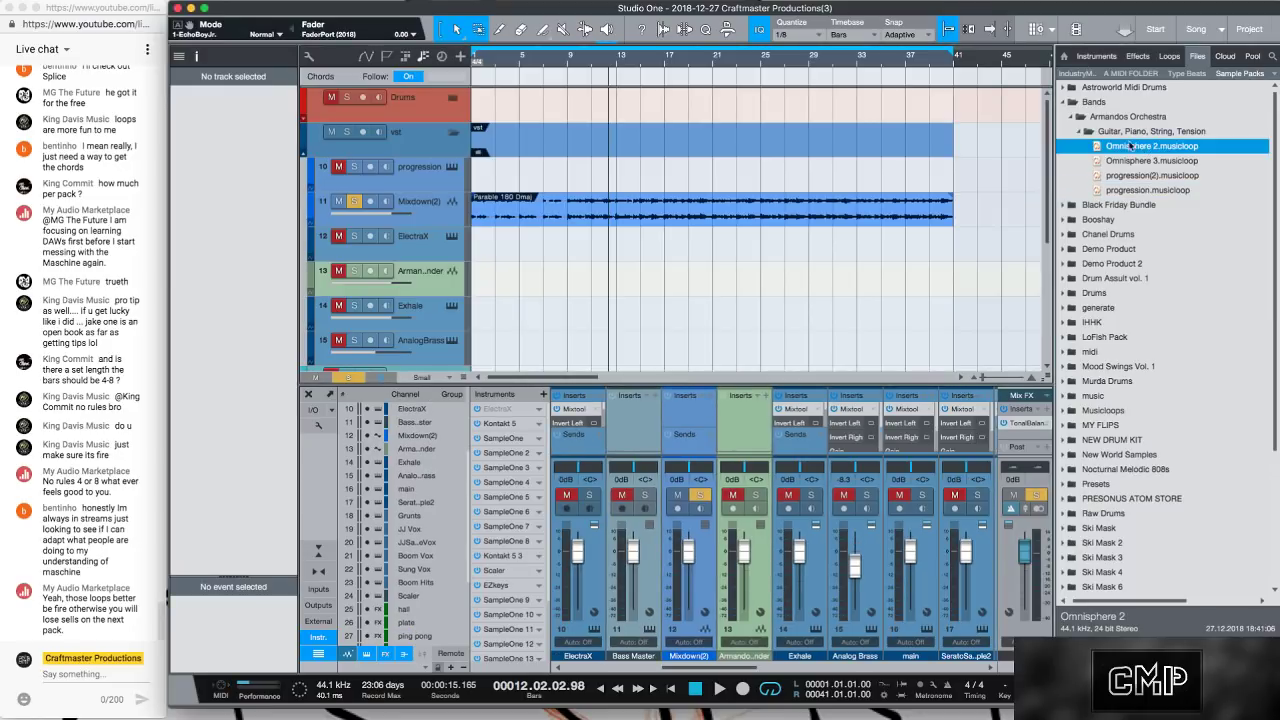
shift+click(1124, 191)
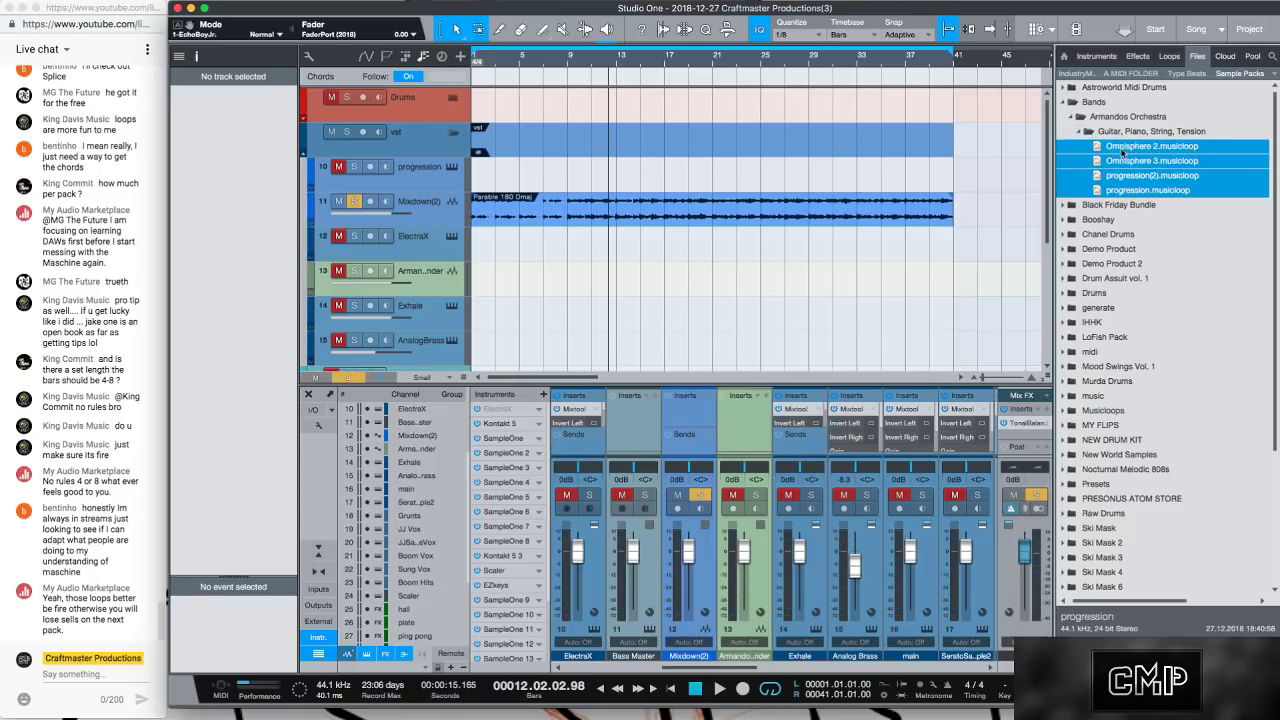
drag(1124, 150, 492, 126)
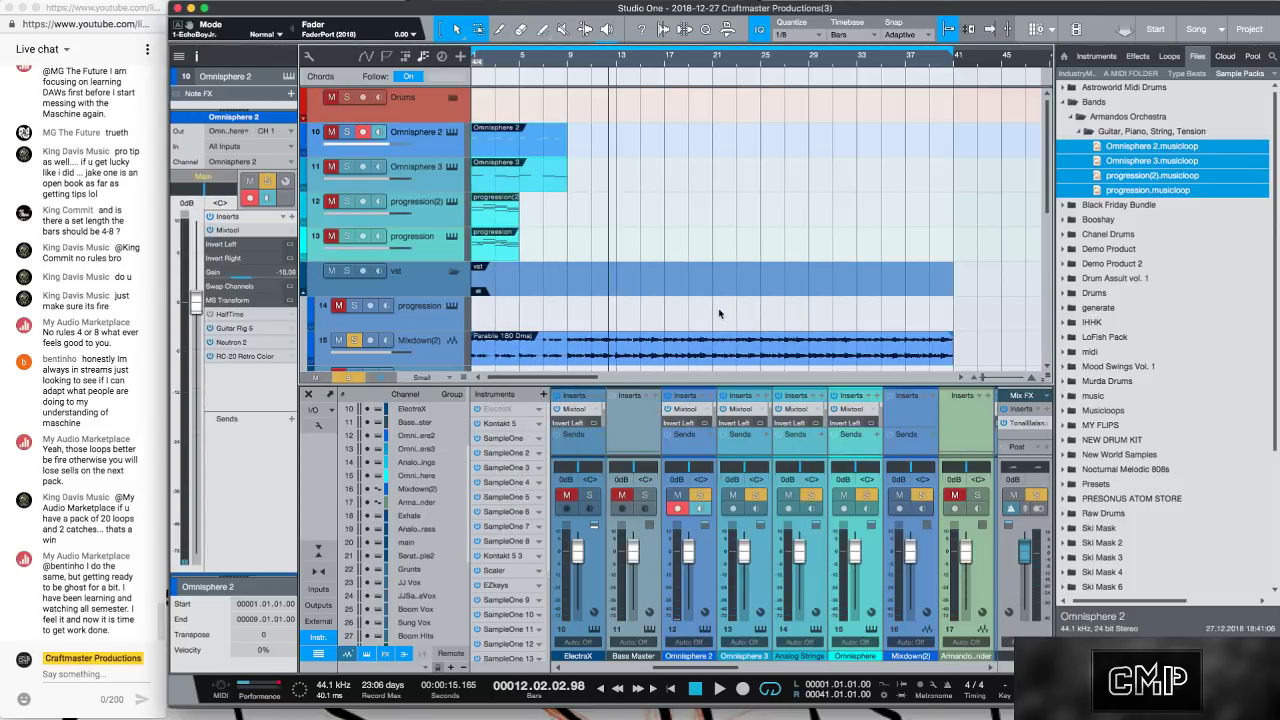
Check the imported Omnisphere 2, Omnisphere 3 and progression tracks and open the Omnisphere 2 track's instrument.
click(446, 147)
click(447, 170)
click(446, 238)
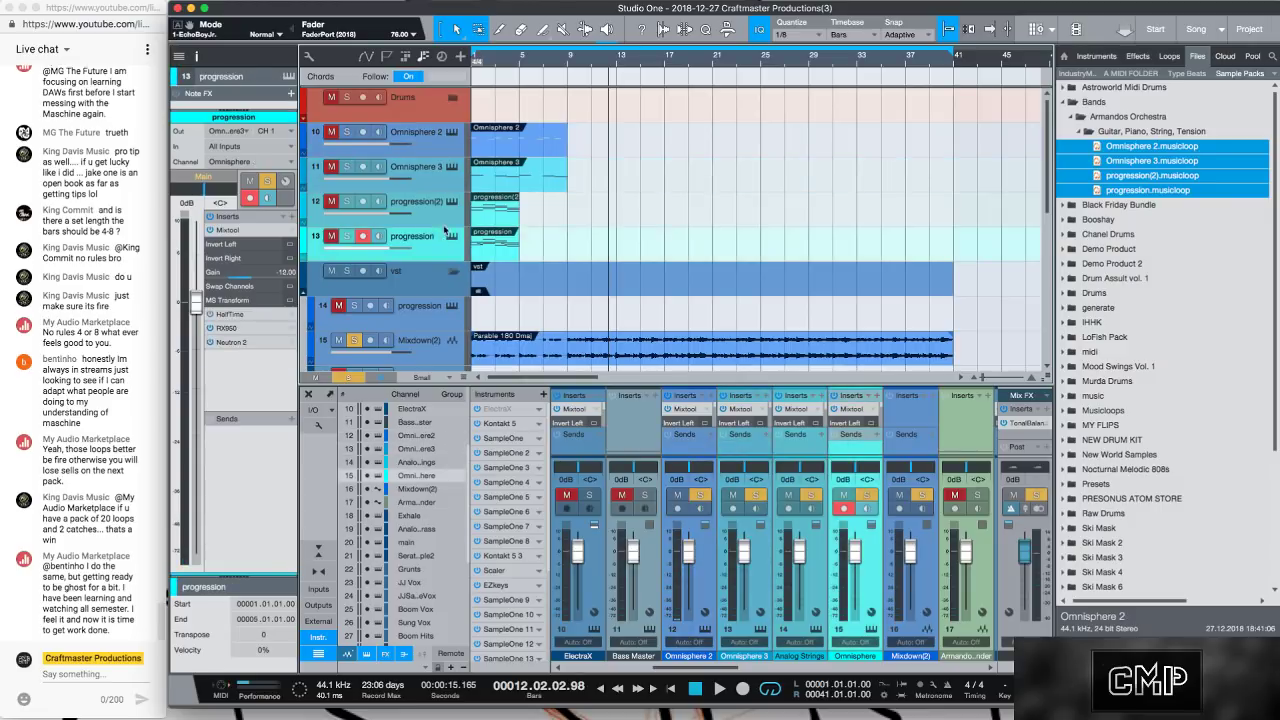
click(452, 145)
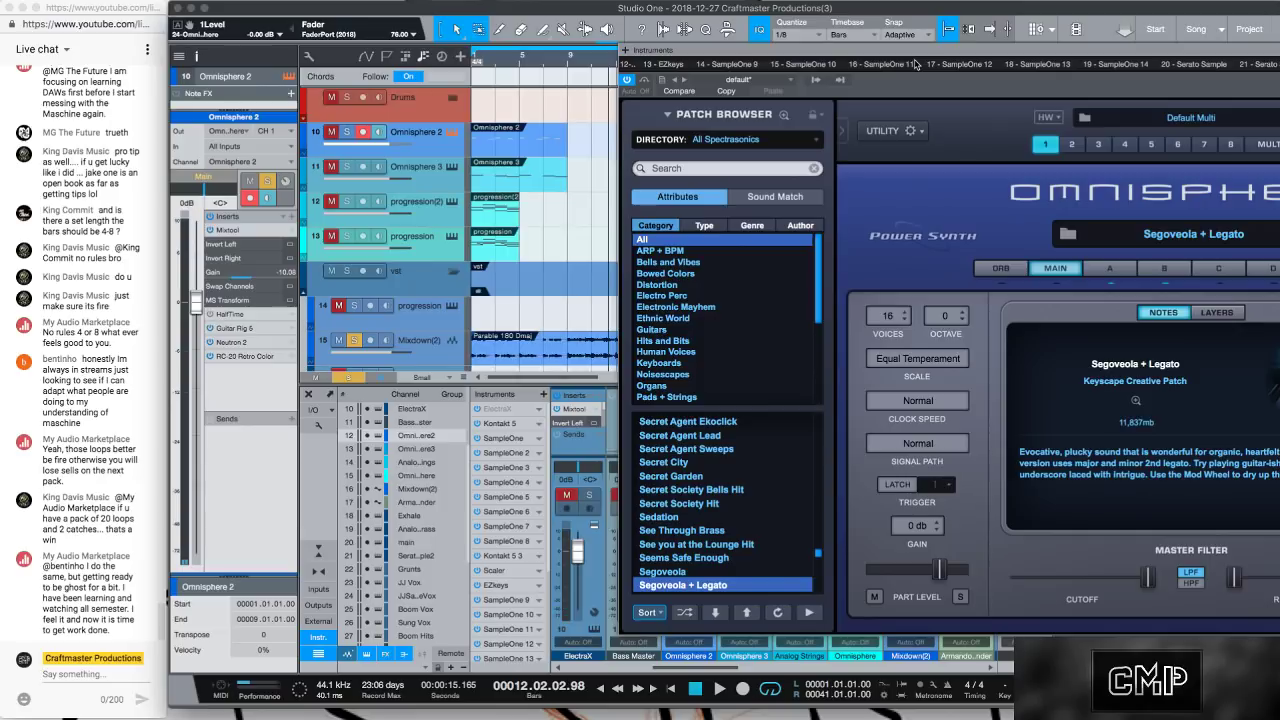
drag(915, 63, 882, 71)
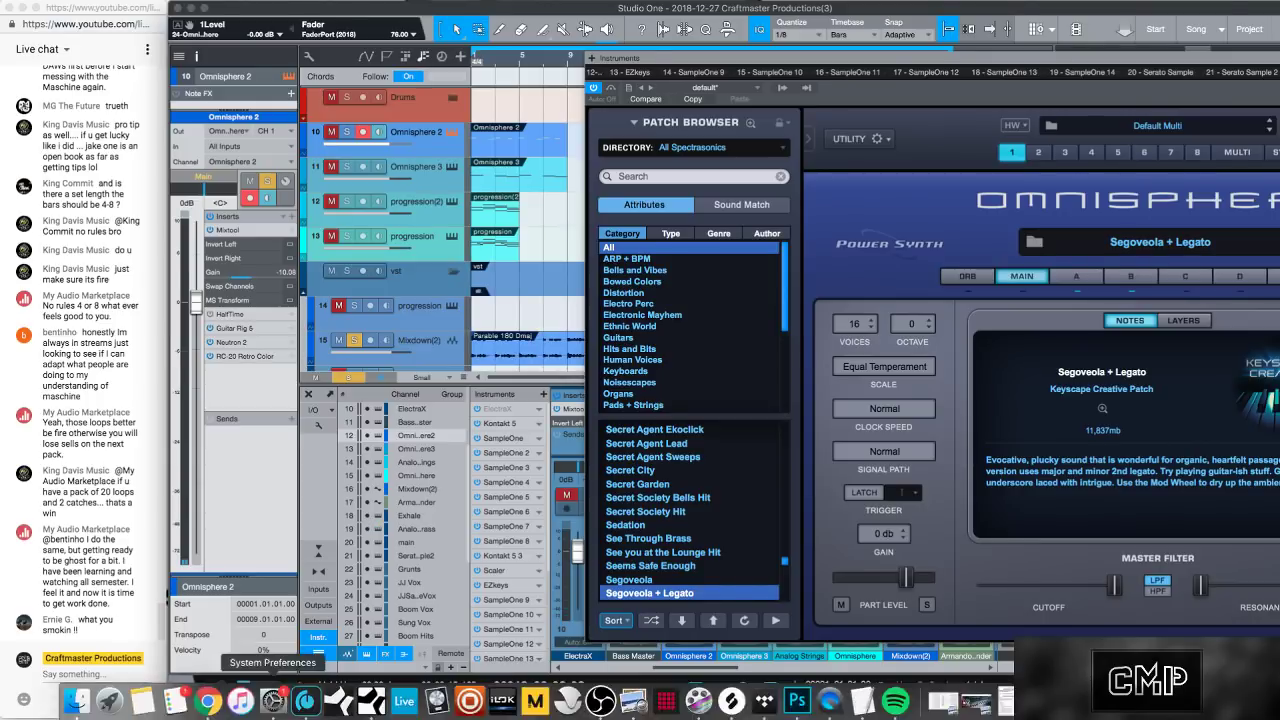
click(290, 697)
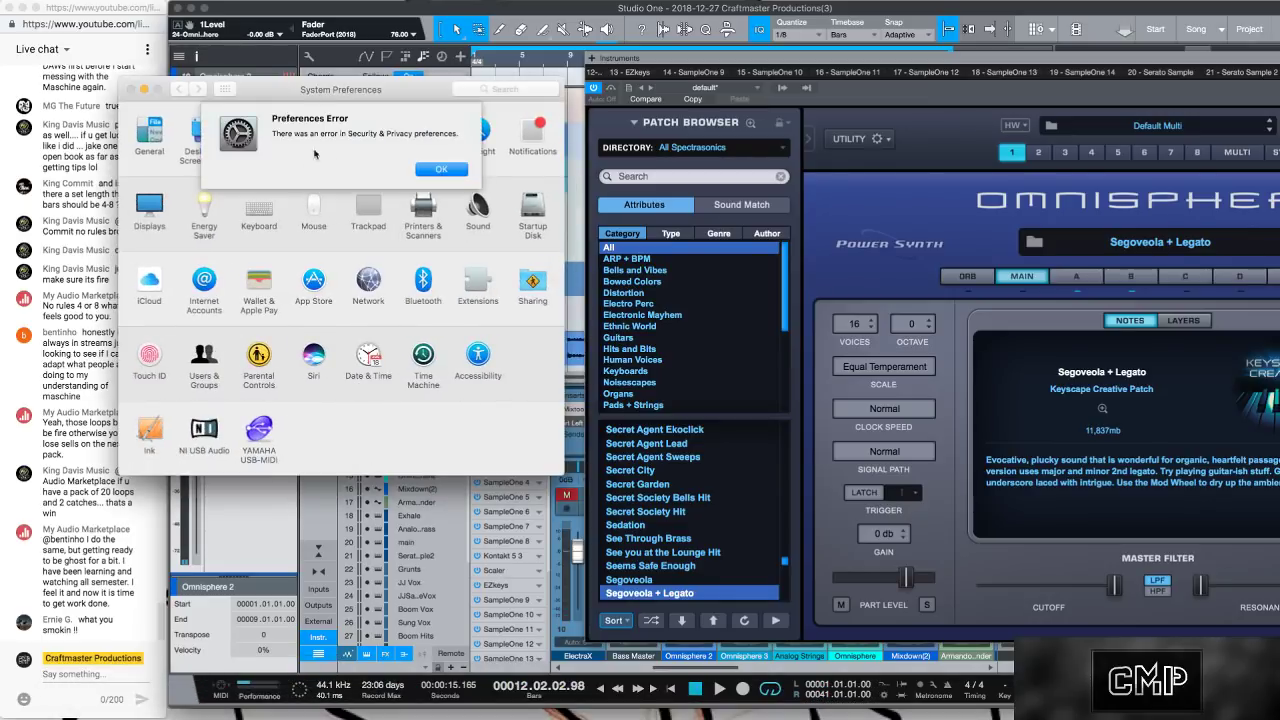
click(441, 169)
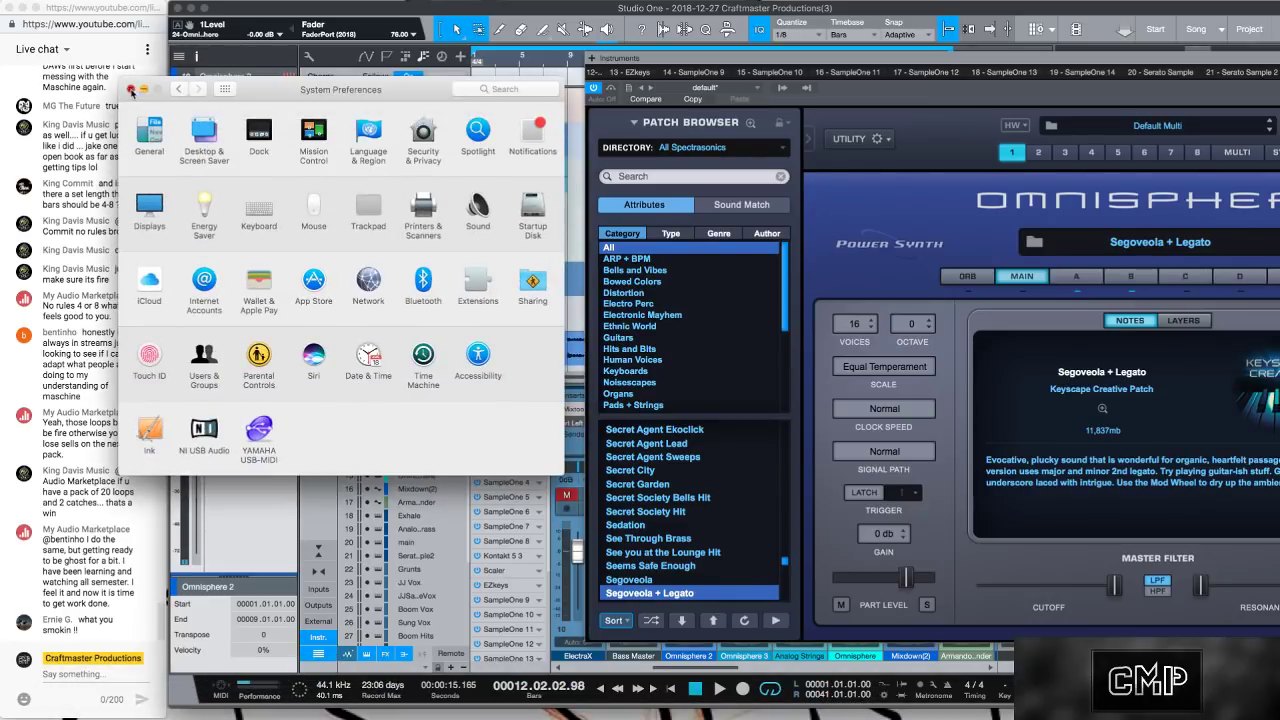
click(130, 89)
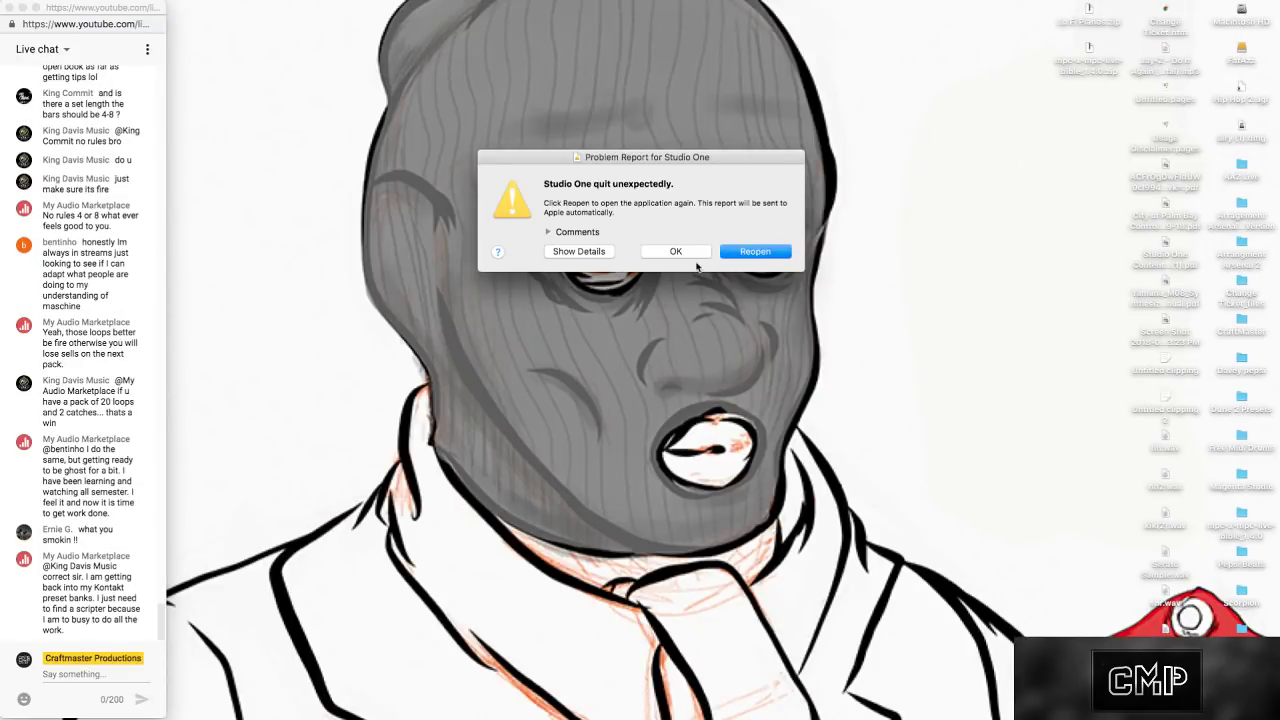
Dismiss the problem report without reopening Studio One and catch up on the newest live chat messages.
click(688, 256)
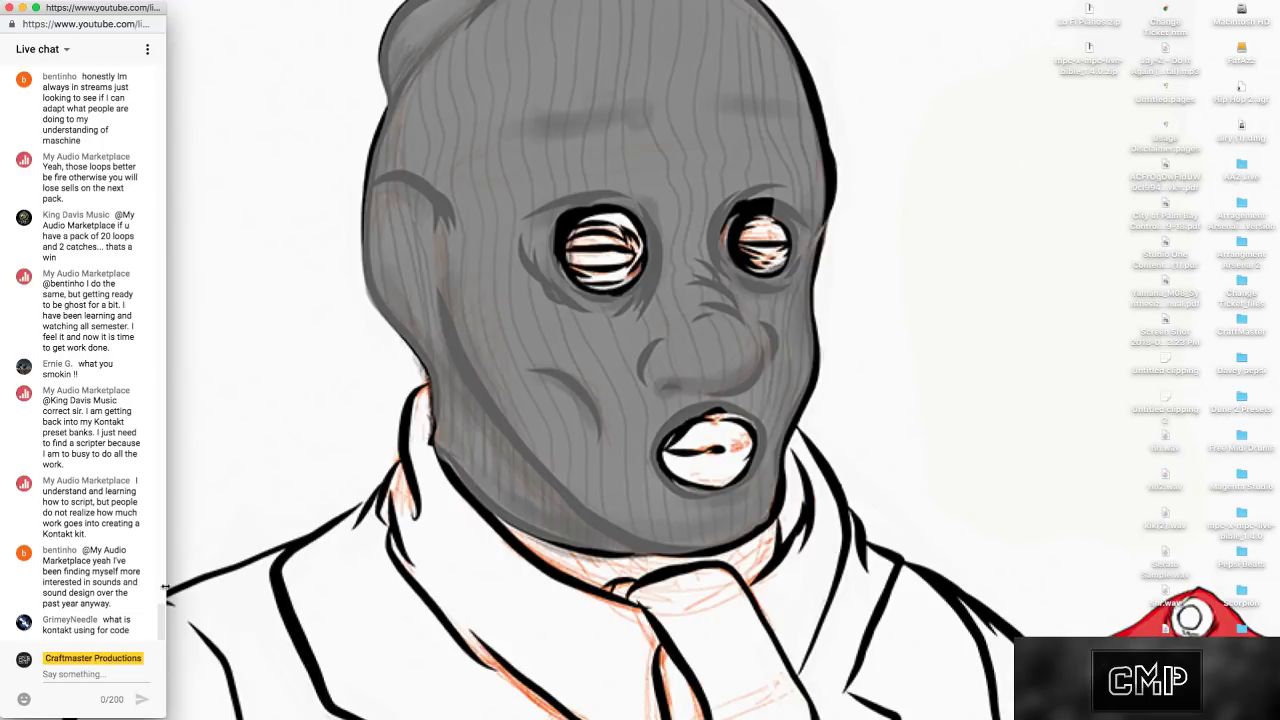
drag(165, 621, 185, 249)
scroll(154, 180, down, 20)
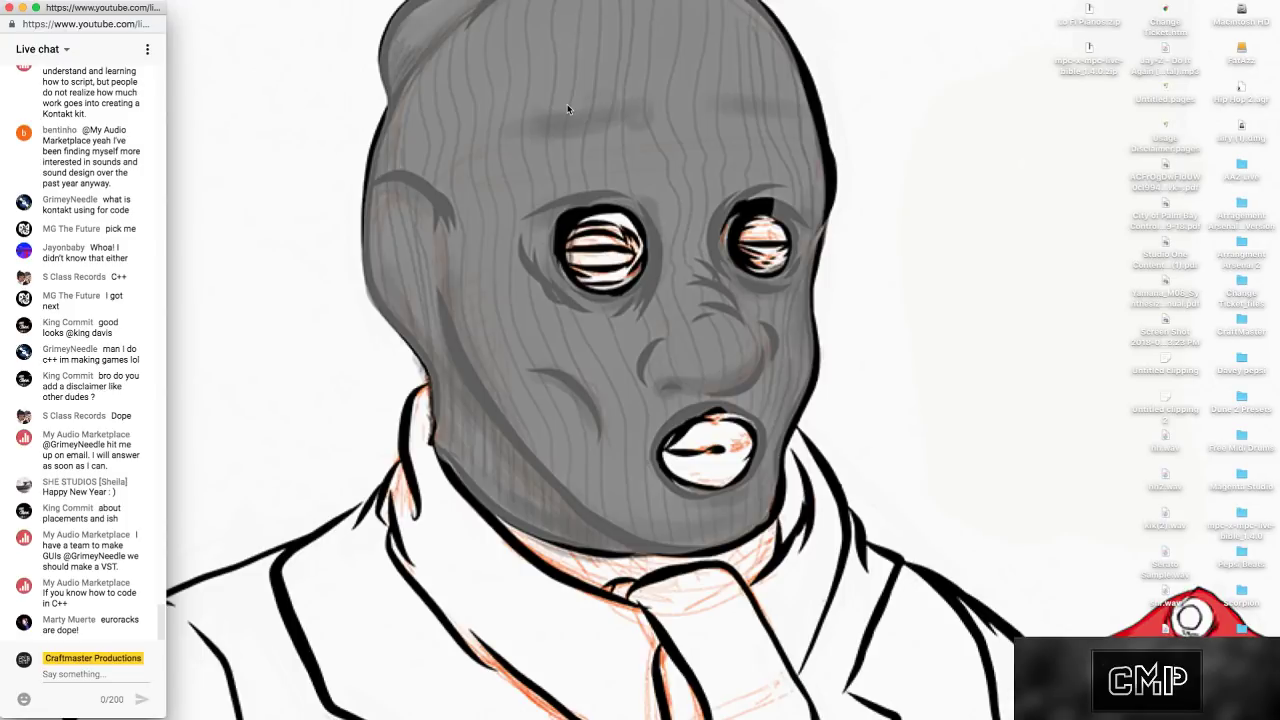
Switch to TIDAL, play the opening of "Come Closer (feat. Queen Naija)" from Hoodie SZN, and narrow the window to clear the live chat.
mouse_move(355, 705)
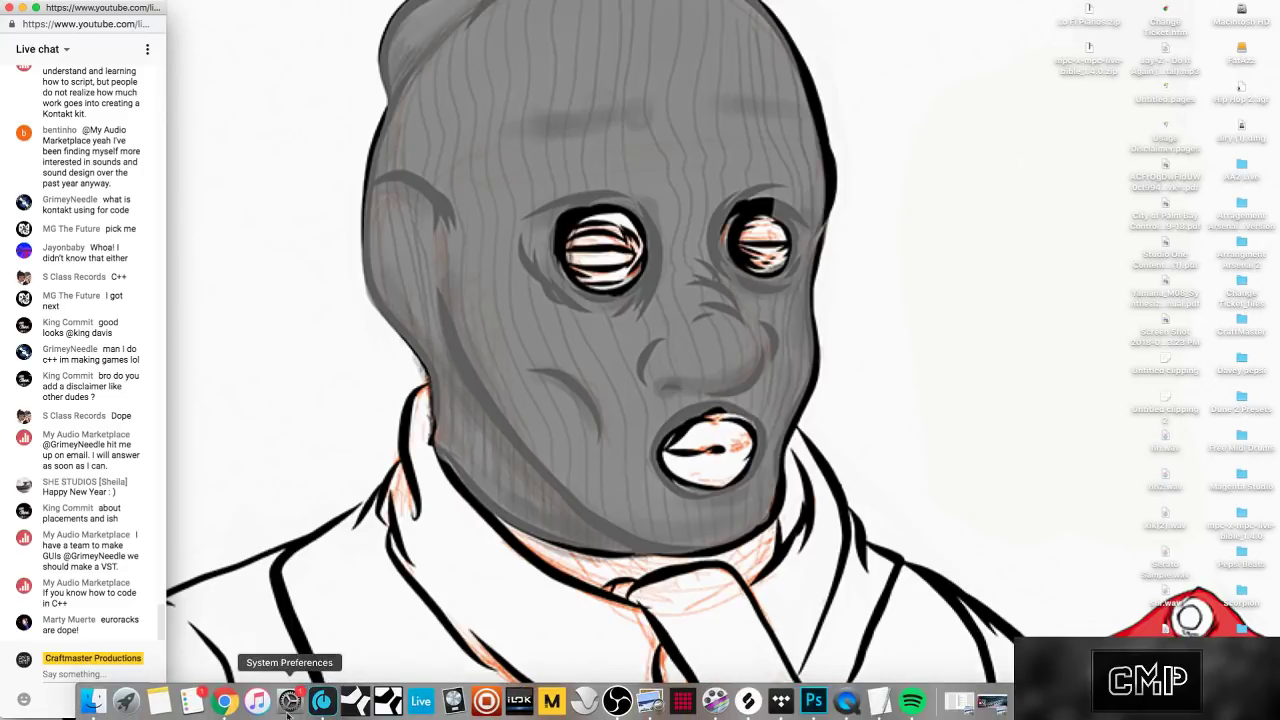
click(780, 686)
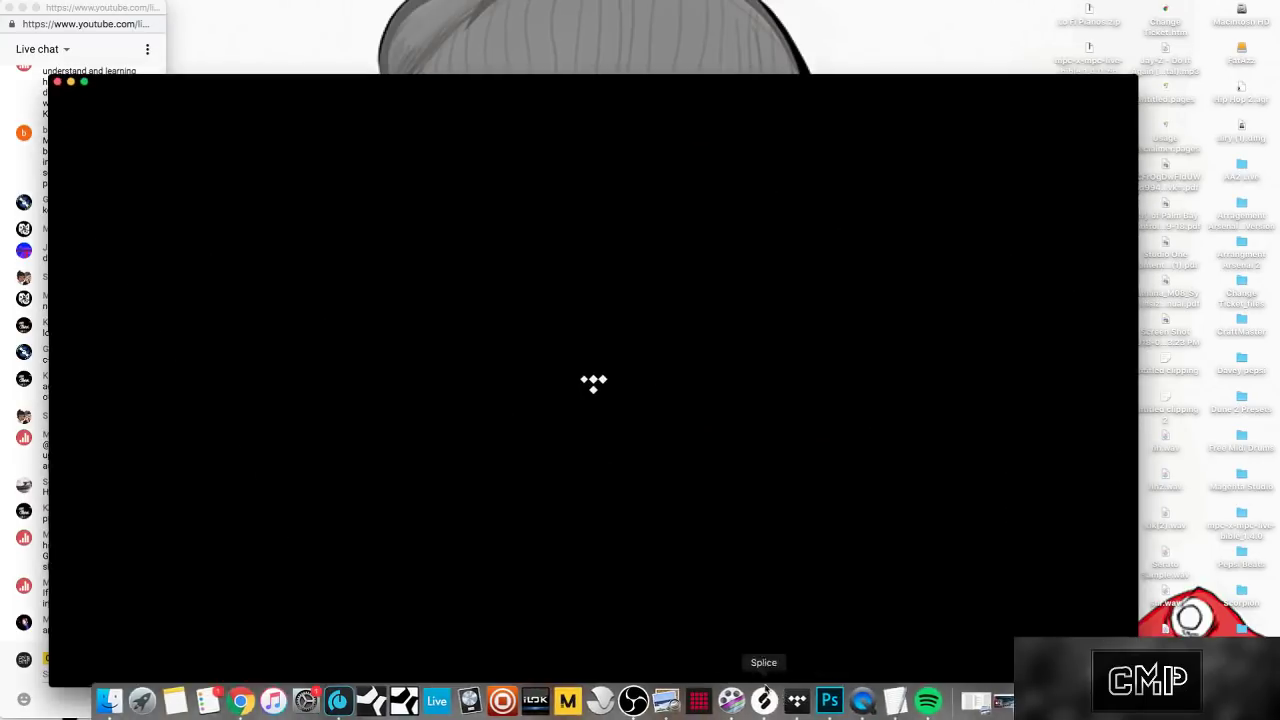
drag(229, 82, 287, 38)
click(1018, 199)
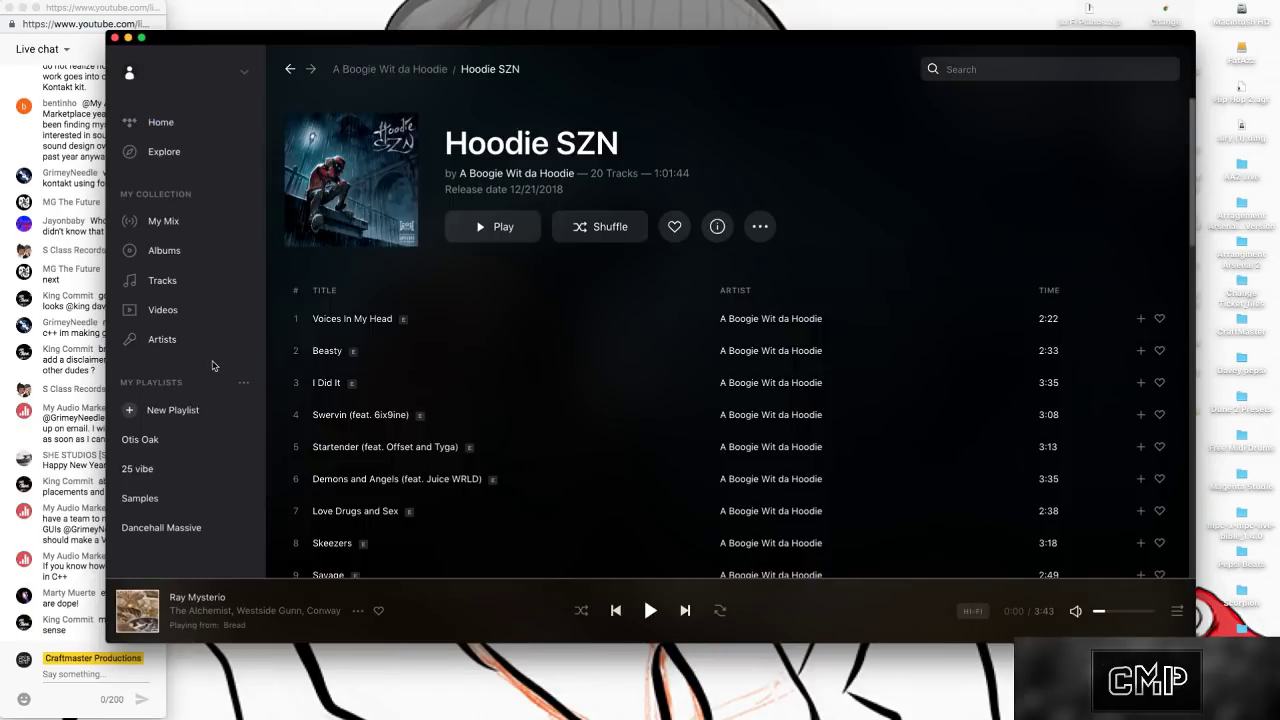
scroll(528, 392, down, 3)
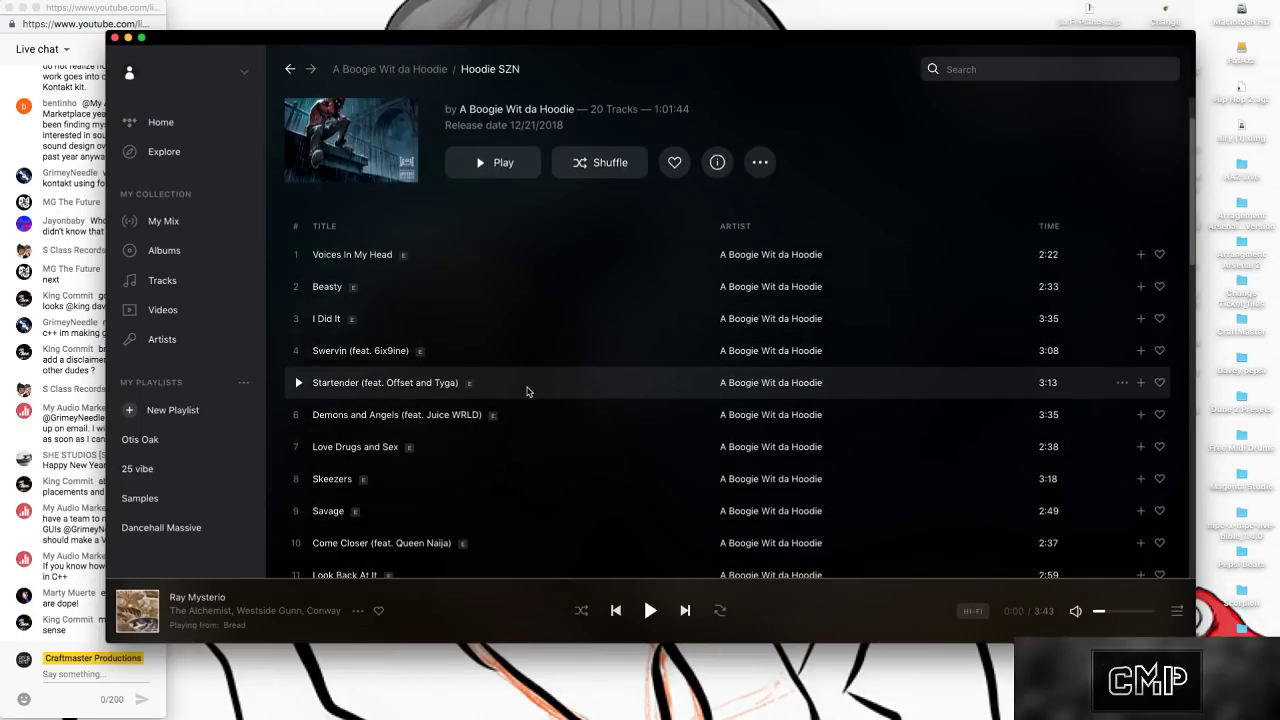
scroll(528, 392, down, 2)
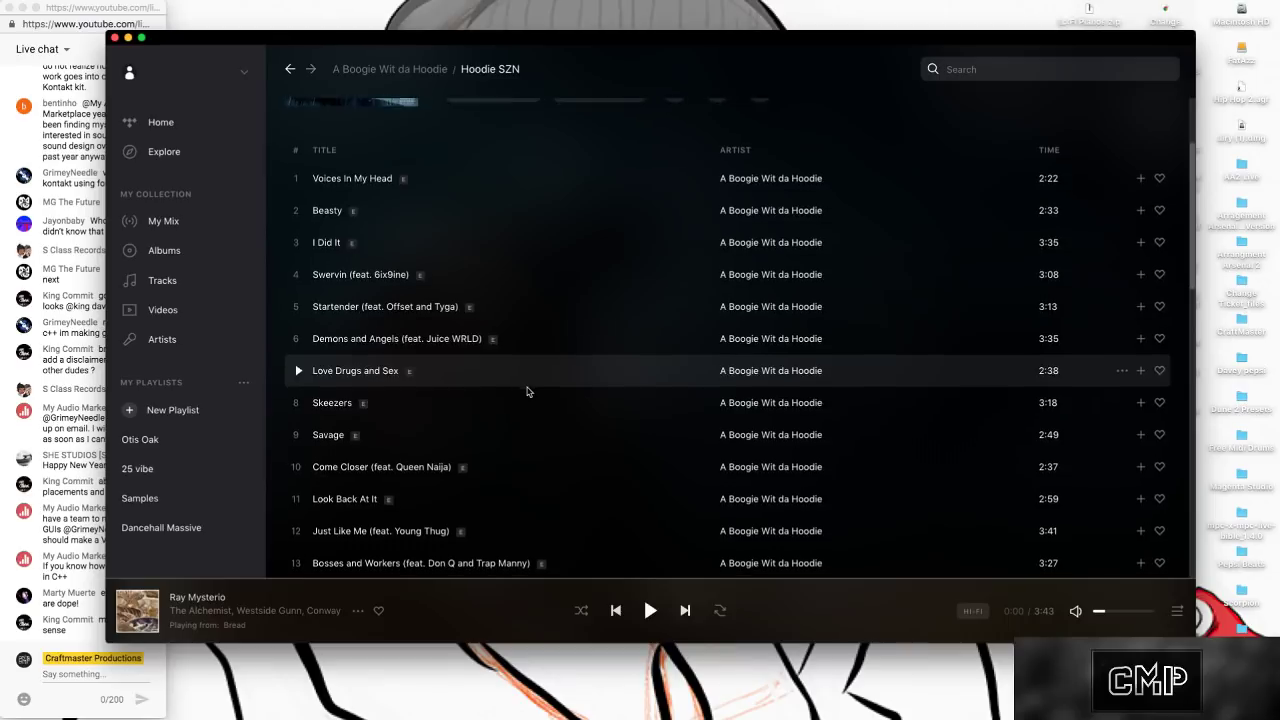
click(299, 443)
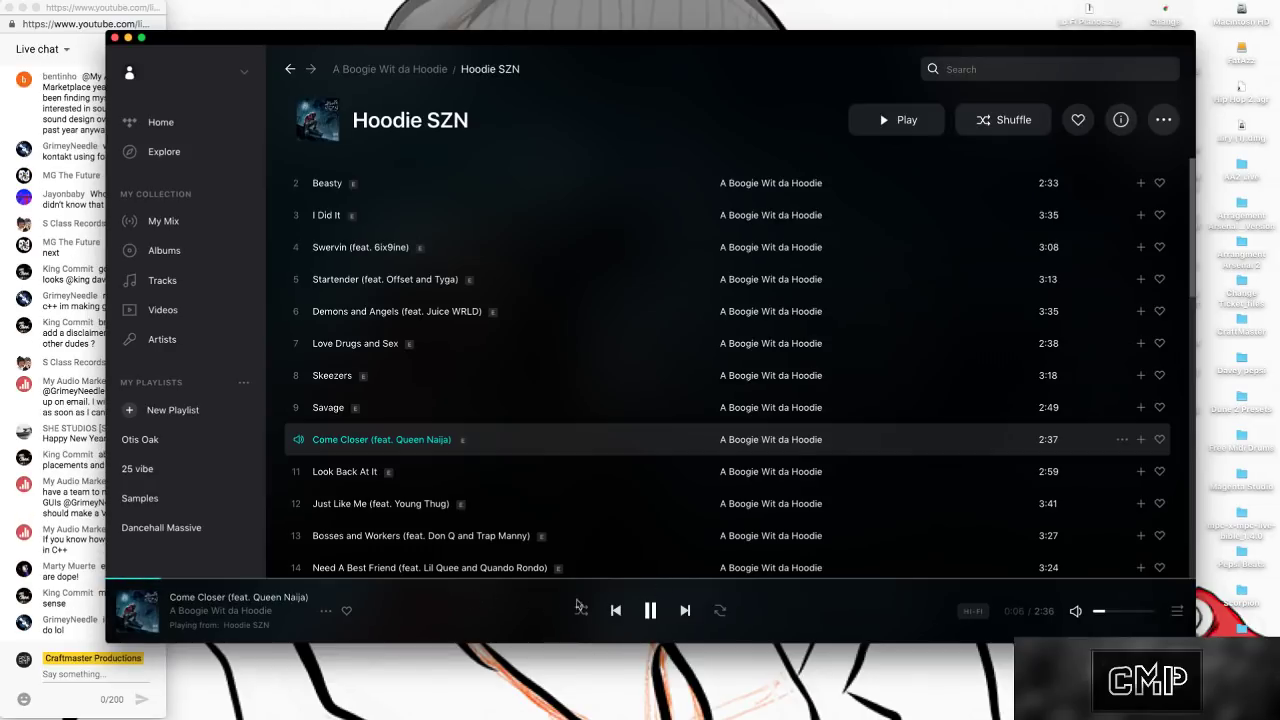
click(650, 612)
drag(107, 58, 170, 62)
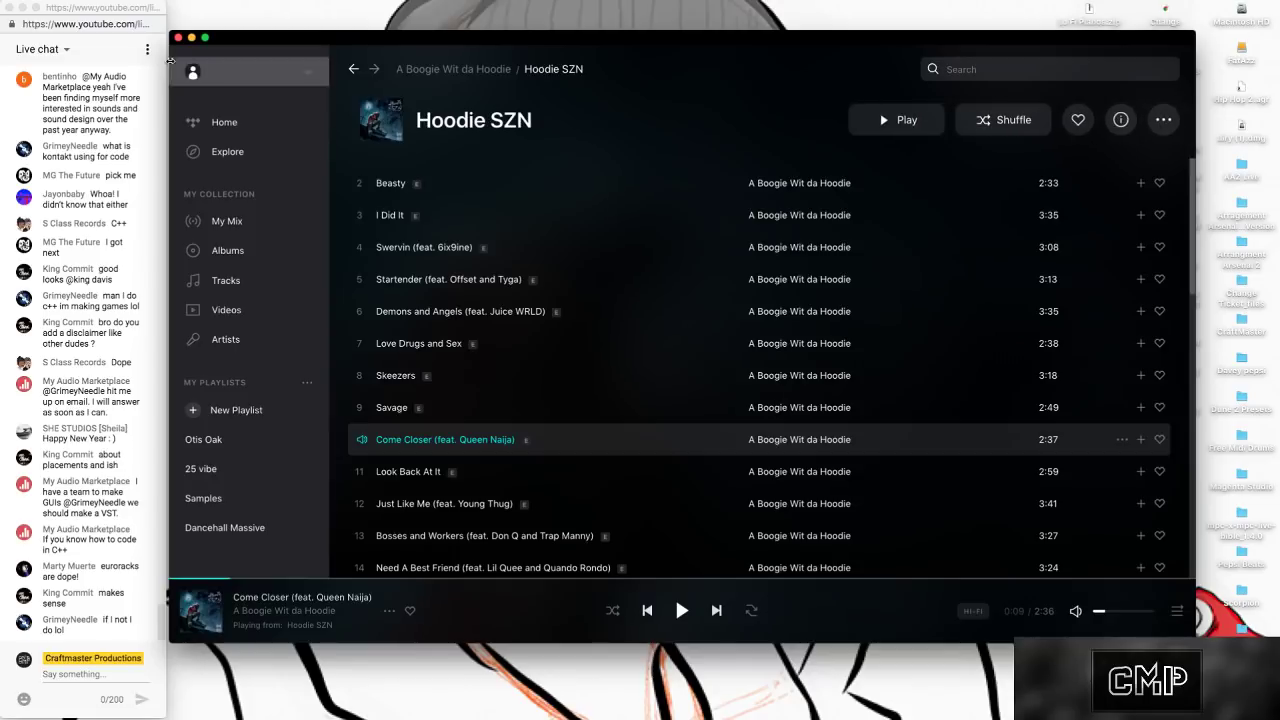
Open the credits of "Come Closer (feat. Queen Naija)" and examine its credited roles alongside those of "Savage".
click(1121, 440)
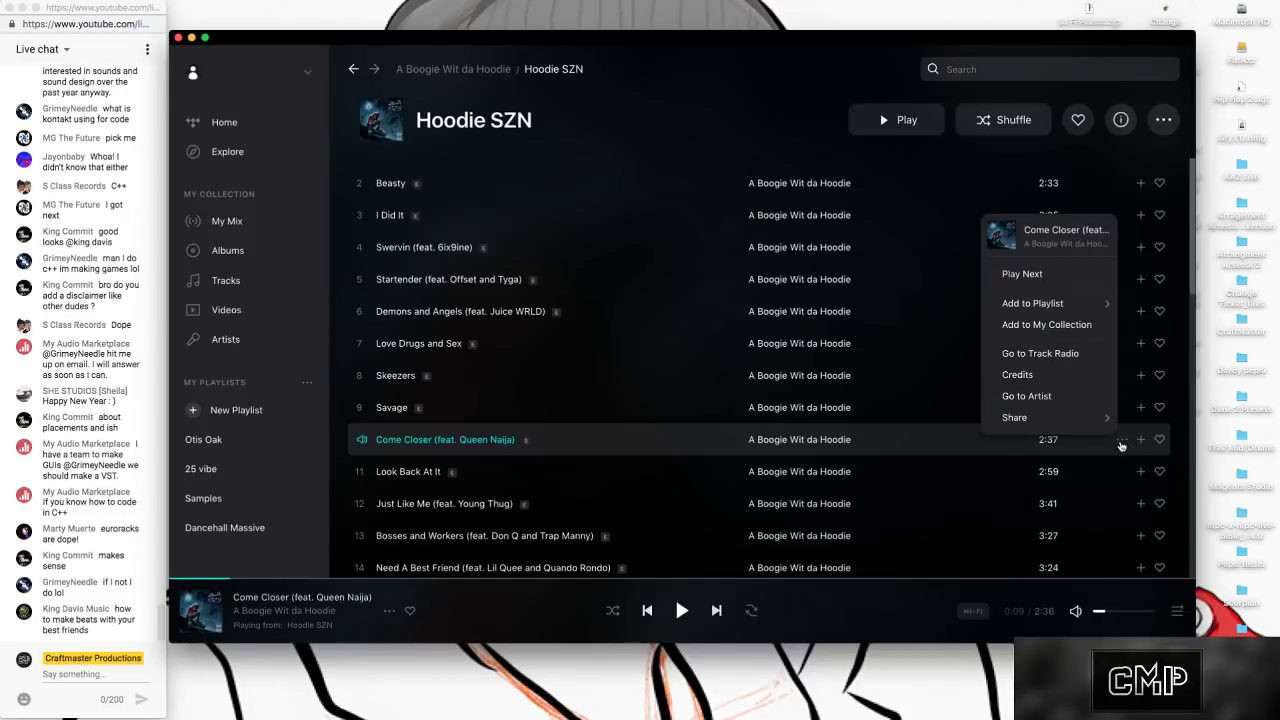
click(1020, 376)
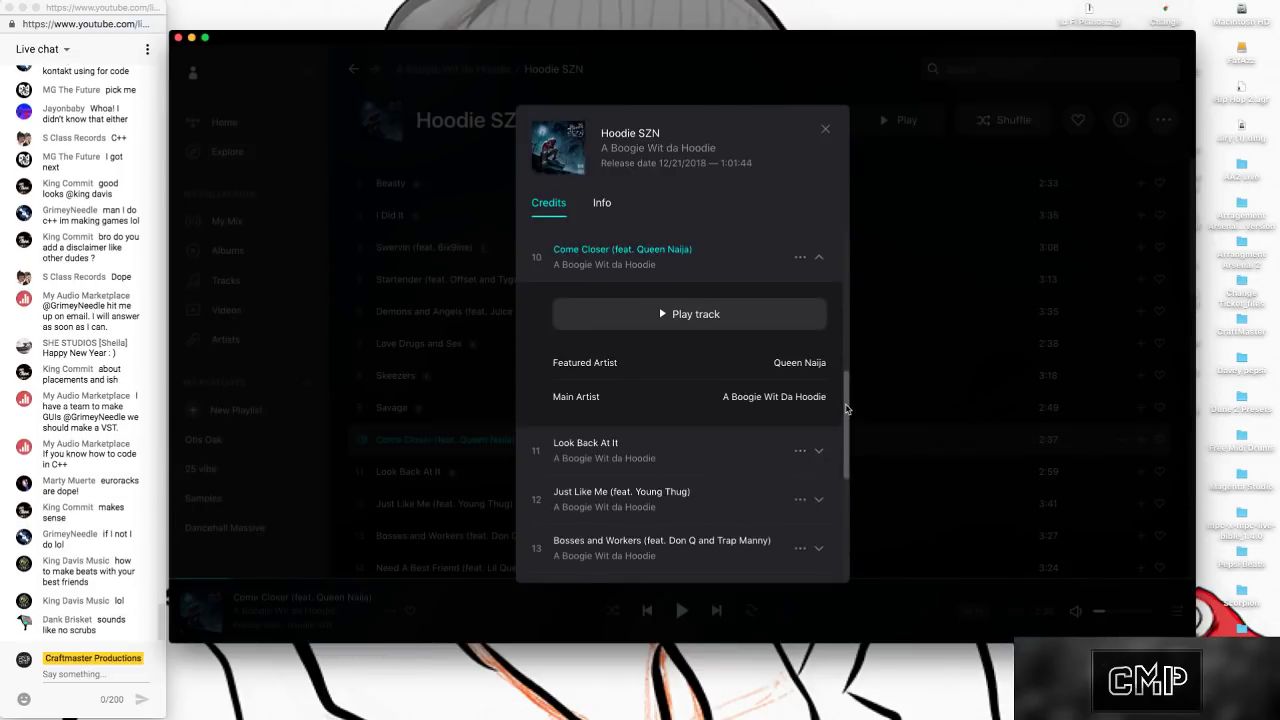
mouse_move(845, 417)
mouse_down()
mouse_move(848, 366)
mouse_move(850, 397)
mouse_up()
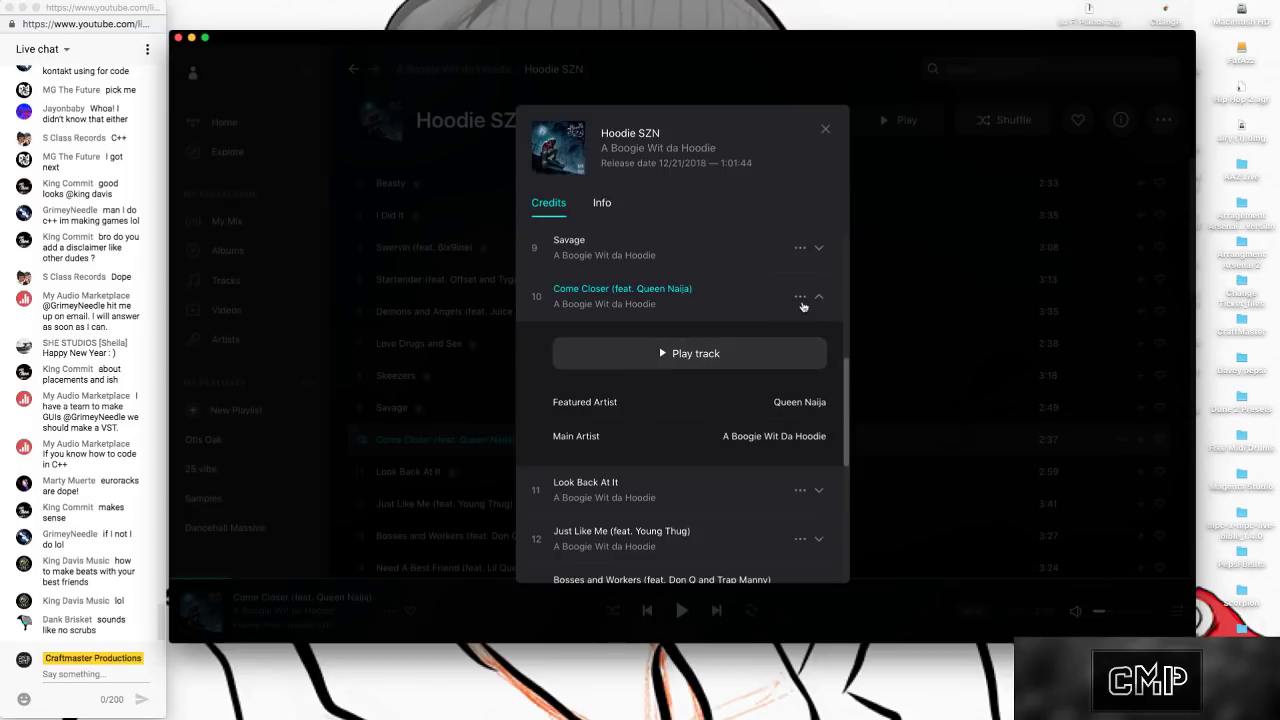
click(800, 298)
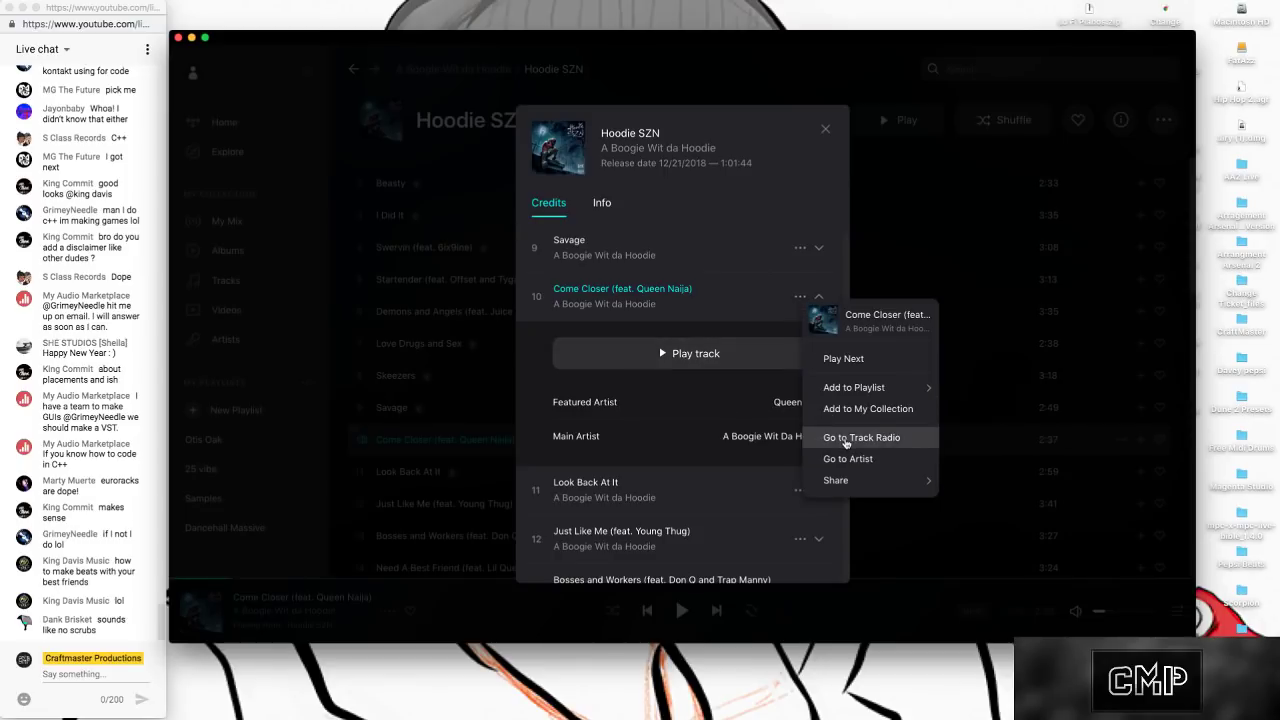
click(745, 250)
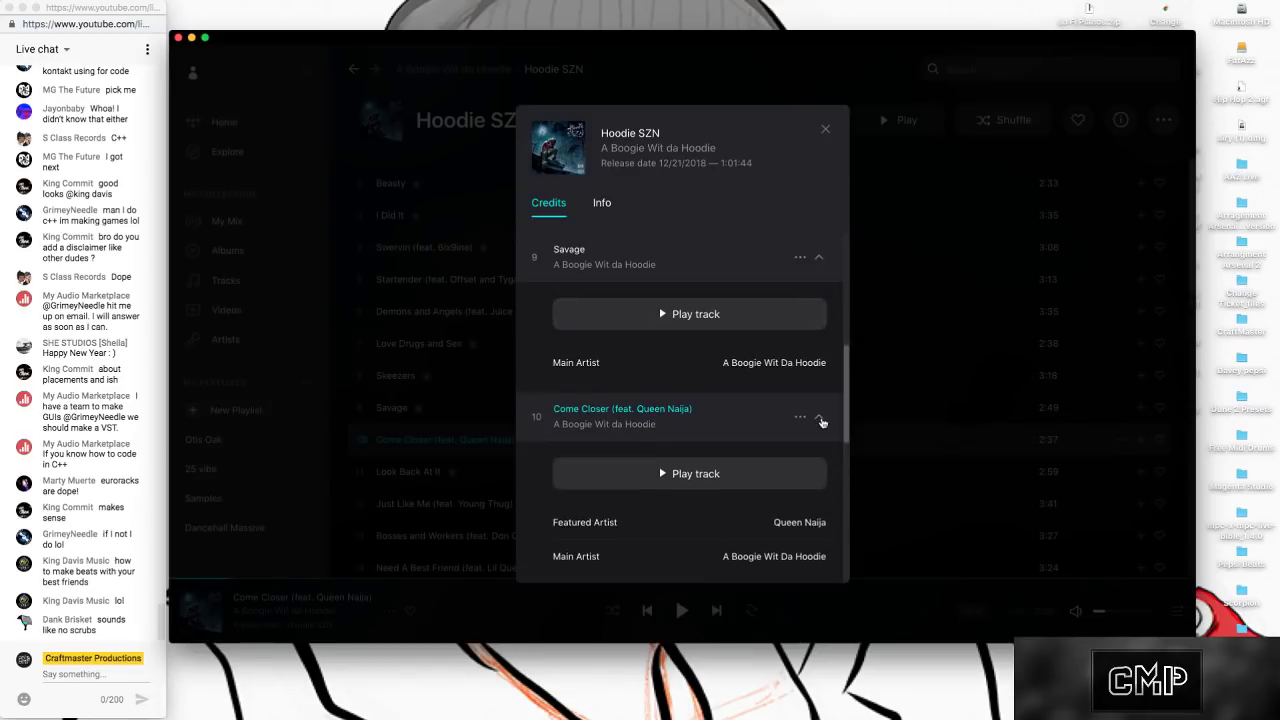
click(820, 420)
click(820, 420)
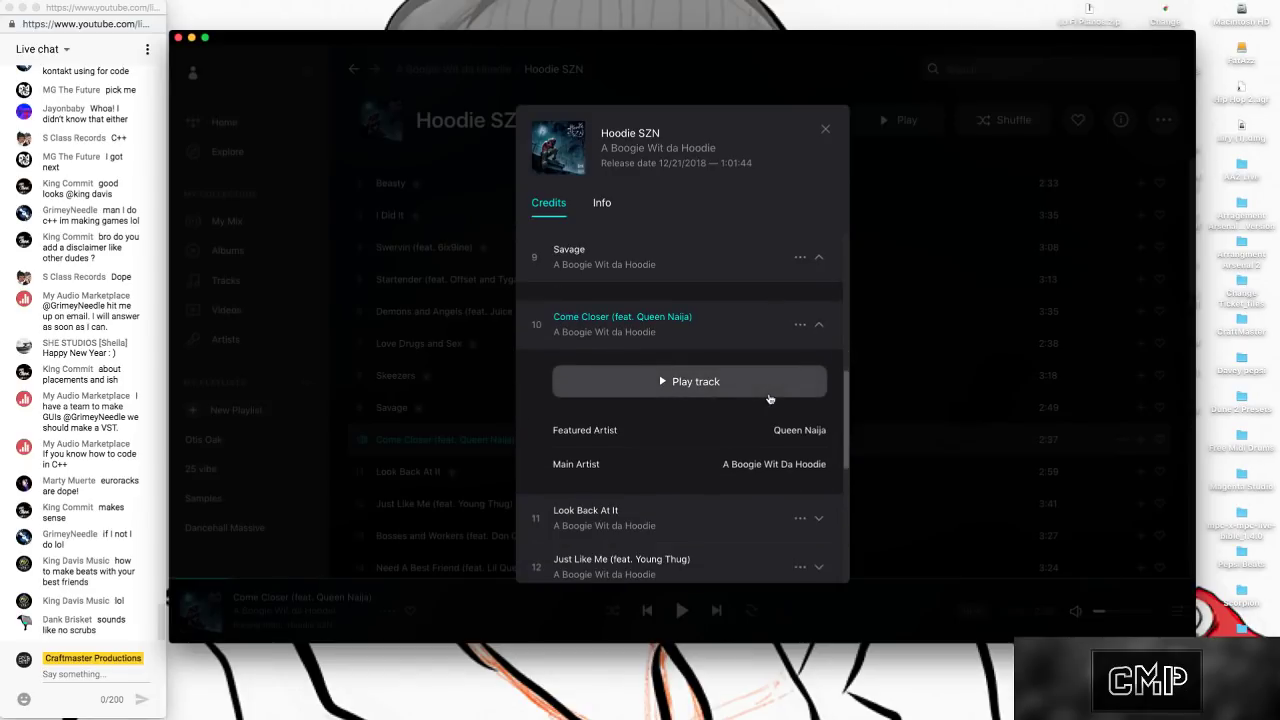
Examine the producer, mixer and writer credits of "Look Back At It", compare them with "Come Closer", and close the credits.
click(820, 441)
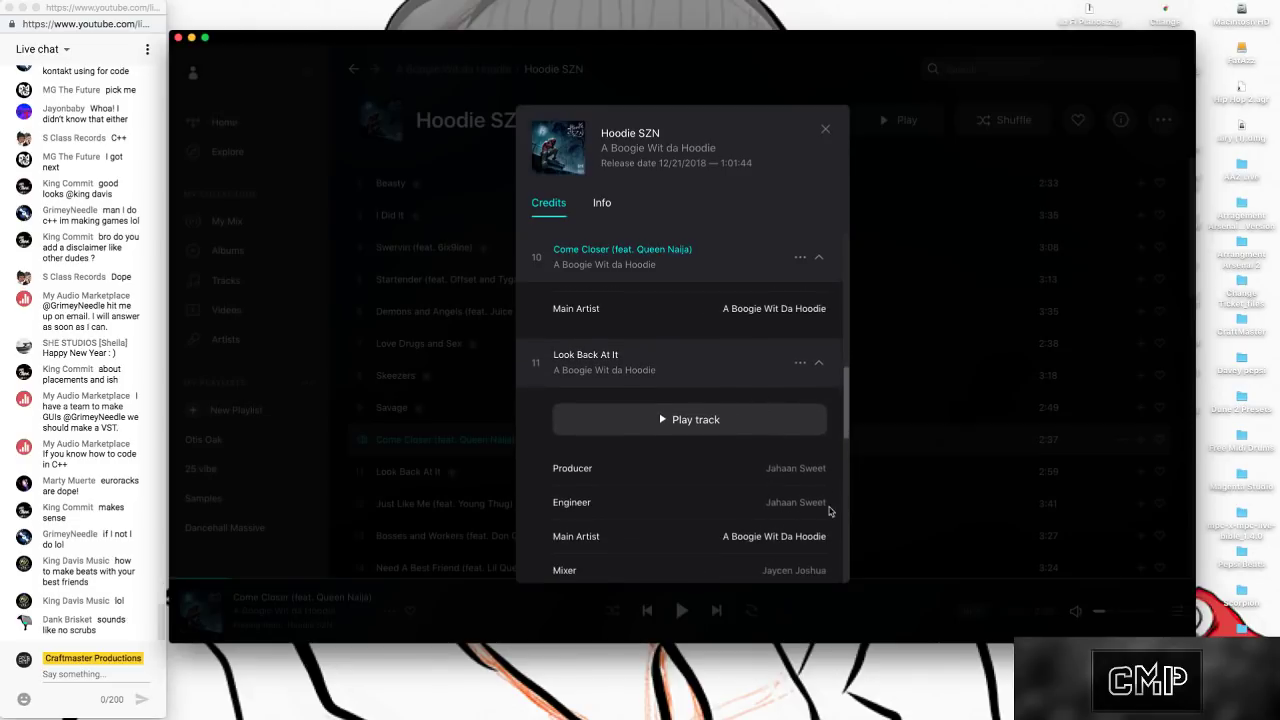
scroll(770, 500, down, 2)
scroll(785, 490, down, 3)
scroll(785, 475, up, 6)
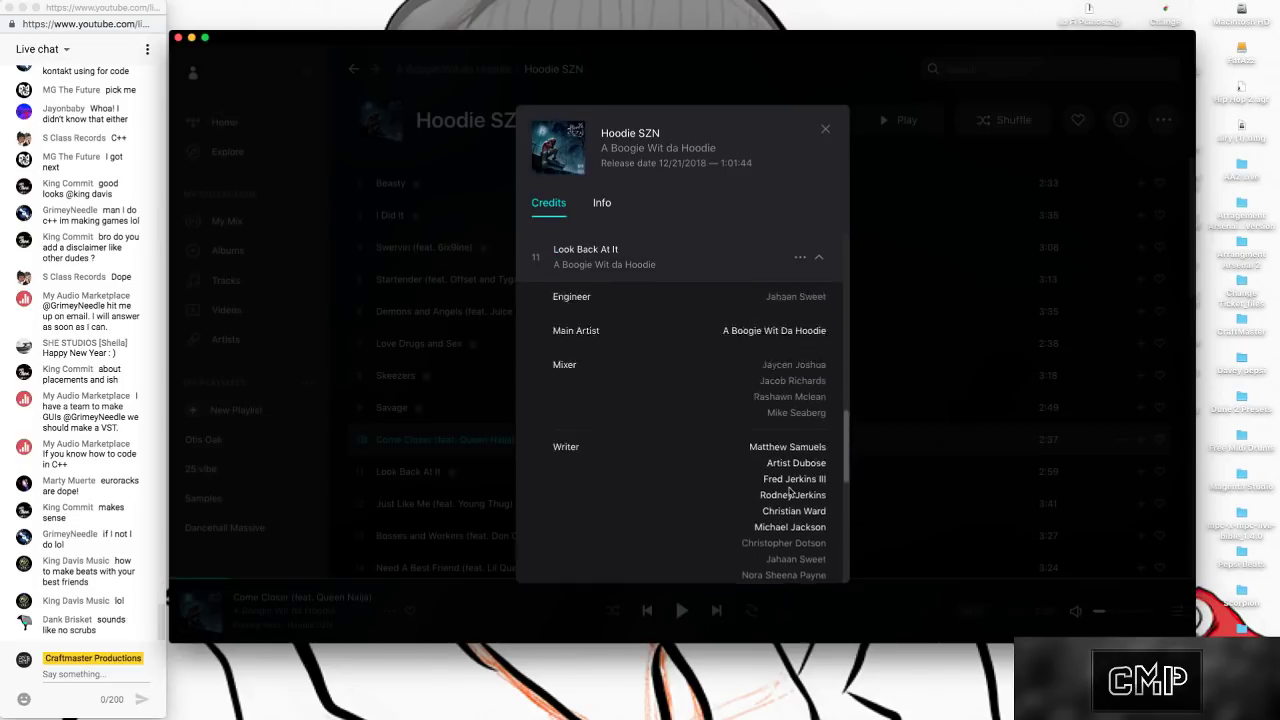
scroll(803, 394, up, 2)
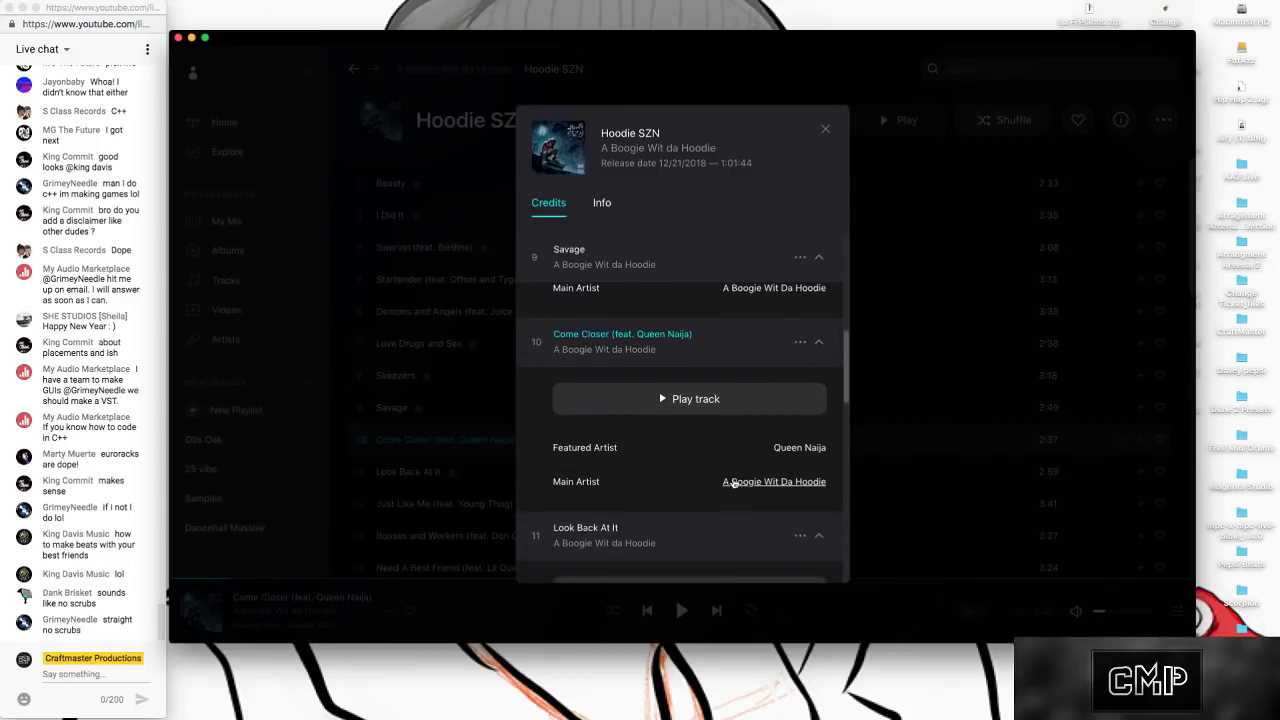
scroll(736, 483, down, 1)
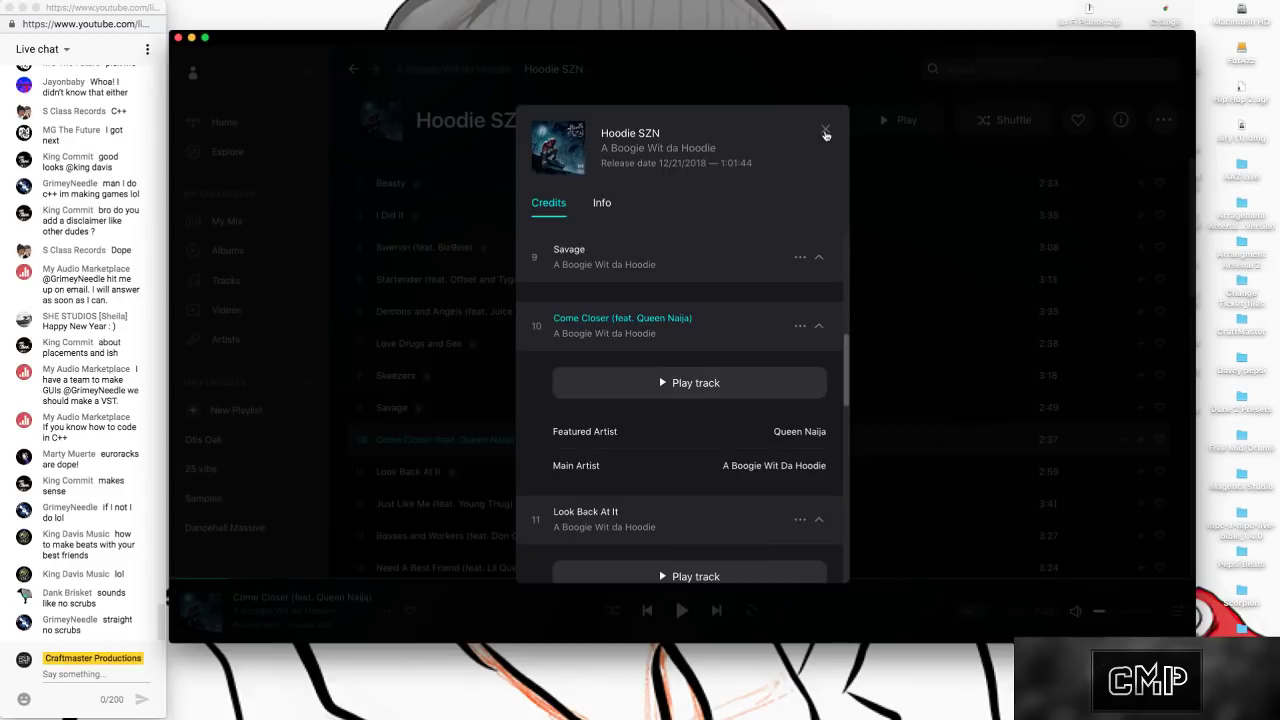
click(350, 622)
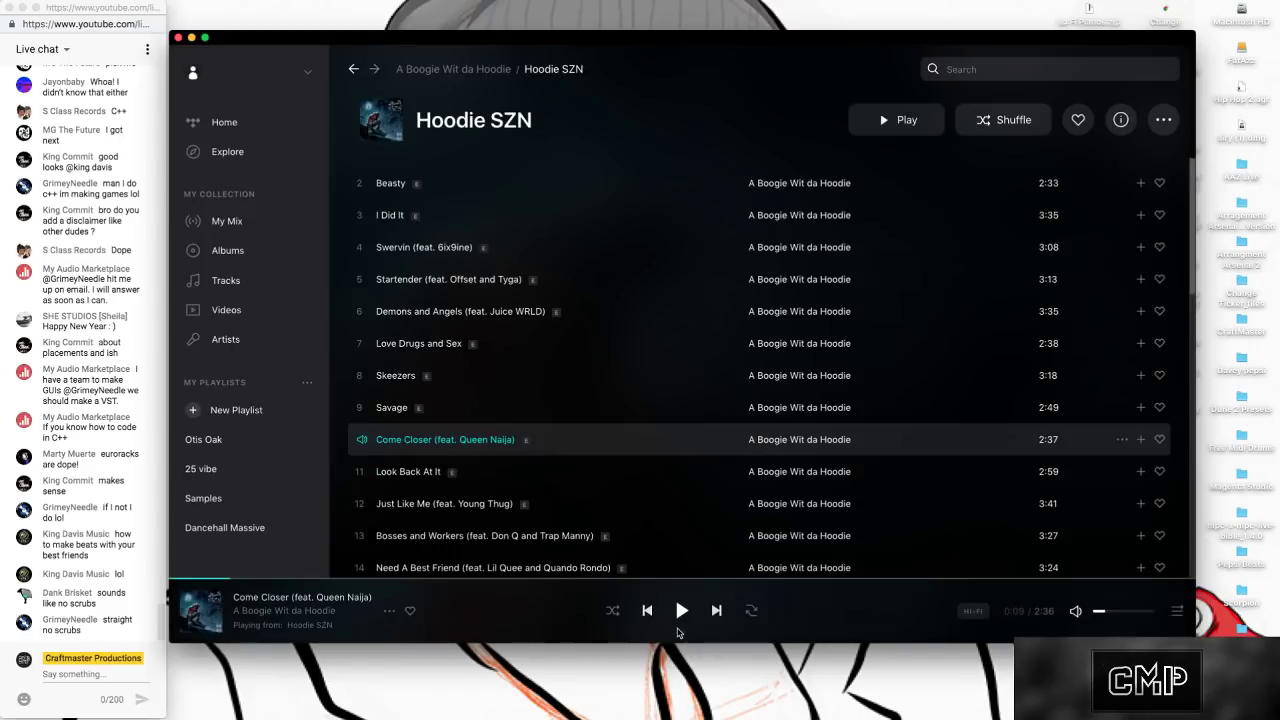
Resume "Come Closer (feat. Queen Naija)", skip ahead to about 0:16 and again further in, and pause playback.
click(681, 611)
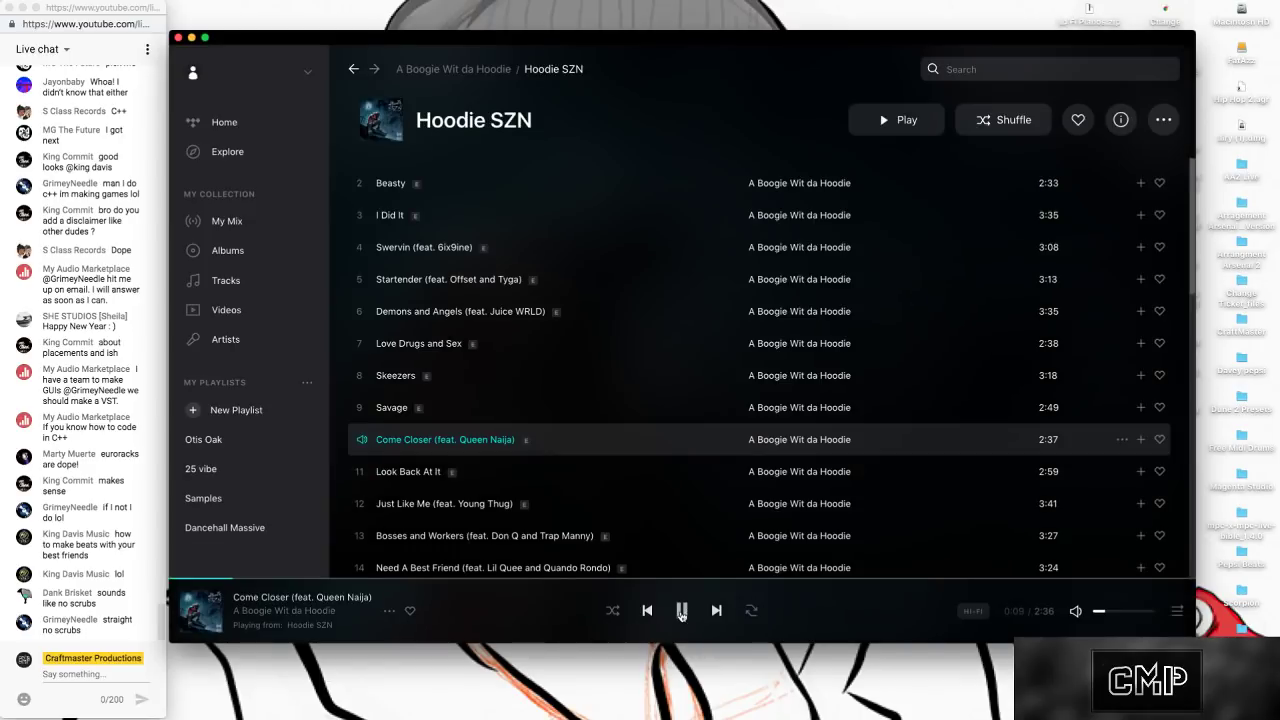
click(274, 578)
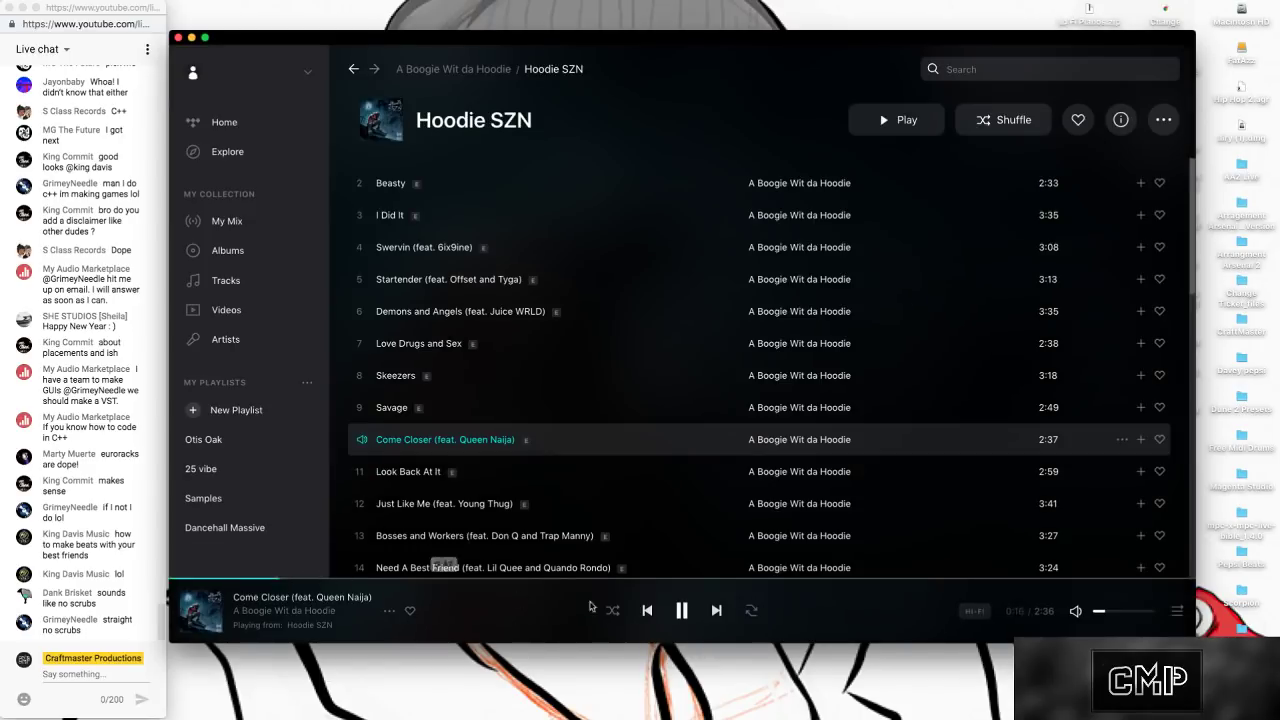
click(403, 578)
click(682, 611)
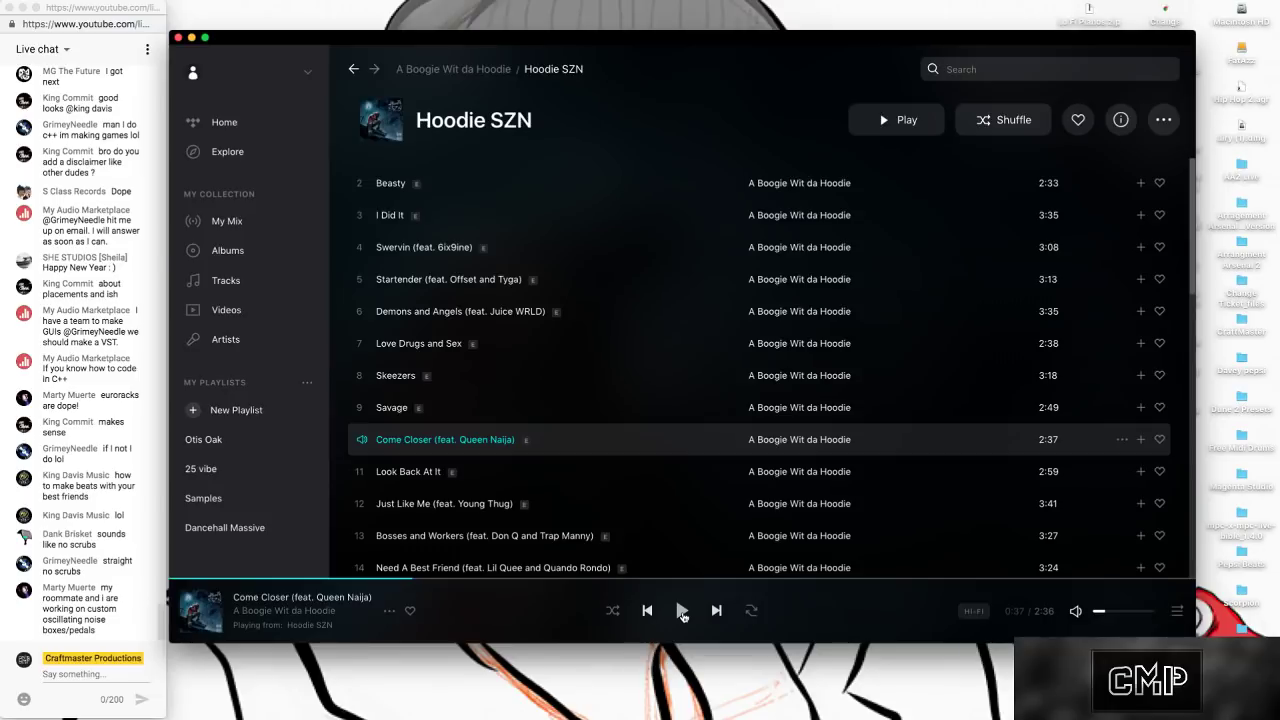
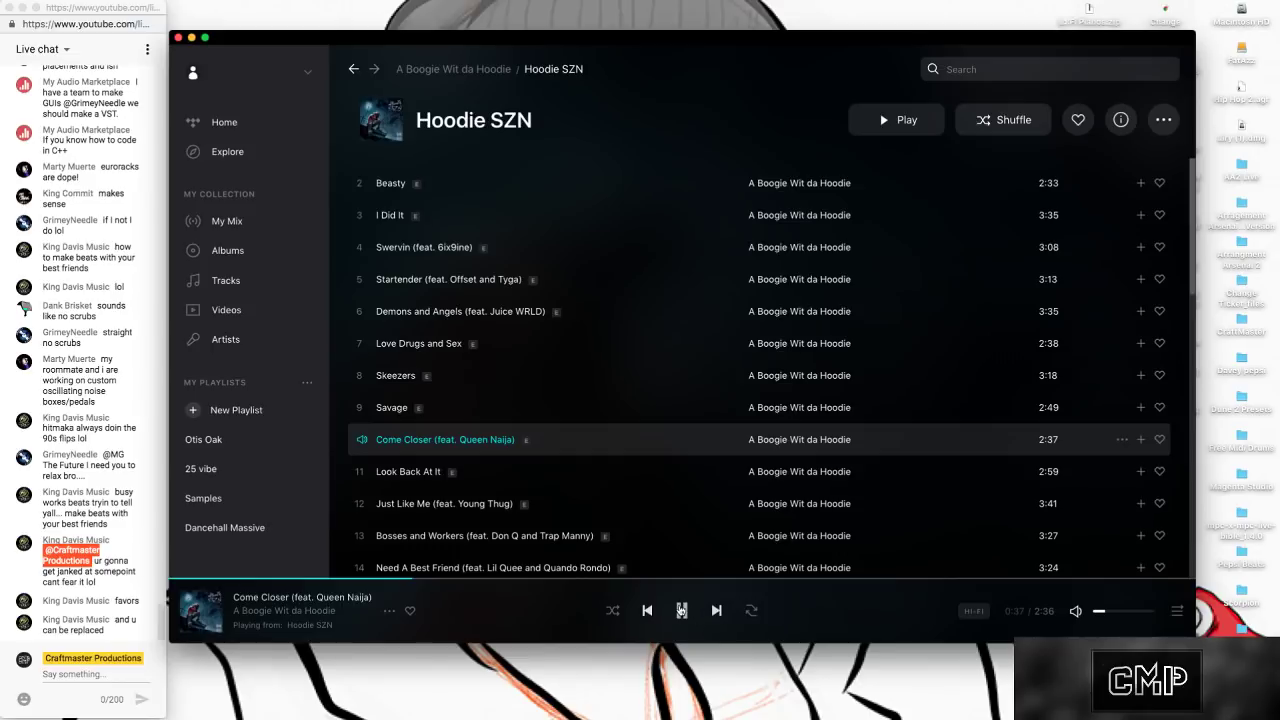
Audition "Come Closer (feat. Queen Naija)" from about 1:33 and pause it.
click(681, 610)
click(781, 581)
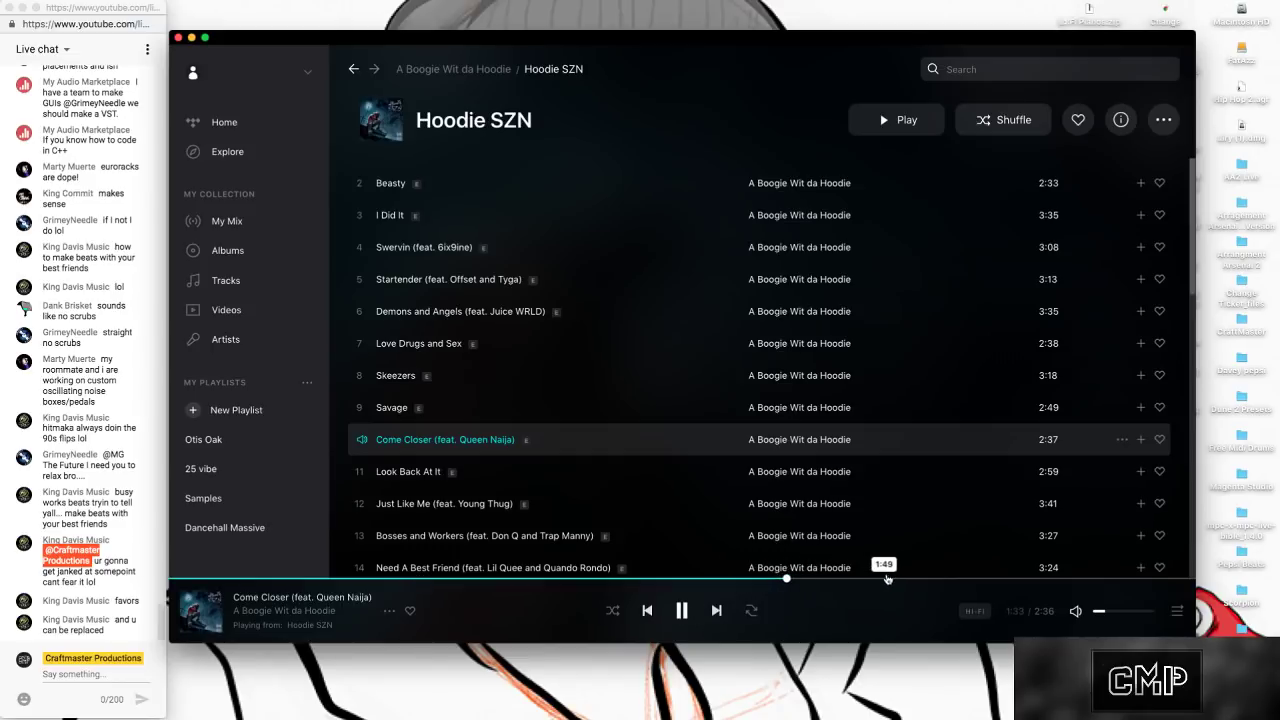
click(683, 611)
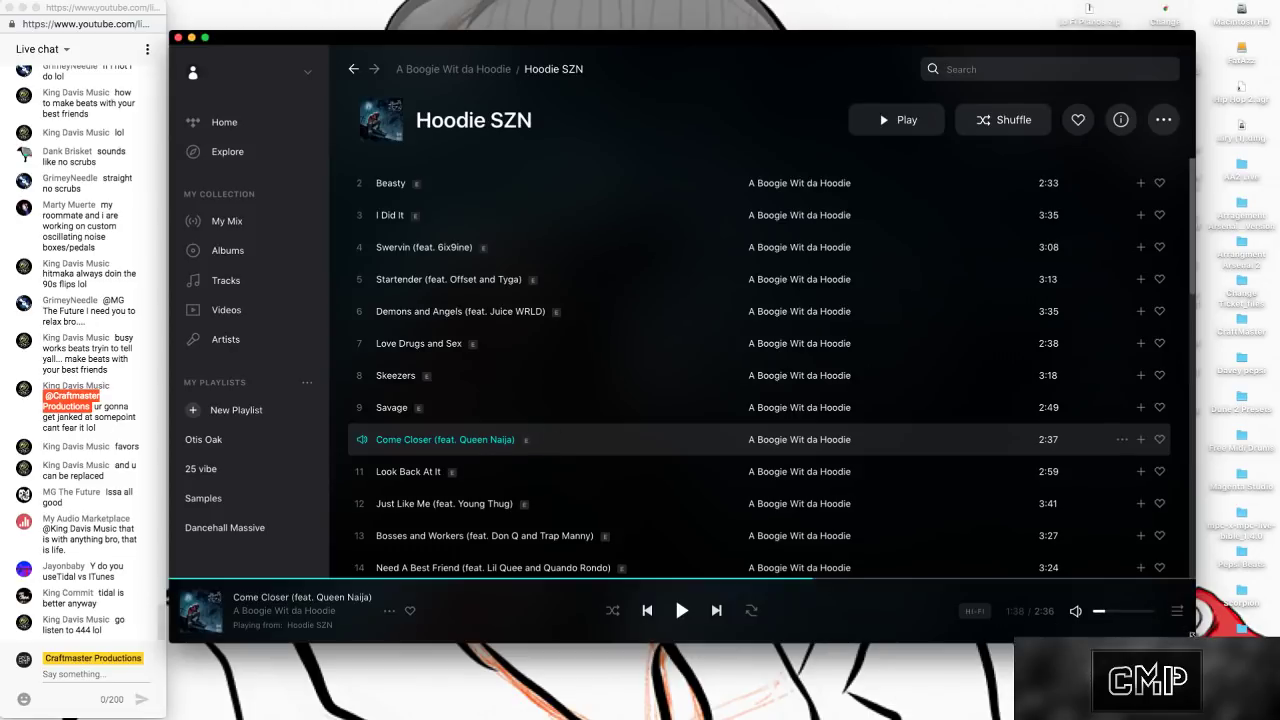
Make the TIDAL window taller and narrower, and switch to OBS to bring up the stream controls.
drag(1194, 636, 1203, 715)
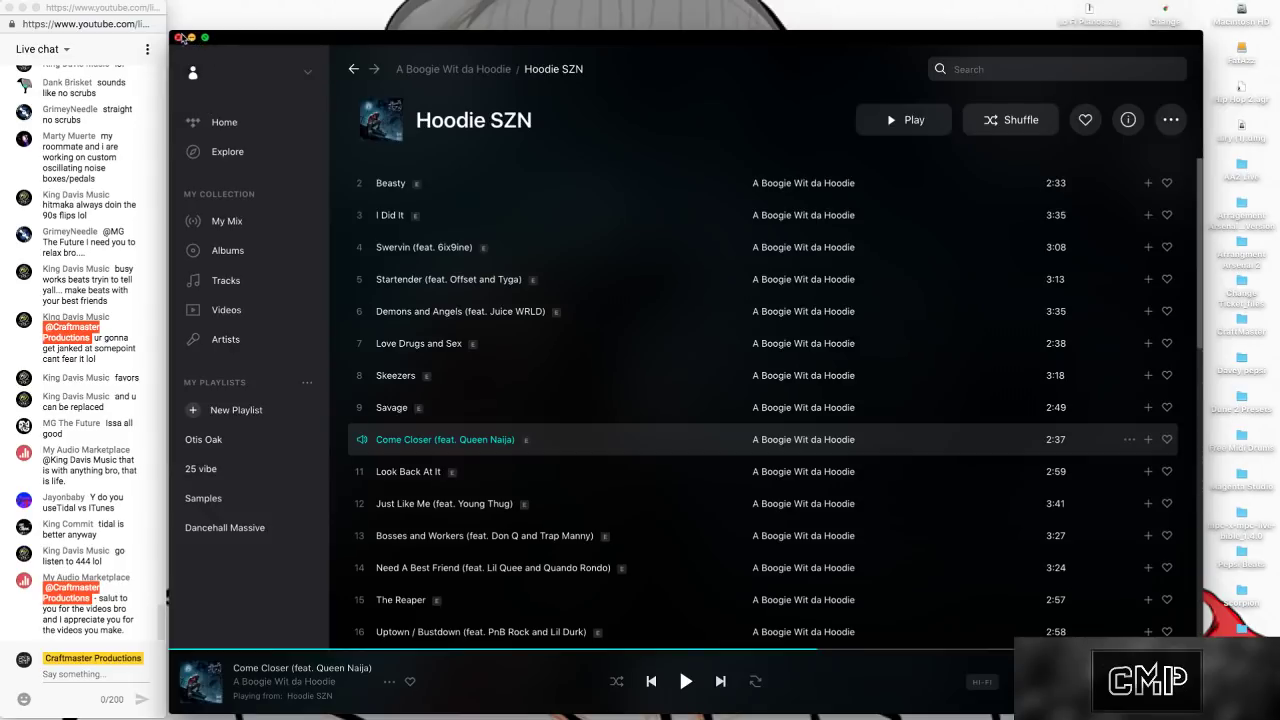
drag(178, 32, 448, 50)
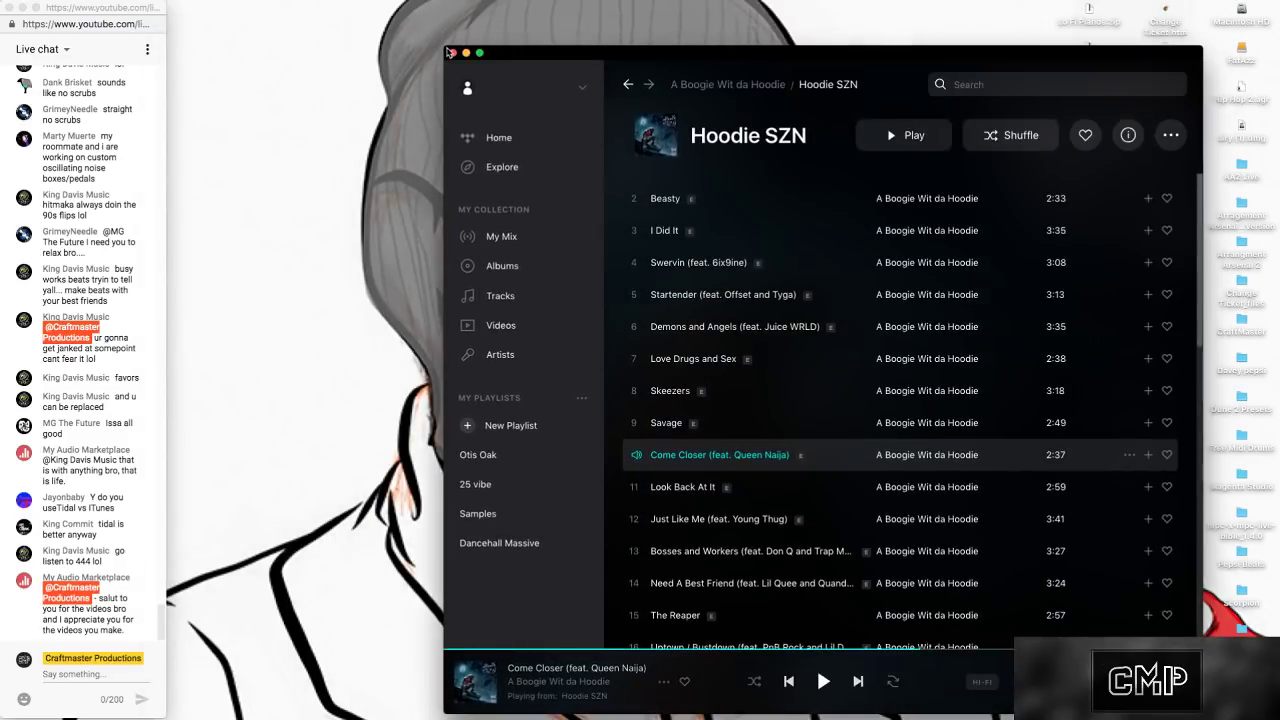
mouse_move(893, 705)
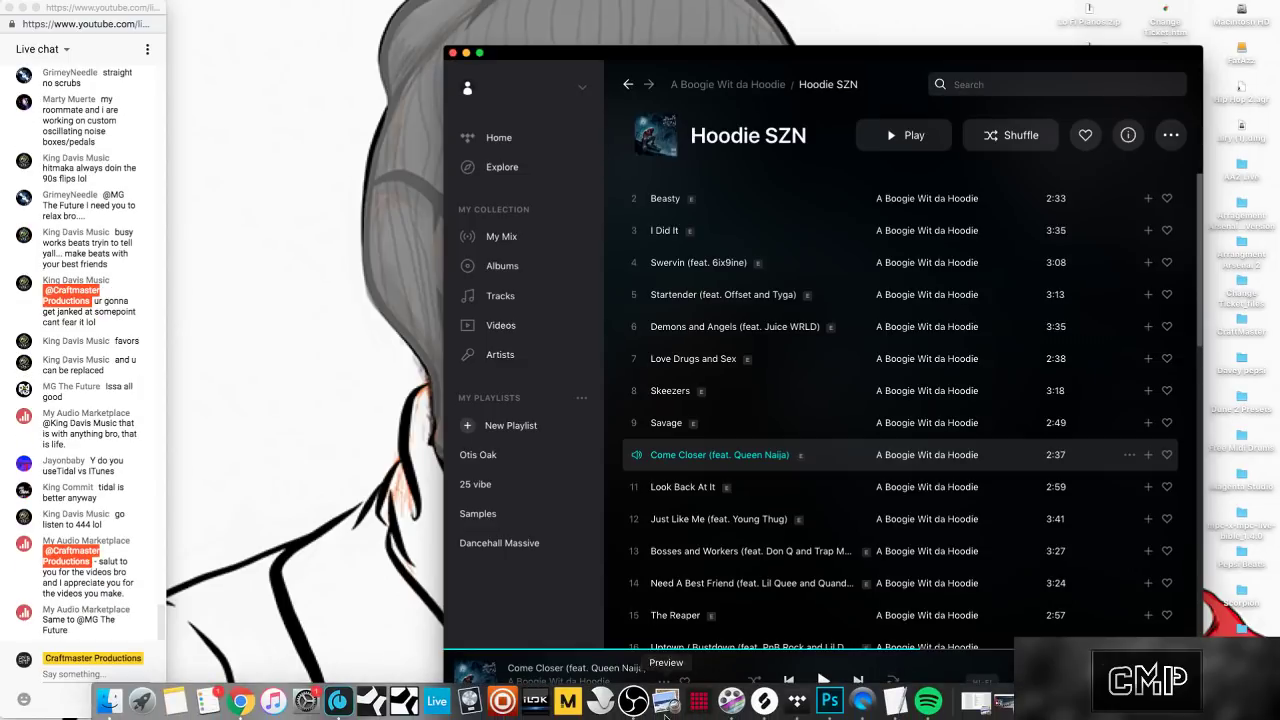
click(634, 701)
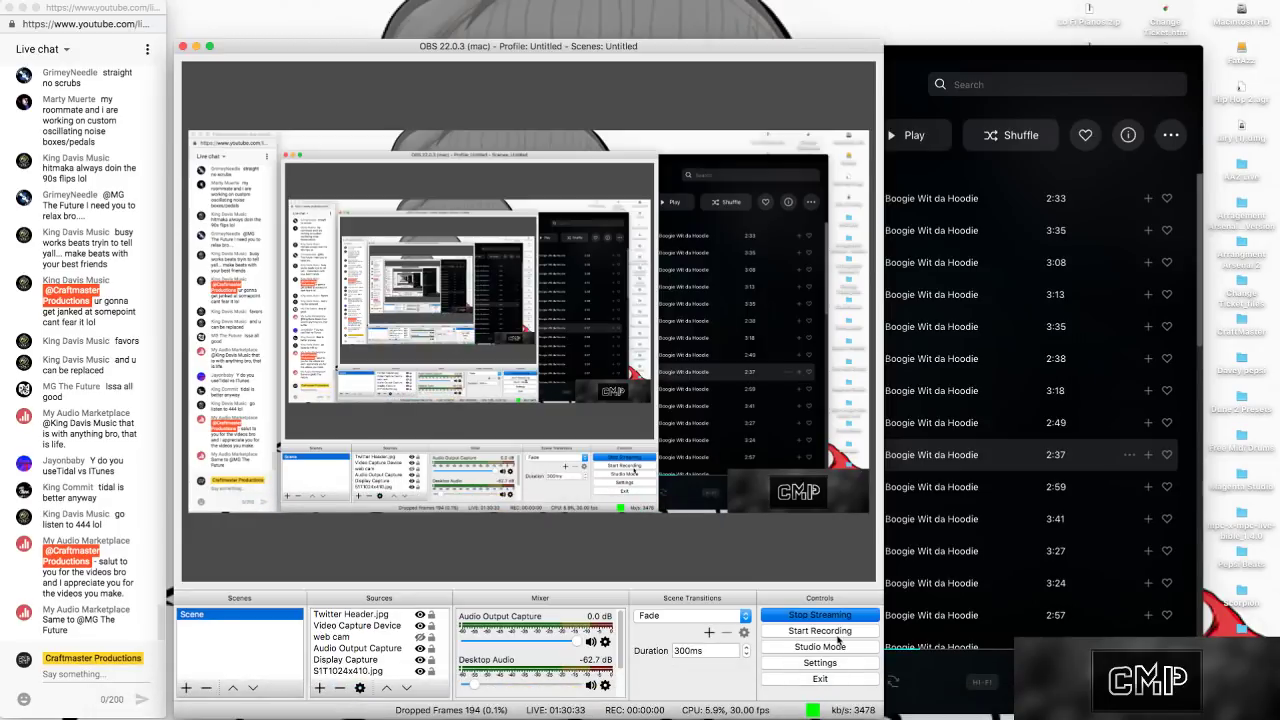